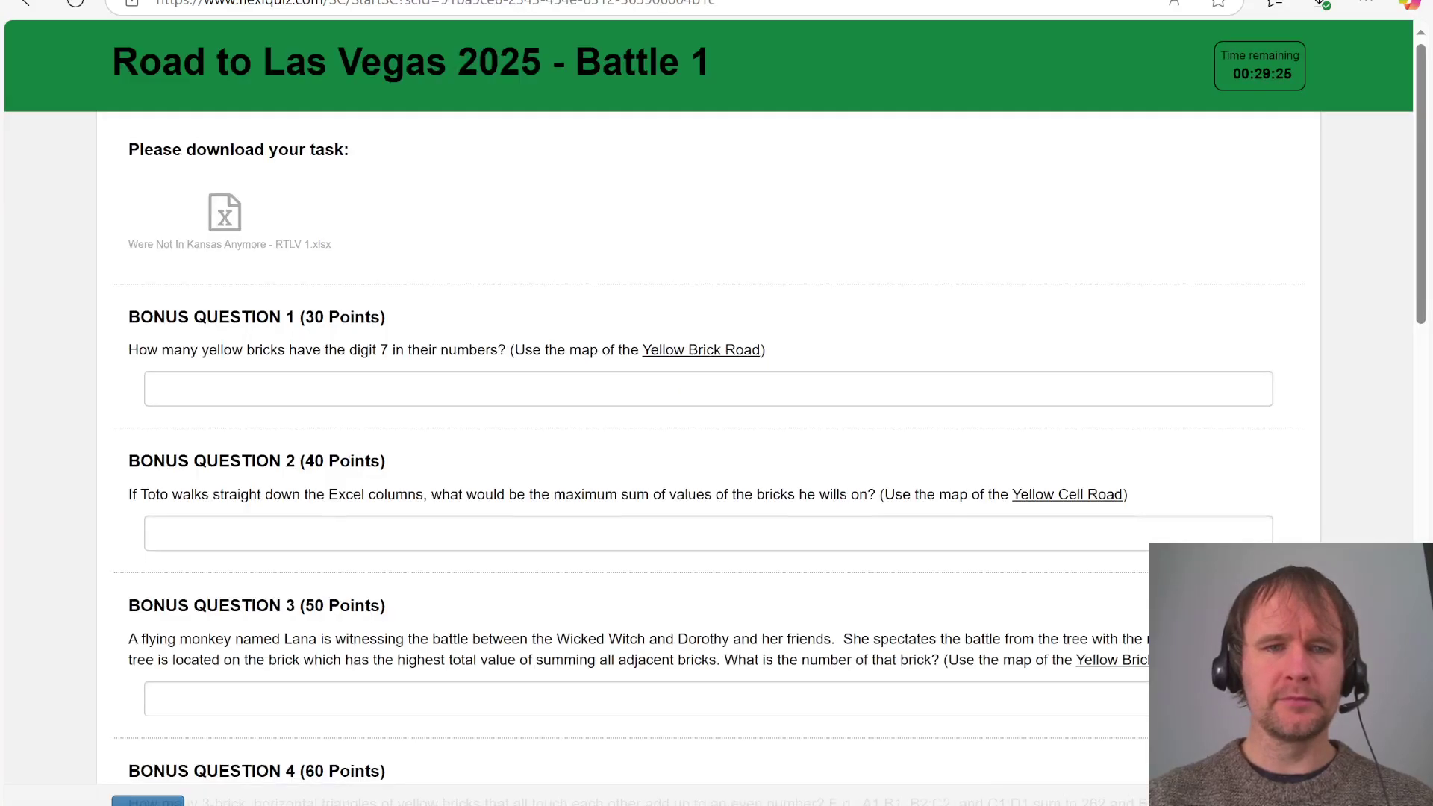
Download the task workbook "Were Not In Kansas Anymore - RTLV 1.xlsx" and paste it into the RTLV Round 1 folder
{"action": "left_click", "coordinate": [227, 235]}
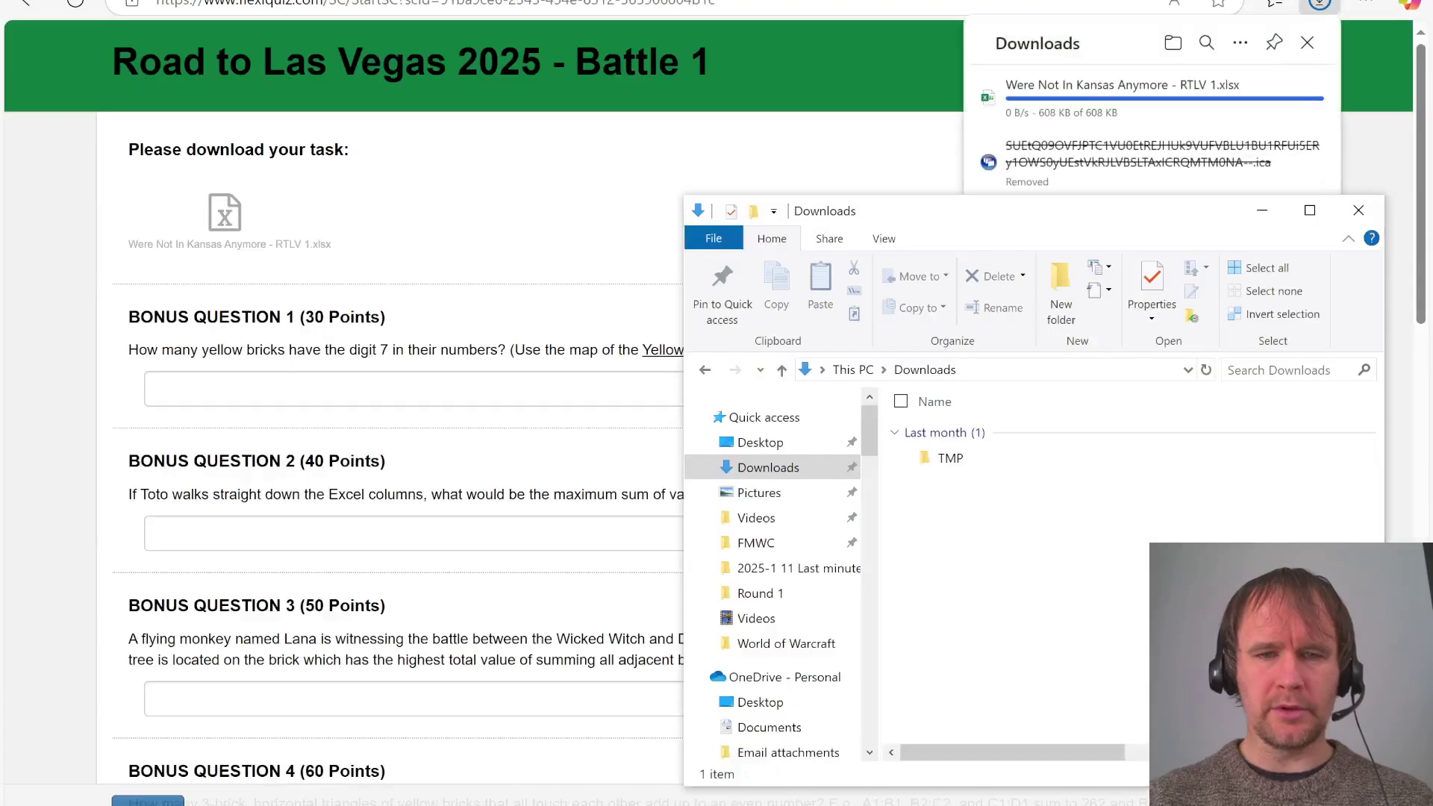
{"action": "double_click", "coordinate": [1039, 455]}
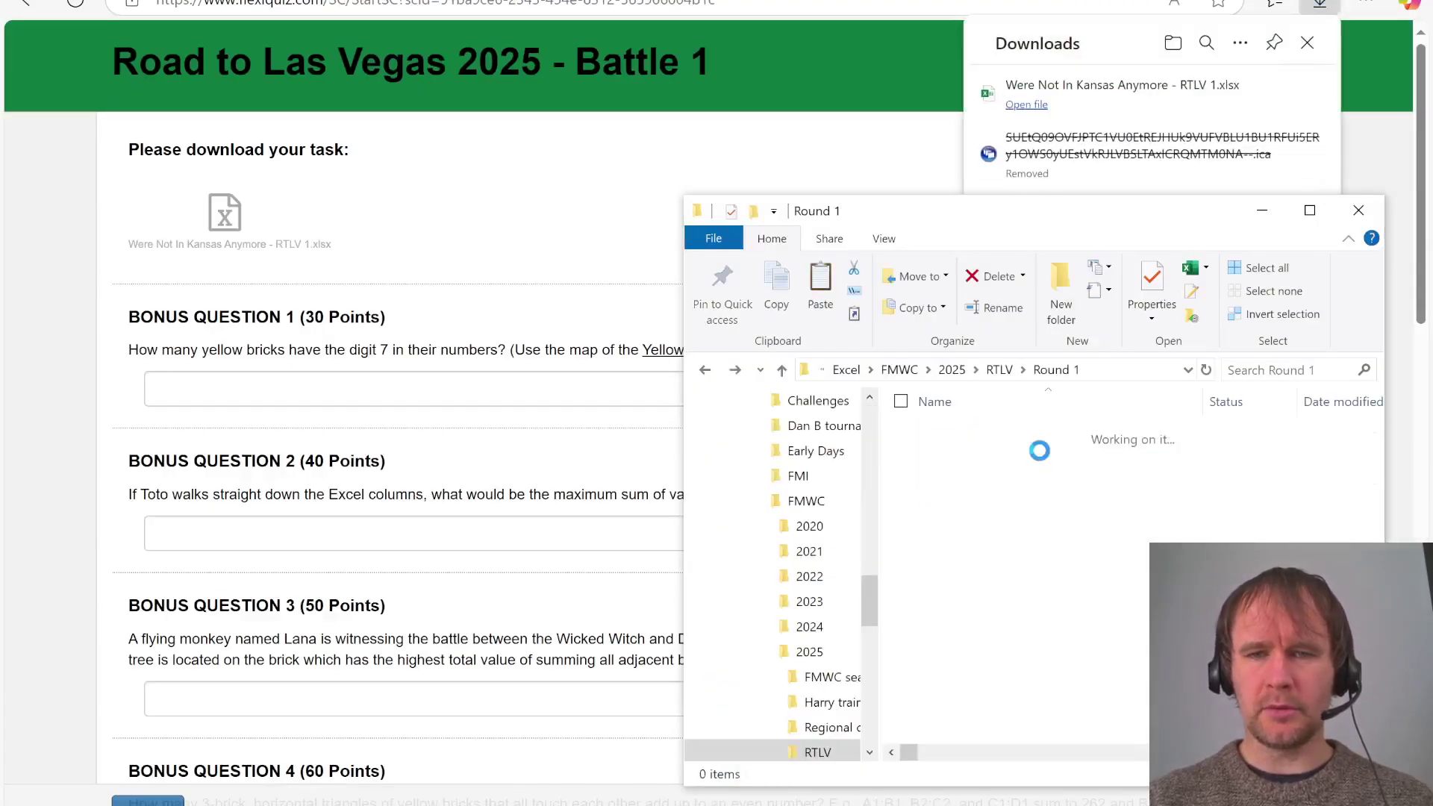
{"action": "key", "text": "ctrl+v"}
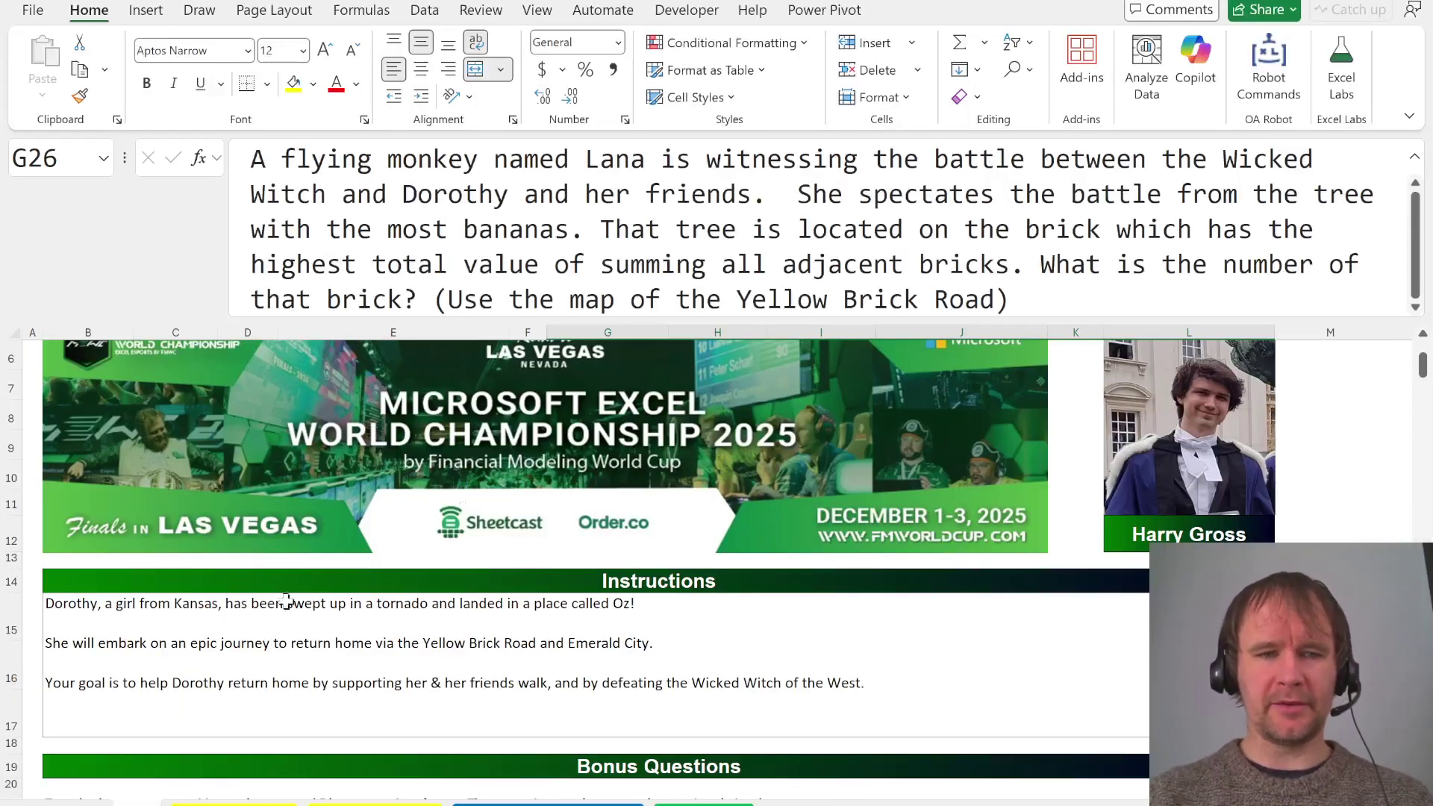
Shrink the workbook's formula bar, read the instructions and bonus questions, and select the Bonus 1 answer cell
{"action": "scroll", "coordinate": [515, 322], "scroll_direction": "down", "scroll_amount": 2}
{"action": "left_click_drag", "start_coordinate": [515, 322], "coordinate": [516, 252]}
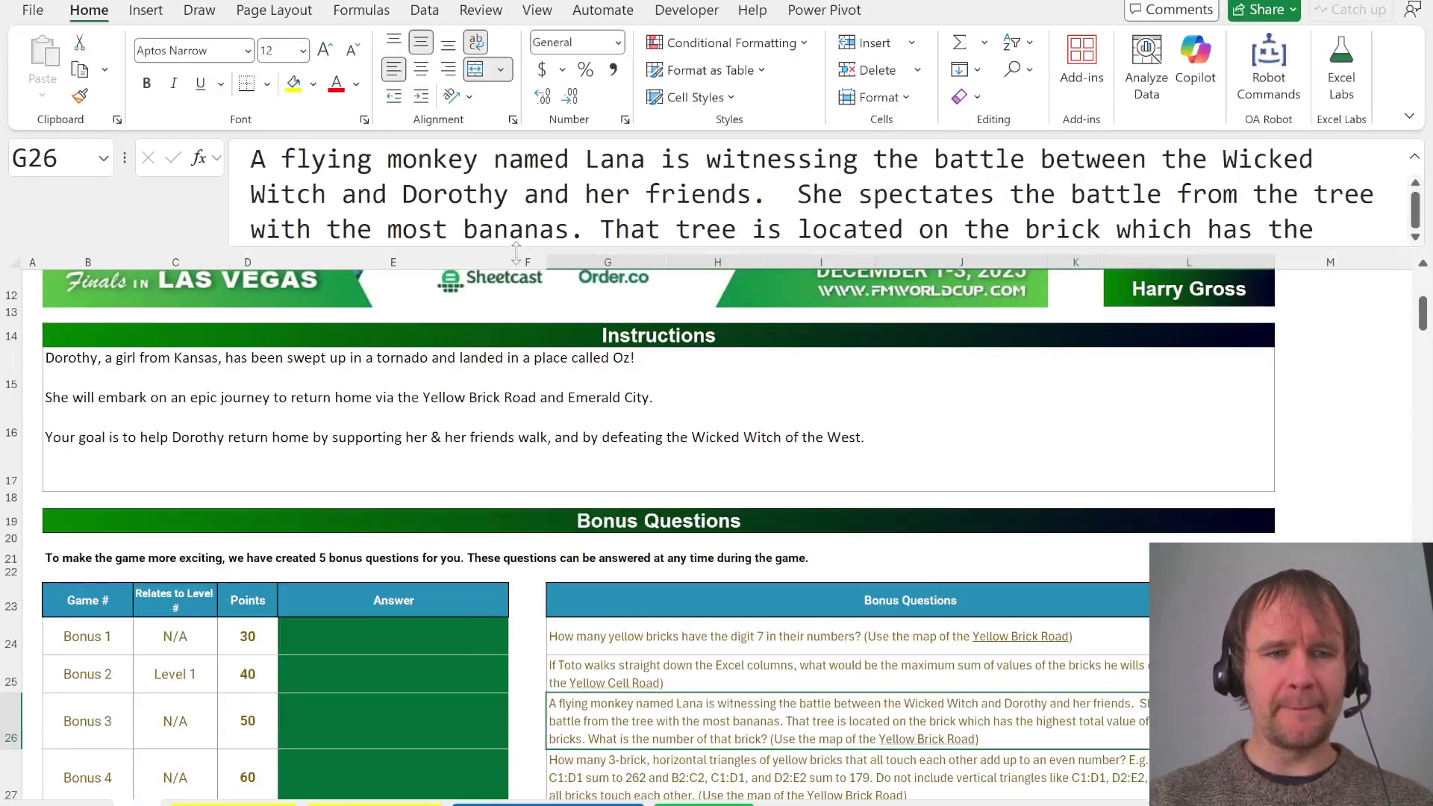
{"action": "left_click", "coordinate": [151, 416]}
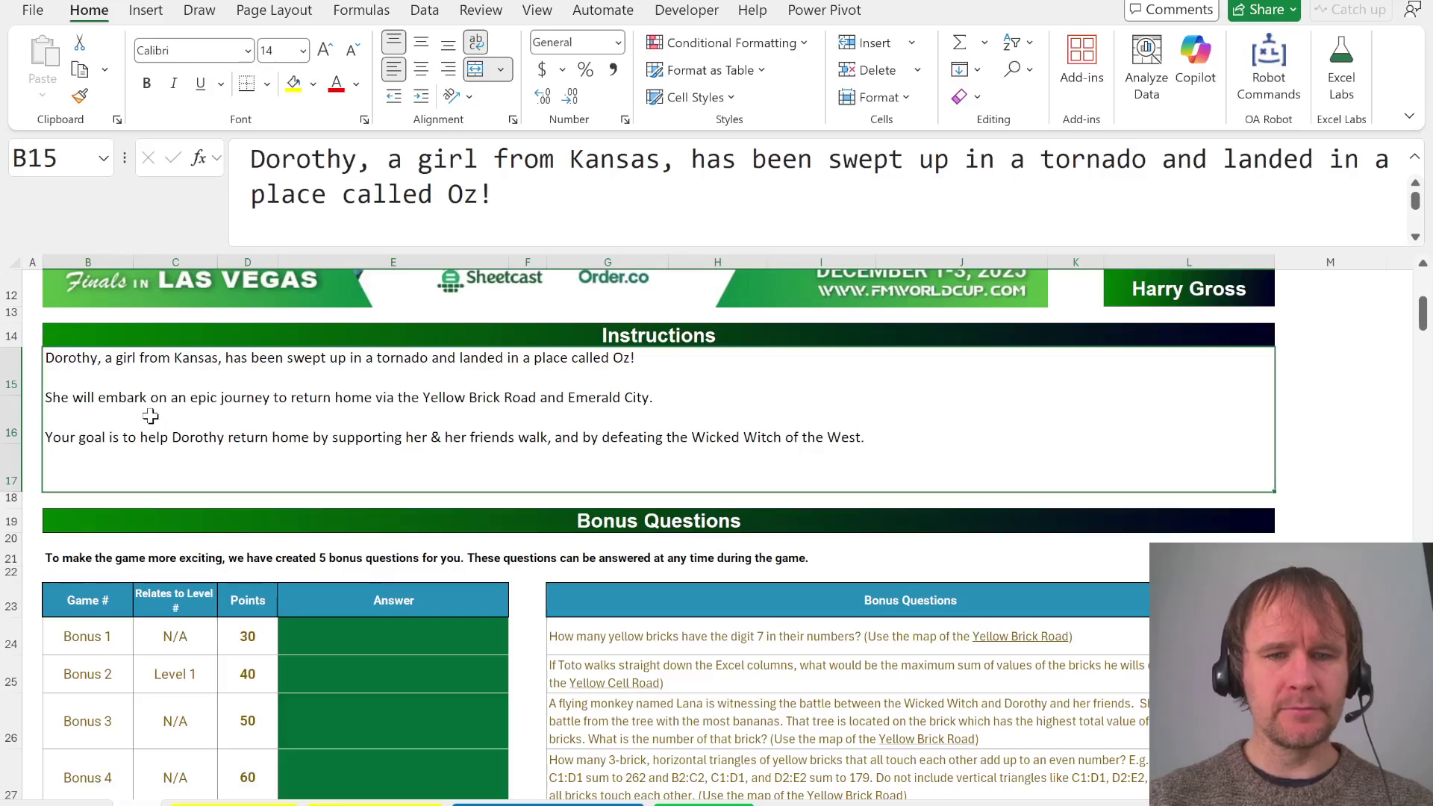
{"action": "scroll", "coordinate": [151, 416], "scroll_direction": "down", "scroll_amount": 3}
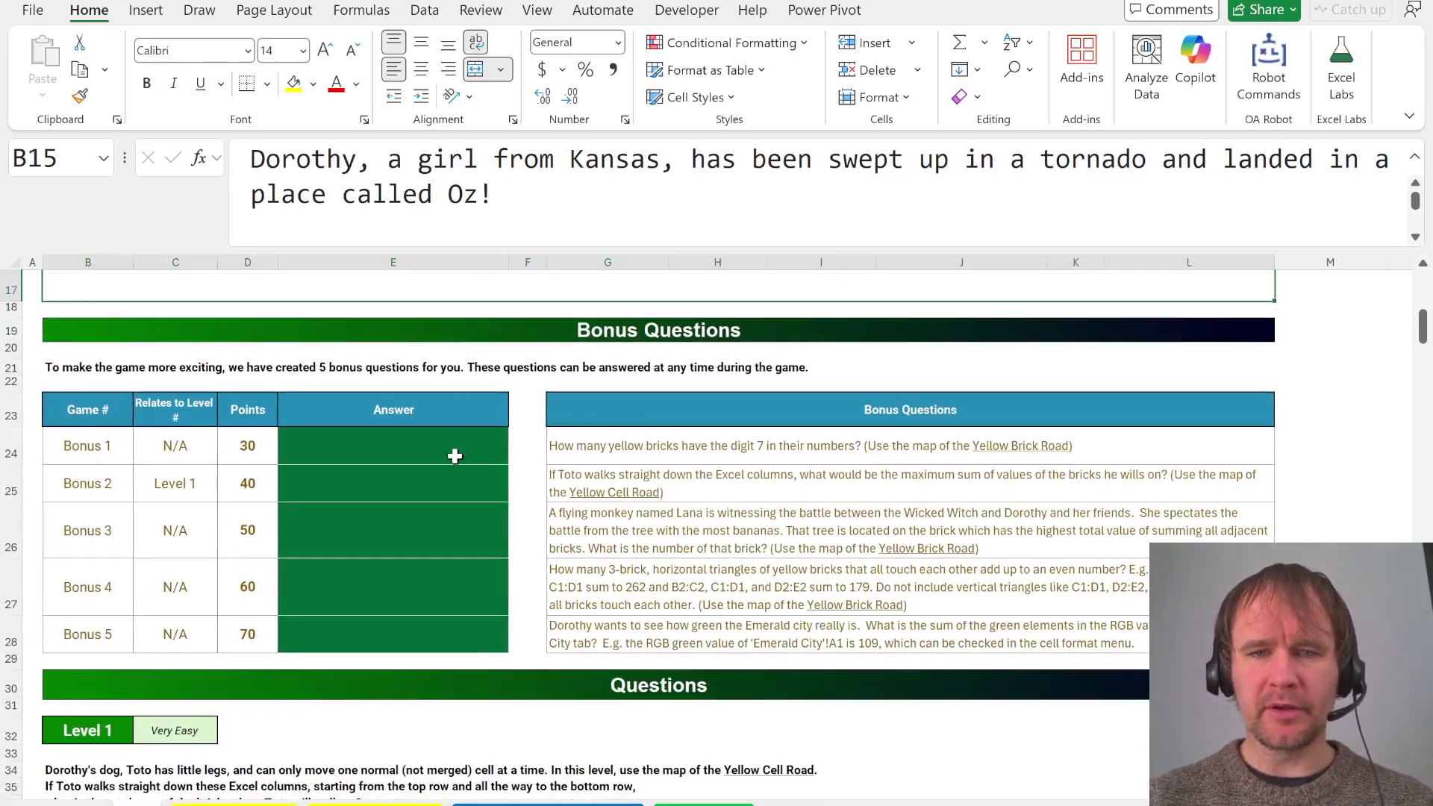
{"action": "left_click", "coordinate": [445, 453]}
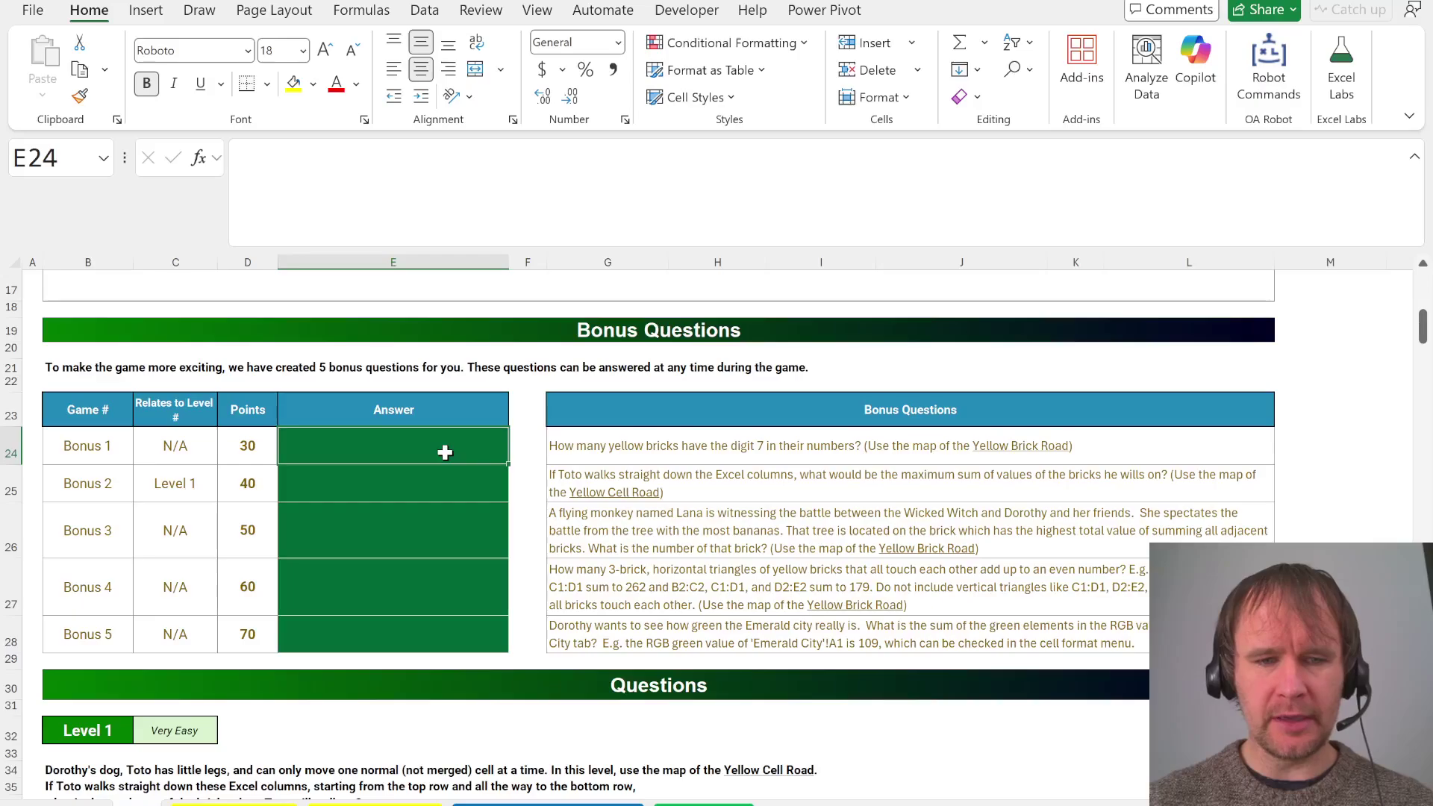
Flatten the Yellow Brick Road map into a single column from AB1 with =TOCOL(A1:Y28,3), ignoring blanks and errors
{"action": "key", "text": "ctrl+Page_Up"}
{"action": "key", "text": "ctrl+Page_Up"}
{"action": "key", "text": "ctrl+Page_Up"}
{"action": "key", "text": "ctrl+Page_Up"}
{"action": "key", "text": "ctrl+Page_Up"}
{"action": "key", "text": "ctrl+Page_Up"}
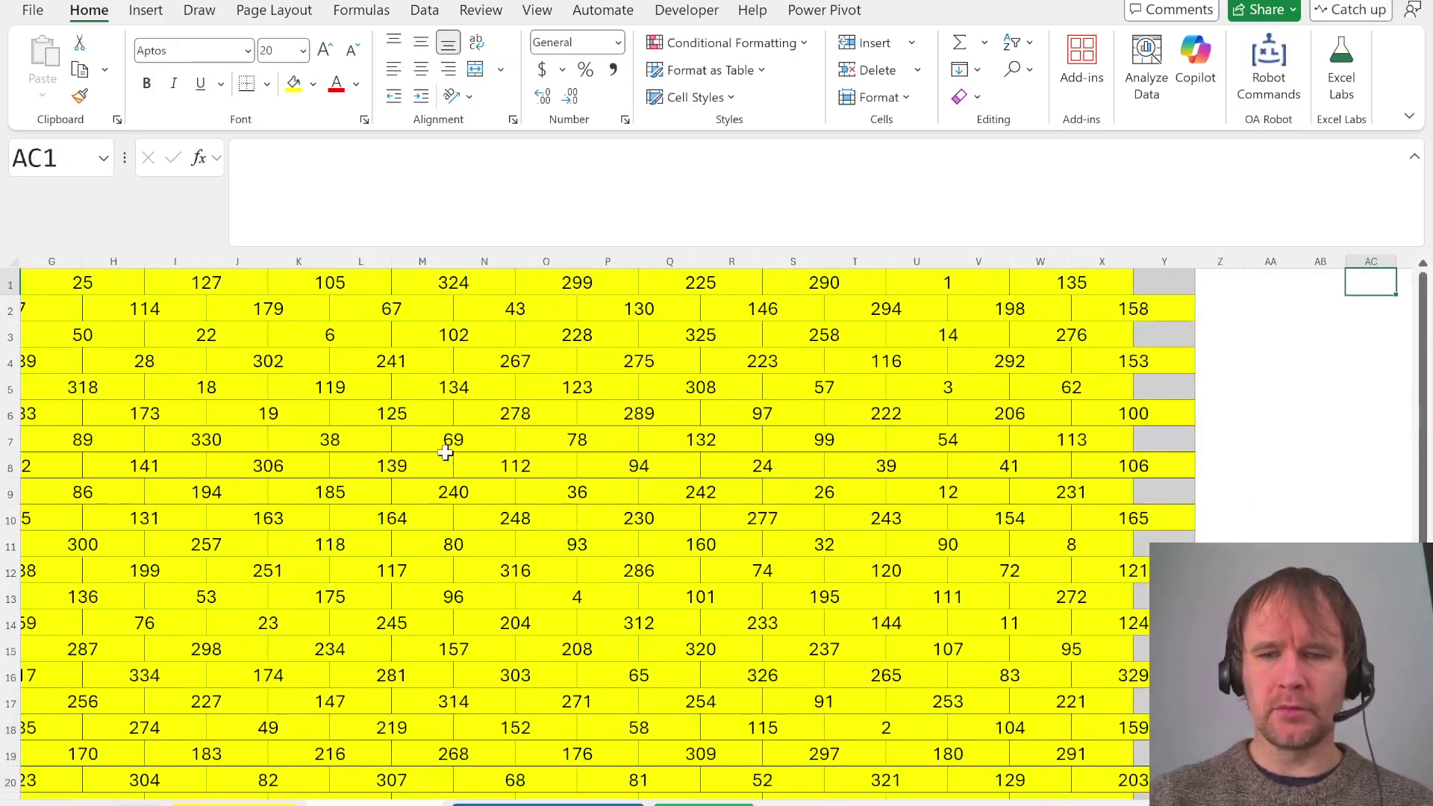
{"action": "key", "text": "ctrl+Home"}
{"action": "key", "text": "ctrl+Right"}
{"action": "key", "text": "Right"}
{"action": "key", "text": "Right"}
{"action": "key", "text": "Right"}
{"action": "key", "text": "Right"}
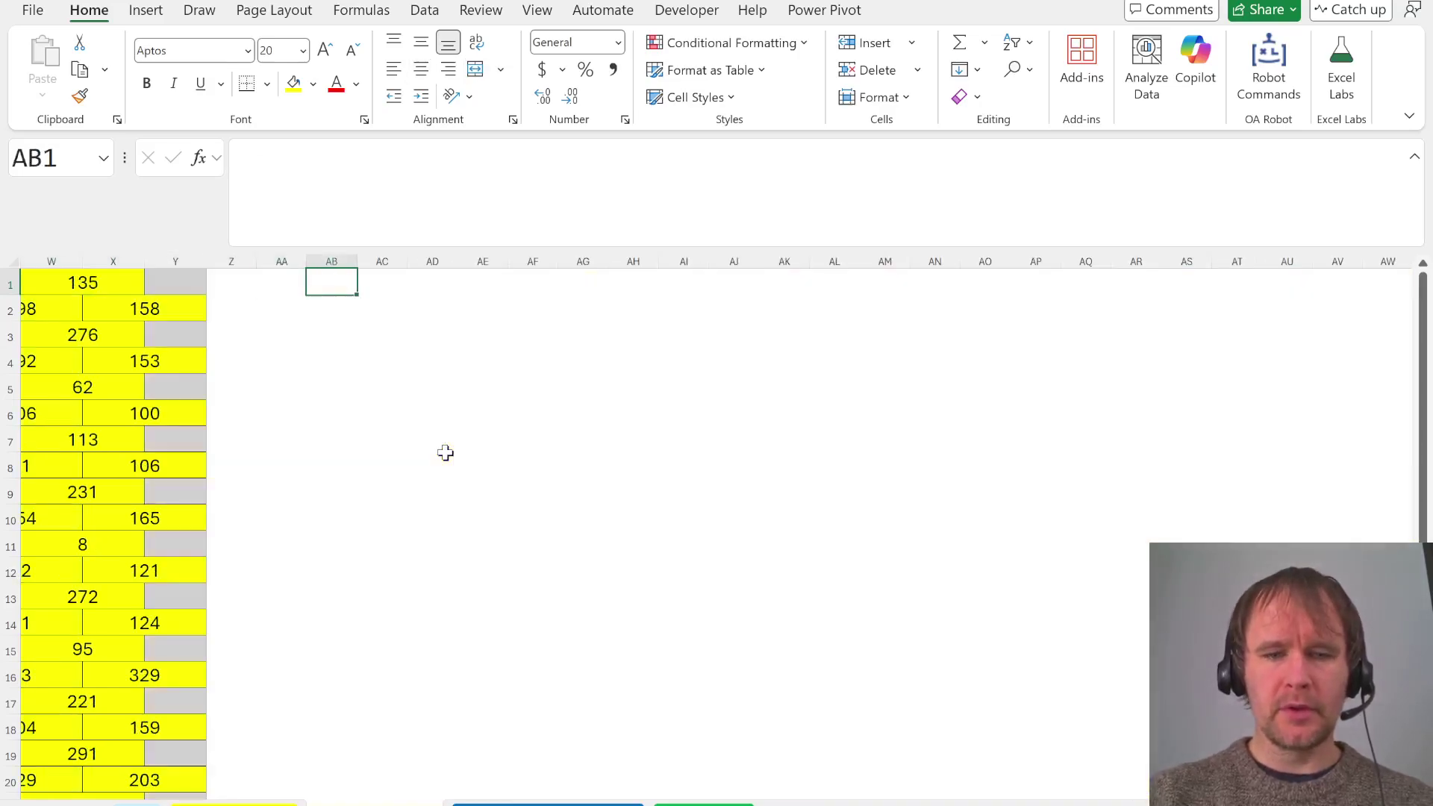
{"action": "type", "text": "=to"}
{"action": "key", "text": "Tab"}
{"action": "key", "text": "Left"}
{"action": "key", "text": "Left"}
{"action": "key", "text": "Left"}
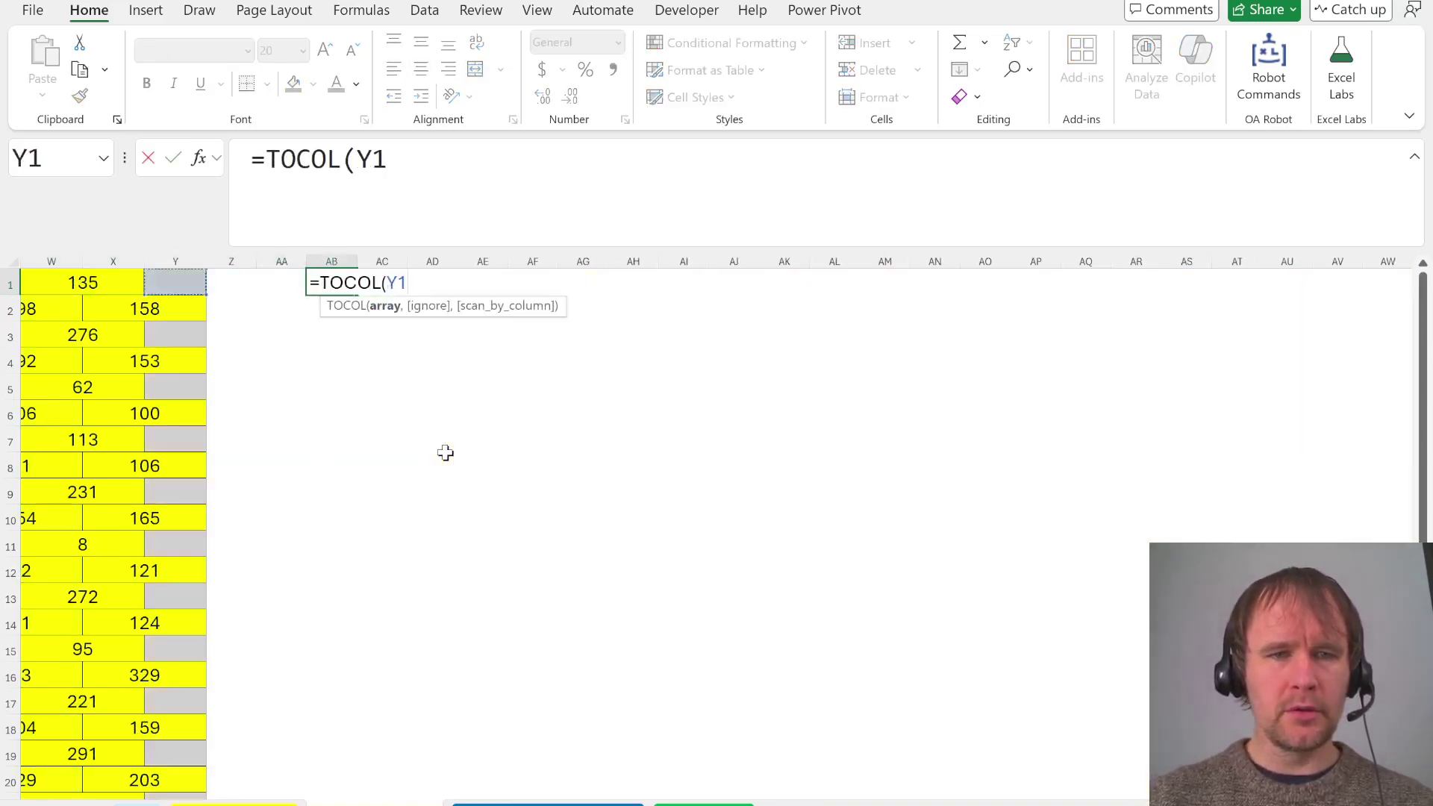
{"action": "key", "text": "ctrl+shift+Home"}
{"action": "key", "text": "shift+Down"}
{"action": "key", "text": "shift+Down"}
{"action": "key", "text": "shift+Down"}
{"action": "key", "text": "shift+Down"}
{"action": "key", "text": "shift+Down"}
{"action": "key", "text": "shift+Down"}
{"action": "key", "text": "shift+Down"}
{"action": "key", "text": "shift+Down"}
{"action": "key", "text": "shift+Down"}
{"action": "key", "text": "shift+Down"}
{"action": "key", "text": "shift+Down"}
{"action": "key", "text": "shift+Down"}
{"action": "key", "text": "shift+Down"}
{"action": "key", "text": "shift+Down"}
{"action": "key", "text": "shift+Down"}
{"action": "key", "text": "shift+Down"}
{"action": "key", "text": "shift+Down"}
{"action": "key", "text": "shift+Down"}
{"action": "key", "text": "shift+Down"}
{"action": "key", "text": "shift+Down"}
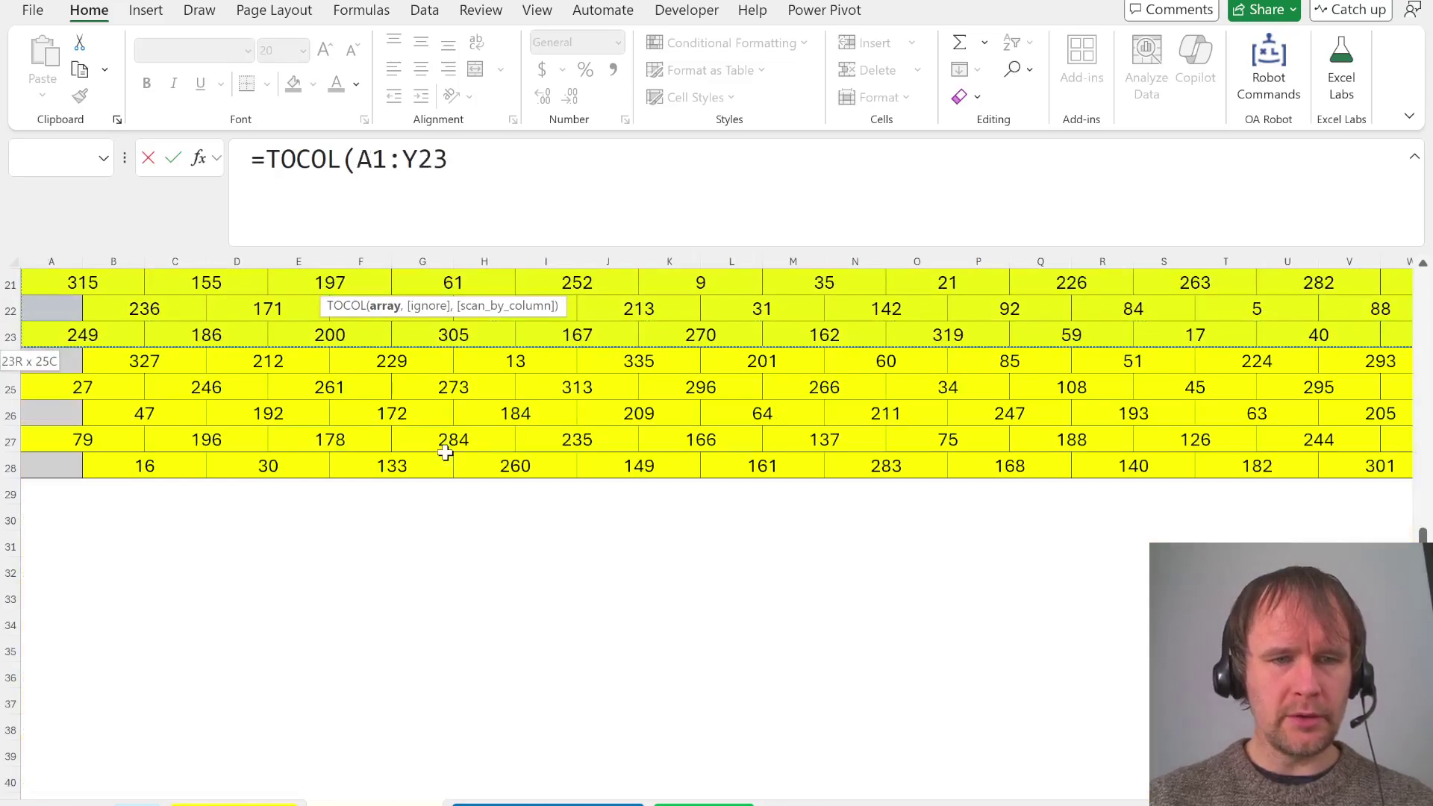
{"action": "key", "text": "shift+Down"}
{"action": "key", "text": "shift+Down"}
{"action": "key", "text": "shift+Down"}
{"action": "key", "text": "shift+Down"}
{"action": "key", "text": "shift+Down"}
{"action": "type", "text": ",30"}
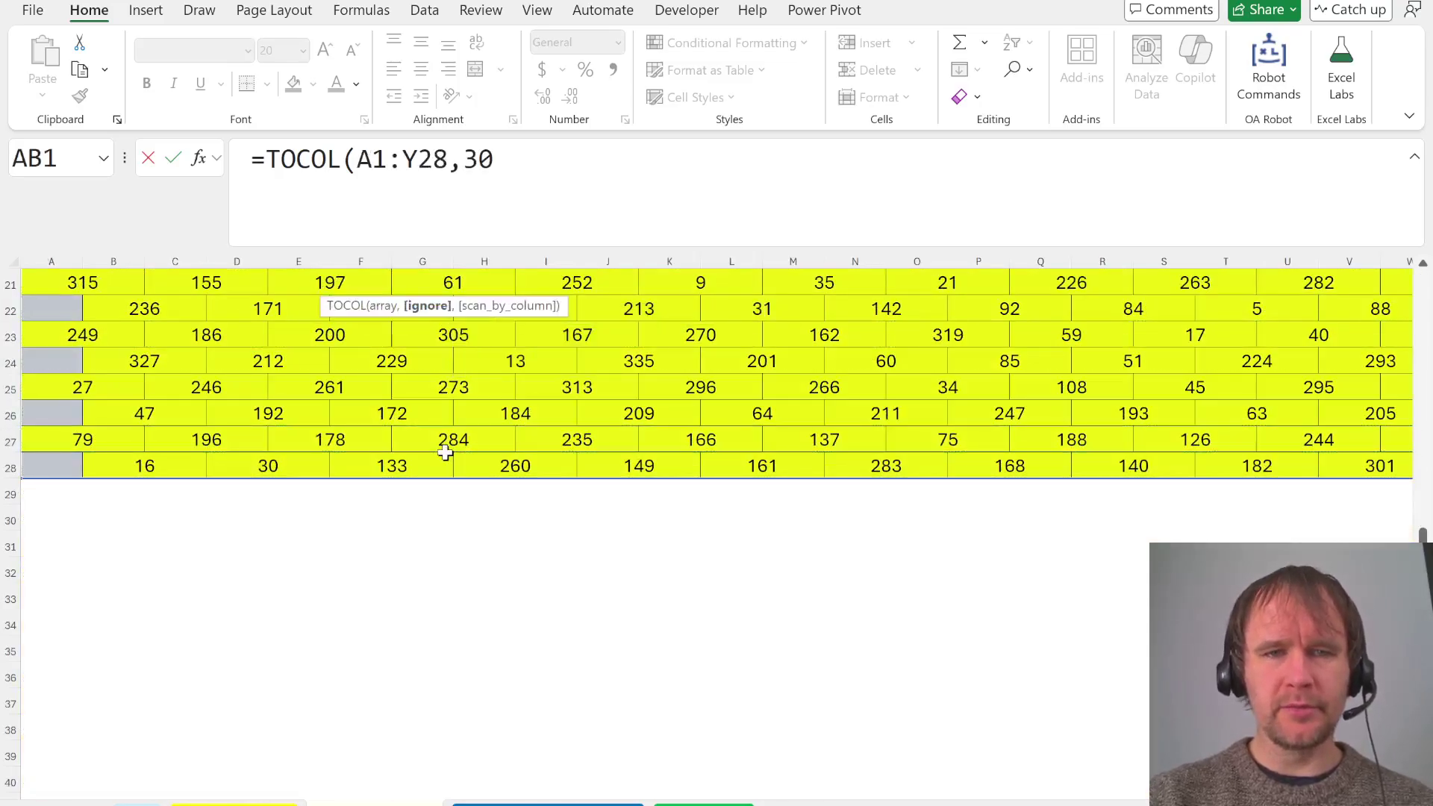
{"action": "key", "text": "Return"}
{"action": "key", "text": "Up"}
{"action": "key", "text": "F2"}
{"action": "key", "text": "BackSpace"}
{"action": "key", "text": "BackSpace"}
{"action": "key", "text": "Return"}
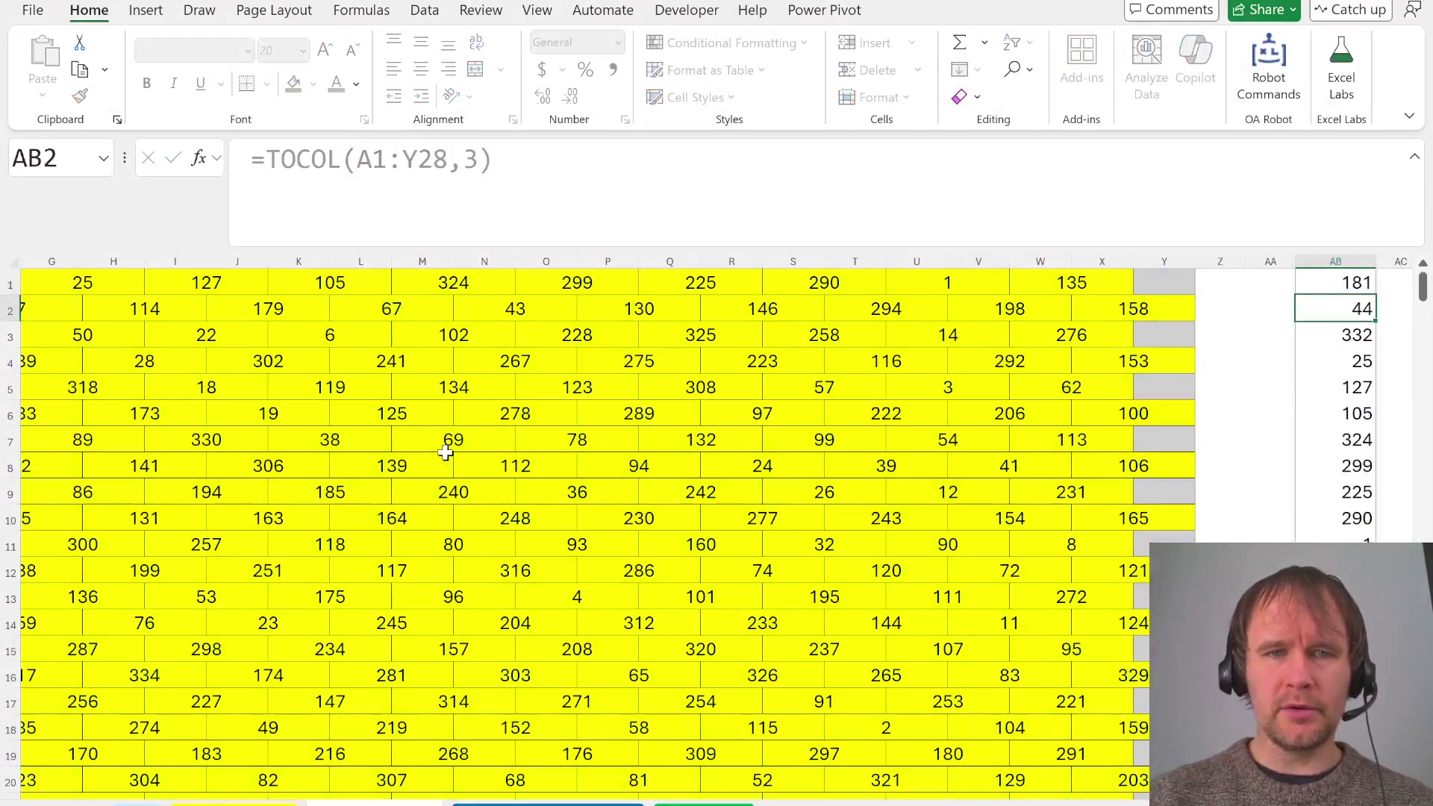
In AC1, list the brick numbers containing the digit 7 with =FILTER(AB1#,ISNUMBER(SEARCH(7,AB1#)))
{"action": "key", "text": "Up"}
{"action": "key", "text": "Right"}
{"action": "key", "text": "Right"}
{"action": "key", "text": "Right"}
{"action": "key", "text": "Left"}
{"action": "key", "text": "Left"}
{"action": "type", "text": "="}
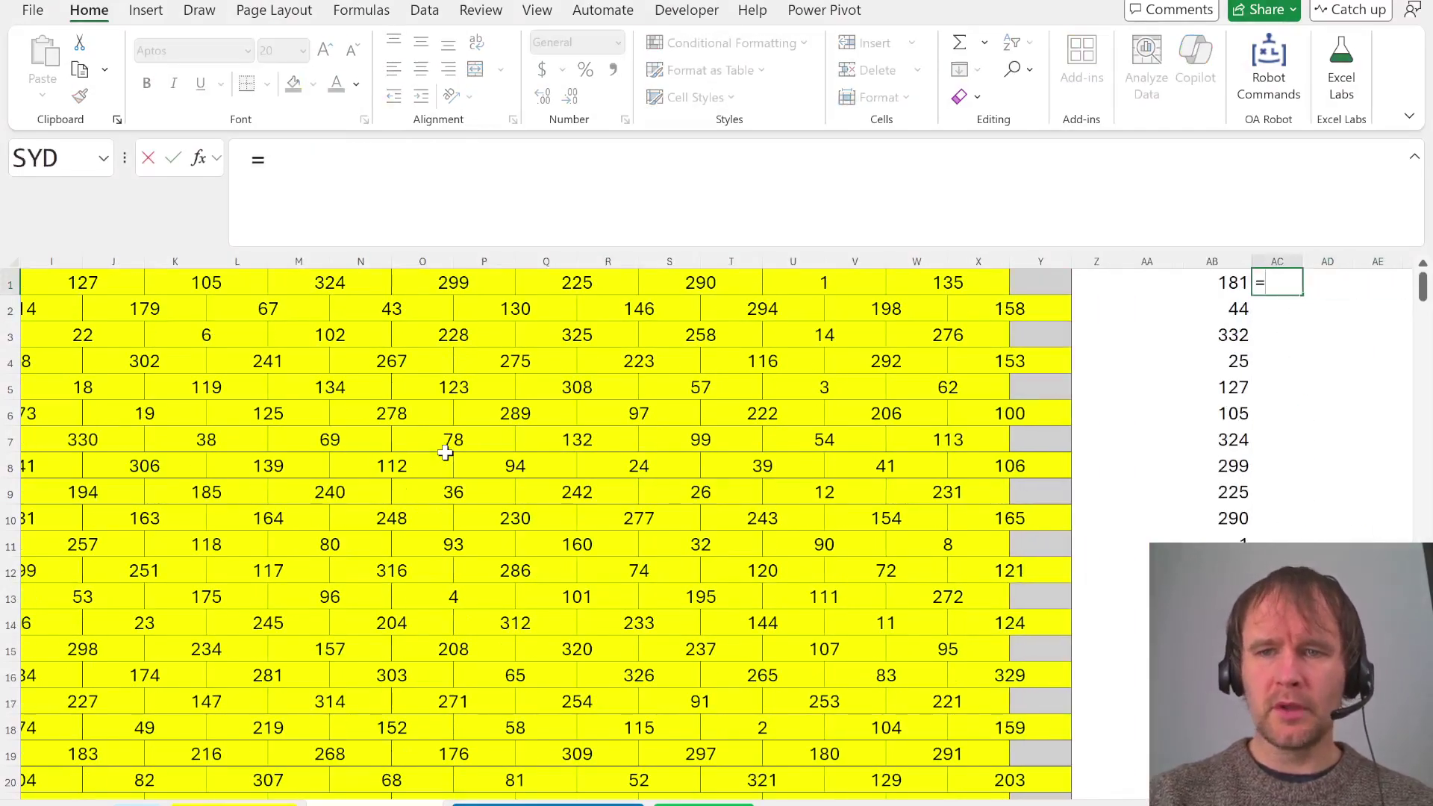
{"action": "type", "text": "fil"}
{"action": "key", "text": "Tab"}
{"action": "key", "text": "Left"}
{"action": "key", "text": "ctrl+shift+Down"}
{"action": "type", "text": ","}
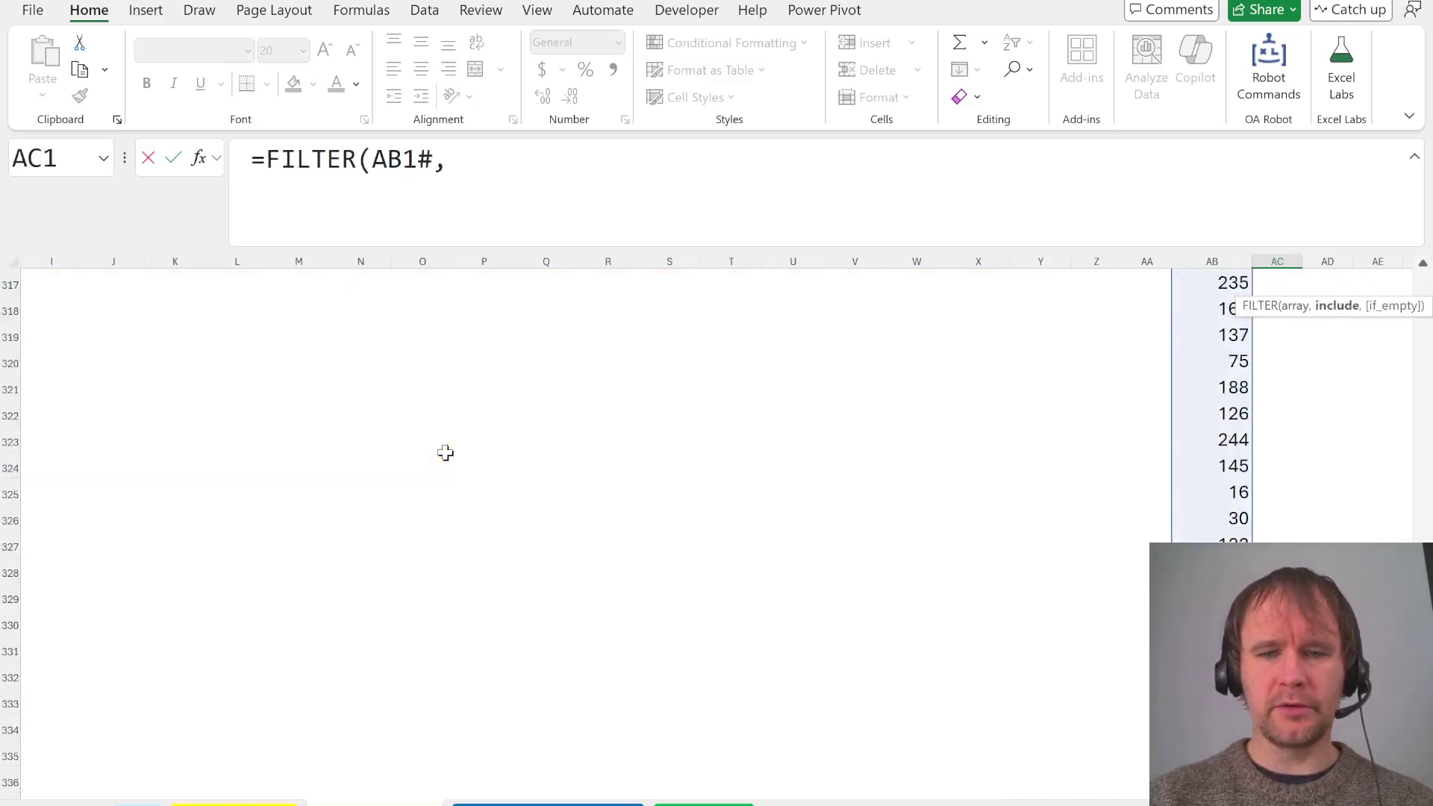
{"action": "type", "text": "is"}
{"action": "key", "text": "Tab"}
{"action": "type", "text": "sea"}
{"action": "key", "text": "Tab"}
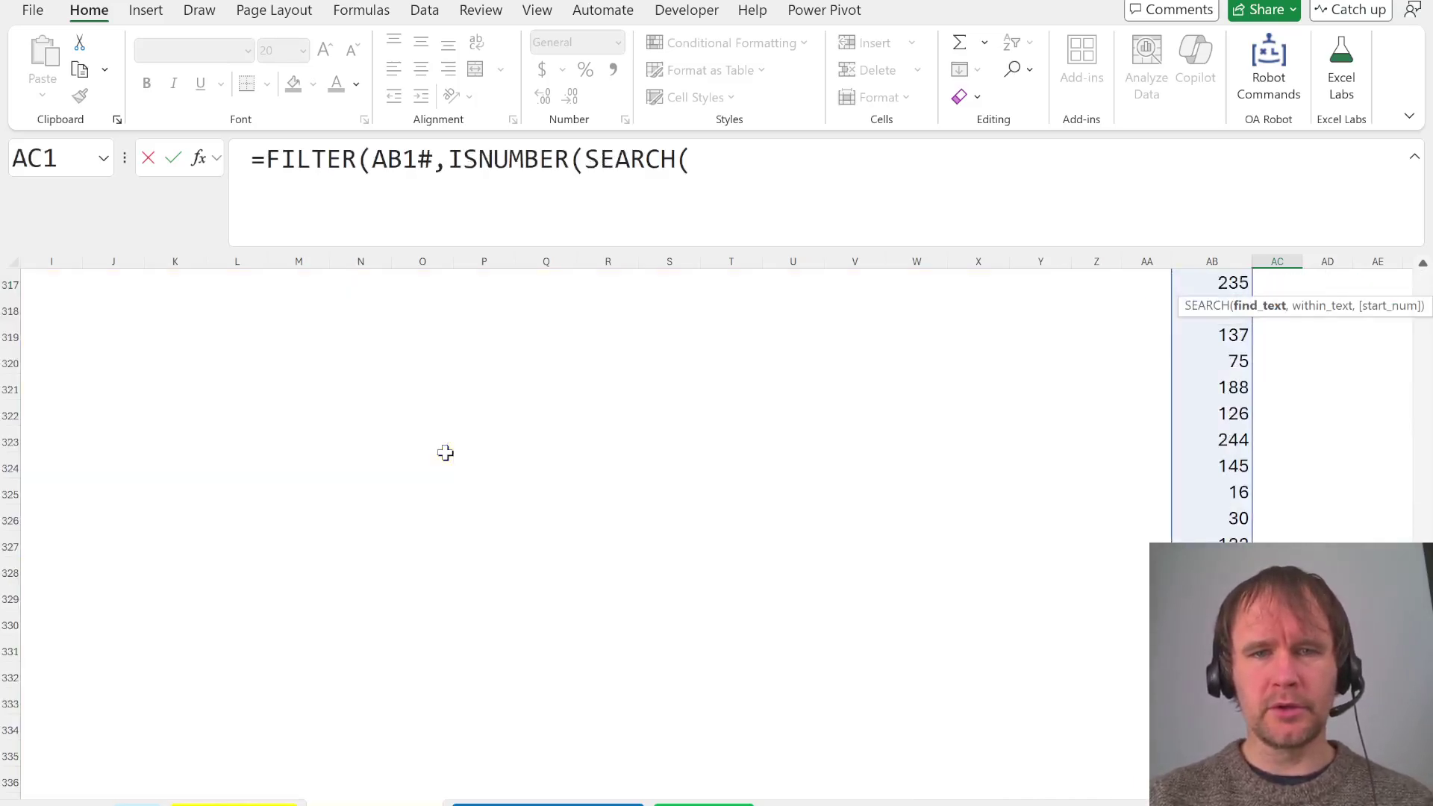
{"action": "type", "text": "7,"}
{"action": "key", "text": "Left"}
{"action": "key", "text": "ctrl+shift+Down"}
{"action": "type", "text": ")"}
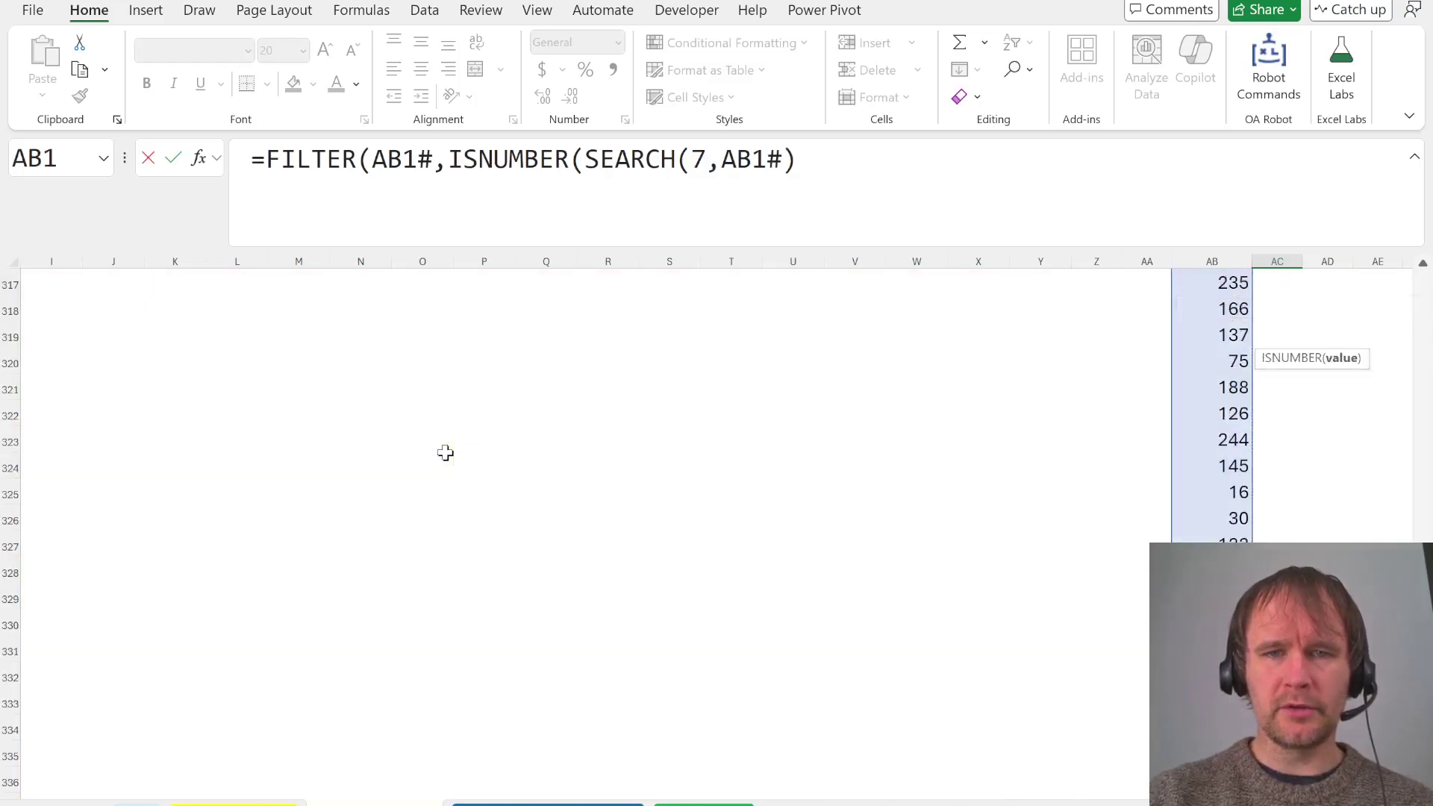
{"action": "type", "text": ")"}
{"action": "key", "text": "Return"}
{"action": "key", "text": "Return"}
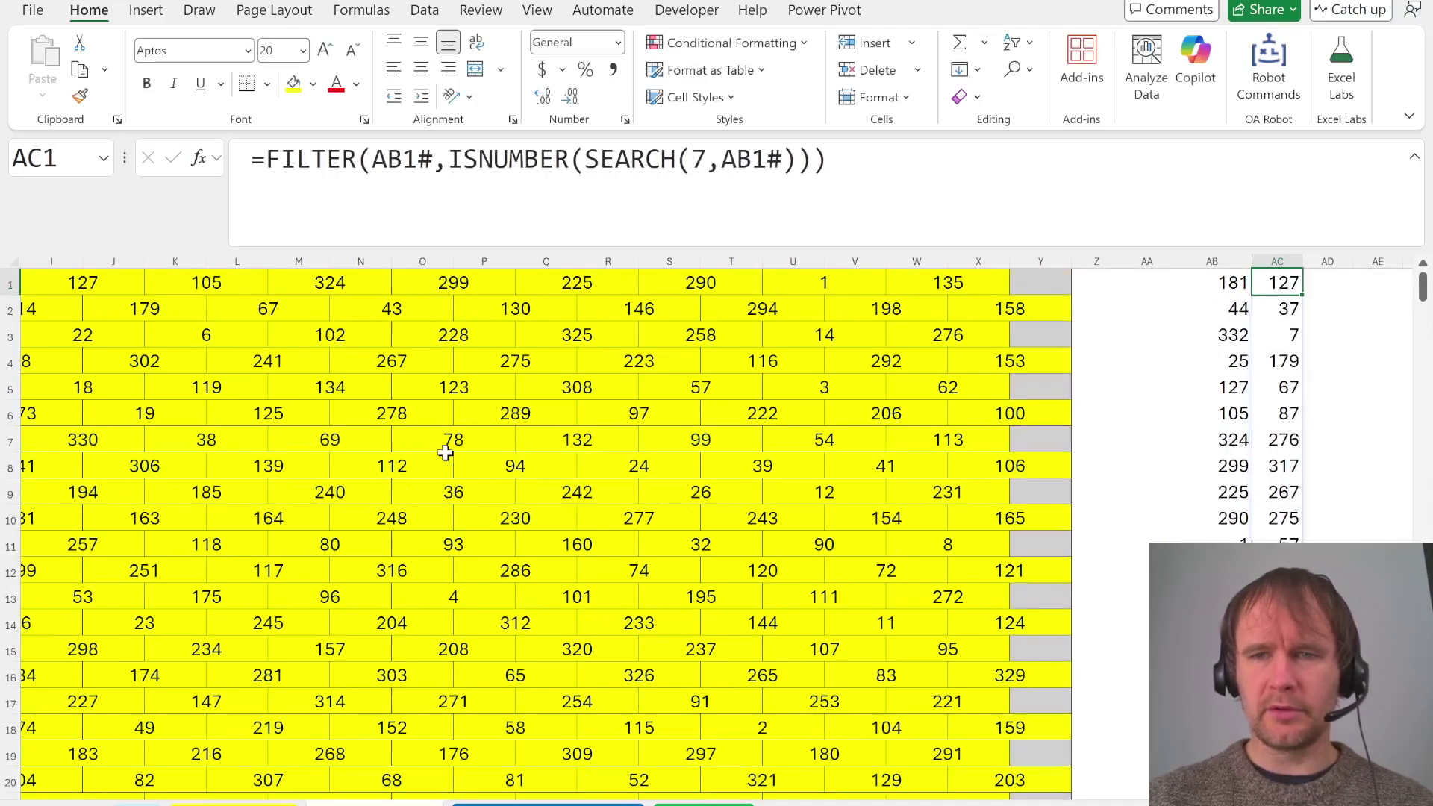
Select the whole filtered list in column AC to count it, and visit Bonus Question 1 on the quiz page before returning to Excel
{"action": "key", "text": "ctrl+shift+Down"}
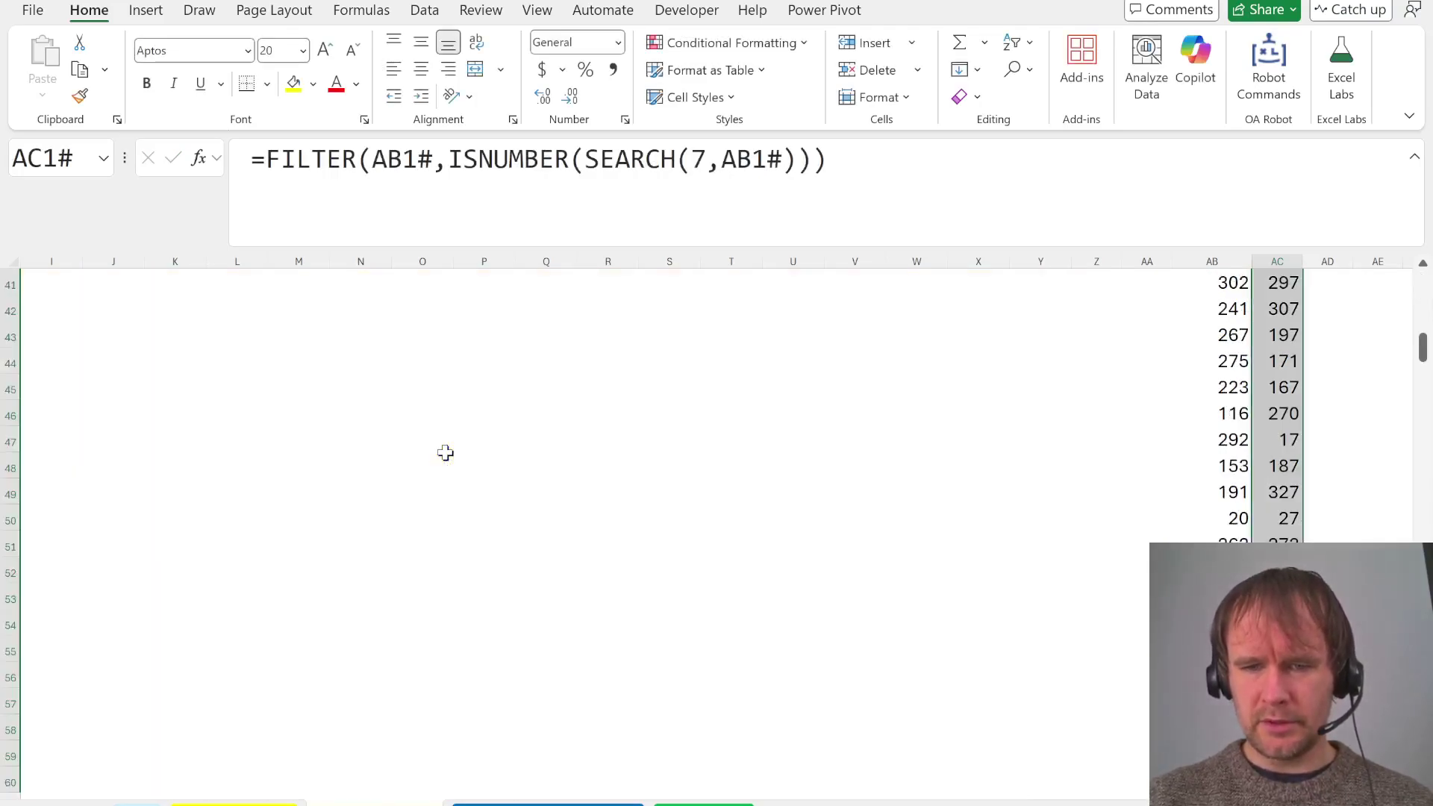
{"action": "key", "text": "ctrl+Page_Up"}
{"action": "key", "text": "ctrl+Page_Up"}
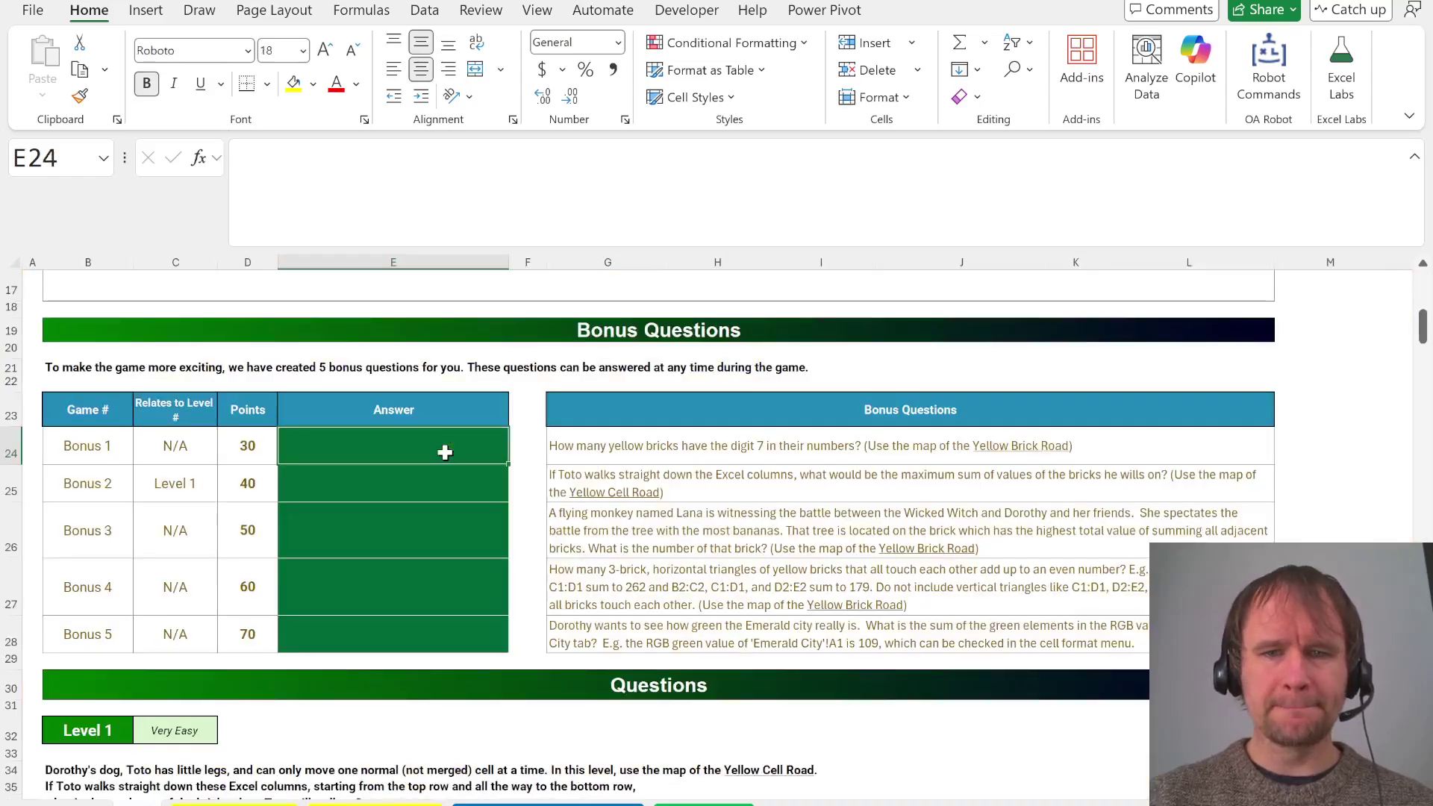
{"action": "key", "text": "alt+Tab"}
{"action": "key", "text": "alt+Tab"}
{"action": "key", "text": "alt+Tab"}
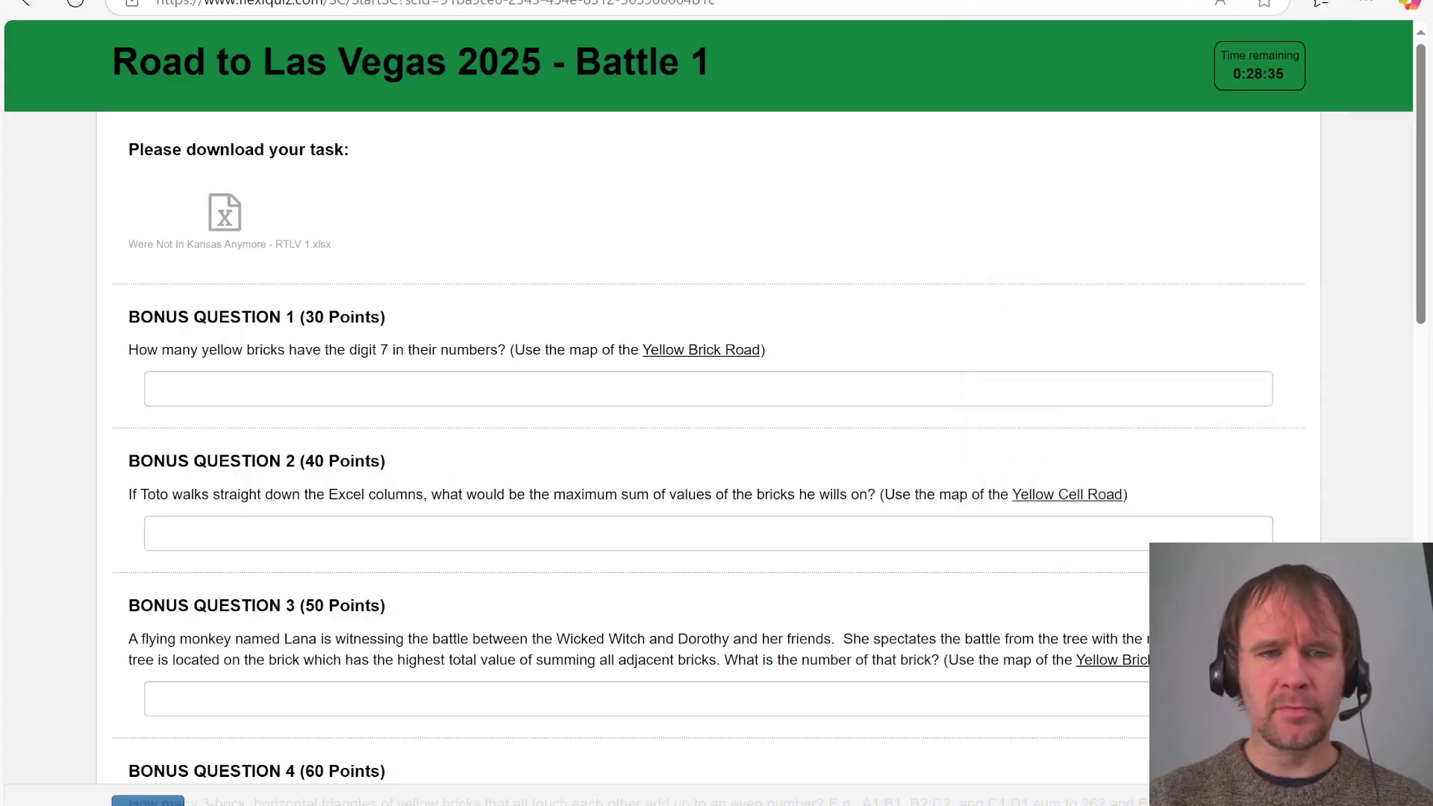
{"action": "key", "text": "alt+Tab"}
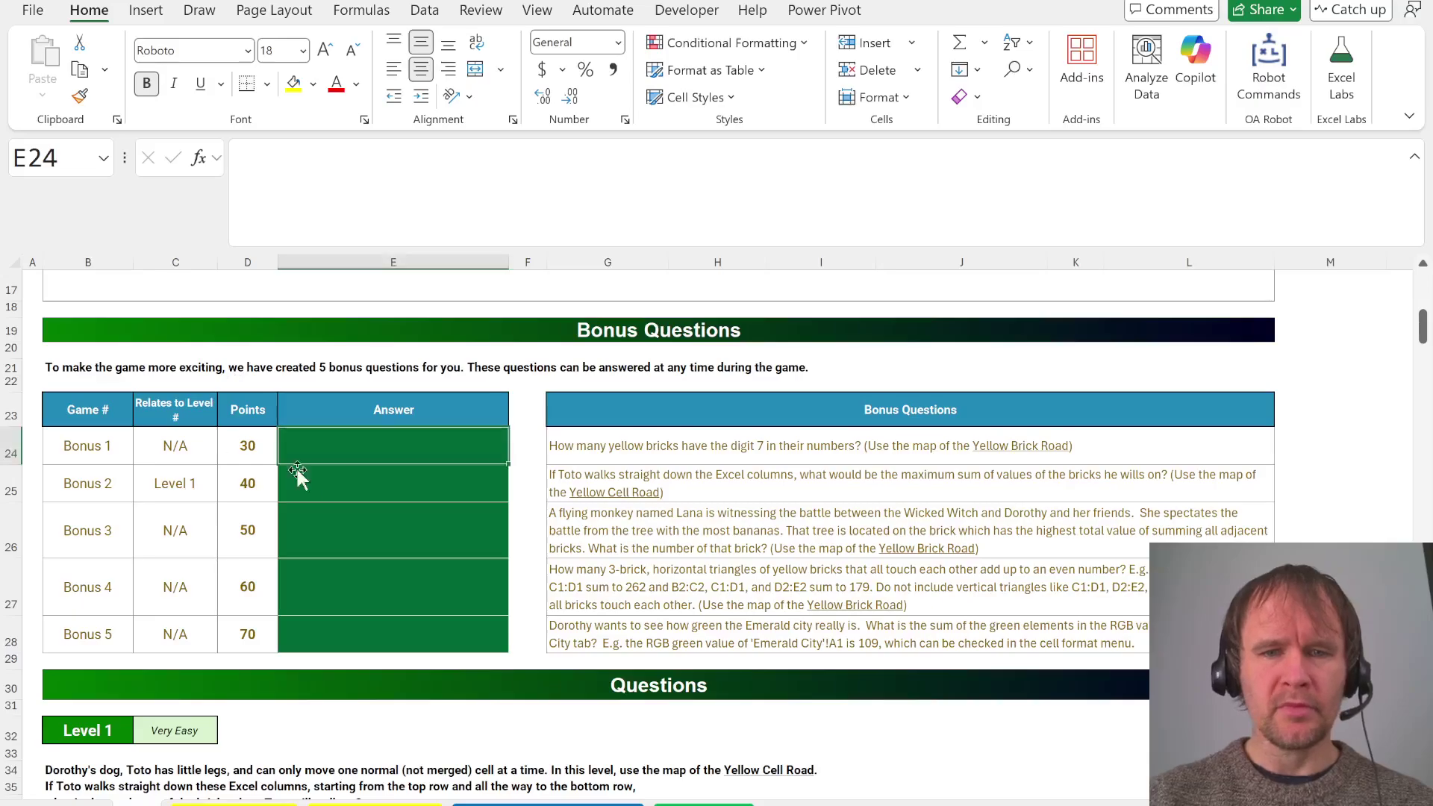
Read the Level 1 task about Toto's column walk and select the answer cell for game 1
{"action": "scroll", "coordinate": [575, 547], "scroll_direction": "down", "scroll_amount": 1}
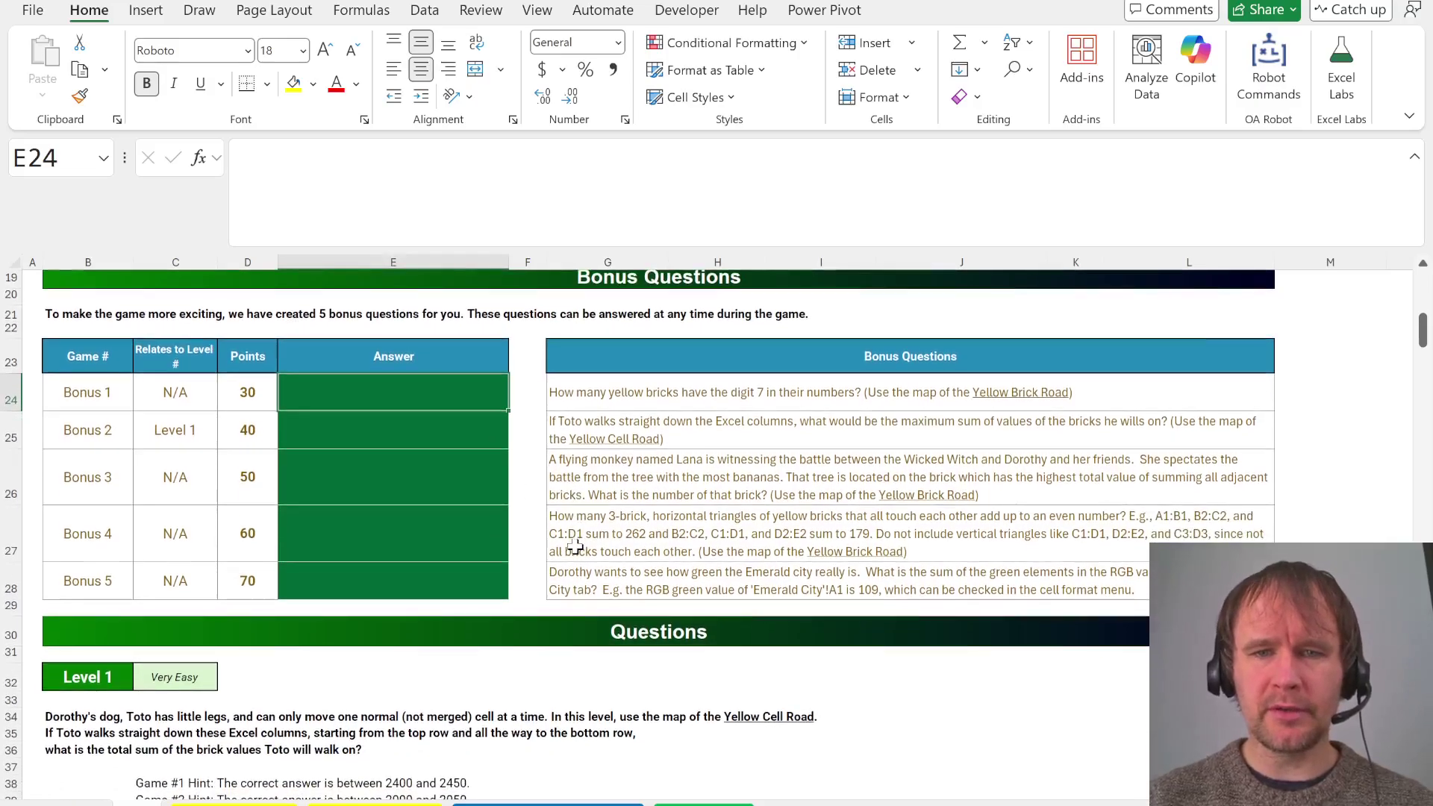
{"action": "scroll", "coordinate": [574, 547], "scroll_direction": "down", "scroll_amount": 4}
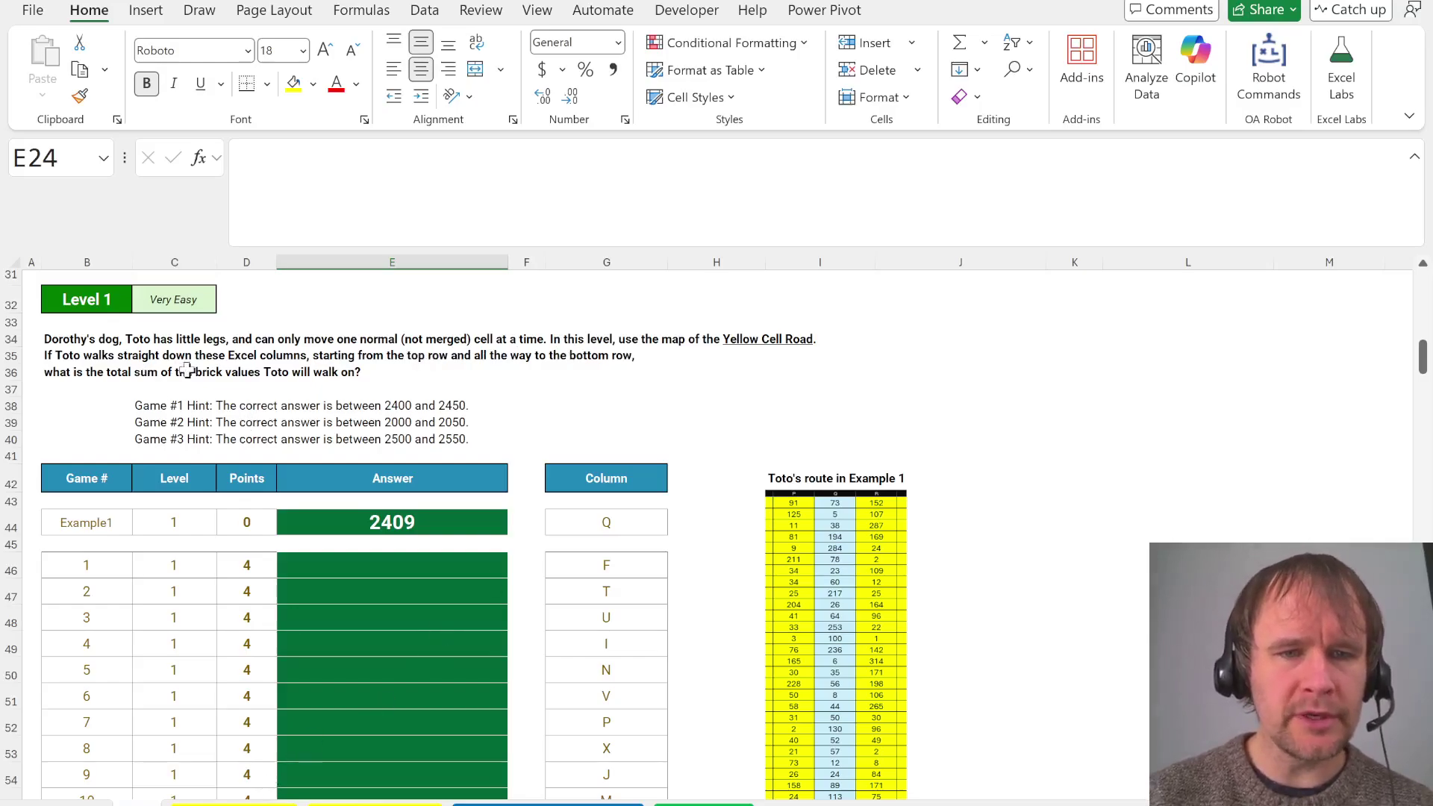
{"action": "left_click", "coordinate": [402, 562]}
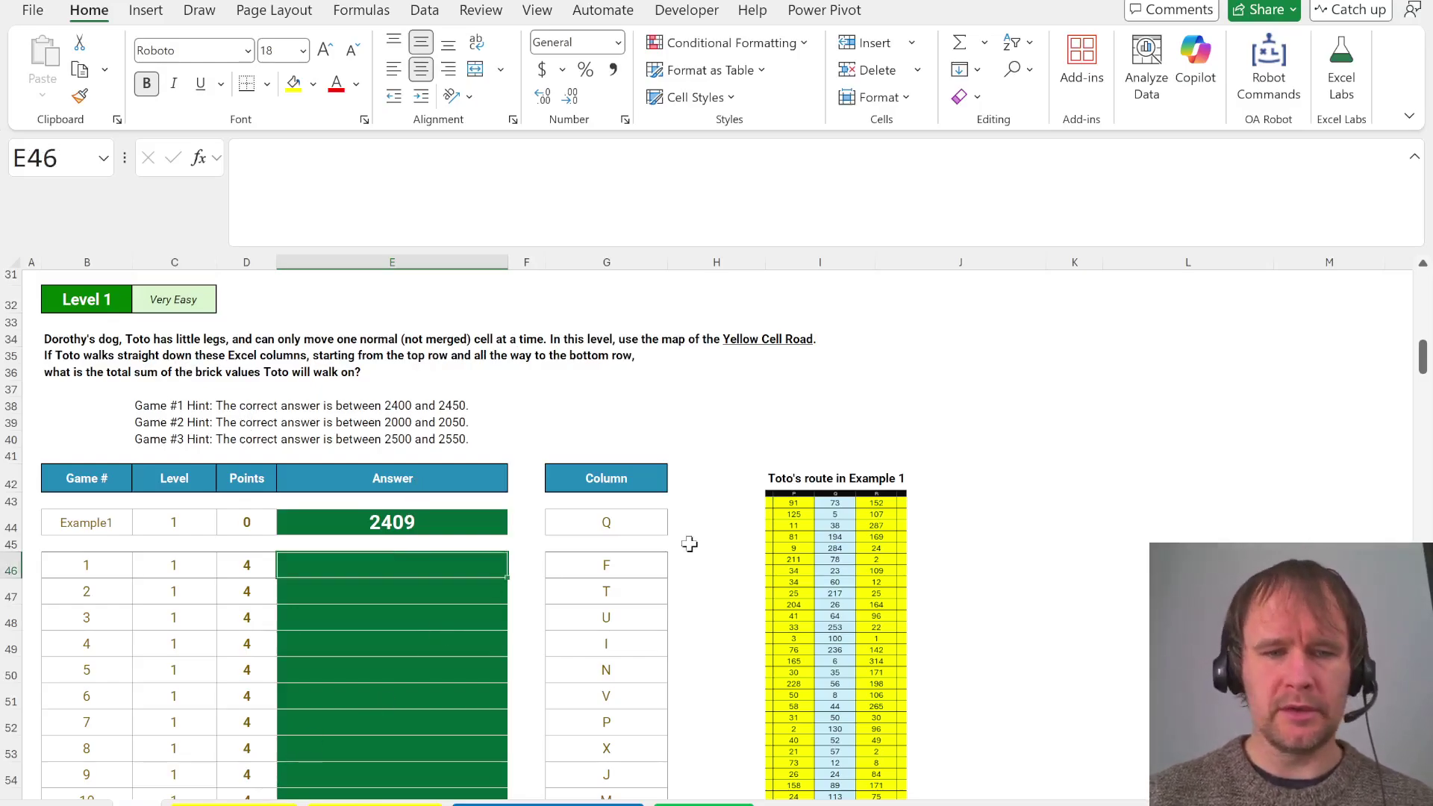
Below the Yellow Cell Road map, enter =ADDRESS(1,COLUMN()) in A30
{"action": "key", "text": "ctrl+Page_Down"}
{"action": "key", "text": "Up"}
{"action": "key", "text": "Up"}
{"action": "key", "text": "Up"}
{"action": "key", "text": "Up"}
{"action": "key", "text": "Up"}
{"action": "key", "text": "Up"}
{"action": "key", "text": "Up"}
{"action": "key", "text": "Up"}
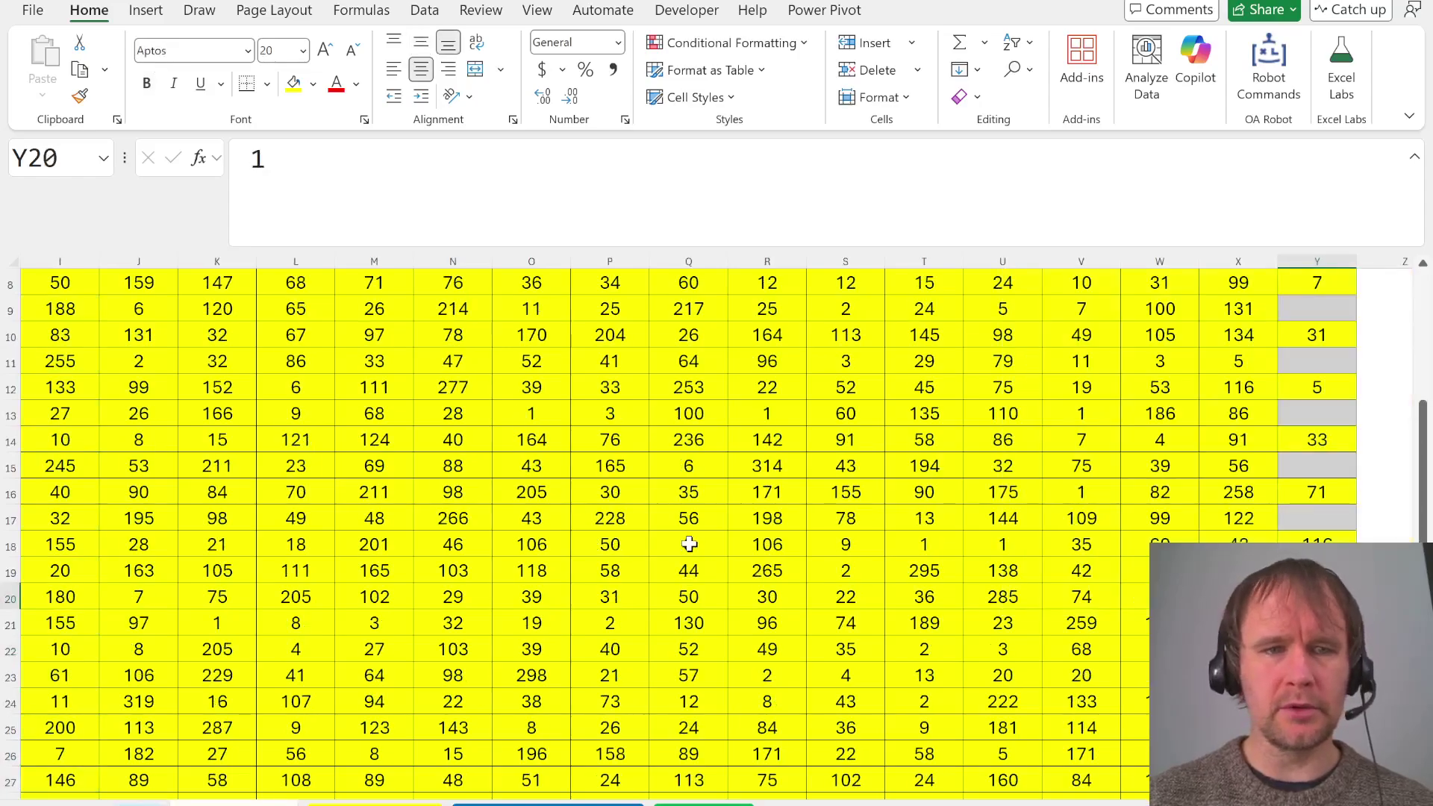
{"action": "key", "text": "ctrl+Home"}
{"action": "key", "text": "Right"}
{"action": "key", "text": "ctrl+Down"}
{"action": "key", "text": "Down"}
{"action": "key", "text": "Left"}
{"action": "key", "text": "Down"}
{"action": "key", "text": "Down"}
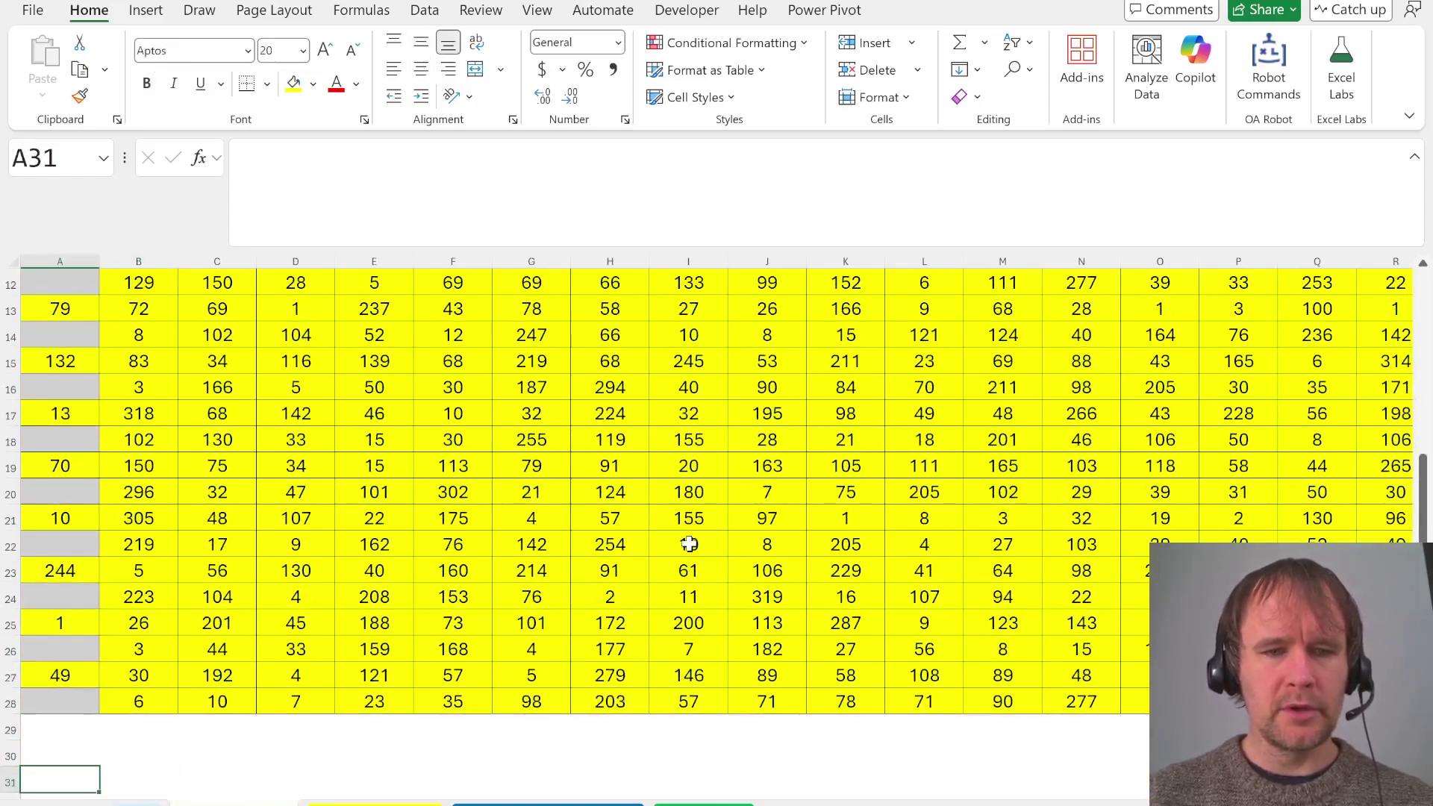
{"action": "key", "text": "Up"}
{"action": "type", "text": "=add"}
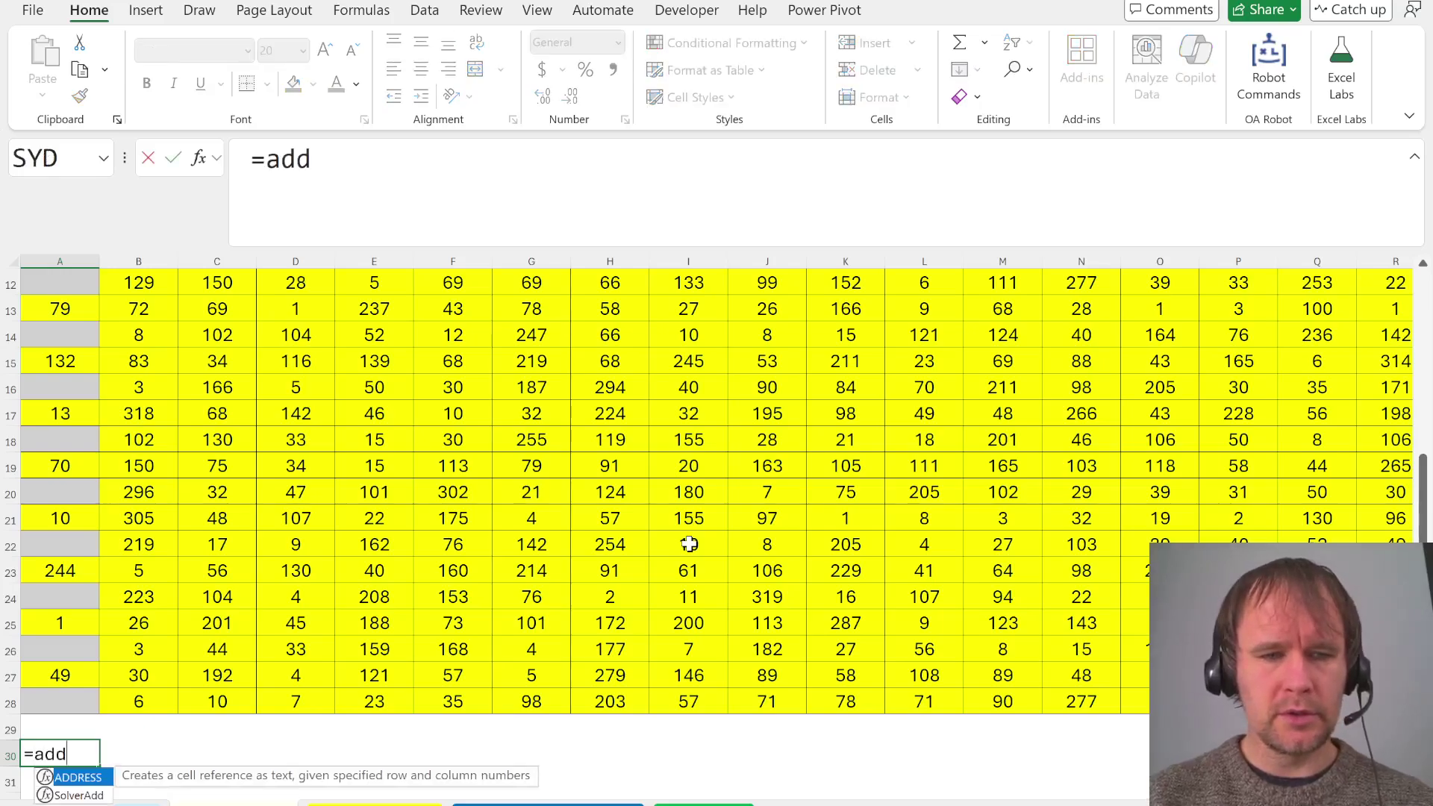
{"action": "key", "text": "Tab"}
{"action": "type", "text": "1,"}
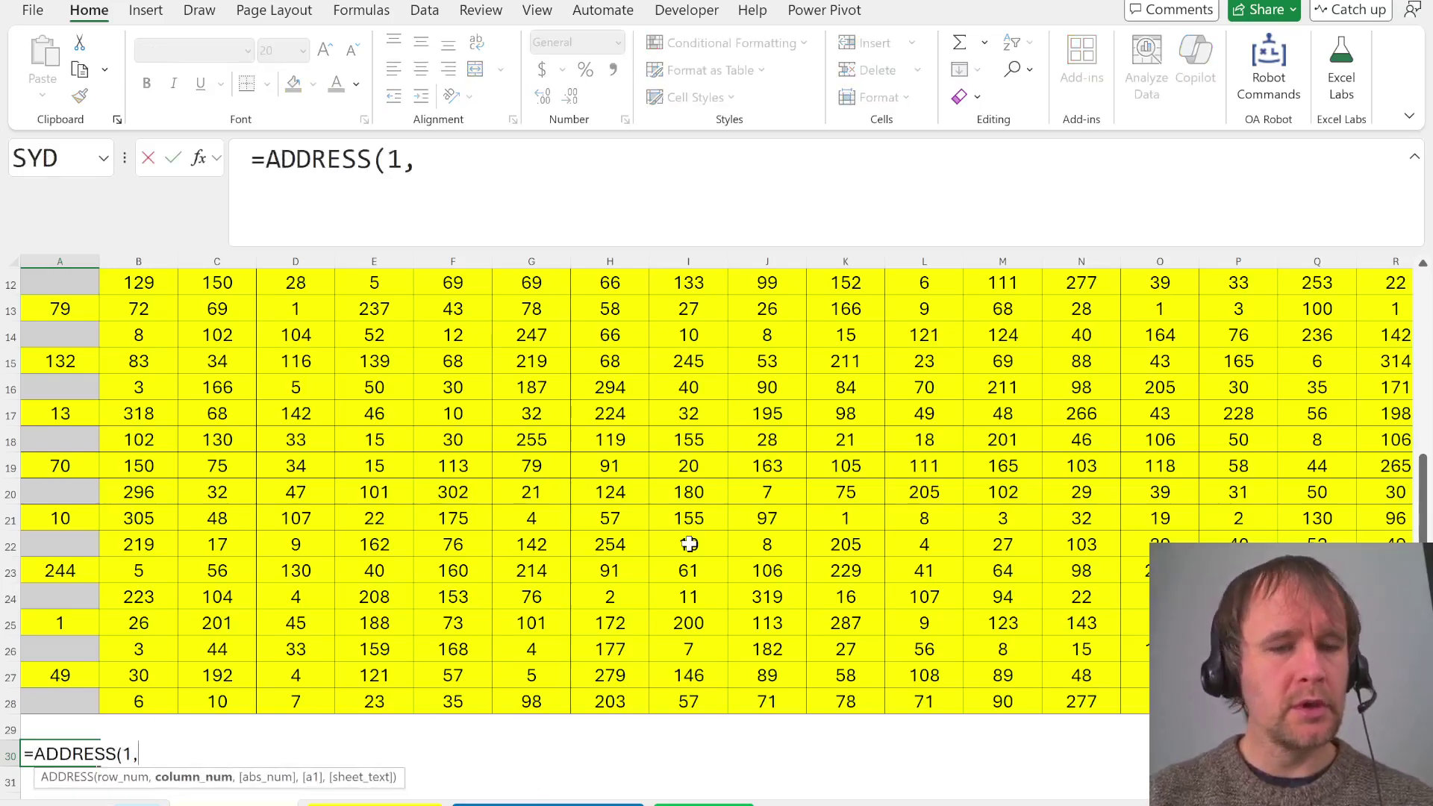
{"action": "type", "text": "col"}
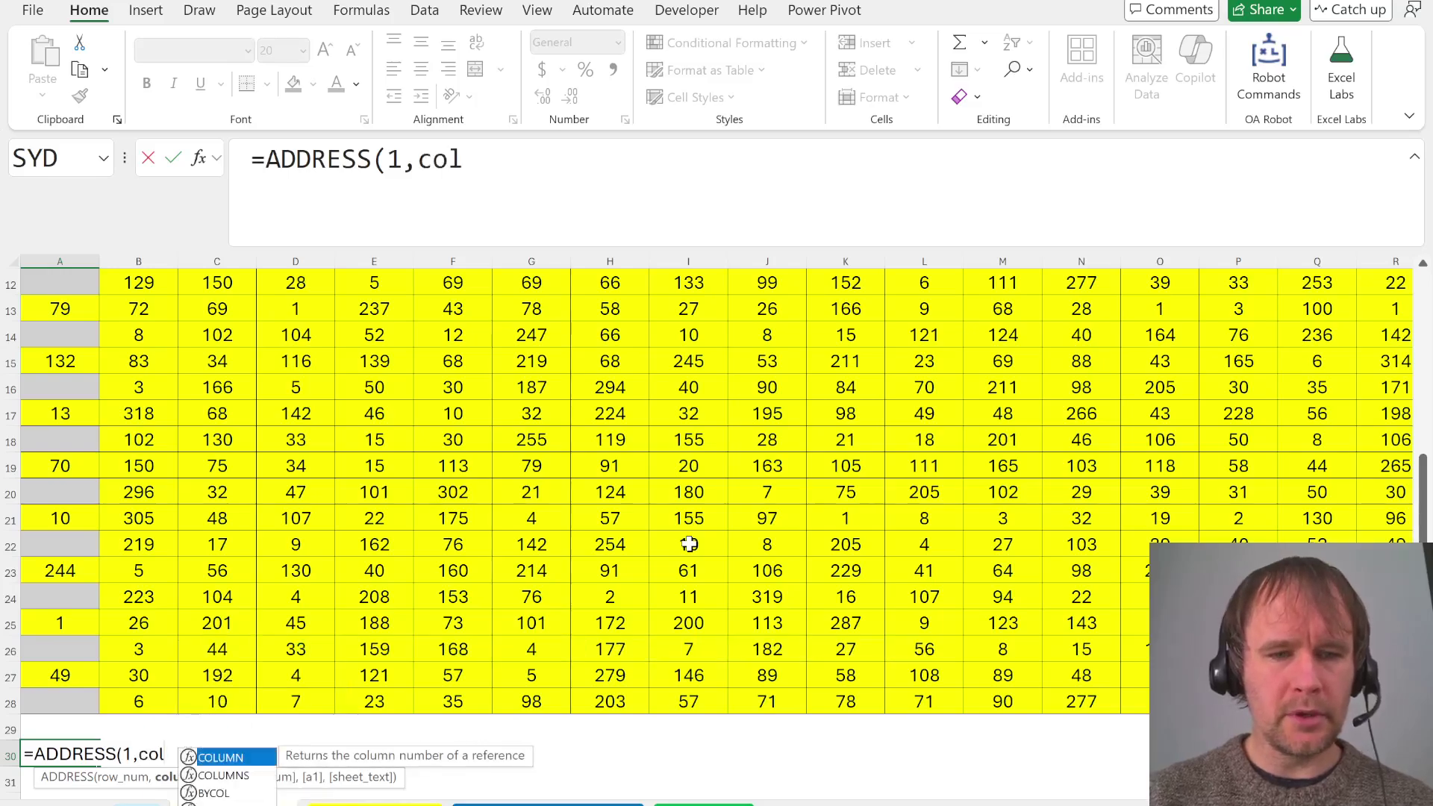
{"action": "key", "text": "Tab"}
{"action": "type", "text": "))"}
{"action": "key", "text": "ctrl+Return"}
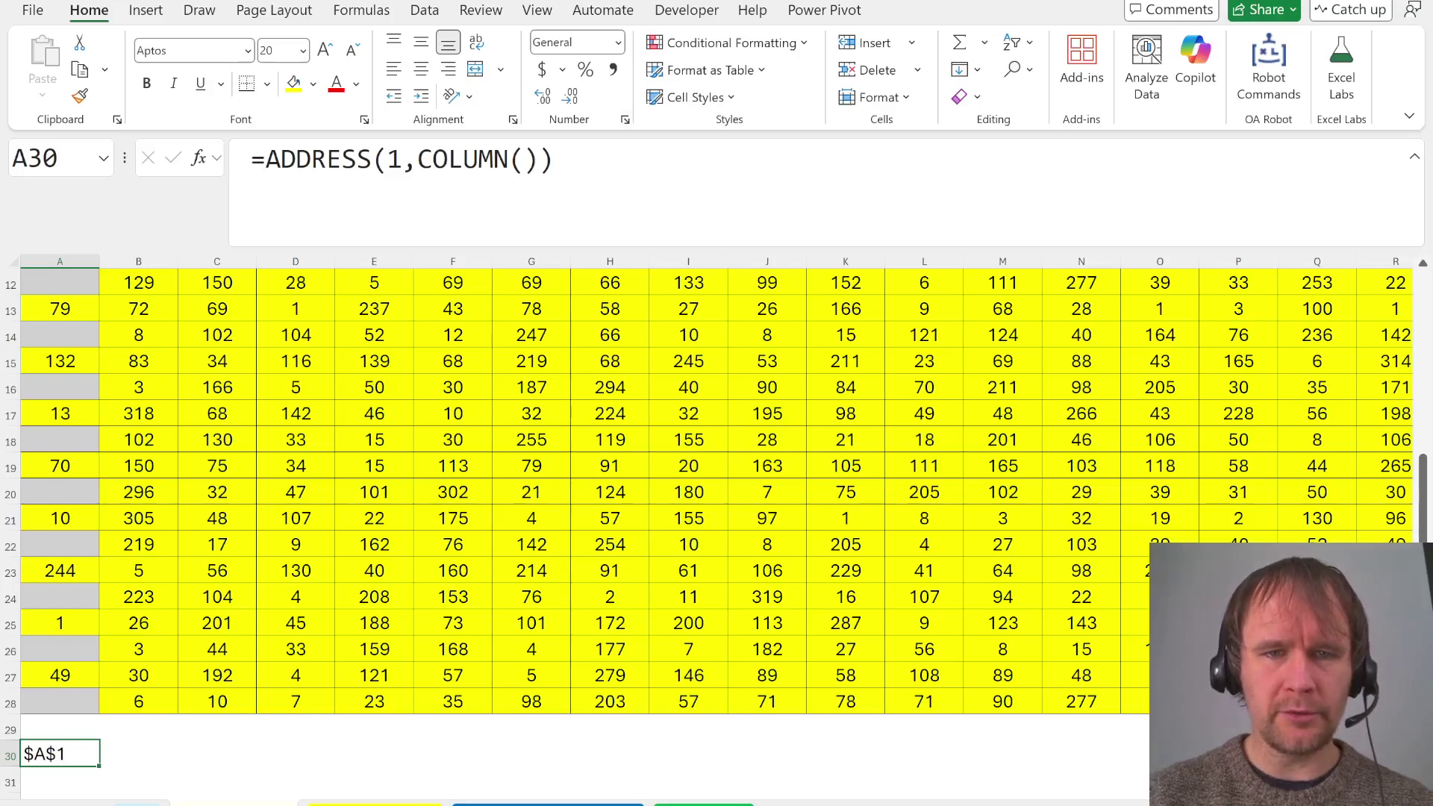
Add 4 as the third argument of the ADDRESS formula in A30 to return a relative reference
{"action": "key", "text": "F2"}
{"action": "key", "text": "Left"}
{"action": "type", "text": ",4"}
{"action": "key", "text": "ctrl+Return"}
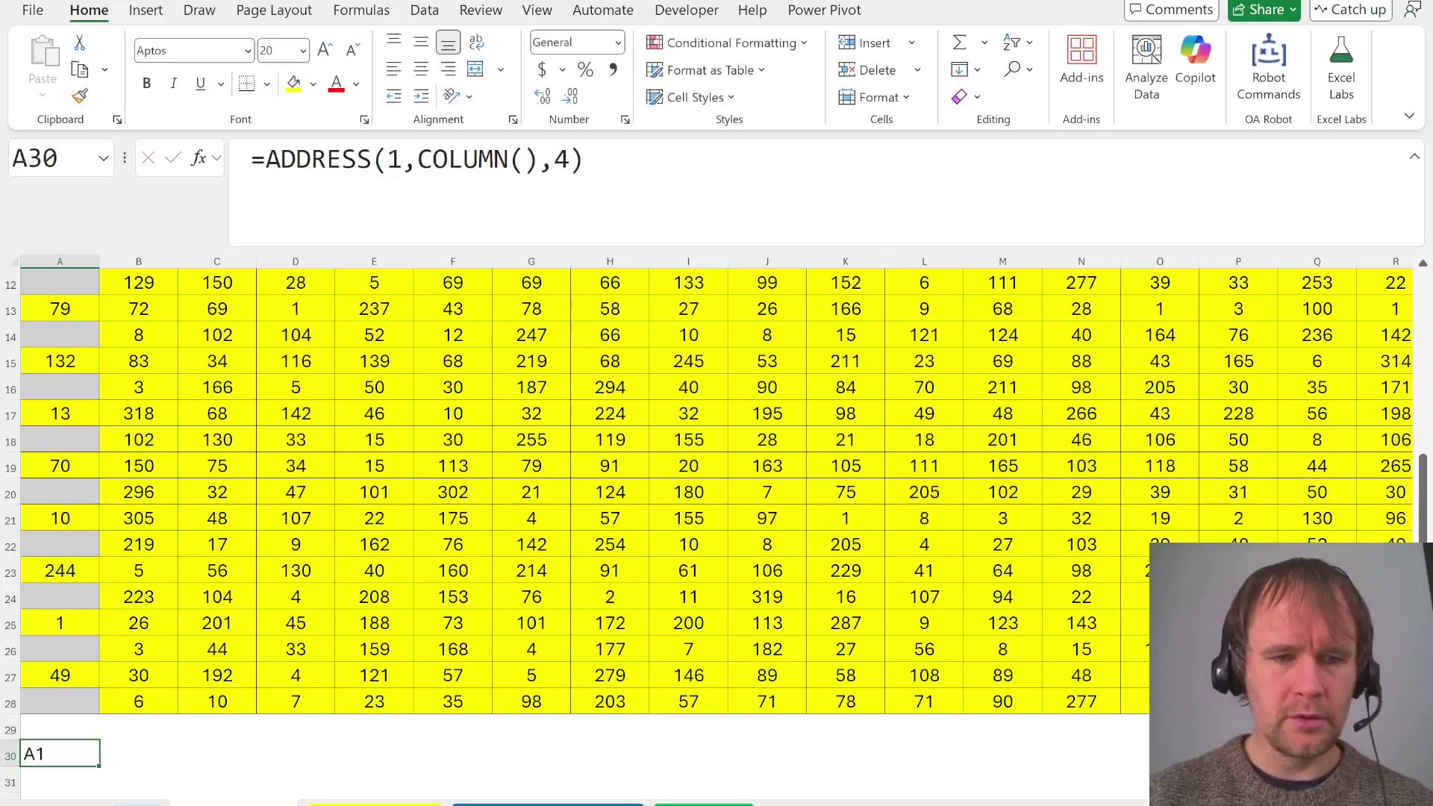
Fill the ADDRESS formula across A30:Y30 and convert the row to static values
{"action": "left_click_drag", "start_coordinate": [60, 753], "coordinate": [649, 755]}
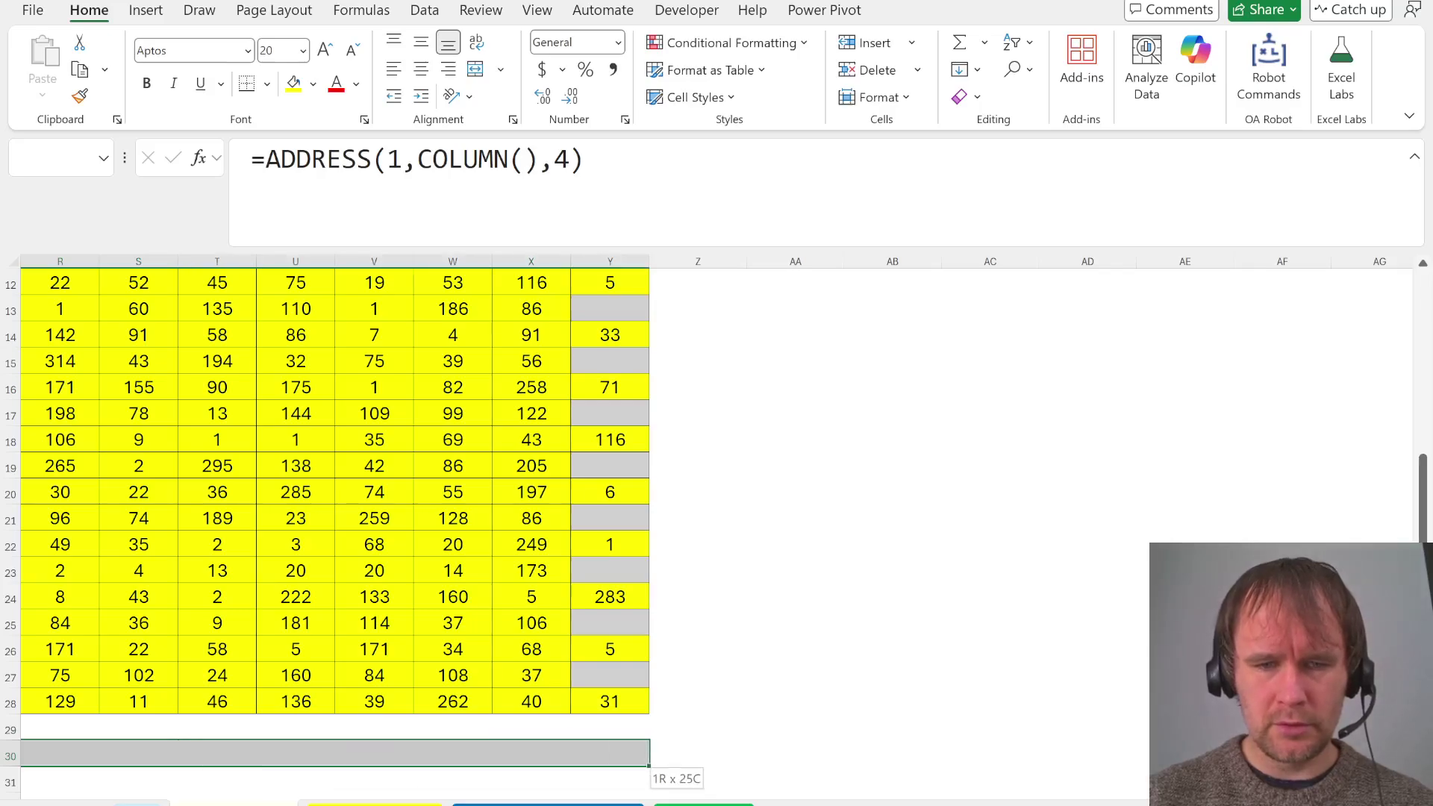
{"action": "key", "text": "ctrl+r"}
{"action": "key", "text": "ctrl+c"}
{"action": "key", "text": "ctrl+shift+v"}
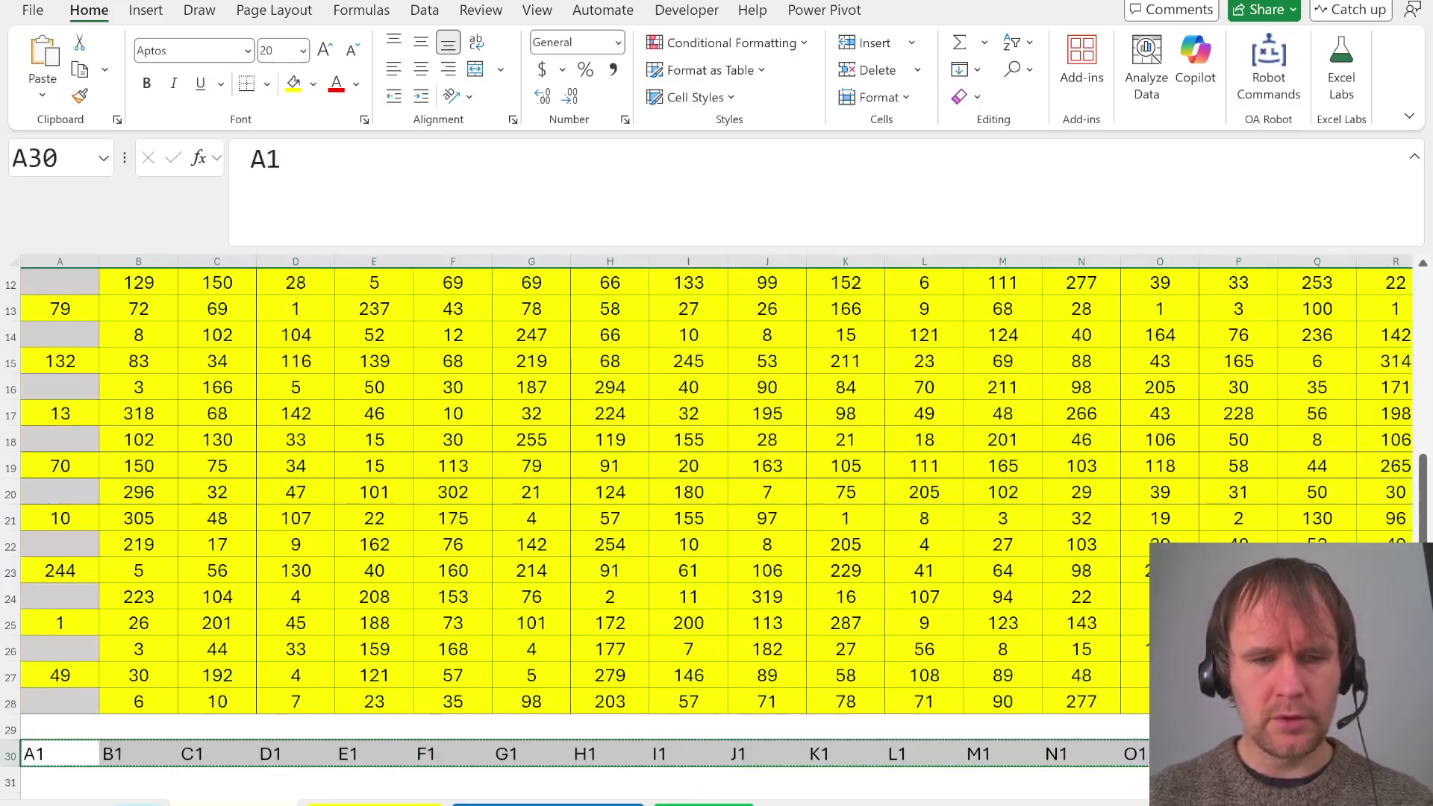
Strip the 1 from every reference in A30:Y30 with Replace All, leaving only column letters
{"action": "key", "text": "ctrl+f"}
{"action": "key", "text": "ctrl+h"}
{"action": "key", "text": "alt+a"}
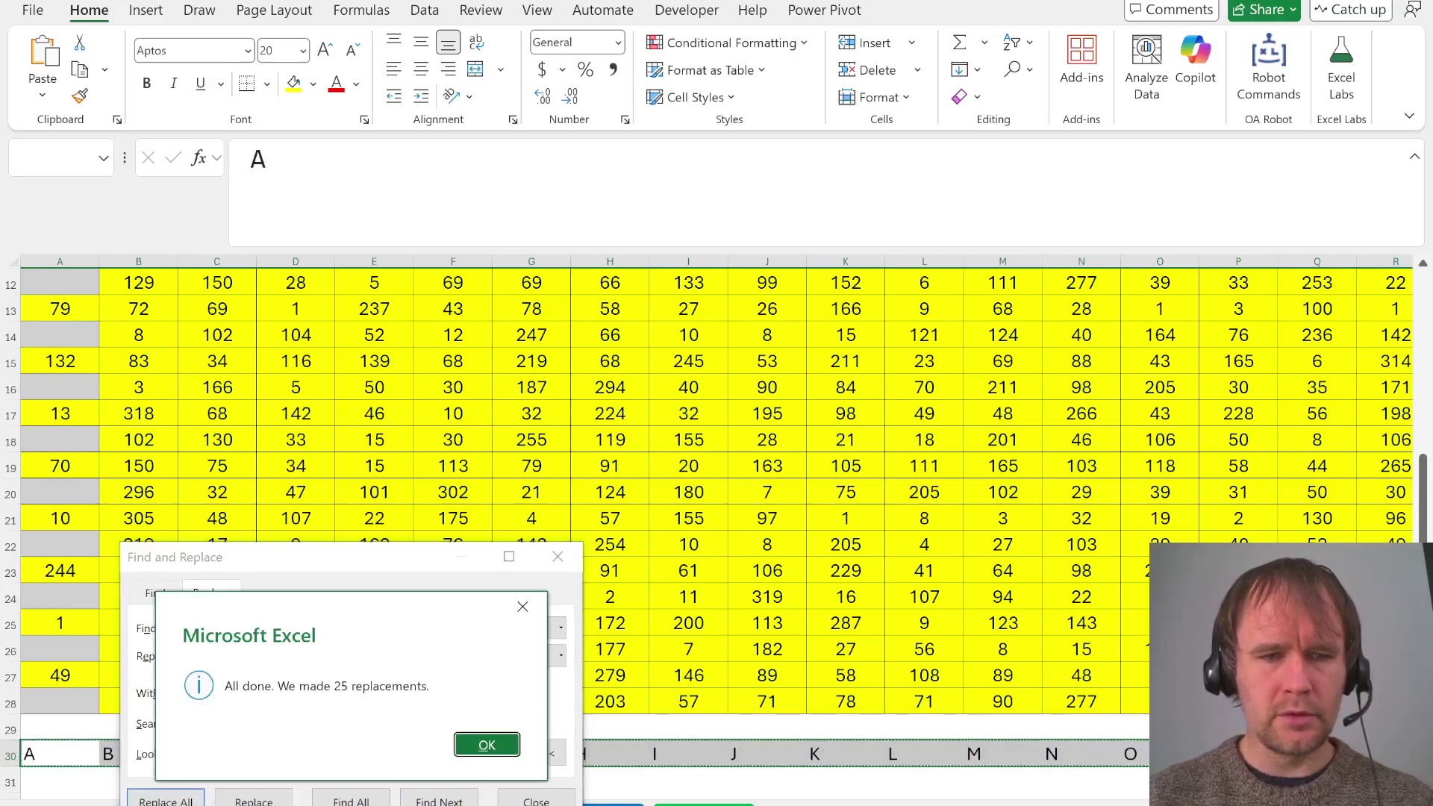
Close the replacement dialogs and name the column-letter row A30:Y30 clab
{"action": "key", "text": "Return"}
{"action": "key", "text": "Escape"}
{"action": "key", "text": "Escape"}
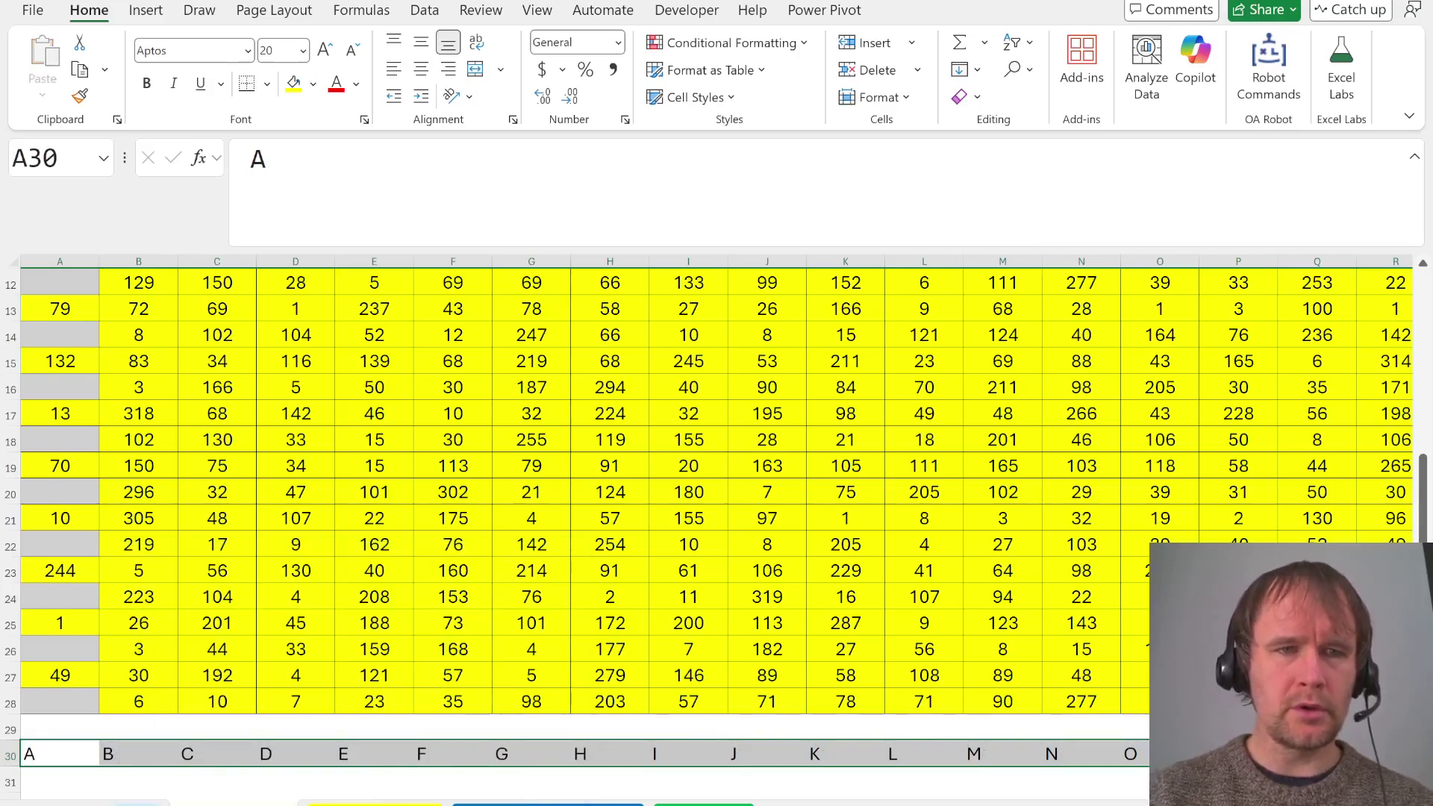
{"action": "left_click", "coordinate": [53, 158]}
{"action": "type", "text": "c1ab"}
{"action": "key", "text": "Escape"}
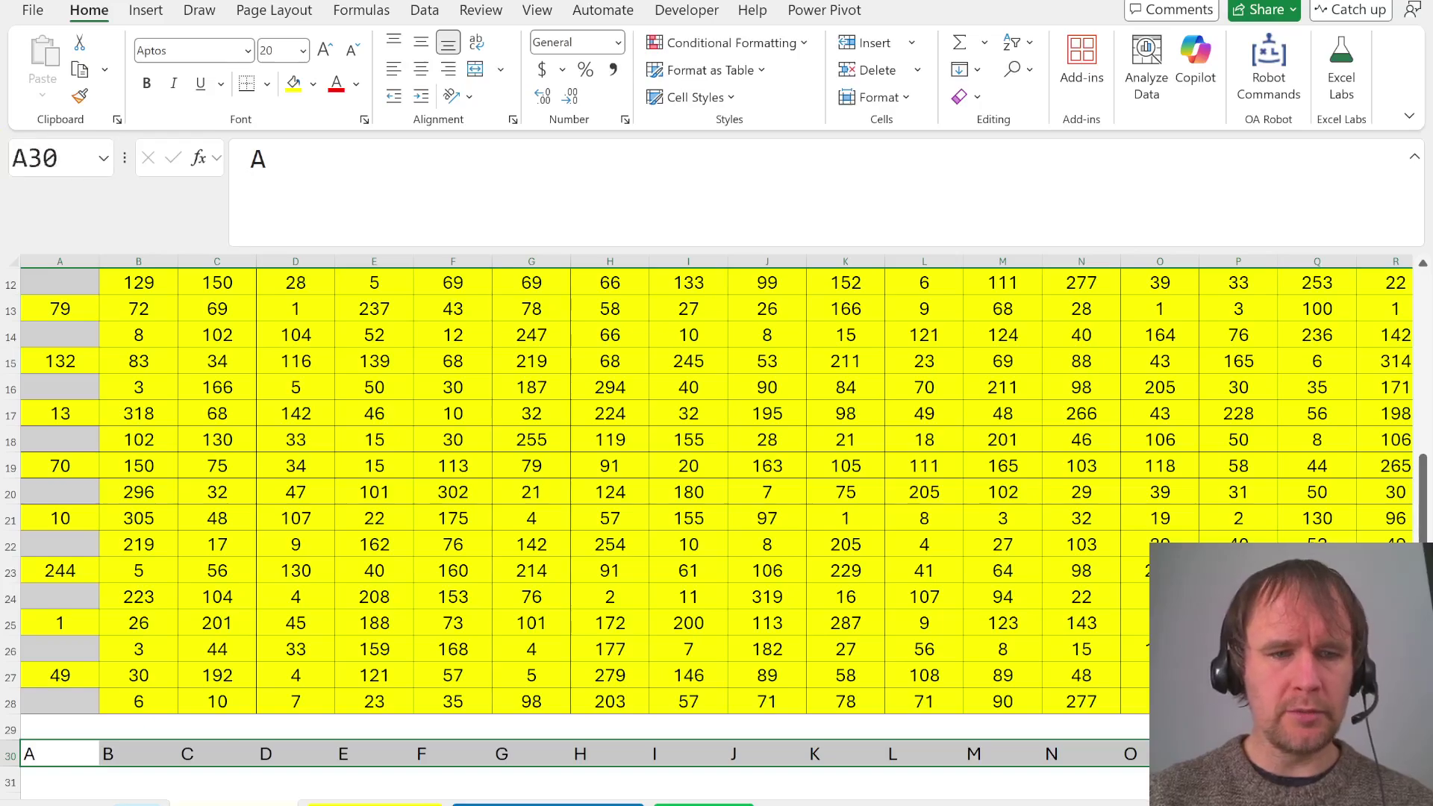
Name the Yellow Cell Road map range A1:Y28 ycr and return to Level 1 answer cell E46
{"action": "key", "text": "Up"}
{"action": "key", "text": "ctrl+Up"}
{"action": "key", "text": "Down"}
{"action": "key", "text": "shift+Right"}
{"action": "key", "text": "ctrl+shift+Right"}
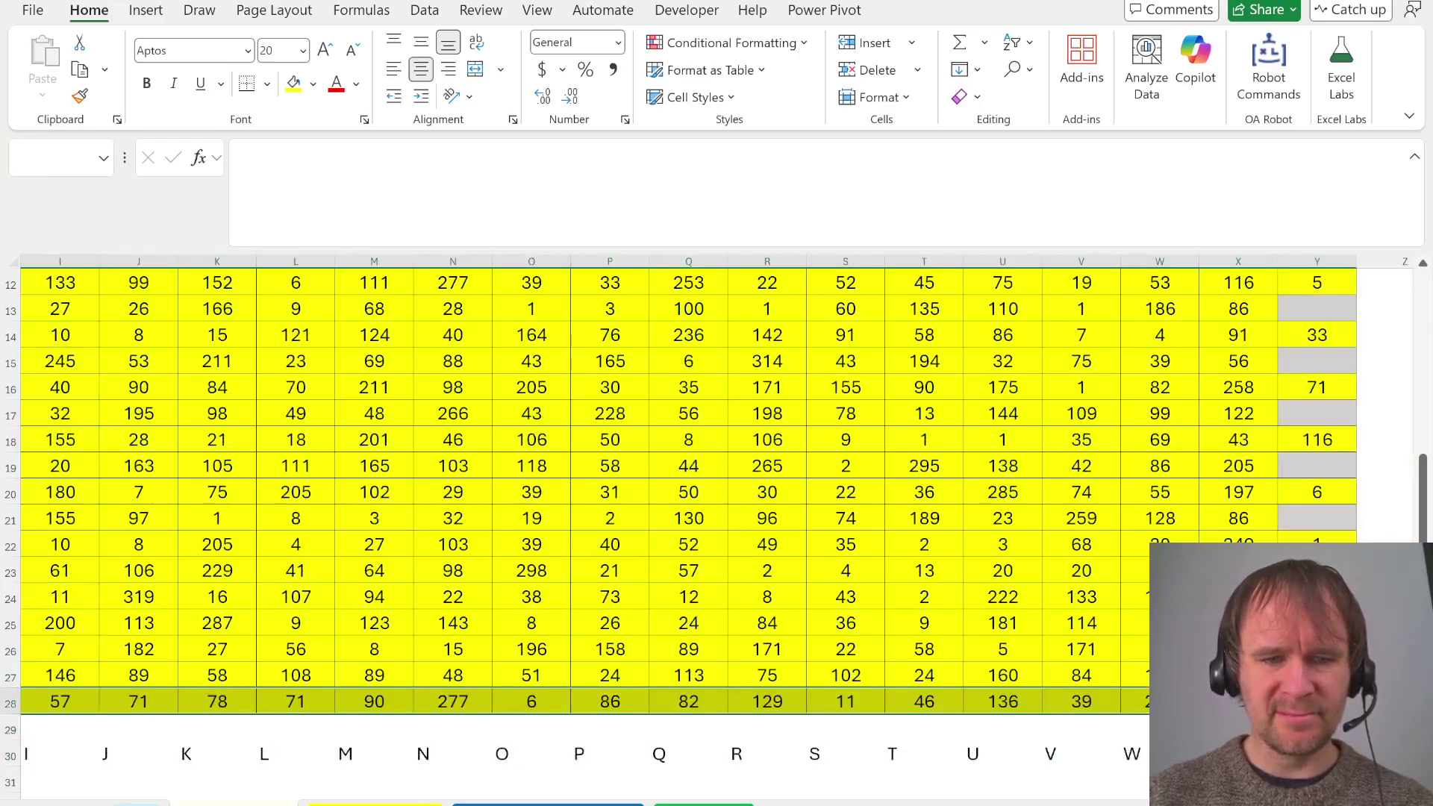
{"action": "key", "text": "shift+Up"}
{"action": "key", "text": "shift+Up"}
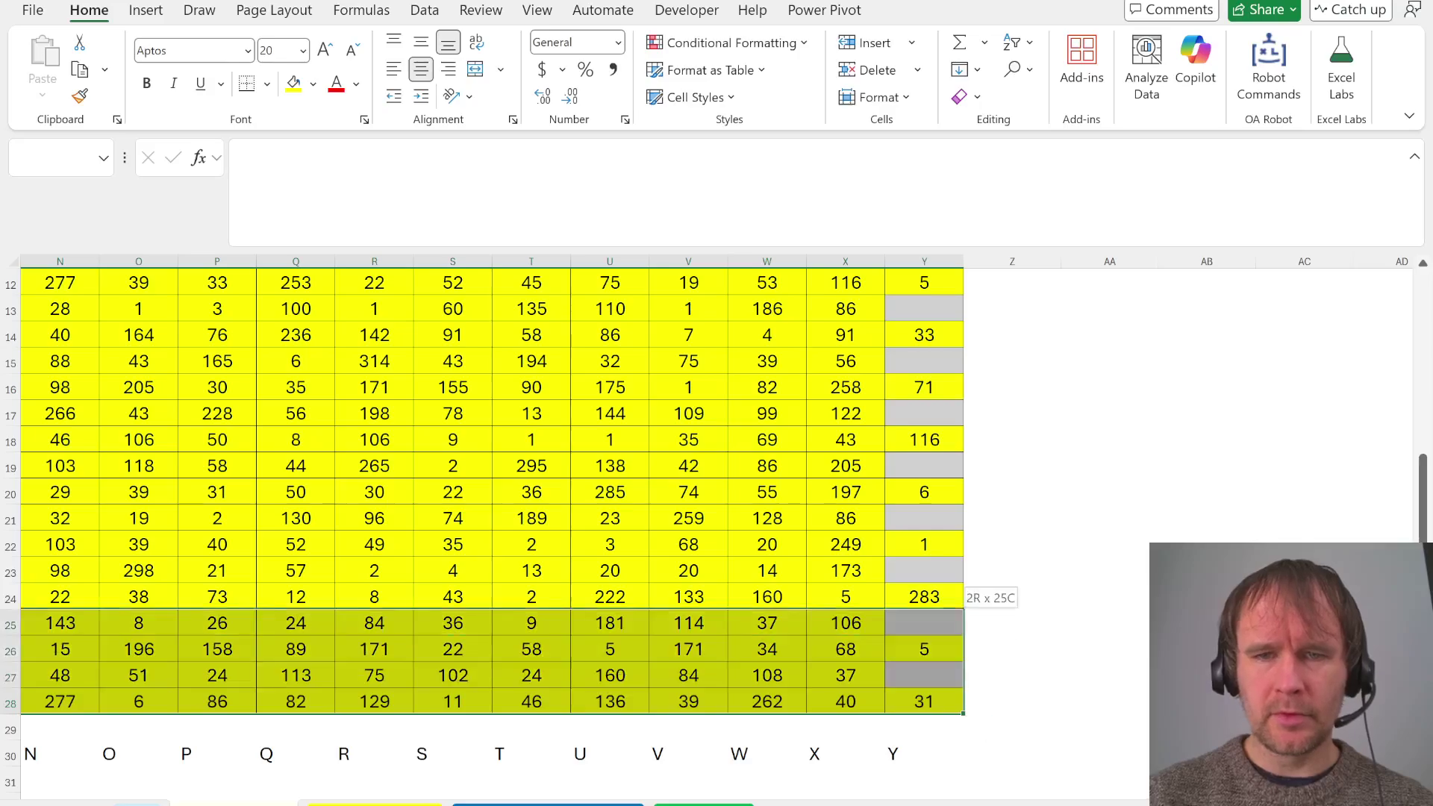
{"action": "key", "text": "ctrl+shift+Up"}
{"action": "left_click", "coordinate": [41, 158]}
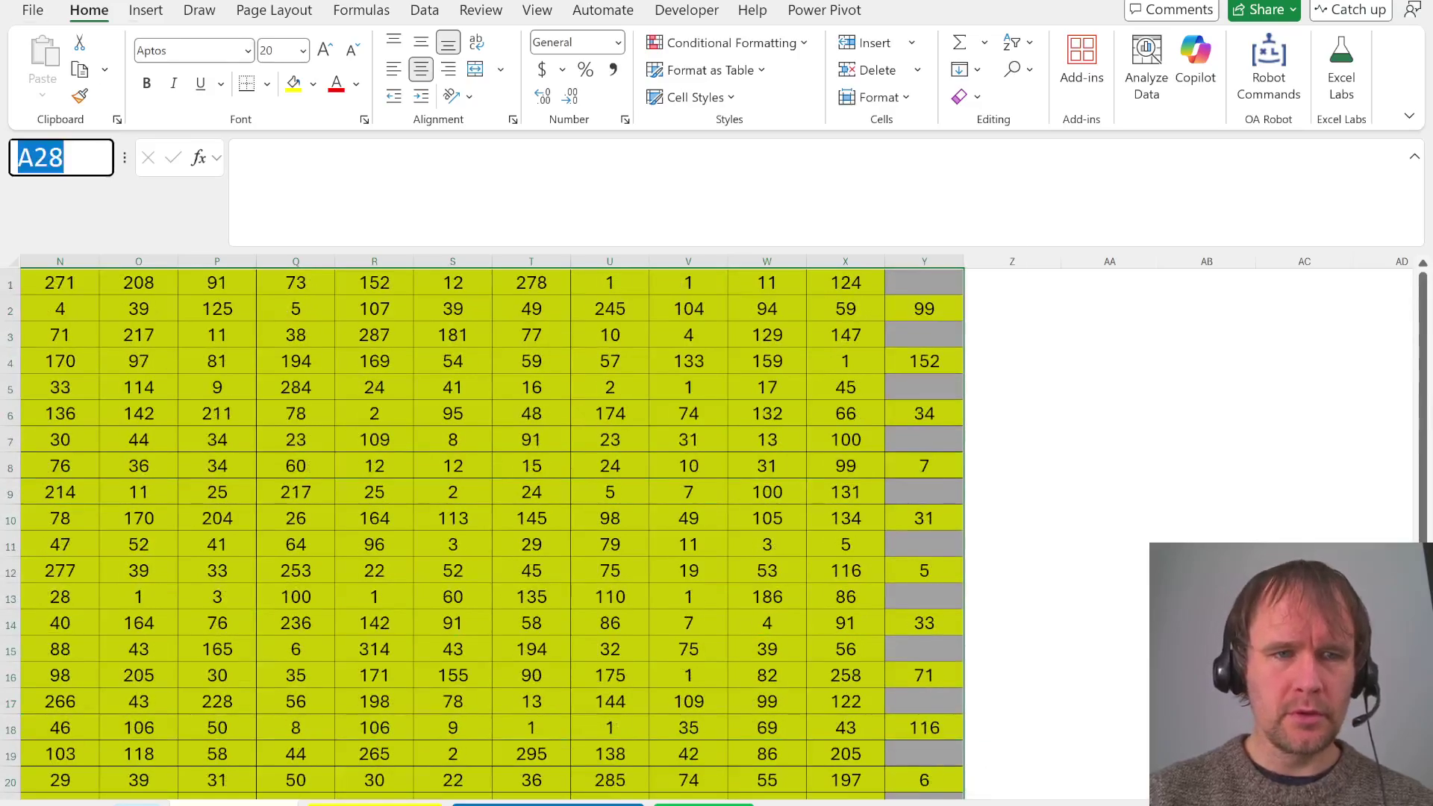
{"action": "type", "text": "e46"}
{"action": "key", "text": "Return"}
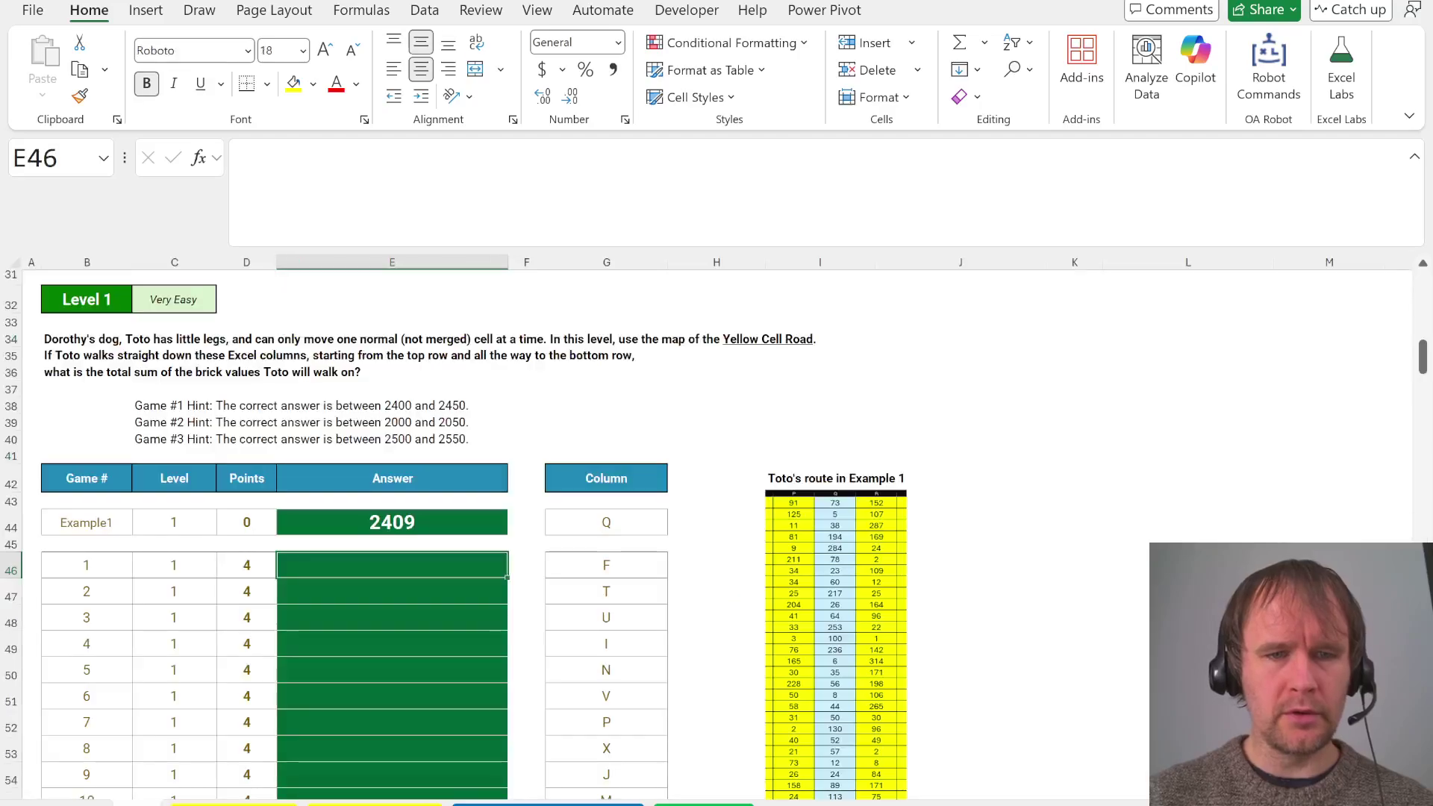
Enter =SUM(XLOOKUP(G46,clab,ycr)) in E46 to total the bricks in Game 1's column
{"action": "type", "text": "=SUM(XLOOKUP("}
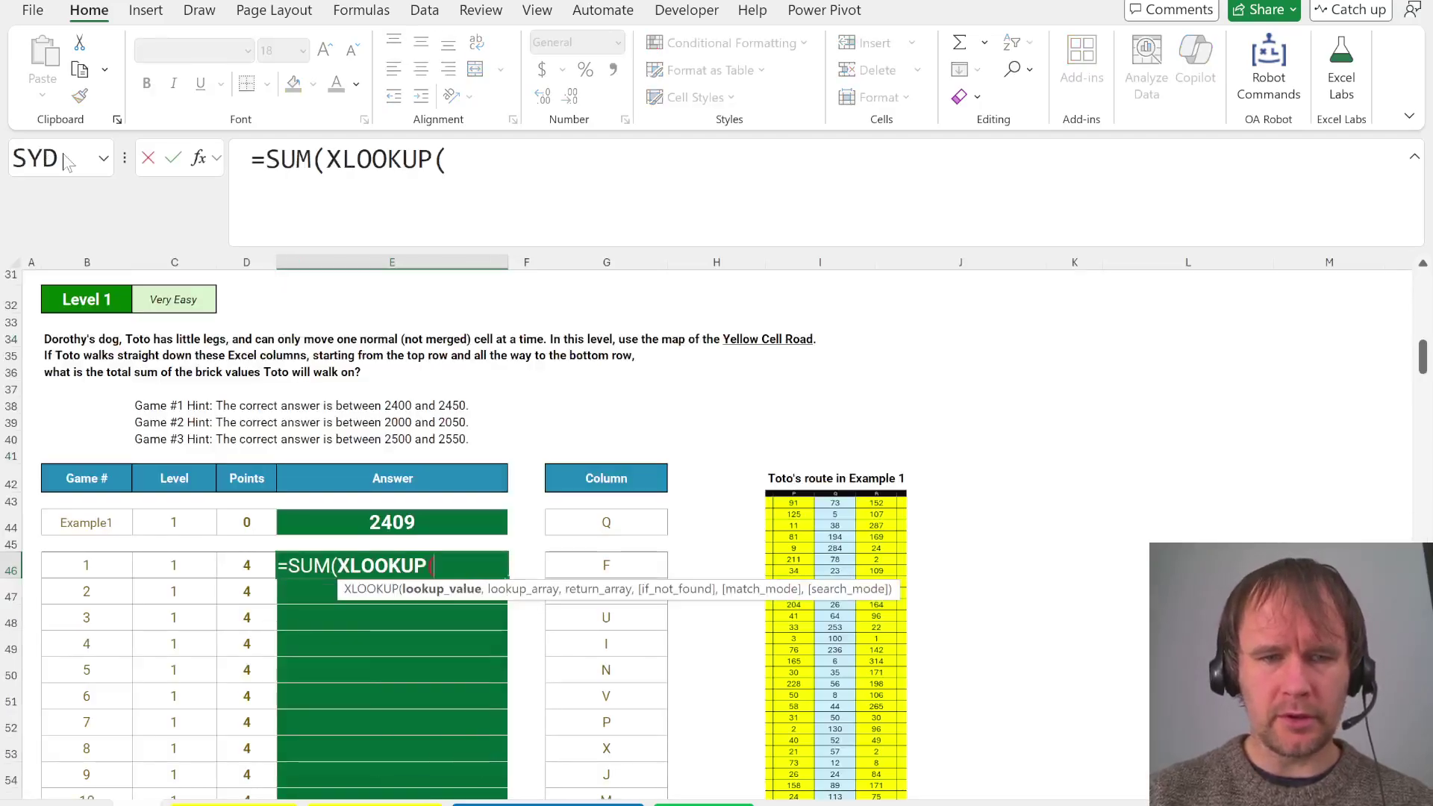
{"action": "key", "text": "Right"}
{"action": "key", "text": "Right"}
{"action": "type", "text": ",clab,"}
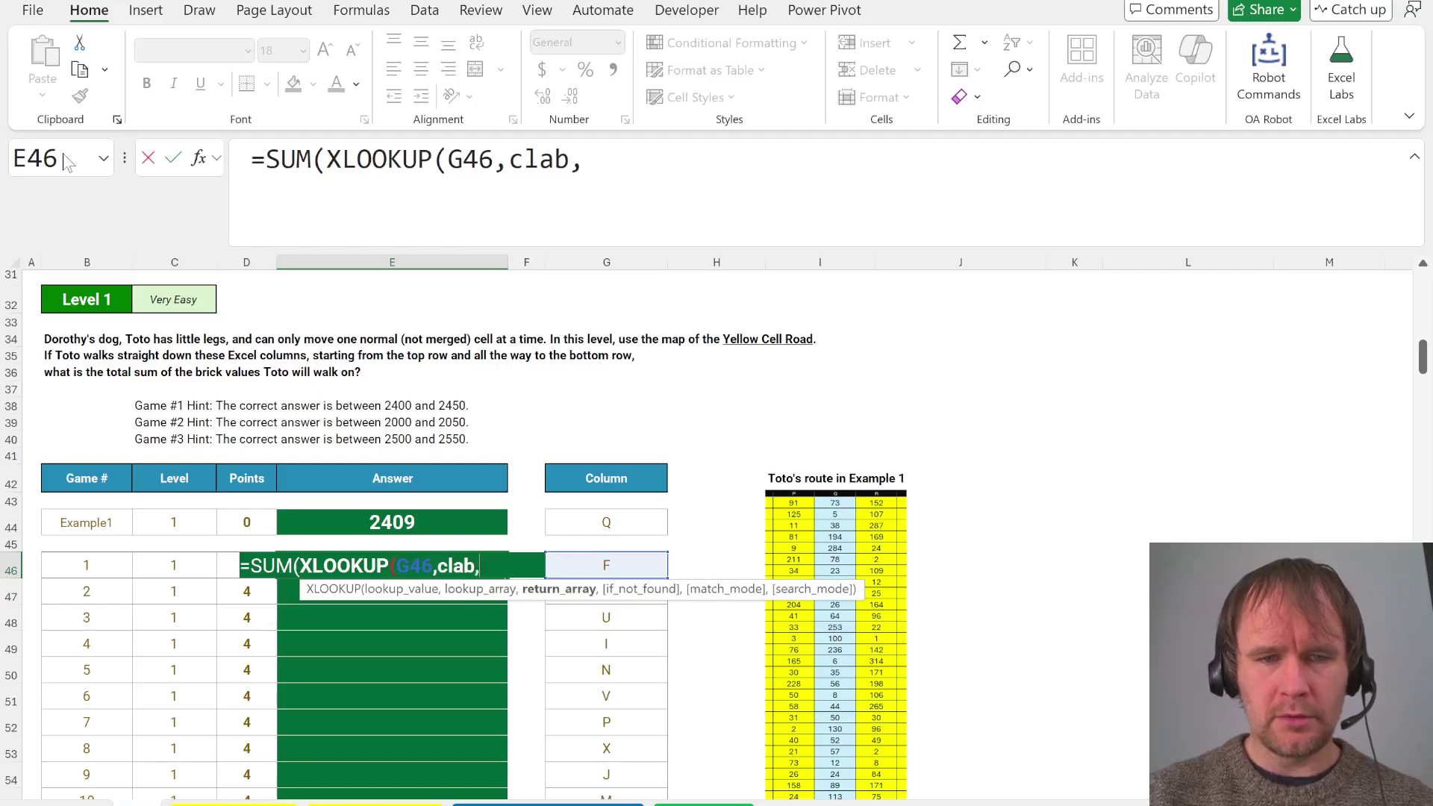
{"action": "type", "text": "ycr"}
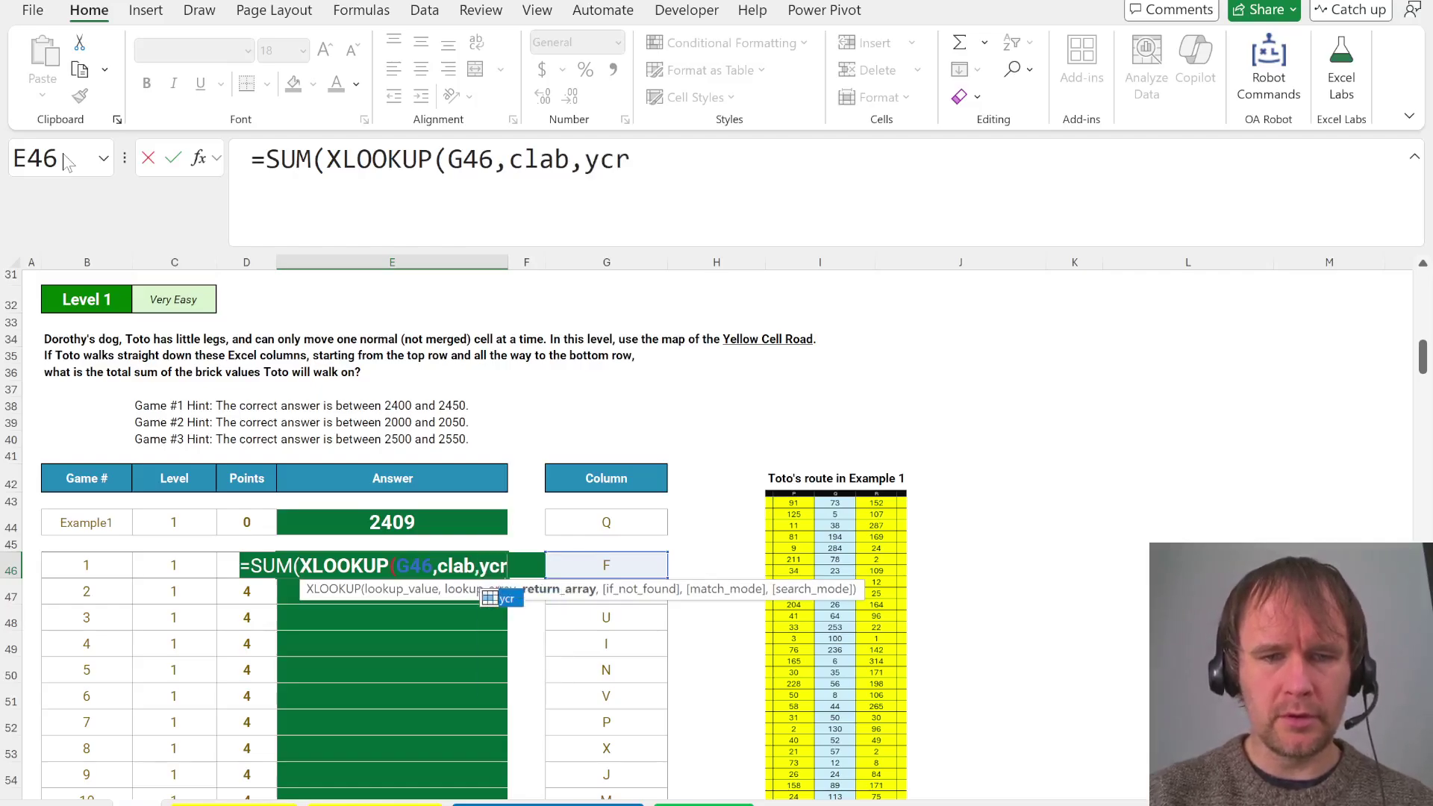
{"action": "key", "text": "Return"}
Copy the E46 formula into the Example1 answer cell E44 to check it against the given answer
{"action": "key", "text": "Up"}
{"action": "key", "text": "ctrl+c"}
{"action": "key", "text": "Up"}
{"action": "key", "text": "Up"}
{"action": "key", "text": "ctrl+v"}
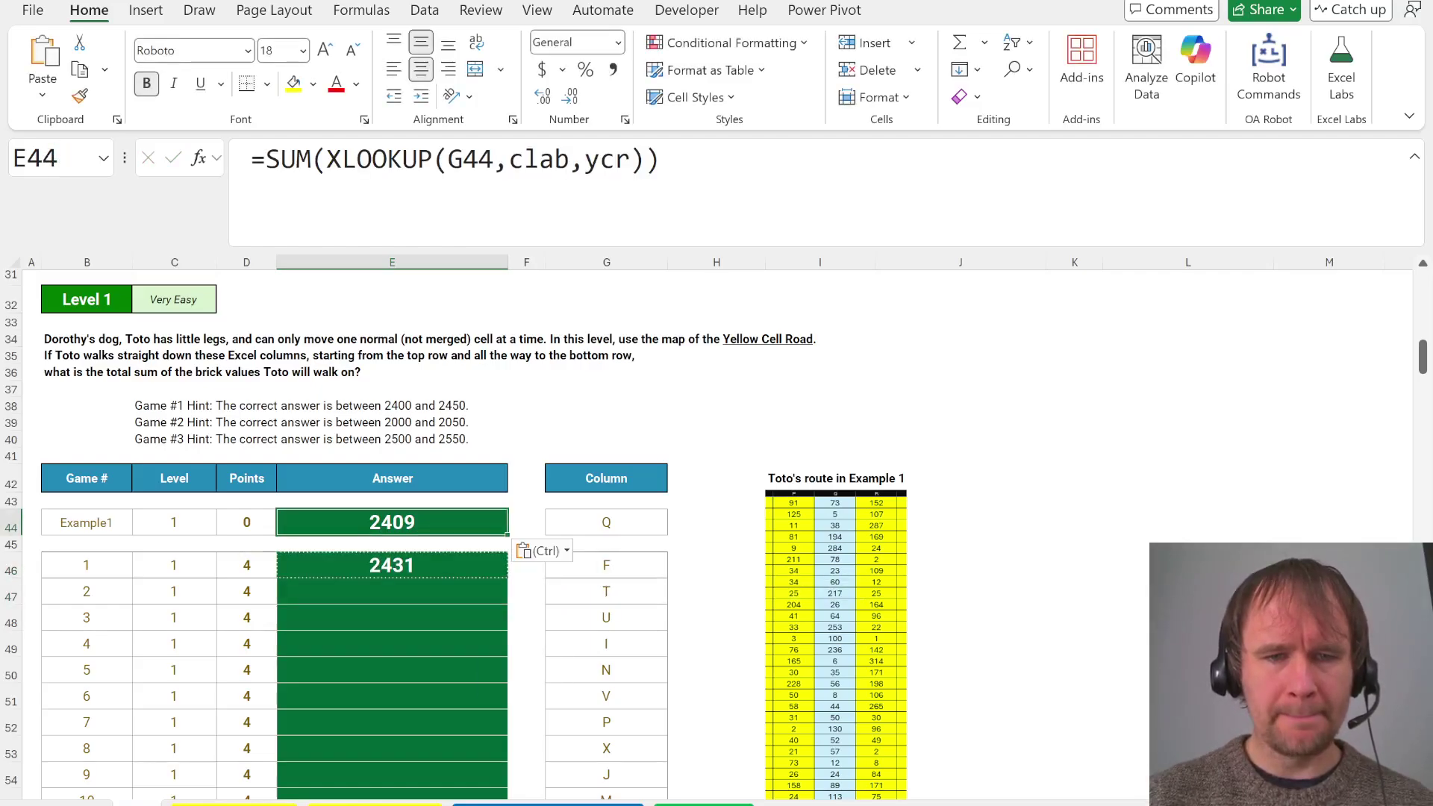
Fill the column-sum formula into all Level 1 answers, E46:E55
{"action": "key", "text": "Down"}
{"action": "key", "text": "Down"}
{"action": "key", "text": "Left"}
{"action": "key", "text": "ctrl+Down"}
{"action": "key", "text": "Right"}
{"action": "key", "text": "ctrl+shift+Up"}
{"action": "key", "text": "ctrl+v"}
Copy the Level 1 code from E57 over to the Level 1 answer field on the quiz page, then return to Excel
{"action": "key", "text": "ctrl+Down"}
{"action": "key", "text": "ctrl+Down"}
{"action": "key", "text": "ctrl+Up"}
{"action": "key", "text": "ctrl+c"}
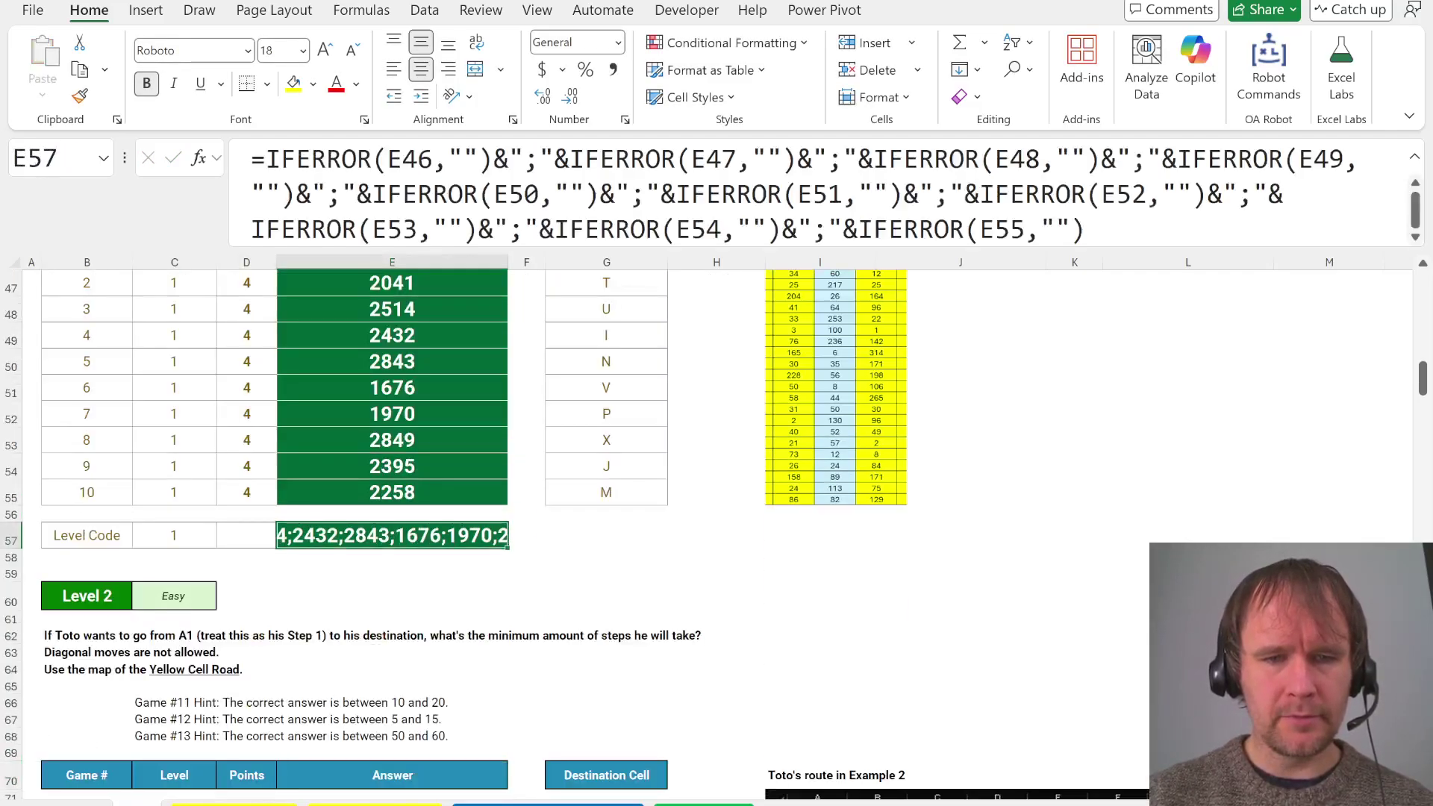
{"action": "key", "text": "alt+Tab"}
{"action": "scroll", "coordinate": [242, 462], "scroll_direction": "down", "scroll_amount": 7}
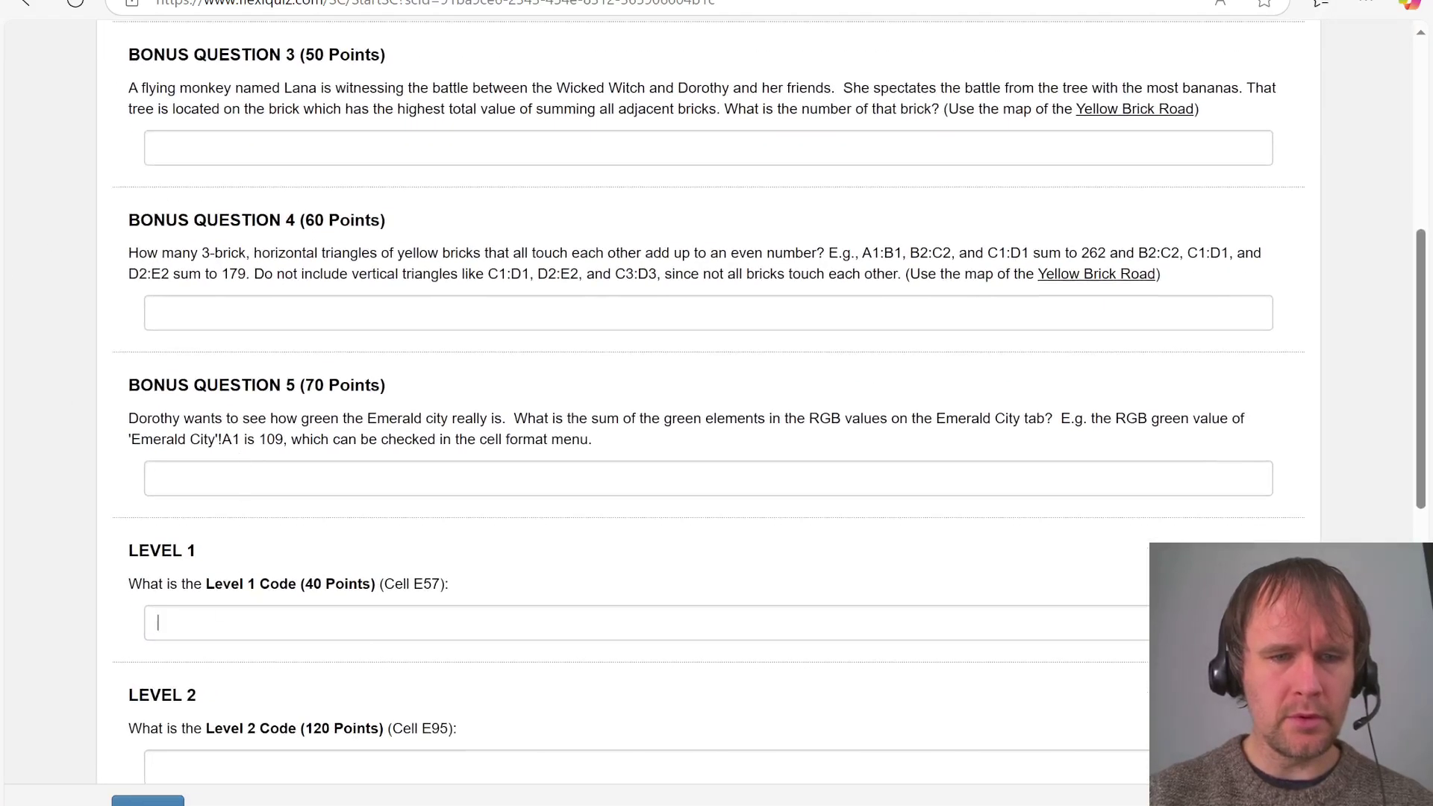
{"action": "key", "text": "alt+Tab"}
Read the Level 2 task and search its destination cells from G74 down for the letter a
{"action": "scroll", "coordinate": [232, 619], "scroll_direction": "down", "scroll_amount": 5}
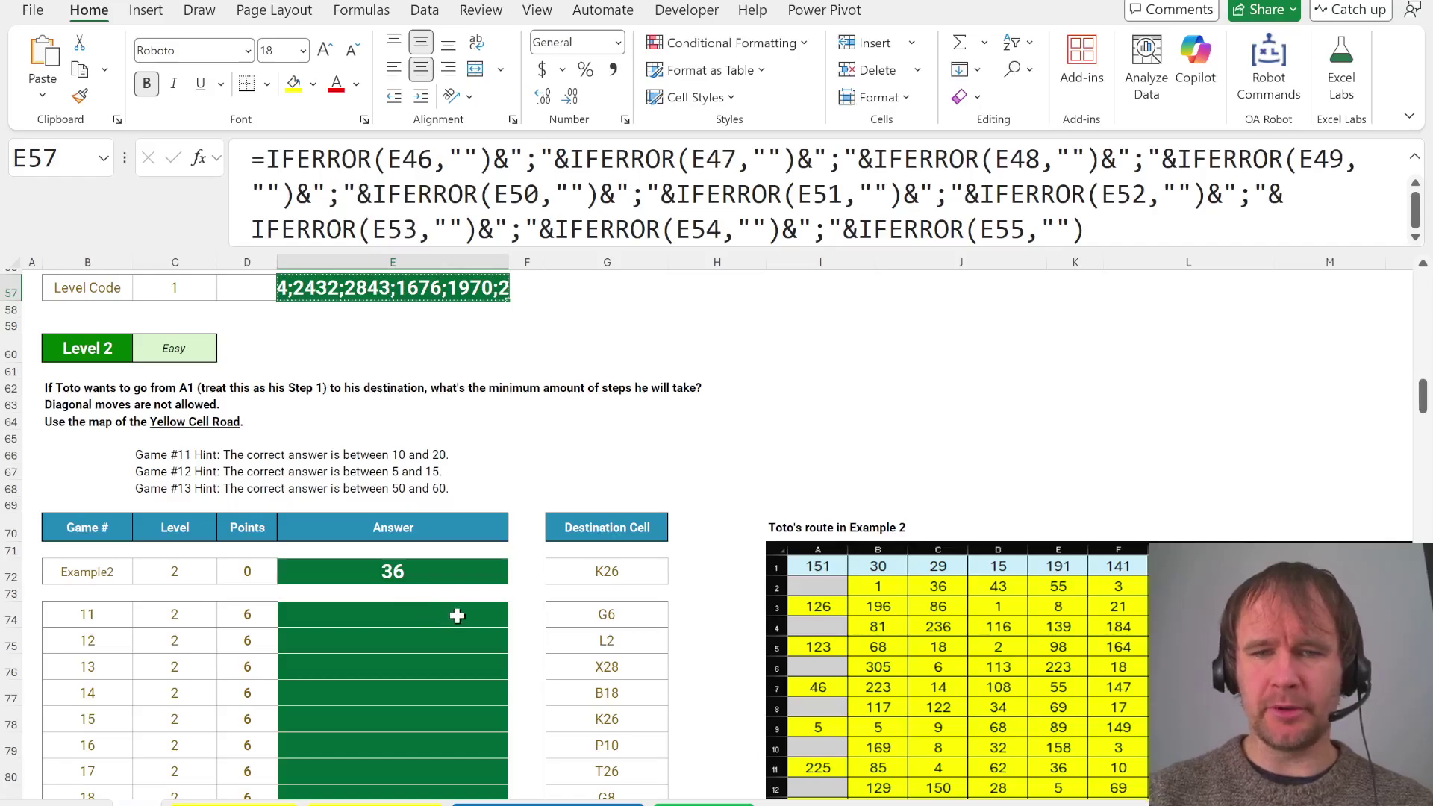
{"action": "scroll", "coordinate": [668, 581], "scroll_direction": "down", "scroll_amount": 1}
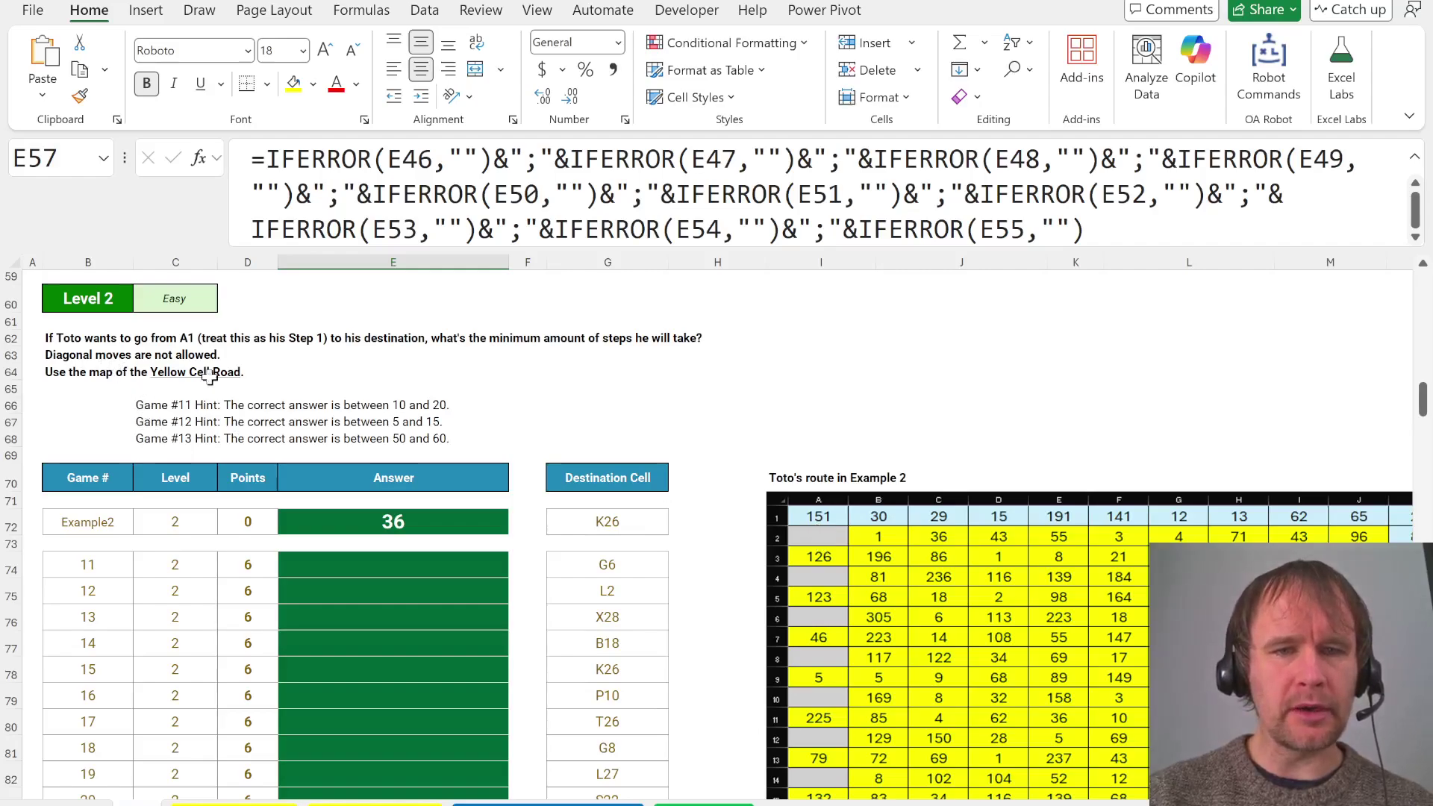
{"action": "scroll", "coordinate": [903, 570], "scroll_direction": "right", "scroll_amount": 5}
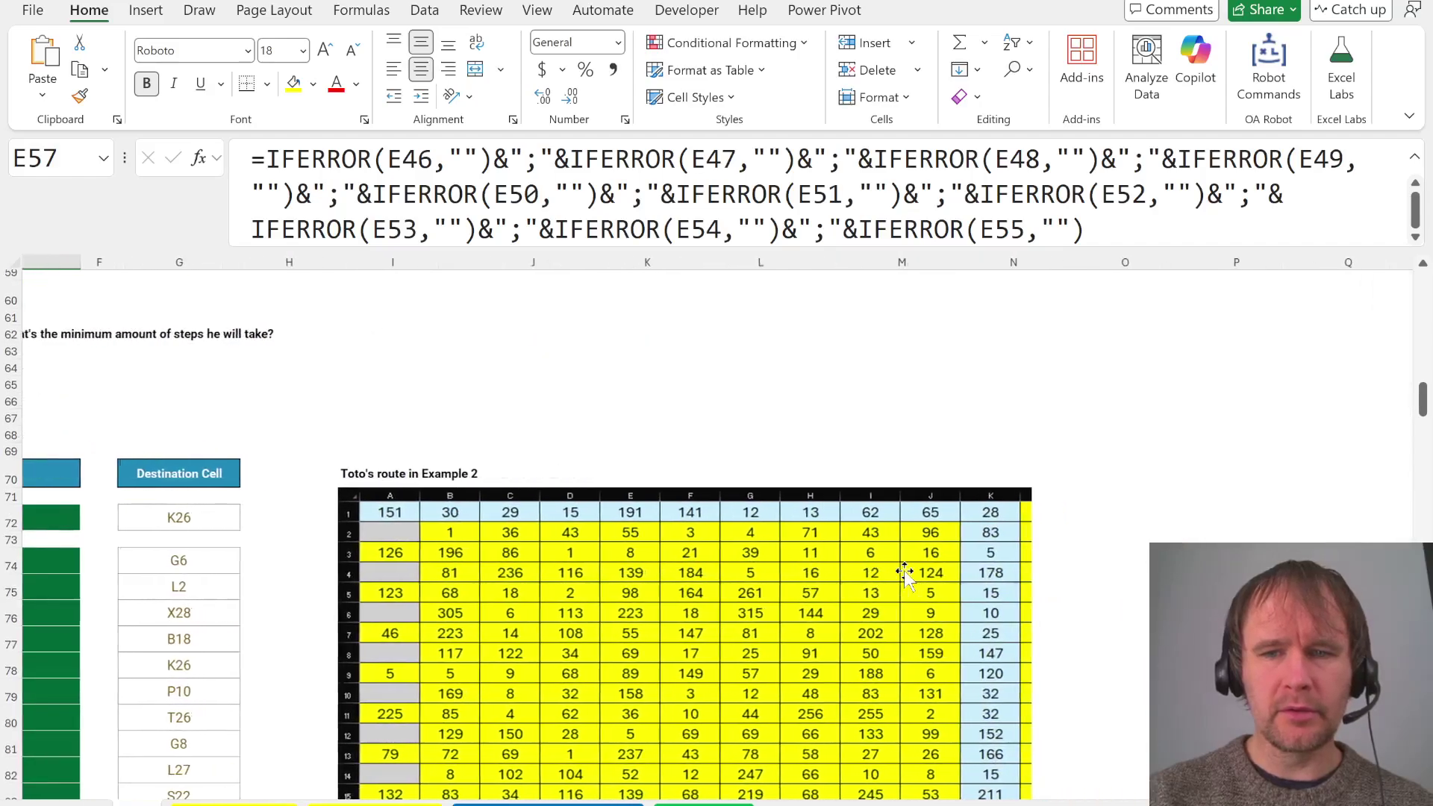
{"action": "scroll", "coordinate": [905, 575], "scroll_direction": "left", "scroll_amount": 1}
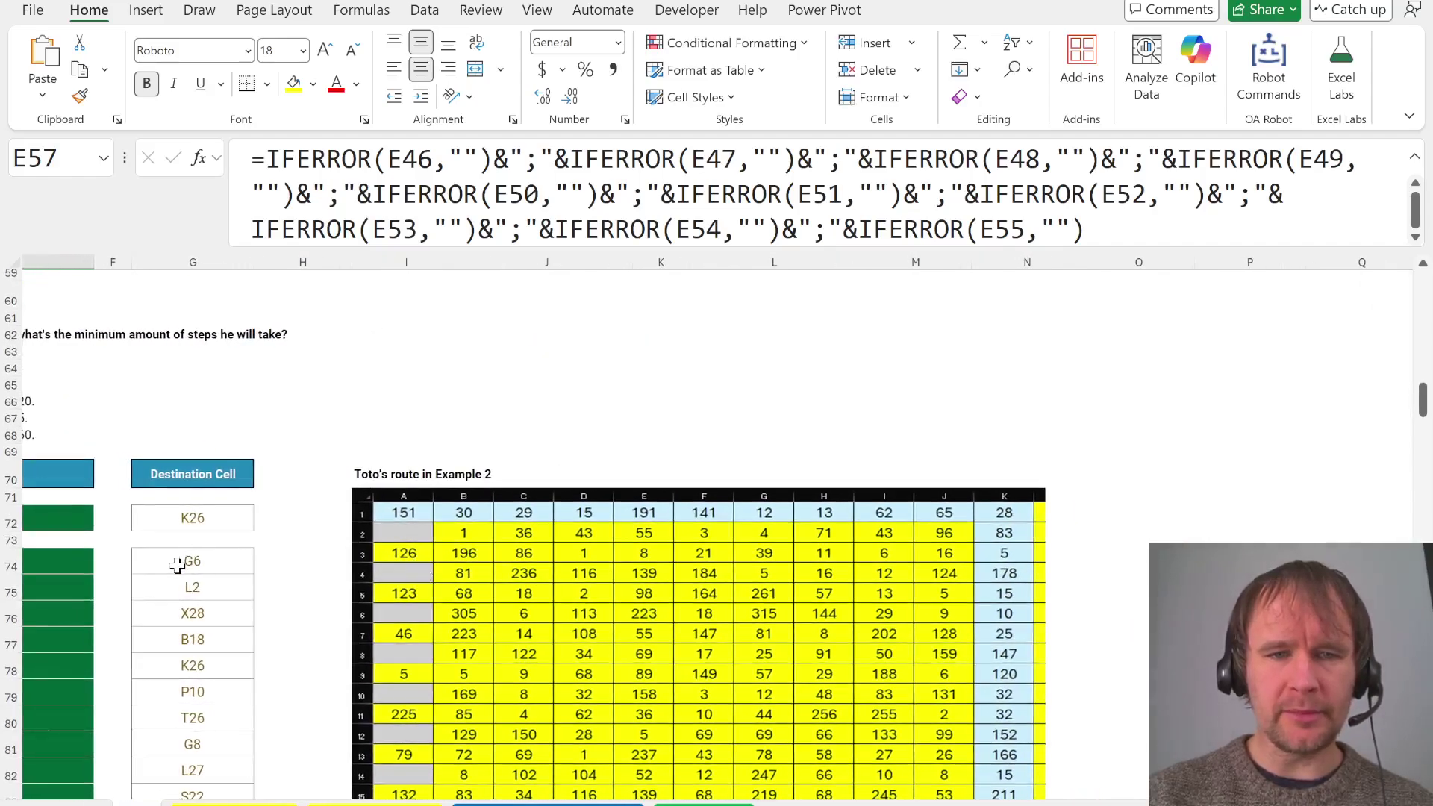
{"action": "left_click", "coordinate": [177, 565]}
{"action": "key", "text": "ctrl+shift+Down"}
{"action": "key", "text": "ctrl+f"}
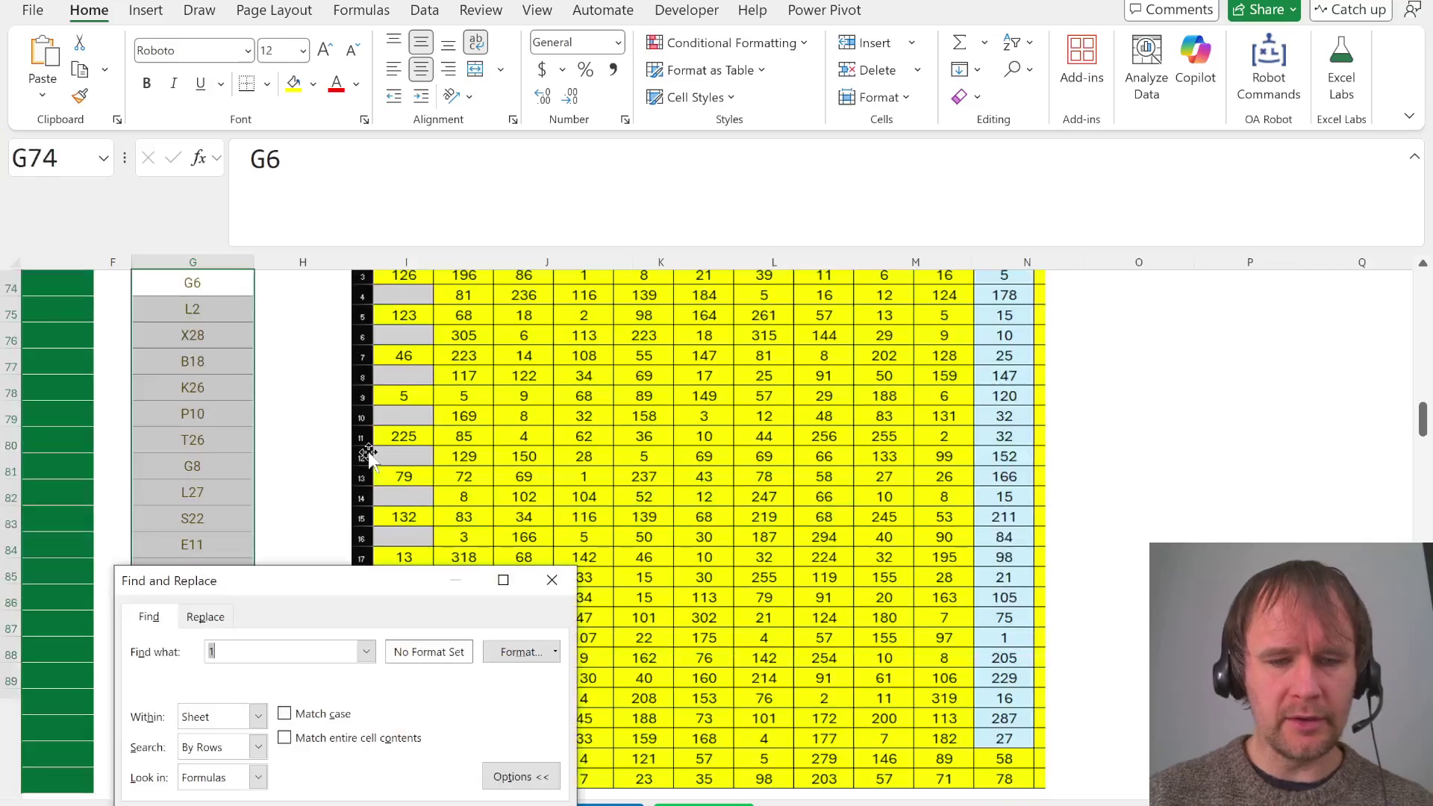
{"action": "type", "text": "a"}
{"action": "key", "text": "Return"}
{"action": "key", "text": "Return"}
{"action": "key", "text": "Escape"}
Check the Yellow Cell Road map's last column letter and search the Level 2 destination cells for it
{"action": "key", "text": "ctrl+Page_Up"}
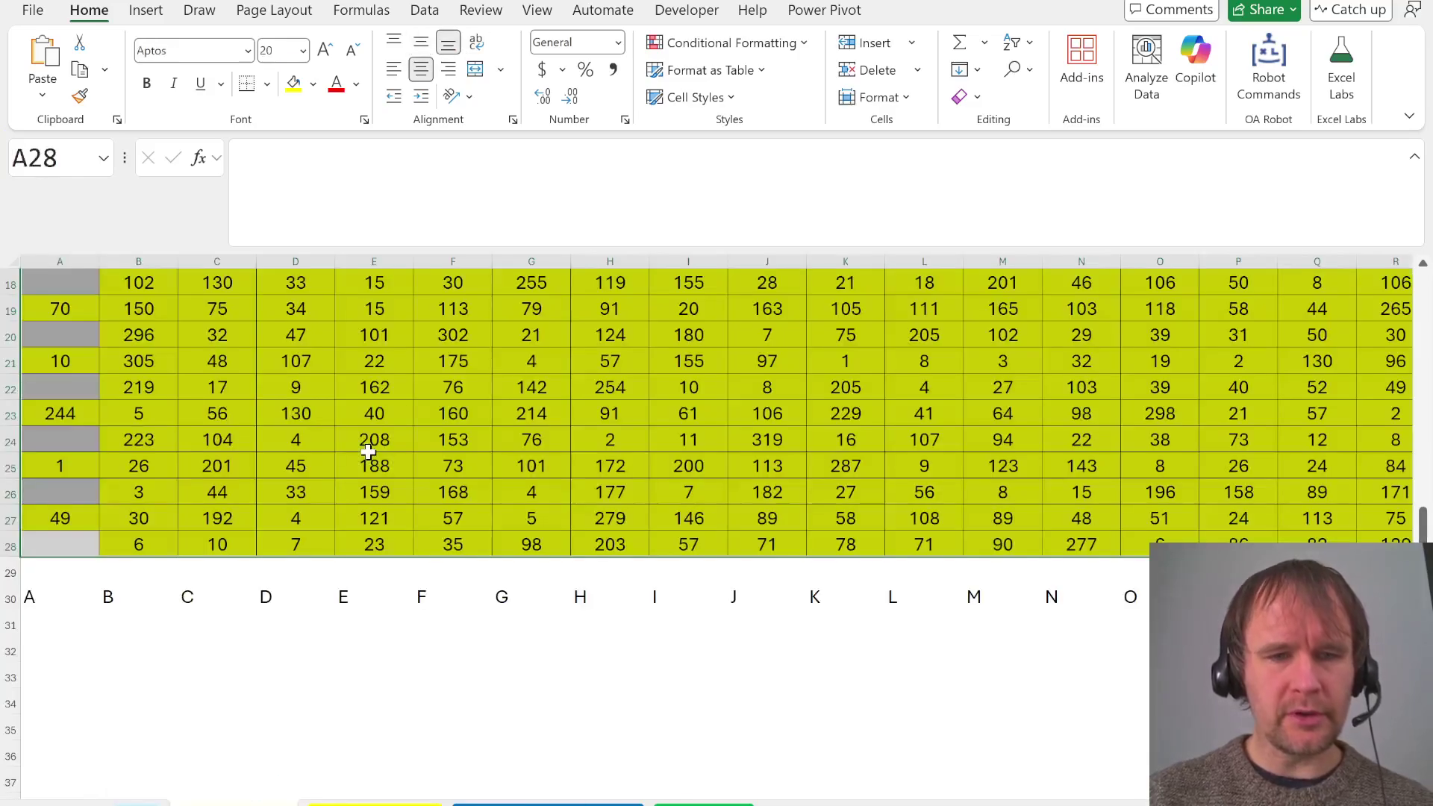
{"action": "key", "text": "Right"}
{"action": "key", "text": "ctrl+Up"}
{"action": "key", "text": "ctrl+Right"}
{"action": "key", "text": "Right"}
{"action": "key", "text": "Right"}
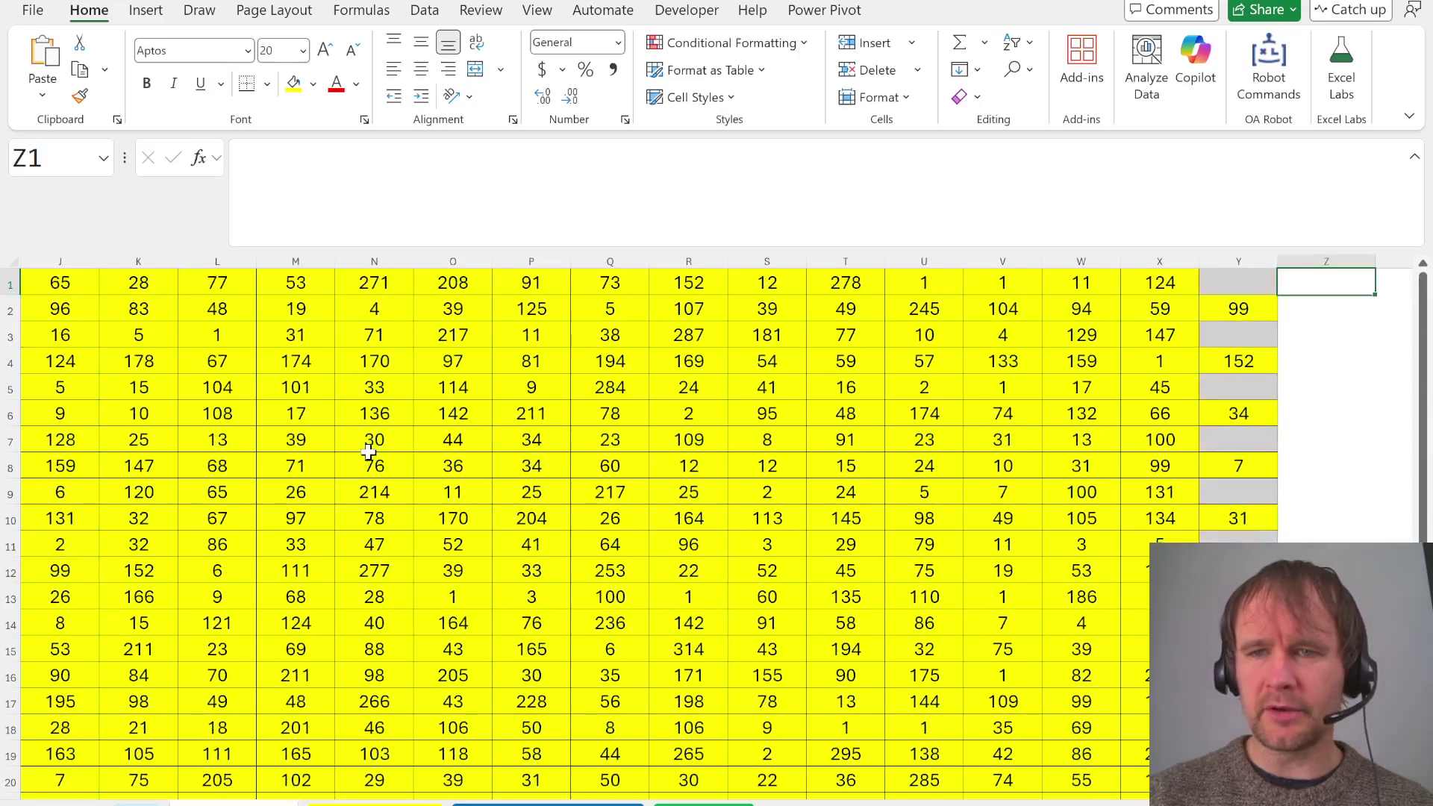
{"action": "key", "text": "Left"}
{"action": "key", "text": "ctrl+Page_Down"}
{"action": "key", "text": "ctrl+f"}
{"action": "key", "text": "Return"}
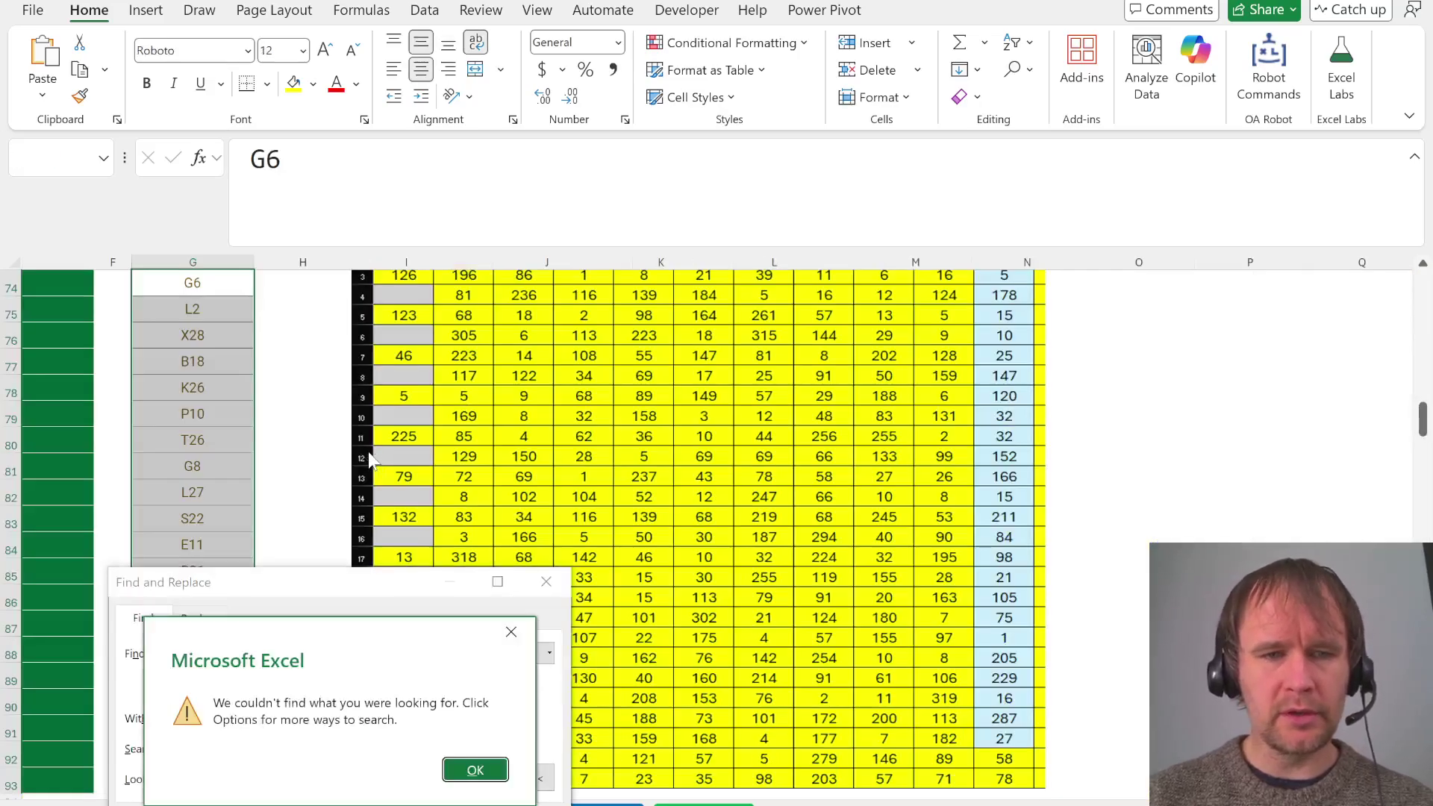
{"action": "key", "text": "Return"}
{"action": "key", "text": "Escape"}
{"action": "key", "text": "Up"}
{"action": "key", "text": "Left"}
{"action": "key", "text": "Left"}
{"action": "key", "text": "Left"}
{"action": "key", "text": "Left"}
{"action": "key", "text": "Up"}
{"action": "key", "text": "Up"}
{"action": "key", "text": "Up"}
{"action": "key", "text": "Left"}
{"action": "key", "text": "Left"}
{"action": "key", "text": "Up"}
{"action": "key", "text": "Up"}
{"action": "key", "text": "Up"}
{"action": "key", "text": "Up"}
{"action": "key", "text": "Up"}
{"action": "key", "text": "Up"}
{"action": "key", "text": "Up"}
{"action": "key", "text": "Up"}
{"action": "key", "text": "Up"}
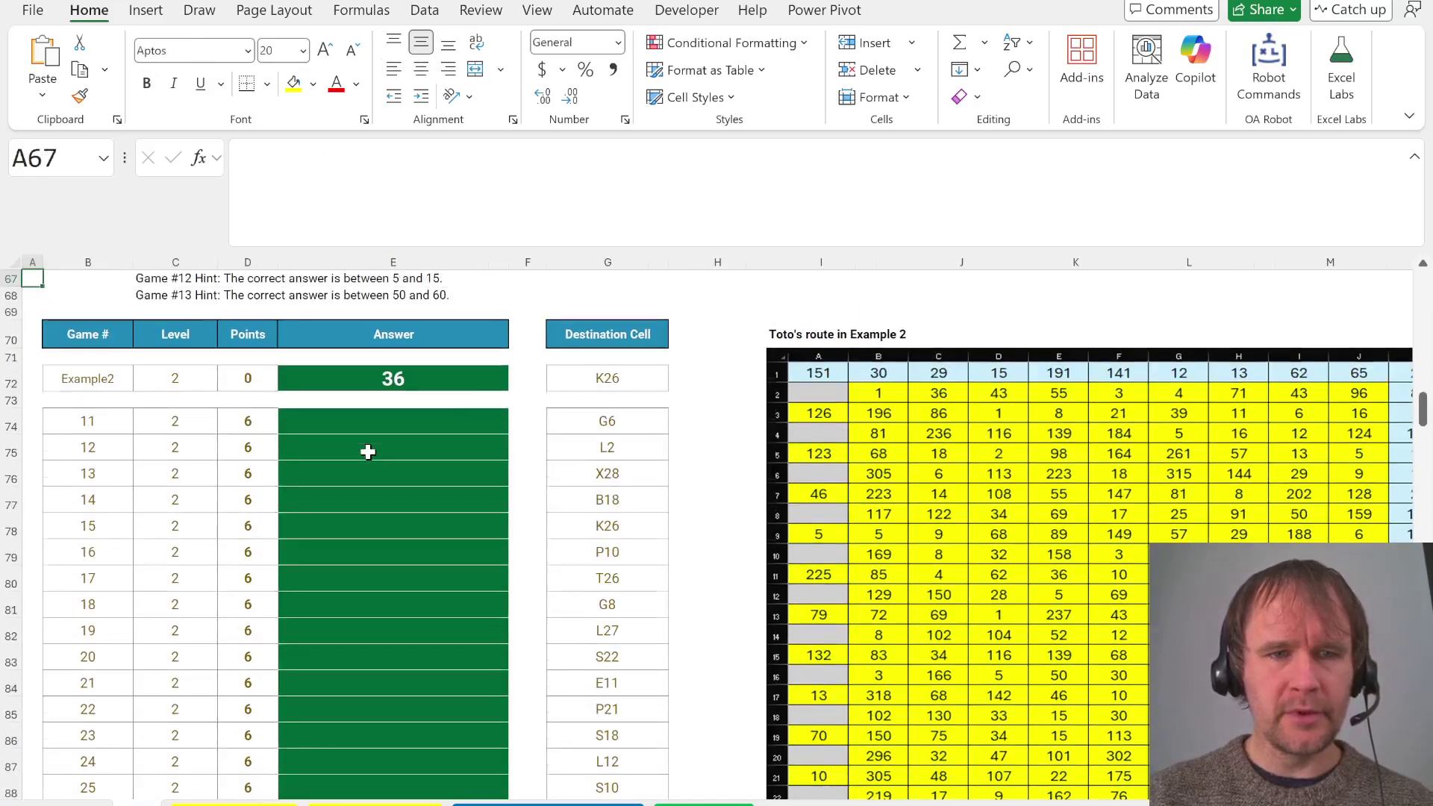
{"action": "key", "text": "Up"}
{"action": "key", "text": "Up"}
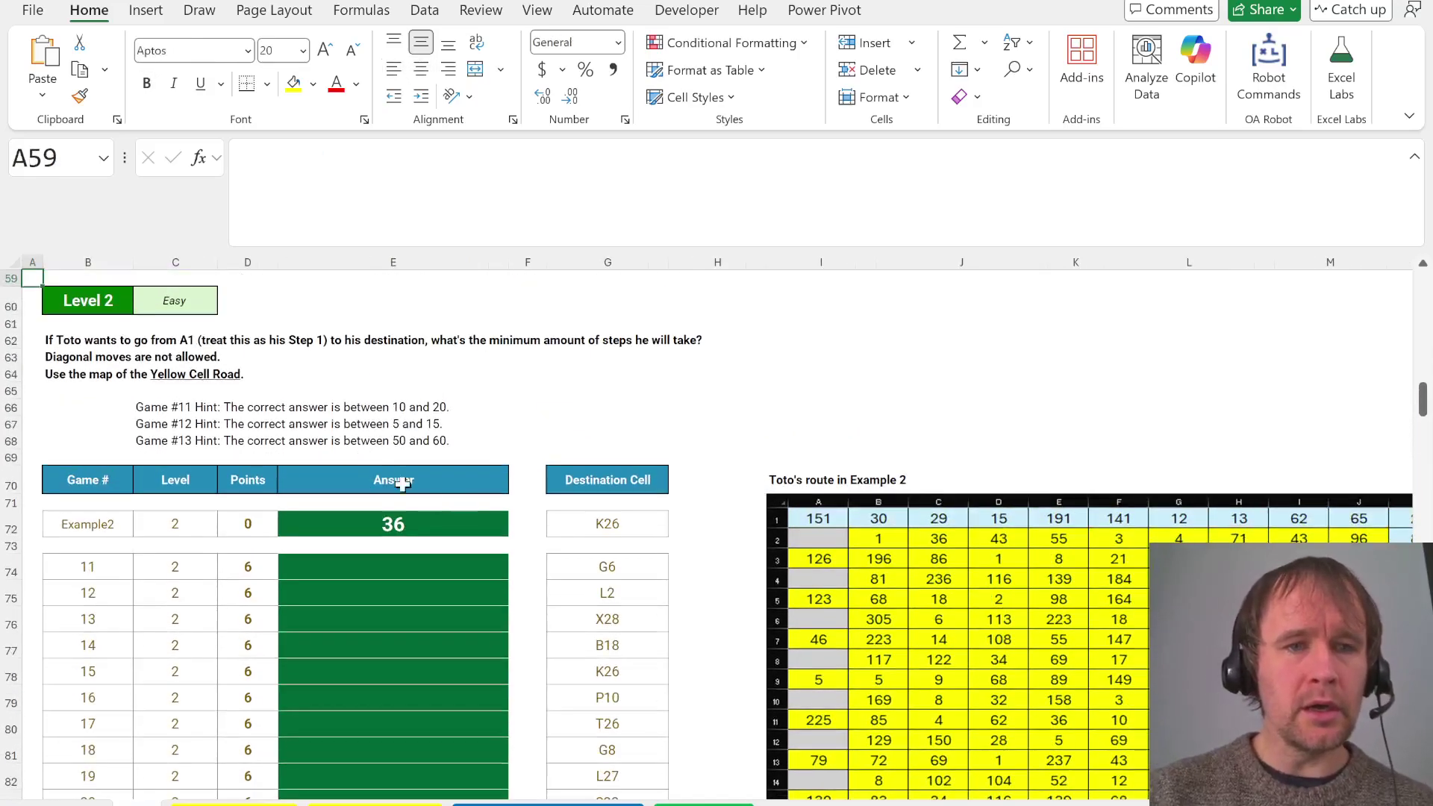
Run the Import Esports Lambdas command to load the custom LAMBDA functions into the workbook
{"action": "left_click", "coordinate": [397, 563]}
{"action": "type", "text": "="}
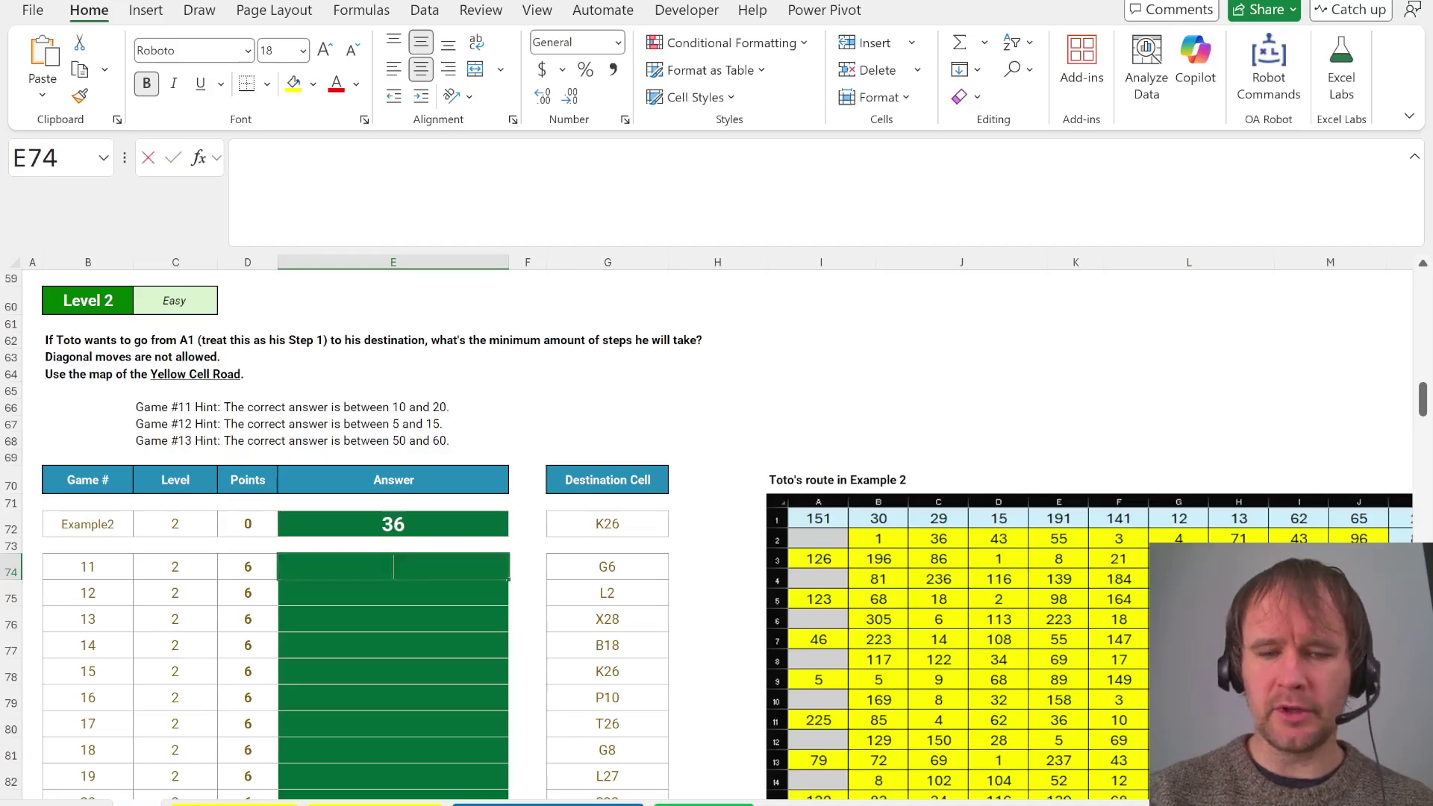
{"action": "key", "text": "Escape"}
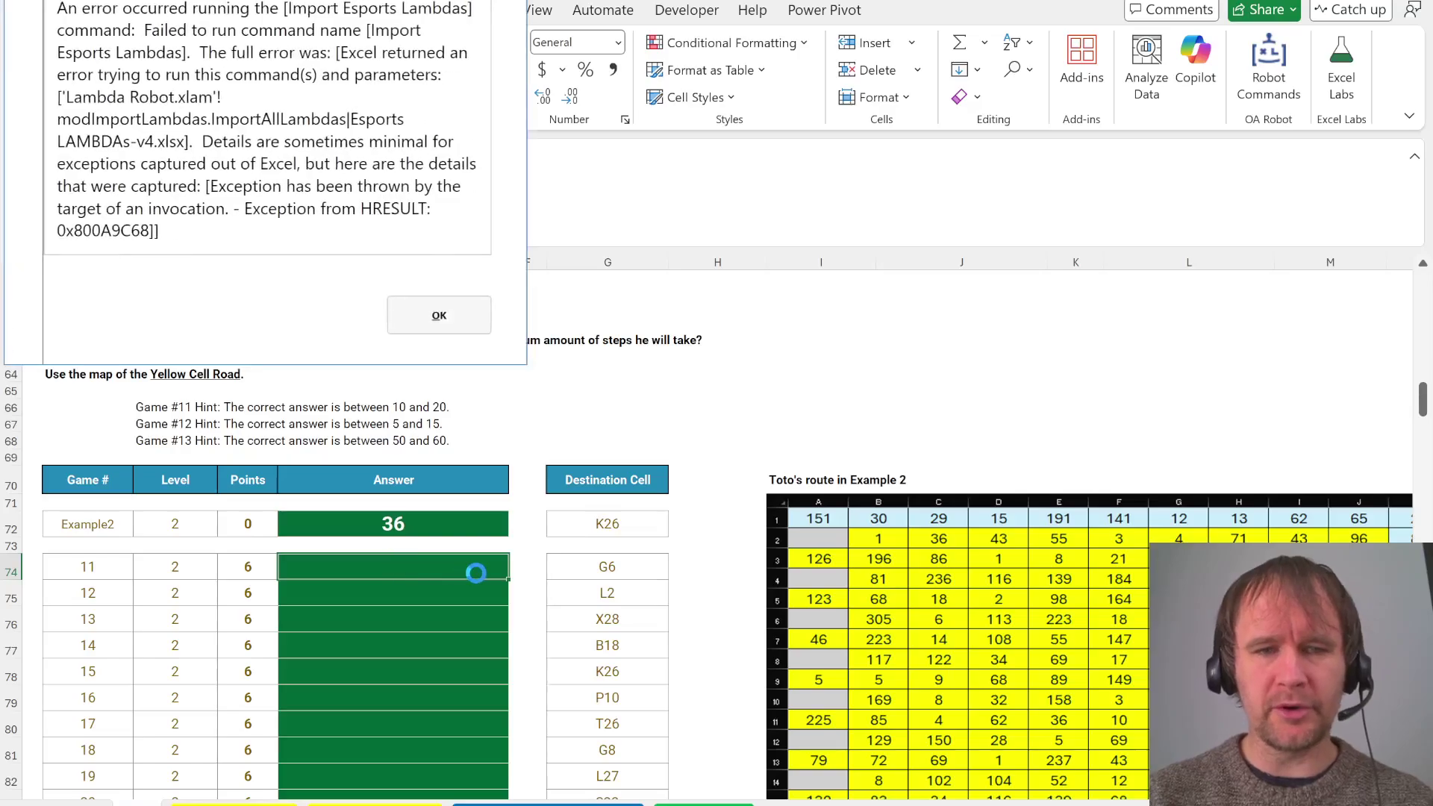
{"action": "key", "text": "Return"}
{"action": "type", "text": "=a"}
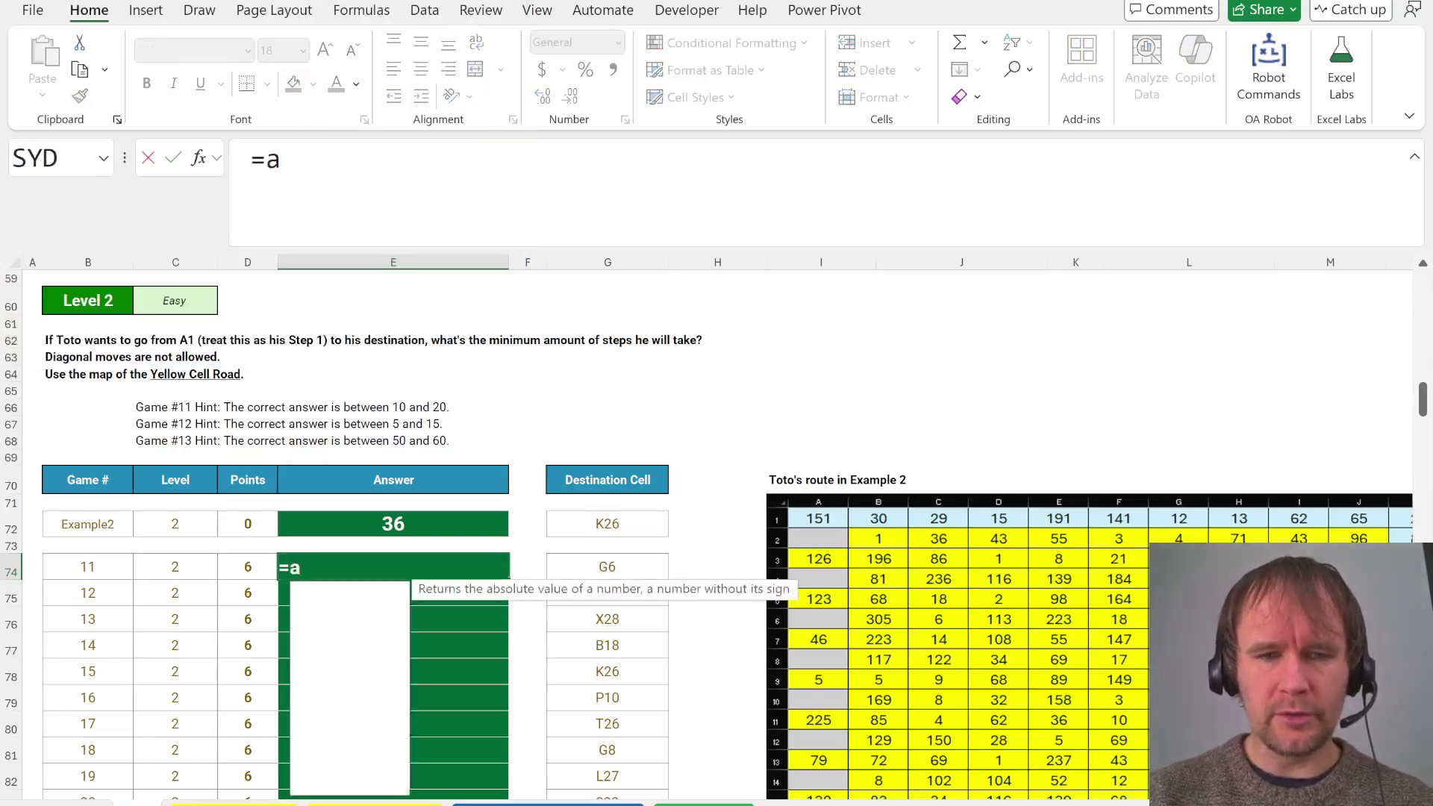
{"action": "type", "text": "ddto"}
{"action": "key", "text": "Escape"}
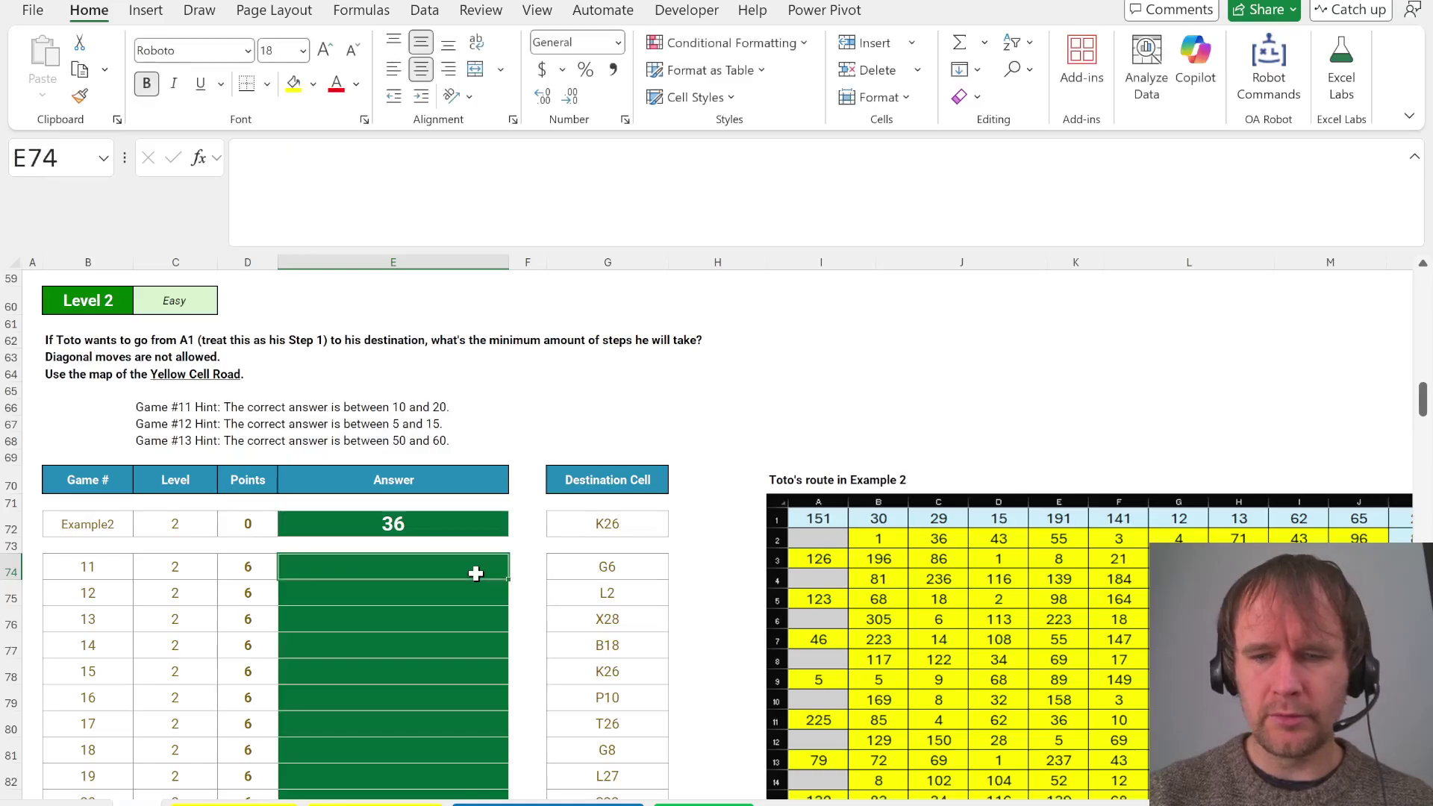
Enter =_adToCol(G74)+_adToRow(G74) in E74 for Game 11's step count
{"action": "type", "text": "=adt"}
{"action": "key", "text": "Tab"}
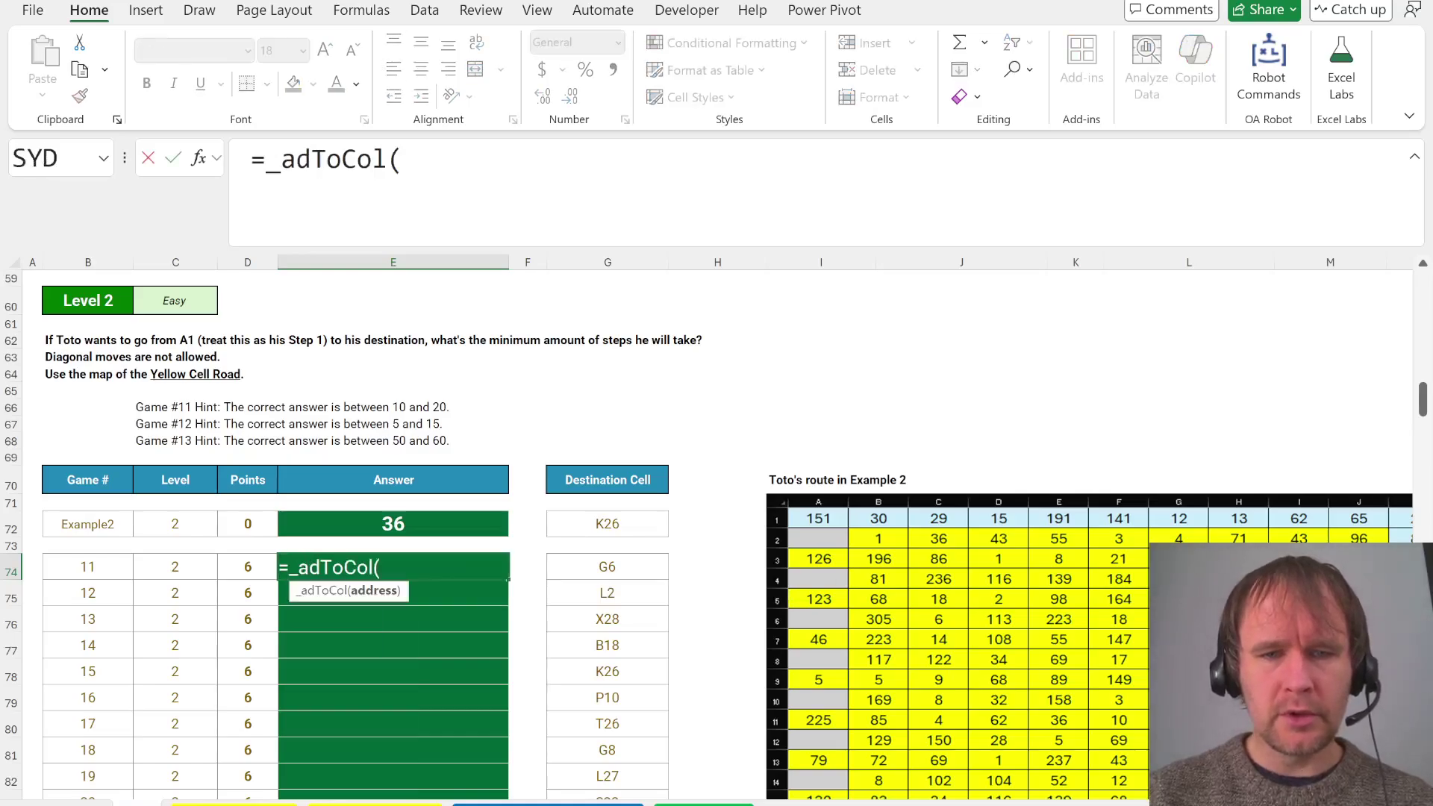
{"action": "left_click", "coordinate": [606, 566]}
{"action": "type", "text": ")+a"}
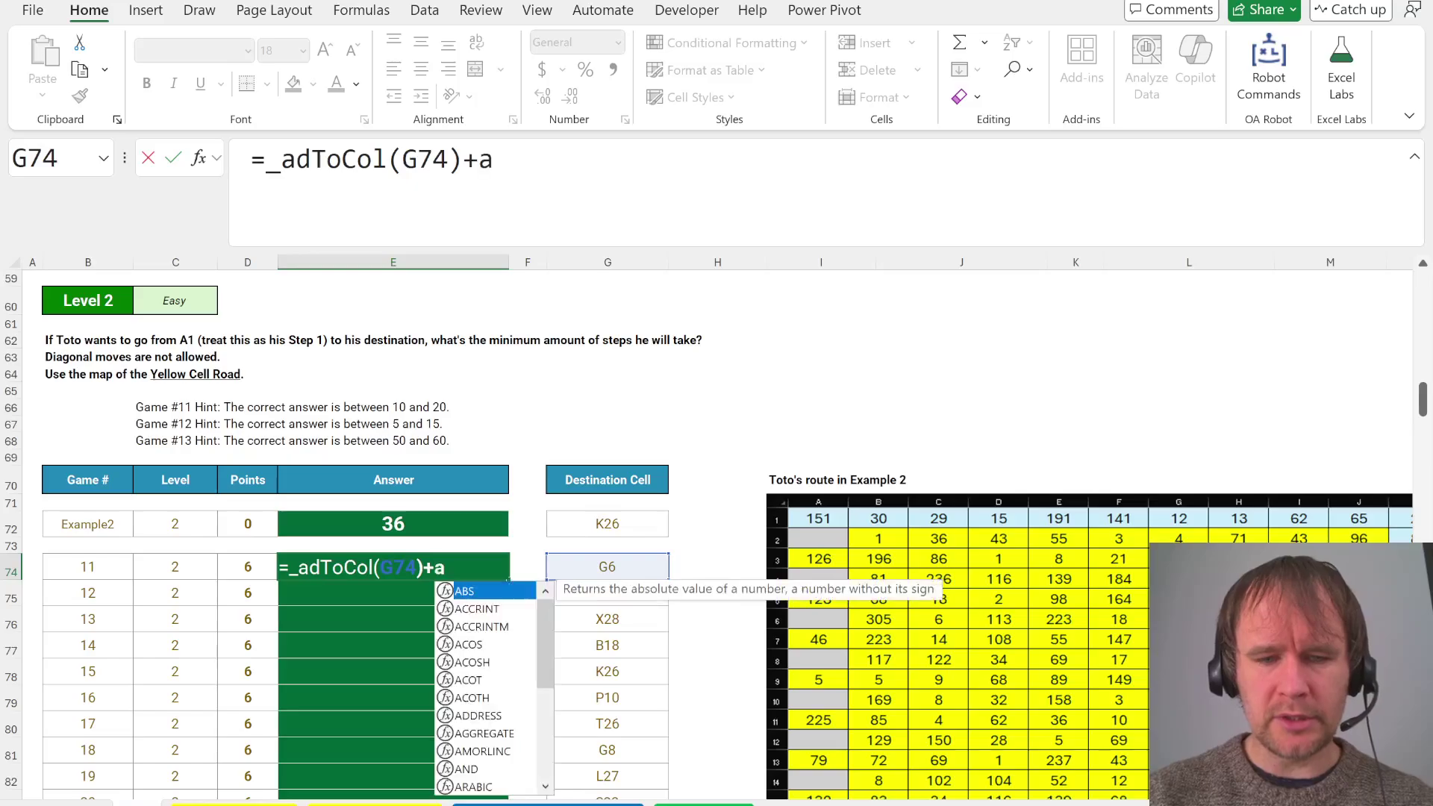
{"action": "type", "text": "dto"}
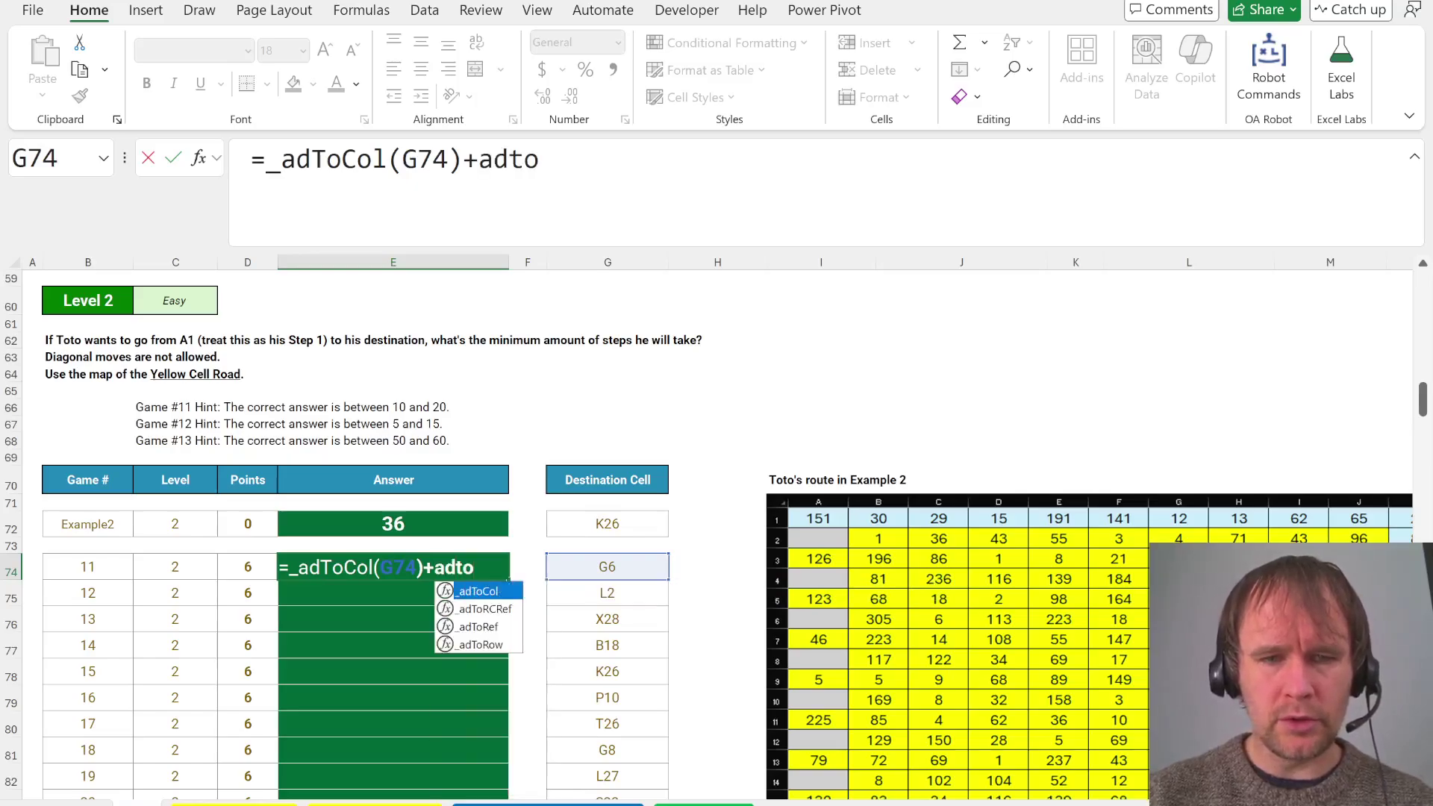
{"action": "key", "text": "Down"}
{"action": "key", "text": "Down"}
{"action": "key", "text": "Down"}
{"action": "key", "text": "Tab"}
{"action": "left_click", "coordinate": [607, 566]}
{"action": "type", "text": ")"}
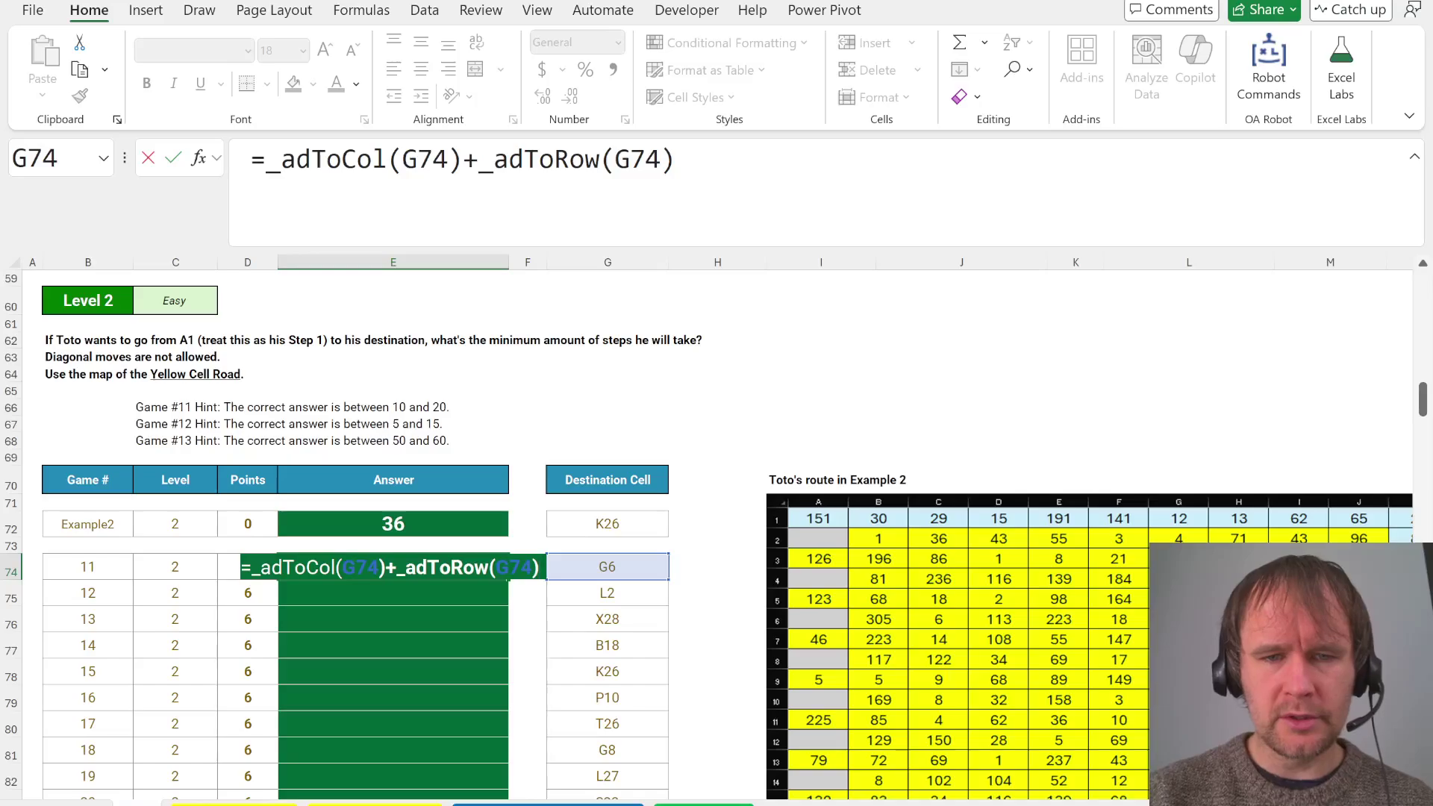
{"action": "key", "text": "Return"}
Try the E74 formula in the Example2 answer cell E72 and undo the paste
{"action": "left_click", "coordinate": [476, 573]}
{"action": "key", "text": "ctrl+c"}
{"action": "key", "text": "Up"}
{"action": "key", "text": "Up"}
{"action": "key", "text": "ctrl+v"}
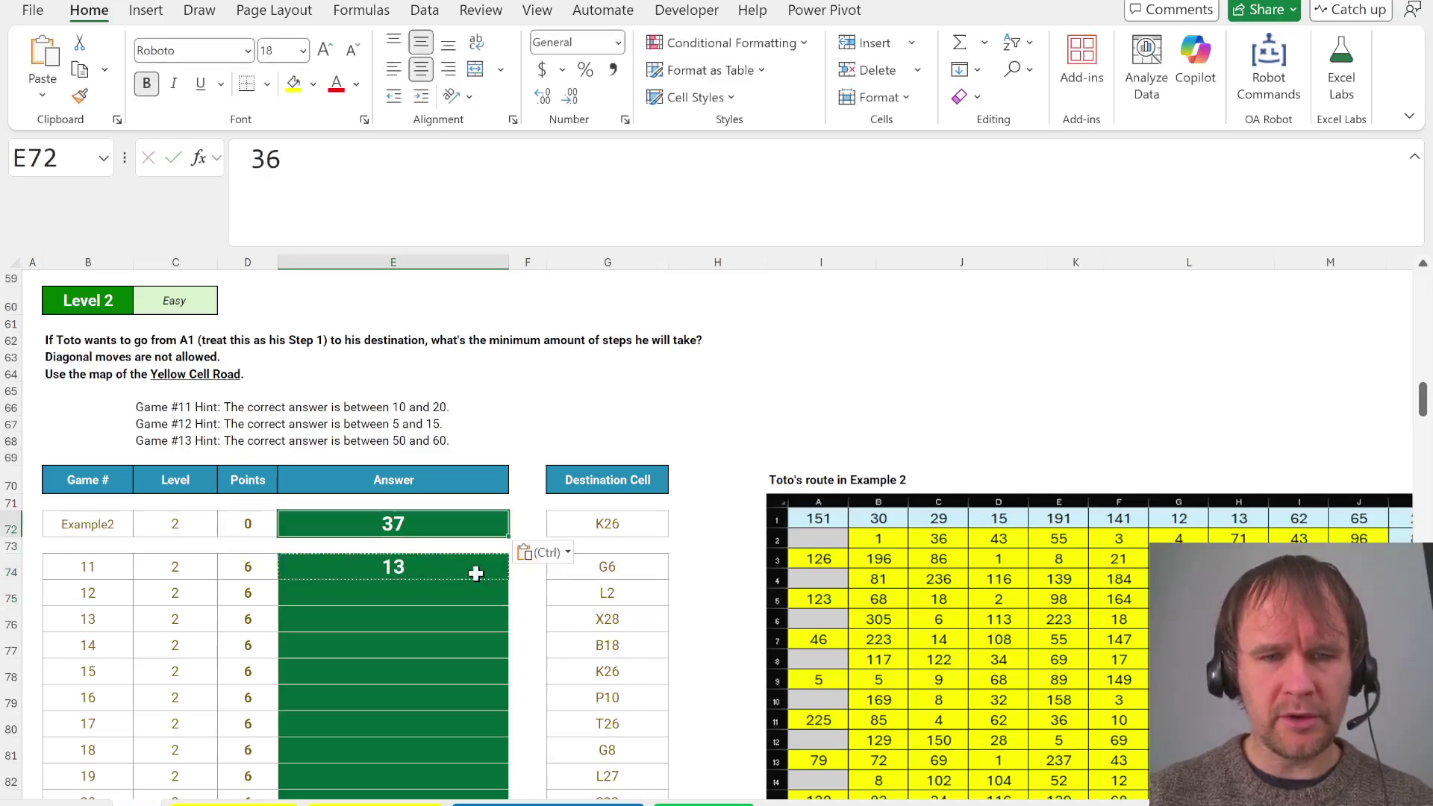
{"action": "key", "text": "ctrl+z"}
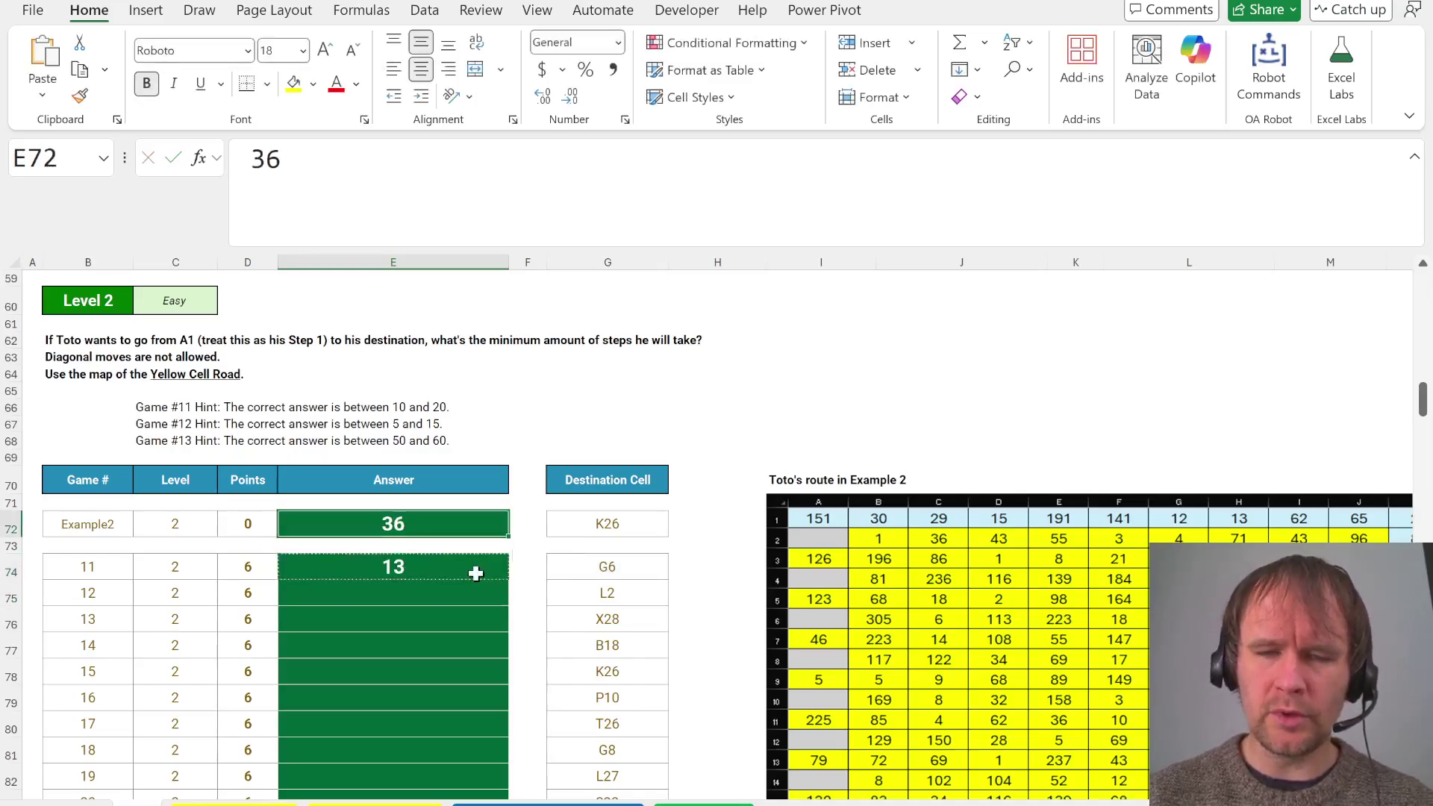
Subtract 1 at the end of the step-count formula in E74
{"action": "key", "text": "Down"}
{"action": "key", "text": "Down"}
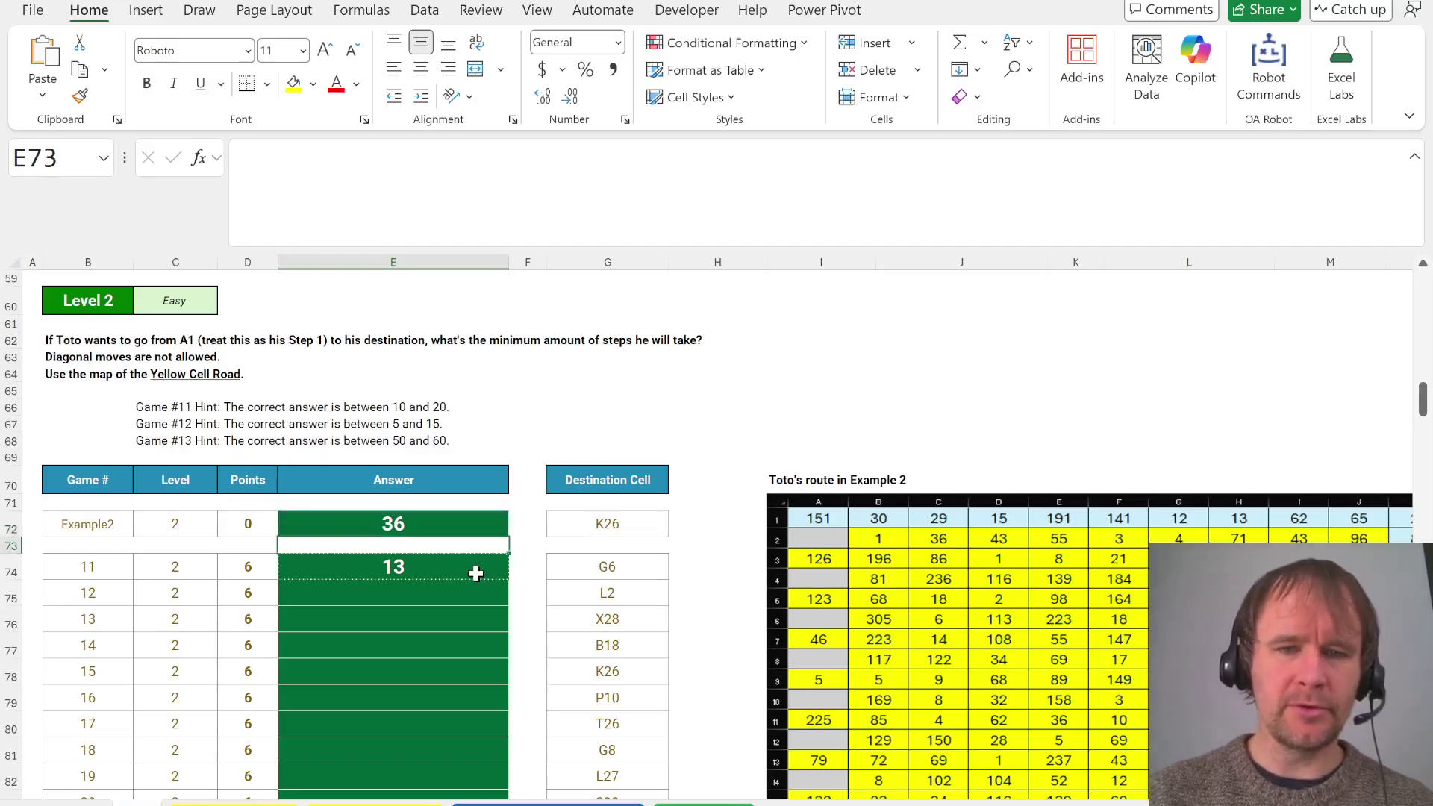
{"action": "key", "text": "F2"}
{"action": "type", "text": "-1"}
{"action": "key", "text": "Return"}
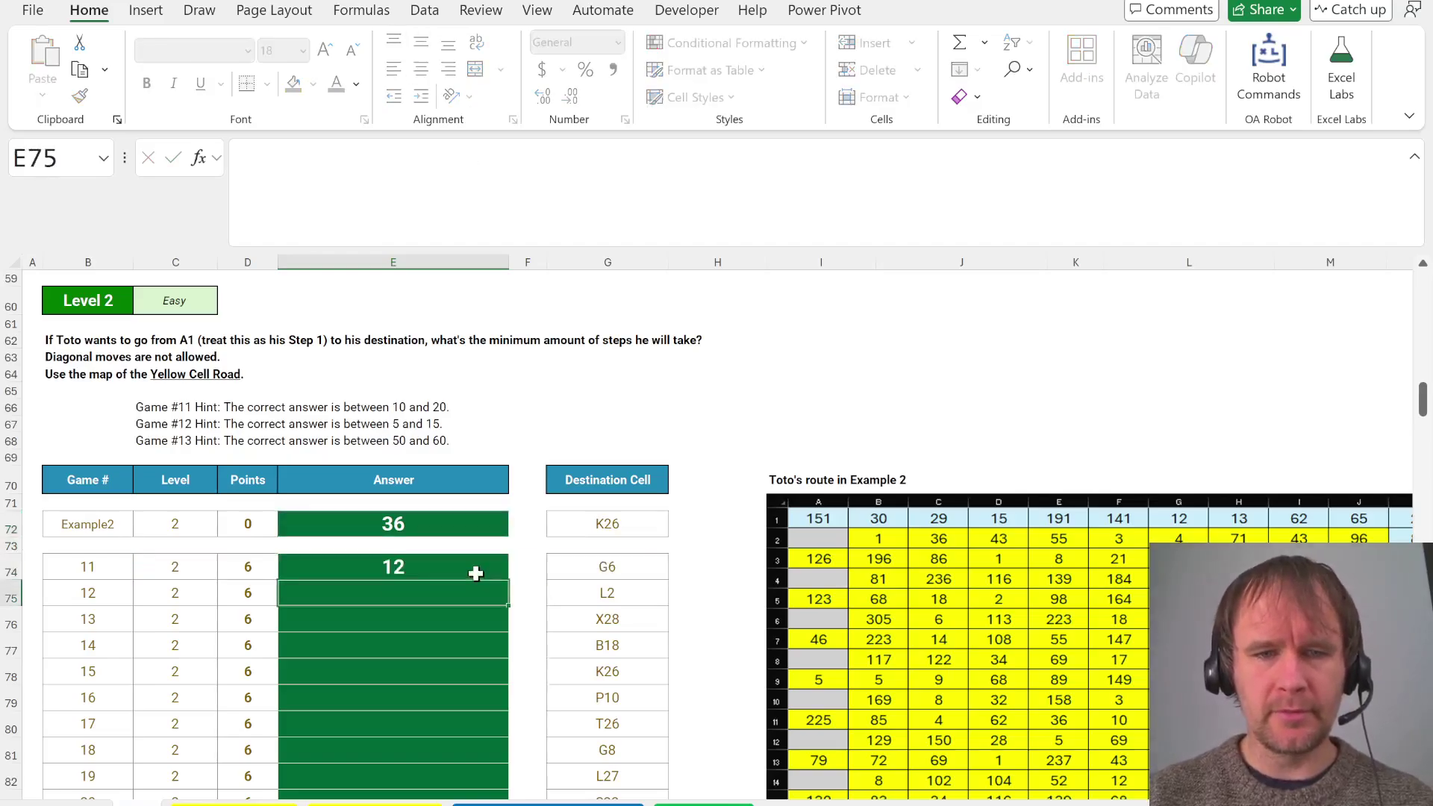
Copy the step-count formula in E74 to the remaining Level 2 answer cells, down to E93 for Game 30
{"action": "left_click", "coordinate": [473, 576]}
{"action": "key", "text": "ctrl+c"}
{"action": "key", "text": "ctrl+v"}
{"action": "key", "text": "Up"}
{"action": "key", "text": "Up"}
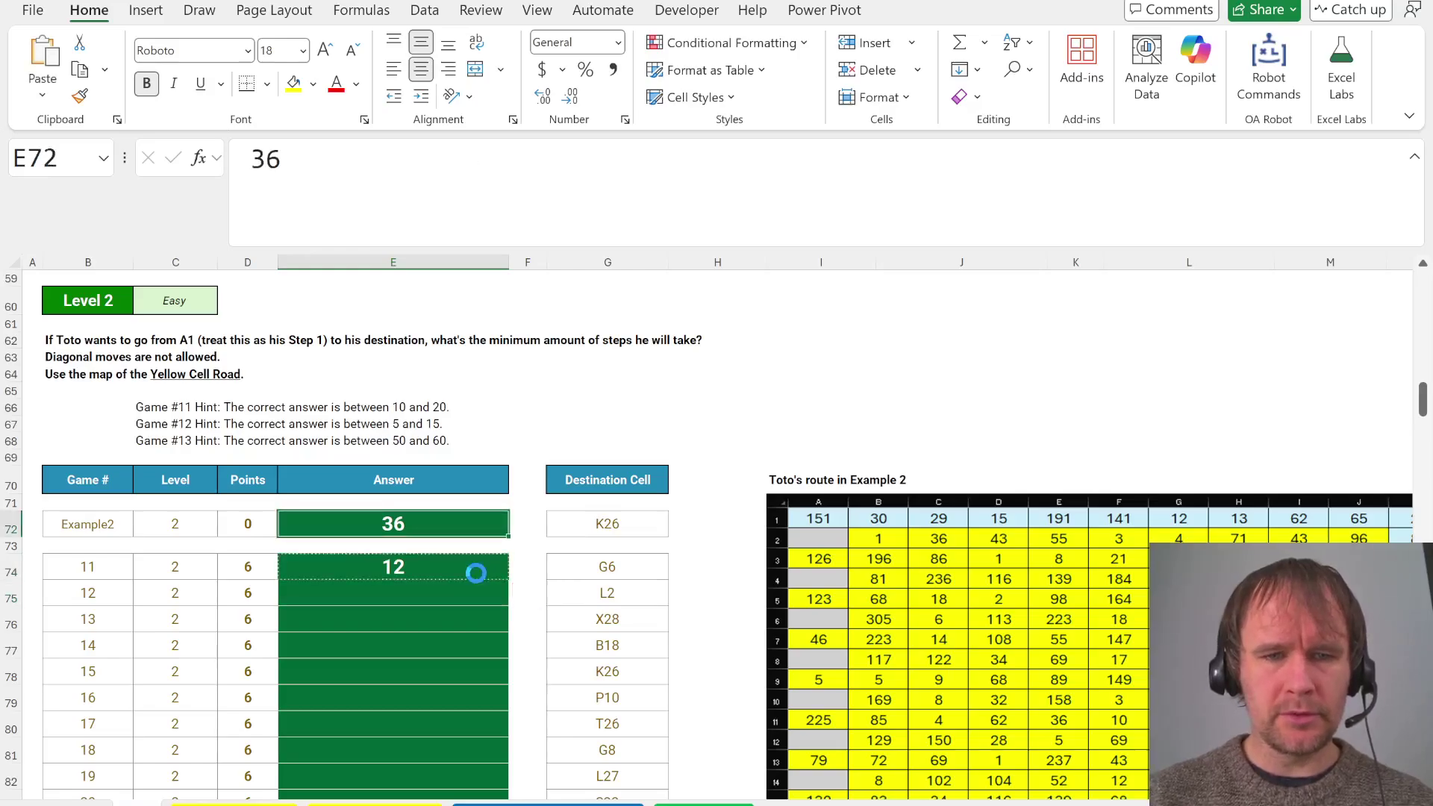
{"action": "key", "text": "Down"}
{"action": "key", "text": "Down"}
{"action": "key", "text": "Left"}
{"action": "key", "text": "ctrl+Down"}
{"action": "key", "text": "Right"}
{"action": "key", "text": "ctrl+shift+Up"}
{"action": "key", "text": "ctrl+v"}
Copy the Level 2 code from E95 into the Level 2 answer field of the FlexiQuiz page in the browser, and return to Excel
{"action": "key", "text": "ctrl+Down"}
{"action": "key", "text": "Down"}
{"action": "key", "text": "Down"}
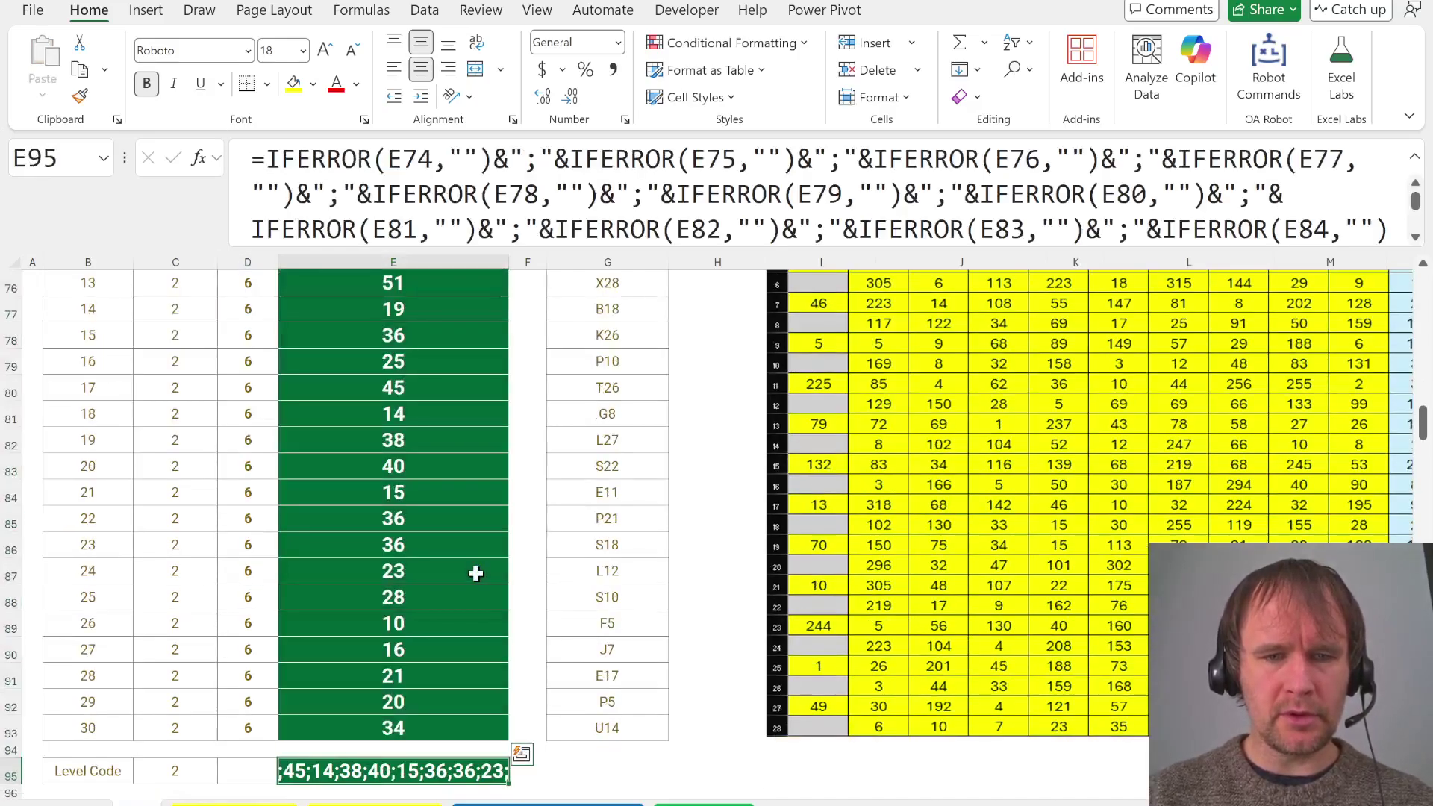
{"action": "key", "text": "ctrl+c"}
{"action": "key", "text": "alt+Tab"}
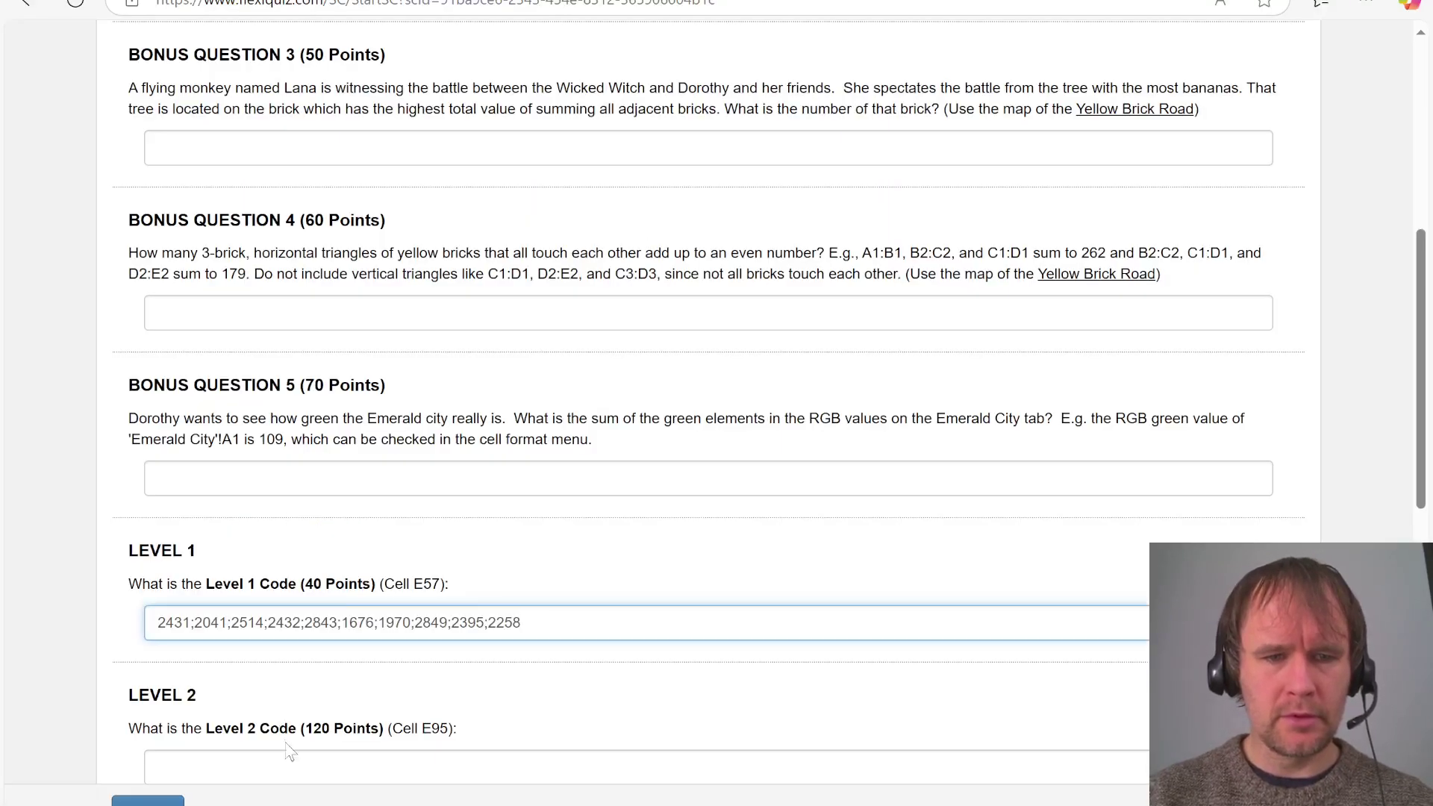
{"action": "left_click", "coordinate": [290, 751]}
{"action": "key", "text": "ctrl+v"}
{"action": "key", "text": "alt+Tab"}
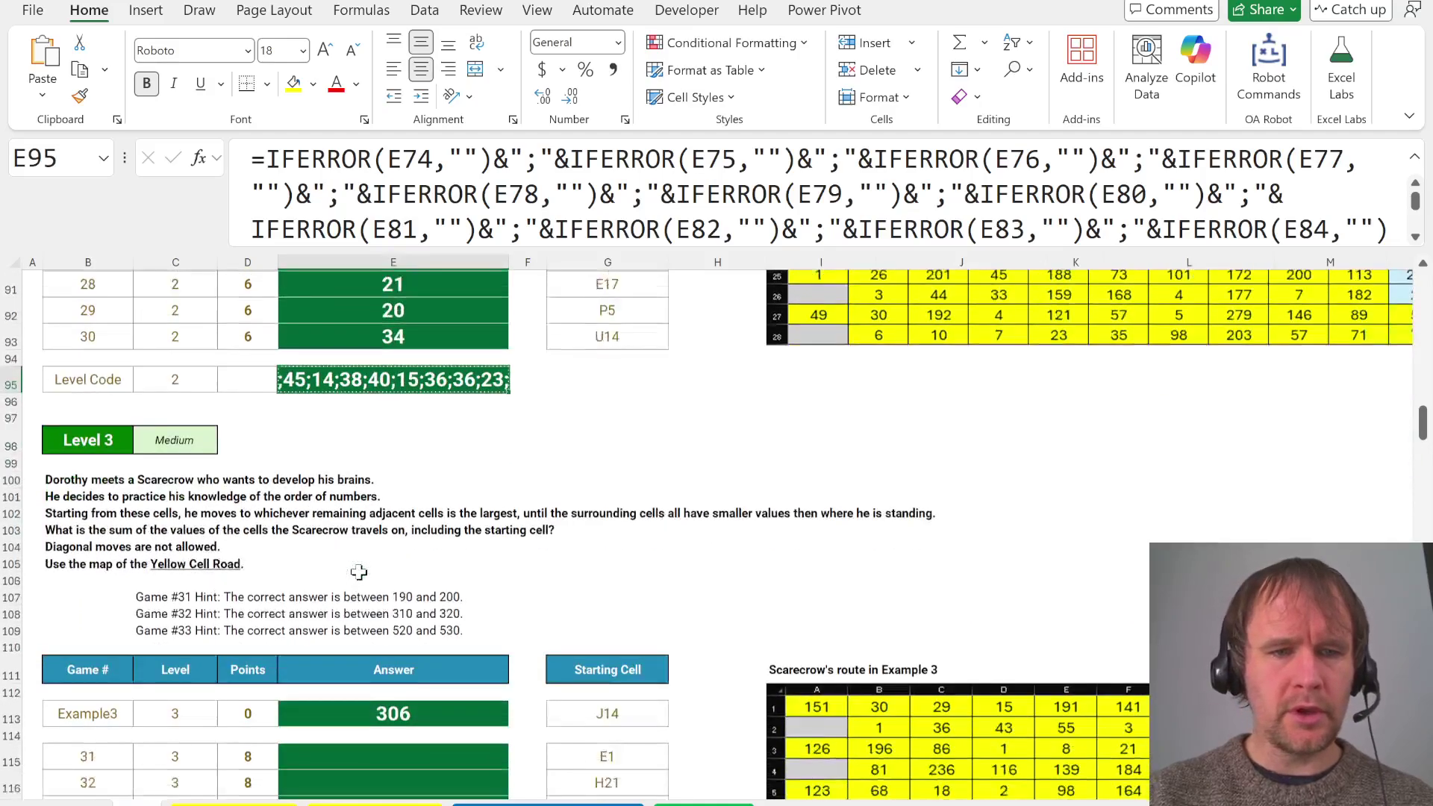
Review the Level 3 instructions and starting cells, and insert a new worksheet with a custom tab name for working on the level
{"action": "scroll", "coordinate": [359, 571], "scroll_direction": "down", "scroll_amount": 2}
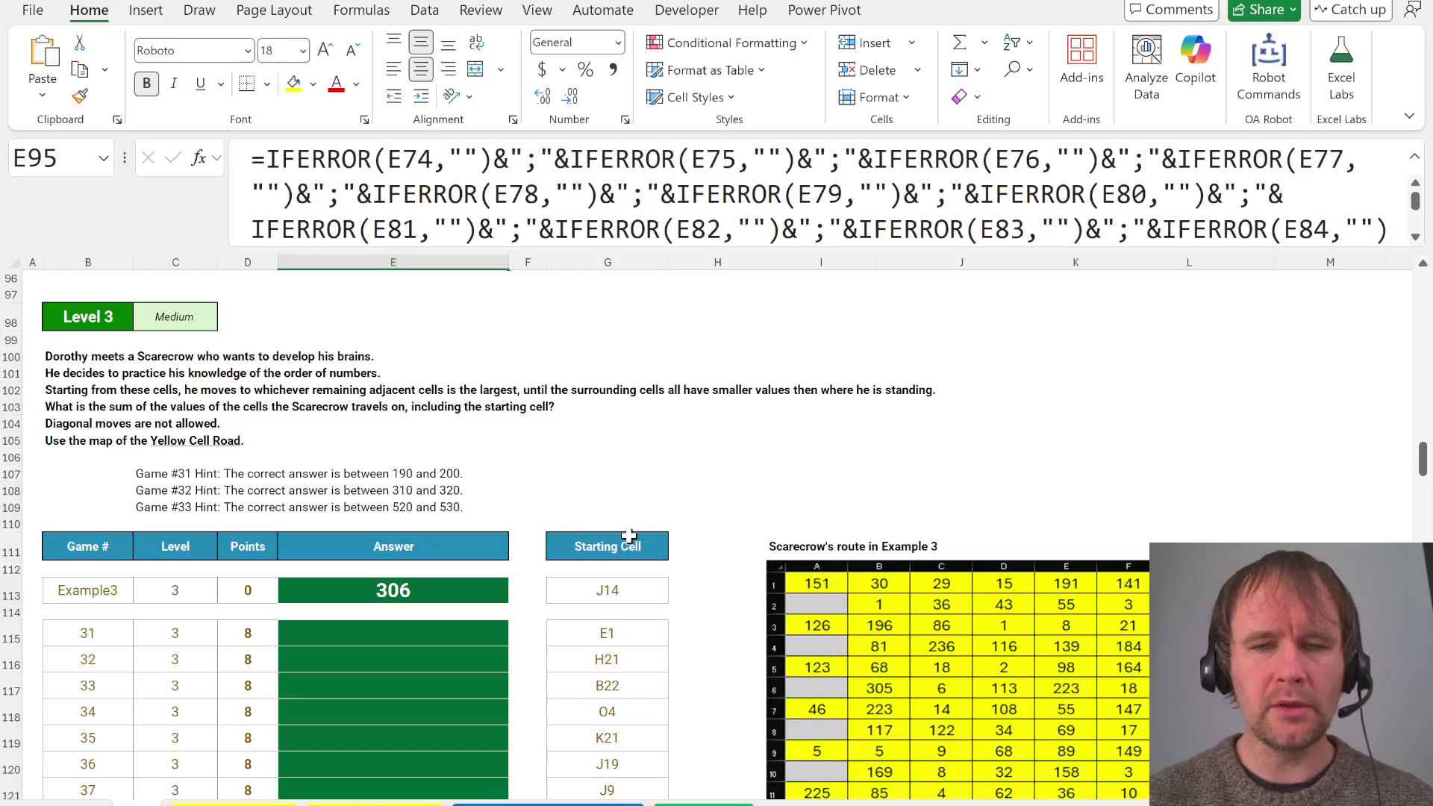
{"action": "scroll", "coordinate": [629, 535], "scroll_direction": "down", "scroll_amount": 3}
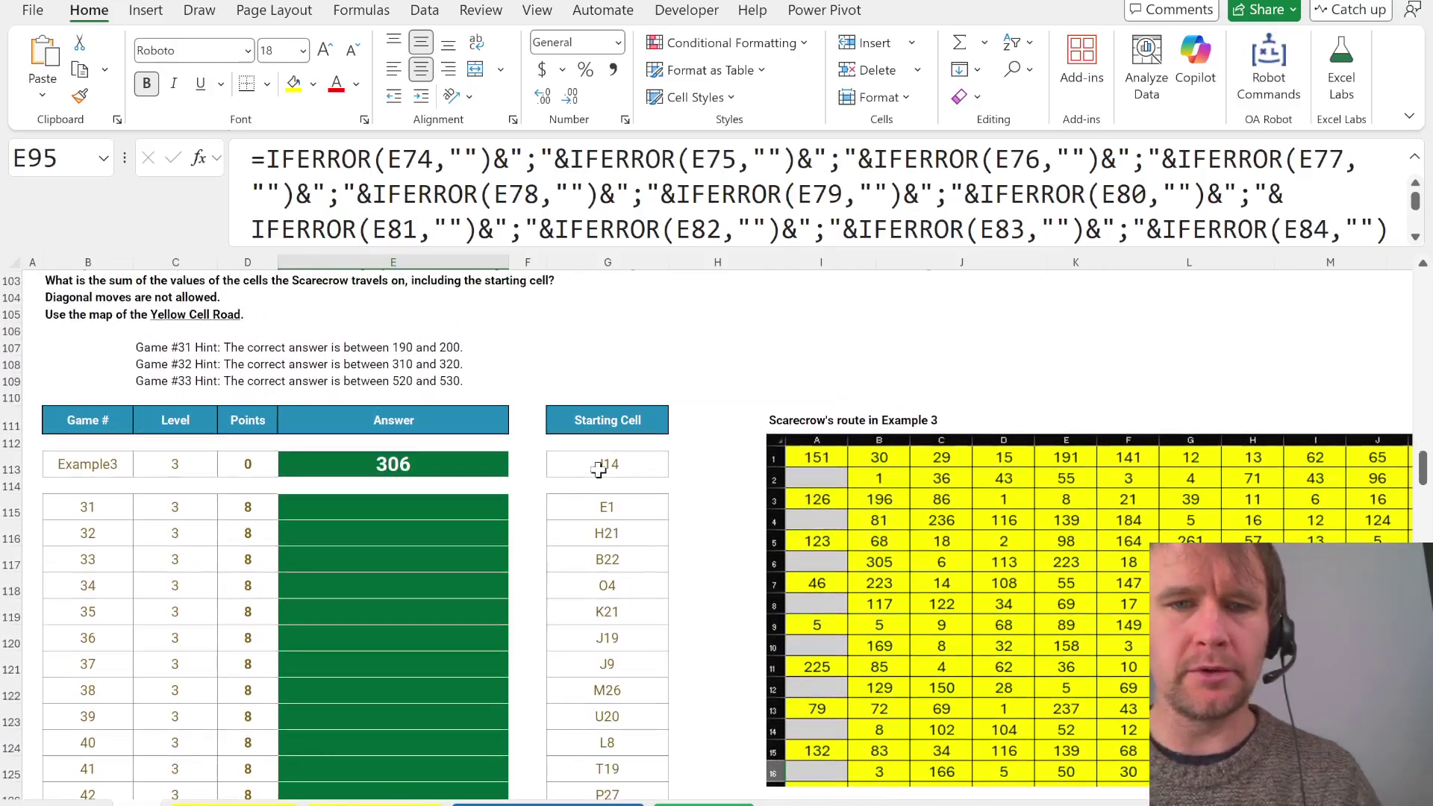
{"action": "left_click", "coordinate": [599, 469]}
{"action": "key", "text": "shift+Down"}
{"action": "key", "text": "shift+Down"}
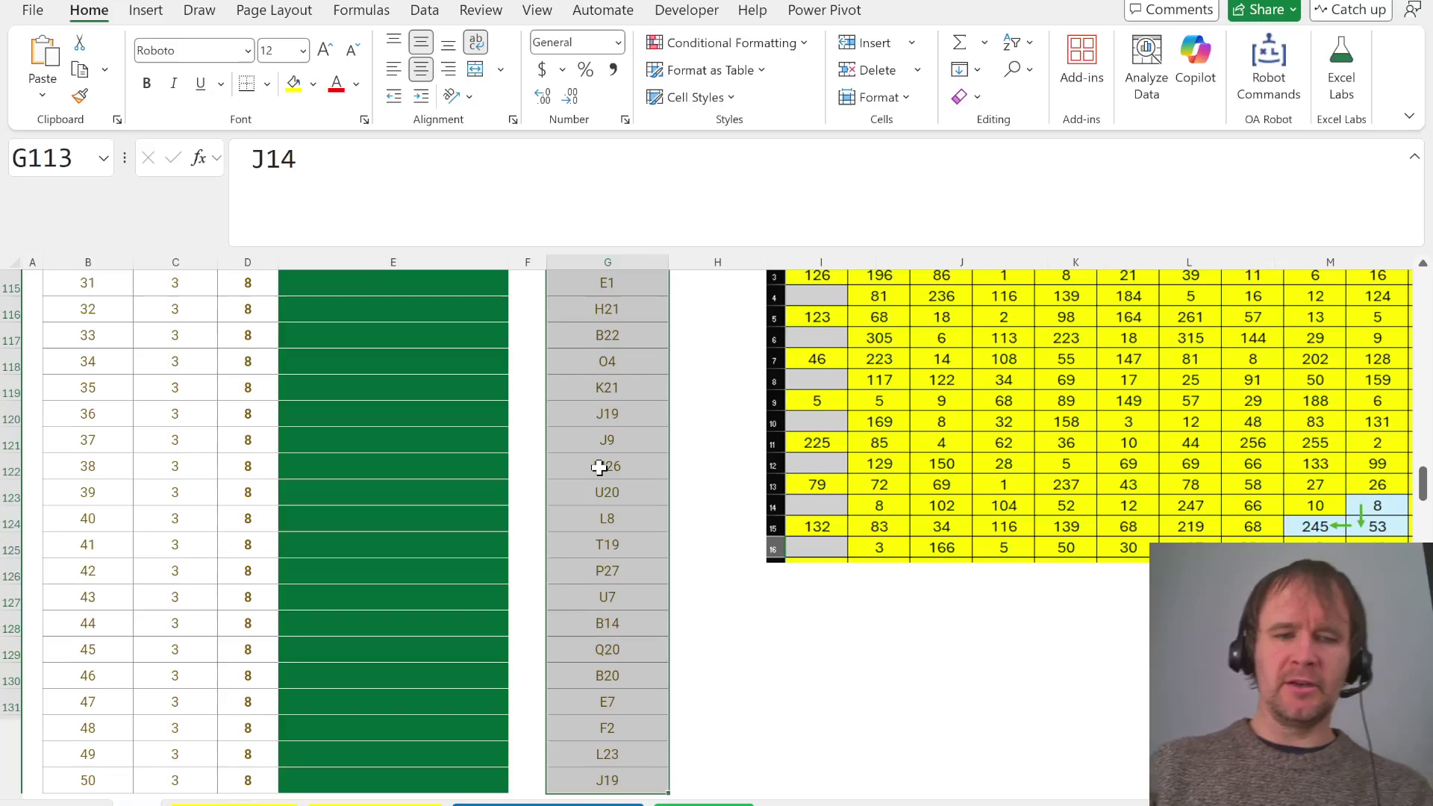
{"action": "key", "text": "shift+BackSpace"}
{"action": "key", "text": "shift+F11"}
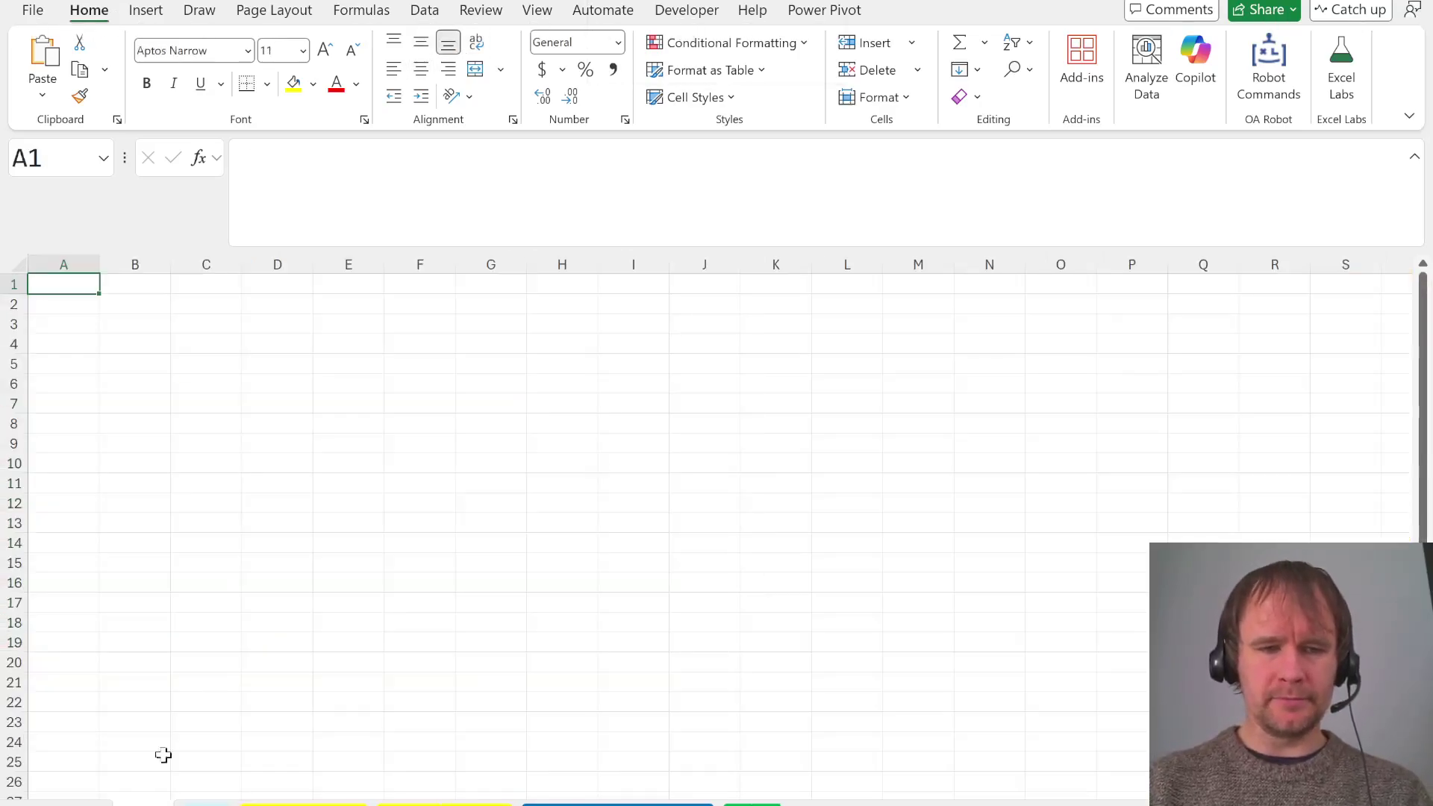
{"action": "key", "text": "alt+h"}
{"action": "key", "text": "o"}
{"action": "key", "text": "r"}
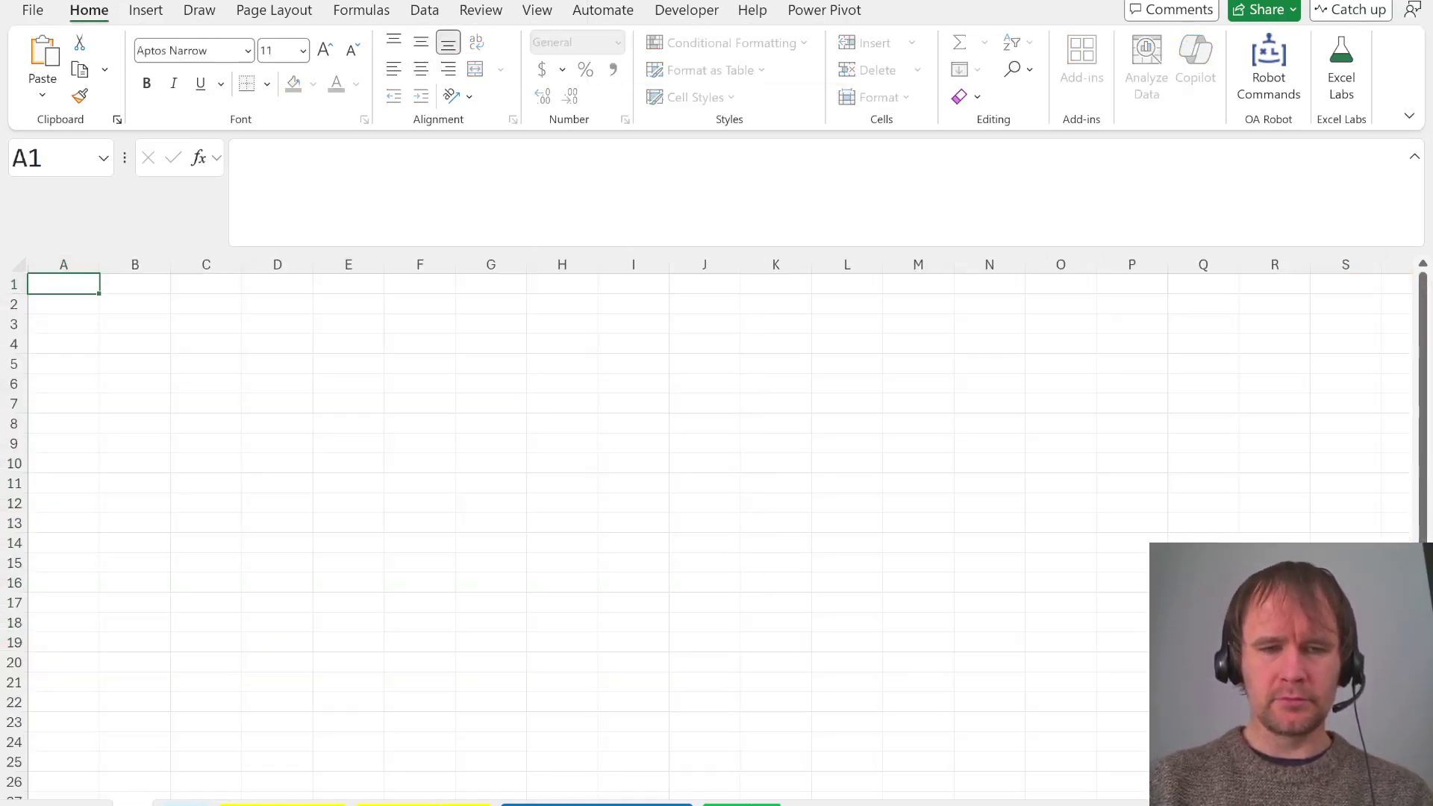
{"action": "key", "text": "Return"}
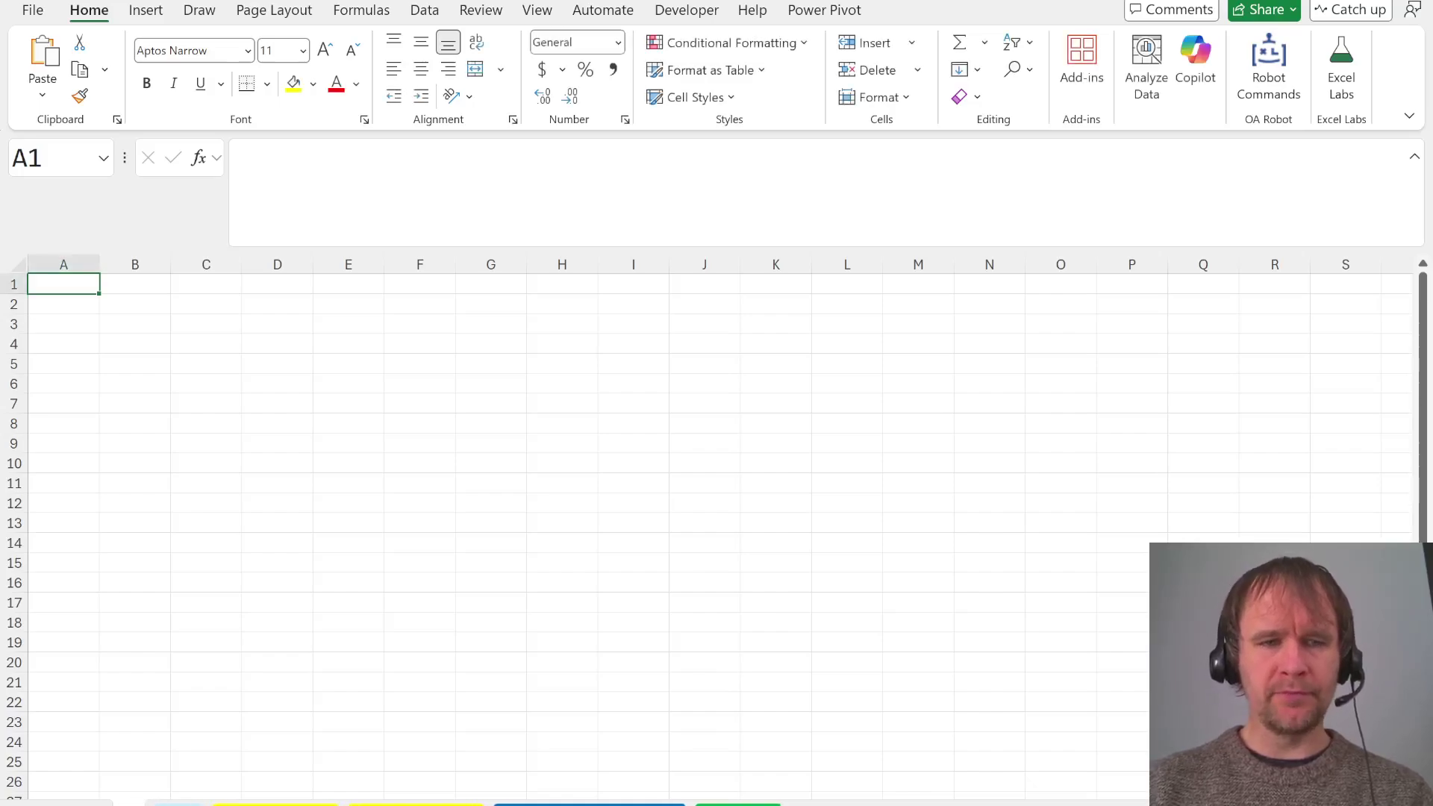
Enter Example3 in cell A1 of the new worksheet as the game identifier
{"action": "key", "text": "Down"}
{"action": "key", "text": "Up"}
{"action": "type", "text": "Example"}
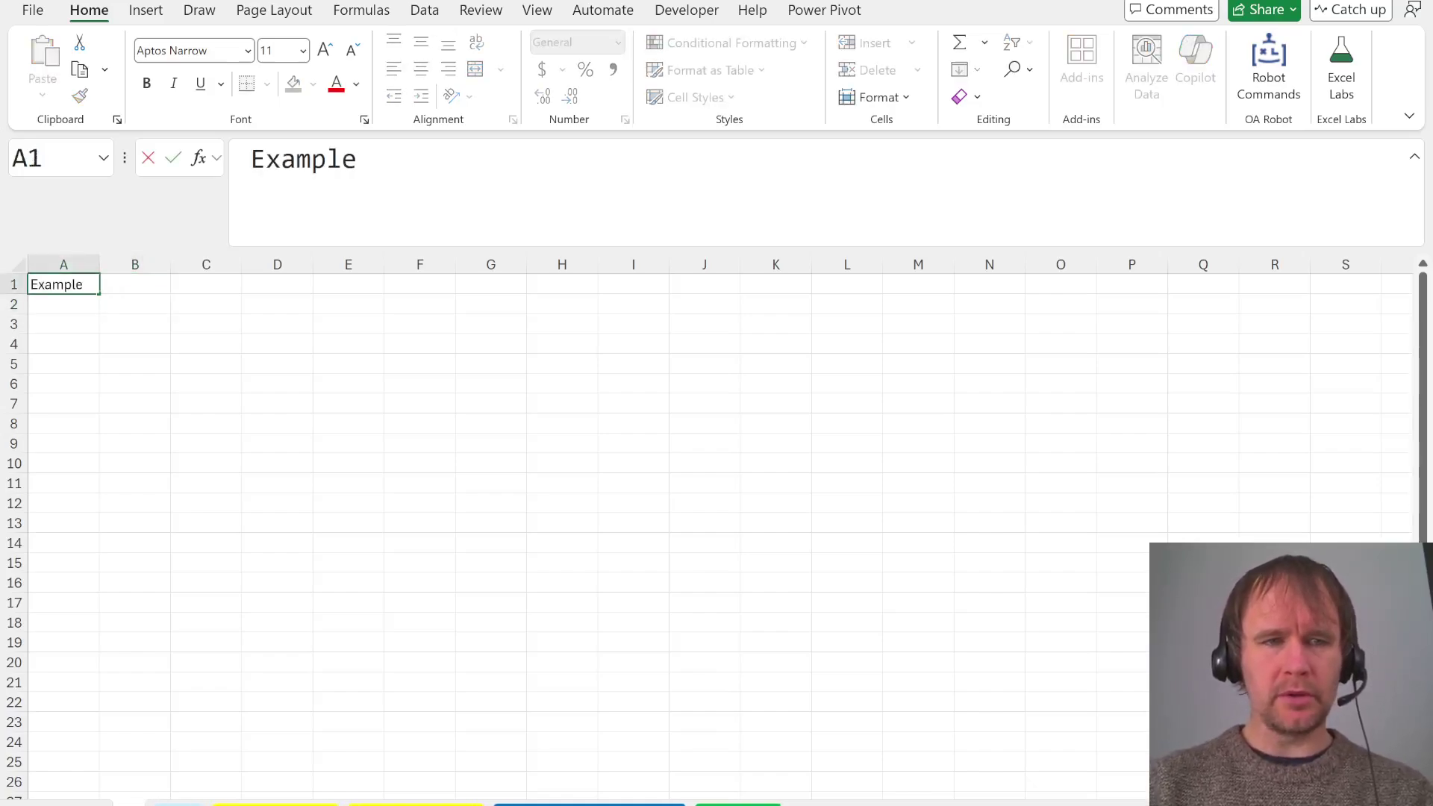
{"action": "type", "text": "3"}
{"action": "key", "text": "Return"}
Enter =XLOOKUP(A1,Case!B:B,Case!G:G) in B1 to look up the starting cell for the game in A1
{"action": "key", "text": "Right"}
{"action": "key", "text": "Up"}
{"action": "type", "text": "=XLOOKUP("}
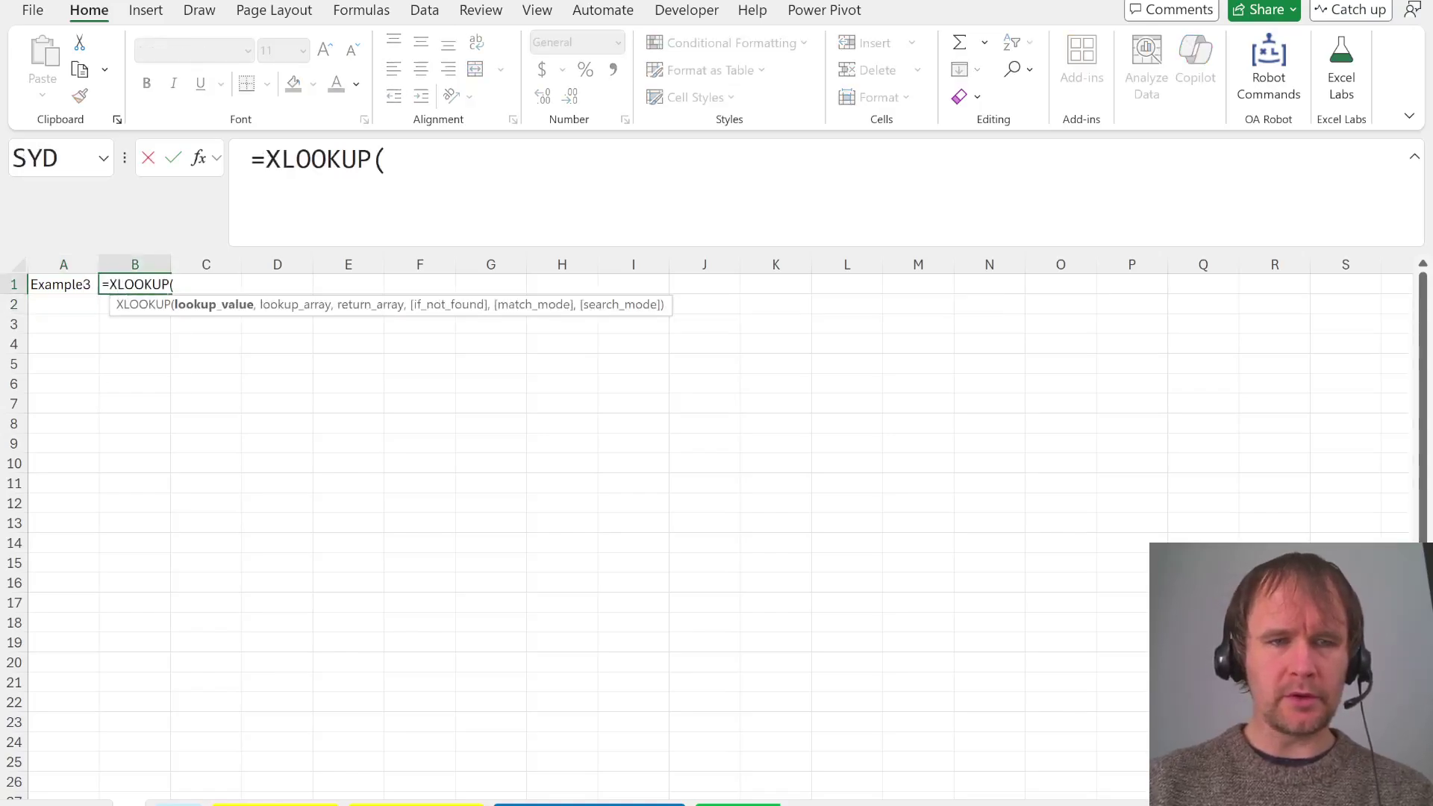
{"action": "type", "text": "A1,"}
{"action": "key", "text": "ctrl+Page_Up"}
{"action": "left_click", "coordinate": [96, 260]}
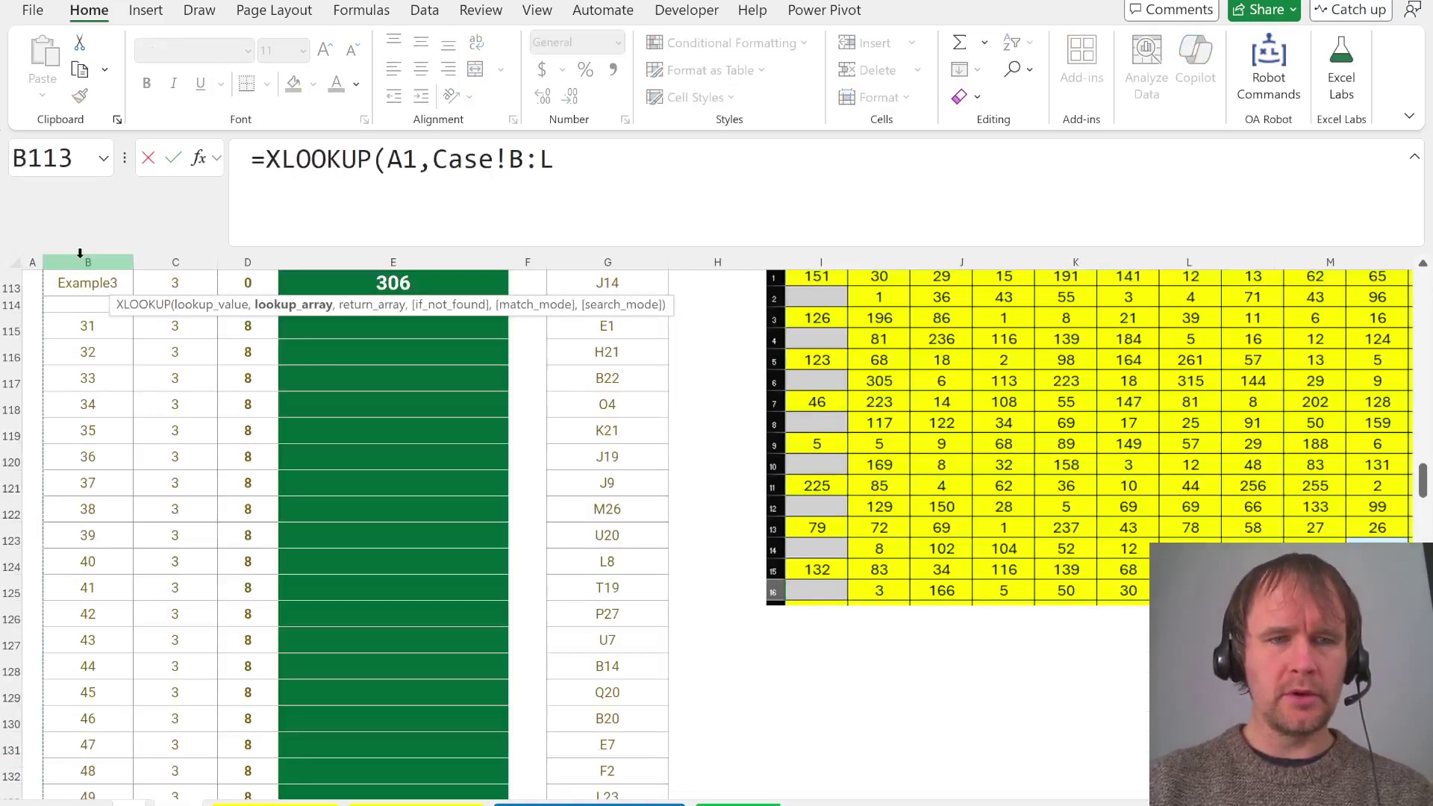
{"action": "key", "text": "BackSpace"}
{"action": "type", "text": "b,"}
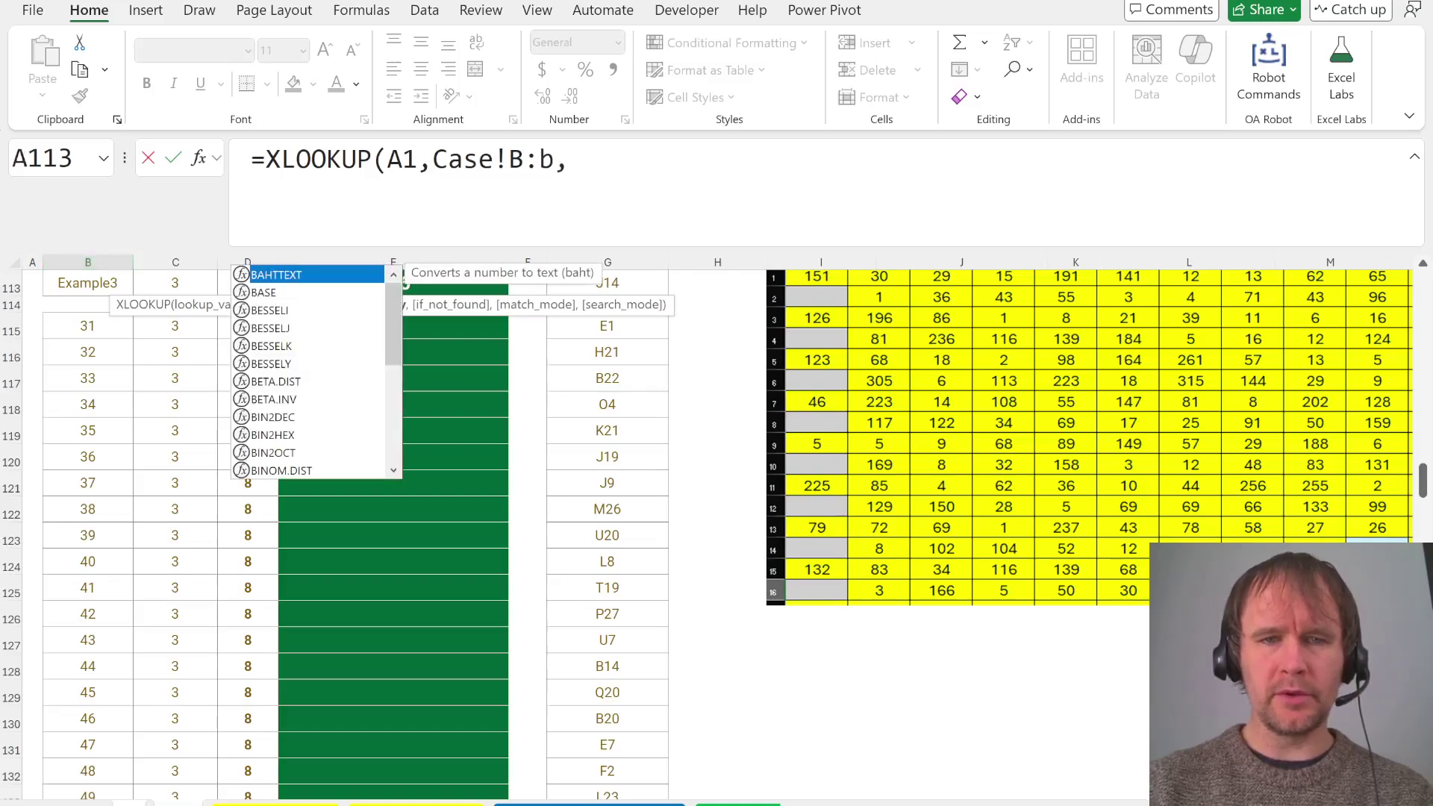
{"action": "left_click", "coordinate": [634, 255]}
{"action": "key", "text": "BackSpace"}
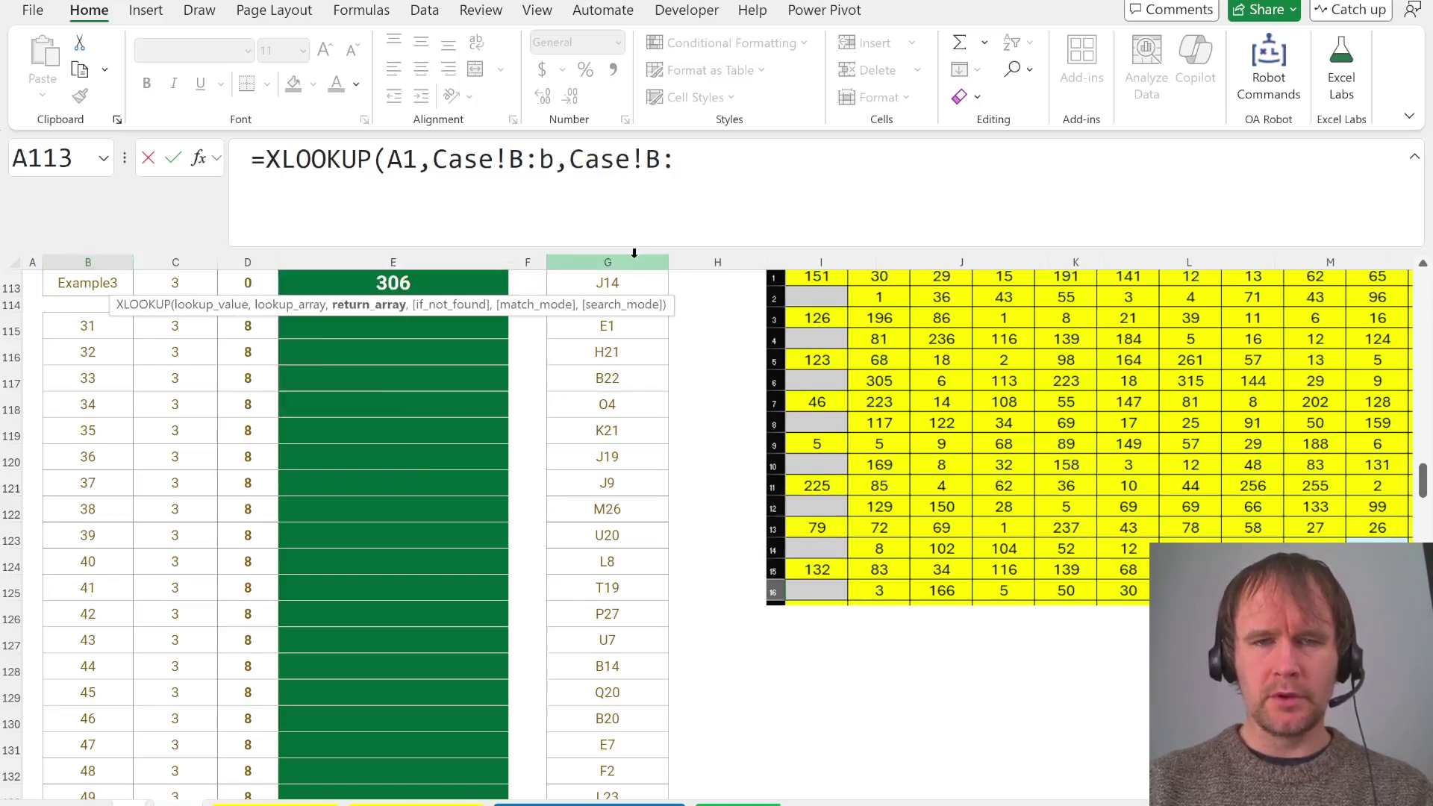
{"action": "key", "text": "BackSpace"}
{"action": "type", "text": "g:G)"}
{"action": "key", "text": "Return"}
Enter =_adToRCRef(B1) in B4 to convert the starting cell address into a numeric row-column reference
{"action": "key", "text": "Down"}
{"action": "key", "text": "Down"}
{"action": "key", "text": "Down"}
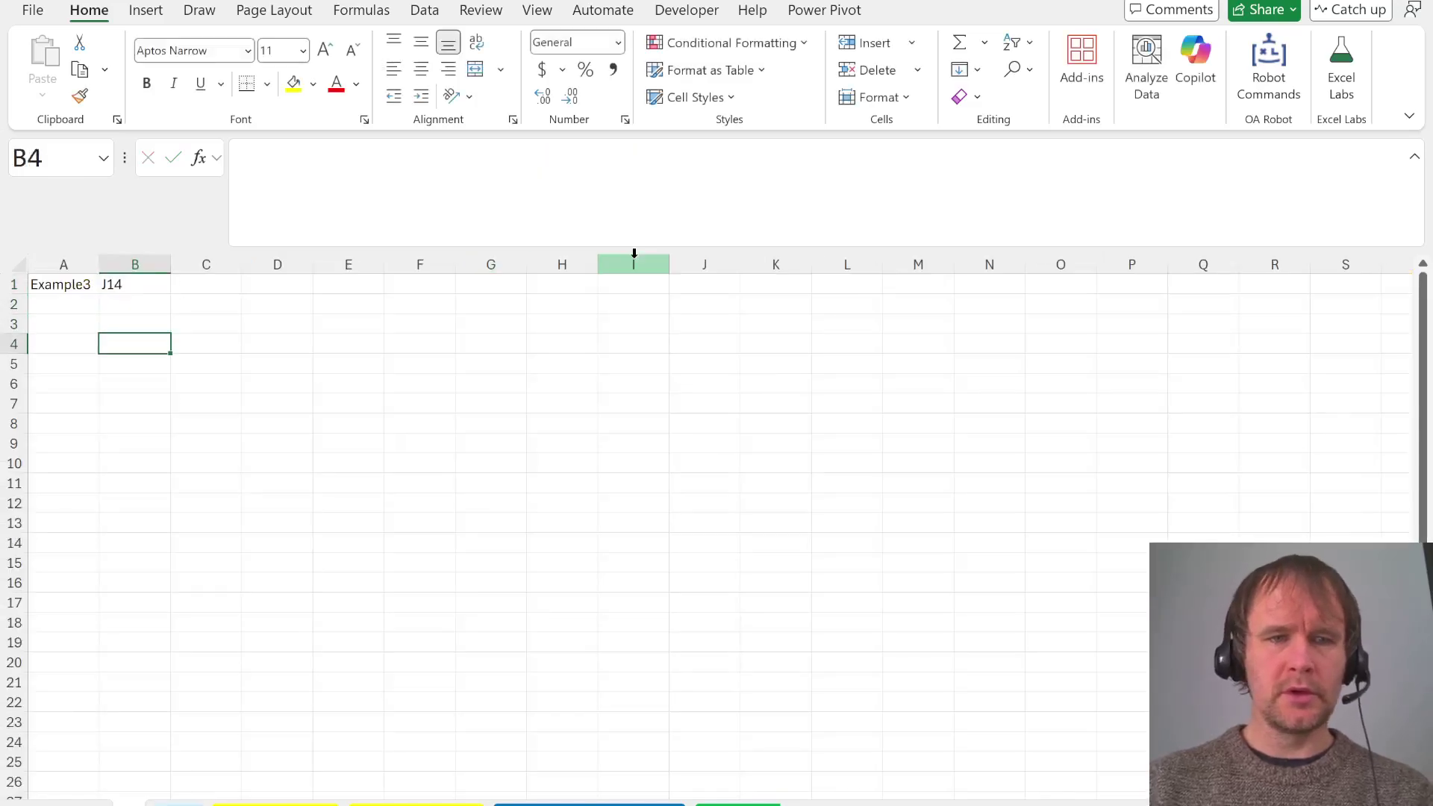
{"action": "type", "text": "=adt"}
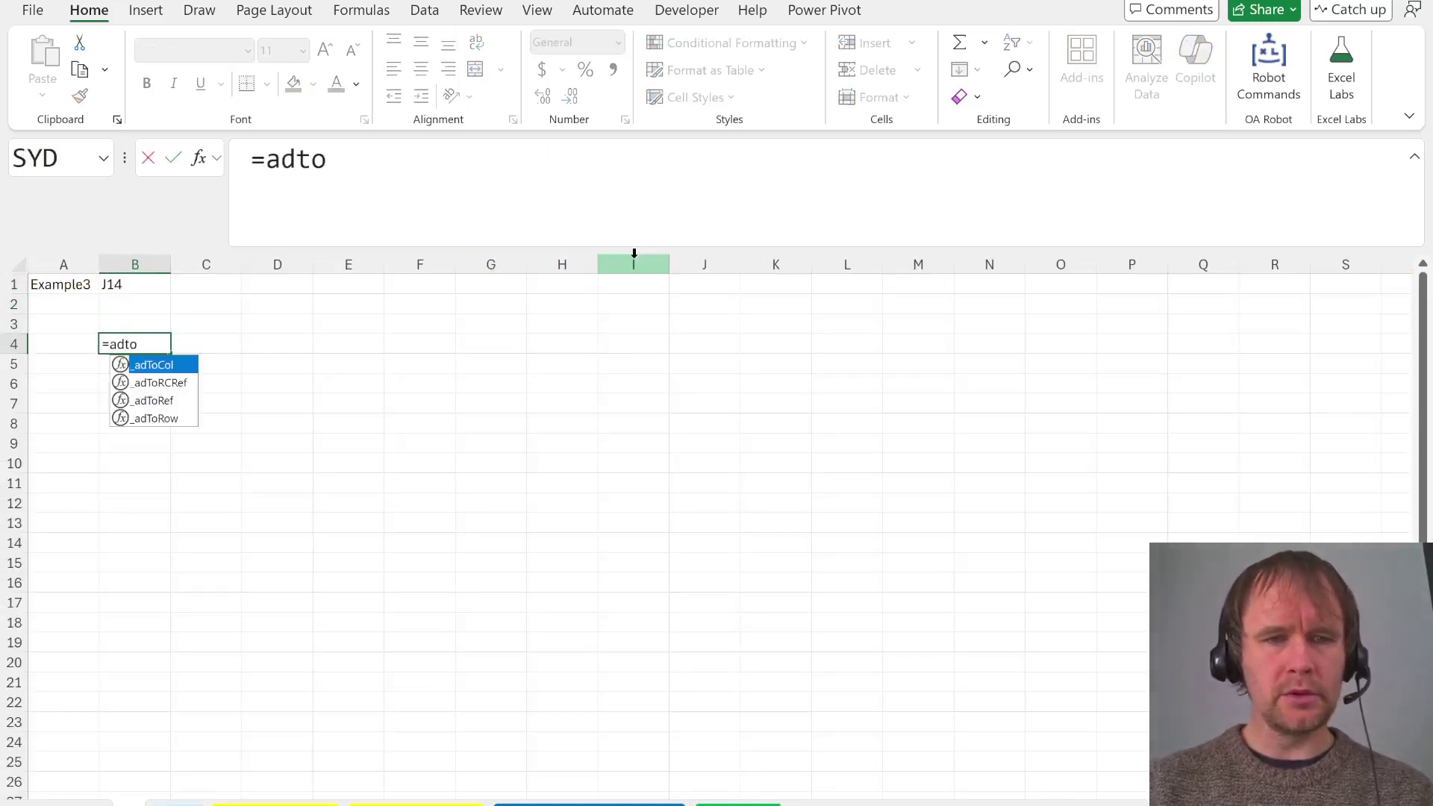
{"action": "type", "text": "o"}
{"action": "key", "text": "Down"}
{"action": "key", "text": "Tab"}
{"action": "key", "text": "Up"}
{"action": "key", "text": "Up"}
{"action": "key", "text": "Up"}
{"action": "key", "text": "Return"}
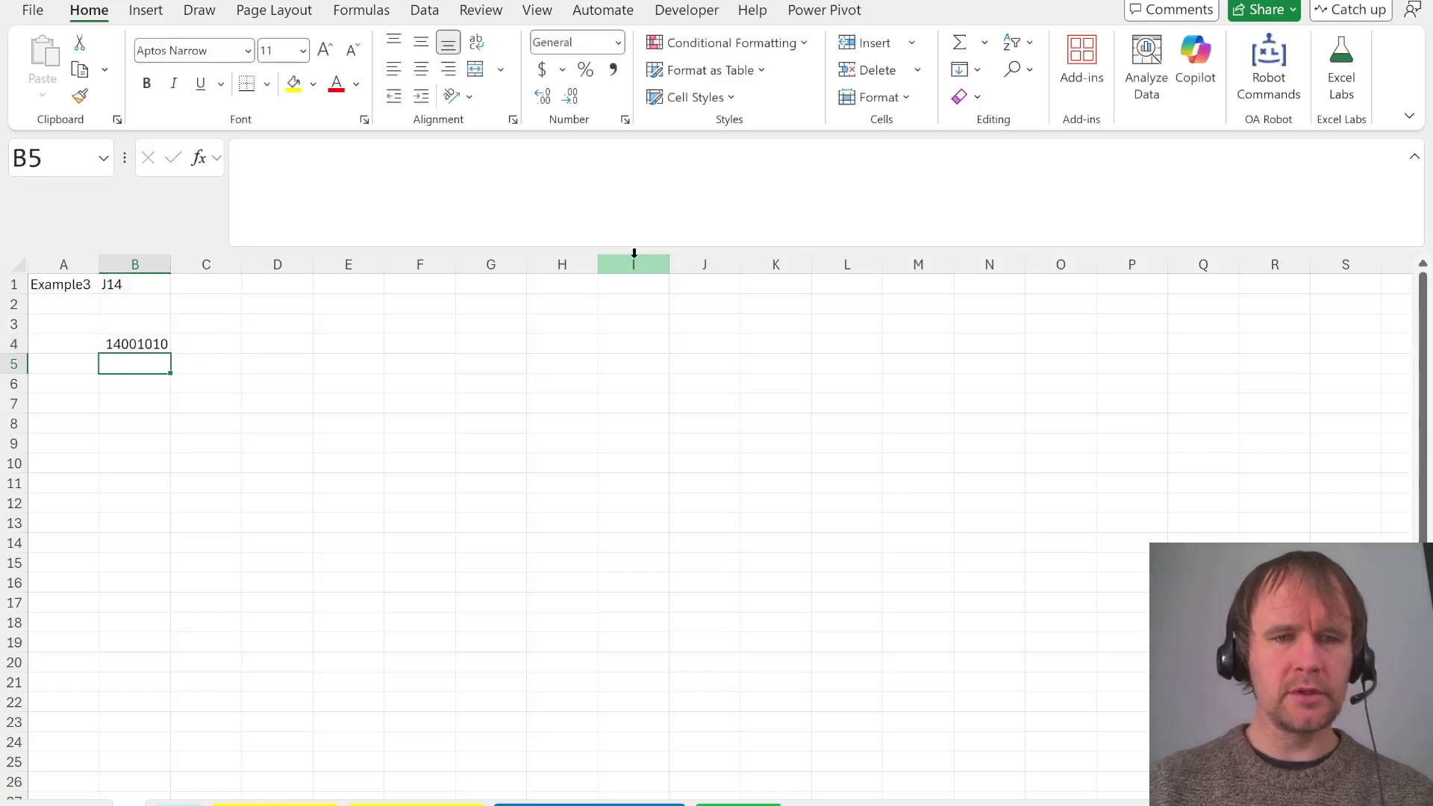
Enter =_arrs in D4 to spill the list of direction arrows
{"action": "key", "text": "Up"}
{"action": "key", "text": "Right"}
{"action": "key", "text": "Right"}
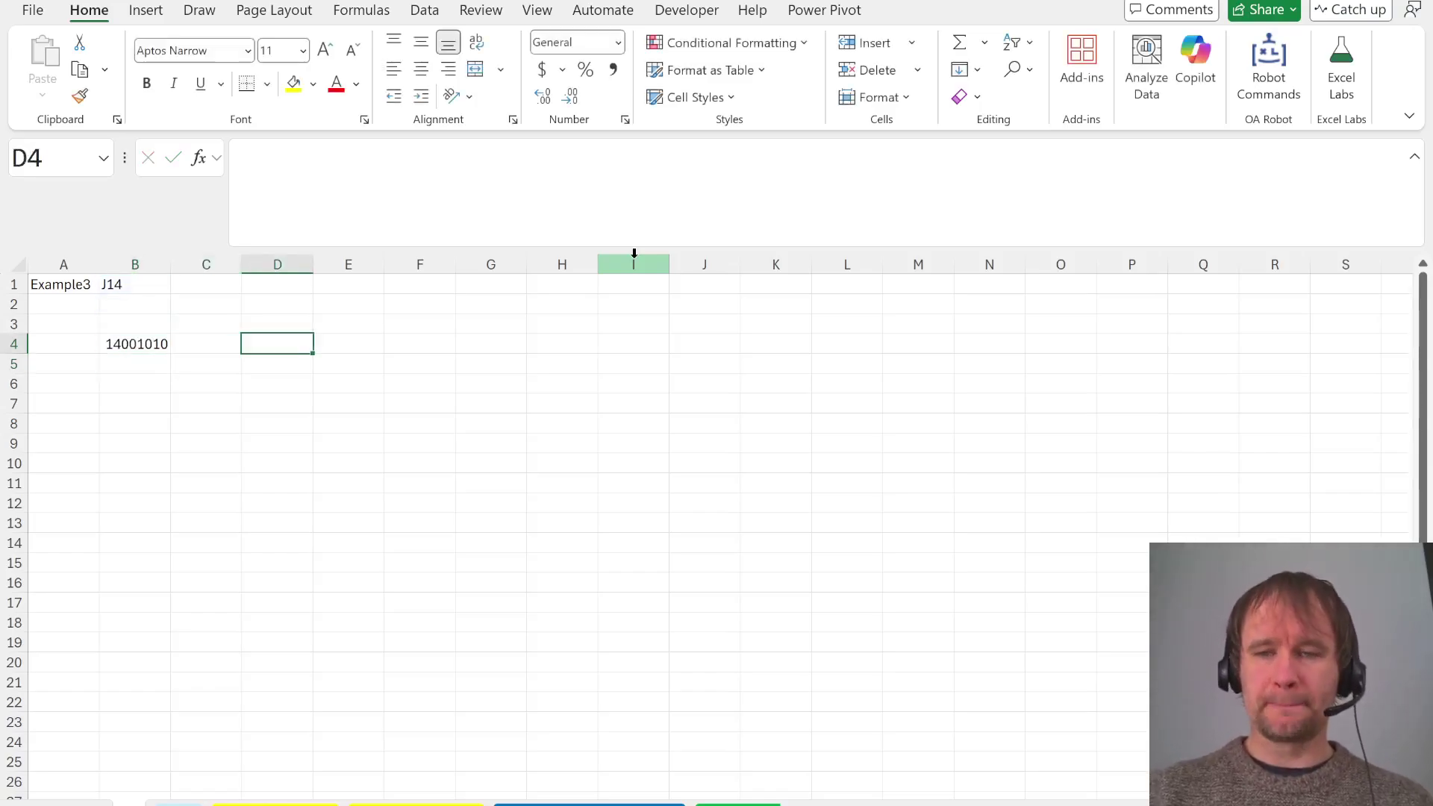
{"action": "type", "text": "="}
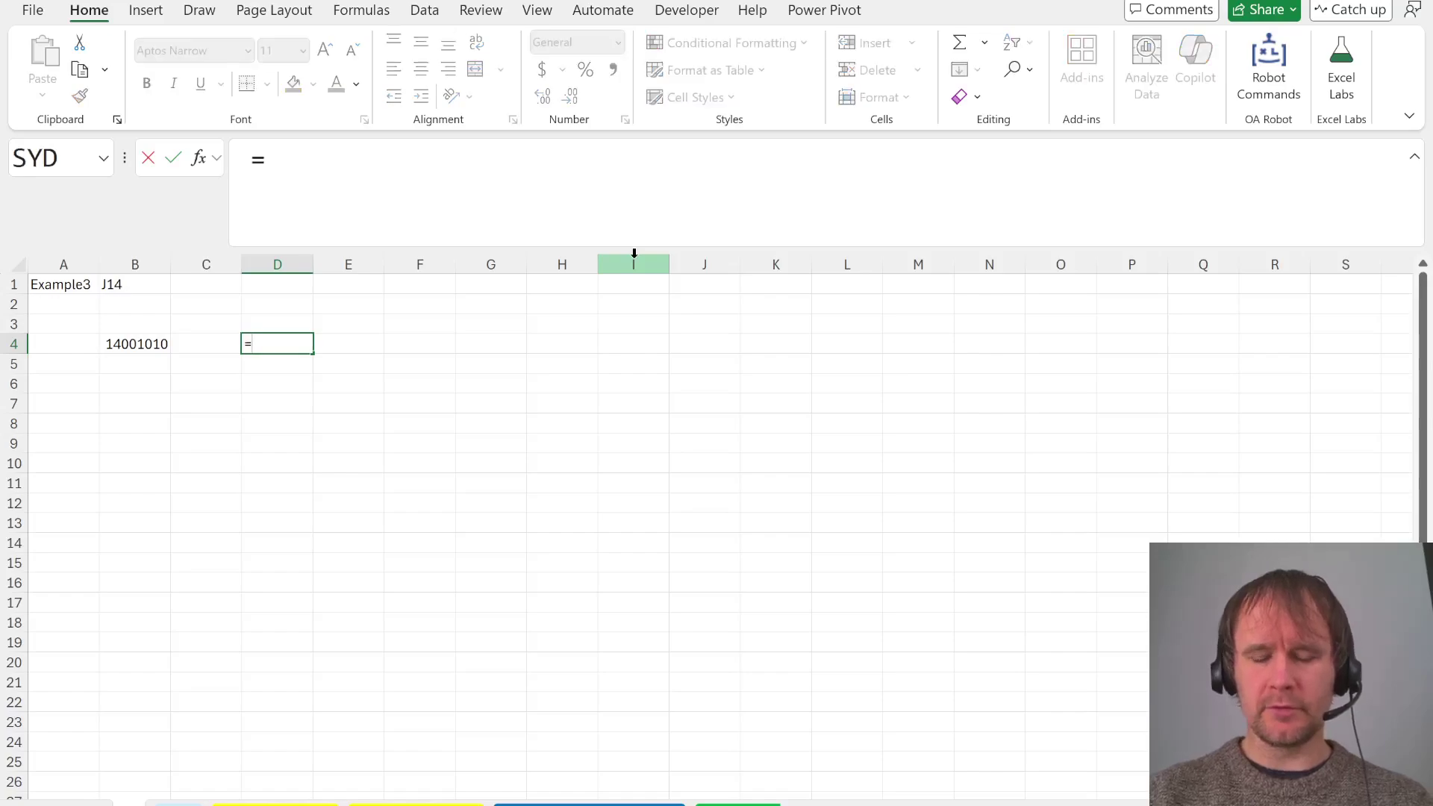
{"action": "type", "text": "arr"}
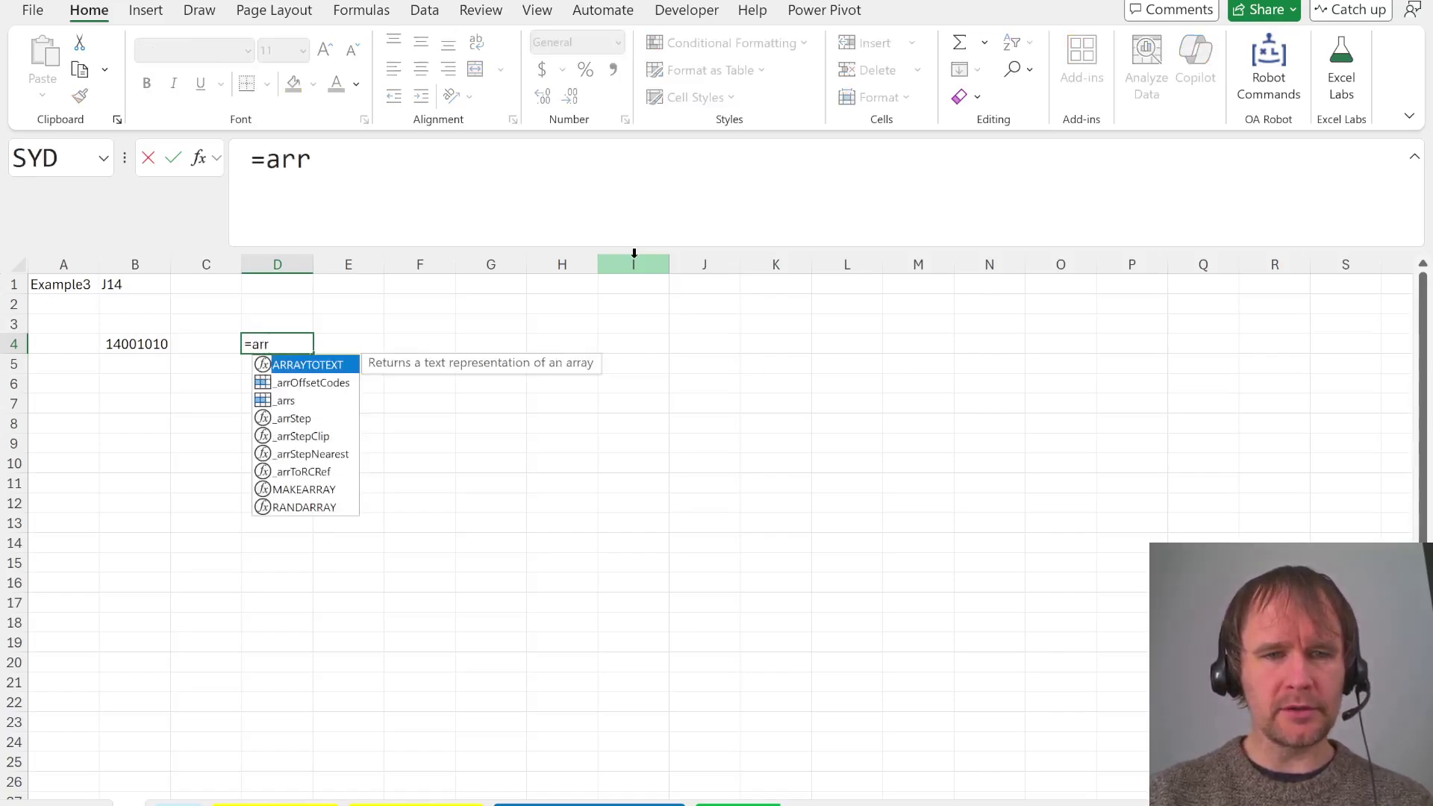
{"action": "type", "text": "s"}
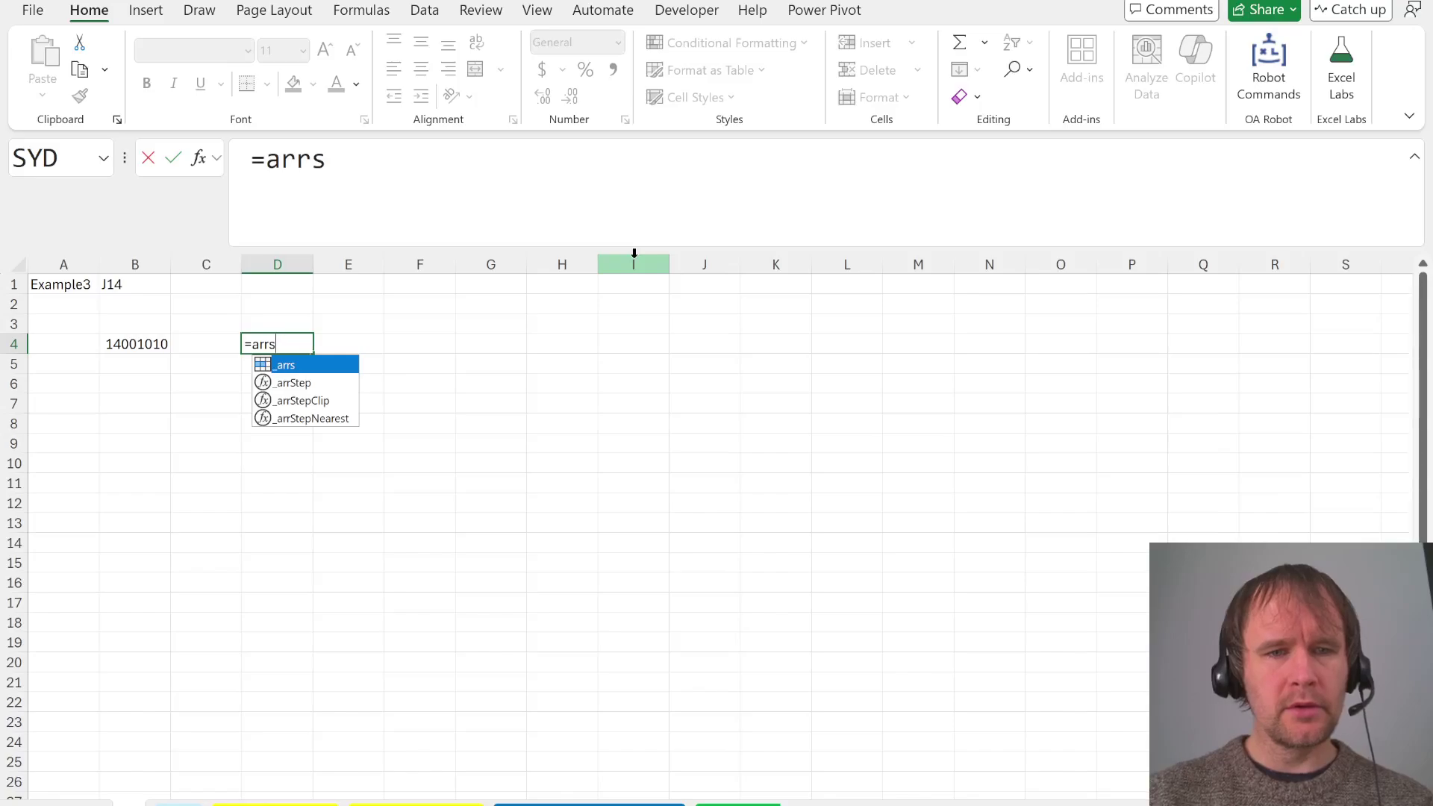
{"action": "key", "text": "Tab"}
{"action": "key", "text": "Return"}
{"action": "key", "text": "Up"}
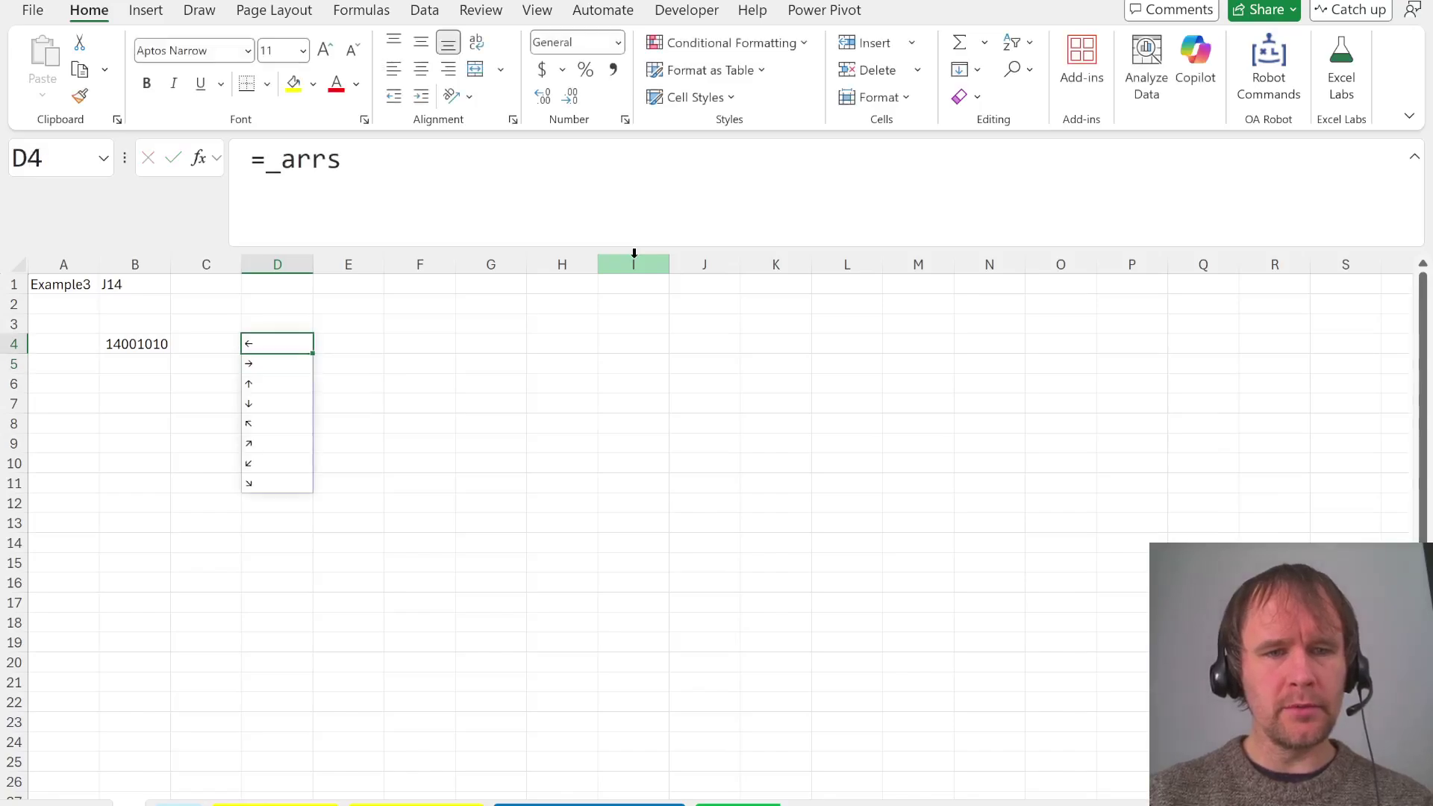
Enter =_arrToRCRef(D4#) in E4 to convert the direction arrows into row-column offsets
{"action": "key", "text": "Right"}
{"action": "type", "text": "=arrto"}
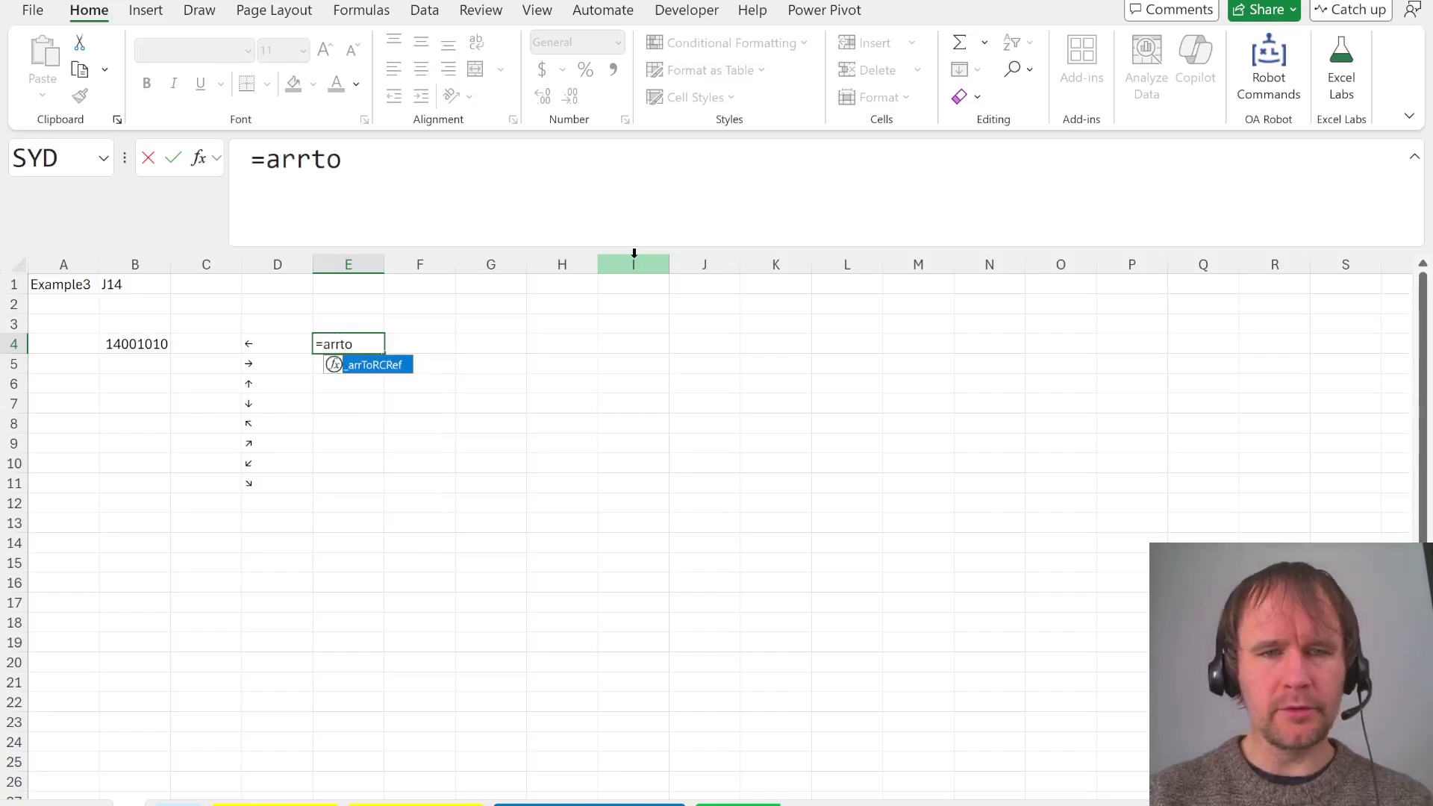
{"action": "key", "text": "Tab"}
{"action": "key", "text": "Left"}
{"action": "type", "text": "#"}
{"action": "key", "text": "Return"}
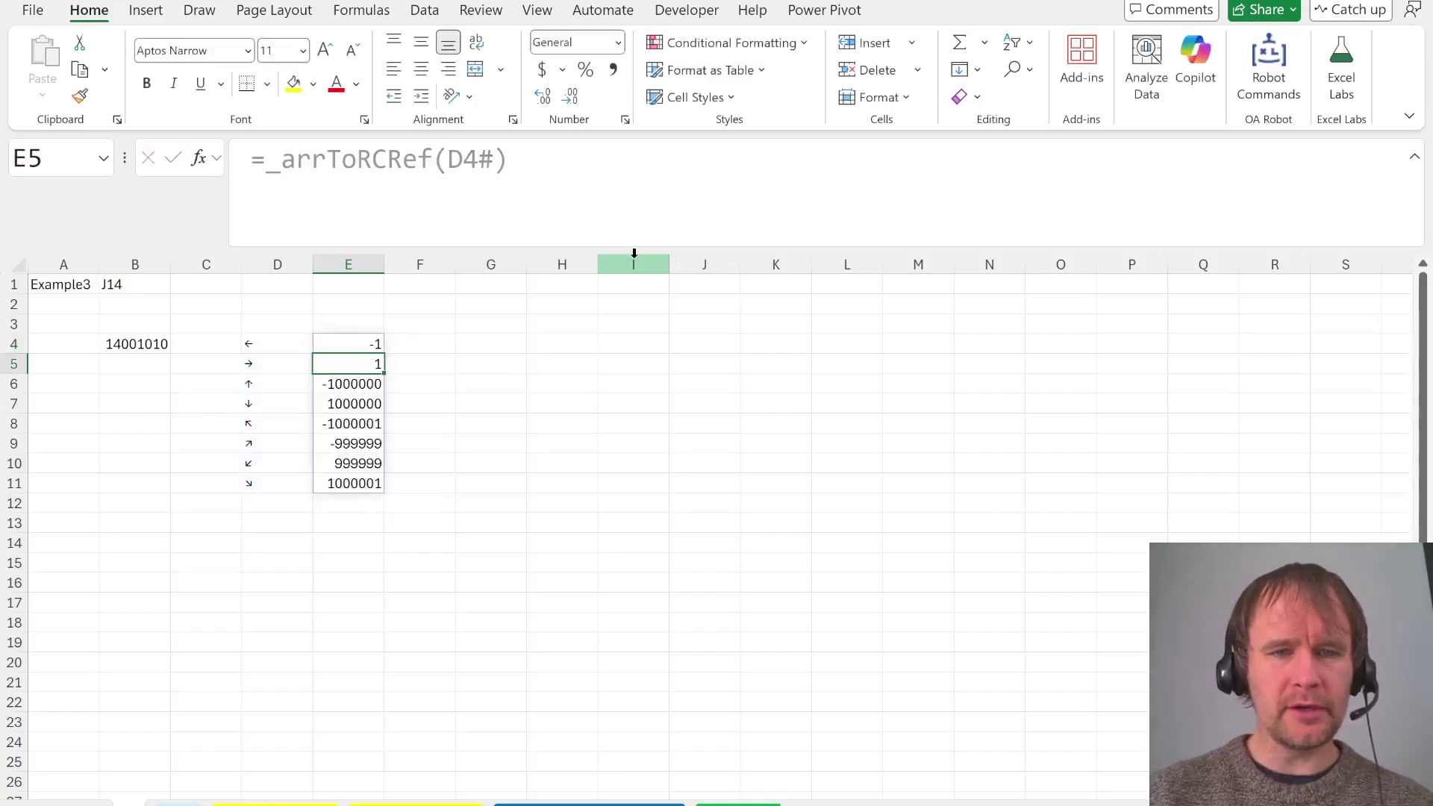
Select the offsets in E4:E6 and check Level 3's movement rules and the Example 3 route map on the Case sheet
{"action": "key", "text": "Up"}
{"action": "key", "text": "shift+Down"}
{"action": "key", "text": "shift+Down"}
{"action": "key", "text": "ctrl+Page_Up"}
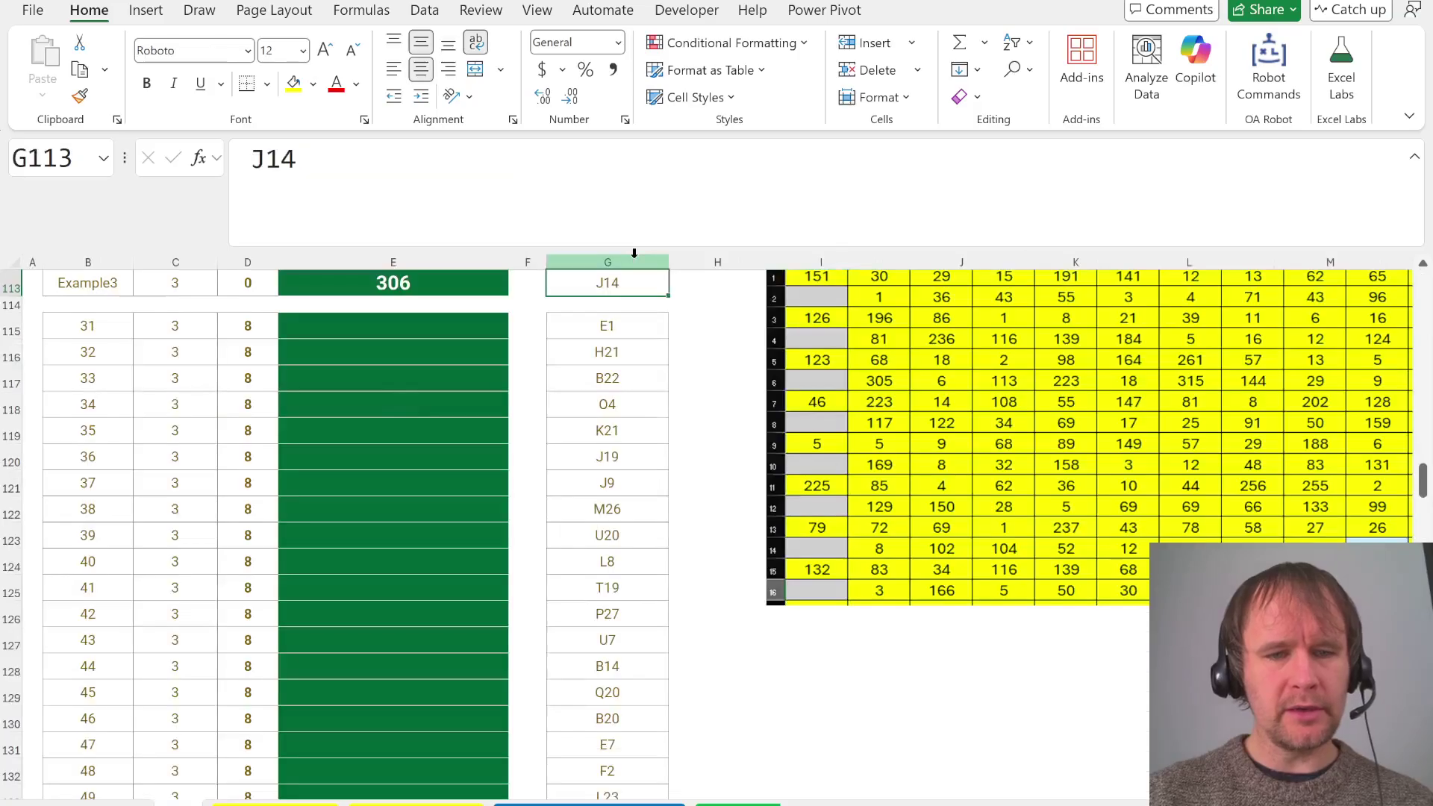
{"action": "scroll", "coordinate": [453, 498], "scroll_direction": "up", "scroll_amount": 1}
{"action": "scroll", "coordinate": [448, 508], "scroll_direction": "right", "scroll_amount": 4}
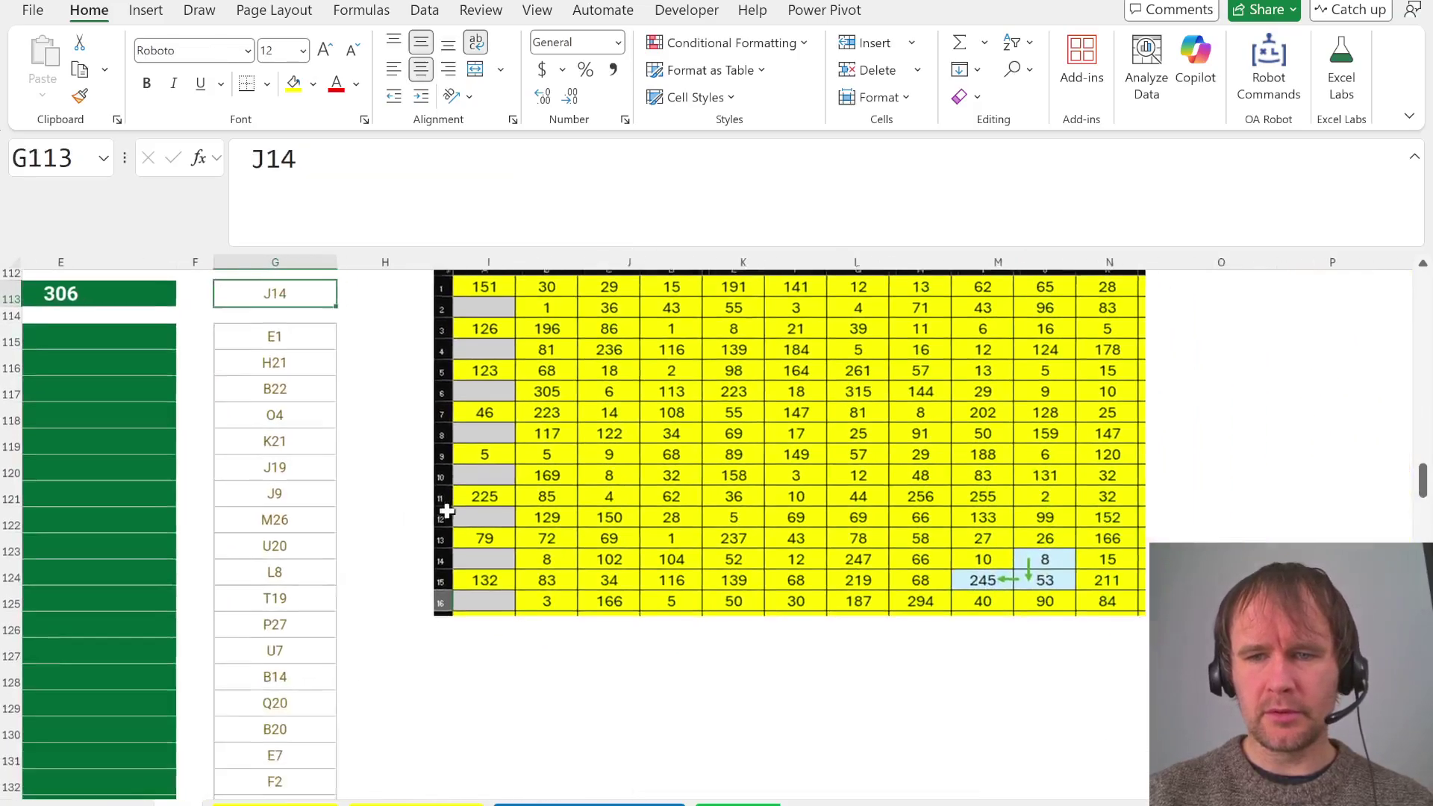
{"action": "scroll", "coordinate": [447, 511], "scroll_direction": "up", "scroll_amount": 1}
{"action": "scroll", "coordinate": [447, 511], "scroll_direction": "left", "scroll_amount": 4}
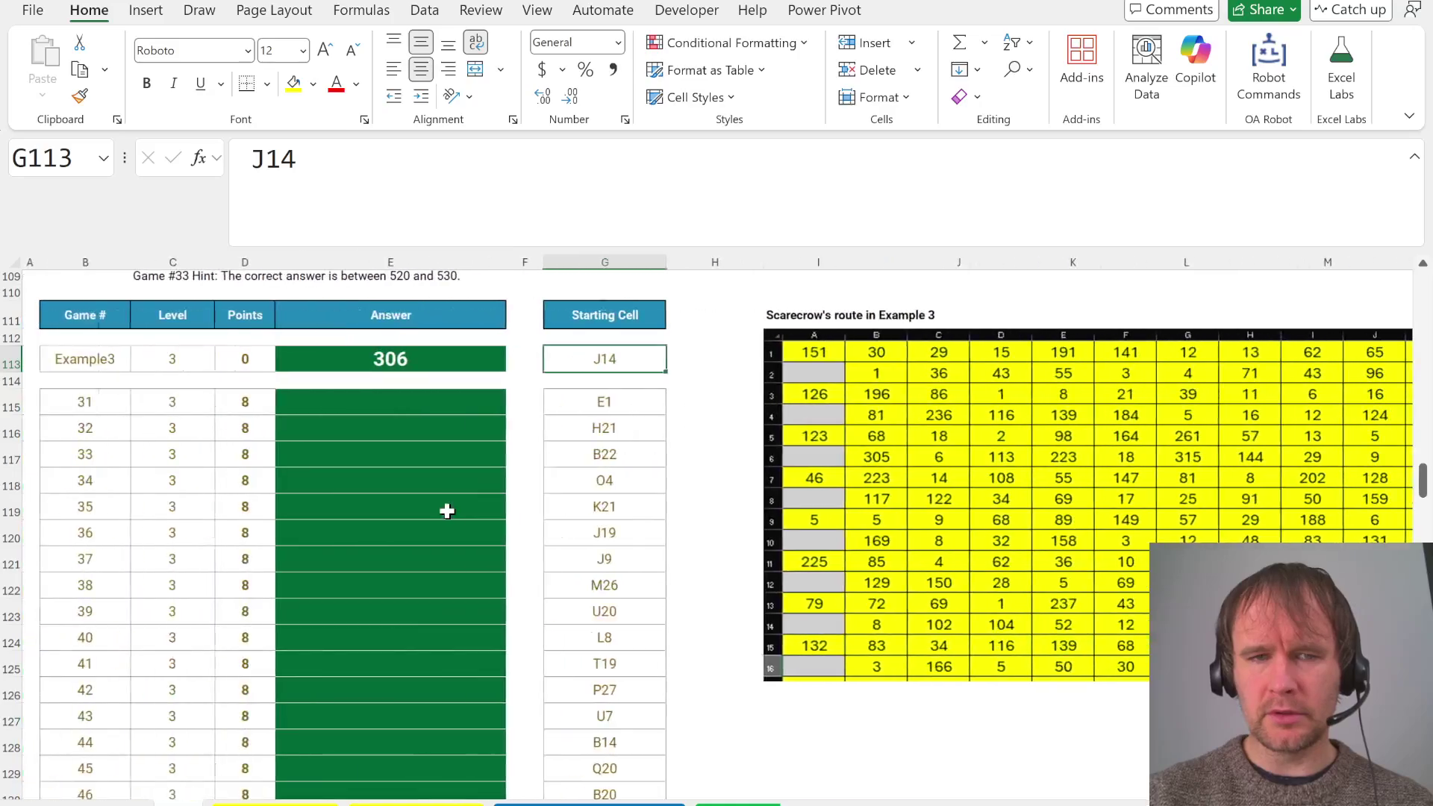
{"action": "scroll", "coordinate": [447, 511], "scroll_direction": "up", "scroll_amount": 5}
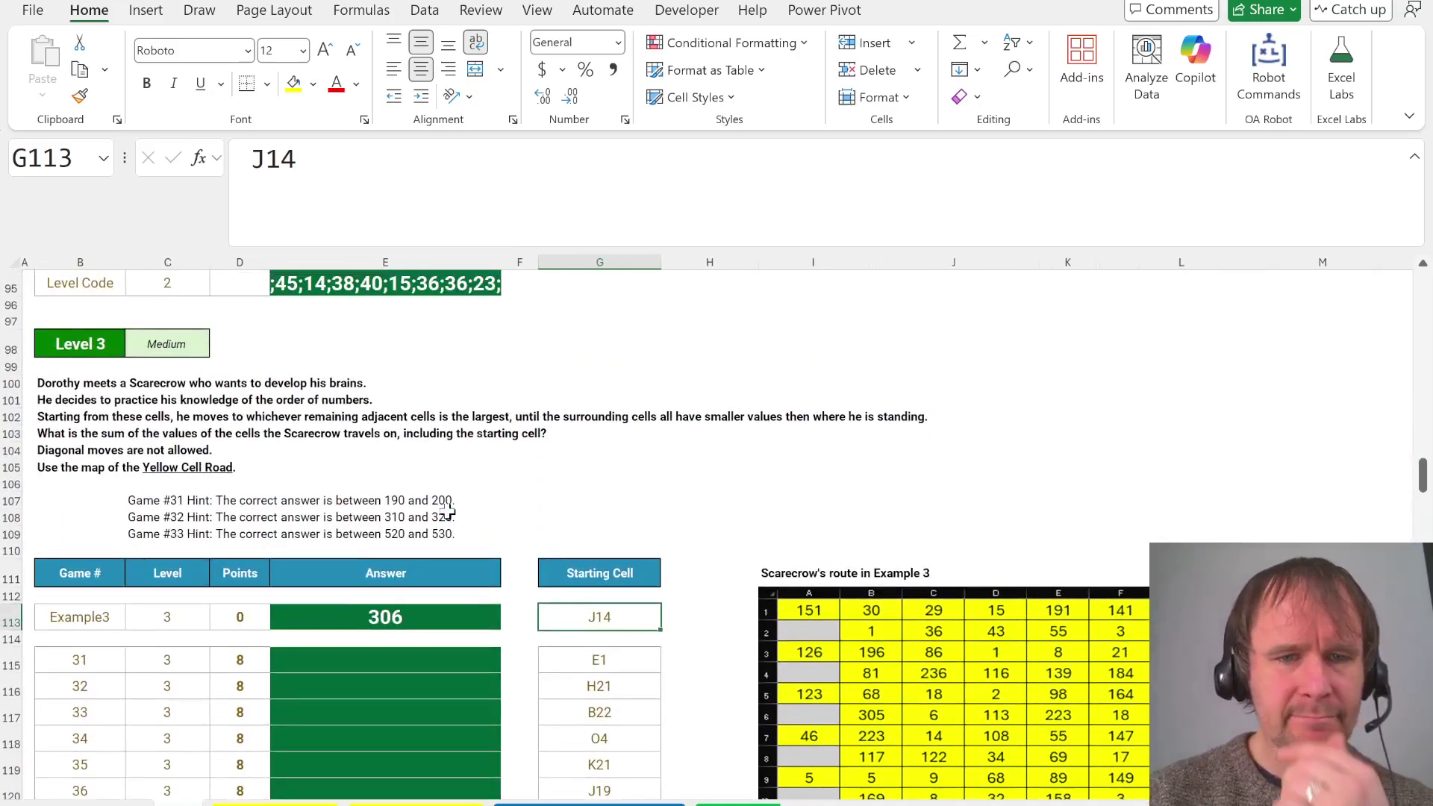
{"action": "left_click", "coordinate": [415, 418]}
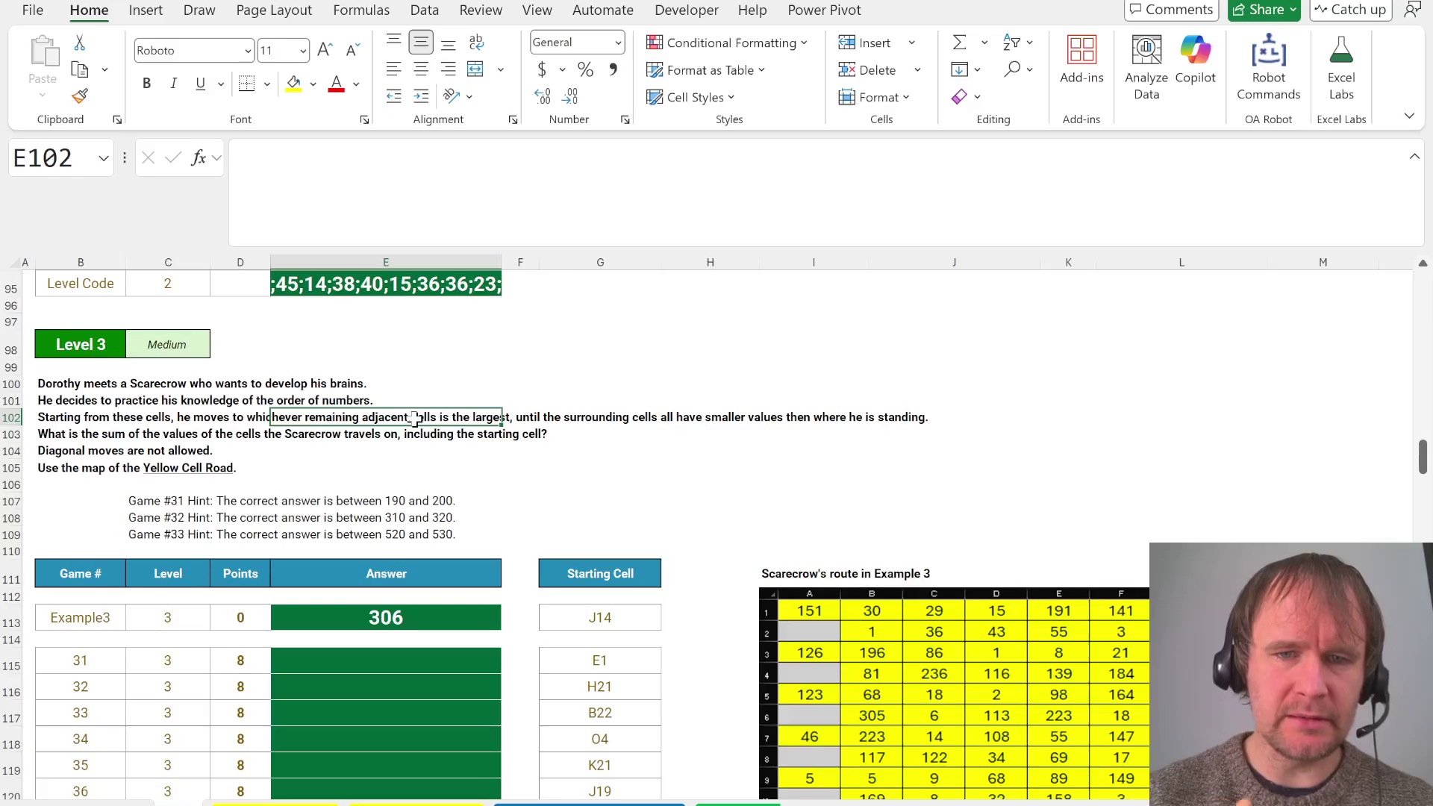
{"action": "key", "text": "ctrl+Page_Down"}
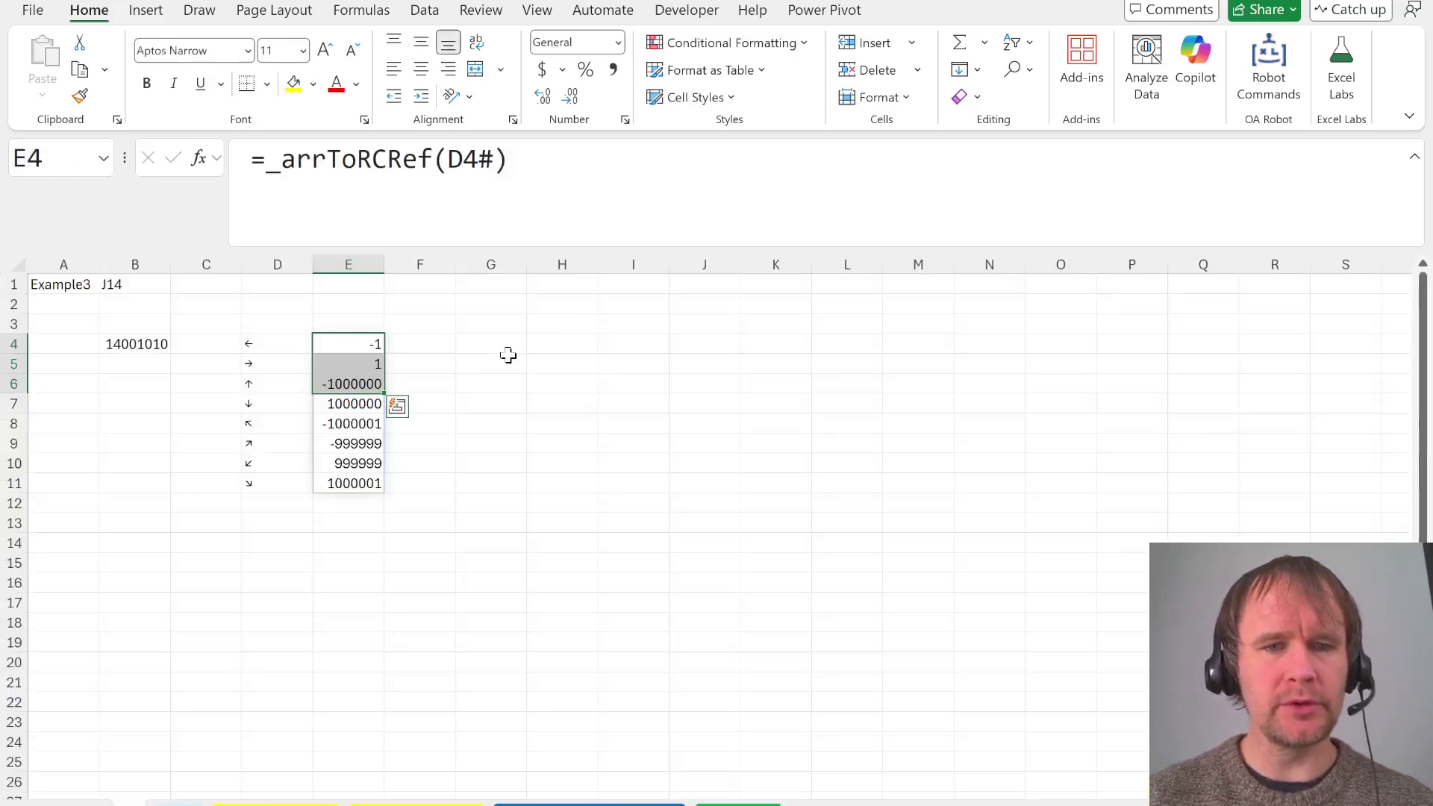
Copy the four non-diagonal offsets in E4:E7 to G4:G7
{"action": "key", "text": "shift+Down"}
{"action": "key", "text": "ctrl+c"}
{"action": "key", "text": "Right"}
{"action": "key", "text": "Right"}
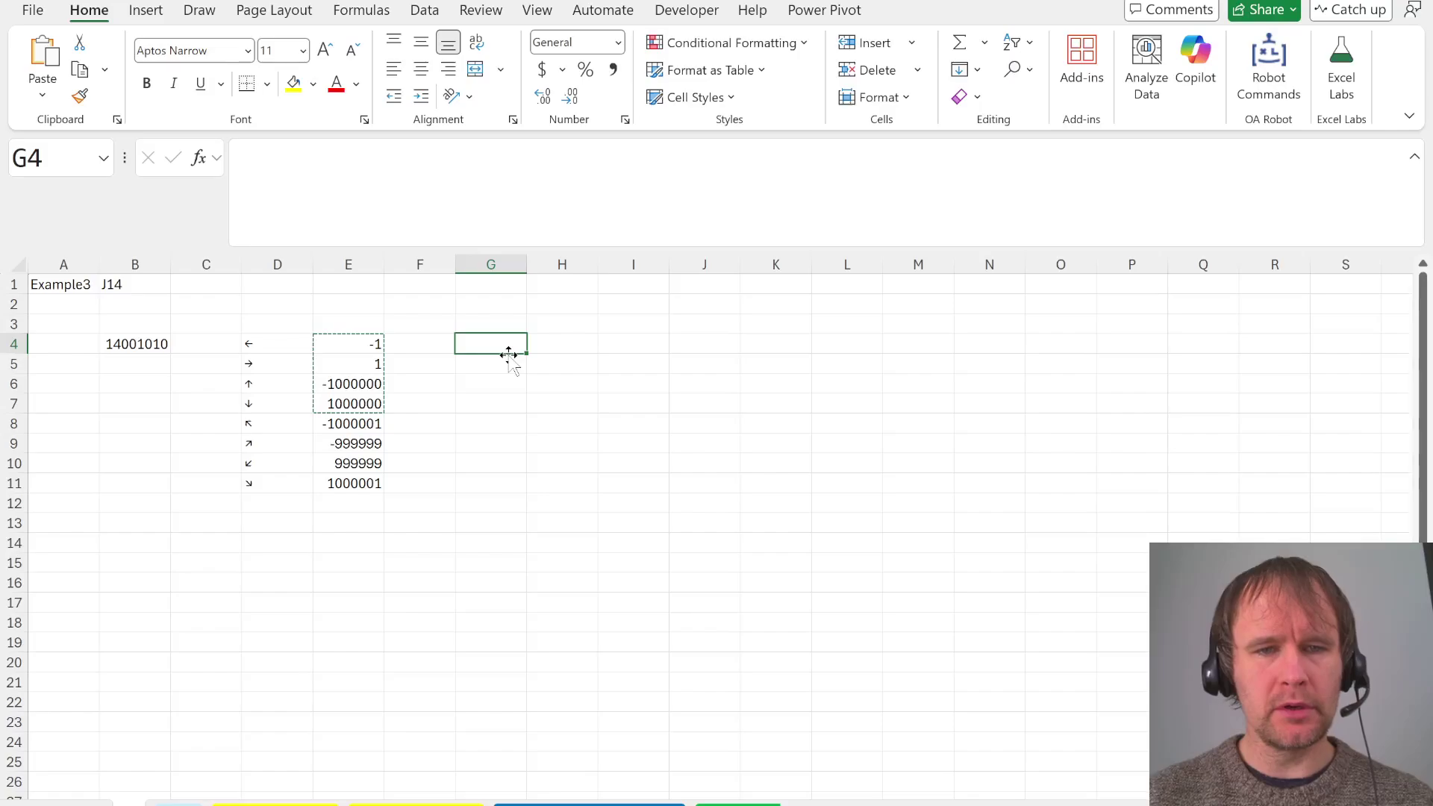
{"action": "key", "text": "ctrl+v"}
Delete columns D and E containing the arrow list and the full set of direction offsets
{"action": "key", "text": "Left"}
{"action": "key", "text": "Left"}
{"action": "key", "text": "Left"}
{"action": "key", "text": "ctrl+space"}
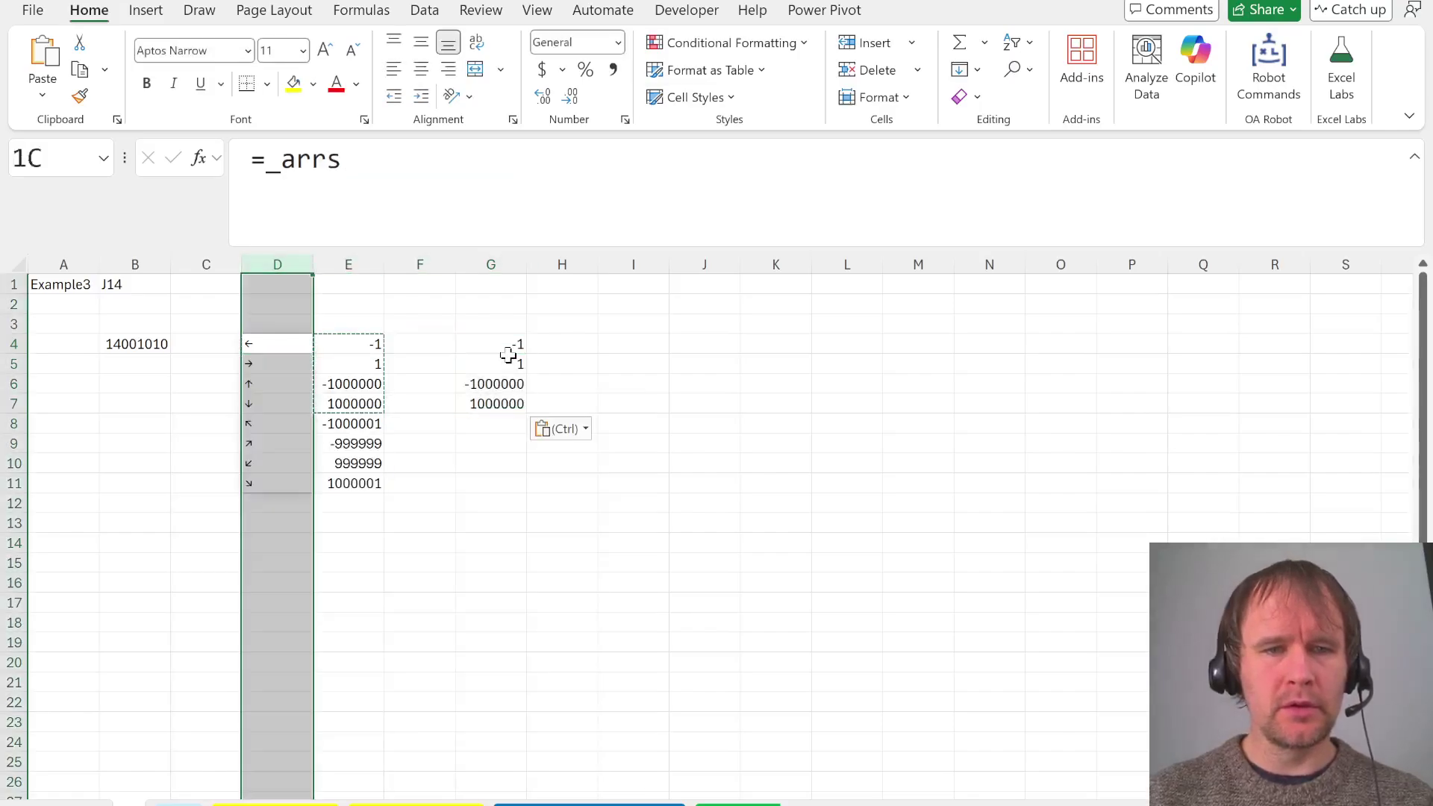
{"action": "key", "text": "shift+Right"}
{"action": "key", "text": "ctrl+minus"}
{"action": "key", "text": "Right"}
{"action": "key", "text": "Right"}
{"action": "key", "text": "ctrl+z"}
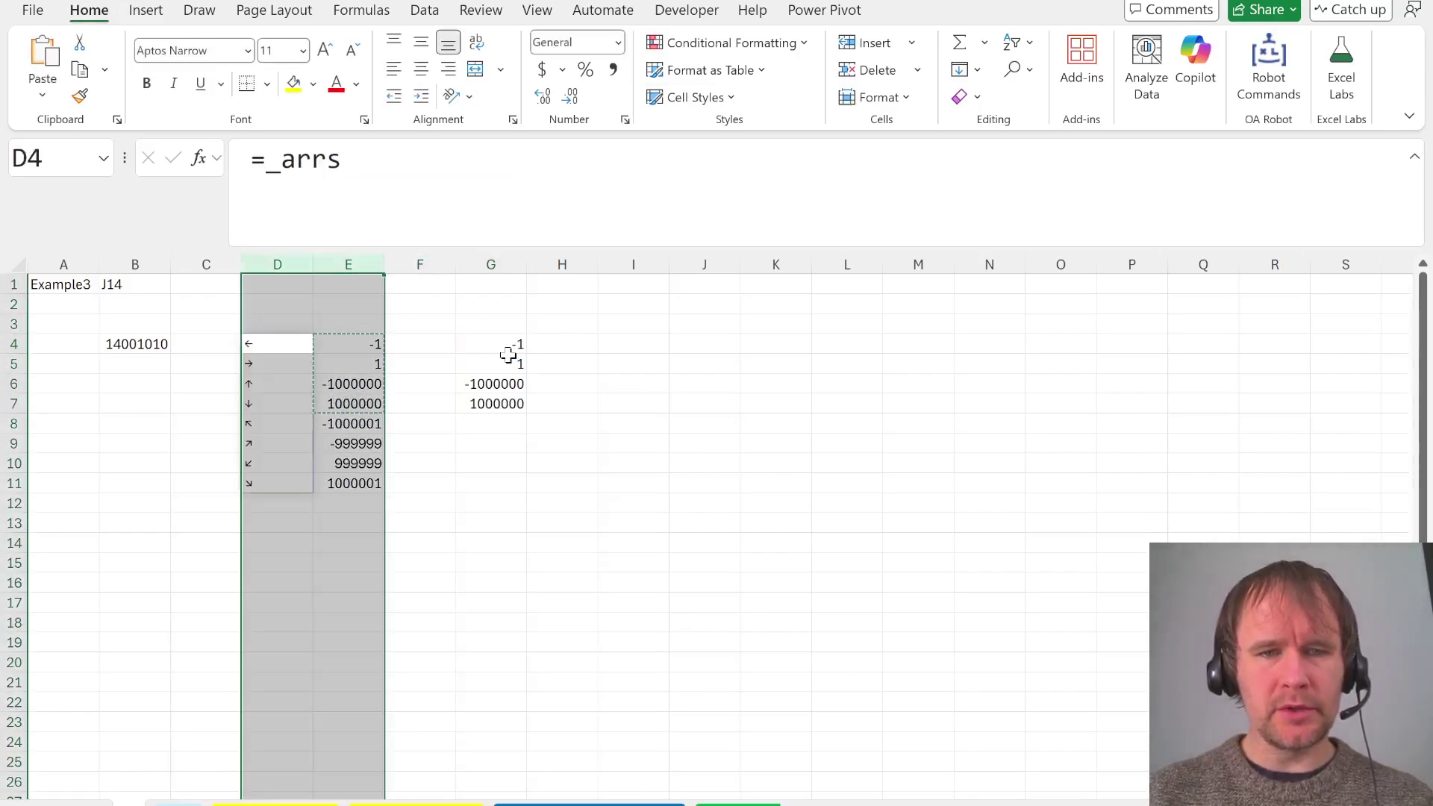
{"action": "key", "text": "ctrl+minus"}
{"action": "key", "text": "Left"}
{"action": "key", "text": "Right"}
{"action": "key", "text": "Right"}
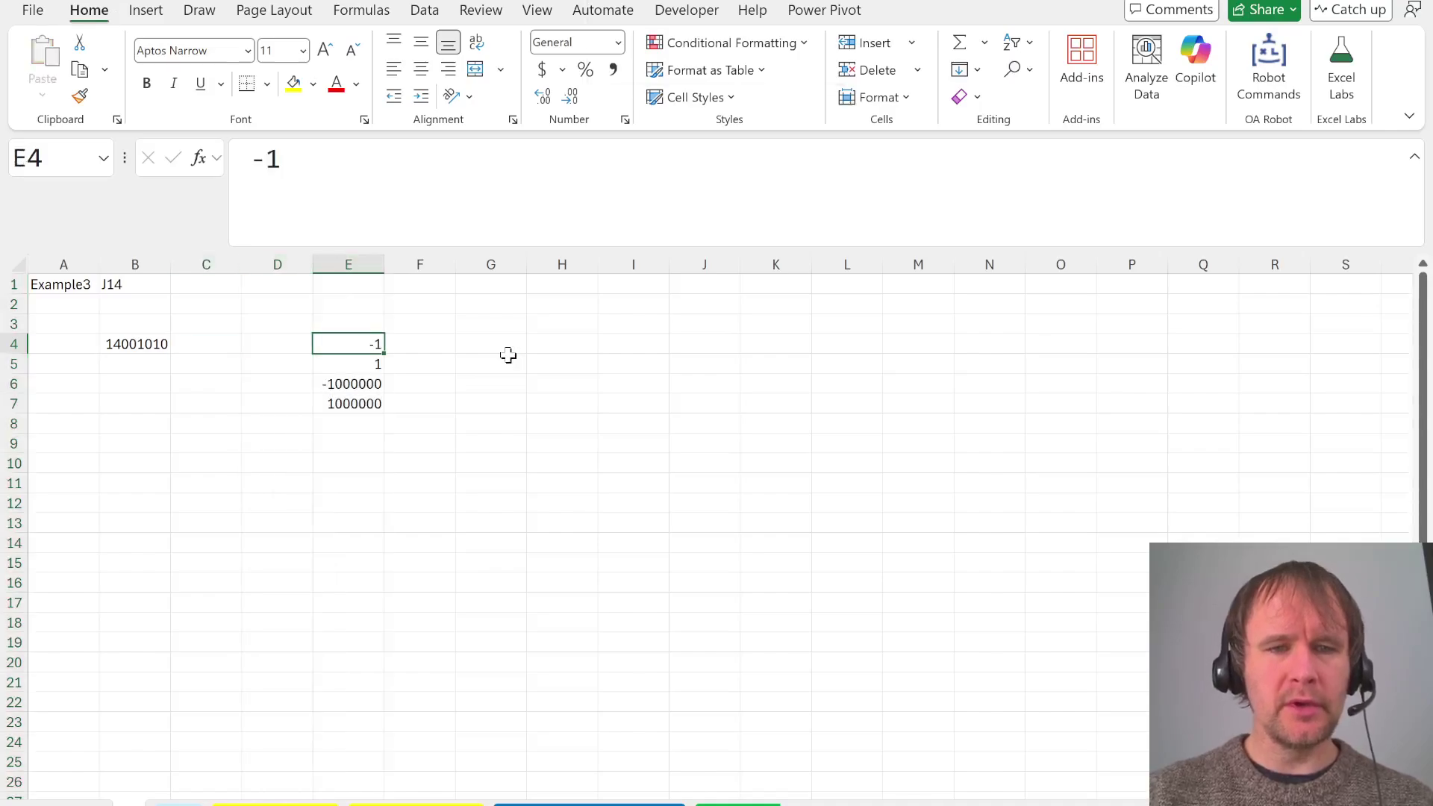
Enter =TOROW(E4:E7) in C3 to lay the four movement offsets out across a row
{"action": "key", "text": "Up"}
{"action": "key", "text": "Left"}
{"action": "key", "text": "Left"}
{"action": "type", "text": "=to"}
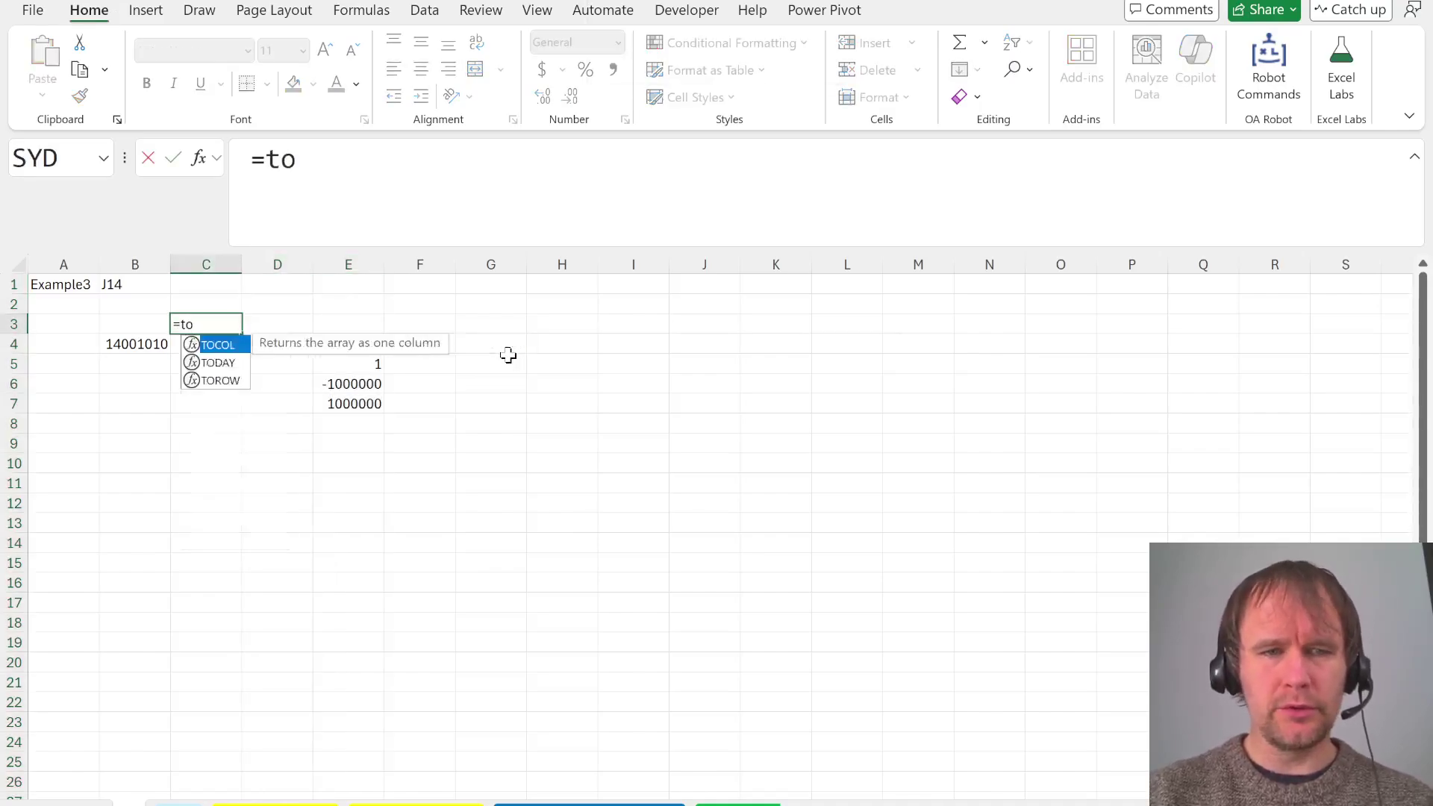
{"action": "key", "text": "Tab"}
{"action": "key", "text": "Right"}
{"action": "key", "text": "Right"}
{"action": "key", "text": "Down"}
{"action": "key", "text": "ctrl+shift+Down"}
{"action": "key", "text": "Return"}
Convert the offsets in C3:F3 to static values and clear the original offset list in E4:E7
{"action": "key", "text": "Up"}
{"action": "key", "text": "ctrl+shift+Right"}
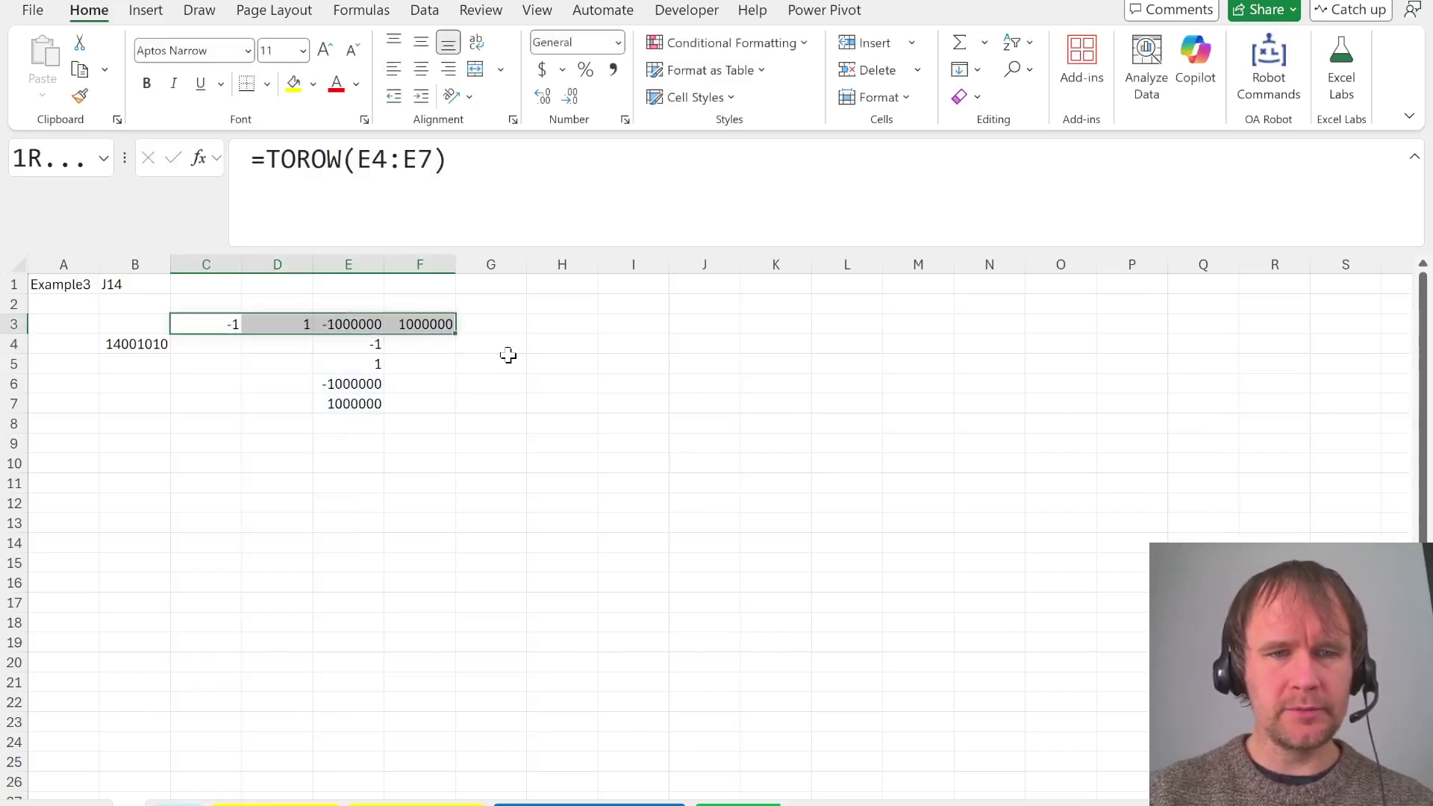
{"action": "key", "text": "ctrl+c"}
{"action": "key", "text": "ctrl+shift+v"}
{"action": "key", "text": "Right"}
{"action": "key", "text": "Down"}
{"action": "key", "text": "Right"}
{"action": "key", "text": "ctrl+shift+Down"}
{"action": "key", "text": "Escape"}
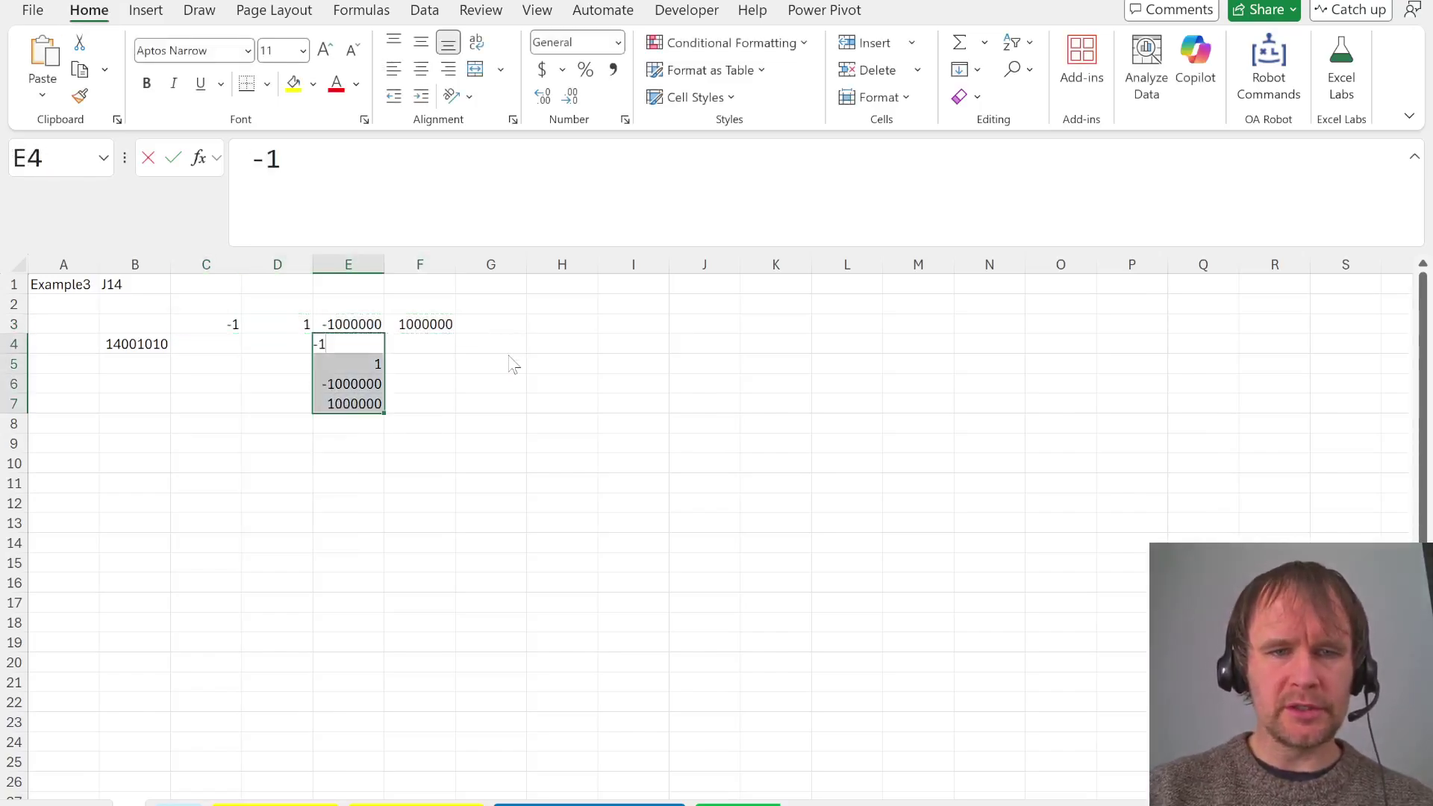
{"action": "key", "text": "Delete"}
Enter =B4+C3:F3 in C4 to calculate the four neighbouring cell references
{"action": "key", "text": "Left"}
{"action": "key", "text": "Left"}
{"action": "type", "text": "="}
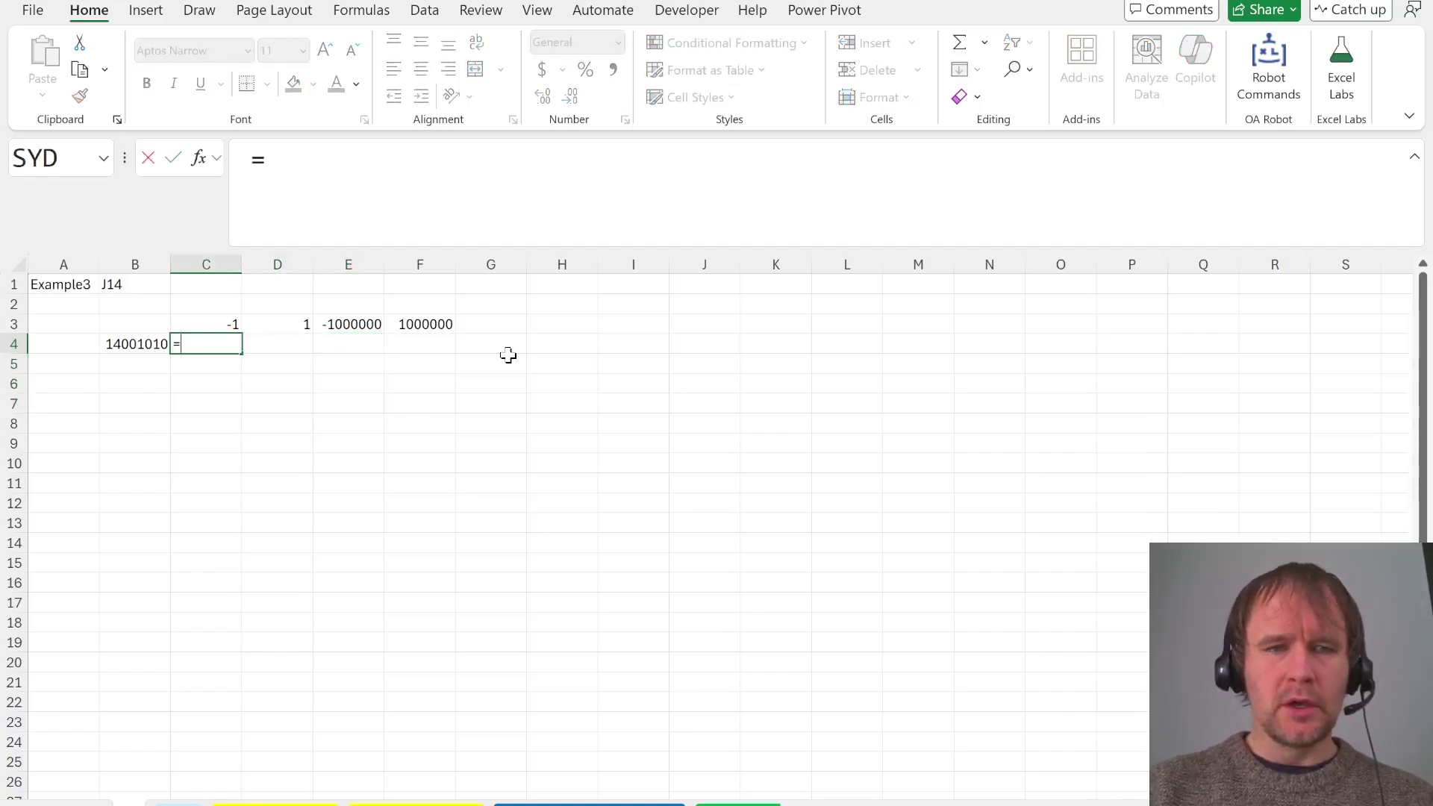
{"action": "key", "text": "Left"}
{"action": "type", "text": "+"}
{"action": "key", "text": "Up"}
{"action": "key", "text": "ctrl+shift+Right"}
{"action": "key", "text": "Tab"}
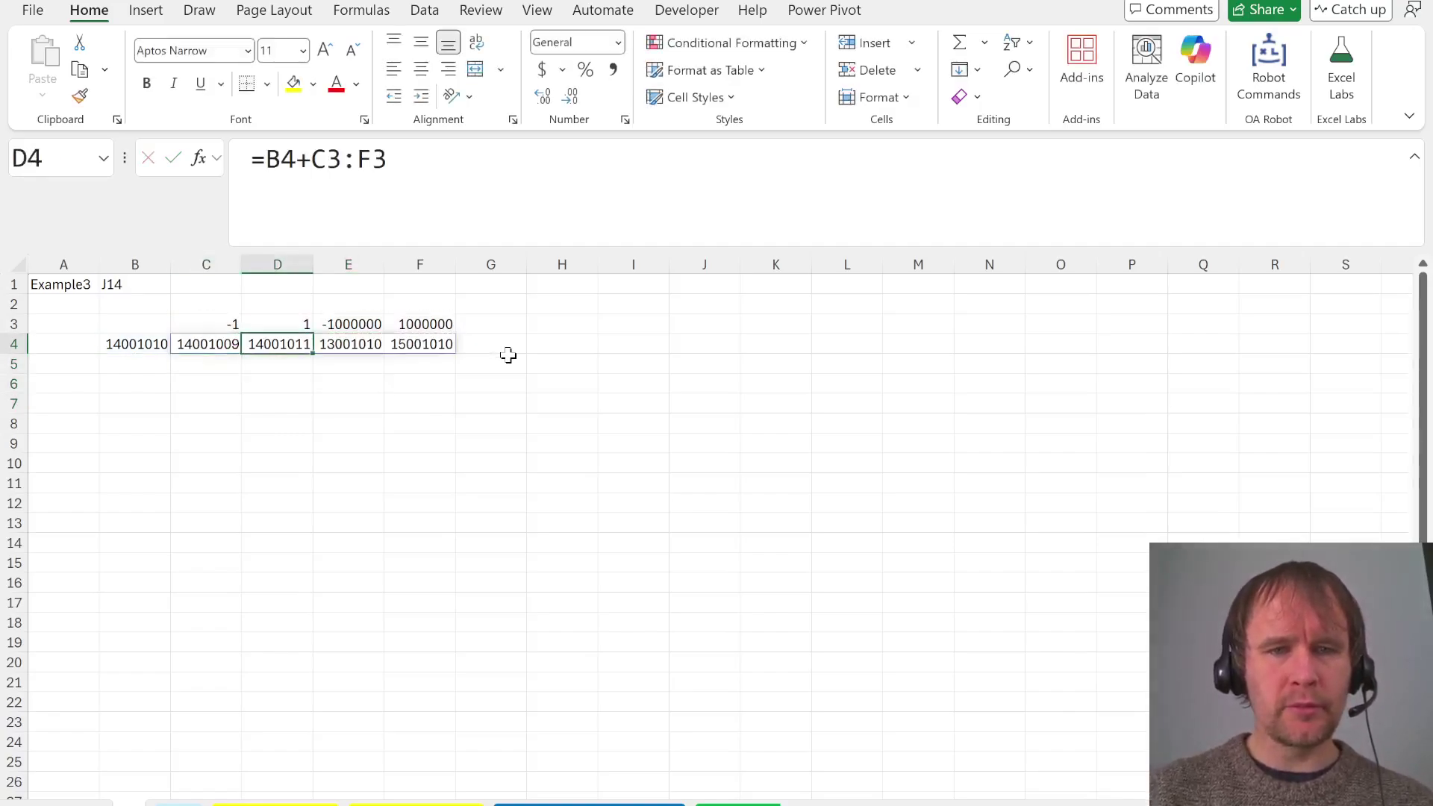
Enter =_adToRef(C4#,ycr) in G4 to look up the neighbouring cells on the yellow map
{"action": "key", "text": "Right"}
{"action": "key", "text": "Right"}
{"action": "key", "text": "Right"}
{"action": "type", "text": "=adto"}
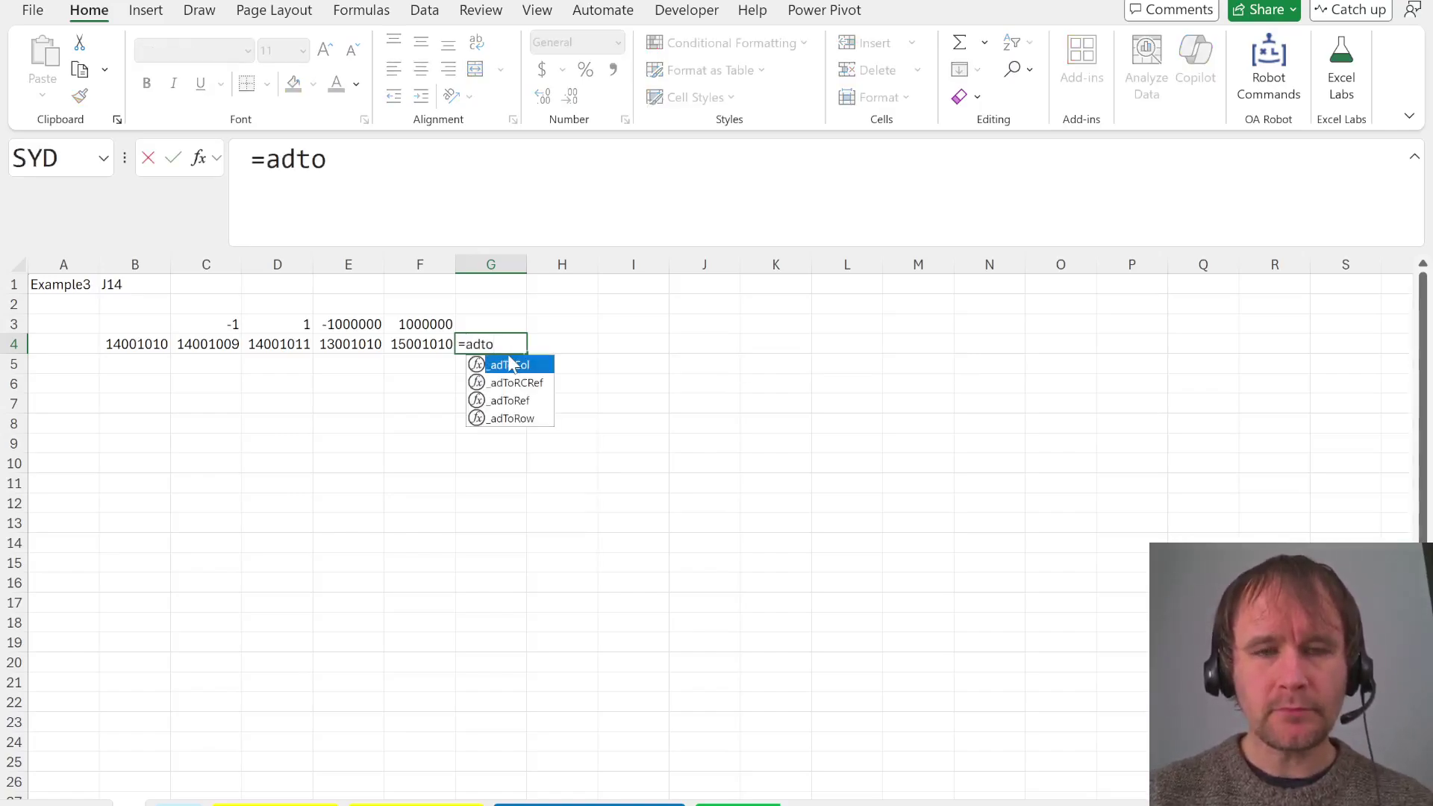
{"action": "key", "text": "Down"}
{"action": "key", "text": "Down"}
{"action": "key", "text": "Tab"}
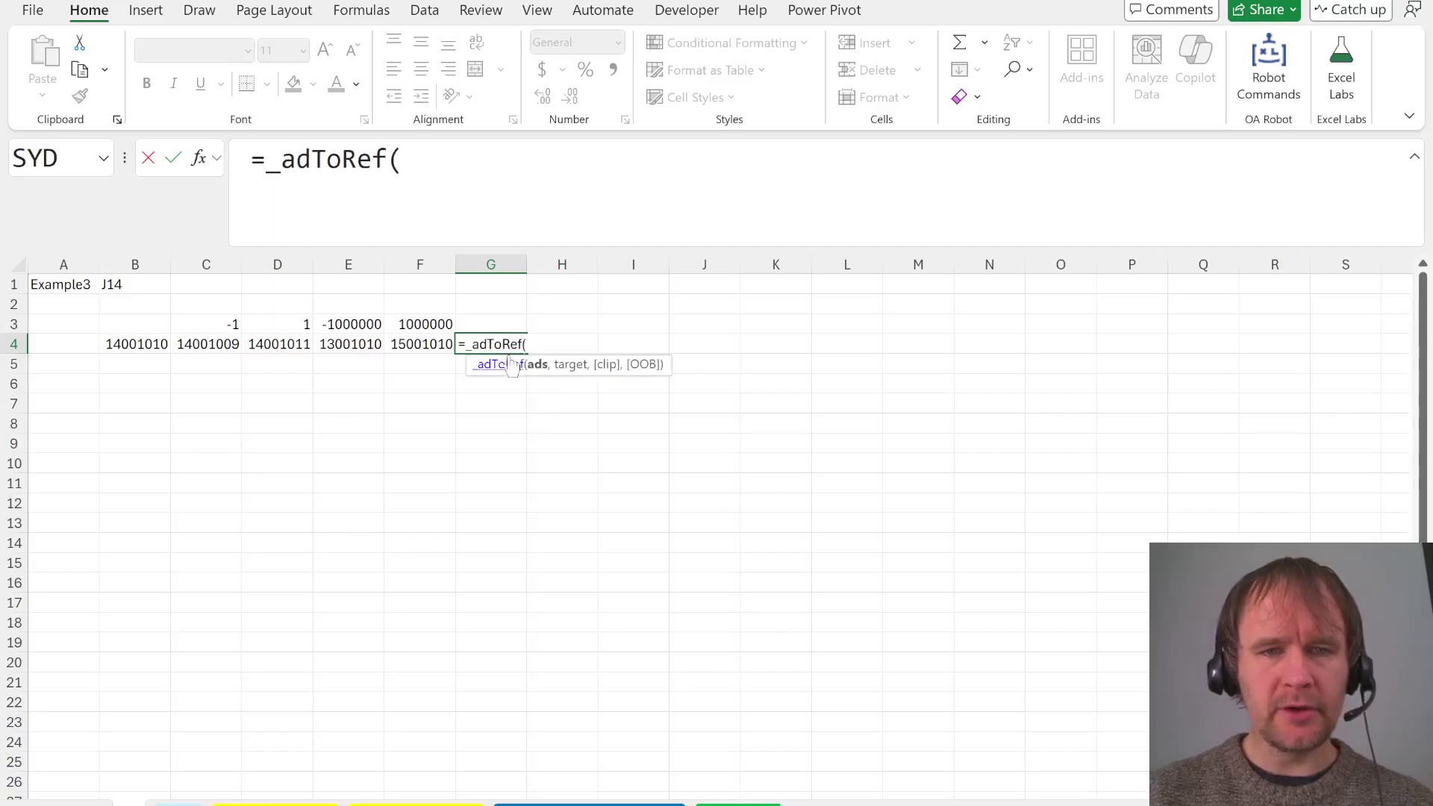
{"action": "key", "text": "Left"}
{"action": "key", "text": "shift+Left"}
{"action": "key", "text": "shift+Left"}
{"action": "key", "text": "shift+Left"}
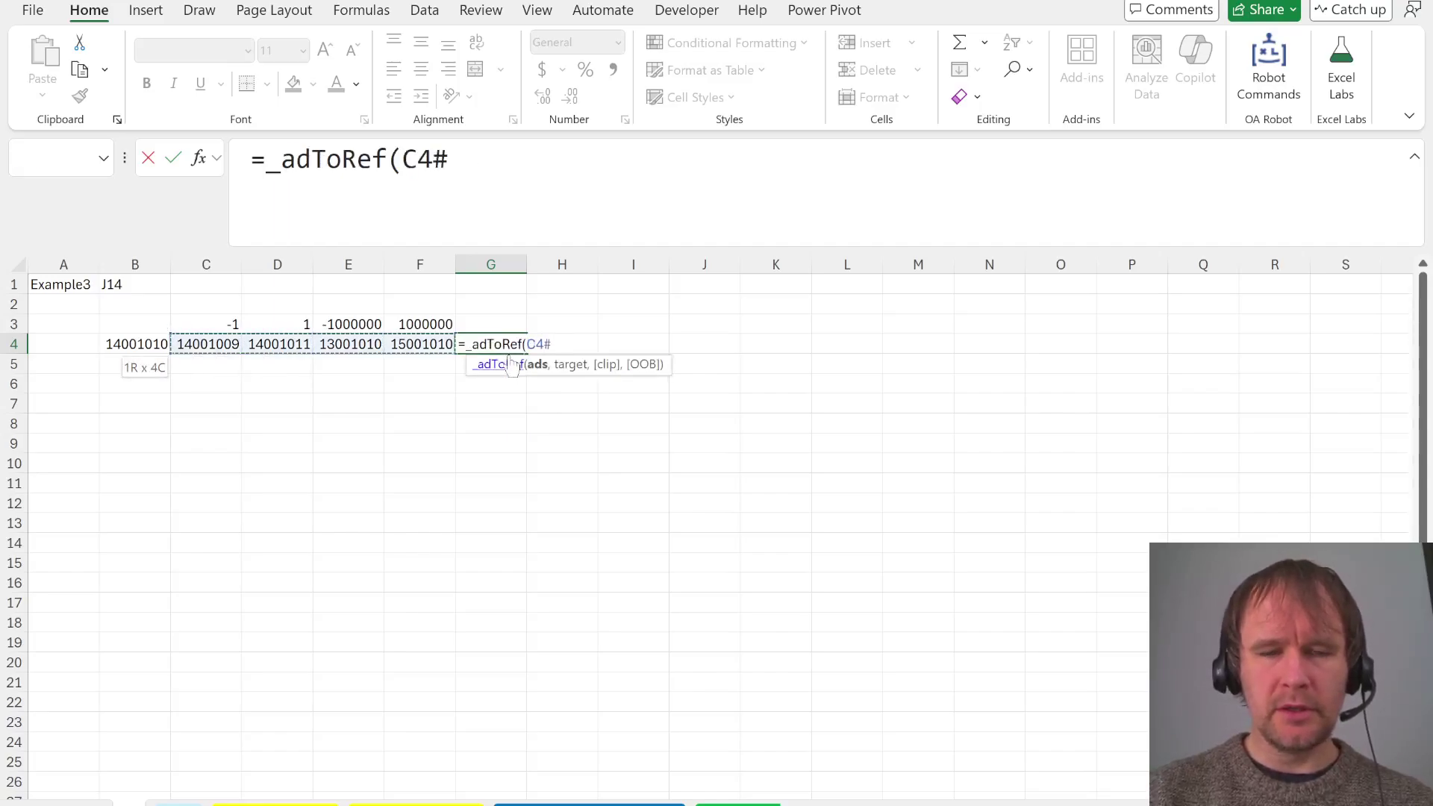
{"action": "type", "text": ",y"}
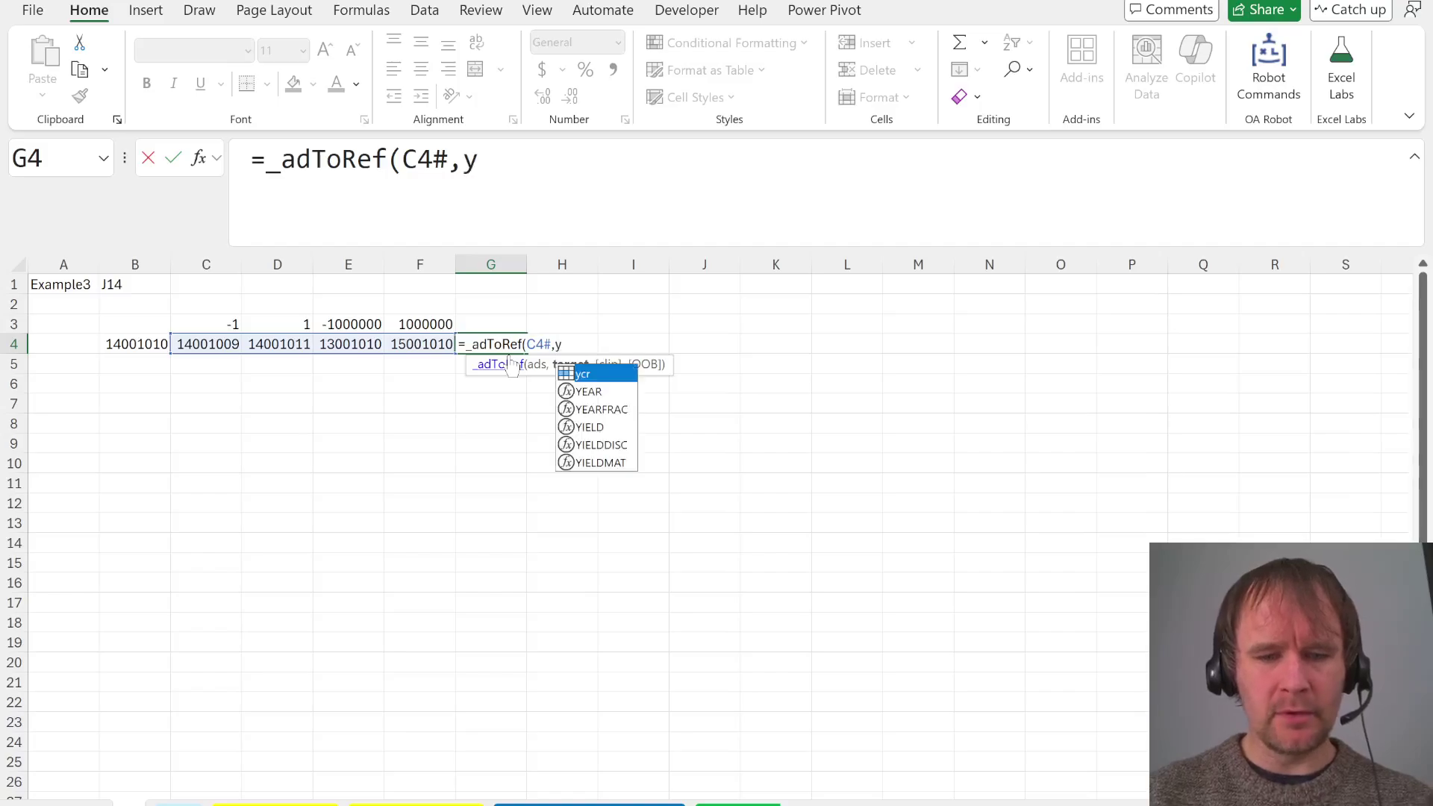
{"action": "type", "text": "cr)"}
{"action": "key", "text": "Return"}
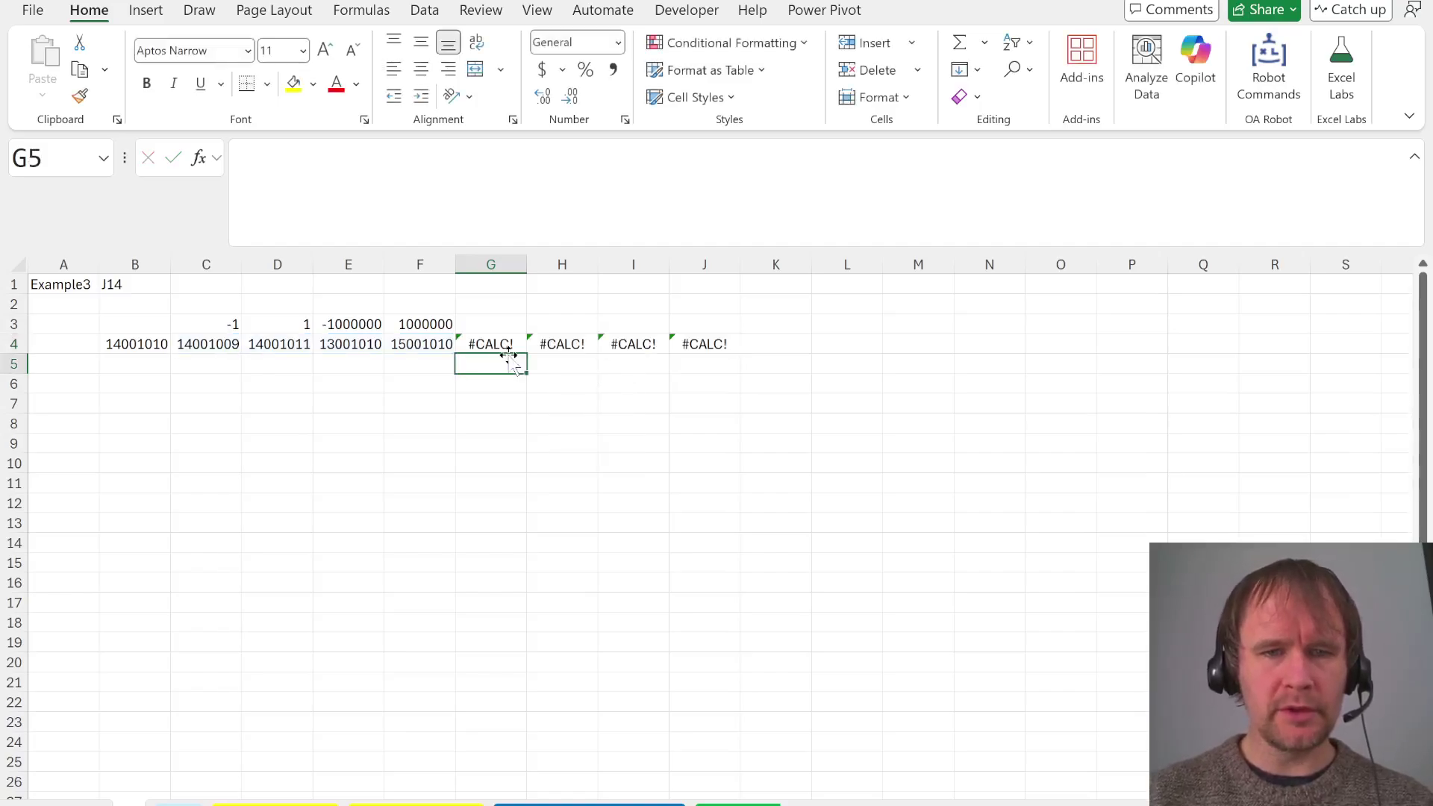
Change the function in G4 to _rcRefToRef so the formula reads =_rcRefToRef(C4#,ycr)
{"action": "left_click", "coordinate": [509, 351]}
{"action": "left_click", "coordinate": [388, 159]}
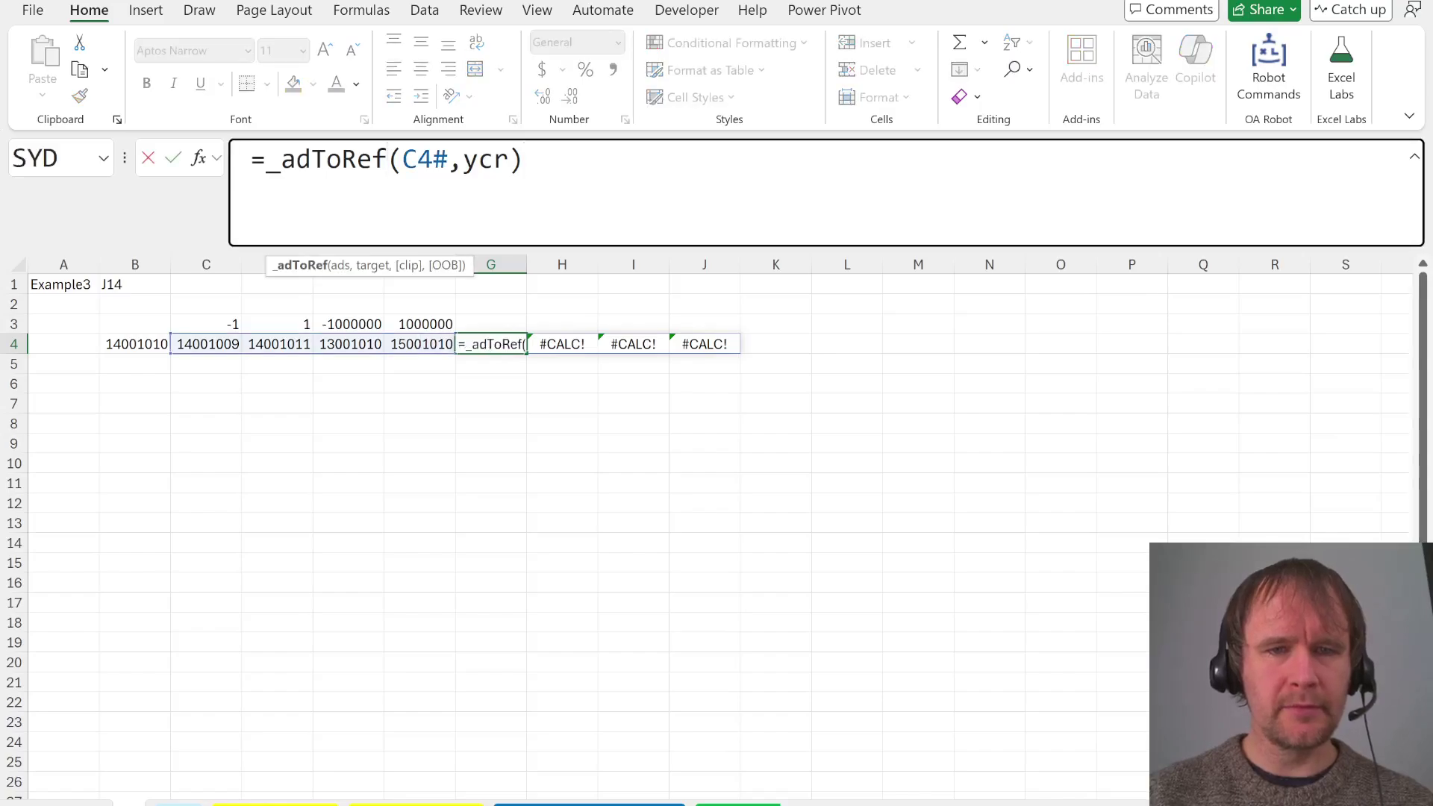
{"action": "left_click", "coordinate": [461, 159]}
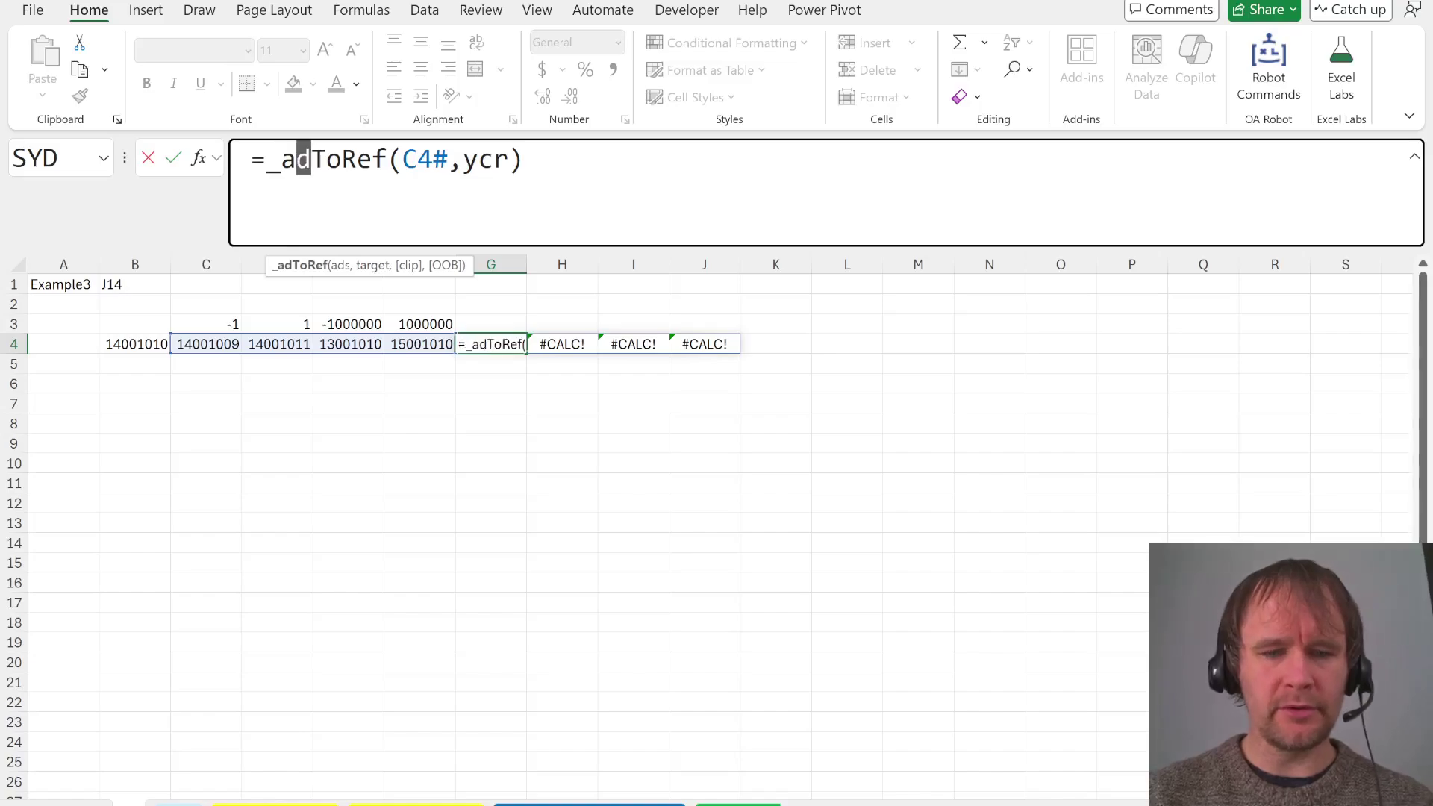
{"action": "left_click_drag", "start_coordinate": [312, 159], "coordinate": [281, 158]}
{"action": "type", "text": "rcref"}
{"action": "key", "text": "Return"}
{"action": "key", "text": "Up"}
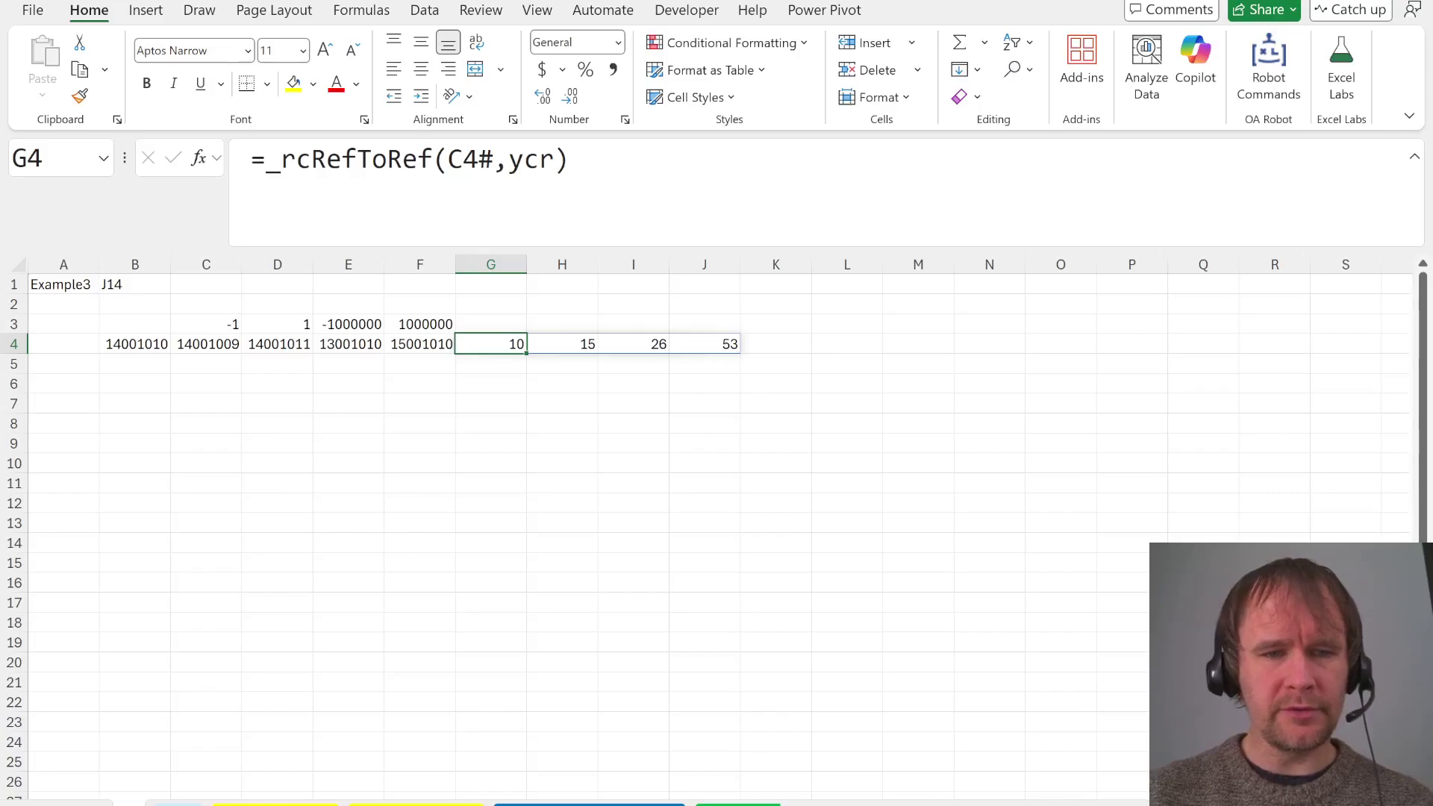
Check the values around J14 on the yellow map sheet against the neighbour lookups and return to the model sheet
{"action": "key", "text": "ctrl+Page_Down"}
{"action": "left_click", "coordinate": [58, 158]}
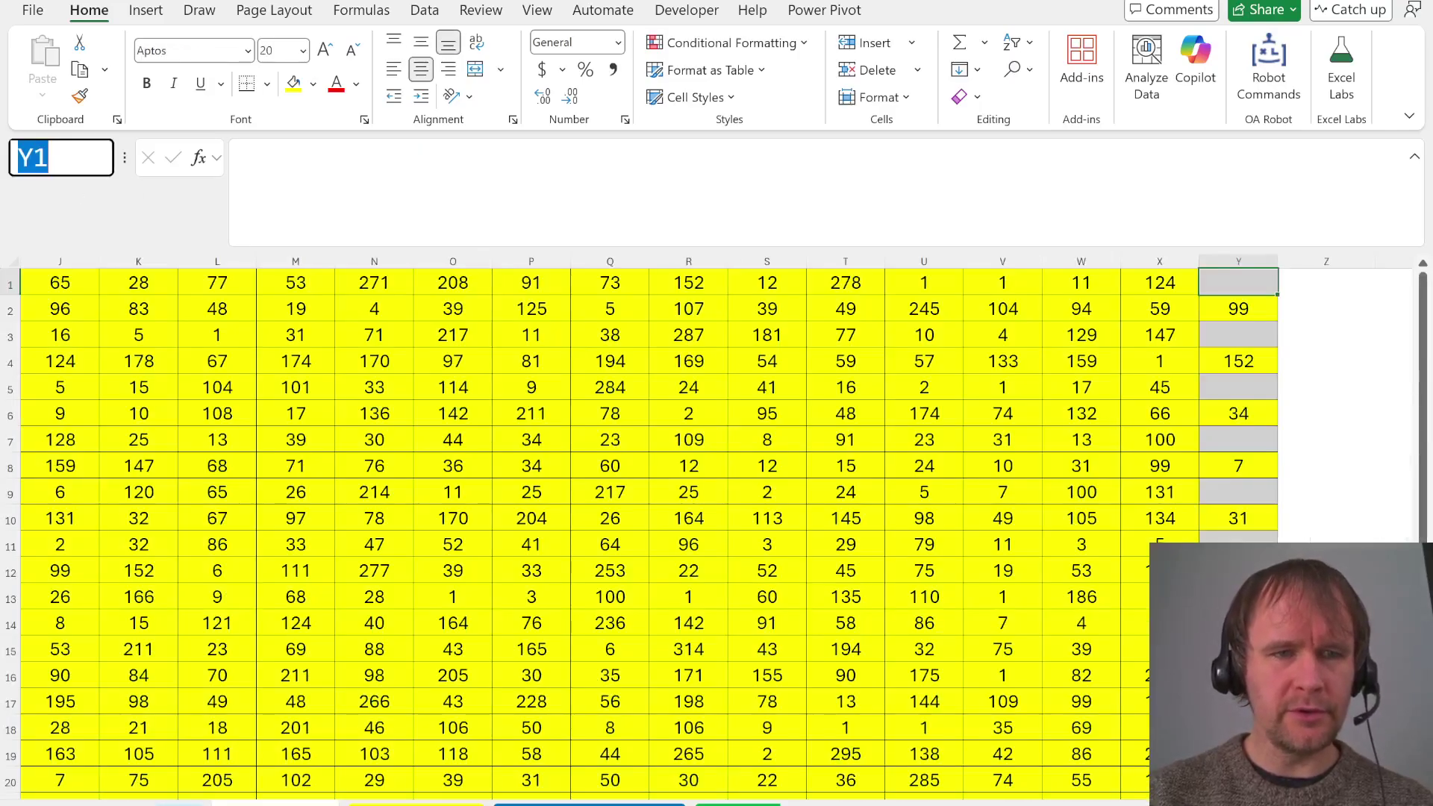
{"action": "type", "text": "j14"}
{"action": "key", "text": "Return"}
{"action": "key", "text": "Left"}
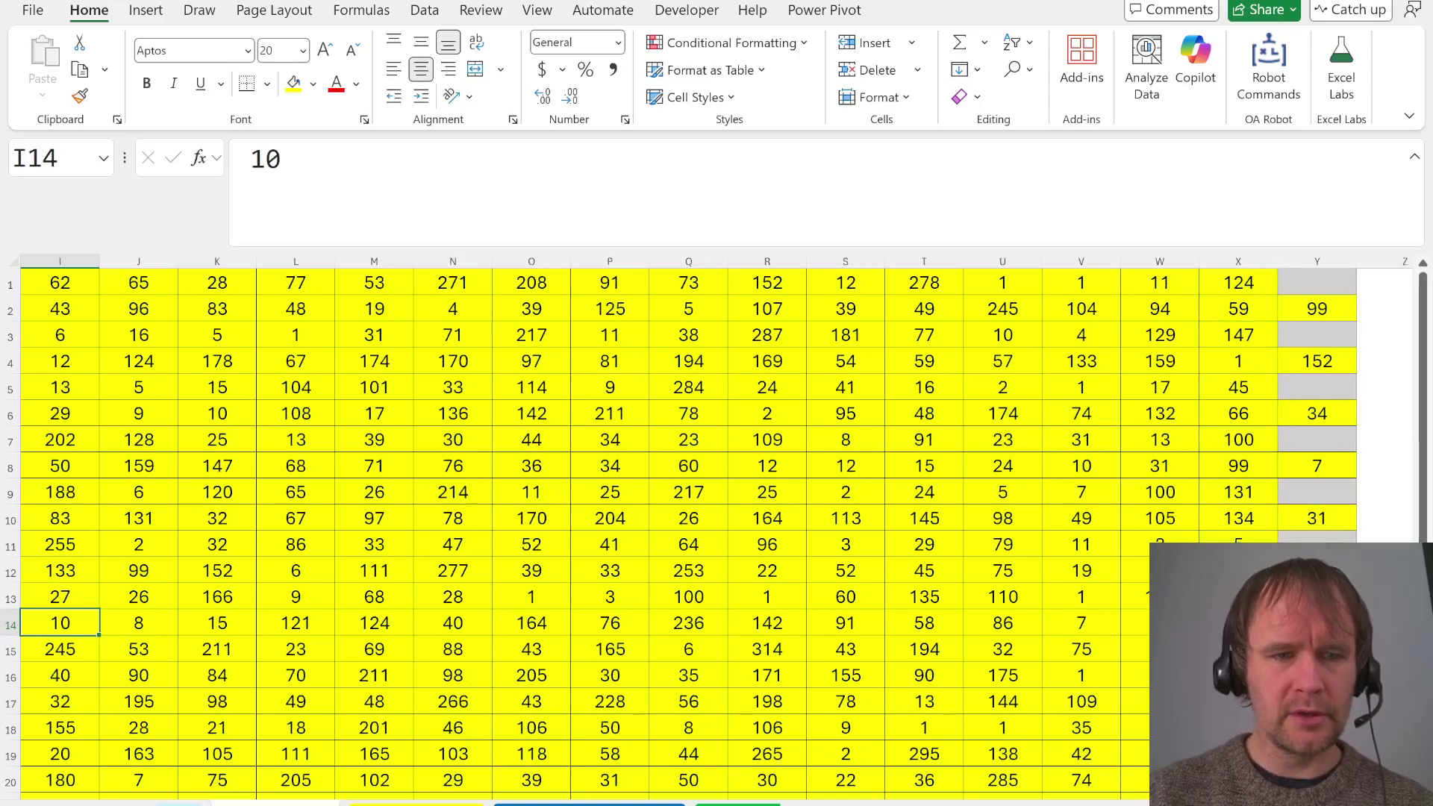
{"action": "key", "text": "Right"}
{"action": "key", "text": "ctrl+Page_Up"}
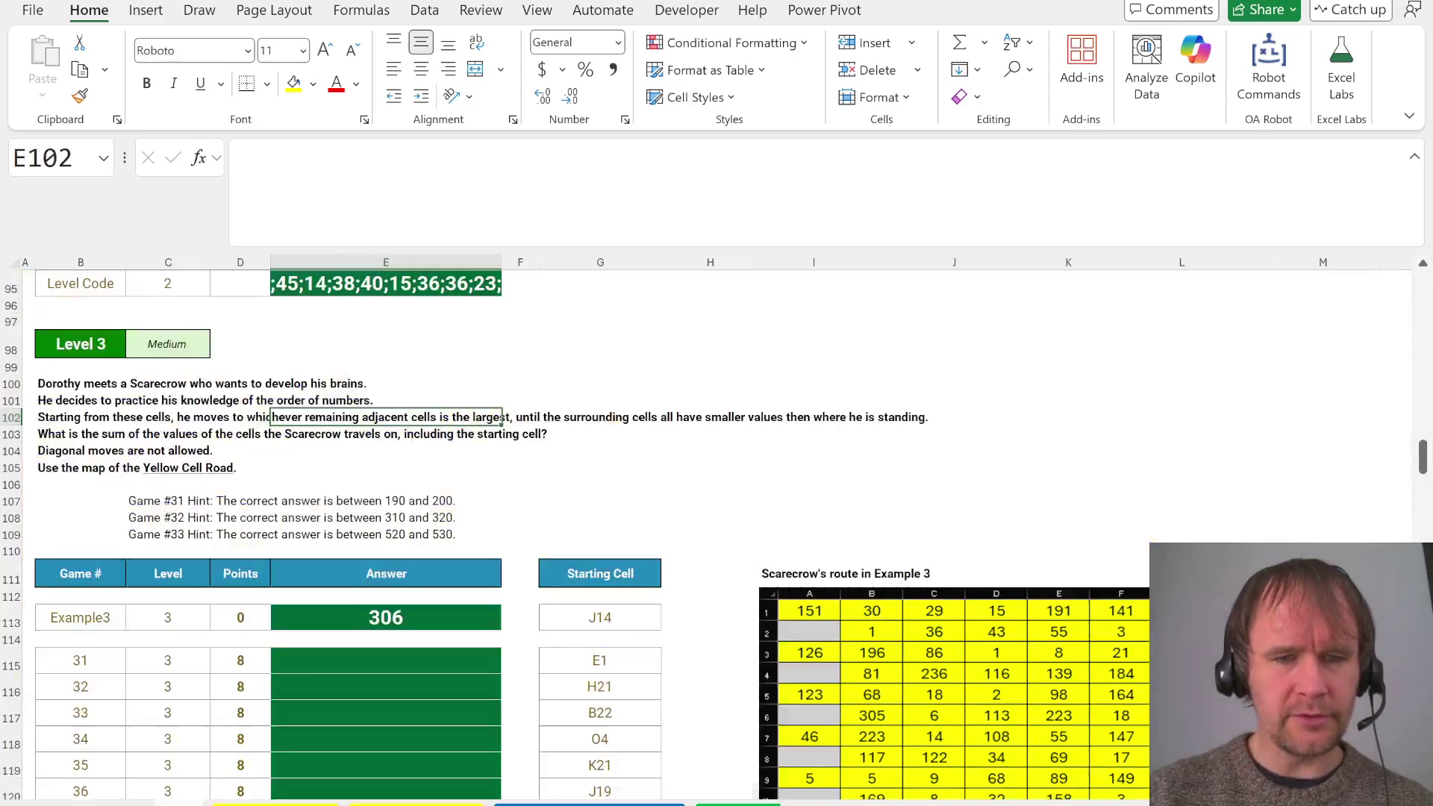
{"action": "key", "text": "ctrl+Page_Up"}
{"action": "key", "text": "Left"}
{"action": "key", "text": "Left"}
{"action": "key", "text": "Left"}
{"action": "key", "text": "Left"}
{"action": "key", "text": "Left"}
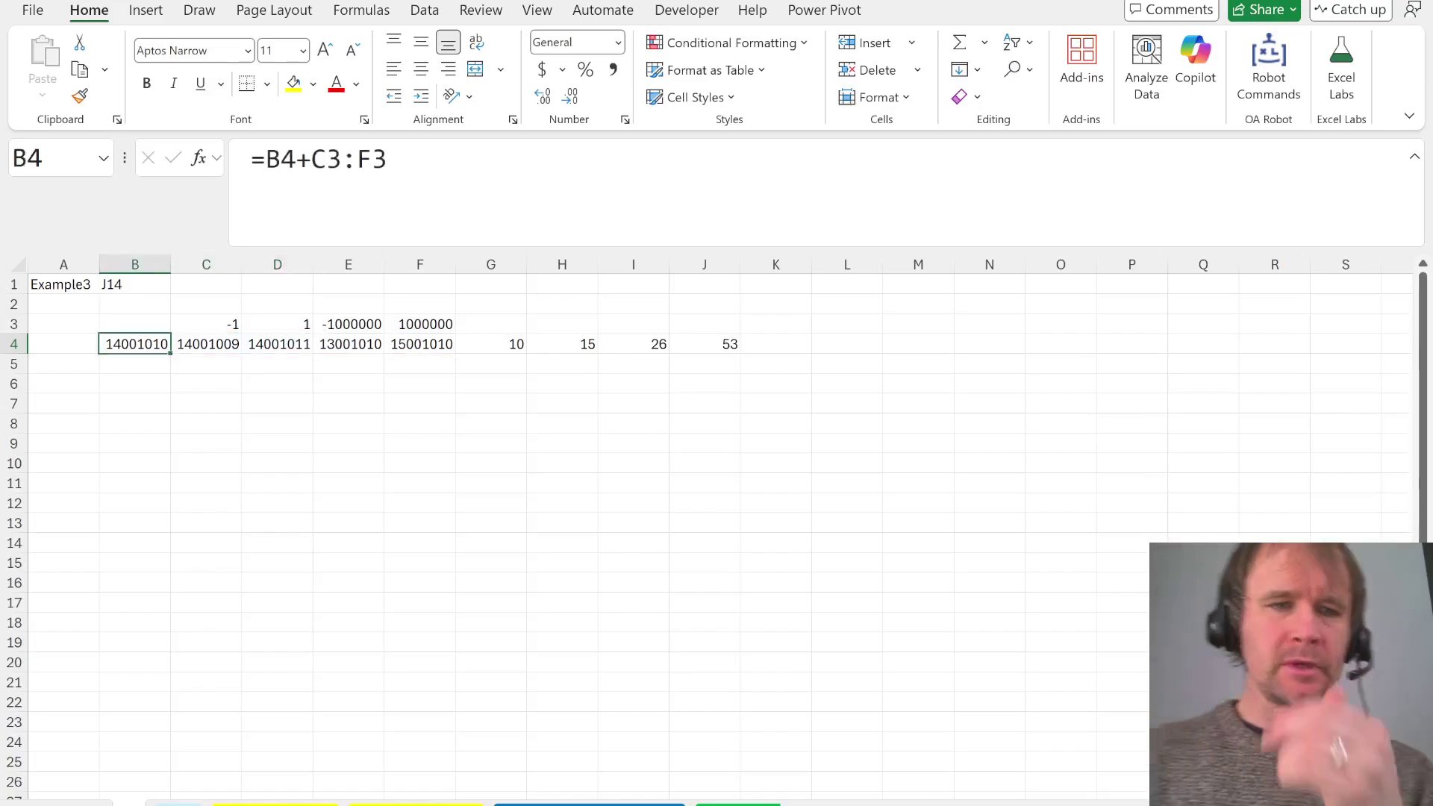
{"action": "key", "text": "Down"}
{"action": "type", "text": "=xl"}
{"action": "key", "text": "Escape"}
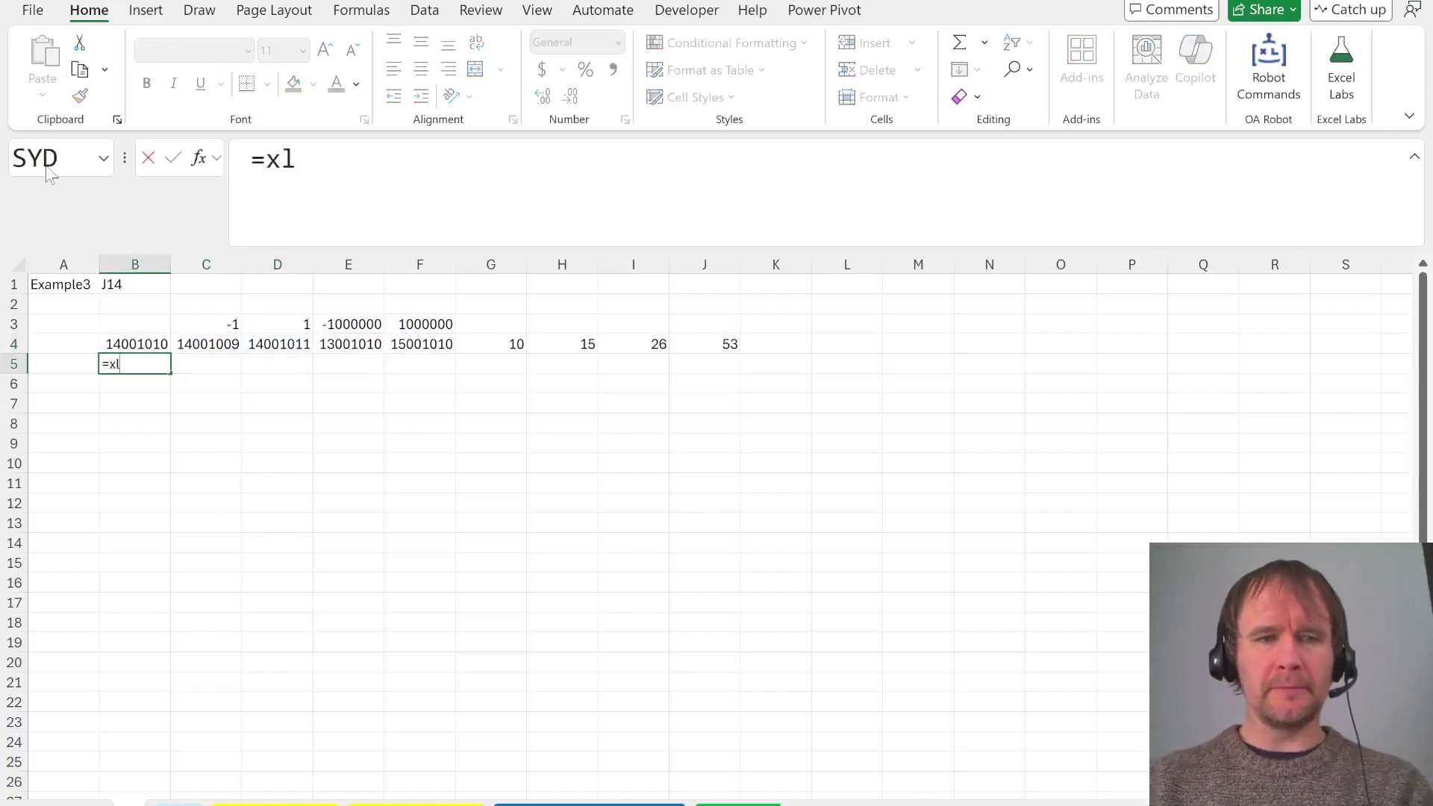
{"action": "key", "text": "Escape"}
Review the start reference, neighbour references and neighbour value formulas across row 4
{"action": "key", "text": "Up"}
{"action": "key", "text": "Right"}
{"action": "key", "text": "Right"}
{"action": "key", "text": "Right"}
{"action": "key", "text": "Right"}
{"action": "key", "text": "Right"}
{"action": "key", "text": "Right"}
{"action": "key", "text": "Right"}
{"action": "key", "text": "Right"}
{"action": "key", "text": "Right"}
{"action": "key", "text": "ctrl+Left"}
{"action": "key", "text": "ctrl+Left"}
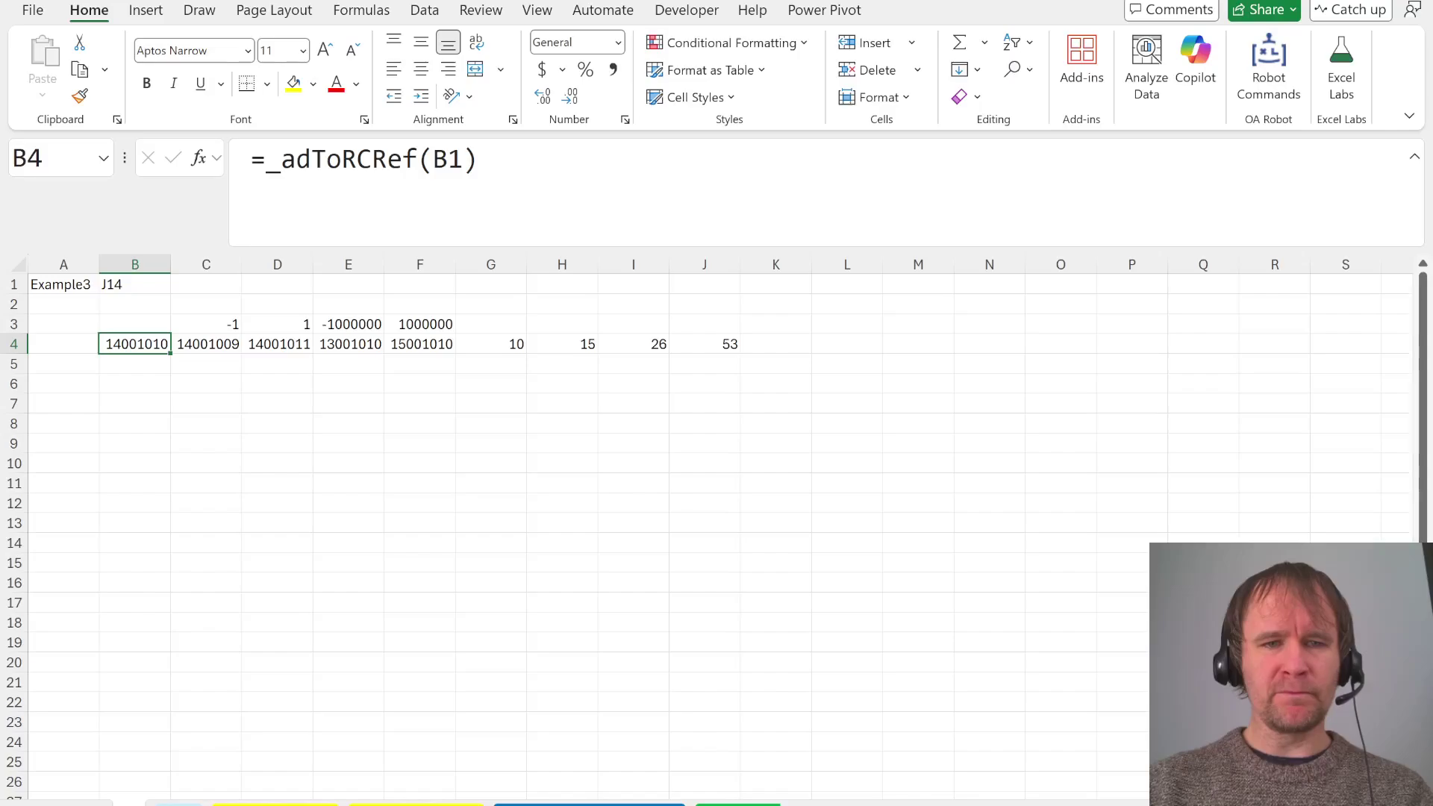
{"action": "key", "text": "Right"}
{"action": "key", "text": "Up"}
{"action": "key", "text": "Left"}
{"action": "key", "text": "Down"}
{"action": "key", "text": "Right"}
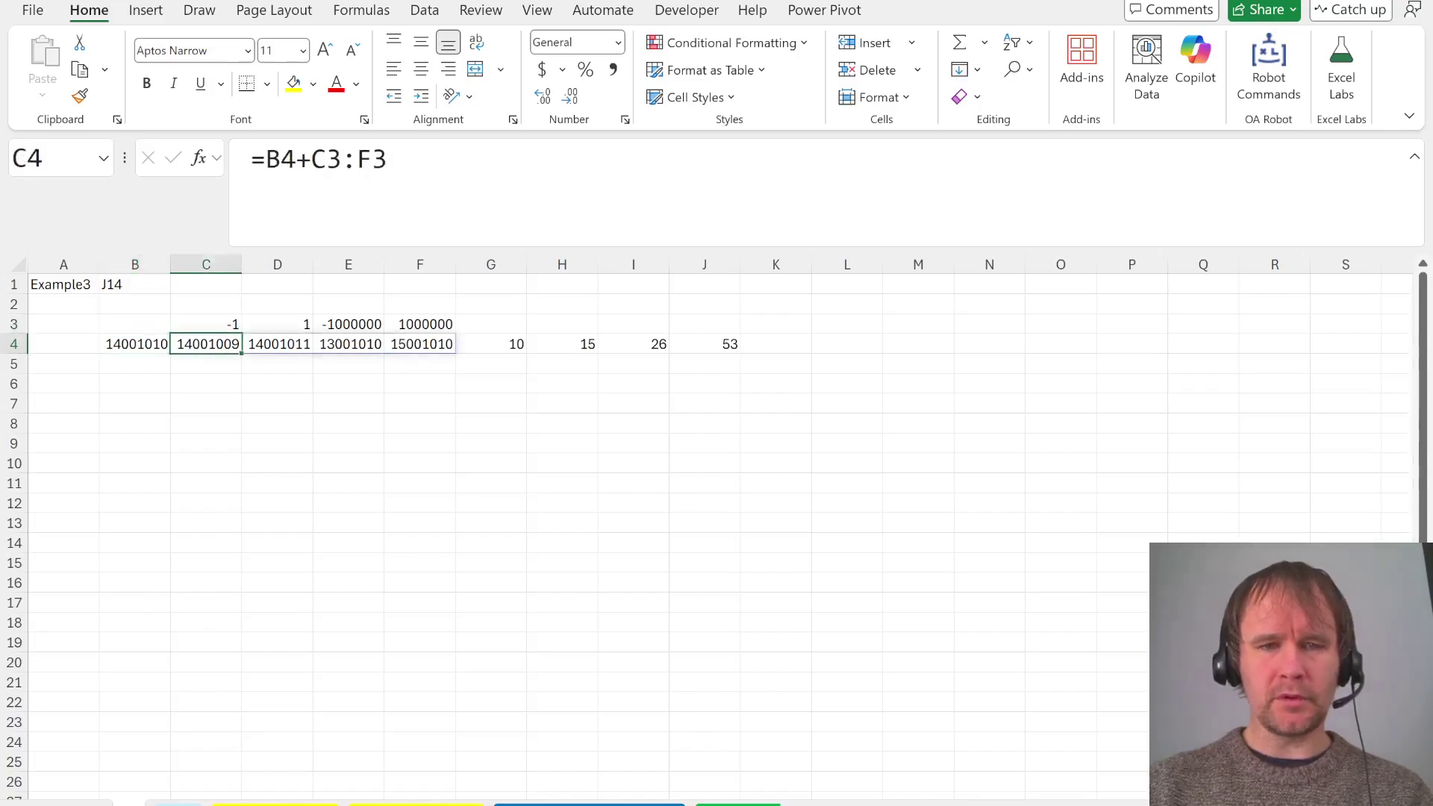
{"action": "key", "text": "Right"}
{"action": "key", "text": "Right"}
{"action": "key", "text": "Right"}
{"action": "key", "text": "Right"}
{"action": "key", "text": "ctrl+shift+Right"}
{"action": "key", "text": "ctrl+Right"}
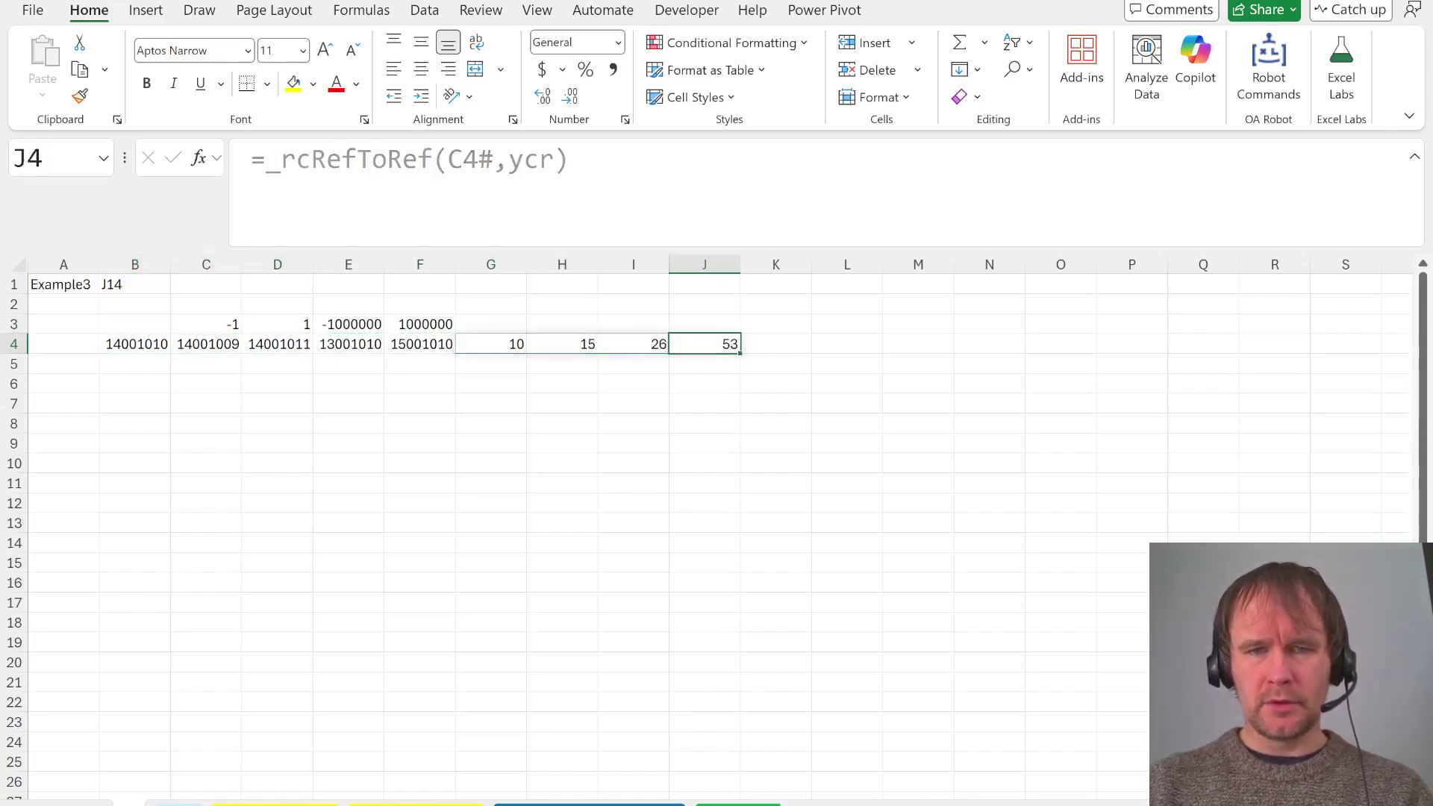
Label K3 "Start" and enter =_rcRefToRef(B4) in K4 for the starting cell's value
{"action": "key", "text": "Up"}
{"action": "key", "text": "Right"}
{"action": "type", "text": "Start"}
{"action": "key", "text": "Return"}
{"action": "type", "text": "="}
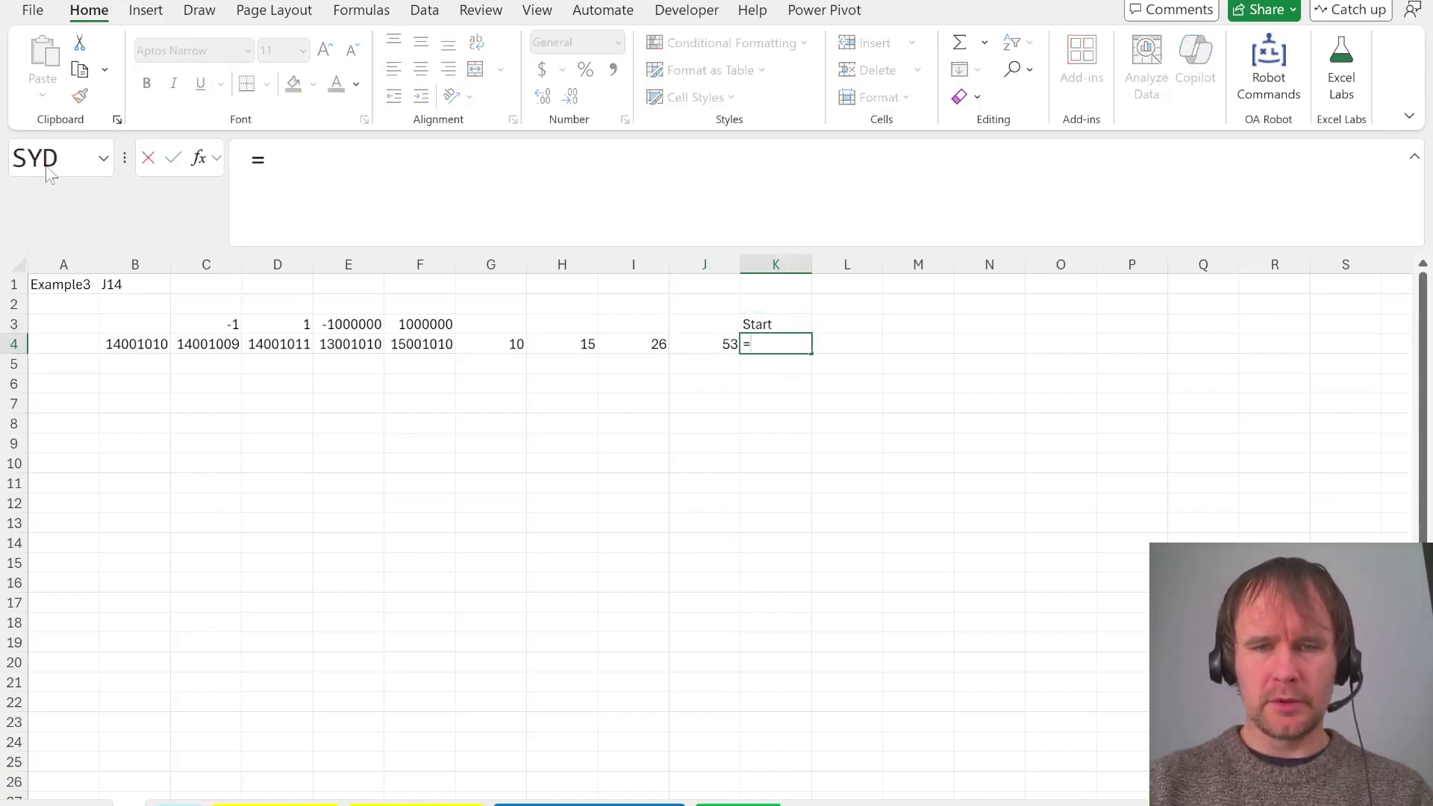
{"action": "type", "text": "rcreft"}
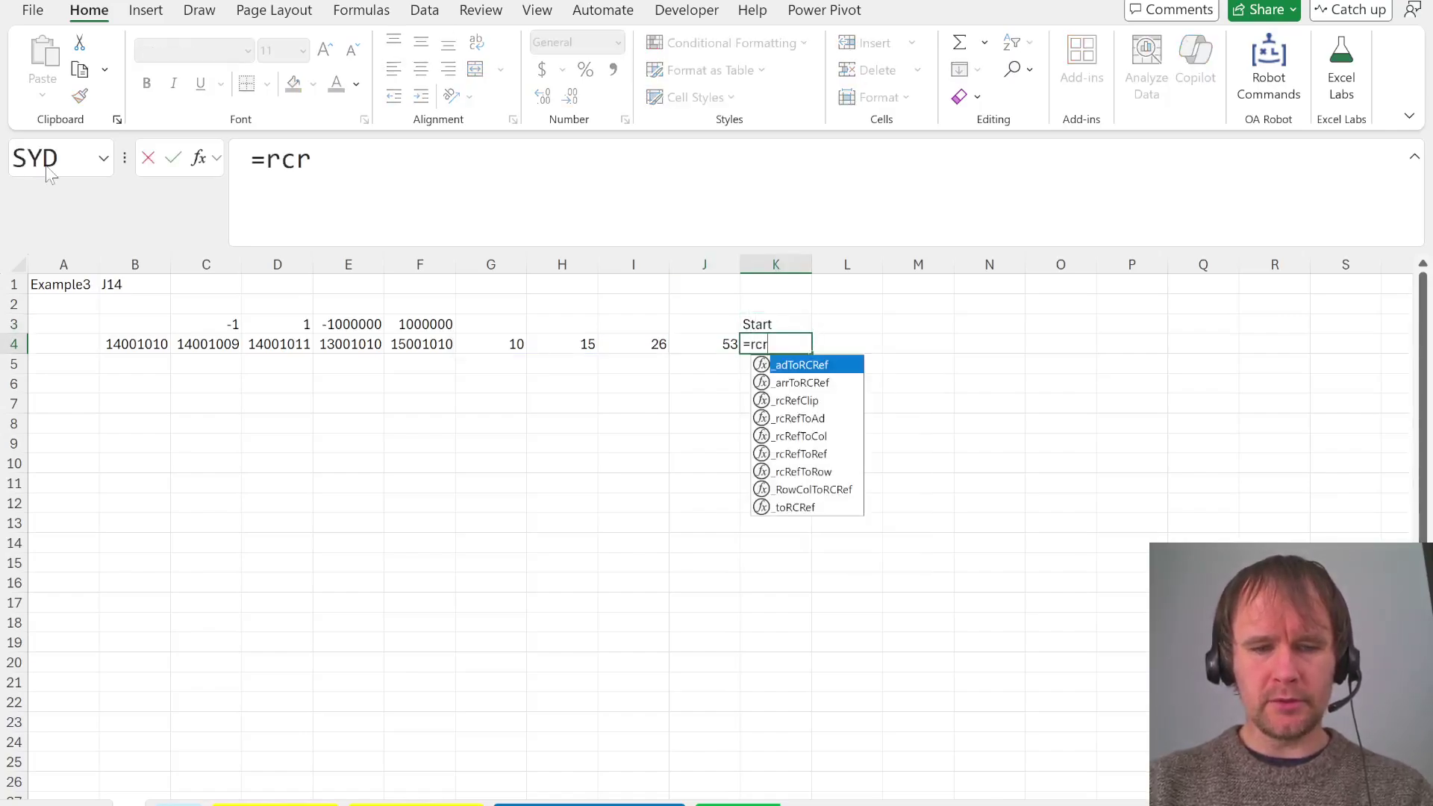
{"action": "key", "text": "Down"}
{"action": "key", "text": "Down"}
{"action": "key", "text": "Tab"}
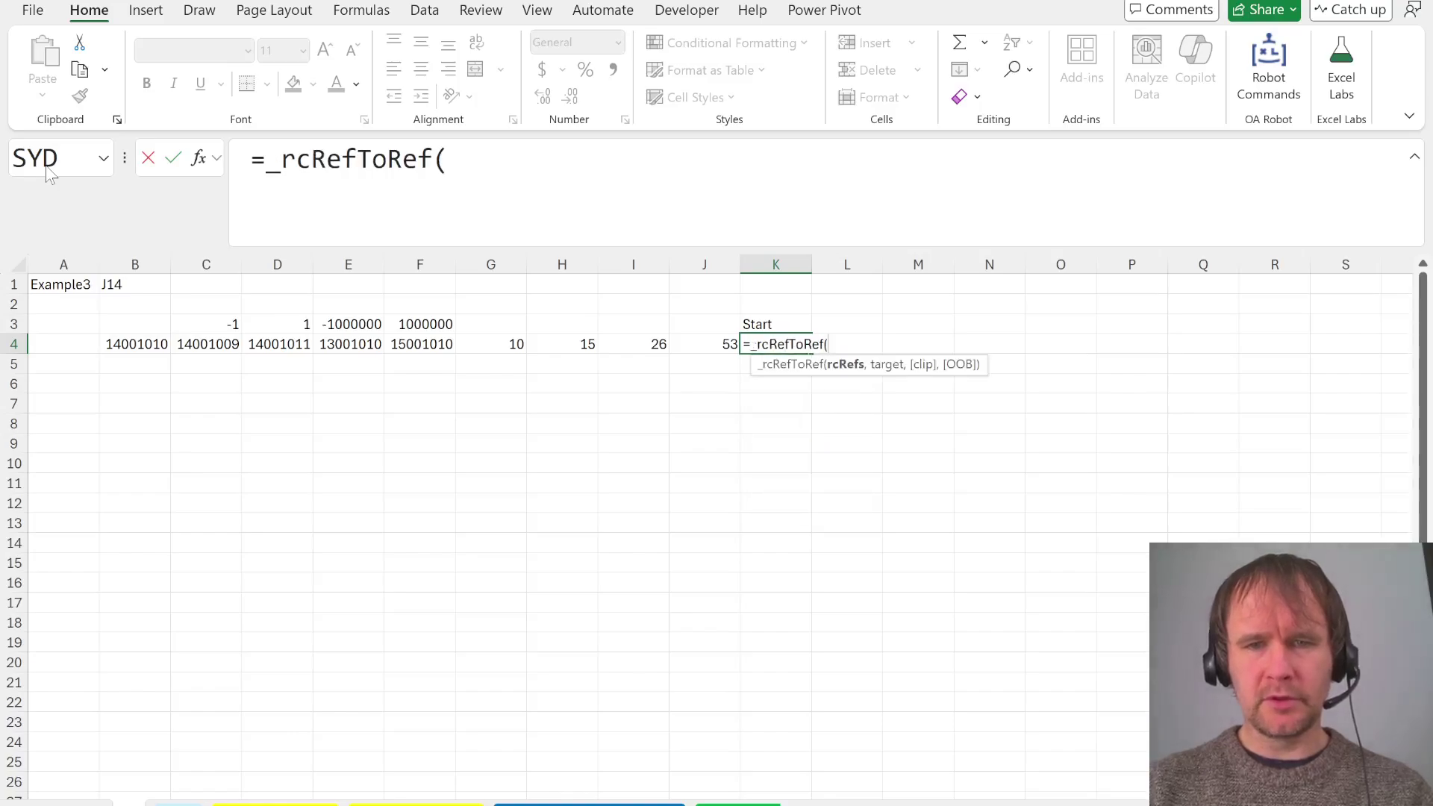
{"action": "key", "text": "Left"}
{"action": "key", "text": "ctrl+Left"}
{"action": "key", "text": "Return"}
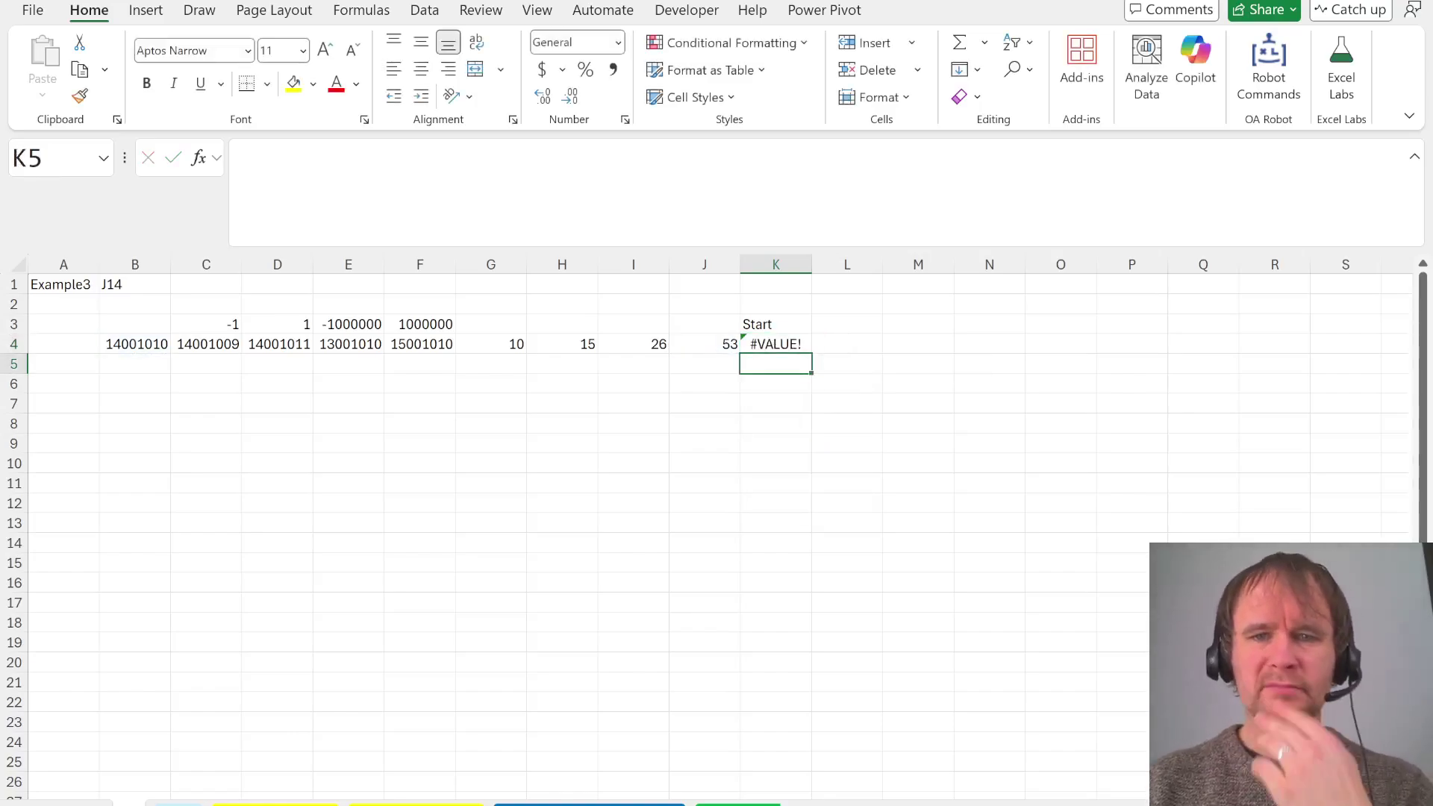
Add ycr as the target argument in K4 so the formula reads =_rcRefToRef(B4,ycr)
{"action": "key", "text": "Up"}
{"action": "key", "text": "F2"}
{"action": "key", "text": "Left"}
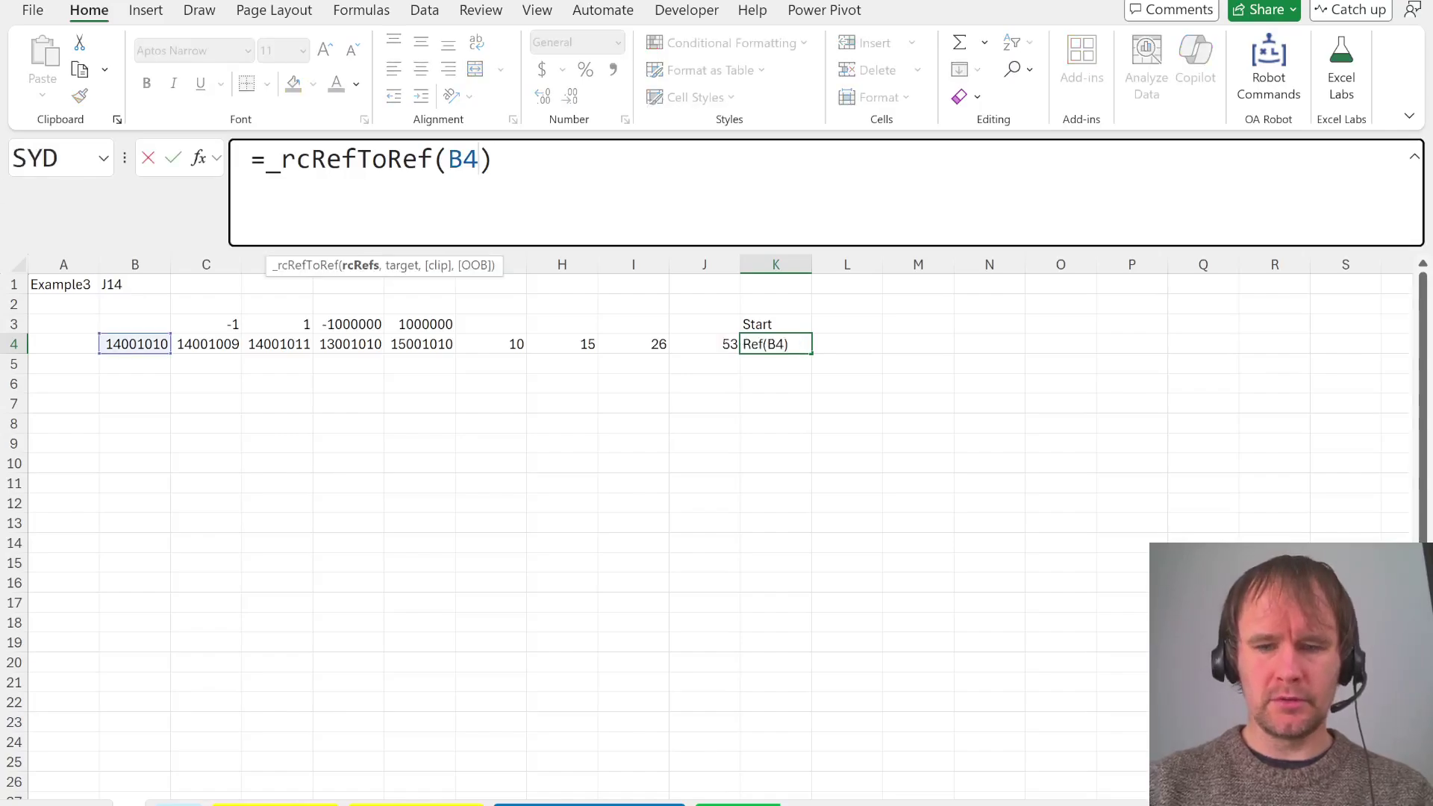
{"action": "type", "text": ",y"}
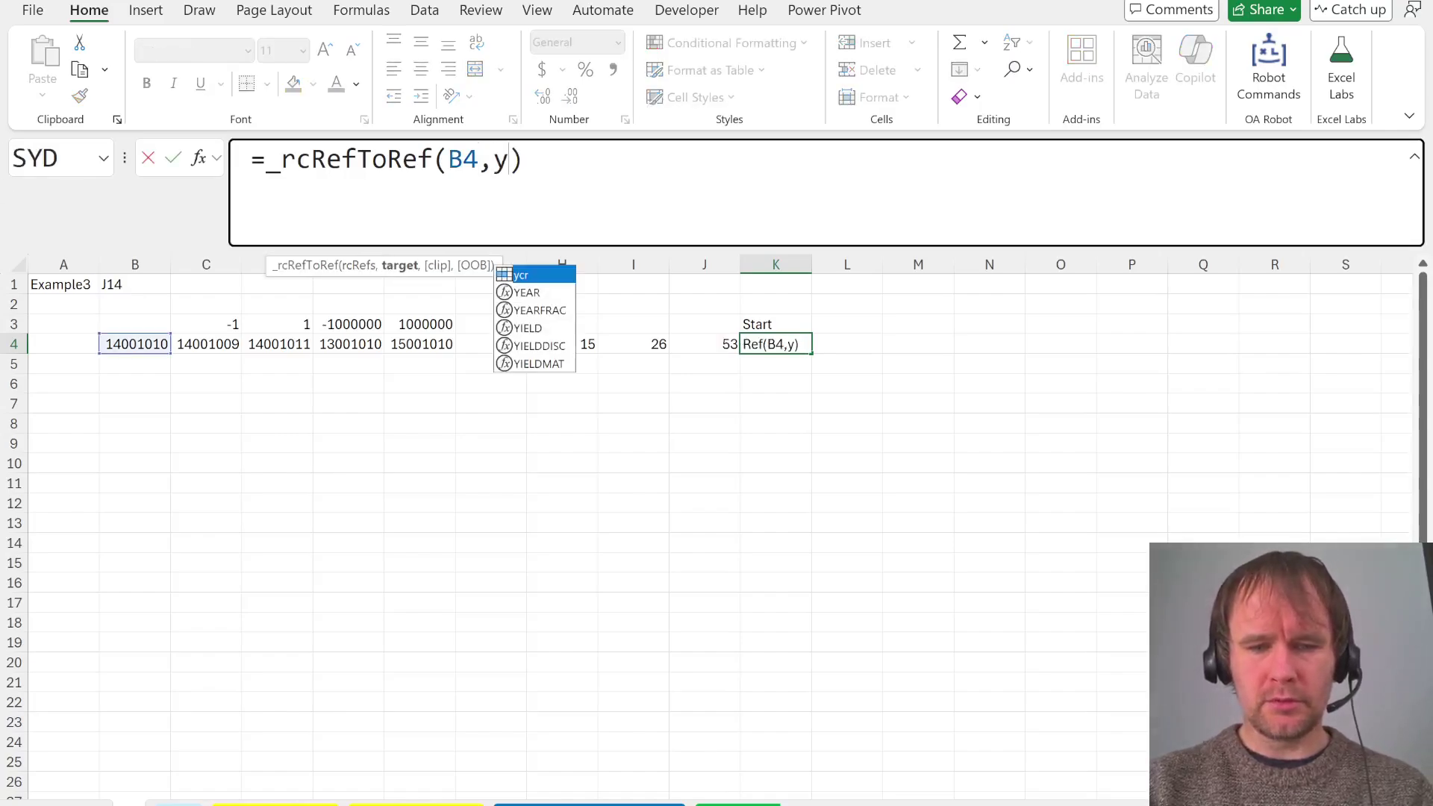
{"action": "type", "text": "cr"}
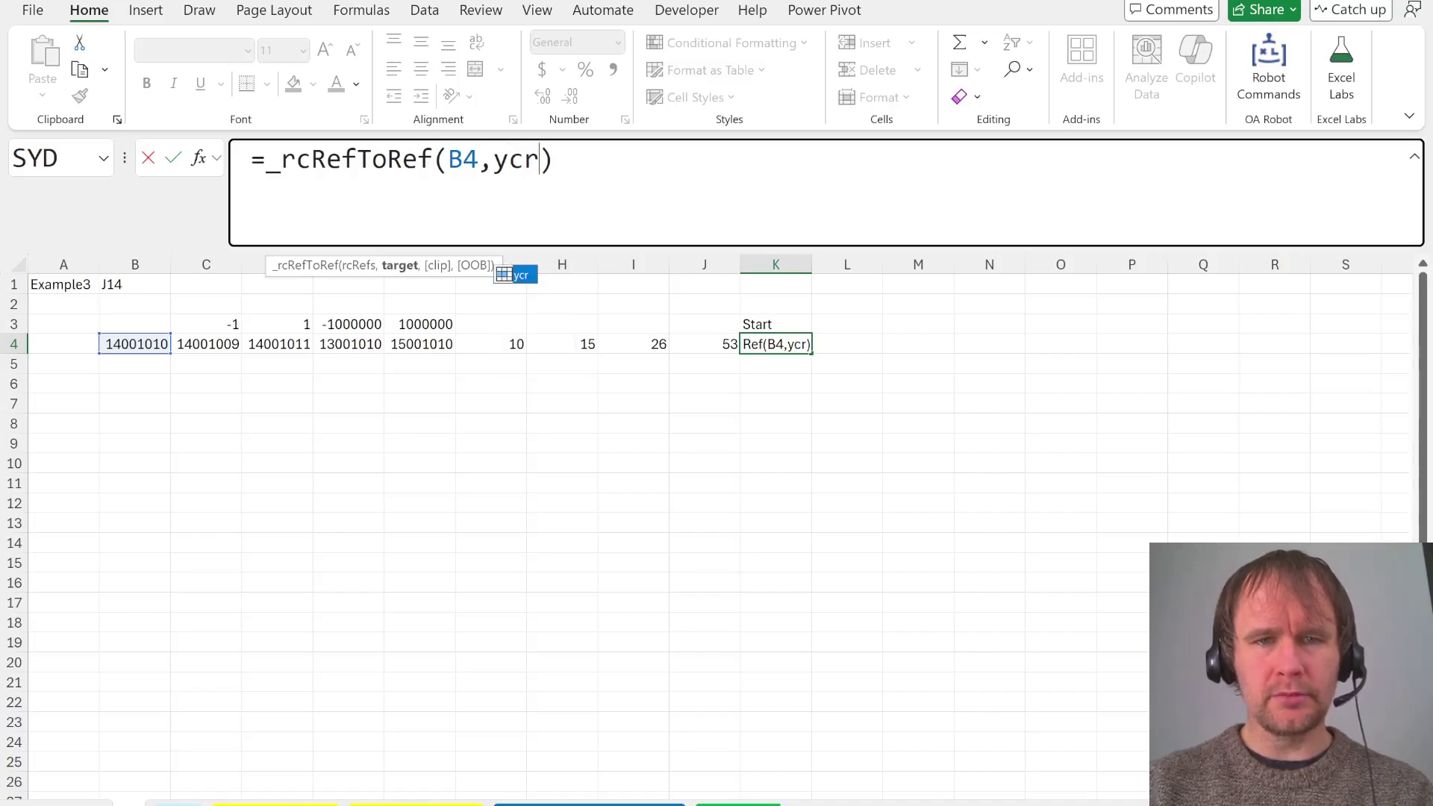
{"action": "key", "text": "Return"}
{"action": "key", "text": "Up"}
Label L3 "Move?" and enter =K4<MAX(G4#) in L4 to test whether a larger neighbour exists
{"action": "key", "text": "Right"}
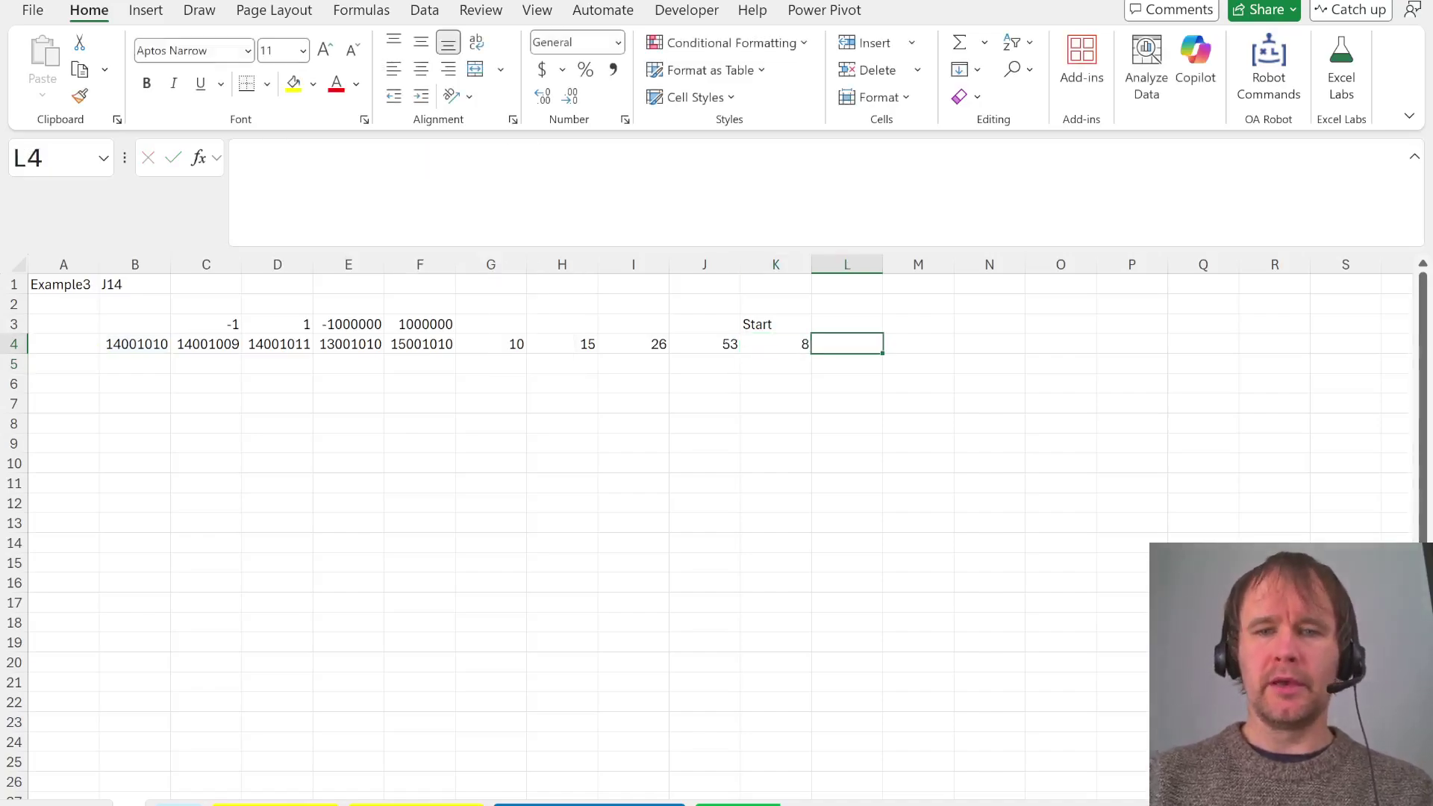
{"action": "key", "text": "Up"}
{"action": "type", "text": "Move?"}
{"action": "key", "text": "Return"}
{"action": "type", "text": "="}
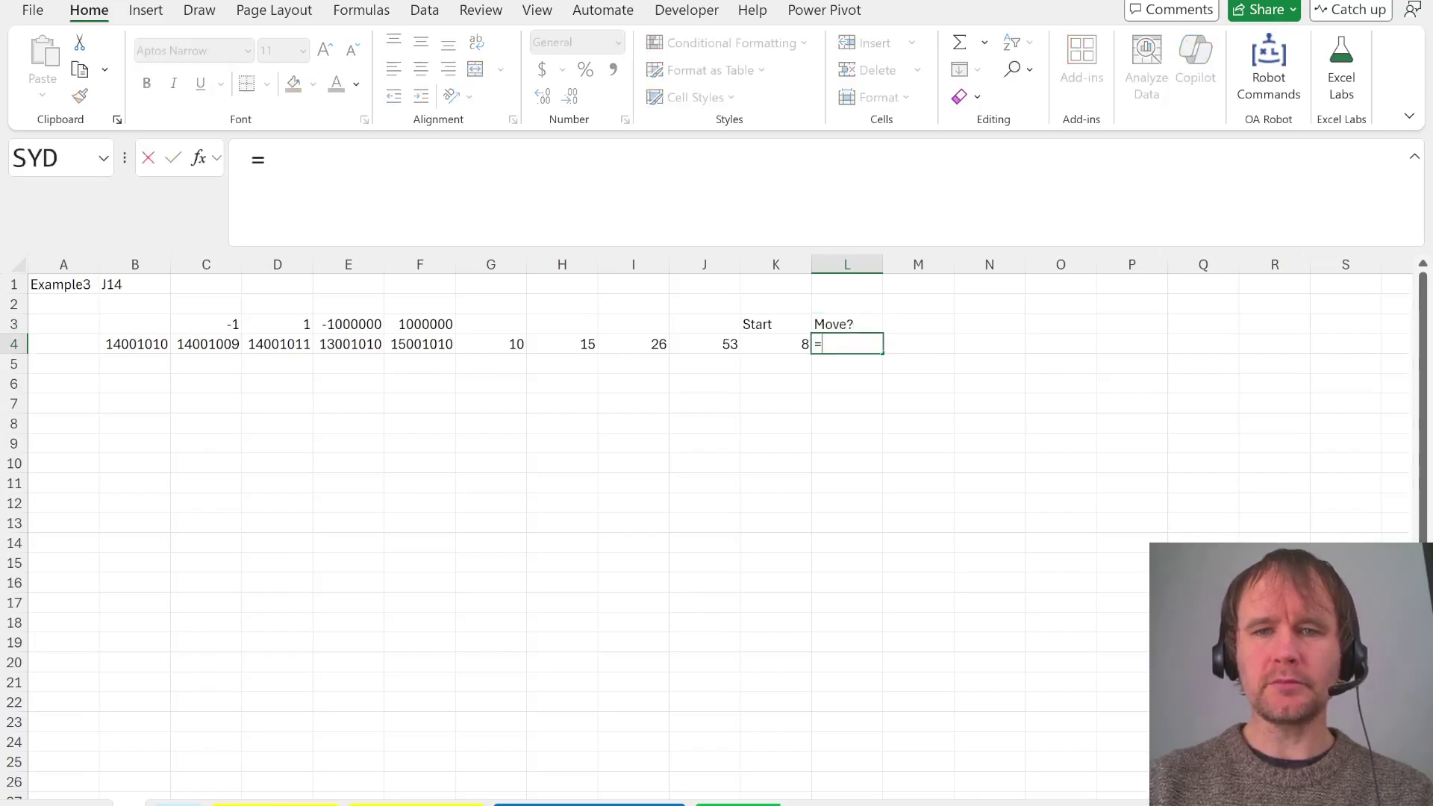
{"action": "key", "text": "Left"}
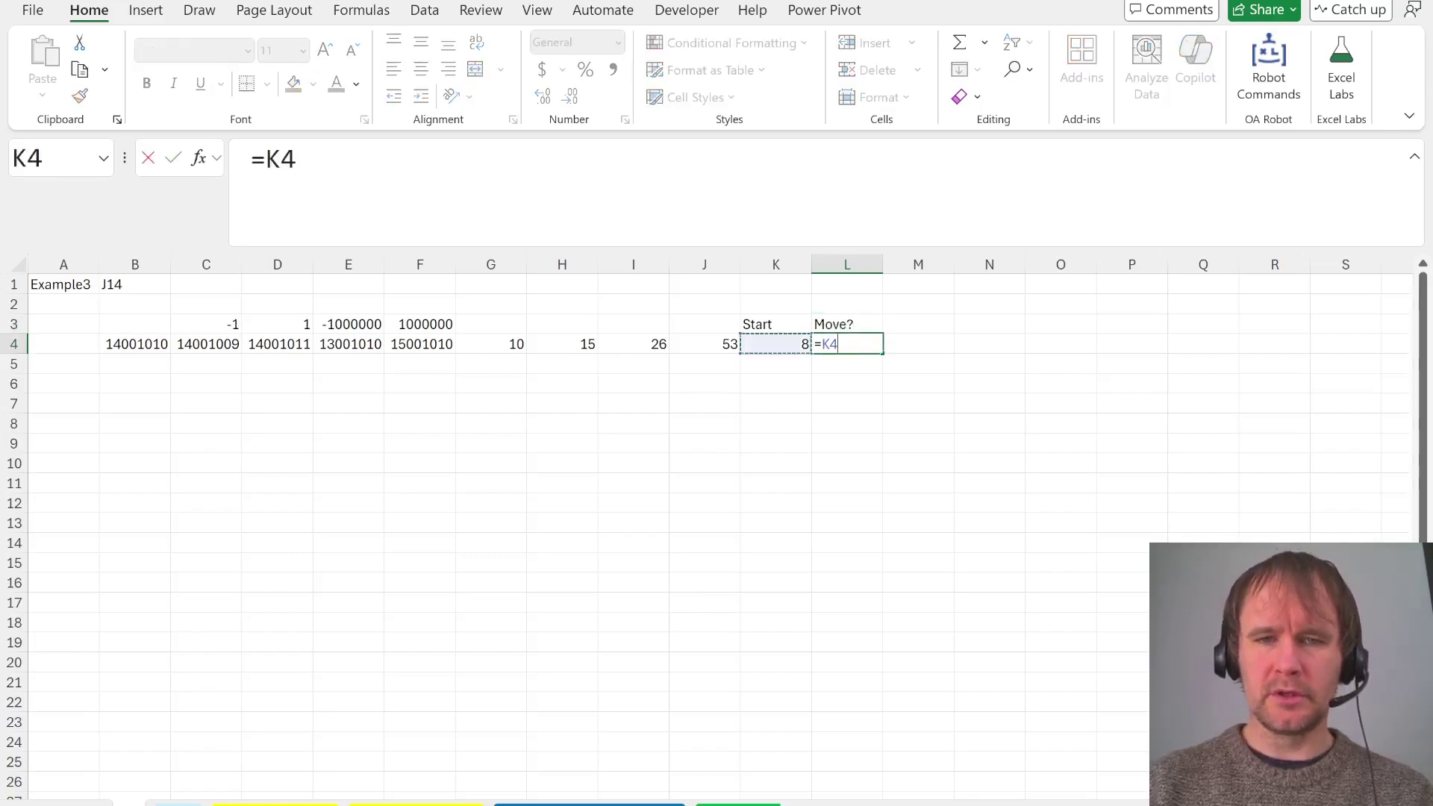
{"action": "type", "text": "<max"}
{"action": "key", "text": "Tab"}
{"action": "key", "text": "Left"}
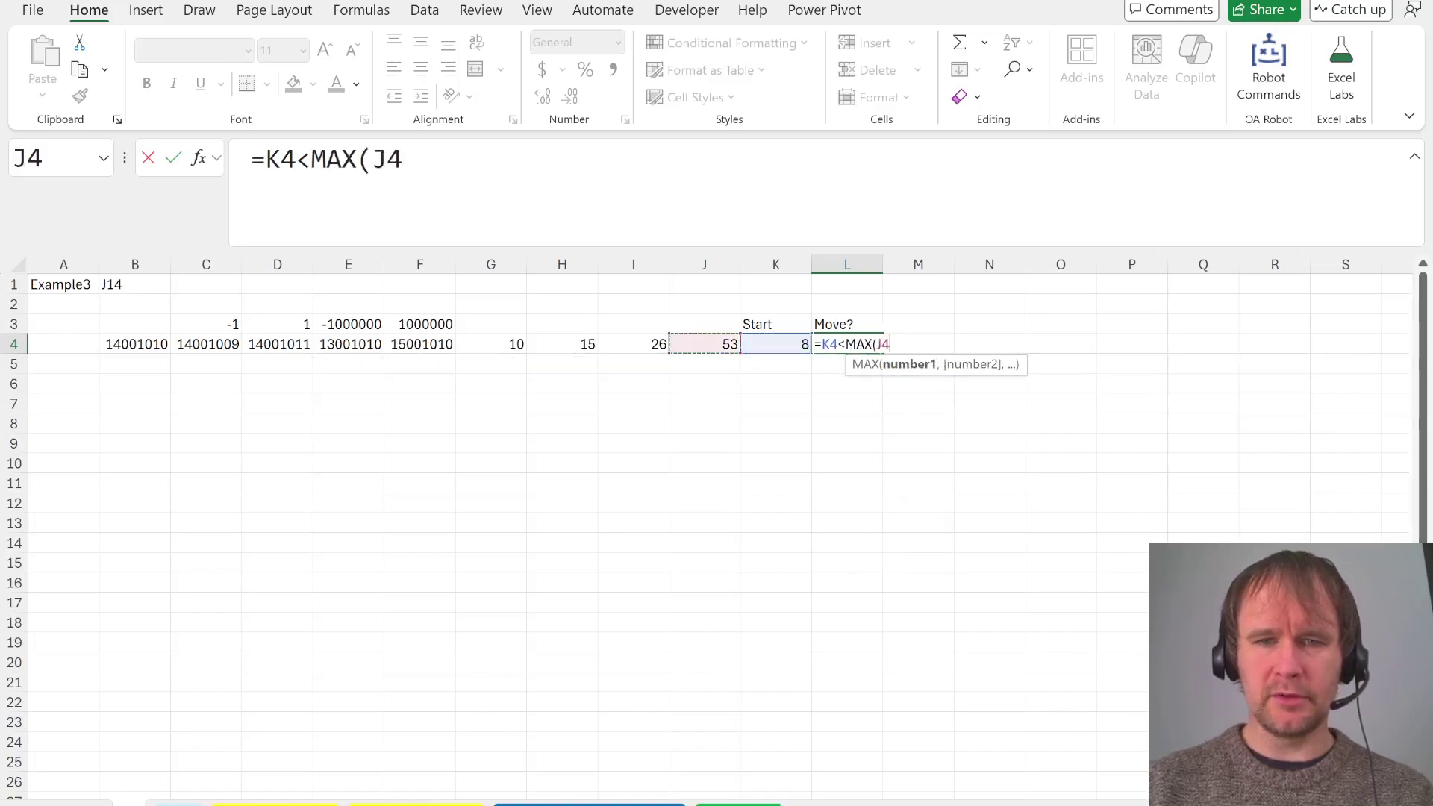
{"action": "key", "text": "shift+Left"}
{"action": "key", "text": "shift+Left"}
{"action": "key", "text": "shift+Left"}
{"action": "key", "text": "Return"}
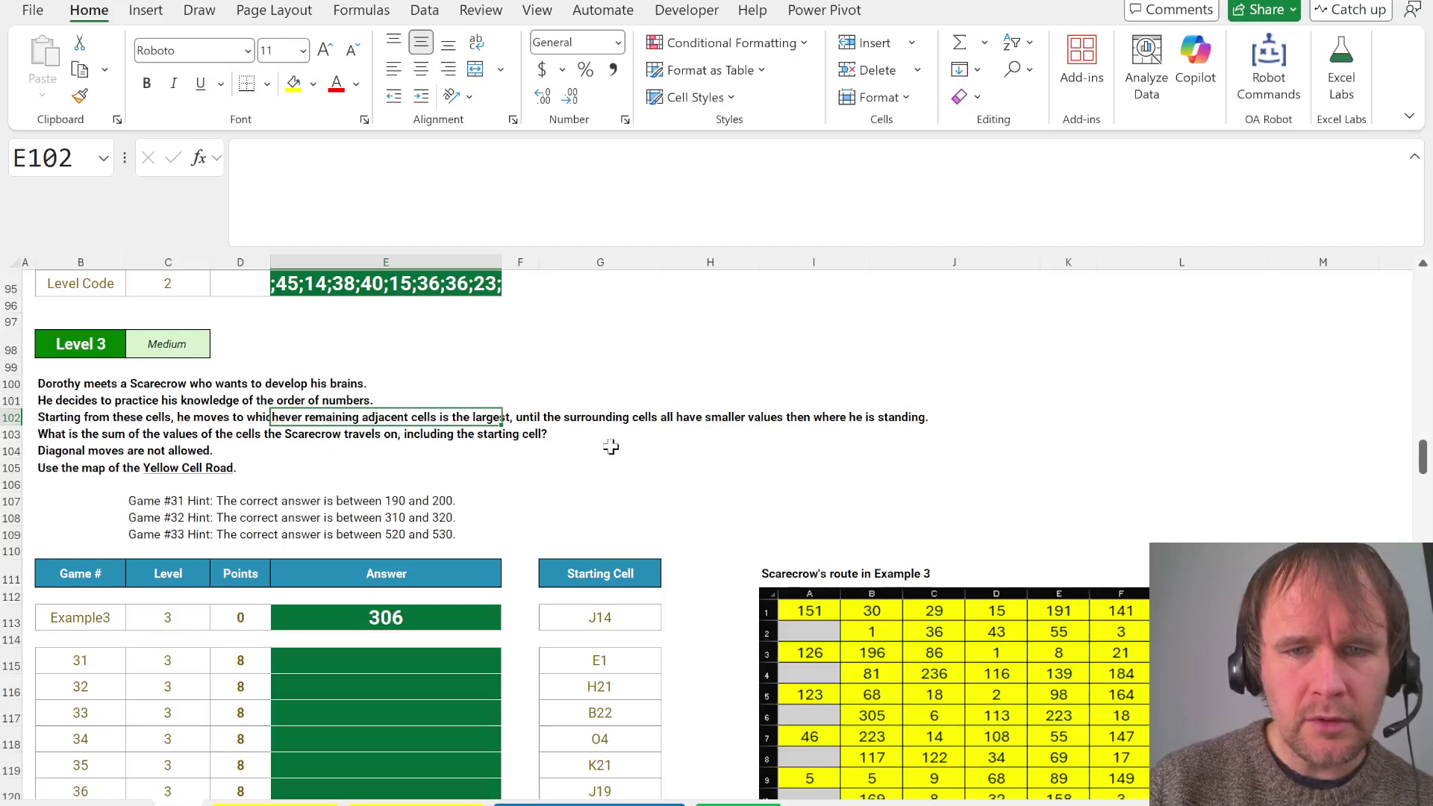
Change the move test in L4 to =K4<=MAX(G4#) so equal values also count
{"action": "key", "text": "ctrl+Page_Up"}
{"action": "key", "text": "ctrl+Page_Up"}
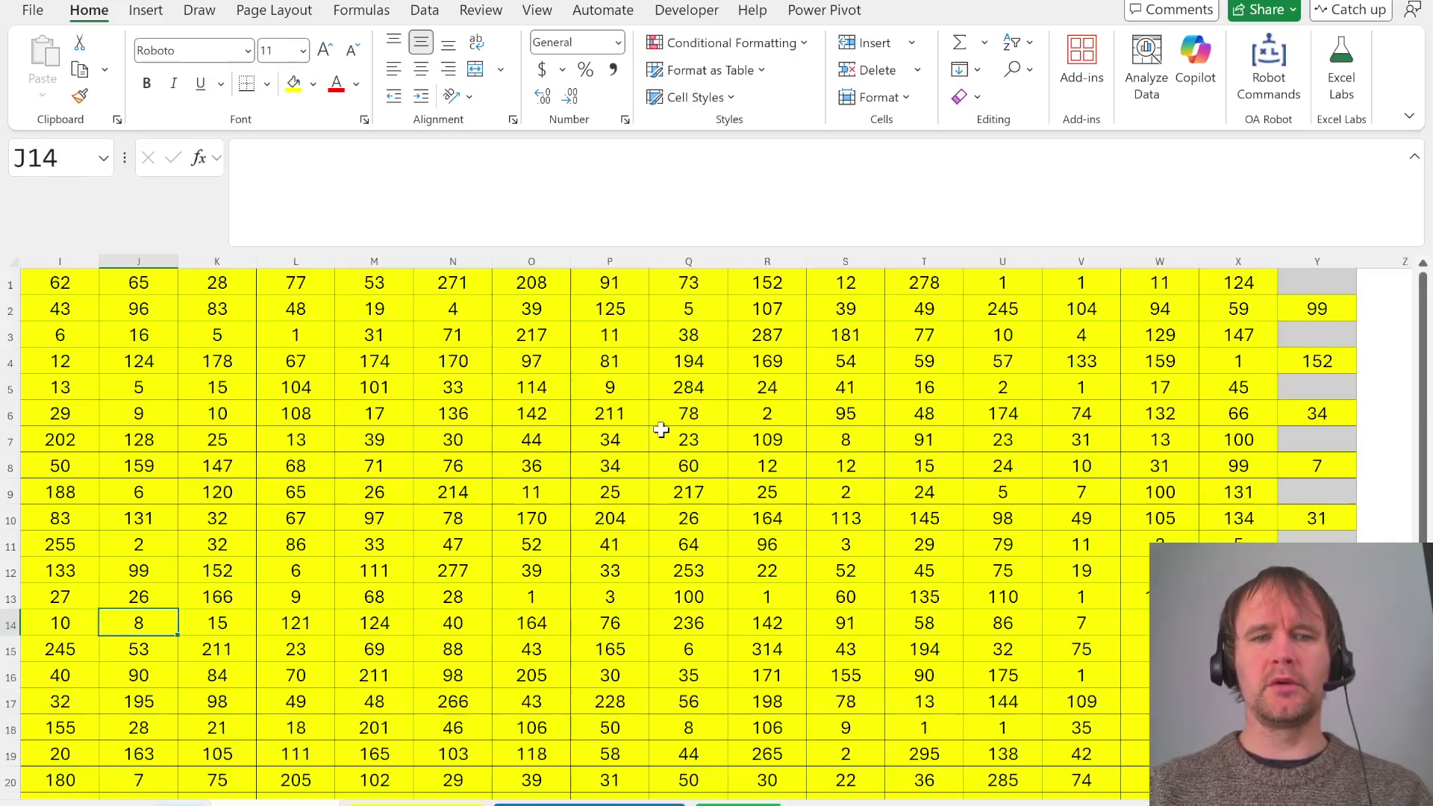
{"action": "left_click", "coordinate": [305, 159]}
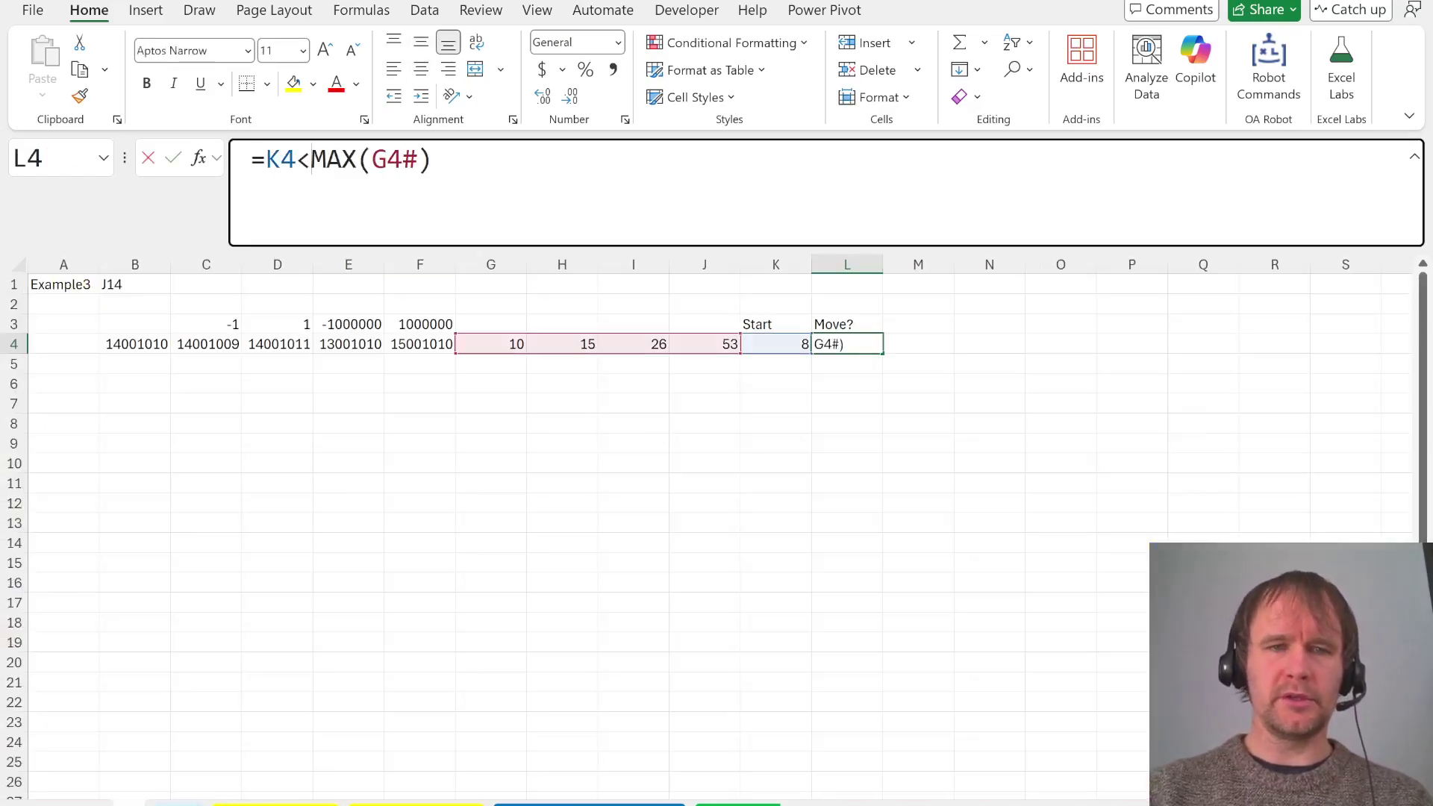
{"action": "type", "text": "="}
{"action": "key", "text": "Return"}
{"action": "key", "text": "Up"}
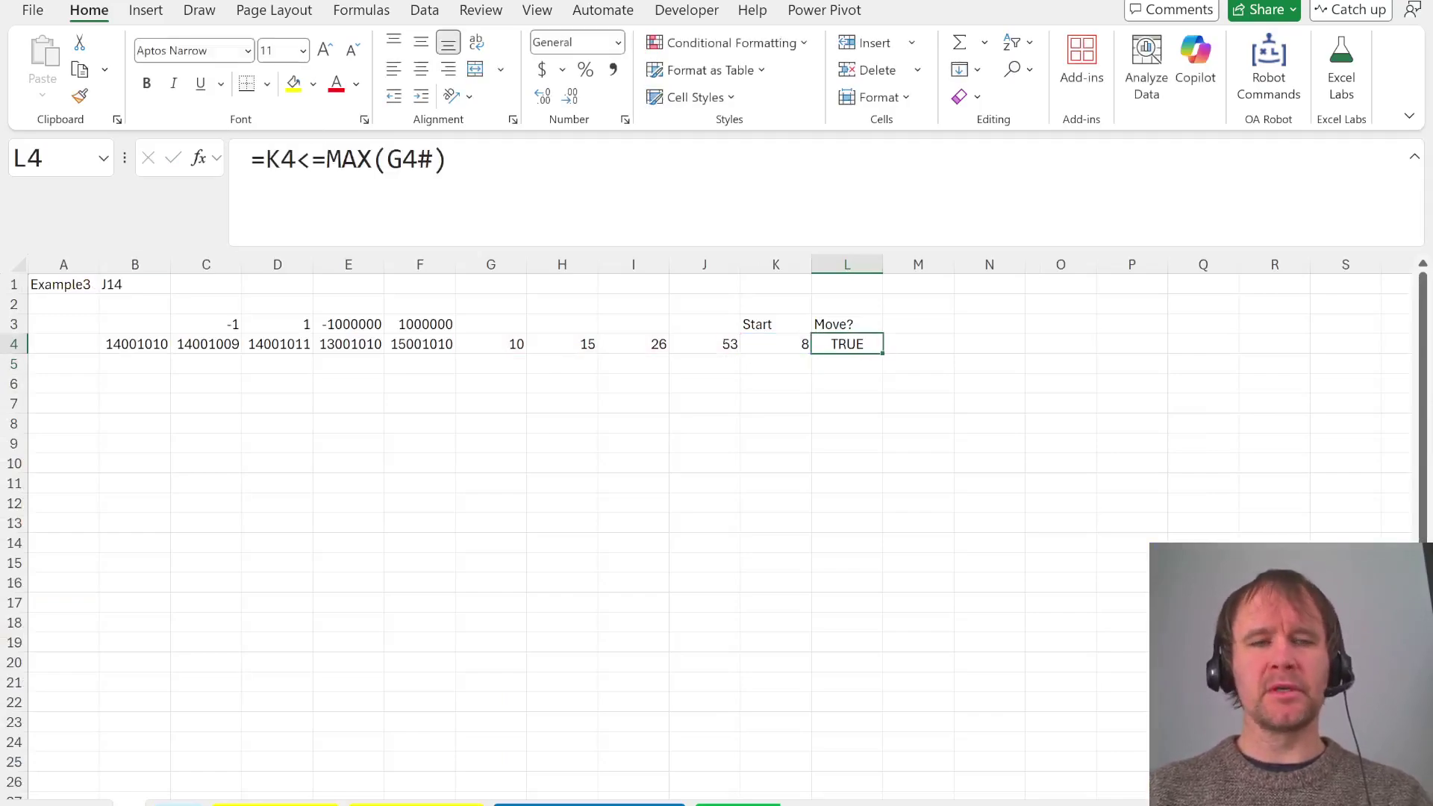
{"action": "key", "text": "ctrl+Left"}
{"action": "key", "text": "Down"}
{"action": "type", "text": "=i"}
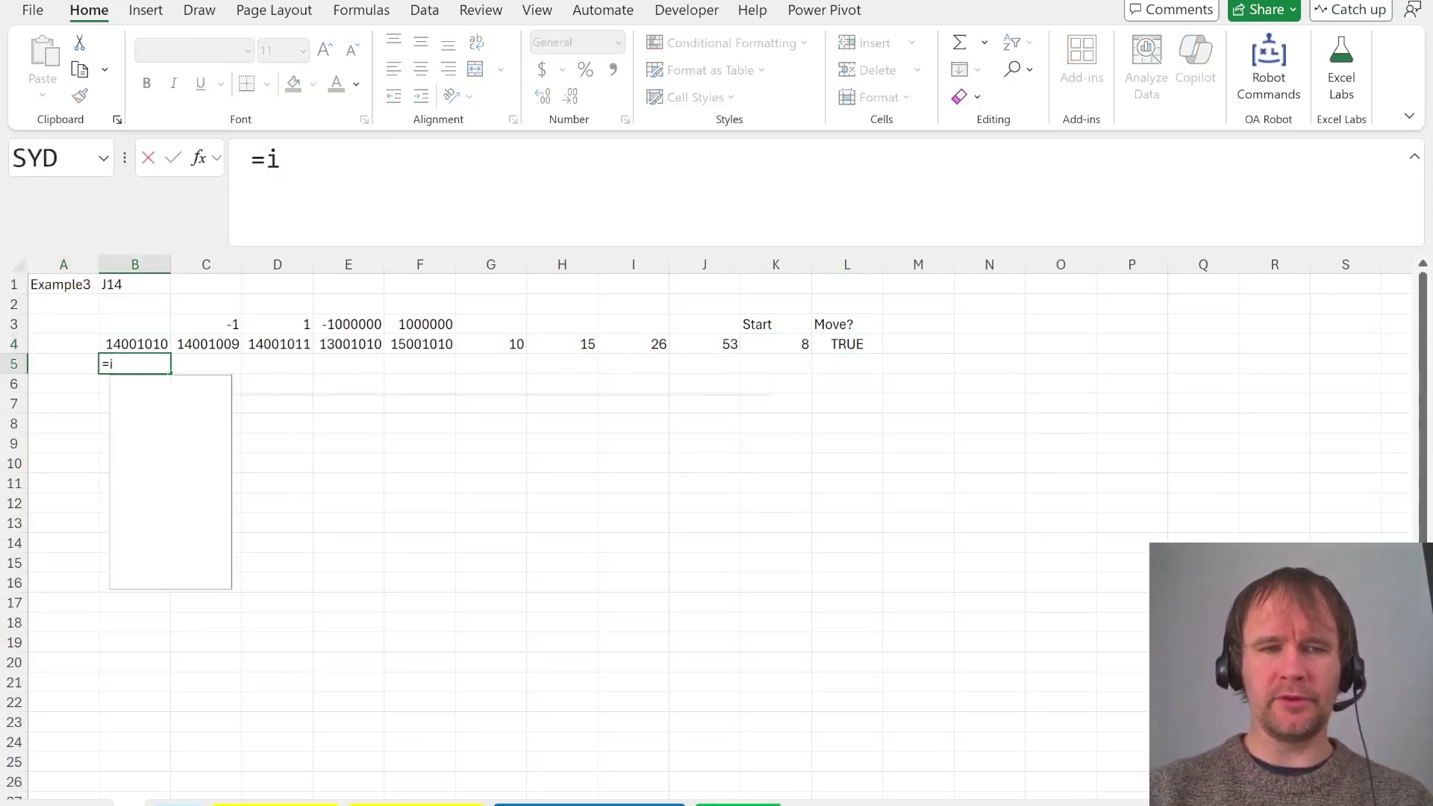
{"action": "type", "text": "f("}
{"action": "key", "text": "Up"}
{"action": "key", "text": "ctrl+Right"}
{"action": "type", "text": ","}
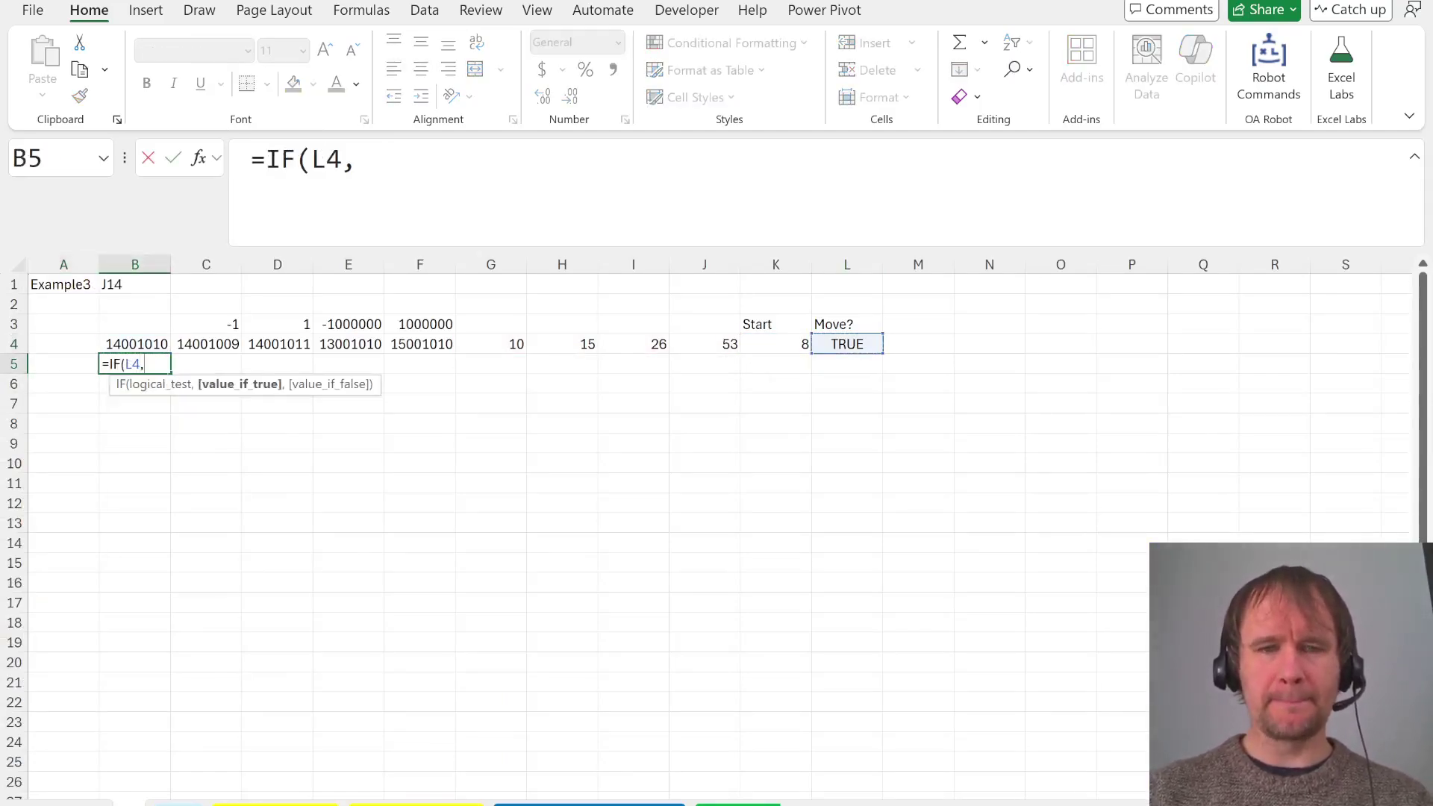
{"action": "type", "text": "xl"}
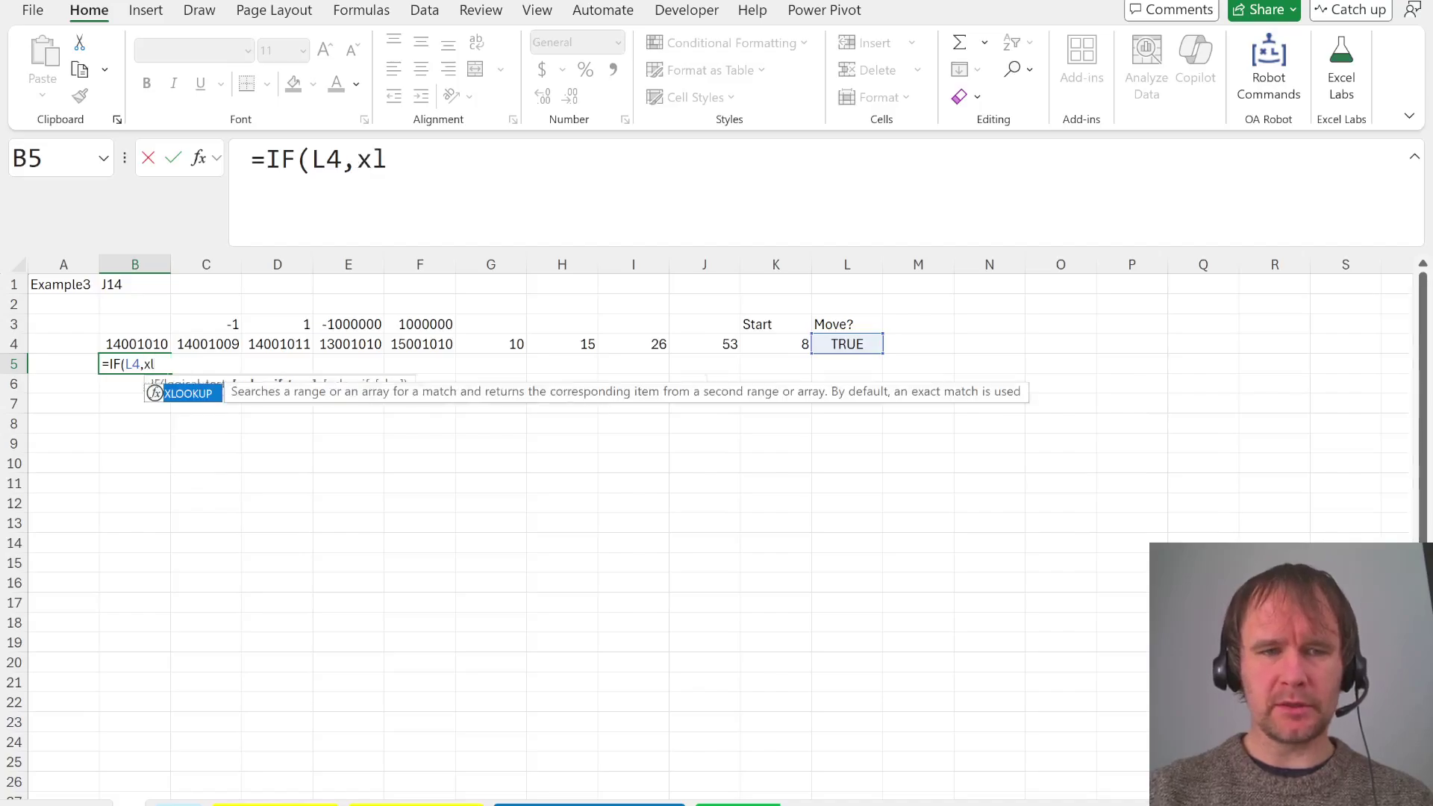
{"action": "key", "text": "Tab"}
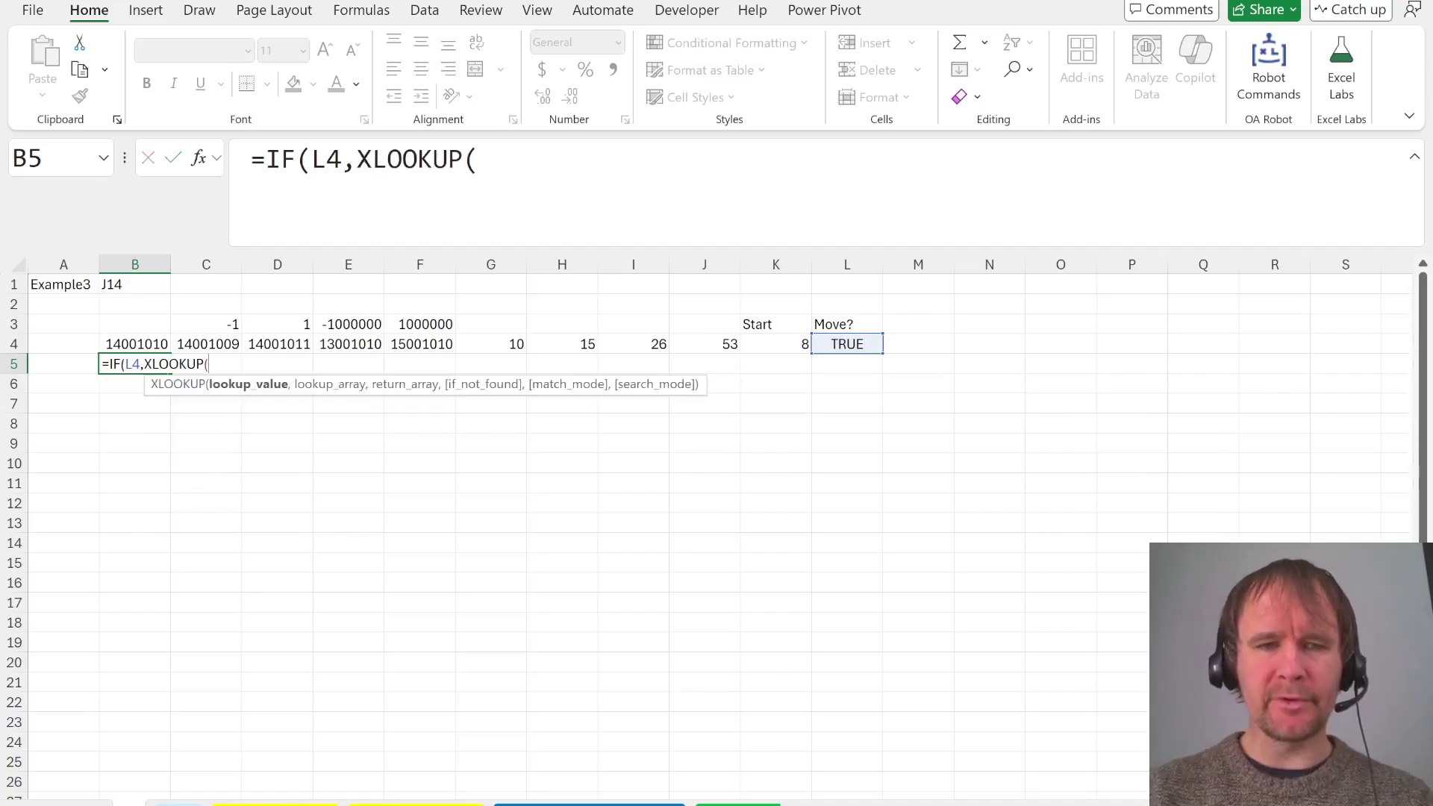
{"action": "key", "text": "Escape"}
Check the Level 3 rules and the number map around the J14 starting cell
{"action": "key", "text": "ctrl+Page_Down"}
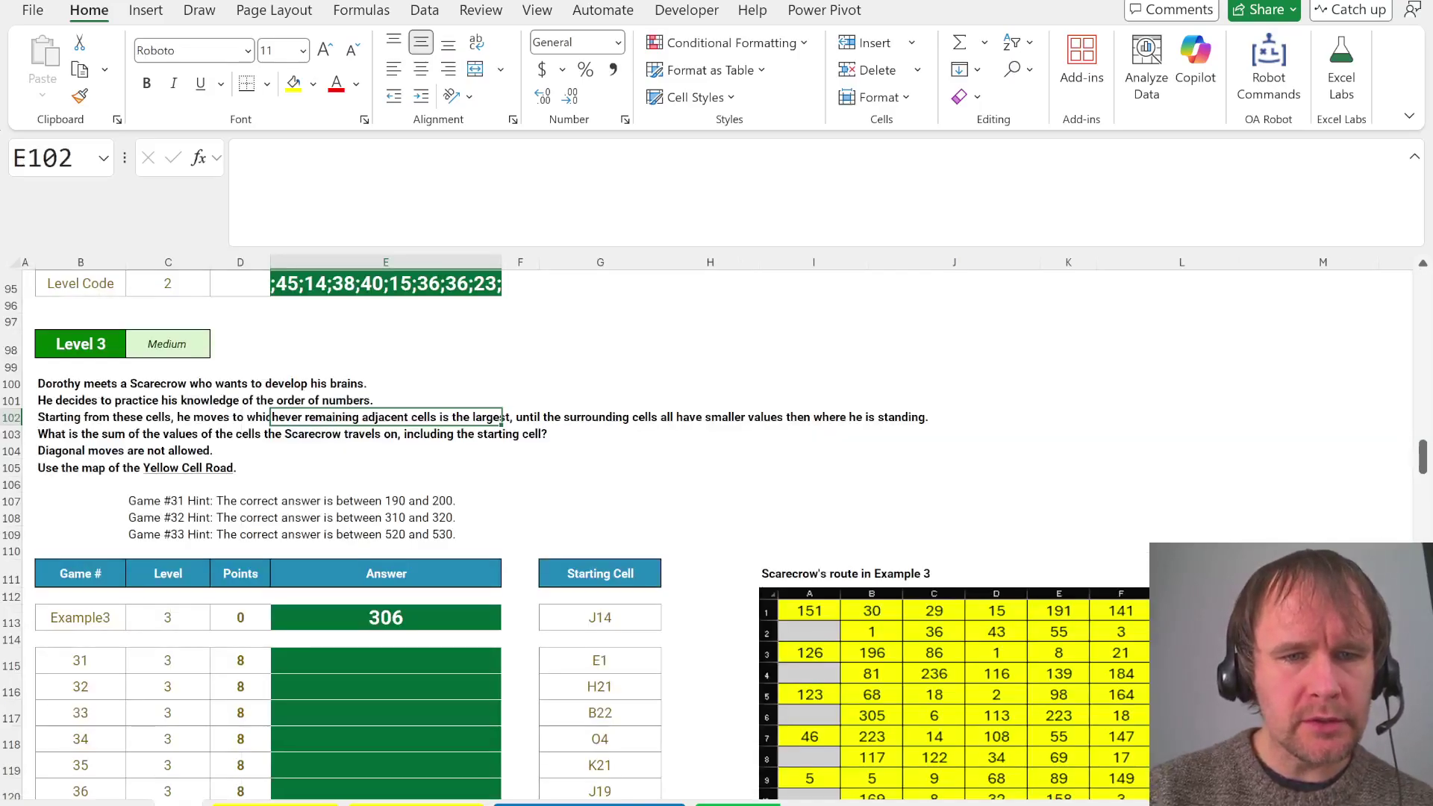
{"action": "key", "text": "ctrl+Page_Down"}
{"action": "key", "text": "ctrl+space"}
{"action": "key", "text": "shift+space"}
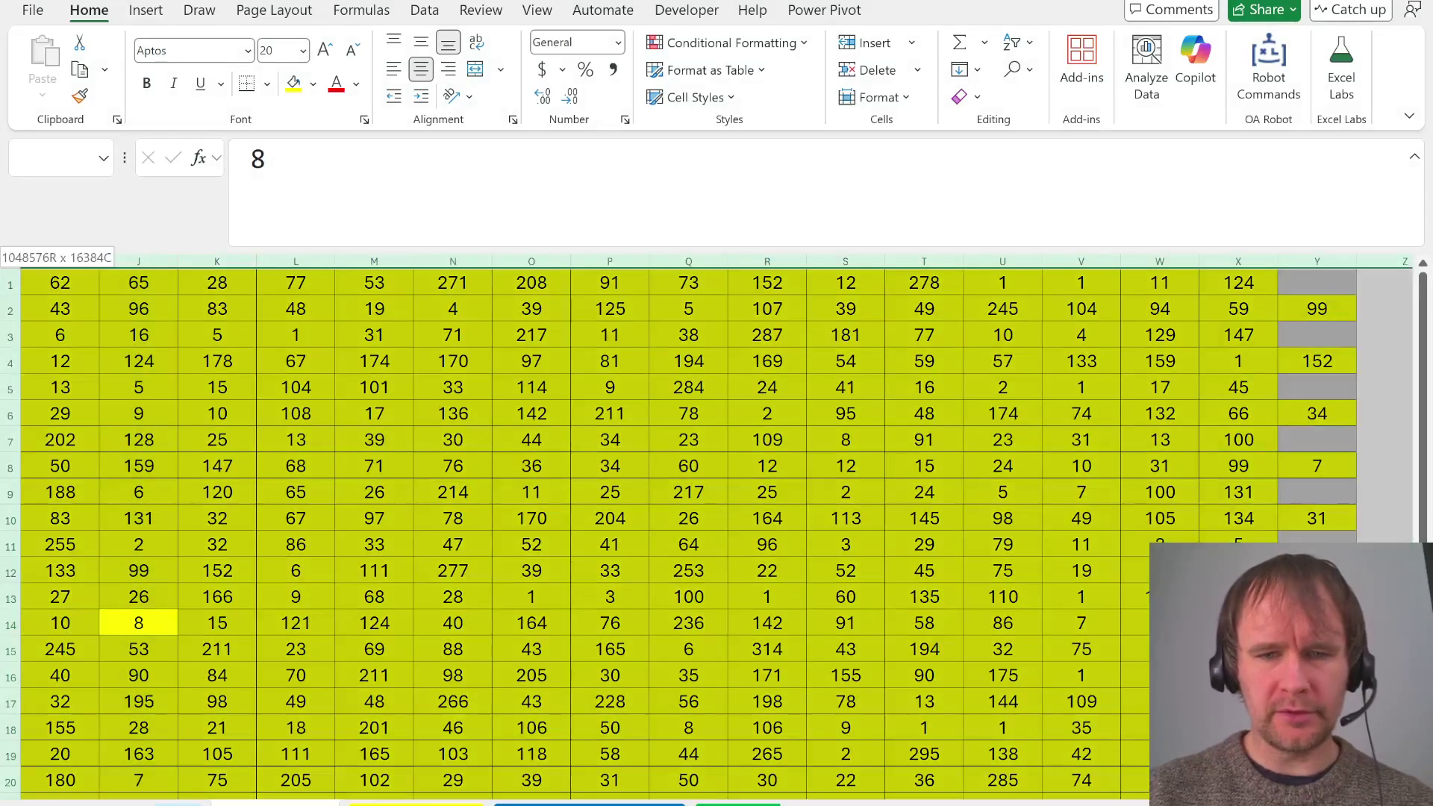
{"action": "key", "text": "ctrl+Page_Up"}
{"action": "key", "text": "ctrl+Page_Up"}
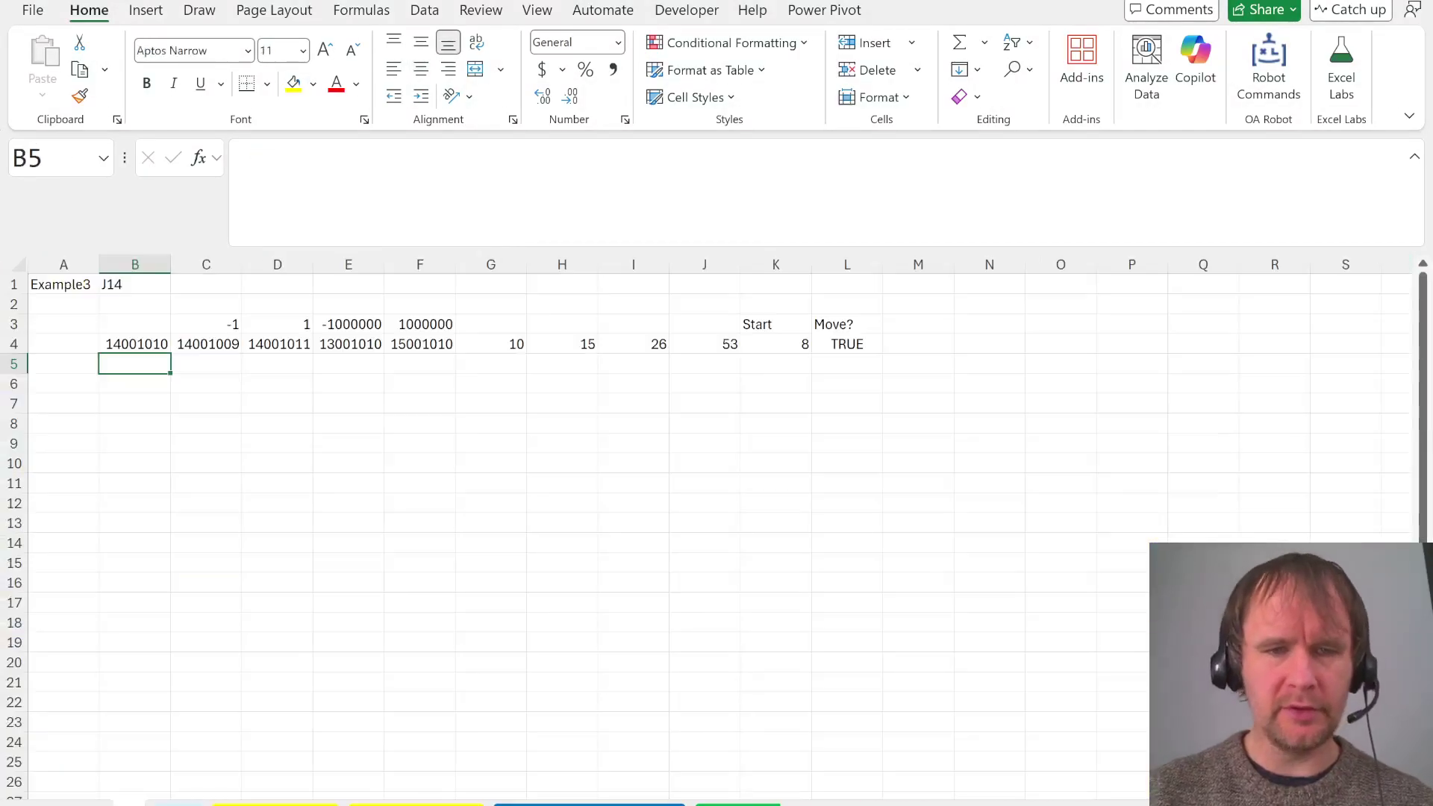
{"action": "type", "text": "=if"}
{"action": "key", "text": "Tab"}
{"action": "key", "text": "Up"}
{"action": "key", "text": "ctrl+Right"}
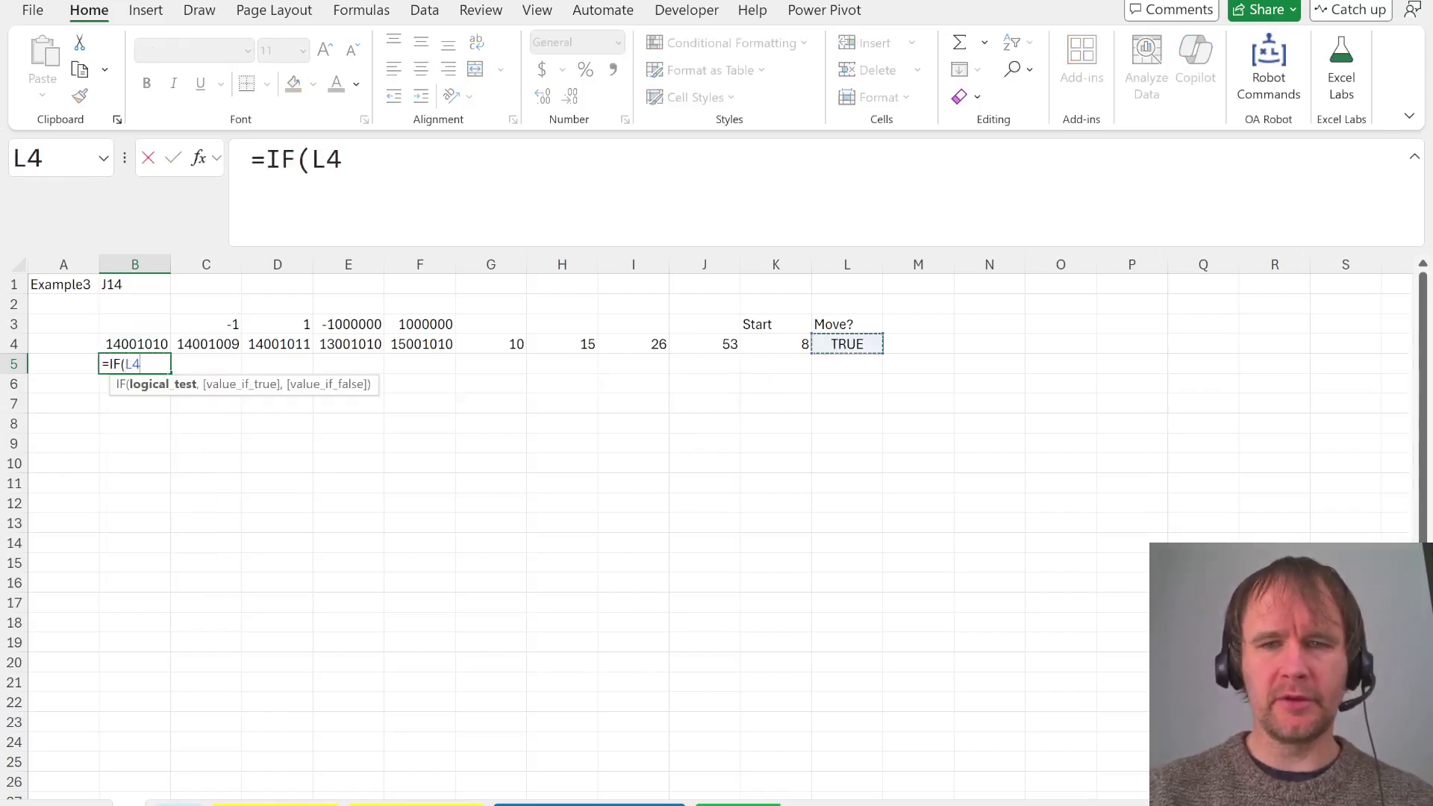
{"action": "type", "text": ",xl"}
{"action": "key", "text": "Tab"}
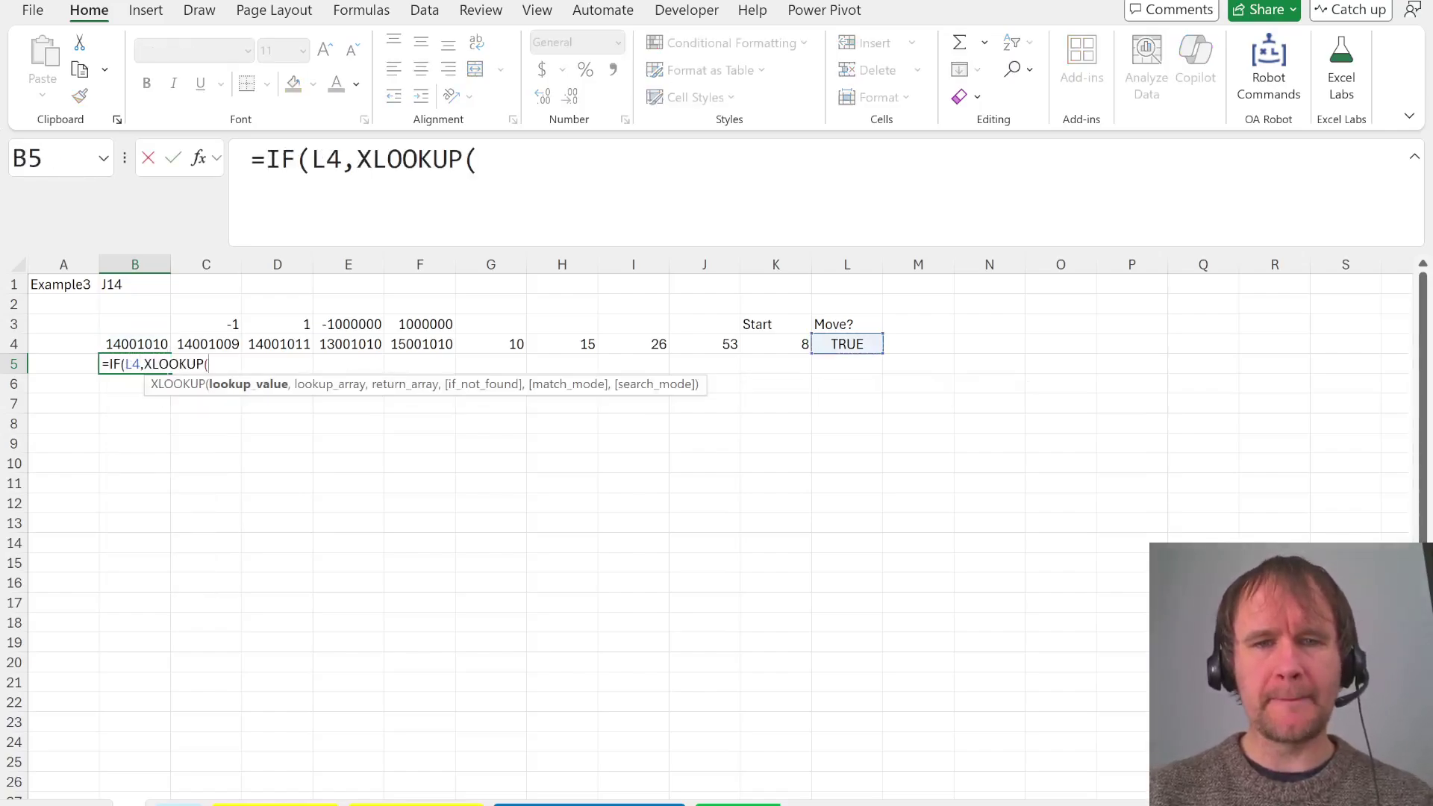
{"action": "key", "text": "Escape"}
Move the four neighbour value columns G:J to directly before the Move? column, so the Start column precedes them
{"action": "key", "text": "Up"}
{"action": "key", "text": "Right"}
{"action": "key", "text": "Right"}
{"action": "key", "text": "Right"}
{"action": "key", "text": "Right"}
{"action": "key", "text": "Right"}
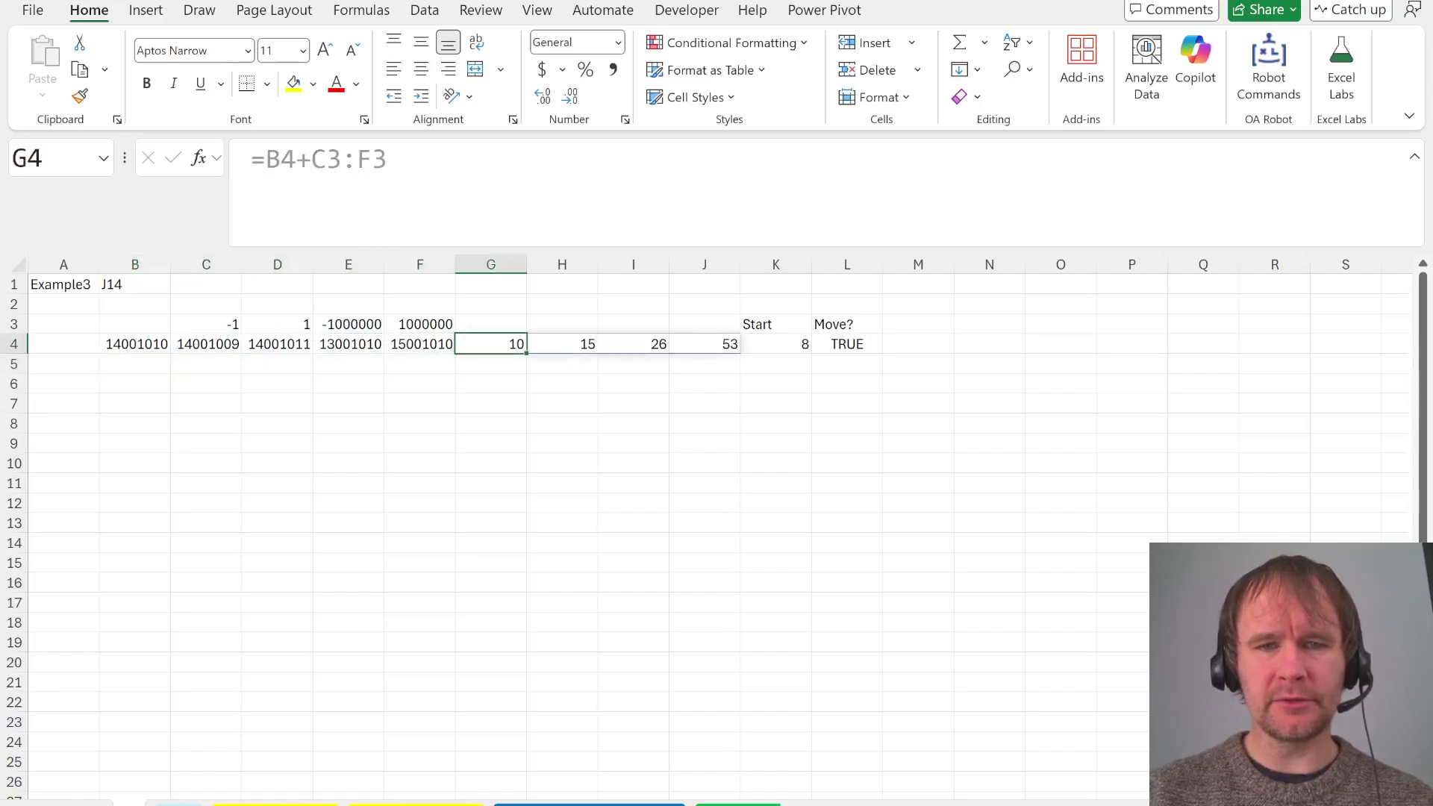
{"action": "key", "text": "ctrl+space"}
{"action": "key", "text": "shift+Right"}
{"action": "key", "text": "shift+Right"}
{"action": "key", "text": "shift+Right"}
{"action": "key", "text": "ctrl+x"}
{"action": "key", "text": "Right"}
{"action": "key", "text": "Right"}
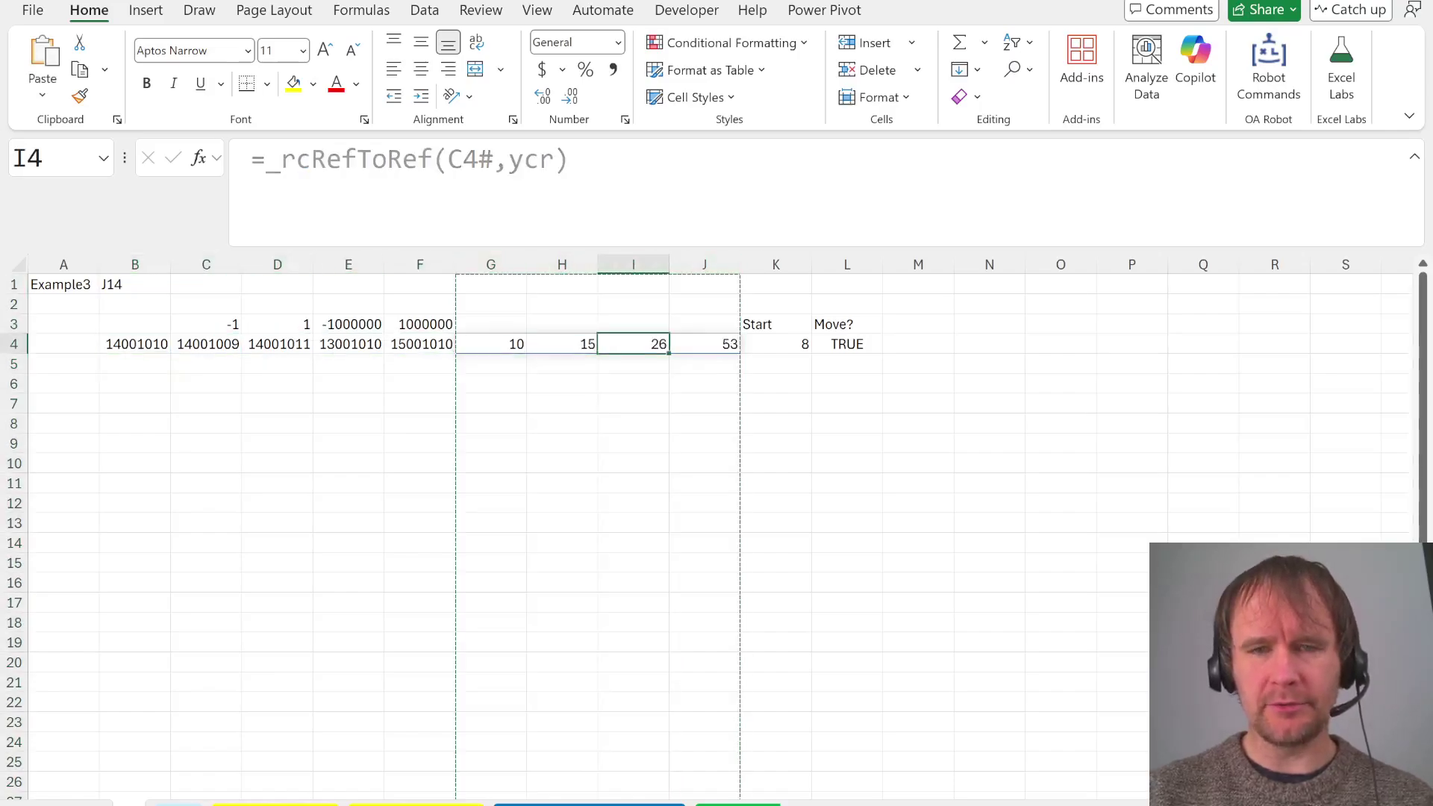
{"action": "key", "text": "Right"}
{"action": "key", "text": "Right"}
{"action": "key", "text": "Right"}
{"action": "key", "text": "ctrl+shift+plus"}
{"action": "key", "text": "Left"}
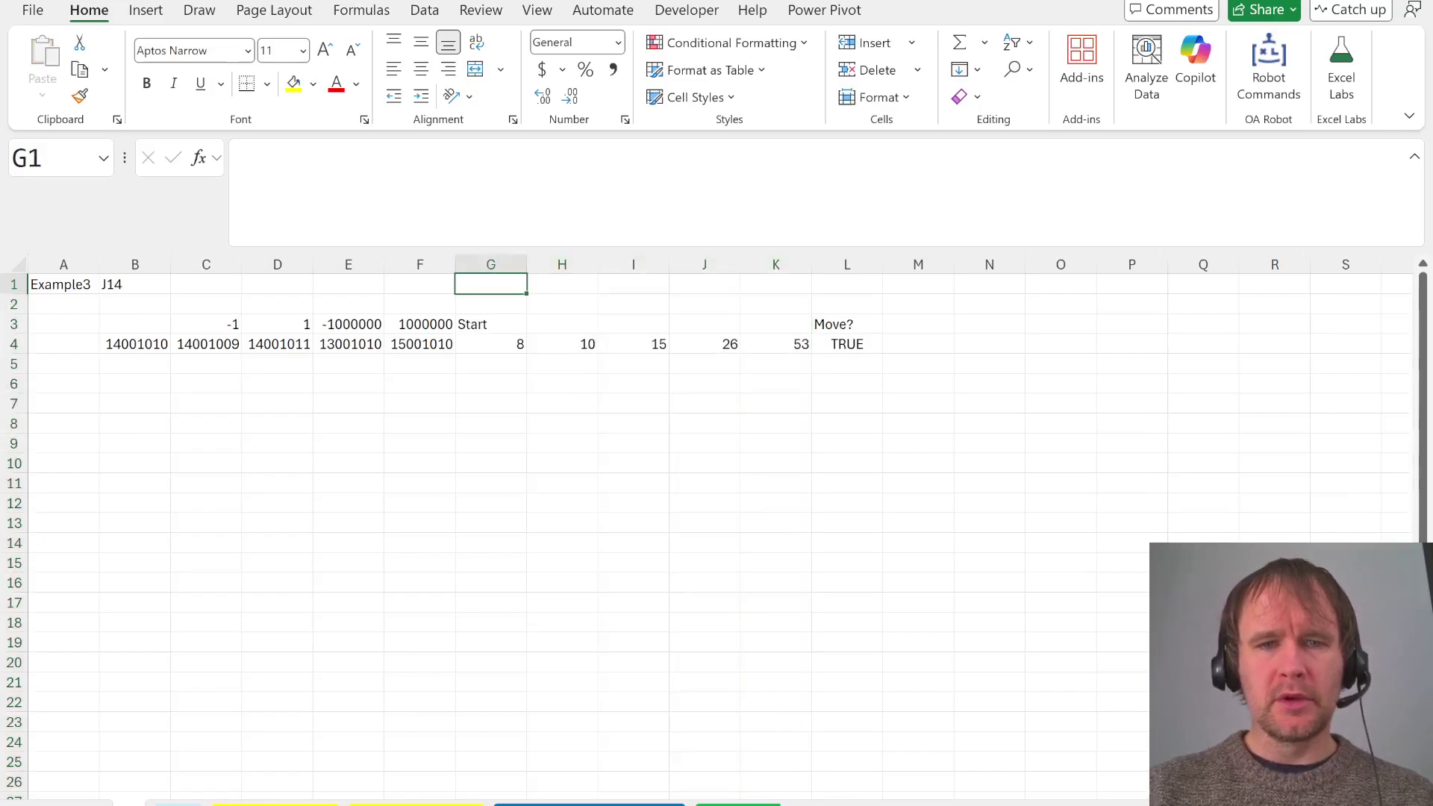
Enter =XLOOKUP(1000,G4:K4,B4:F4,,-1) in B5 to return the reference of the largest value among the start and neighbours
{"action": "key", "text": "Down"}
{"action": "key", "text": "Down"}
{"action": "key", "text": "Down"}
{"action": "key", "text": "Right"}
{"action": "key", "text": "Right"}
{"action": "key", "text": "Right"}
{"action": "key", "text": "Right"}
{"action": "key", "text": "Right"}
{"action": "key", "text": "ctrl+Left"}
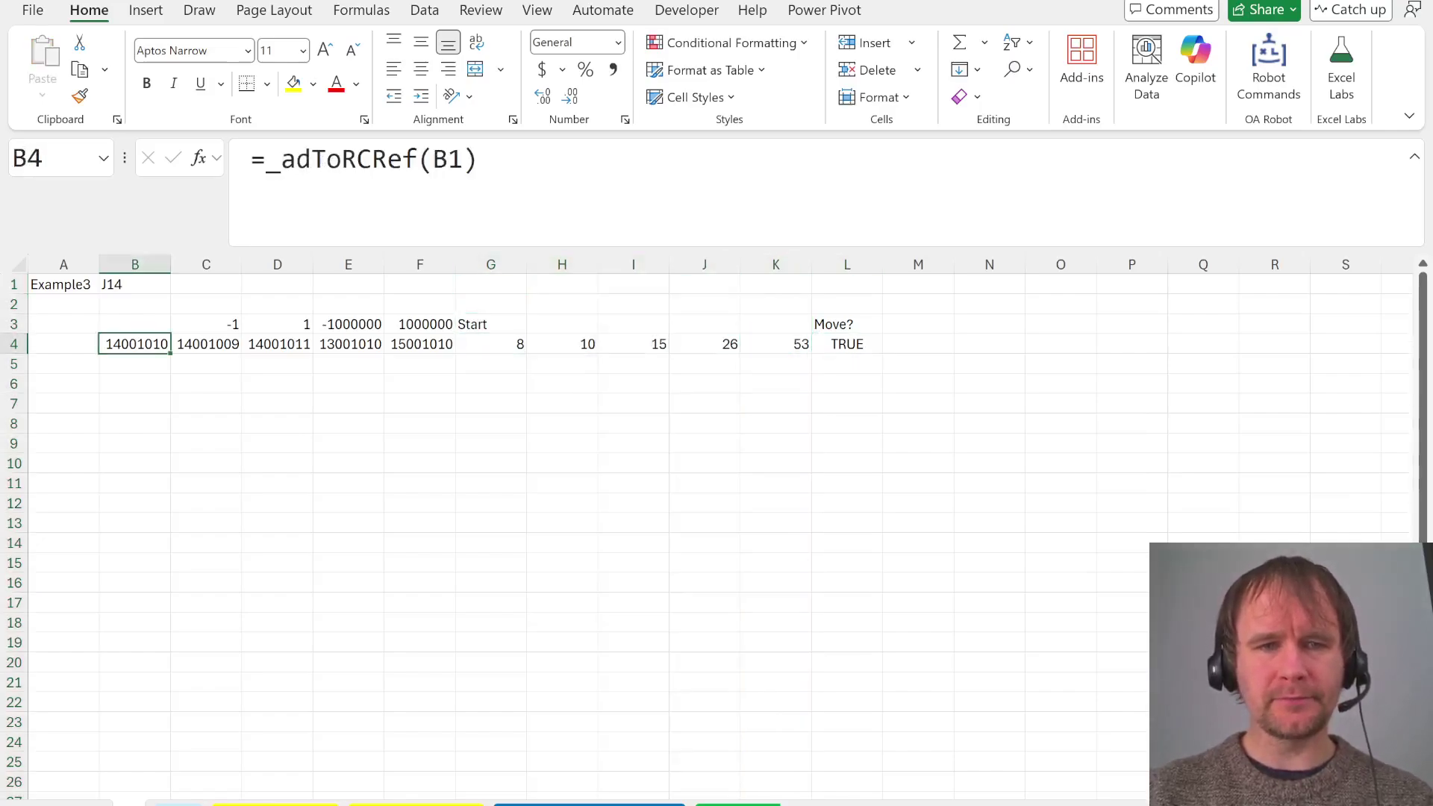
{"action": "key", "text": "Down"}
{"action": "type", "text": "=xl"}
{"action": "key", "text": "Tab"}
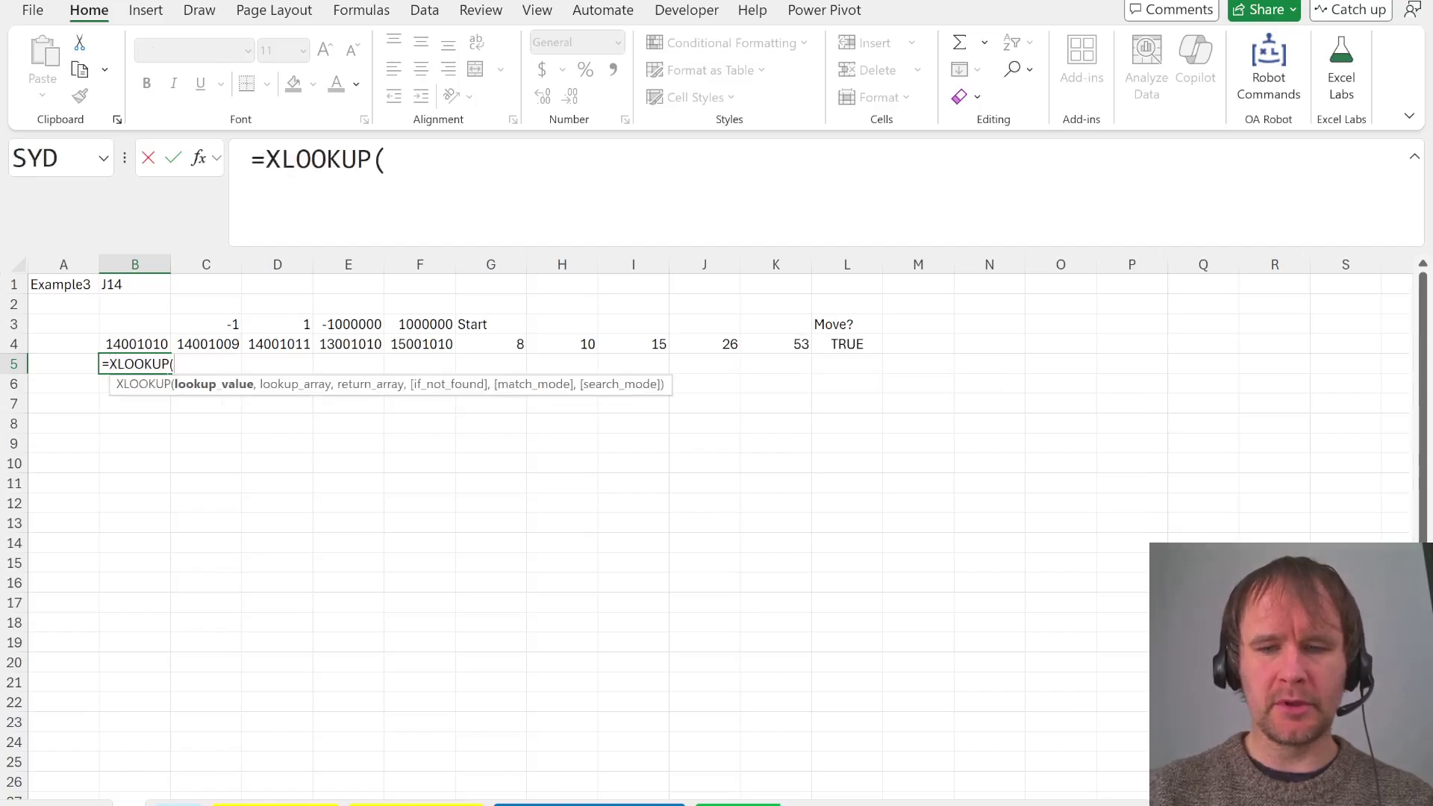
{"action": "type", "text": "1000,"}
{"action": "key", "text": "Up"}
{"action": "key", "text": "Right"}
{"action": "key", "text": "Right"}
{"action": "key", "text": "Right"}
{"action": "key", "text": "Right"}
{"action": "key", "text": "Right"}
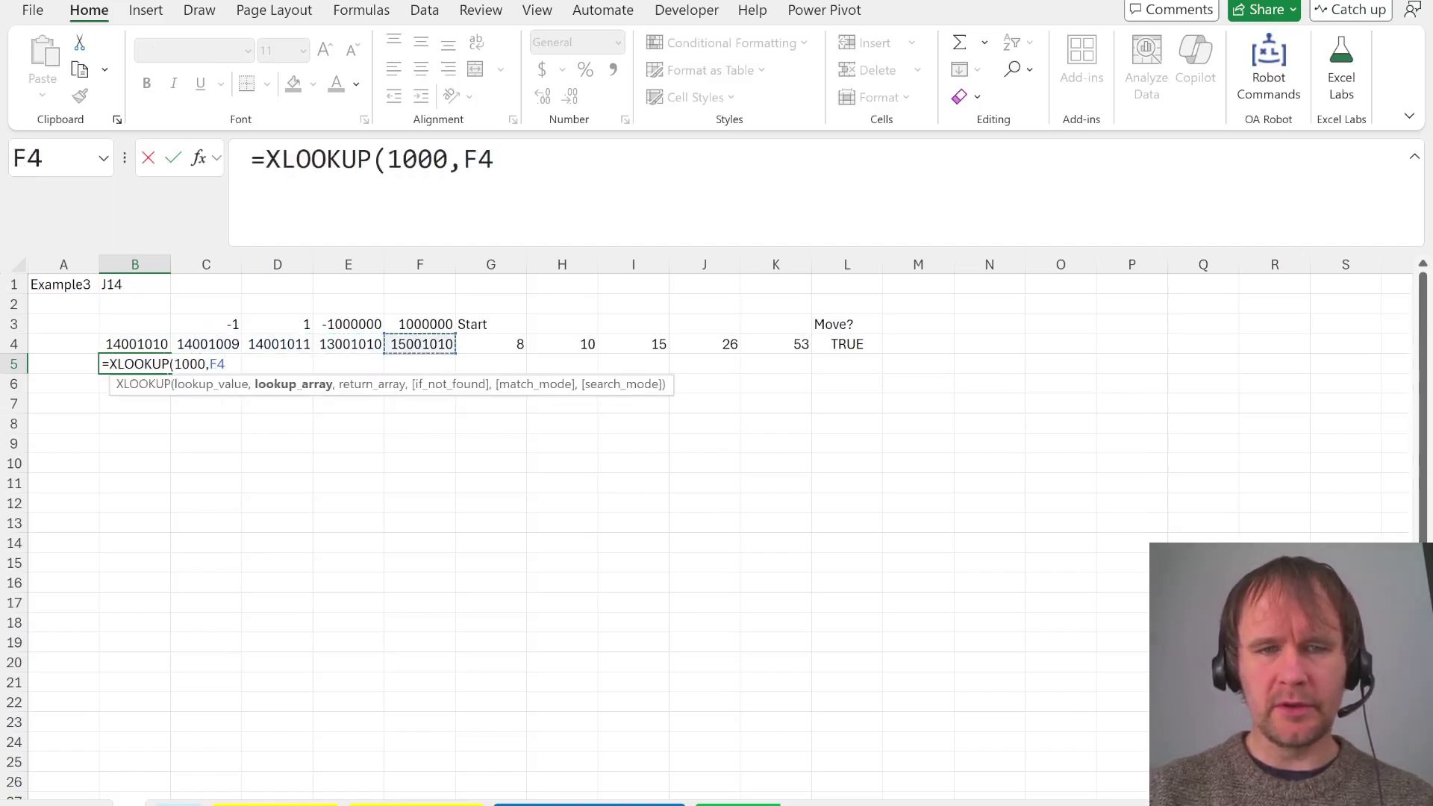
{"action": "key", "text": "shift+Right"}
{"action": "key", "text": "shift+Right"}
{"action": "key", "text": "shift+Right"}
{"action": "key", "text": "shift+Right"}
{"action": "type", "text": ","}
{"action": "key", "text": "Up"}
{"action": "key", "text": "Right"}
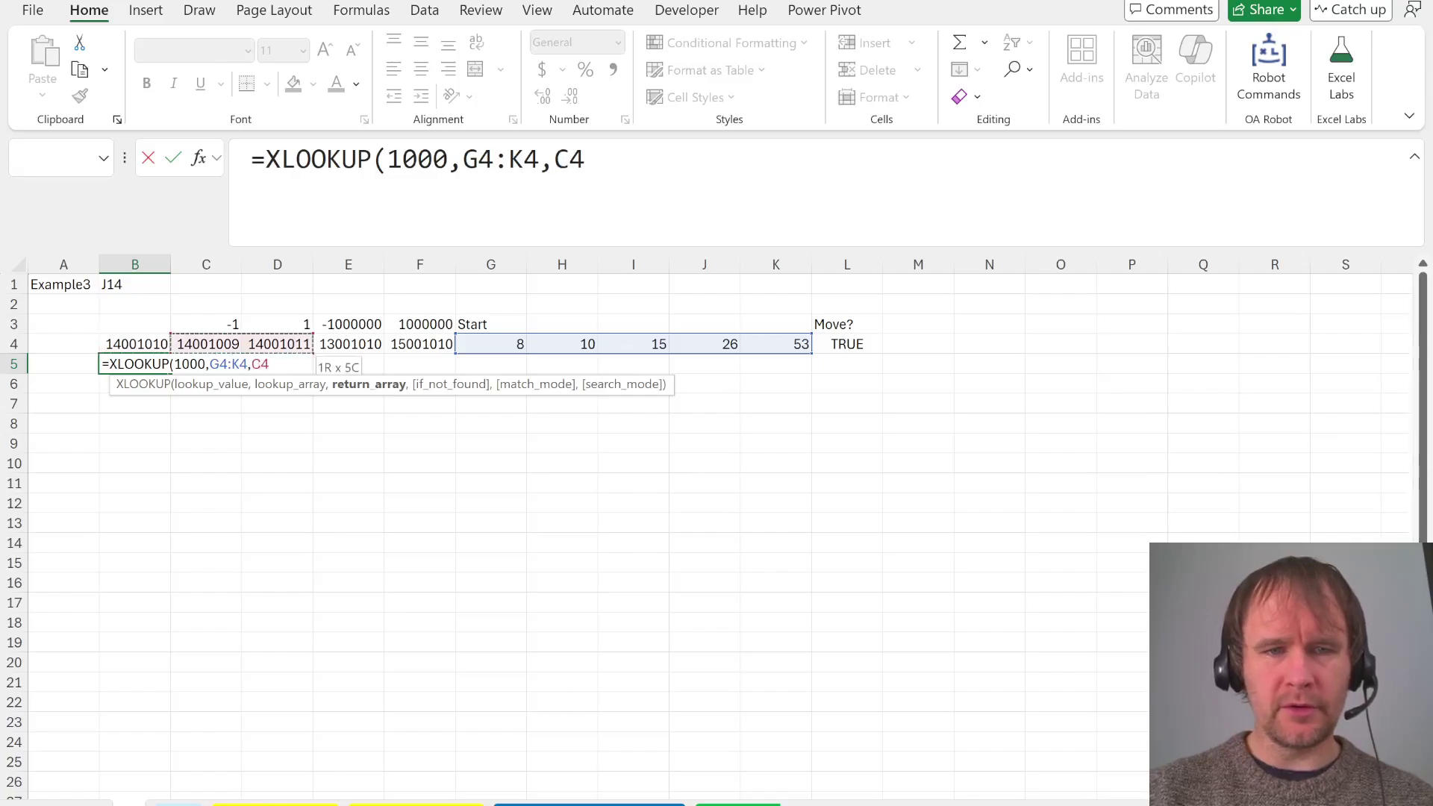
{"action": "key", "text": "Left"}
{"action": "key", "text": "shift+Right"}
{"action": "key", "text": "shift+Right"}
{"action": "key", "text": "shift+Right"}
{"action": "key", "text": "shift+Right"}
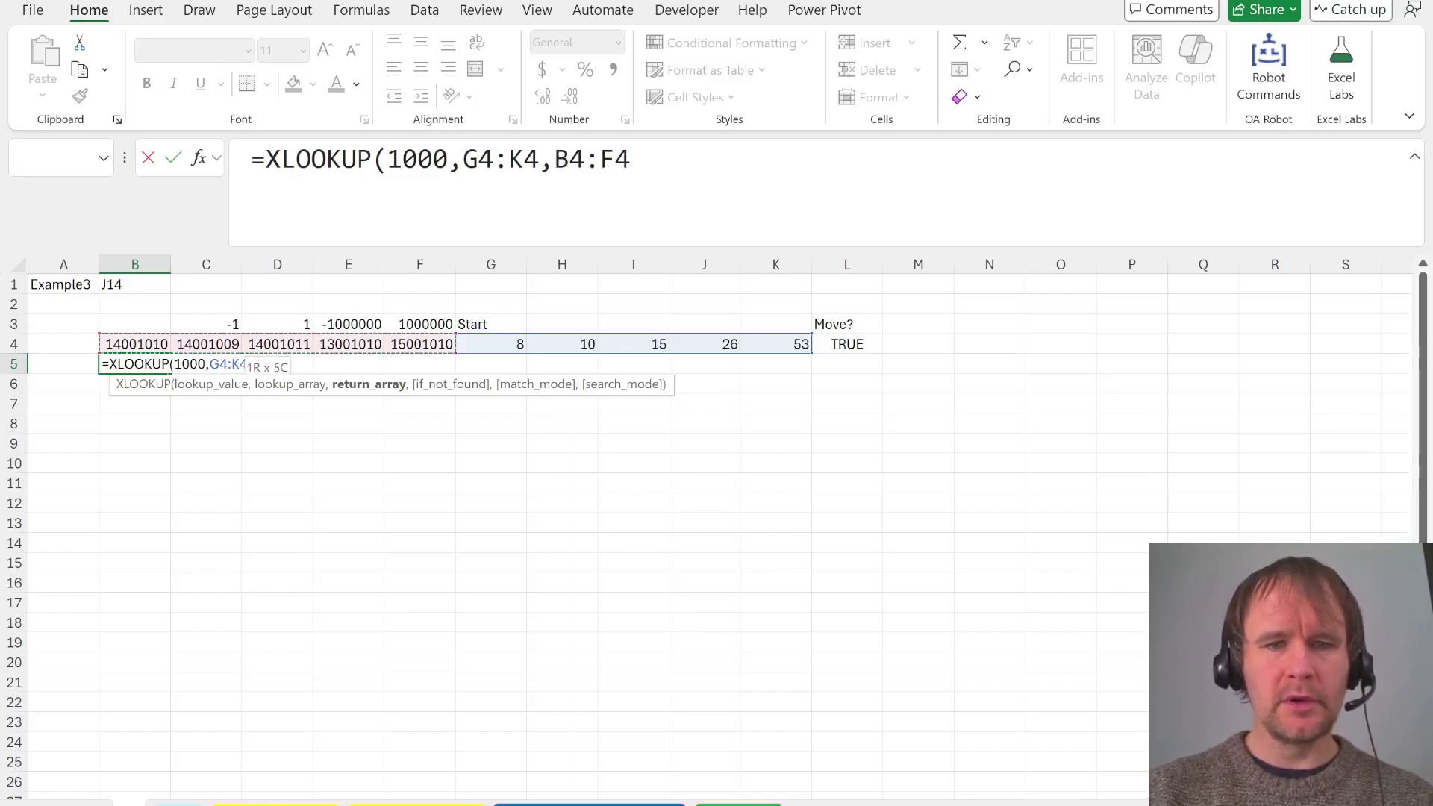
{"action": "type", "text": ",,-1"}
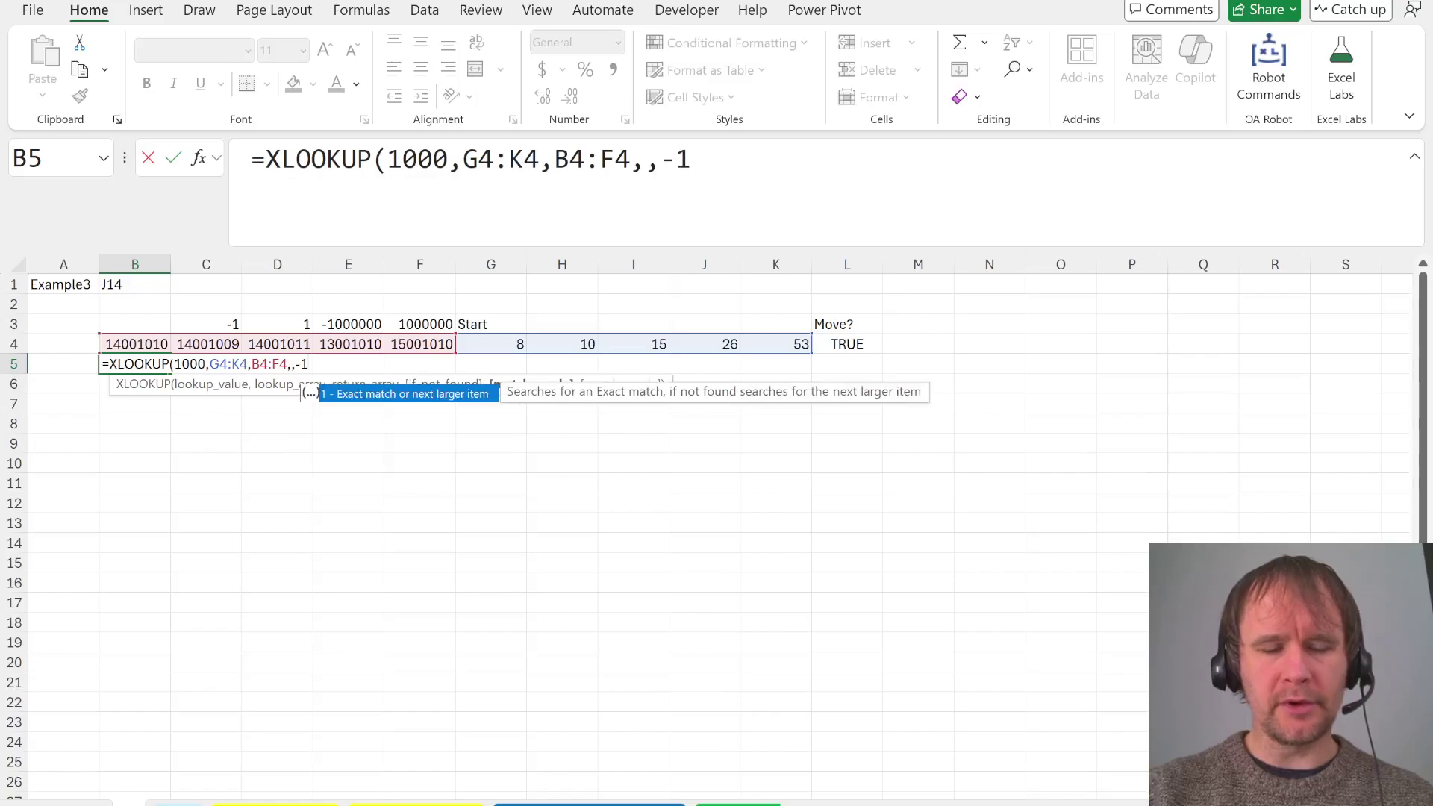
{"action": "key", "text": "Return"}
Make the offset range in C4 absolute as $C$3:$F$3 and fill the neighbour reference formula down to C5
{"action": "left_click", "coordinate": [134, 363]}
{"action": "left_click", "coordinate": [206, 363]}
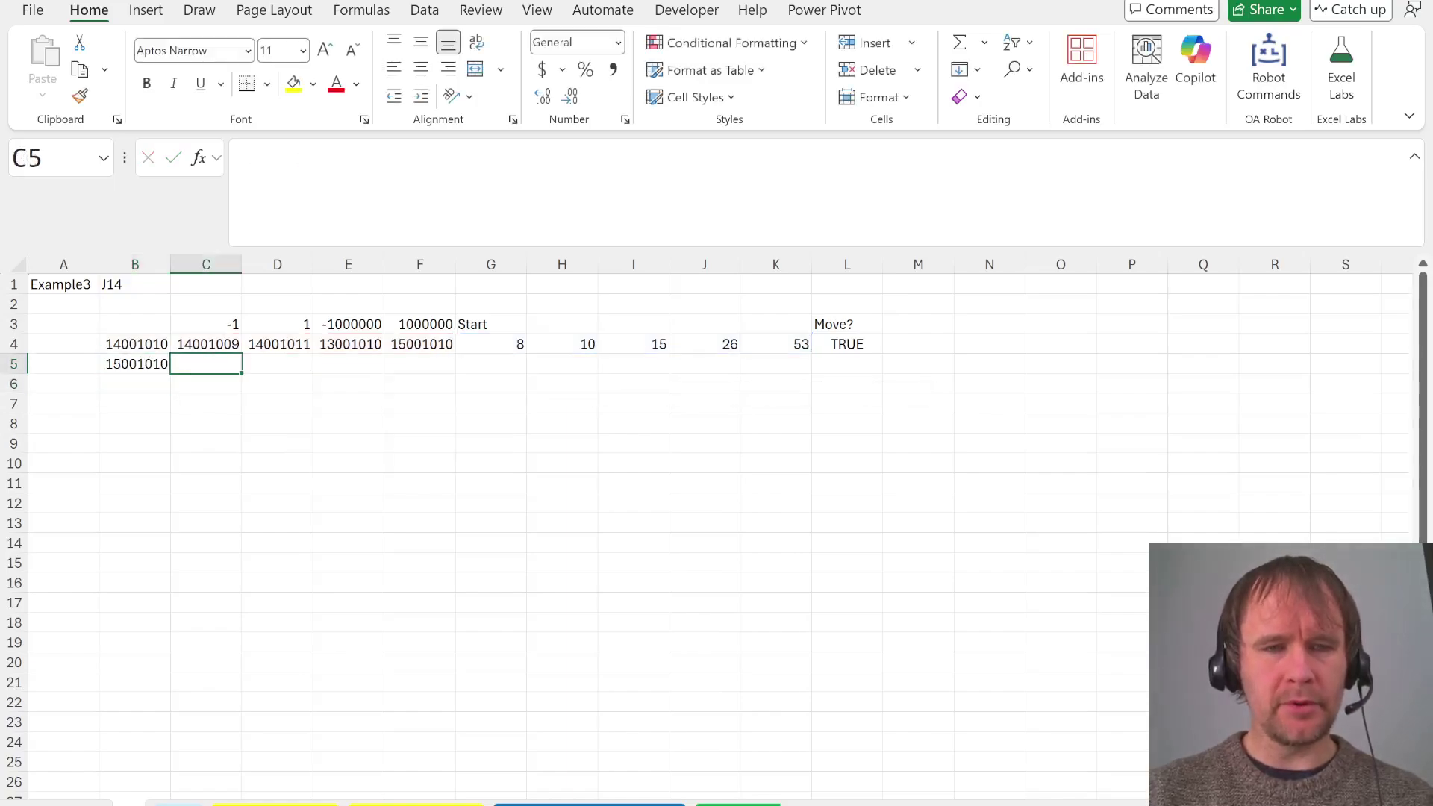
{"action": "key", "text": "ctrl+d"}
{"action": "left_click", "coordinate": [206, 344]}
{"action": "left_click_drag", "start_coordinate": [312, 159], "coordinate": [387, 159]}
{"action": "key", "text": "F4"}
{"action": "key", "text": "Return"}
{"action": "key", "text": "ctrl+d"}
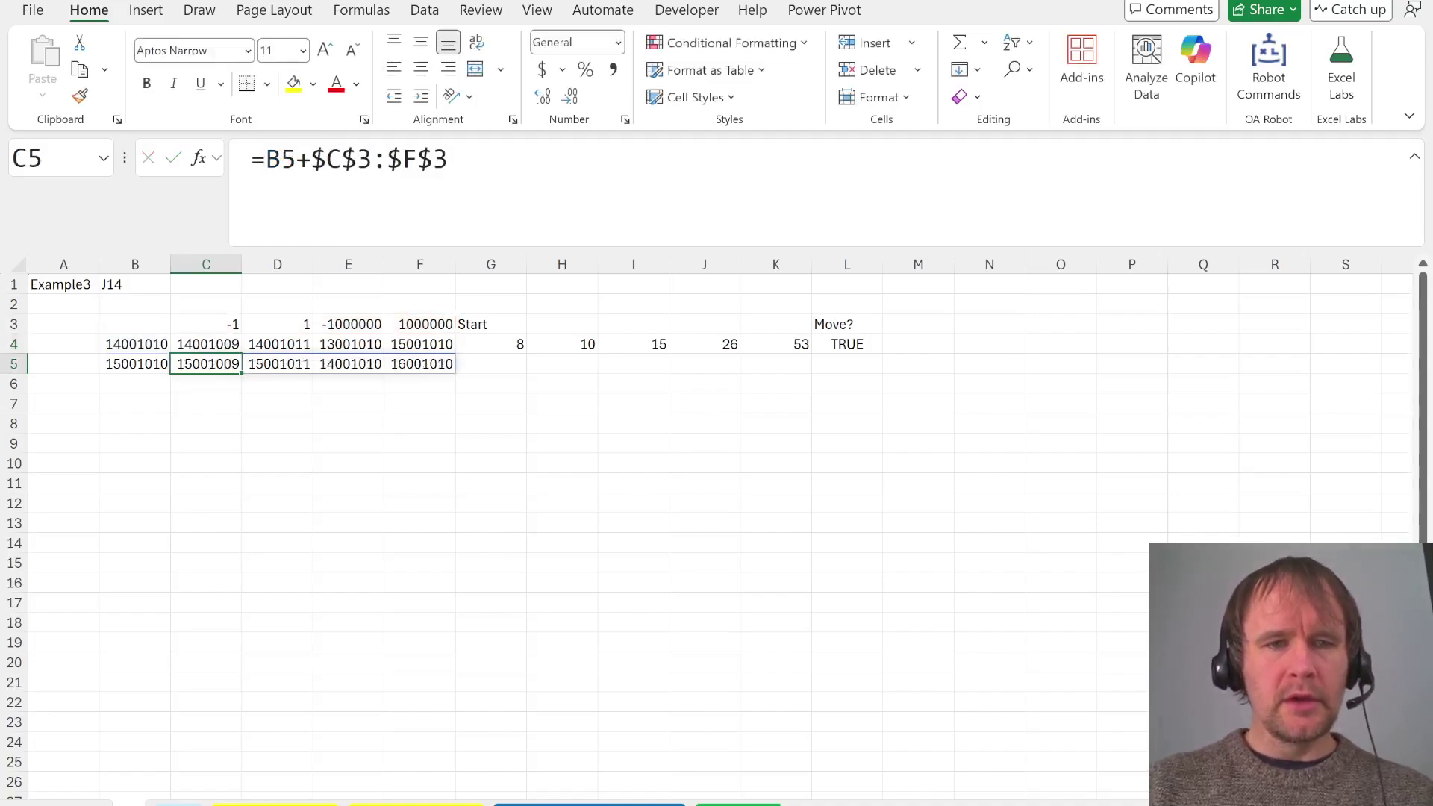
Fill the starting value, neighbour value and move test formulas down from row 4 into row 5
{"action": "left_click_drag", "start_coordinate": [135, 364], "coordinate": [451, 385]}
{"action": "key", "text": "Right"}
{"action": "key", "text": "Right"}
{"action": "key", "text": "Right"}
{"action": "key", "text": "Right"}
{"action": "key", "text": "Right"}
{"action": "key", "text": "Right"}
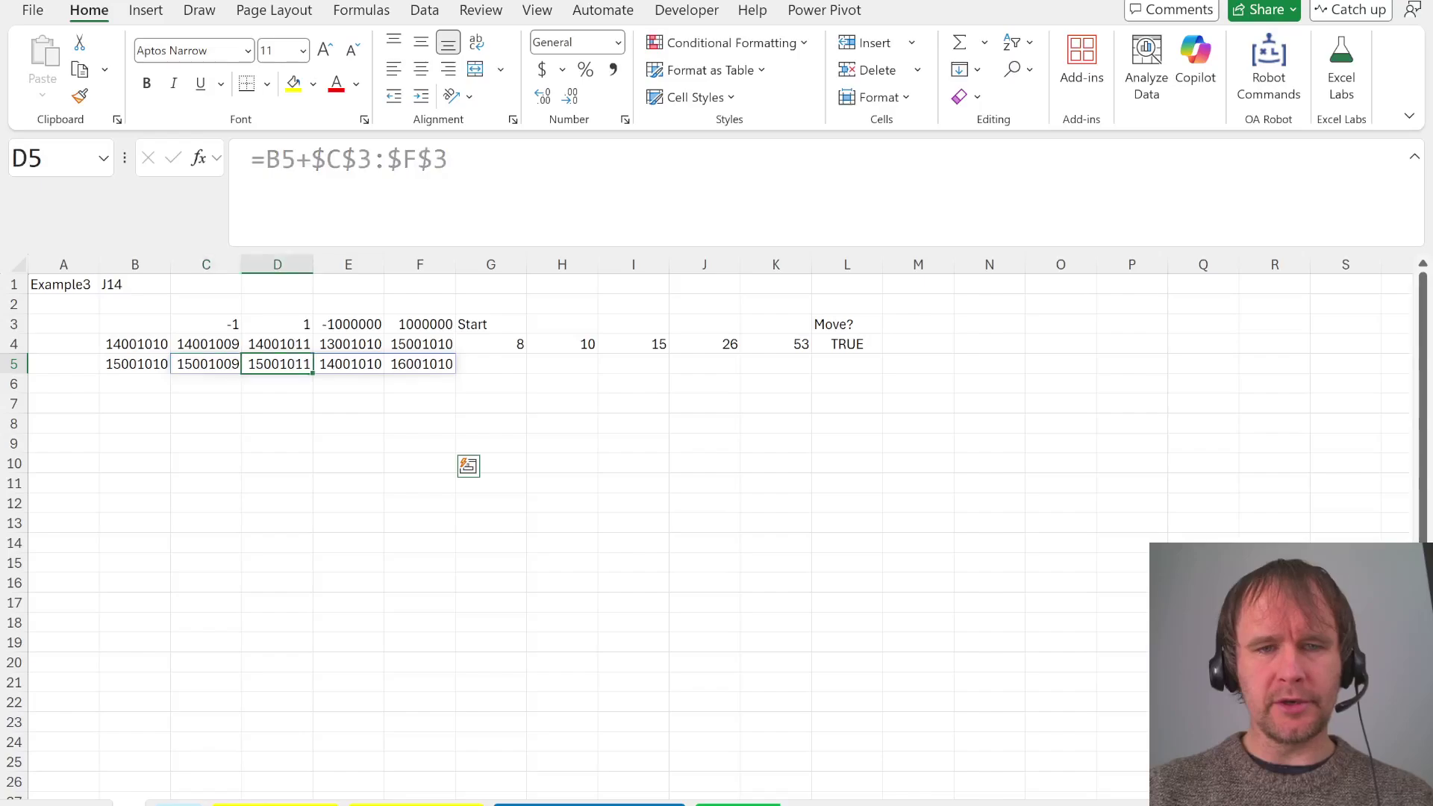
{"action": "key", "text": "ctrl+d"}
{"action": "key", "text": "Right"}
{"action": "key", "text": "Right"}
{"action": "key", "text": "Right"}
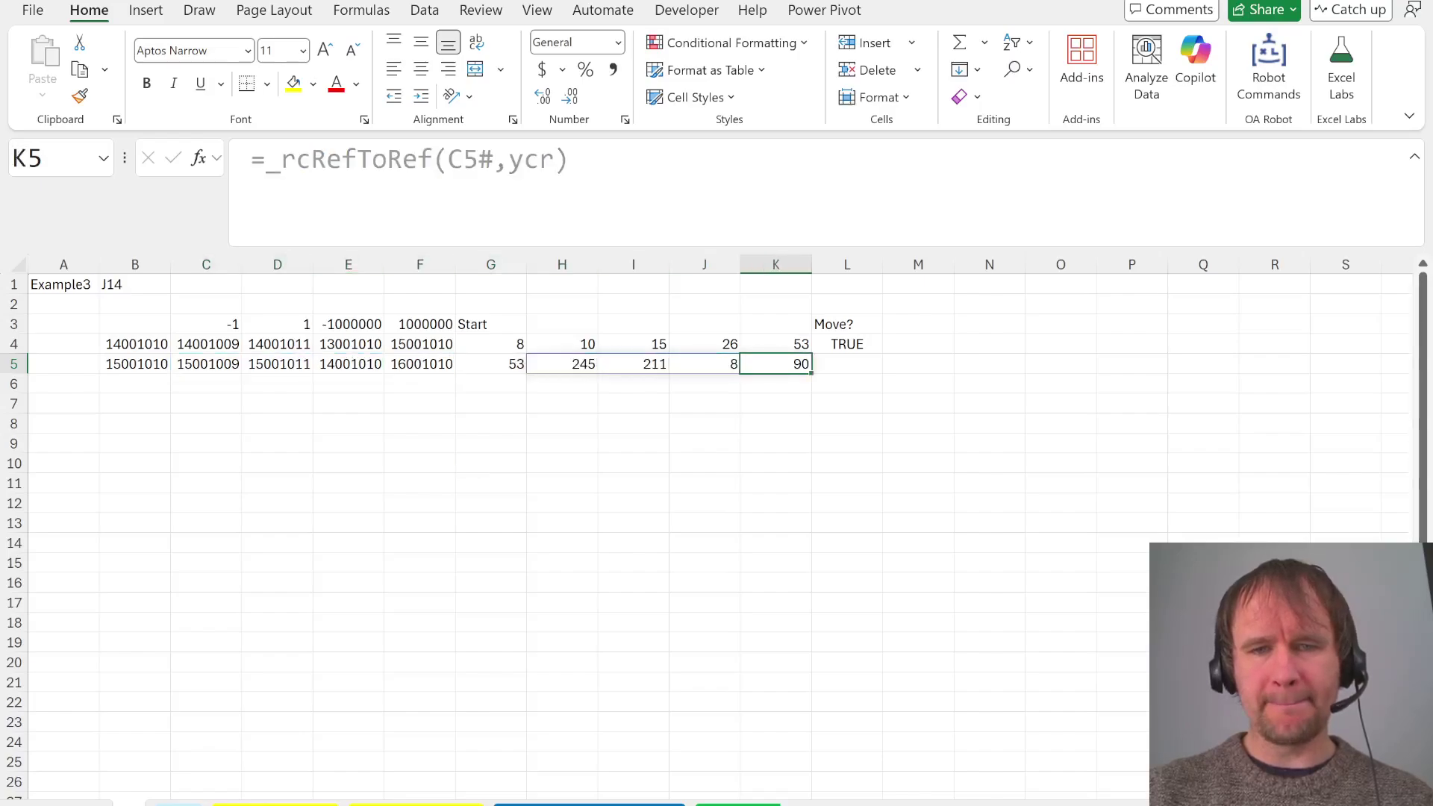
{"action": "key", "text": "Right"}
{"action": "key", "text": "ctrl+d"}
Remove the Move? label and its tests from column L
{"action": "key", "text": "ctrl+Left"}
{"action": "key", "text": "ctrl+Right"}
{"action": "key", "text": "ctrl+space"}
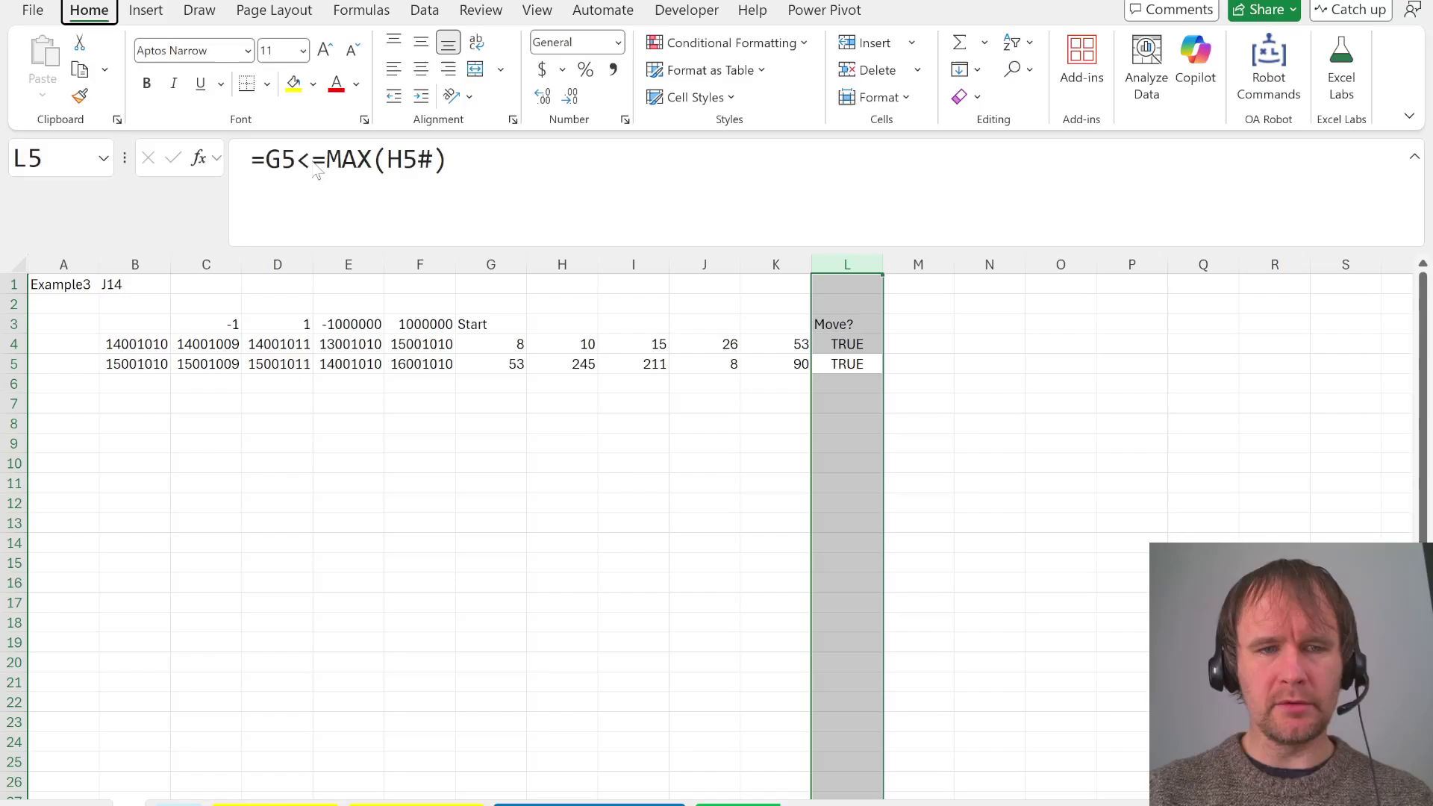
{"action": "key", "text": "Delete"}
Fill the path formulas in B5:K5 down through row 35
{"action": "key", "text": "Left"}
{"action": "key", "text": "ctrl+Left"}
{"action": "key", "text": "ctrl+shift+Right"}
{"action": "key", "text": "shift+Down"}
{"action": "key", "text": "shift+Down"}
{"action": "key", "text": "shift+Down"}
{"action": "key", "text": "shift+Down"}
{"action": "key", "text": "shift+Down"}
{"action": "key", "text": "shift+Down"}
{"action": "key", "text": "shift+Down"}
{"action": "key", "text": "shift+Down"}
{"action": "key", "text": "shift+Down"}
{"action": "key", "text": "shift+Down"}
{"action": "key", "text": "shift+Down"}
{"action": "key", "text": "shift+Down"}
{"action": "key", "text": "shift+Down"}
{"action": "key", "text": "shift+Down"}
{"action": "key", "text": "shift+Down"}
{"action": "key", "text": "shift+Down"}
{"action": "key", "text": "shift+Down"}
{"action": "key", "text": "shift+Down"}
{"action": "key", "text": "shift+Down"}
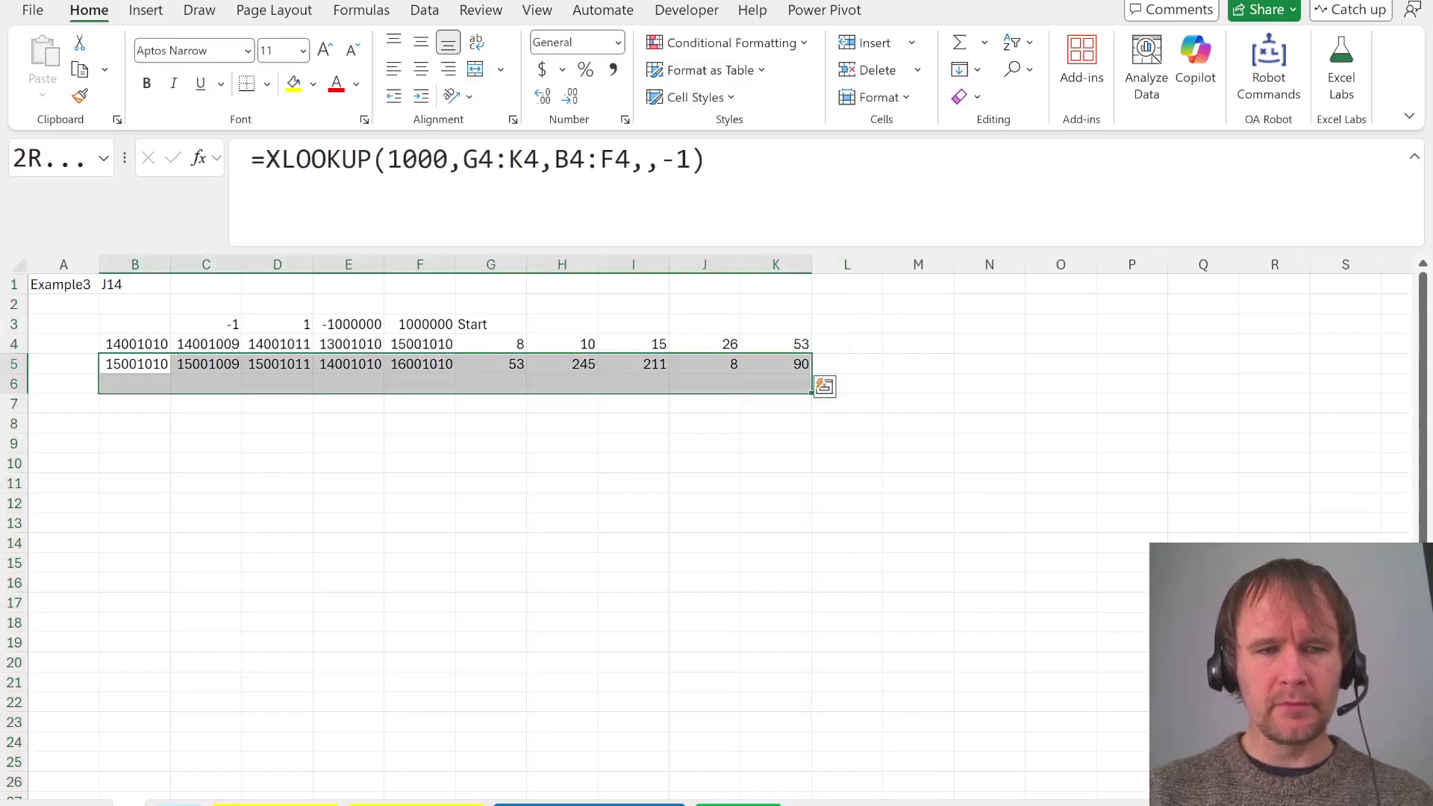
{"action": "key", "text": "ctrl+d"}
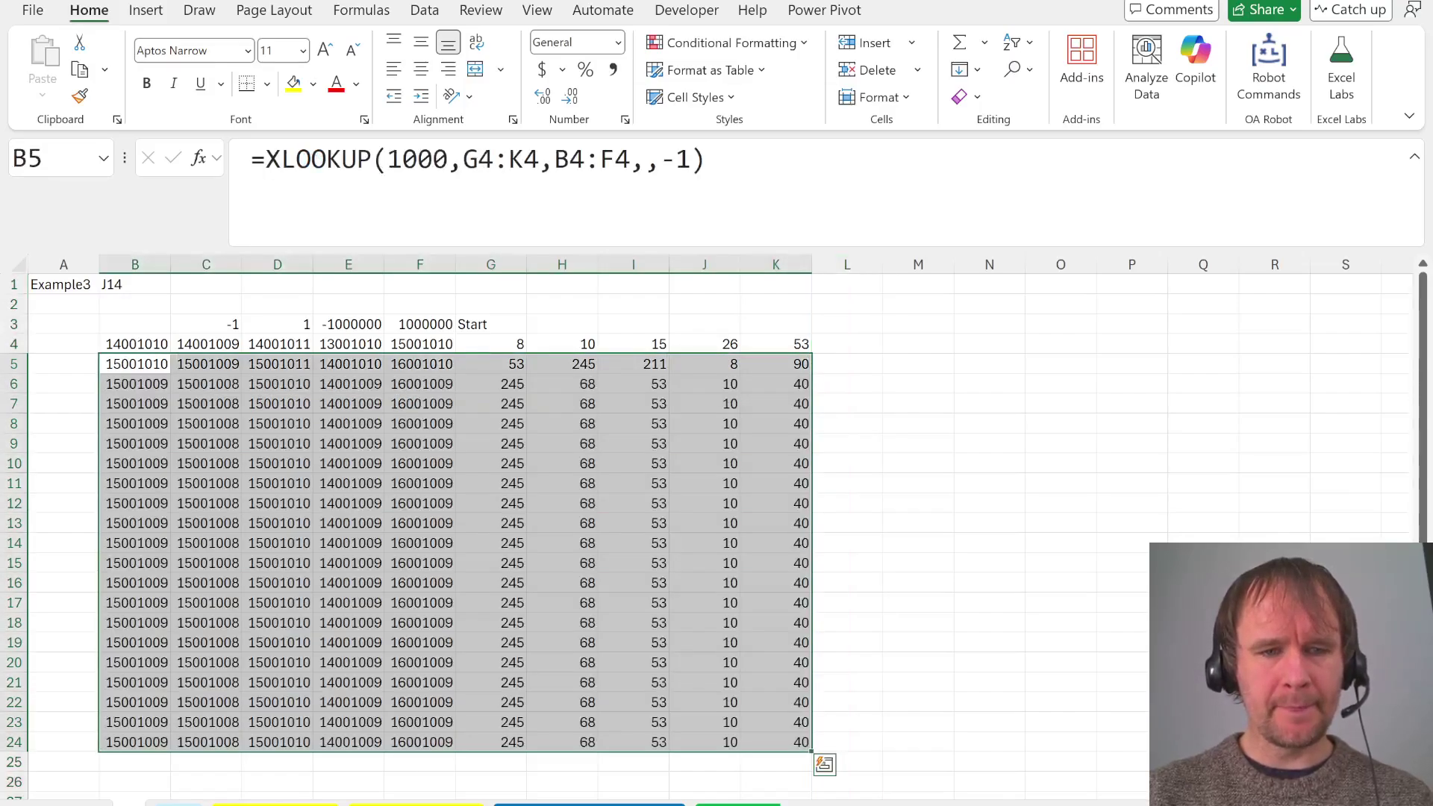
{"action": "key", "text": "shift+Down"}
{"action": "key", "text": "shift+Down"}
{"action": "key", "text": "shift+Down"}
{"action": "key", "text": "shift+Down"}
{"action": "key", "text": "shift+Down"}
{"action": "key", "text": "shift+Down"}
{"action": "key", "text": "shift+Down"}
{"action": "key", "text": "shift+Down"}
{"action": "key", "text": "shift+Down"}
{"action": "key", "text": "shift+Down"}
{"action": "key", "text": "shift+Down"}
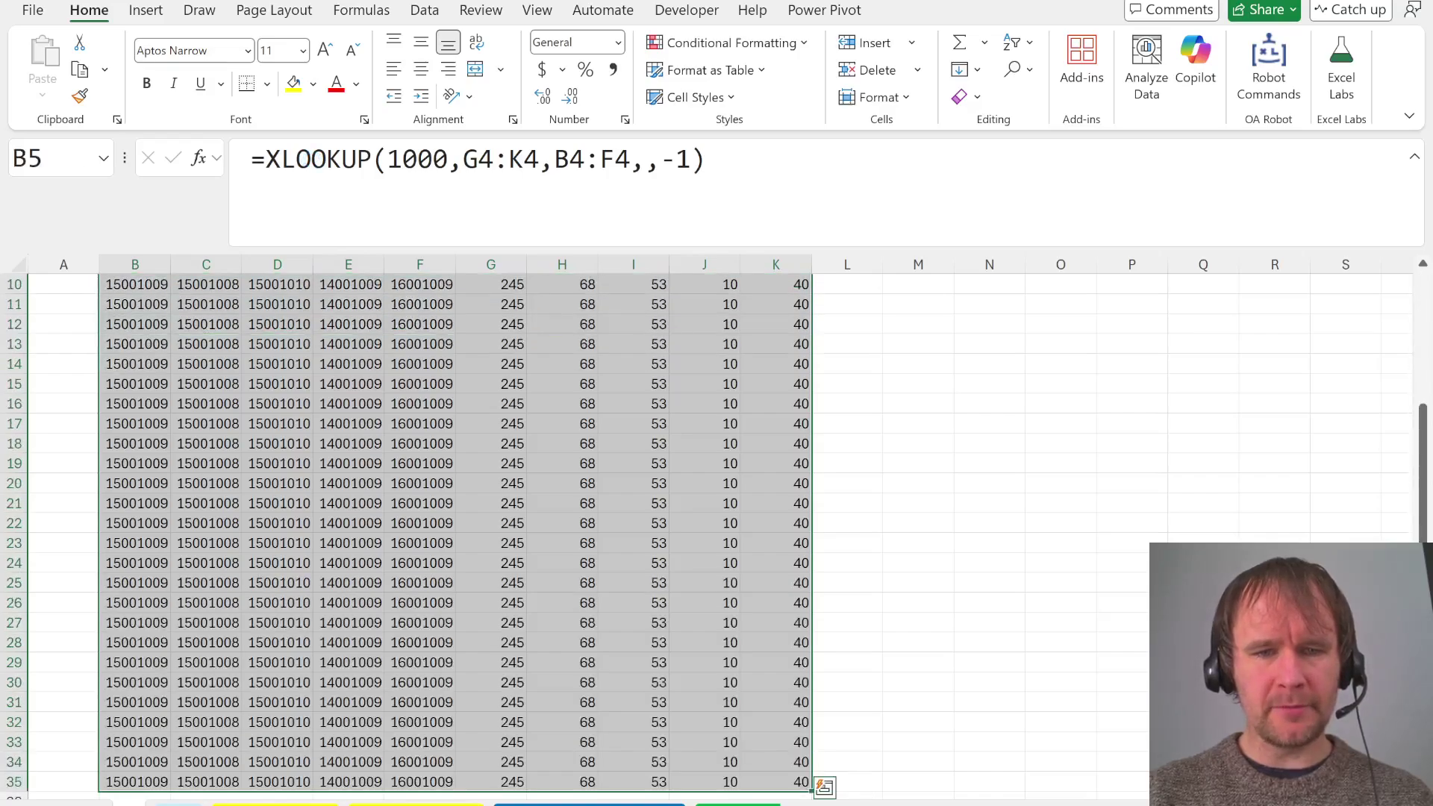
Examine the first rows of the path table and the neighbour reference formula in row 5
{"action": "key", "text": "Up"}
{"action": "key", "text": "Up"}
{"action": "key", "text": "Up"}
{"action": "key", "text": "Up"}
{"action": "key", "text": "Right"}
{"action": "key", "text": "Down"}
{"action": "key", "text": "Down"}
{"action": "key", "text": "Down"}
{"action": "key", "text": "Down"}
{"action": "key", "text": "Right"}
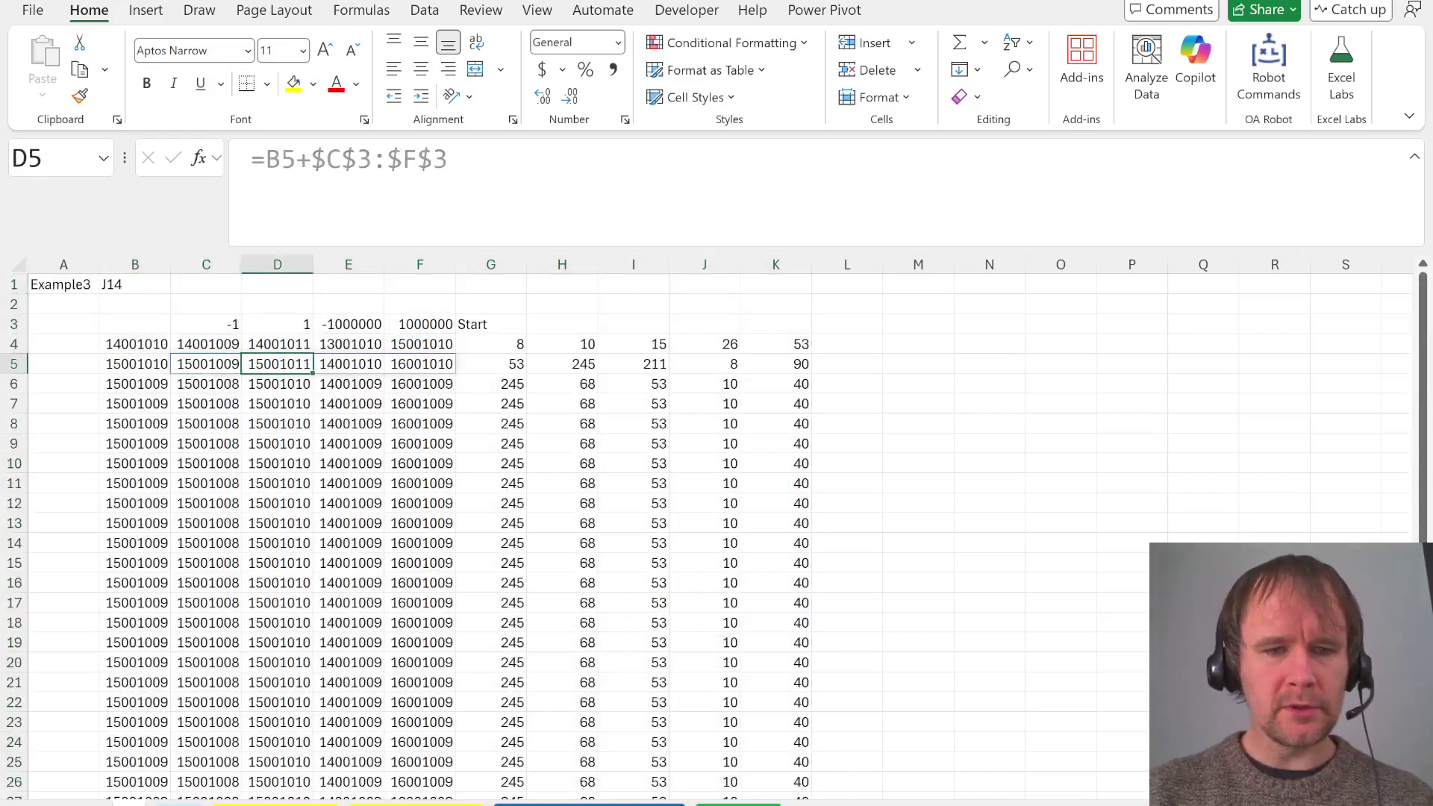
Trace the Example3 route from J14 through J15 to I15 on the number map and recheck the Level 3 rules
{"action": "key", "text": "ctrl+Page_Up"}
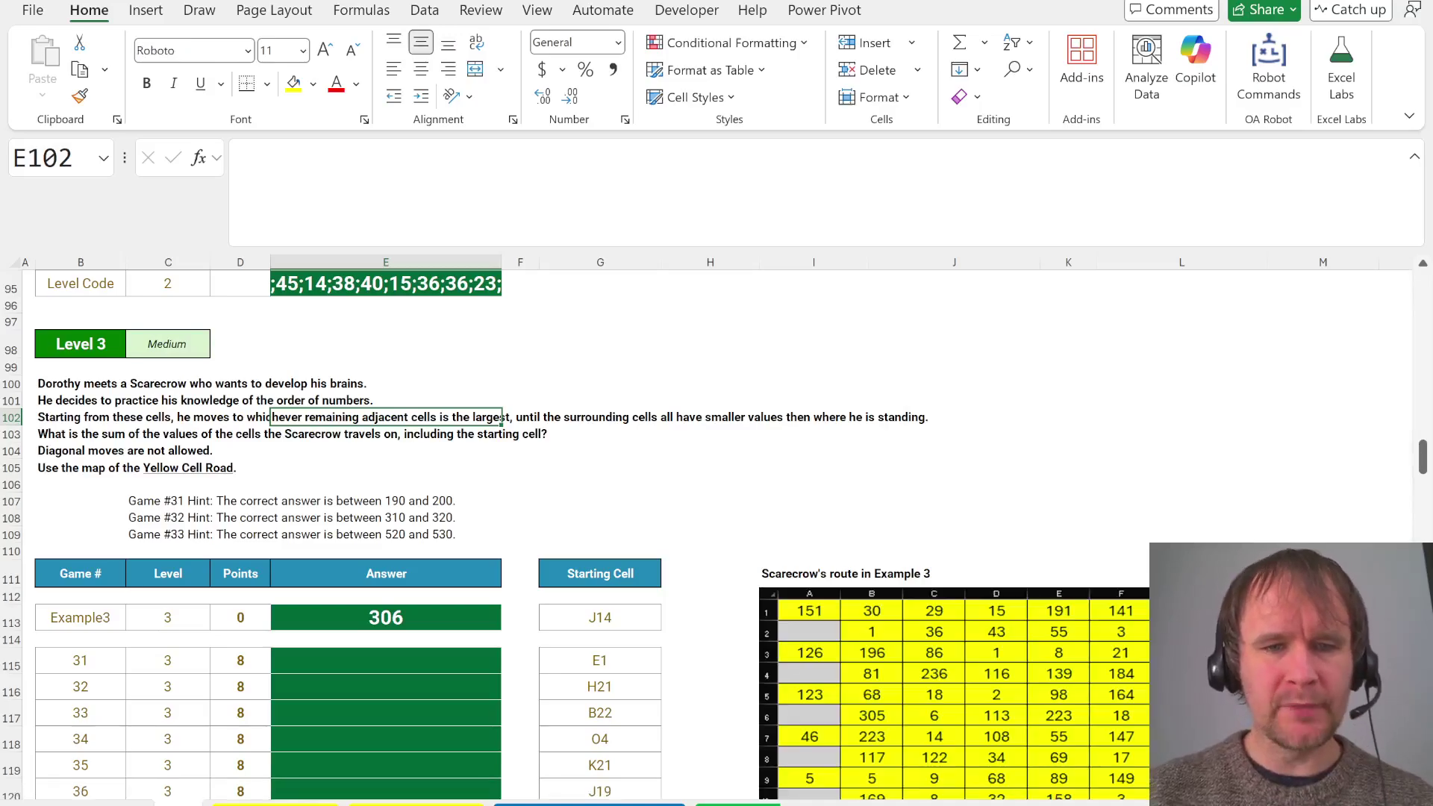
{"action": "key", "text": "ctrl+Page_Down"}
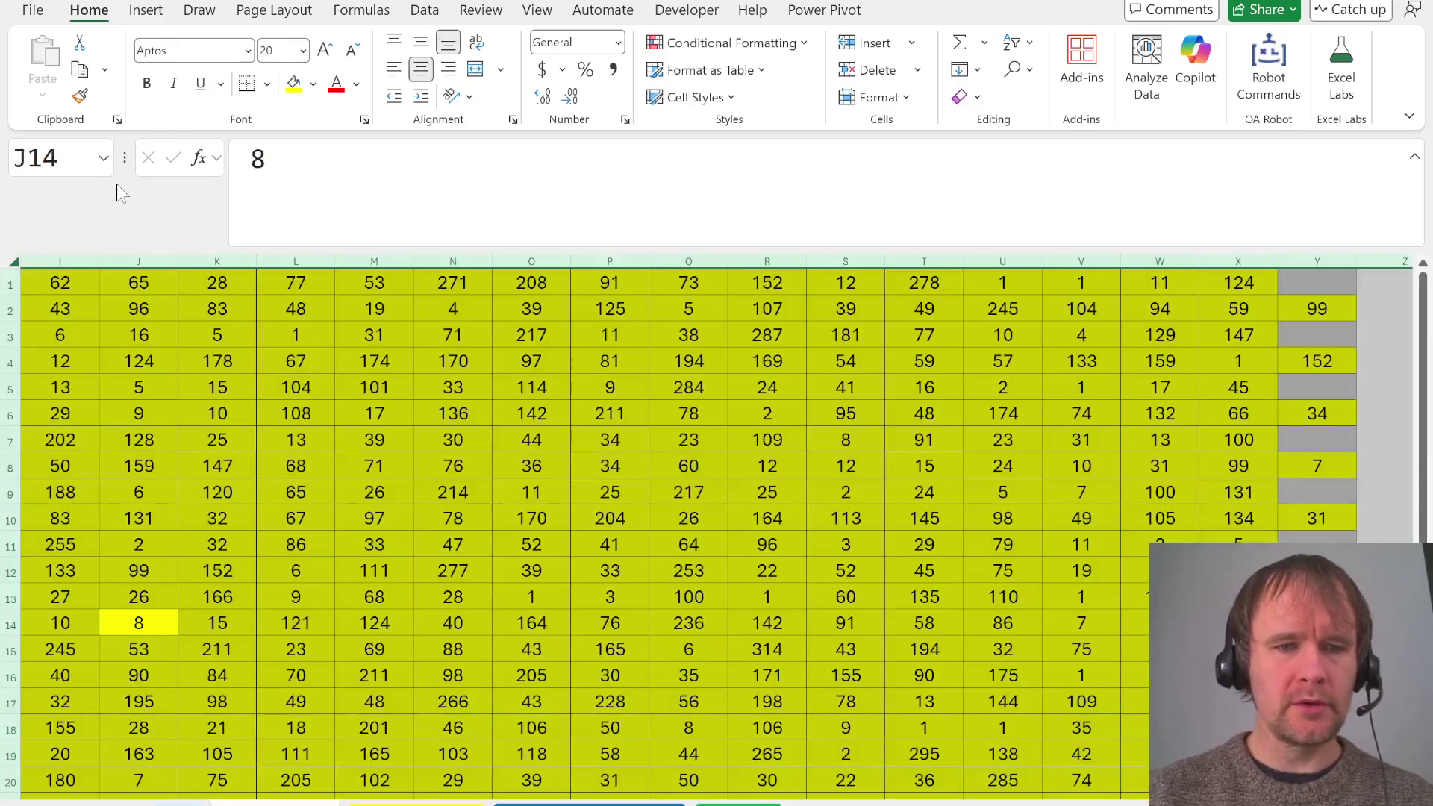
{"action": "key", "text": "shift+BackSpace"}
{"action": "key", "text": "Down"}
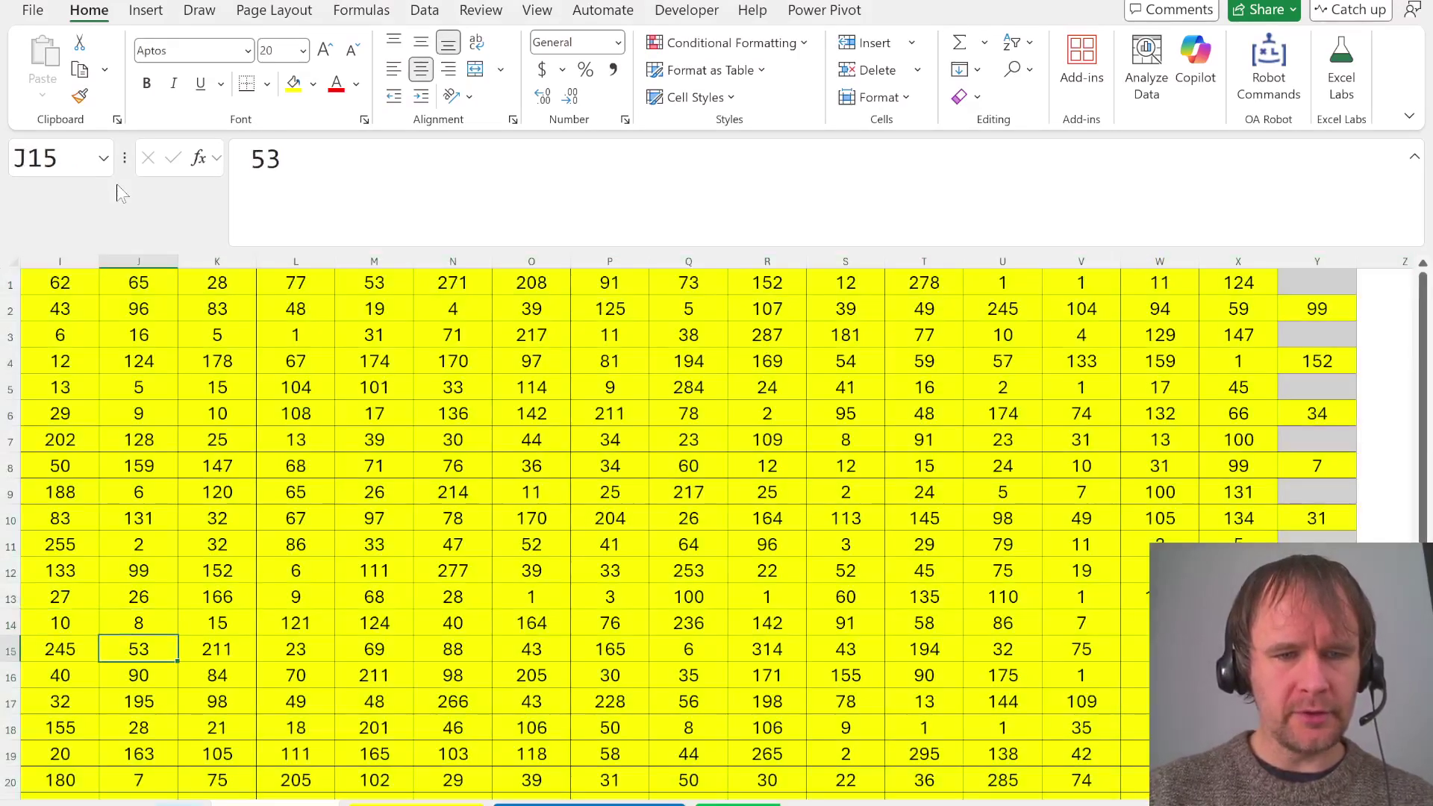
{"action": "key", "text": "Left"}
{"action": "key", "text": "ctrl+Page_Up"}
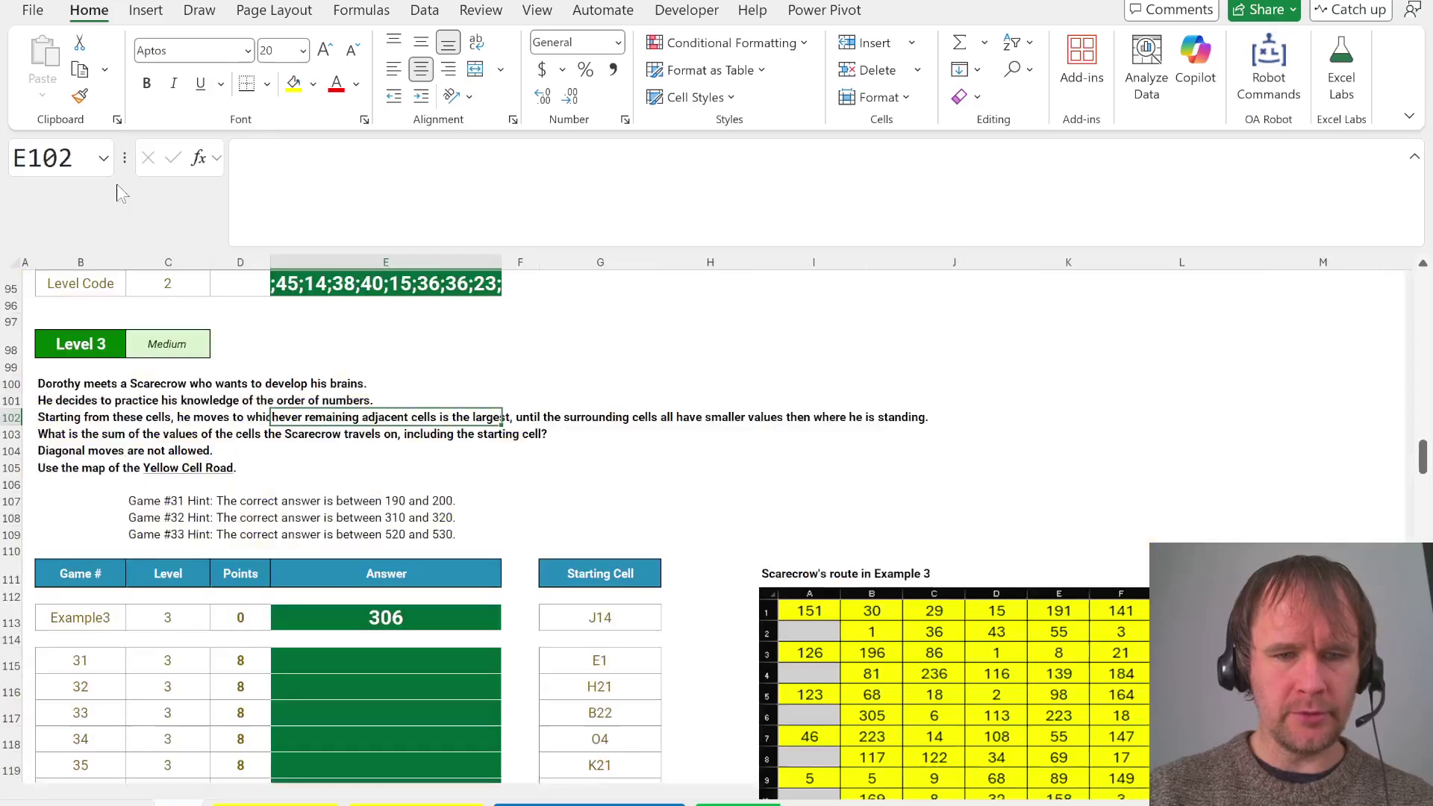
{"action": "key", "text": "ctrl+Page_Up"}
{"action": "key", "text": "ctrl+Page_Down"}
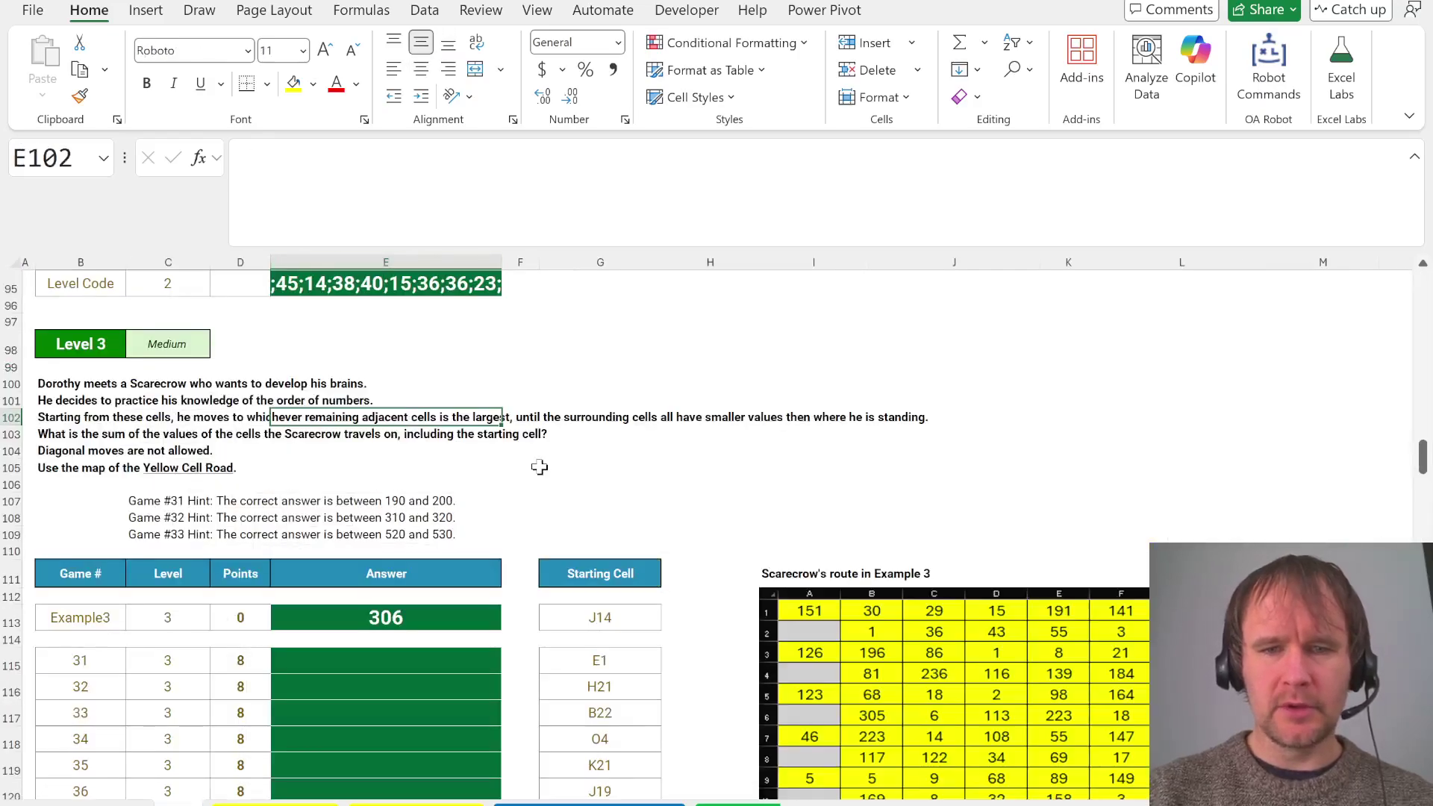
Review the Example3 route picture and the Level 3 question about summing the values of the cells travelled
{"action": "scroll", "coordinate": [538, 467], "scroll_direction": "down", "scroll_amount": 6}
{"action": "scroll", "coordinate": [538, 467], "scroll_direction": "right", "scroll_amount": 4}
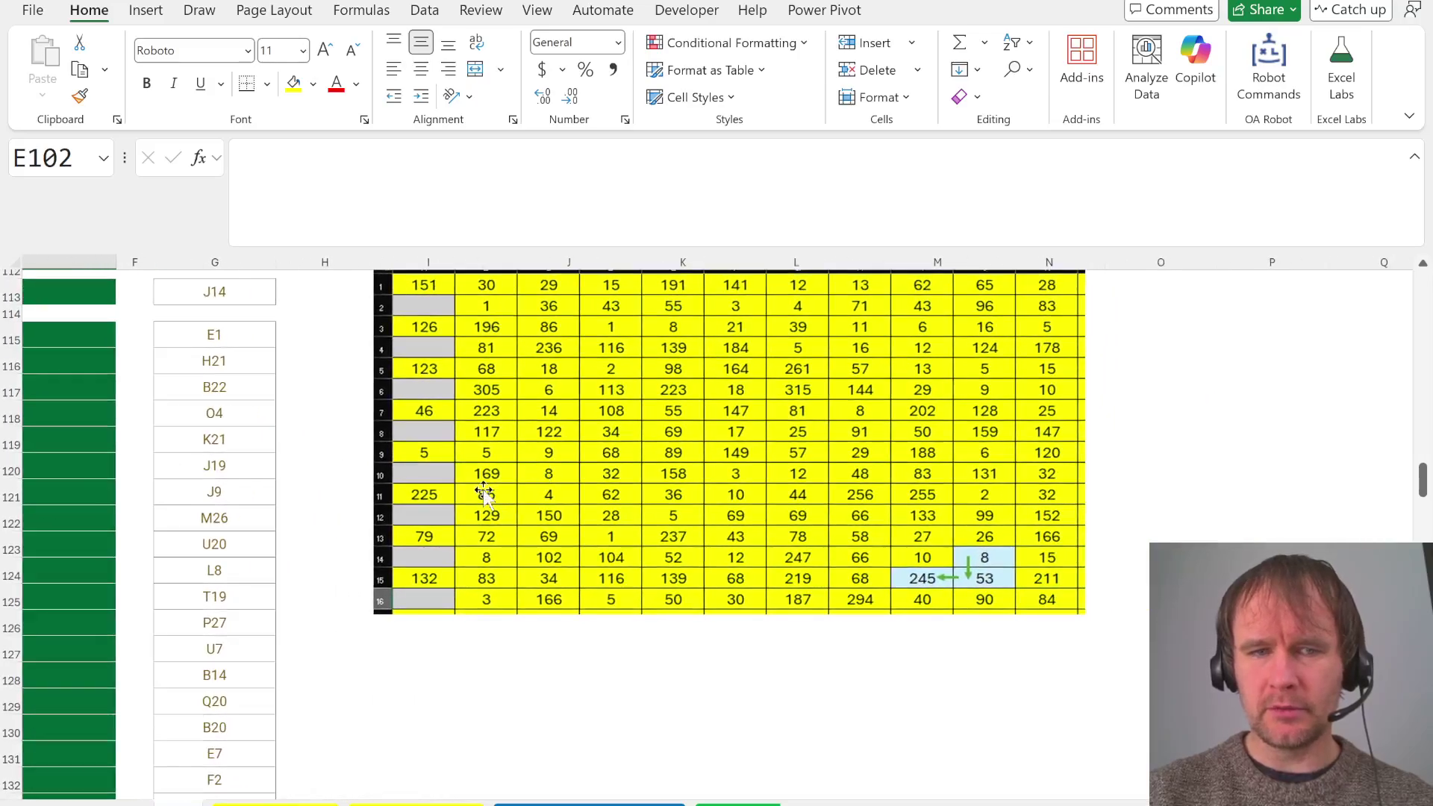
{"action": "scroll", "coordinate": [482, 494], "scroll_direction": "left", "scroll_amount": 4}
{"action": "scroll", "coordinate": [484, 493], "scroll_direction": "up", "scroll_amount": 5}
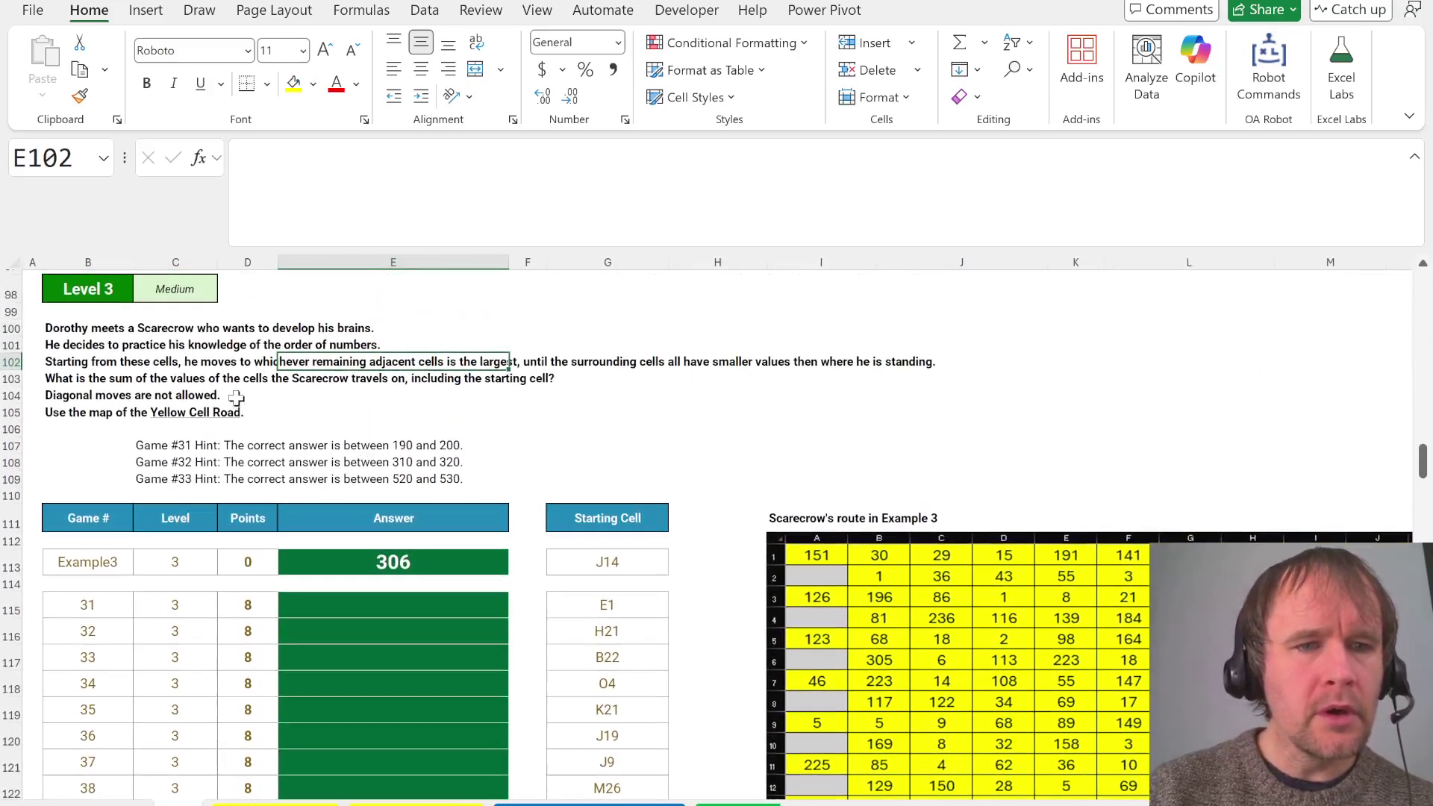
{"action": "left_click", "coordinate": [211, 378]}
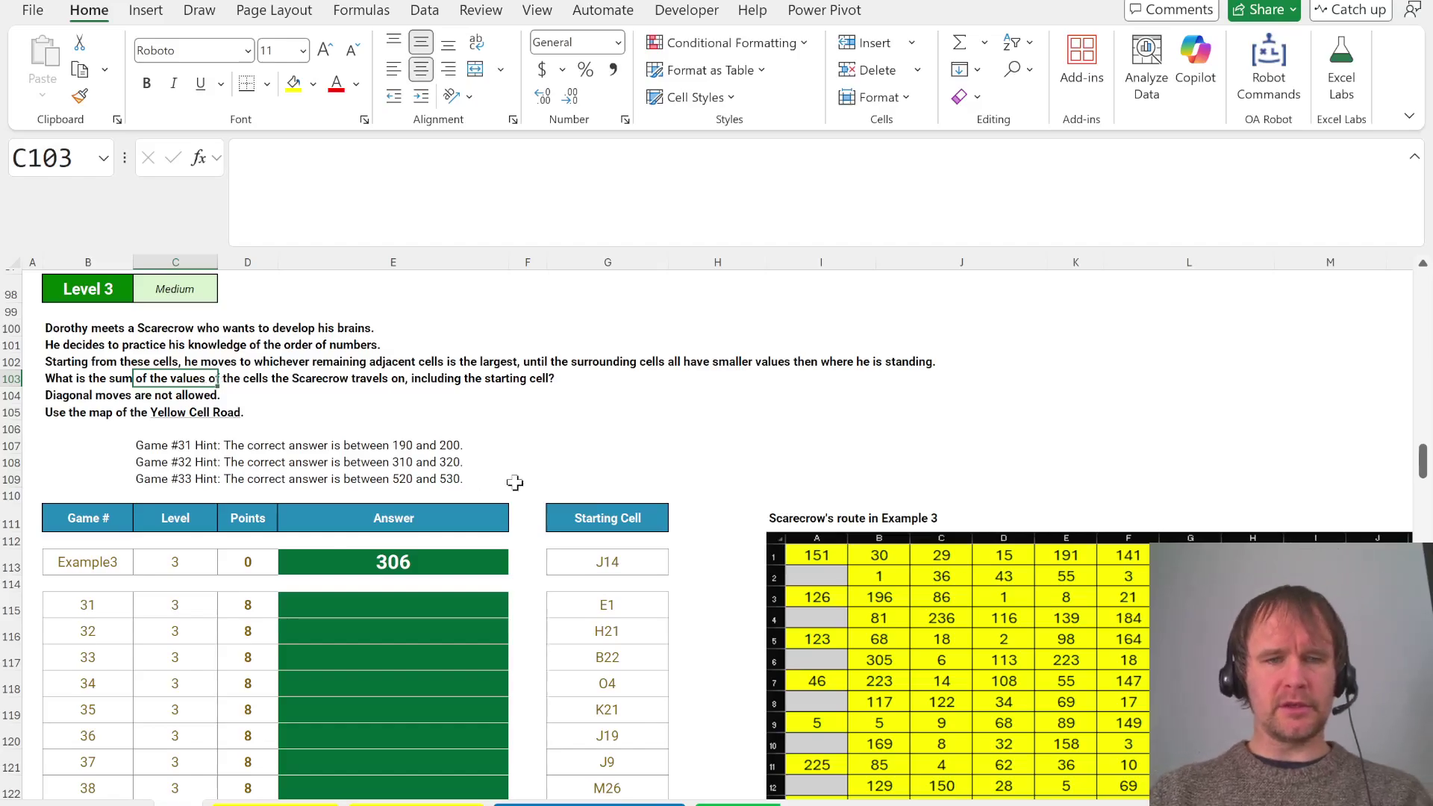
On the L3 sheet, enter =UNIQUE(HSTACK(B4:B35,G4:G35)) in M4 to list each visited cell with its value
{"action": "key", "text": "ctrl+Page_Down"}
{"action": "key", "text": "Right"}
{"action": "key", "text": "Right"}
{"action": "key", "text": "Right"}
{"action": "key", "text": "Right"}
{"action": "key", "text": "Right"}
{"action": "key", "text": "Right"}
{"action": "key", "text": "Right"}
{"action": "key", "text": "Right"}
{"action": "key", "text": "Right"}
{"action": "key", "text": "Right"}
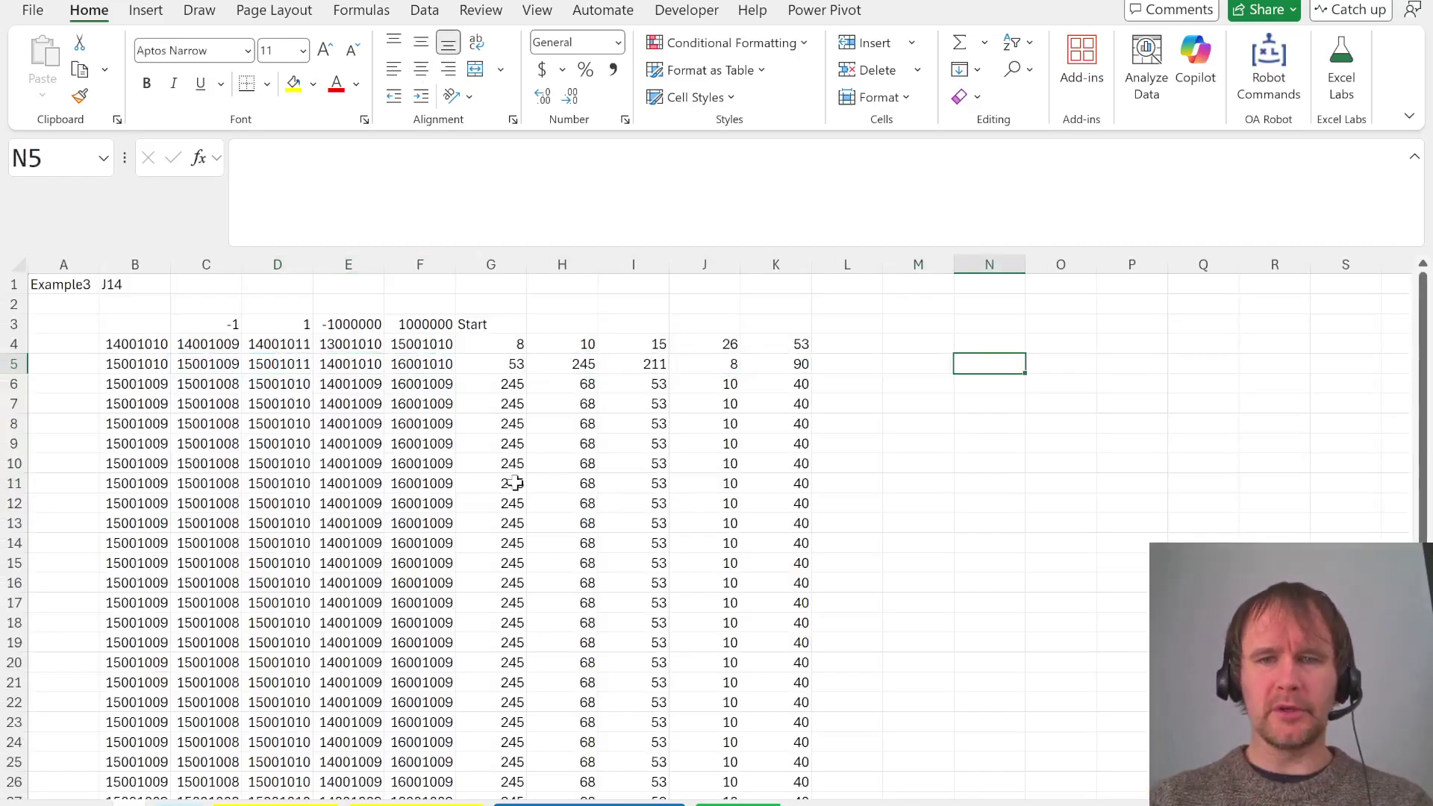
{"action": "key", "text": "Up"}
{"action": "key", "text": "Left"}
{"action": "type", "text": "=uniq"}
{"action": "key", "text": "Tab"}
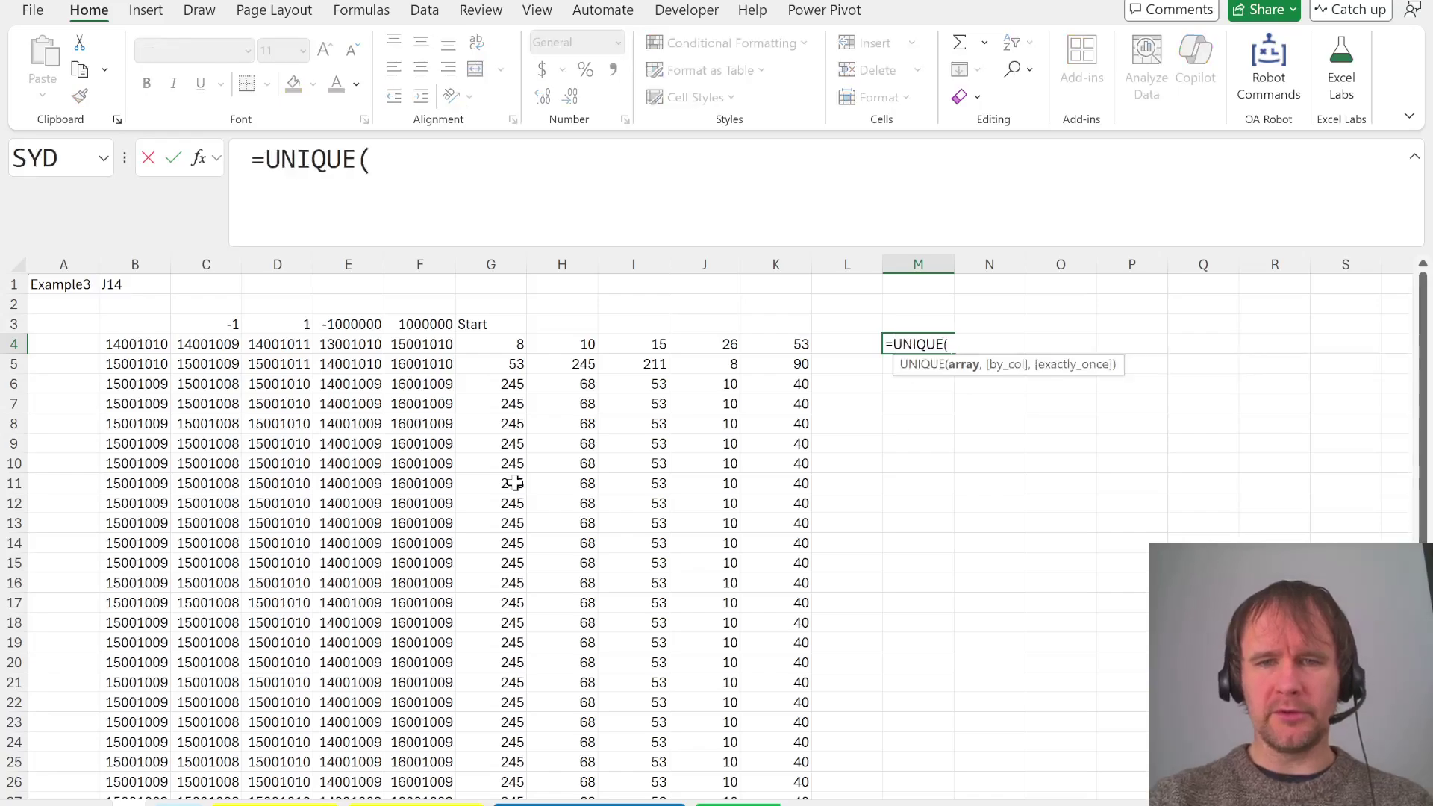
{"action": "type", "text": "hs"}
{"action": "key", "text": "Tab"}
{"action": "key", "text": "ctrl+Left"}
{"action": "key", "text": "ctrl+Left"}
{"action": "key", "text": "ctrl+shift+Down"}
{"action": "type", "text": ","}
{"action": "key", "text": "Left"}
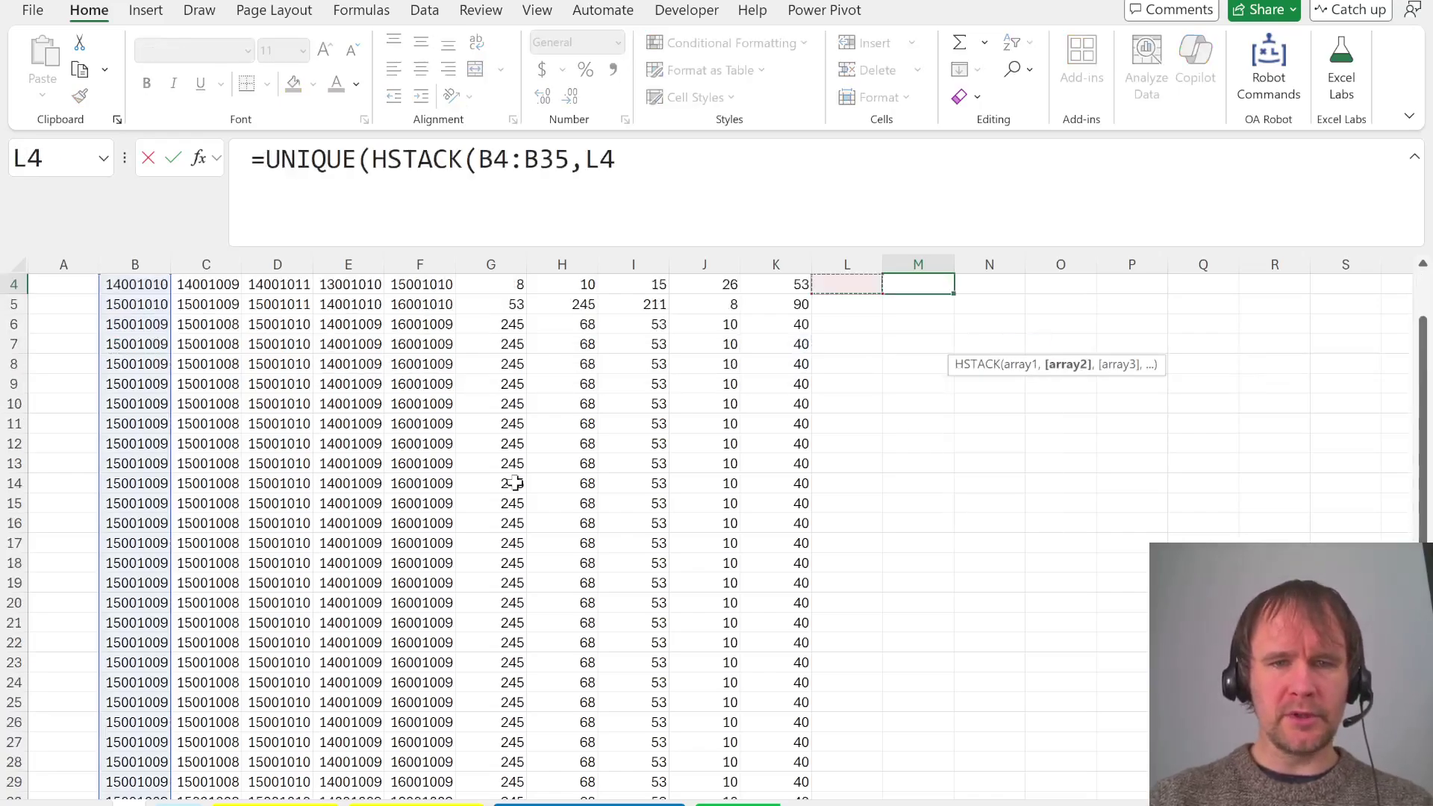
{"action": "key", "text": "Left"}
{"action": "key", "text": "Left"}
{"action": "key", "text": "Left"}
{"action": "key", "text": "Left"}
{"action": "key", "text": "Left"}
{"action": "key", "text": "Left"}
{"action": "key", "text": "Right"}
{"action": "key", "text": "ctrl+shift+Down"}
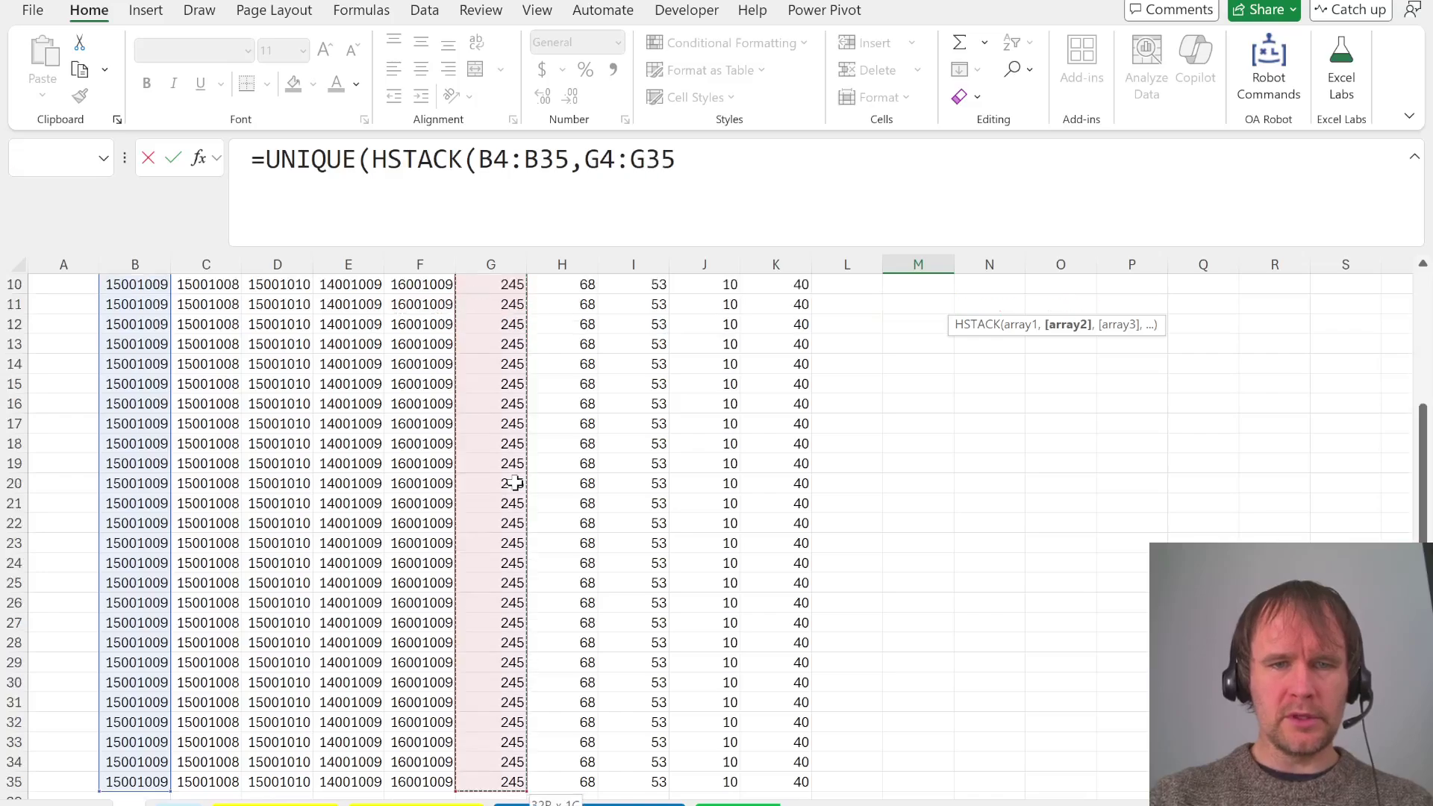
{"action": "type", "text": "))"}
{"action": "key", "text": "Return"}
{"action": "key", "text": "Up"}
{"action": "key", "text": "Up"}
{"action": "key", "text": "Up"}
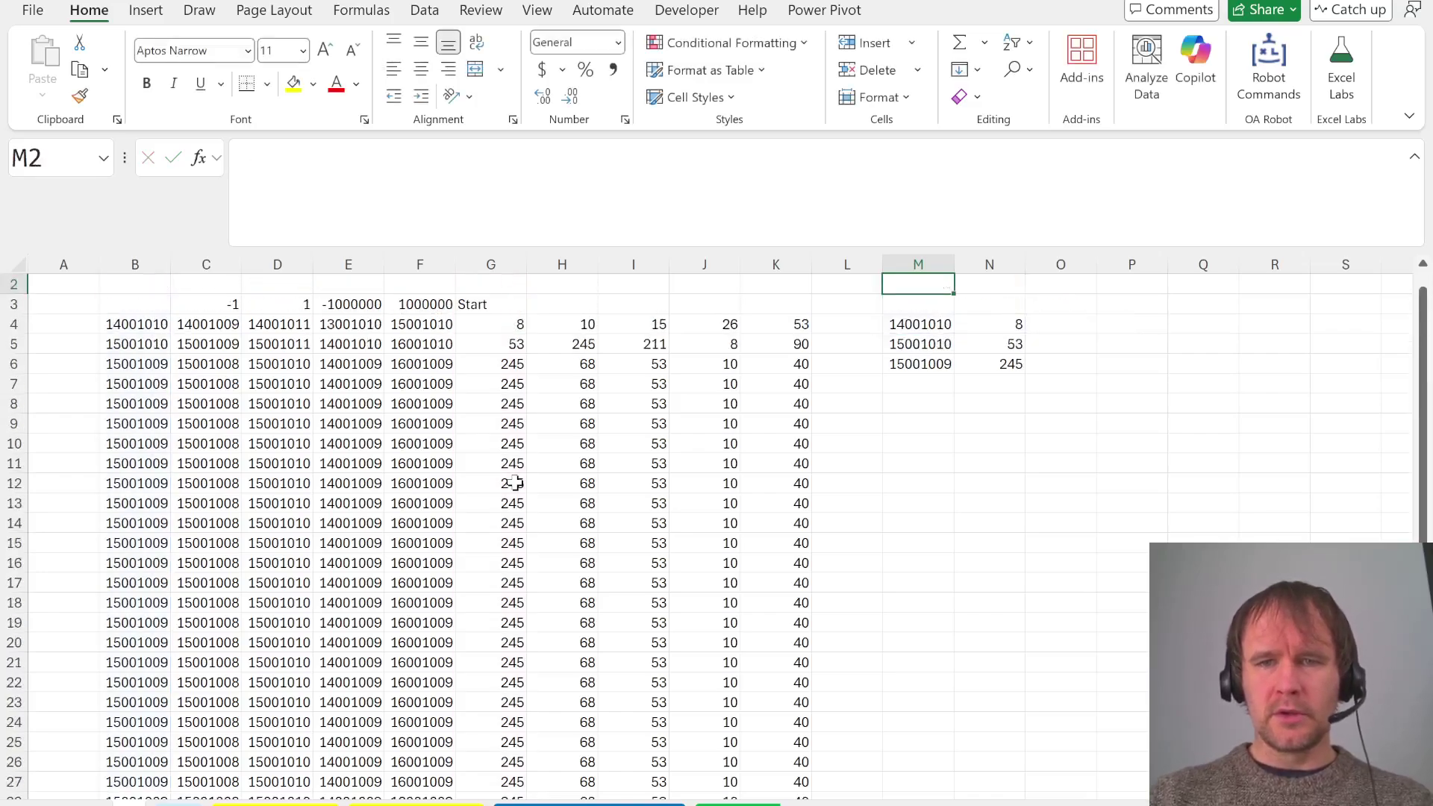
{"action": "key", "text": "Down"}
{"action": "key", "text": "Down"}
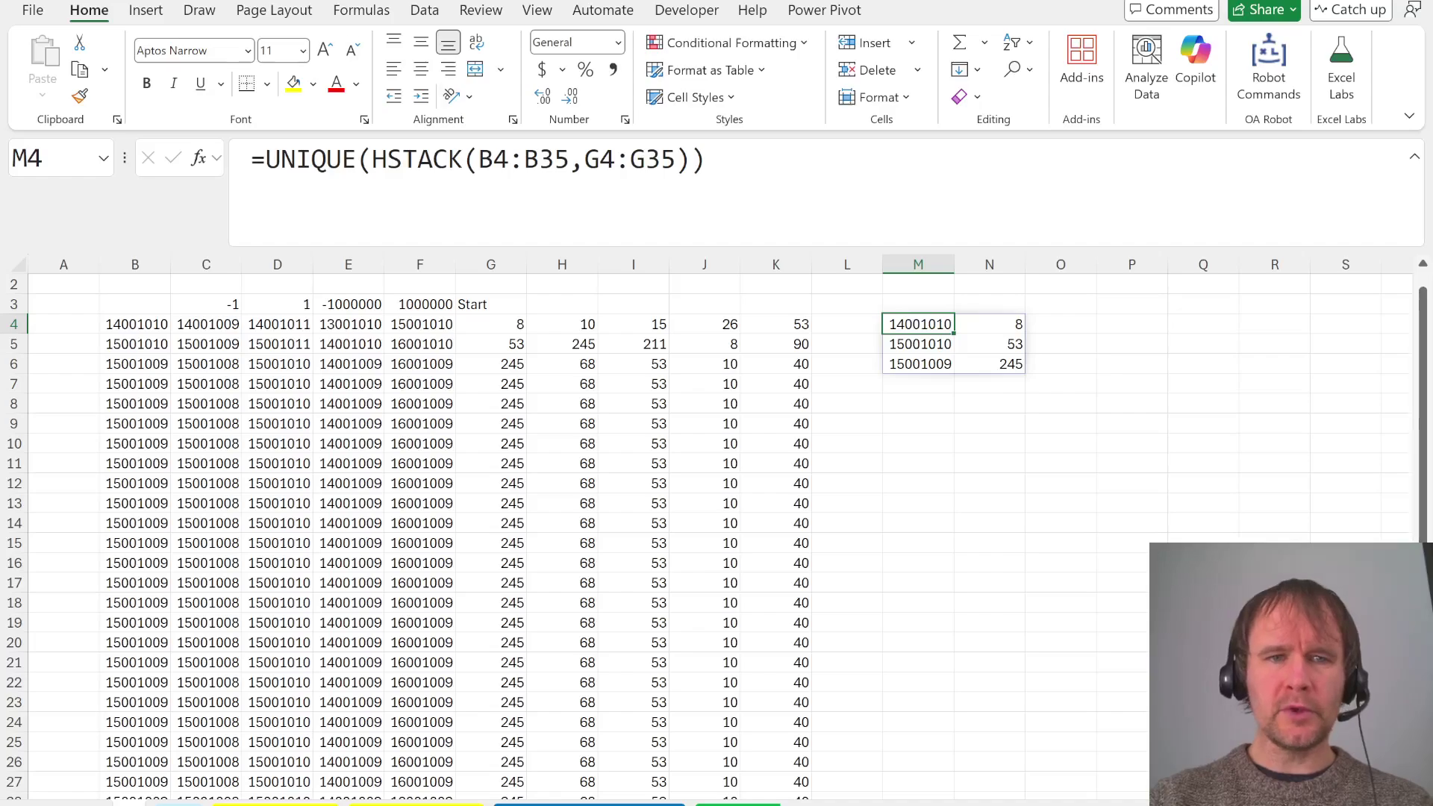
Wrap the M4 formula in DROP with ,,1 so only the visited cells' values remain
{"action": "key", "text": "F2"}
{"action": "key", "text": "Home"}
{"action": "key", "text": "Right"}
{"action": "type", "text": "drop"}
{"action": "key", "text": "Tab"}
{"action": "key", "text": "End"}
{"action": "type", "text": ","}
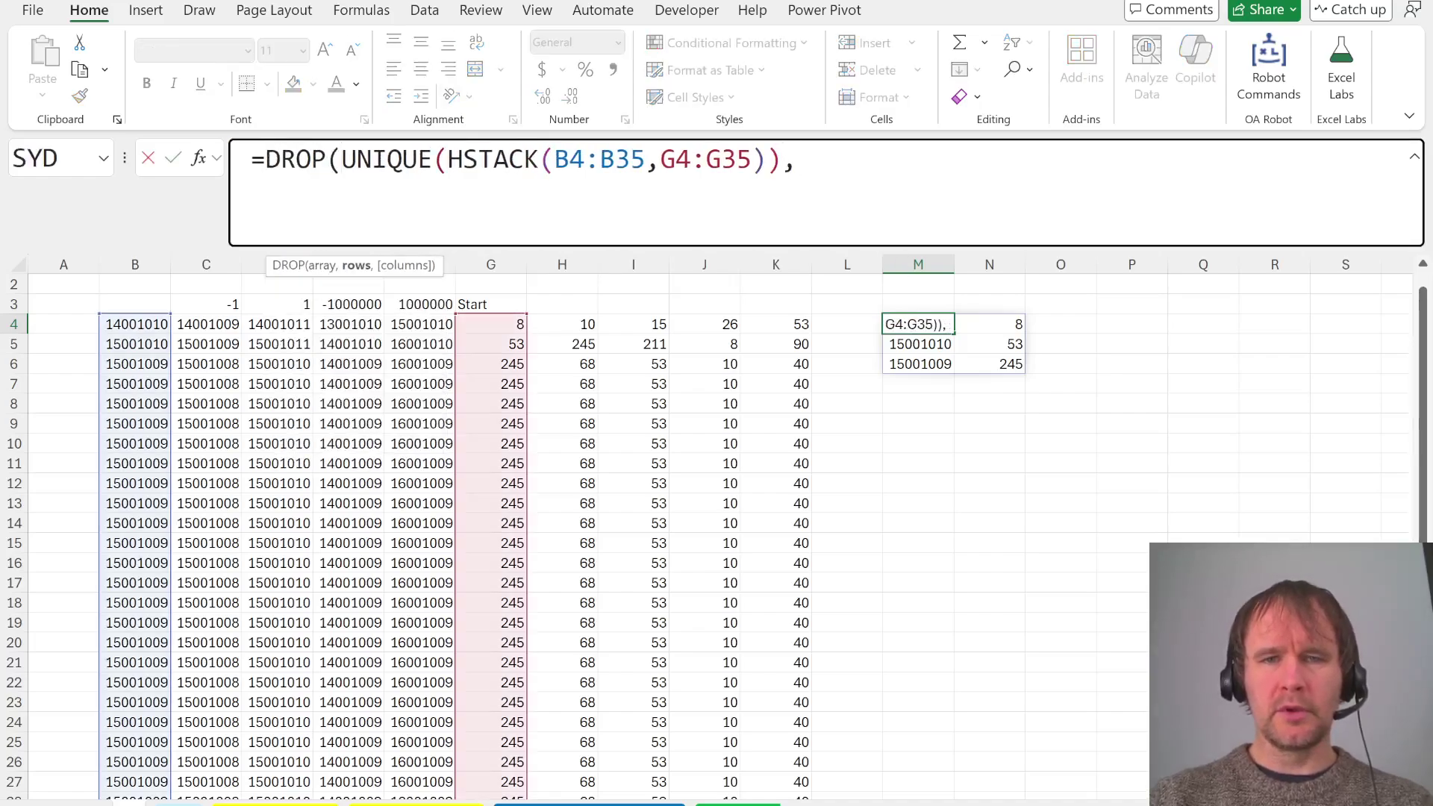
{"action": "type", "text": ",1)"}
{"action": "key", "text": "Return"}
{"action": "key", "text": "Up"}
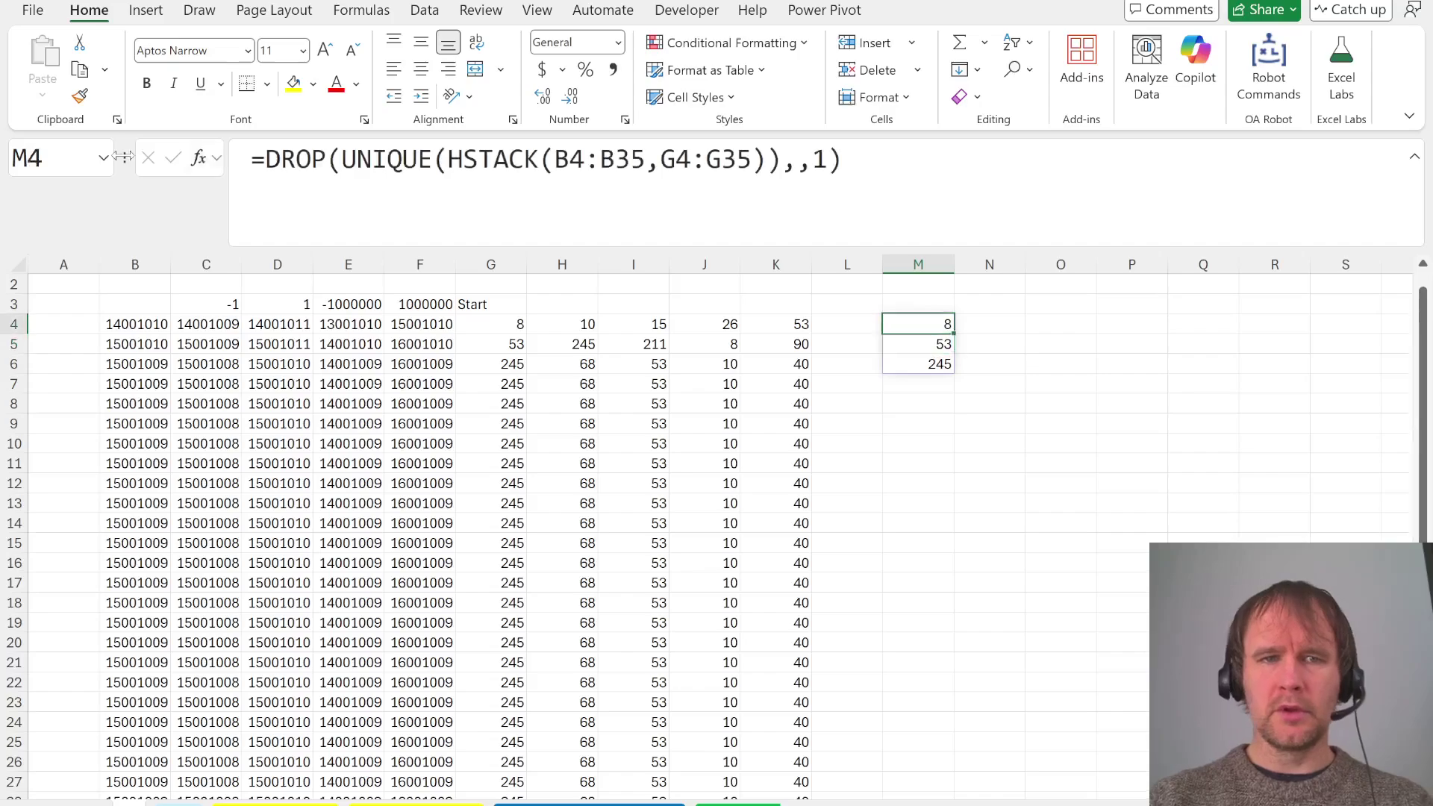
Wrap the M4 DROP formula in SUM to total the visited cells' values
{"action": "key", "text": "F2"}
{"action": "key", "text": "Home"}
{"action": "key", "text": "Right"}
{"action": "type", "text": "sum"}
{"action": "key", "text": "Tab"}
{"action": "key", "text": "End"}
{"action": "type", "text": ")"}
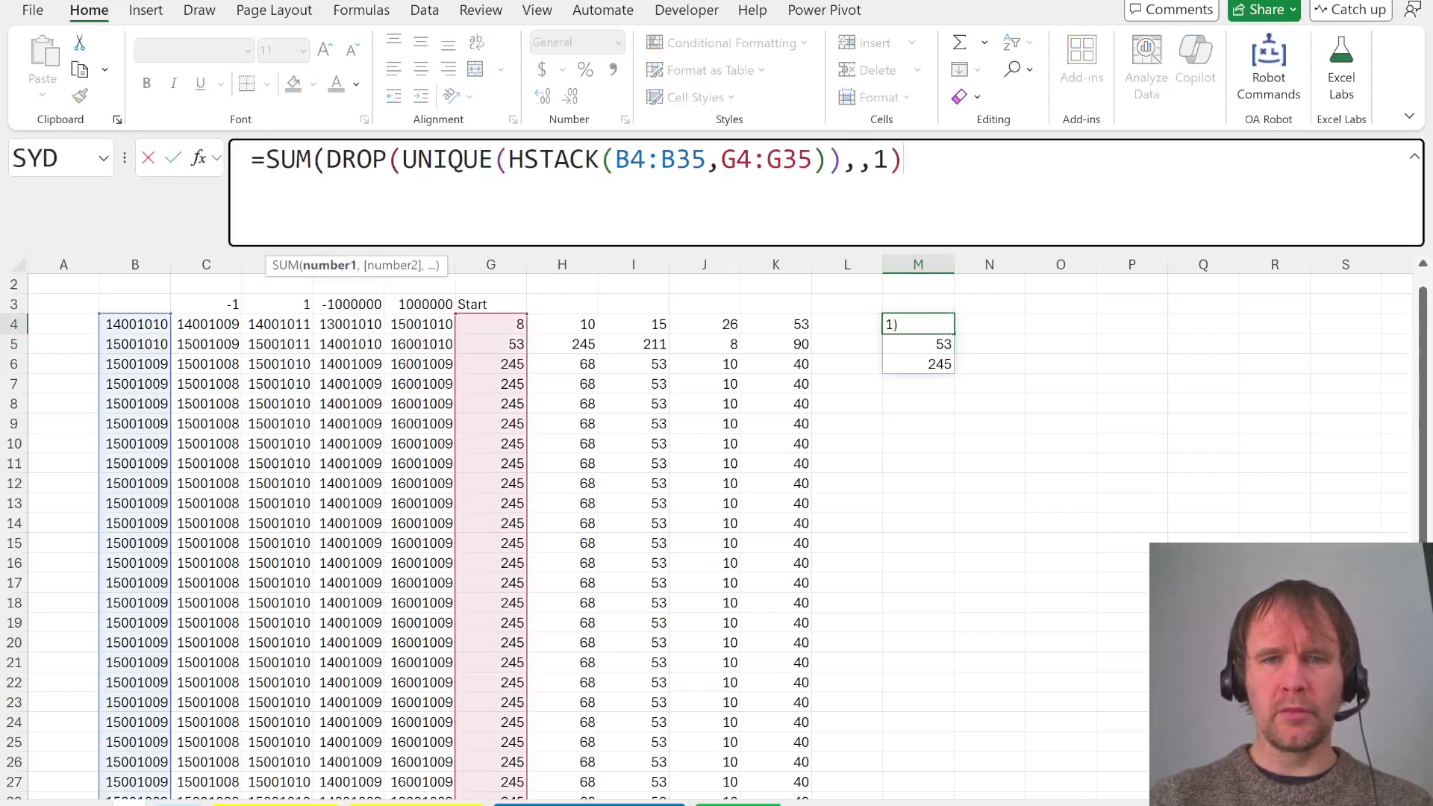
{"action": "key", "text": "Return"}
{"action": "key", "text": "Up"}
Wrap the M4 sum in an IF that tests B35=B34 and returns "X" when the path has not ended
{"action": "key", "text": "F2"}
{"action": "key", "text": "Home"}
{"action": "key", "text": "Right"}
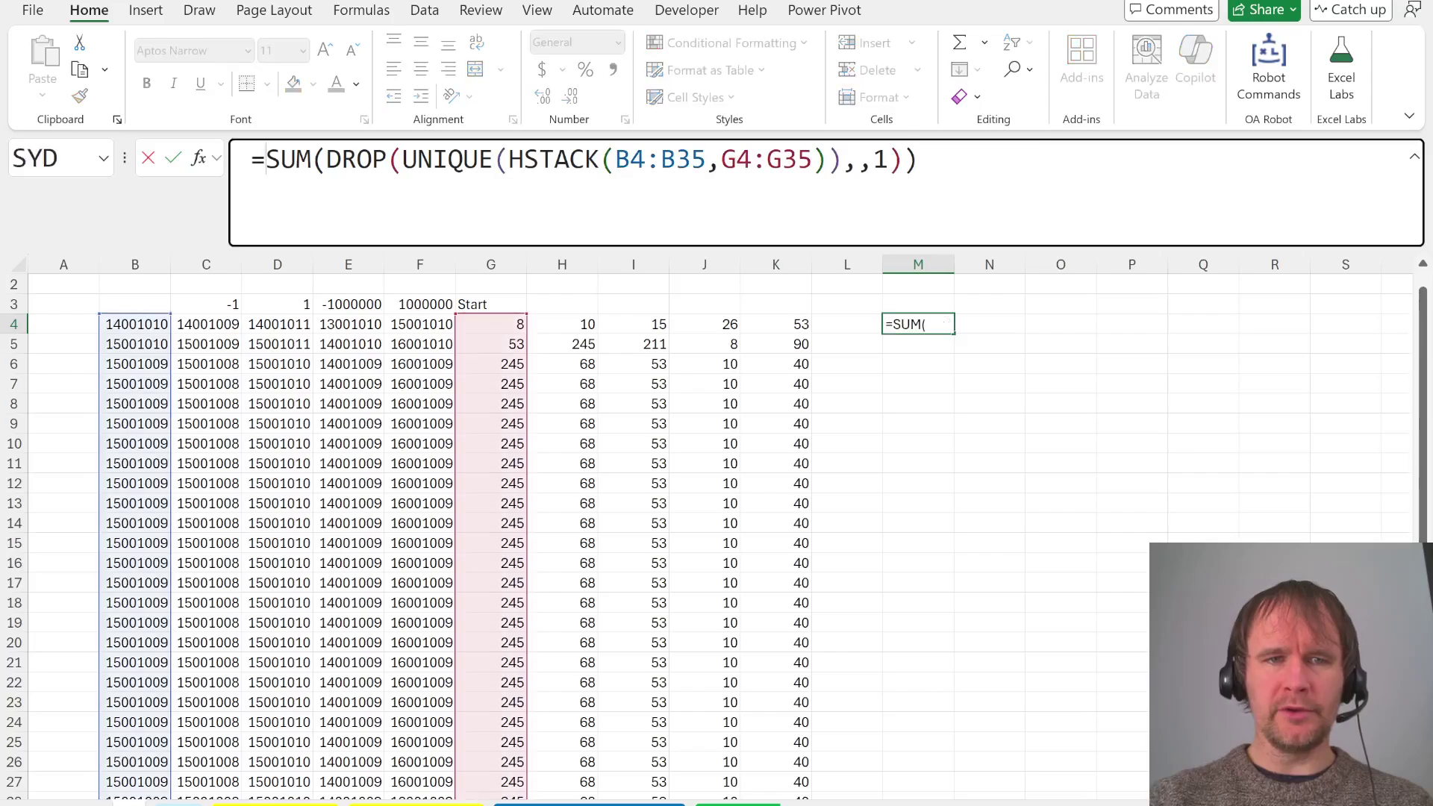
{"action": "type", "text": "if"}
{"action": "key", "text": "Tab"}
{"action": "left_click", "coordinate": [134, 444]}
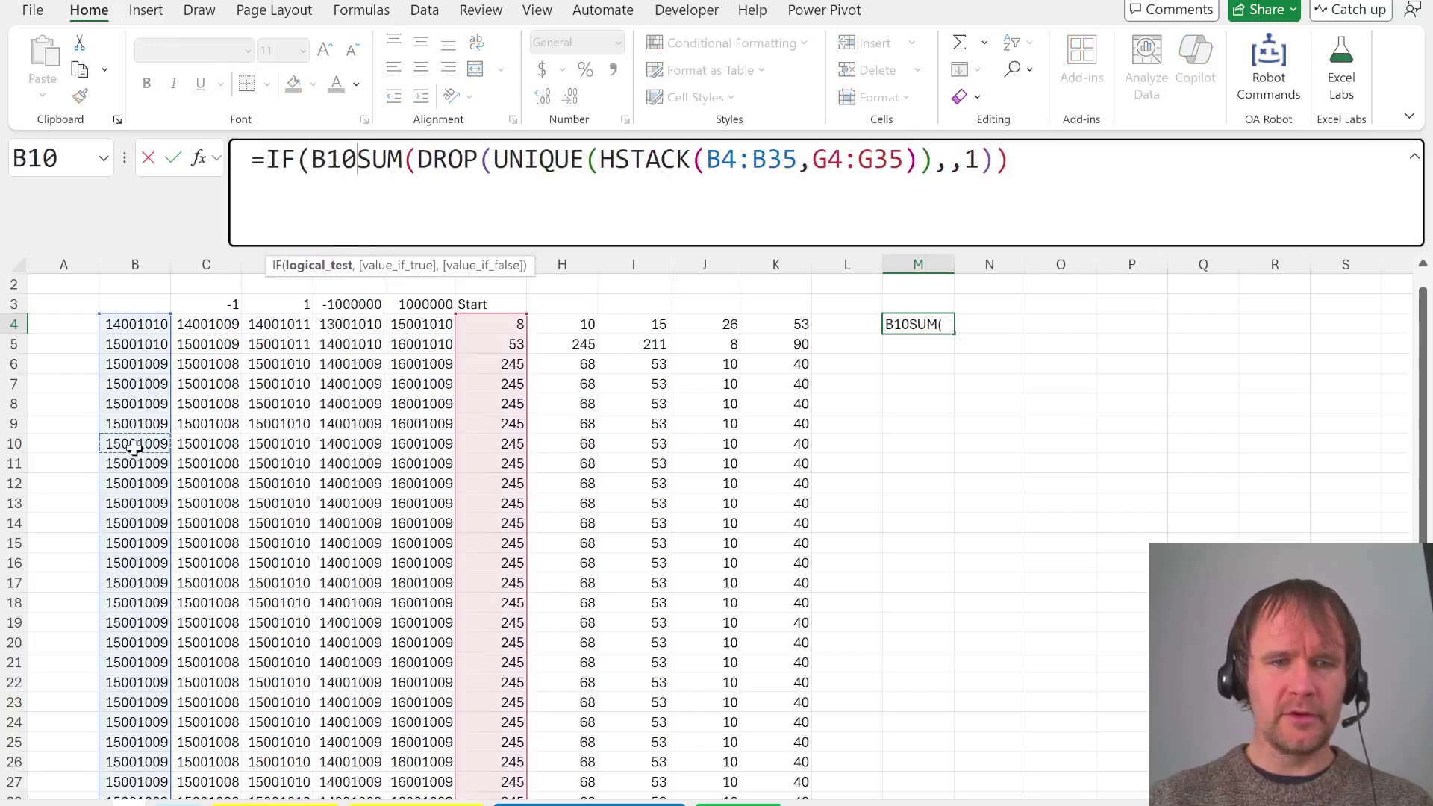
{"action": "key", "text": "ctrl+Down"}
{"action": "type", "text": "="}
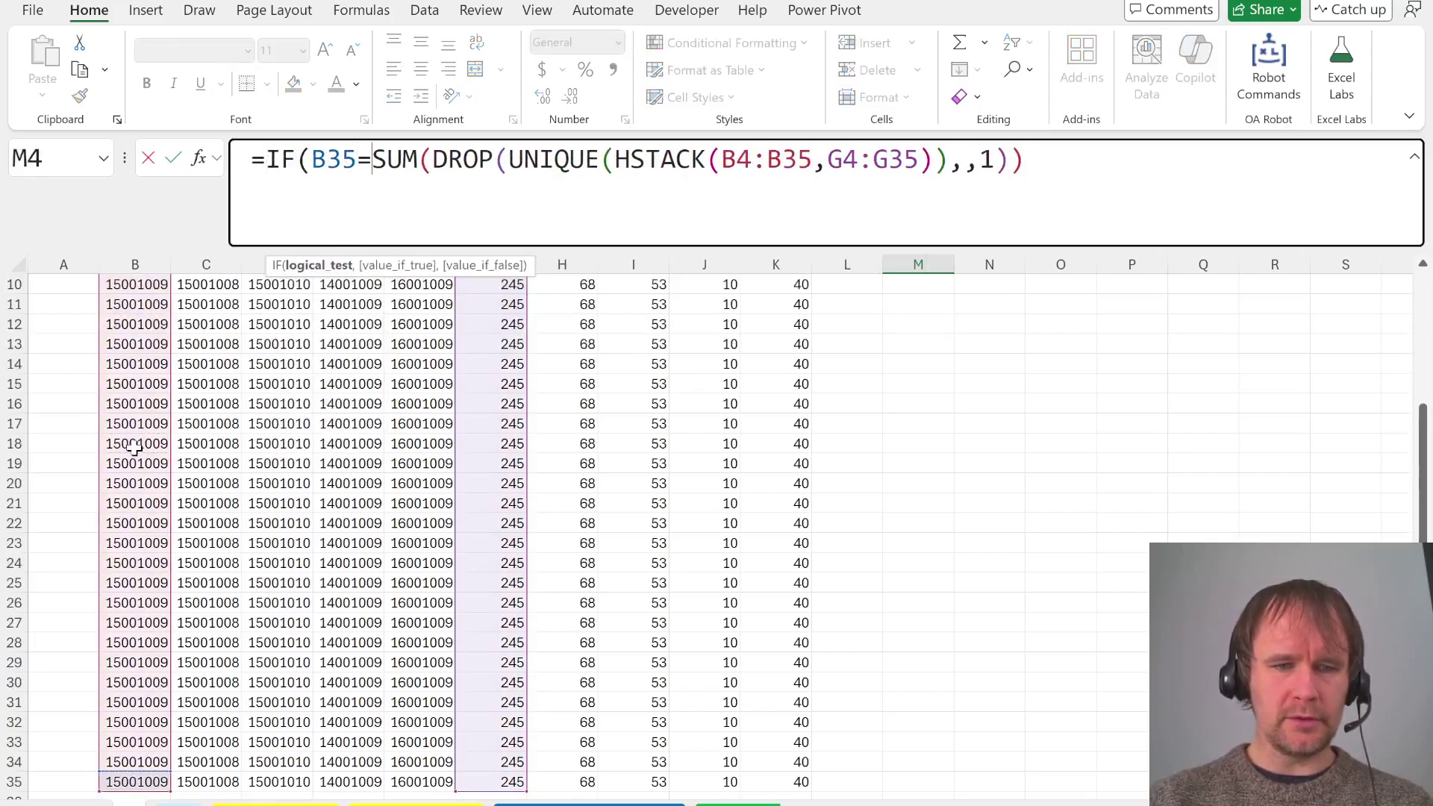
{"action": "left_click", "coordinate": [135, 762]}
{"action": "type", "text": ","}
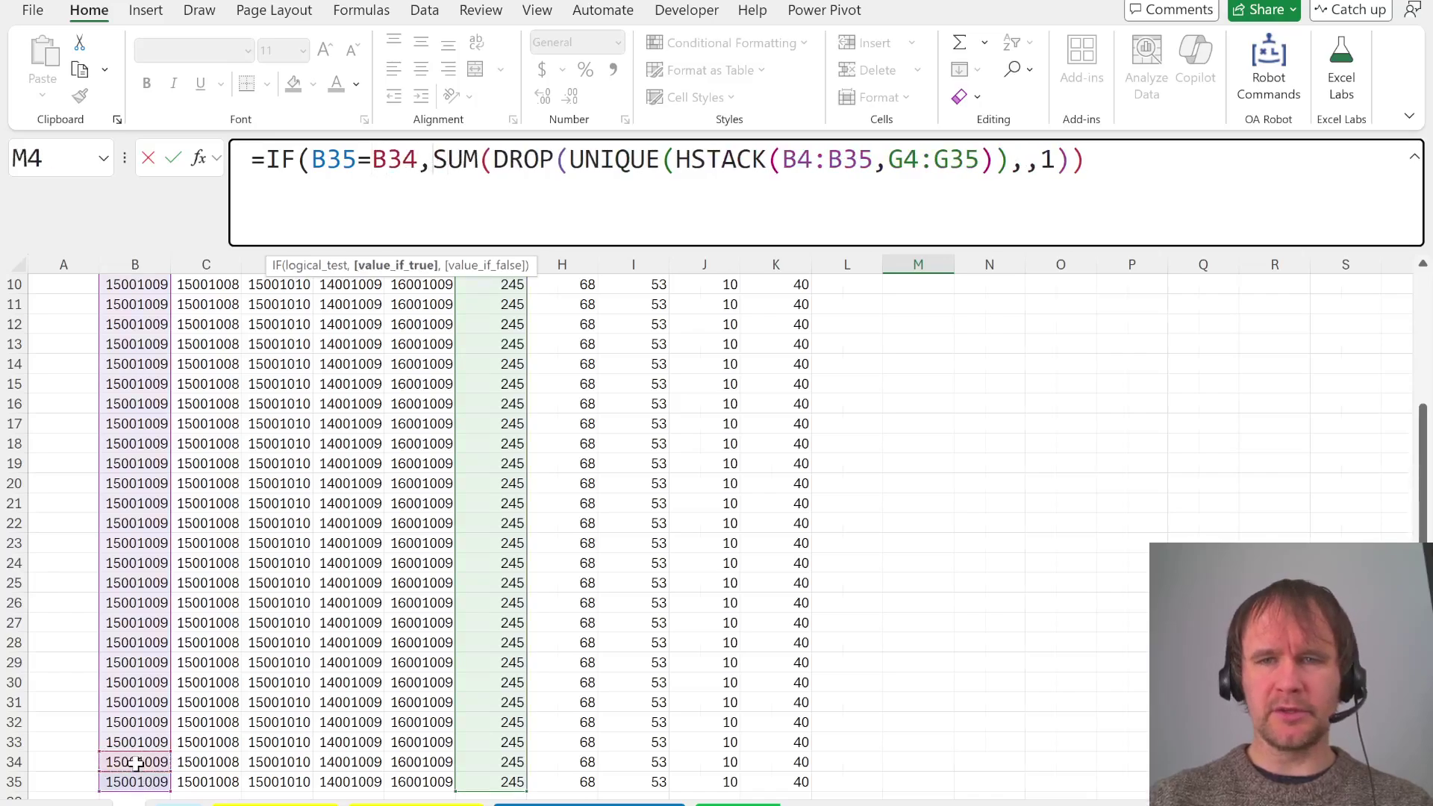
{"action": "key", "text": "ctrl+Down"}
{"action": "key", "text": "BackSpace"}
{"action": "key", "text": "BackSpace"}
{"action": "key", "text": "BackSpace"}
{"action": "key", "text": "BackSpace"}
{"action": "key", "text": "BackSpace"}
{"action": "key", "text": "BackSpace"}
{"action": "key", "text": "BackSpace"}
{"action": "key", "text": "BackSpace"}
{"action": "key", "text": "BackSpace"}
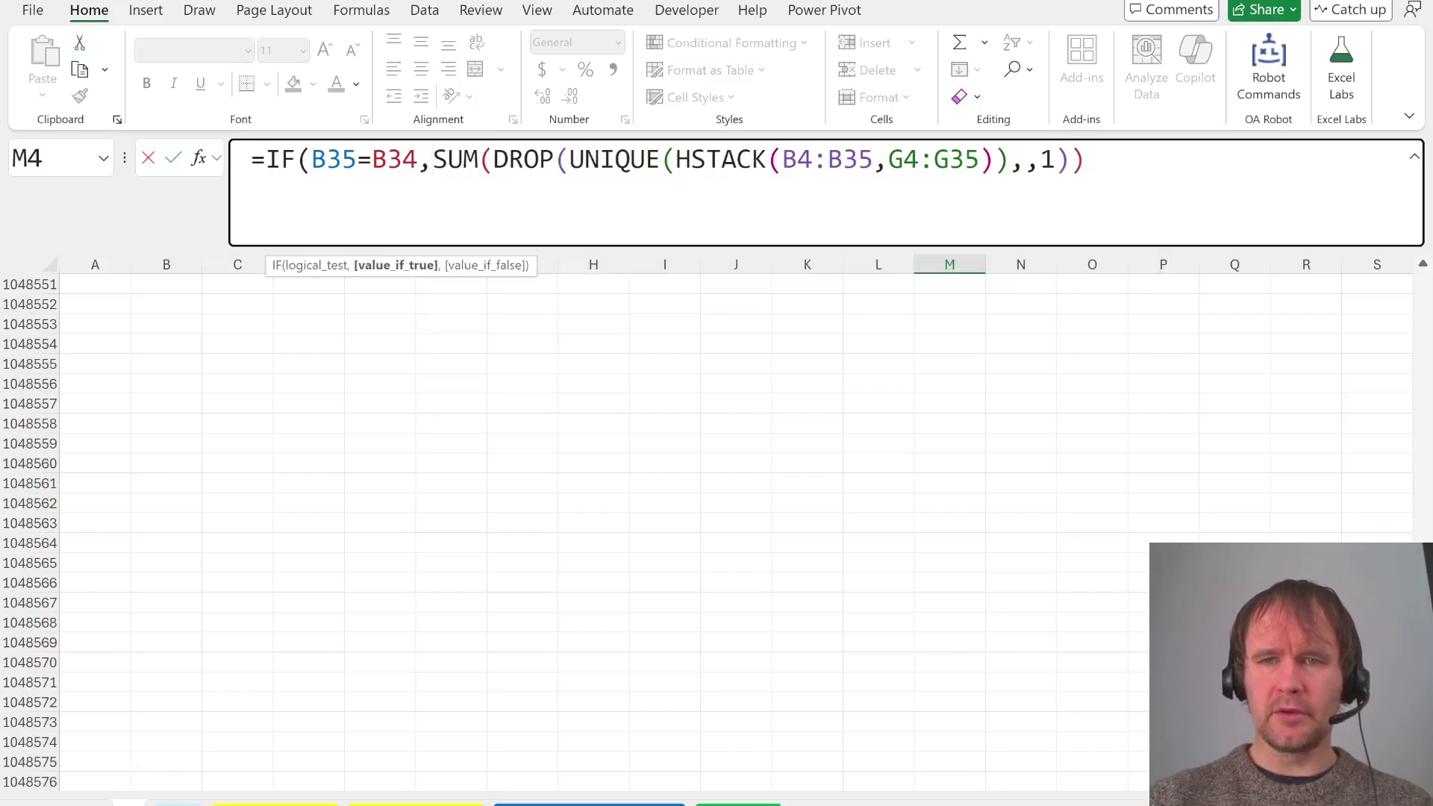
{"action": "type", "text": "m"}
{"action": "key", "text": "BackSpace"}
{"action": "type", "text": ","}
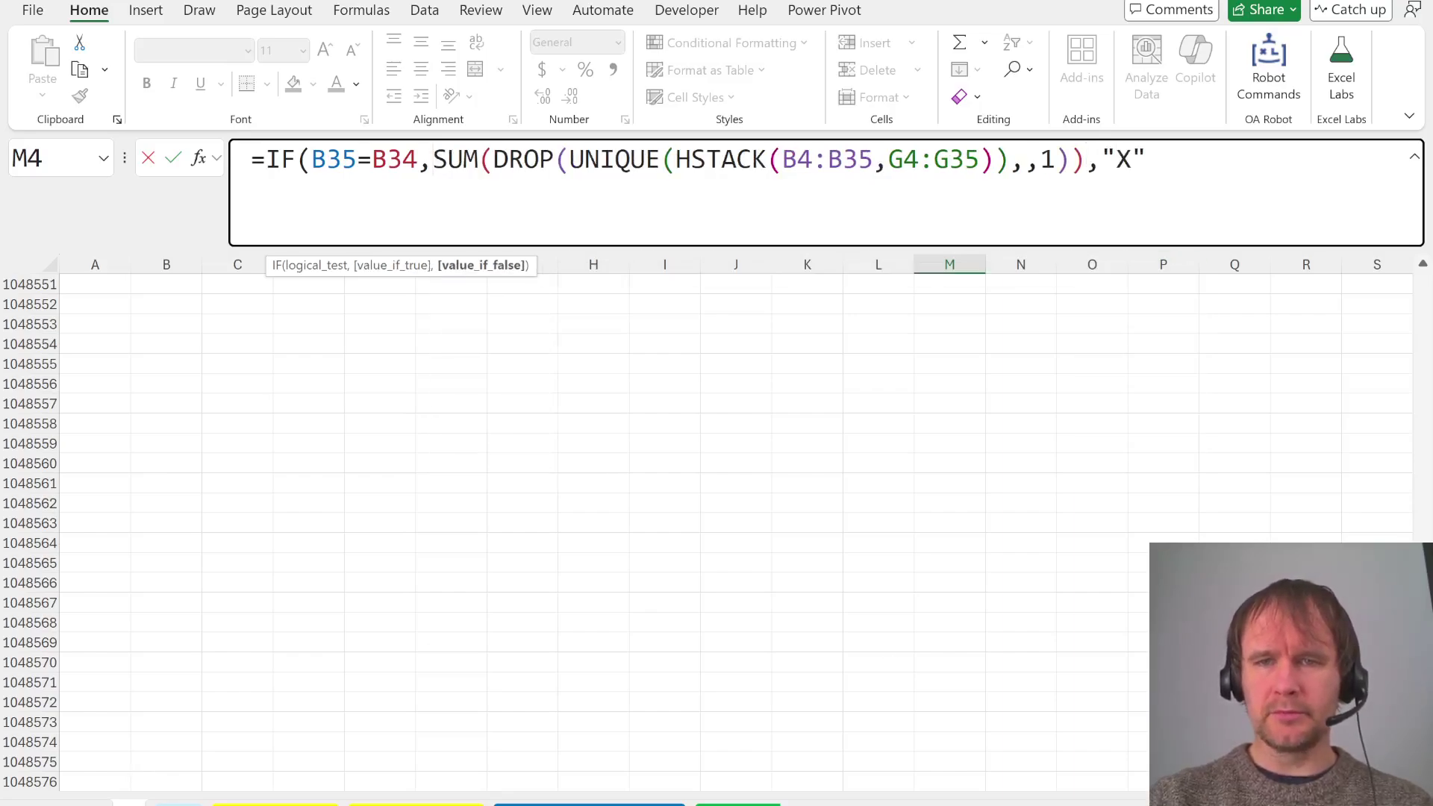
{"action": "type", "text": "\"X\""}
{"action": "key", "text": "Return"}
{"action": "key", "text": "Up"}
{"action": "key", "text": "Up"}
{"action": "key", "text": "Down"}
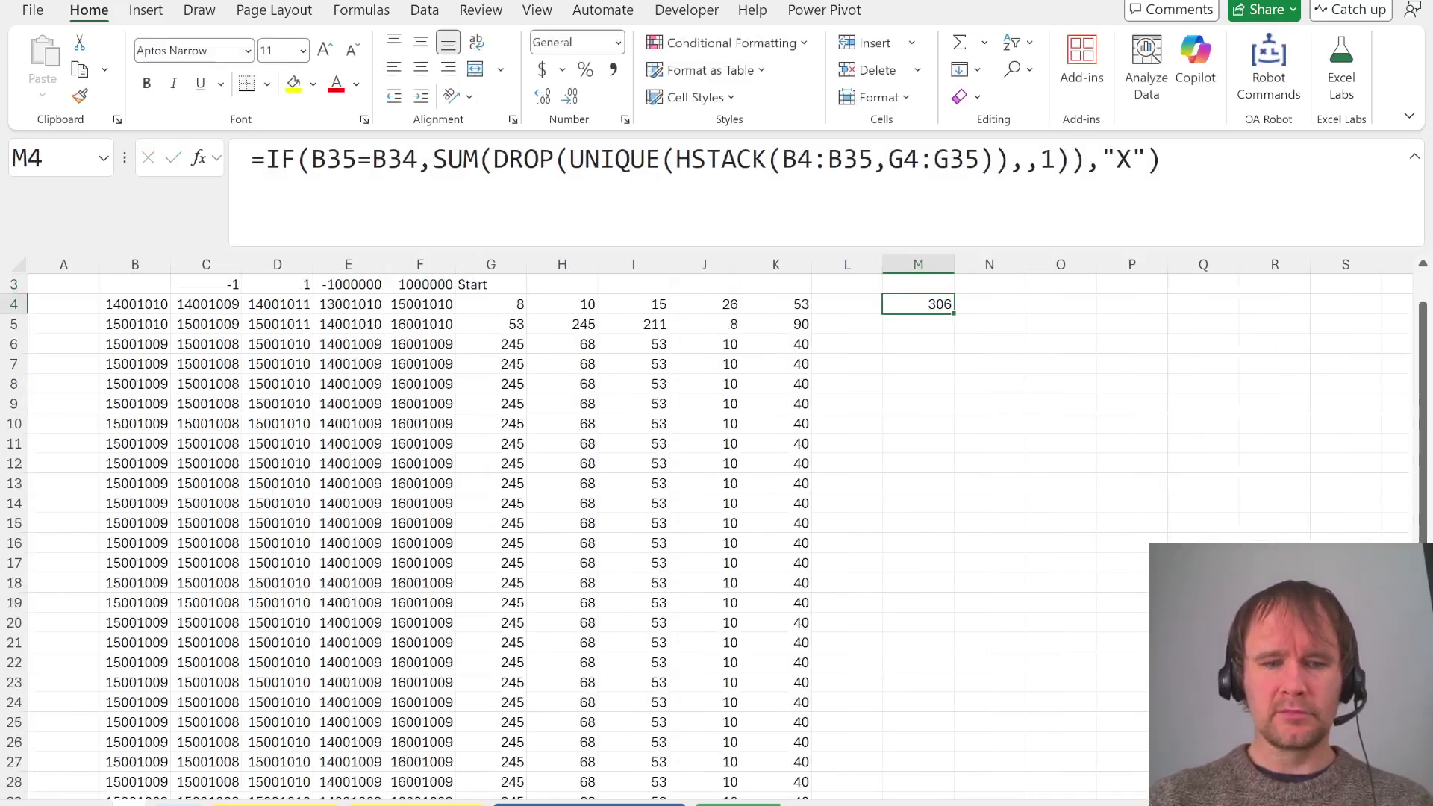
Move the path sum to N4 and reference the Level 3 game numbers 31 to 50 from M5 down
{"action": "key", "text": "ctrl+c"}
{"action": "key", "text": "Down"}
{"action": "type", "text": "="}
{"action": "key", "text": "ctrl+Page_Up"}
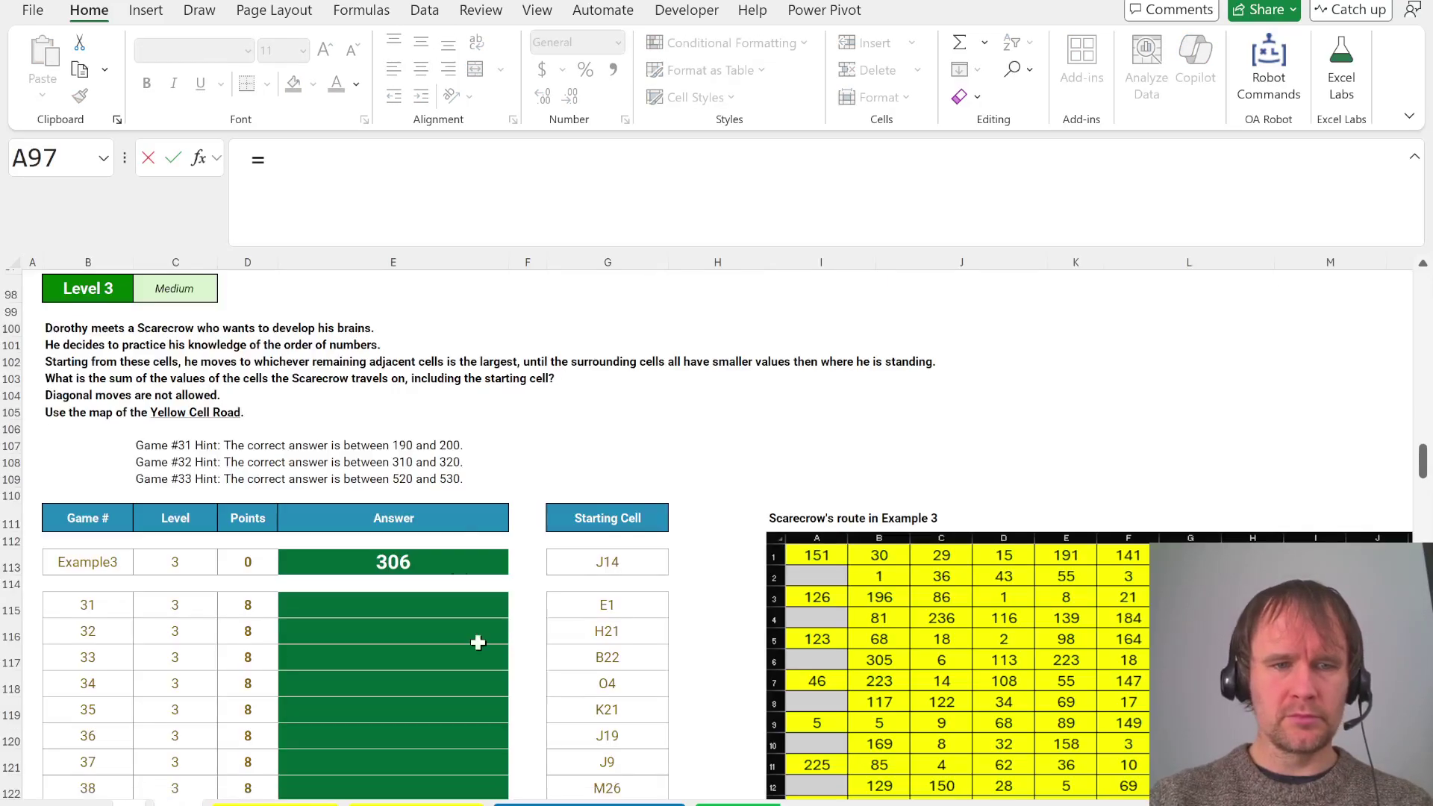
{"action": "left_click", "coordinate": [85, 605]}
{"action": "scroll", "coordinate": [82, 603], "scroll_direction": "down", "scroll_amount": 6}
{"action": "left_click", "coordinate": [82, 603], "text": "shift"}
{"action": "key", "text": "Return"}
Create a data table over M4:N24 with A1 as the column input cell
{"action": "key", "text": "Up"}
{"action": "key", "text": "Up"}
{"action": "key", "text": "shift+Down"}
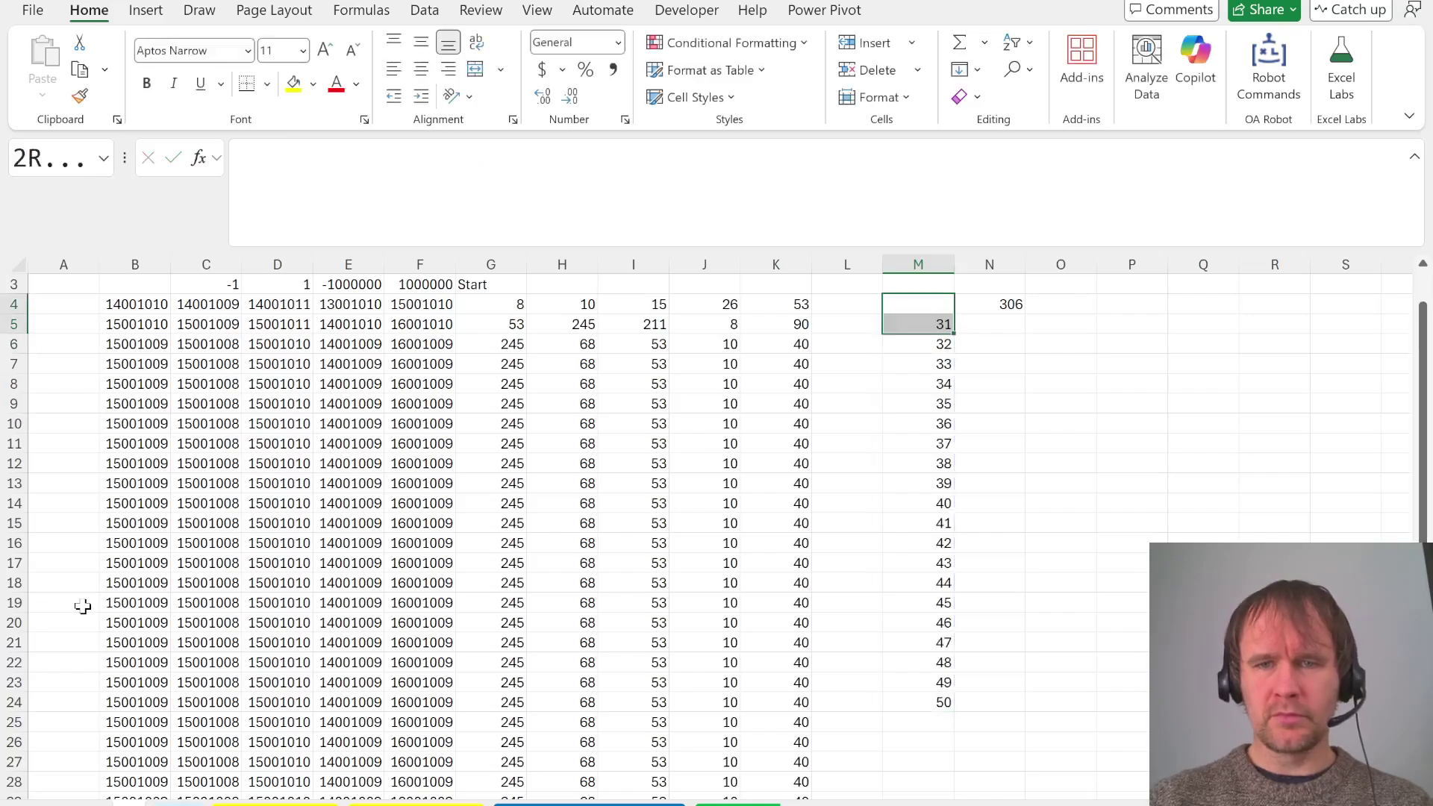
{"action": "key", "text": "shift+Right"}
{"action": "key", "text": "ctrl+shift+Down"}
{"action": "key", "text": "alt+d"}
{"action": "key", "text": "t"}
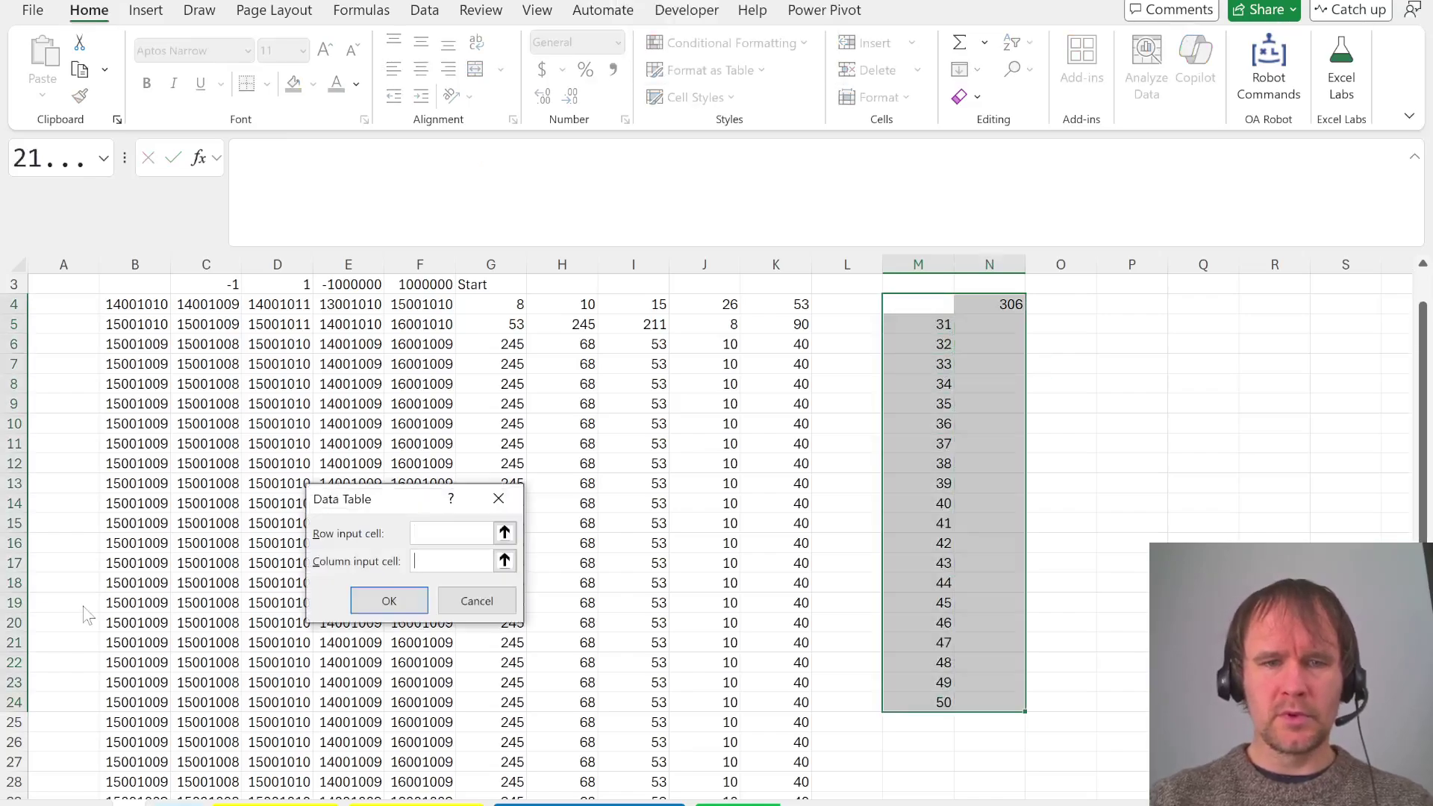
{"action": "key", "text": "ctrl+Home"}
{"action": "key", "text": "Return"}
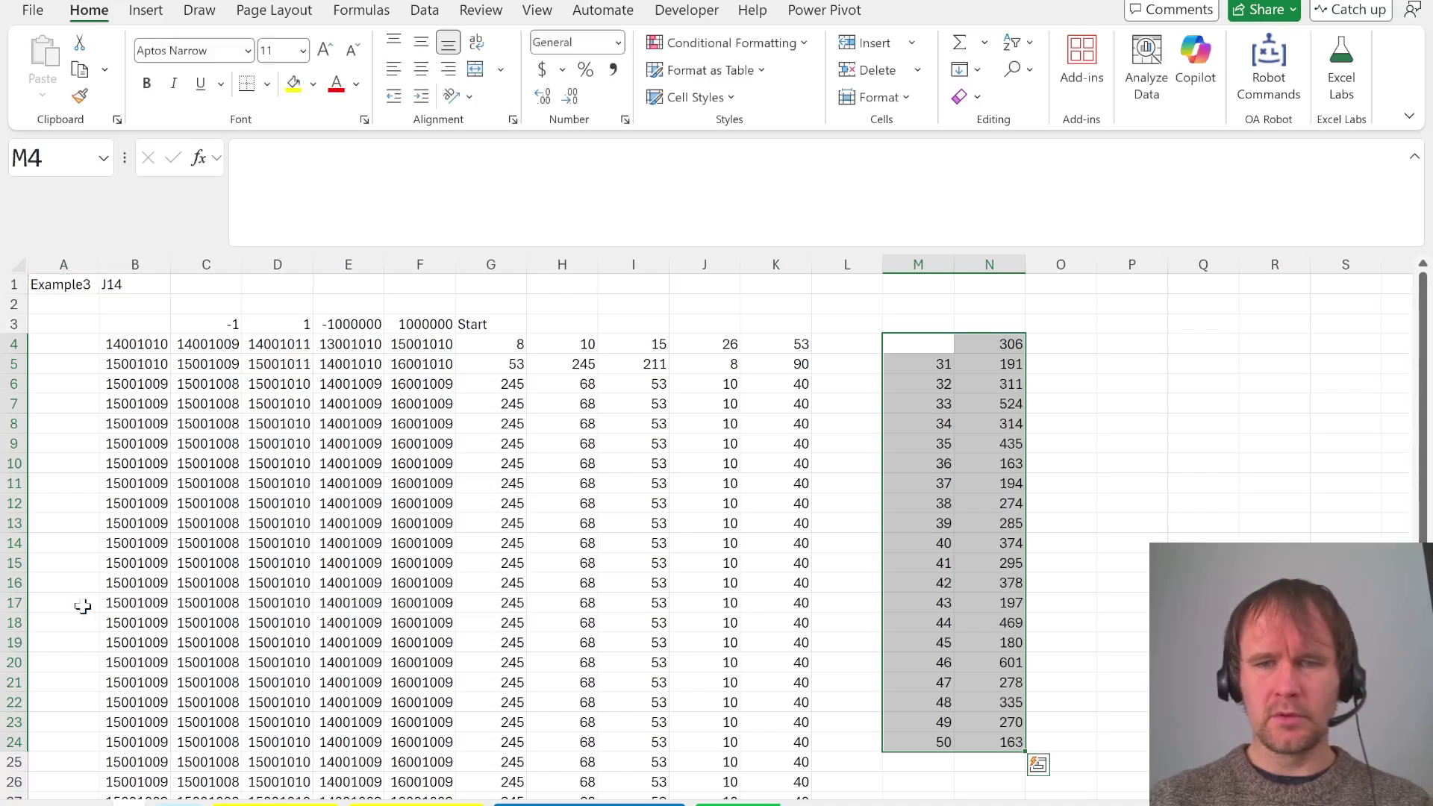
Paste the data table results N5:N24 as links into the Level 3 answers starting at E115 on the case sheet
{"action": "key", "text": "Right"}
{"action": "key", "text": "Down"}
{"action": "key", "text": "ctrl+shift+Down"}
{"action": "key", "text": "ctrl+c"}
{"action": "key", "text": "ctrl+Page_Down"}
{"action": "key", "text": "Right"}
{"action": "key", "text": "Right"}
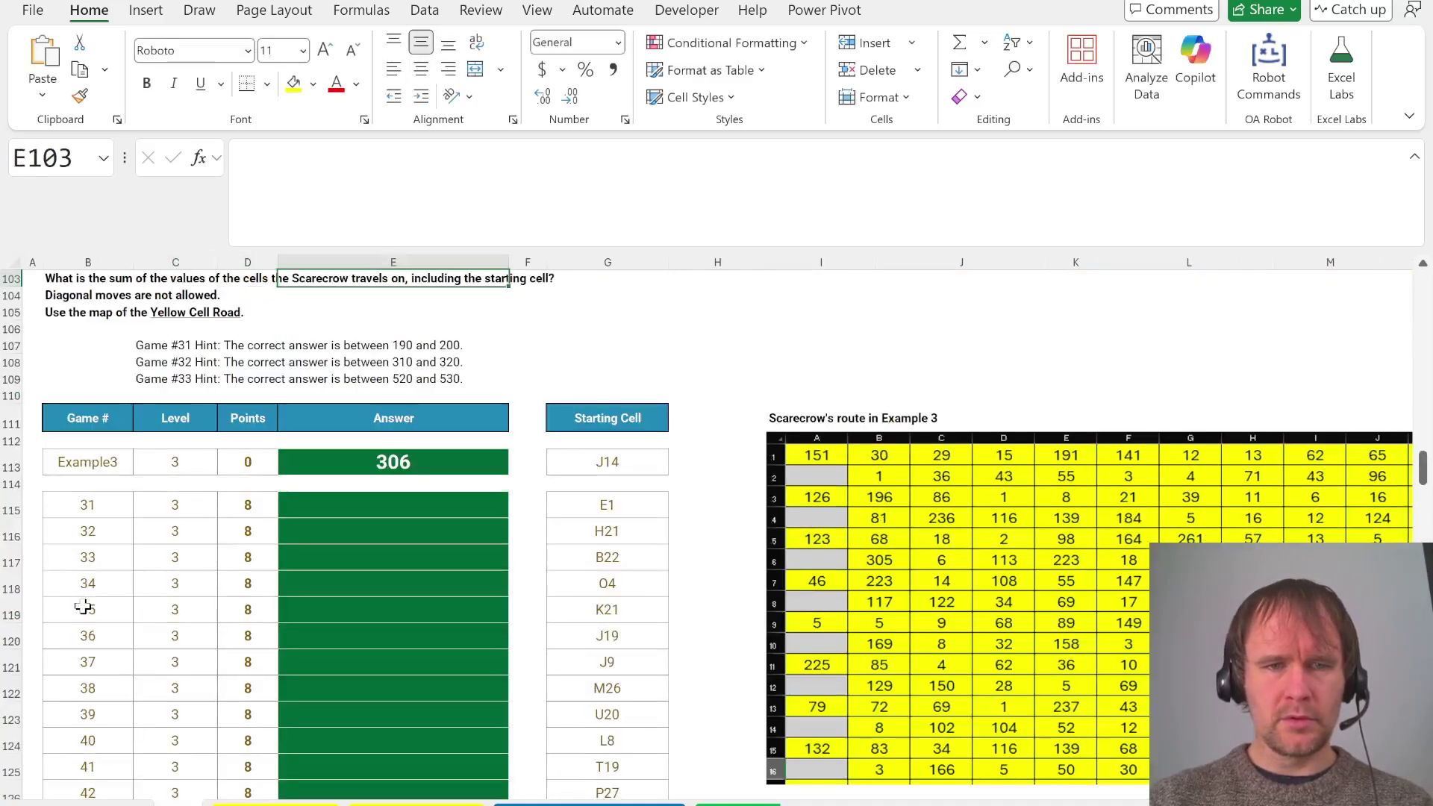
{"action": "key", "text": "Down"}
{"action": "key", "text": "Down"}
{"action": "key", "text": "Down"}
{"action": "key", "text": "Down"}
{"action": "key", "text": "Down"}
{"action": "key", "text": "Down"}
{"action": "key", "text": "Down"}
{"action": "key", "text": "Down"}
{"action": "key", "text": "Down"}
{"action": "key", "text": "Down"}
{"action": "key", "text": "Down"}
{"action": "key", "text": "Down"}
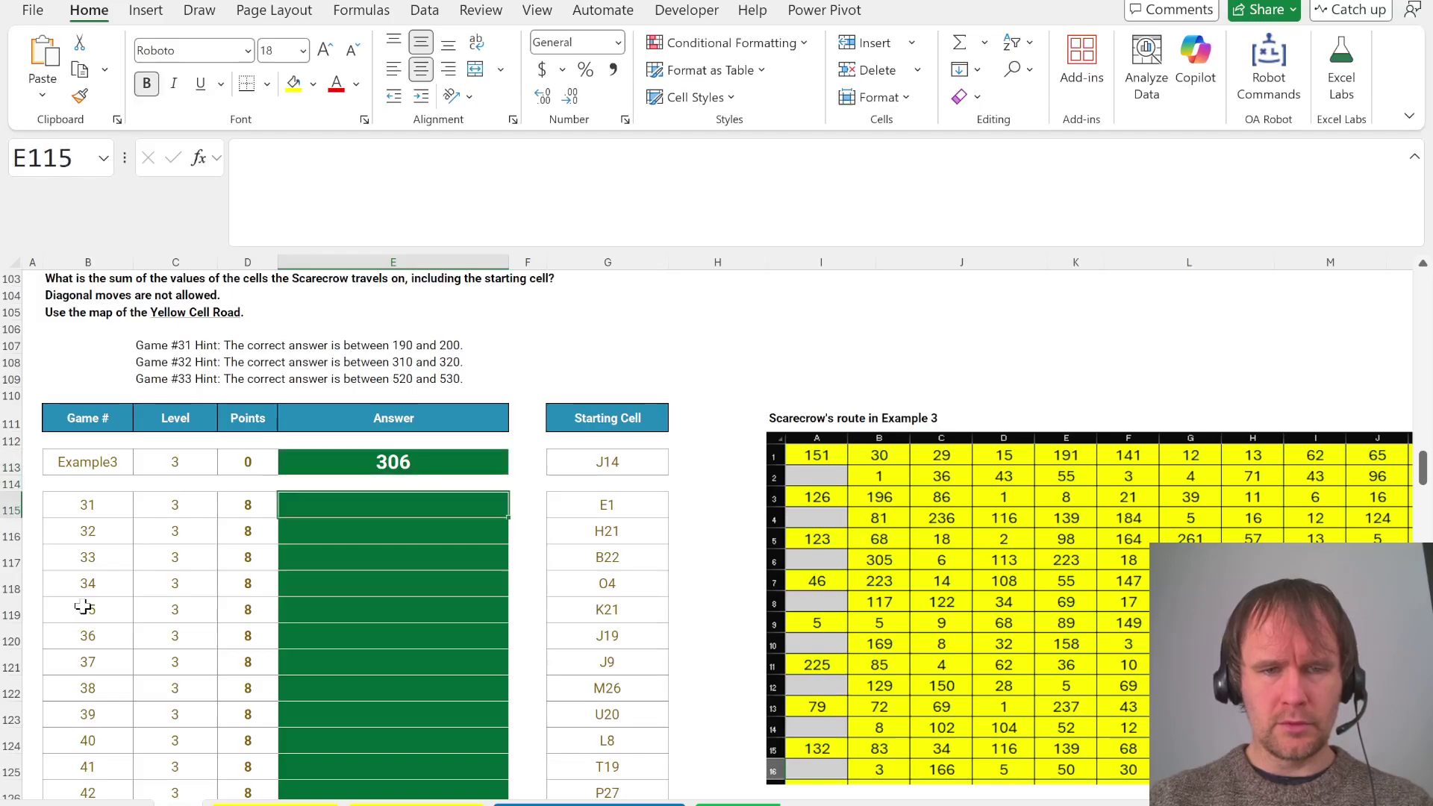
{"action": "key", "text": "ctrl+alt+v"}
{"action": "key", "text": "alt+l"}
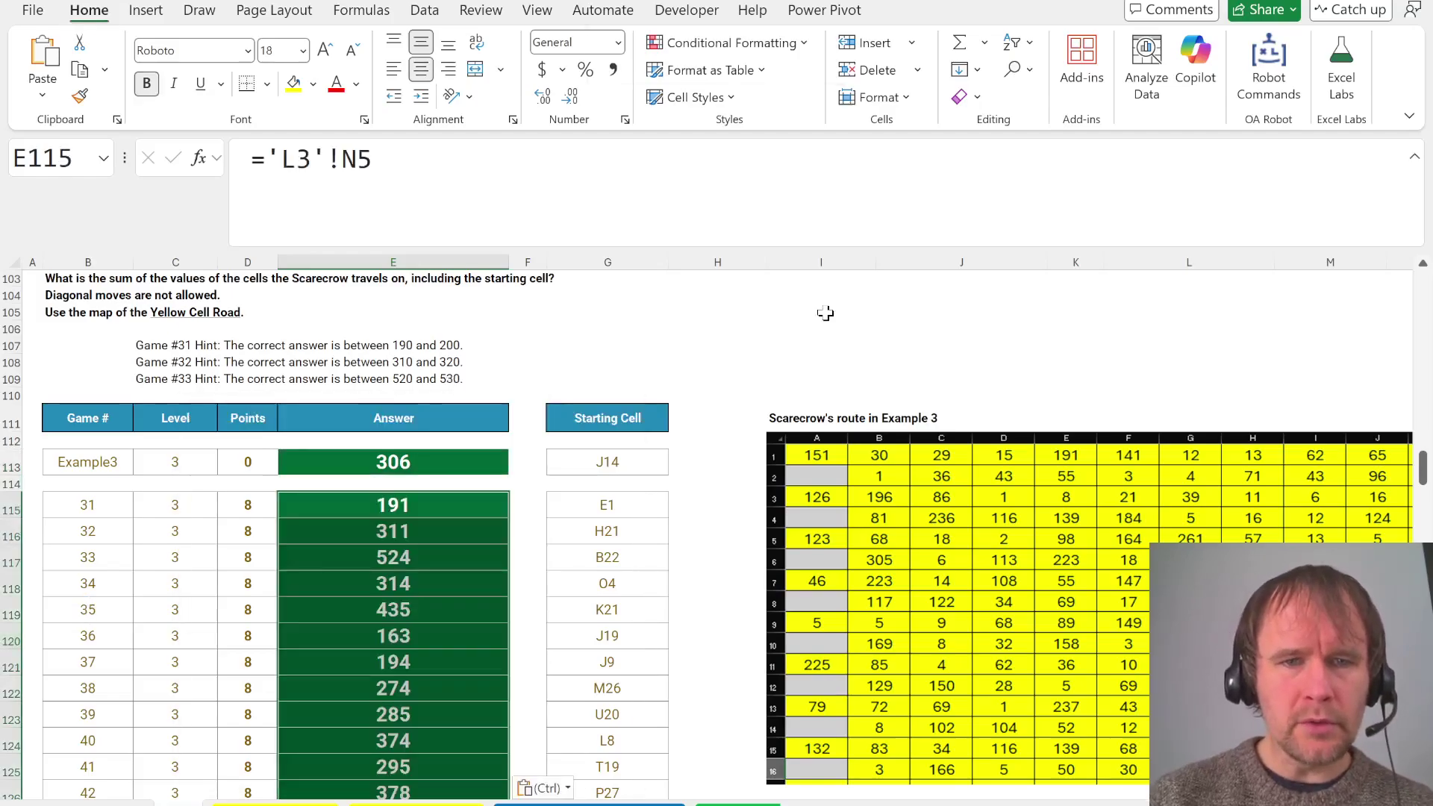
{"action": "key", "text": "Down"}
{"action": "key", "text": "Down"}
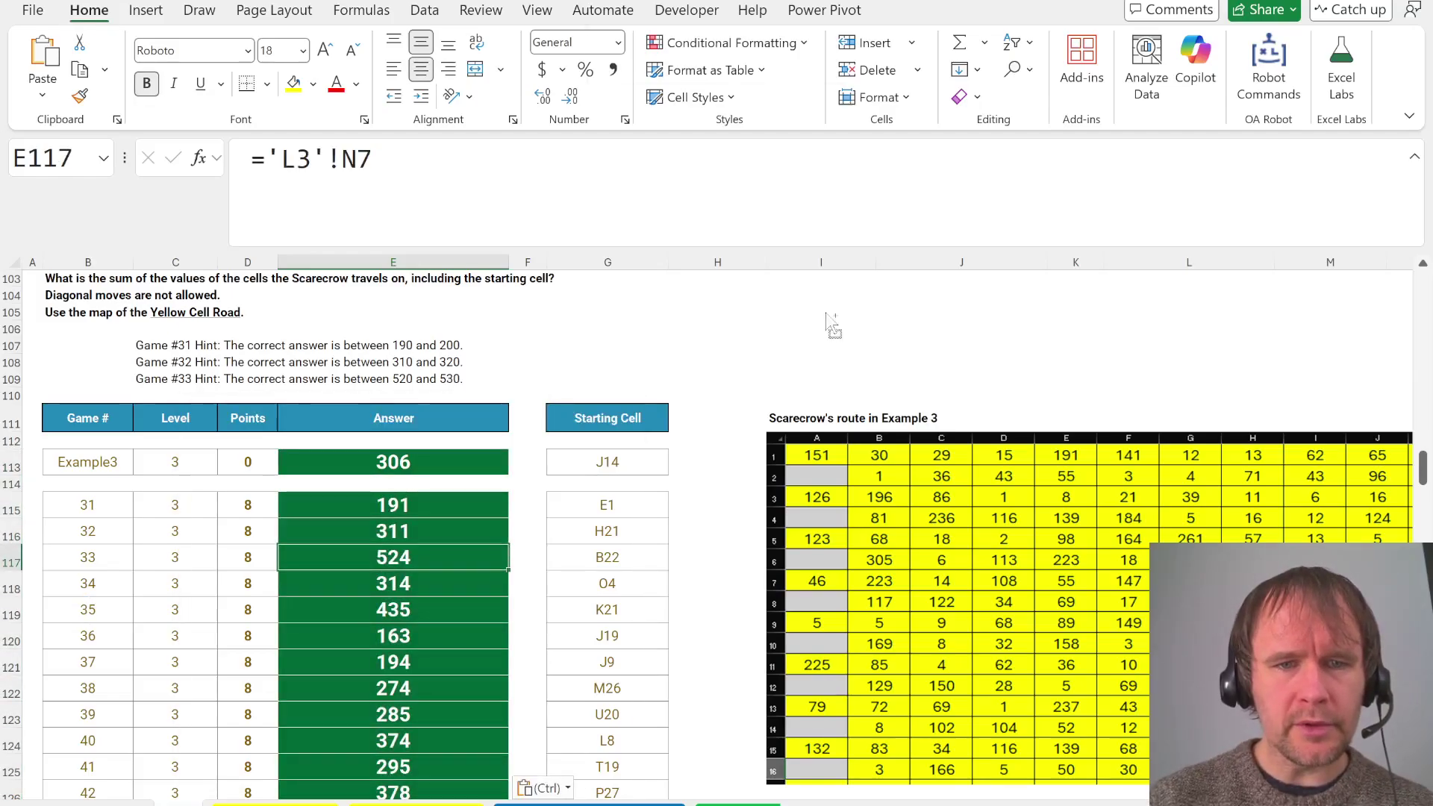
Copy the Level 3 code from E136 into the Level 3 answer field of the browser quiz, and return to Excel
{"action": "key", "text": "ctrl+Down"}
{"action": "key", "text": "ctrl+Down"}
{"action": "key", "text": "alt+Tab"}
{"action": "scroll", "coordinate": [500, 541], "scroll_direction": "down", "scroll_amount": 3}
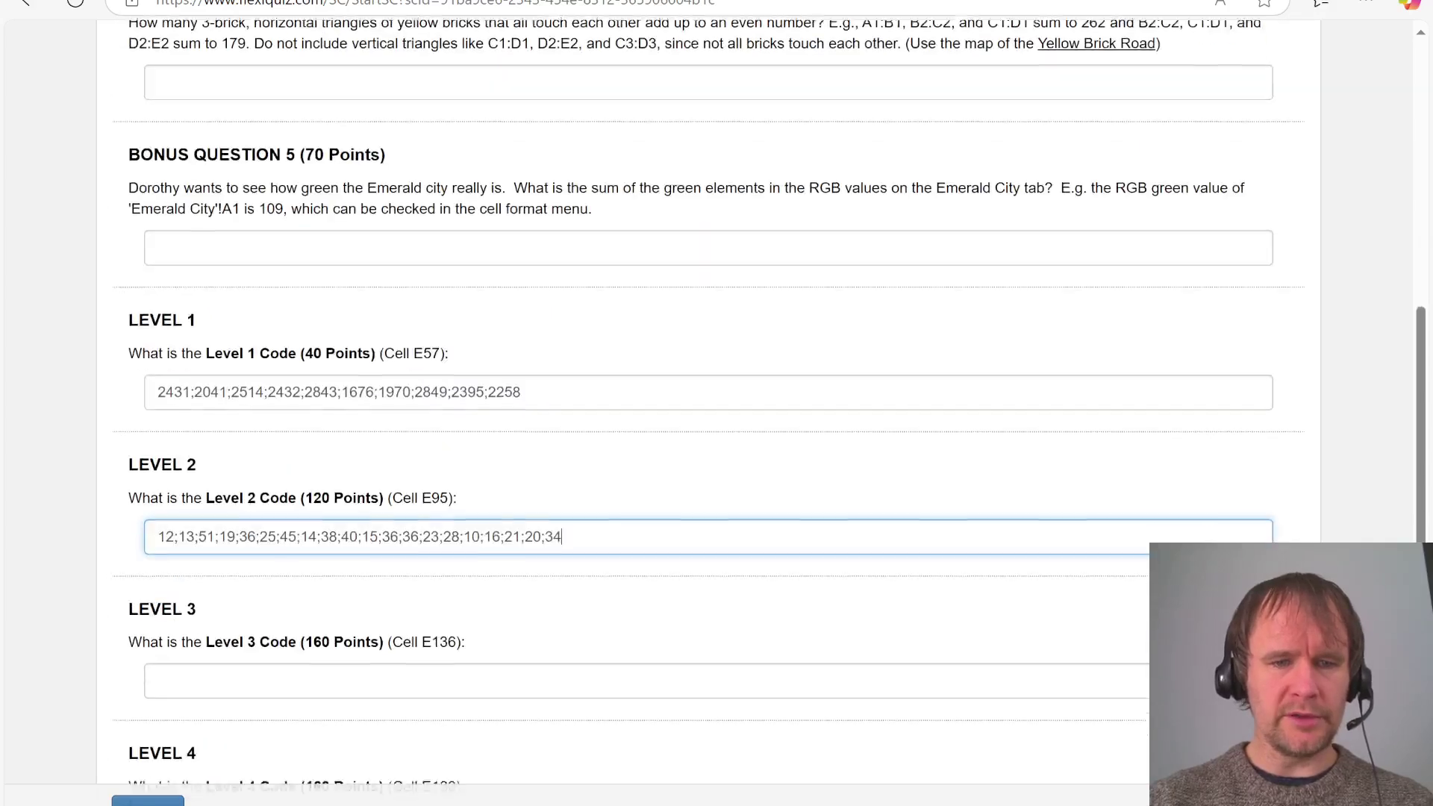
{"action": "left_click", "coordinate": [330, 633]}
{"action": "key", "text": "ctrl+v"}
{"action": "key", "text": "alt+Tab"}
{"action": "scroll", "coordinate": [279, 653], "scroll_direction": "up", "scroll_amount": 15}
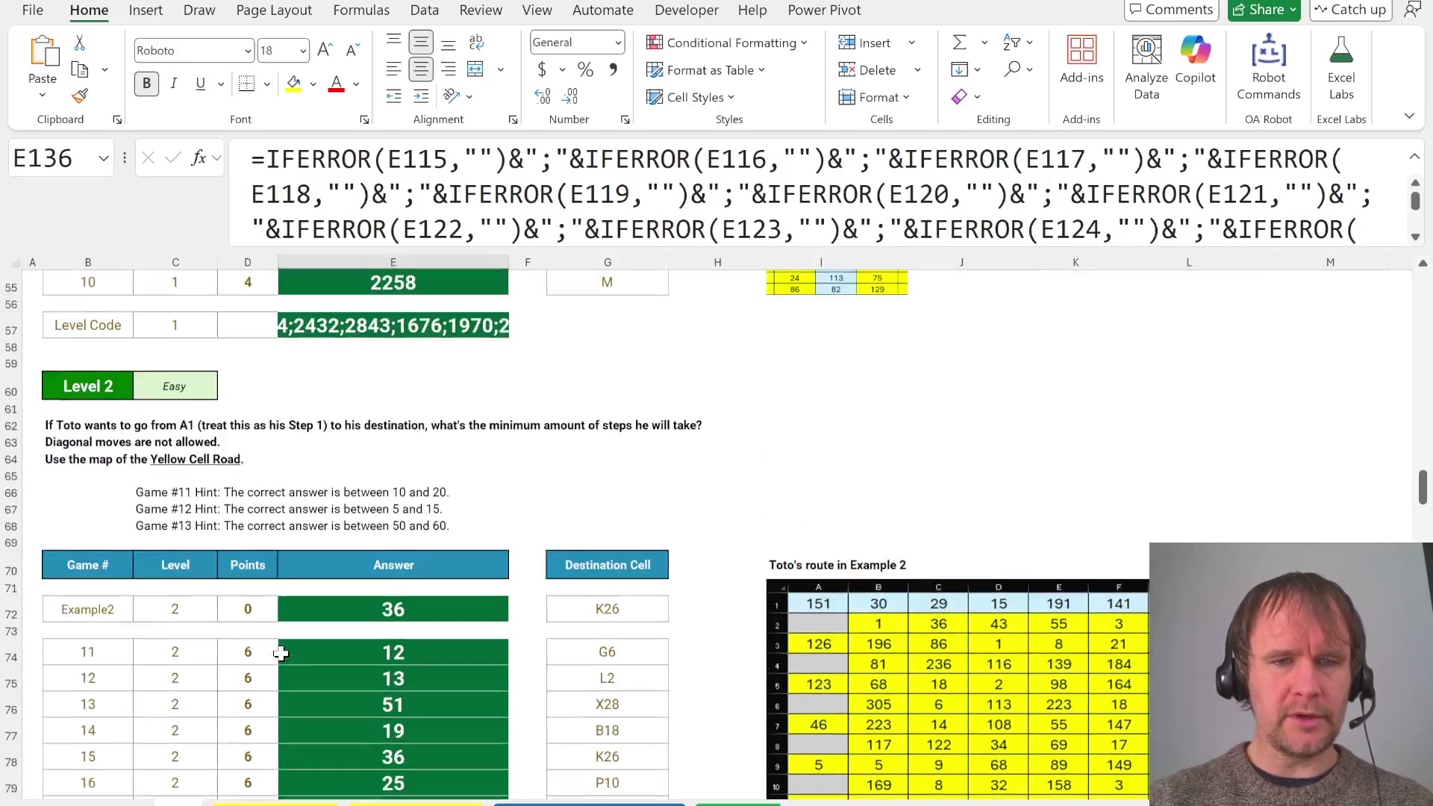
{"action": "scroll", "coordinate": [280, 653], "scroll_direction": "down", "scroll_amount": 1}
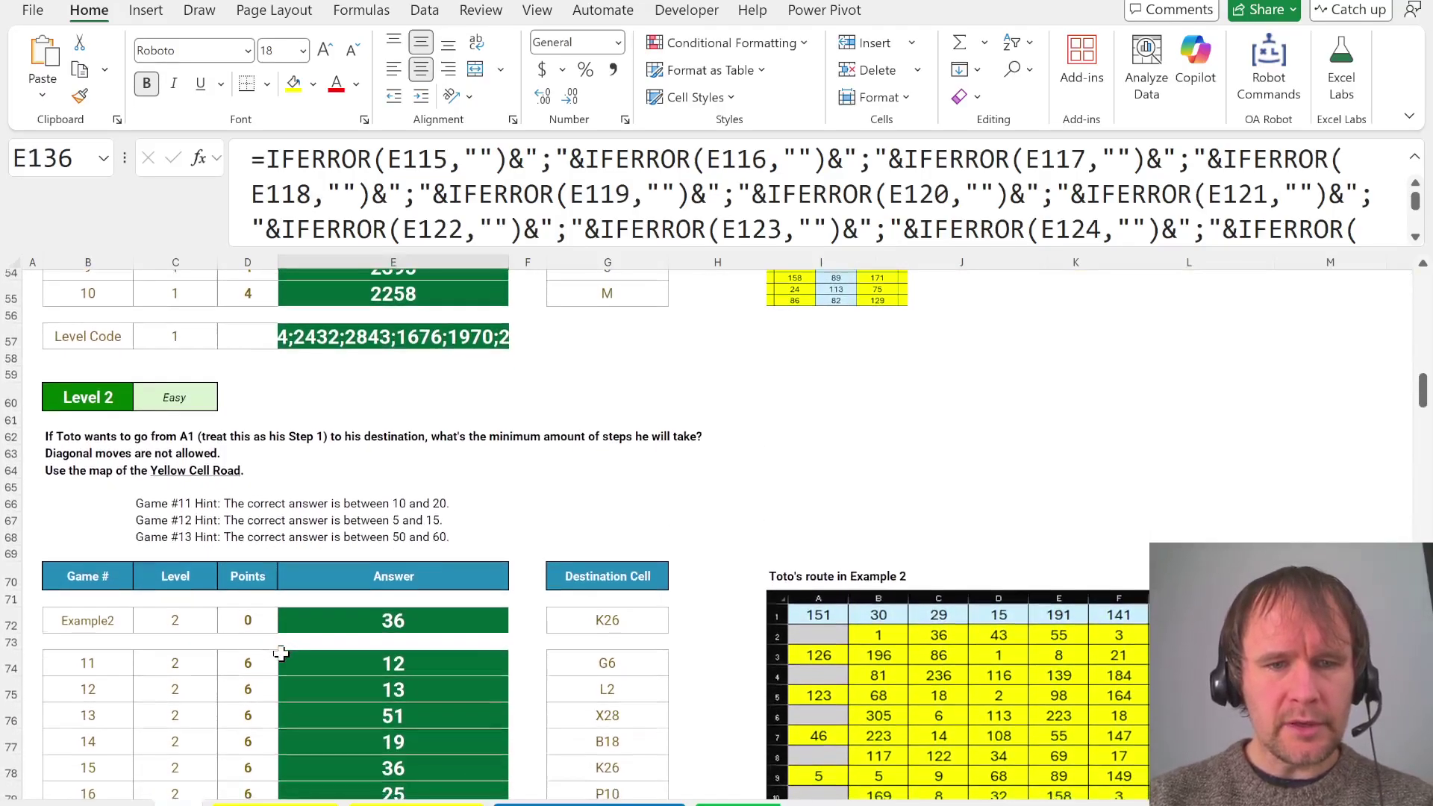
{"action": "scroll", "coordinate": [280, 653], "scroll_direction": "up", "scroll_amount": 8}
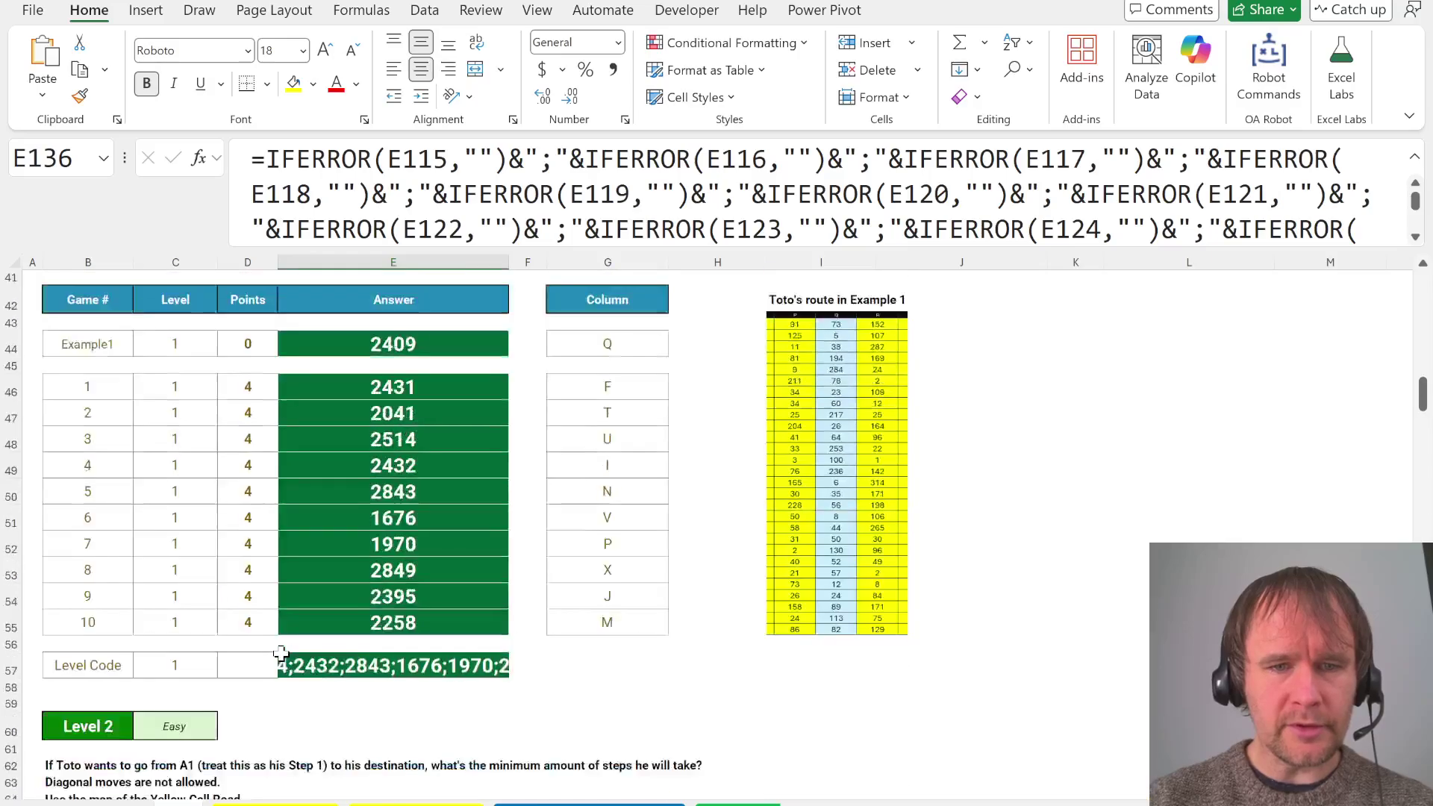
{"action": "scroll", "coordinate": [280, 653], "scroll_direction": "down", "scroll_amount": 1}
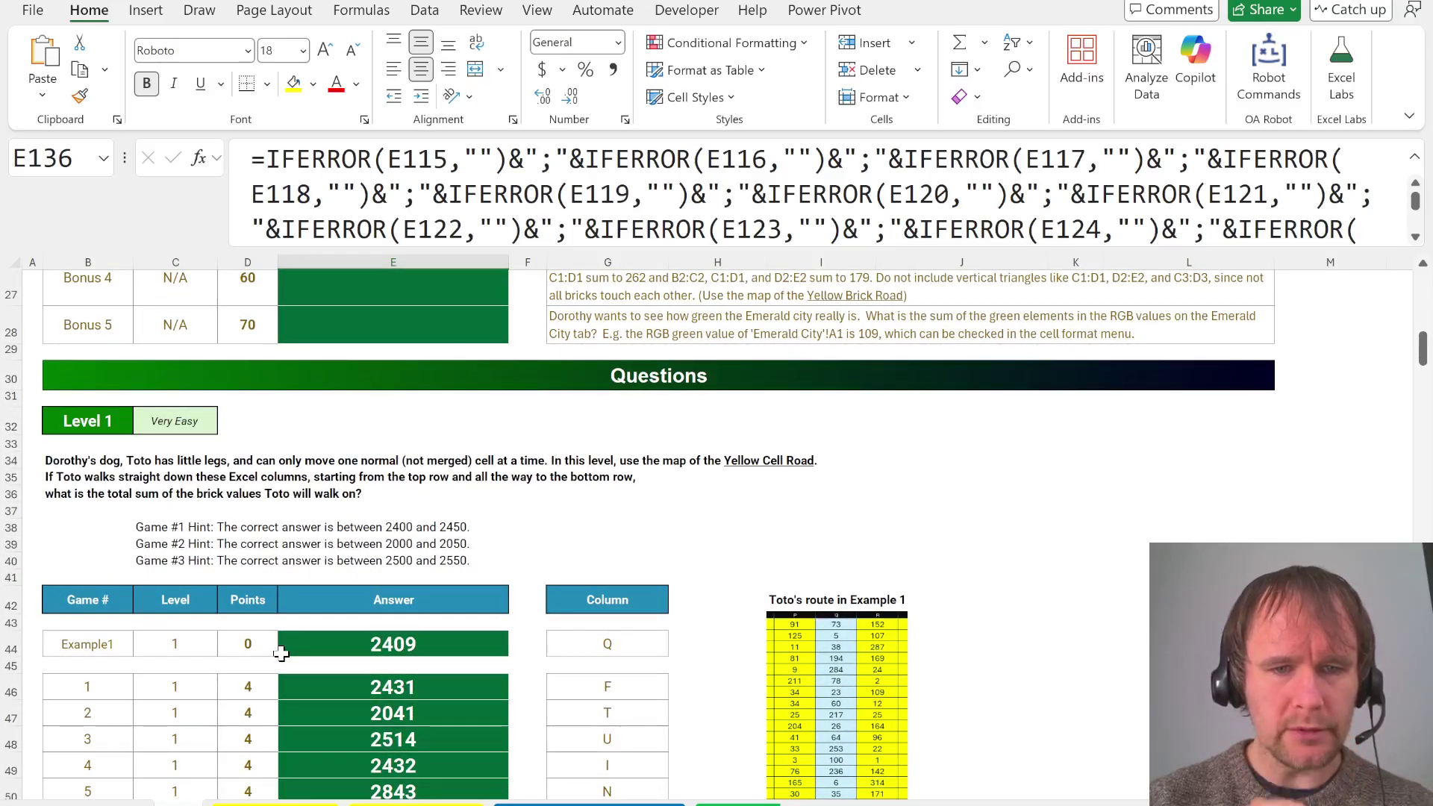
{"action": "scroll", "coordinate": [280, 653], "scroll_direction": "down", "scroll_amount": 15}
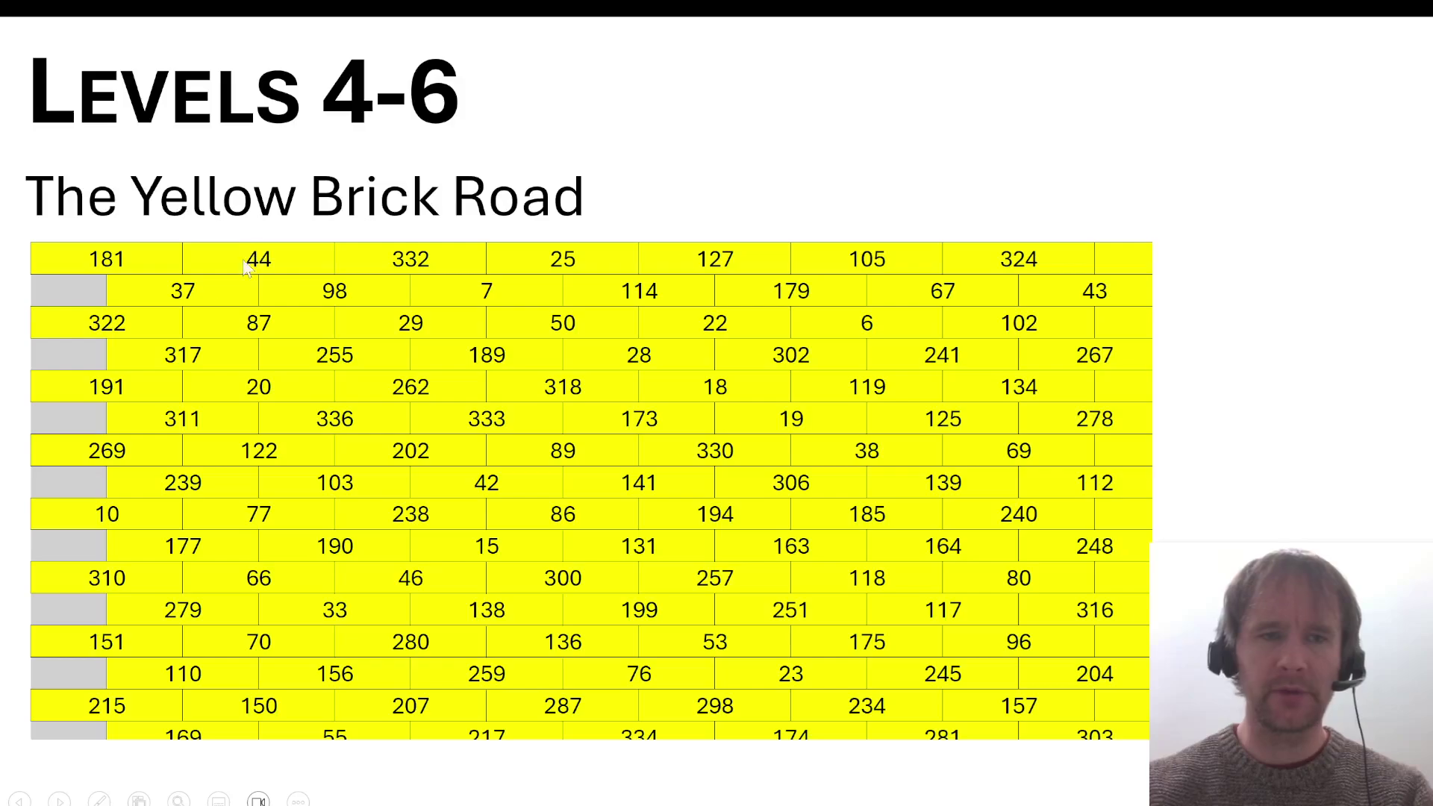
{"action": "left_click", "coordinate": [309, 289]}
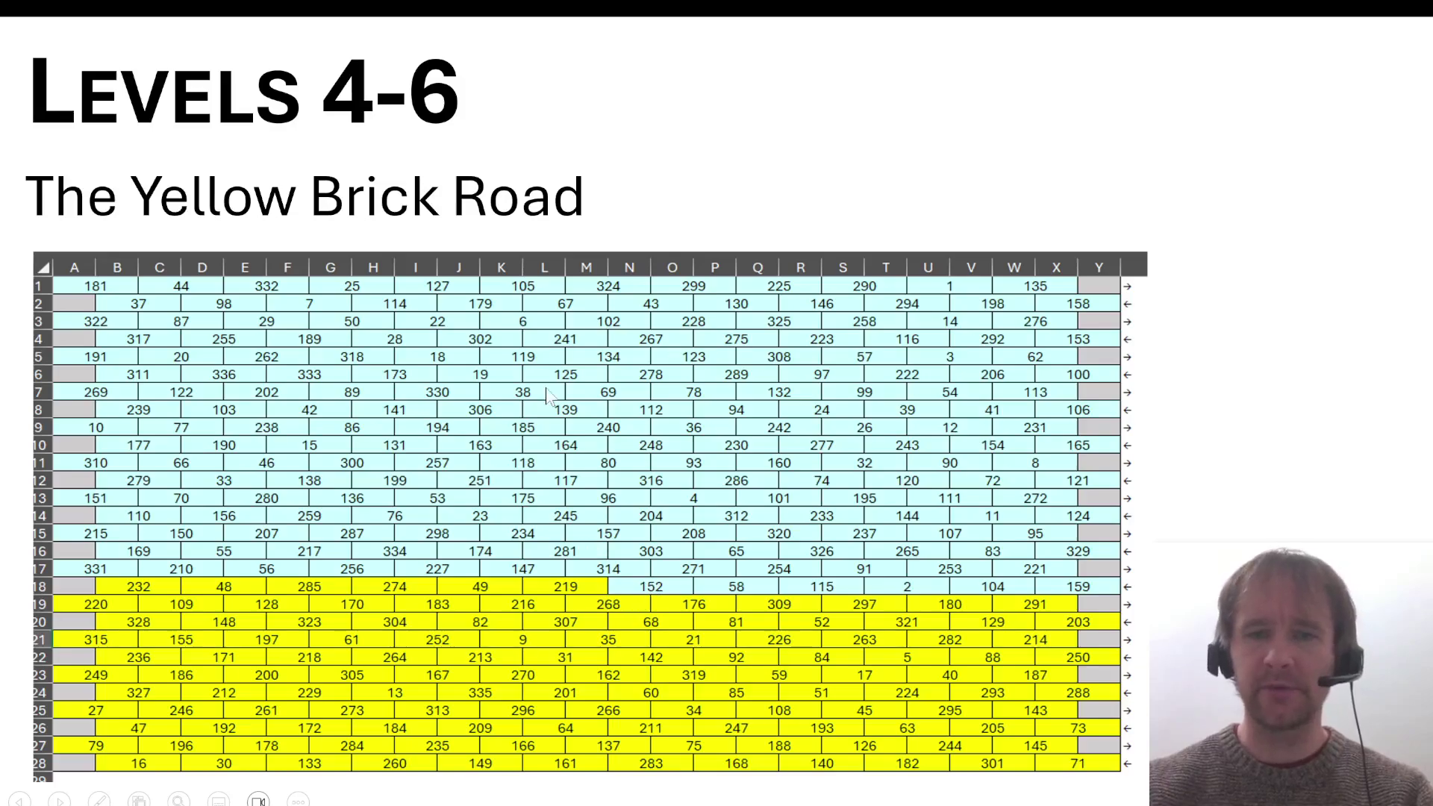
{"action": "left_click", "coordinate": [342, 376]}
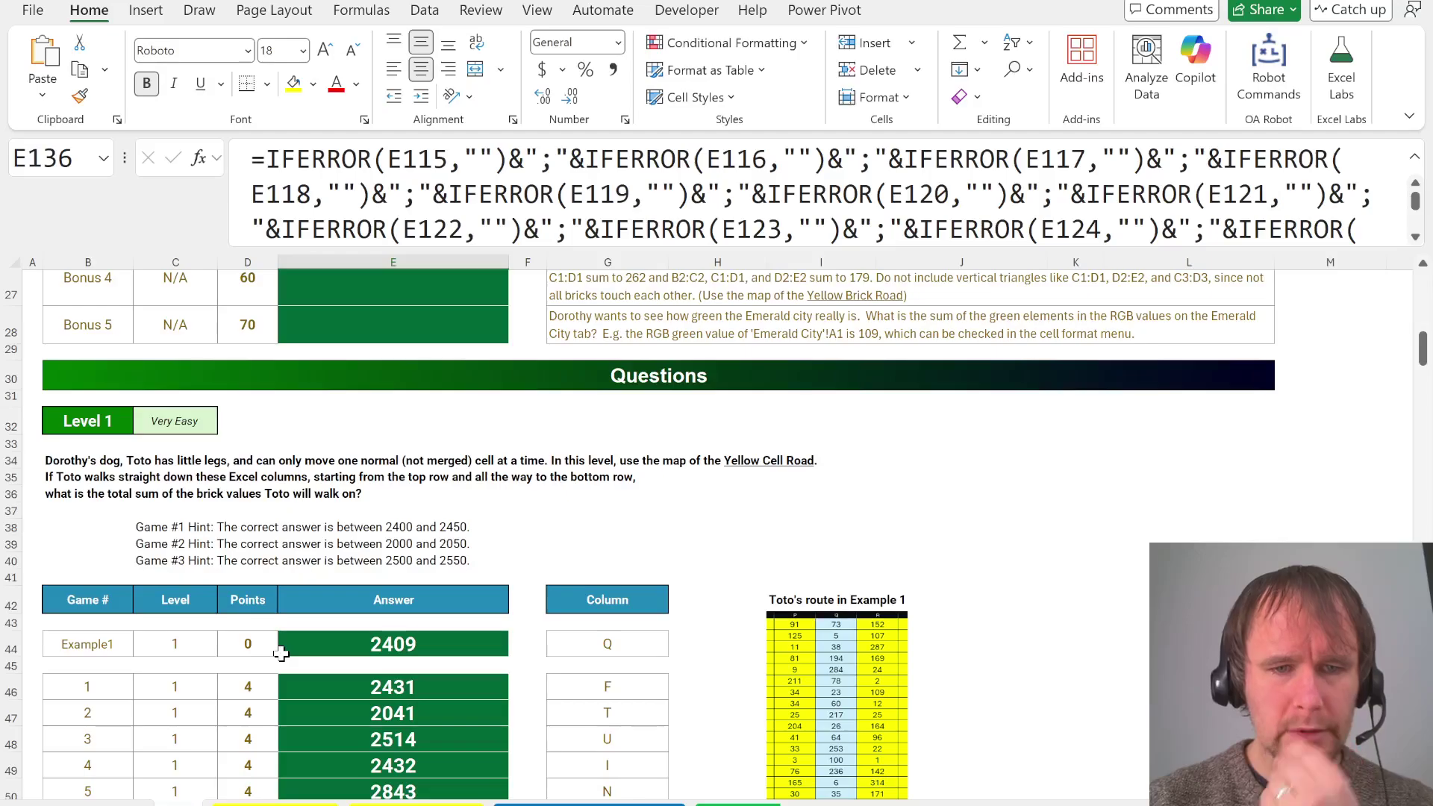
Read the Level 4 rules and example route on the case sheet, and look over the Yellow Brick Road map
{"action": "scroll", "coordinate": [280, 651], "scroll_direction": "down", "scroll_amount": 20}
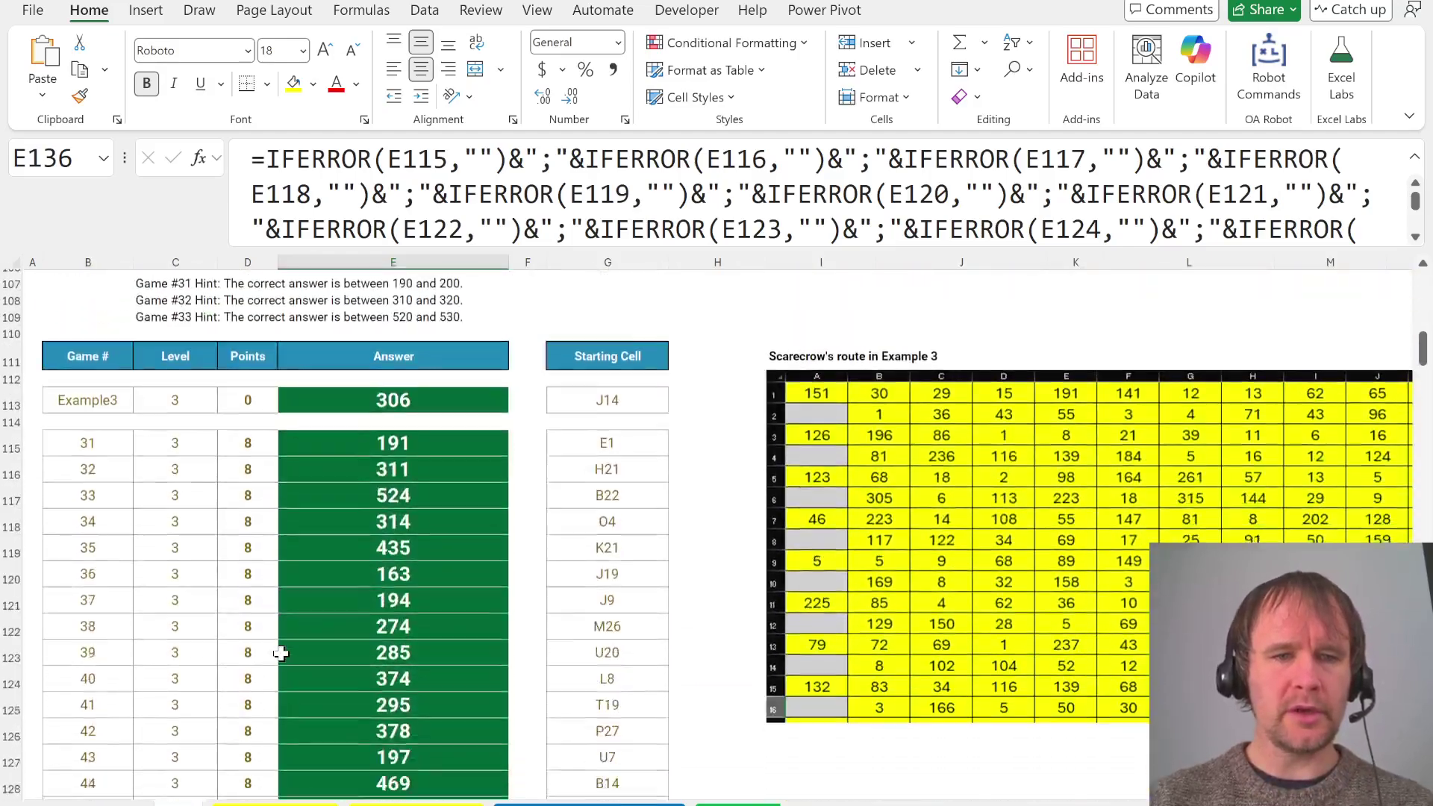
{"action": "scroll", "coordinate": [280, 652], "scroll_direction": "down", "scroll_amount": 10}
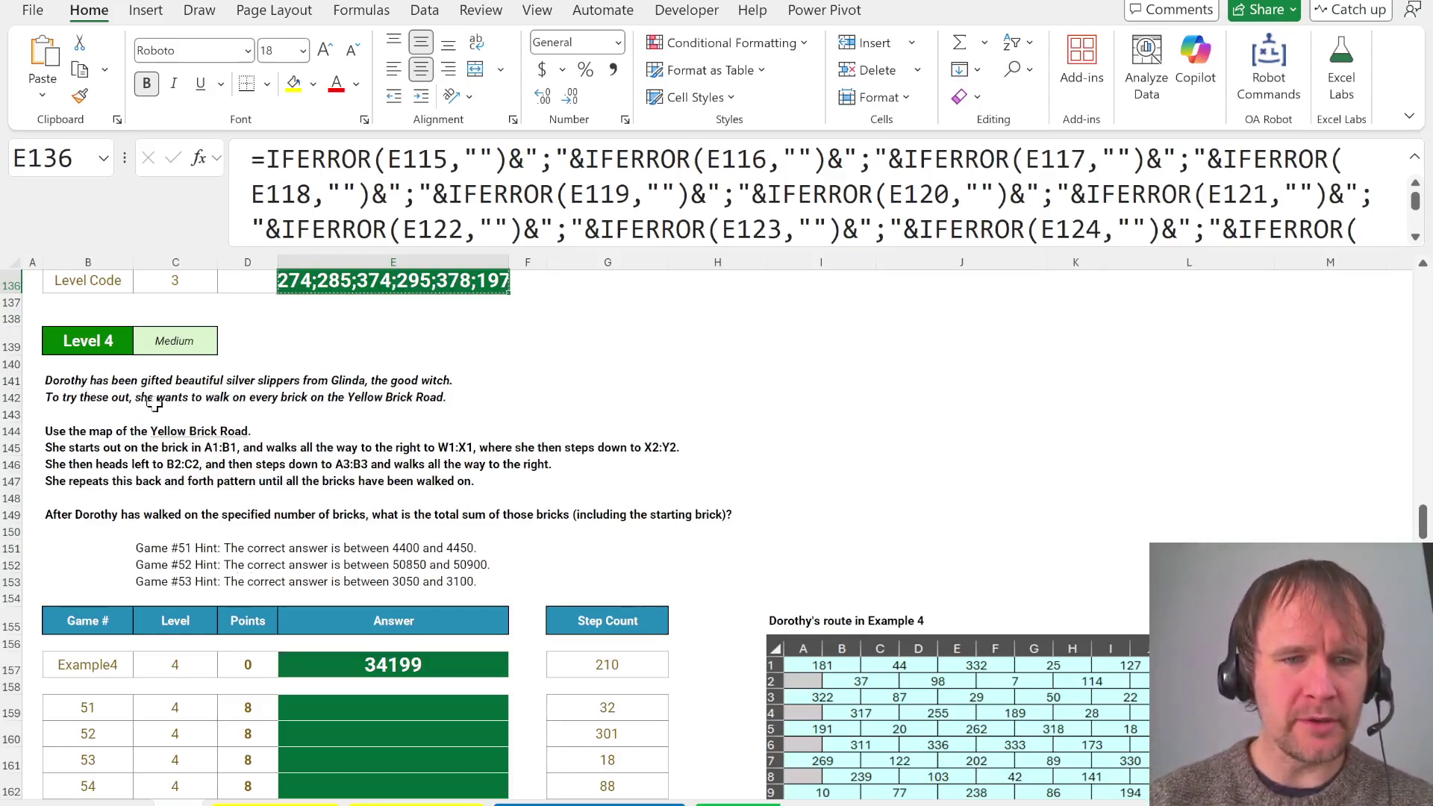
{"action": "left_click", "coordinate": [79, 450]}
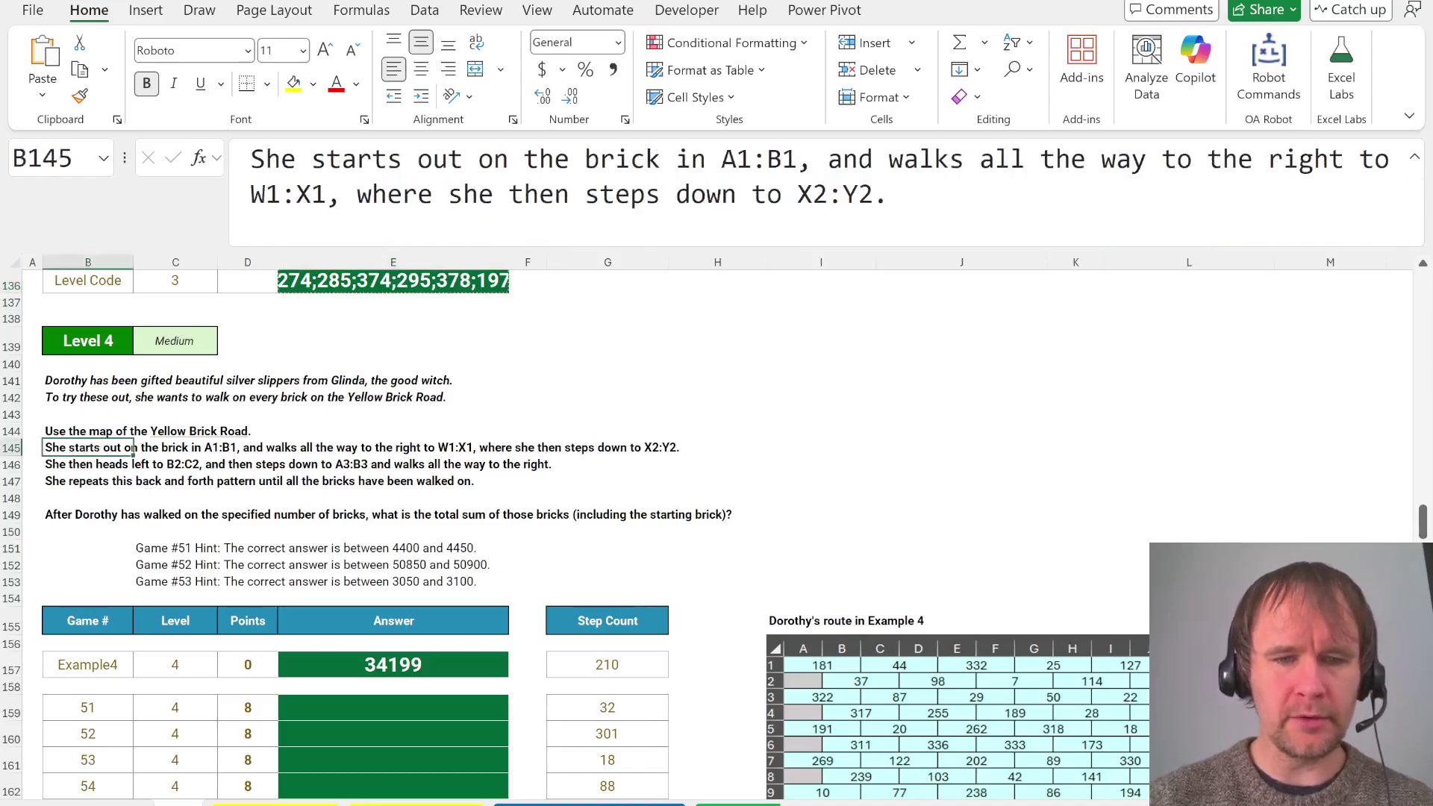
{"action": "left_click", "coordinate": [416, 803]}
{"action": "key", "text": "ctrl+Home"}
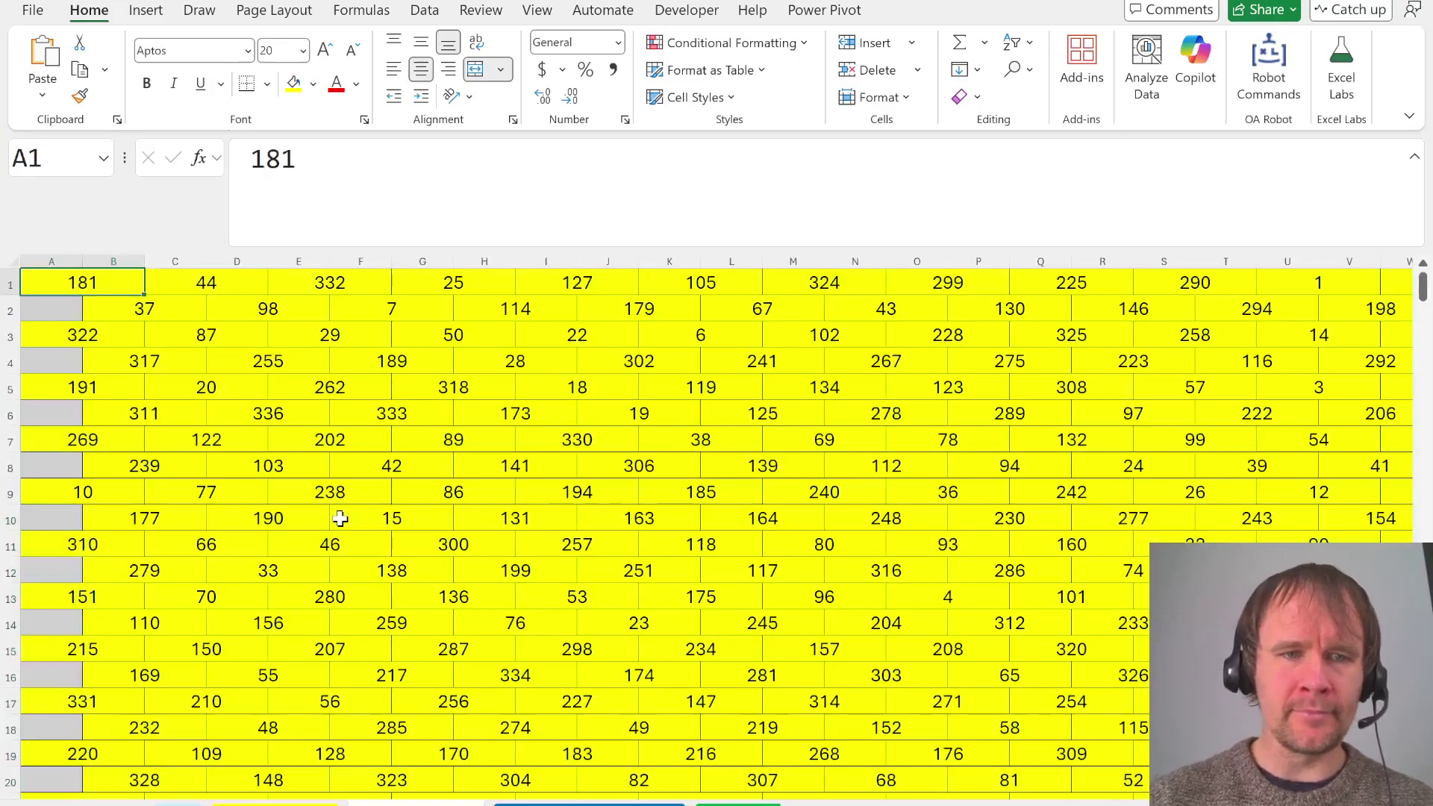
{"action": "key", "text": "ctrl+Page_Down"}
{"action": "key", "text": "ctrl+Page_Up"}
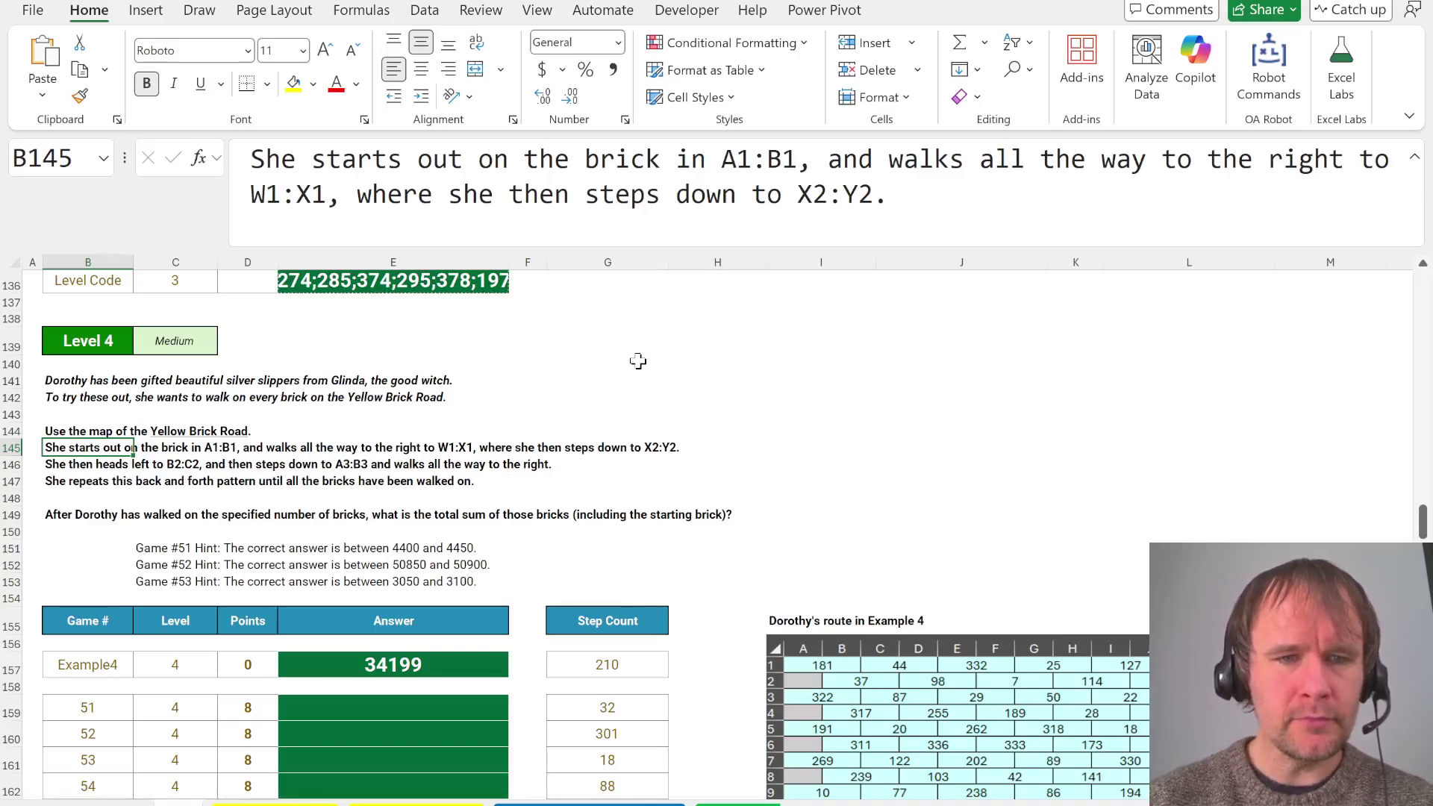
{"action": "scroll", "coordinate": [786, 457], "scroll_direction": "right", "scroll_amount": 5}
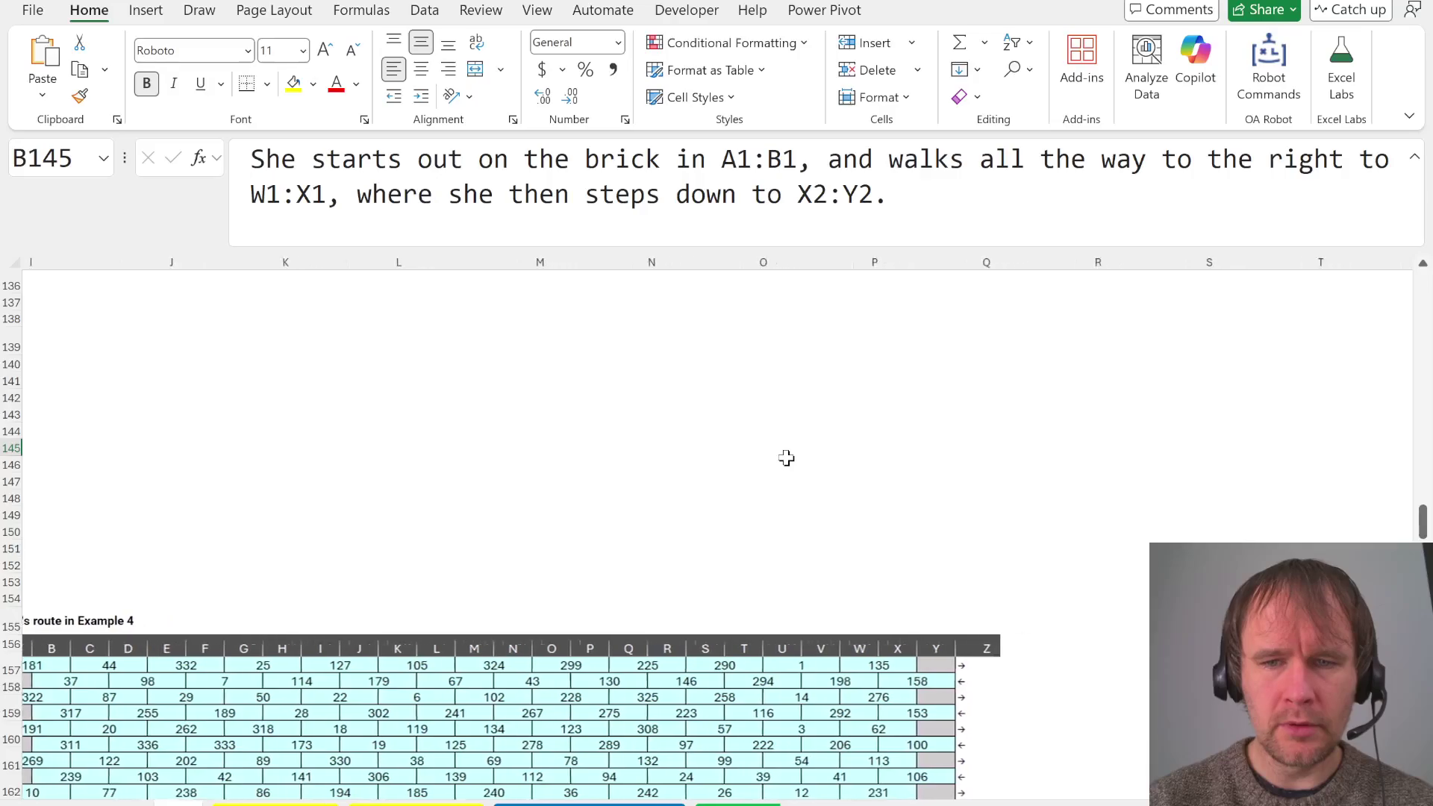
{"action": "scroll", "coordinate": [787, 458], "scroll_direction": "left", "scroll_amount": 1}
{"action": "scroll", "coordinate": [786, 458], "scroll_direction": "down", "scroll_amount": 5}
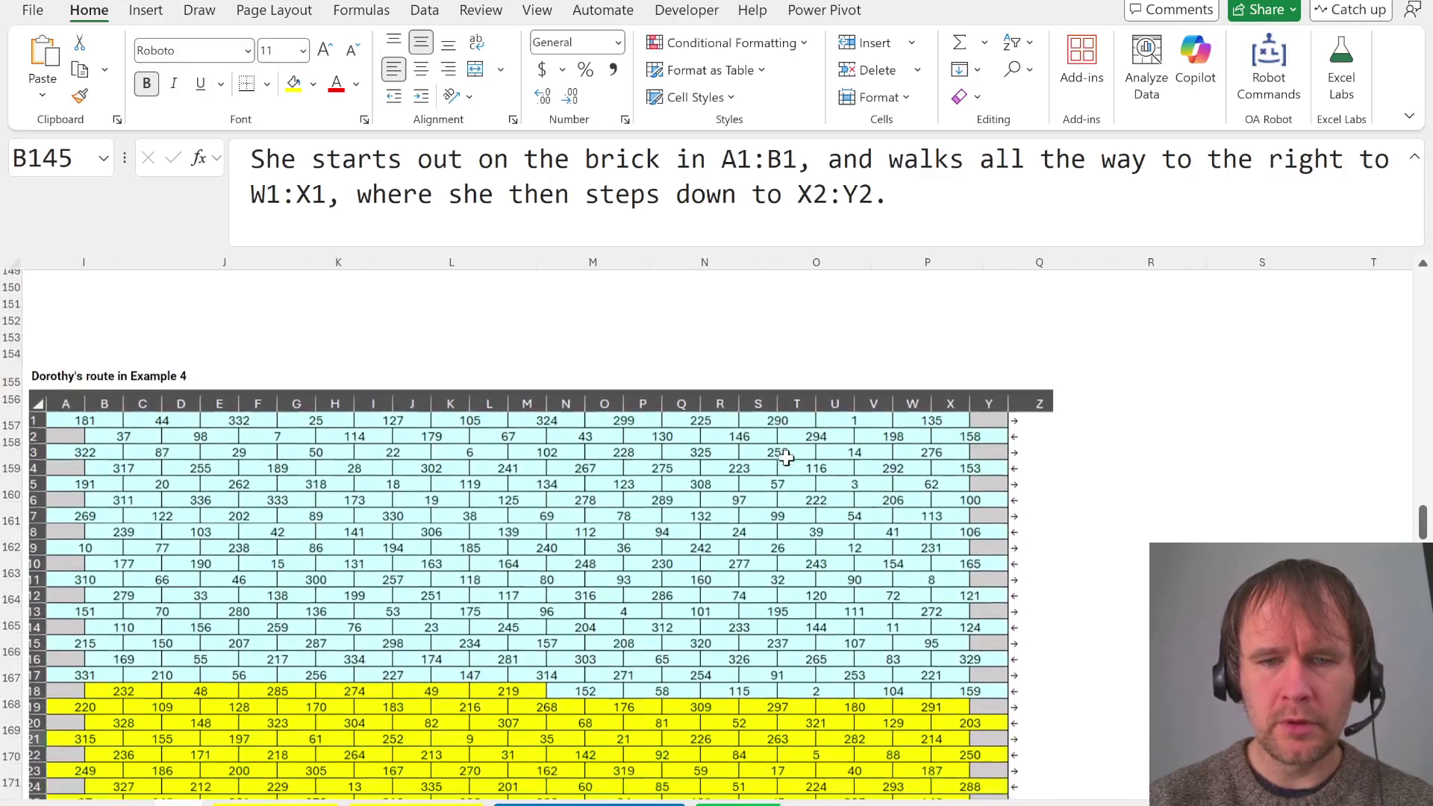
{"action": "scroll", "coordinate": [786, 458], "scroll_direction": "up", "scroll_amount": 3}
{"action": "scroll", "coordinate": [787, 457], "scroll_direction": "left", "scroll_amount": 5}
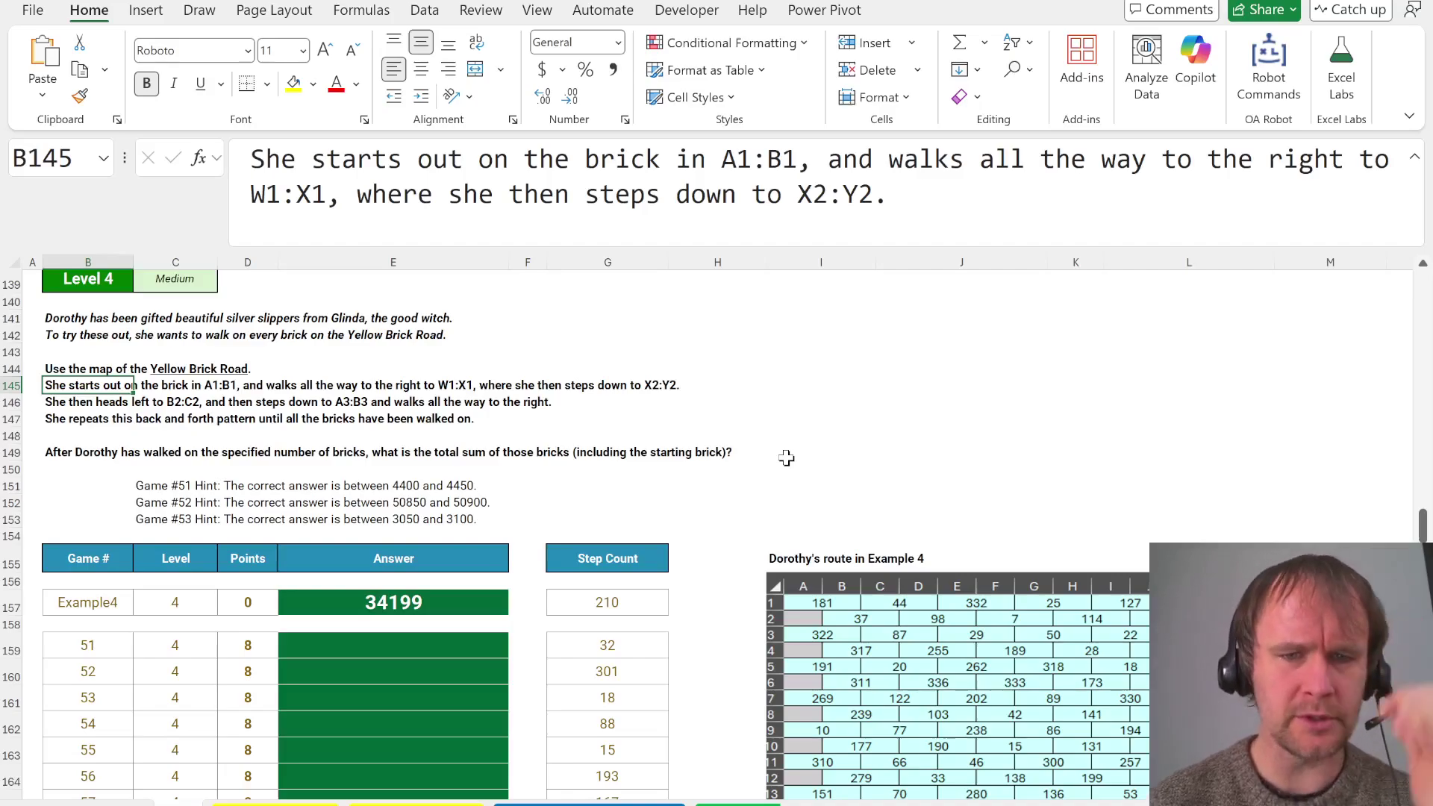
On the Yellow Brick Road map, enter a TOROW formula in AG1 over A1:Y1 with ignore option 3
{"action": "key", "text": "ctrl+Page_Down"}
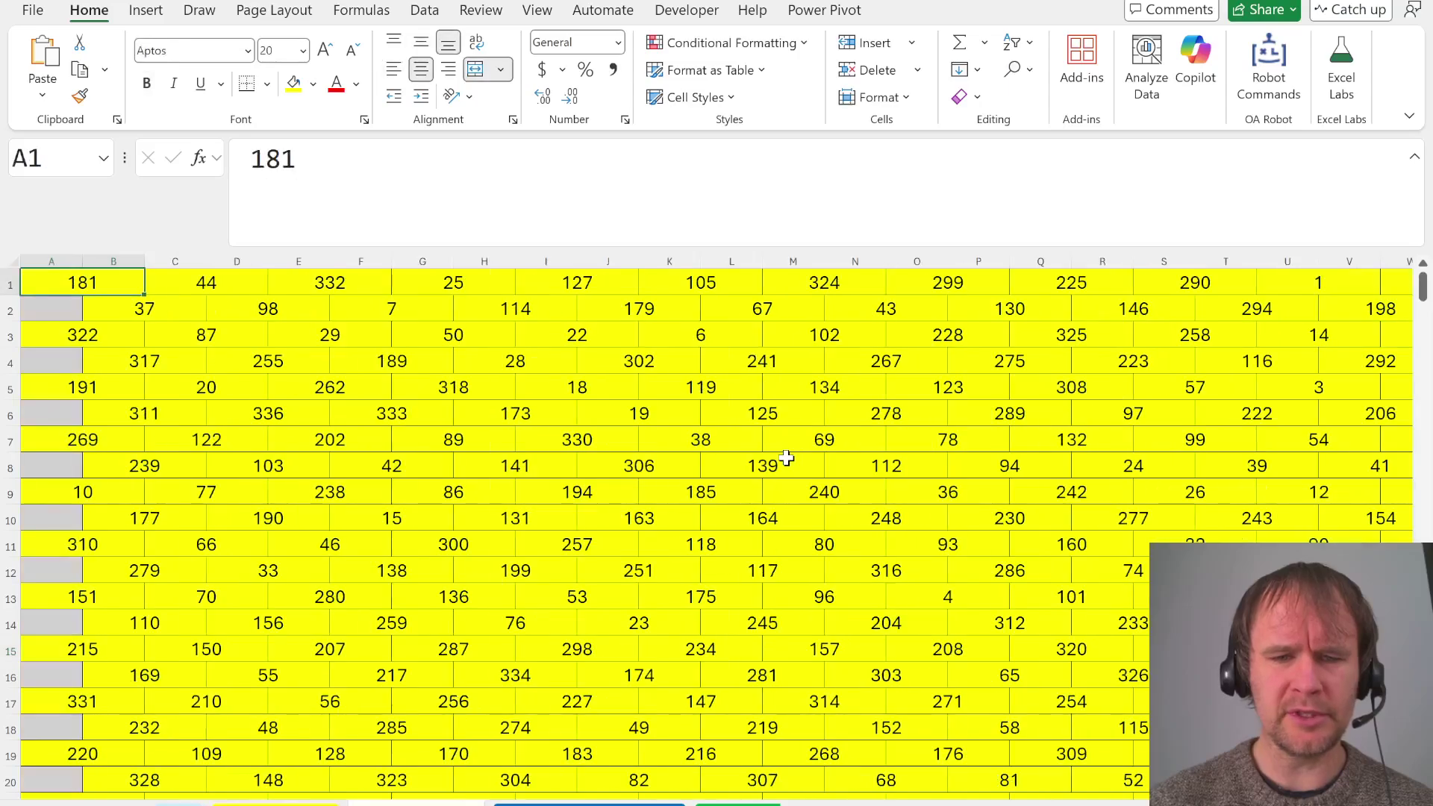
{"action": "key", "text": "ctrl+Right"}
{"action": "key", "text": "Right"}
{"action": "key", "text": "Right"}
{"action": "key", "text": "Right"}
{"action": "key", "text": "Right"}
{"action": "key", "text": "Right"}
{"action": "key", "text": "Right"}
{"action": "key", "text": "Right"}
{"action": "key", "text": "Right"}
{"action": "key", "text": "Right"}
{"action": "key", "text": "Right"}
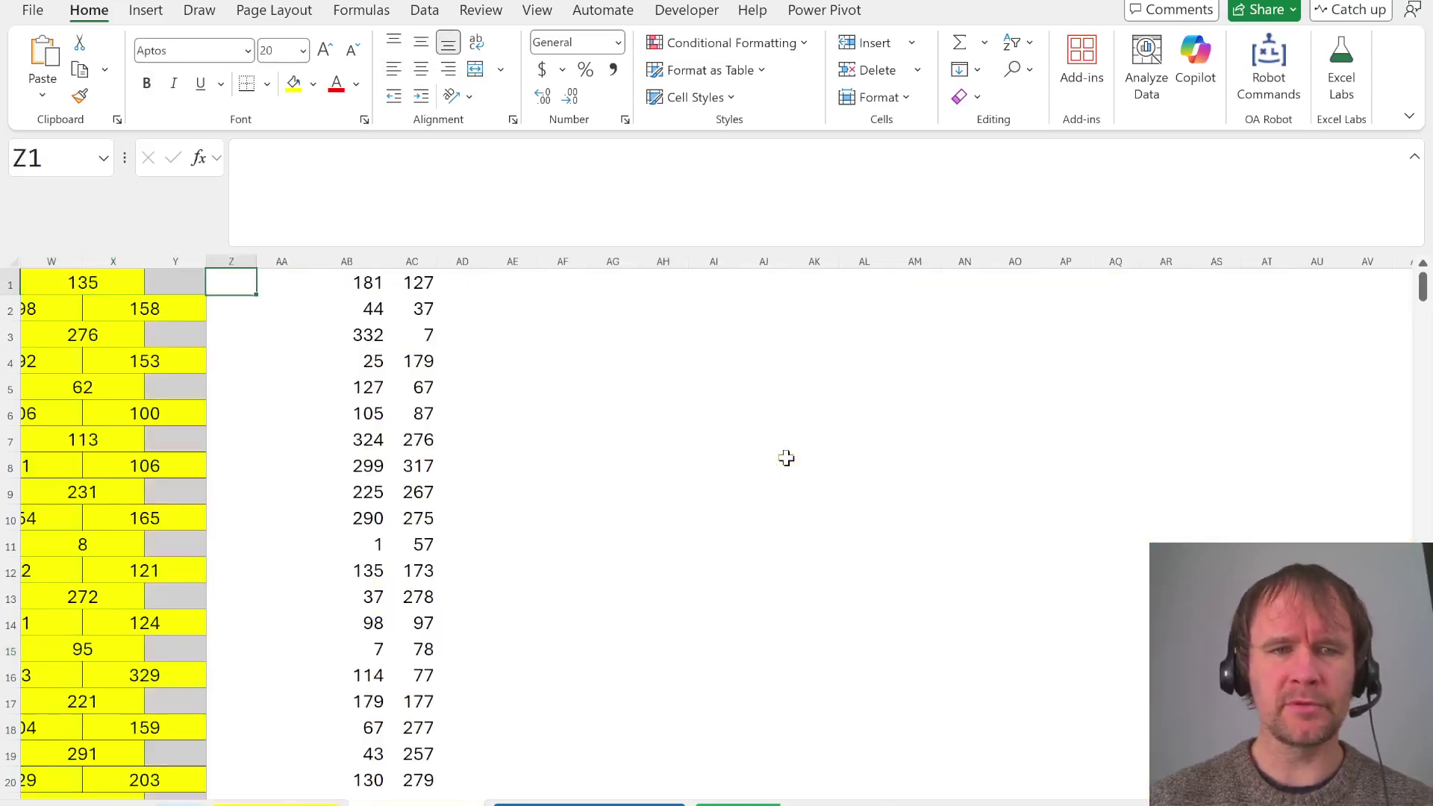
{"action": "type", "text": "=tor"}
{"action": "key", "text": "Tab"}
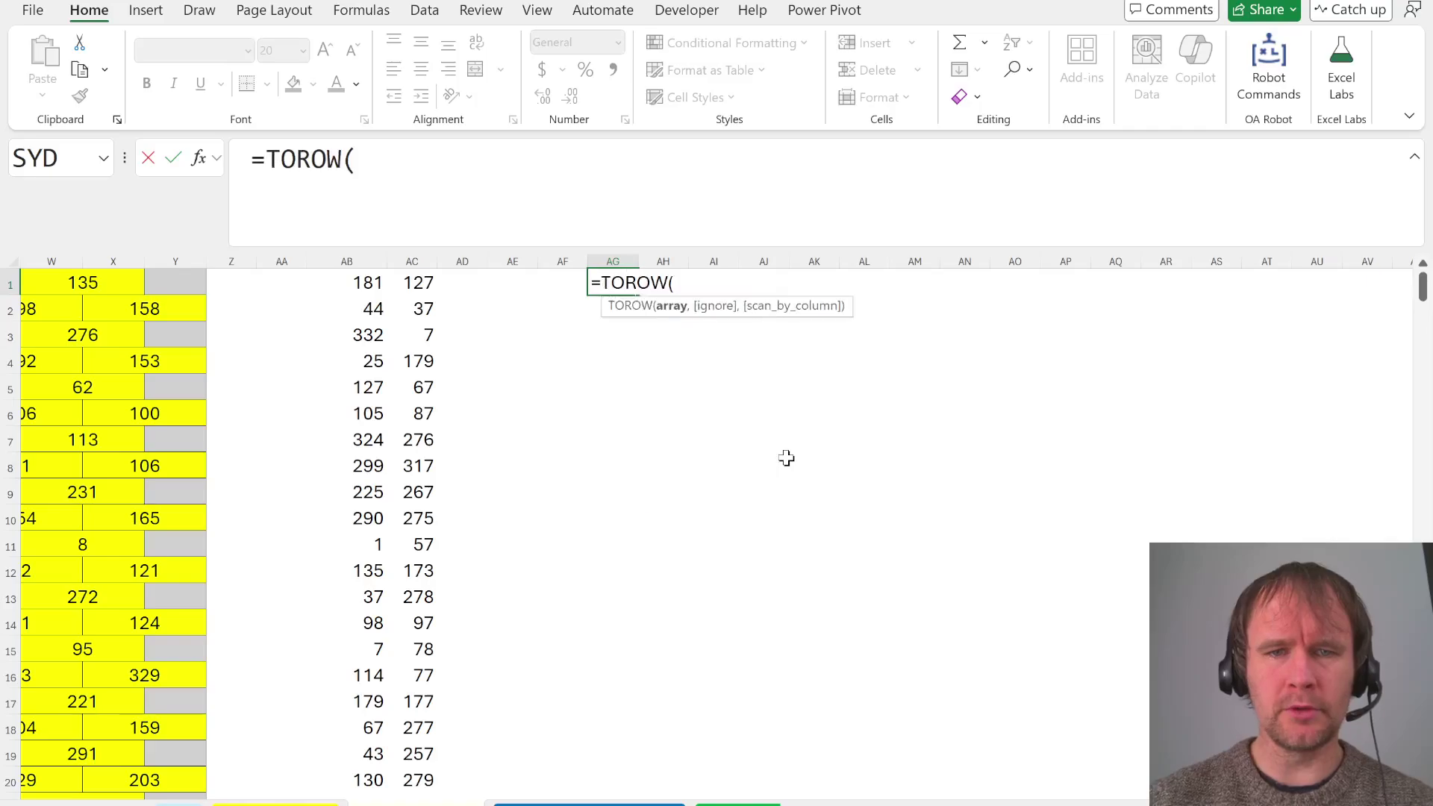
{"action": "key", "text": "Left"}
{"action": "key", "text": "Left"}
{"action": "key", "text": "Left"}
{"action": "key", "text": "Left"}
{"action": "key", "text": "Left"}
{"action": "key", "text": "Left"}
{"action": "key", "text": "Left"}
{"action": "key", "text": "Left"}
{"action": "key", "text": "shift+Left"}
{"action": "key", "text": "shift+Left"}
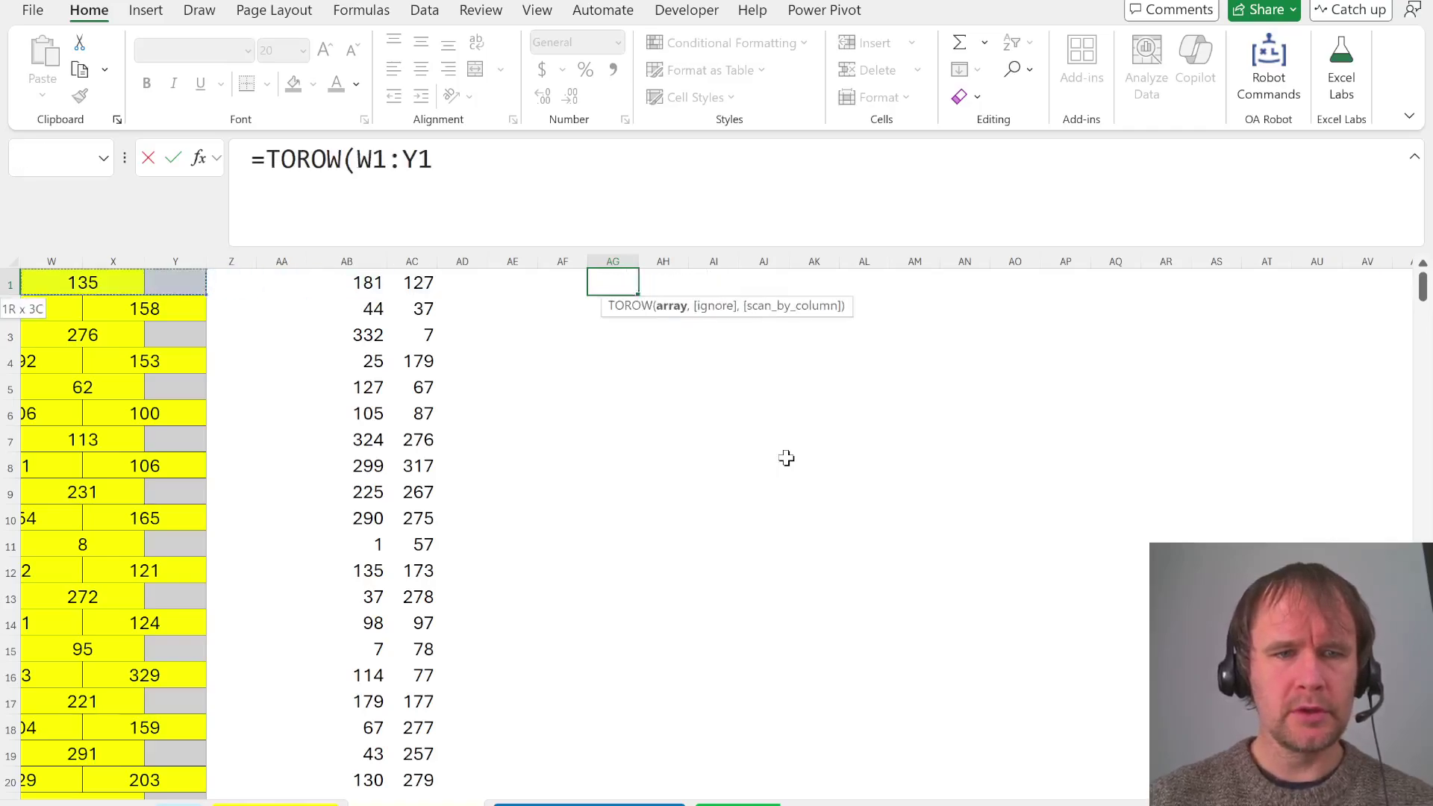
{"action": "key", "text": "ctrl+shift+Left"}
{"action": "type", "text": ",3"}
{"action": "key", "text": "Return"}
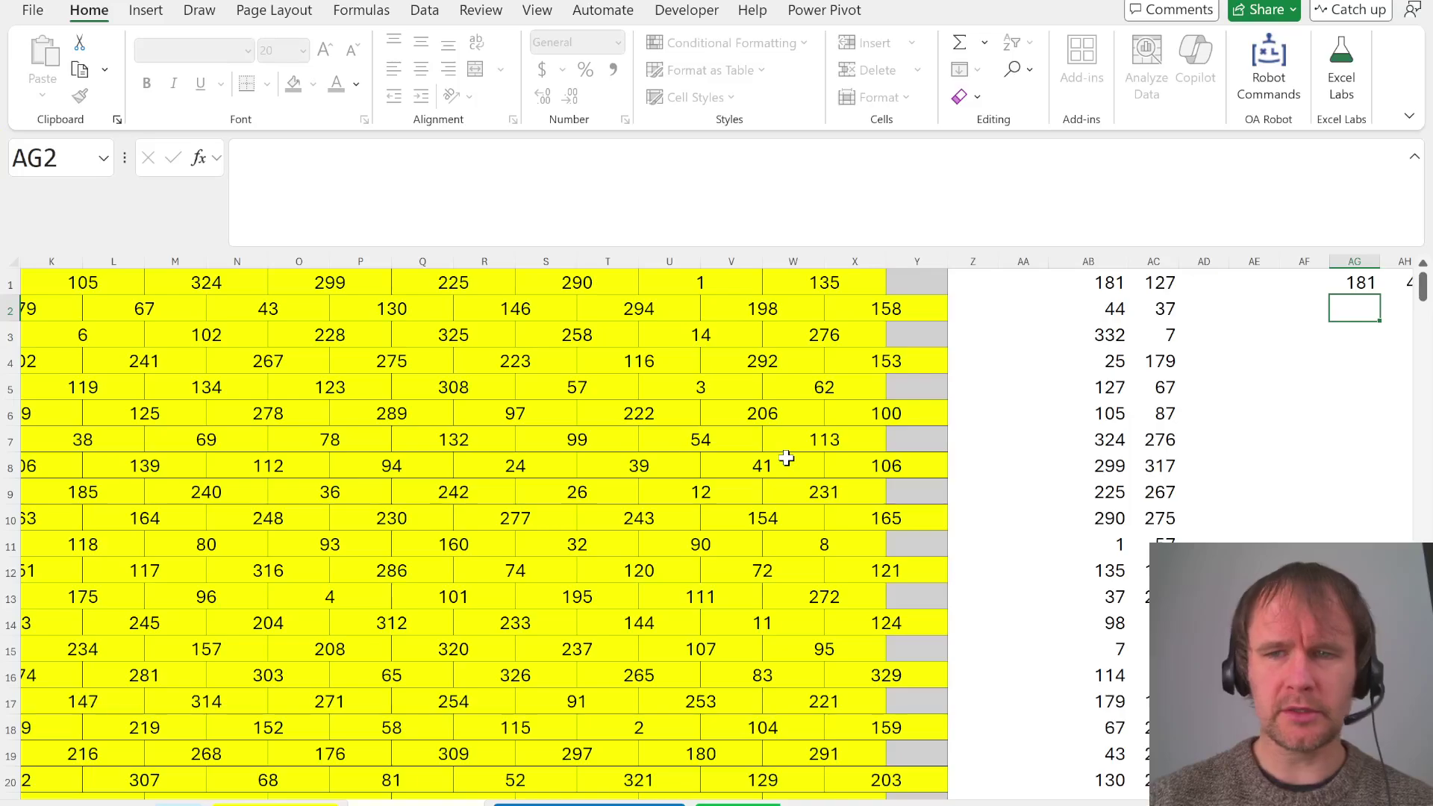
Review the Level 4 walking directions and question on the case sheet, and look through the map sheets
{"action": "key", "text": "Up"}
{"action": "key", "text": "Down"}
{"action": "key", "text": "ctrl+Page_Up"}
{"action": "key", "text": "ctrl+Page_Up"}
{"action": "key", "text": "ctrl+Page_Up"}
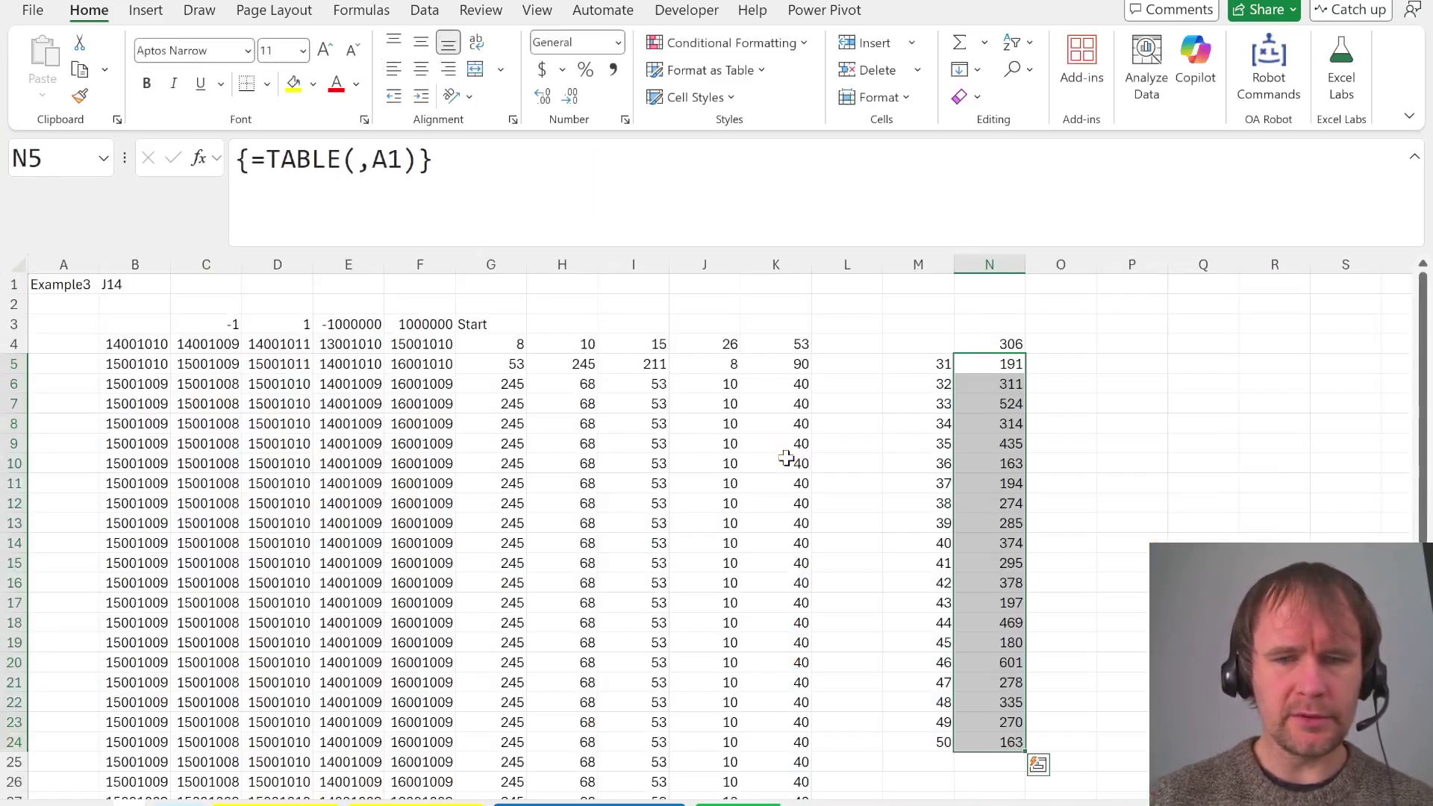
{"action": "key", "text": "Down"}
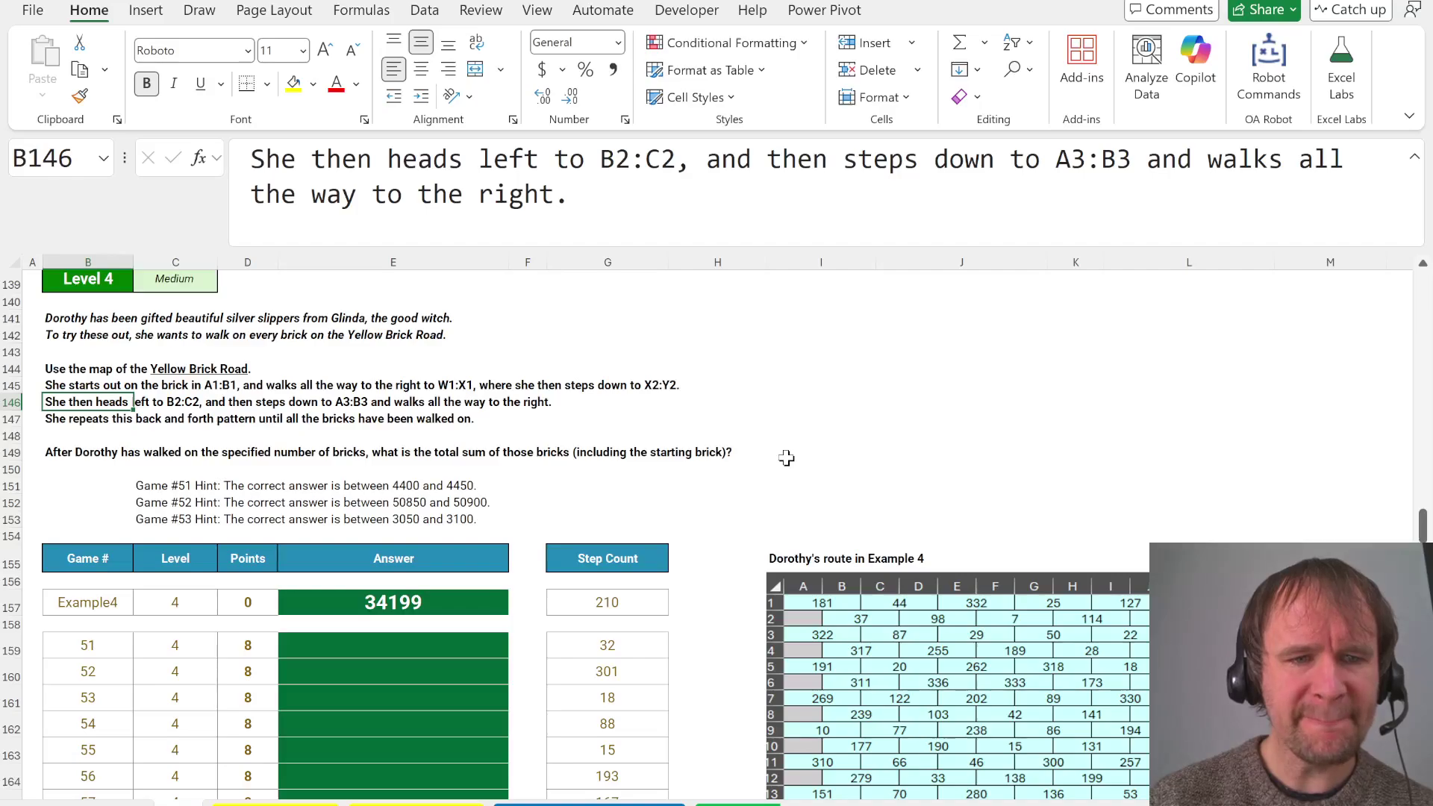
{"action": "key", "text": "Down"}
{"action": "key", "text": "Down"}
{"action": "key", "text": "Down"}
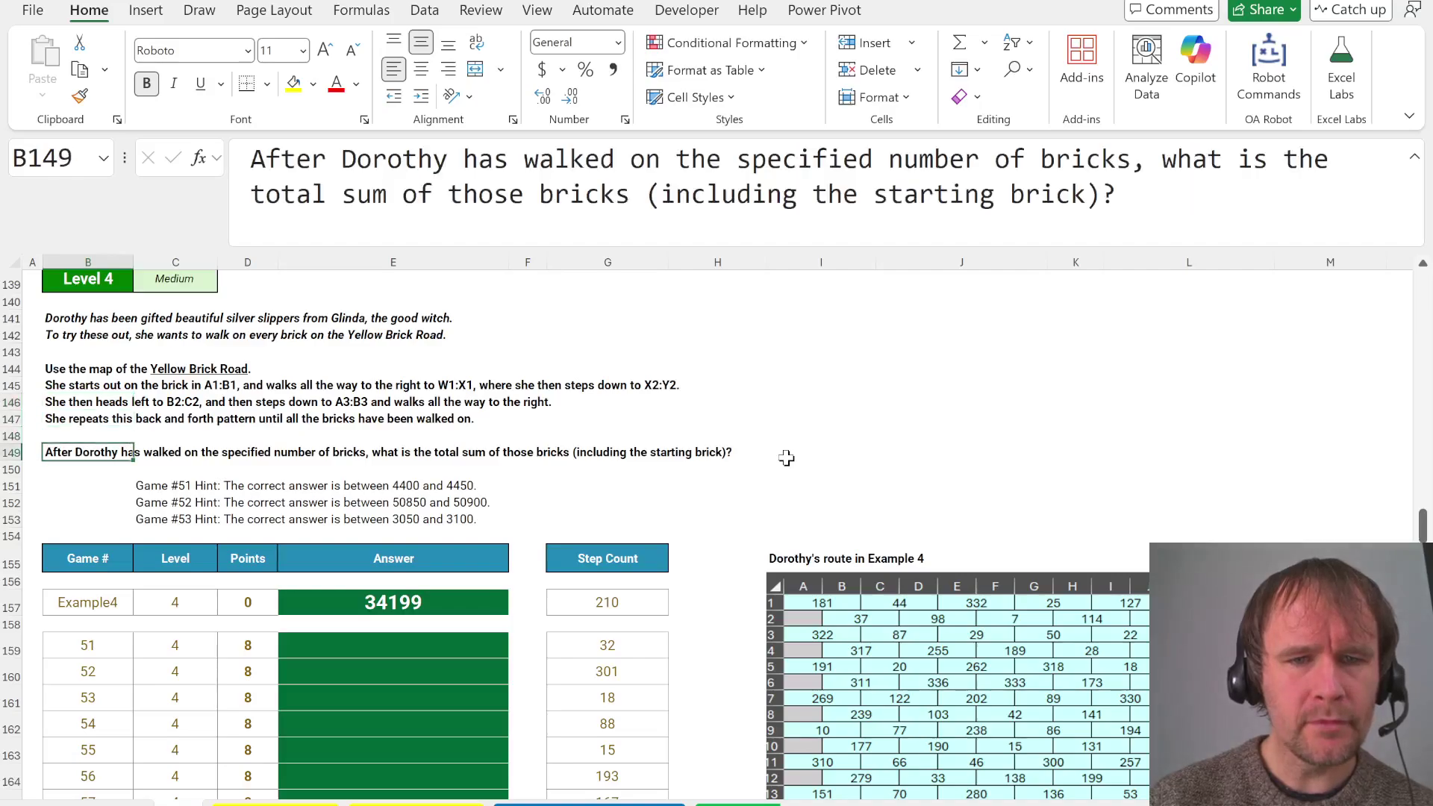
{"action": "key", "text": "ctrl+Page_Down"}
{"action": "key", "text": "ctrl+Page_Down"}
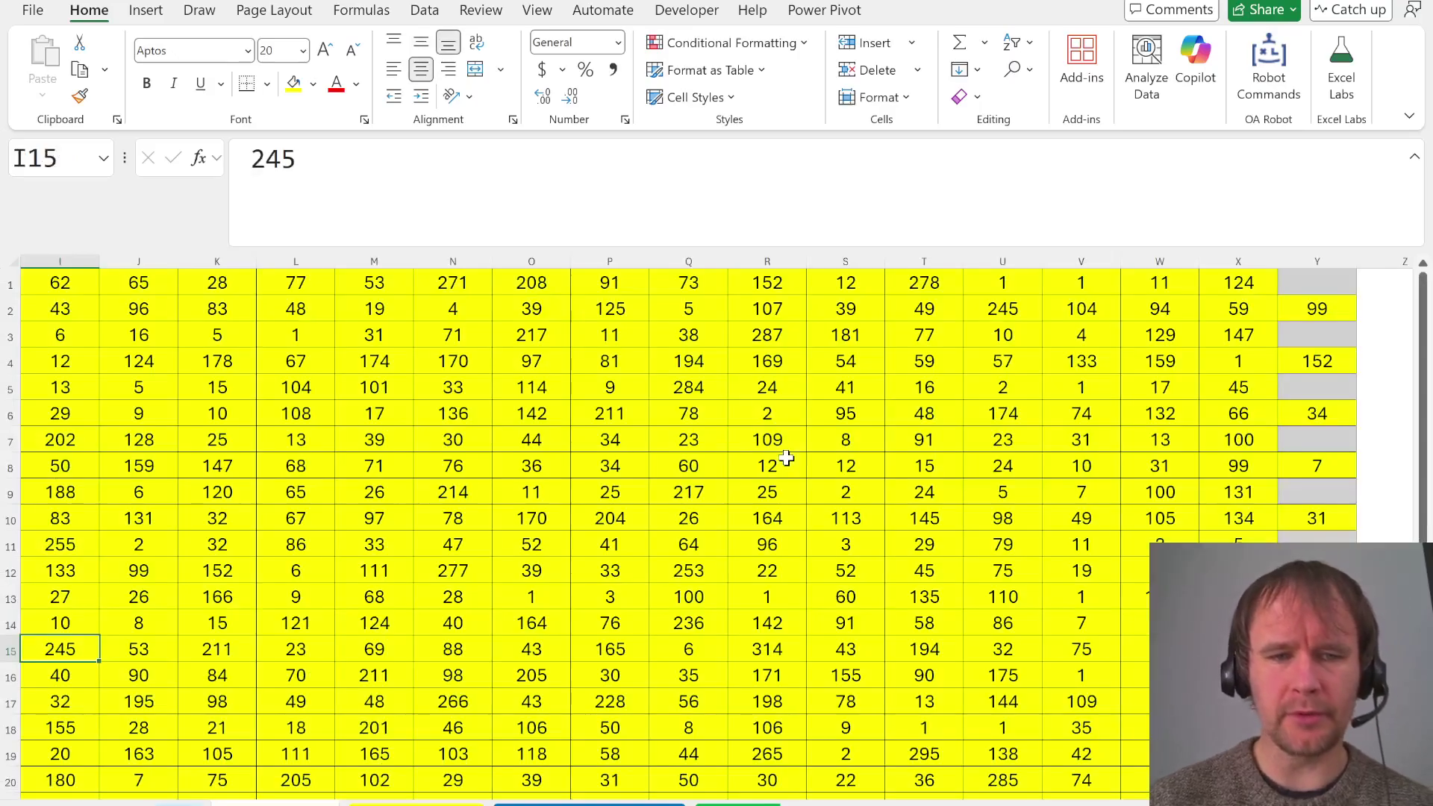
{"action": "key", "text": "ctrl+Right"}
{"action": "key", "text": "ctrl+Page_Down"}
{"action": "key", "text": "ctrl+Page_Down"}
{"action": "key", "text": "ctrl+Page_Down"}
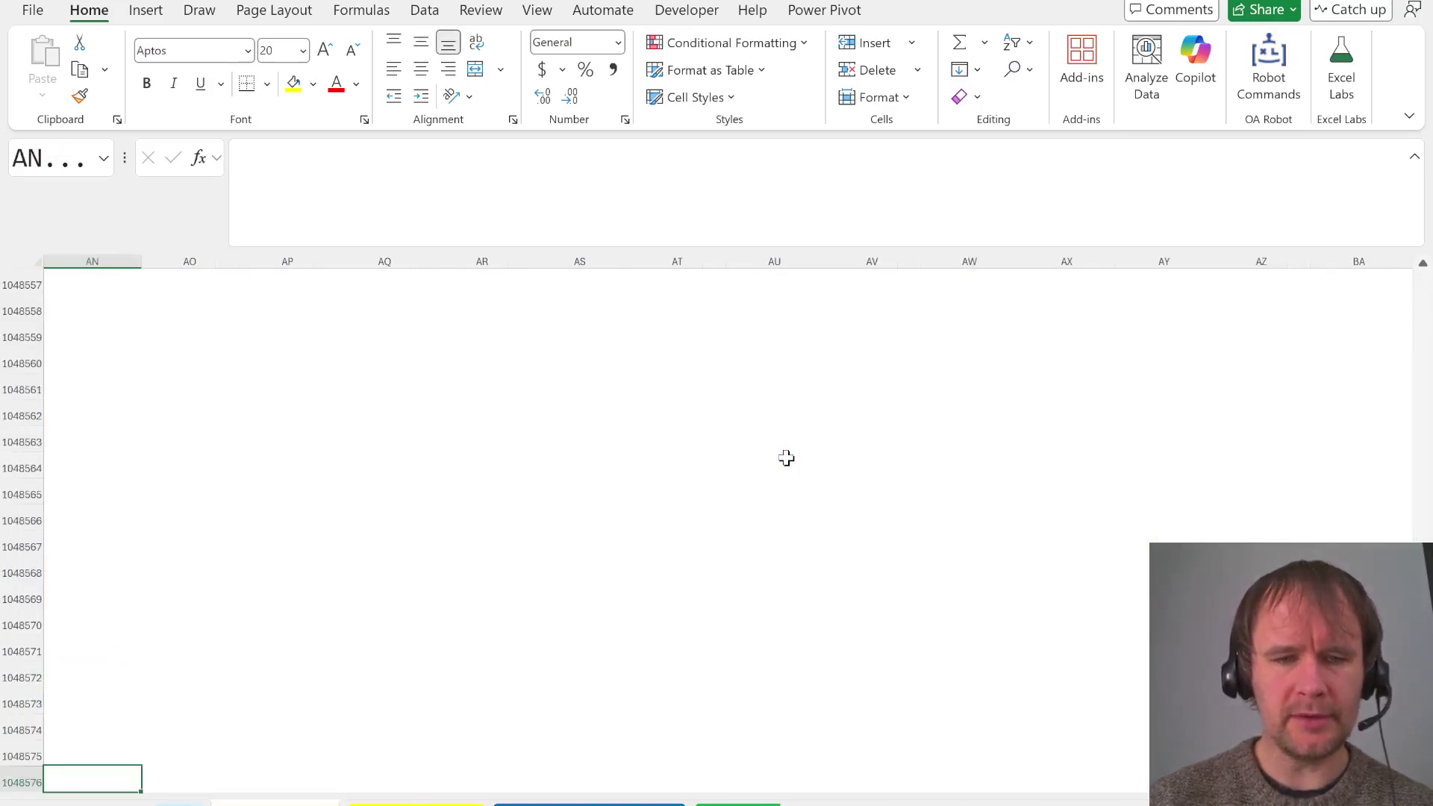
Fill the TOROW formula into AG2 and wrap it in the _flip function to reverse the second row
{"action": "key", "text": "ctrl+d"}
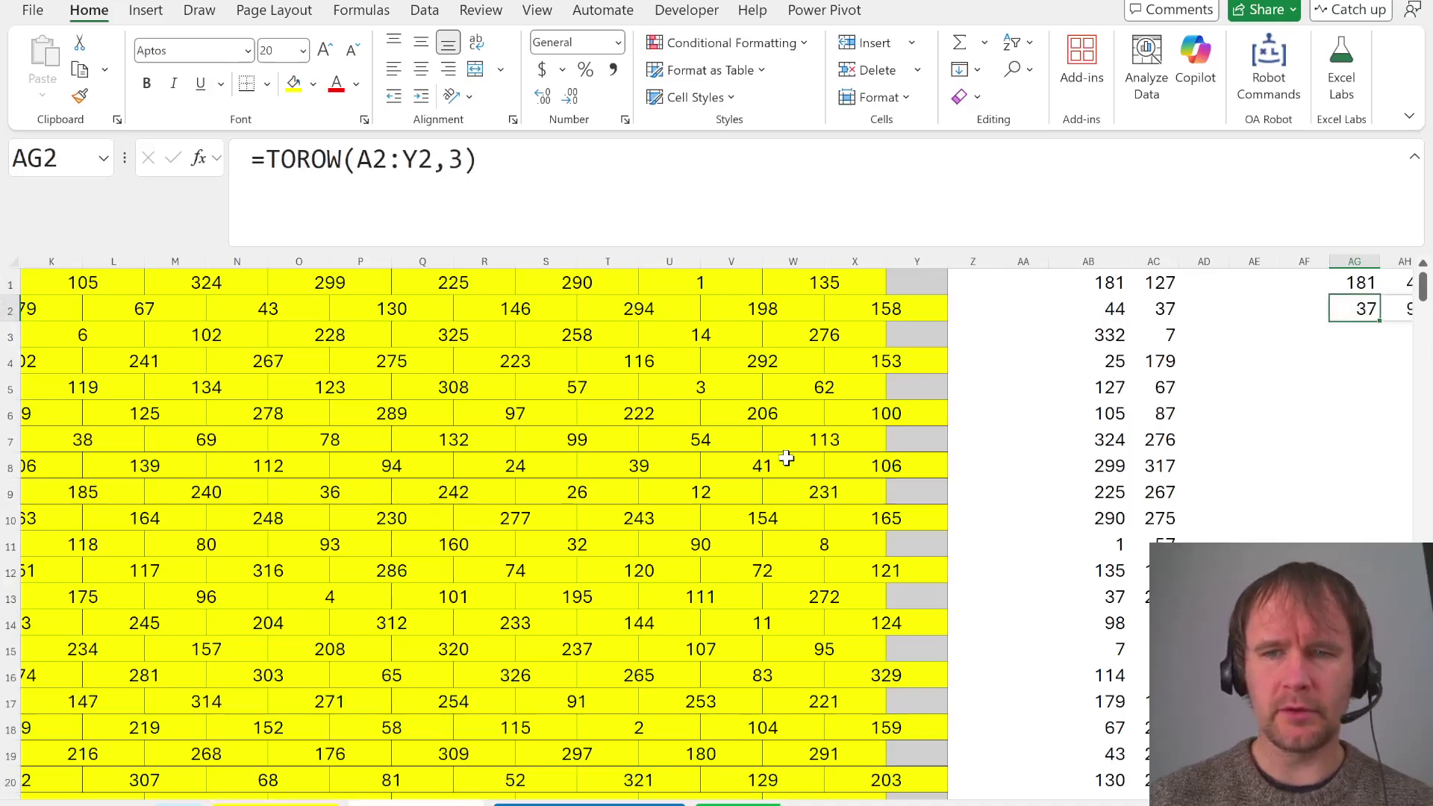
{"action": "scroll", "coordinate": [716, 522], "scroll_direction": "right", "scroll_amount": 3}
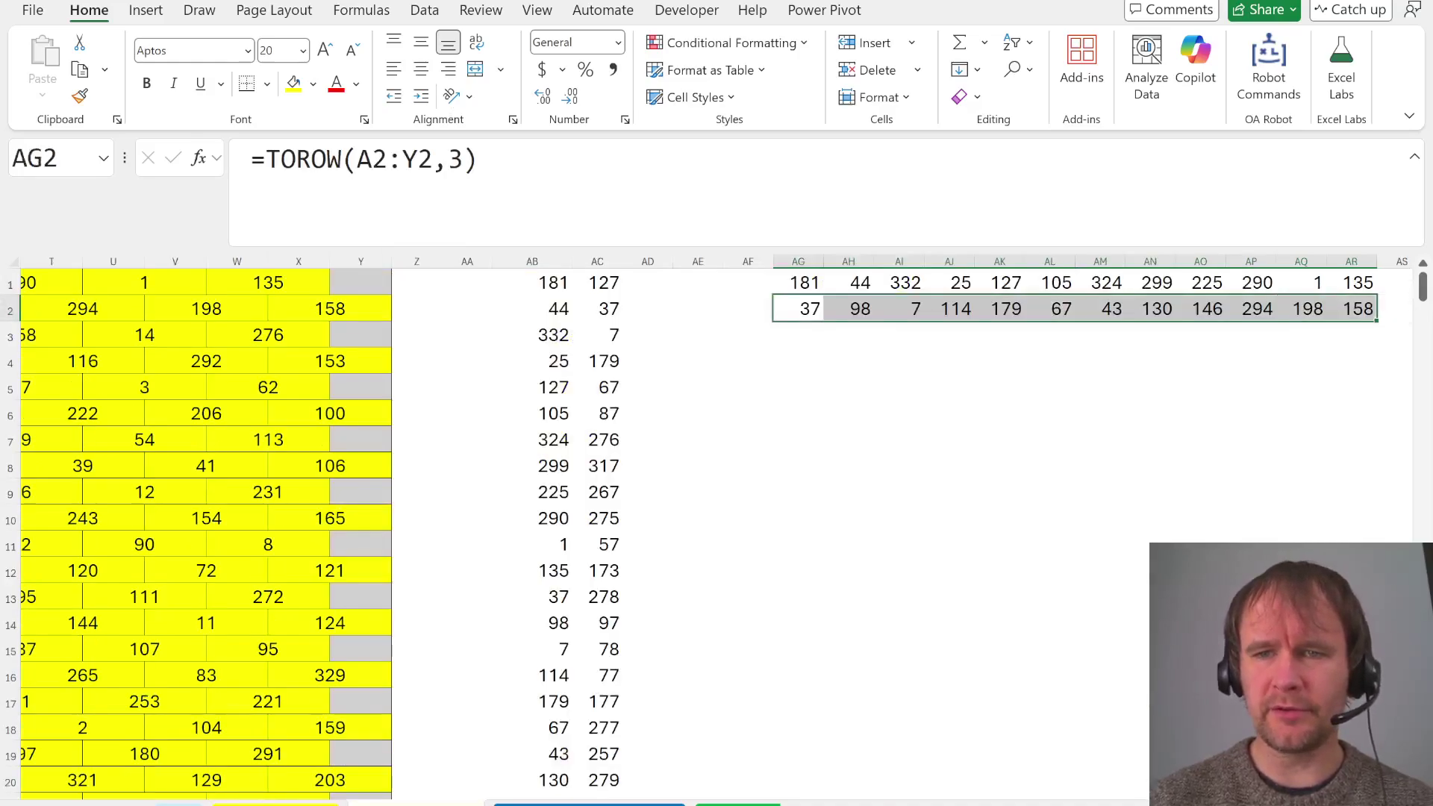
{"action": "left_click", "coordinate": [261, 159]}
{"action": "type", "text": "_flip("}
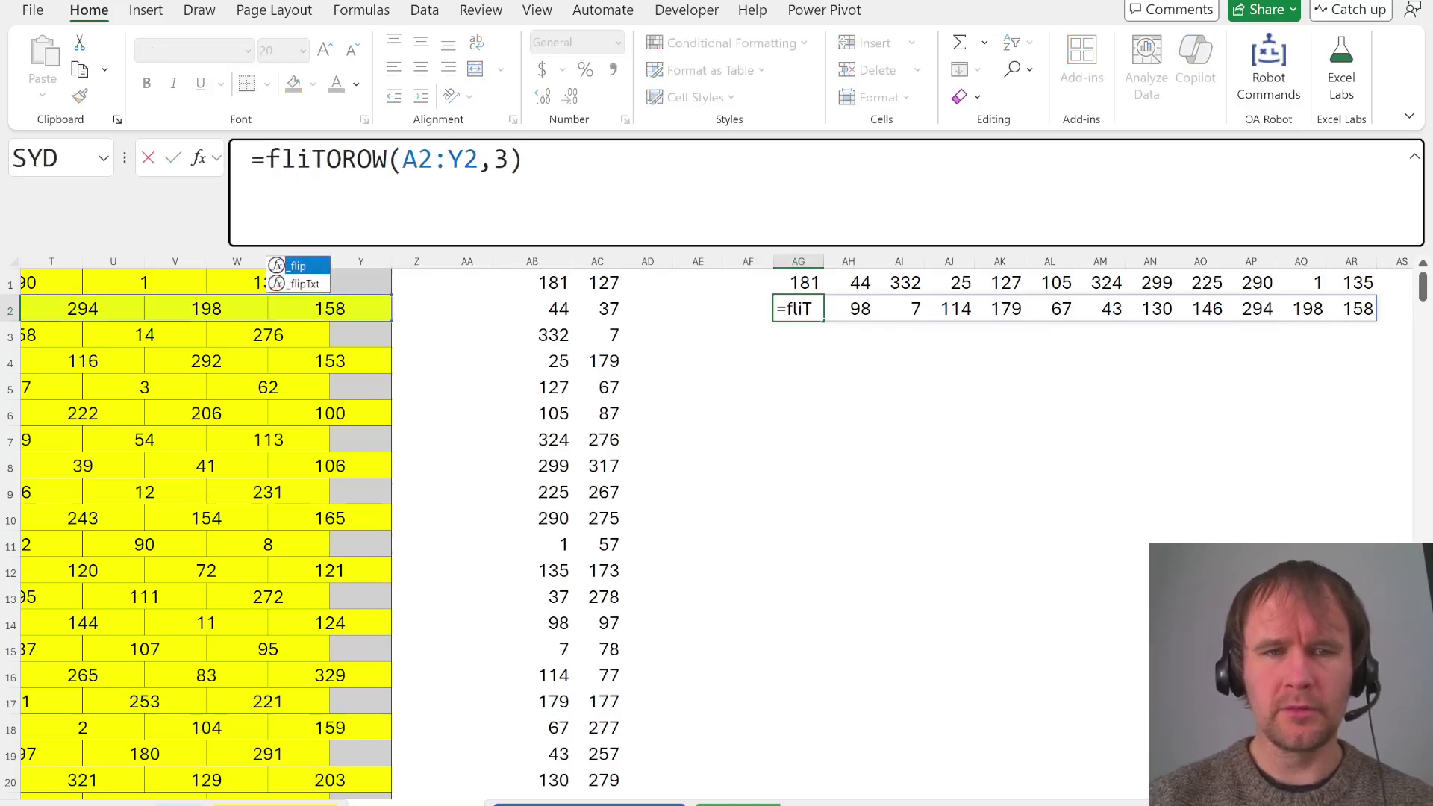
{"action": "type", "text": ")"}
{"action": "key", "text": "Return"}
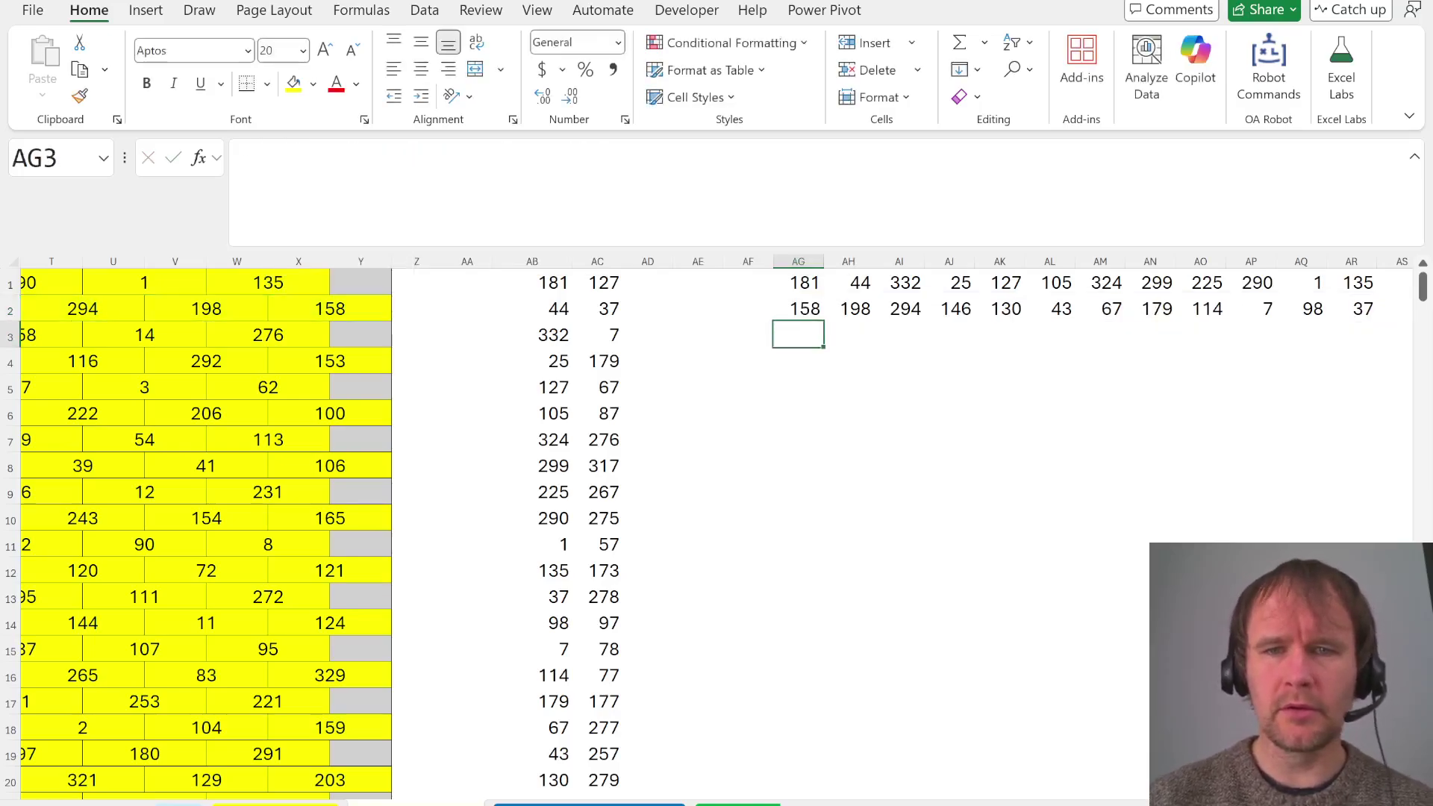
Copy the formula pair AG1:AG2 down column AG through row 28, alternating normal and flipped rows
{"action": "left_click", "coordinate": [798, 308]}
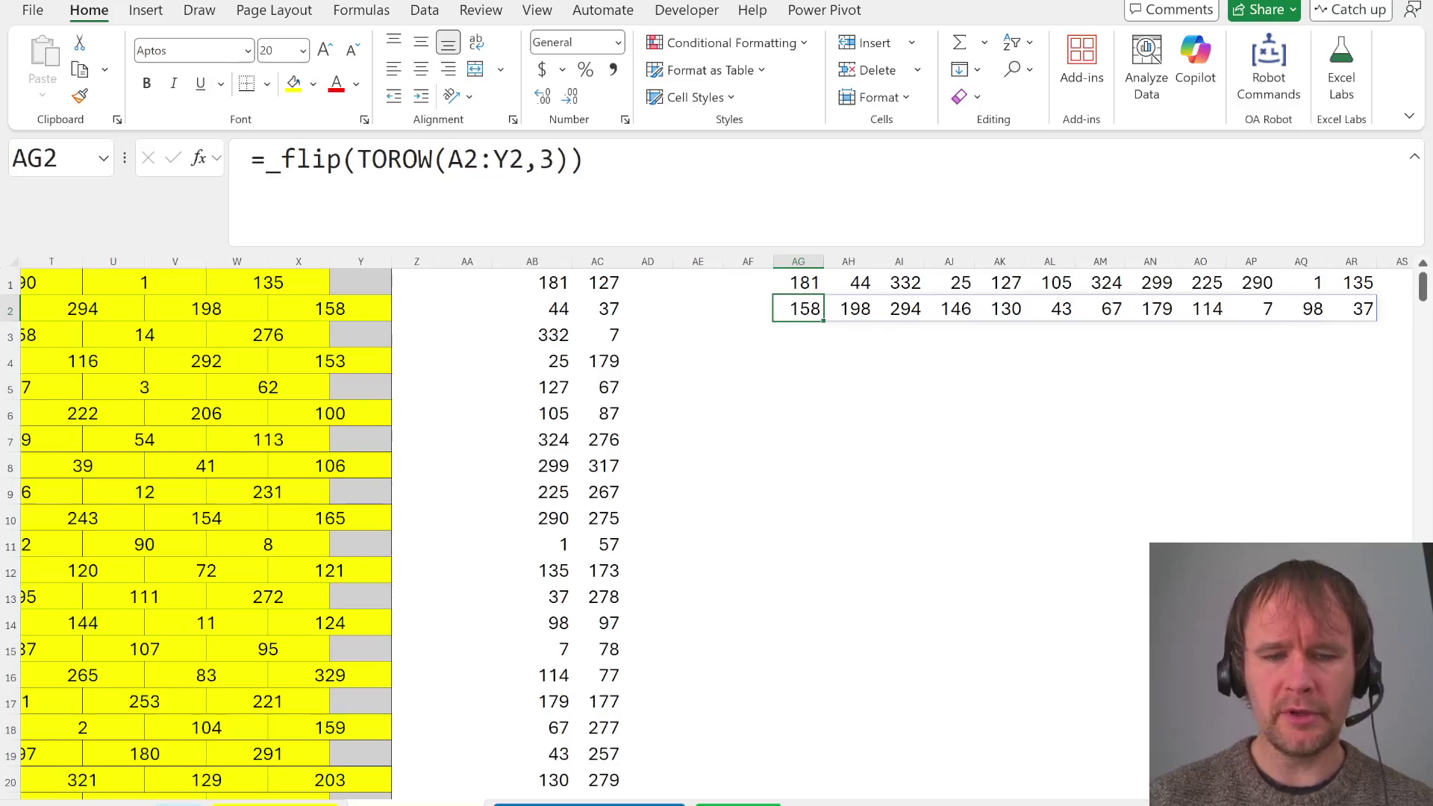
{"action": "left_click", "coordinate": [797, 334]}
{"action": "left_click", "coordinate": [798, 282]}
{"action": "left_click_drag", "start_coordinate": [798, 282], "coordinate": [798, 308]}
{"action": "key", "text": "ctrl+c"}
{"action": "left_click", "coordinate": [797, 334]}
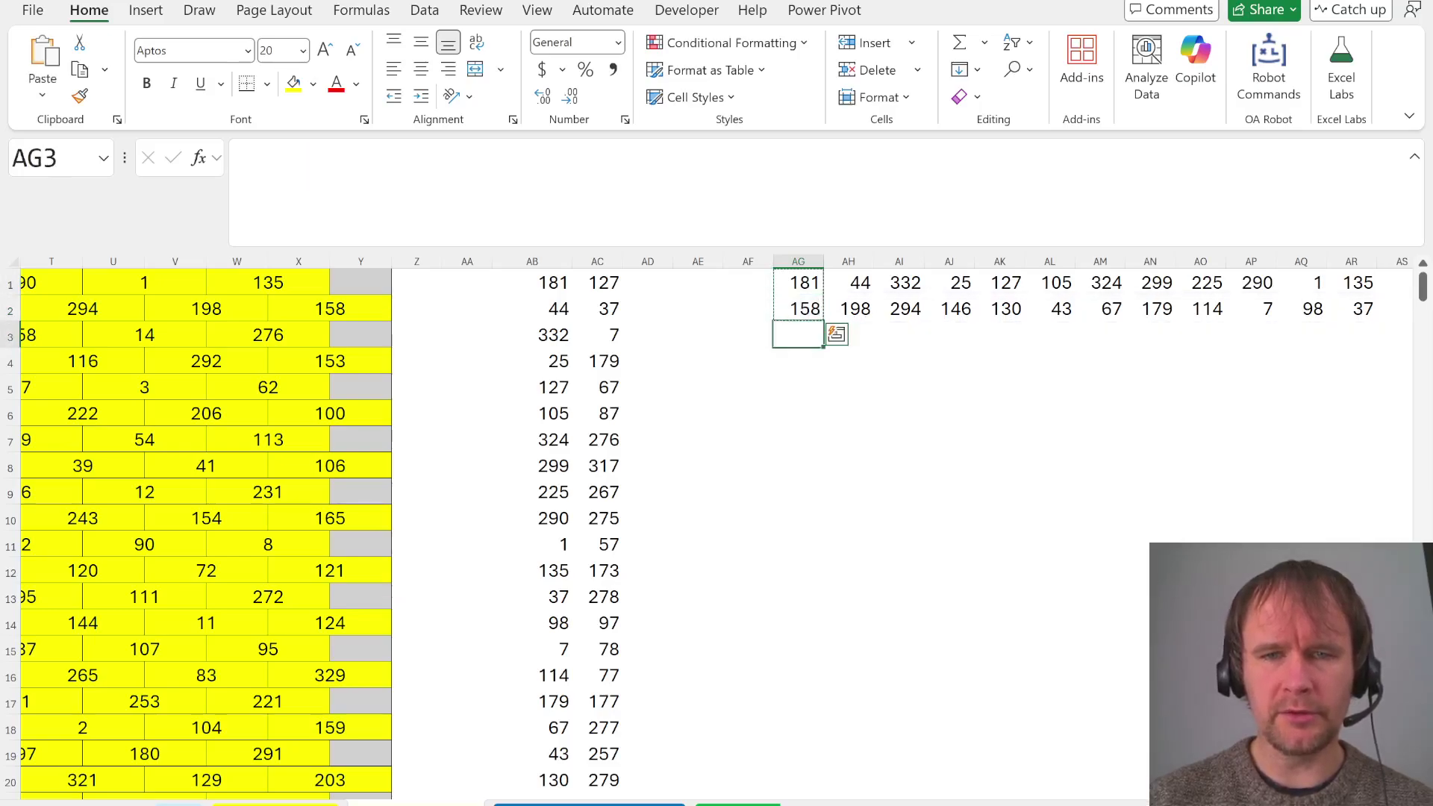
{"action": "key", "text": "ctrl+v"}
{"action": "left_click", "coordinate": [798, 361]}
{"action": "left_click", "coordinate": [798, 386]}
{"action": "key", "text": "ctrl+v"}
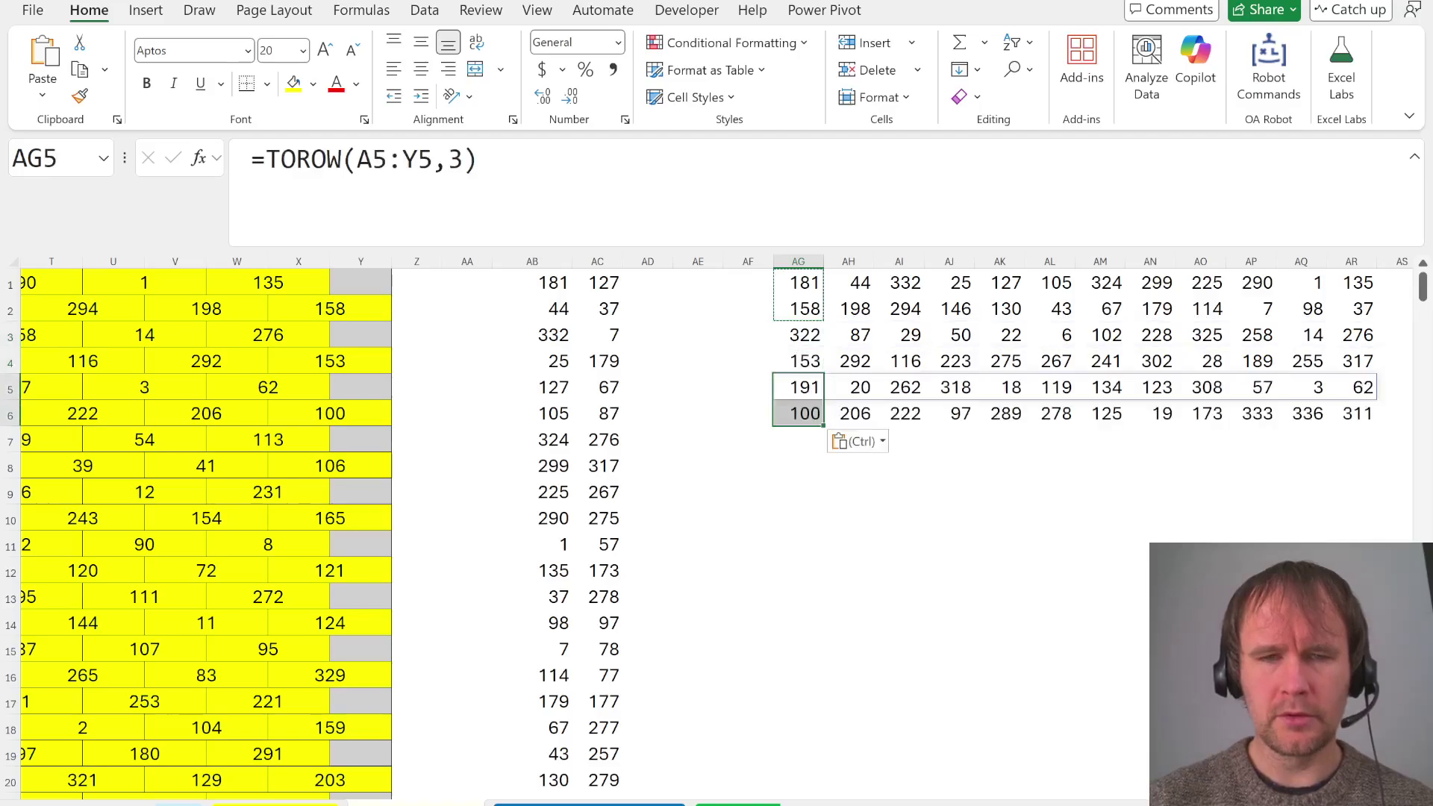
{"action": "mouse_move", "coordinate": [798, 438]}
{"action": "left_mouse_down"}
{"action": "mouse_move", "coordinate": [798, 361]}
{"action": "mouse_move", "coordinate": [797, 465]}
{"action": "left_mouse_up"}
{"action": "key", "text": "ctrl+v"}
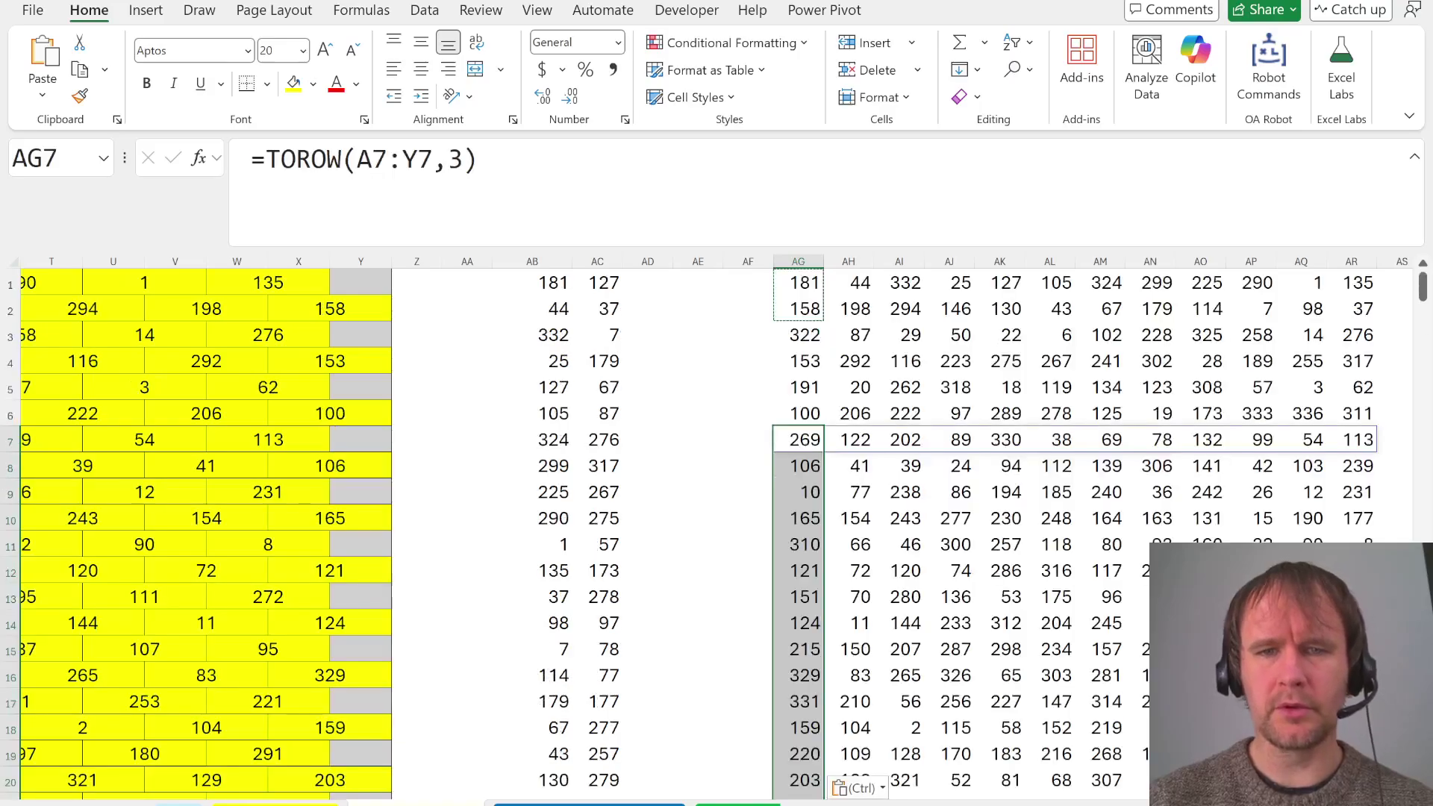
Stack the reordered rows into a single column with =TOCOL(AG1:AR28) in AT1
{"action": "key", "text": "ctrl+Up"}
{"action": "key", "text": "ctrl+Right"}
{"action": "key", "text": "Right"}
{"action": "key", "text": "Right"}
{"action": "key", "text": "Right"}
{"action": "key", "text": "Left"}
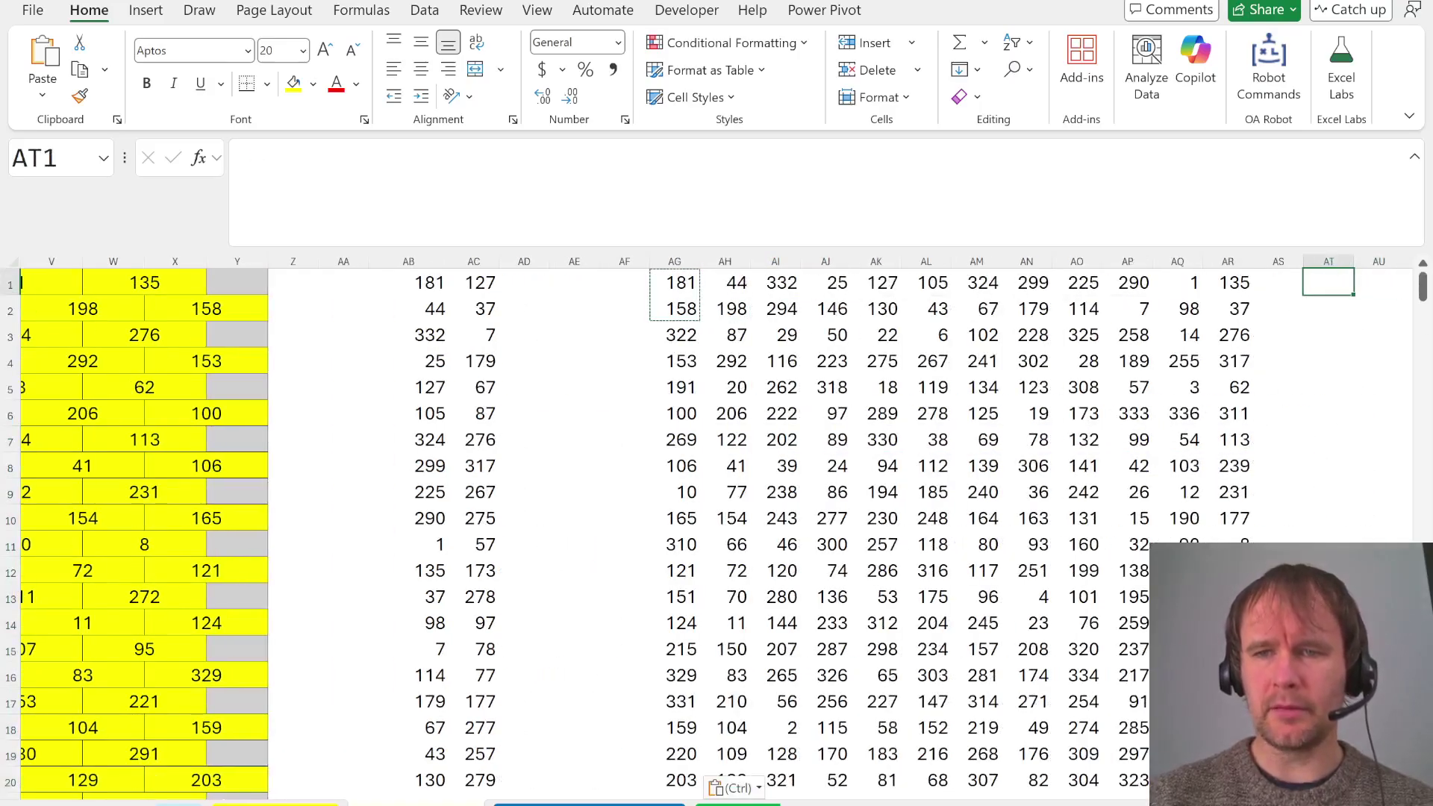
{"action": "type", "text": "=to"}
{"action": "key", "text": "Tab"}
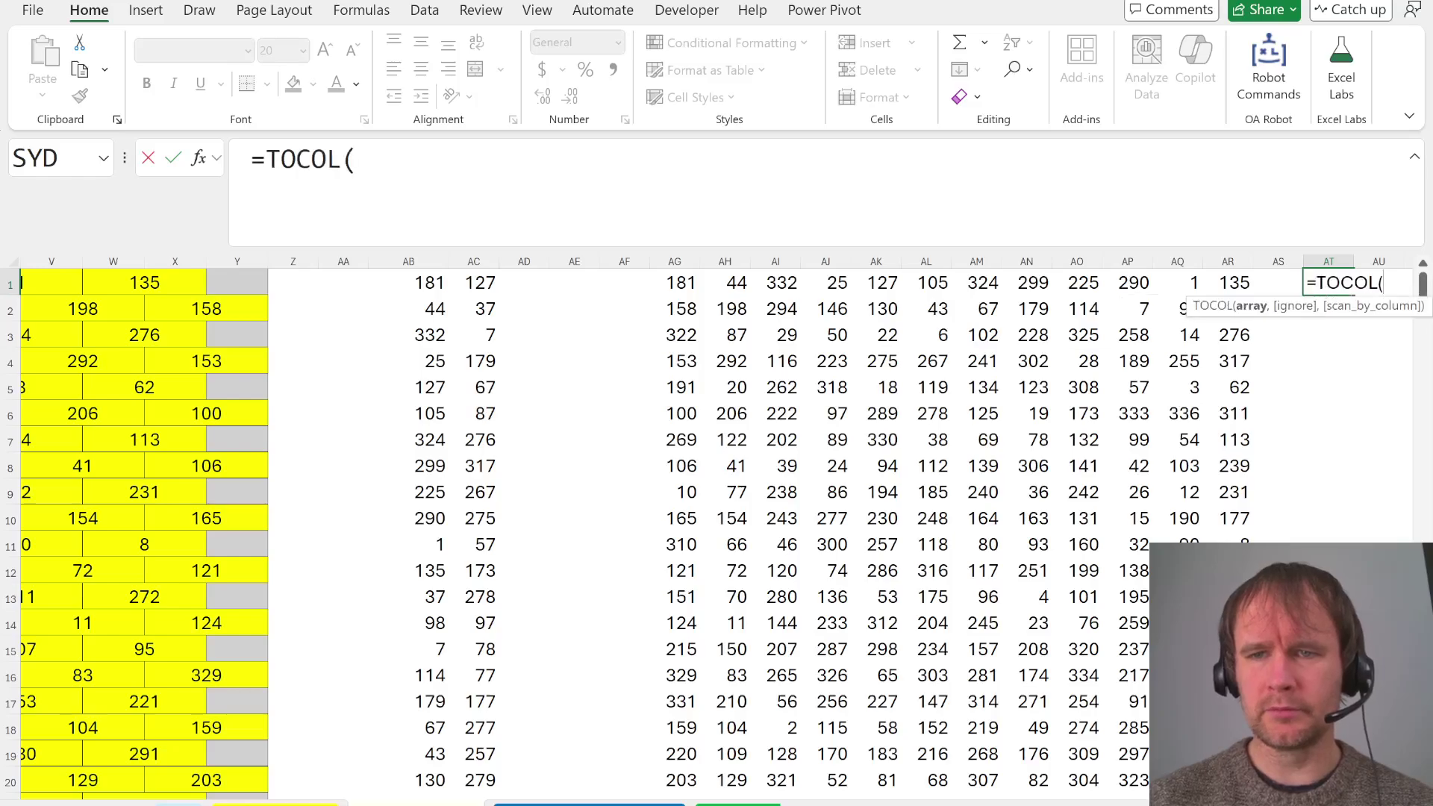
{"action": "key", "text": "ctrl+Left"}
{"action": "key", "text": "ctrl+Left"}
{"action": "key", "text": "ctrl+shift+Right"}
{"action": "key", "text": "ctrl+shift+Down"}
{"action": "key", "text": "ctrl+Return"}
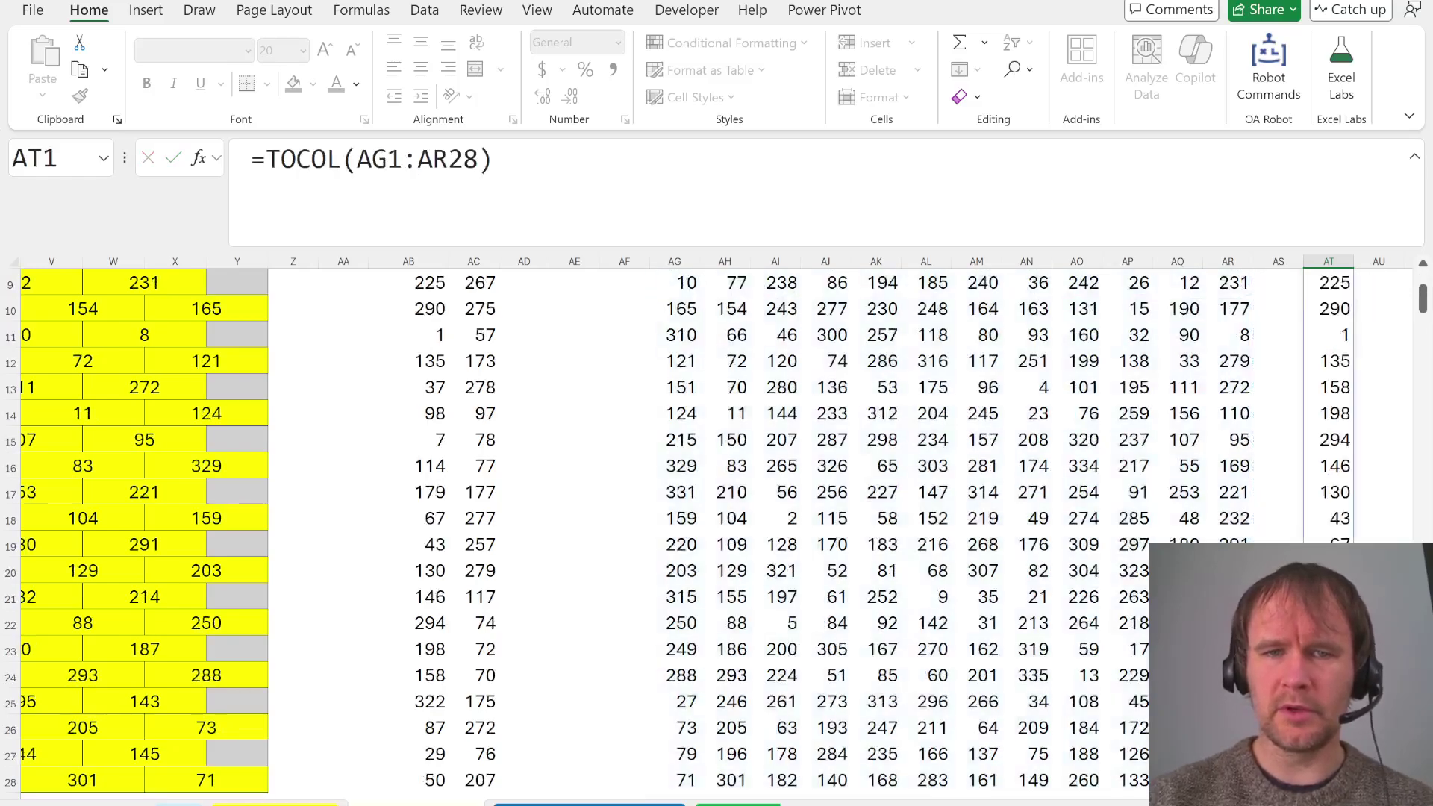
Name the whole TOCOL spill range starting at AT1 dpath
{"action": "key", "text": "Right"}
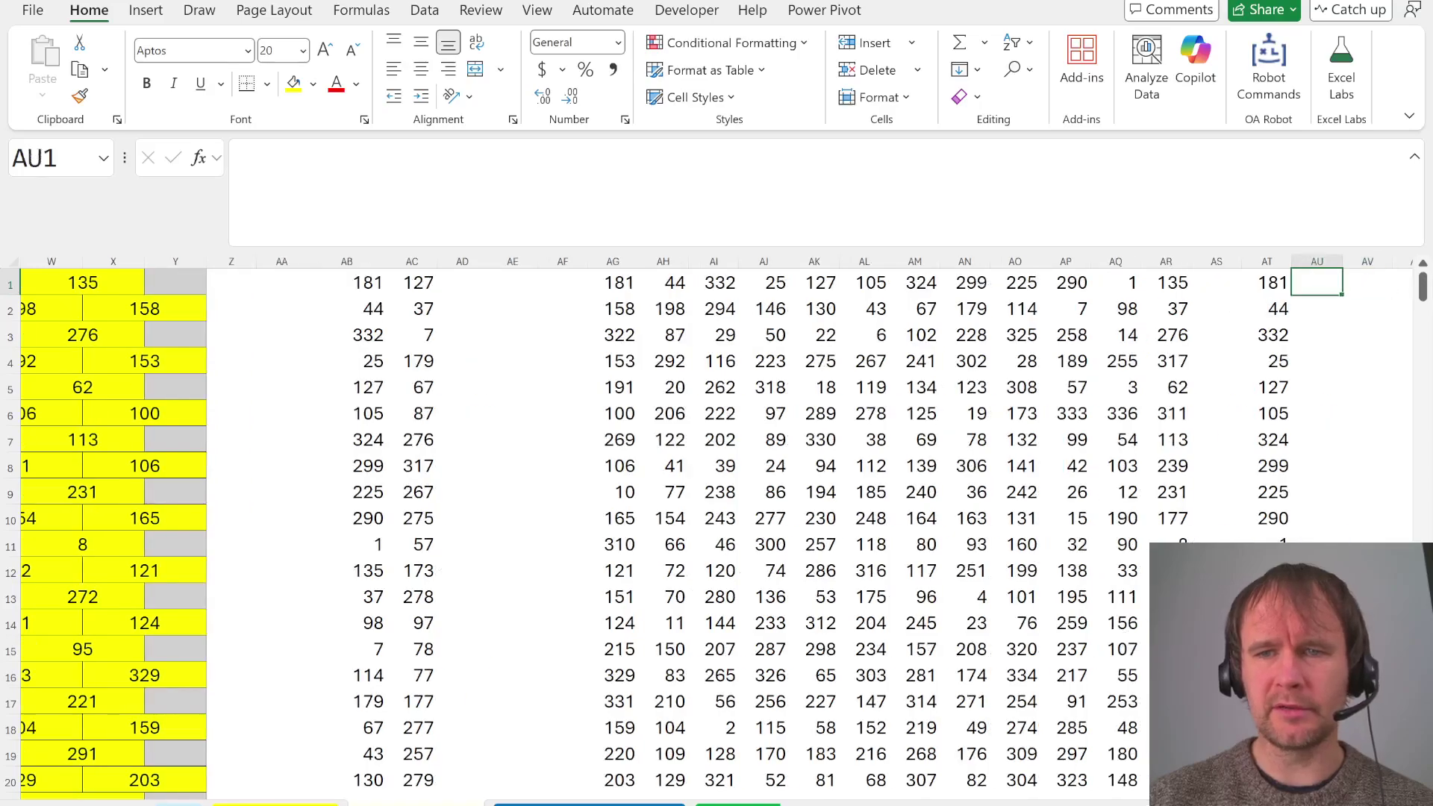
{"action": "key", "text": "Left"}
{"action": "key", "text": "ctrl+shift+Down"}
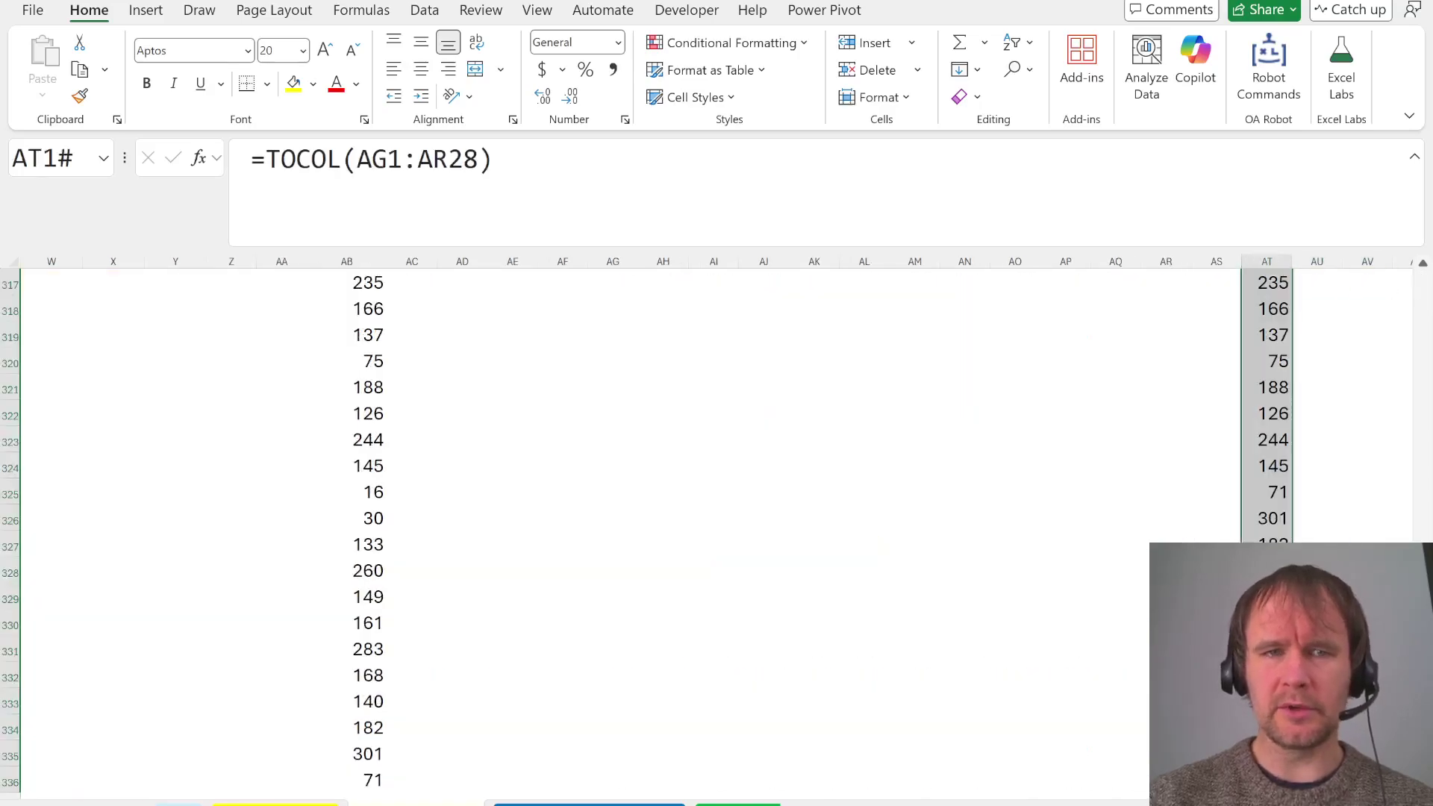
{"action": "left_click", "coordinate": [30, 153]}
{"action": "type", "text": "dpath"}
{"action": "key", "text": "Return"}
Return to the case sheet and enter =SUM(TAKE(dpath,G157)) as the Example4 answer in E157
{"action": "key", "text": "ctrl+Down"}
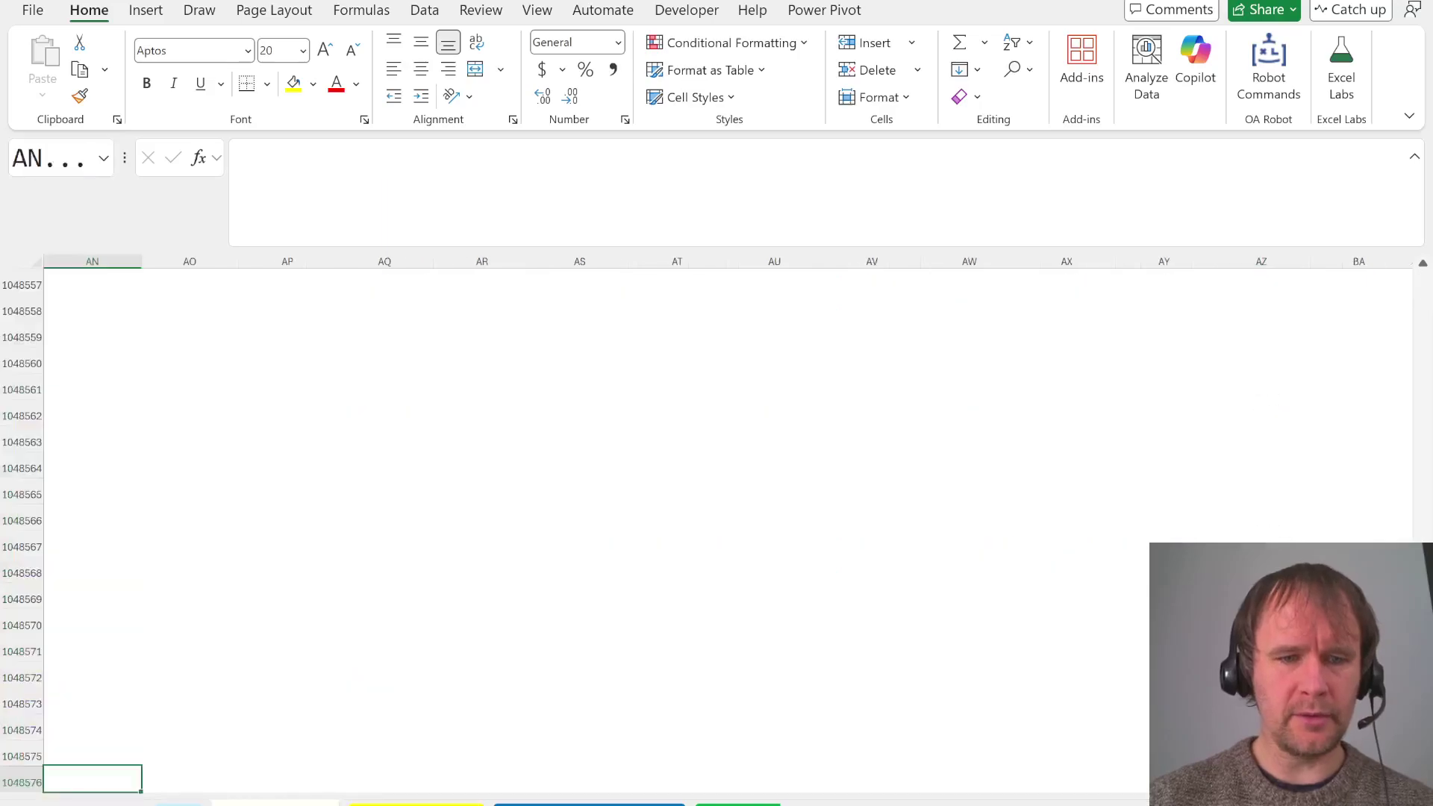
{"action": "key", "text": "ctrl+Page_Up"}
{"action": "key", "text": "ctrl+Page_Up"}
{"action": "key", "text": "ctrl+Page_Up"}
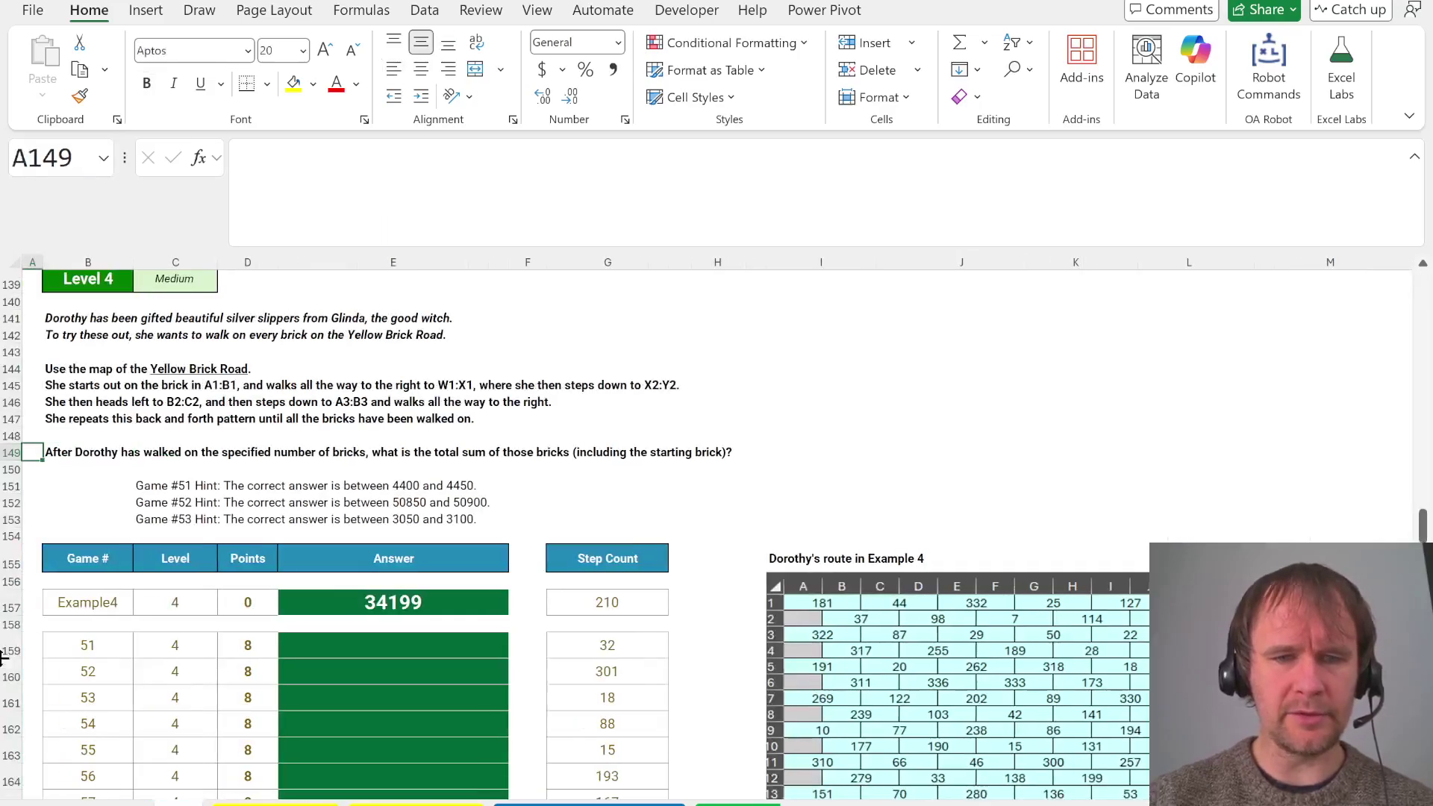
{"action": "left_click", "coordinate": [399, 594]}
{"action": "type", "text": "=su"}
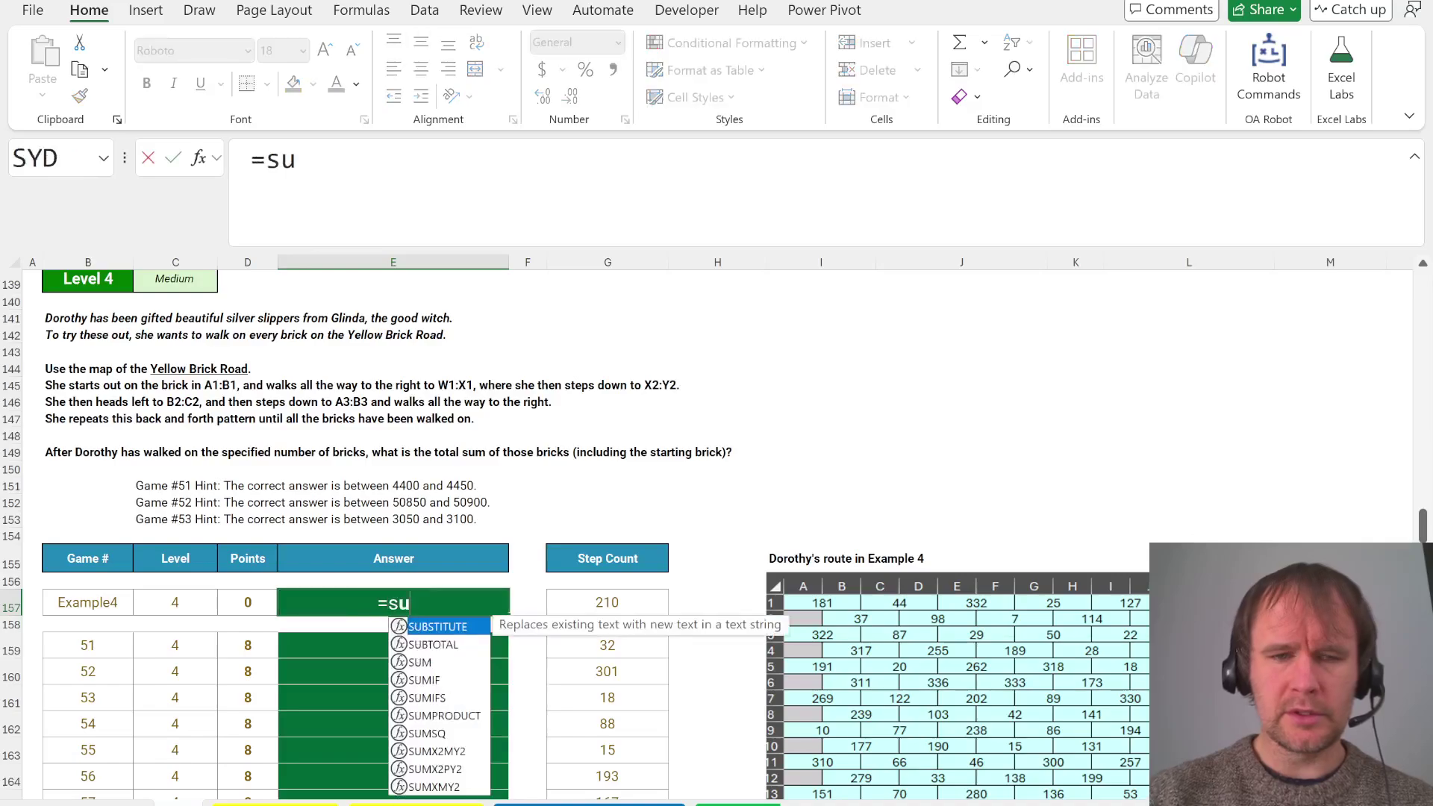
{"action": "key", "text": "Tab"}
{"action": "type", "text": "take"}
{"action": "key", "text": "Tab"}
{"action": "type", "text": "dp"}
{"action": "key", "text": "Tab"}
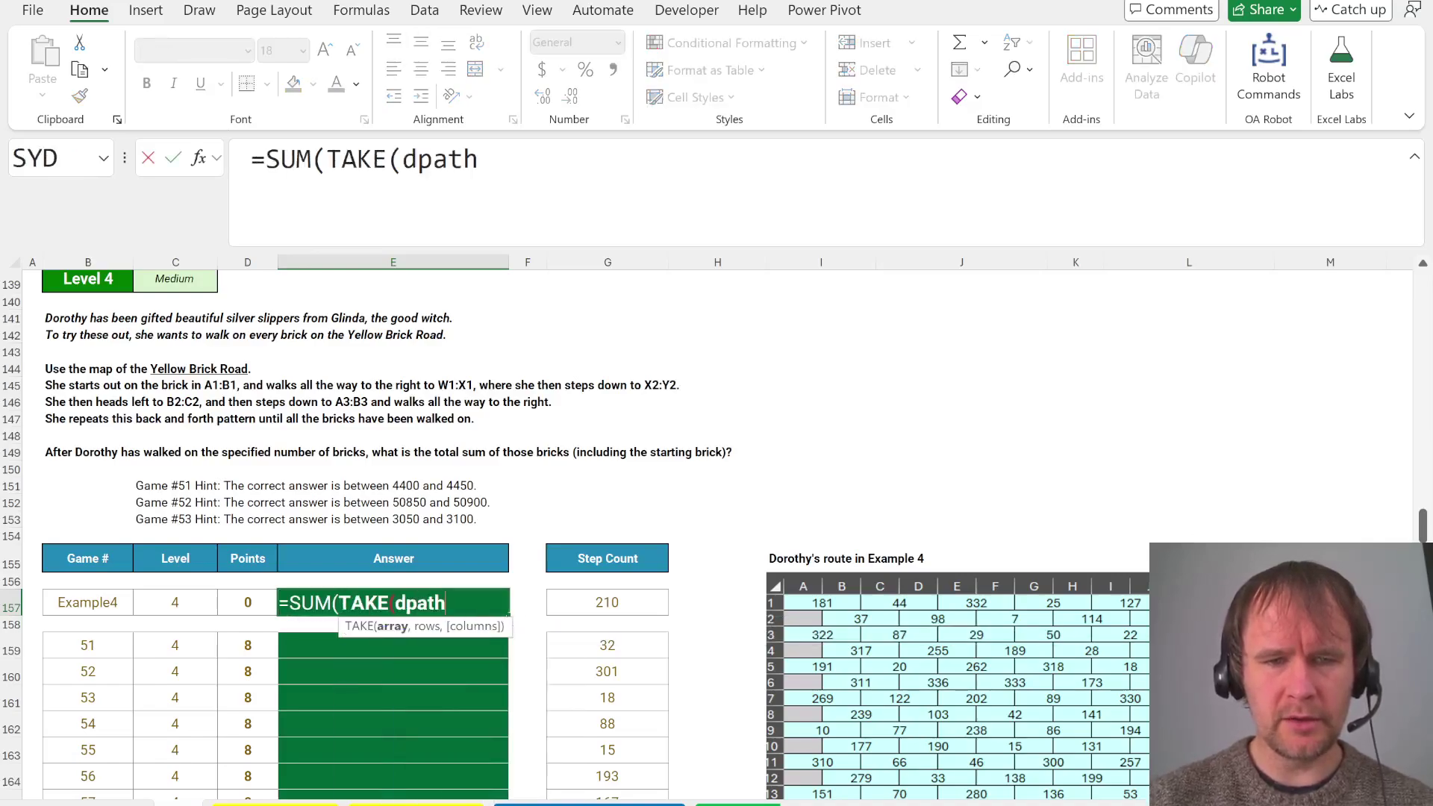
{"action": "type", "text": ","}
{"action": "key", "text": "Right"}
{"action": "key", "text": "Right"}
{"action": "type", "text": "))"}
{"action": "key", "text": "Return"}
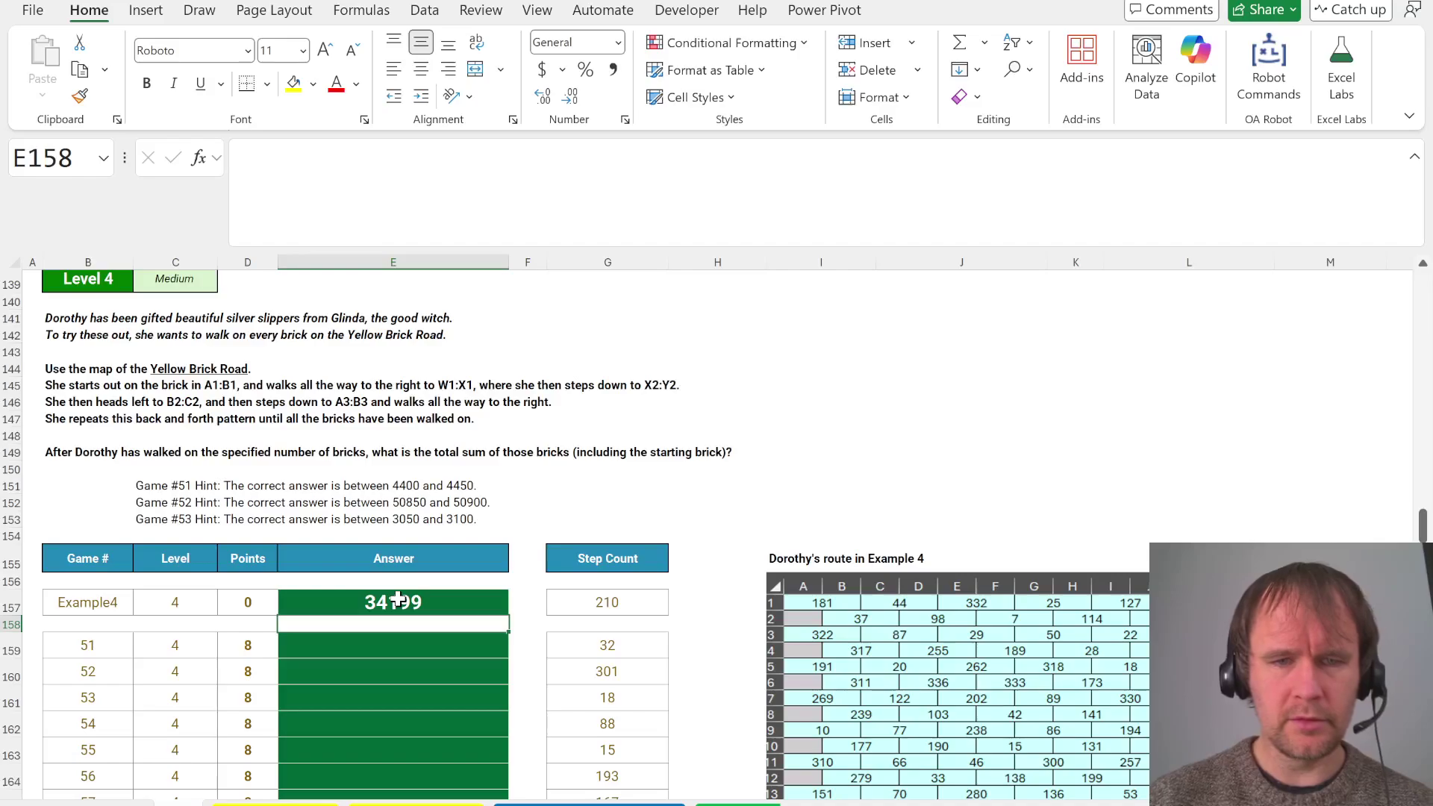
Copy the SUM(TAKE) formula from E157 into the Level 4 answers E159:E178 and compare games 51 to 53 with the hints
{"action": "key", "text": "Up"}
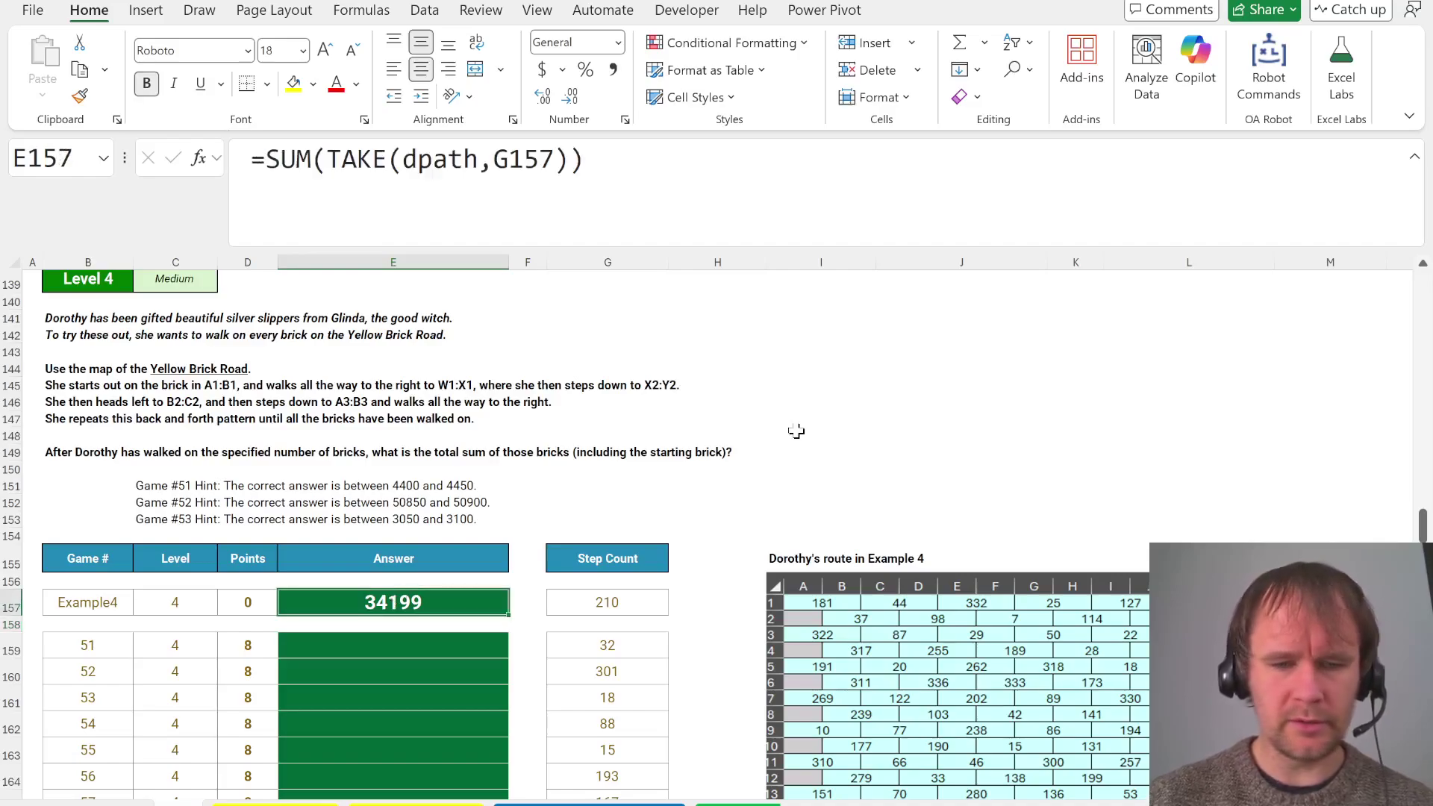
{"action": "key", "text": "ctrl+c"}
{"action": "key", "text": "Down"}
{"action": "key", "text": "Down"}
{"action": "key", "text": "ctrl+v"}
{"action": "key", "text": "Left"}
{"action": "key", "text": "Right"}
{"action": "key", "text": "shift+Down"}
{"action": "key", "text": "shift+Down"}
{"action": "key", "text": "shift+Down"}
{"action": "key", "text": "shift+Down"}
{"action": "key", "text": "shift+Down"}
{"action": "key", "text": "shift+Down"}
{"action": "key", "text": "shift+Down"}
{"action": "key", "text": "shift+Down"}
{"action": "key", "text": "shift+Down"}
{"action": "key", "text": "shift+Down"}
{"action": "key", "text": "shift+Down"}
{"action": "key", "text": "shift+Down"}
{"action": "key", "text": "shift+Down"}
{"action": "key", "text": "shift+Down"}
{"action": "key", "text": "shift+Down"}
{"action": "key", "text": "shift+Down"}
{"action": "key", "text": "shift+Down"}
{"action": "key", "text": "shift+Down"}
{"action": "key", "text": "shift+Down"}
{"action": "key", "text": "ctrl+d"}
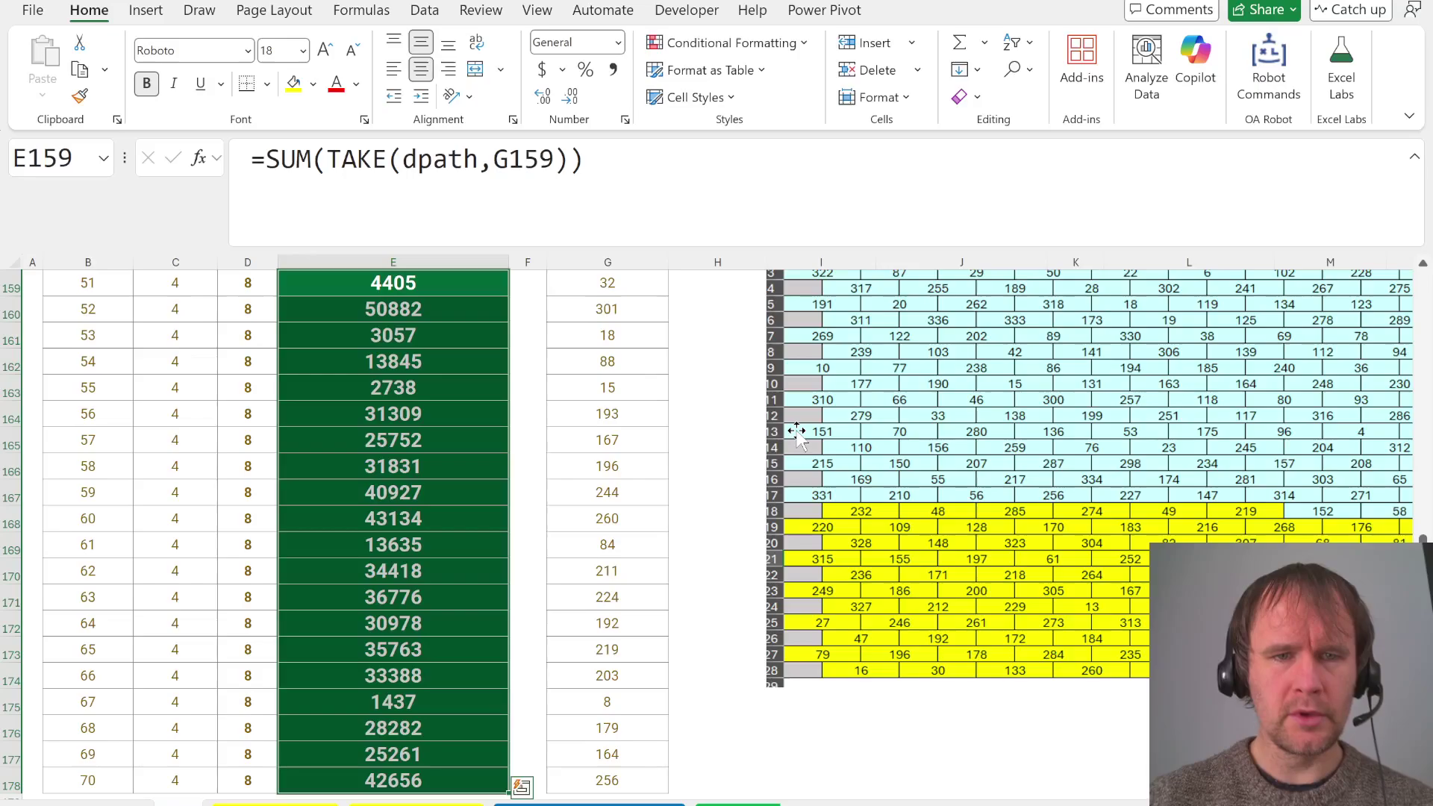
{"action": "scroll", "coordinate": [796, 431], "scroll_direction": "up", "scroll_amount": 3}
{"action": "scroll", "coordinate": [796, 432], "scroll_direction": "up", "scroll_amount": 1}
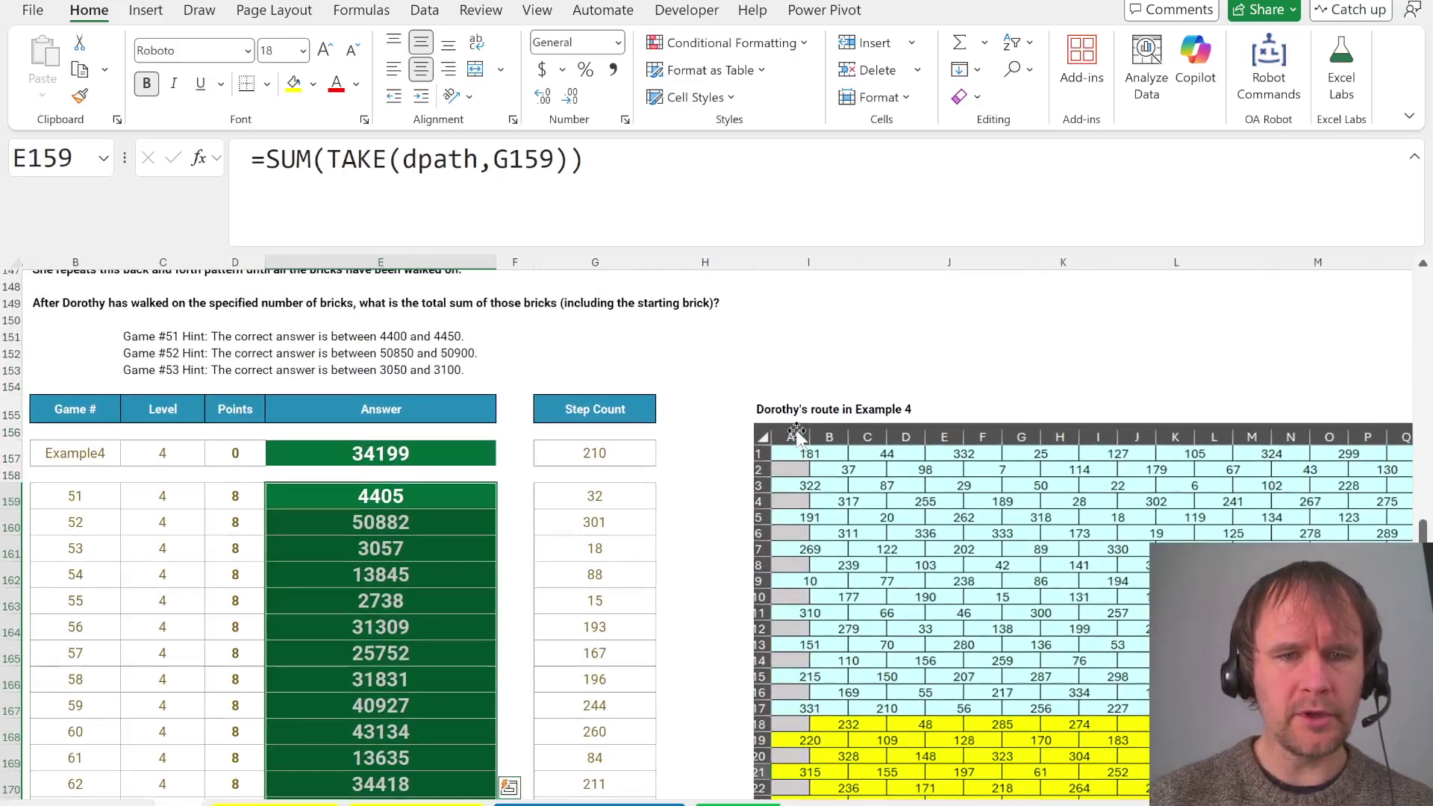
{"action": "key", "text": "Down"}
{"action": "key", "text": "Down"}
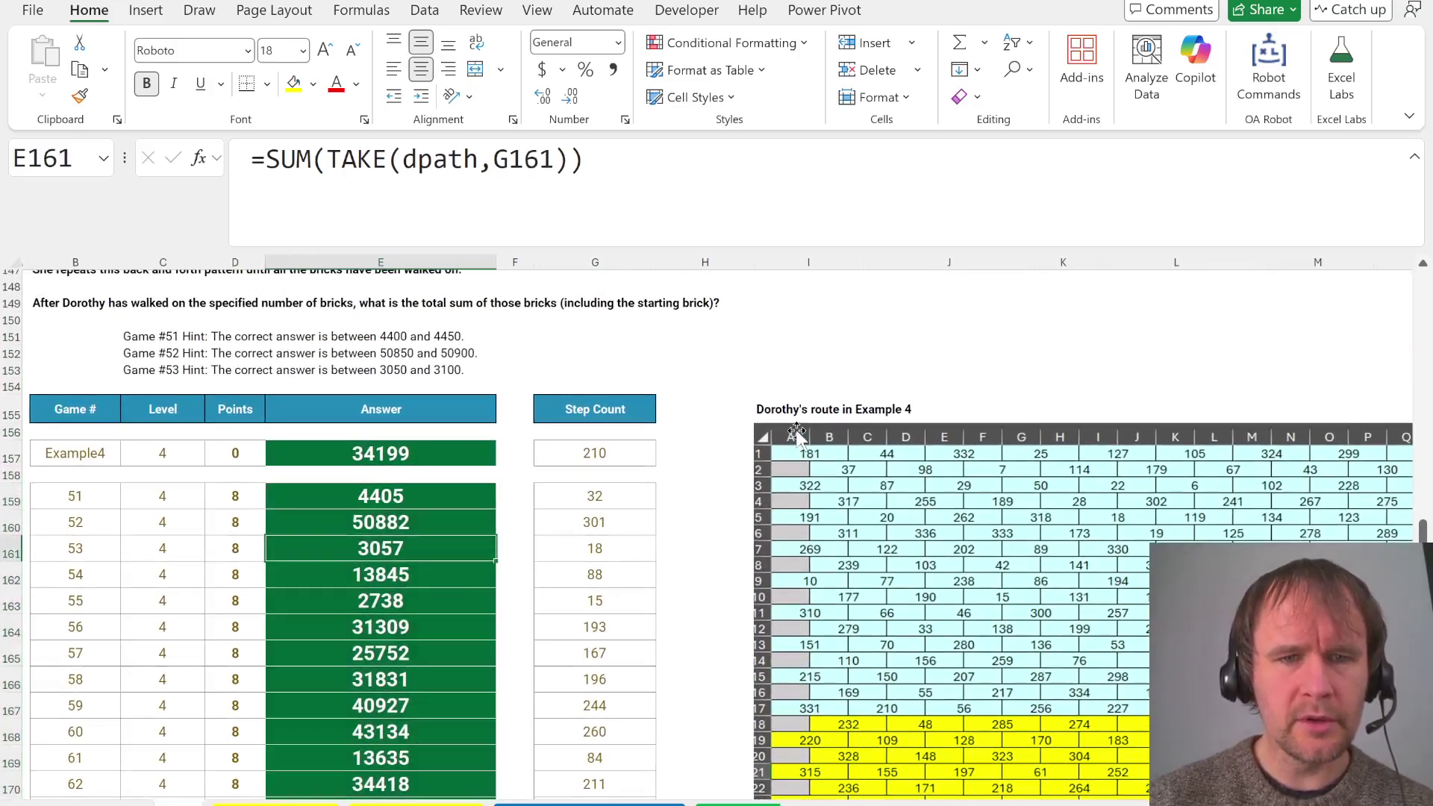
Copy the Level 4 code from E180 into the quiz page's Level 4 answer field, and return to the workbook
{"action": "key", "text": "ctrl+Down"}
{"action": "key", "text": "ctrl+Down"}
{"action": "key", "text": "ctrl+c"}
{"action": "key", "text": "alt+Tab"}
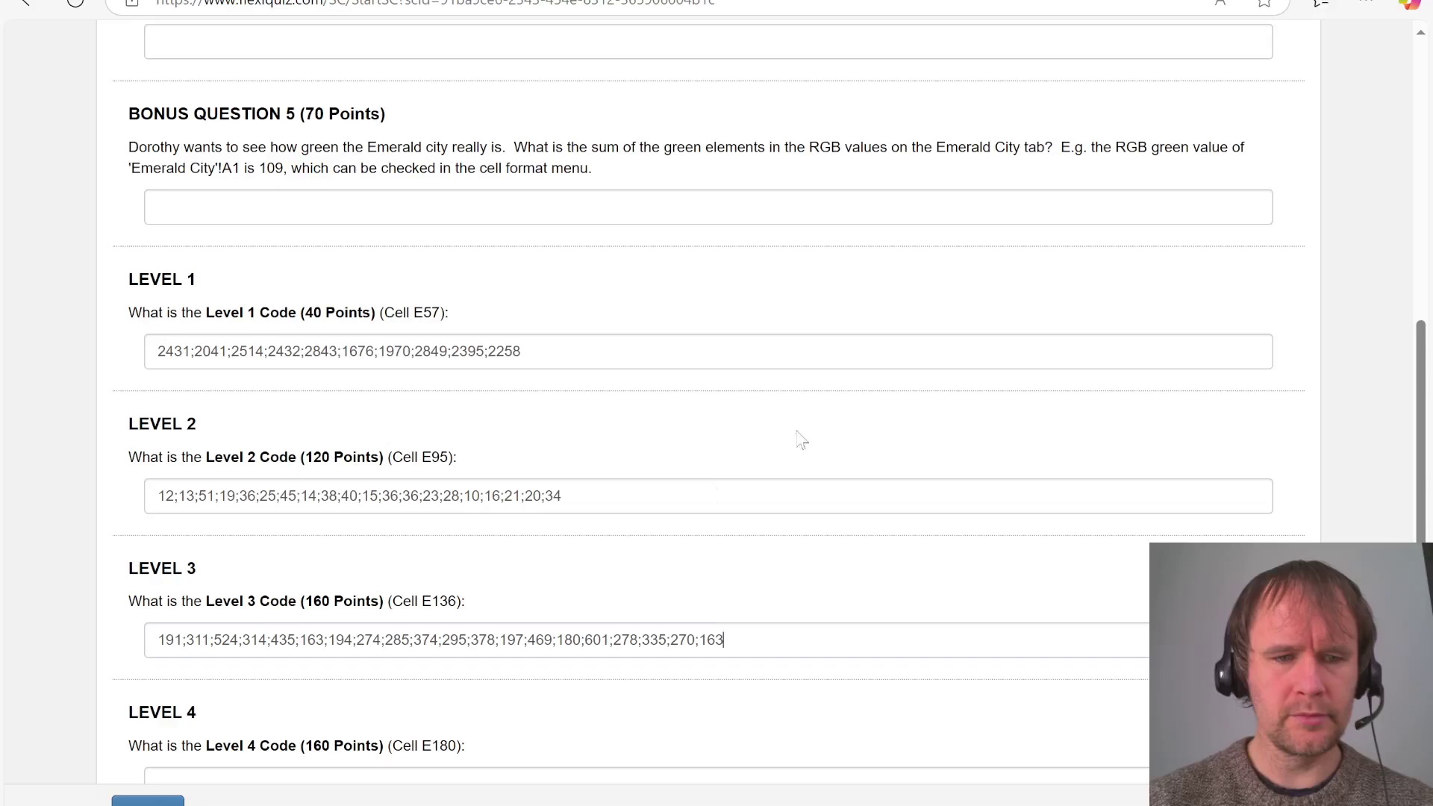
{"action": "scroll", "coordinate": [395, 722], "scroll_direction": "down", "scroll_amount": 1}
{"action": "left_click", "coordinate": [396, 739]}
{"action": "key", "text": "ctrl+v"}
{"action": "key", "text": "alt+Tab"}
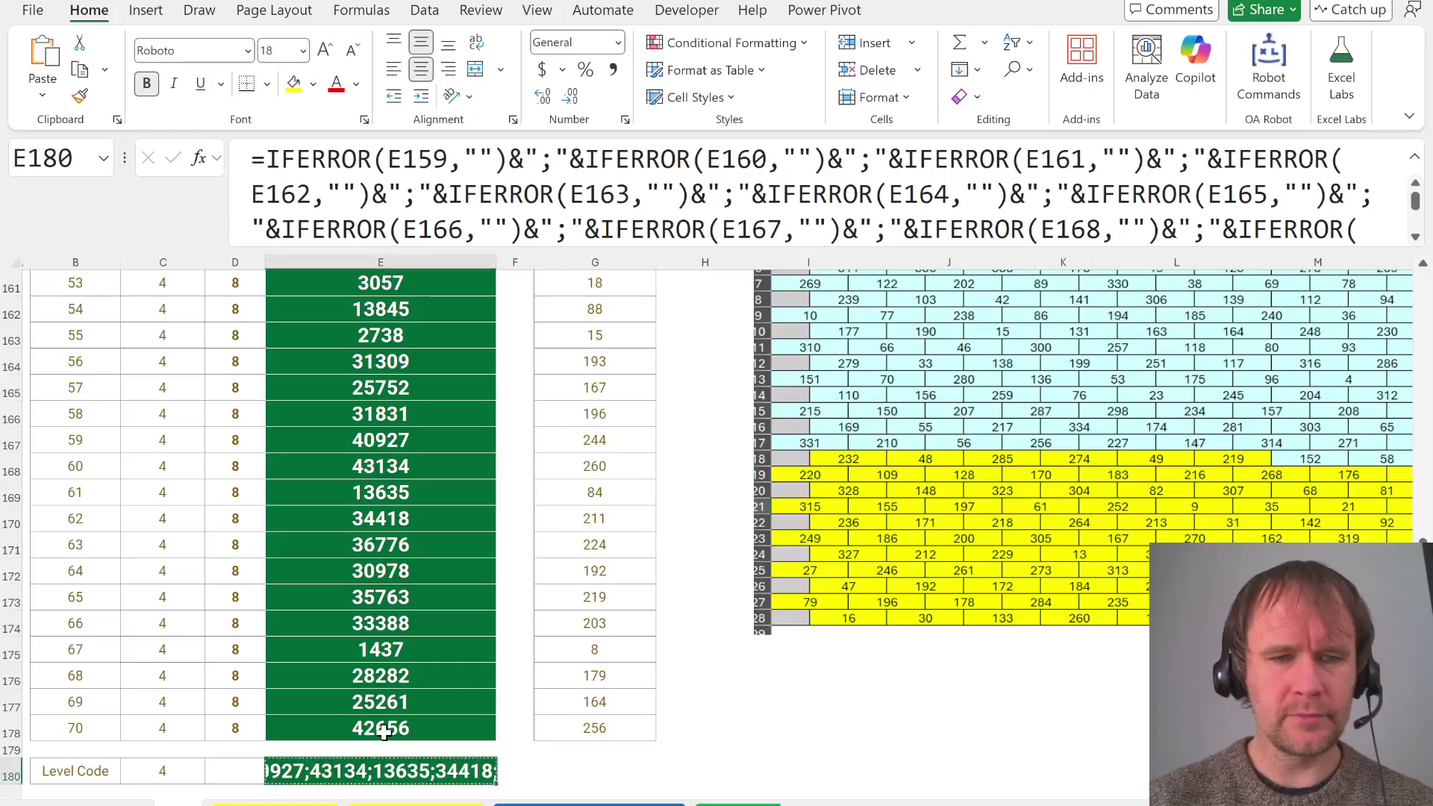
Read the Level 5 Tin Woodman task and its example route, and look over the Yellow Brick Road map
{"action": "scroll", "coordinate": [336, 571], "scroll_direction": "down", "scroll_amount": 5}
{"action": "scroll", "coordinate": [338, 574], "scroll_direction": "down", "scroll_amount": 1}
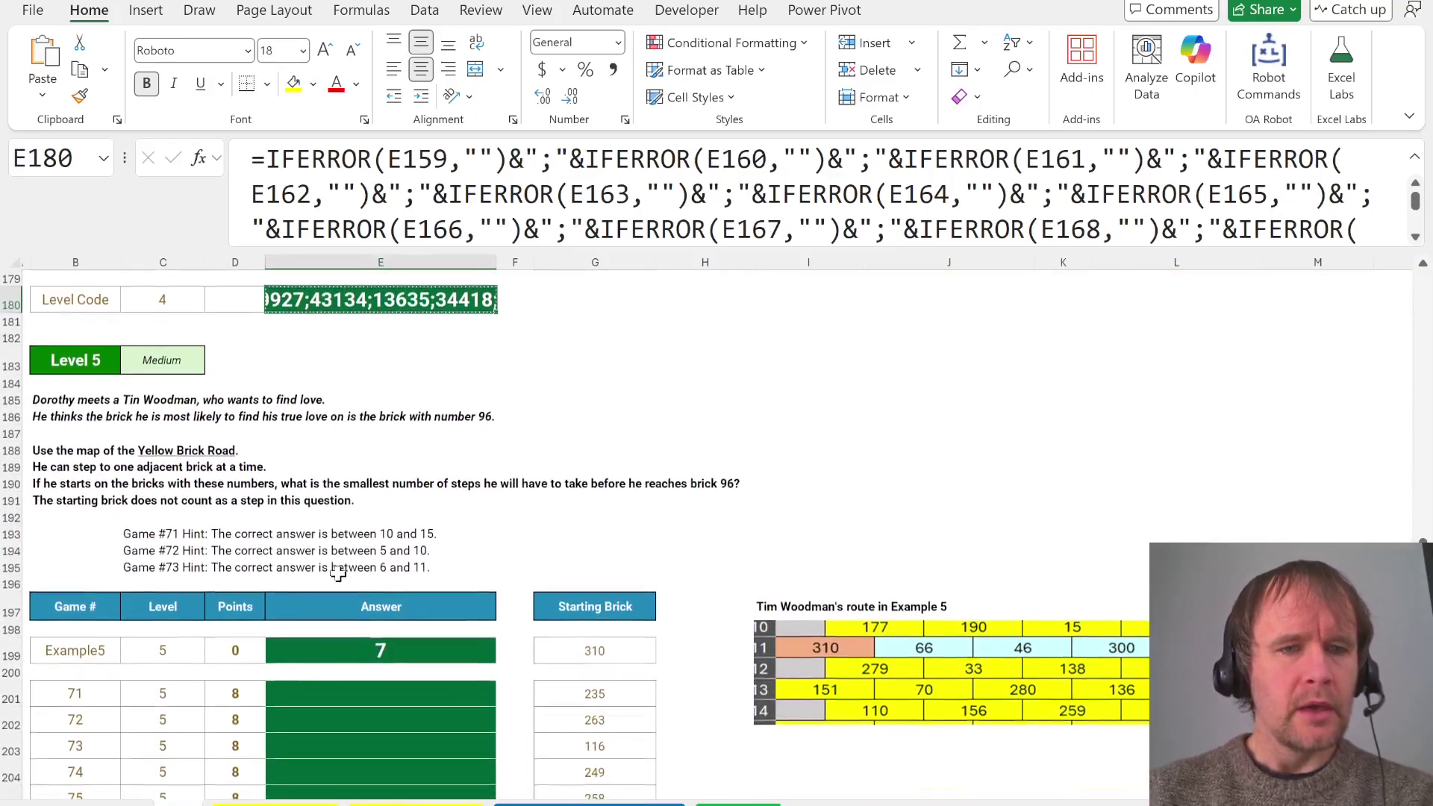
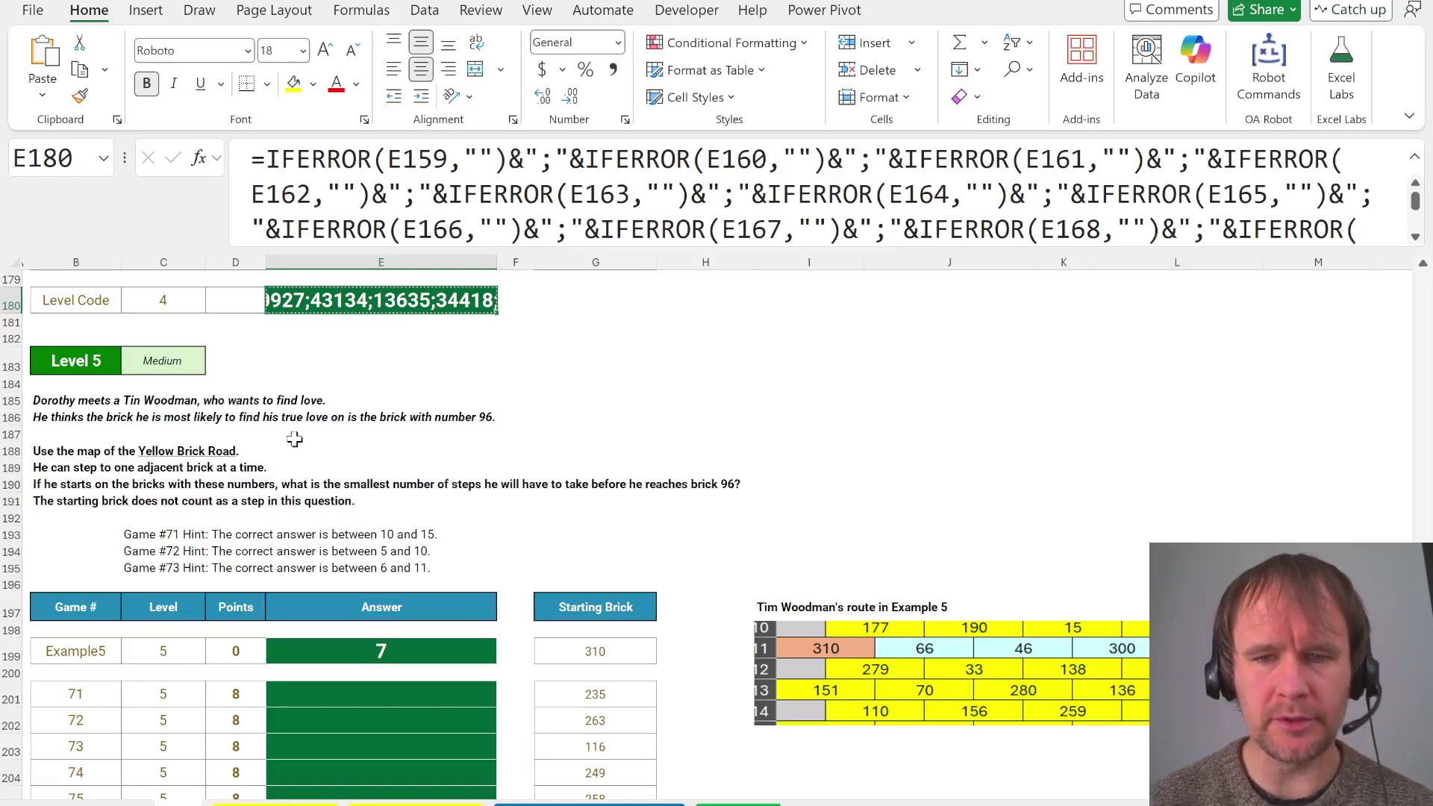
{"action": "scroll", "coordinate": [720, 536], "scroll_direction": "right", "scroll_amount": 5}
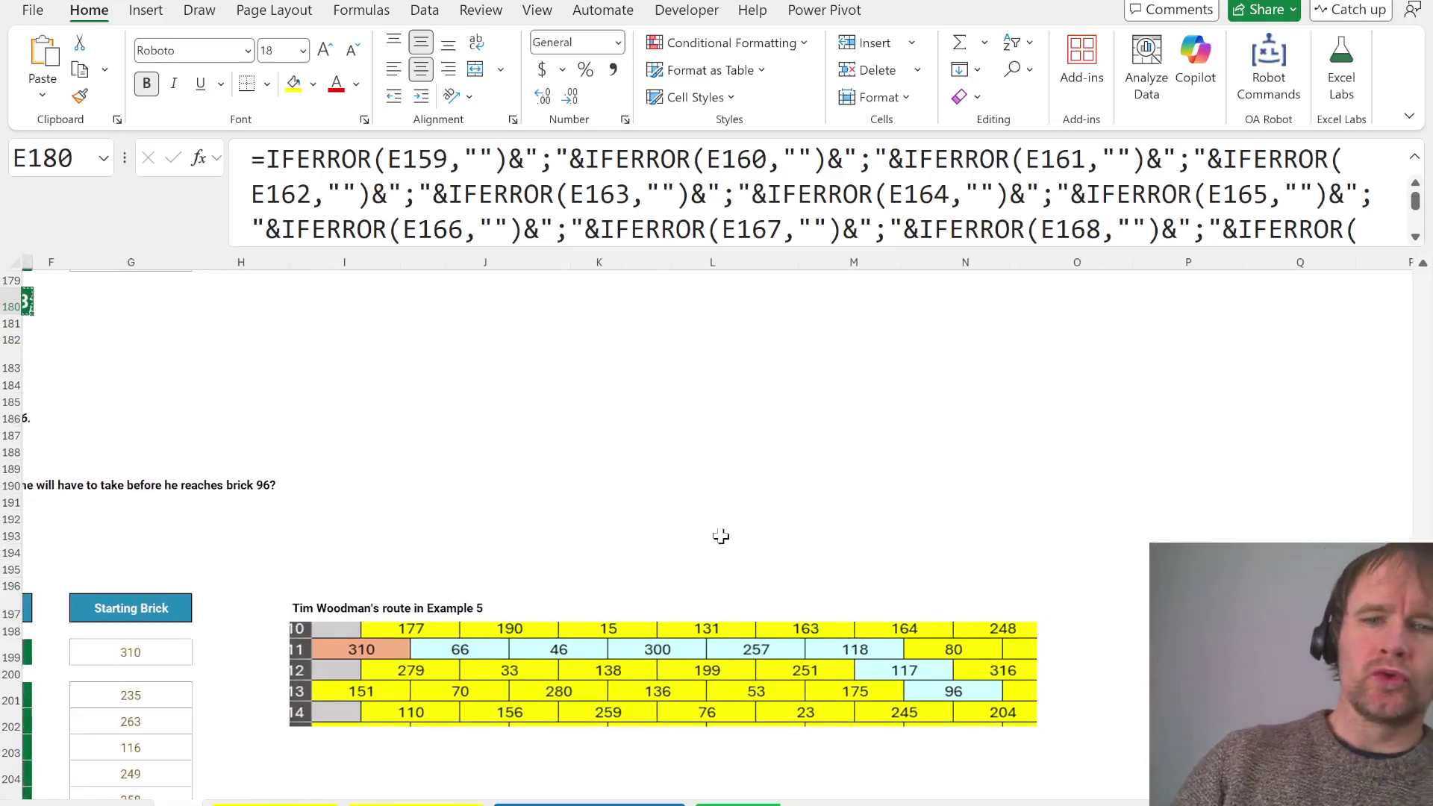
{"action": "scroll", "coordinate": [720, 536], "scroll_direction": "left", "scroll_amount": 3}
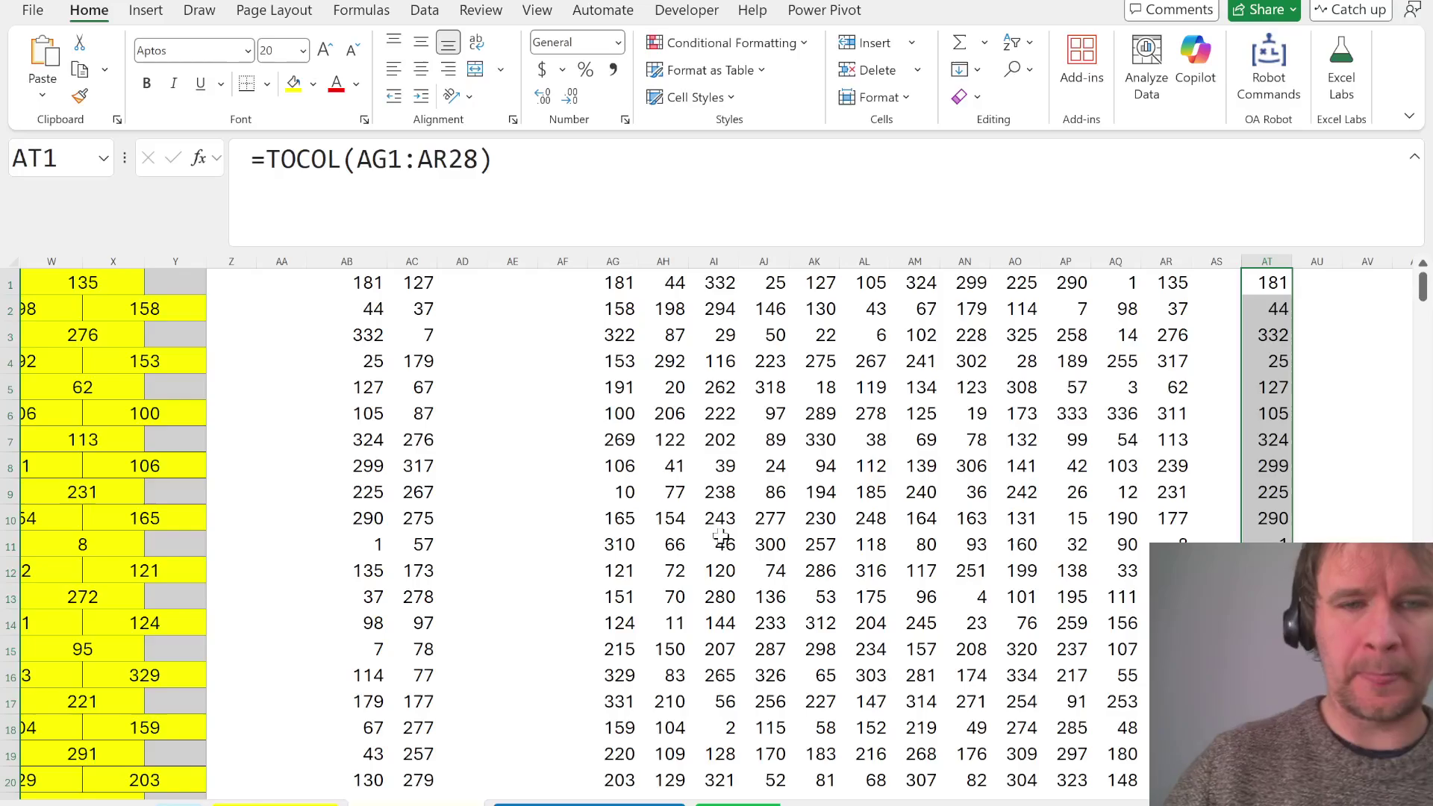
{"action": "key", "text": "Left"}
{"action": "key", "text": "Left"}
{"action": "key", "text": "Left"}
{"action": "key", "text": "Left"}
{"action": "key", "text": "Left"}
{"action": "key", "text": "Left"}
{"action": "key", "text": "Left"}
{"action": "key", "text": "Left"}
{"action": "key", "text": "Left"}
{"action": "key", "text": "Left"}
{"action": "key", "text": "Left"}
{"action": "key", "text": "Left"}
{"action": "key", "text": "Left"}
{"action": "key", "text": "Left"}
{"action": "key", "text": "Left"}
{"action": "key", "text": "Left"}
{"action": "key", "text": "Left"}
{"action": "key", "text": "Left"}
{"action": "key", "text": "Left"}
{"action": "key", "text": "Left"}
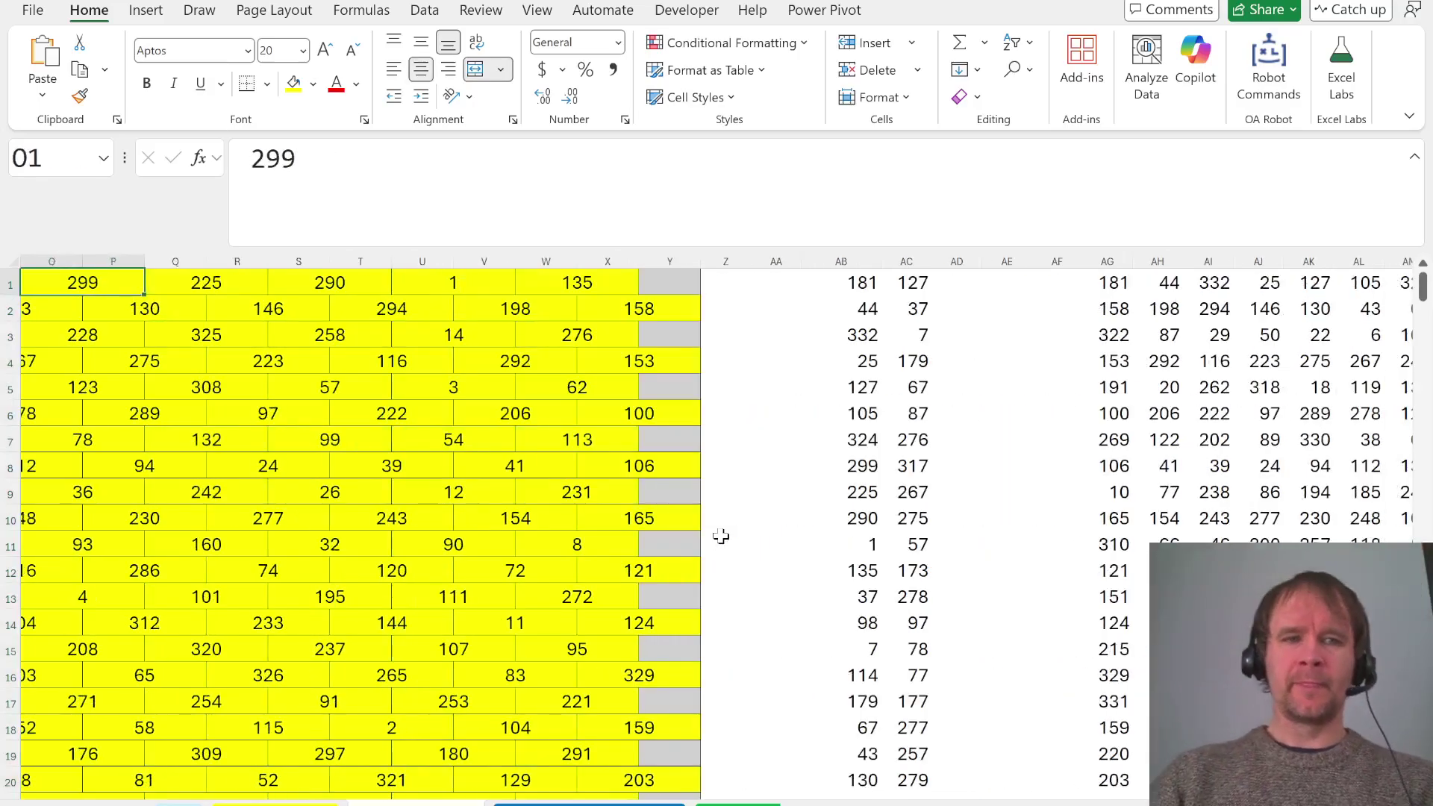
{"action": "key", "text": "ctrl+End"}
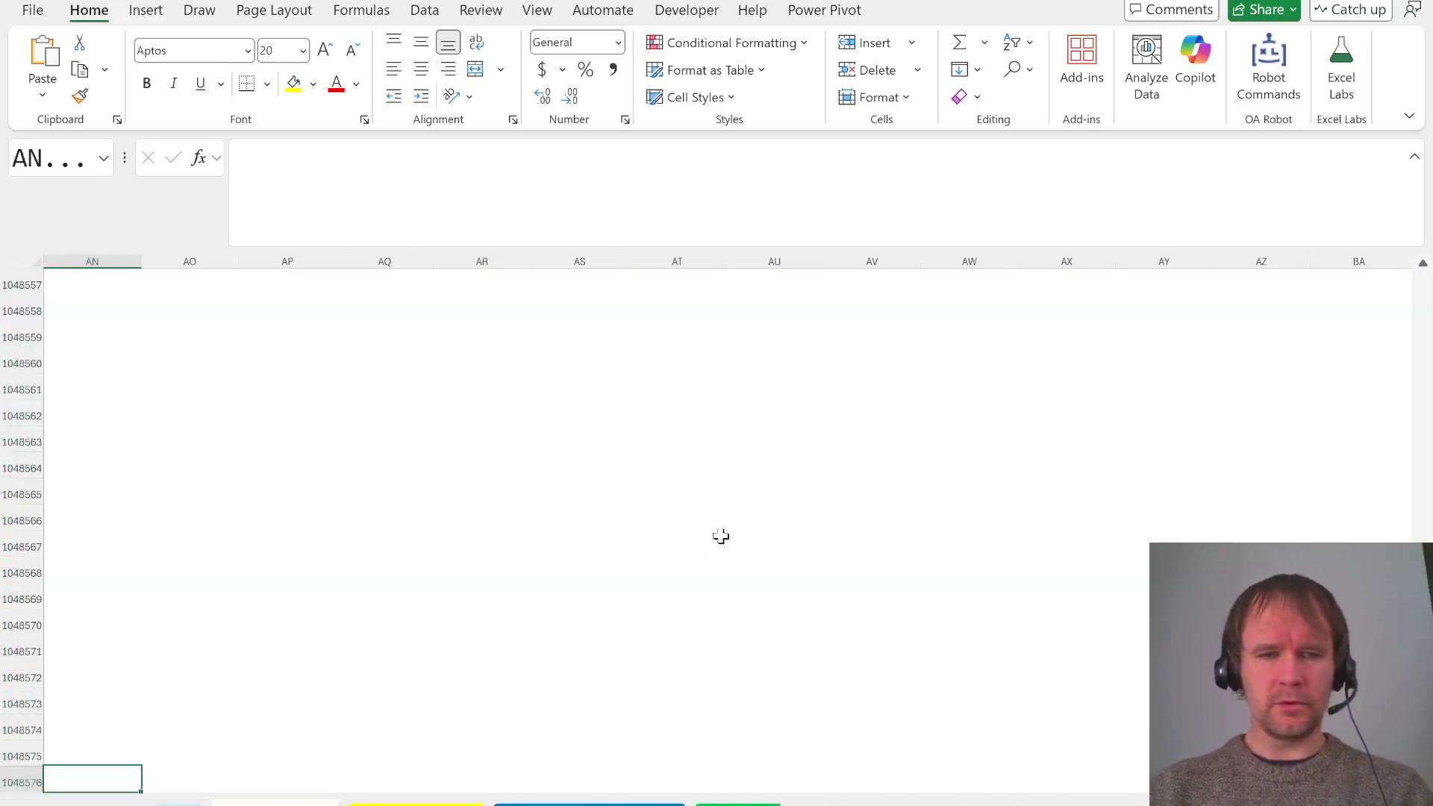
{"action": "key", "text": "ctrl+Home"}
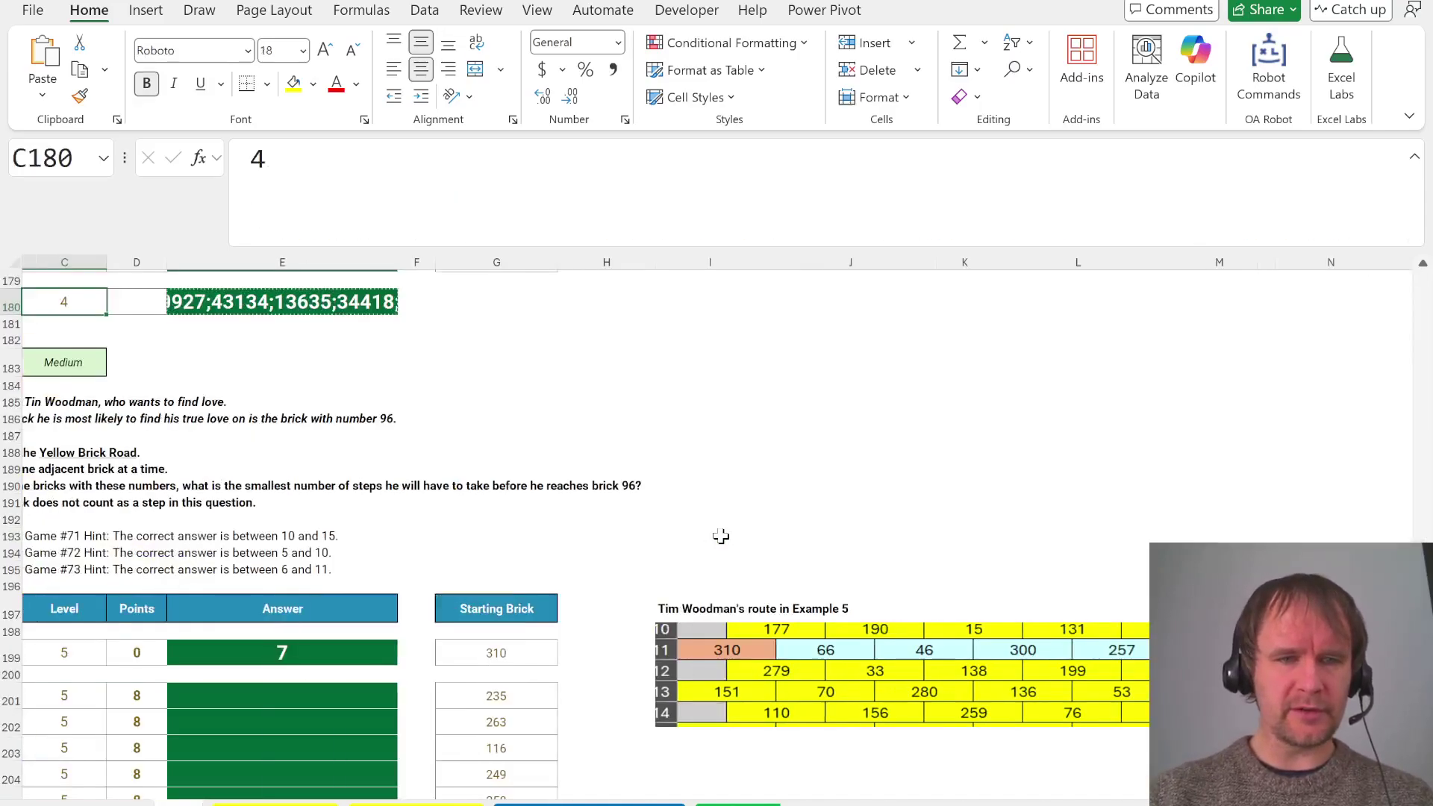
{"action": "key", "text": "Left"}
{"action": "key", "text": "Left"}
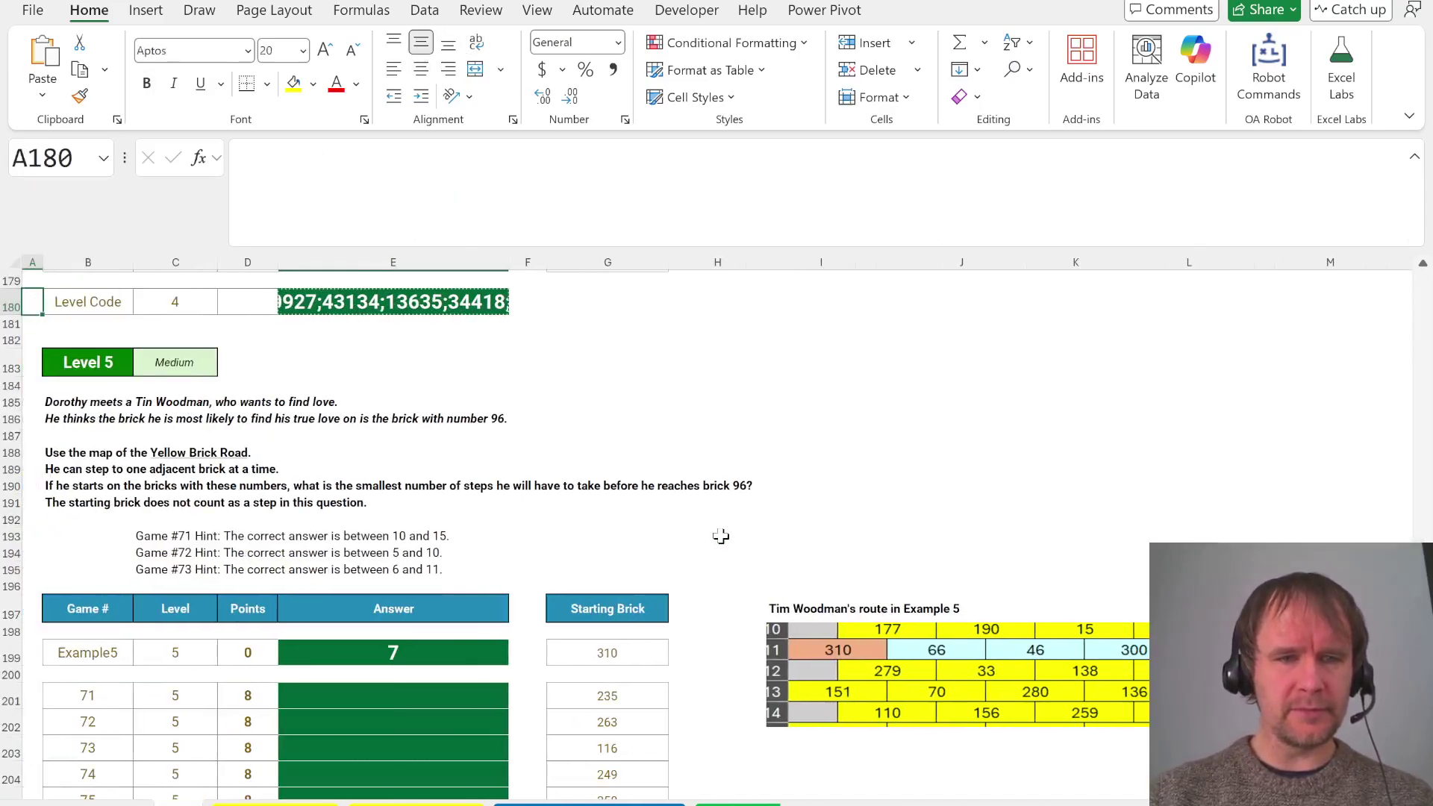
{"action": "left_click", "coordinate": [80, 468]}
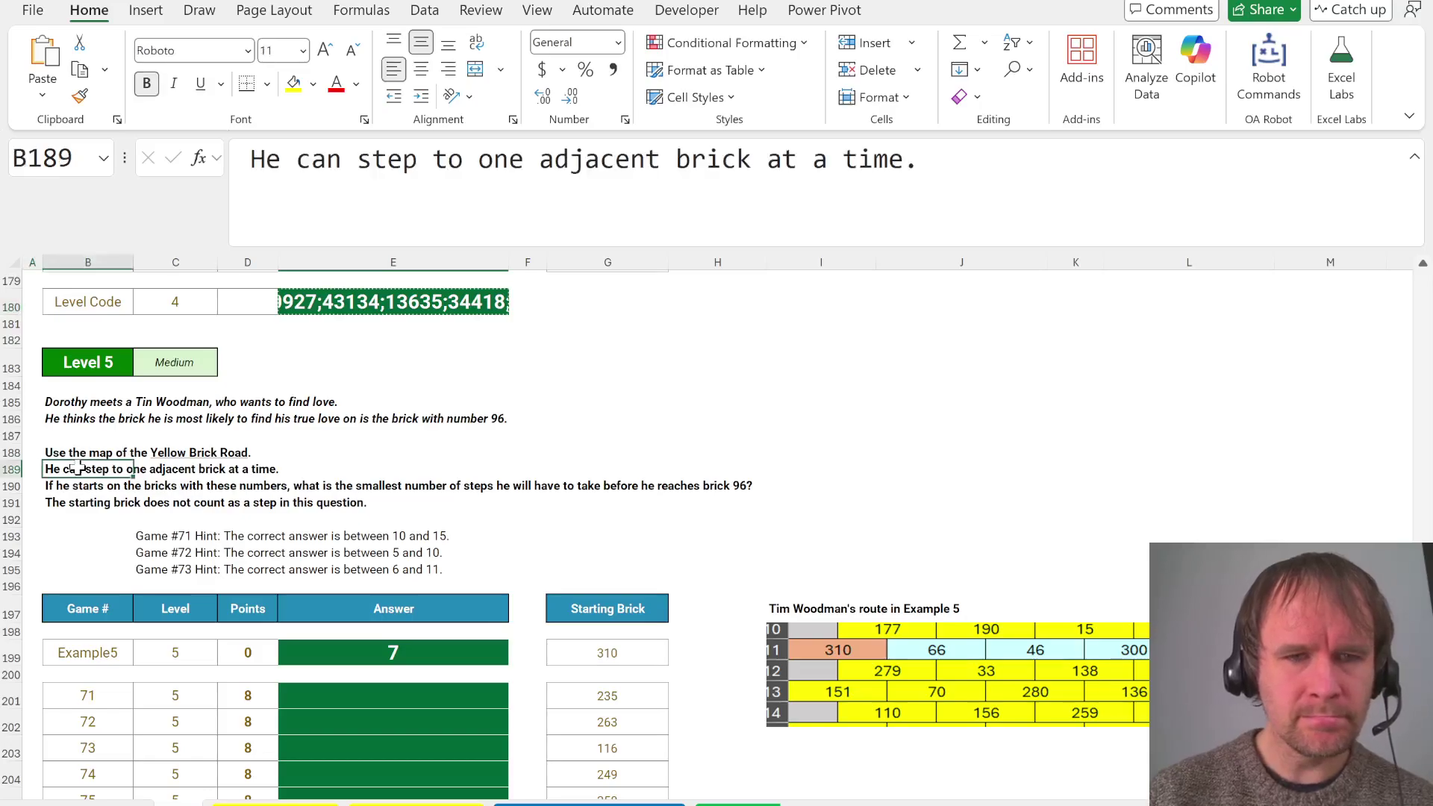
Look ahead at the Level 6 and Level 7 tasks, and return to the Level 5 instructions
{"action": "key", "text": "Page_Down"}
{"action": "key", "text": "Page_Down"}
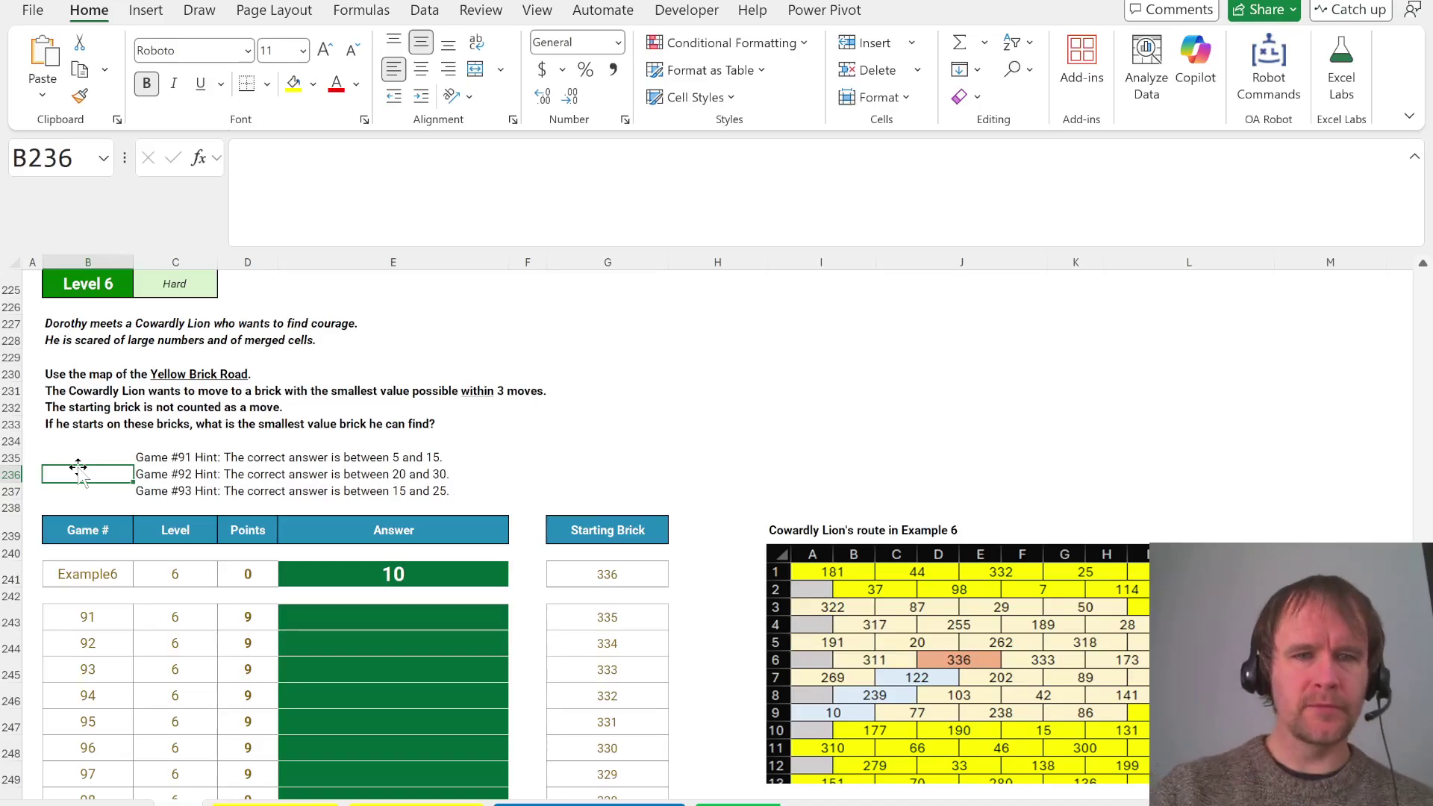
{"action": "key", "text": "Page_Down"}
{"action": "key", "text": "Page_Down"}
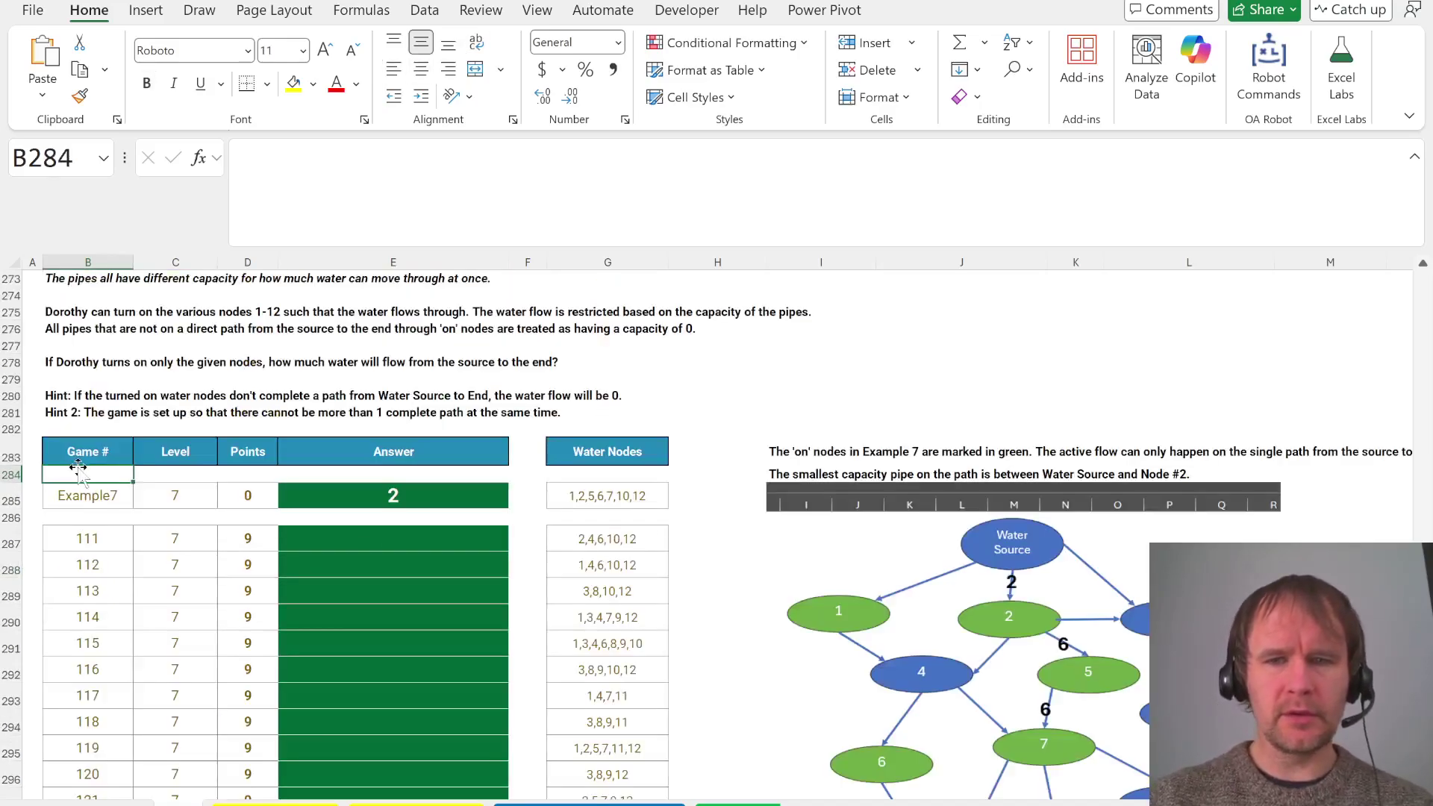
{"action": "key", "text": "Page_Up"}
{"action": "key", "text": "Page_Up"}
{"action": "key", "text": "Page_Up"}
{"action": "key", "text": "Page_Up"}
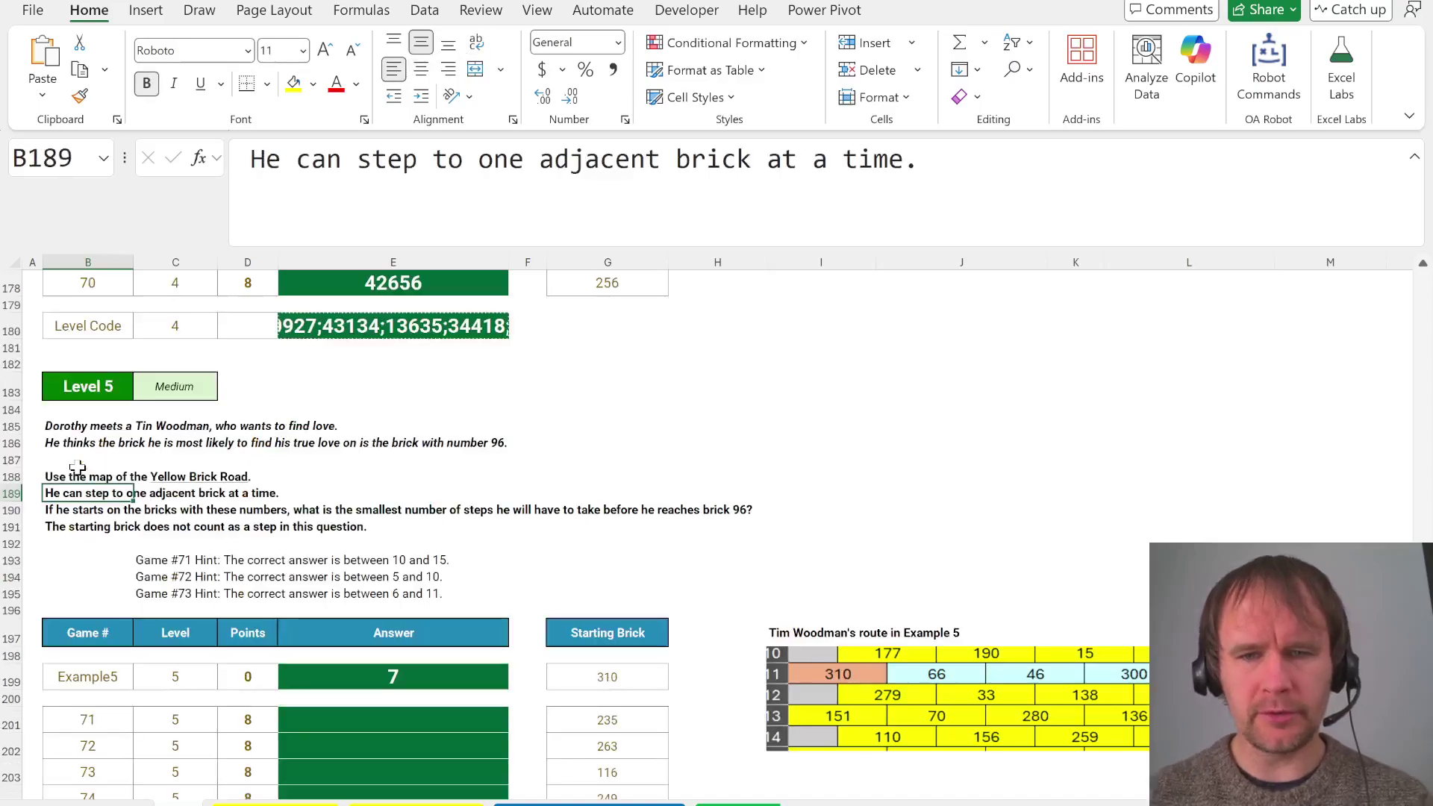
Copy the brick map A1:Y28 on the Yellow Brick Road map sheet and paste the duplicate at A30
{"action": "key", "text": "ctrl+Page_Down"}
{"action": "key", "text": "ctrl+Page_Down"}
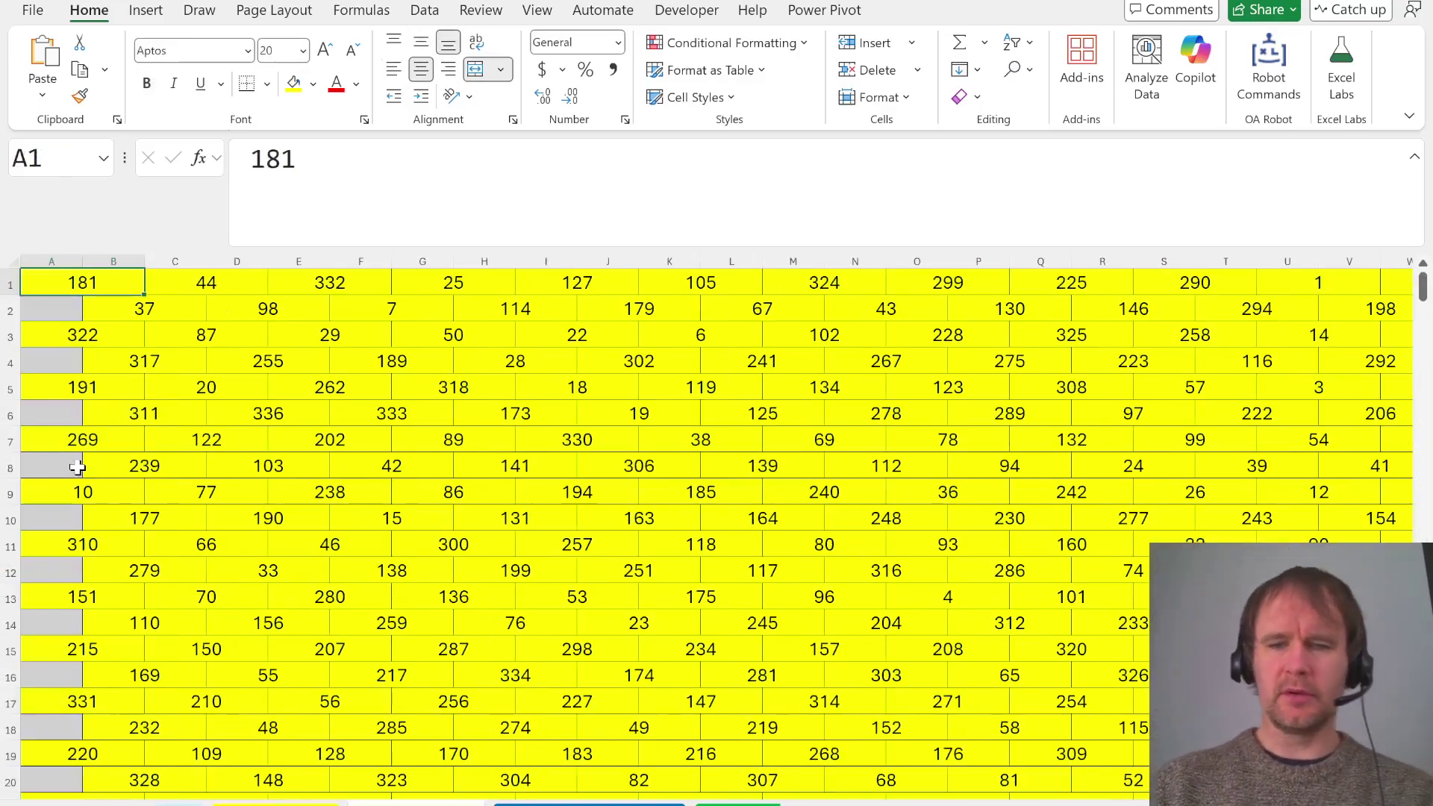
{"action": "key", "text": "ctrl+shift+Right"}
{"action": "key", "text": "shift+Down"}
{"action": "key", "text": "shift+Down"}
{"action": "key", "text": "shift+Down"}
{"action": "key", "text": "shift+Down"}
{"action": "key", "text": "shift+Down"}
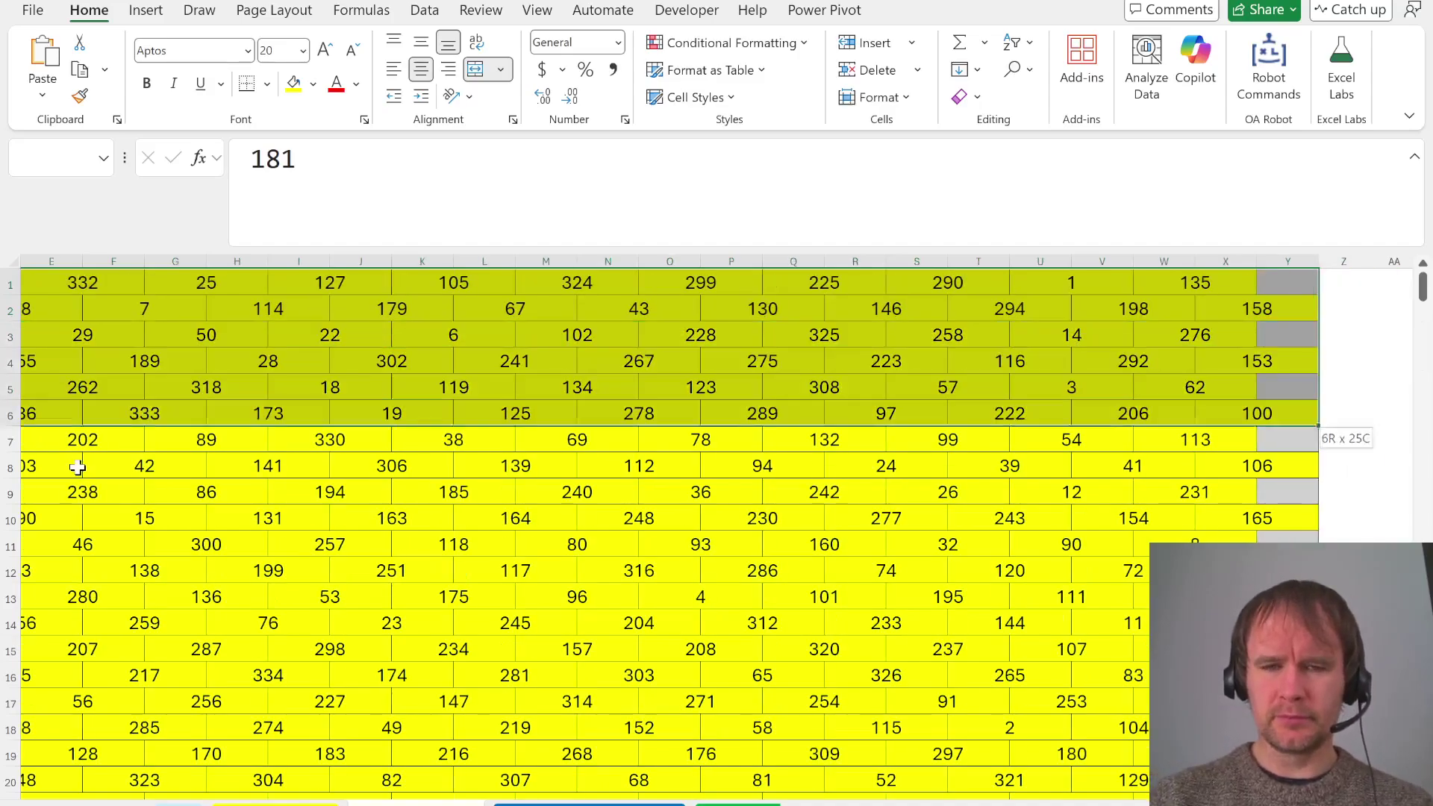
{"action": "key", "text": "ctrl+shift+Down"}
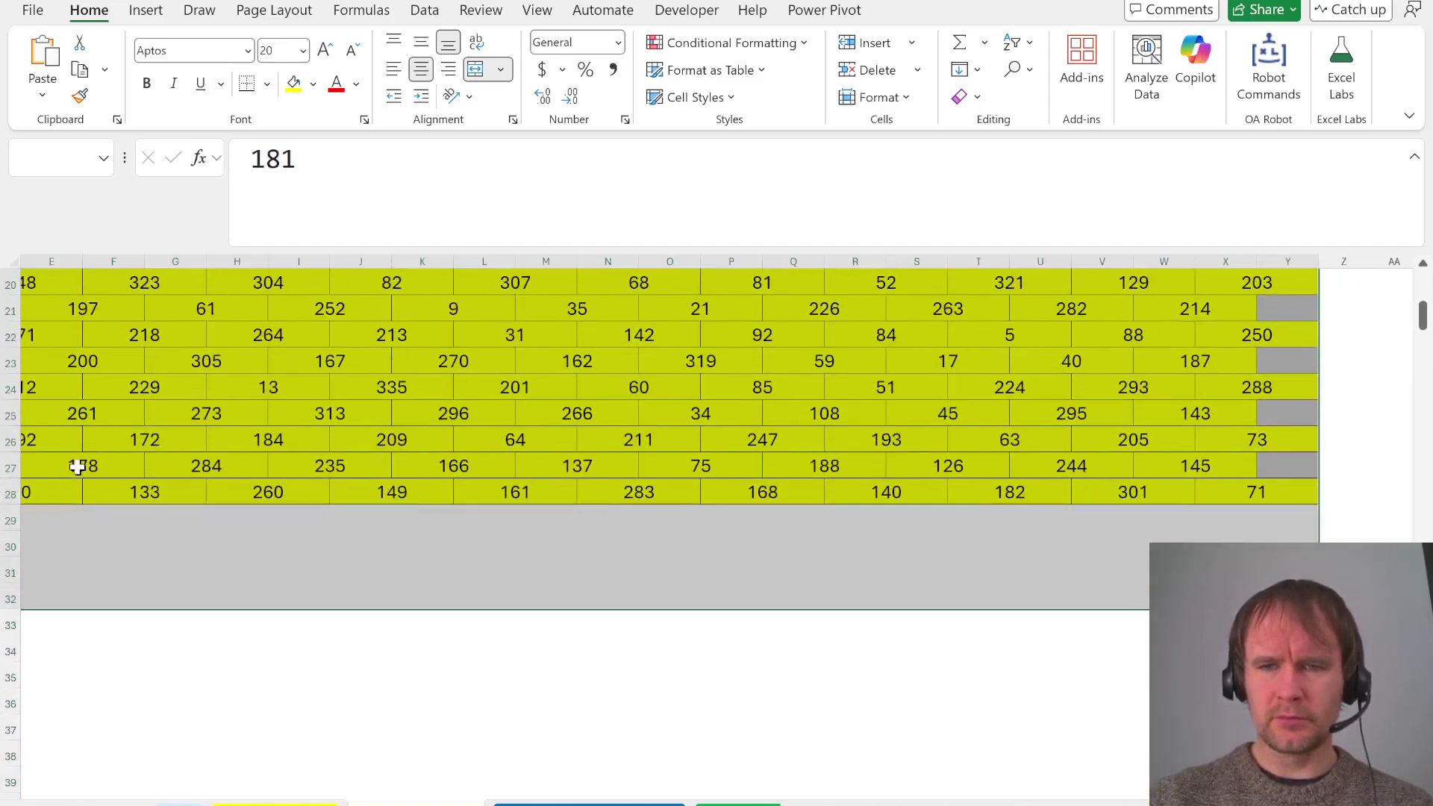
{"action": "key", "text": "ctrl+c"}
{"action": "key", "text": "Down"}
{"action": "key", "text": "Down"}
{"action": "key", "text": "Down"}
{"action": "key", "text": "Down"}
{"action": "key", "text": "Down"}
{"action": "key", "text": "Down"}
{"action": "key", "text": "Down"}
{"action": "key", "text": "Down"}
{"action": "key", "text": "Down"}
{"action": "key", "text": "Down"}
{"action": "key", "text": "Down"}
{"action": "key", "text": "Down"}
{"action": "key", "text": "Down"}
{"action": "key", "text": "Down"}
{"action": "key", "text": "Down"}
{"action": "key", "text": "Down"}
{"action": "key", "text": "Down"}
{"action": "key", "text": "Down"}
{"action": "key", "text": "Down"}
{"action": "key", "text": "Down"}
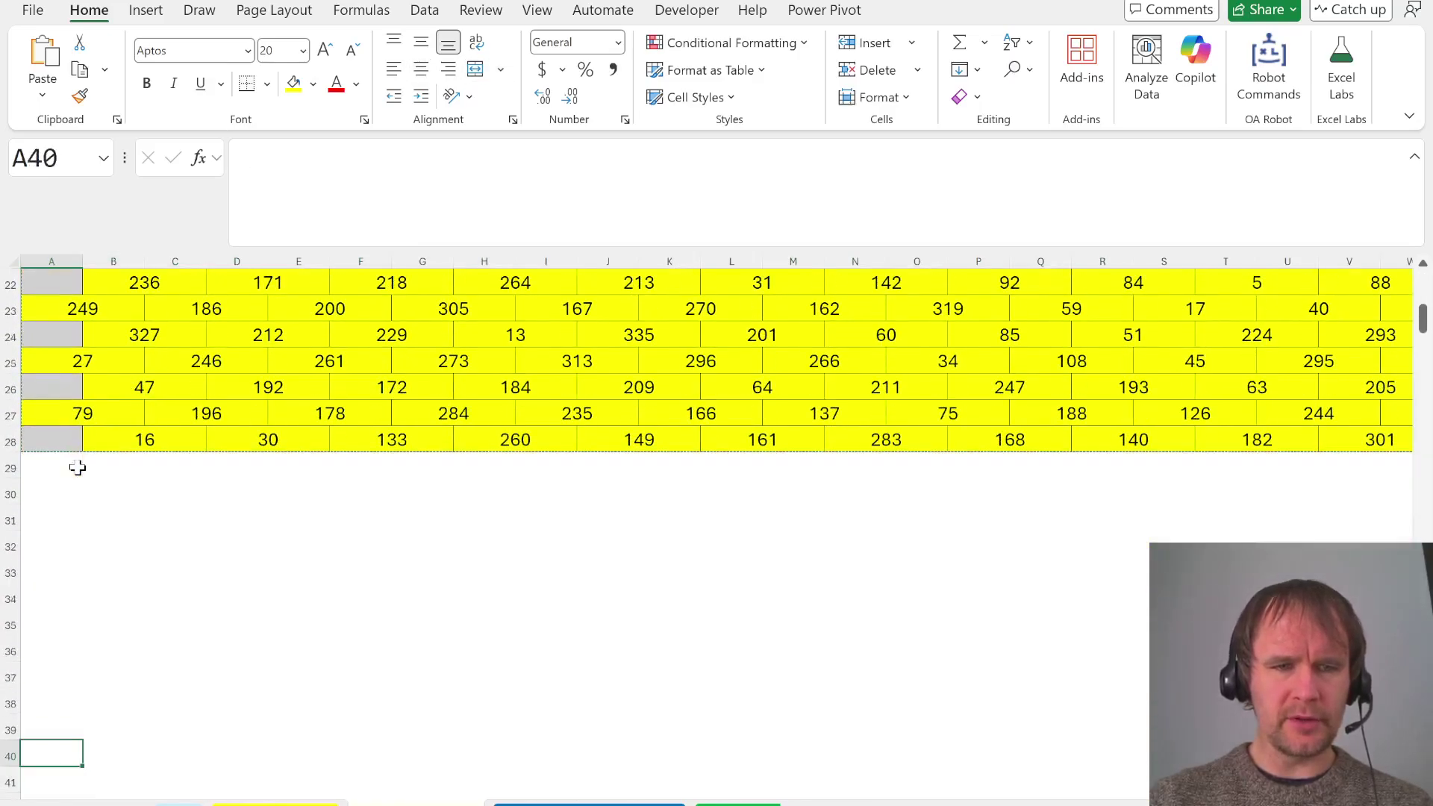
{"action": "key", "text": "Up"}
{"action": "key", "text": "Up"}
{"action": "key", "text": "Up"}
{"action": "key", "text": "Up"}
{"action": "key", "text": "Up"}
{"action": "key", "text": "Up"}
{"action": "key", "text": "Up"}
{"action": "key", "text": "Up"}
{"action": "key", "text": "Up"}
{"action": "key", "text": "Up"}
{"action": "key", "text": "ctrl+v"}
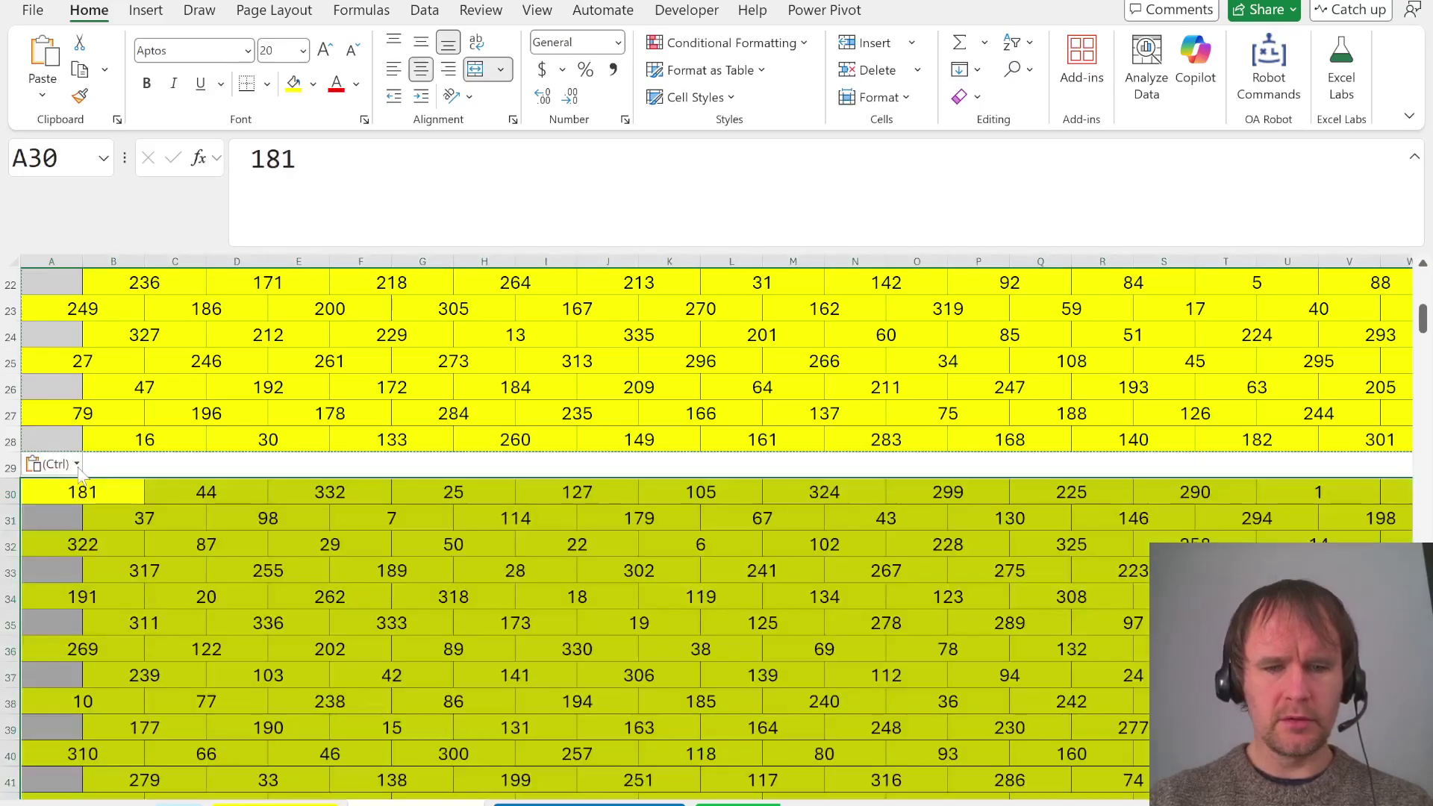
{"action": "key", "text": "ctrl+f"}
{"action": "key", "text": "Escape"}
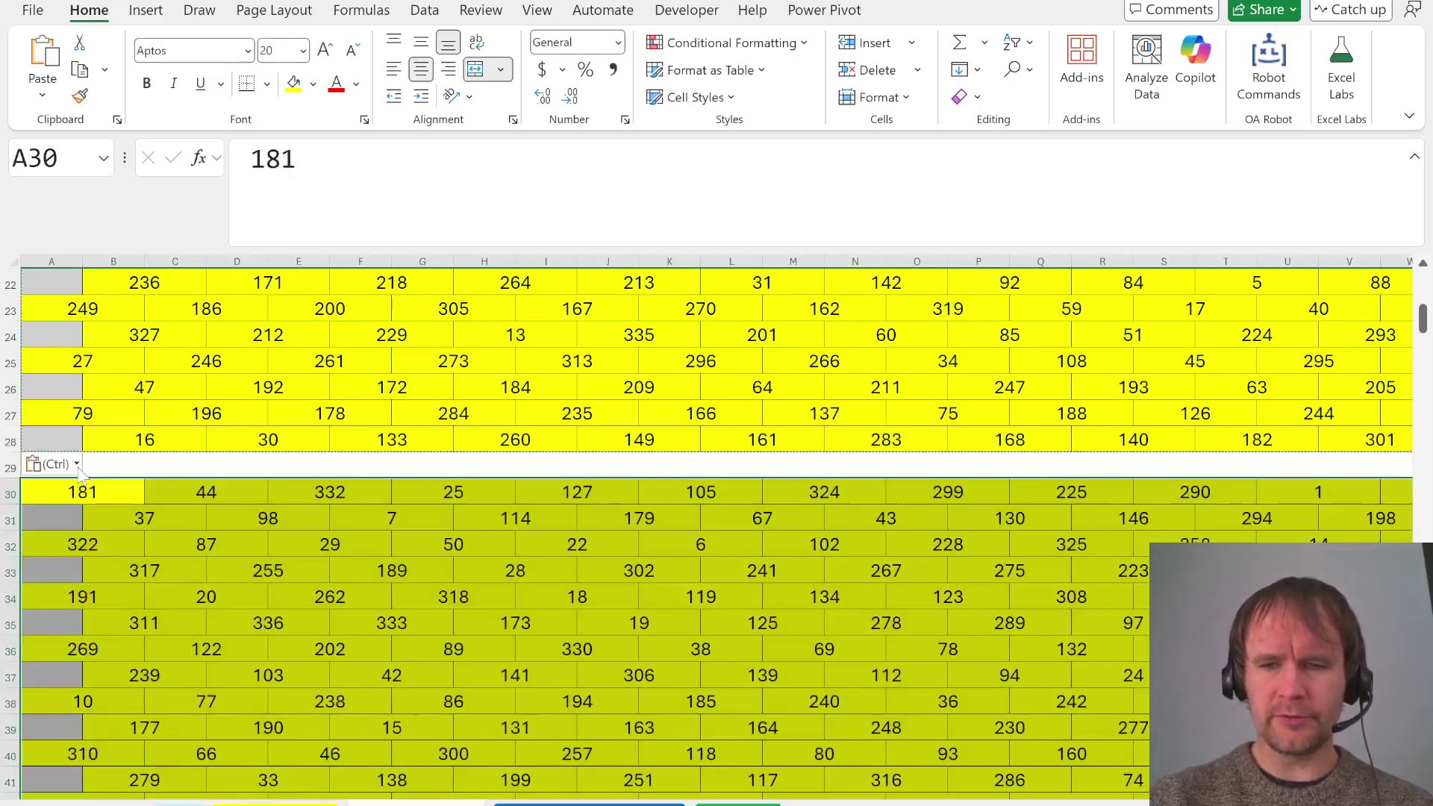
{"action": "key", "text": "Delete"}
{"action": "key", "text": "ctrl+z"}
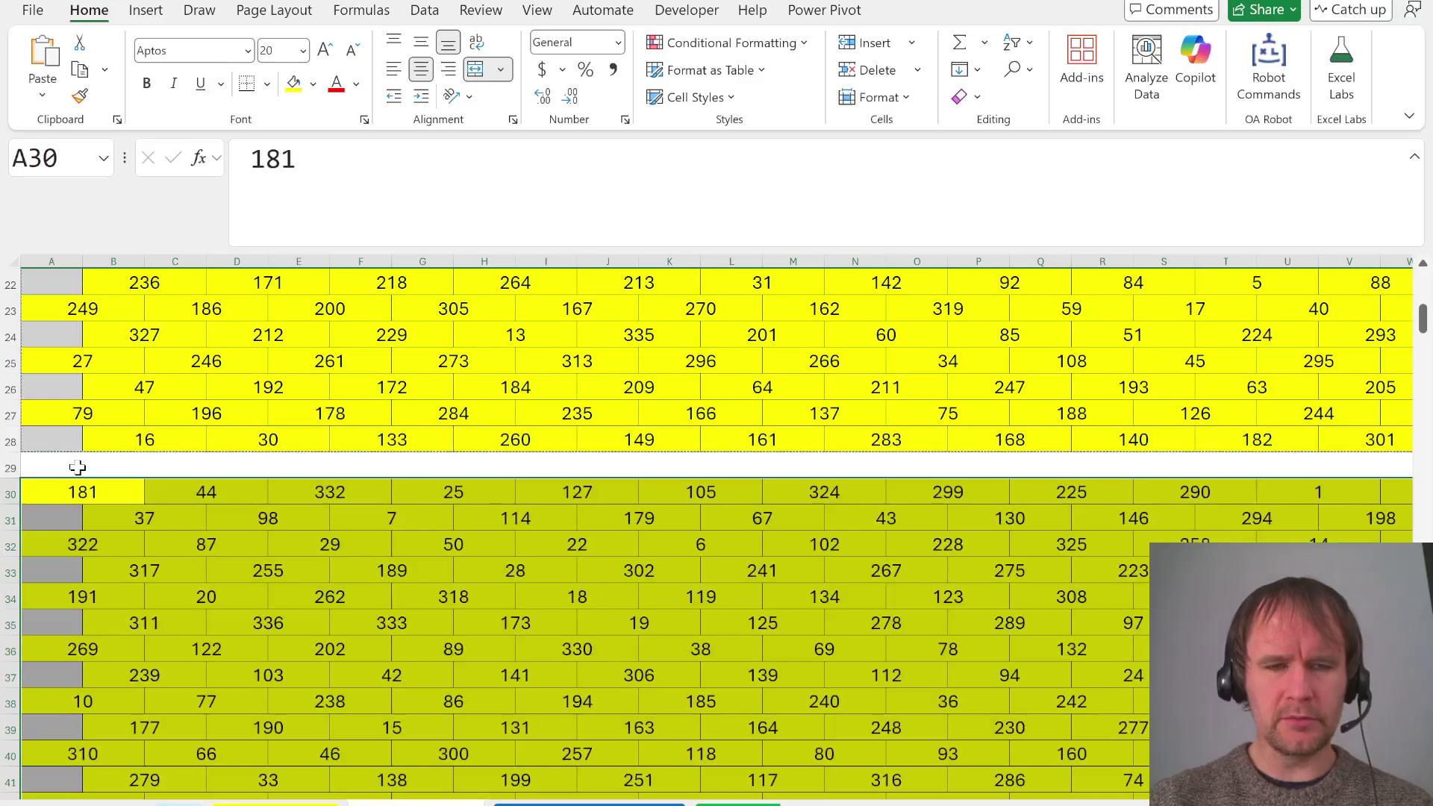
Find brick 96 within the duplicated map and replace its value with 0
{"action": "key", "text": "ctrl+f"}
{"action": "type", "text": "96"}
{"action": "key", "text": "Return"}
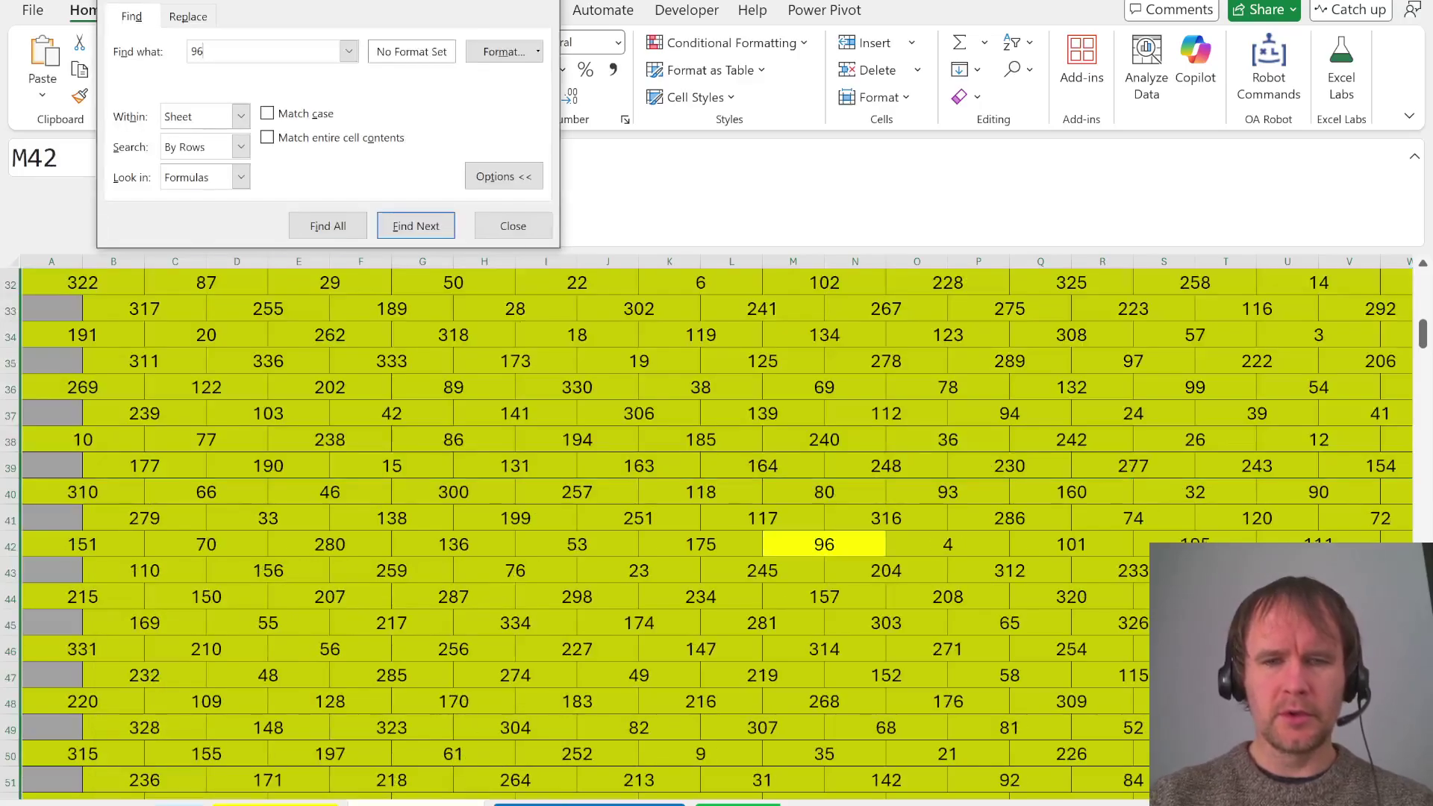
{"action": "key", "text": "Escape"}
{"action": "type", "text": "0"}
{"action": "key", "text": "Return"}
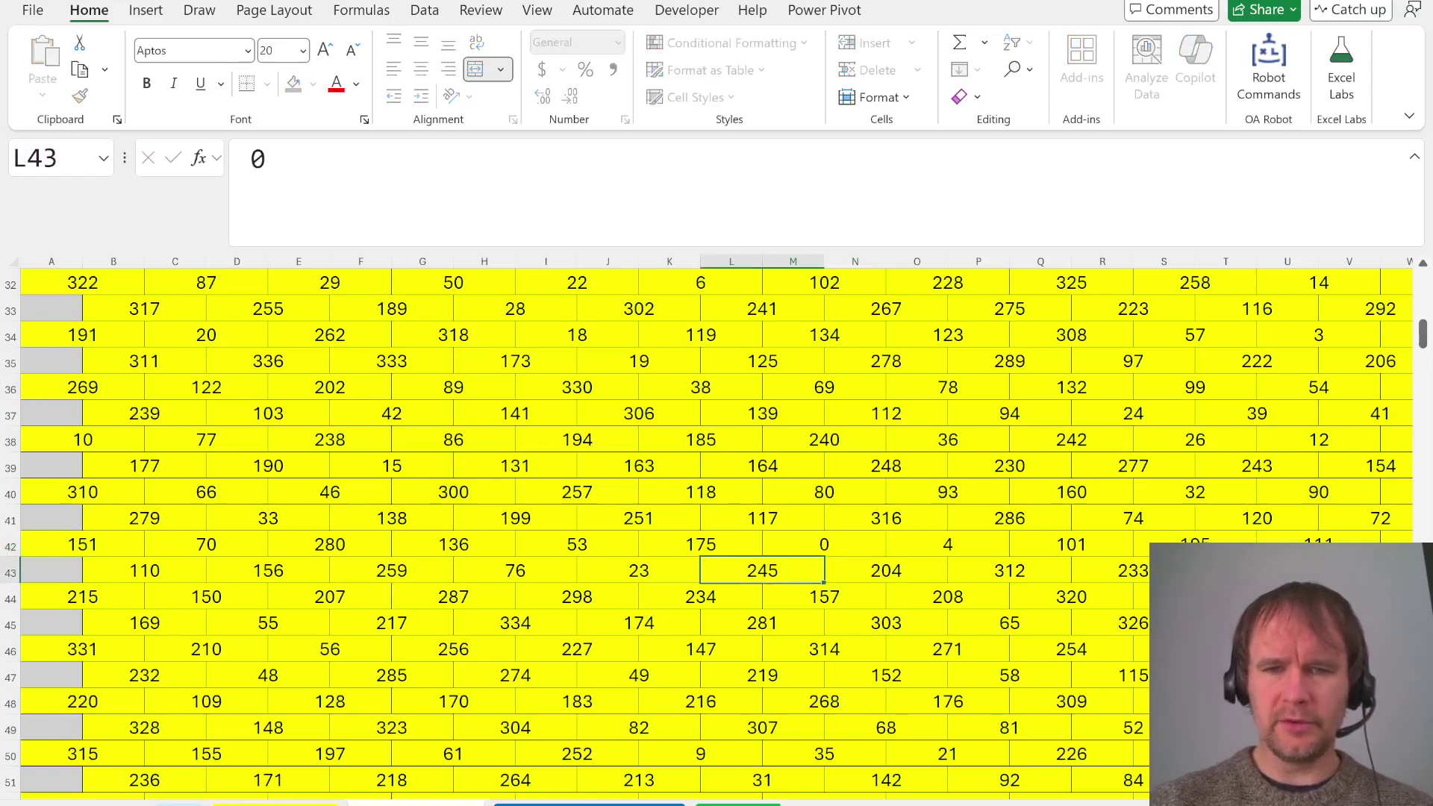
Enter =M42+1 in brick K42, beside the zero brick in the duplicated map
{"action": "left_click", "coordinate": [700, 544]}
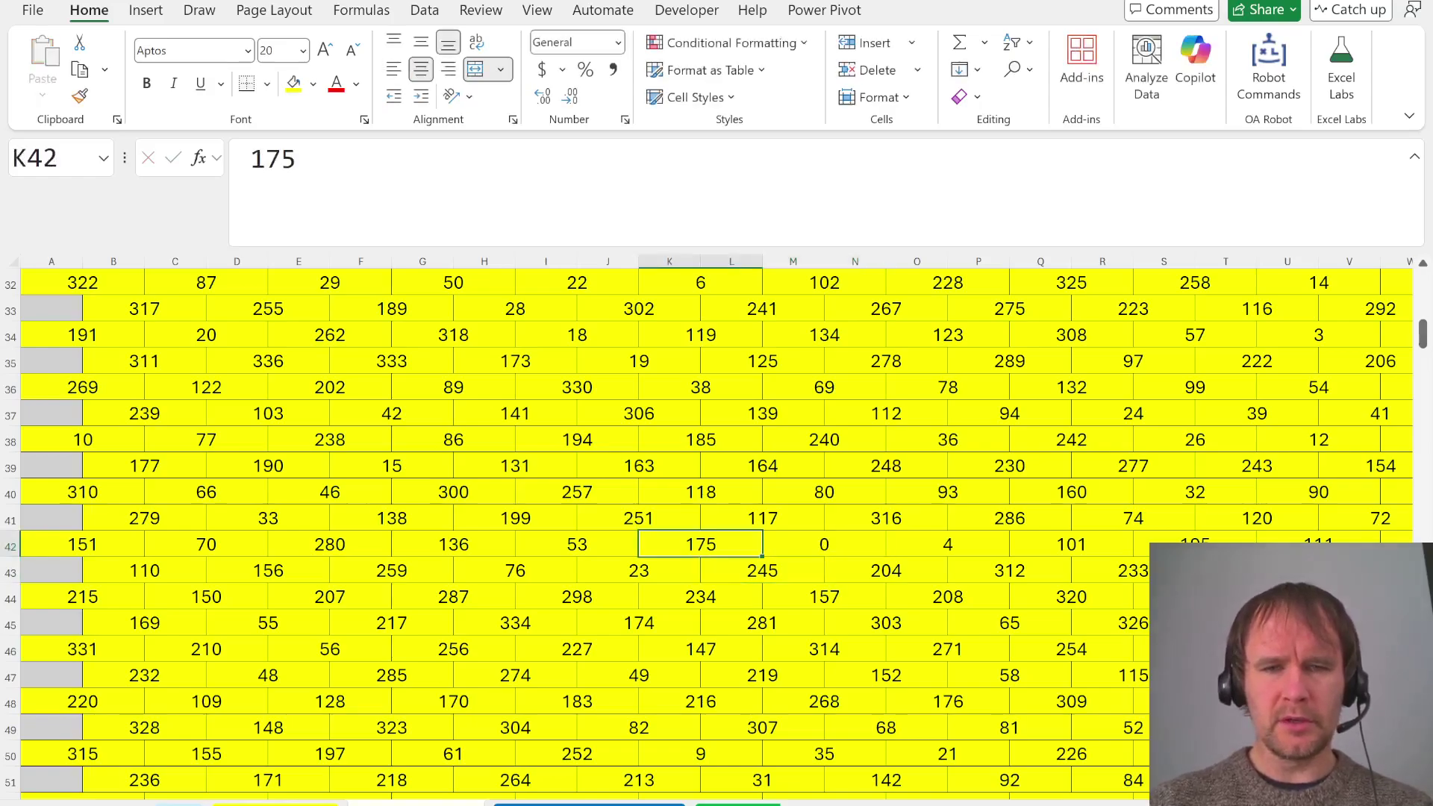
{"action": "type", "text": "=M42+1"}
{"action": "key", "text": "ctrl+Return"}
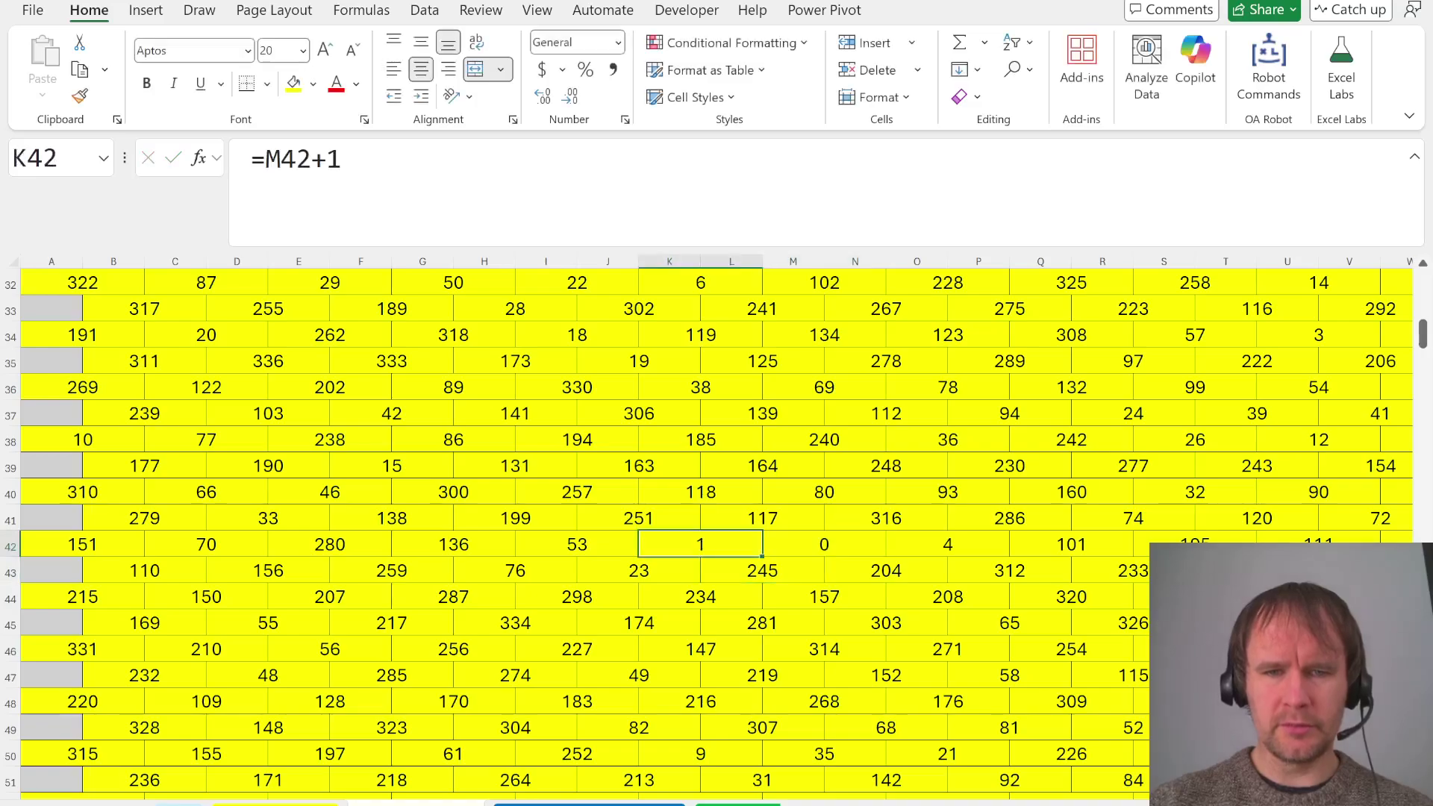
Copy the formula in K42 into the five bricks to its left, back to A42
{"action": "key", "text": "ctrl+c"}
{"action": "key", "text": "Left"}
{"action": "key", "text": "shift+Left"}
{"action": "key", "text": "shift+Left"}
{"action": "key", "text": "shift+Left"}
{"action": "key", "text": "shift+Left"}
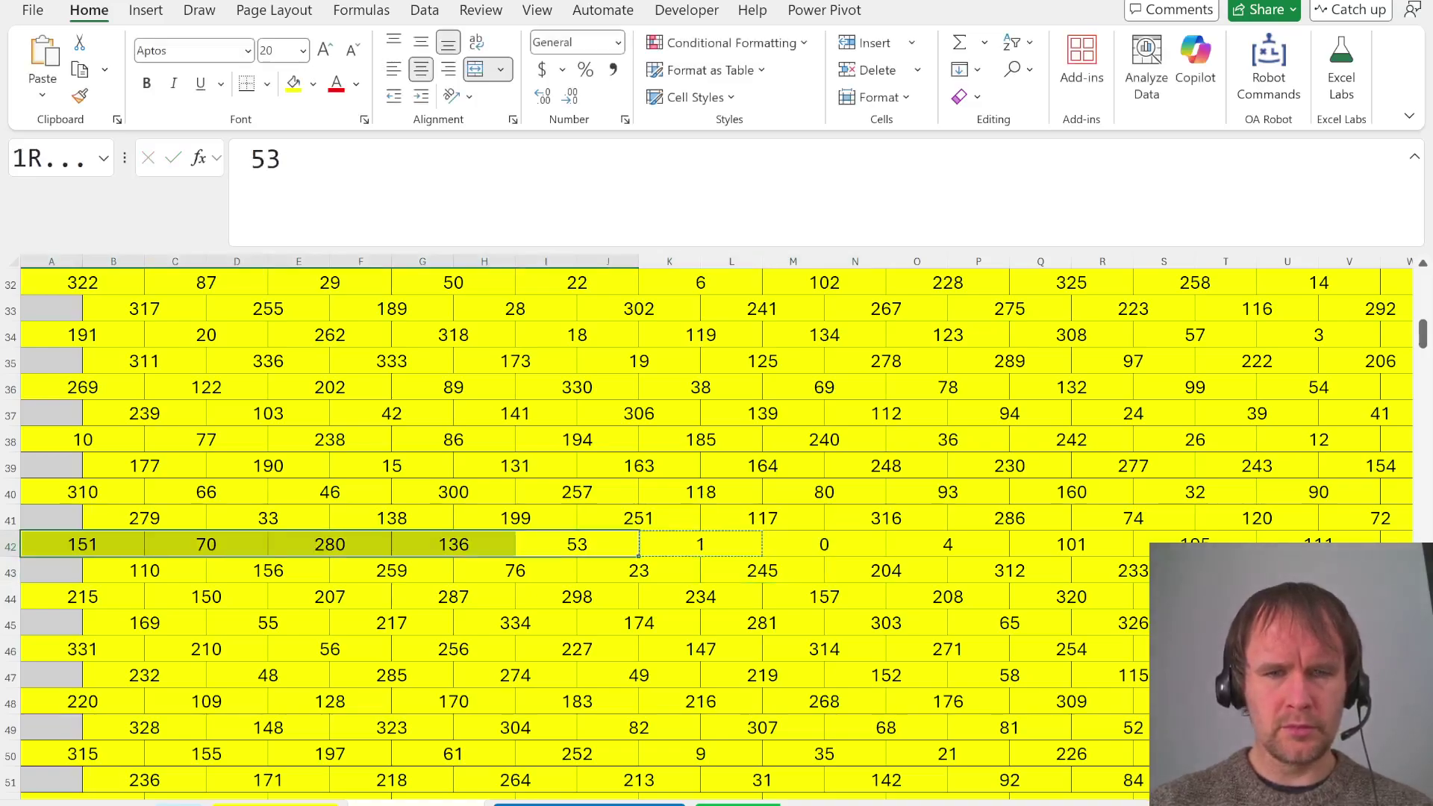
{"action": "key", "text": "ctrl+v"}
Enter =M42+1 in brick O42, on the other side of the zero brick
{"action": "key", "text": "Right"}
{"action": "key", "text": "Right"}
{"action": "key", "text": "Right"}
{"action": "key", "text": "Right"}
{"action": "key", "text": "Right"}
{"action": "key", "text": "Right"}
{"action": "type", "text": "="}
{"action": "key", "text": "Left"}
{"action": "key", "text": "Left"}
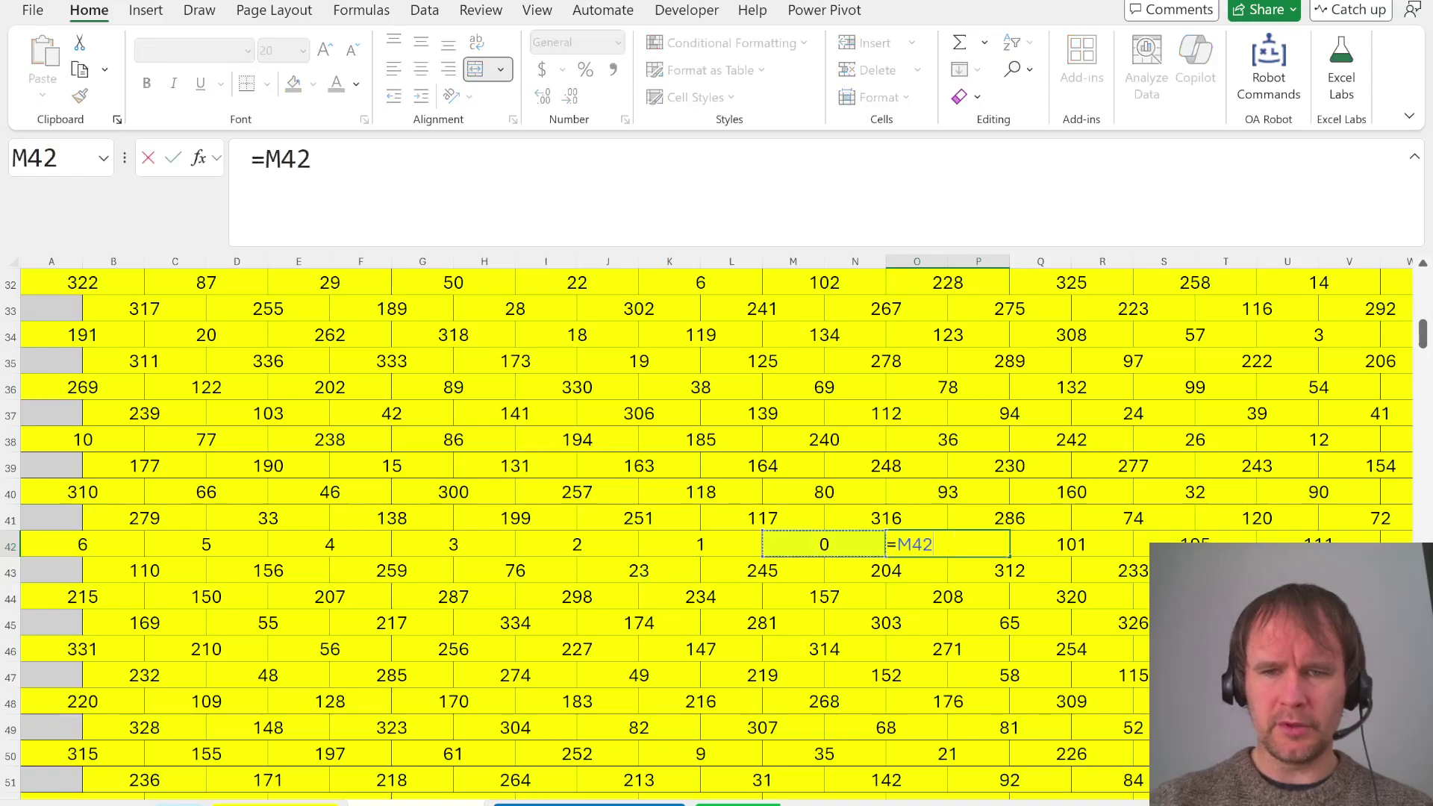
{"action": "type", "text": "+1"}
{"action": "key", "text": "Return"}
{"action": "key", "text": "Up"}
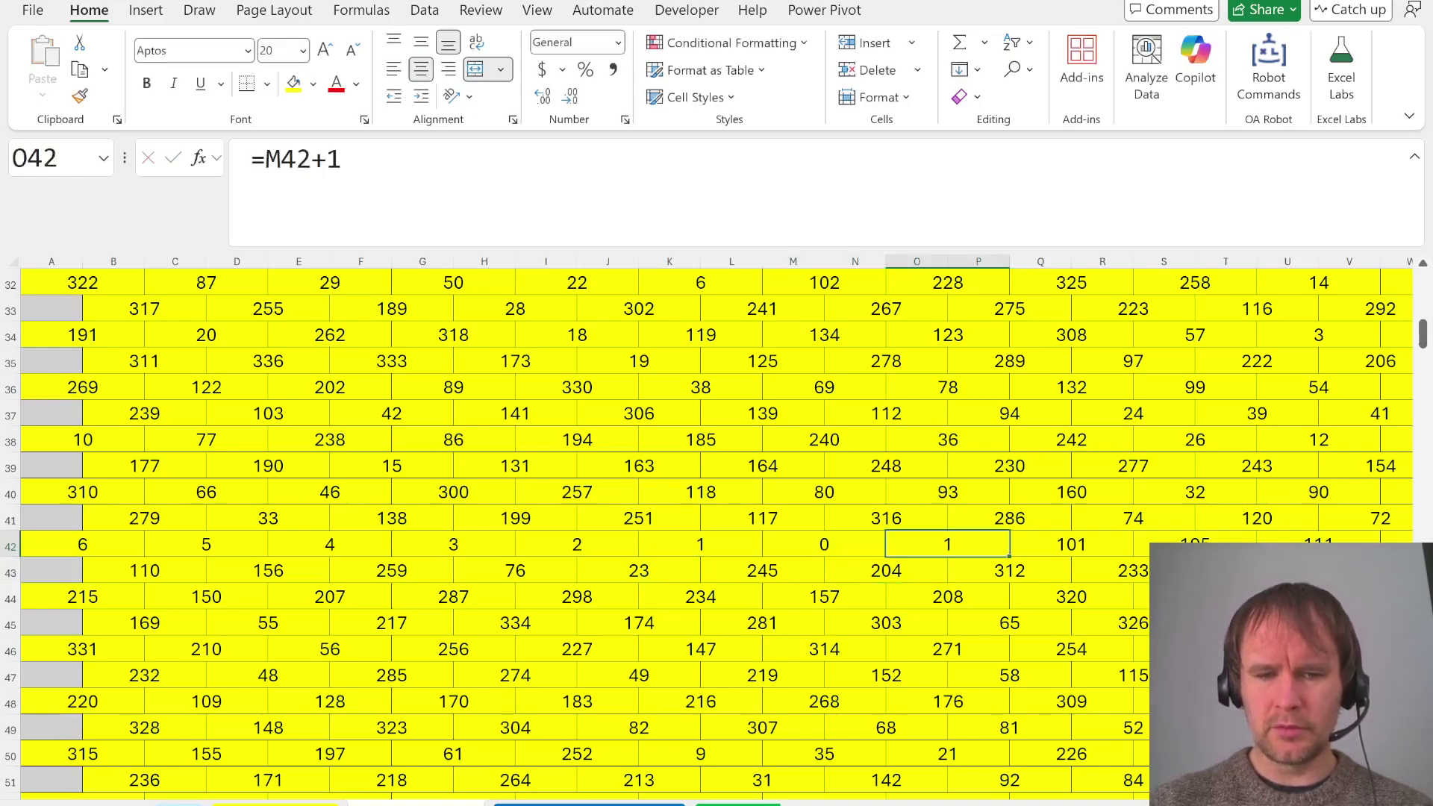
Copy the formula in O42 across the remaining bricks to its right in row 42
{"action": "key", "text": "ctrl+c"}
{"action": "key", "text": "shift+Right"}
{"action": "key", "text": "shift+Right"}
{"action": "key", "text": "shift+Right"}
{"action": "key", "text": "shift+Right"}
{"action": "key", "text": "shift+Right"}
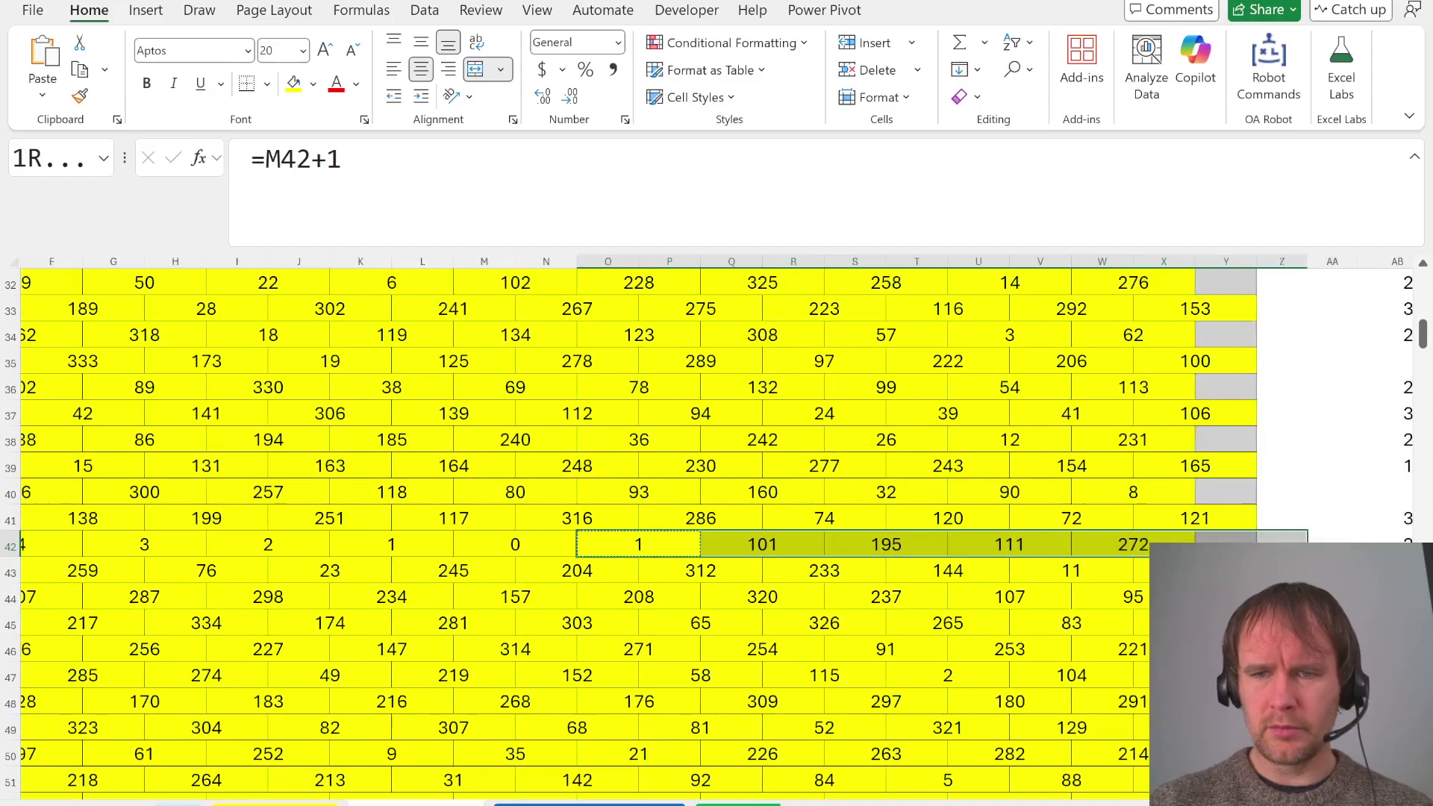
{"action": "key", "text": "shift+Left"}
{"action": "key", "text": "shift+Left"}
{"action": "key", "text": "ctrl+v"}
Enter =M42+1 in brick L41, directly above the zero brick's left half
{"action": "key", "text": "Left"}
{"action": "key", "text": "Up"}
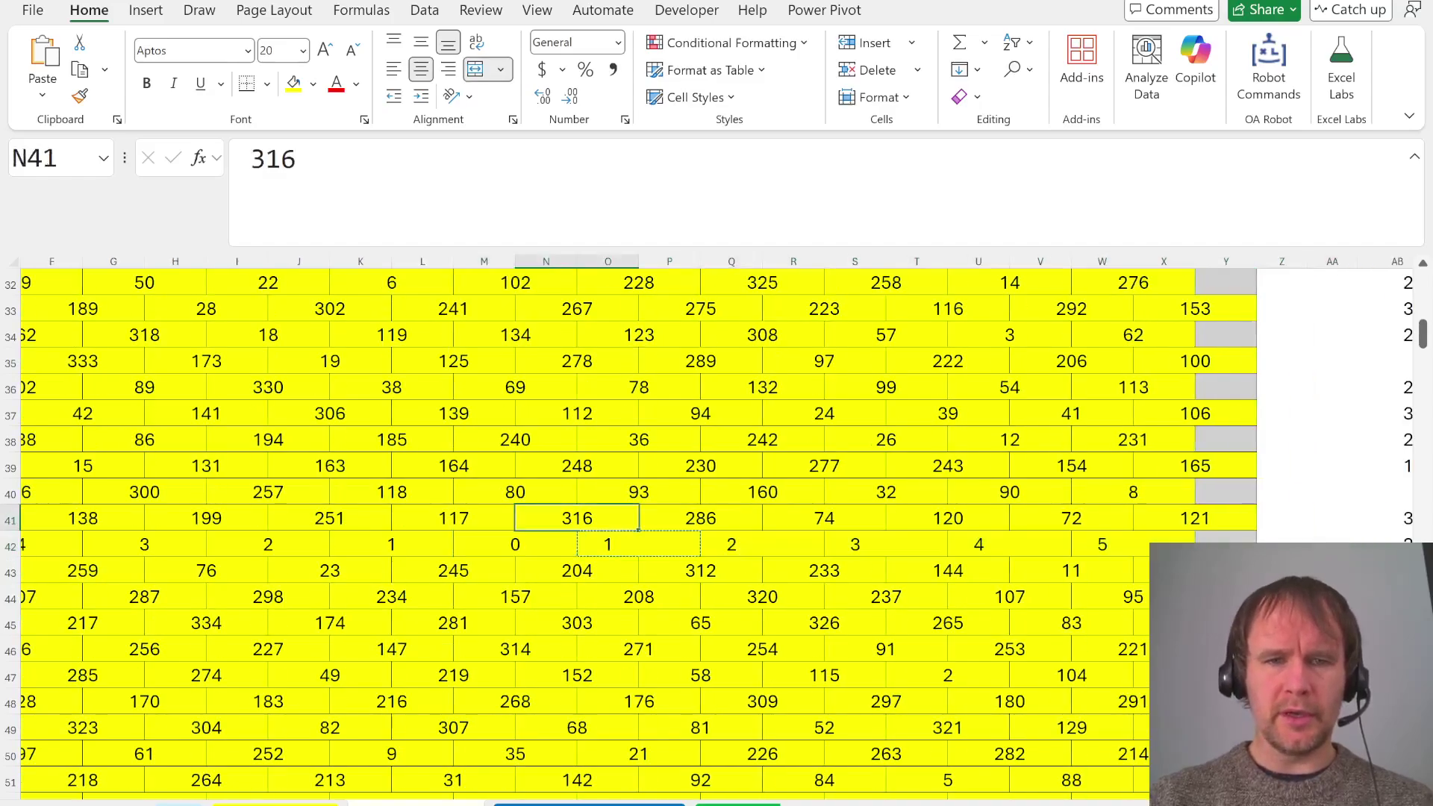
{"action": "key", "text": "Left"}
{"action": "key", "text": "Left"}
{"action": "type", "text": "="}
{"action": "key", "text": "Right"}
{"action": "key", "text": "Right"}
{"action": "key", "text": "Right"}
{"action": "key", "text": "Down"}
{"action": "key", "text": "Left"}
{"action": "key", "text": "Left"}
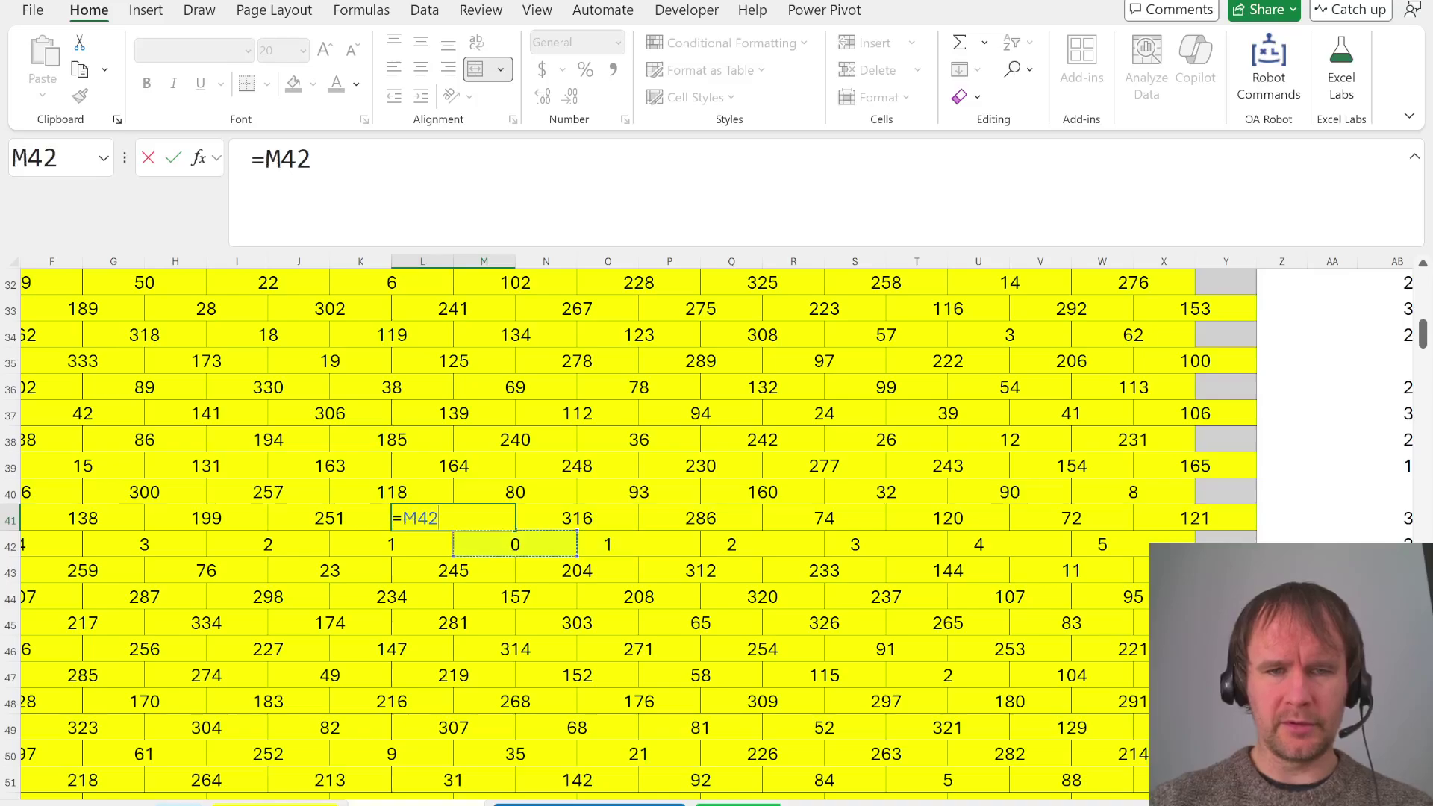
{"action": "type", "text": "+1"}
{"action": "key", "text": "Return"}
Replace the formula in brick L41 with =MIN(K42:N42)+1
{"action": "key", "text": "Right"}
{"action": "key", "text": "Up"}
{"action": "key", "text": "Left"}
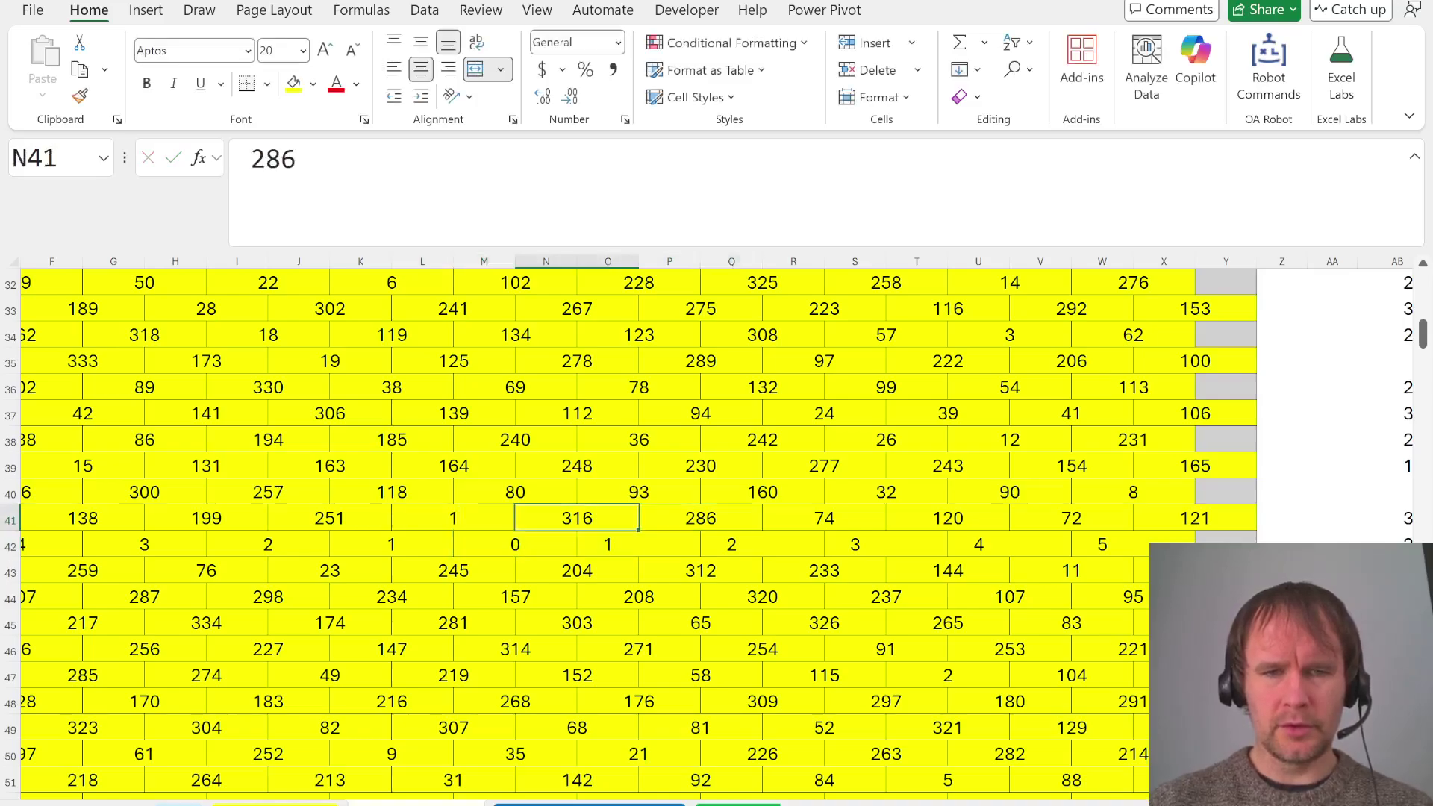
{"action": "key", "text": "Left"}
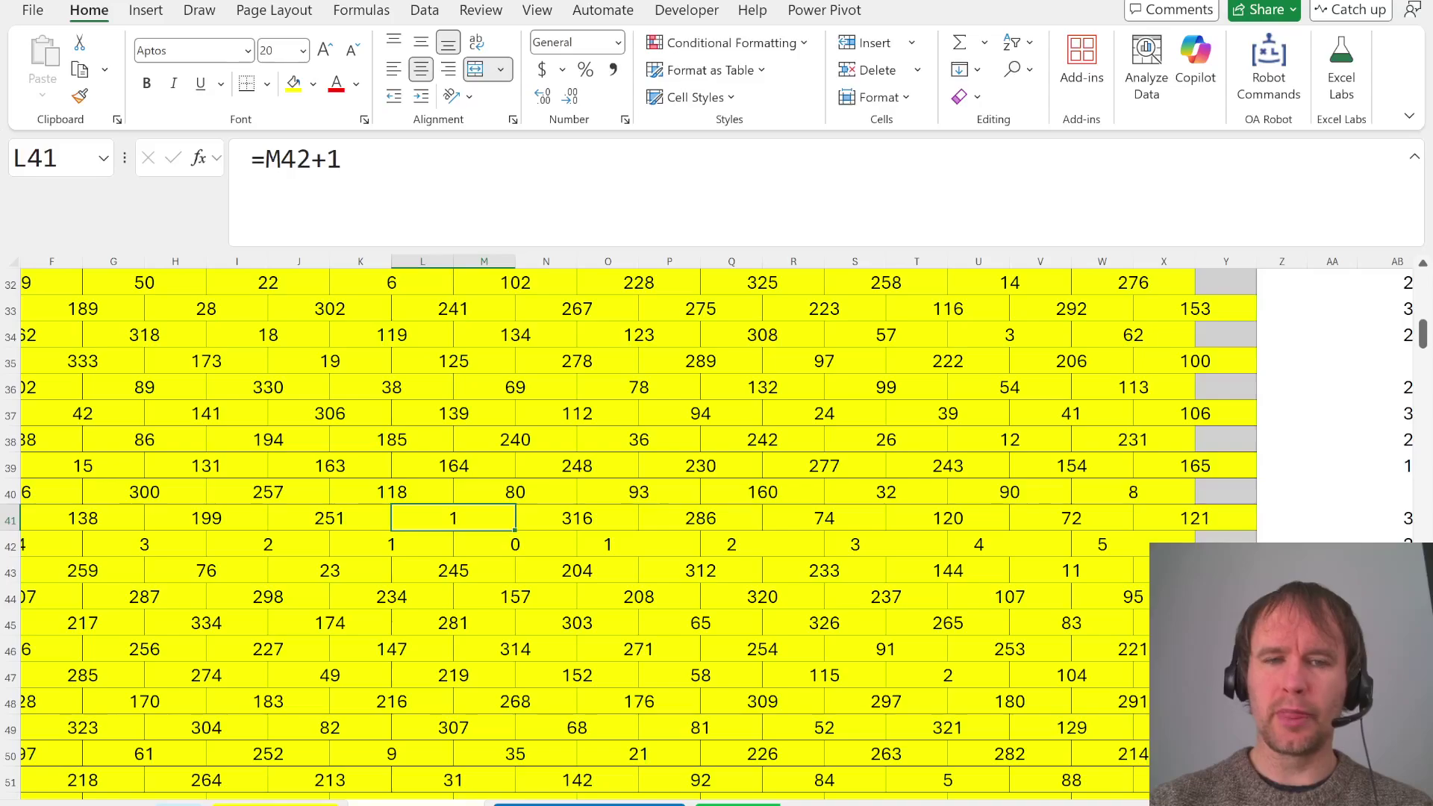
{"action": "type", "text": "=min"}
{"action": "key", "text": "Tab"}
{"action": "key", "text": "Down"}
{"action": "key", "text": "shift+Left"}
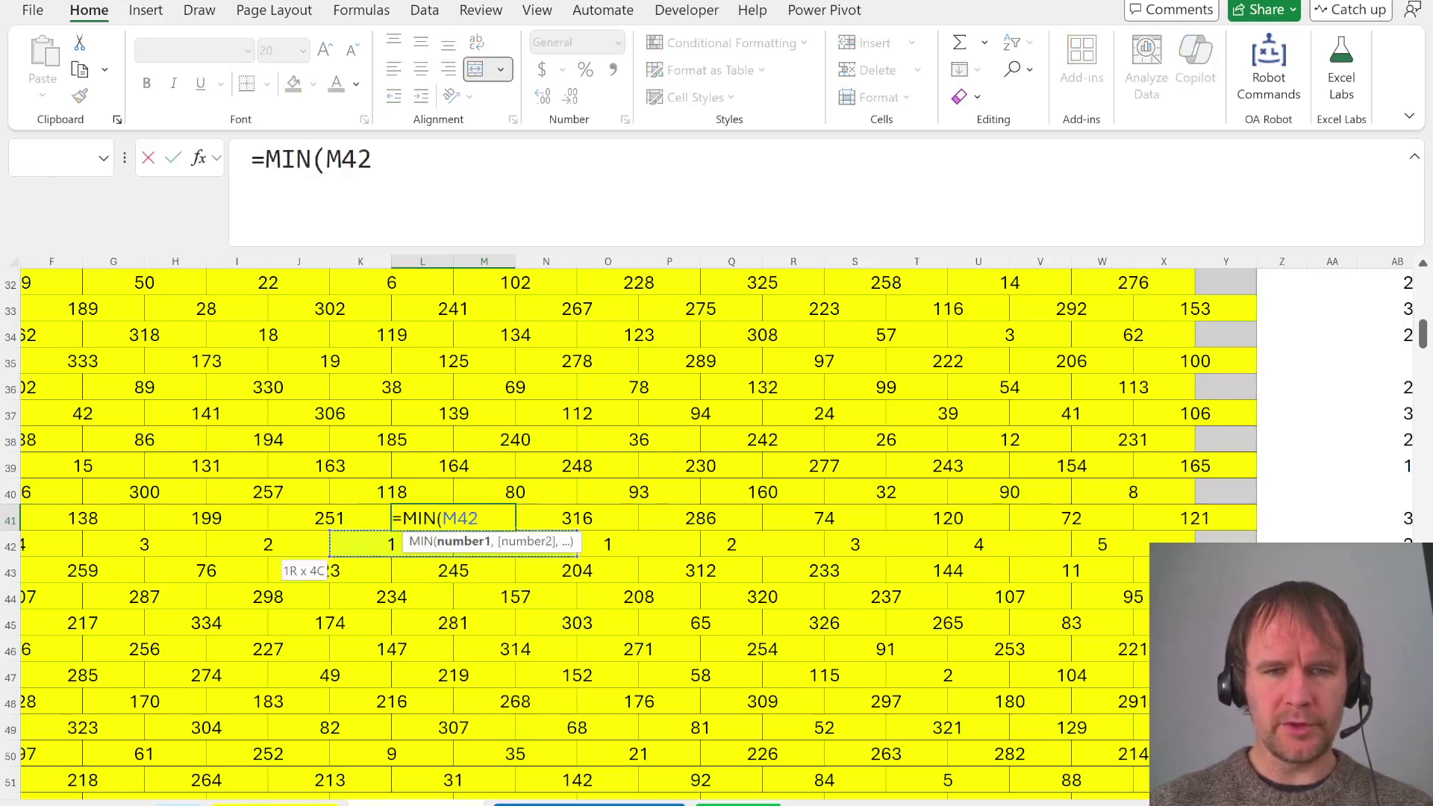
{"action": "type", "text": ")+1"}
{"action": "key", "text": "ctrl+Return"}
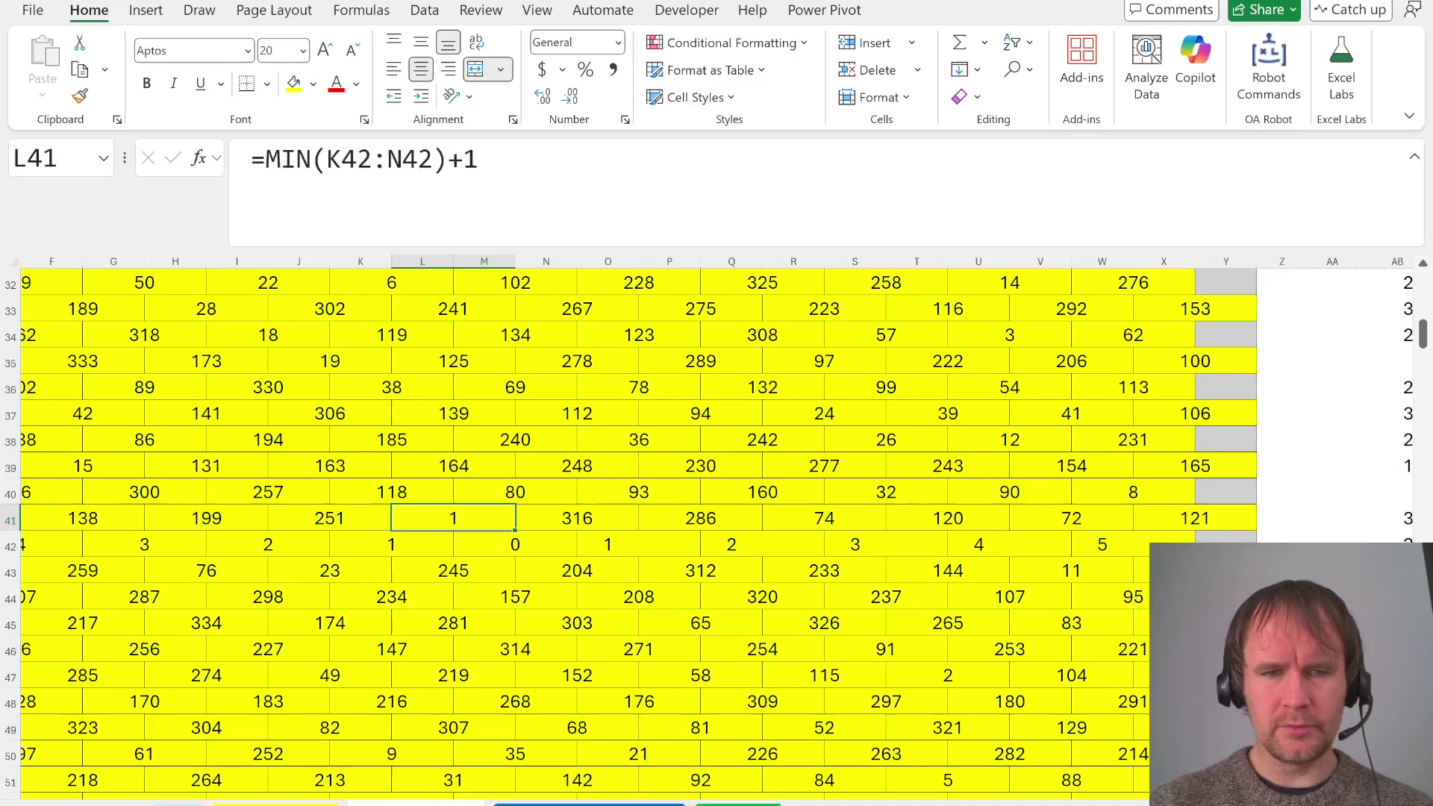
Copy the MIN formula from L41 into all bricks to its right in row 41, from N41 through X41
{"action": "key", "text": "ctrl+c"}
{"action": "key", "text": "Right"}
{"action": "key", "text": "ctrl+v"}
{"action": "key", "text": "shift+Right"}
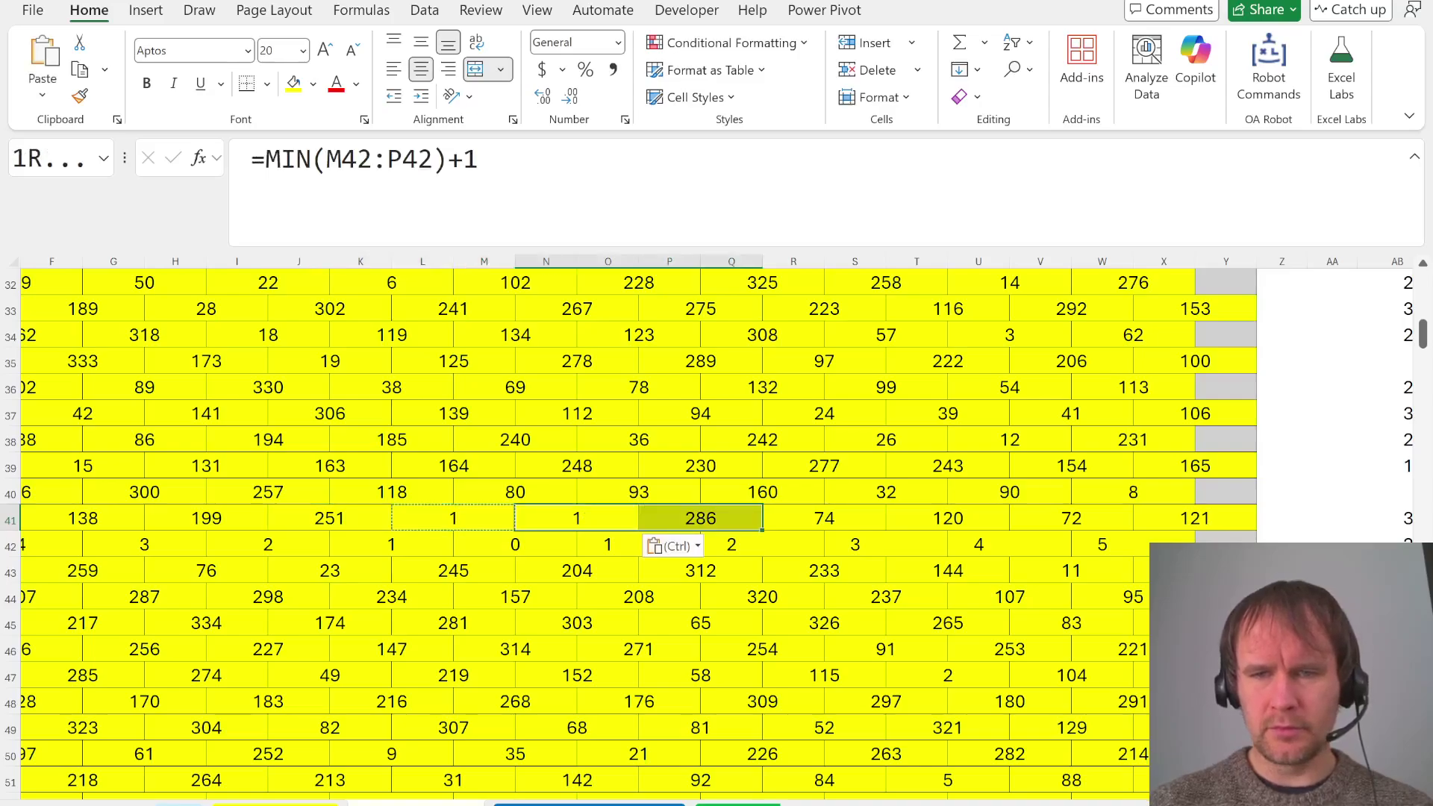
{"action": "key", "text": "shift+Right"}
{"action": "key", "text": "shift+Right"}
{"action": "key", "text": "shift+Right"}
{"action": "key", "text": "shift+Right"}
{"action": "key", "text": "ctrl+v"}
Paste the same MIN formula into the bricks to the left of L41, from J41 back to B41
{"action": "key", "text": "Left"}
{"action": "key", "text": "Left"}
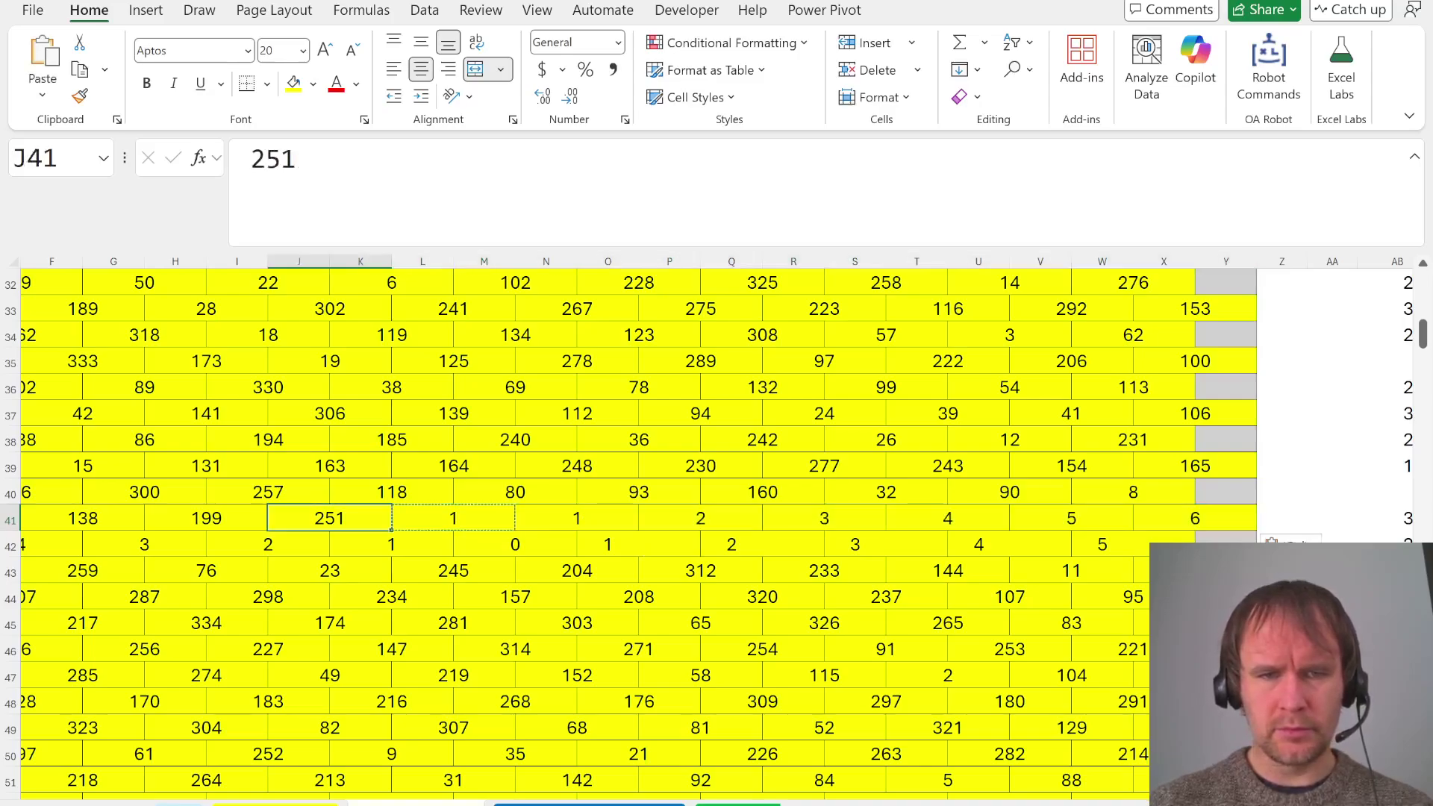
{"action": "key", "text": "shift+Left"}
{"action": "key", "text": "shift+Left"}
{"action": "key", "text": "shift+Left"}
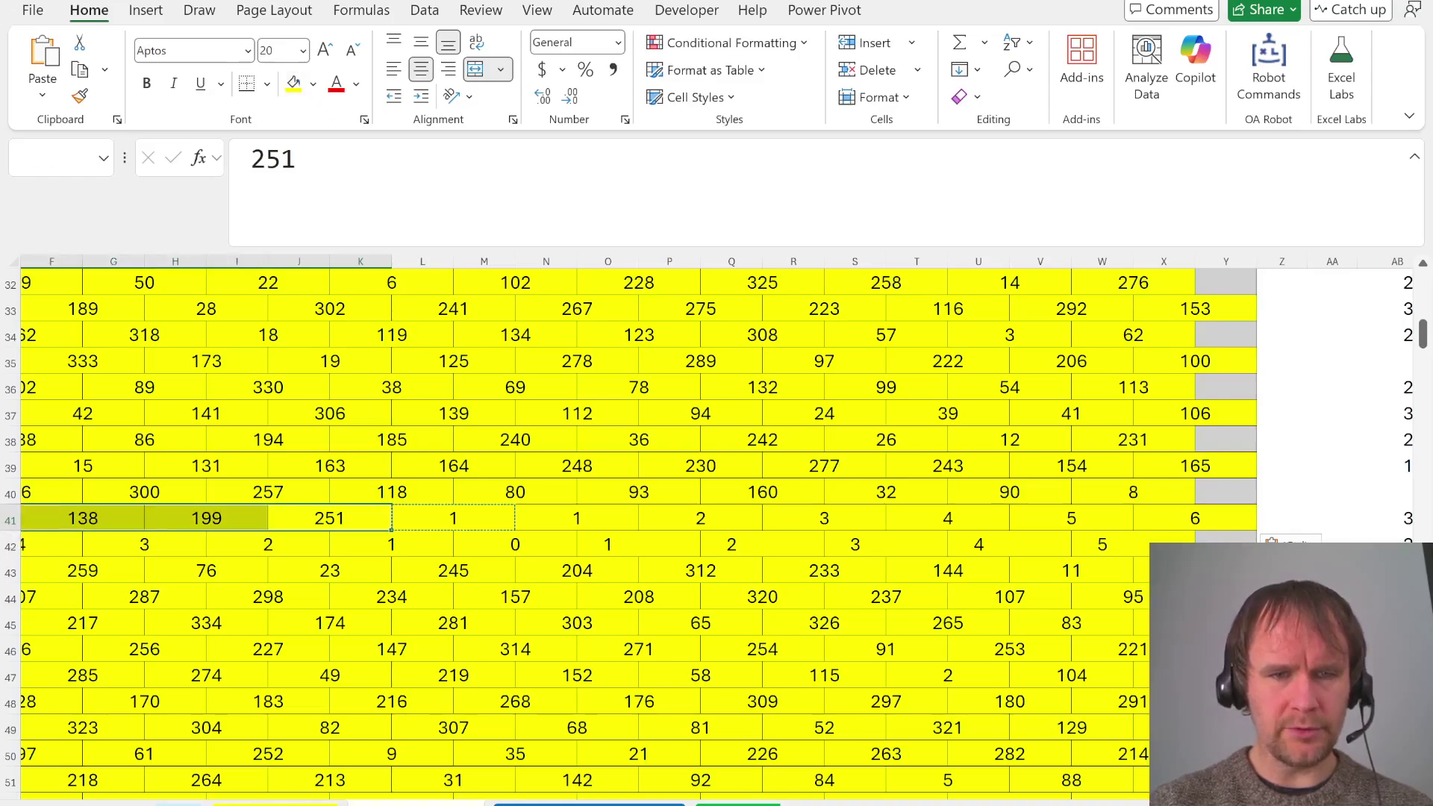
{"action": "key", "text": "shift+Left"}
{"action": "key", "text": "shift+Left"}
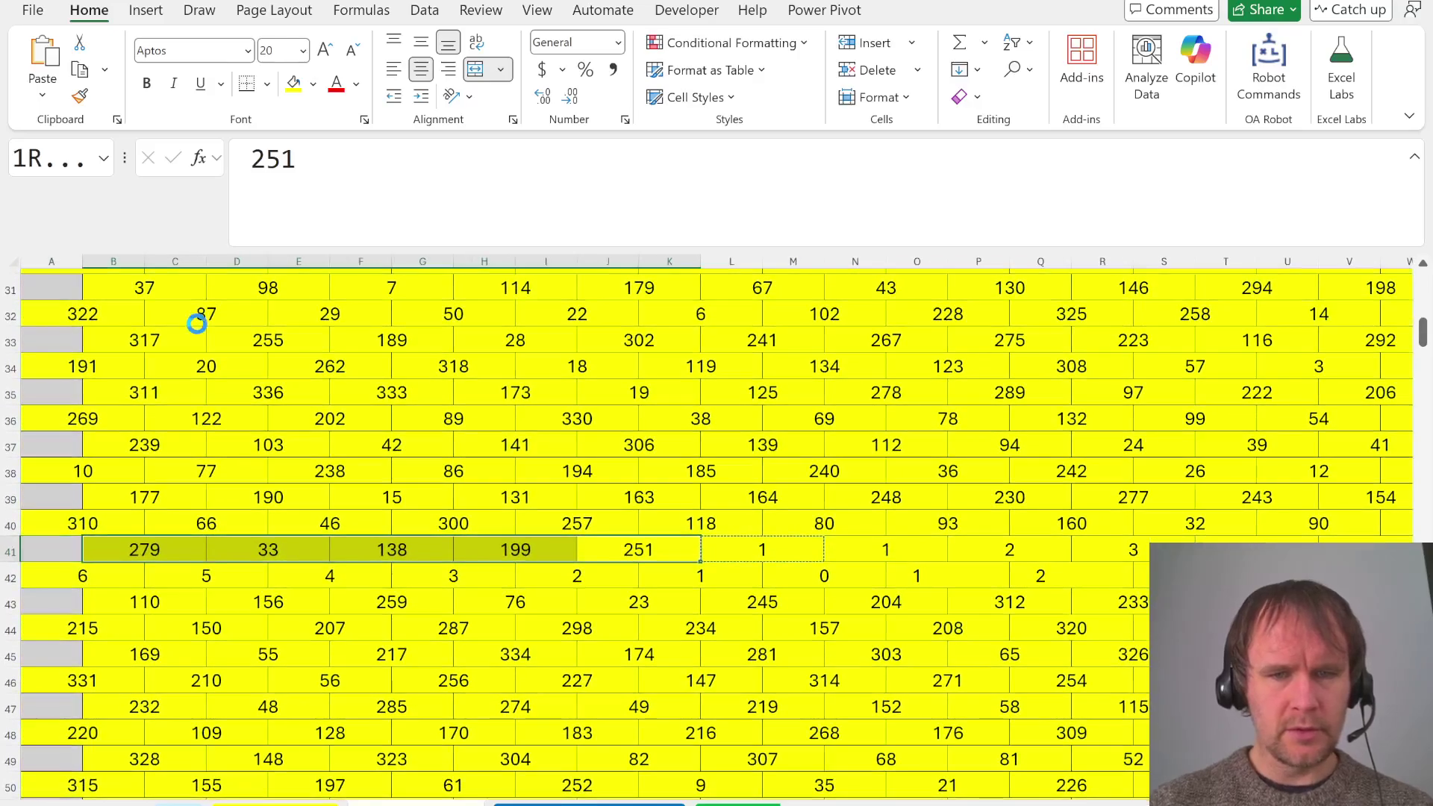
{"action": "key", "text": "ctrl+v"}
Enter =B41+1 in edge brick A40, above row 41 of the distance map
{"action": "key", "text": "Left"}
{"action": "key", "text": "Left"}
{"action": "key", "text": "Left"}
{"action": "key", "text": "Left"}
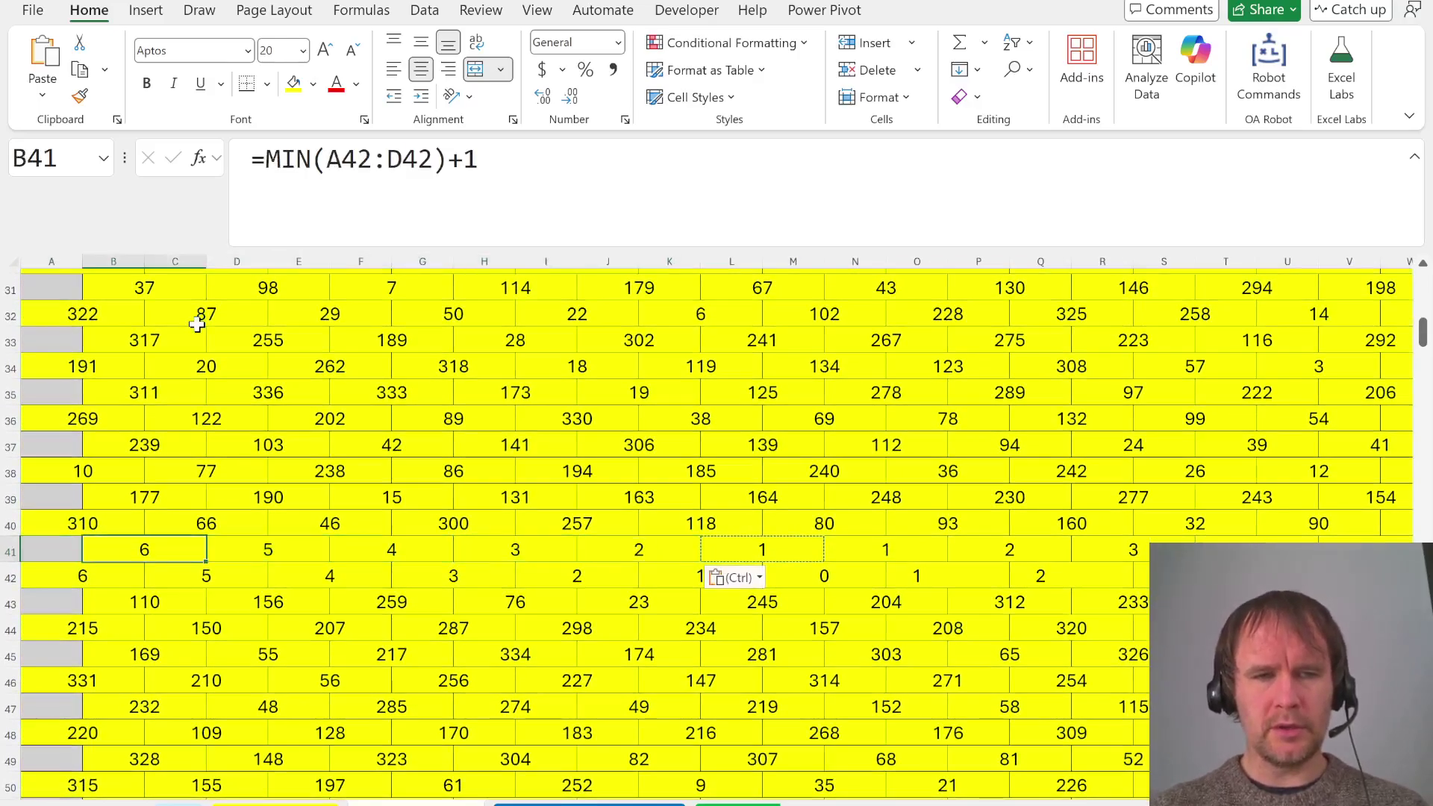
{"action": "key", "text": "ctrl+c"}
{"action": "key", "text": "Up"}
{"action": "key", "text": "Left"}
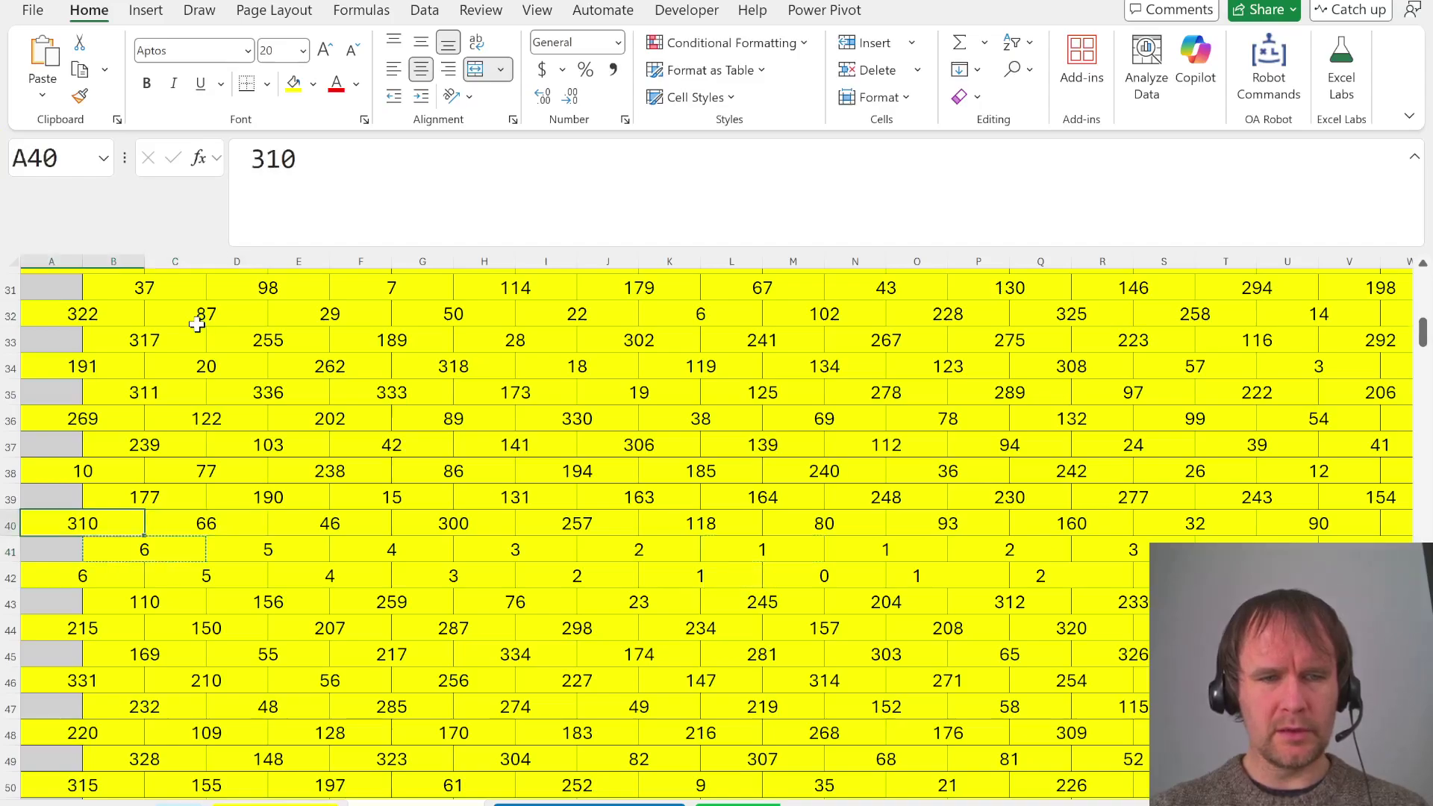
{"action": "type", "text": "="}
{"action": "key", "text": "Down"}
{"action": "key", "text": "Right"}
{"action": "key", "text": "Right"}
{"action": "key", "text": "Left"}
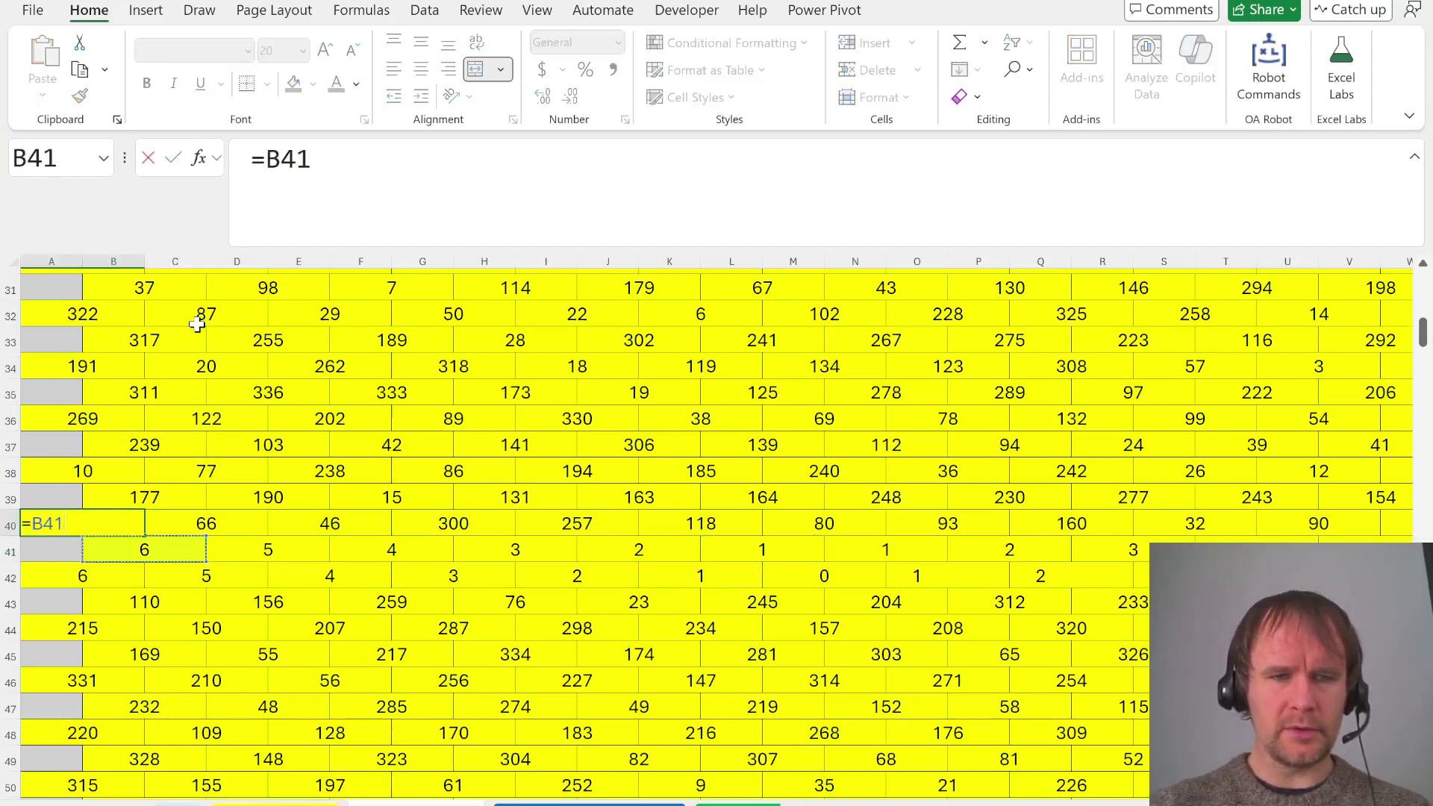
{"action": "type", "text": "+1"}
{"action": "key", "text": "Return"}
Copy the MIN formula from B41 into brick C40
{"action": "key", "text": "Up"}
{"action": "key", "text": "Down"}
{"action": "key", "text": "ctrl+c"}
{"action": "key", "text": "Up"}
{"action": "key", "text": "Right"}
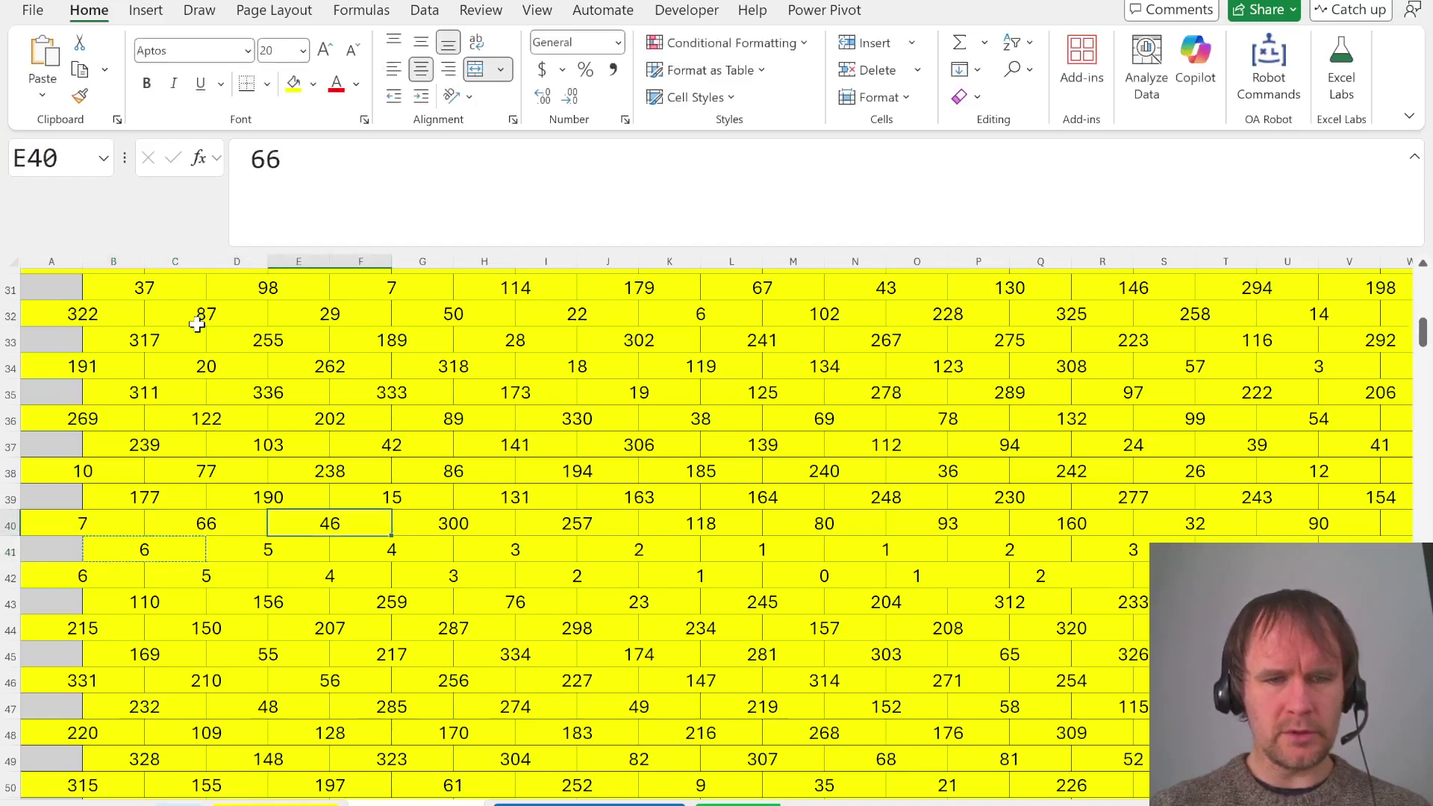
{"action": "key", "text": "Left"}
{"action": "key", "text": "ctrl+v"}
Fill the MIN formula from C40 rightwards across the rest of the bricks in row 40
{"action": "key", "text": "shift+Right"}
{"action": "key", "text": "shift+Right"}
{"action": "key", "text": "shift+Right"}
{"action": "key", "text": "shift+Right"}
{"action": "key", "text": "shift+Right"}
{"action": "key", "text": "shift+Right"}
{"action": "key", "text": "shift+Right"}
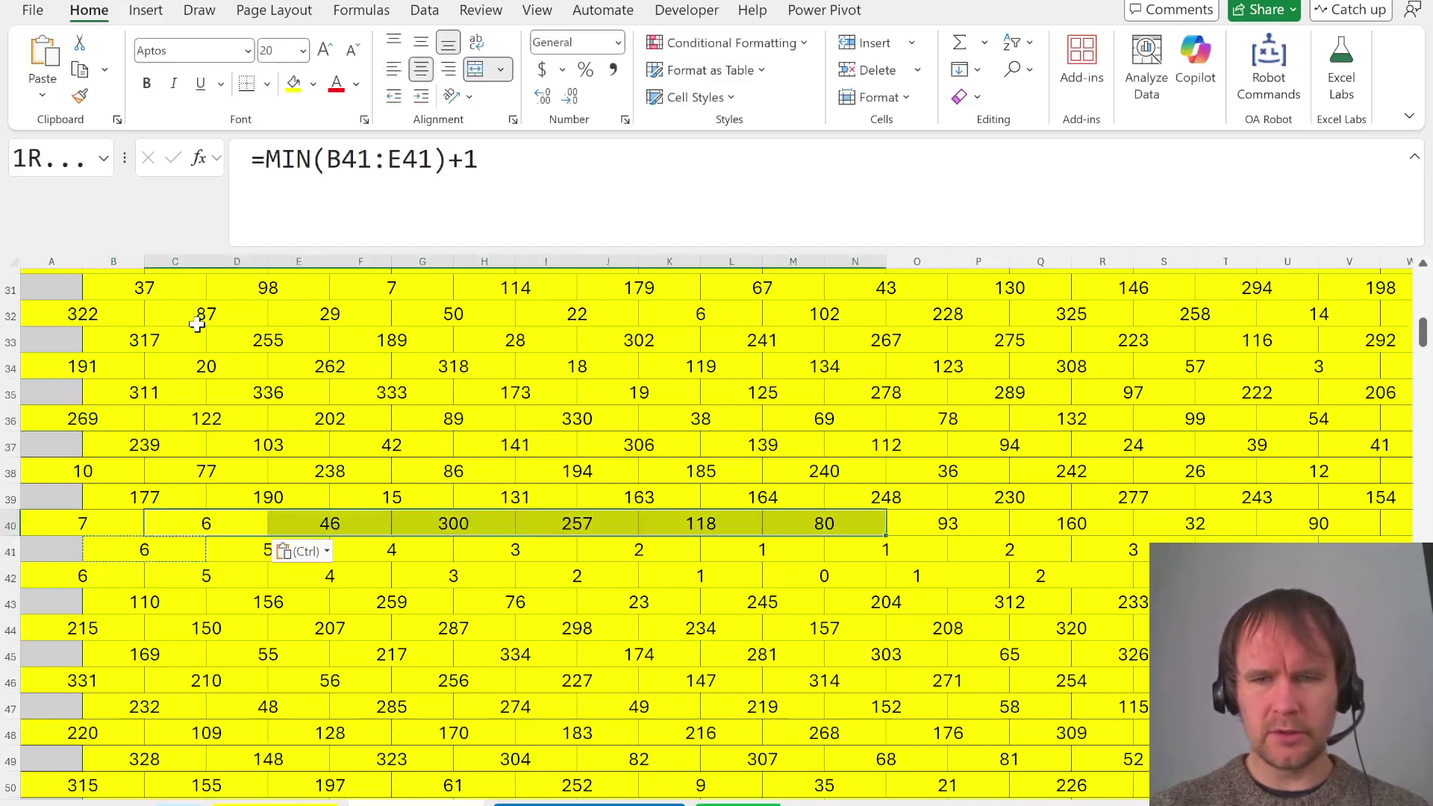
{"action": "key", "text": "shift+Right"}
{"action": "key", "text": "shift+Right"}
{"action": "key", "text": "shift+Right"}
{"action": "key", "text": "shift+Right"}
{"action": "key", "text": "shift+Right"}
{"action": "key", "text": "shift+Right"}
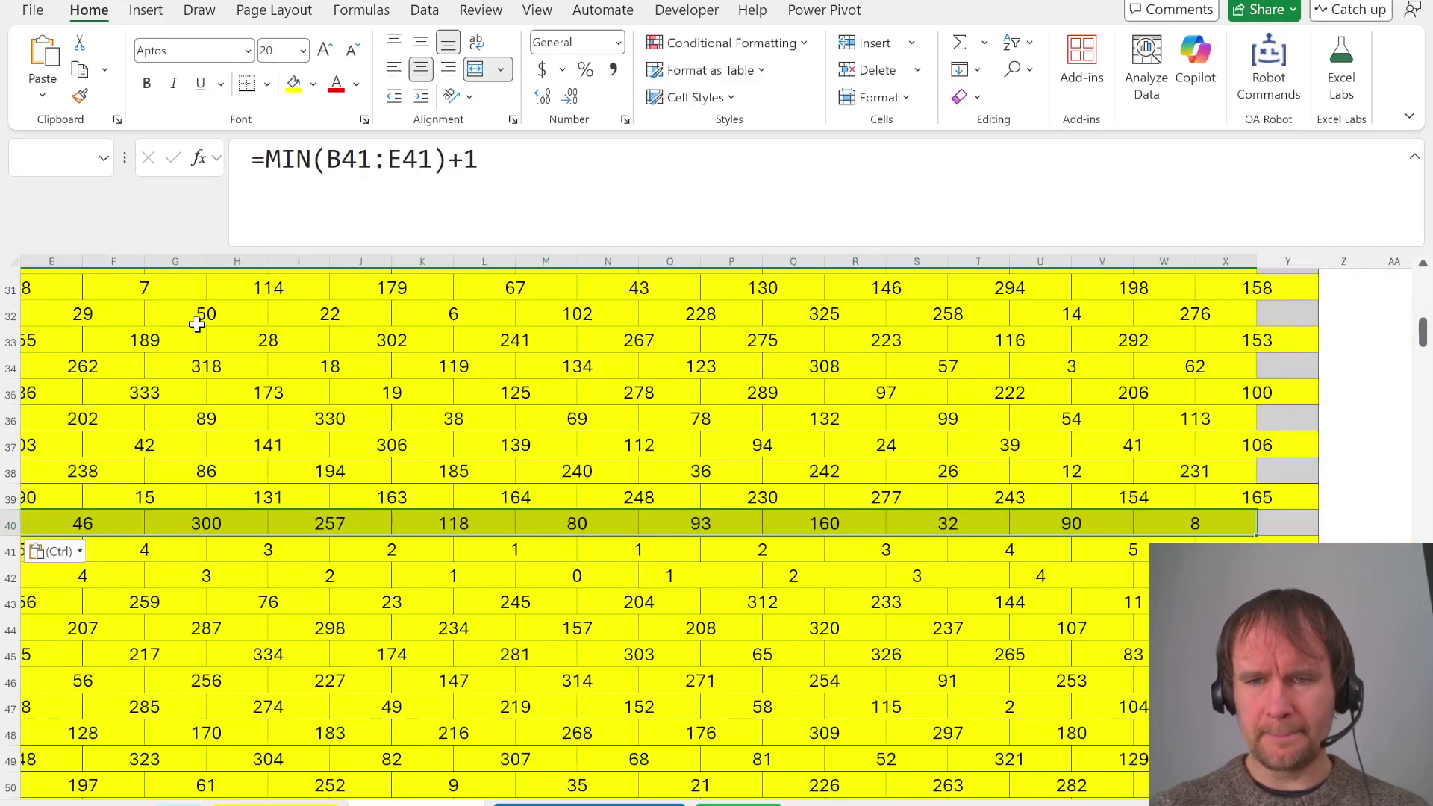
{"action": "key", "text": "ctrl+r"}
Check the formulas at both ends of rows 40 and 41 in the distance map
{"action": "key", "text": "Down"}
{"action": "key", "text": "Up"}
{"action": "key", "text": "Left"}
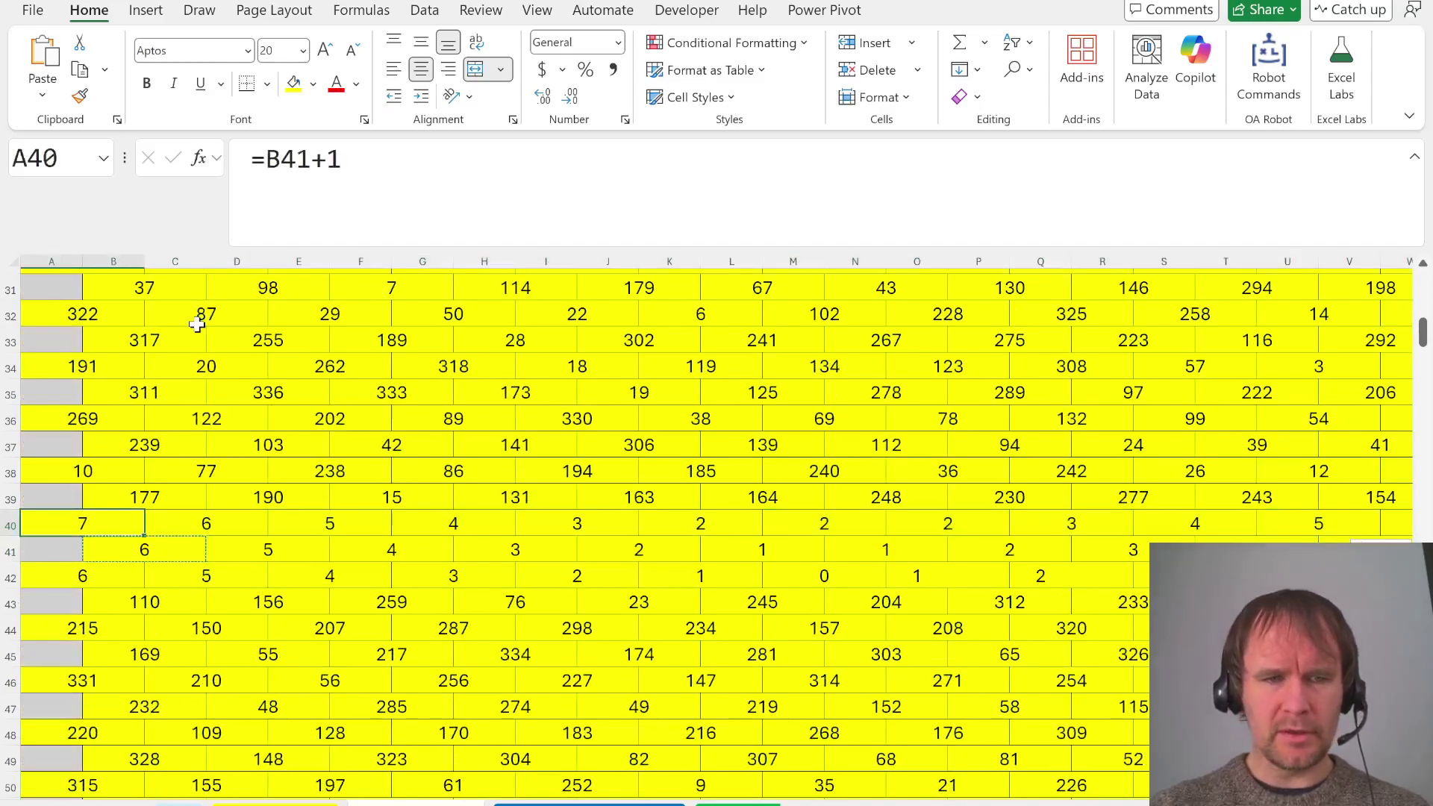
{"action": "key", "text": "shift+Down"}
{"action": "key", "text": "shift+Left"}
{"action": "key", "text": "ctrl+period"}
{"action": "key", "text": "ctrl+period"}
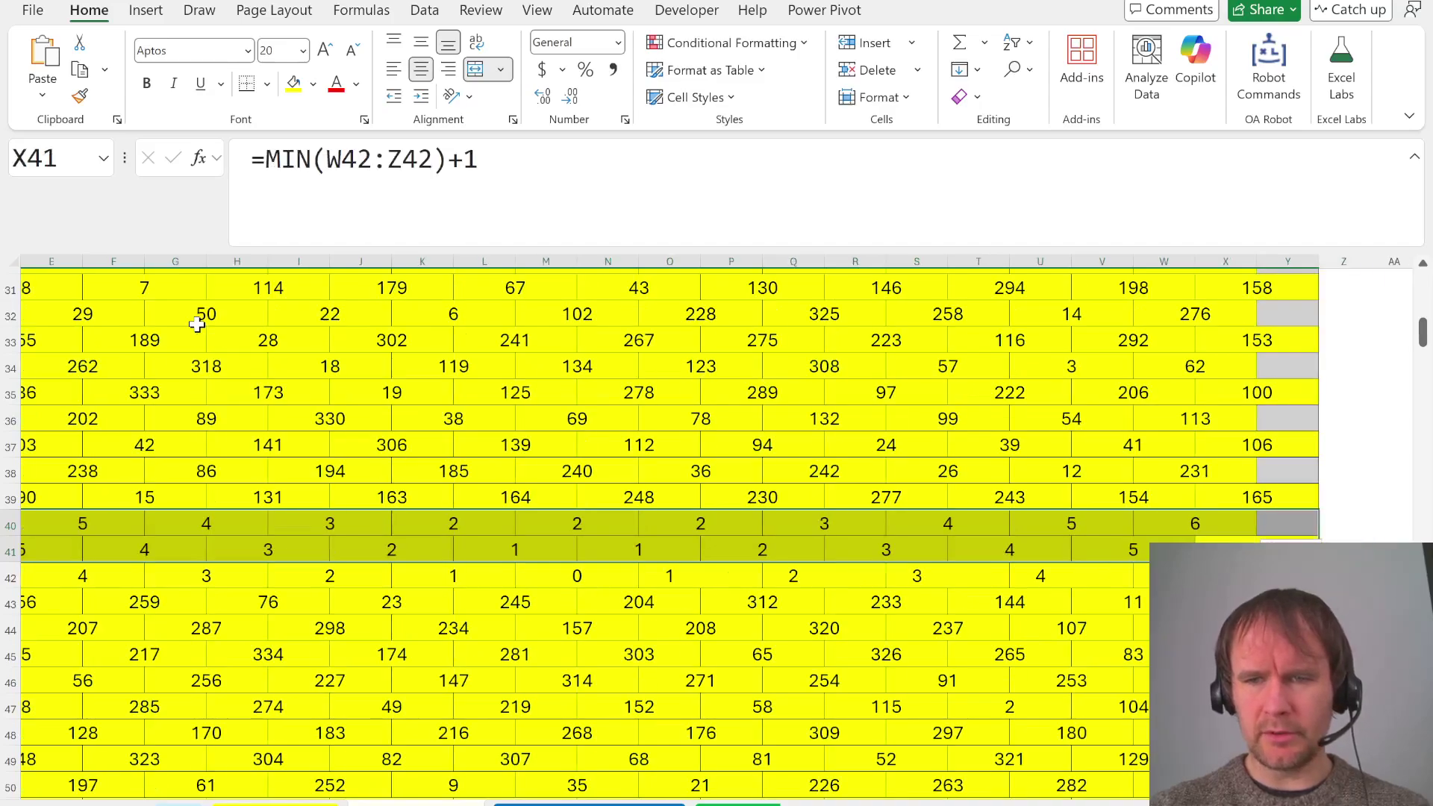
{"action": "key", "text": "Right"}
{"action": "key", "text": "Right"}
{"action": "key", "text": "Up"}
{"action": "key", "text": "Right"}
{"action": "key", "text": "Left"}
{"action": "key", "text": "Down"}
{"action": "key", "text": "Left"}
{"action": "key", "text": "Left"}
{"action": "key", "text": "Left"}
Replace the MIN formula in the last brick of row 41, X41, with =W42+1
{"action": "key", "text": "F2"}
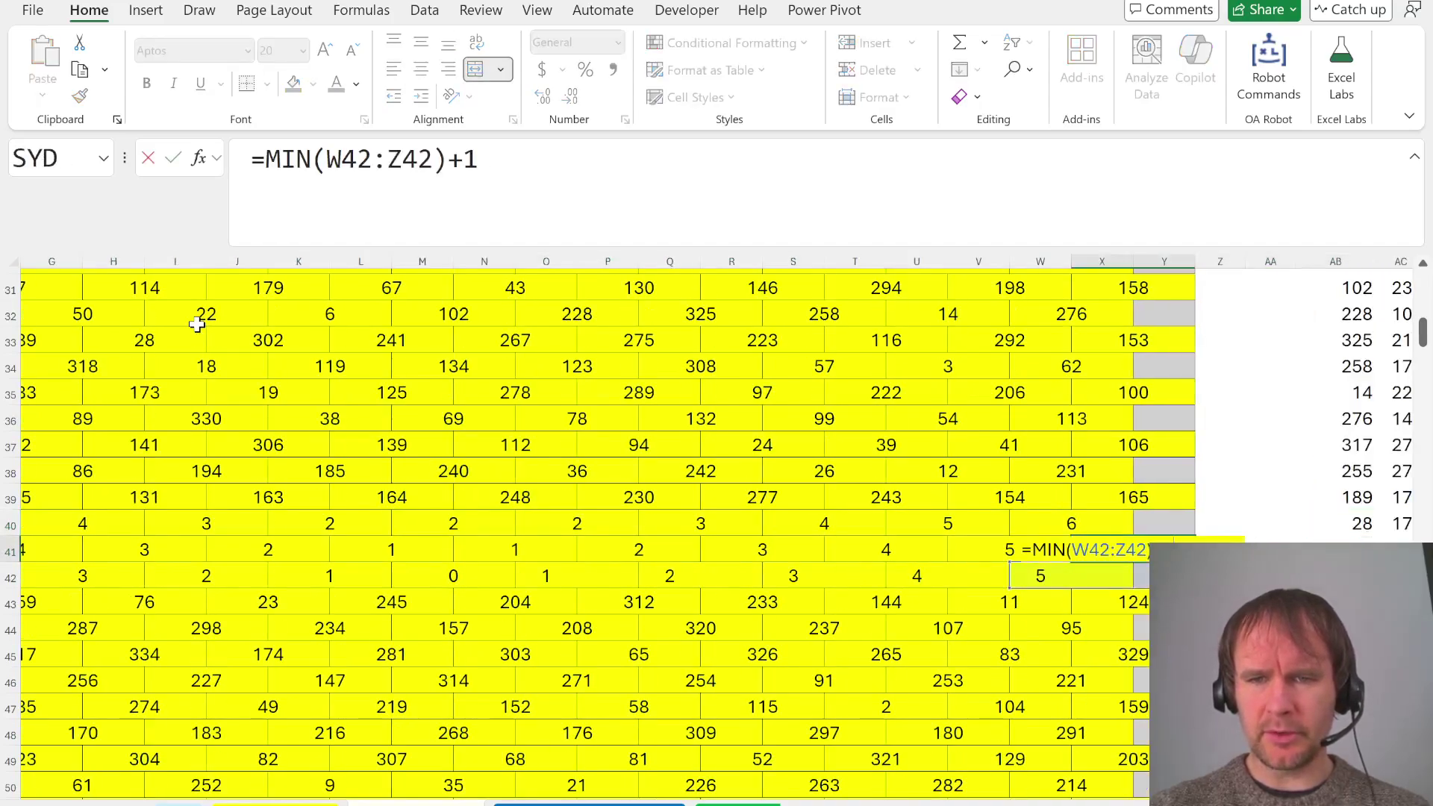
{"action": "key", "text": "Escape"}
{"action": "type", "text": "="}
{"action": "key", "text": "Down"}
{"action": "key", "text": "Left"}
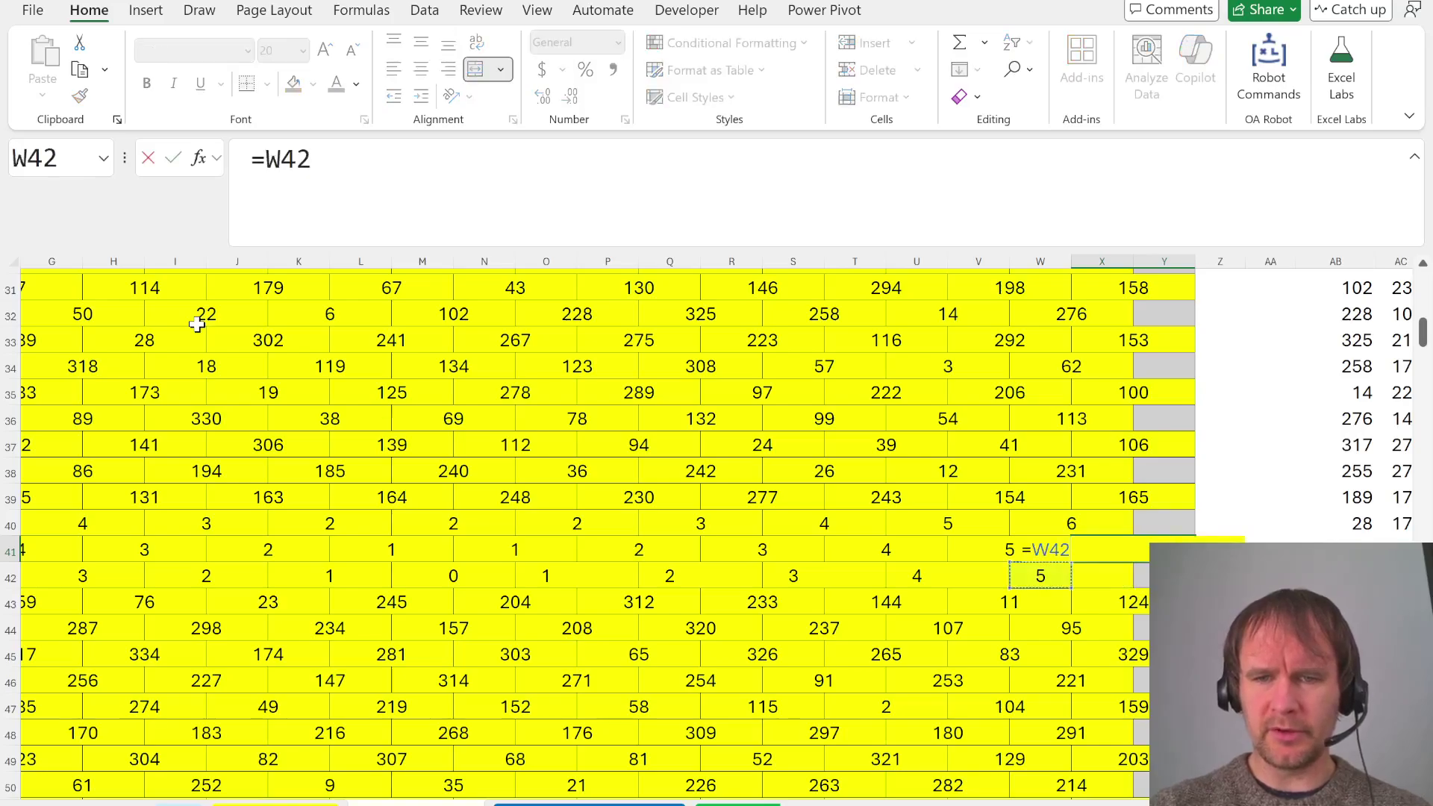
{"action": "key", "text": "Return"}
Examine the cells and formulas around V42 and W42 at the end of row 42
{"action": "key", "text": "Left"}
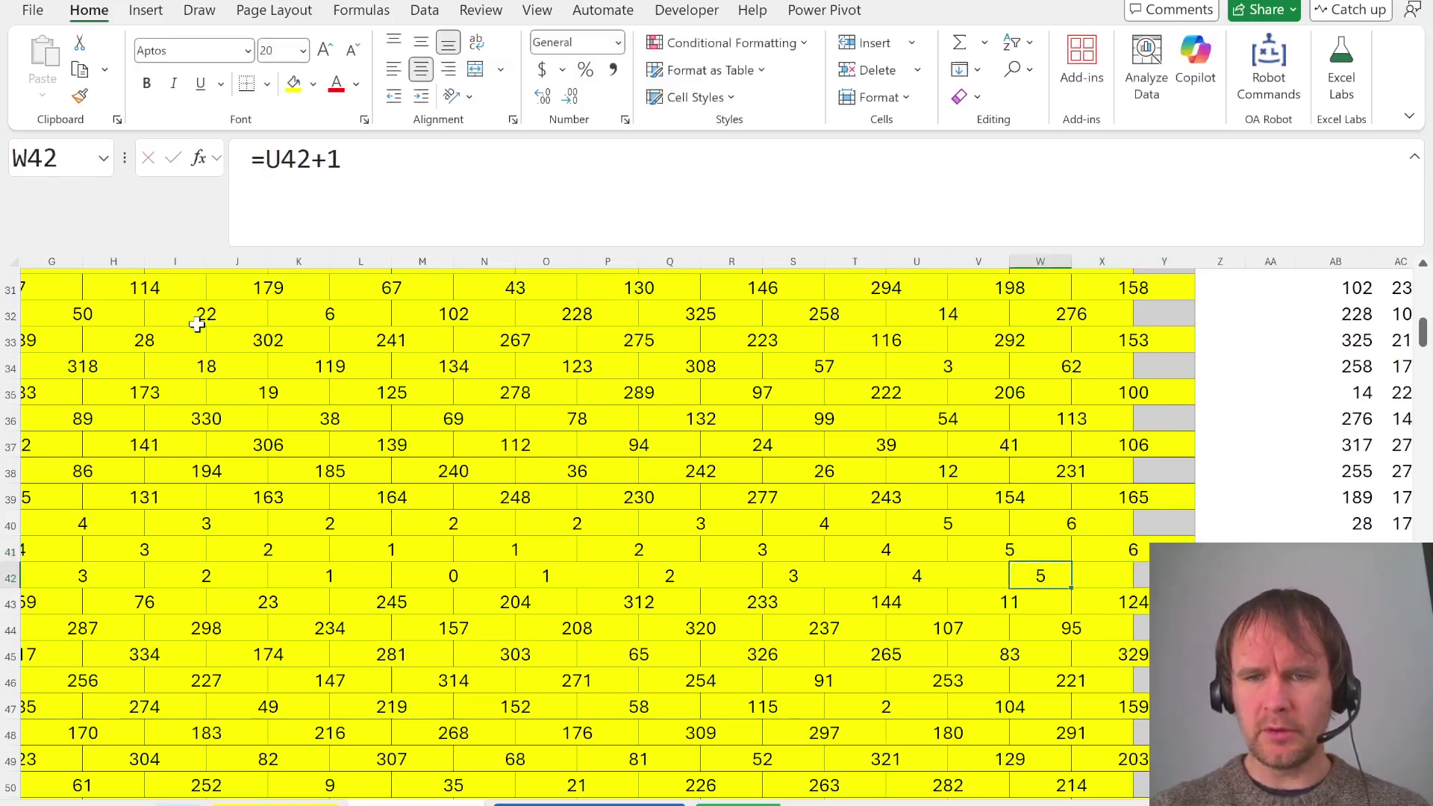
{"action": "key", "text": "Right"}
{"action": "key", "text": "Left"}
{"action": "key", "text": "Right"}
{"action": "key", "text": "Left"}
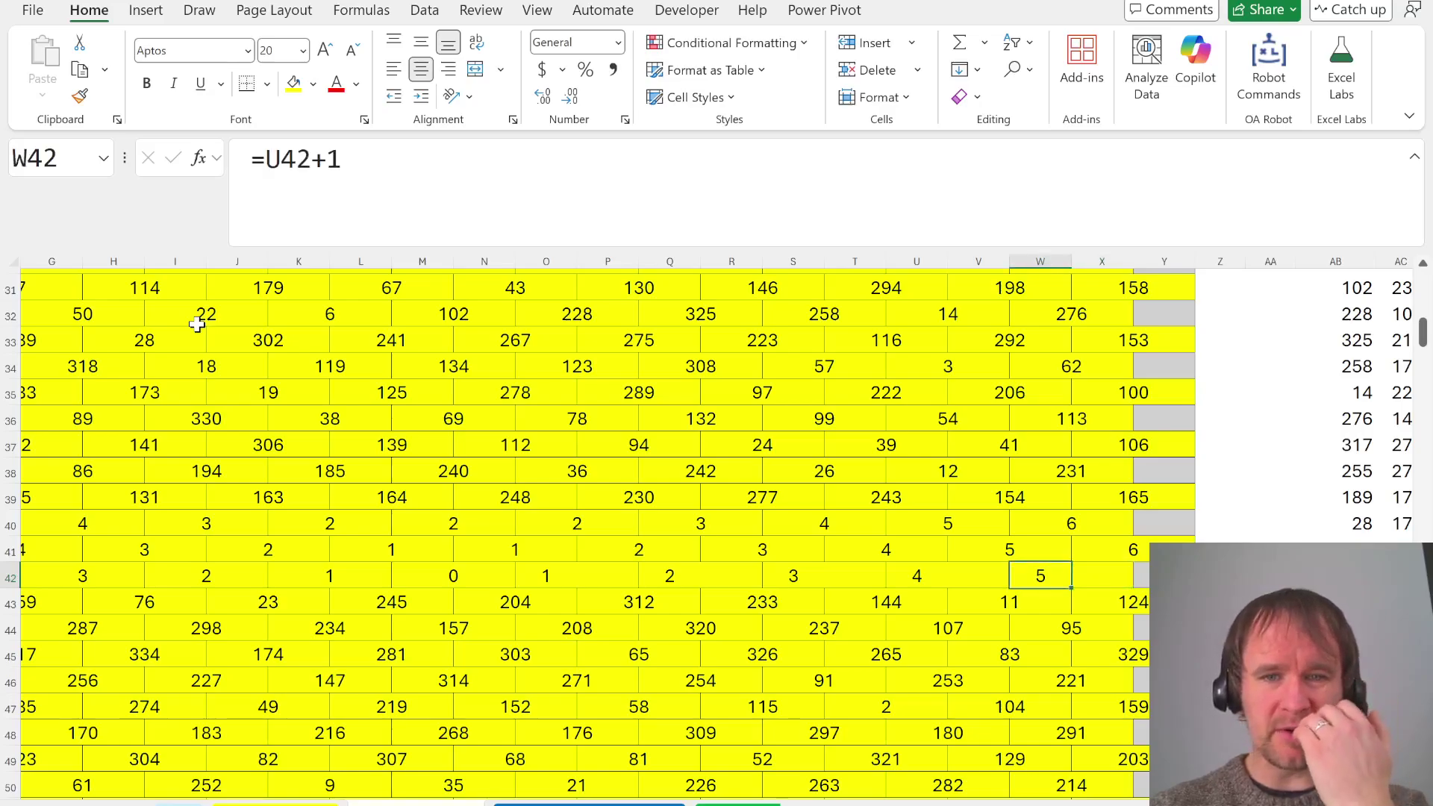
{"action": "key", "text": "Left"}
{"action": "key", "text": "Left"}
{"action": "key", "text": "Right"}
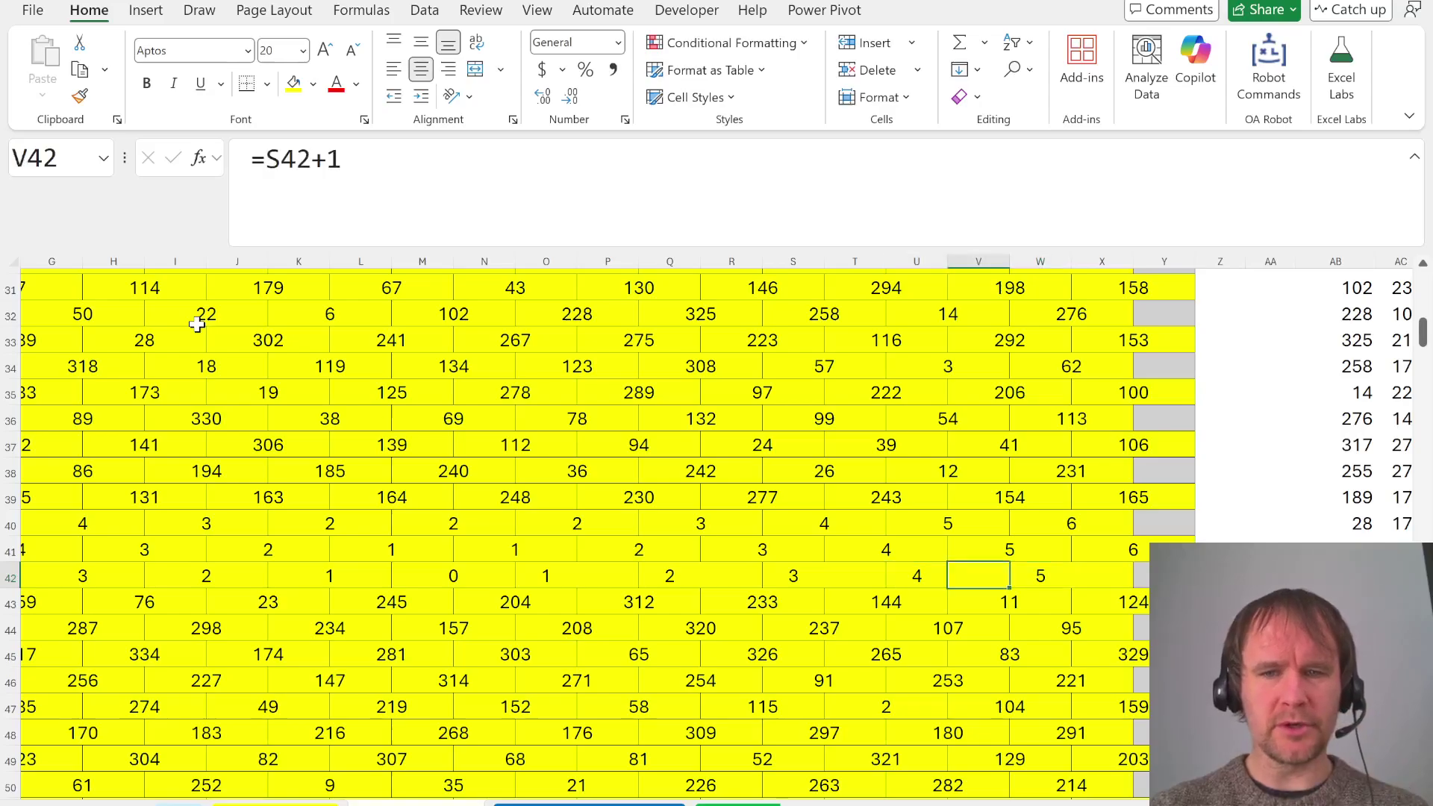
Copy the finished two-row formula block A40:Y41
{"action": "key", "text": "Up"}
{"action": "key", "text": "Right"}
{"action": "key", "text": "Up"}
{"action": "key", "text": "Right"}
{"action": "key", "text": "Left"}
{"action": "key", "text": "Right"}
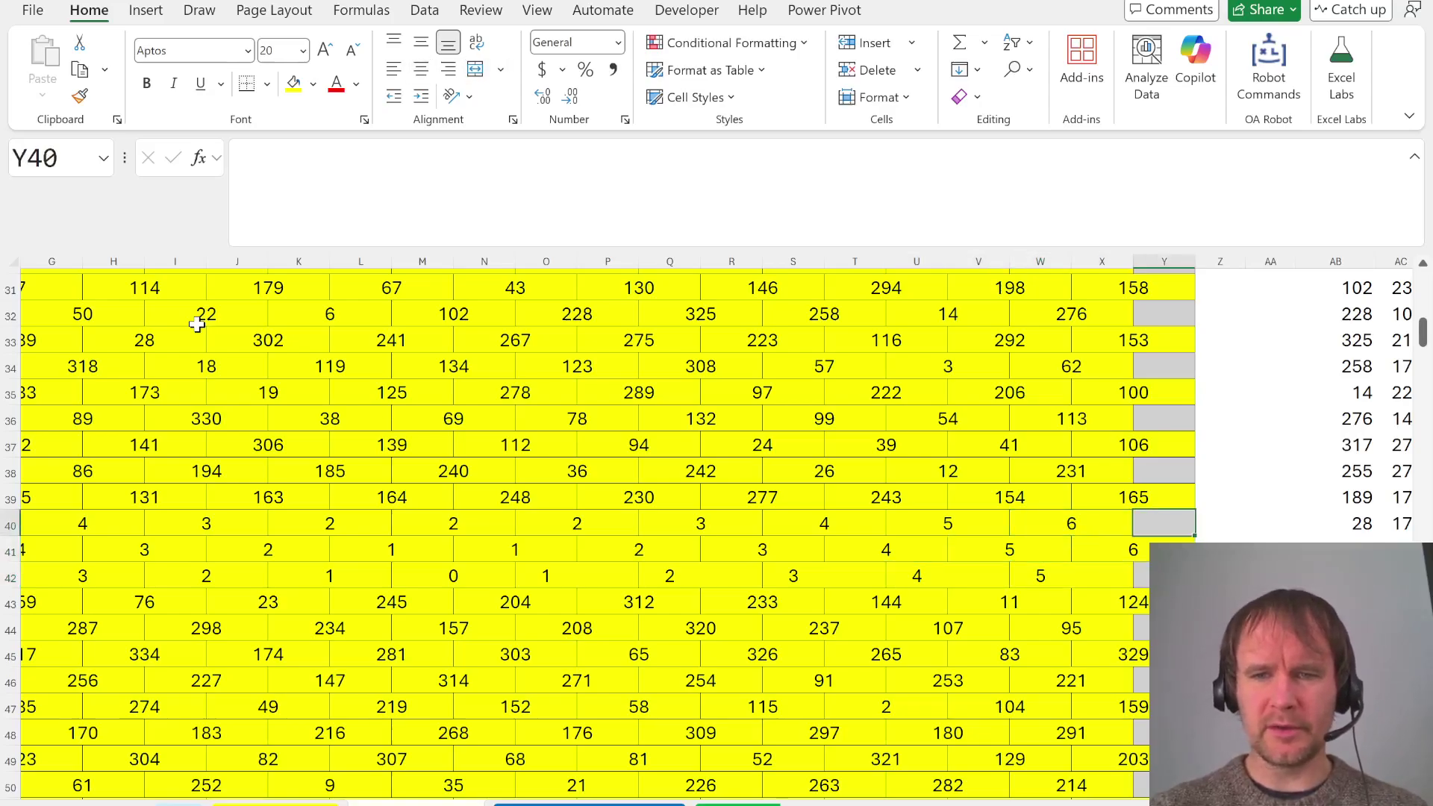
{"action": "key", "text": "shift+Down"}
{"action": "key", "text": "shift+Home"}
{"action": "key", "text": "ctrl+c"}
Paste the copied two-row block at A38, over rows 38 and 39
{"action": "key", "text": "Up"}
{"action": "key", "text": "Left"}
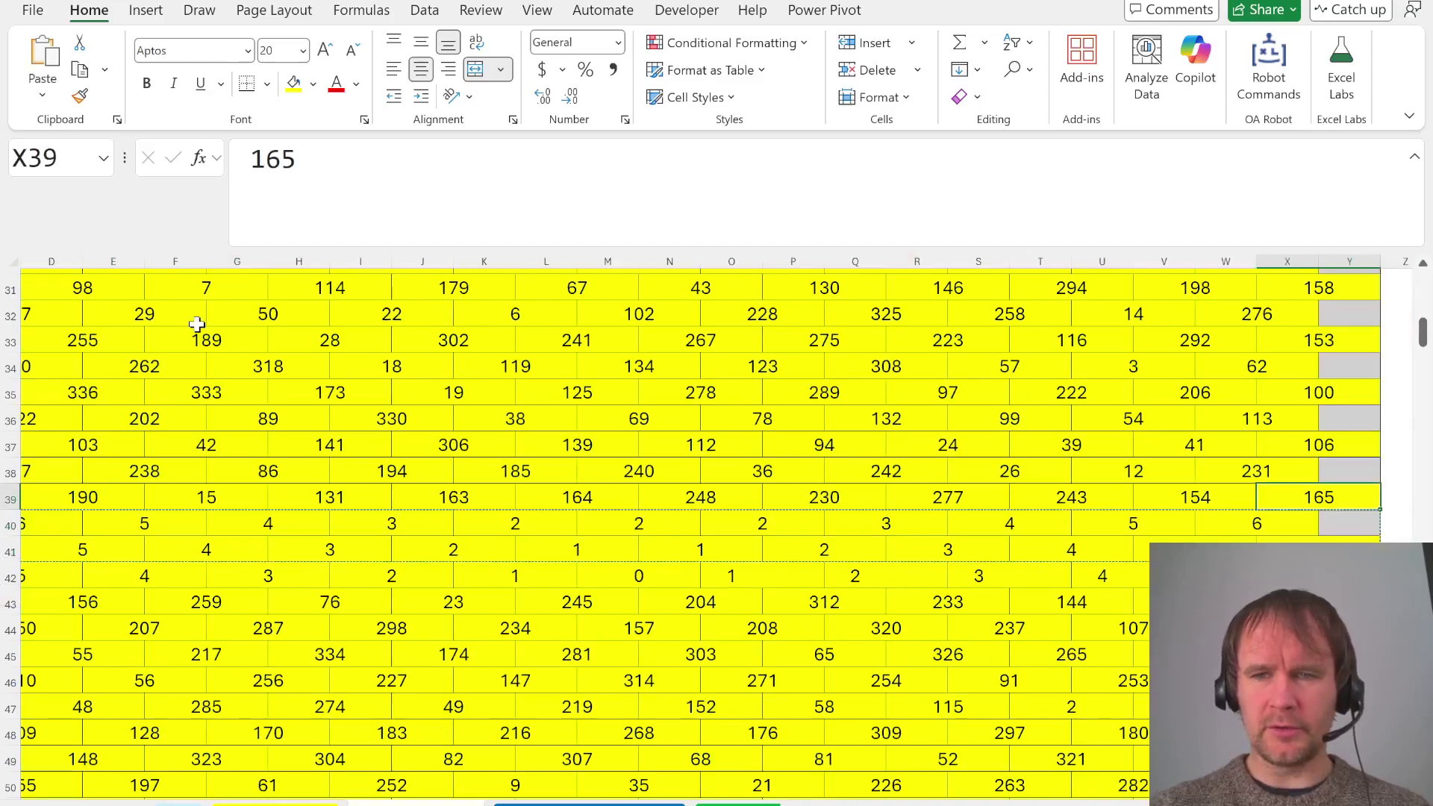
{"action": "key", "text": "Up"}
{"action": "key", "text": "Right"}
{"action": "key", "text": "Left"}
{"action": "key", "text": "Left"}
{"action": "key", "text": "Home"}
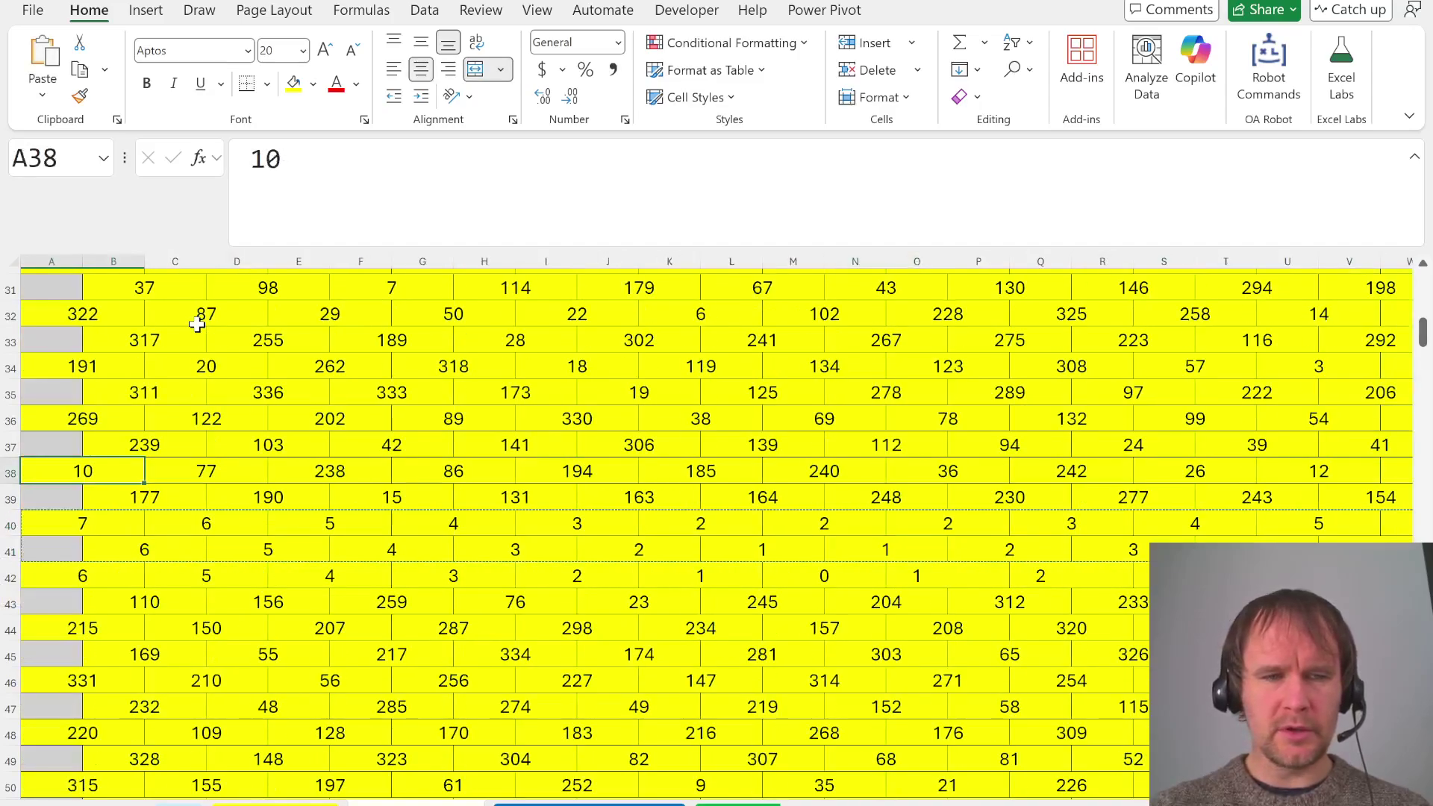
{"action": "key", "text": "ctrl+v"}
{"action": "key", "text": "Return"}
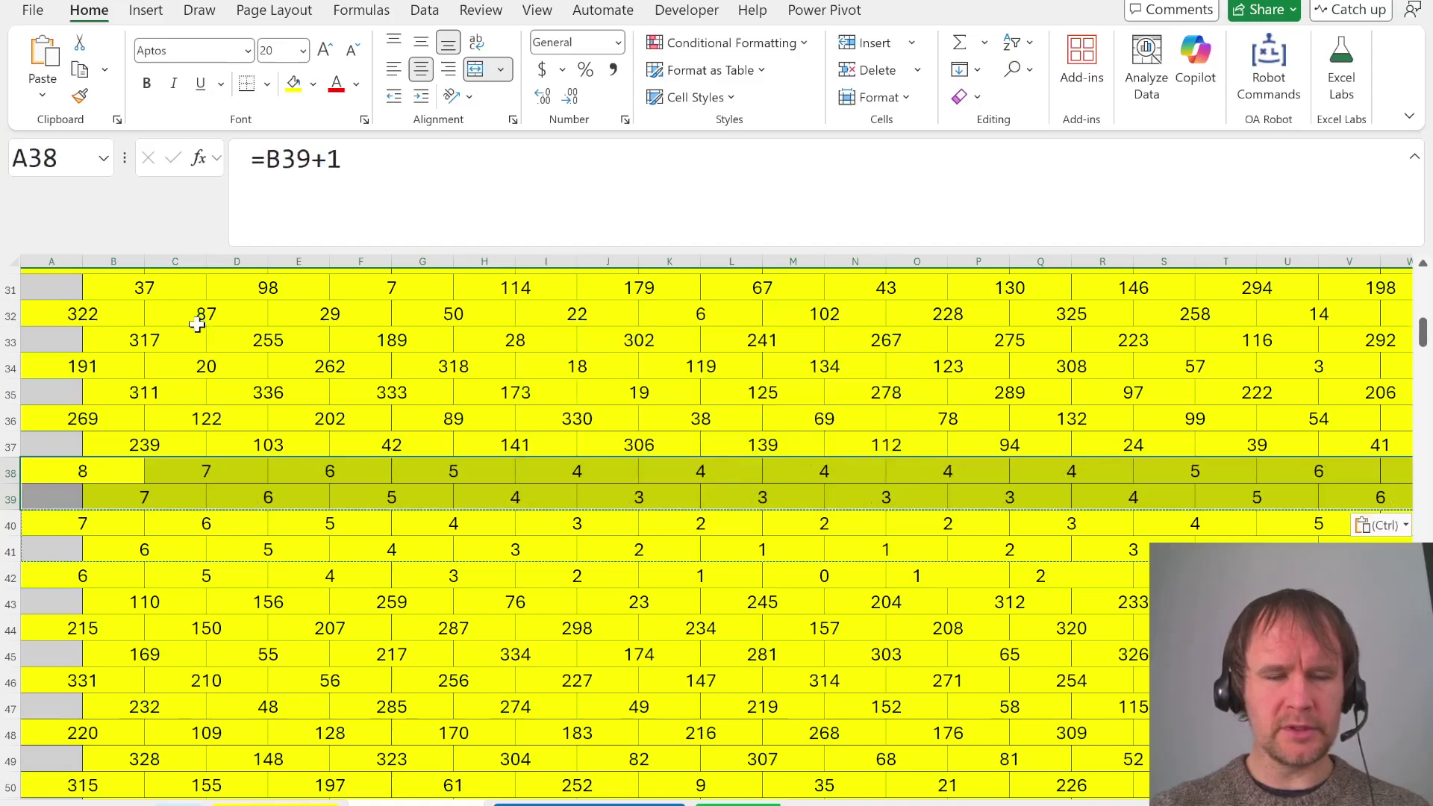
Paste the copied two-row block at A36, over rows 36 and 37, and go on to A34
{"action": "key", "text": "Up"}
{"action": "key", "text": "Up"}
{"action": "key", "text": "ctrl+v"}
{"action": "key", "text": "Return"}
{"action": "key", "text": "Up"}
{"action": "key", "text": "Up"}
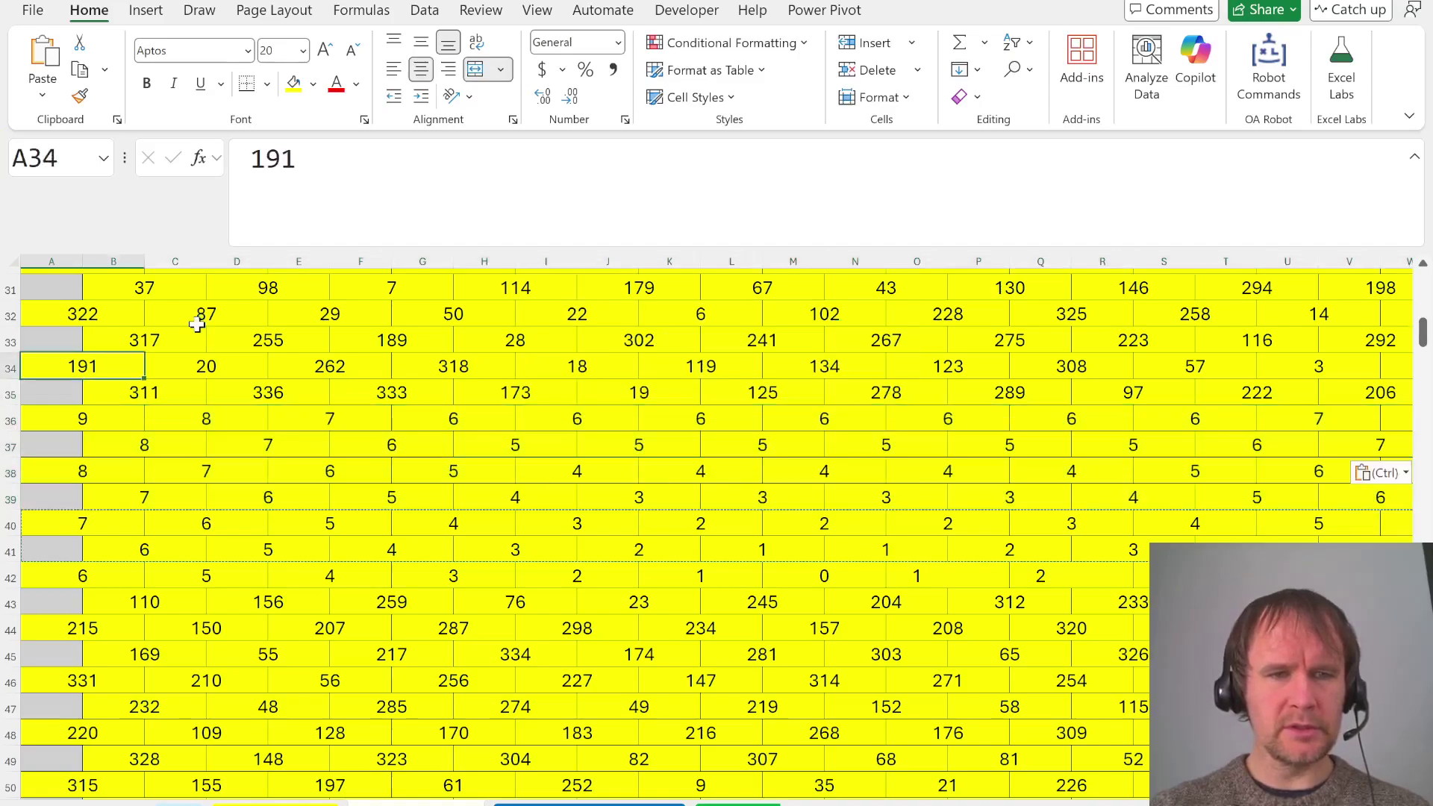
Paste the copied two-row block at A34 and A32, over rows 32 to 35
{"action": "key", "text": "ctrl+v"}
{"action": "key", "text": "Return"}
{"action": "key", "text": "Up"}
{"action": "key", "text": "Up"}
{"action": "key", "text": "ctrl+v"}
{"action": "key", "text": "Return"}
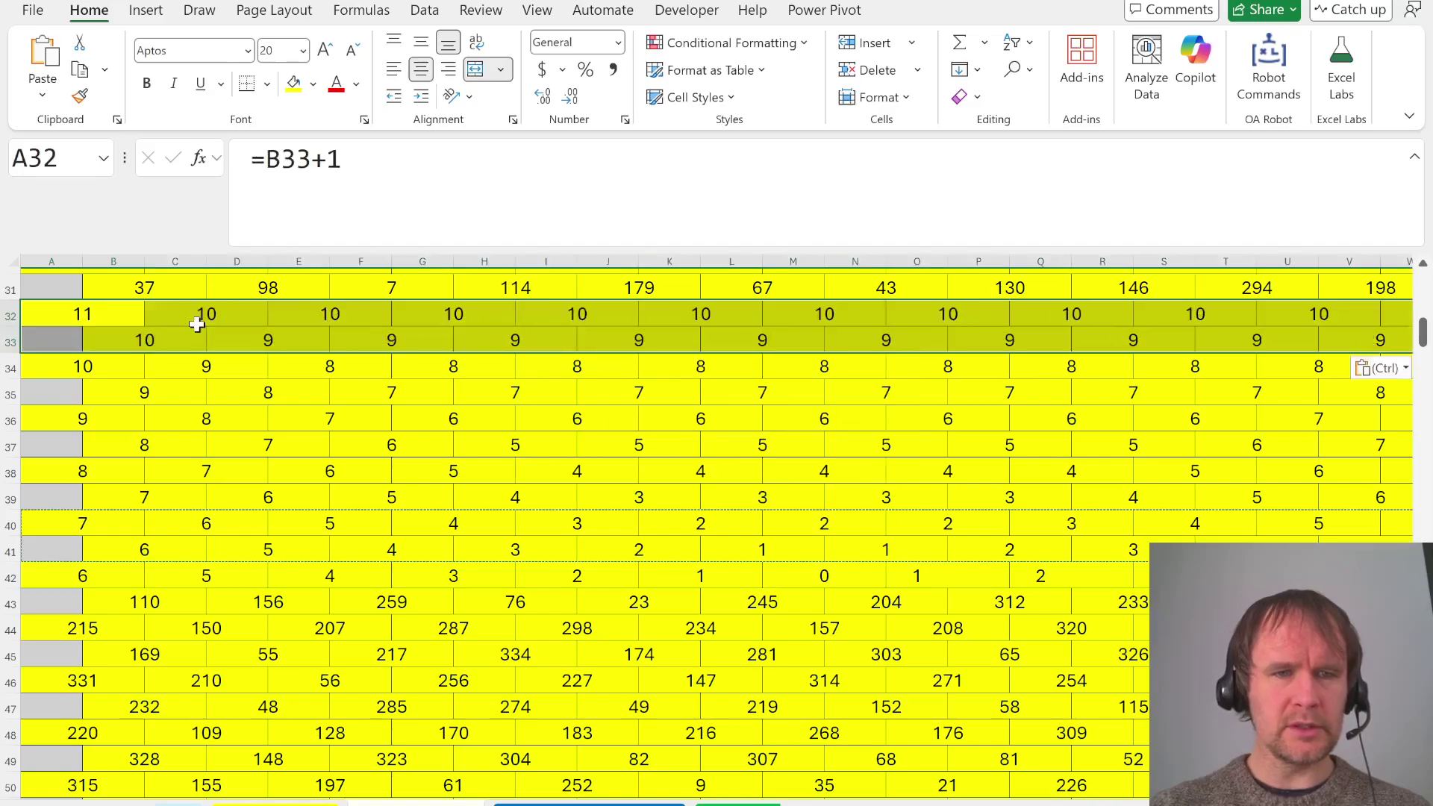
Paste the copied two-row block at A30, over rows 30 and 31, and check the rows above the map
{"action": "key", "text": "Up"}
{"action": "key", "text": "Up"}
{"action": "key", "text": "ctrl+v"}
{"action": "key", "text": "Return"}
{"action": "key", "text": "Up"}
{"action": "key", "text": "Up"}
{"action": "key", "text": "Up"}
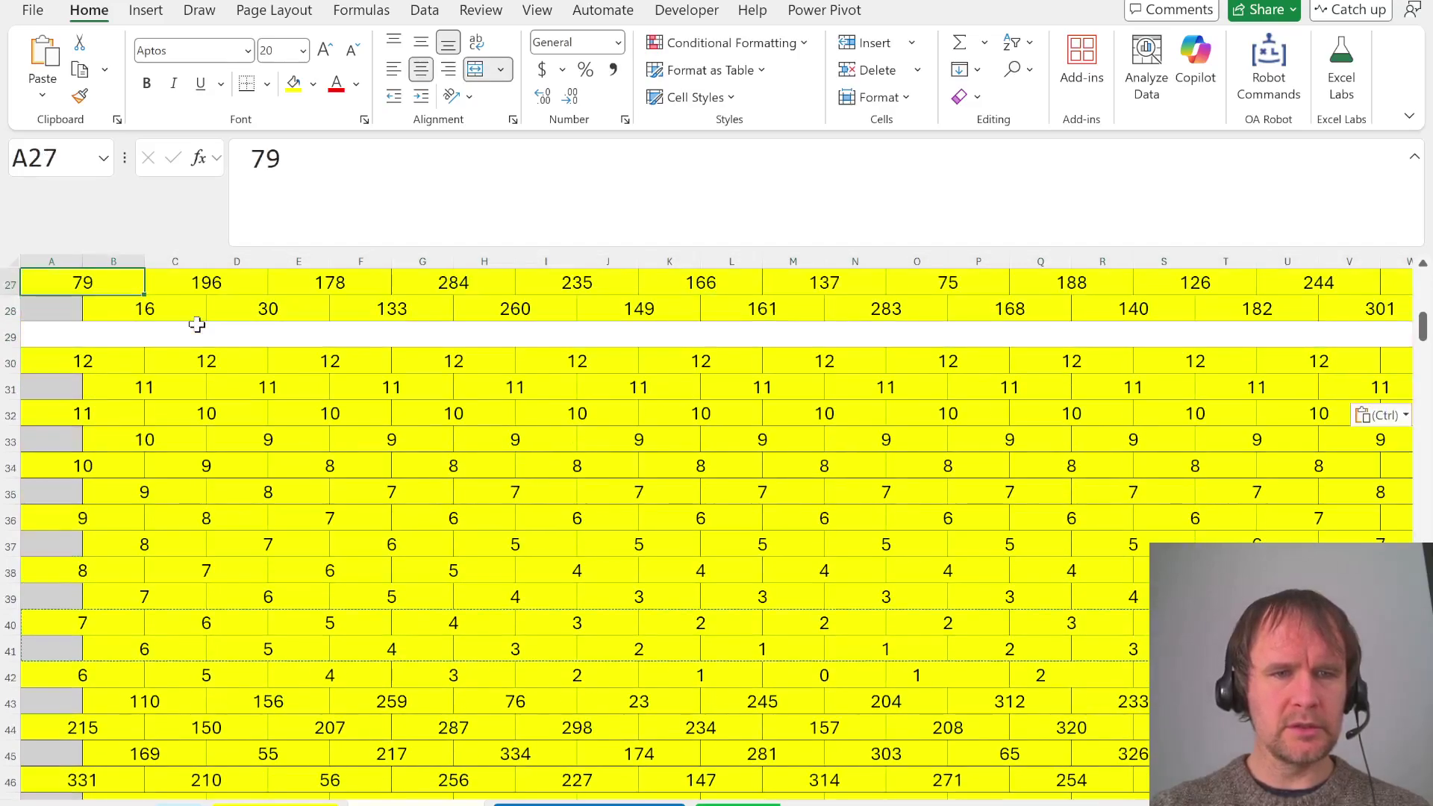
Examine the unfilled rows of the map below row 42, down to row 55
{"action": "key", "text": "Down"}
{"action": "key", "text": "Down"}
{"action": "key", "text": "Down"}
{"action": "key", "text": "Down"}
{"action": "key", "text": "Down"}
{"action": "key", "text": "Down"}
{"action": "key", "text": "Down"}
{"action": "key", "text": "Down"}
{"action": "key", "text": "Down"}
{"action": "key", "text": "Down"}
{"action": "key", "text": "Down"}
{"action": "key", "text": "Down"}
{"action": "key", "text": "Down"}
{"action": "key", "text": "Down"}
{"action": "key", "text": "Down"}
{"action": "key", "text": "Down"}
{"action": "key", "text": "Down"}
{"action": "key", "text": "Down"}
{"action": "key", "text": "Down"}
{"action": "key", "text": "Down"}
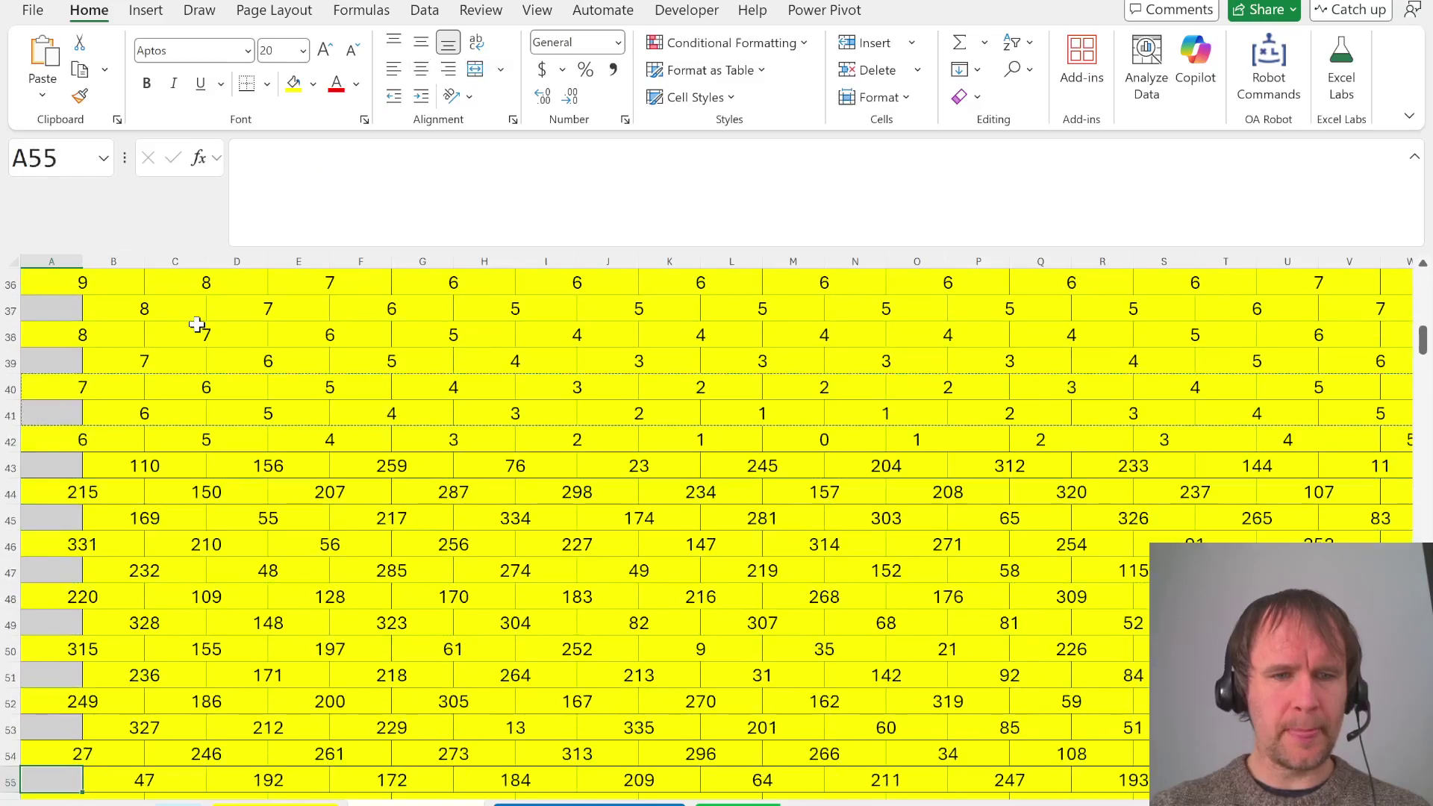
Enter the formula =MIN(A42:D42)+1 in B43
{"action": "key", "text": "Up"}
{"action": "key", "text": "Up"}
{"action": "key", "text": "Up"}
{"action": "key", "text": "Up"}
{"action": "key", "text": "Up"}
{"action": "key", "text": "Up"}
{"action": "key", "text": "Up"}
{"action": "key", "text": "Up"}
{"action": "key", "text": "Up"}
{"action": "key", "text": "Up"}
{"action": "key", "text": "Up"}
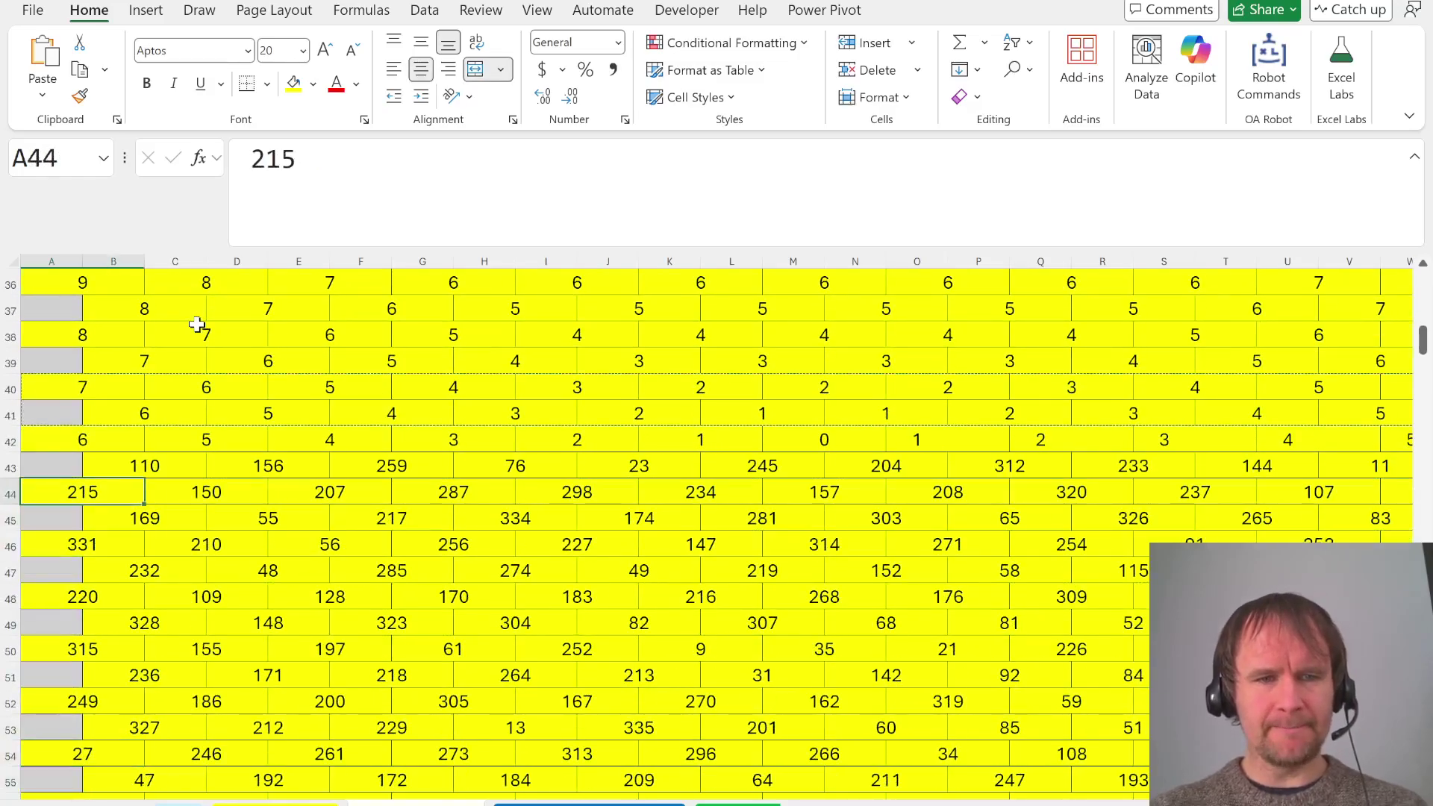
{"action": "key", "text": "Up"}
{"action": "key", "text": "Right"}
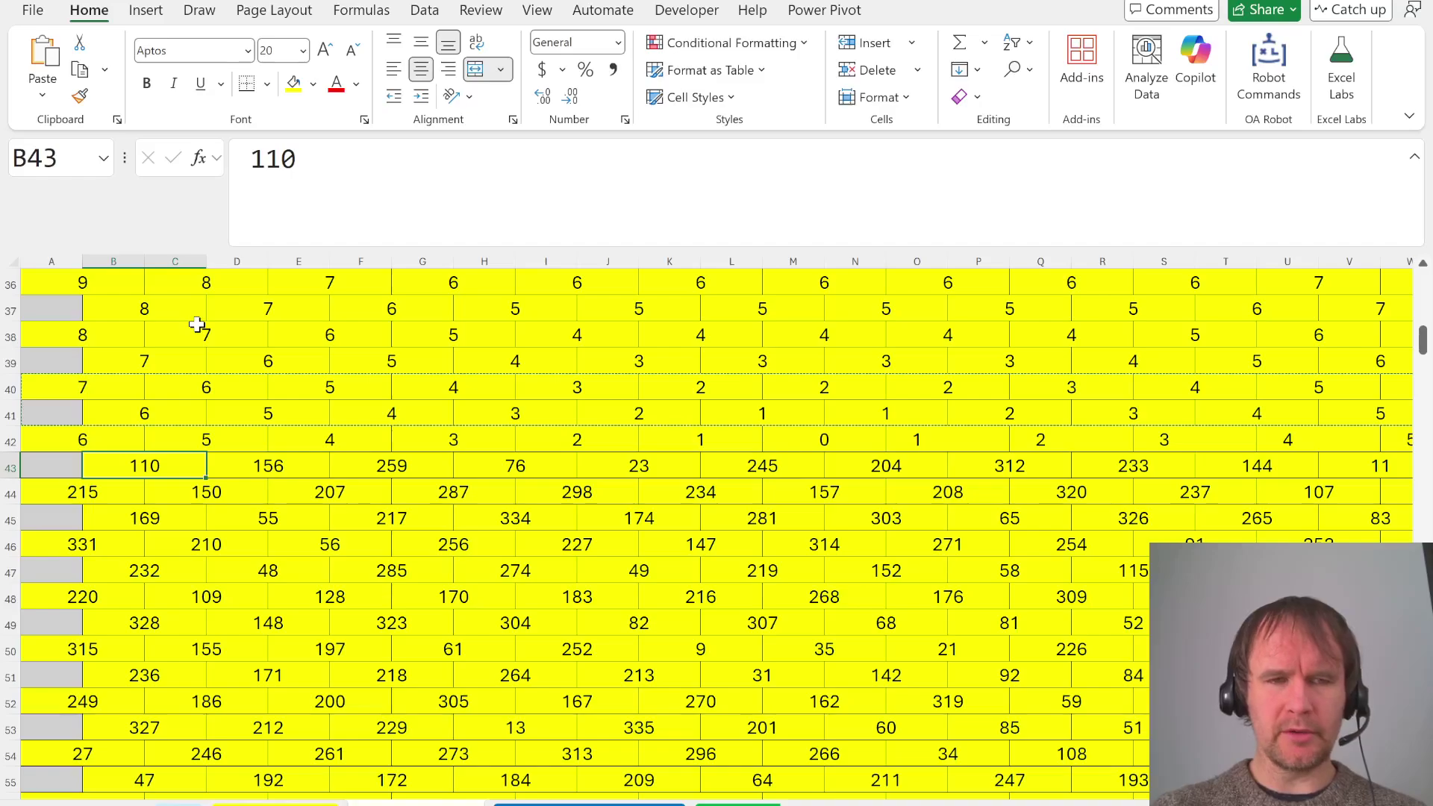
{"action": "type", "text": "=min"}
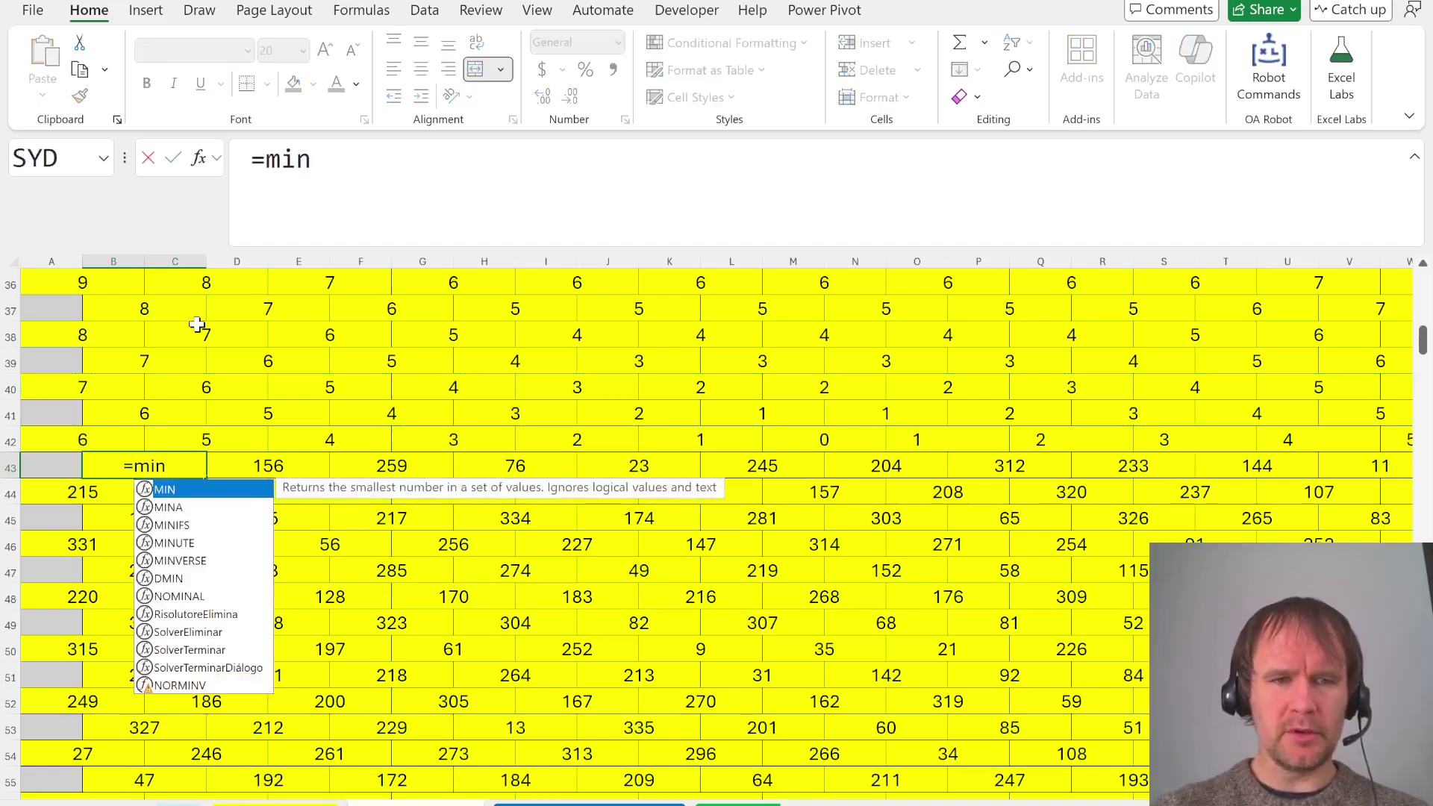
{"action": "key", "text": "Tab"}
{"action": "key", "text": "Up"}
{"action": "key", "text": "shift+Right"}
{"action": "type", "text": "+"}
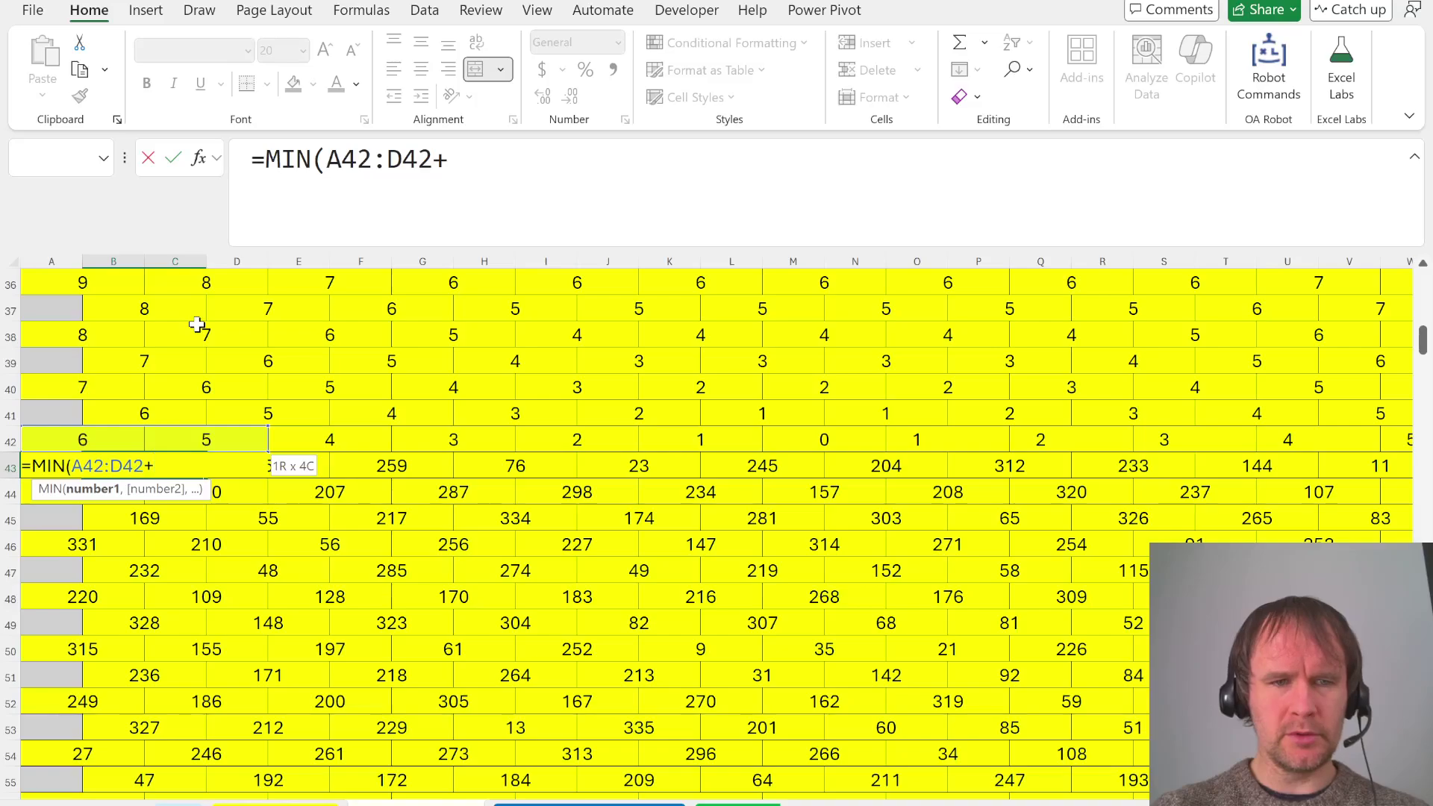
{"action": "type", "text": ")+1"}
{"action": "key", "text": "Return"}
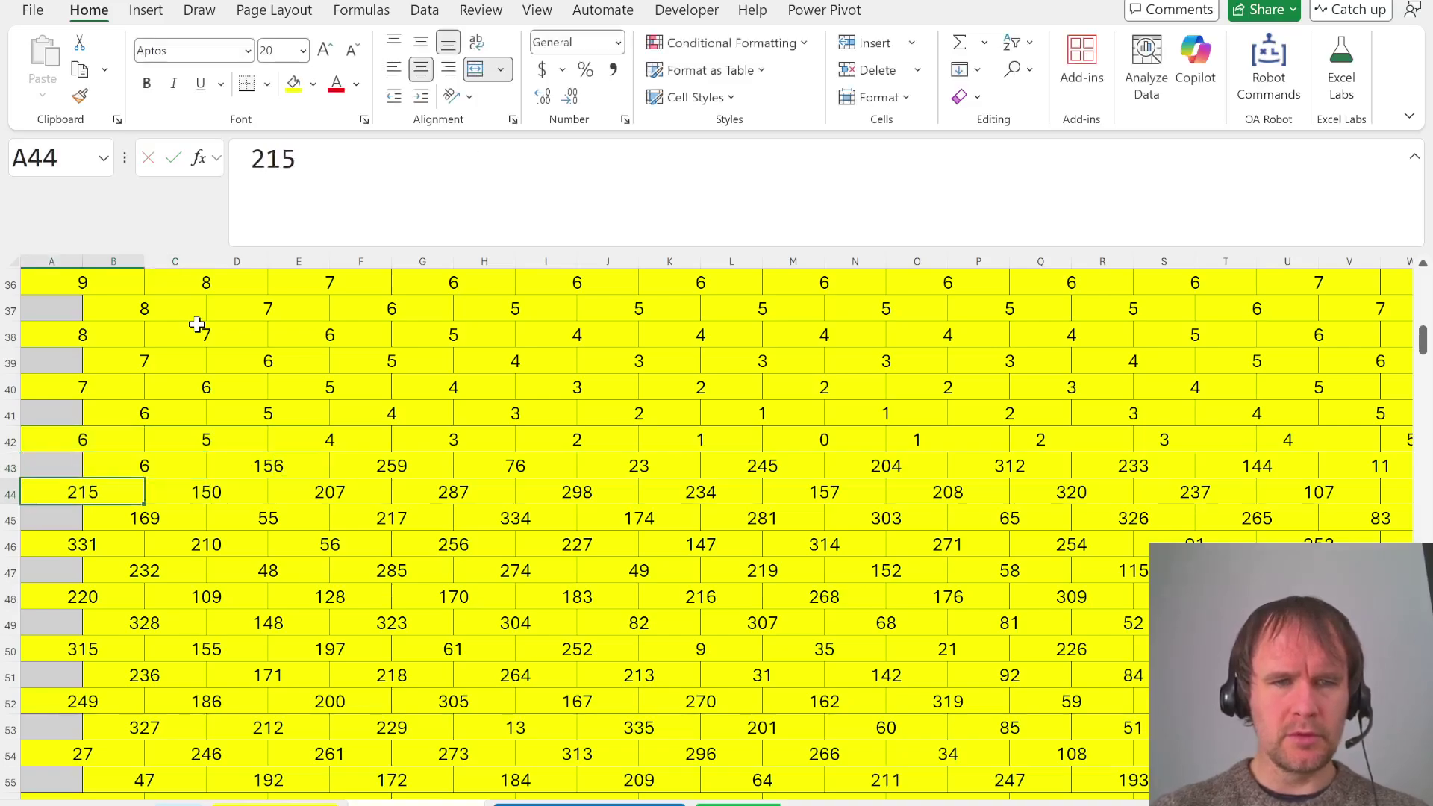
Copy the B43 formula into each remaining merged cell of row 43, from D43 through X43
{"action": "key", "text": "Up"}
{"action": "key", "text": "ctrl+c"}
{"action": "key", "text": "Right"}
{"action": "key", "text": "ctrl+v"}
{"action": "key", "text": "Right"}
{"action": "key", "text": "ctrl+v"}
{"action": "key", "text": "Right"}
{"action": "key", "text": "ctrl+v"}
{"action": "key", "text": "Right"}
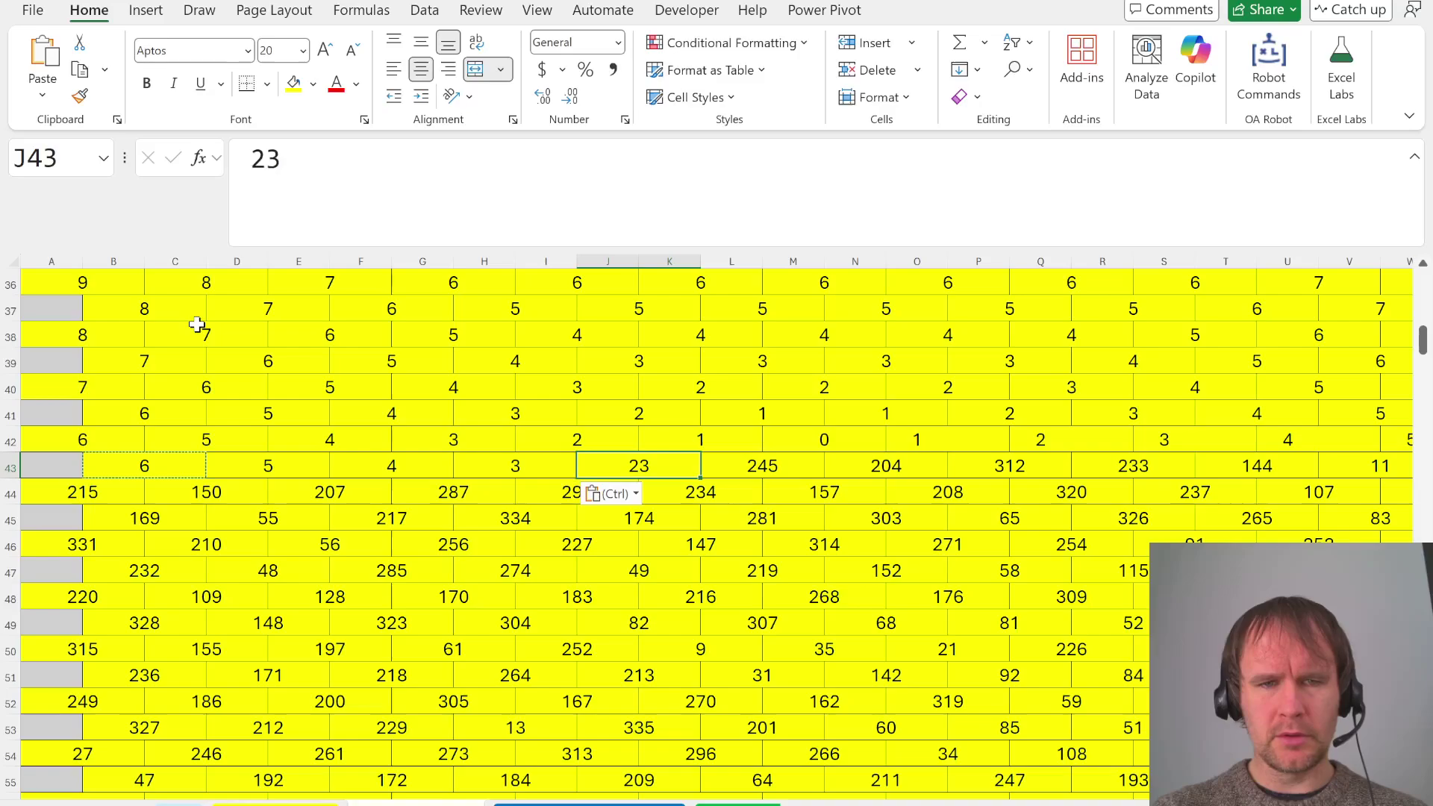
{"action": "key", "text": "ctrl+v"}
{"action": "key", "text": "Right"}
{"action": "key", "text": "ctrl+v"}
{"action": "key", "text": "Right"}
{"action": "key", "text": "ctrl+v"}
{"action": "key", "text": "Right"}
{"action": "key", "text": "ctrl+v"}
{"action": "key", "text": "Right"}
{"action": "key", "text": "ctrl+v"}
{"action": "key", "text": "Right"}
{"action": "key", "text": "ctrl+v"}
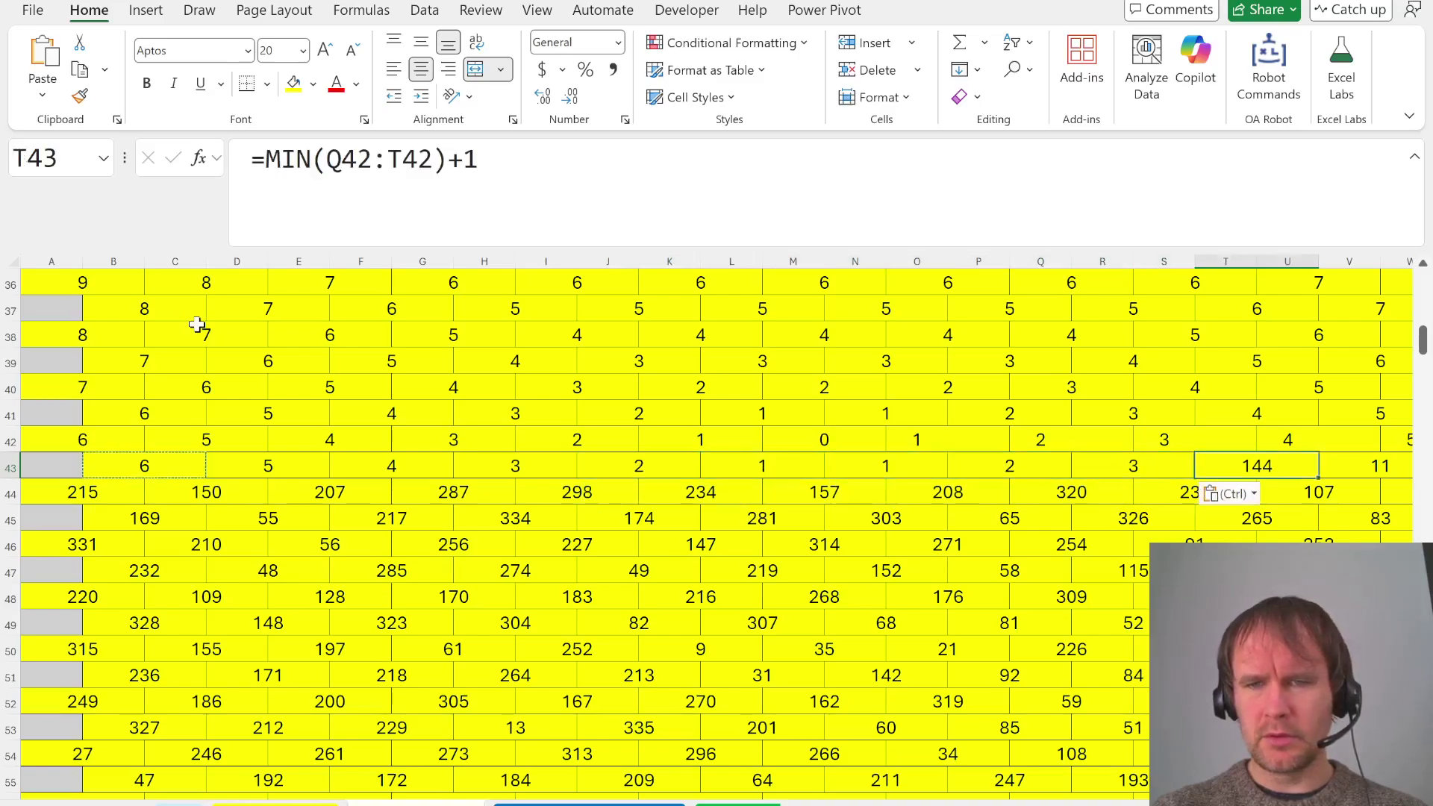
{"action": "key", "text": "Right"}
{"action": "key", "text": "ctrl+v"}
{"action": "key", "text": "Right"}
{"action": "key", "text": "ctrl+v"}
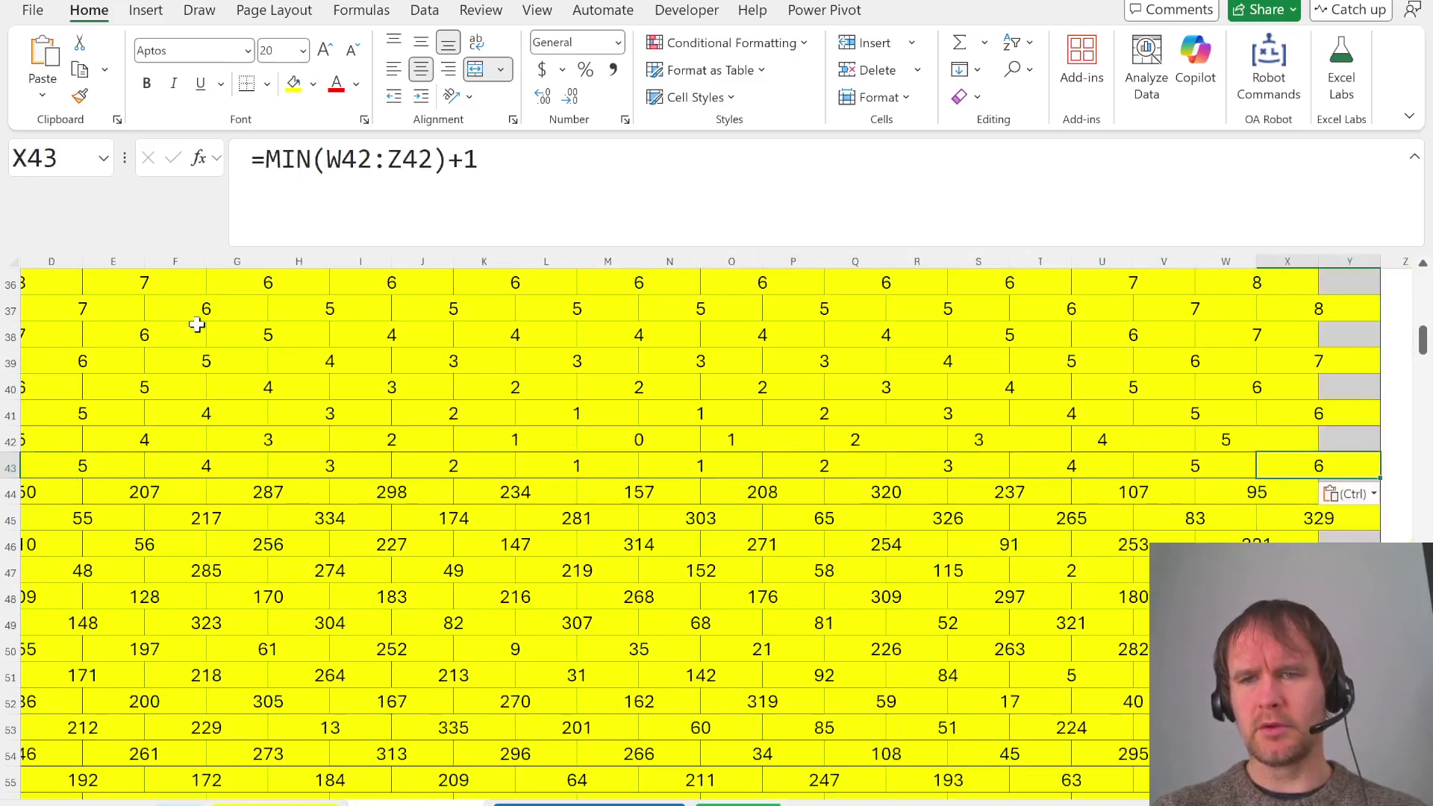
Replace the formula in the row's end cell X43 with =W42+1
{"action": "type", "text": "="}
{"action": "key", "text": "Up"}
{"action": "key", "text": "Left"}
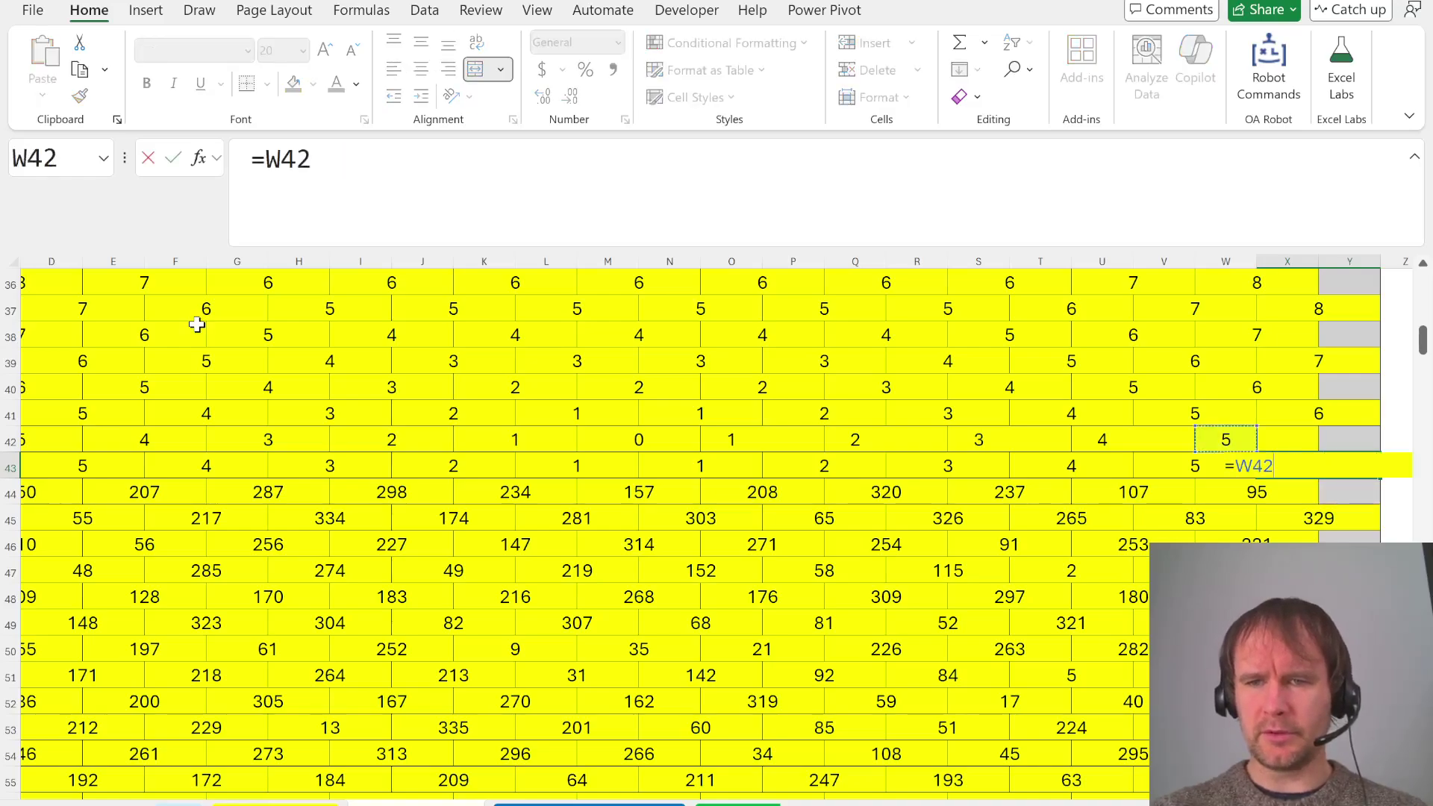
{"action": "type", "text": "+1"}
{"action": "key", "text": "Return"}
{"action": "key", "text": "Up"}
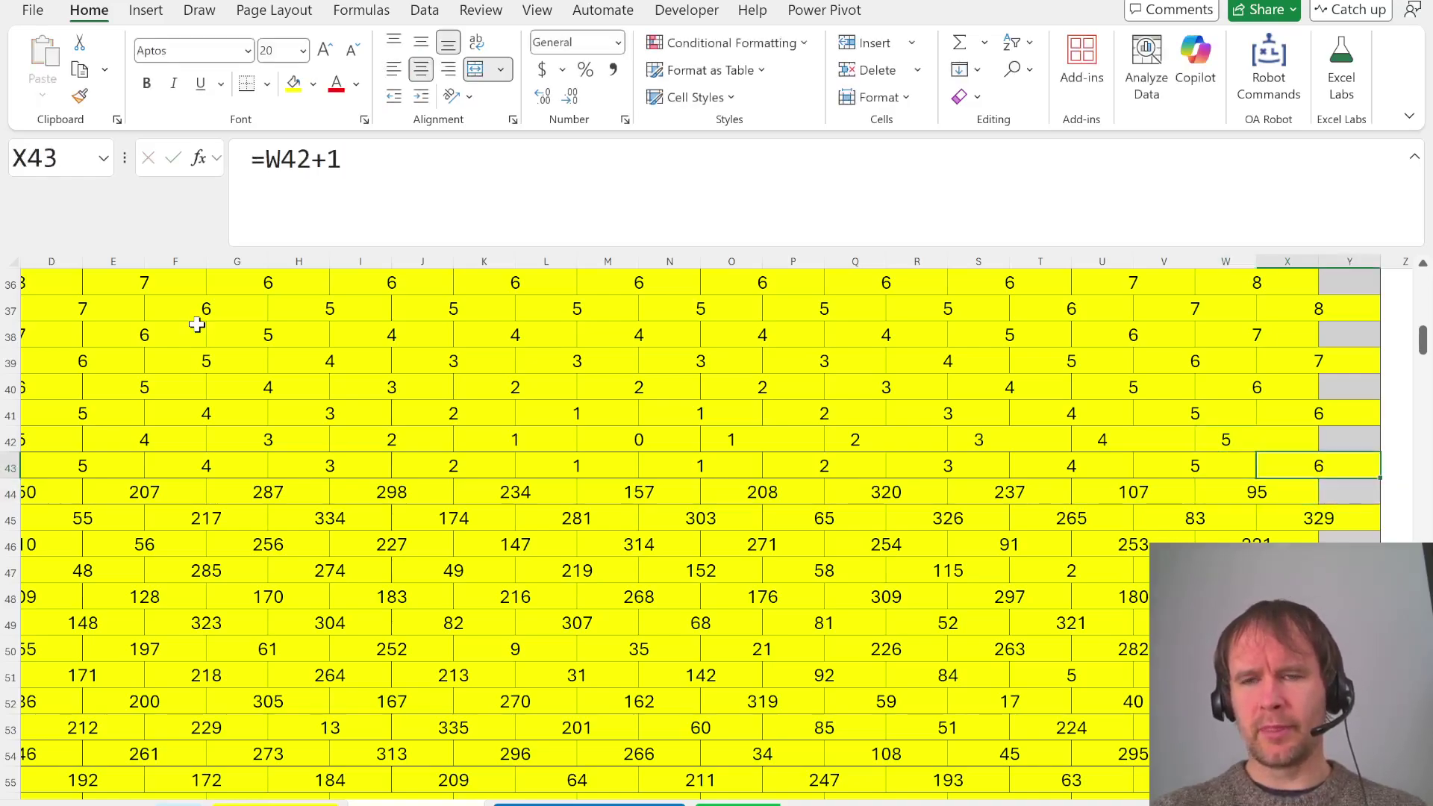
Enter the formula =MIN(V43:Y43)+1 in W44
{"action": "key", "text": "Down"}
{"action": "key", "text": "Left"}
{"action": "type", "text": "=min"}
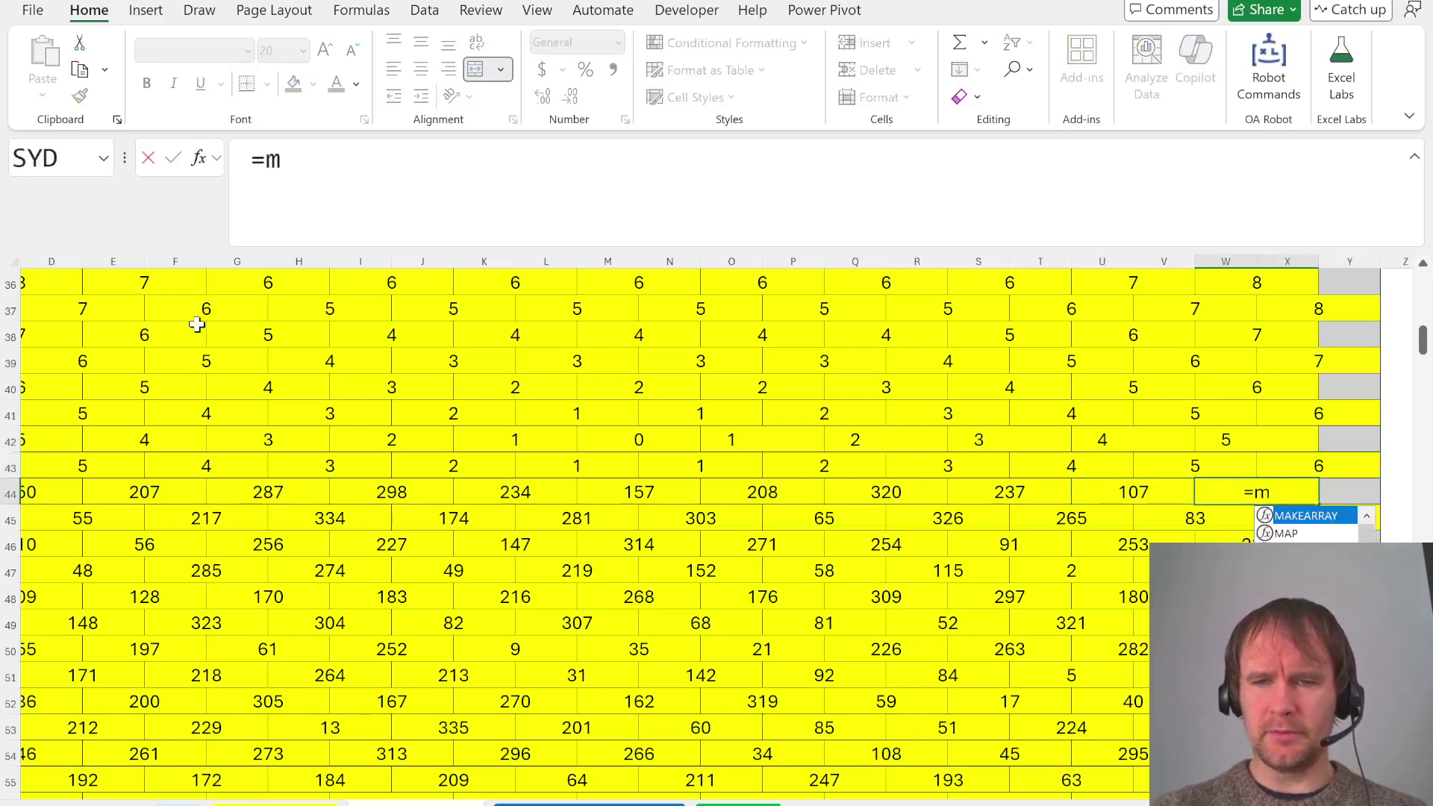
{"action": "key", "text": "Tab"}
{"action": "key", "text": "Up"}
{"action": "key", "text": "Left"}
{"action": "key", "text": "Left"}
{"action": "key", "text": "Left"}
{"action": "key", "text": "Right"}
{"action": "key", "text": "Right"}
{"action": "key", "text": "shift+Right"}
{"action": "key", "text": "shift+Right"}
{"action": "key", "text": "shift+Right"}
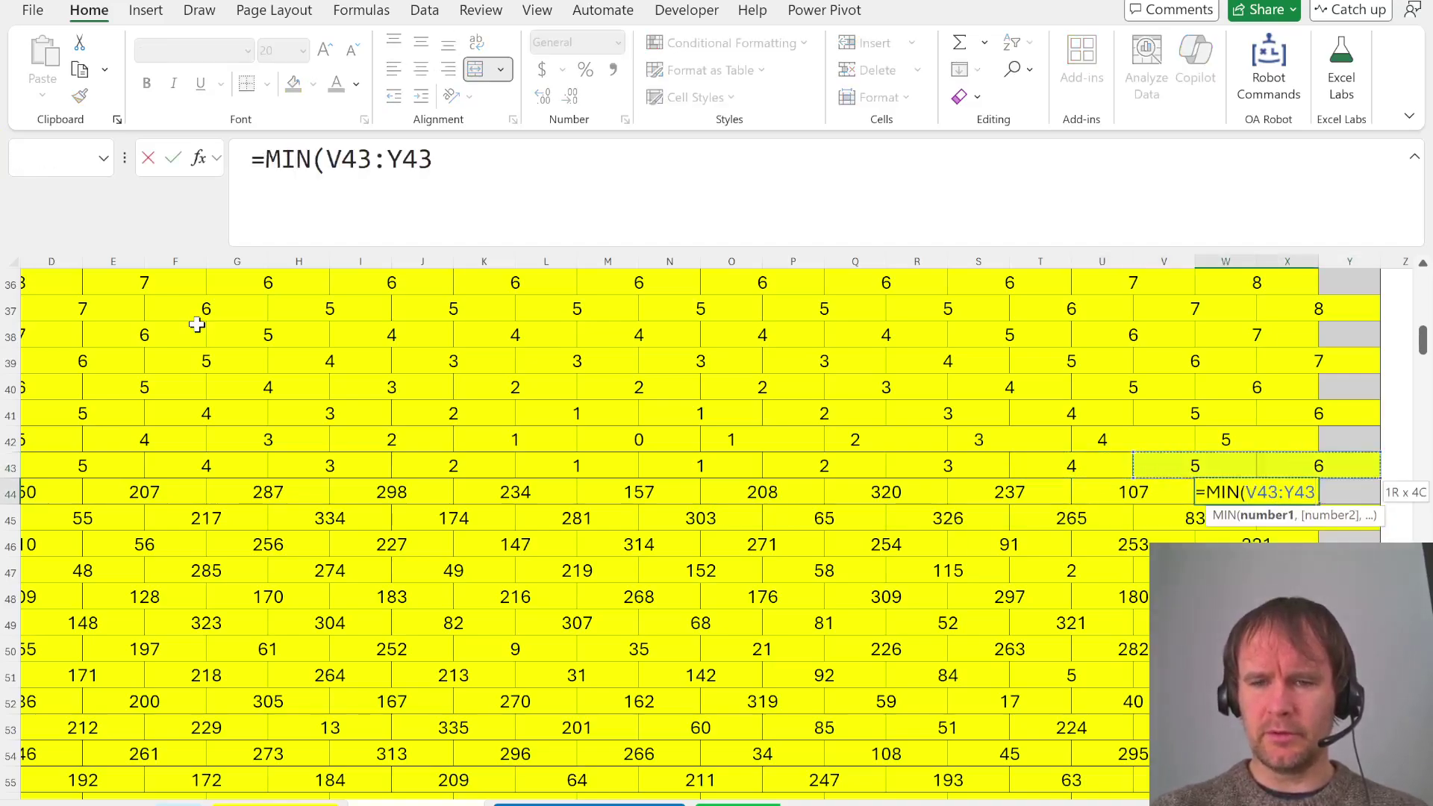
{"action": "type", "text": ")+1"}
{"action": "key", "text": "Return"}
Copy the W44 formula into the other merged cells of row 44, from U44 back to C44
{"action": "key", "text": "Up"}
{"action": "key", "text": "Right"}
{"action": "key", "text": "ctrl+c"}
{"action": "key", "text": "Left"}
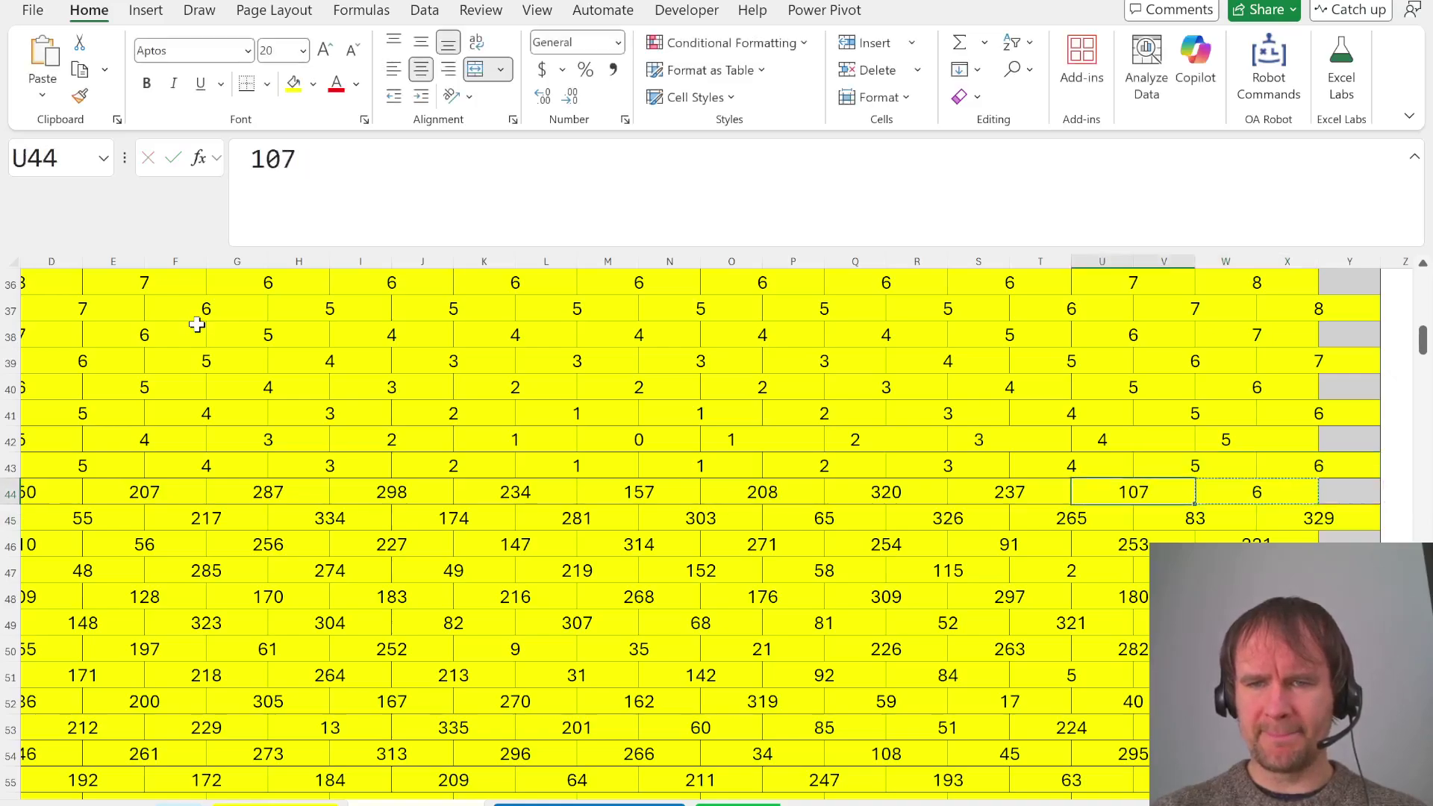
{"action": "key", "text": "ctrl+v"}
{"action": "key", "text": "Left"}
{"action": "key", "text": "ctrl+v"}
{"action": "key", "text": "Left"}
{"action": "key", "text": "ctrl+v"}
{"action": "key", "text": "Left"}
{"action": "key", "text": "ctrl+v"}
{"action": "key", "text": "Left"}
{"action": "key", "text": "ctrl+v"}
{"action": "key", "text": "Left"}
{"action": "key", "text": "ctrl+v"}
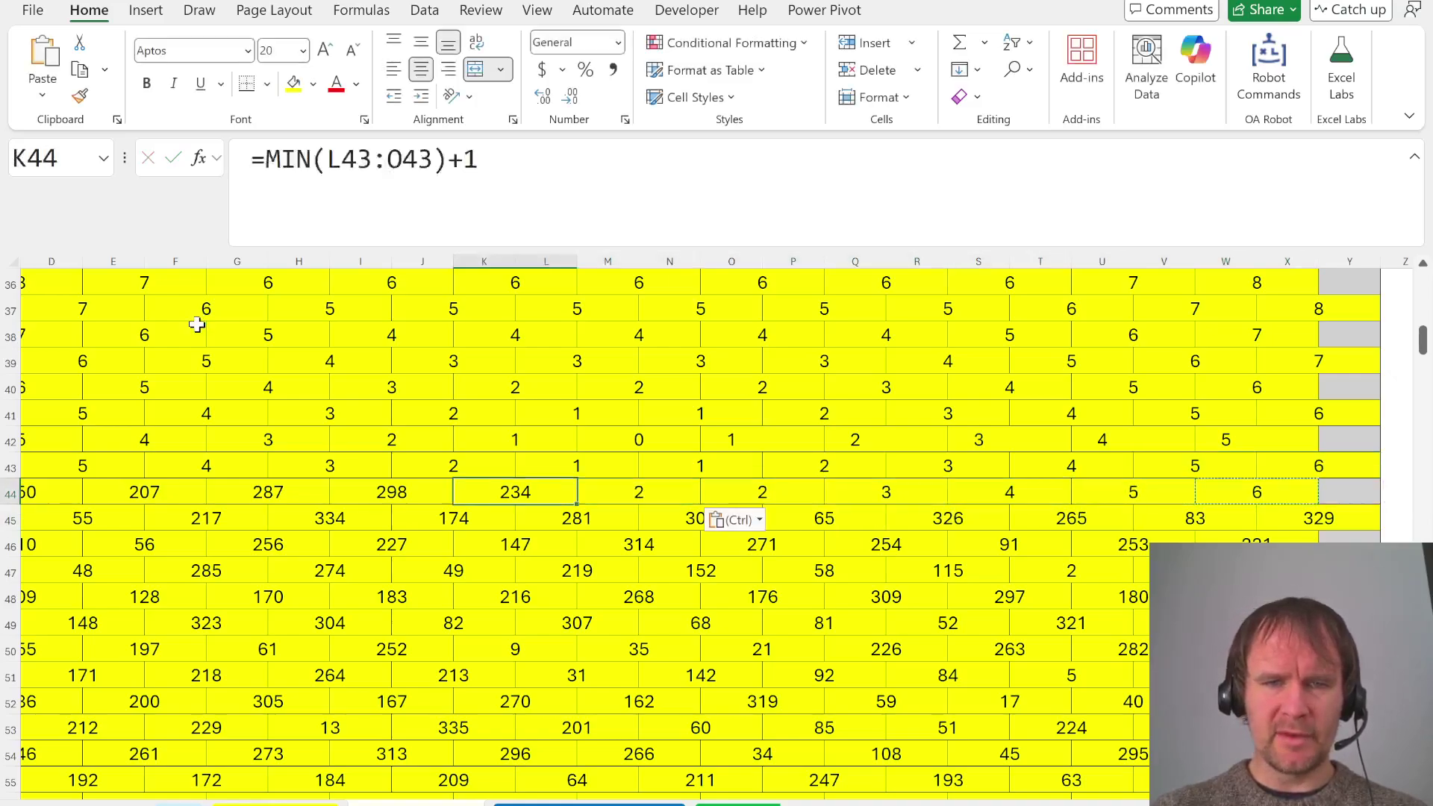
{"action": "key", "text": "Left"}
{"action": "key", "text": "ctrl+v"}
{"action": "key", "text": "Left"}
{"action": "key", "text": "ctrl+v"}
{"action": "key", "text": "Left"}
{"action": "key", "text": "ctrl+v"}
{"action": "key", "text": "Left"}
{"action": "key", "text": "ctrl+v"}
{"action": "key", "text": "Left"}
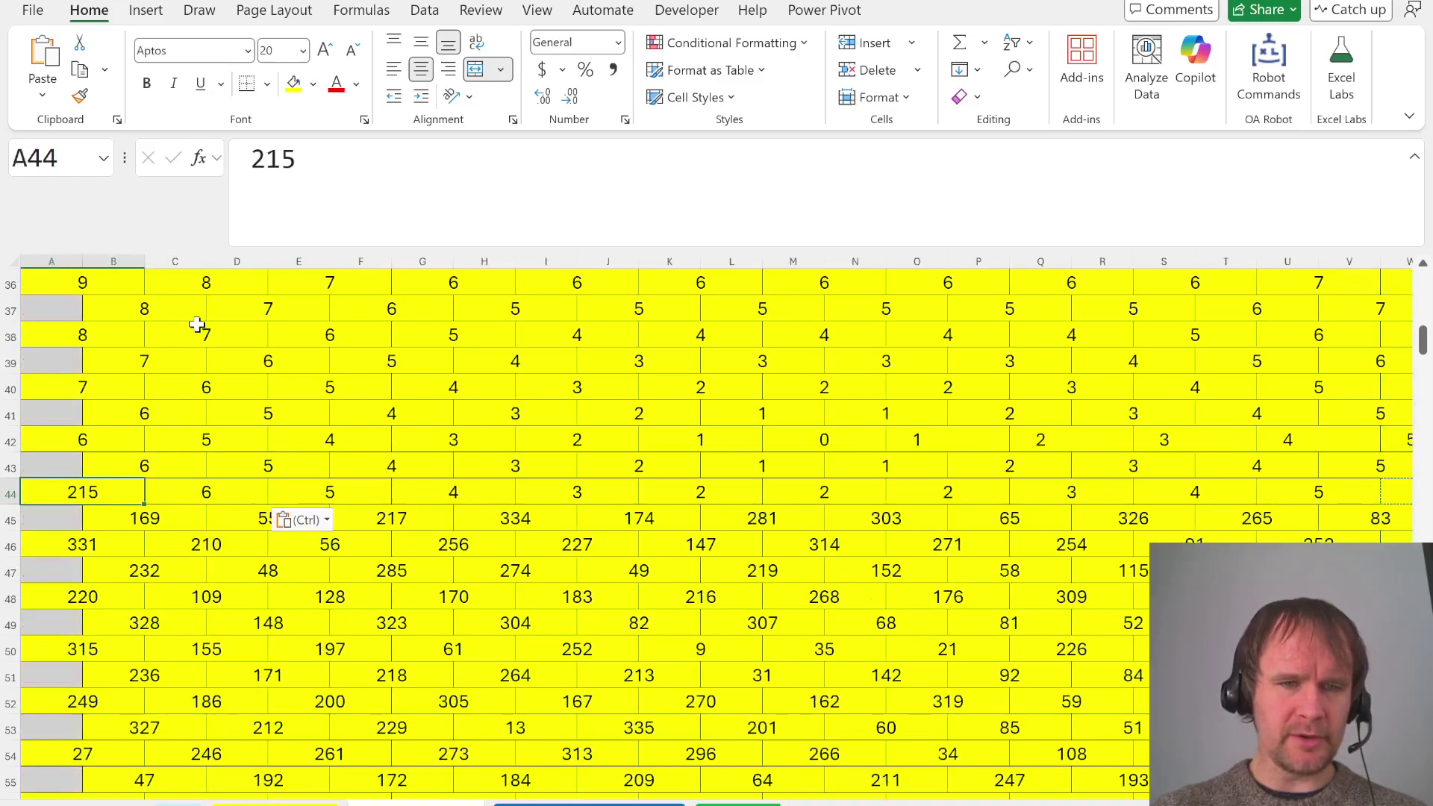
Enter the formula =B43+1 in A44, the first cell of row 44
{"action": "key", "text": "ctrl+v"}
{"action": "type", "text": "="}
{"action": "key", "text": "Up"}
{"action": "key", "text": "Right"}
{"action": "key", "text": "Right"}
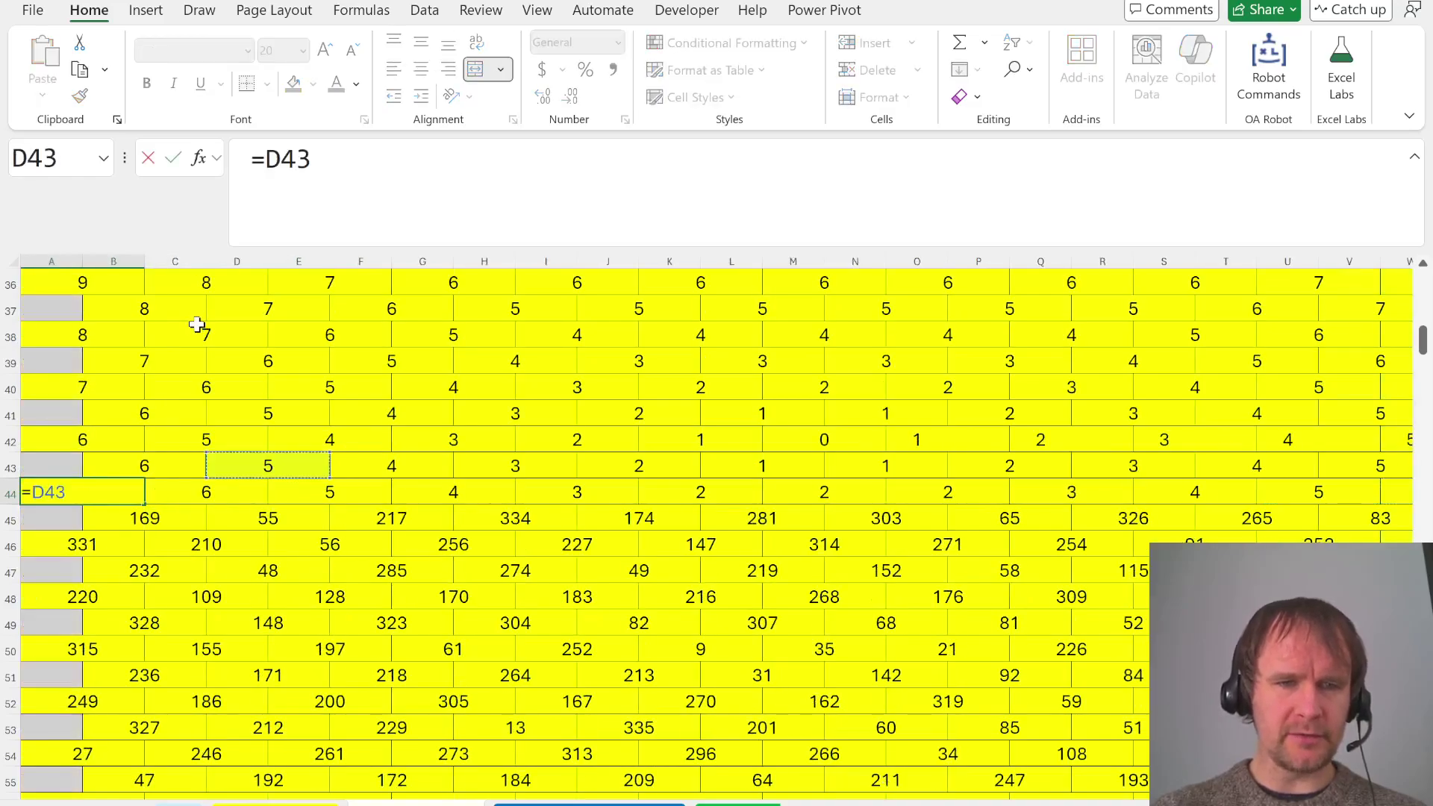
{"action": "type", "text": "+1"}
{"action": "key", "text": "Return"}
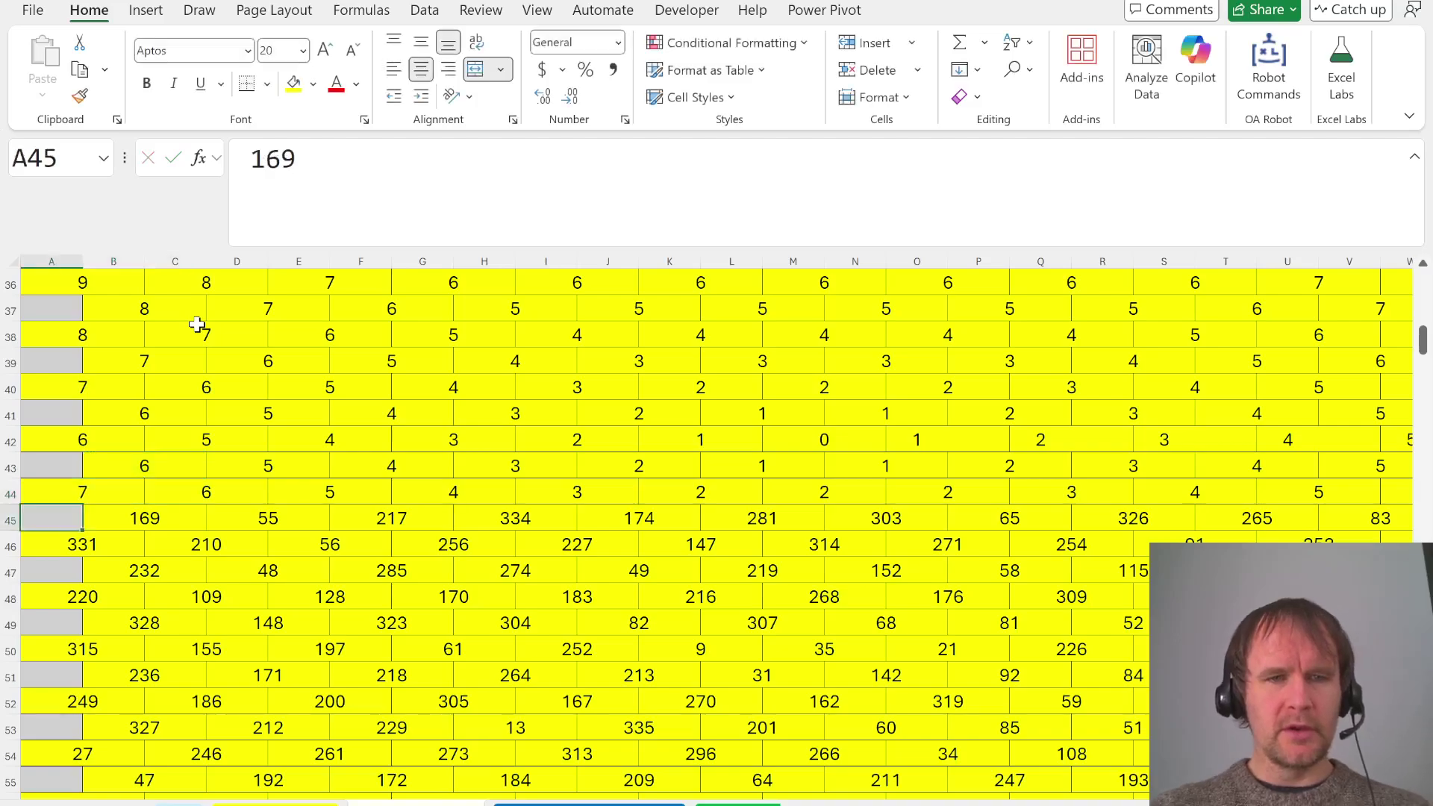
Copy the finished two-row formula block in rows 43 and 44 and paste it at A45
{"action": "key", "text": "Up"}
{"action": "key", "text": "Up"}
{"action": "key", "text": "shift+Right"}
{"action": "key", "text": "shift+Right"}
{"action": "key", "text": "shift+Down"}
{"action": "key", "text": "ctrl+shift+Right"}
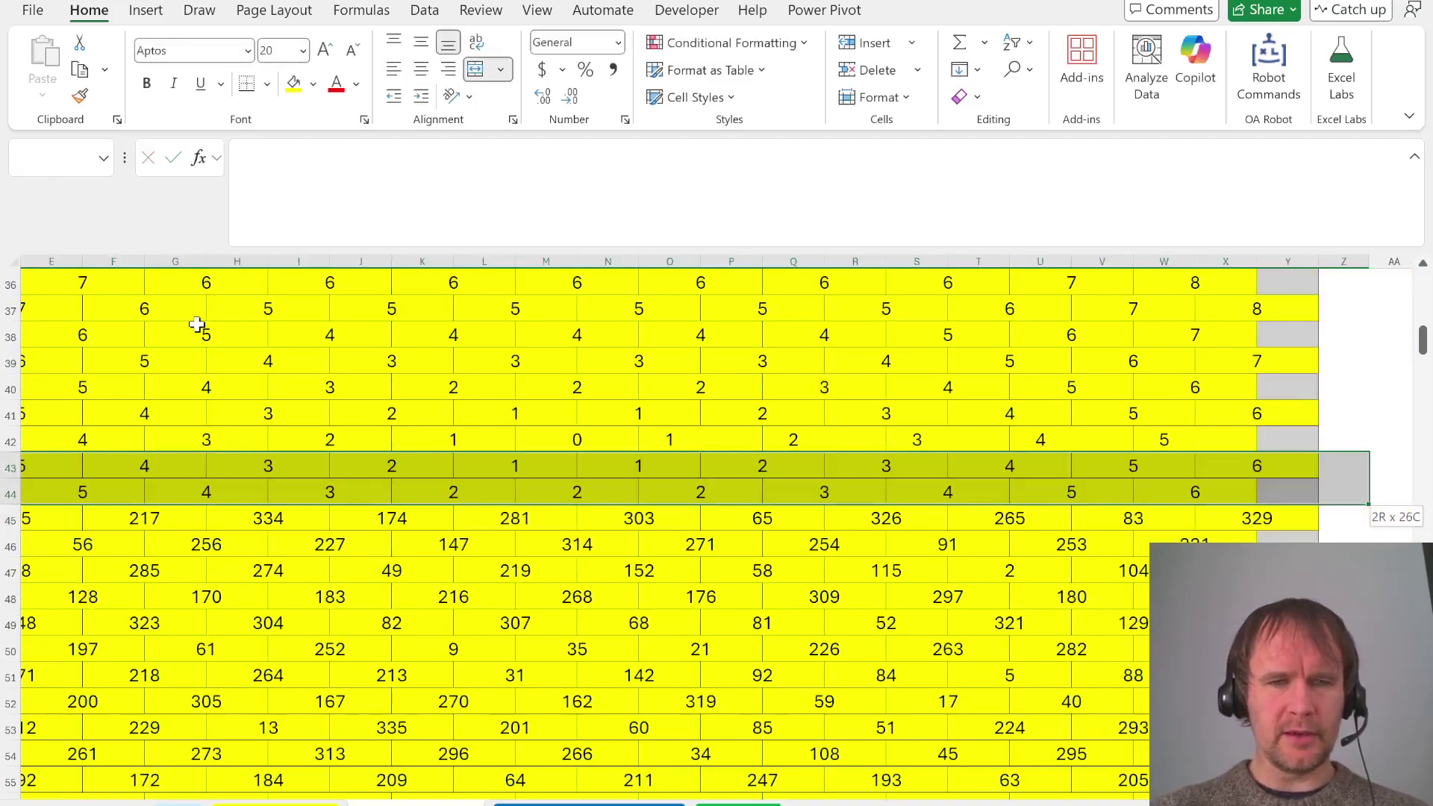
{"action": "key", "text": "ctrl+c"}
{"action": "key", "text": "Down"}
{"action": "key", "text": "Down"}
{"action": "key", "text": "ctrl+v"}
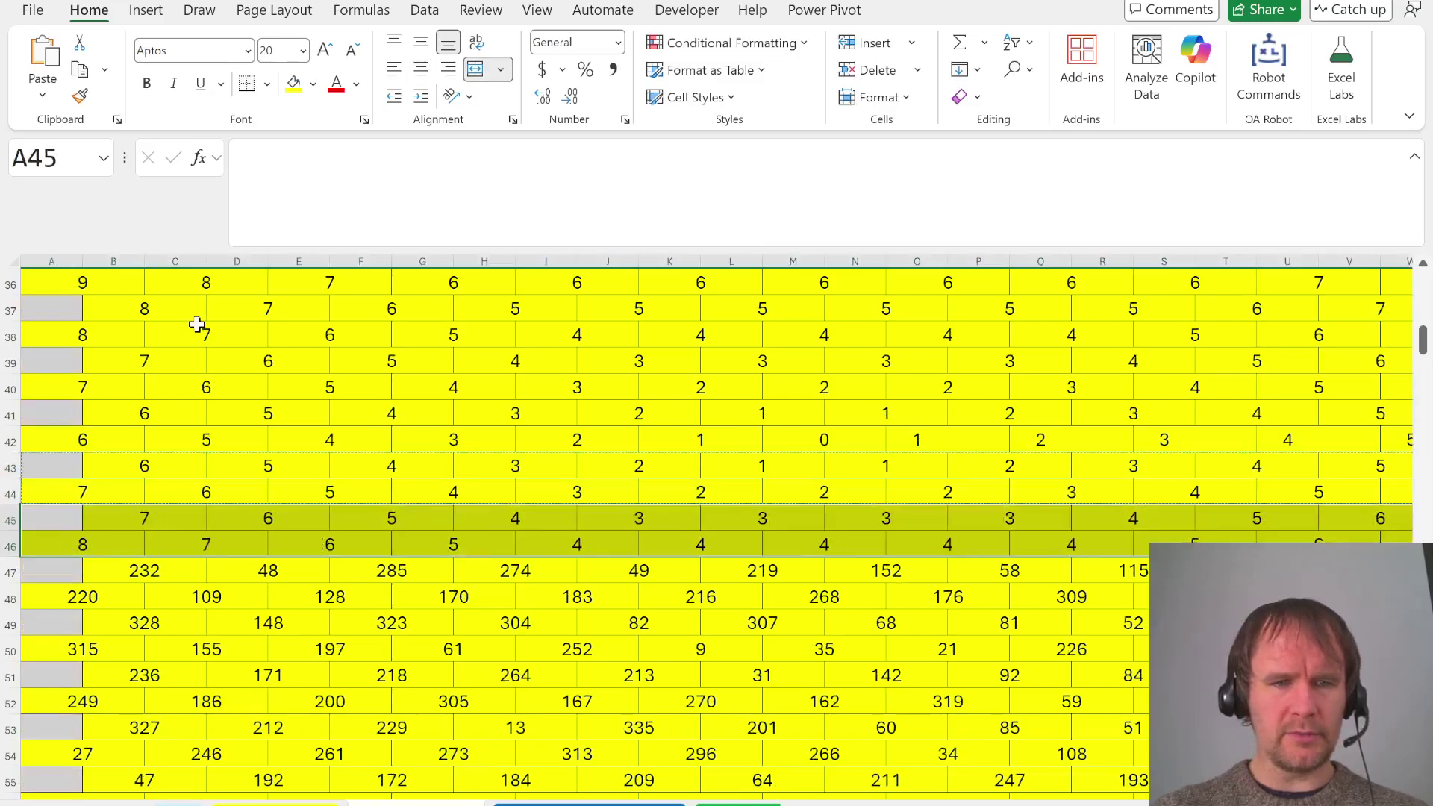
Paste the copied two-row block at A47 and A49, over rows 47 to 50
{"action": "key", "text": "Down"}
{"action": "key", "text": "Down"}
{"action": "key", "text": "ctrl+v"}
{"action": "key", "text": "Down"}
{"action": "key", "text": "Down"}
{"action": "key", "text": "ctrl+v"}
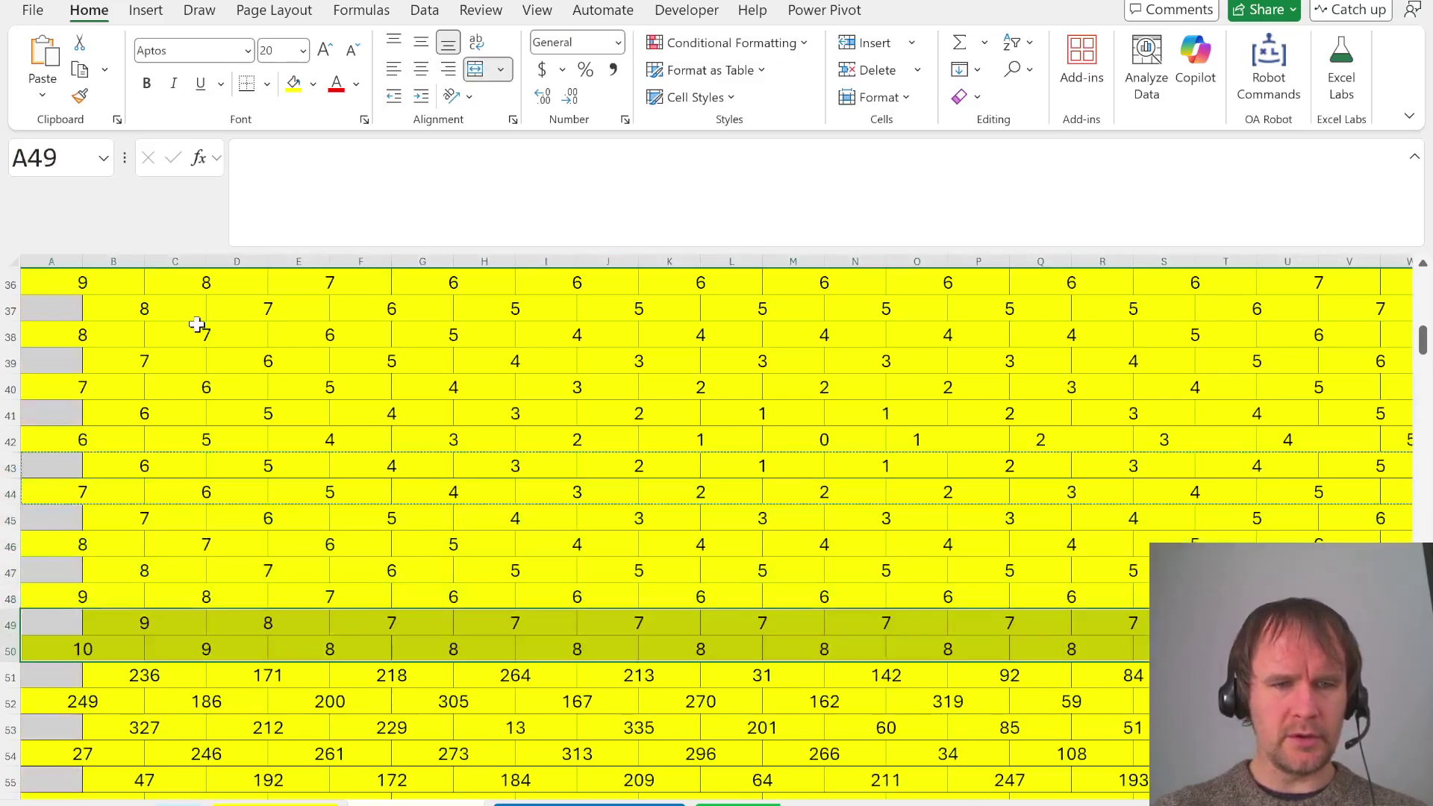
Paste the copied two-row block at A51 and A53, over rows 51 to 54
{"action": "key", "text": "Down"}
{"action": "key", "text": "Down"}
{"action": "key", "text": "ctrl+v"}
{"action": "key", "text": "Down"}
{"action": "key", "text": "Down"}
{"action": "key", "text": "ctrl+v"}
Paste the copied two-row block at A55, over rows 55 and 56, and check the end of the map
{"action": "key", "text": "Down"}
{"action": "key", "text": "Down"}
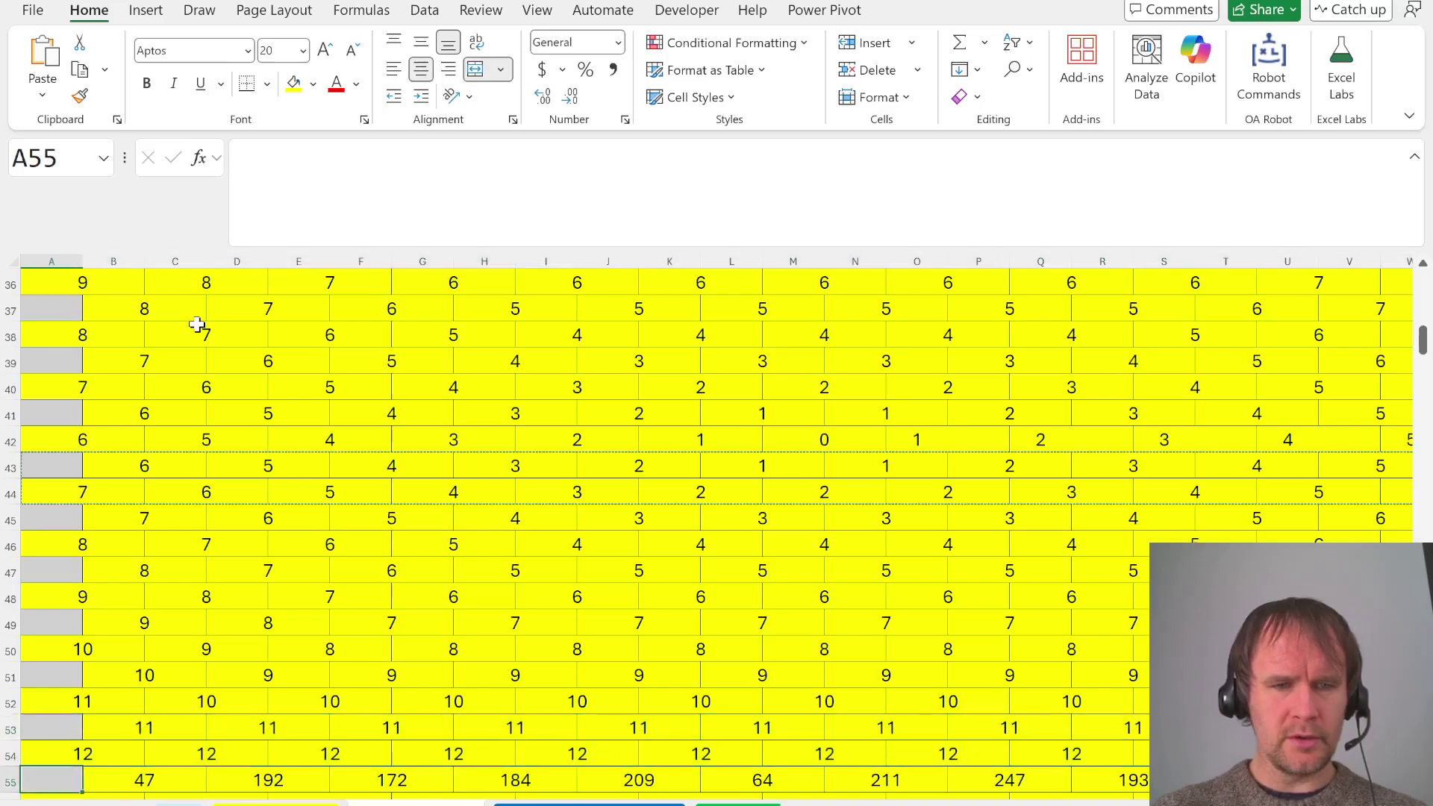
{"action": "key", "text": "ctrl+v"}
{"action": "key", "text": "Down"}
{"action": "key", "text": "Down"}
{"action": "key", "text": "Down"}
{"action": "key", "text": "Up"}
{"action": "key", "text": "Up"}
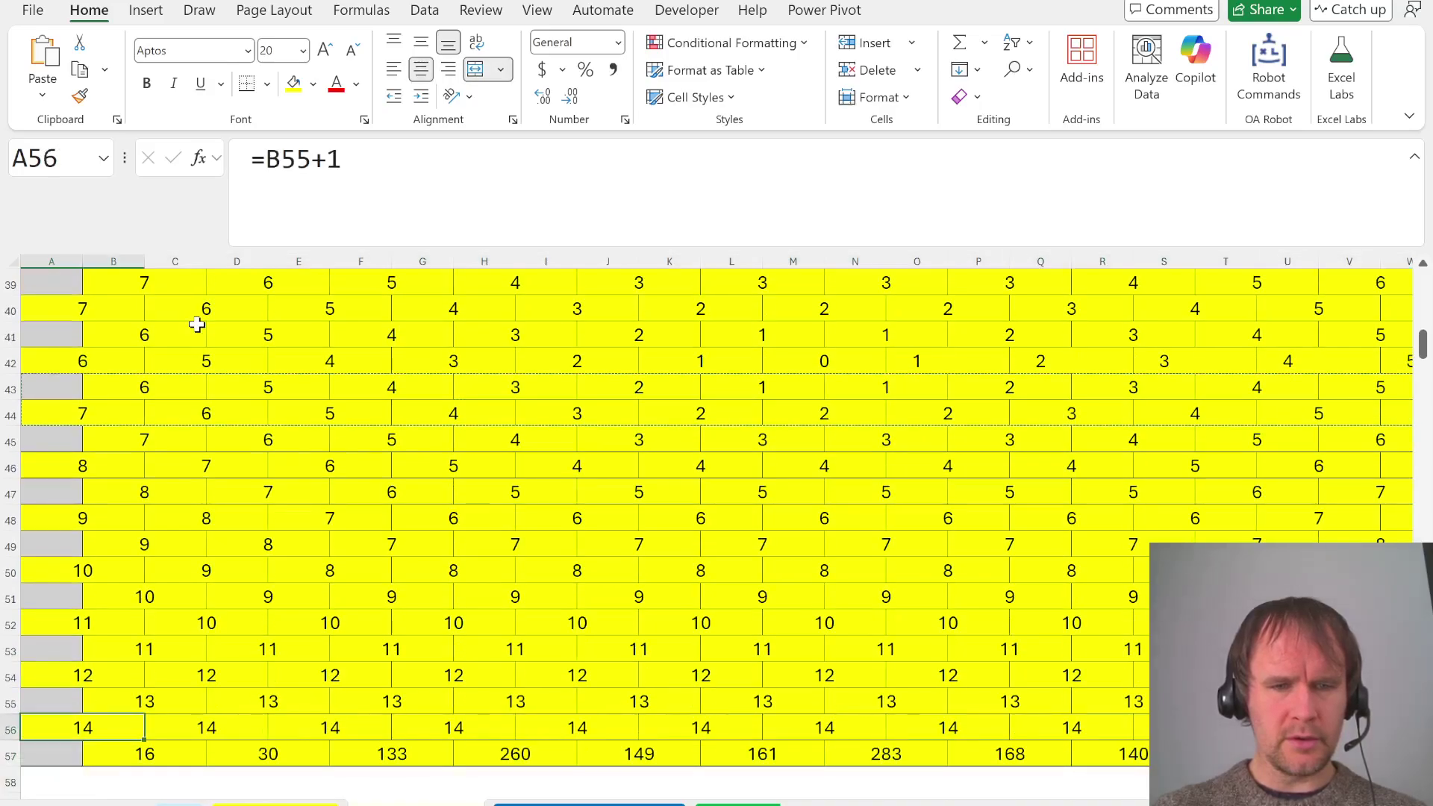
{"action": "key", "text": "Up"}
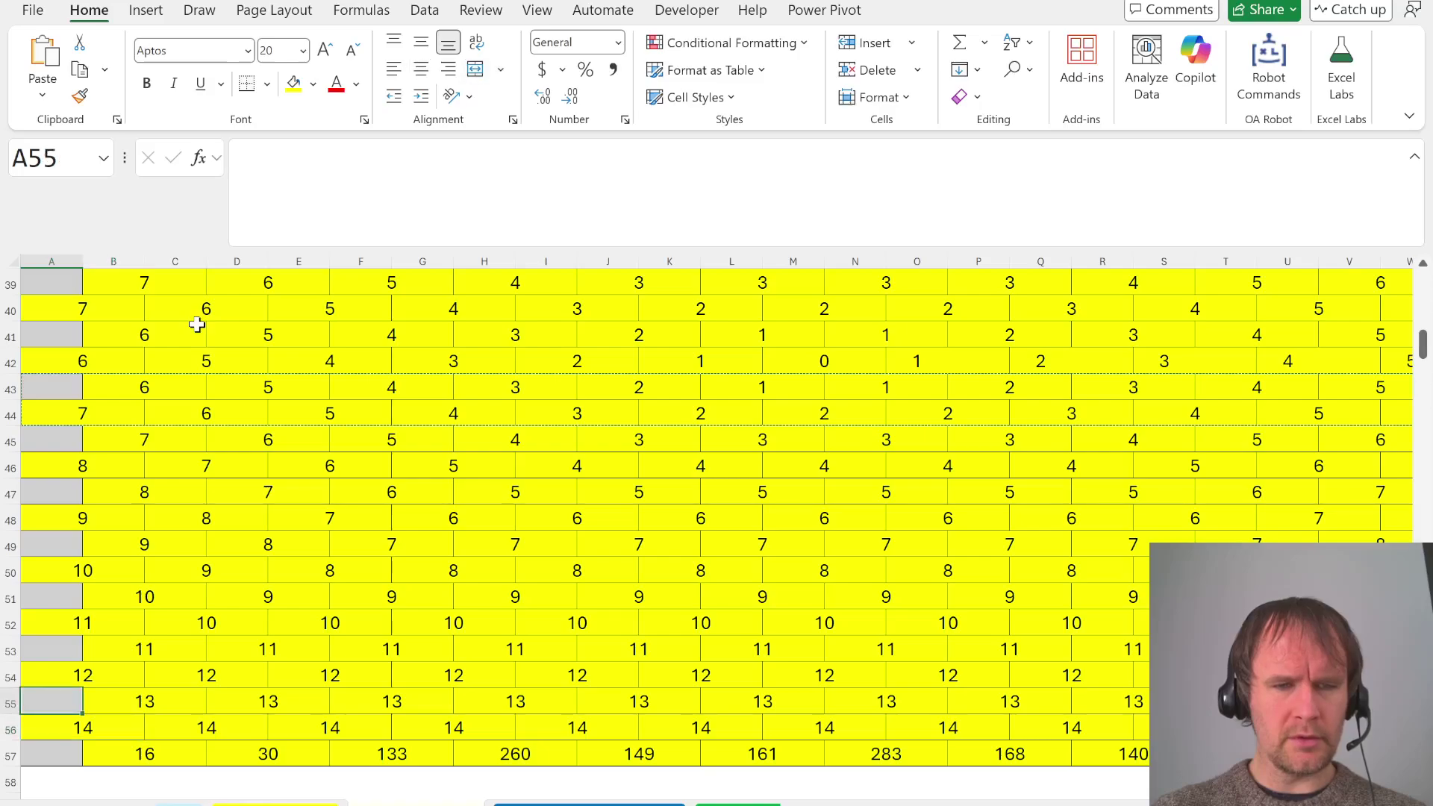
Copy the formulas of row 55 over row 57 to complete the last row of the distance map
{"action": "key", "text": "Down"}
{"action": "key", "text": "Up"}
{"action": "key", "text": "Right"}
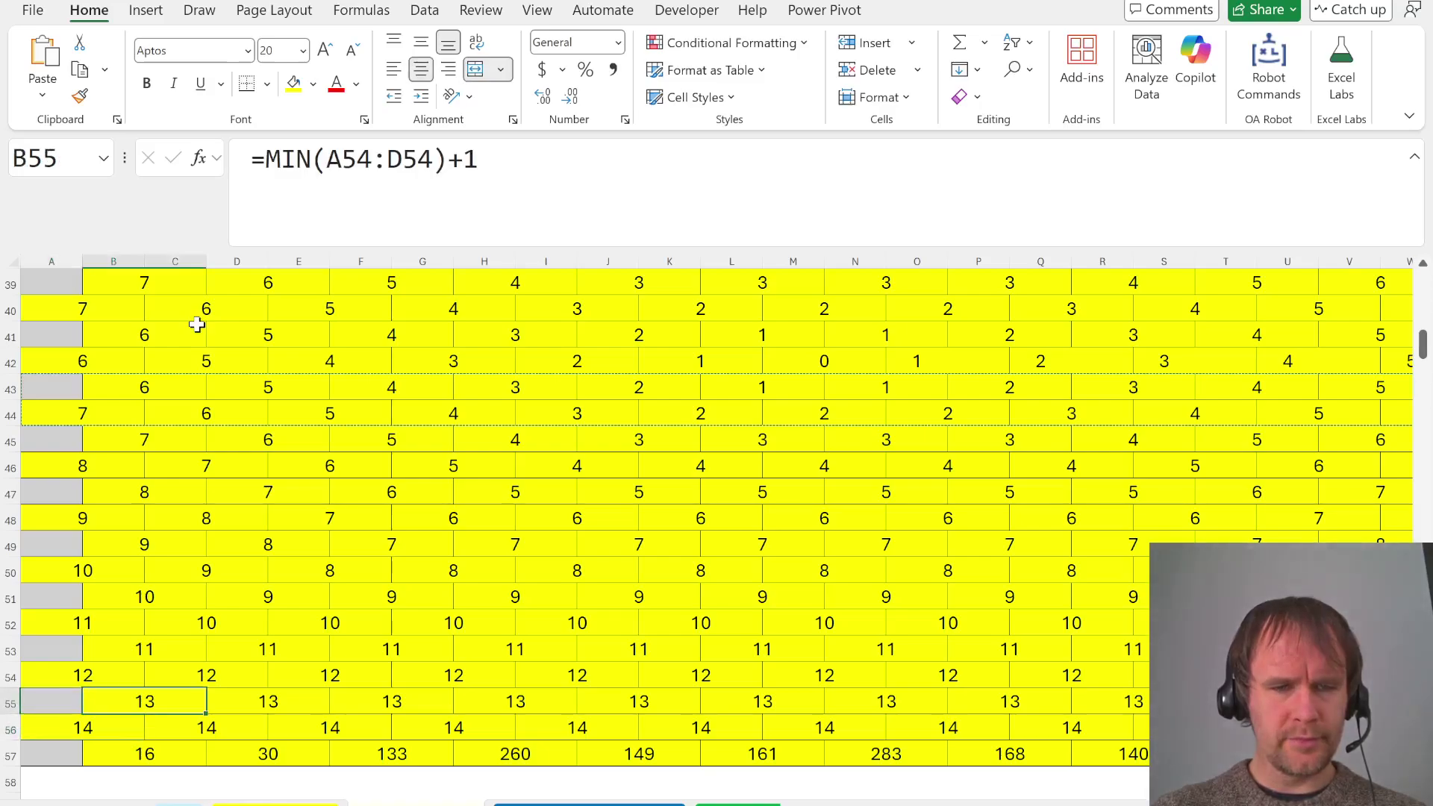
{"action": "key", "text": "Left"}
{"action": "key", "text": "shift+space"}
{"action": "scroll", "coordinate": [196, 324], "scroll_direction": "right", "scroll_amount": 3}
{"action": "key", "text": "ctrl+c"}
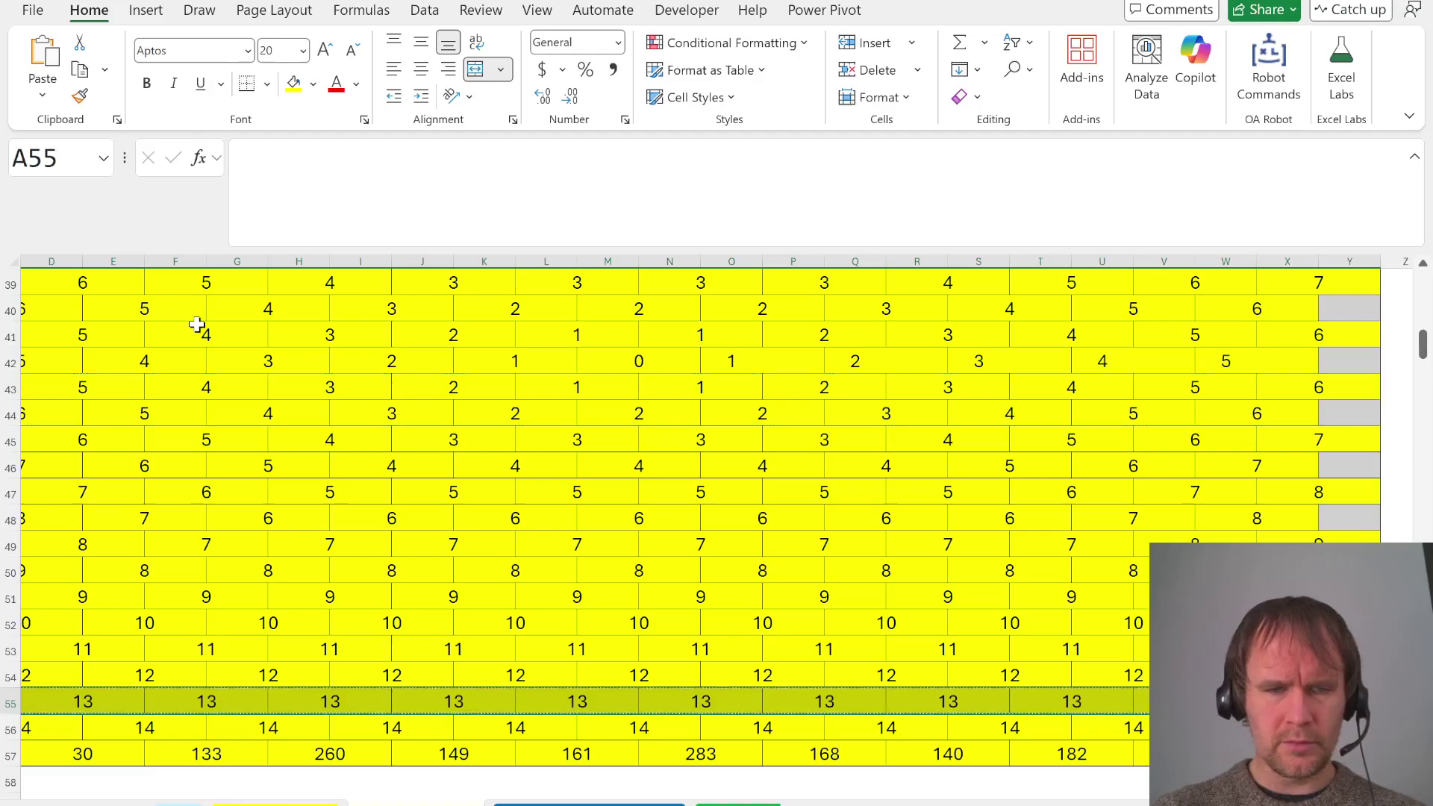
{"action": "key", "text": "Down"}
{"action": "key", "text": "Down"}
{"action": "key", "text": "ctrl+v"}
{"action": "key", "text": "Right"}
{"action": "key", "text": "Right"}
{"action": "key", "text": "Right"}
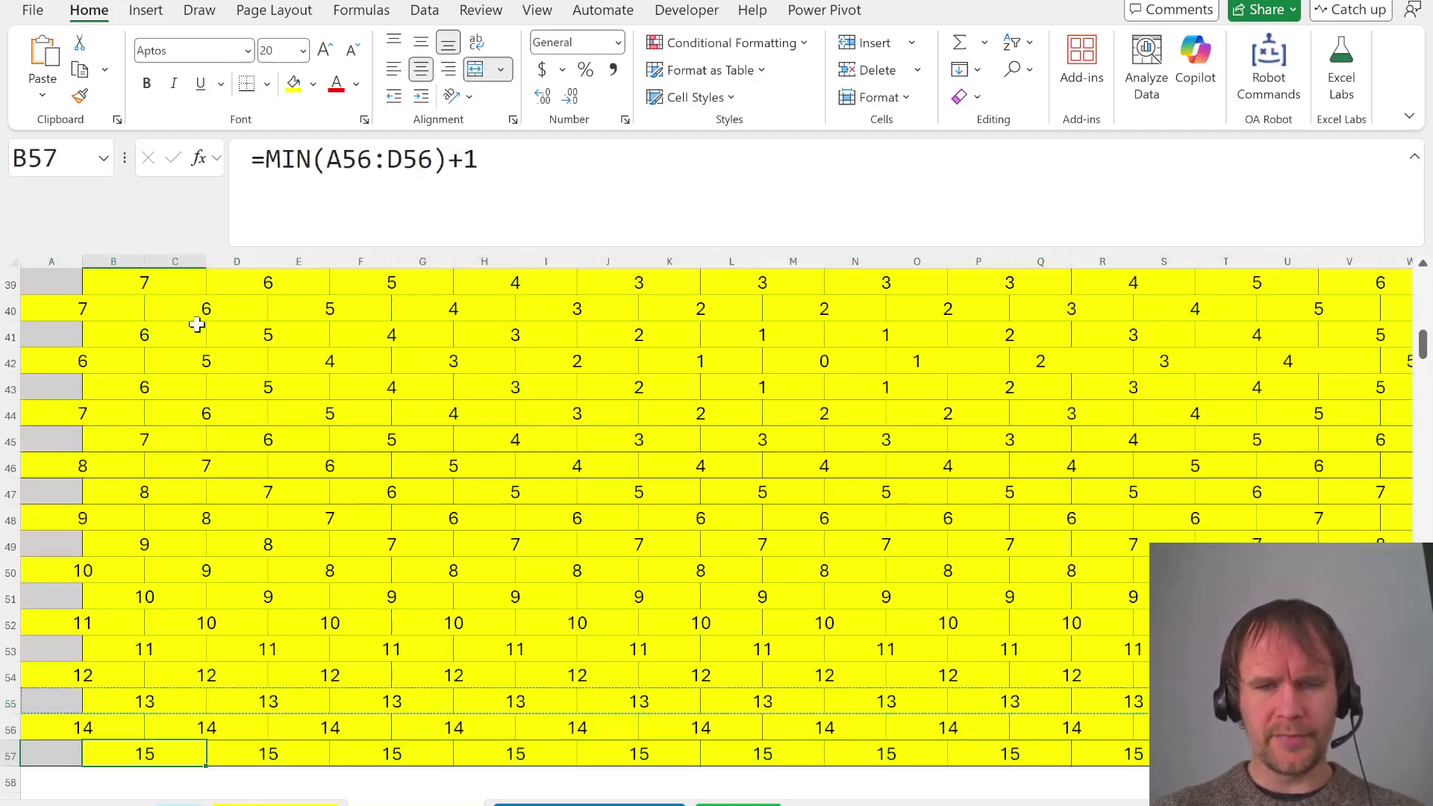
Start a SUMIFS formula in E201 for game 71, using the distance map 'Yellow Brick Road'!A30:Y57 as the sum range
{"action": "key", "text": "ctrl+Page_Up"}
{"action": "key", "text": "ctrl+Page_Up"}
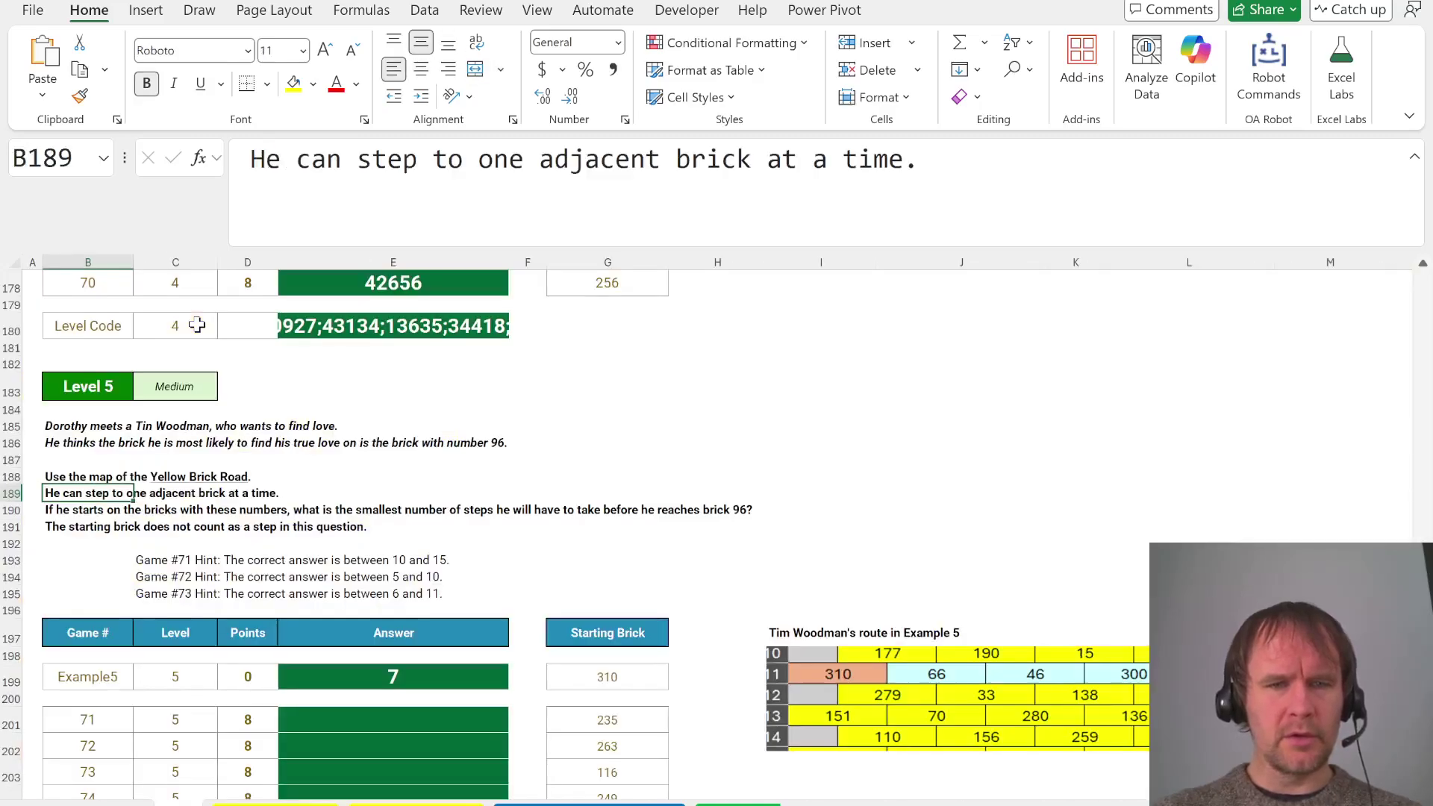
{"action": "left_click", "coordinate": [383, 718]}
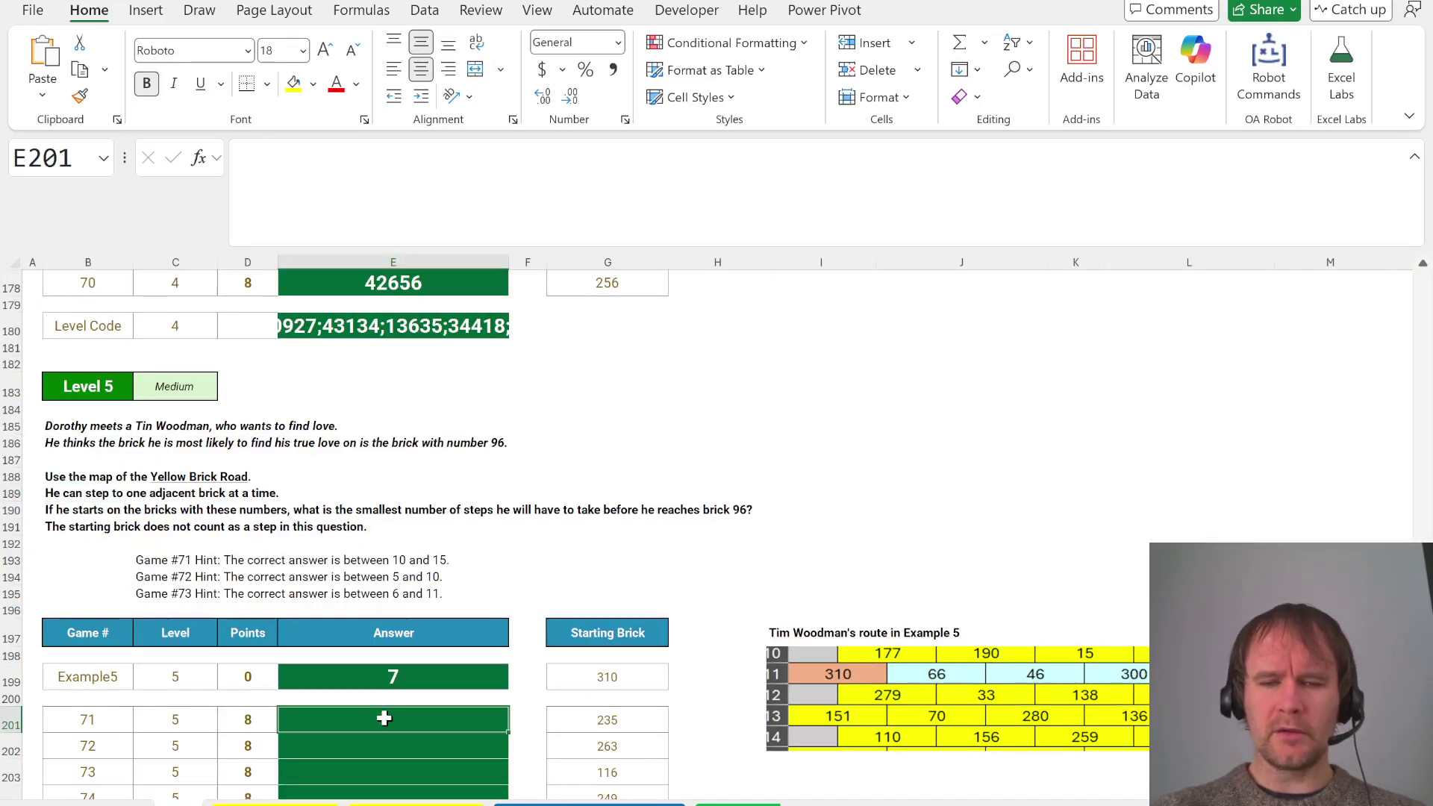
{"action": "type", "text": "=sumifs("}
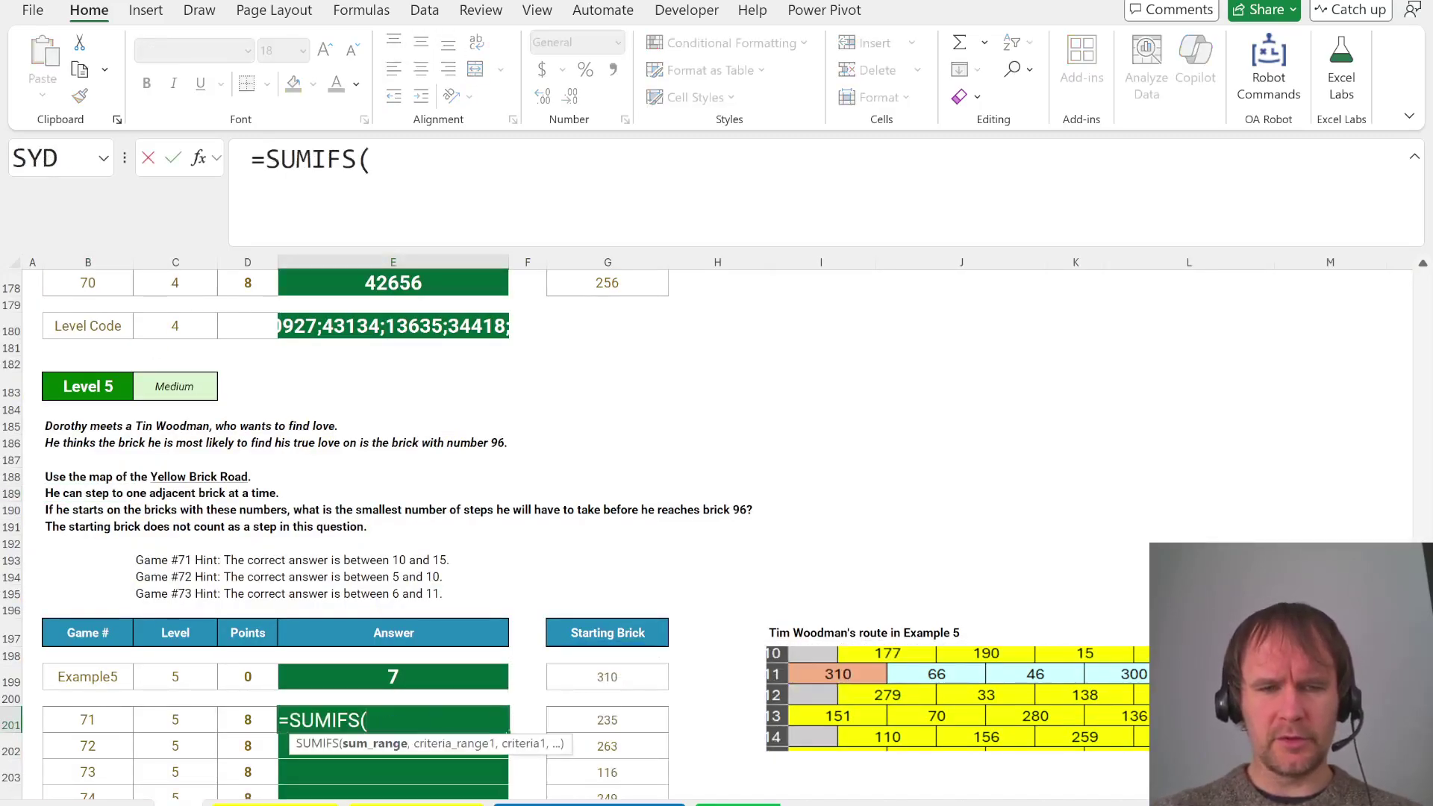
{"action": "key", "text": "ctrl+Page_Down"}
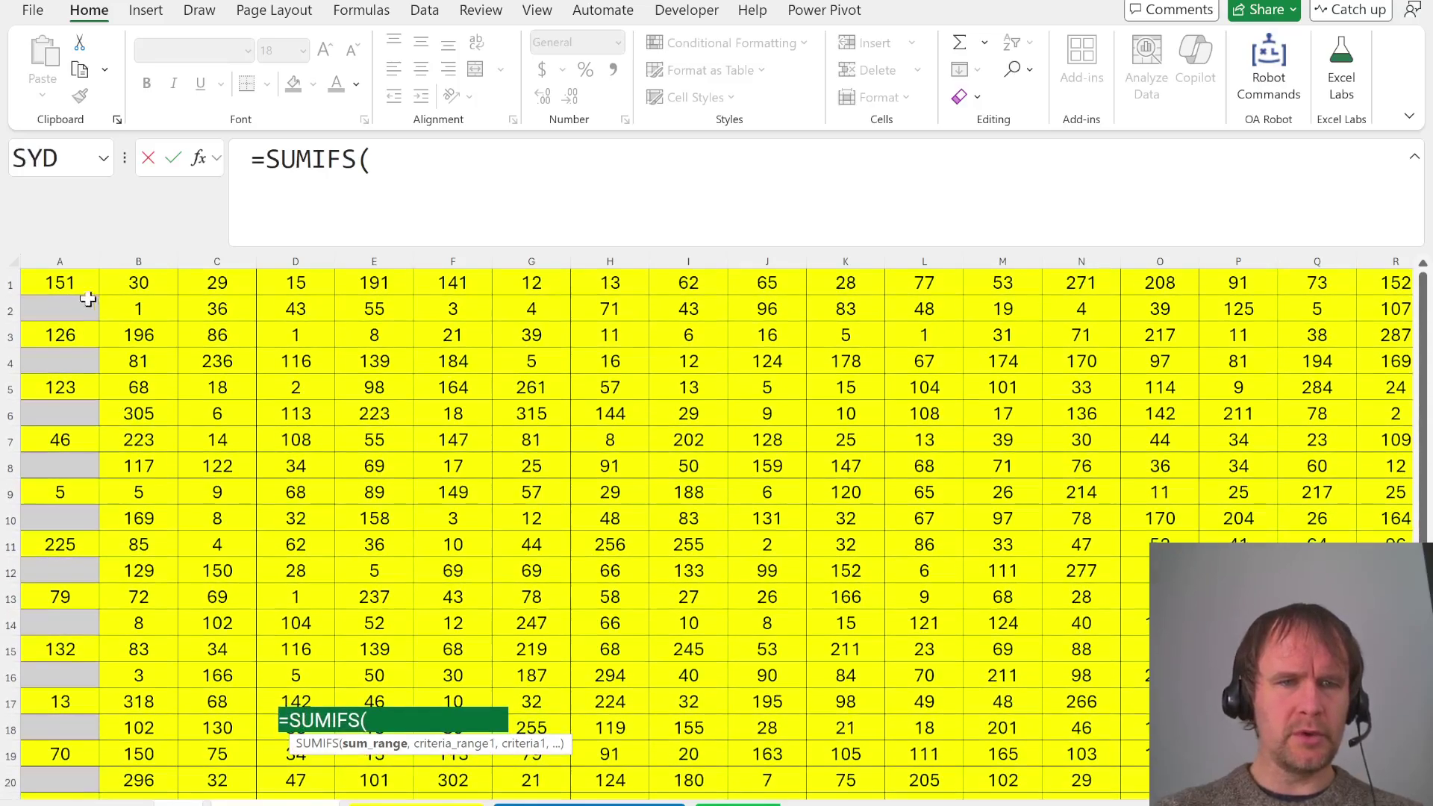
{"action": "key", "text": "ctrl+Page_Down"}
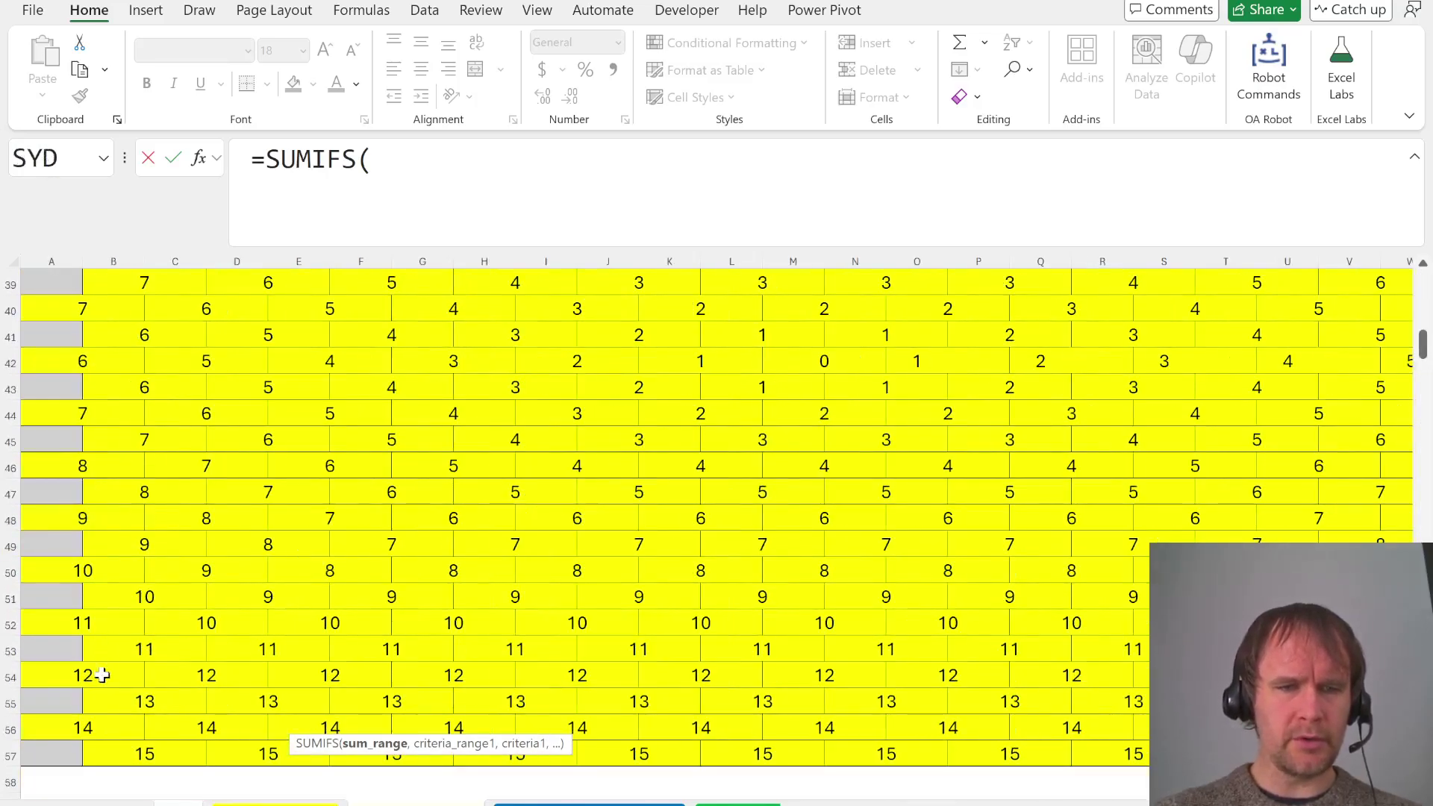
{"action": "left_click", "coordinate": [68, 756]}
{"action": "key", "text": "ctrl+shift+Right"}
{"action": "key", "text": "shift+Up"}
{"action": "key", "text": "shift+Up"}
{"action": "key", "text": "shift+Up"}
{"action": "key", "text": "shift+Up"}
{"action": "key", "text": "shift+Up"}
{"action": "key", "text": "shift+Up"}
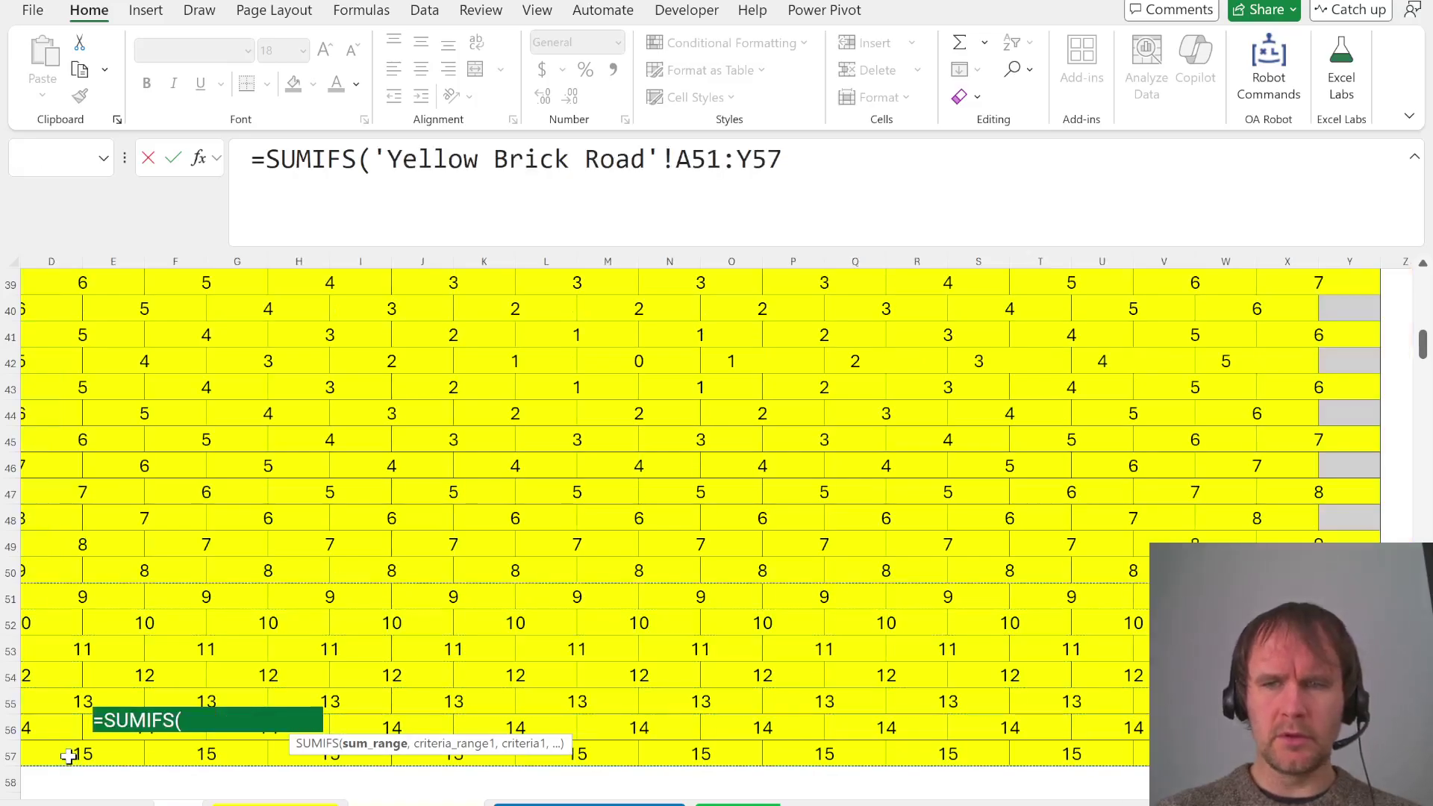
{"action": "key", "text": "shift+Up"}
{"action": "key", "text": "shift+Up"}
{"action": "key", "text": "shift+Up"}
{"action": "key", "text": "shift+Up"}
{"action": "key", "text": "shift+Up"}
{"action": "key", "text": "shift+Up"}
{"action": "key", "text": "shift+Up"}
{"action": "key", "text": "shift+Up"}
{"action": "key", "text": "shift+Up"}
{"action": "key", "text": "shift+Up"}
{"action": "key", "text": "shift+Up"}
{"action": "key", "text": "shift+Up"}
{"action": "key", "text": "shift+Up"}
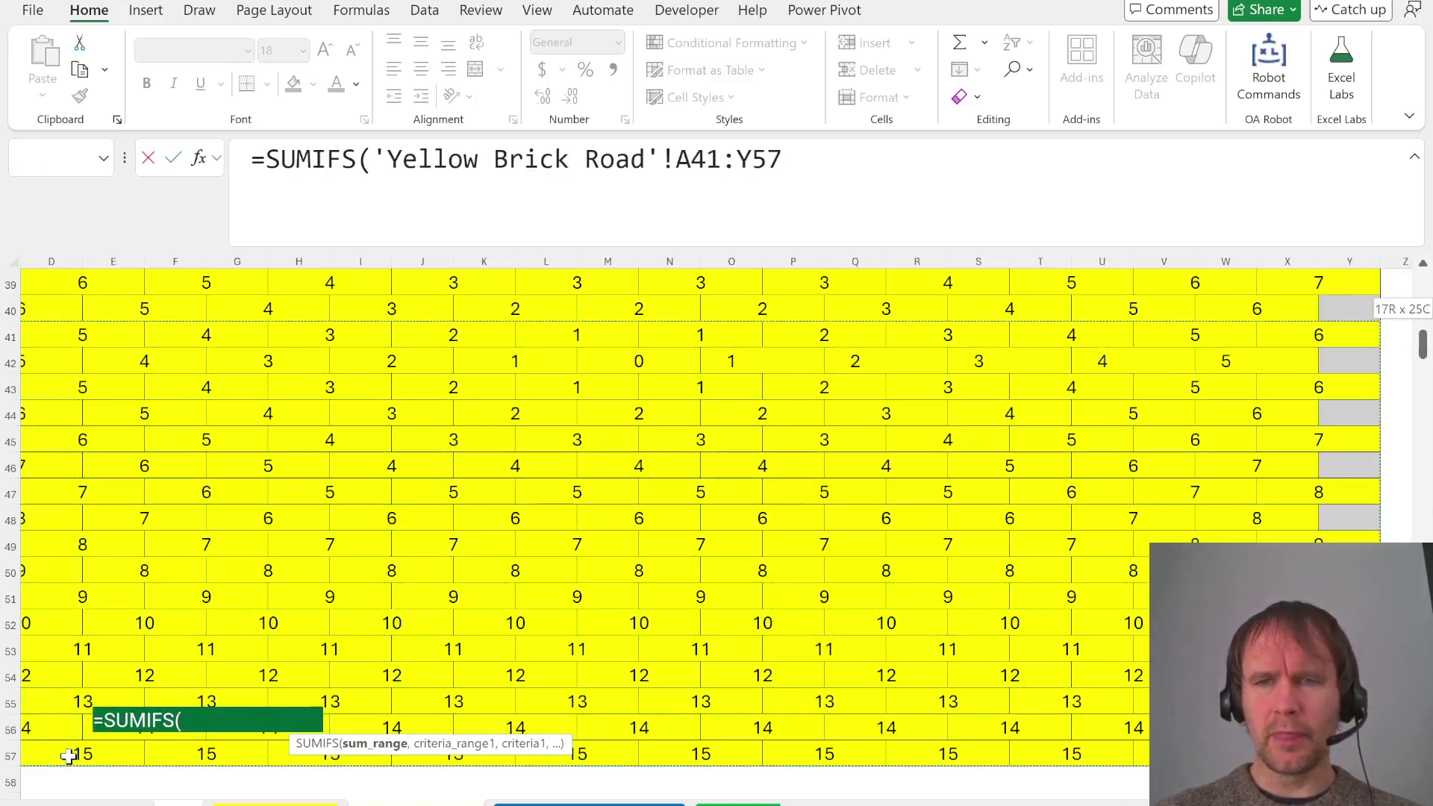
{"action": "key", "text": "shift+Up"}
{"action": "key", "text": "shift+Up"}
{"action": "key", "text": "shift+Up"}
{"action": "key", "text": "shift+Up"}
{"action": "key", "text": "shift+Up"}
{"action": "key", "text": "shift+Up"}
{"action": "key", "text": "shift+Up"}
{"action": "key", "text": "shift+Up"}
{"action": "key", "text": "shift+Up"}
{"action": "key", "text": "shift+Up"}
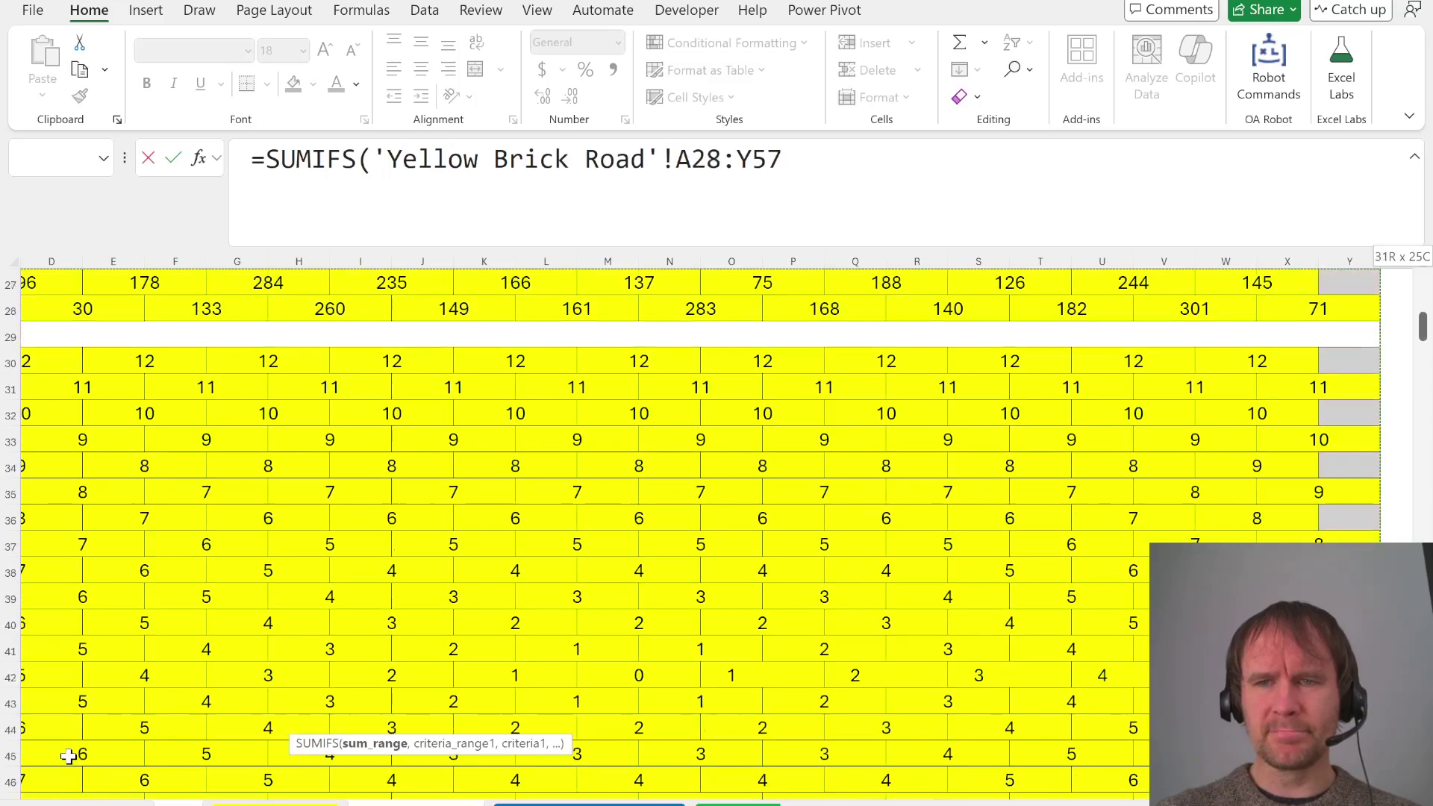
{"action": "key", "text": "shift+Down"}
{"action": "key", "text": "shift+Down"}
{"action": "type", "text": ","}
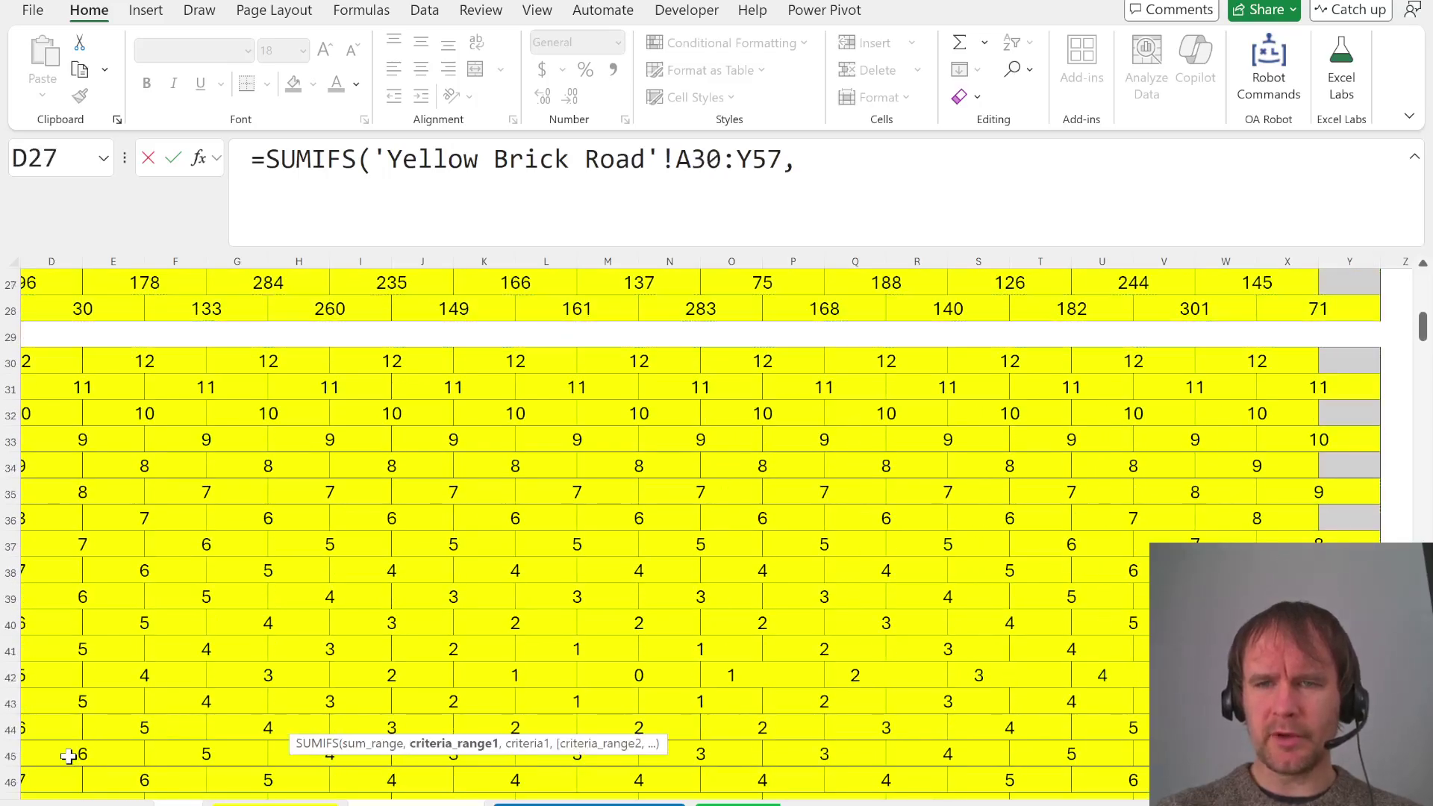
Add the brick map 'Yellow Brick Road'!A1:Y28 as the criteria range and the starting brick in G201 as the criterion
{"action": "left_click_drag", "start_coordinate": [1332, 307], "coordinate": [1320, 308]}
{"action": "key", "text": "ctrl+shift+Left"}
{"action": "key", "text": "shift+Up"}
{"action": "key", "text": "shift+Up"}
{"action": "key", "text": "shift+Up"}
{"action": "key", "text": "shift+Up"}
{"action": "key", "text": "shift+Up"}
{"action": "key", "text": "shift+Up"}
{"action": "key", "text": "shift+Up"}
{"action": "key", "text": "shift+Up"}
{"action": "key", "text": "shift+Up"}
{"action": "key", "text": "shift+Up"}
{"action": "key", "text": "shift+Up"}
{"action": "key", "text": "shift+Up"}
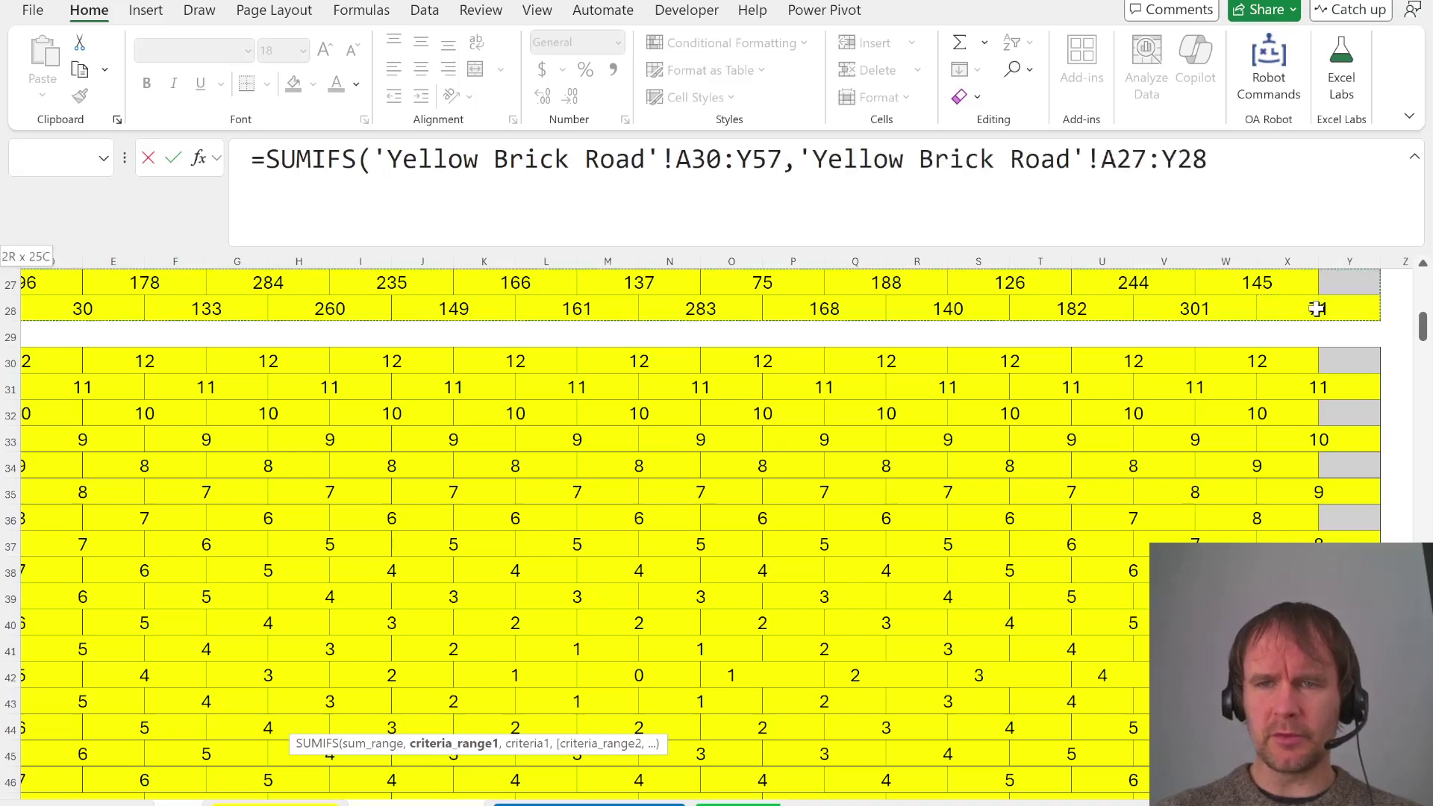
{"action": "key", "text": "ctrl+shift+Up"}
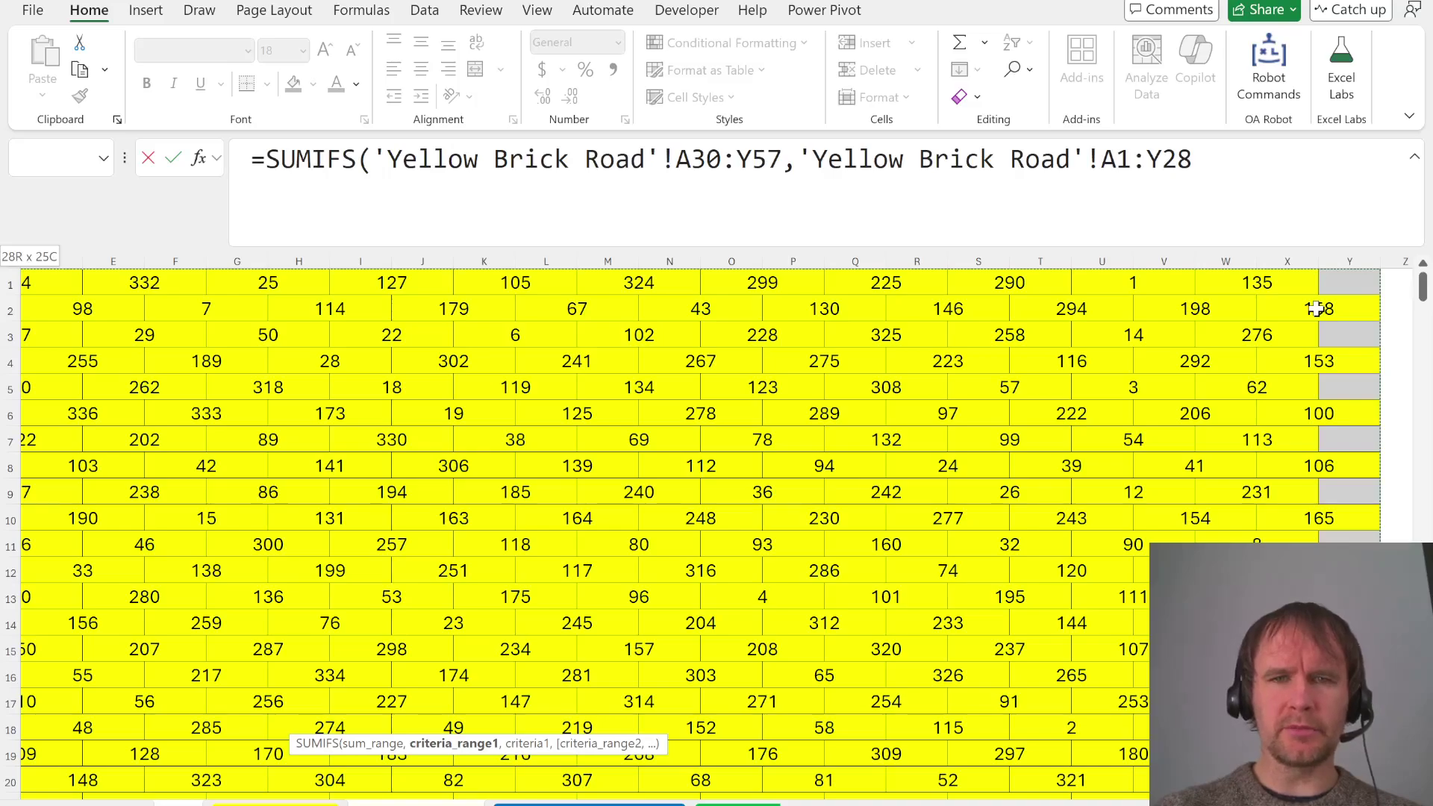
{"action": "type", "text": ","}
{"action": "key", "text": "ctrl+Page_Down"}
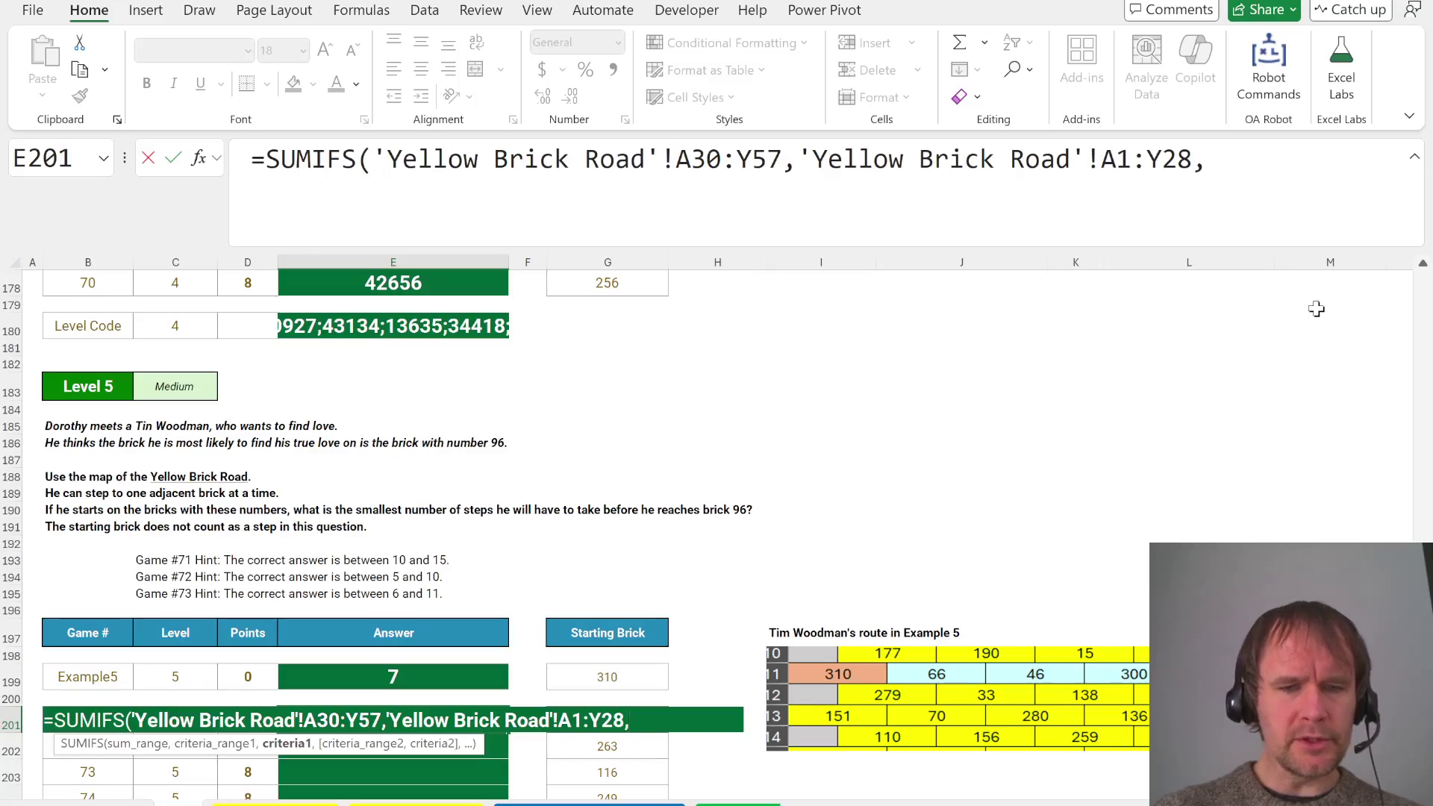
{"action": "type", "text": "G201)"}
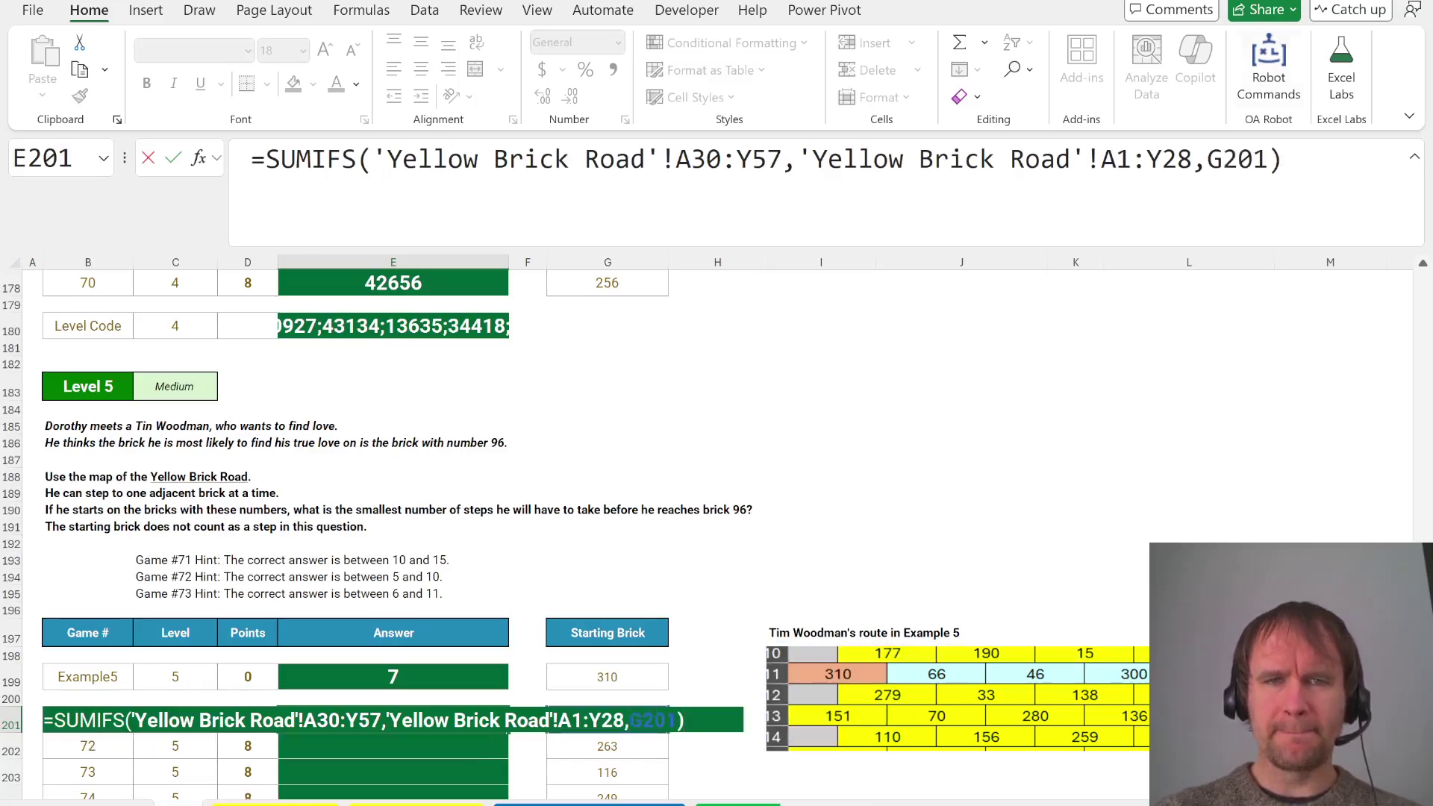
Make both ranges of the SUMIFS formula absolute, $A$30:$Y$57 and $A$1:$Y$28, and enter it in E201
{"action": "left_click_drag", "start_coordinate": [706, 159], "coordinate": [752, 159]}
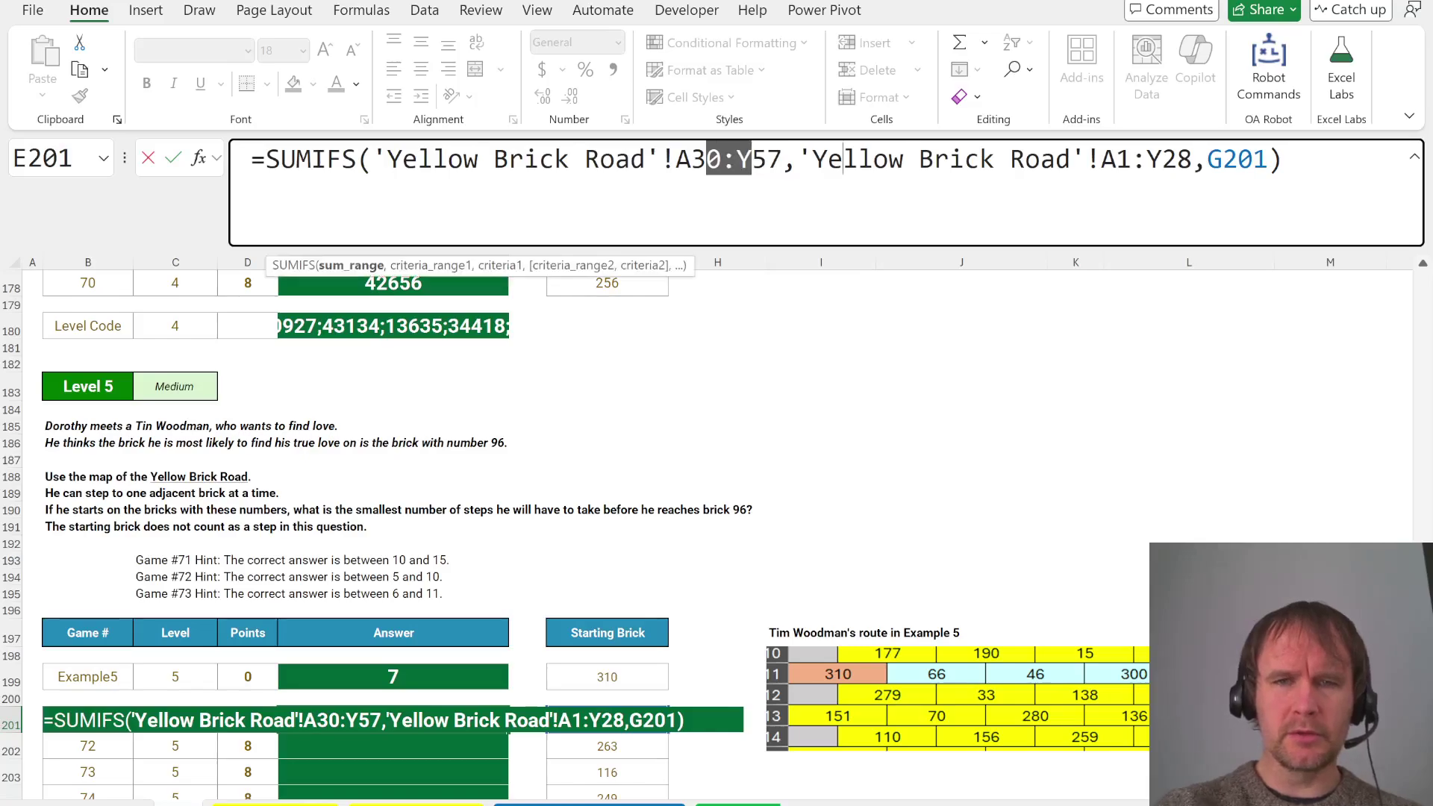
{"action": "key", "text": "F4"}
{"action": "left_click_drag", "start_coordinate": [1178, 159], "coordinate": [1236, 159]}
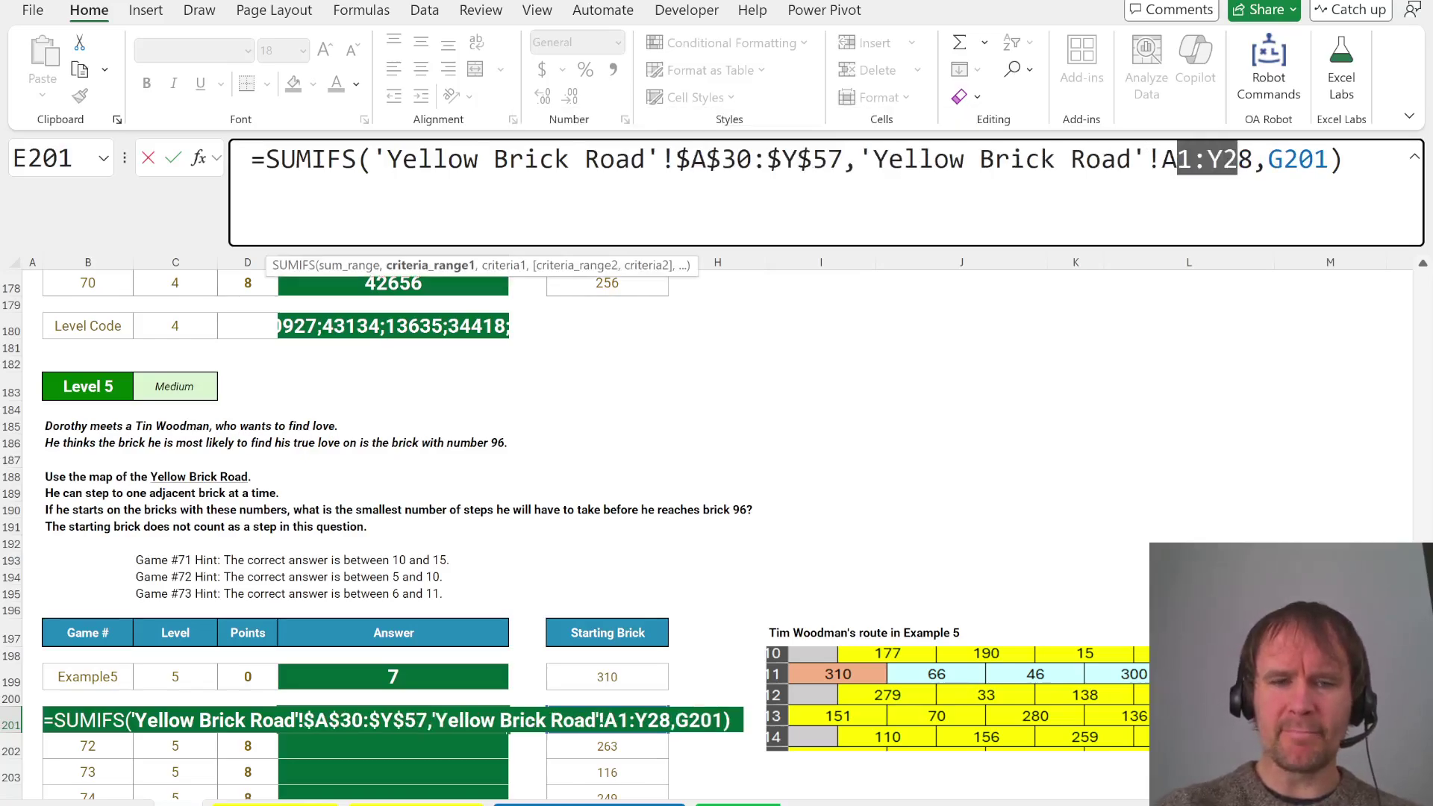
{"action": "key", "text": "F4"}
{"action": "key", "text": "ctrl+Return"}
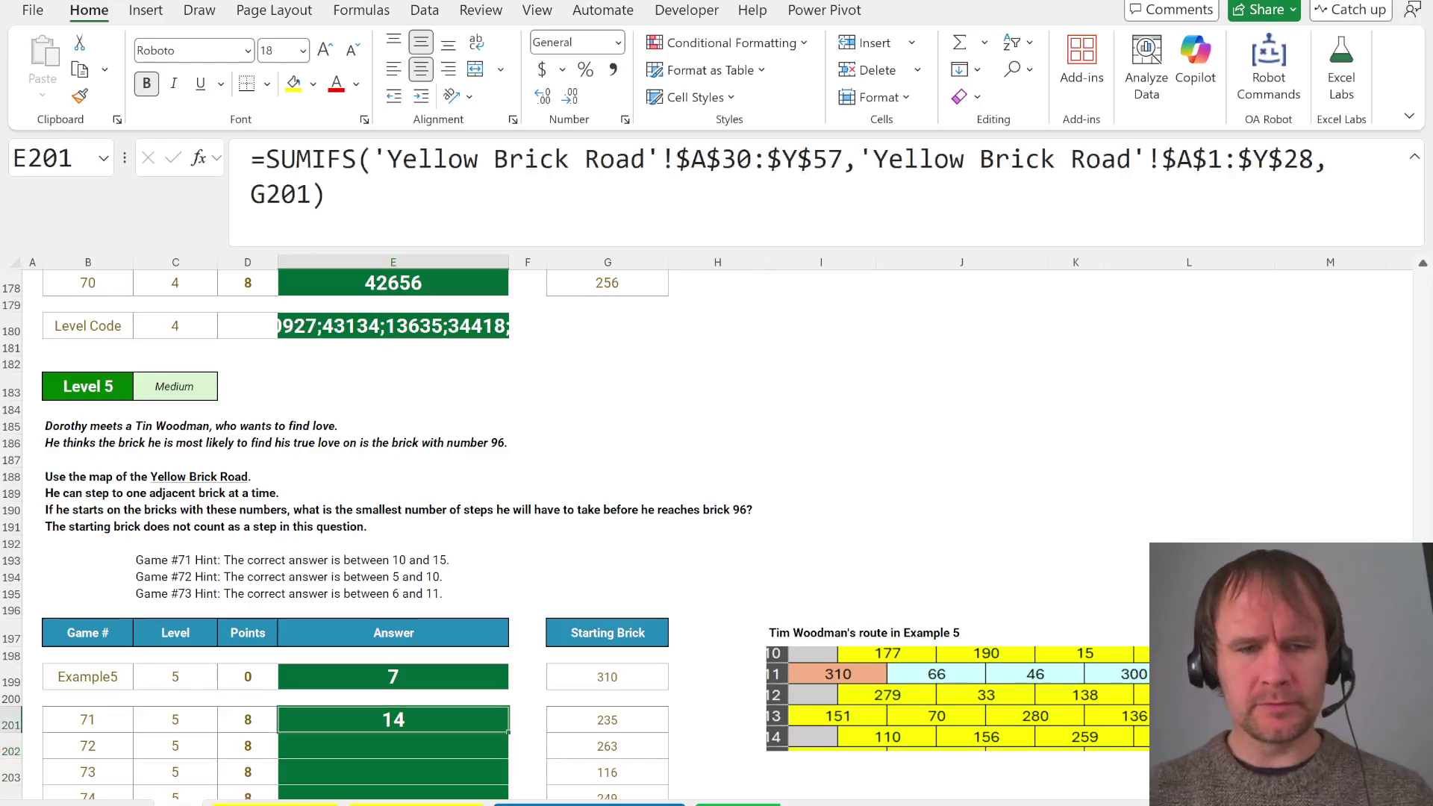
Copy the E201 formula into the Example 5 answer cell and down the Level 5 answers to E220
{"action": "key", "text": "ctrl+c"}
{"action": "left_click", "coordinate": [393, 676]}
{"action": "key", "text": "ctrl+v"}
{"action": "left_click", "coordinate": [393, 719]}
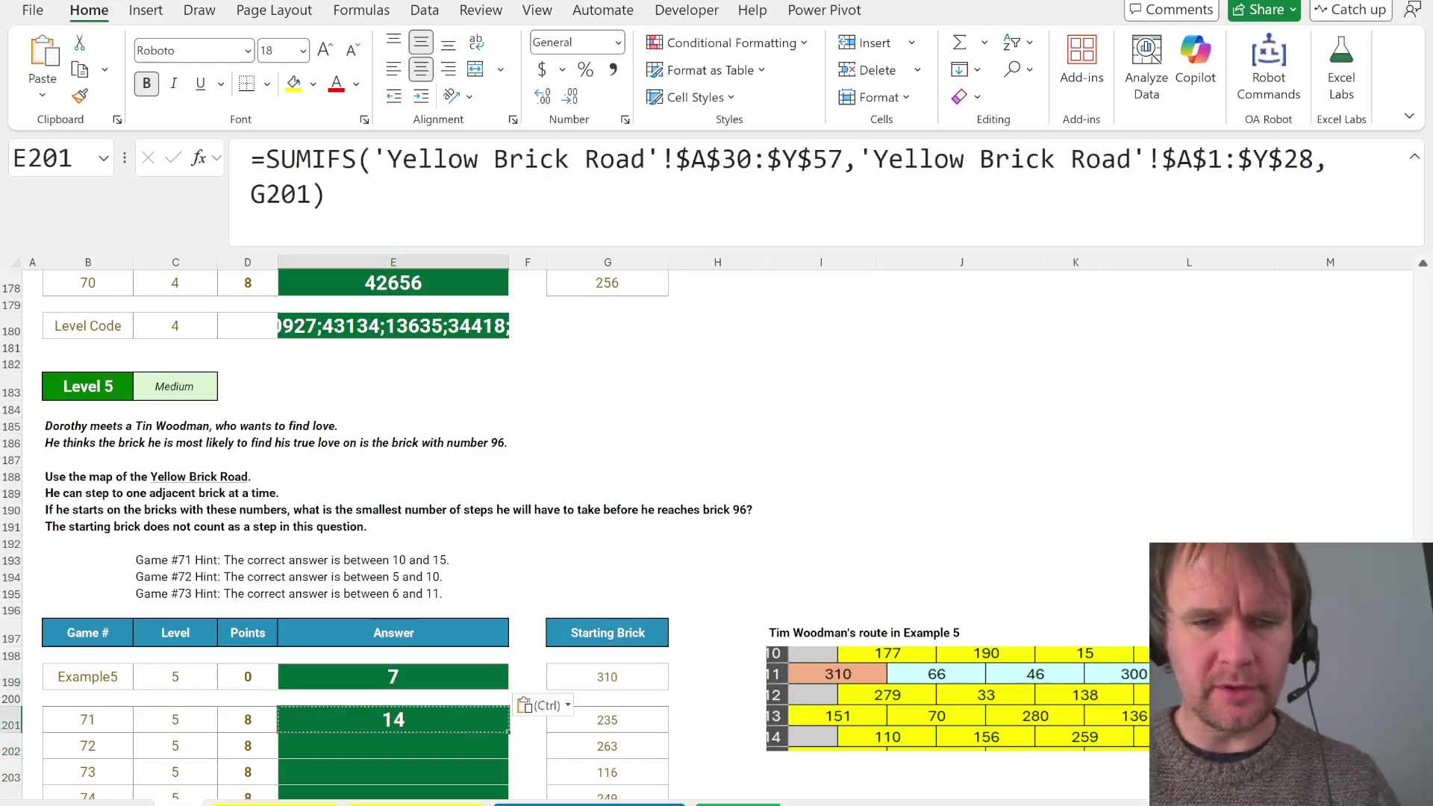
{"action": "key", "text": "Left"}
{"action": "key", "text": "ctrl+Down"}
{"action": "key", "text": "Right"}
{"action": "key", "text": "ctrl+shift+Up"}
{"action": "key", "text": "ctrl+v"}
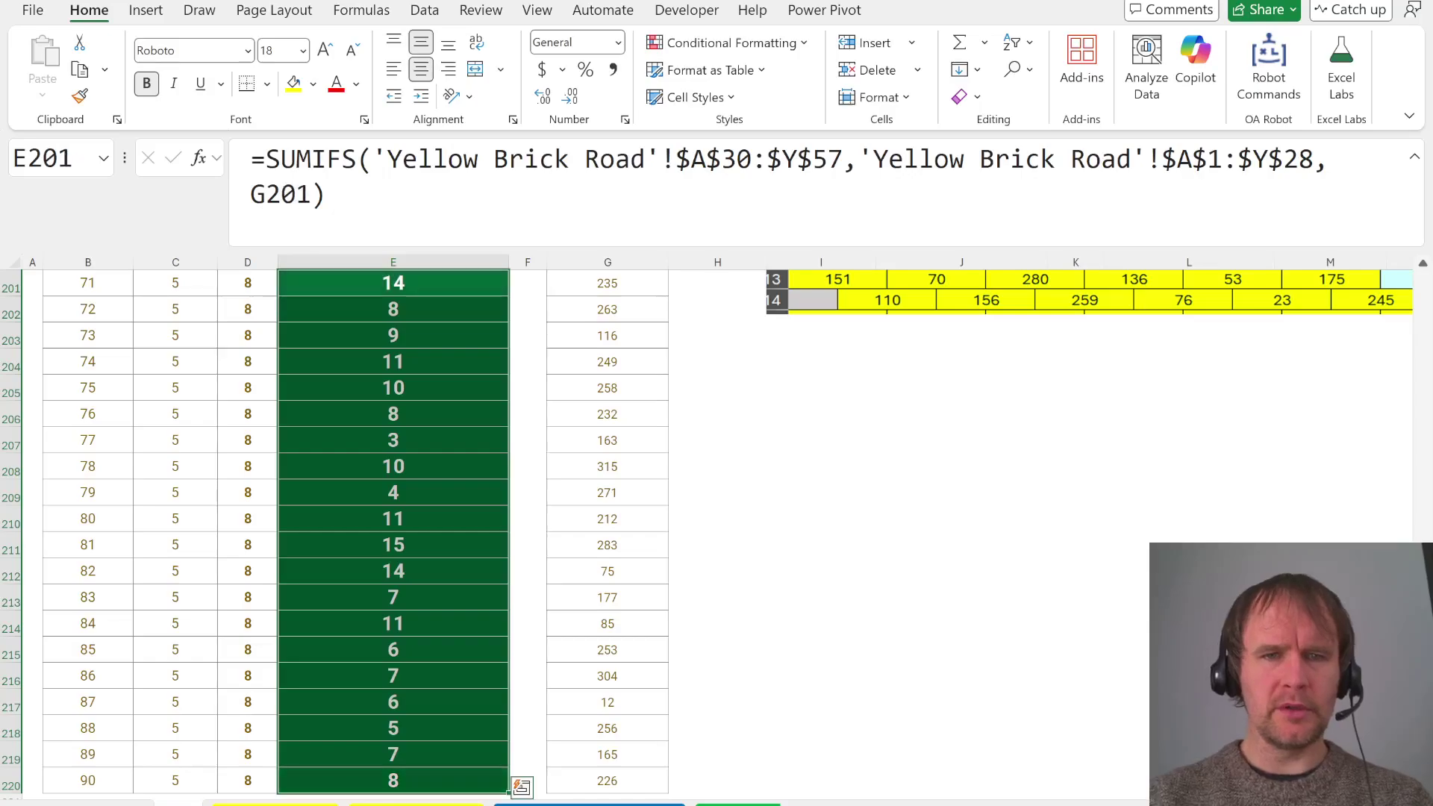
Check the answers against the Level 5 hints, copy the level code from E222 and paste it as the quiz form's Level 5 answer
{"action": "scroll", "coordinate": [579, 539], "scroll_direction": "up", "scroll_amount": 5}
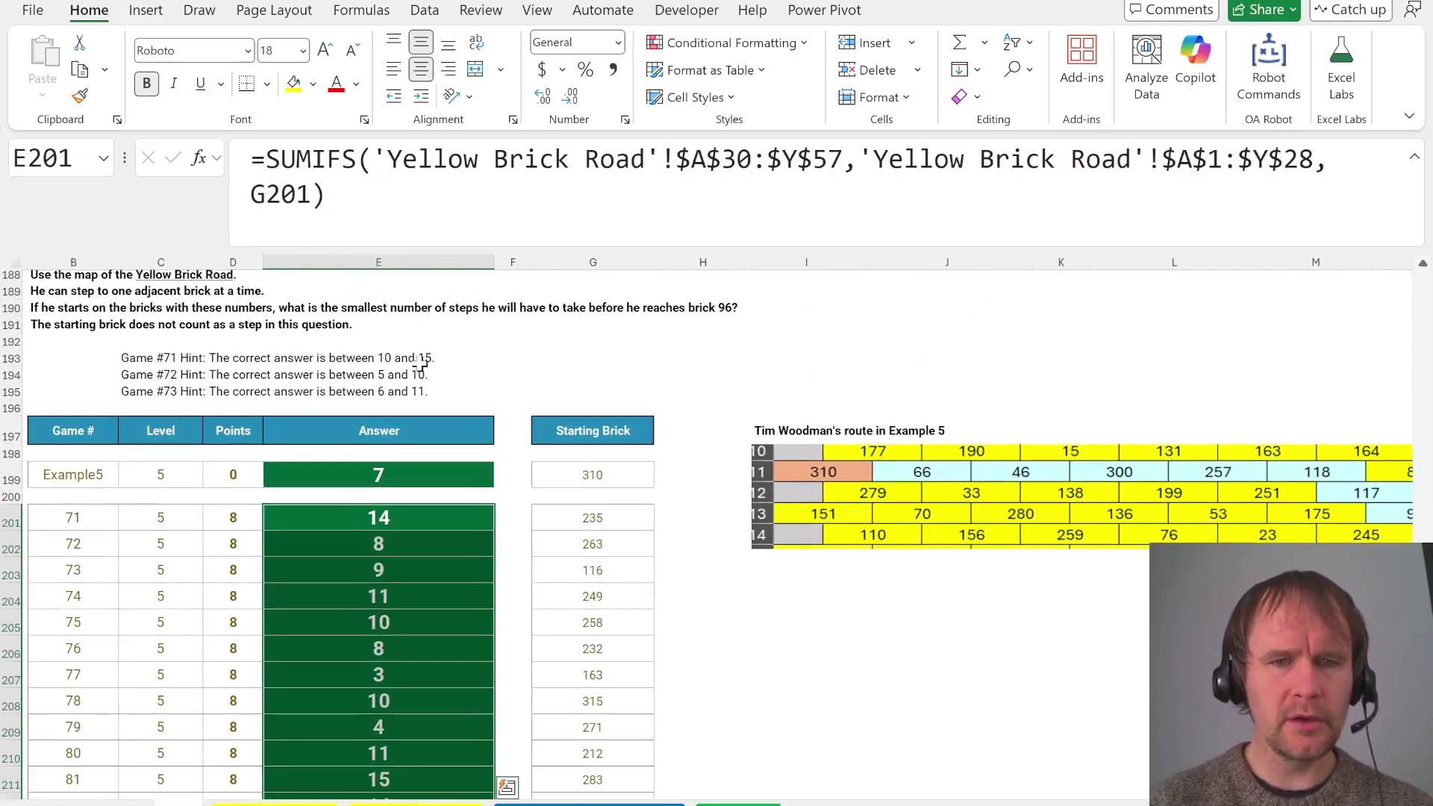
{"action": "key", "text": "ctrl+Down"}
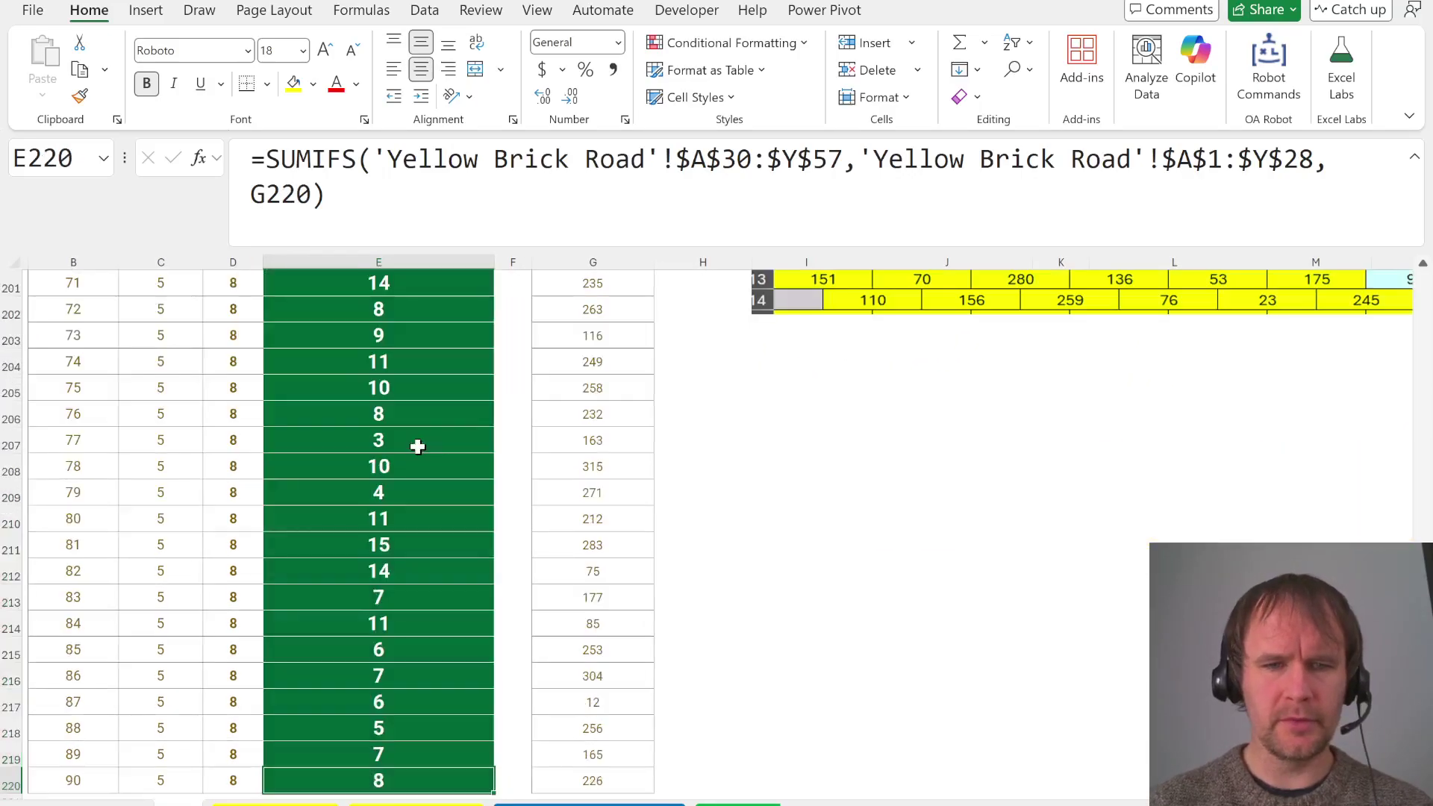
{"action": "key", "text": "ctrl+Down"}
{"action": "key", "text": "ctrl+c"}
{"action": "key", "text": "alt+Tab"}
{"action": "scroll", "coordinate": [313, 697], "scroll_direction": "down", "scroll_amount": 3}
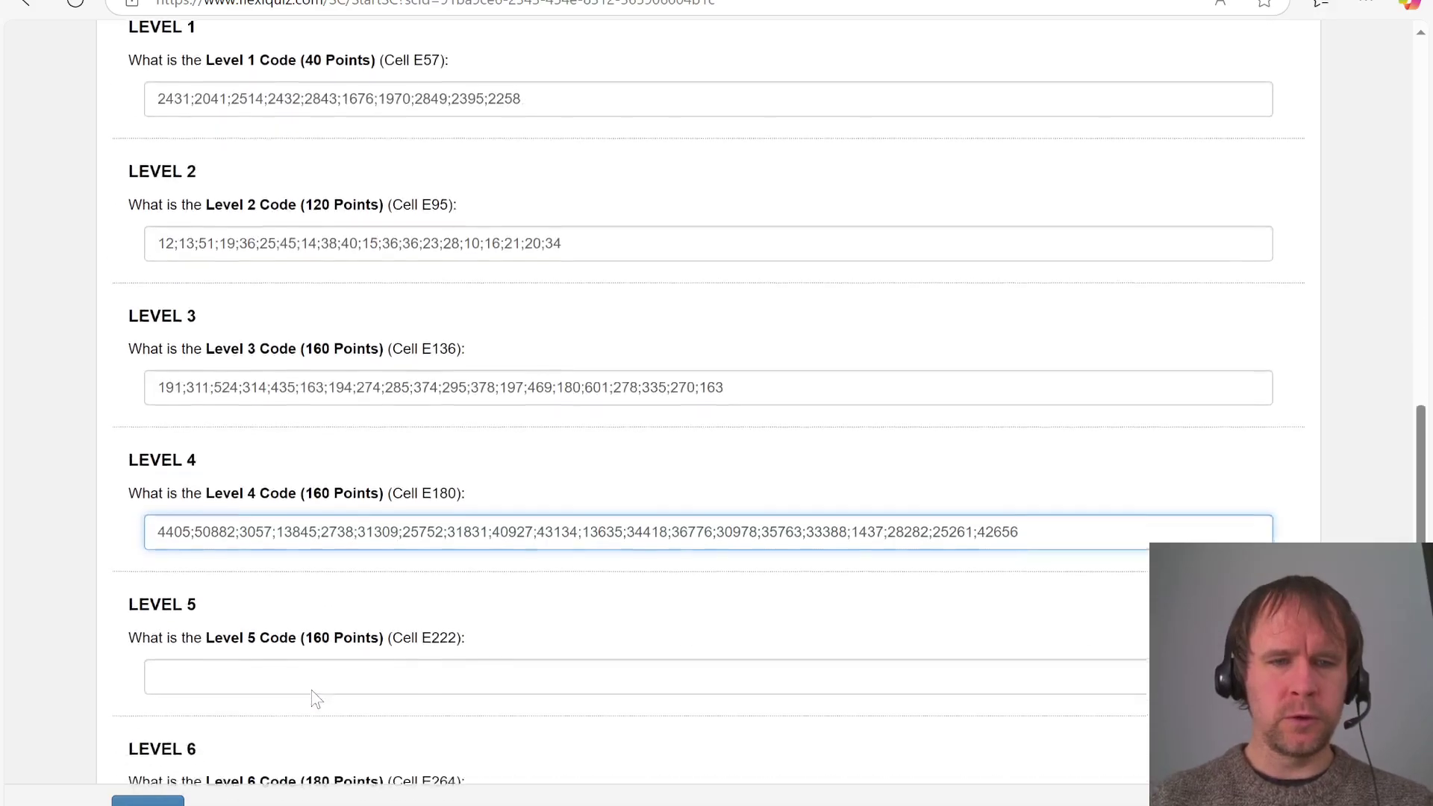
{"action": "left_click", "coordinate": [254, 673]}
{"action": "key", "text": "ctrl+v"}
{"action": "key", "text": "alt+Tab"}
Read the Level 6 task, switch to the working sheet and list the direction arrows in S5 with =_arrs
{"action": "scroll", "coordinate": [258, 680], "scroll_direction": "down", "scroll_amount": 7}
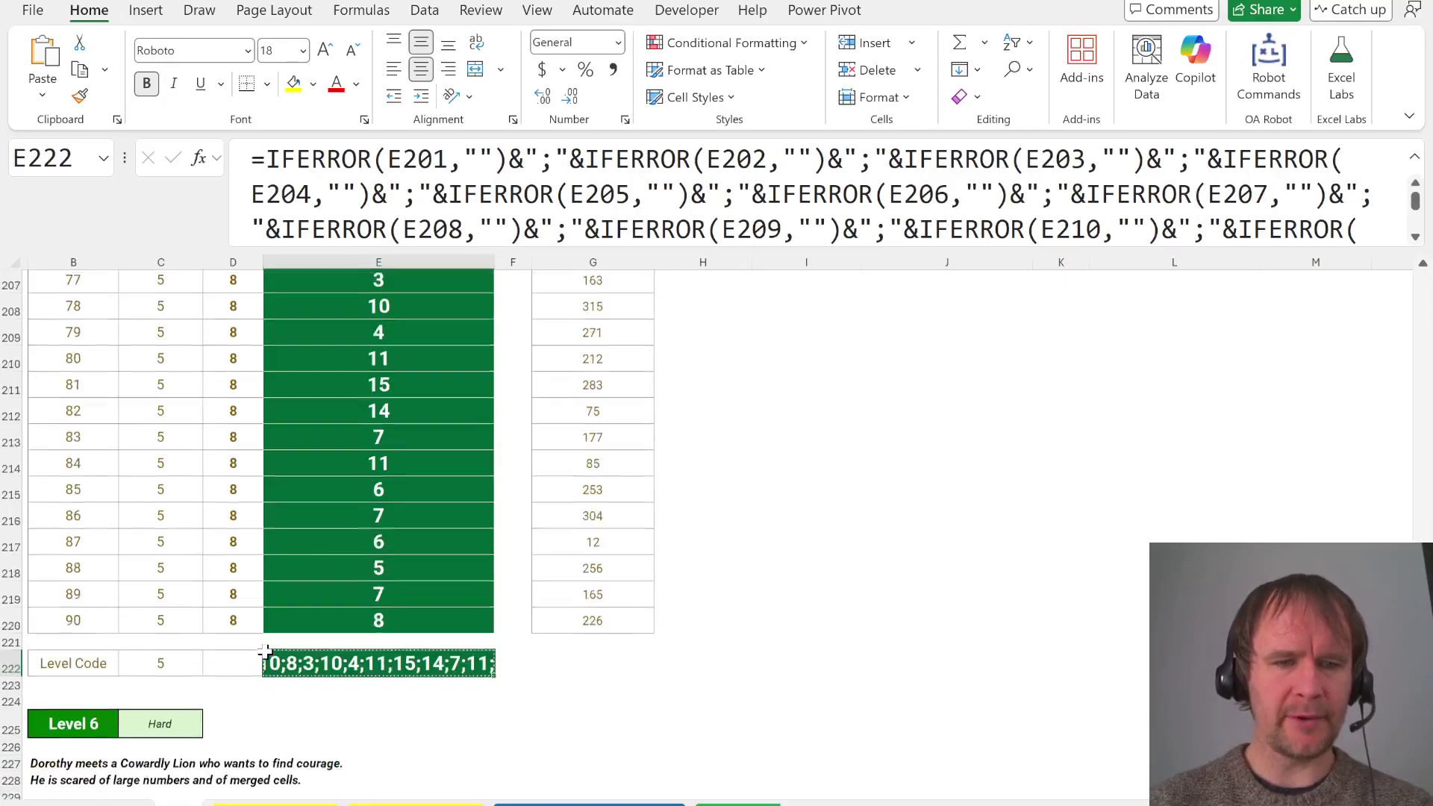
{"action": "scroll", "coordinate": [265, 652], "scroll_direction": "down", "scroll_amount": 1}
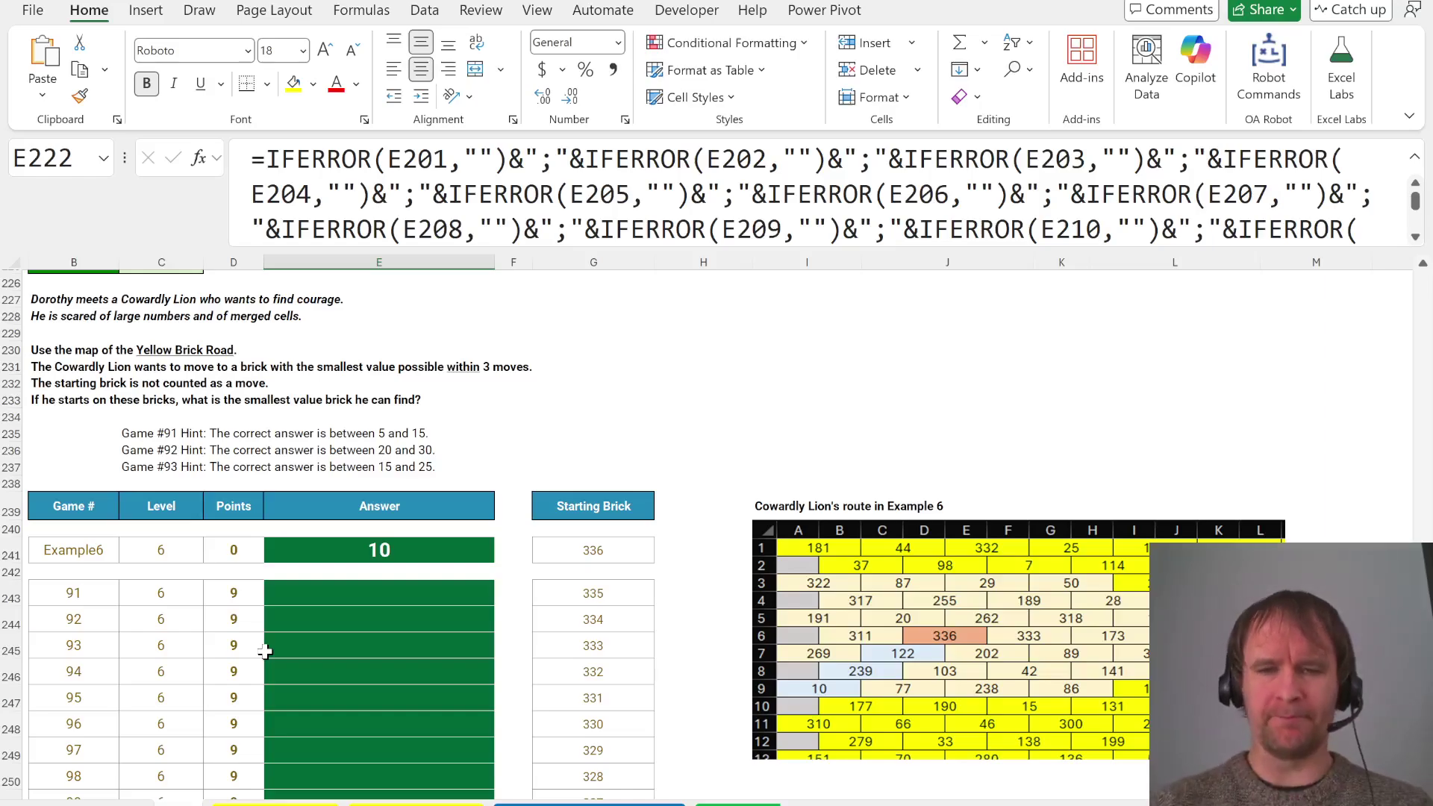
{"action": "key", "text": "ctrl+Page_Up"}
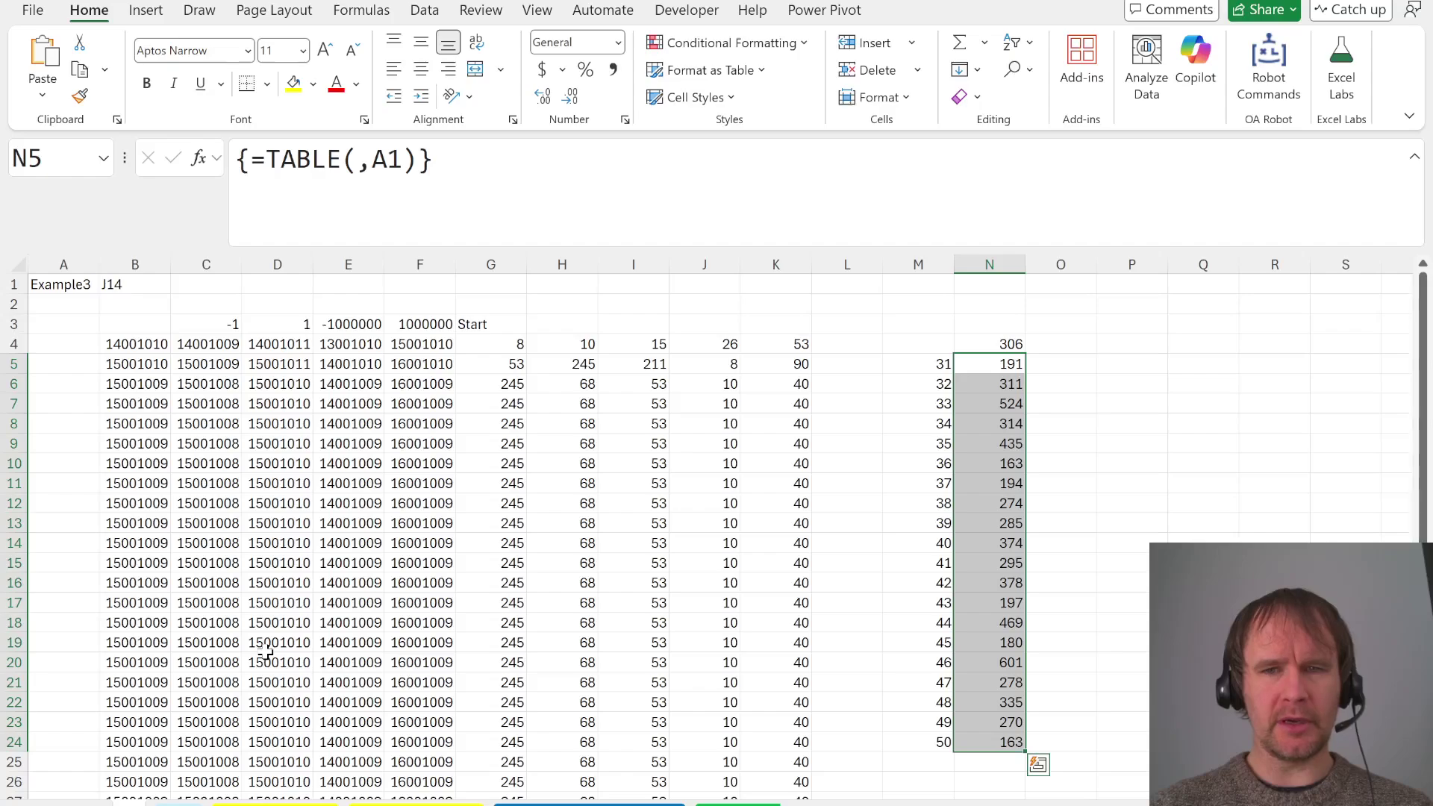
{"action": "key", "text": "ctrl+Right"}
{"action": "key", "text": "ctrl+Left"}
{"action": "key", "text": "Right"}
{"action": "key", "text": "Right"}
{"action": "key", "text": "Right"}
{"action": "key", "text": "Right"}
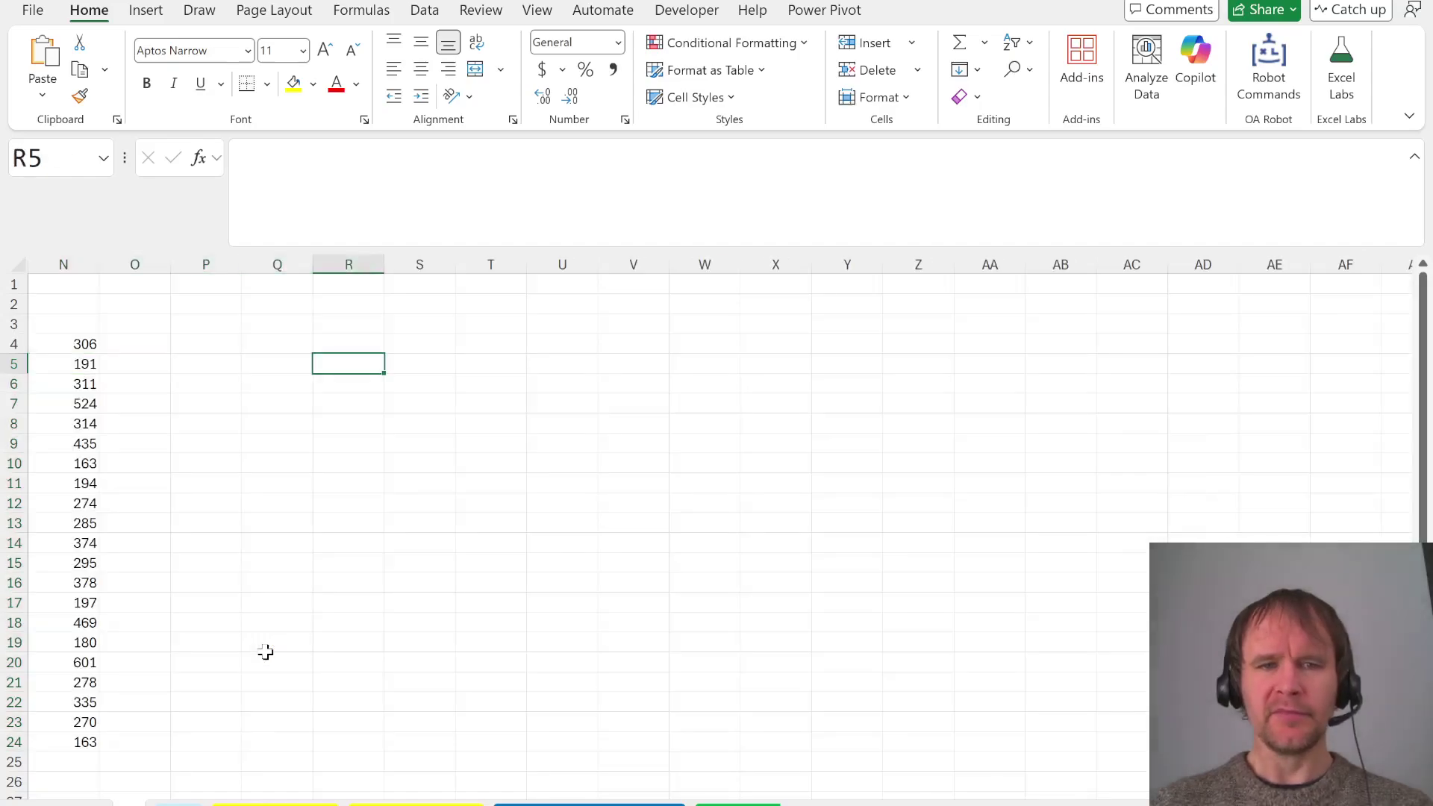
{"action": "key", "text": "Right"}
{"action": "type", "text": "=arr"}
{"action": "key", "text": "Down"}
{"action": "key", "text": "Down"}
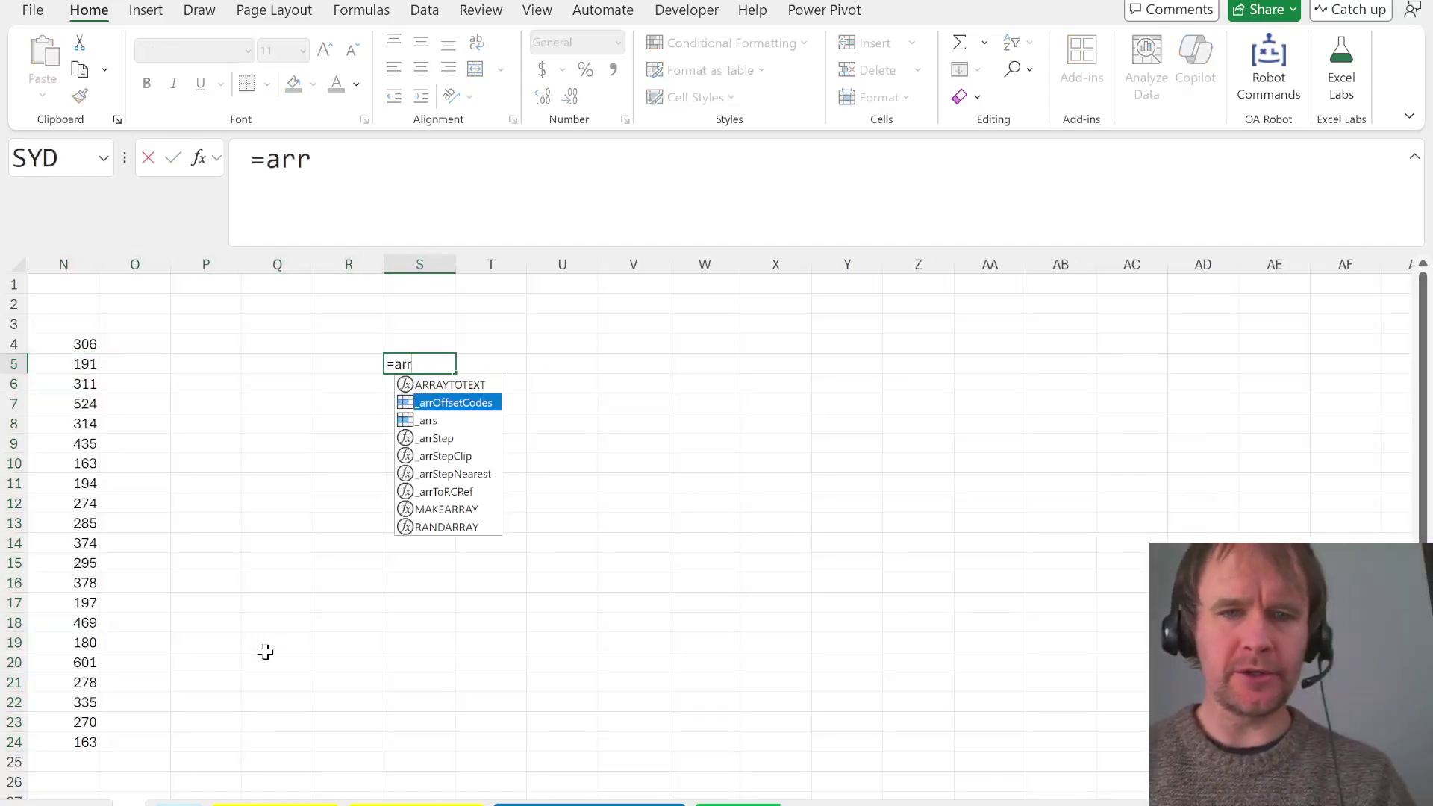
{"action": "key", "text": "Tab"}
{"action": "key", "text": "Return"}
Convert the arrows to row-column offsets in T5 with =_arrToRCRef(S5#)
{"action": "key", "text": "Up"}
{"action": "key", "text": "Right"}
{"action": "type", "text": "=arrto"}
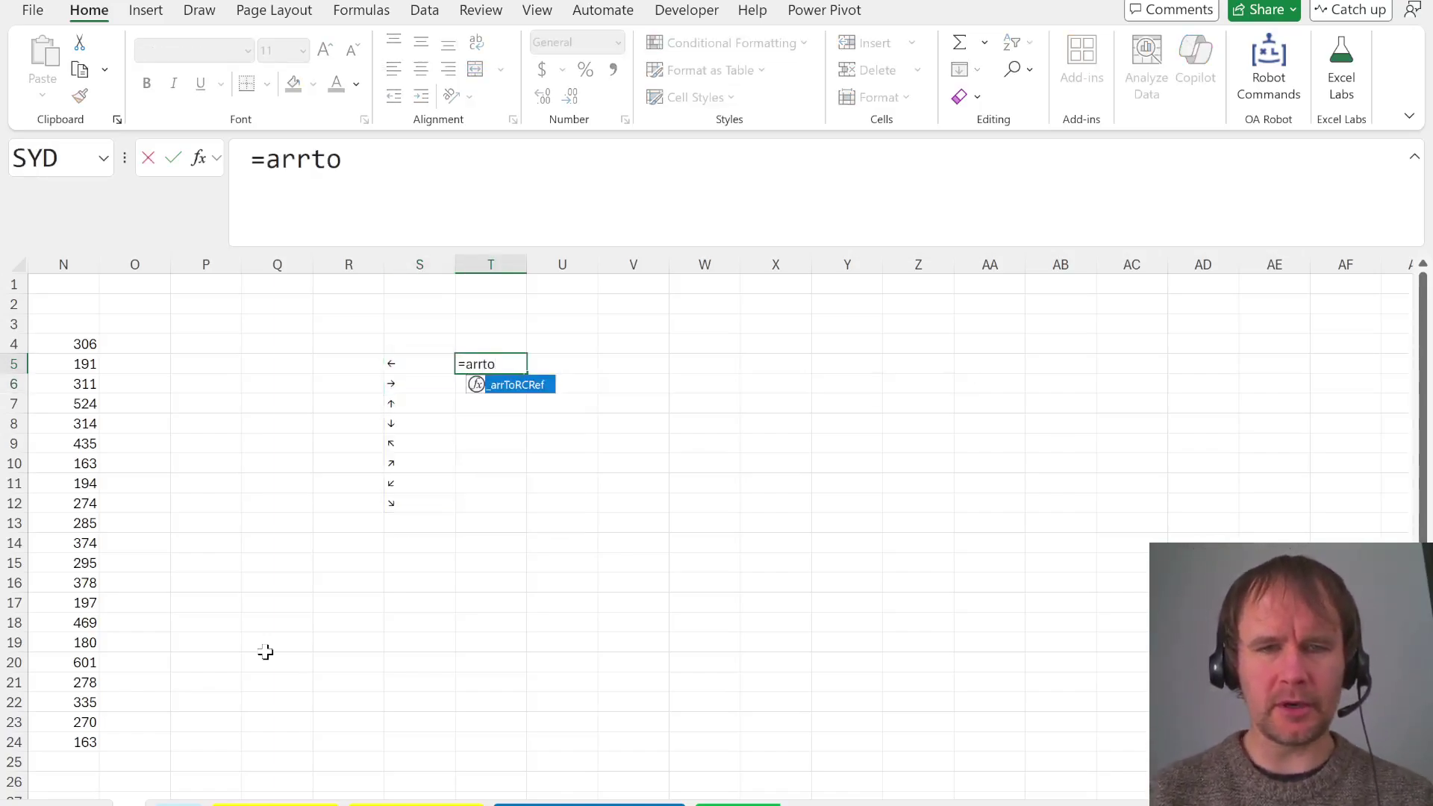
{"action": "key", "text": "Tab"}
{"action": "key", "text": "Left"}
{"action": "type", "text": "#"}
{"action": "key", "text": "Return"}
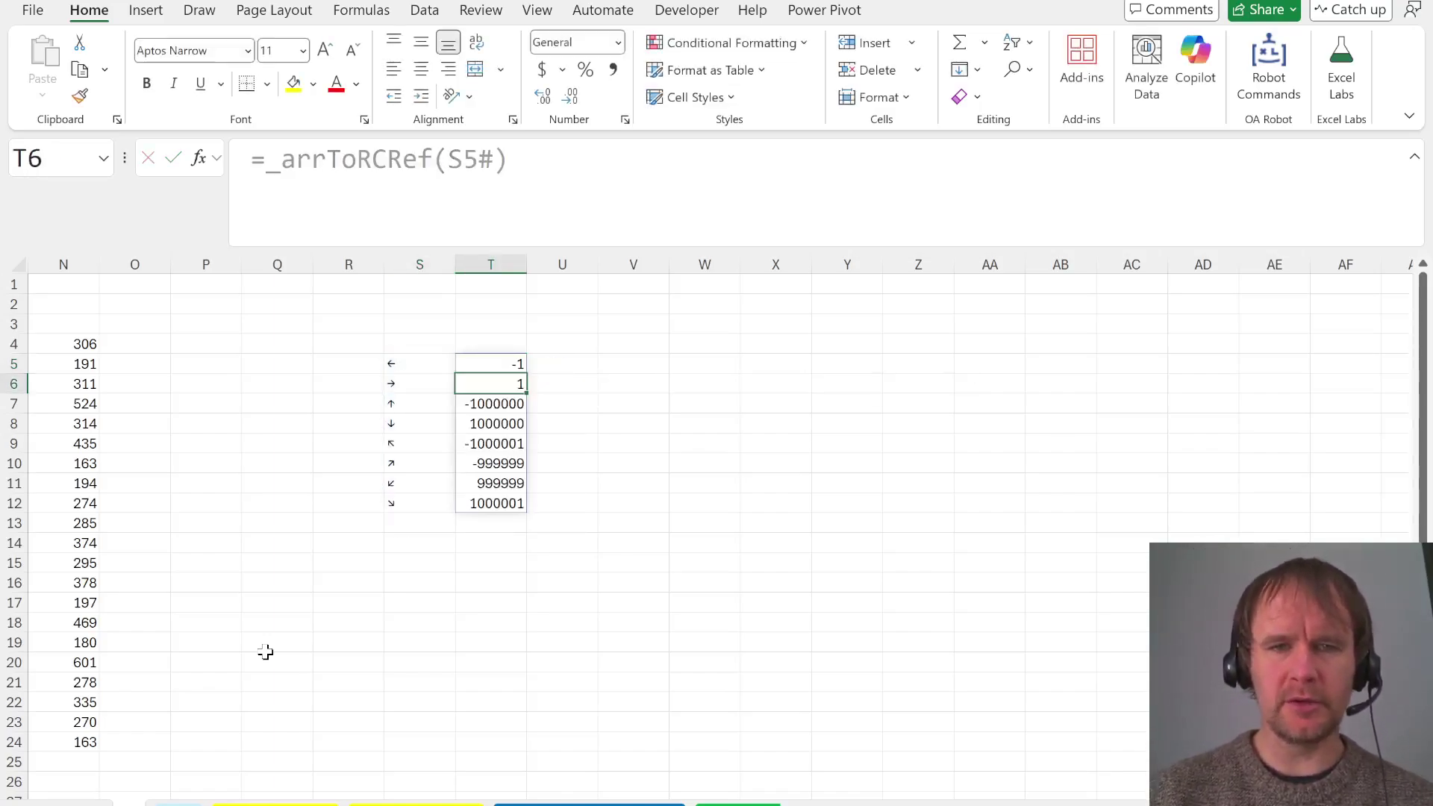
Examine how the merged bricks around brick 194 in I9 of the Yellow Brick Road map adjoin, and return to the offsets list
{"action": "key", "text": "Up"}
{"action": "key", "text": "ctrl+Page_Down"}
{"action": "key", "text": "ctrl+Page_Down"}
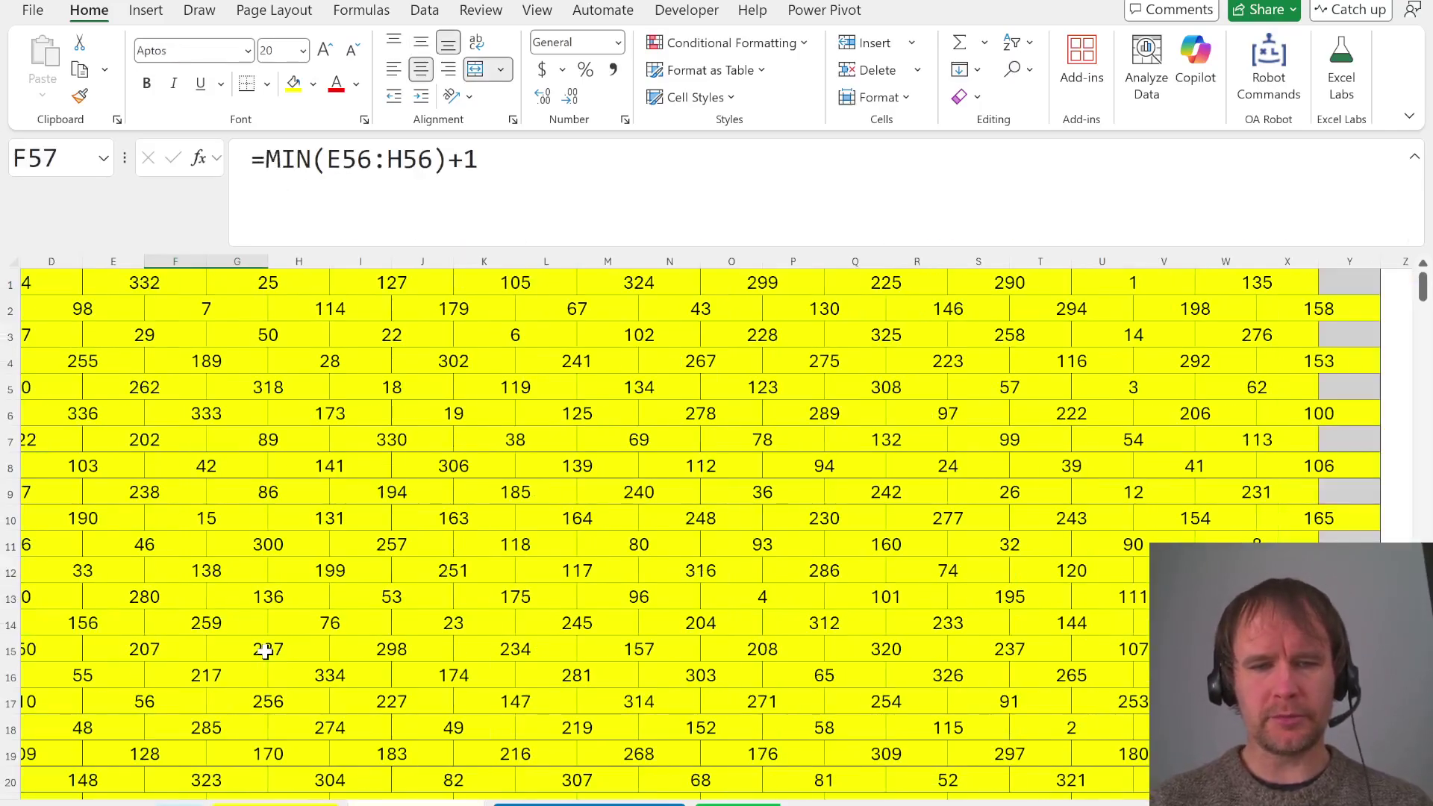
{"action": "left_click", "coordinate": [385, 494]}
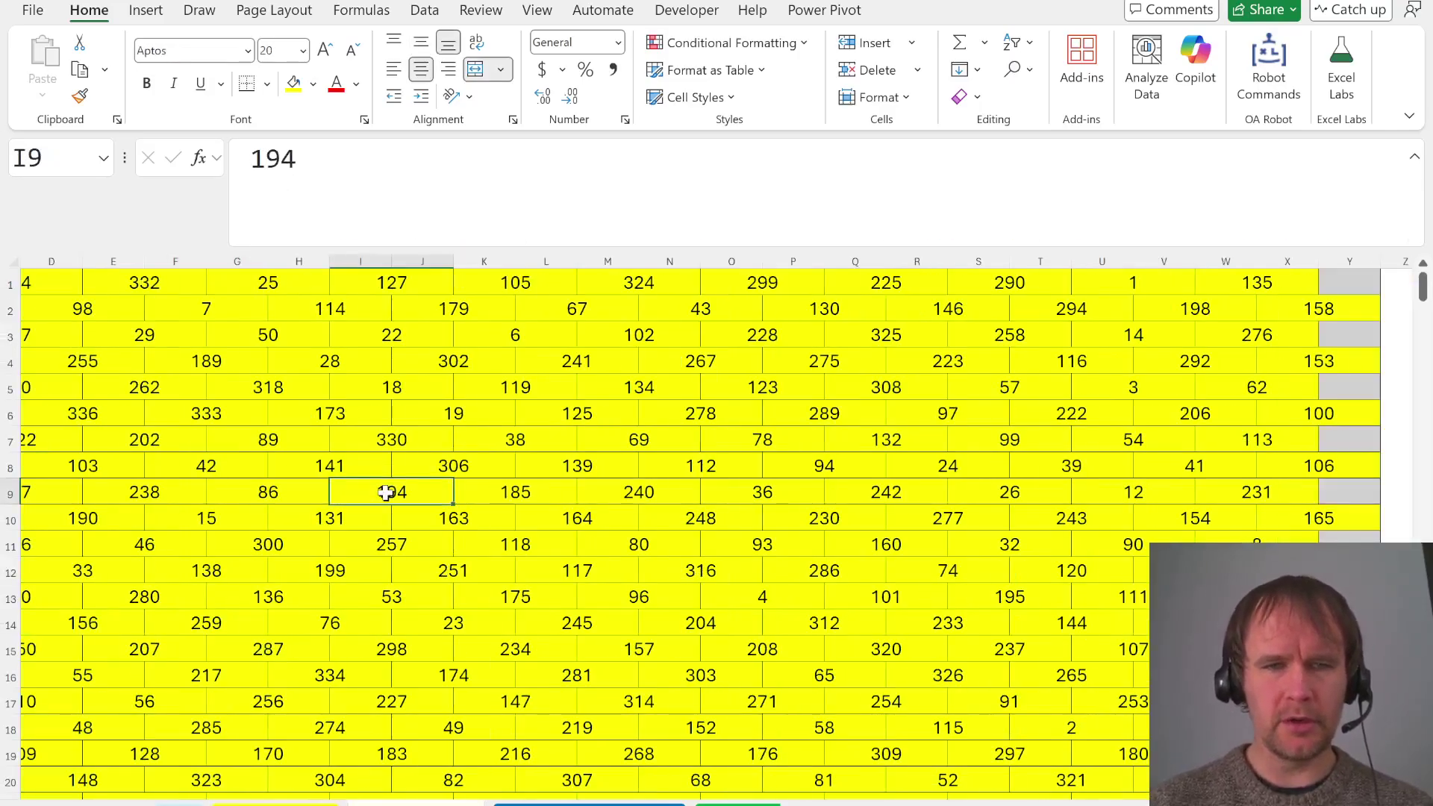
{"action": "key", "text": "Up"}
{"action": "key", "text": "Down"}
{"action": "key", "text": "Right"}
{"action": "key", "text": "Up"}
{"action": "key", "text": "Down"}
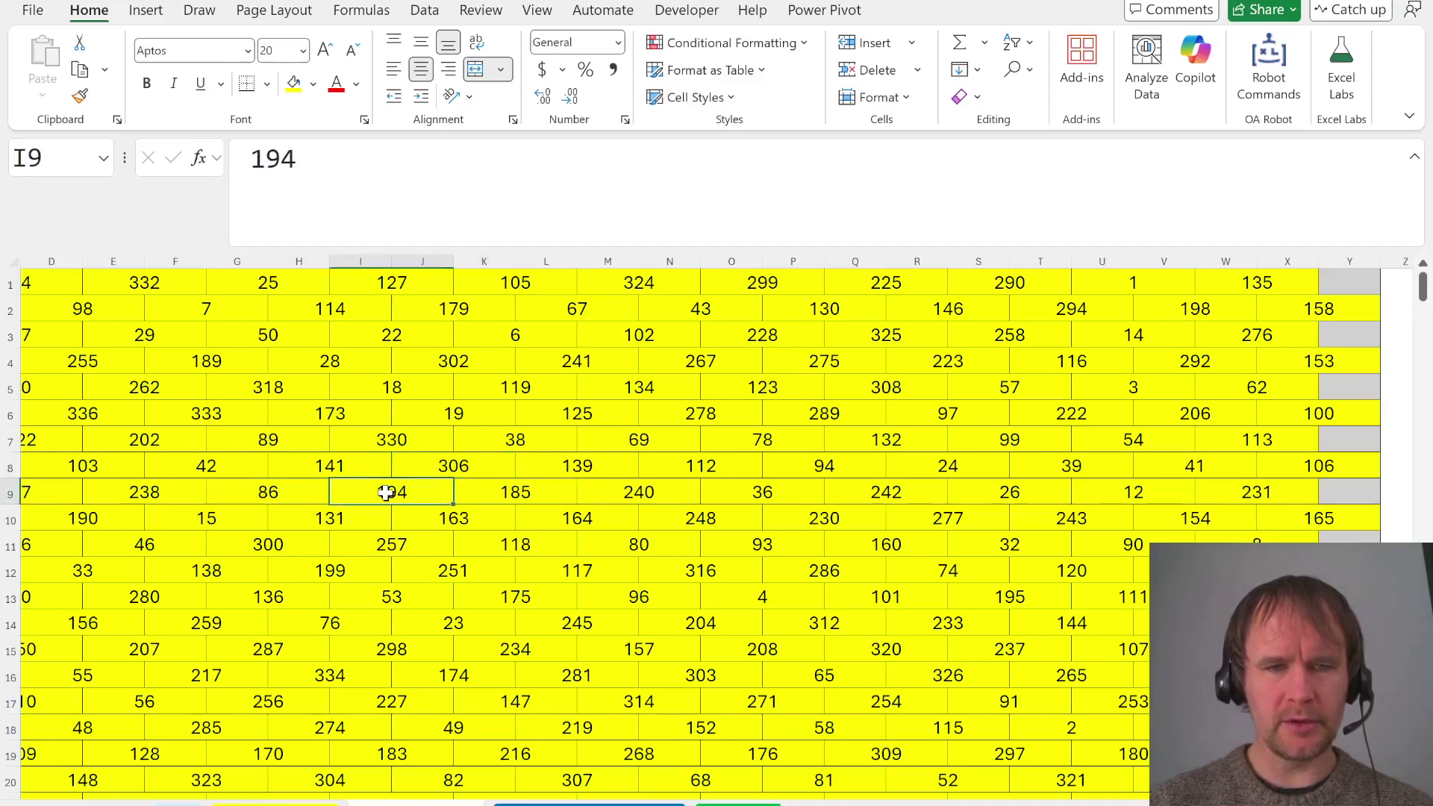
{"action": "key", "text": "ctrl+Page_Up"}
{"action": "key", "text": "ctrl+Page_Up"}
{"action": "key", "text": "ctrl+Page_Up"}
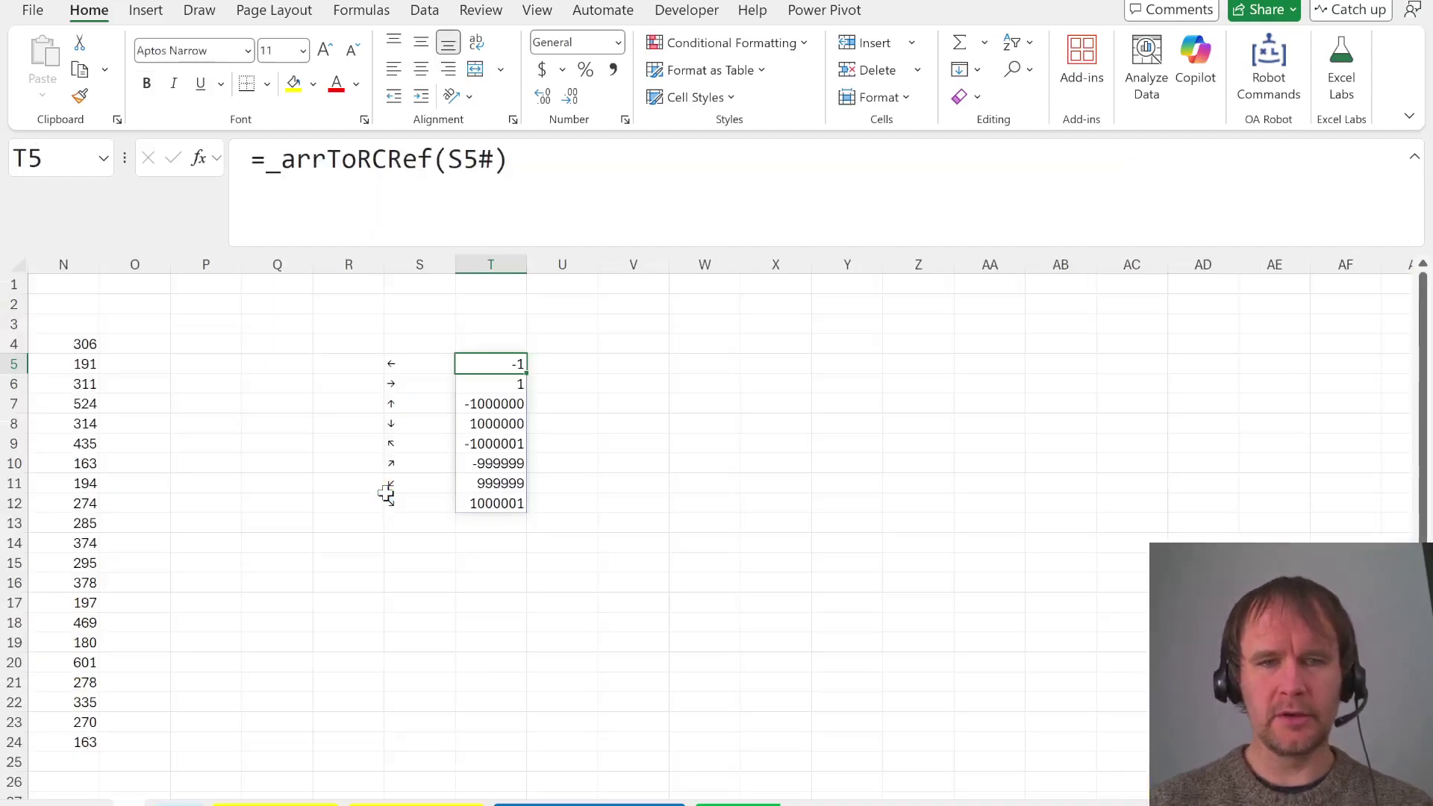
Replace the spilled offset formula in T5:T12 with its static values
{"action": "key", "text": "ctrl+shift+Down"}
{"action": "key", "text": "ctrl+c"}
{"action": "key", "text": "ctrl+shift+v"}
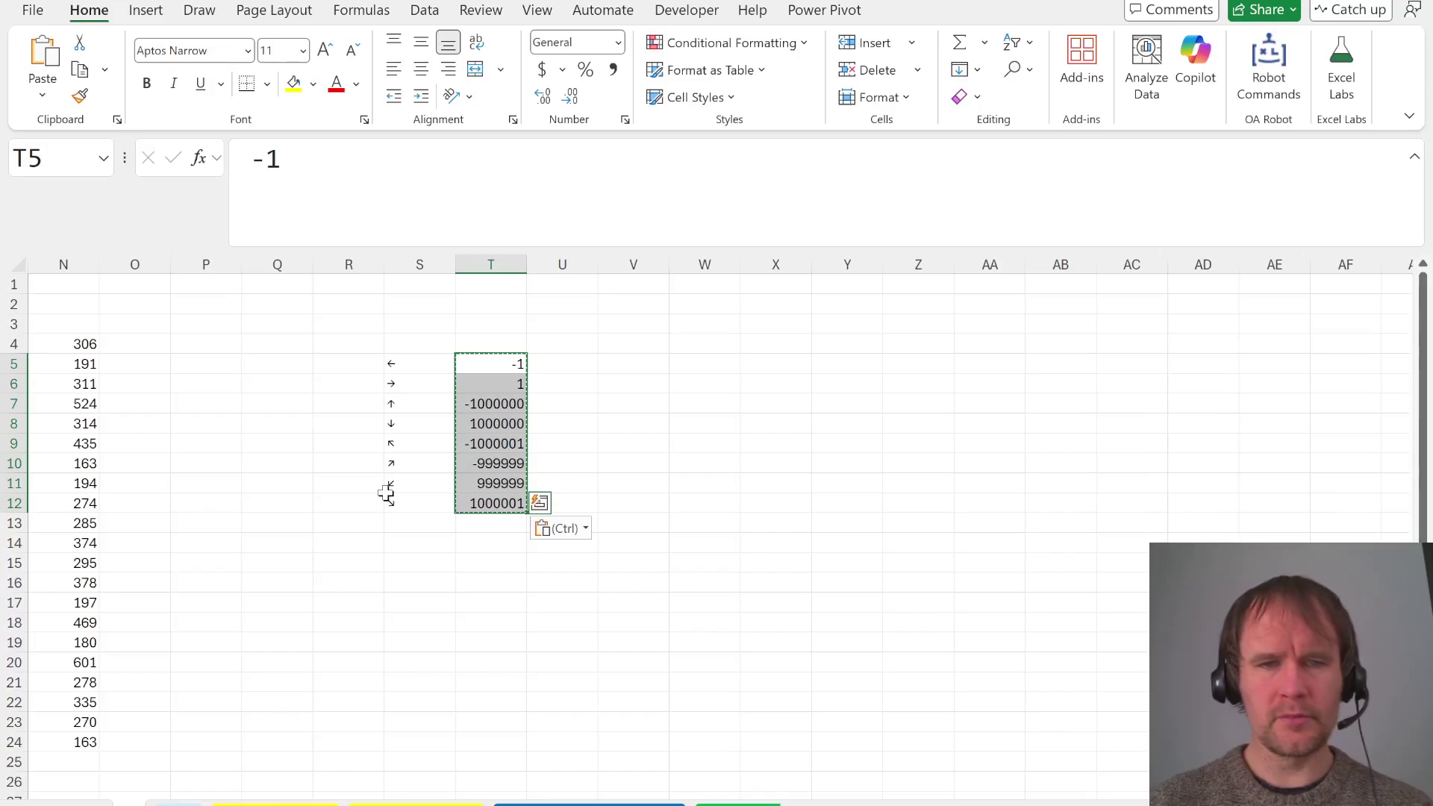
Copy the four diagonal offsets in T9:T12 into U9:U12
{"action": "key", "text": "Down"}
{"action": "key", "text": "Down"}
{"action": "key", "text": "Down"}
{"action": "key", "text": "Down"}
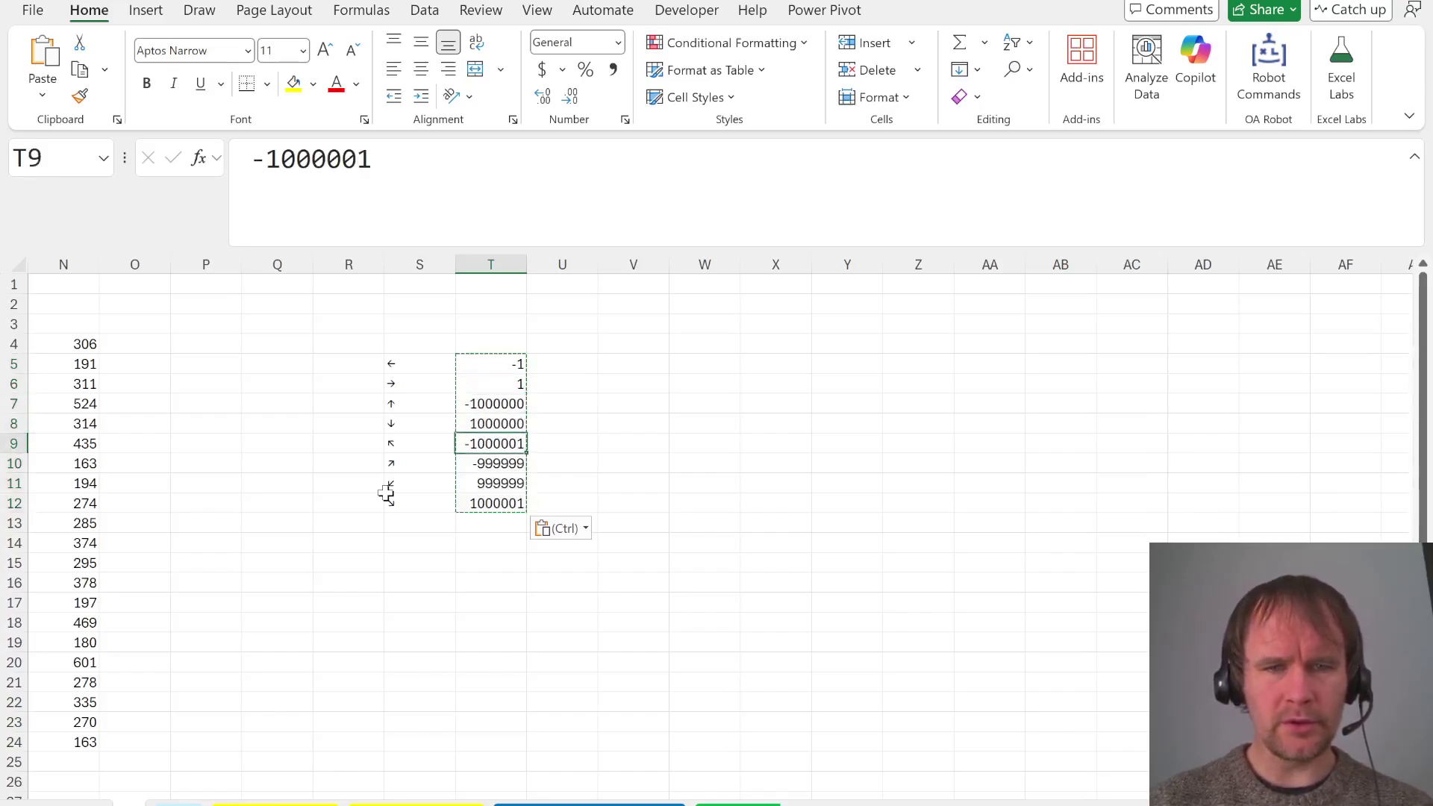
{"action": "key", "text": "shift+Down"}
{"action": "key", "text": "shift+Down"}
{"action": "key", "text": "shift+Down"}
{"action": "key", "text": "ctrl+c"}
{"action": "key", "text": "Right"}
{"action": "key", "text": "ctrl+v"}
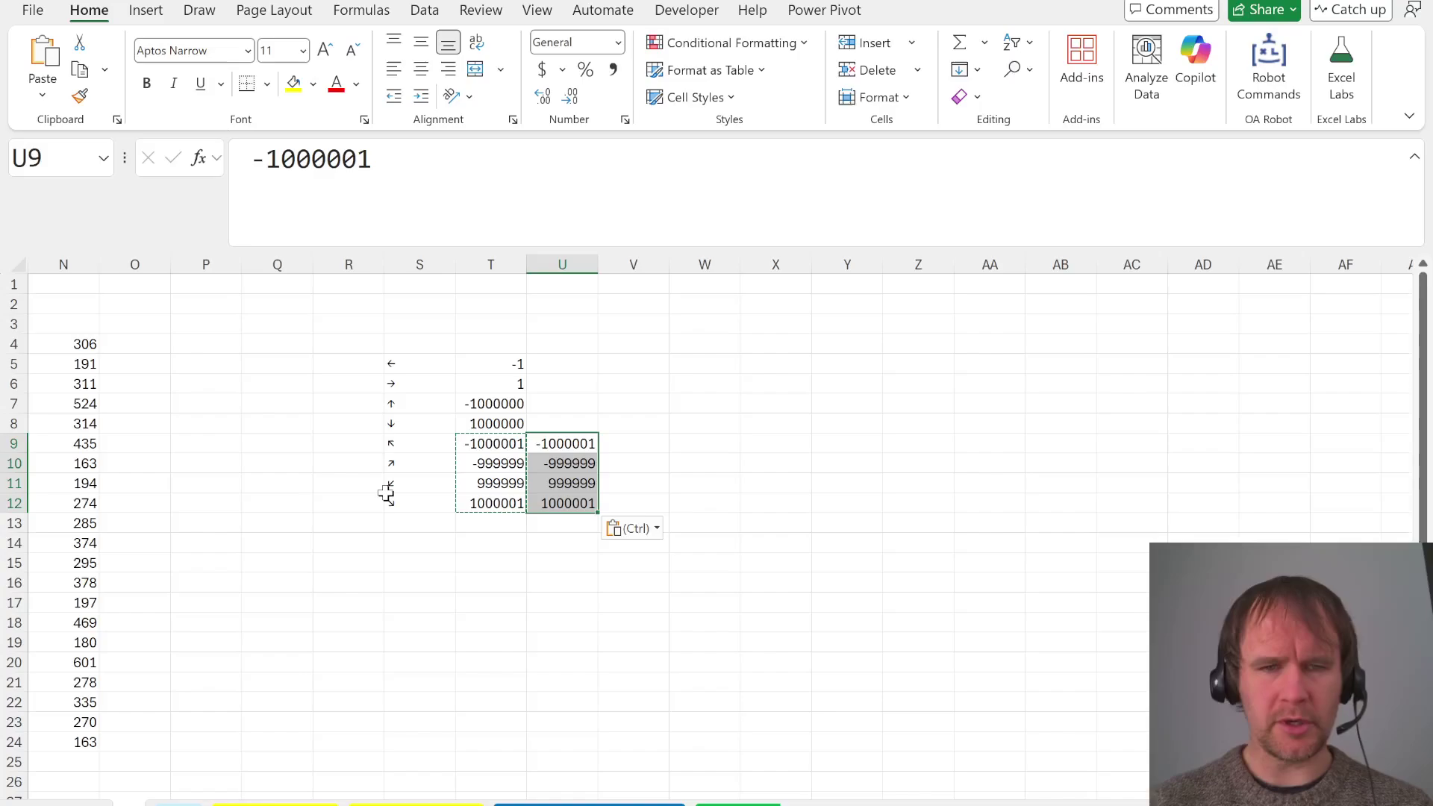
Double the left and right offsets in U5:U6 with =T5*2 and =T6*2
{"action": "key", "text": "Up"}
{"action": "key", "text": "Up"}
{"action": "key", "text": "Up"}
{"action": "key", "text": "Up"}
{"action": "key", "text": "shift+Down"}
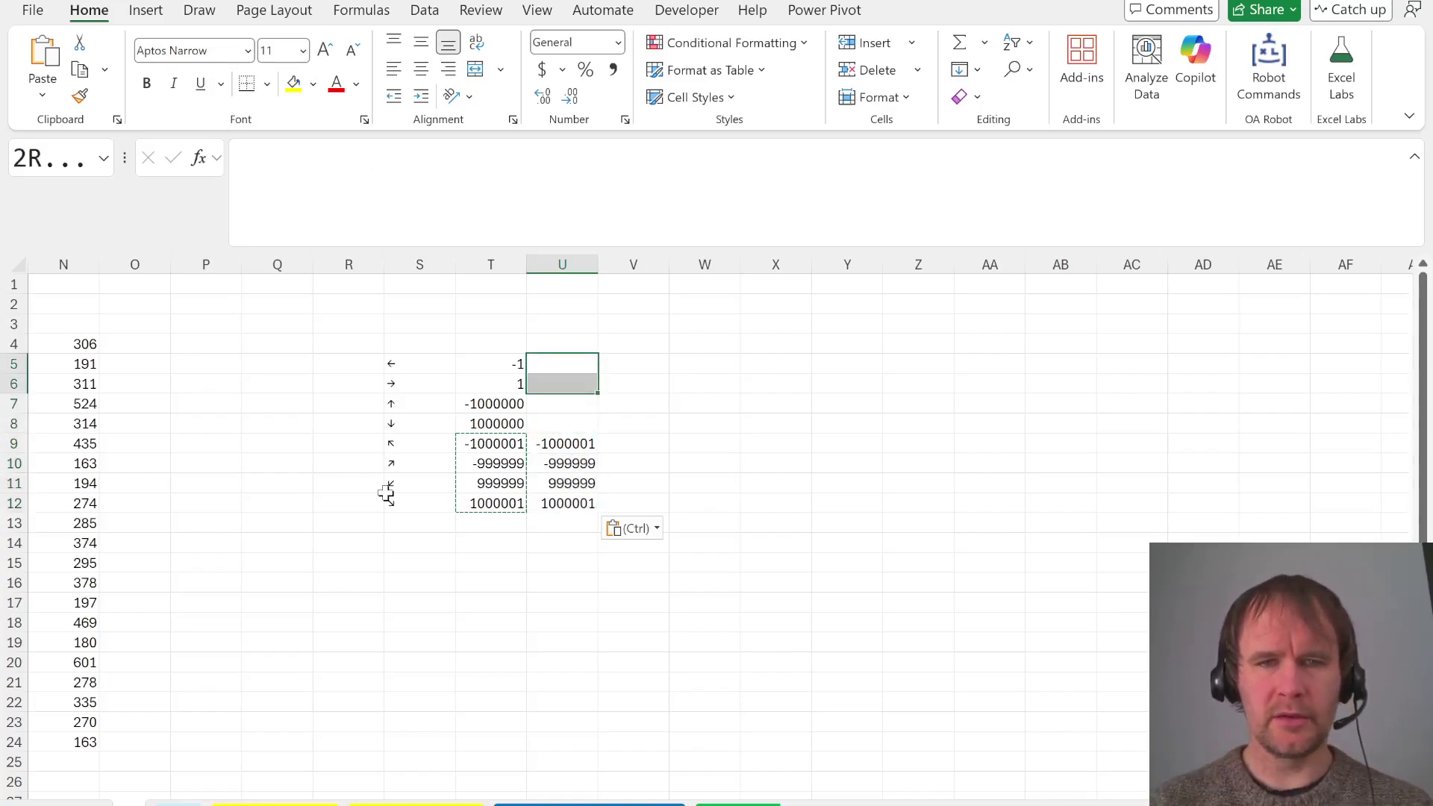
{"action": "key", "text": "Escape"}
{"action": "type", "text": "="}
{"action": "key", "text": "Left"}
{"action": "key", "text": "Return"}
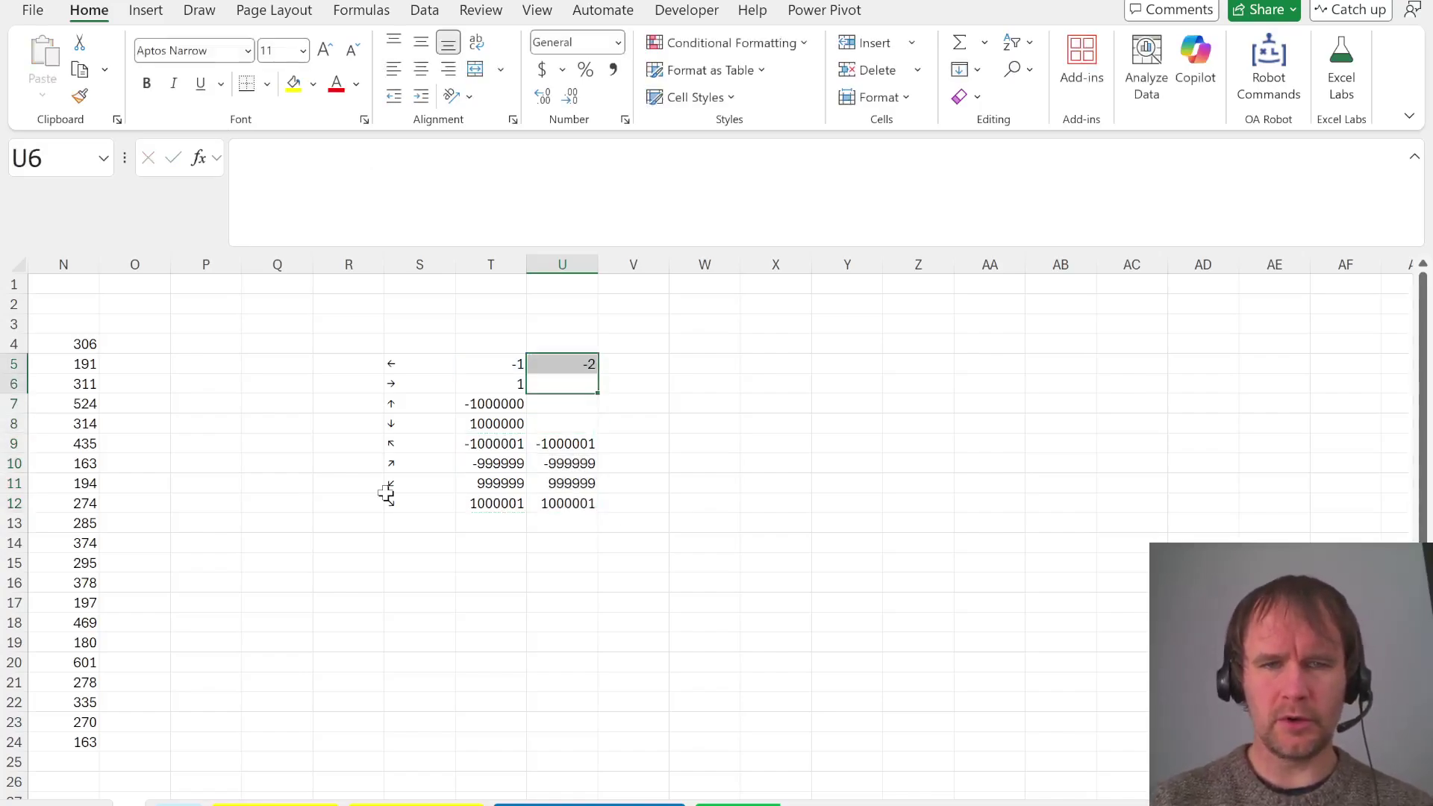
{"action": "key", "text": "shift+Down"}
{"action": "key", "text": "shift+Down"}
{"action": "key", "text": "shift+Down"}
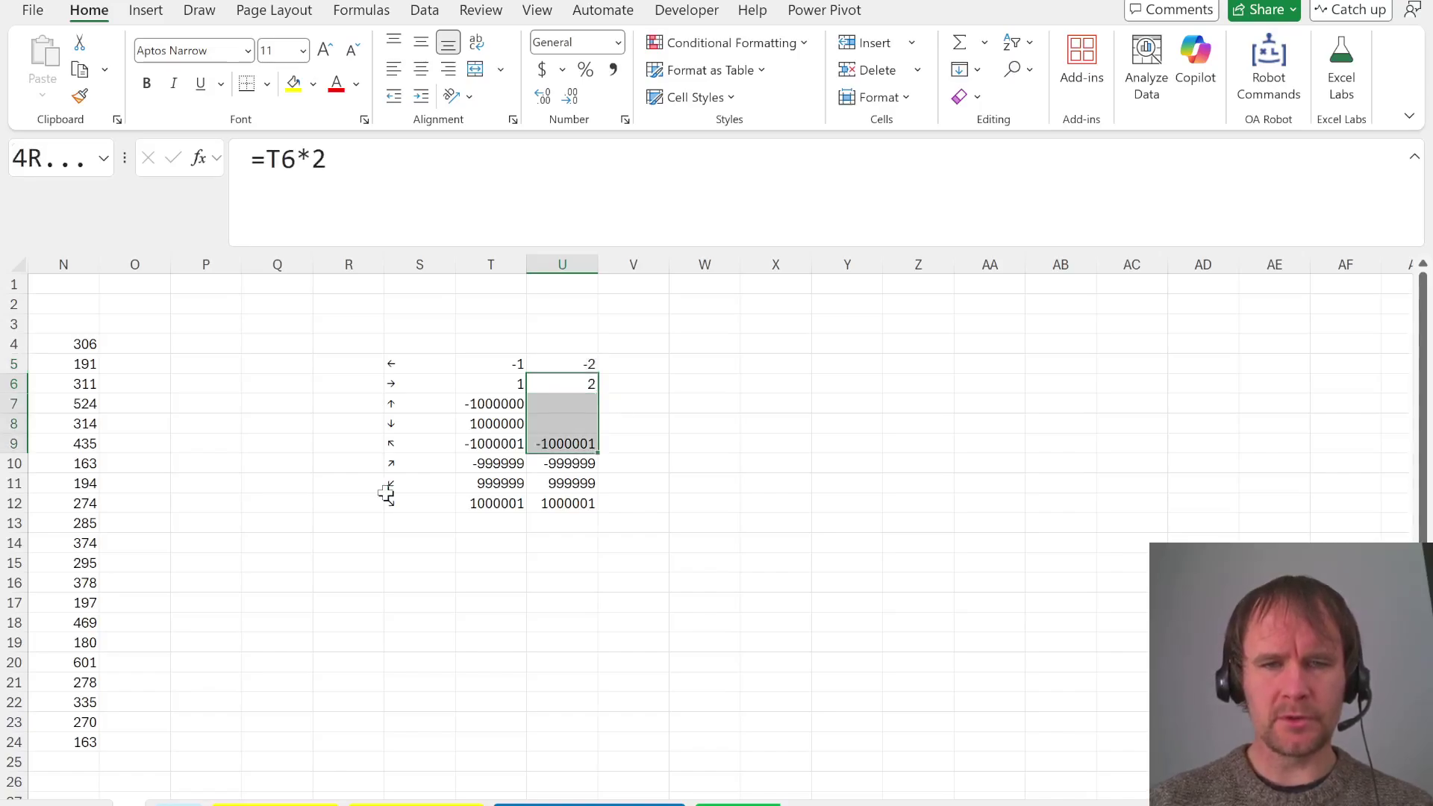
Copy the adjusted offsets in U5:U12 as values to W5 and sort them in ascending order
{"action": "key", "text": "Up"}
{"action": "key", "text": "shift+Down"}
{"action": "key", "text": "shift+Down"}
{"action": "key", "text": "shift+Down"}
{"action": "key", "text": "shift+Down"}
{"action": "key", "text": "shift+Down"}
{"action": "key", "text": "shift+Down"}
{"action": "key", "text": "shift+Down"}
{"action": "key", "text": "ctrl+c"}
{"action": "key", "text": "Right"}
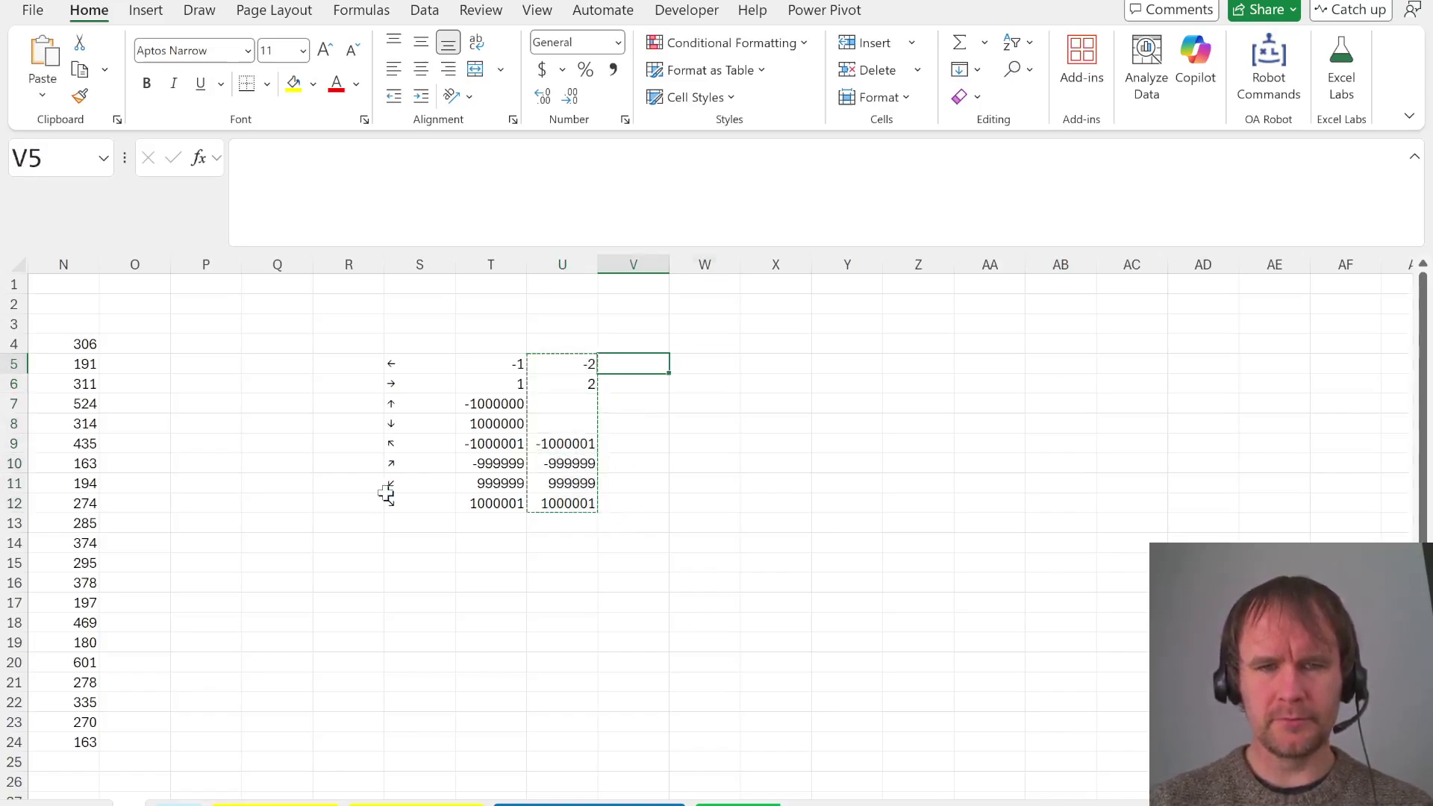
{"action": "key", "text": "Right"}
{"action": "key", "text": "ctrl+v"}
{"action": "key", "text": "alt+a"}
{"action": "key", "text": "s"}
{"action": "key", "text": "a"}
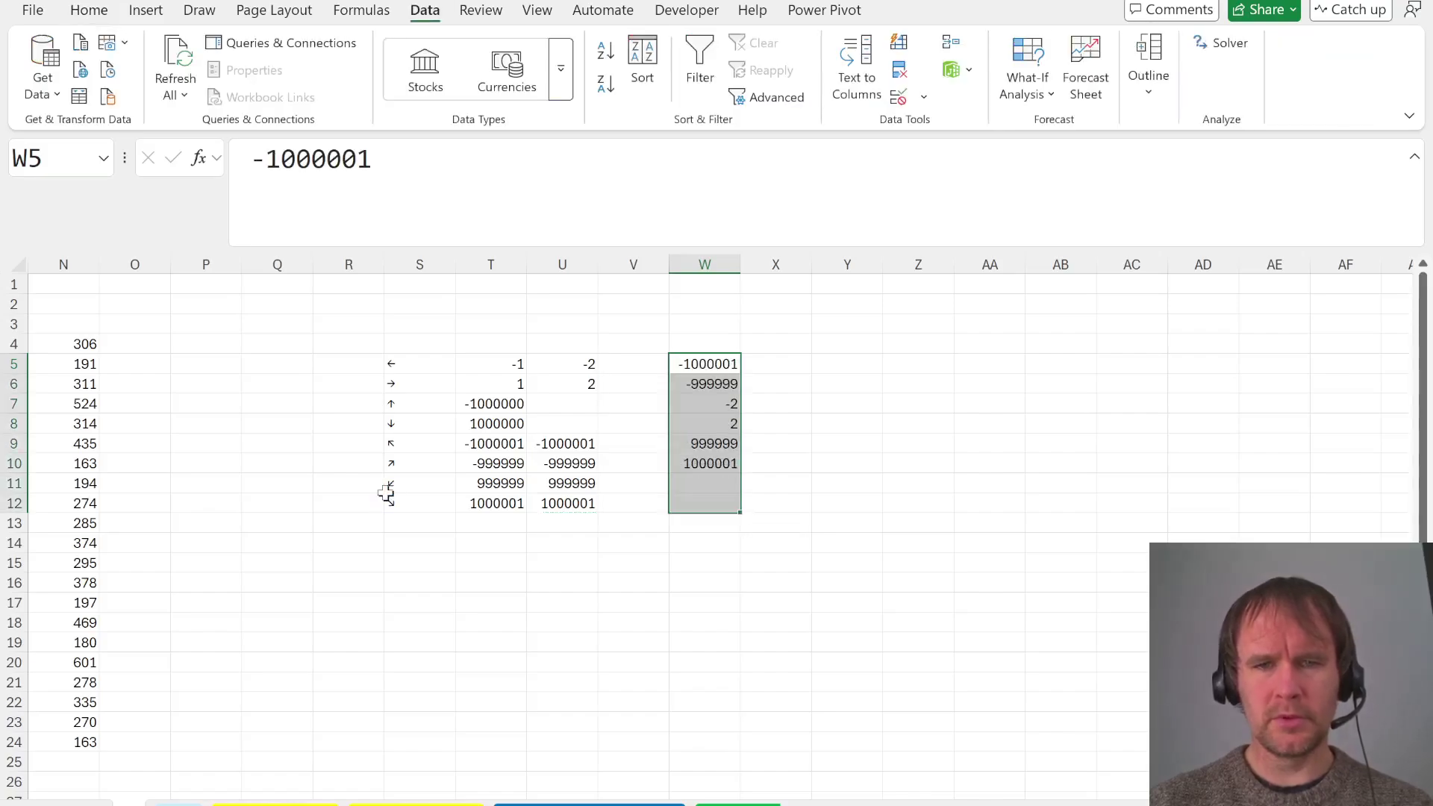
Start a formula in X4, beside the sorted offsets list
{"action": "key", "text": "Up"}
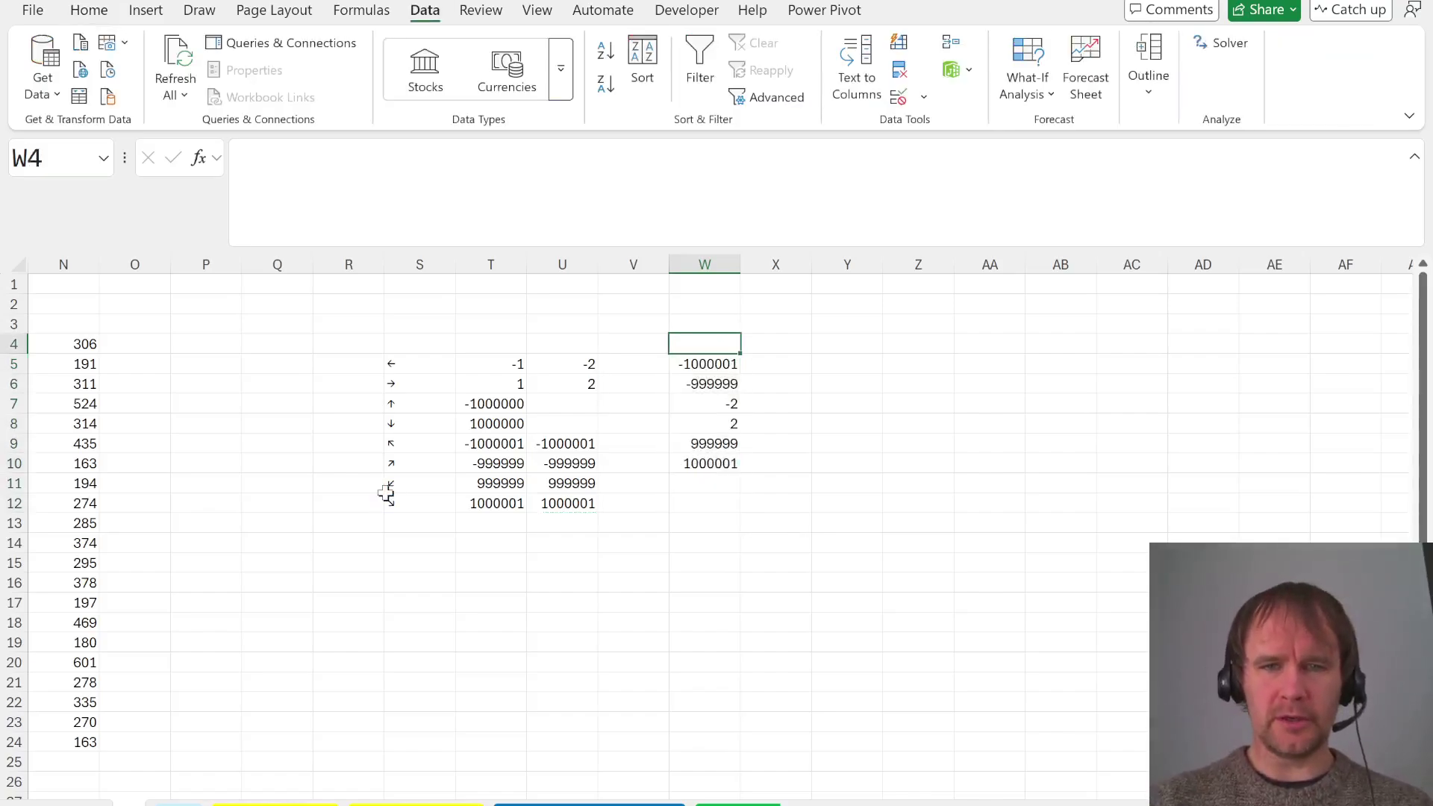
{"action": "key", "text": "Right"}
{"action": "type", "text": "="}
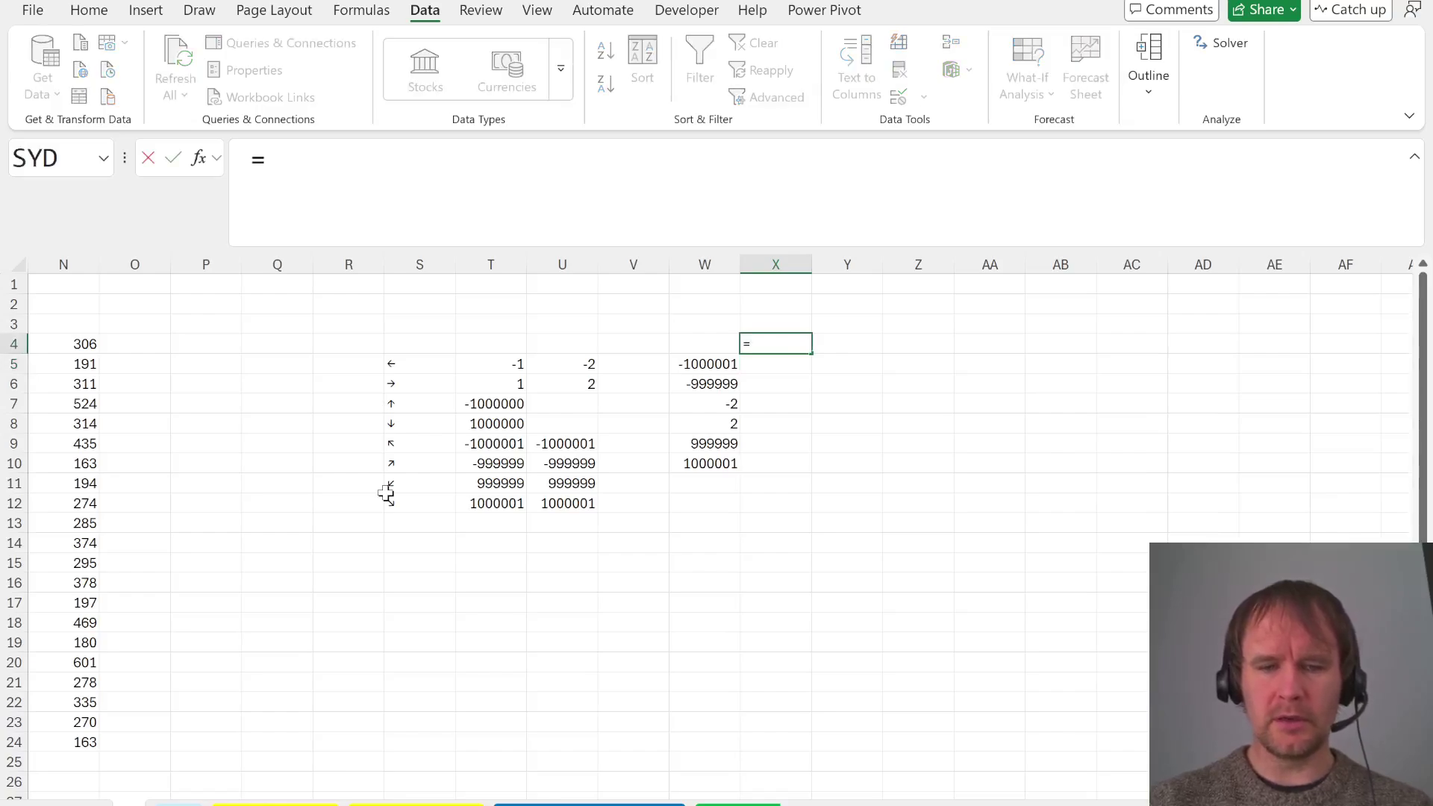
In X4, lay the six offsets from W5:W10 out as a row with TOROW
{"action": "type", "text": "tor"}
{"action": "key", "text": "Tab"}
{"action": "key", "text": "Left"}
{"action": "key", "text": "Down"}
{"action": "key", "text": "shift+Down"}
{"action": "key", "text": "shift+Down"}
{"action": "key", "text": "shift+Down"}
{"action": "key", "text": "shift+Down"}
{"action": "key", "text": "shift+Down"}
{"action": "key", "text": "Return"}
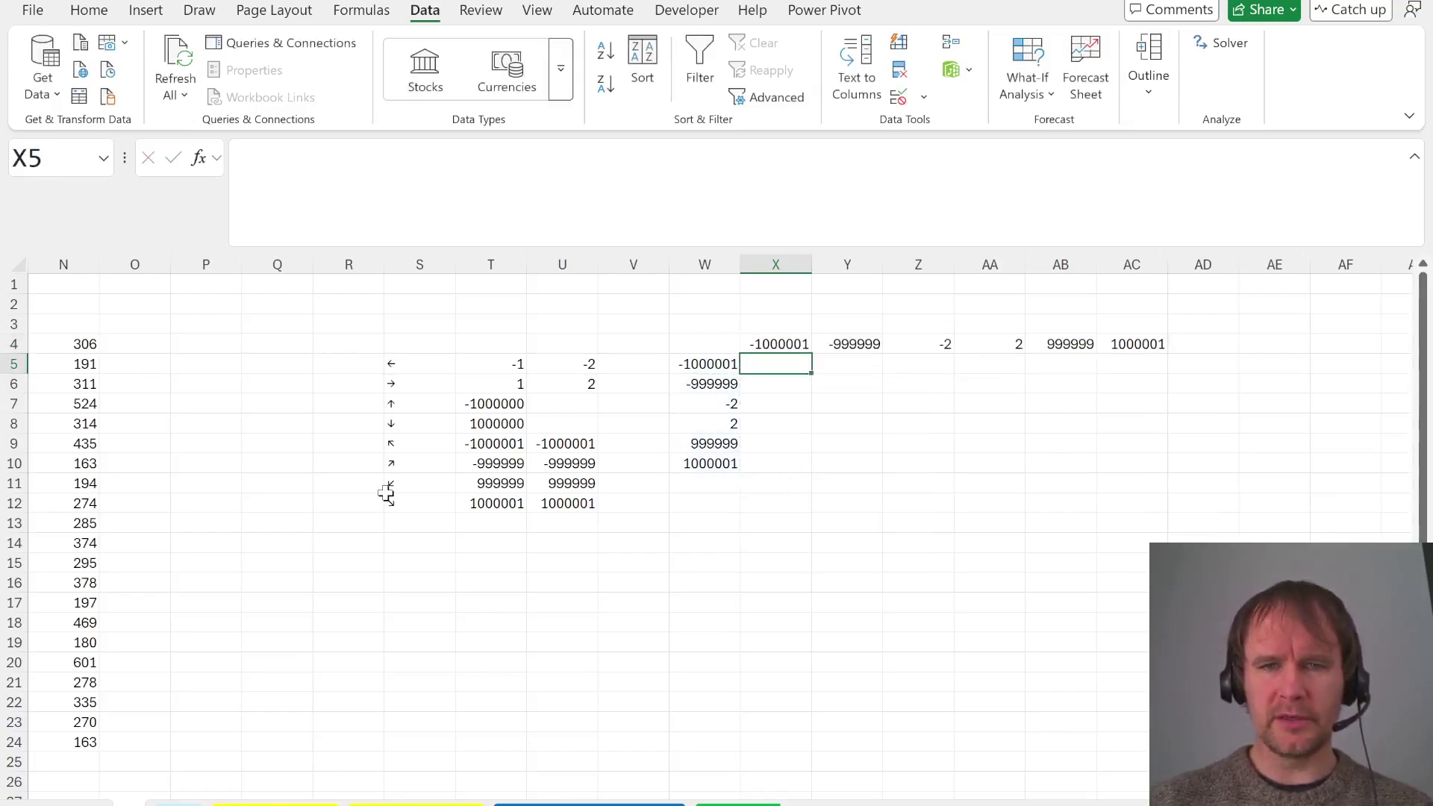
{"action": "type", "text": "="}
{"action": "key", "text": "Up"}
{"action": "key", "text": "ctrl+shift+Right"}
{"action": "key", "text": "shift+Return"}
{"action": "type", "text": "+"}
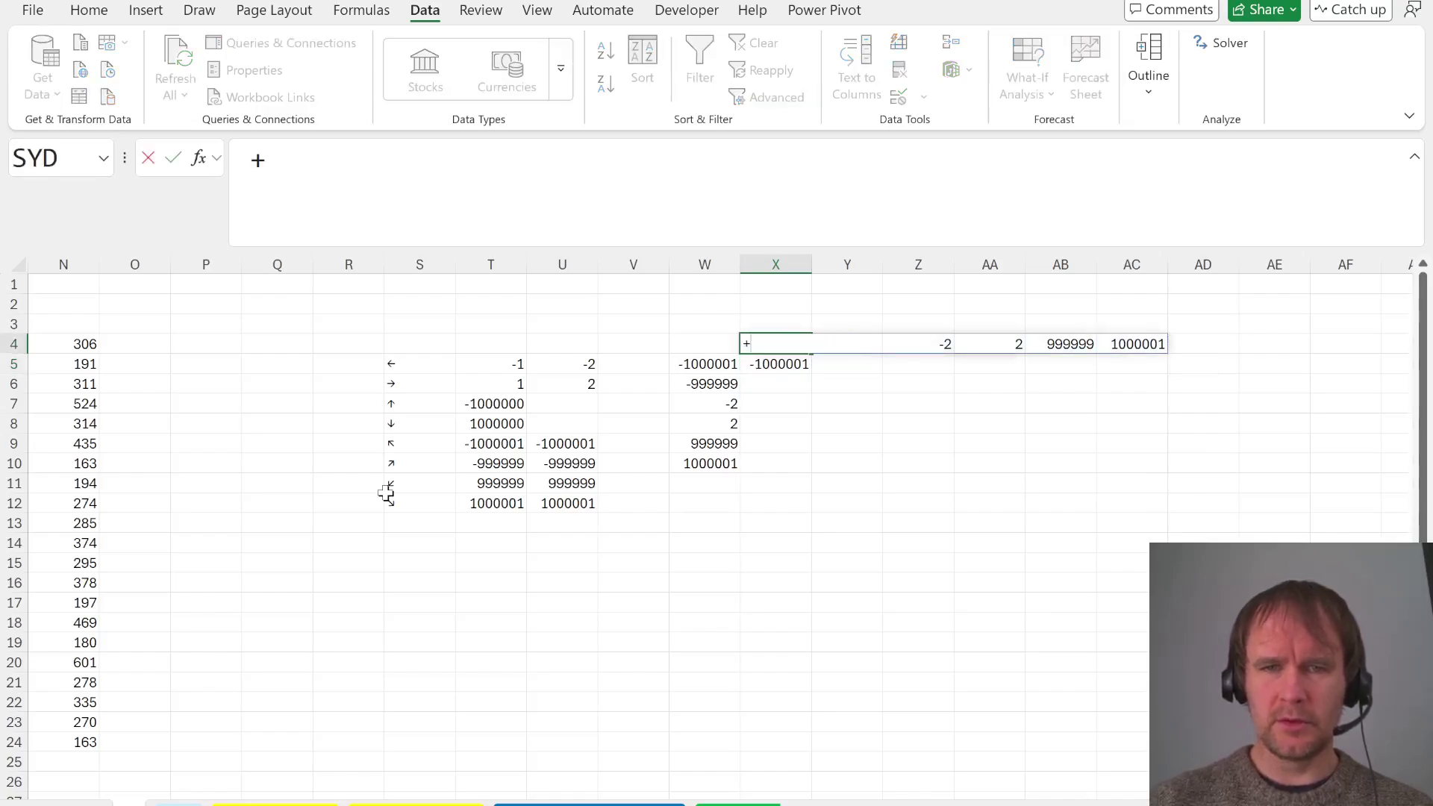
{"action": "key", "text": "Escape"}
{"action": "key", "text": "Down"}
In X5, build the two-move grid by adding the spilled row X4# to the offsets in W5:W10
{"action": "type", "text": "="}
{"action": "key", "text": "Up"}
{"action": "key", "text": "ctrl+shift+Right"}
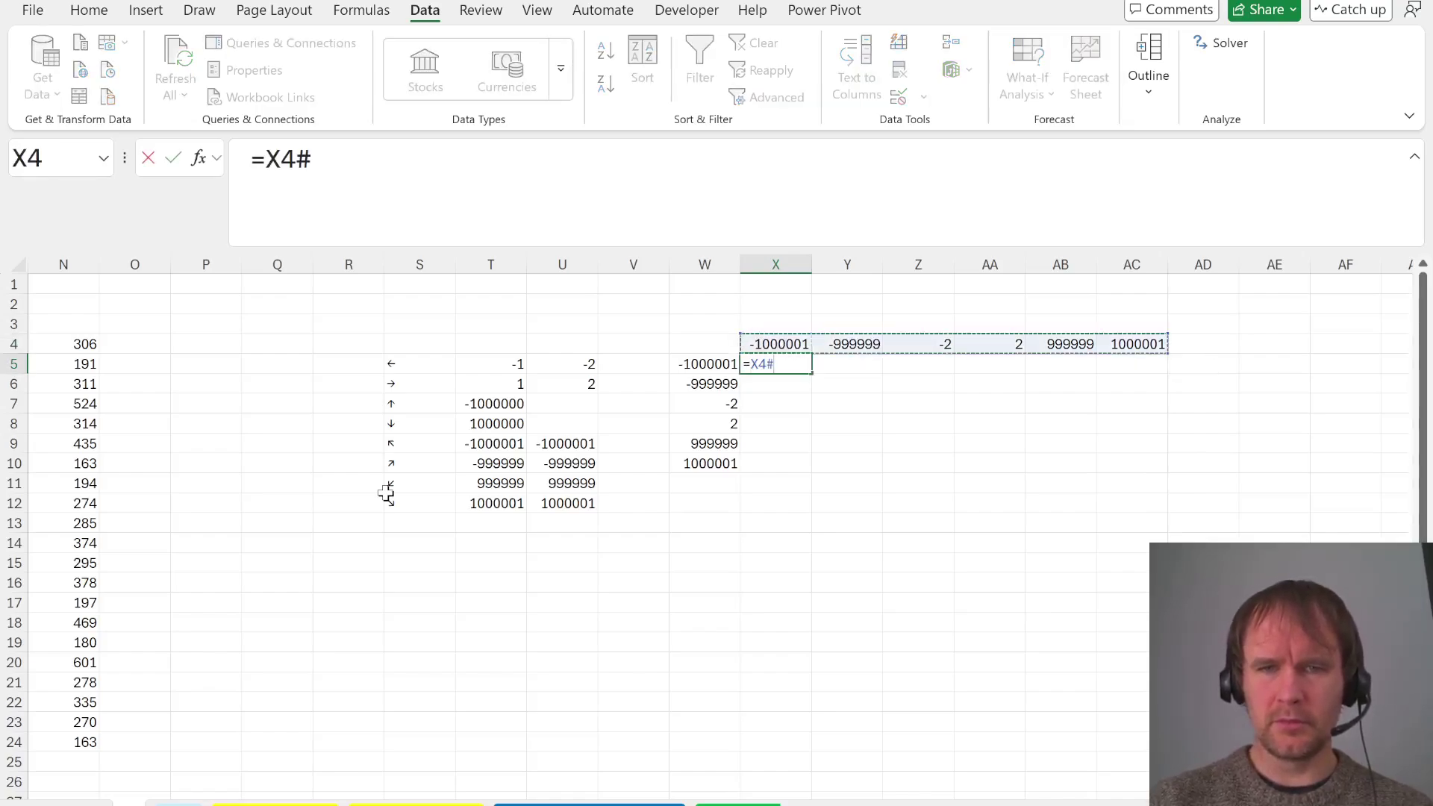
{"action": "type", "text": "+"}
{"action": "key", "text": "Left"}
{"action": "key", "text": "shift+Down"}
{"action": "key", "text": "shift+Down"}
{"action": "key", "text": "shift+Down"}
{"action": "key", "text": "shift+Down"}
{"action": "key", "text": "shift+Down"}
{"action": "key", "text": "Return"}
In X12, flatten the two-move grid X5:AC10 into a single column with TOCOL
{"action": "key", "text": "ctrl+Down"}
{"action": "key", "text": "Down"}
{"action": "key", "text": "Down"}
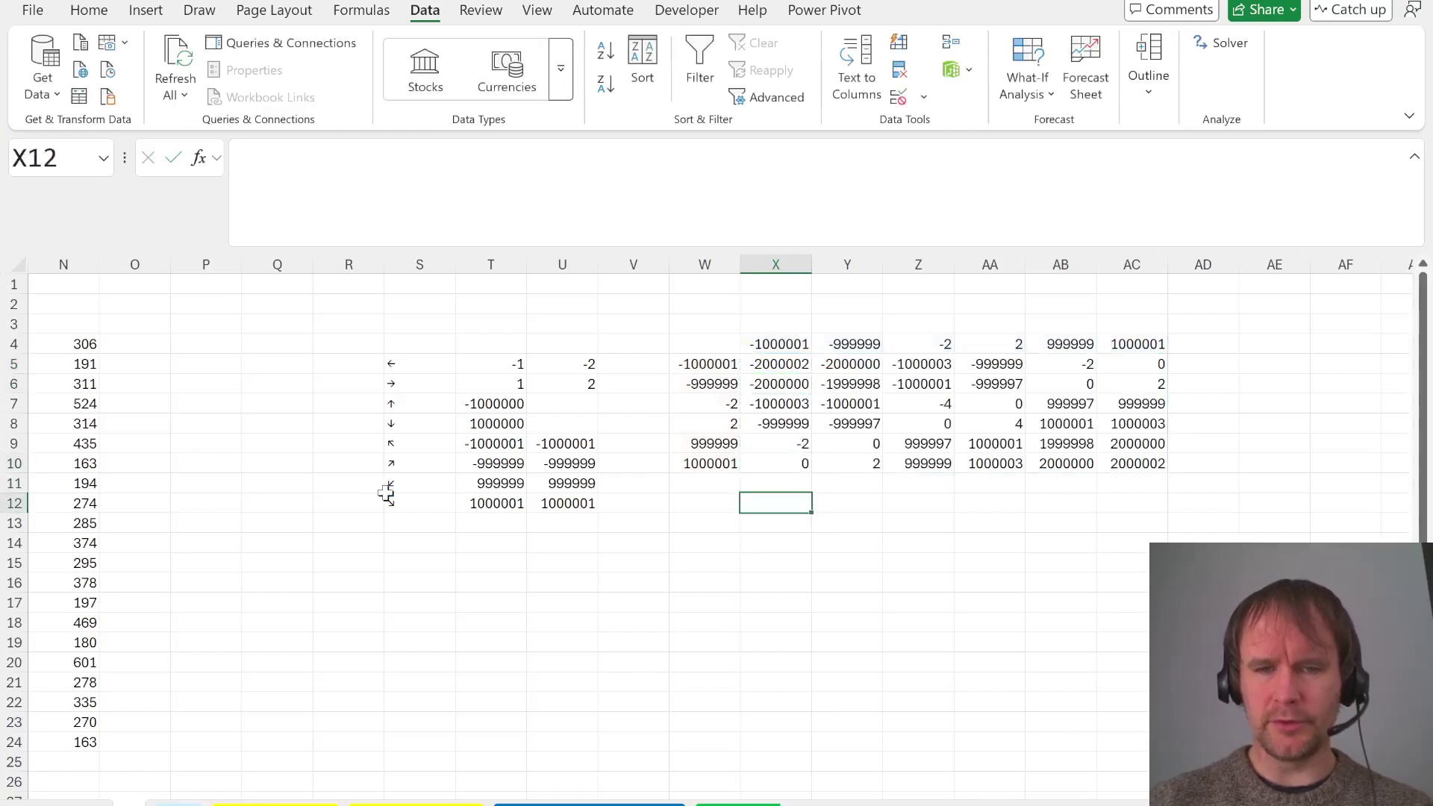
{"action": "type", "text": "=to"}
{"action": "key", "text": "Tab"}
{"action": "key", "text": "Up"}
{"action": "key", "text": "Up"}
{"action": "key", "text": "ctrl+shift+Up"}
{"action": "key", "text": "shift+Down"}
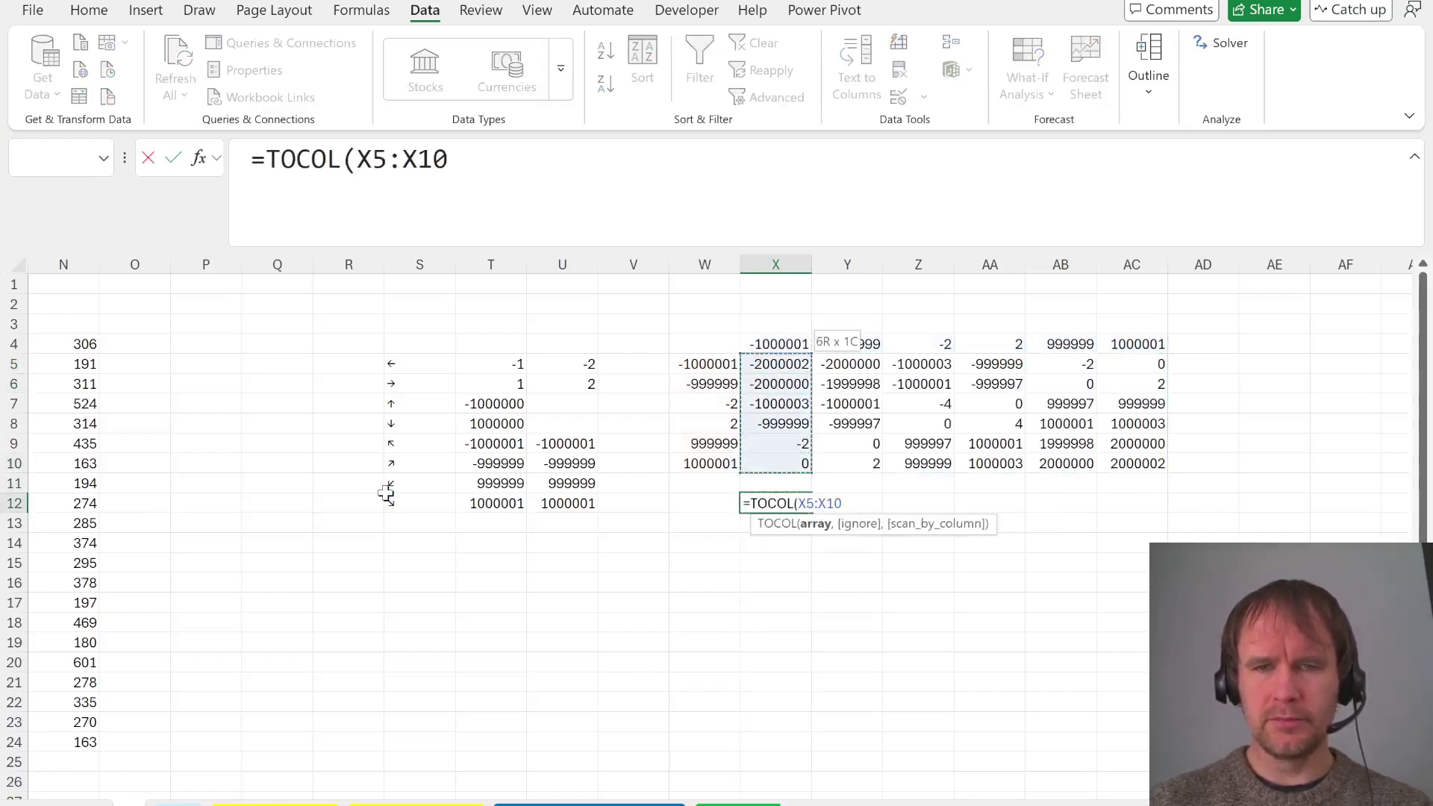
{"action": "key", "text": "ctrl+shift+Right"}
{"action": "key", "text": "Tab"}
In Y12, build the three-move grid with the formula =X12#+X4#
{"action": "type", "text": "="}
{"action": "key", "text": "Left"}
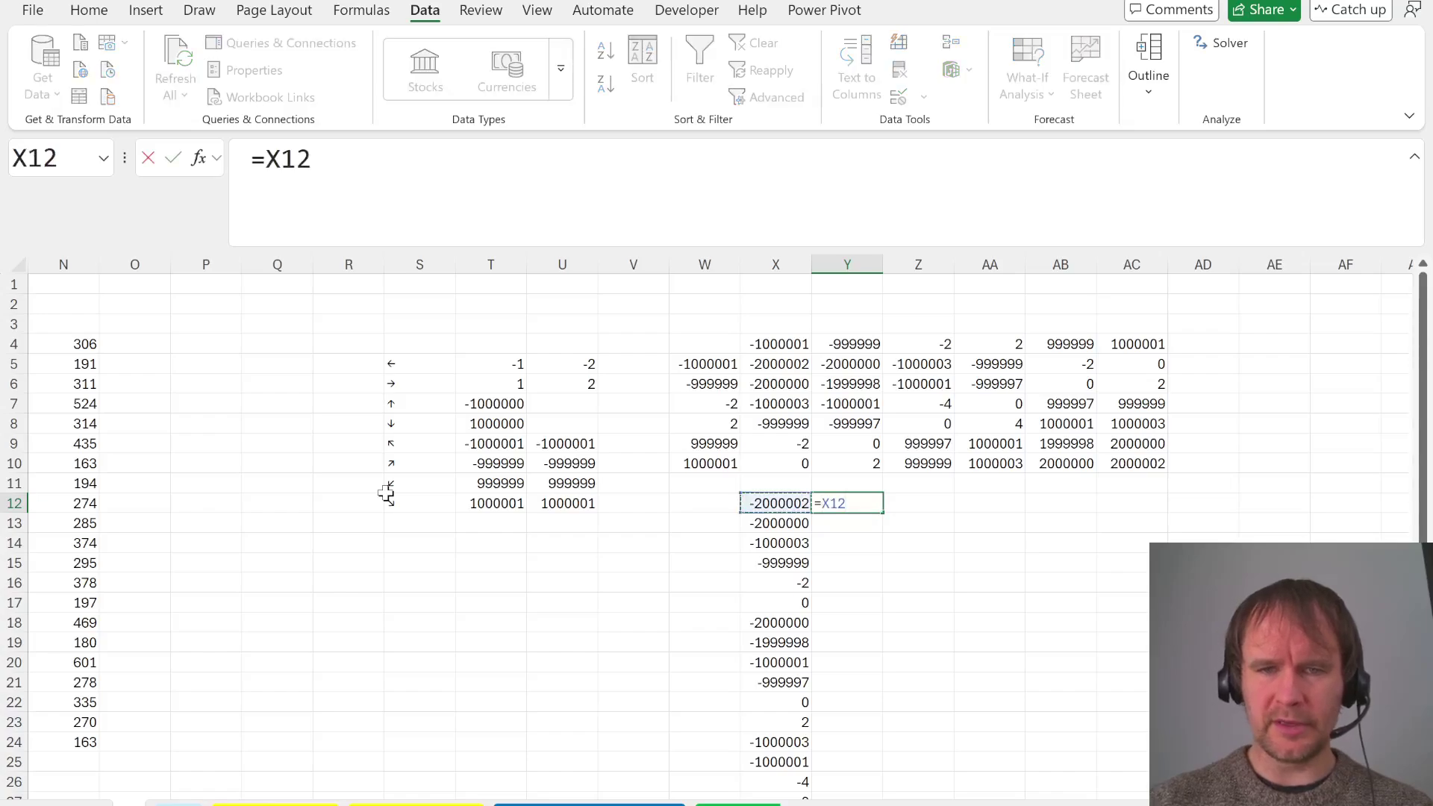
{"action": "key", "text": "ctrl+shift+Down"}
{"action": "type", "text": "+"}
{"action": "key", "text": "Left"}
{"action": "key", "text": "Up"}
{"action": "key", "text": "Up"}
{"action": "key", "text": "ctrl+Up"}
{"action": "key", "text": "ctrl+Up"}
{"action": "key", "text": "Down"}
{"action": "key", "text": "Down"}
{"action": "key", "text": "Down"}
{"action": "key", "text": "ctrl+shift+Right"}
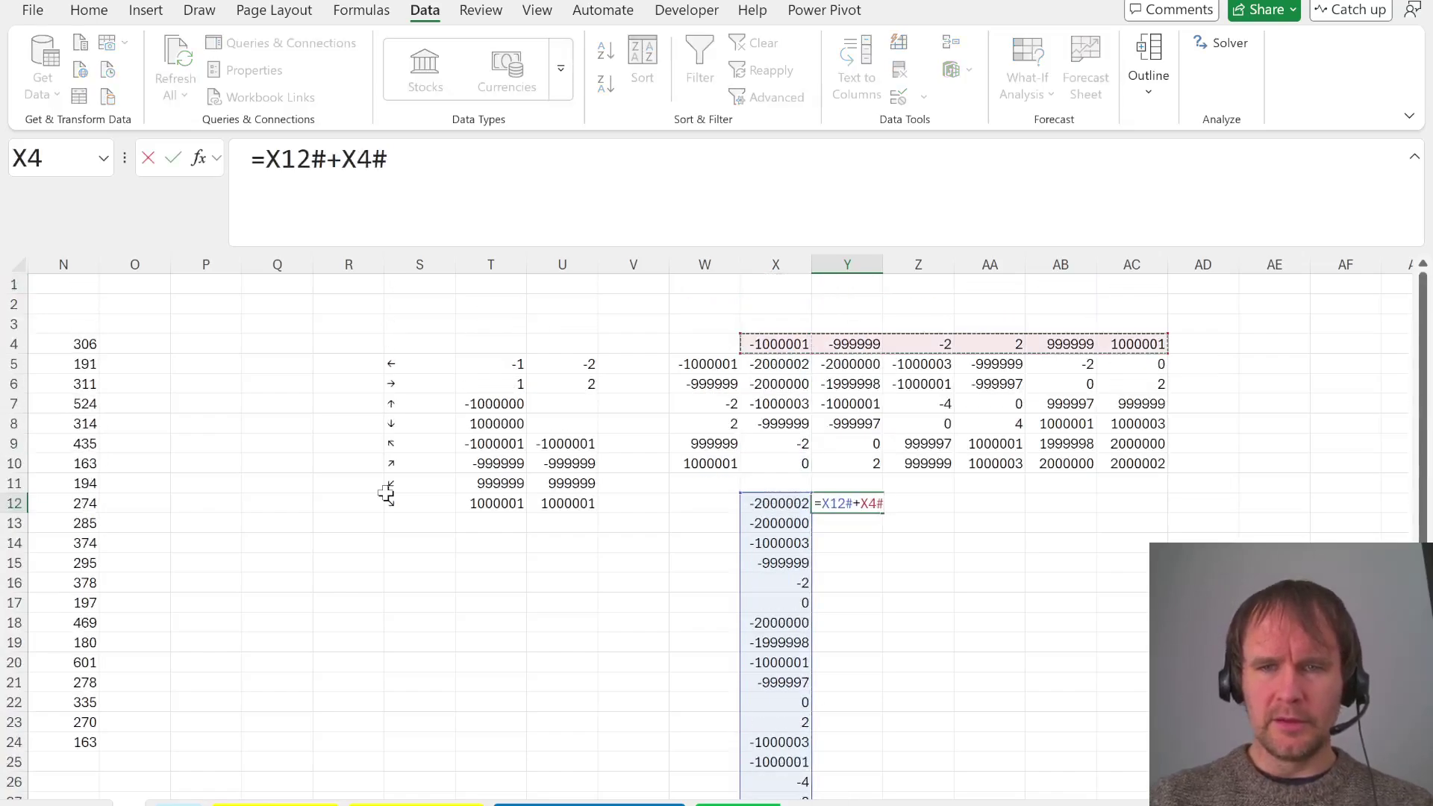
{"action": "key", "text": "Return"}
In AF12, flatten the three-move grid into one column with =TOCOL(Y12#)
{"action": "key", "text": "ctrl+Right"}
{"action": "key", "text": "Right"}
{"action": "key", "text": "Right"}
{"action": "key", "text": "Right"}
{"action": "key", "text": "Right"}
{"action": "key", "text": "Right"}
{"action": "key", "text": "Right"}
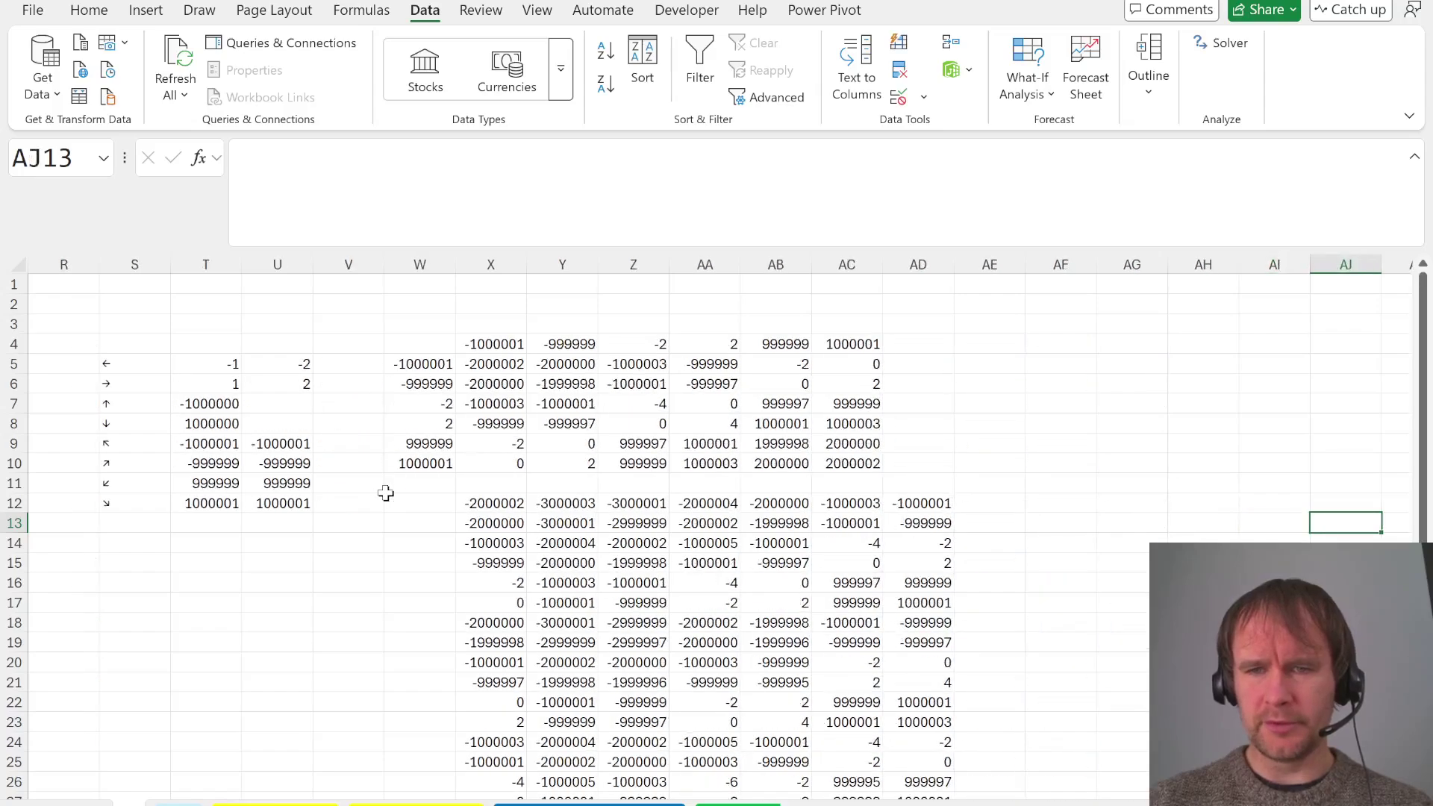
{"action": "key", "text": "ctrl+Left"}
{"action": "key", "text": "Up"}
{"action": "key", "text": "Right"}
{"action": "key", "text": "Right"}
{"action": "type", "text": "-"}
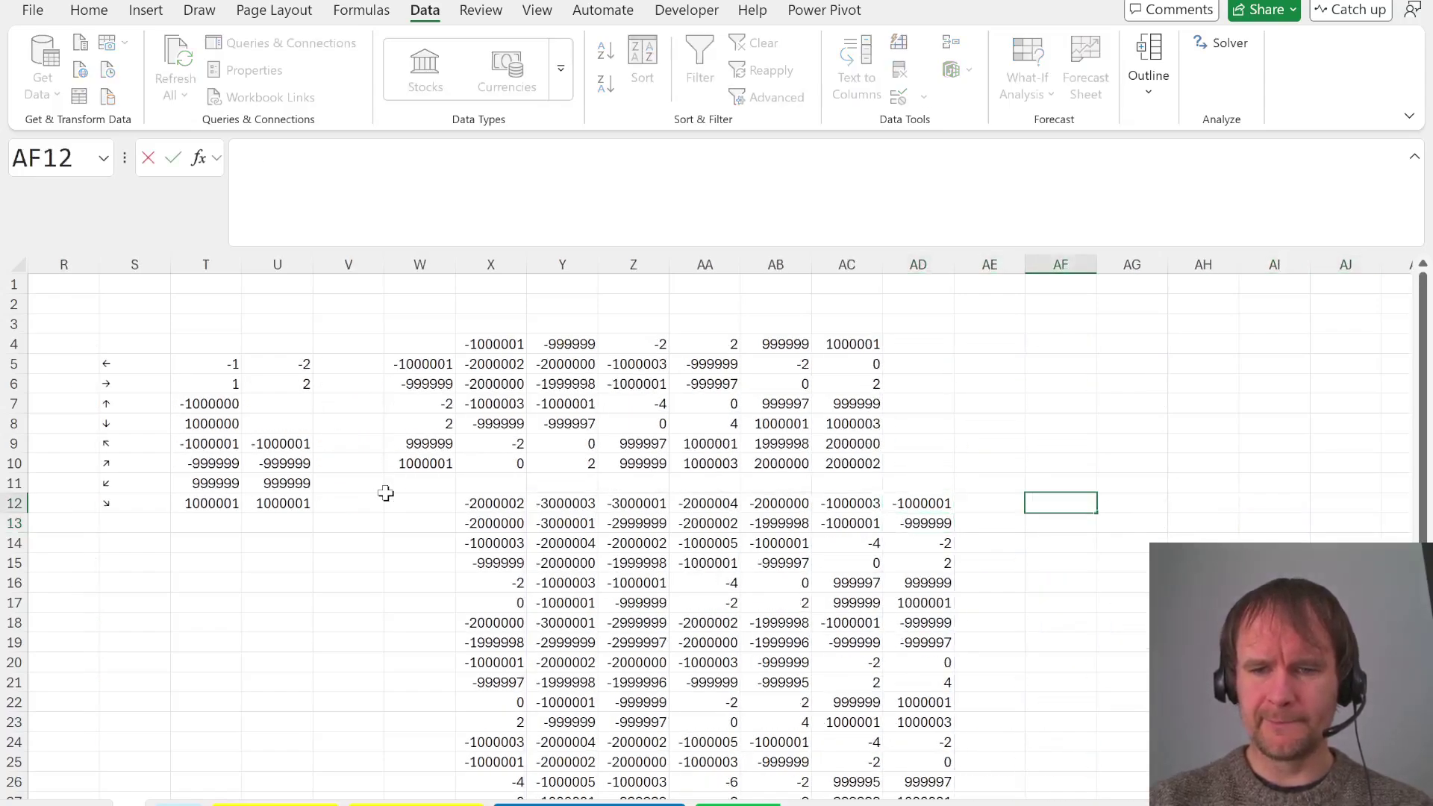
{"action": "type", "text": "tocol("}
{"action": "key", "text": "Left"}
{"action": "key", "text": "ctrl+Left"}
{"action": "key", "text": "ctrl+Left"}
{"action": "key", "text": "Right"}
{"action": "scroll", "coordinate": [385, 492], "scroll_direction": "down", "scroll_amount": 7}
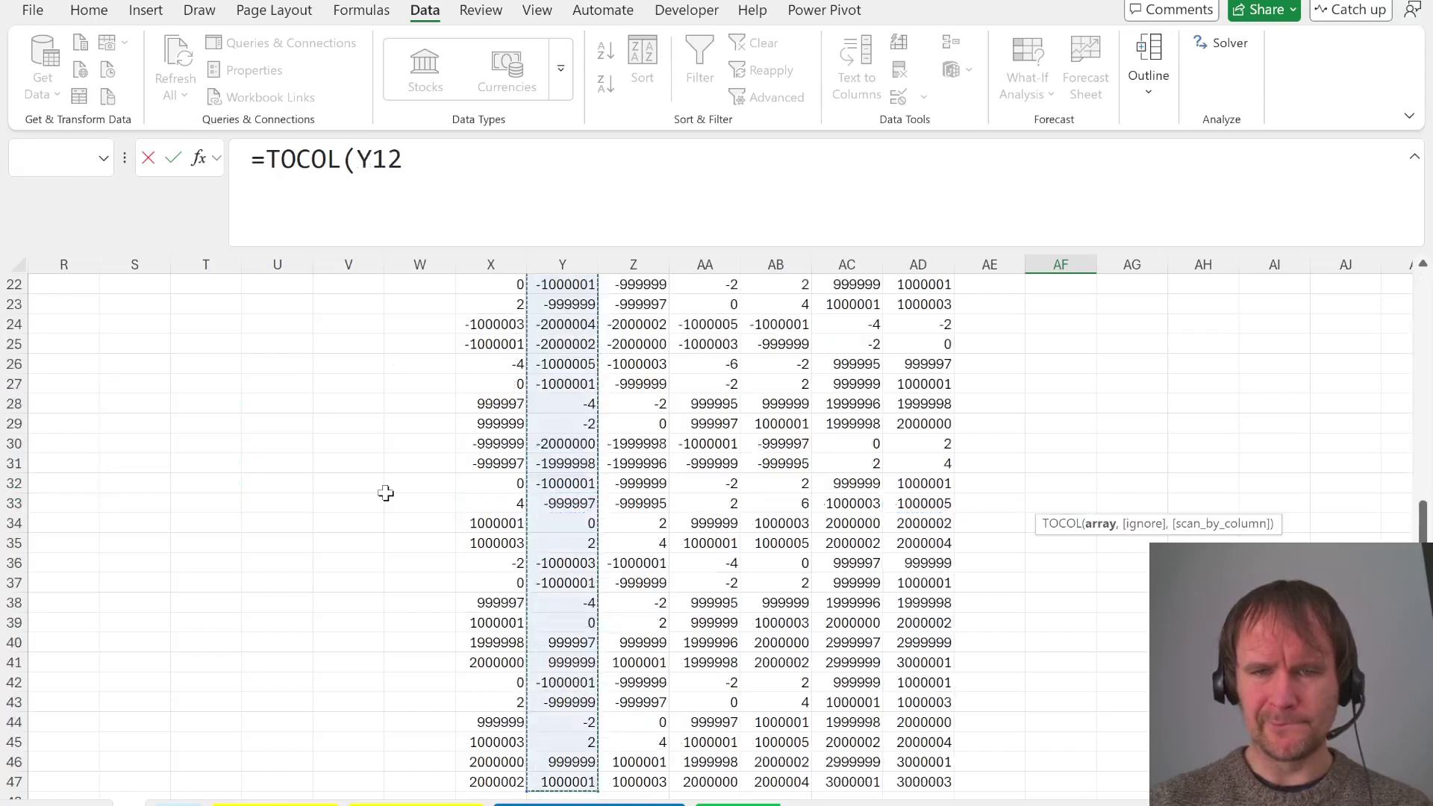
{"action": "type", "text": "#)"}
{"action": "key", "text": "Return"}
{"action": "key", "text": "Up"}
{"action": "key", "text": "Up"}
{"action": "key", "text": "Down"}
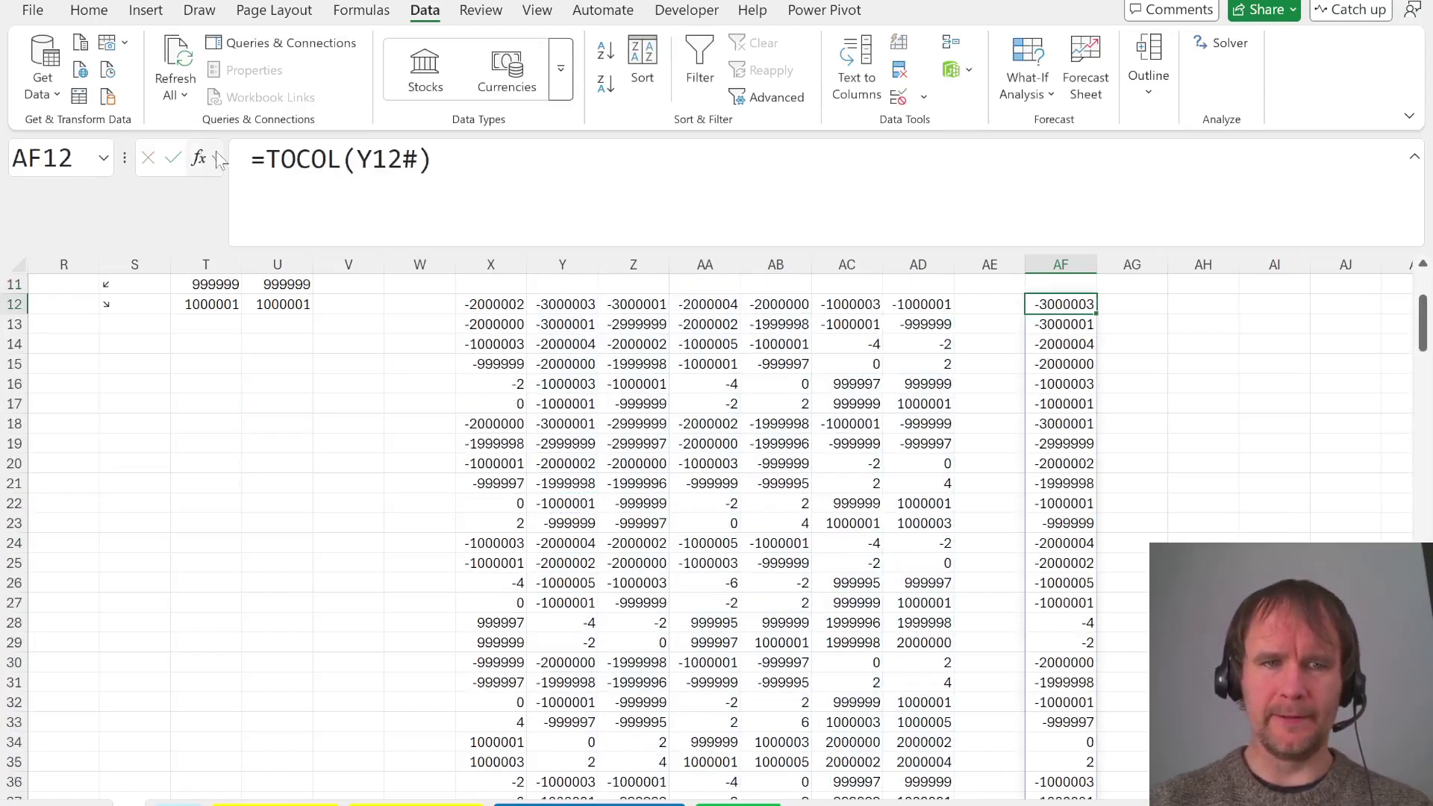
Wrap the AF12 formula in UNIQUE to give =UNIQUE(TOCOL(Y12#)), and select the resulting list
{"action": "key", "text": "F2"}
{"action": "key", "text": "Home"}
{"action": "key", "text": "Right"}
{"action": "type", "text": "uniq"}
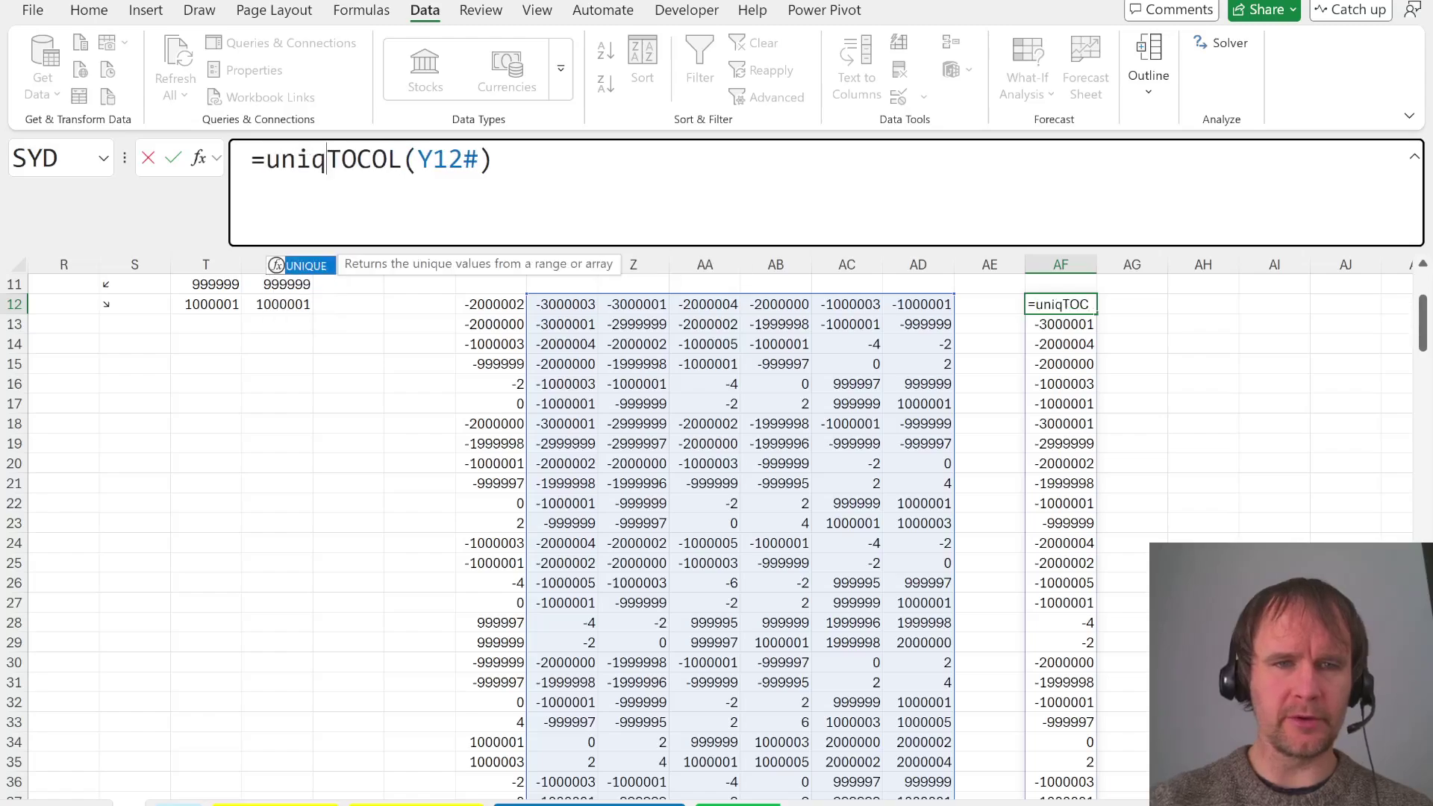
{"action": "key", "text": "Tab"}
{"action": "key", "text": "Return"}
{"action": "key", "text": "Up"}
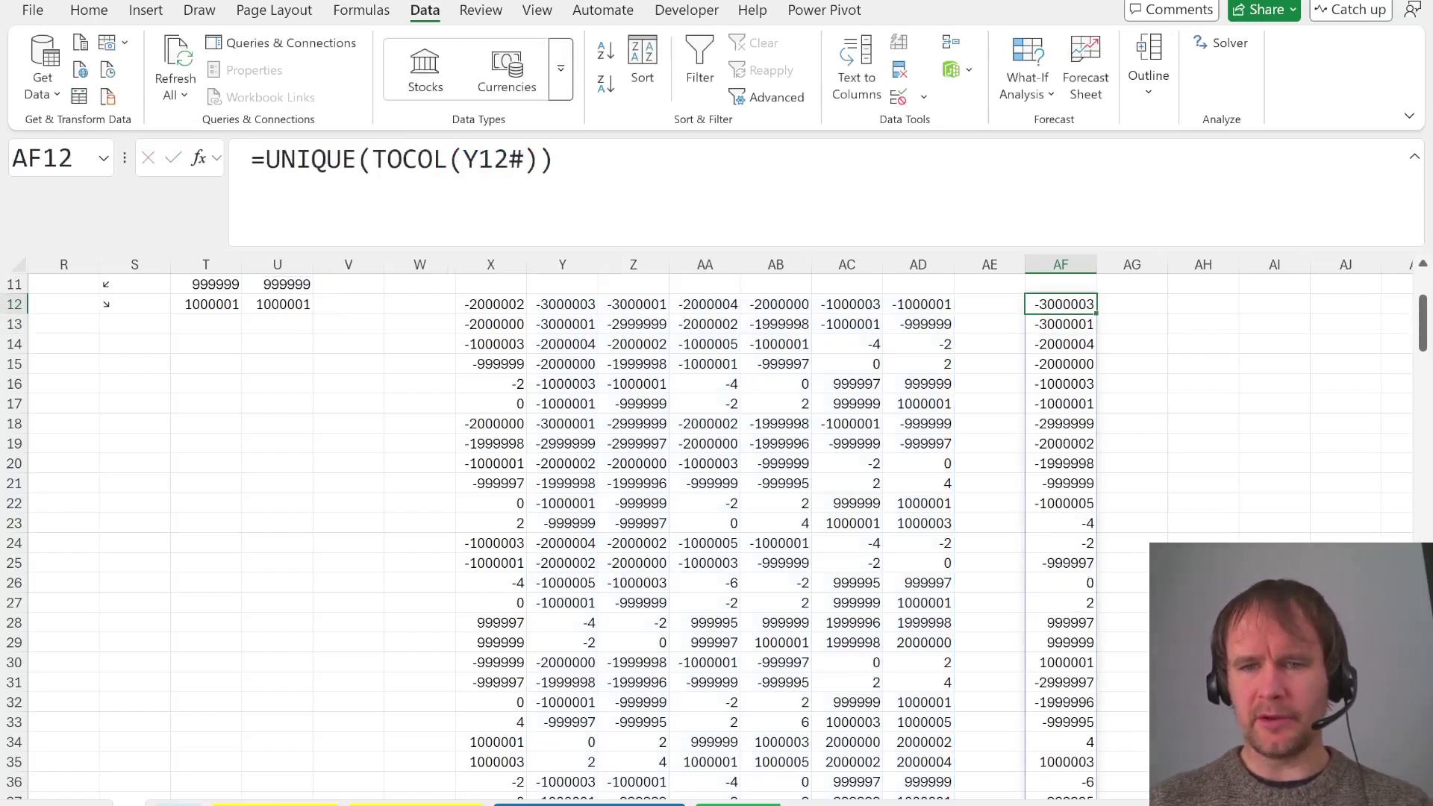
{"action": "key", "text": "ctrl+shift+Down"}
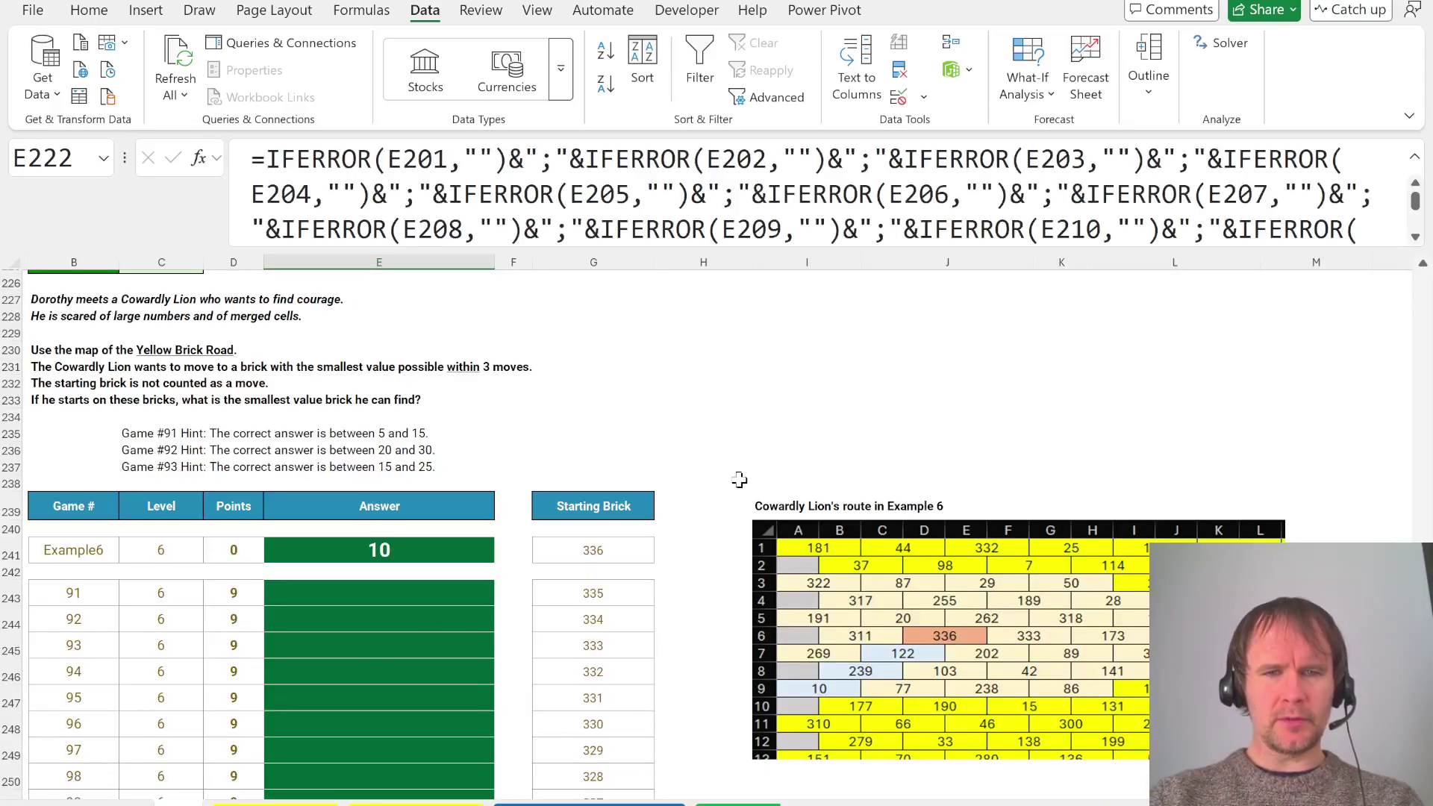
From the Cowardly Lion's example starting brick, go to the merged-cell brick map and review the helper ranges beside it, up to AT1
{"action": "left_click", "coordinate": [591, 552]}
{"action": "key", "text": "ctrl+Page_Down"}
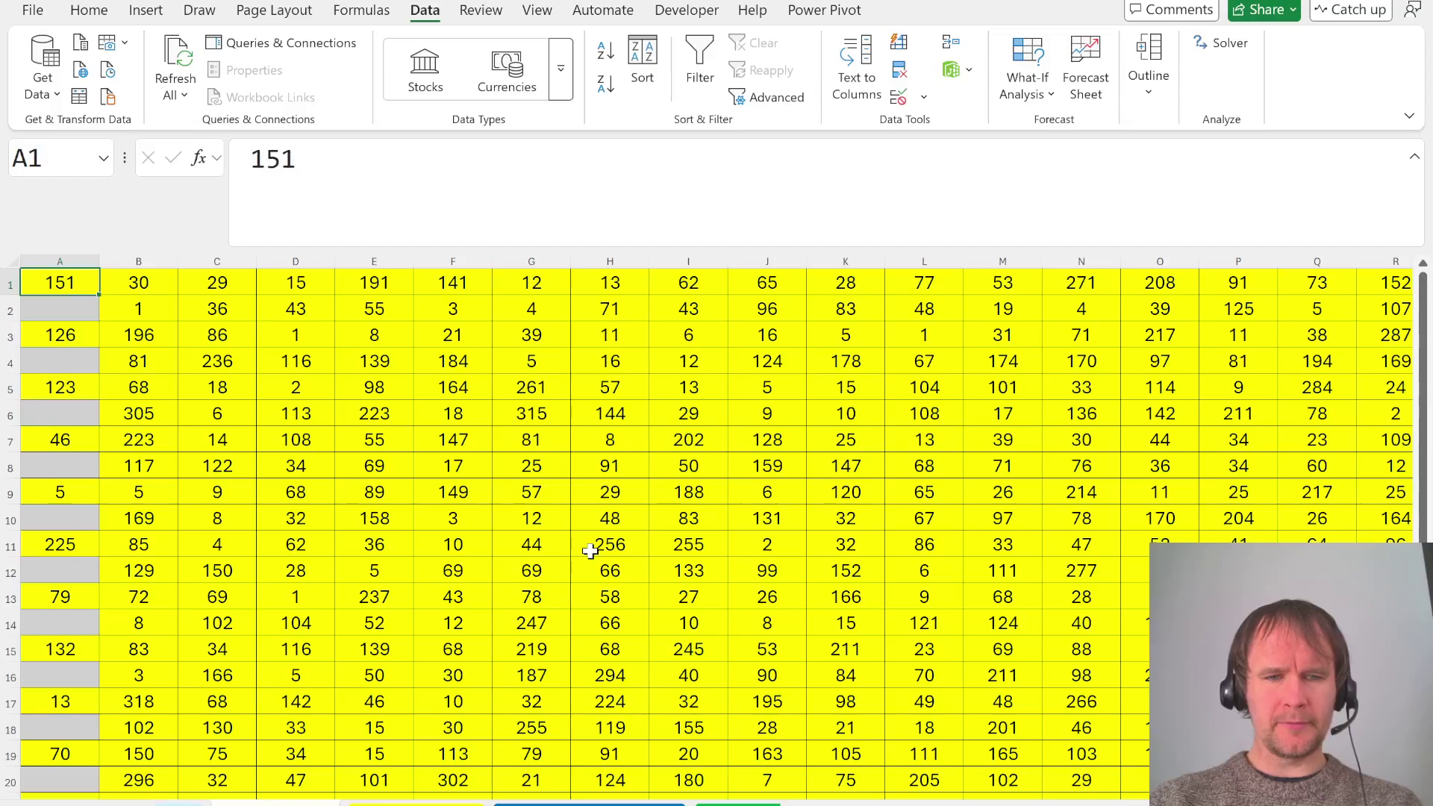
{"action": "key", "text": "ctrl+Page_Down"}
{"action": "key", "text": "Up"}
{"action": "key", "text": "Up"}
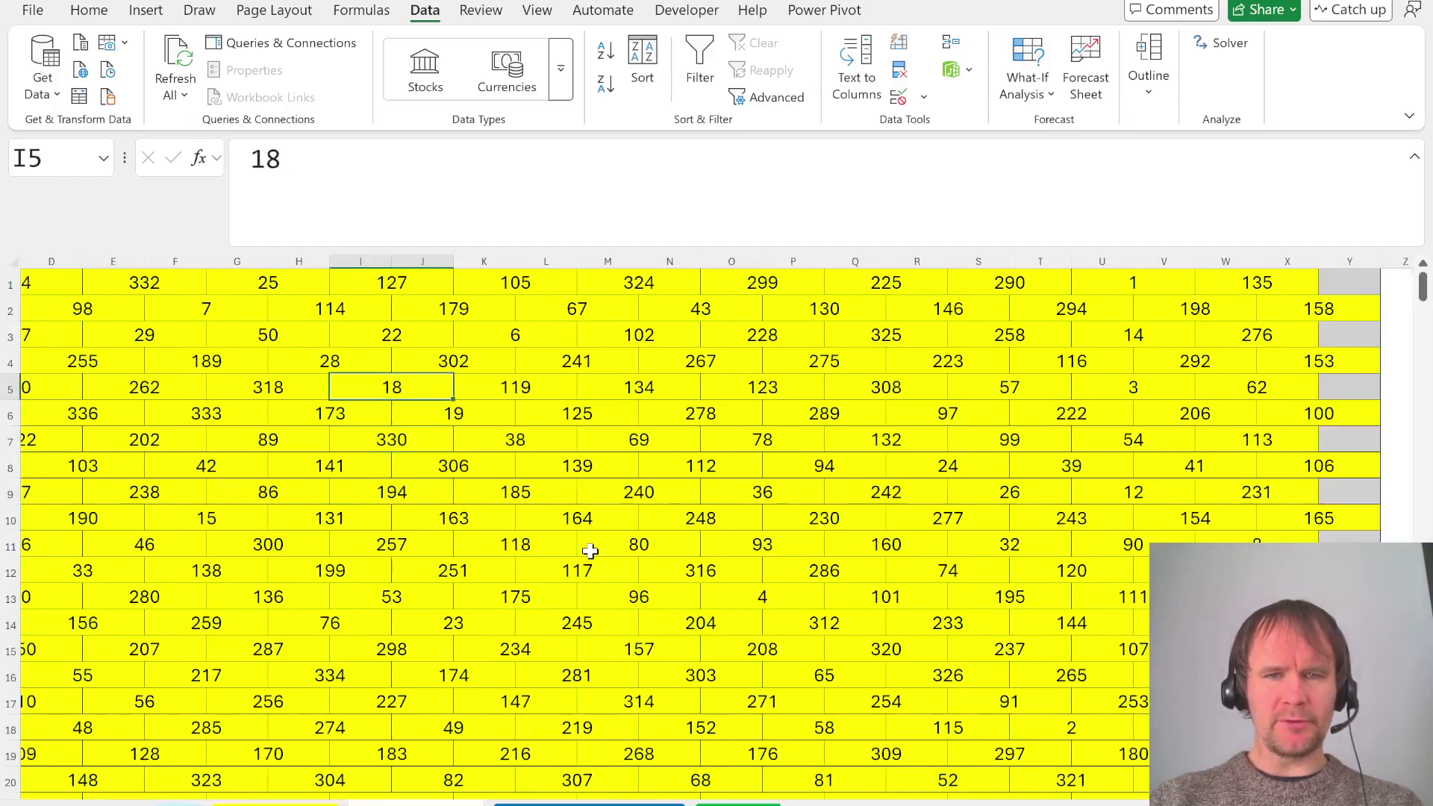
{"action": "key", "text": "ctrl+Page_Down"}
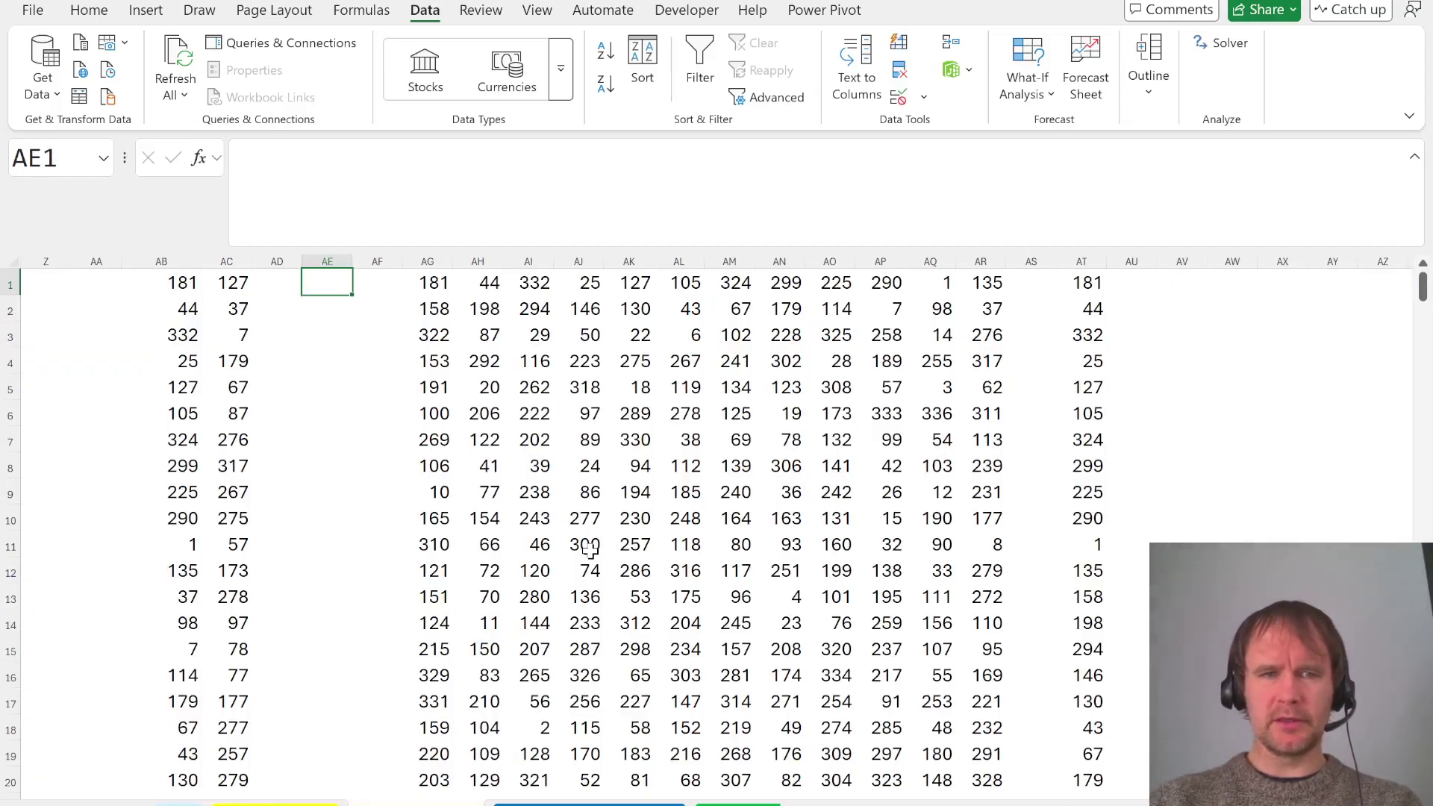
{"action": "key", "text": "alt+Page_Down"}
{"action": "key", "text": "ctrl+Left"}
{"action": "key", "text": "Right"}
{"action": "key", "text": "Right"}
{"action": "key", "text": "Left"}
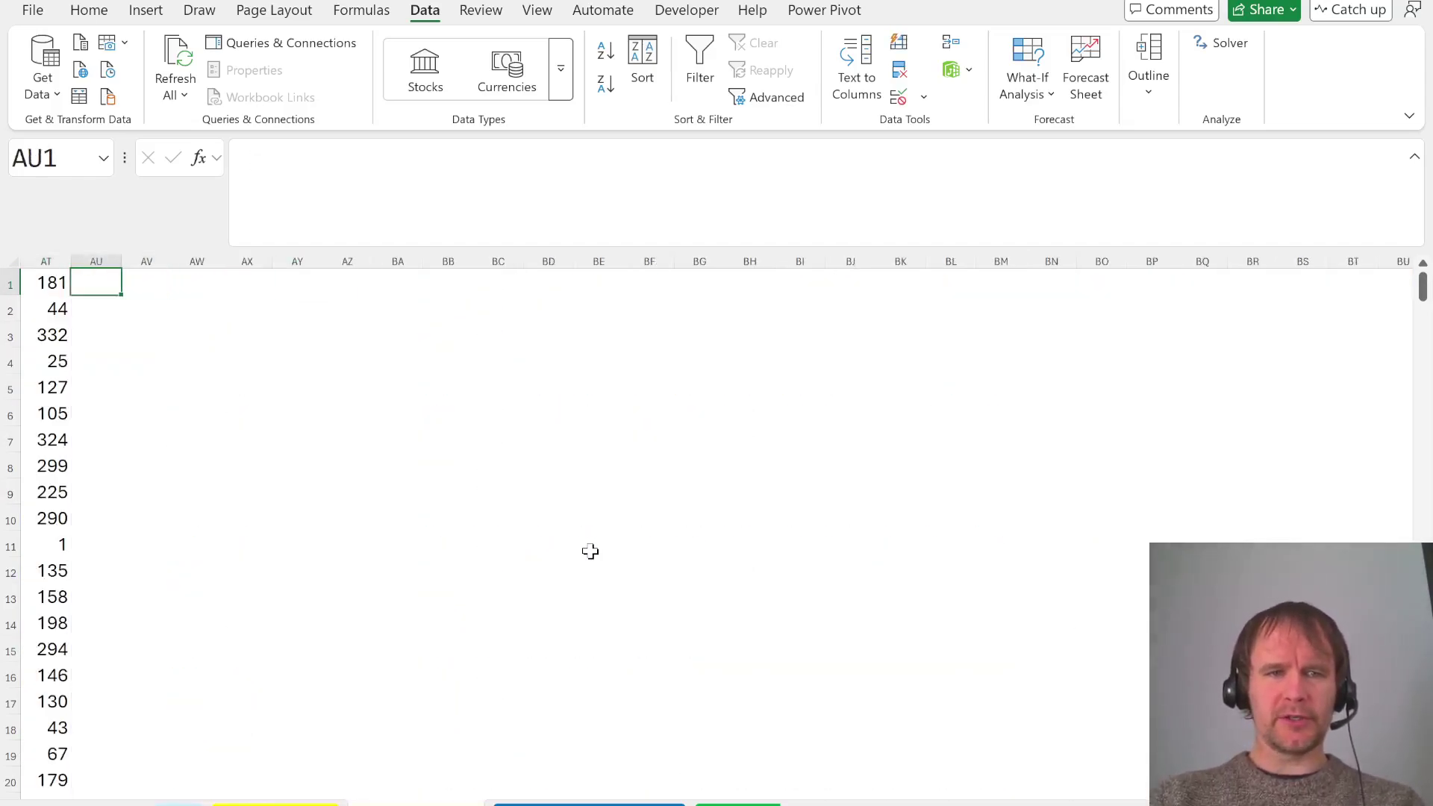
{"action": "key", "text": "ctrl+Left"}
{"action": "key", "text": "ctrl+Left"}
{"action": "key", "text": "ctrl+Left"}
{"action": "key", "text": "ctrl+Left"}
{"action": "key", "text": "ctrl+Left"}
{"action": "key", "text": "Right"}
{"action": "key", "text": "ctrl+Right"}
{"action": "key", "text": "ctrl+Right"}
{"action": "key", "text": "ctrl+Right"}
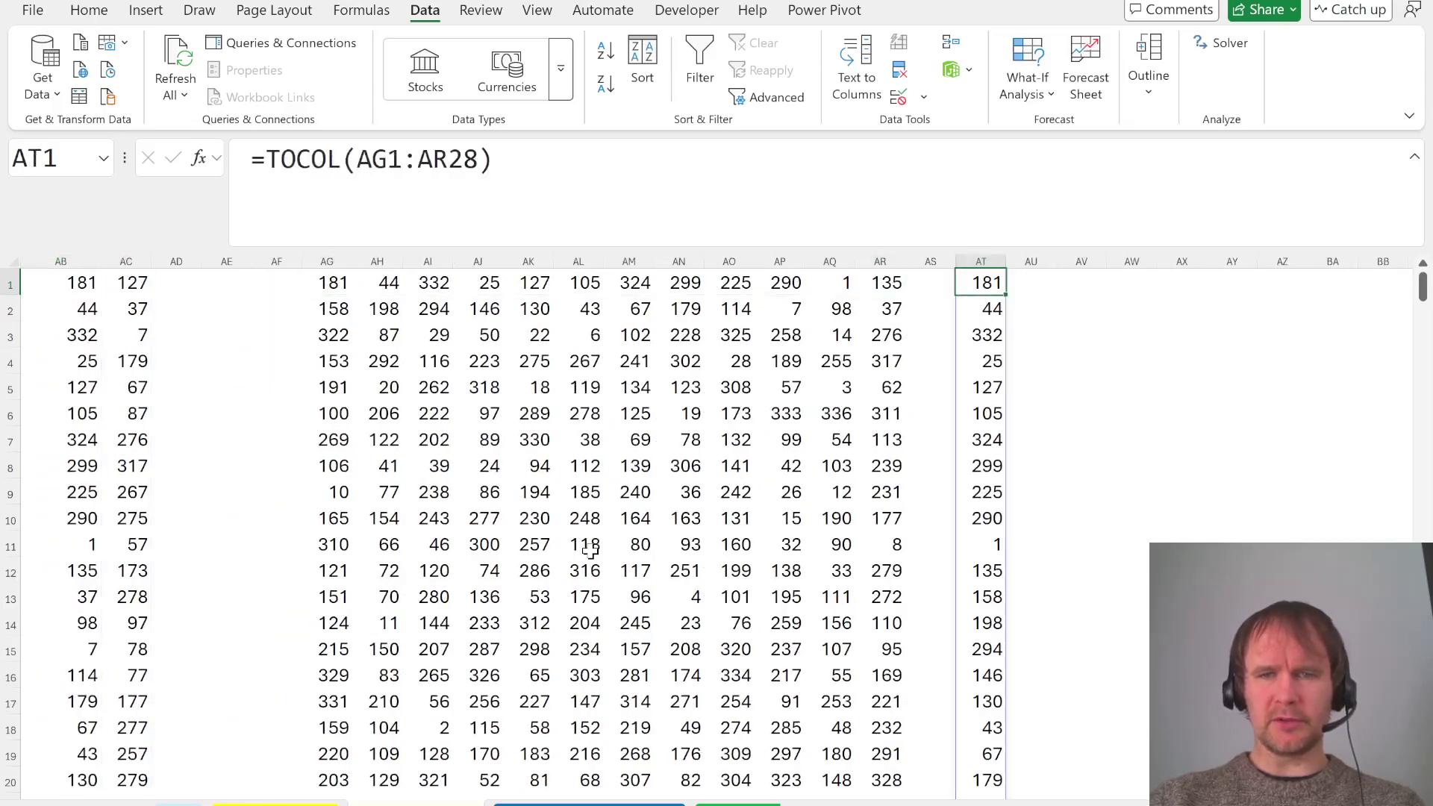
In AX1, list the map's brick values in one column, ignoring blanks and errors, with =TOCOL(A1:Y28,3)
{"action": "key", "text": "Right"}
{"action": "key", "text": "Right"}
{"action": "key", "text": "Right"}
{"action": "key", "text": "Right"}
{"action": "type", "text": "=toc"}
{"action": "key", "text": "Tab"}
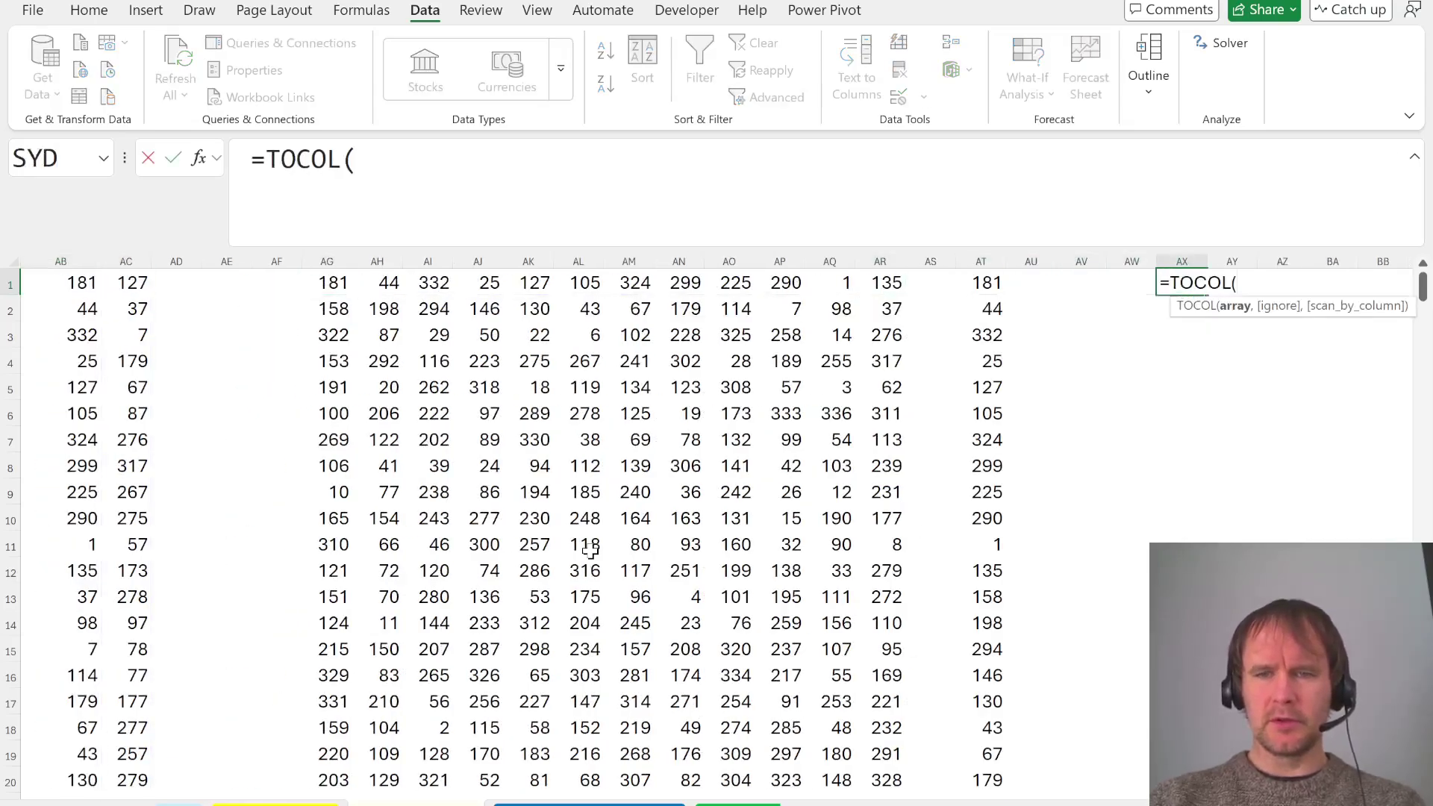
{"action": "key", "text": "ctrl+Home"}
{"action": "key", "text": "ctrl+shift+Right"}
{"action": "key", "text": "shift+Down"}
{"action": "key", "text": "shift+Down"}
{"action": "key", "text": "shift+Down"}
{"action": "key", "text": "shift+Down"}
{"action": "key", "text": "shift+Down"}
{"action": "key", "text": "shift+Down"}
{"action": "key", "text": "shift+Down"}
{"action": "key", "text": "shift+Down"}
{"action": "key", "text": "shift+Down"}
{"action": "key", "text": "shift+Down"}
{"action": "key", "text": "shift+Down"}
{"action": "key", "text": "shift+Down"}
{"action": "key", "text": "shift+Down"}
{"action": "key", "text": "shift+Down"}
{"action": "key", "text": "shift+Down"}
{"action": "key", "text": "shift+Down"}
{"action": "key", "text": "shift+Down"}
{"action": "key", "text": "shift+Down"}
{"action": "key", "text": "shift+Down"}
{"action": "key", "text": "shift+Down"}
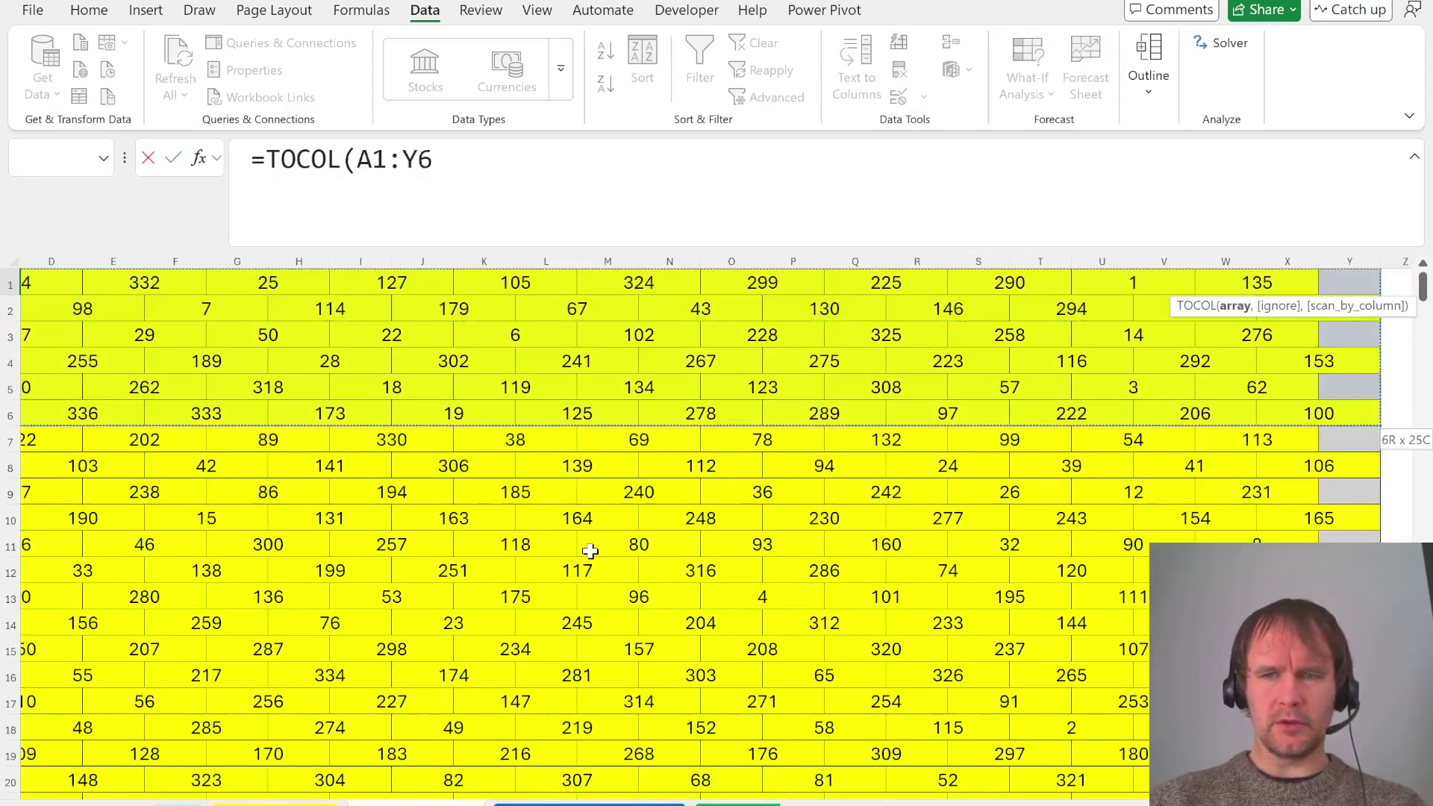
{"action": "key", "text": "shift+Down"}
{"action": "key", "text": "shift+Down"}
{"action": "key", "text": "shift+Down"}
{"action": "key", "text": "shift+Down"}
{"action": "key", "text": "shift+Down"}
{"action": "key", "text": "shift+Down"}
{"action": "key", "text": "shift+Down"}
{"action": "key", "text": "shift+Down"}
{"action": "key", "text": "shift+Down"}
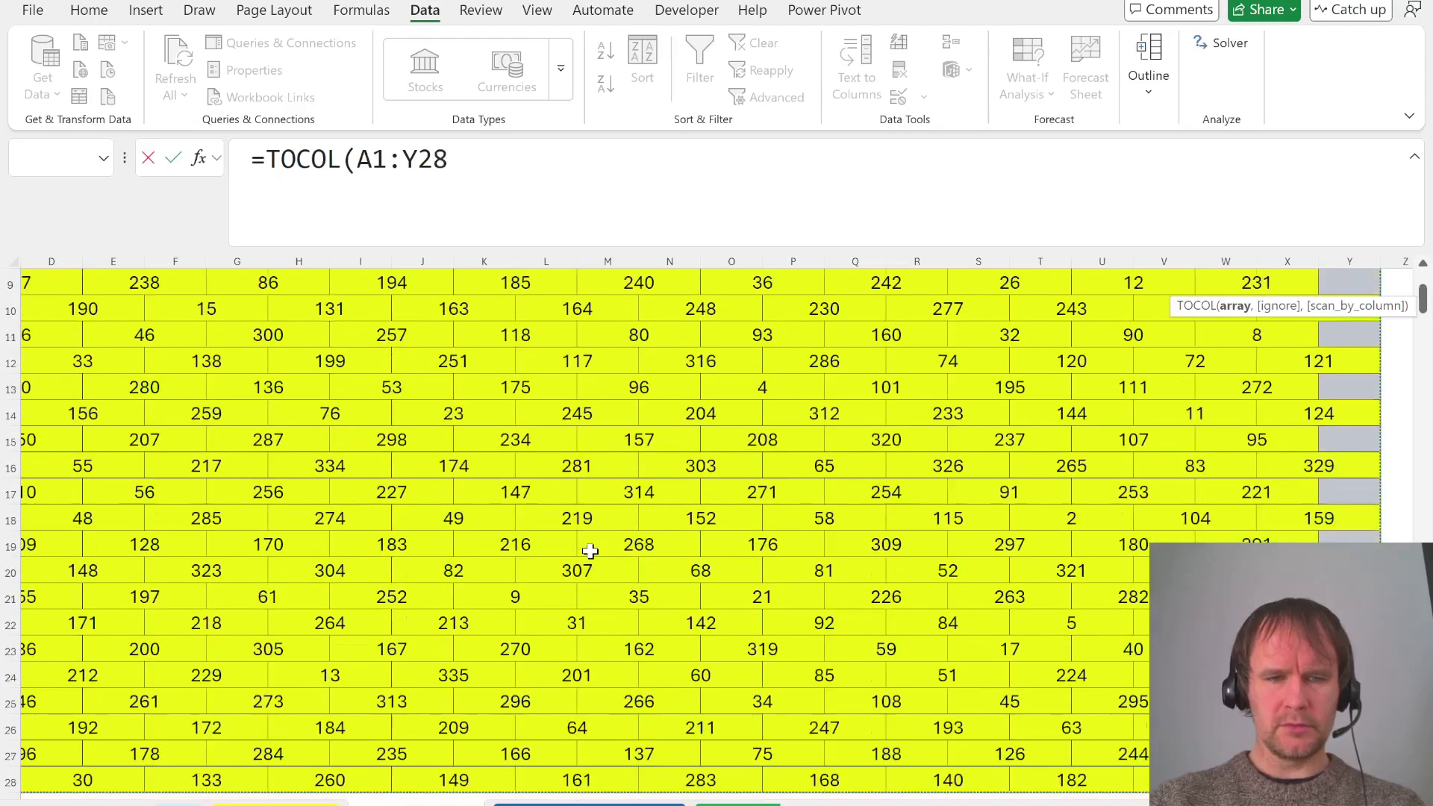
{"action": "key", "text": "shift+Up"}
{"action": "key", "text": "shift+Up"}
{"action": "key", "text": "shift+Up"}
{"action": "key", "text": "shift+Up"}
{"action": "key", "text": "shift+Down"}
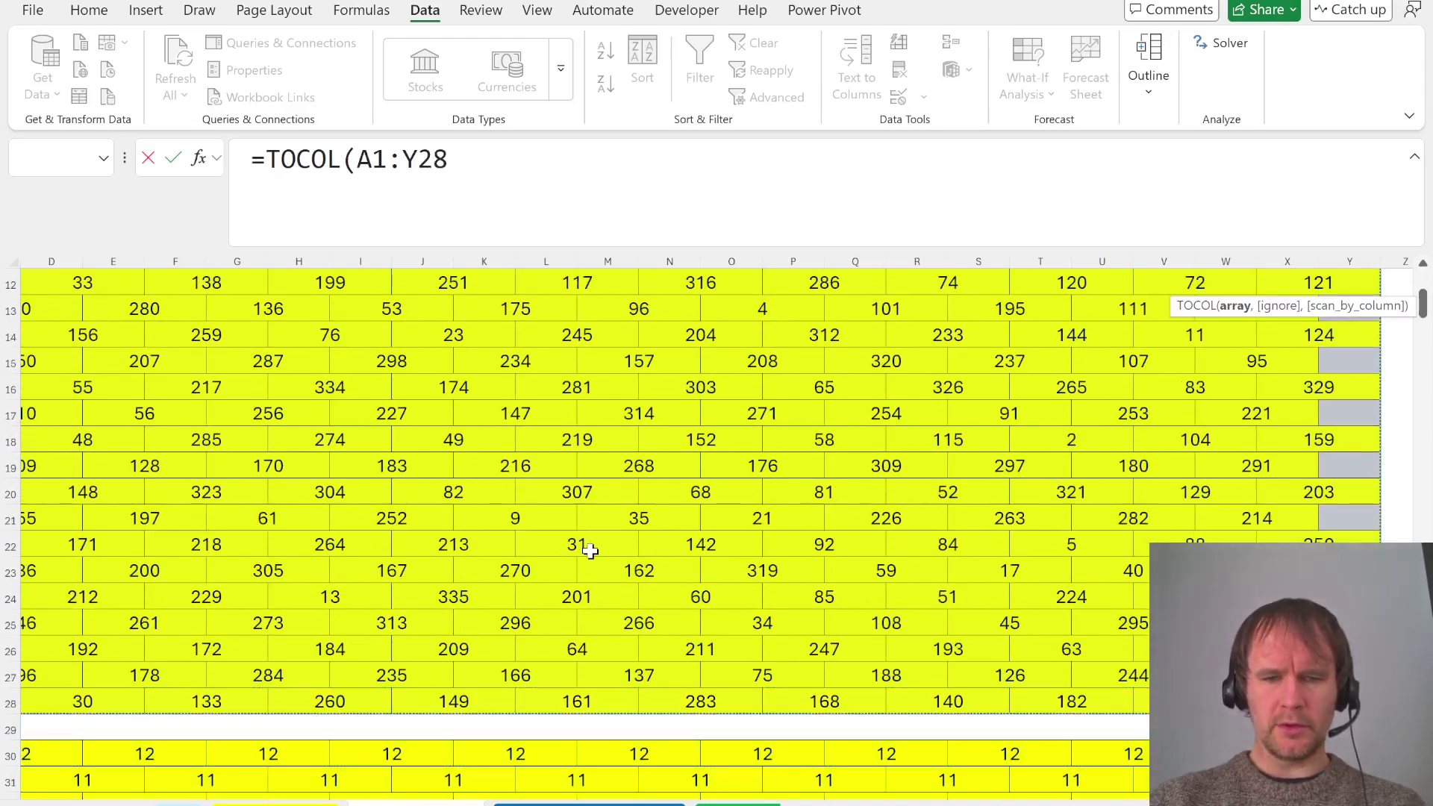
{"action": "type", "text": ",3"}
{"action": "key", "text": "Up"}
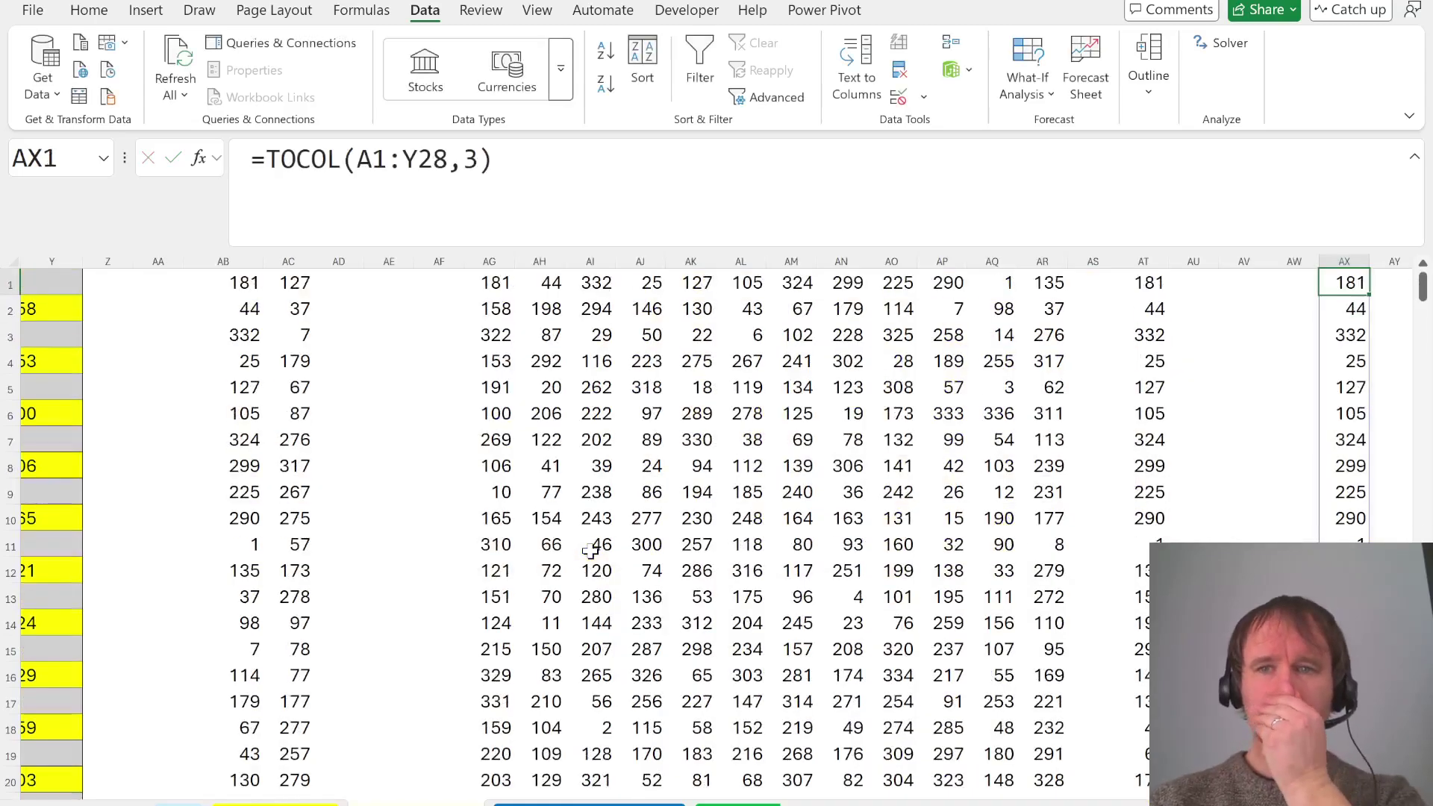
Check the AX brick list for duplicates with =UNIQUE(AX1#) in AY1, and clear that formula
{"action": "key", "text": "Right"}
{"action": "type", "text": "=unique("}
{"action": "key", "text": "Left"}
{"action": "key", "text": "ctrl+shift+Down"}
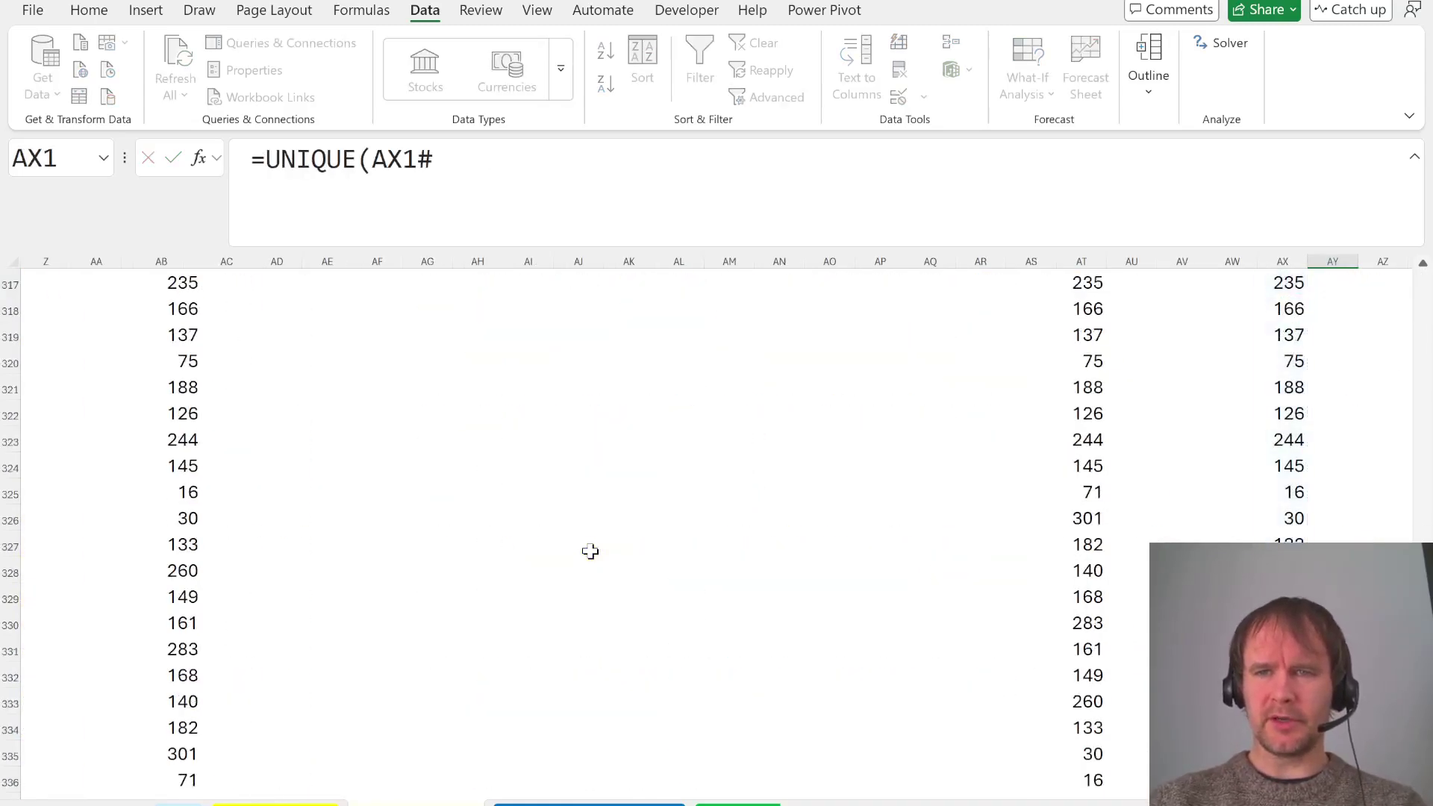
{"action": "key", "text": "Return"}
{"action": "key", "text": "Right"}
{"action": "key", "text": "Right"}
{"action": "key", "text": "Right"}
{"action": "key", "text": "Right"}
{"action": "key", "text": "Right"}
{"action": "key", "text": "Right"}
{"action": "key", "text": "Left"}
{"action": "key", "text": "Left"}
{"action": "key", "text": "Left"}
{"action": "key", "text": "Left"}
{"action": "key", "text": "Left"}
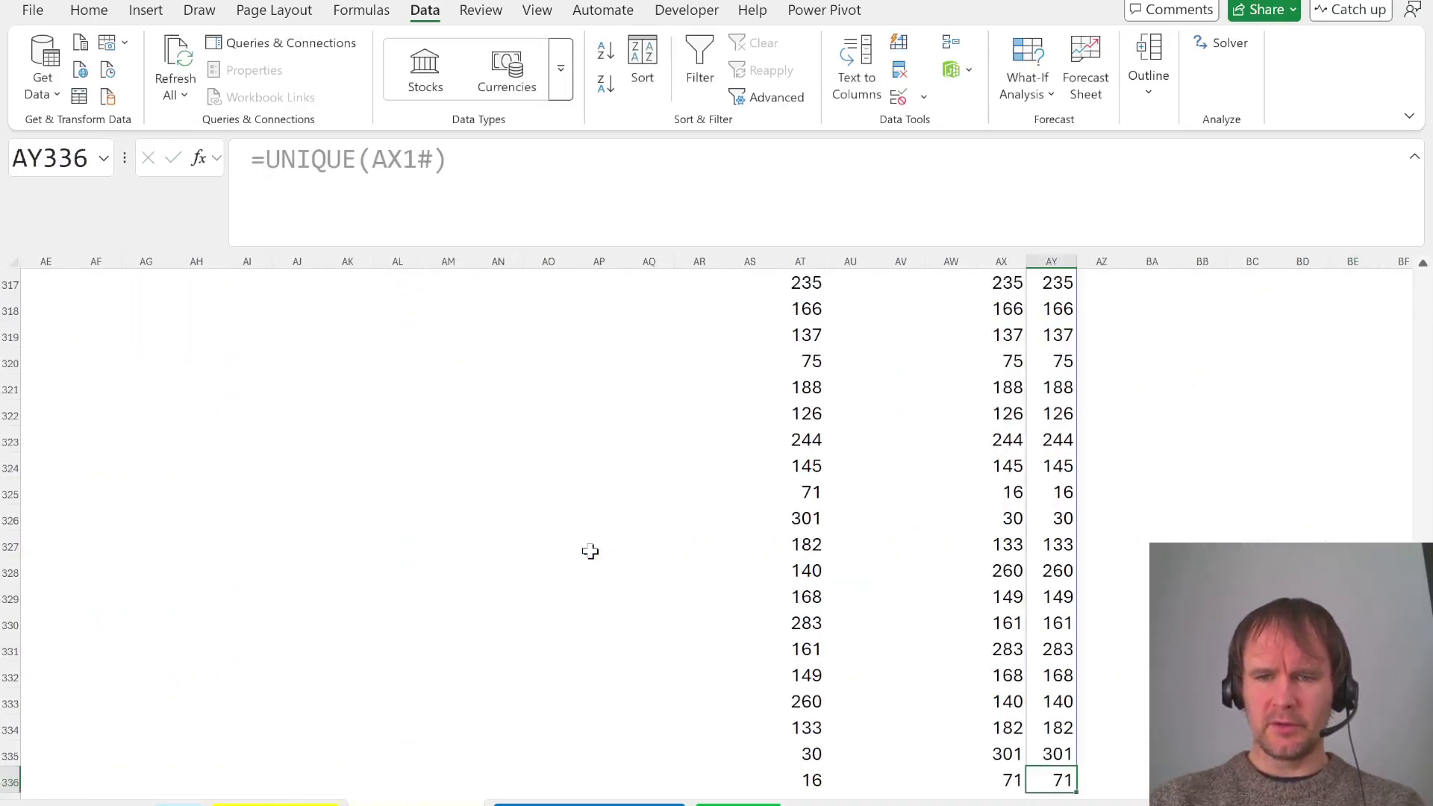
{"action": "key", "text": "ctrl+Up"}
{"action": "key", "text": "Delete"}
{"action": "type", "text": "=t"}
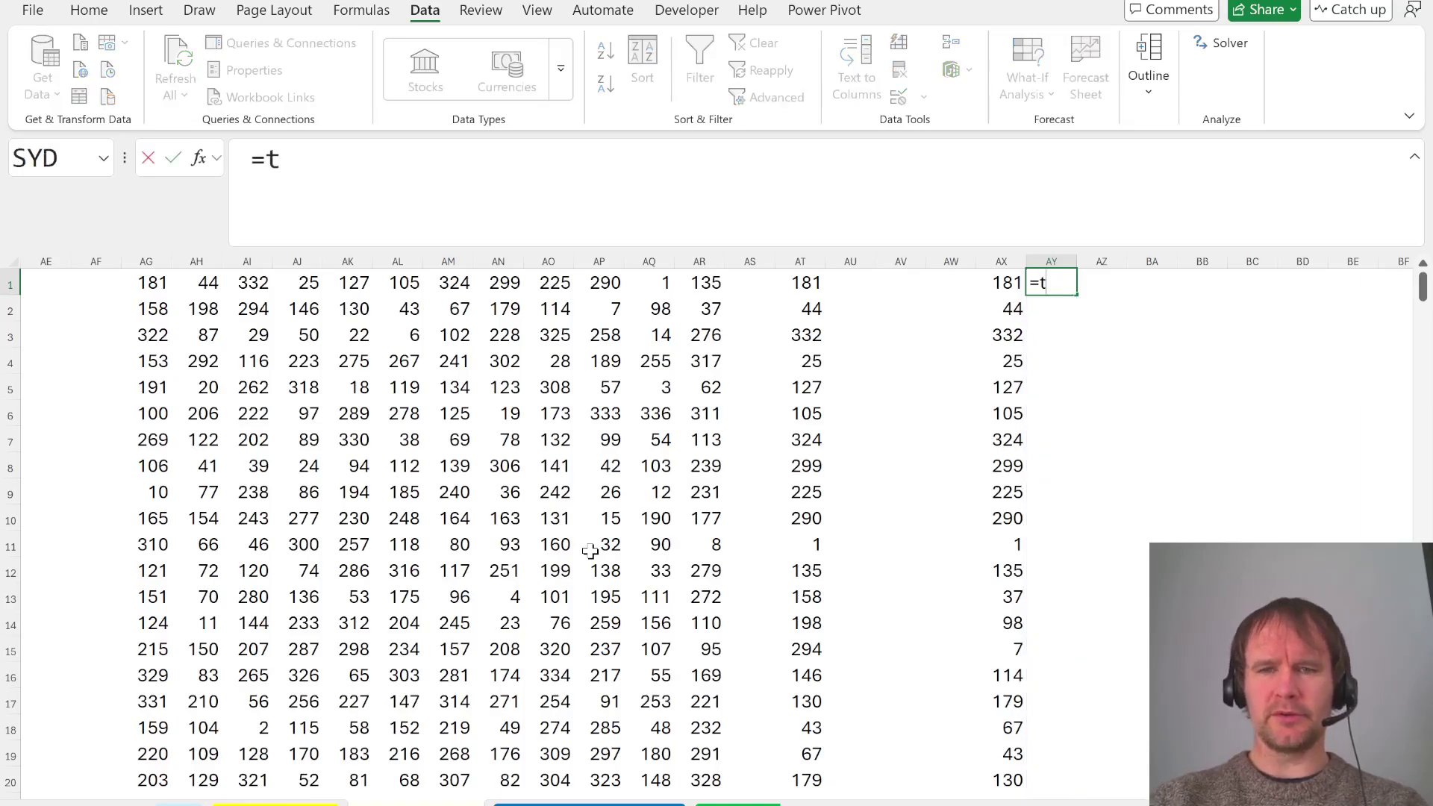
{"action": "type", "text": "ocol(if("}
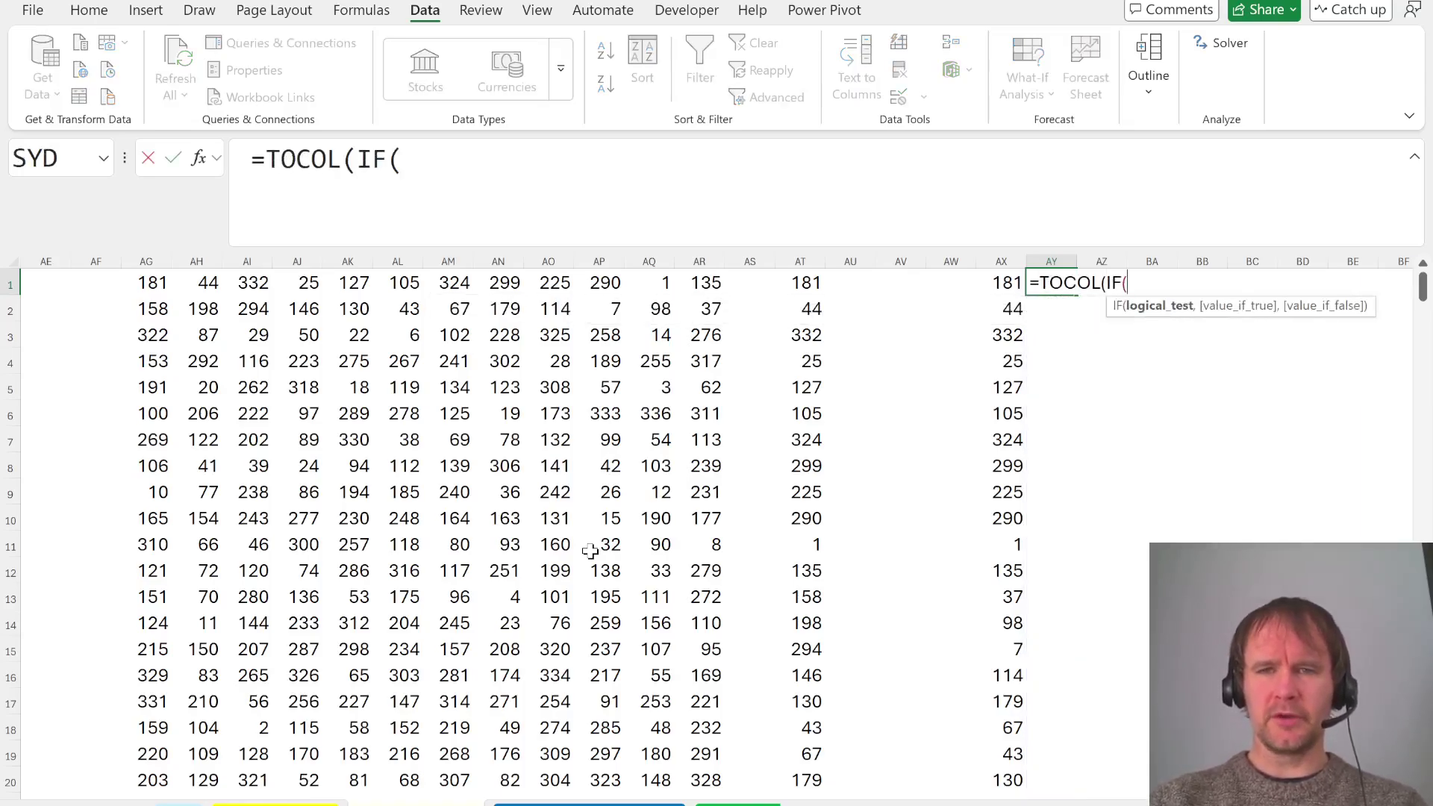
{"action": "key", "text": "Escape"}
{"action": "key", "text": "Left"}
{"action": "key", "text": "F2"}
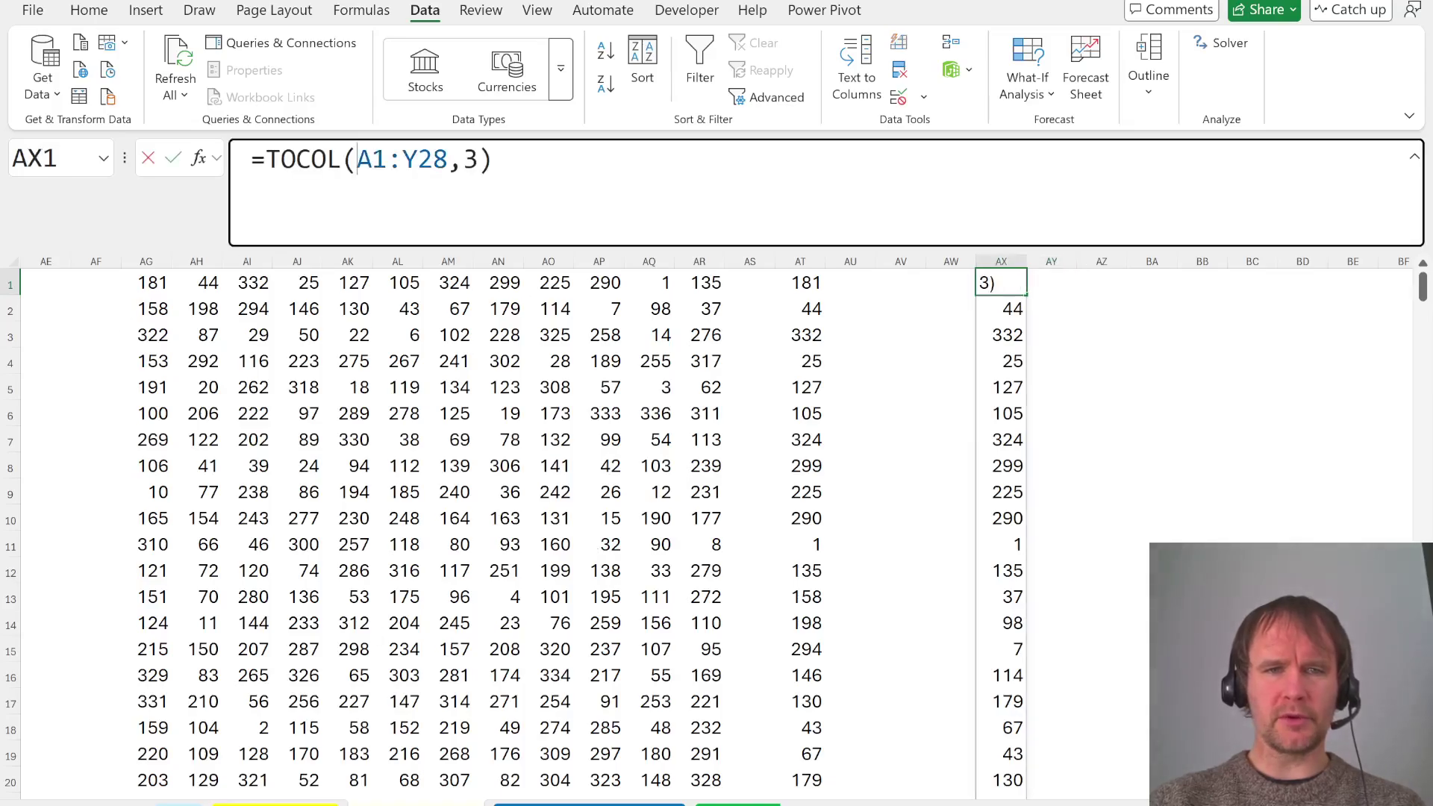
{"action": "key", "text": "Left"}
{"action": "key", "text": "Left"}
{"action": "key", "text": "Escape"}
{"action": "key", "text": "Right"}
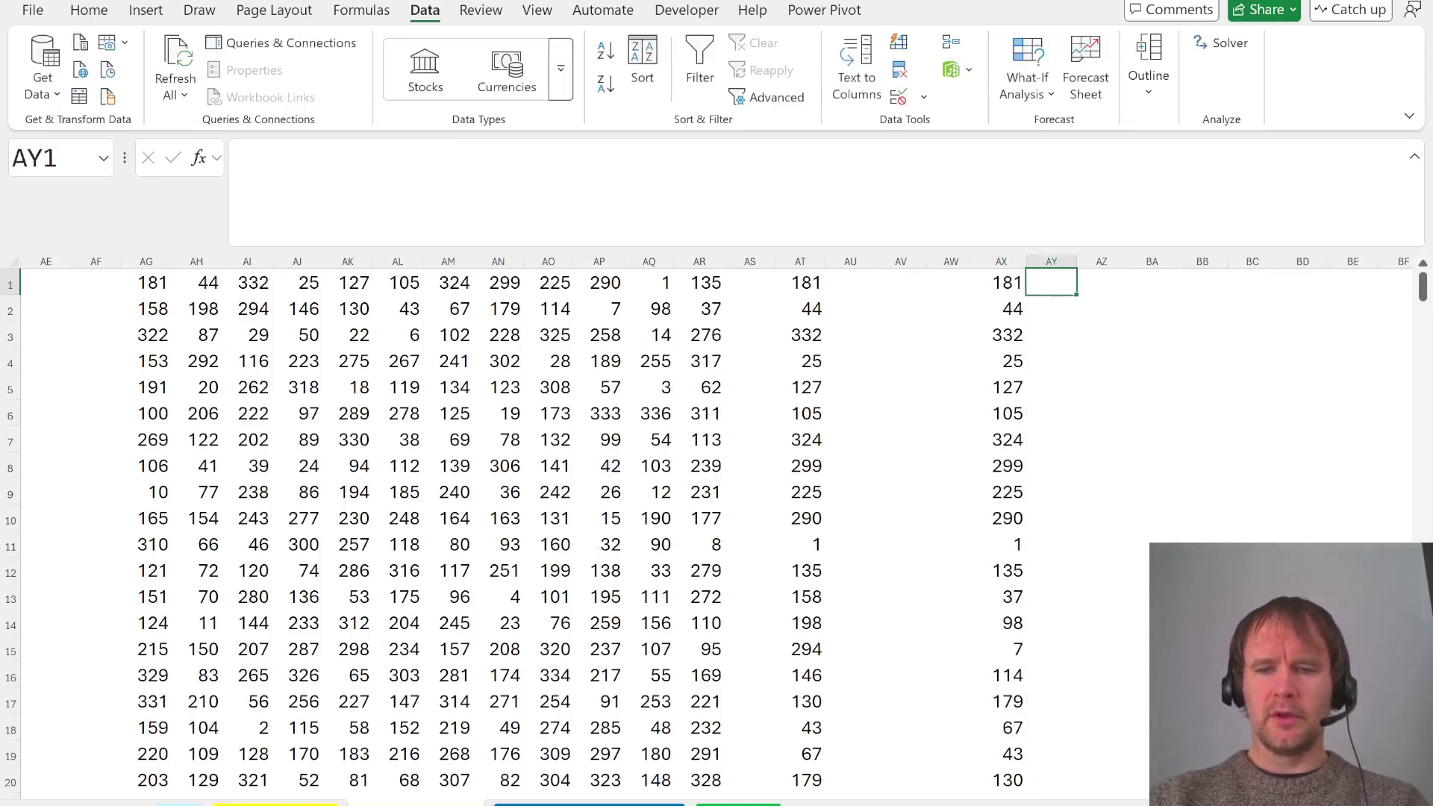
In AY1, list the addresses of the map's non-empty cells with =TOCOL(IF(A1:Y28<>"",_addresses(A1:Y28),NA()),3)
{"action": "type", "text": "=toc"}
{"action": "key", "text": "Tab"}
{"action": "type", "text": "if"}
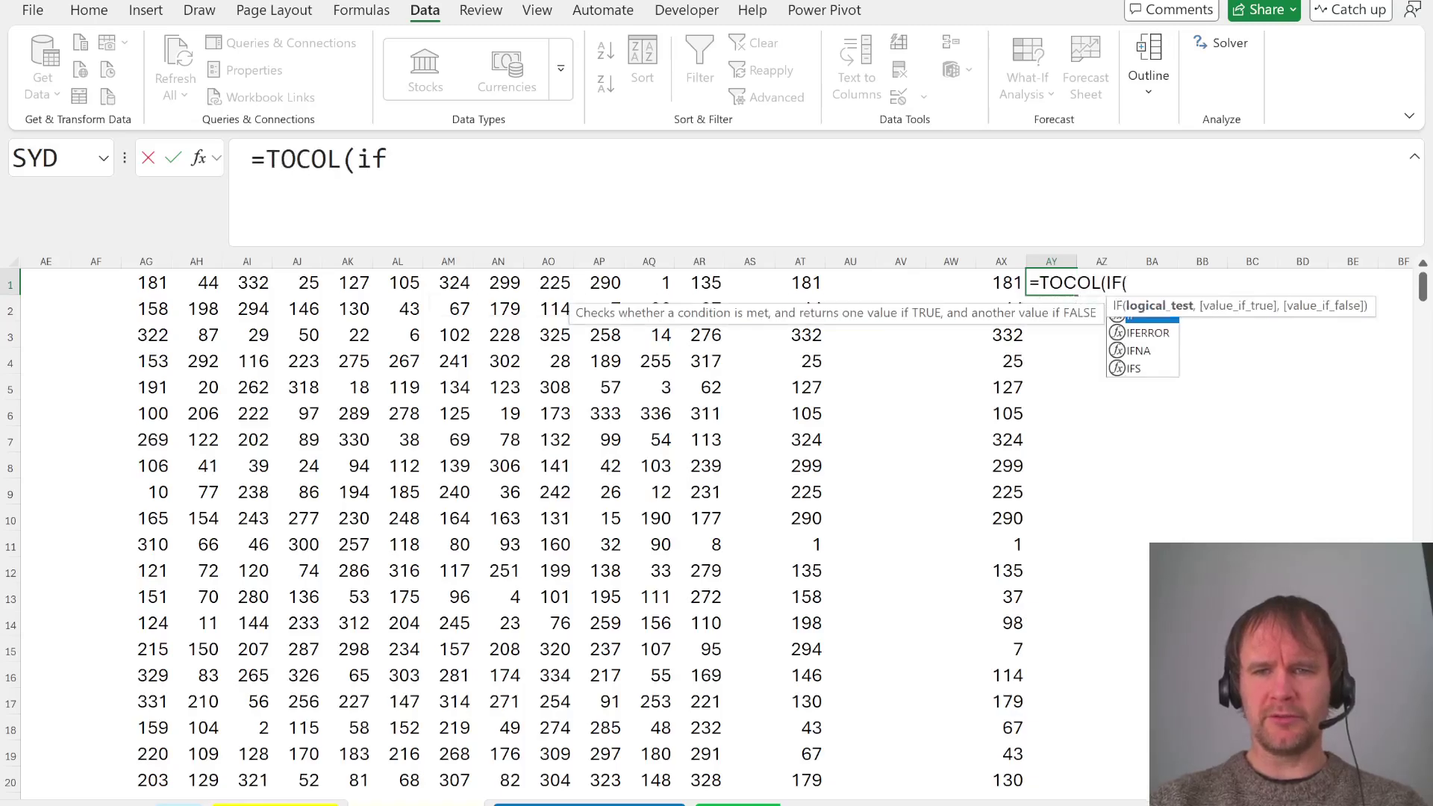
{"action": "key", "text": "Tab"}
{"action": "type", "text": "A1:Y28"}
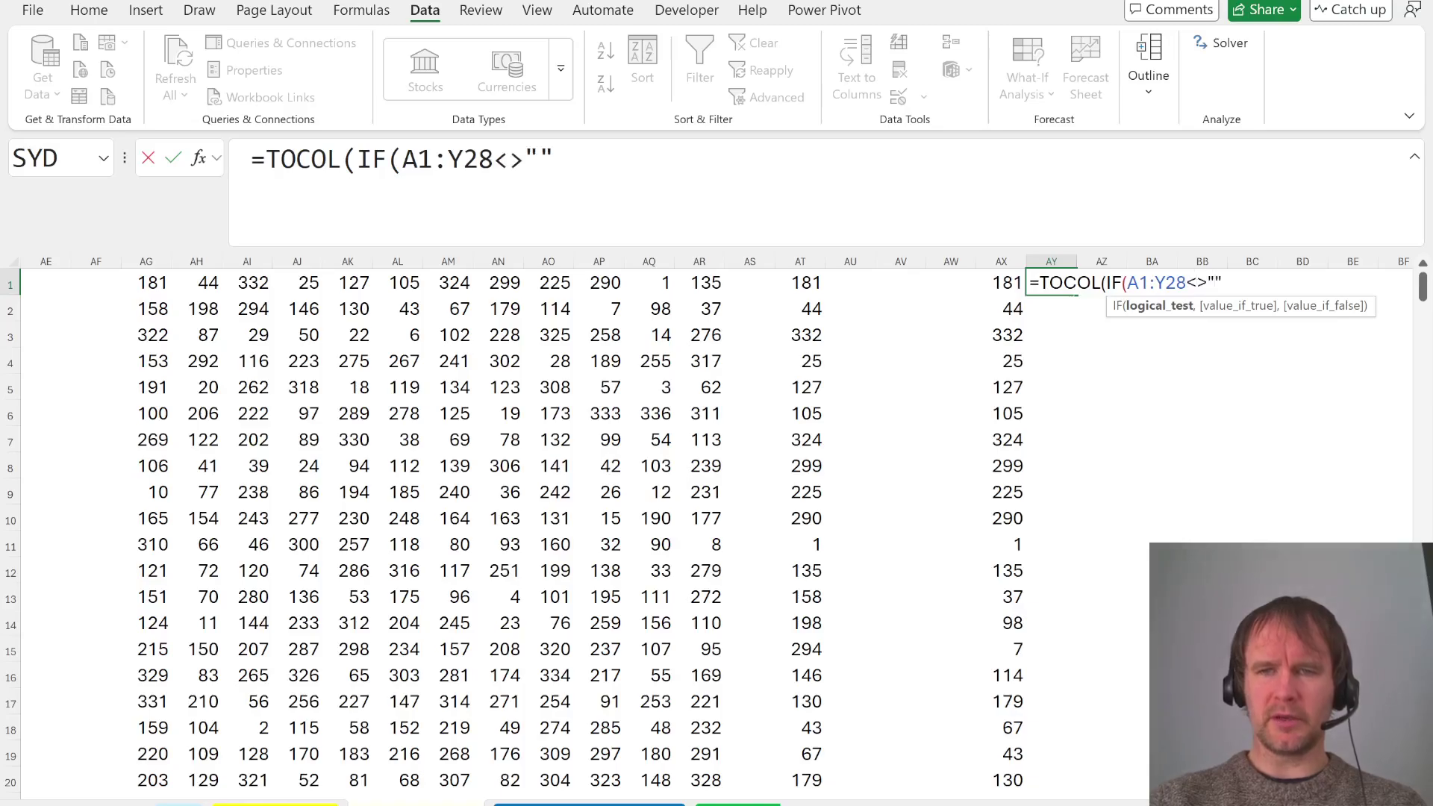
{"action": "type", "text": "<>\"\",add"}
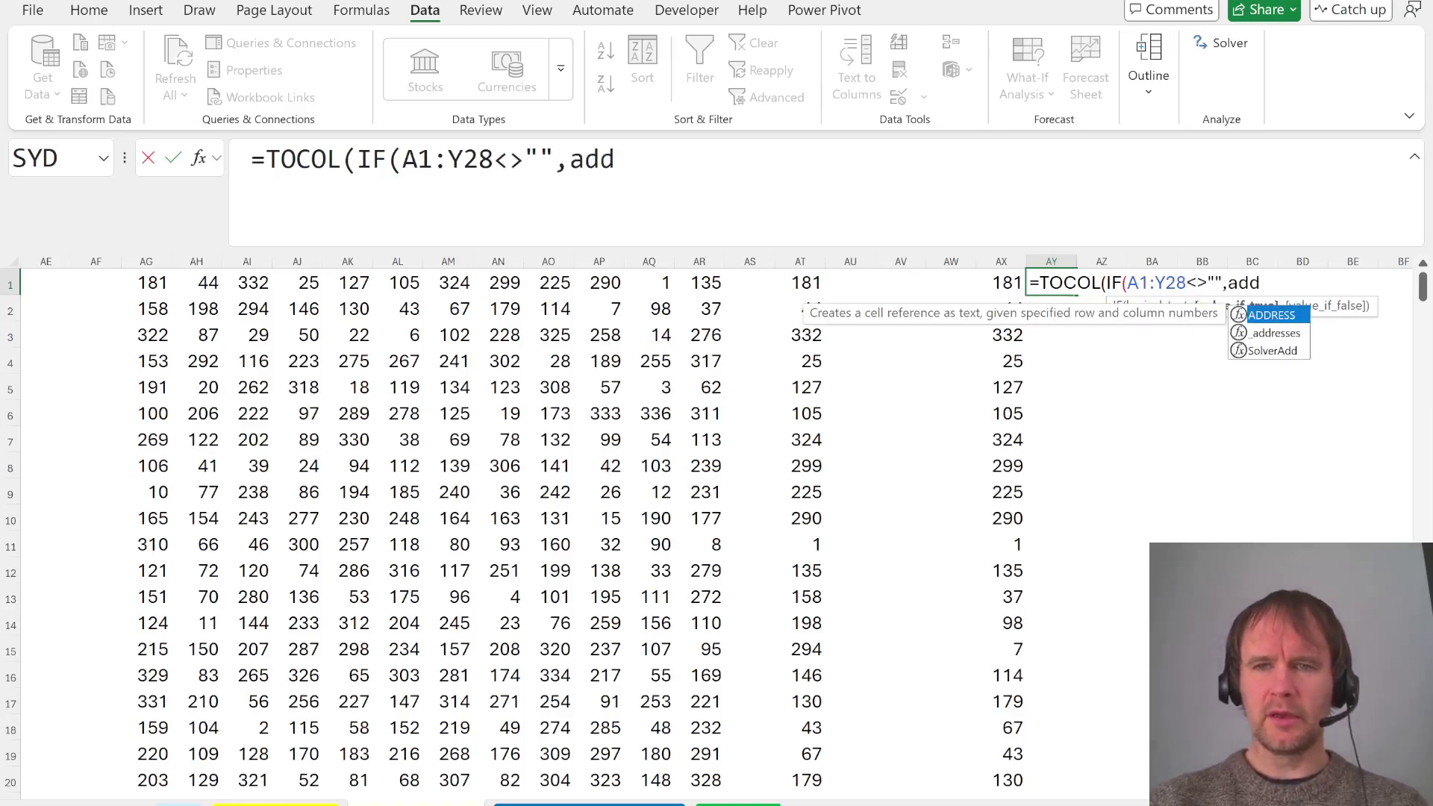
{"action": "key", "text": "Down"}
{"action": "key", "text": "Tab"}
{"action": "type", "text": "A1:Y28)"}
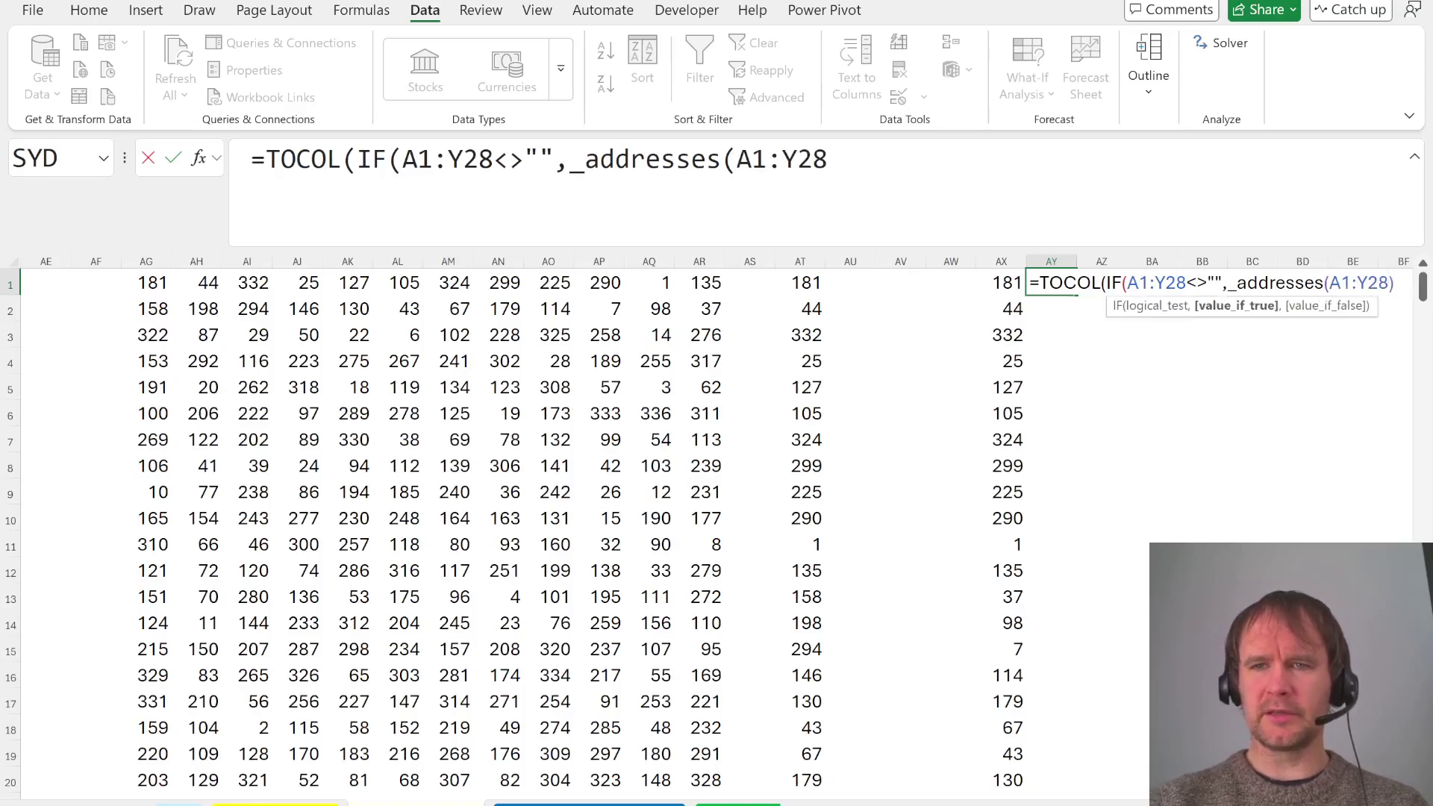
{"action": "type", "text": ",na"}
{"action": "key", "text": "BackSpace"}
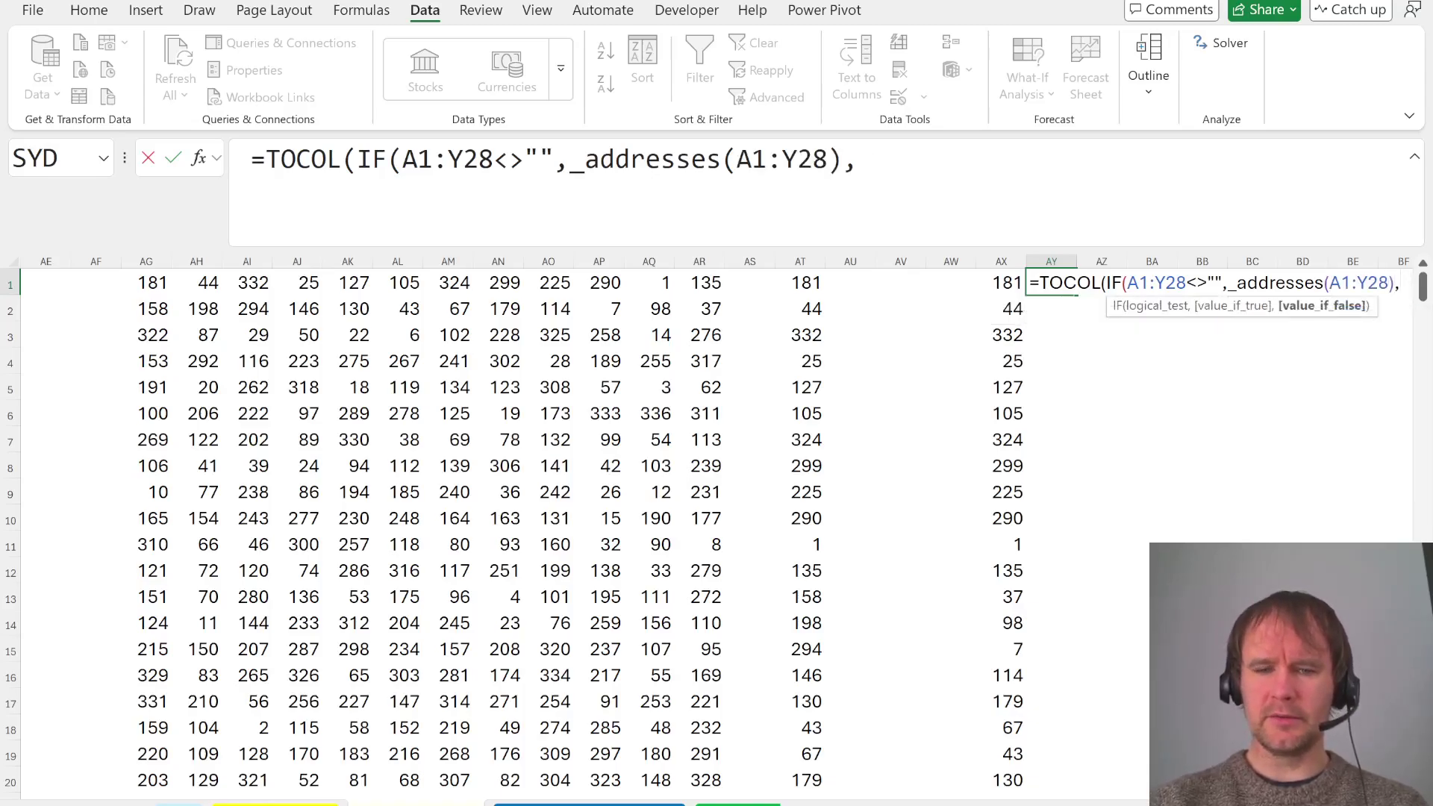
{"action": "type", "text": "na()),"}
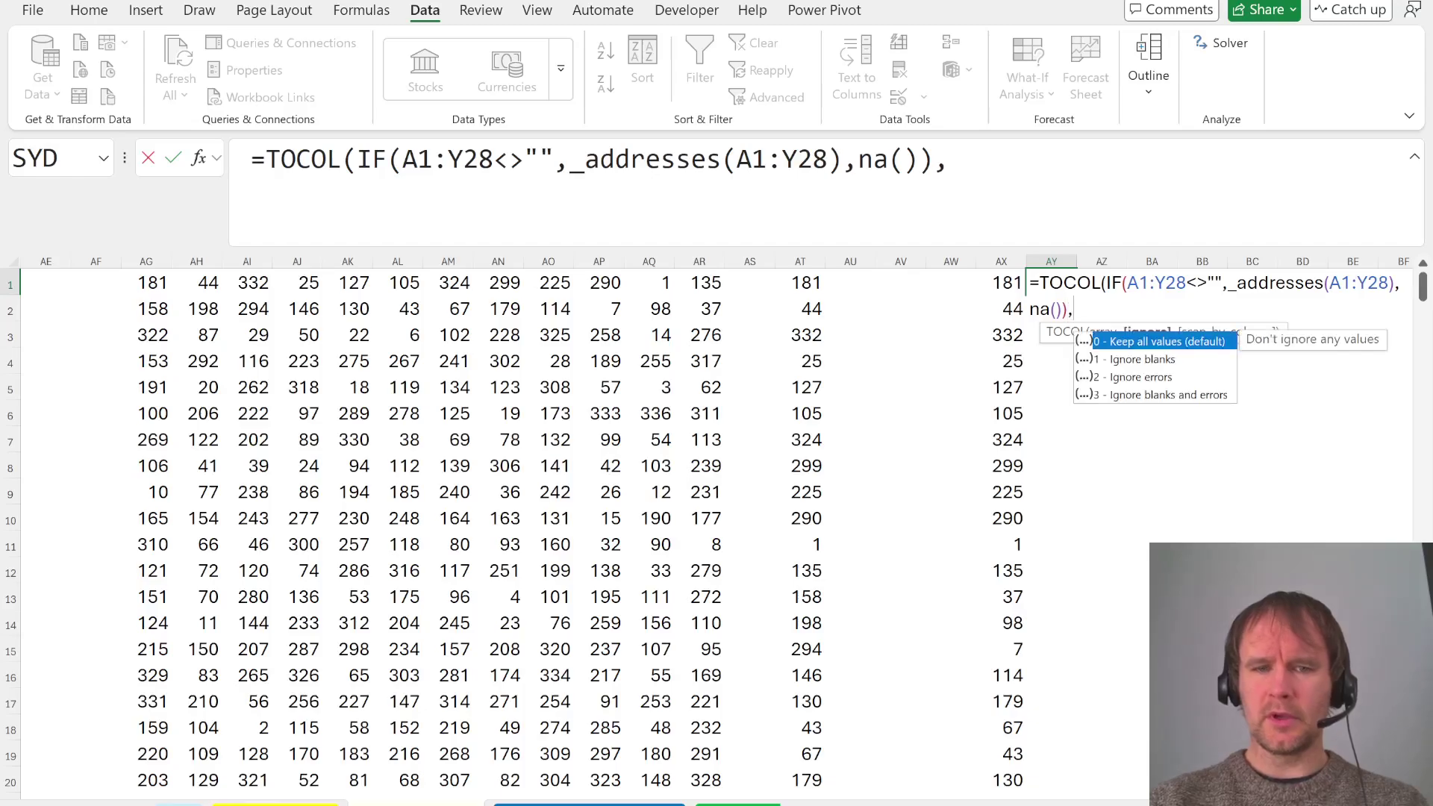
{"action": "type", "text": "3)"}
{"action": "key", "text": "Return"}
{"action": "left_click", "coordinate": [1051, 283]}
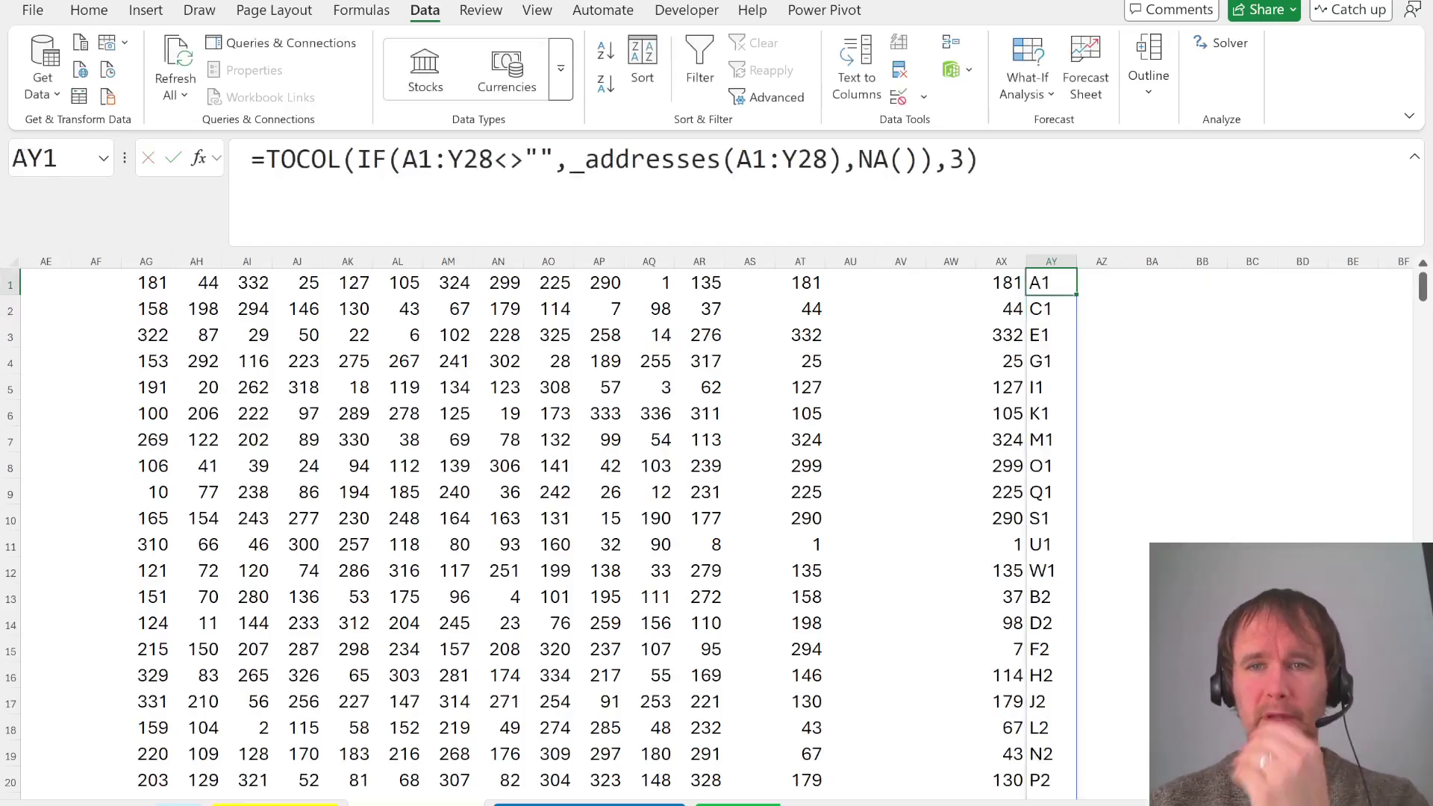
{"action": "key", "text": "ctrl+shift+Down"}
{"action": "key", "text": "ctrl+shift+Up"}
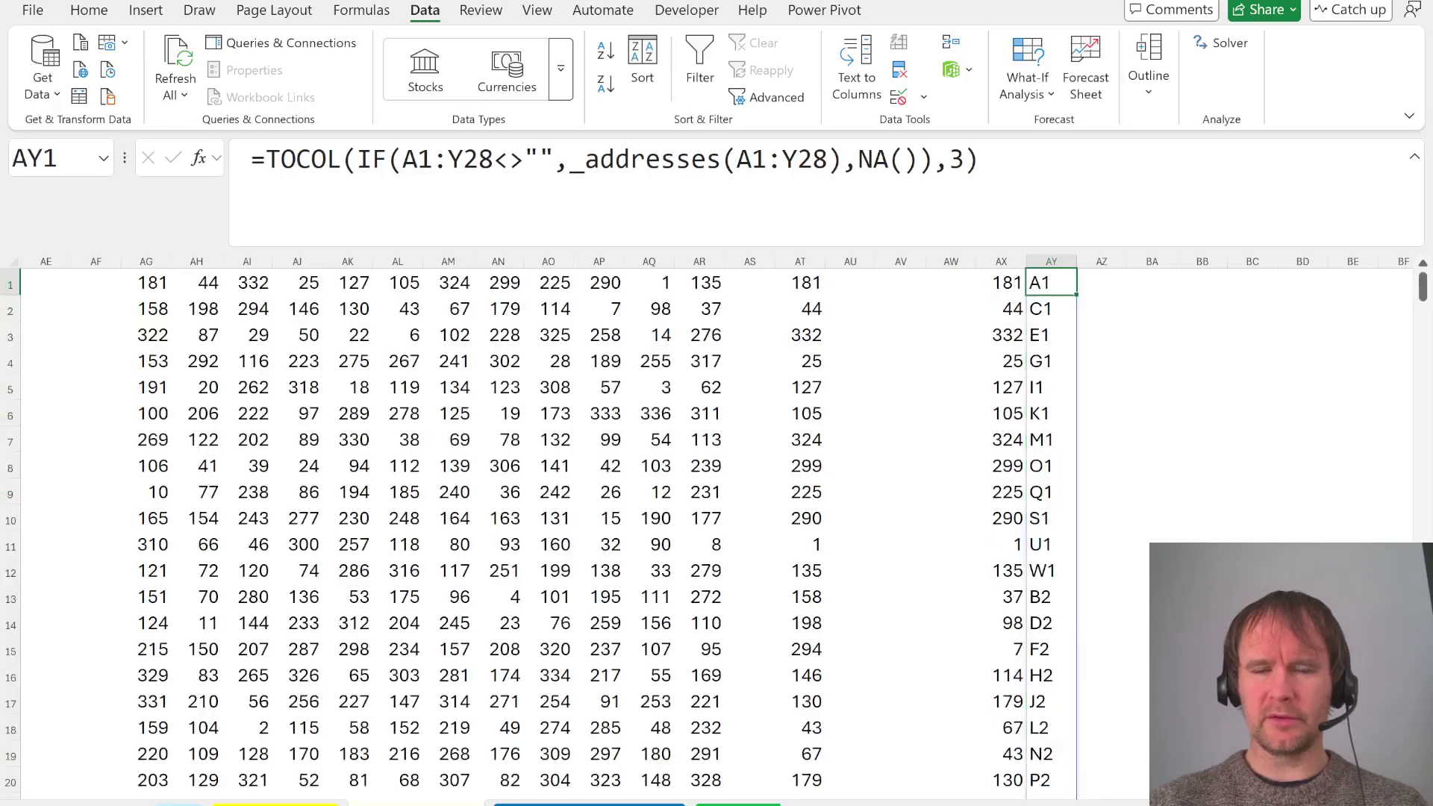
In the AY1 formula, replace _addresses with _rwClNm to return a numeric row-column code for each brick
{"action": "left_click", "coordinate": [590, 159]}
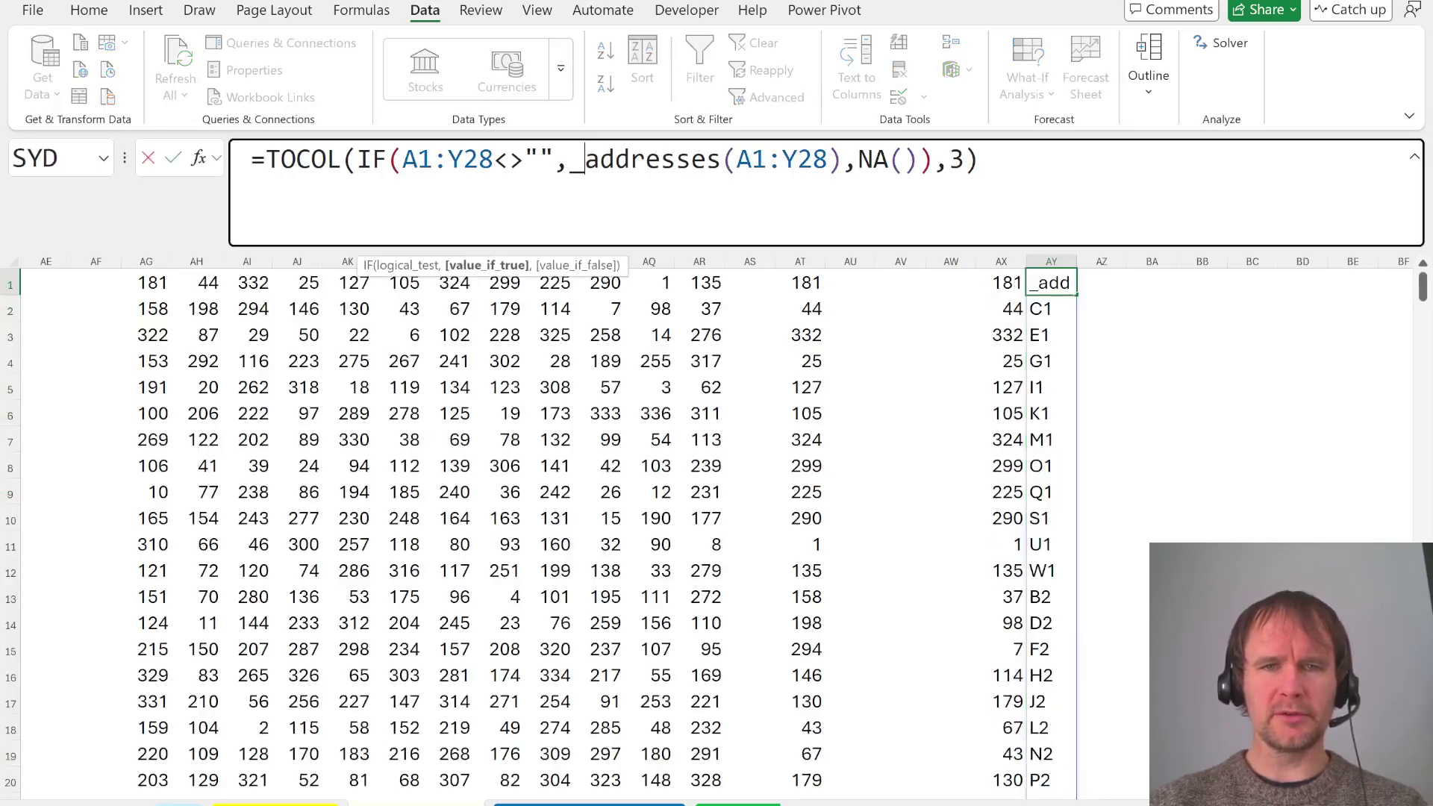
{"action": "double_click", "coordinate": [652, 159]}
{"action": "type", "text": "rwc"}
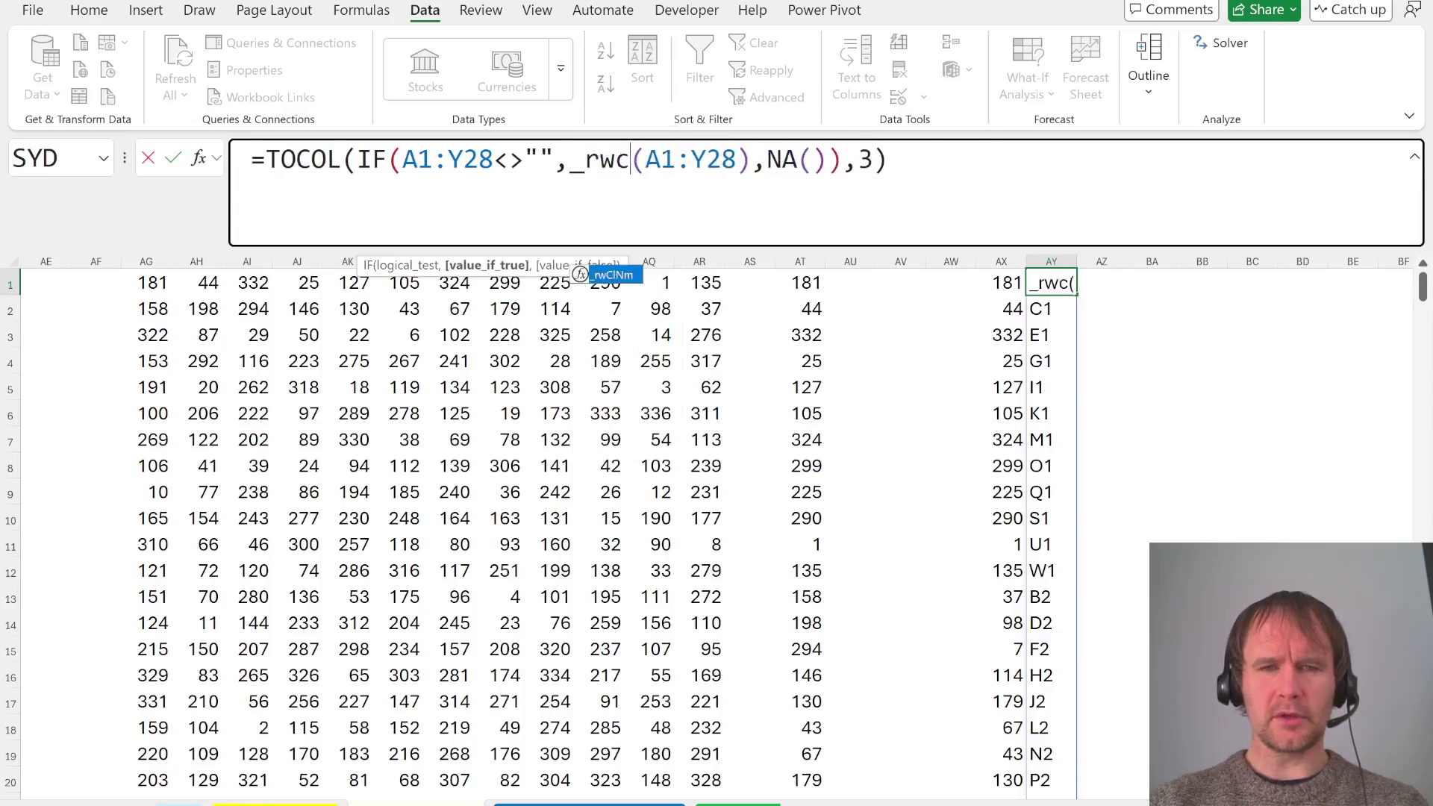
{"action": "key", "text": "Tab"}
{"action": "key", "text": "Return"}
{"action": "key", "text": "Up"}
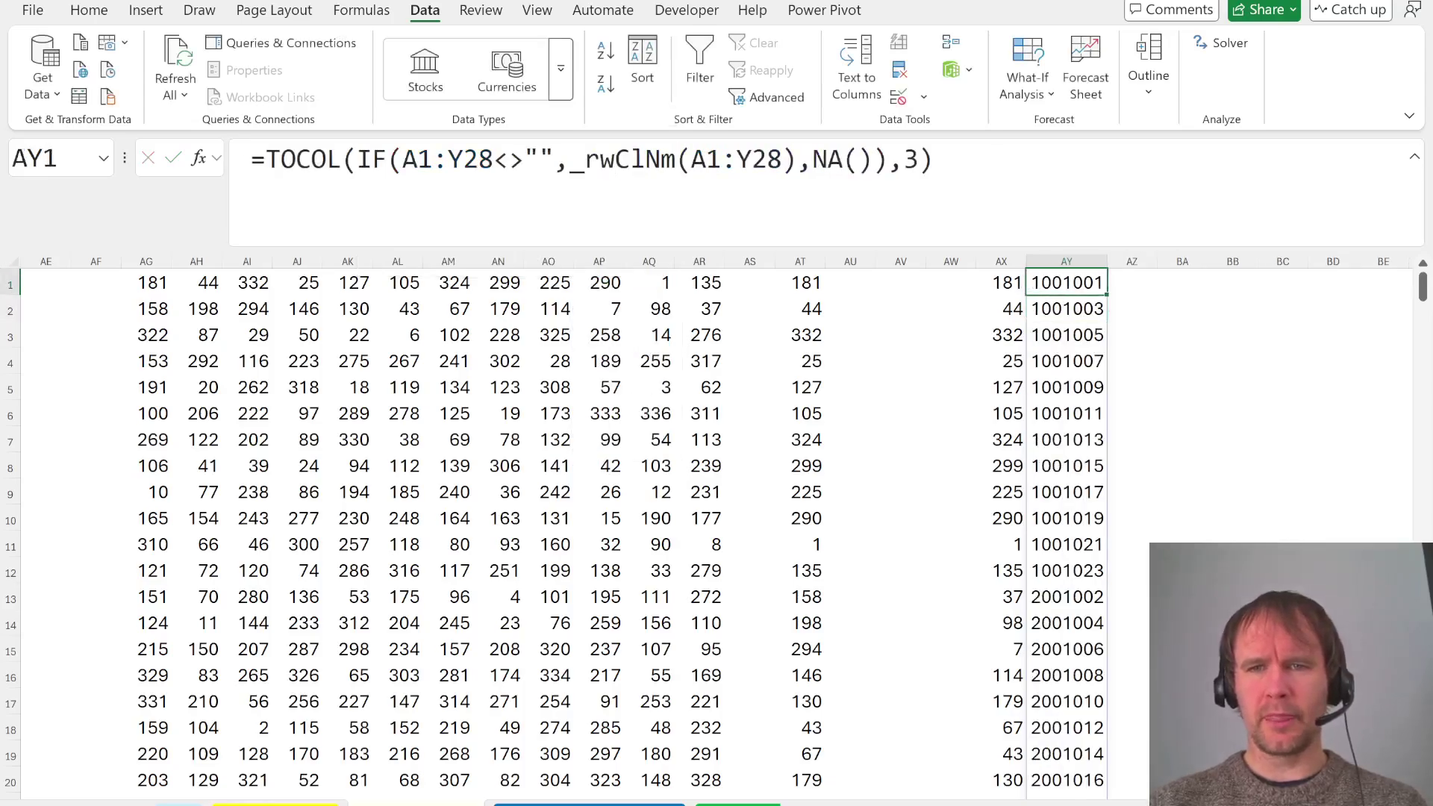
{"action": "key", "text": "Right"}
{"action": "key", "text": "Left"}
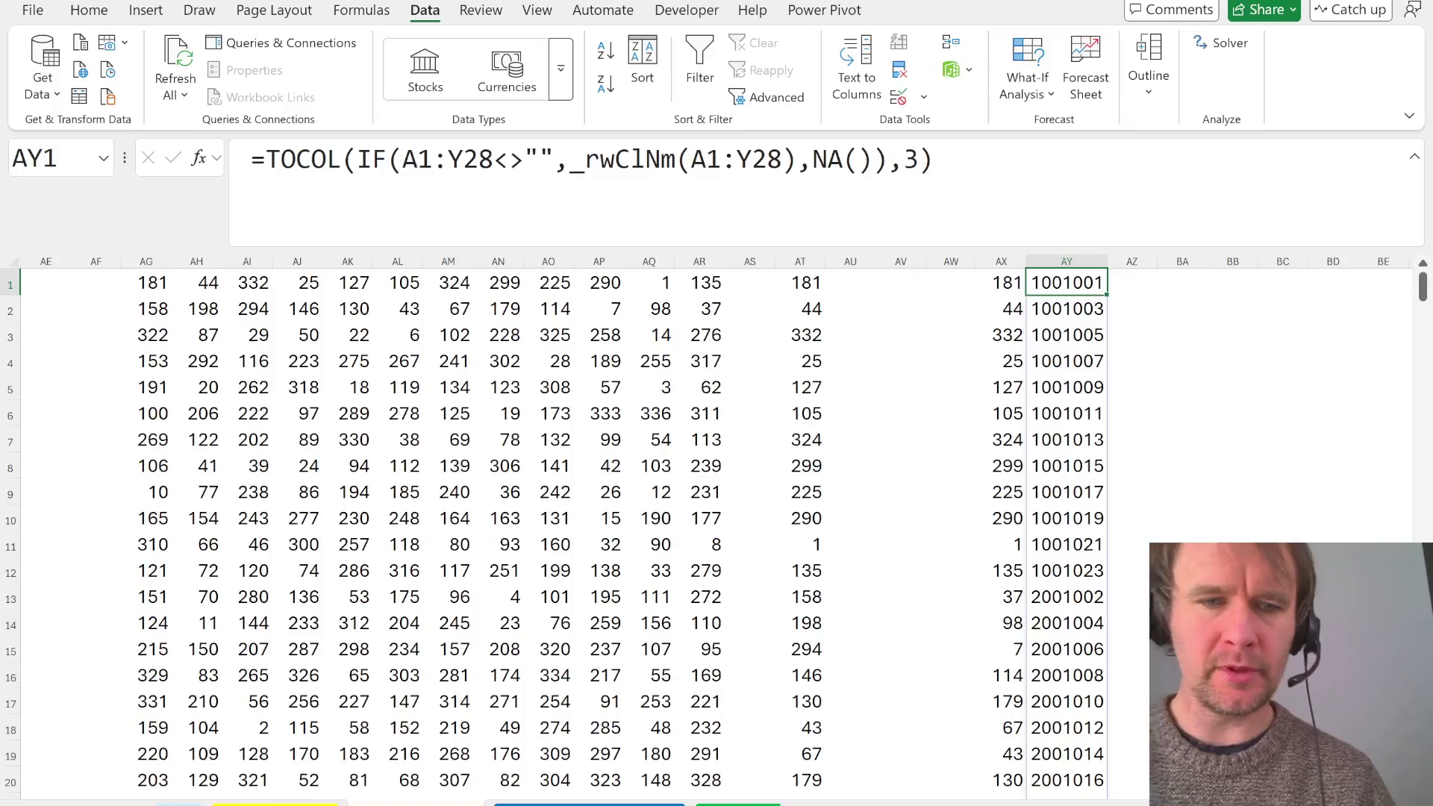
On the puzzle sheet, move the Example 6 route picture aside to free the cells beside the starting brick
{"action": "key", "text": "ctrl+Page_Up"}
{"action": "key", "text": "Right"}
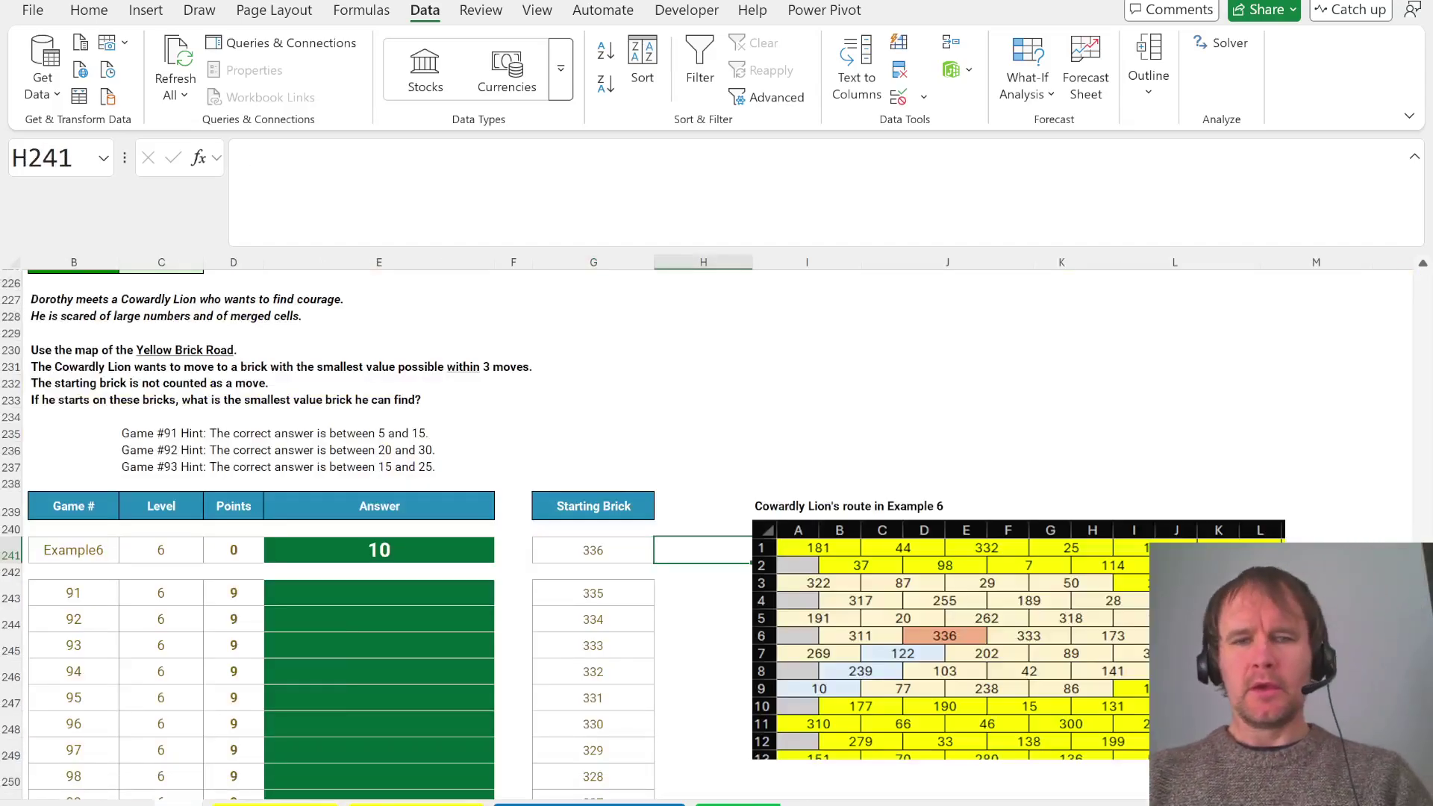
{"action": "left_click_drag", "start_coordinate": [797, 552], "coordinate": [1232, 550]}
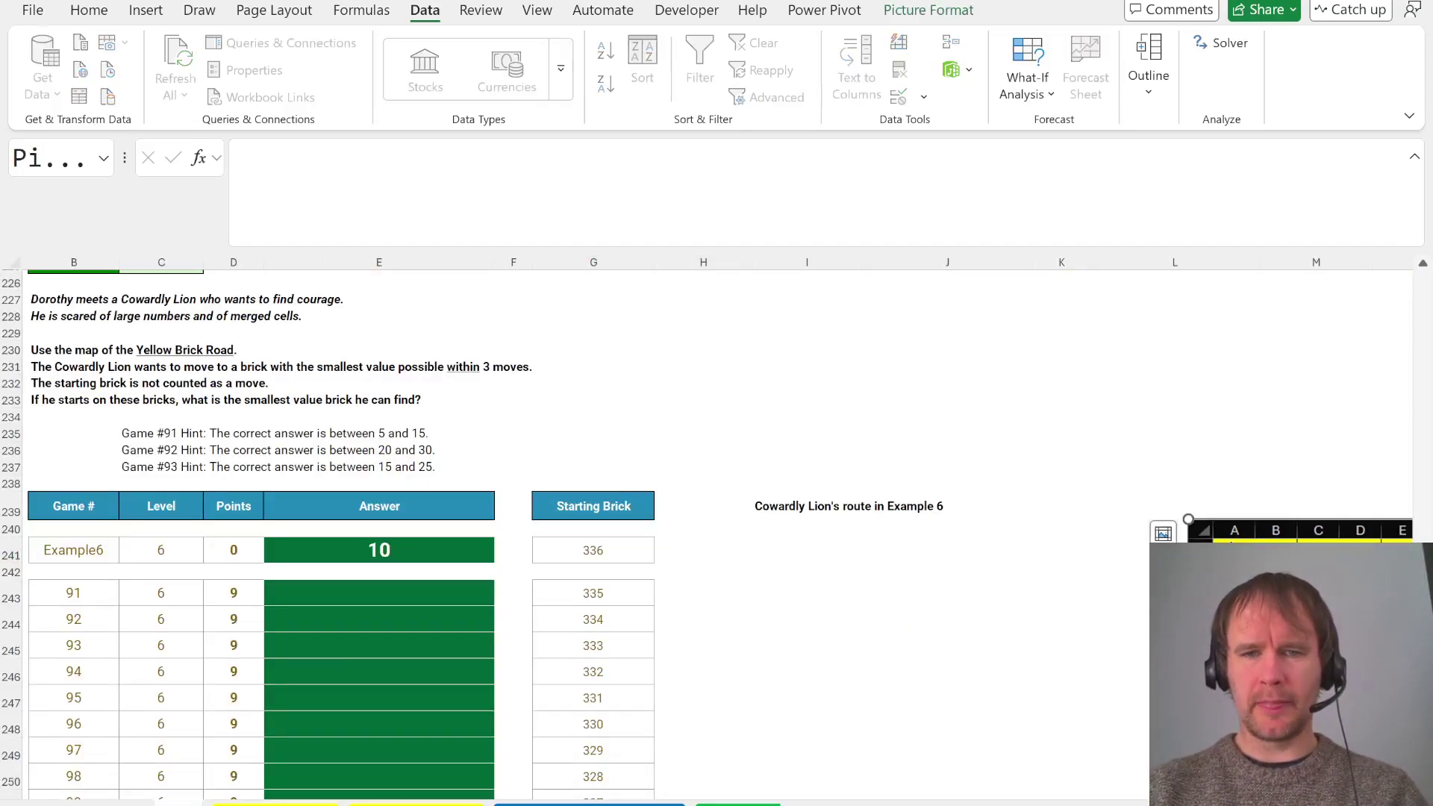
In H241, look up the starting brick's row-column code with =XLOOKUP(G241,'Yellow Brick Road'!AX1#,'Yellow Brick Road'!AY1#)
{"action": "left_click", "coordinate": [663, 542]}
{"action": "type", "text": "=xl"}
{"action": "key", "text": "Tab"}
{"action": "key", "text": "Left"}
{"action": "type", "text": ","}
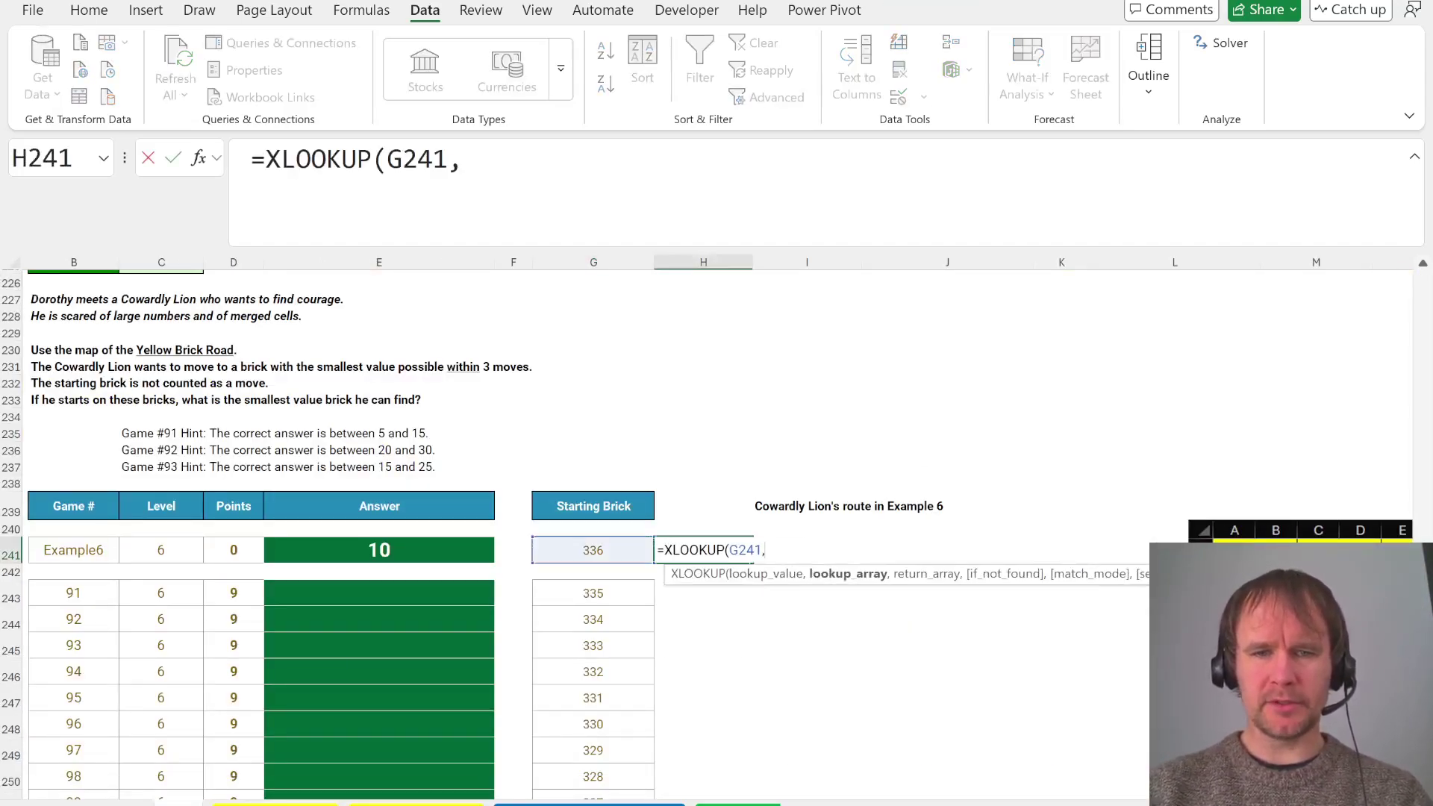
{"action": "key", "text": "ctrl+Page_Up"}
{"action": "key", "text": "ctrl+Right"}
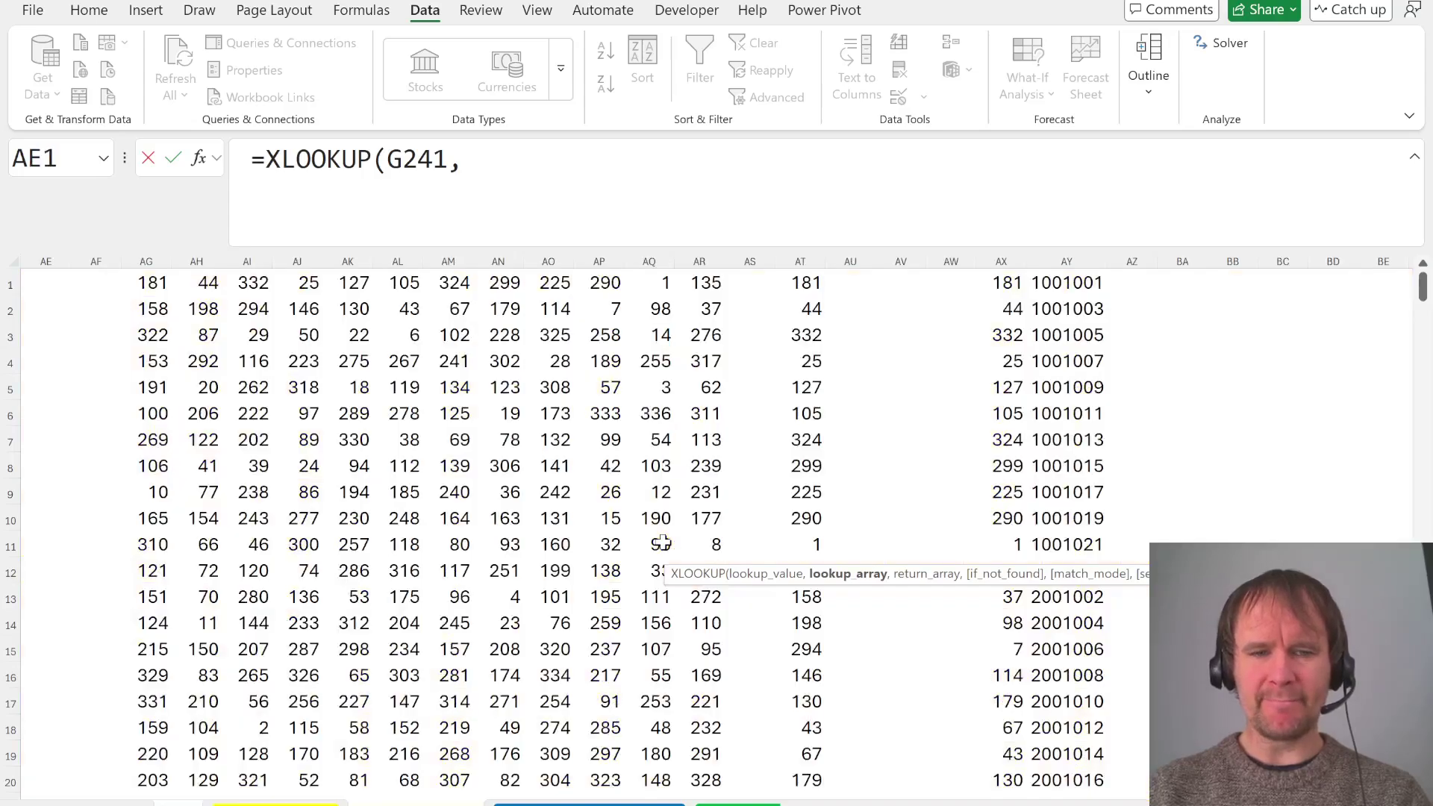
{"action": "left_click", "coordinate": [1010, 321]}
{"action": "key", "text": "Up"}
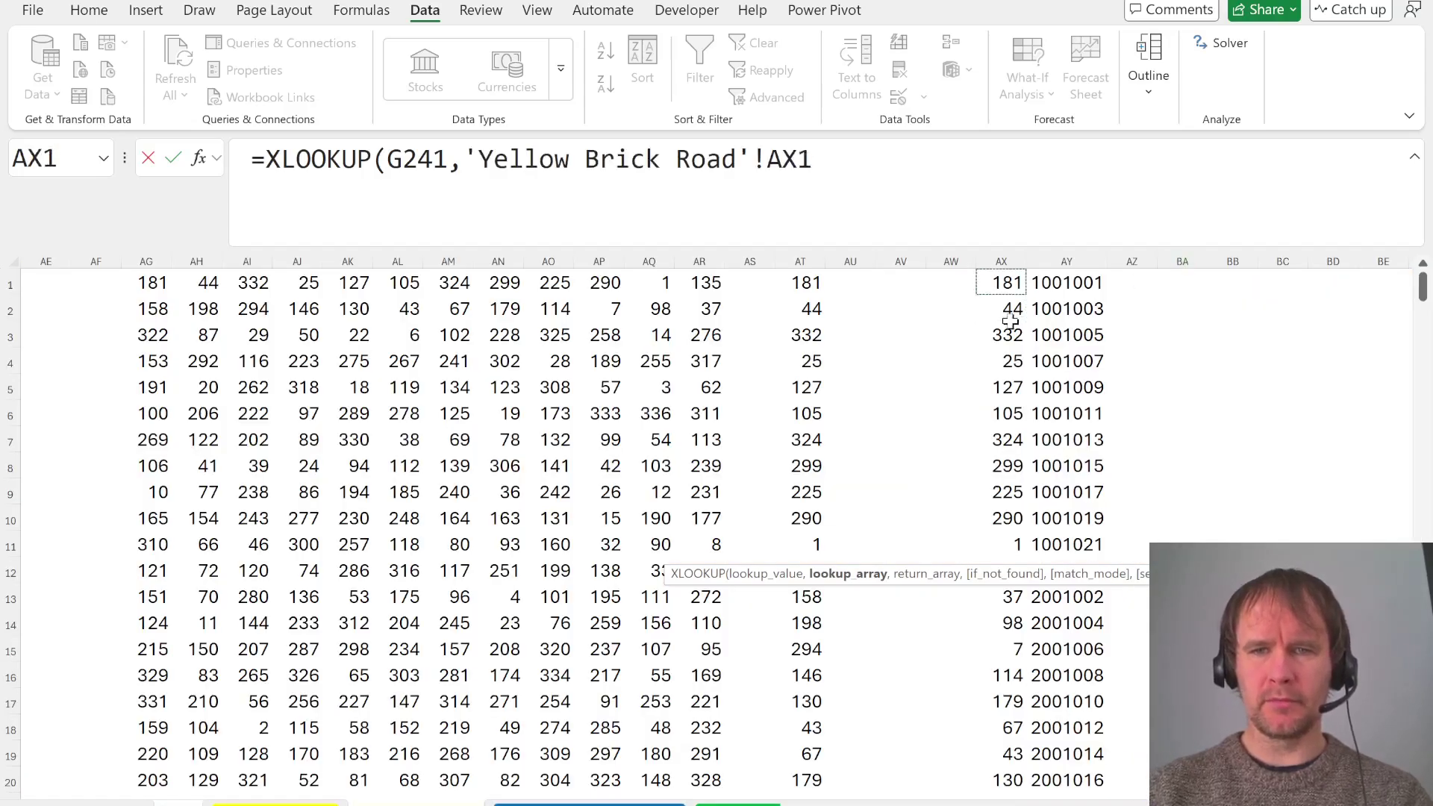
{"action": "key", "text": "ctrl+shift+Down"}
{"action": "type", "text": ","}
{"action": "left_click", "coordinate": [1042, 342]}
{"action": "key", "text": "ctrl+Up"}
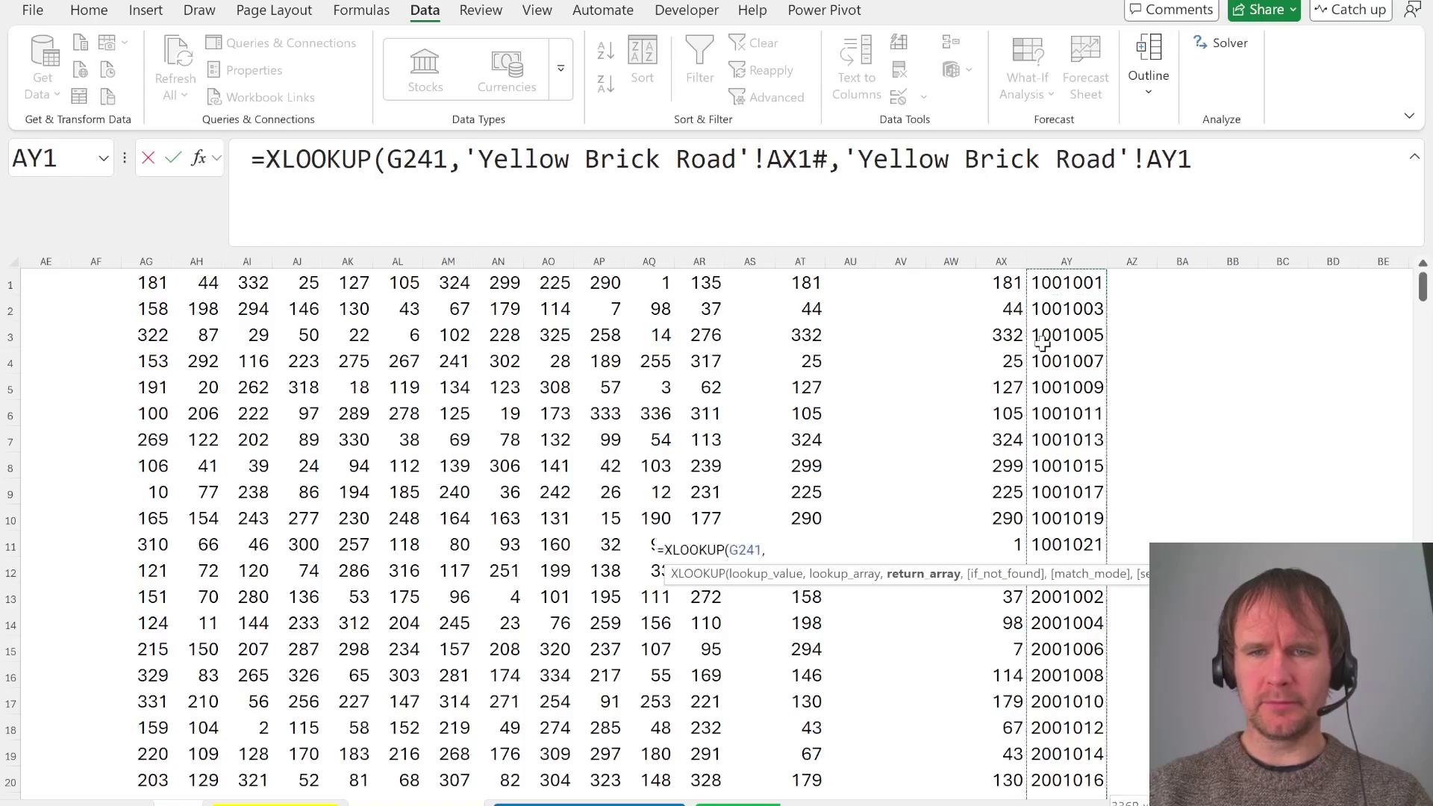
{"action": "key", "text": "ctrl+shift+Down"}
{"action": "type", "text": ")"}
{"action": "key", "text": "ctrl+Return"}
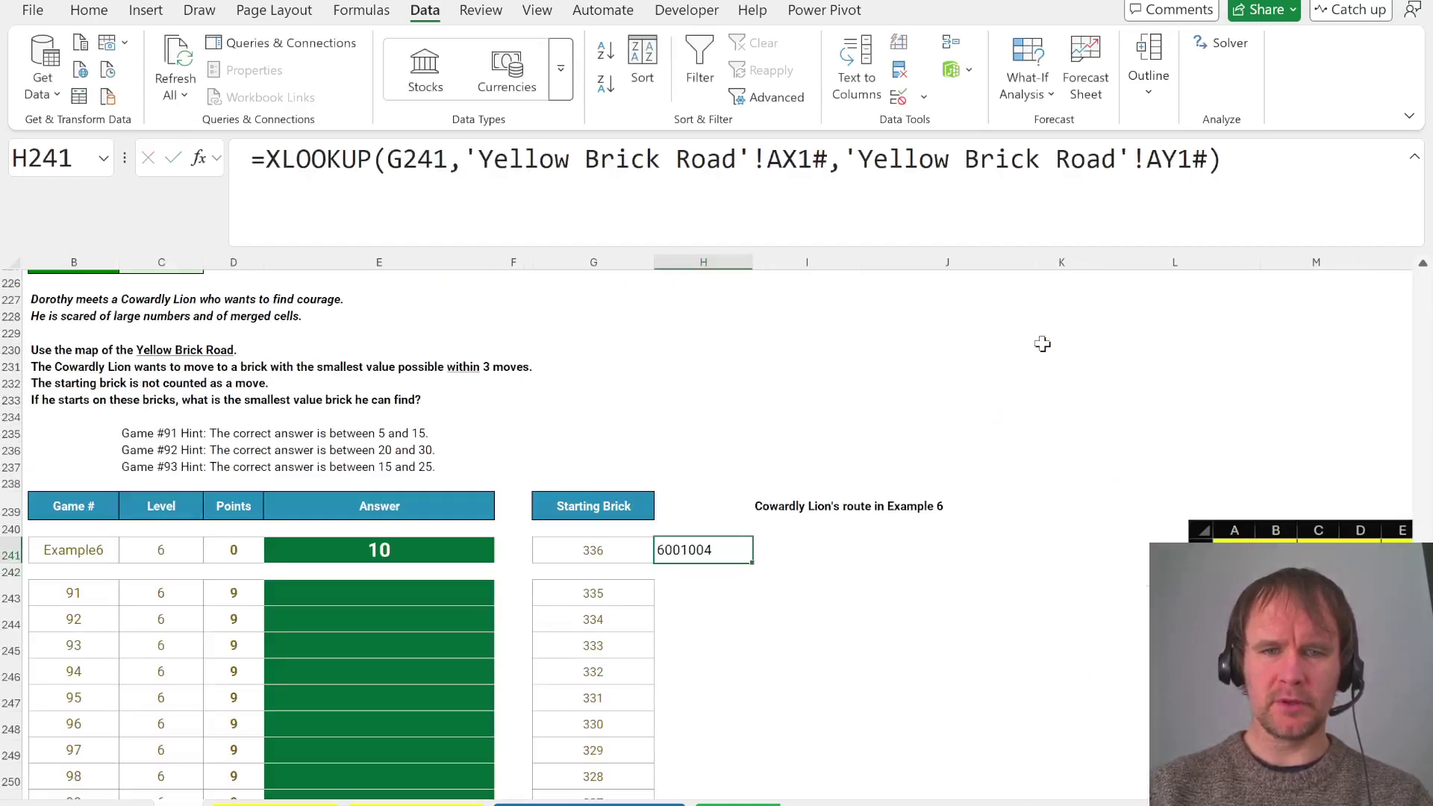
Make the lookup and return ranges in the H241 formula absolute, as $AX$1# and $AY$1#
{"action": "key", "text": "F2"}
{"action": "left_click", "coordinate": [796, 159]}
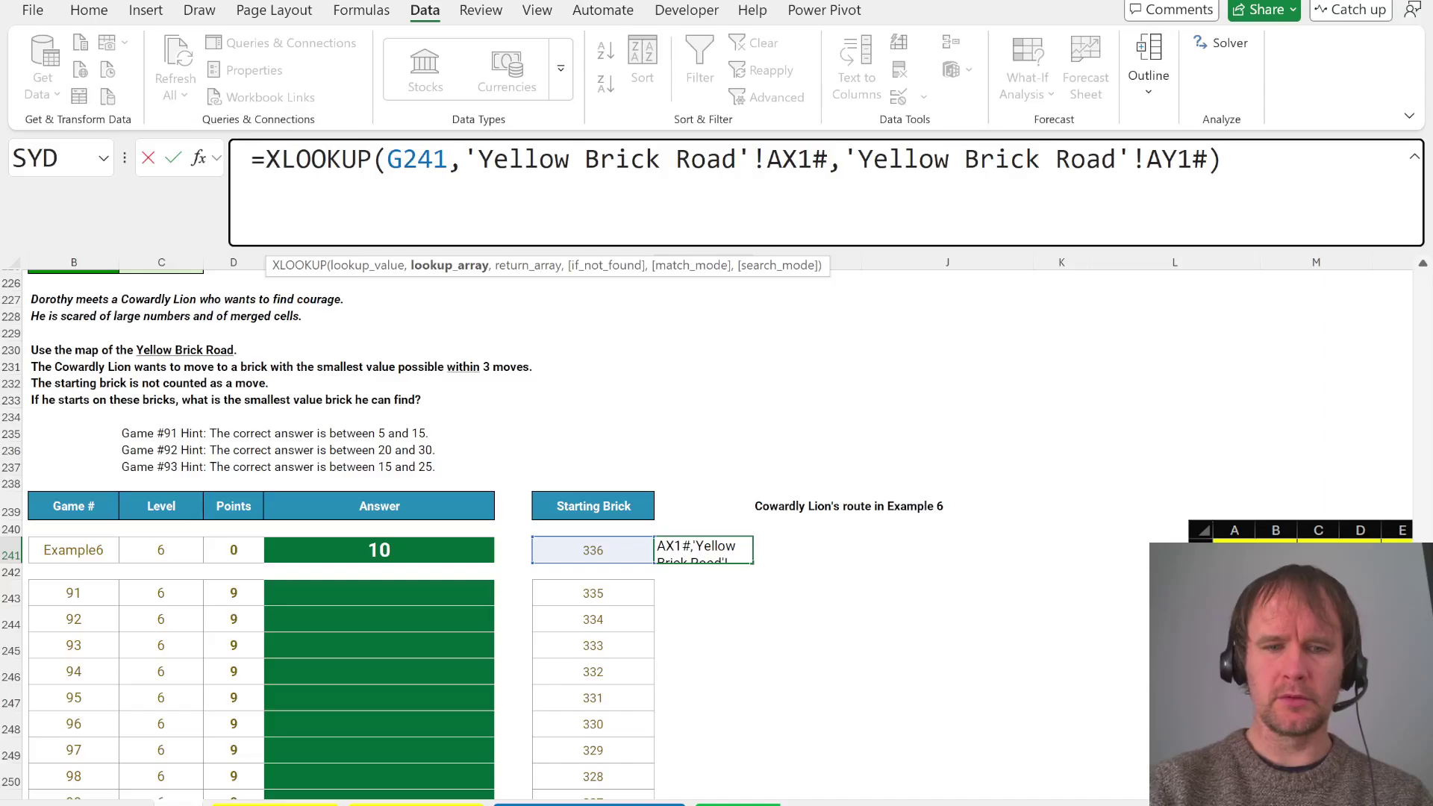
{"action": "key", "text": "F4"}
{"action": "left_click", "coordinate": [1207, 158]}
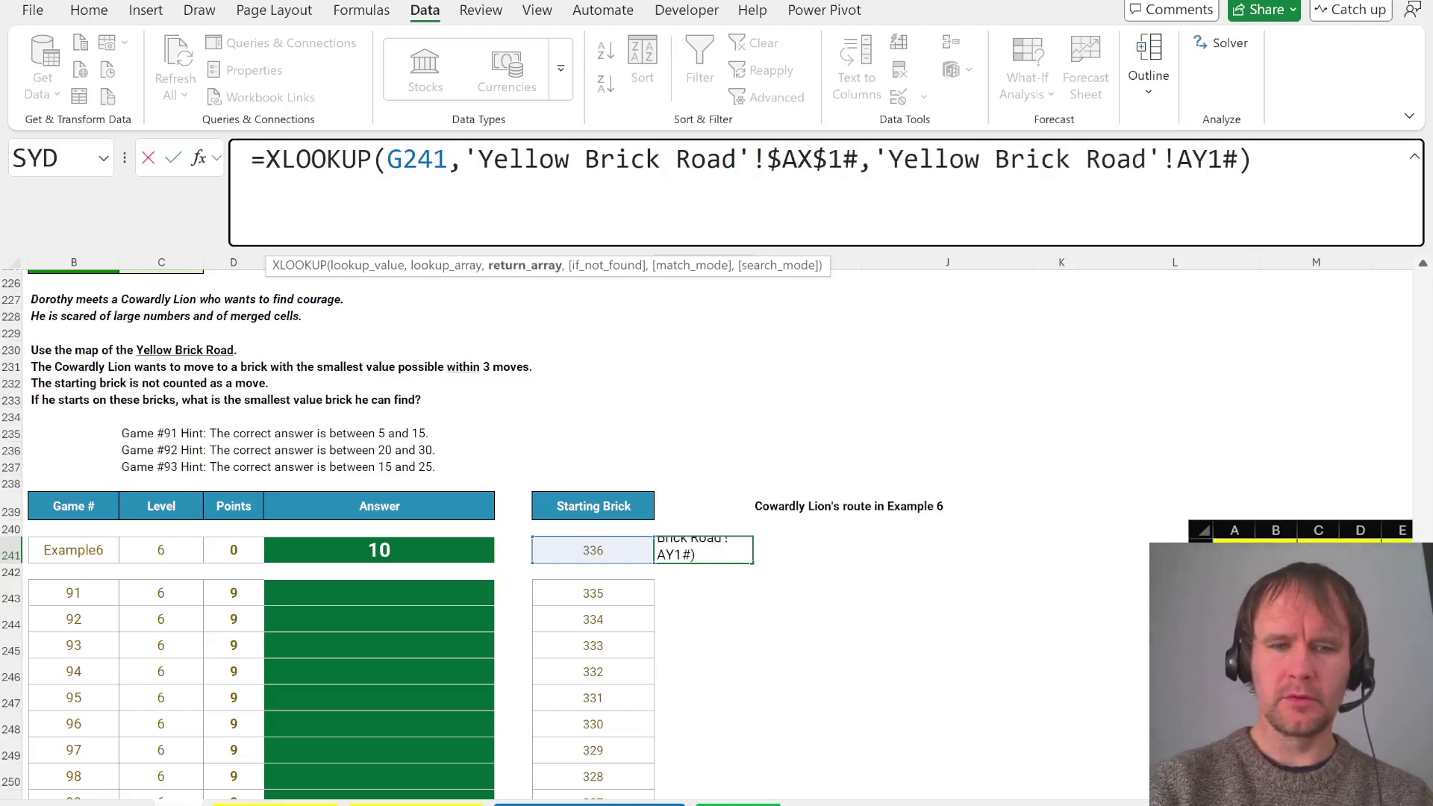
{"action": "key", "text": "F4"}
{"action": "key", "text": "Return"}
In I241, add the three-move offsets to the starting code with =H241+'L3'!$AF$12#
{"action": "left_click", "coordinate": [806, 550]}
{"action": "type", "text": "="}
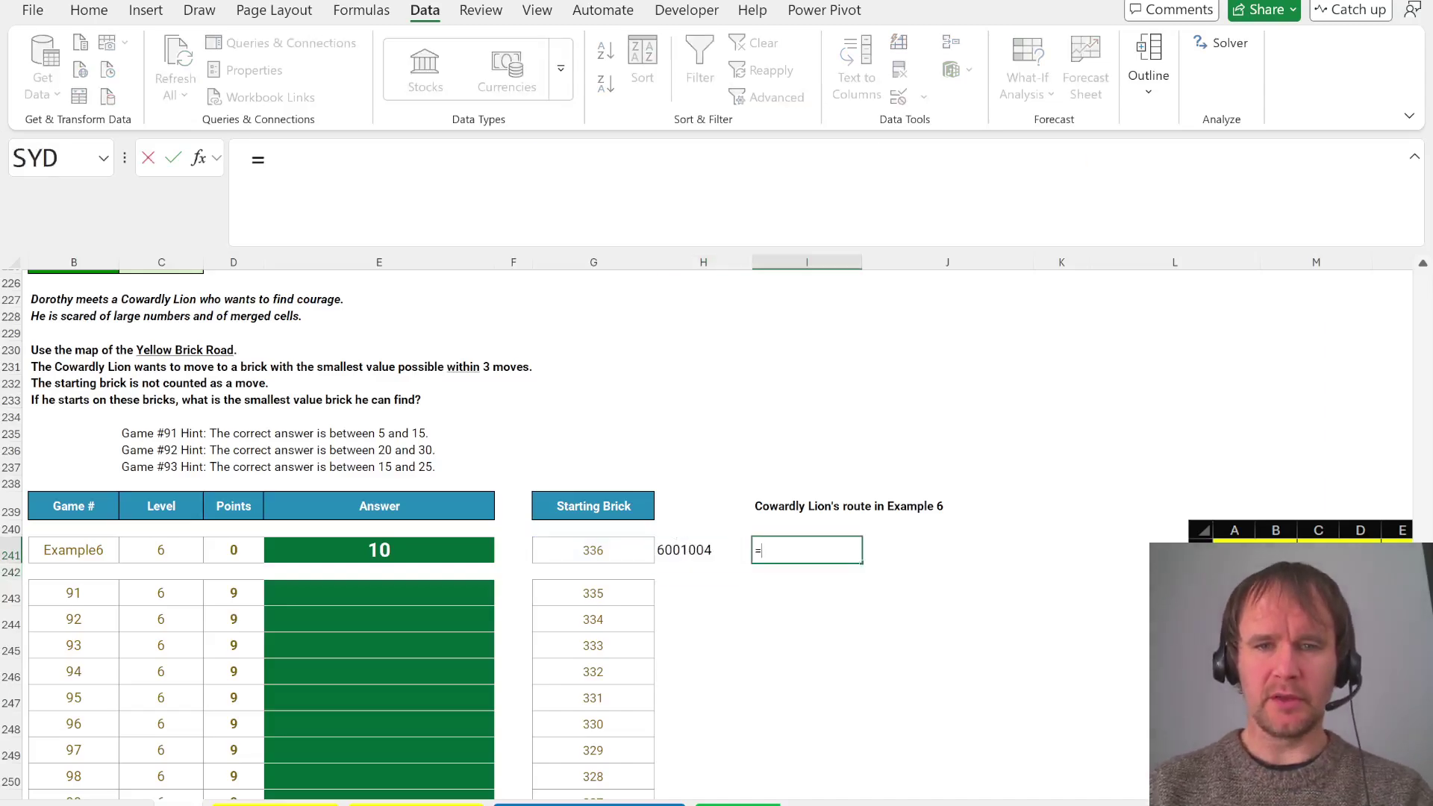
{"action": "key", "text": "Left"}
{"action": "type", "text": "+"}
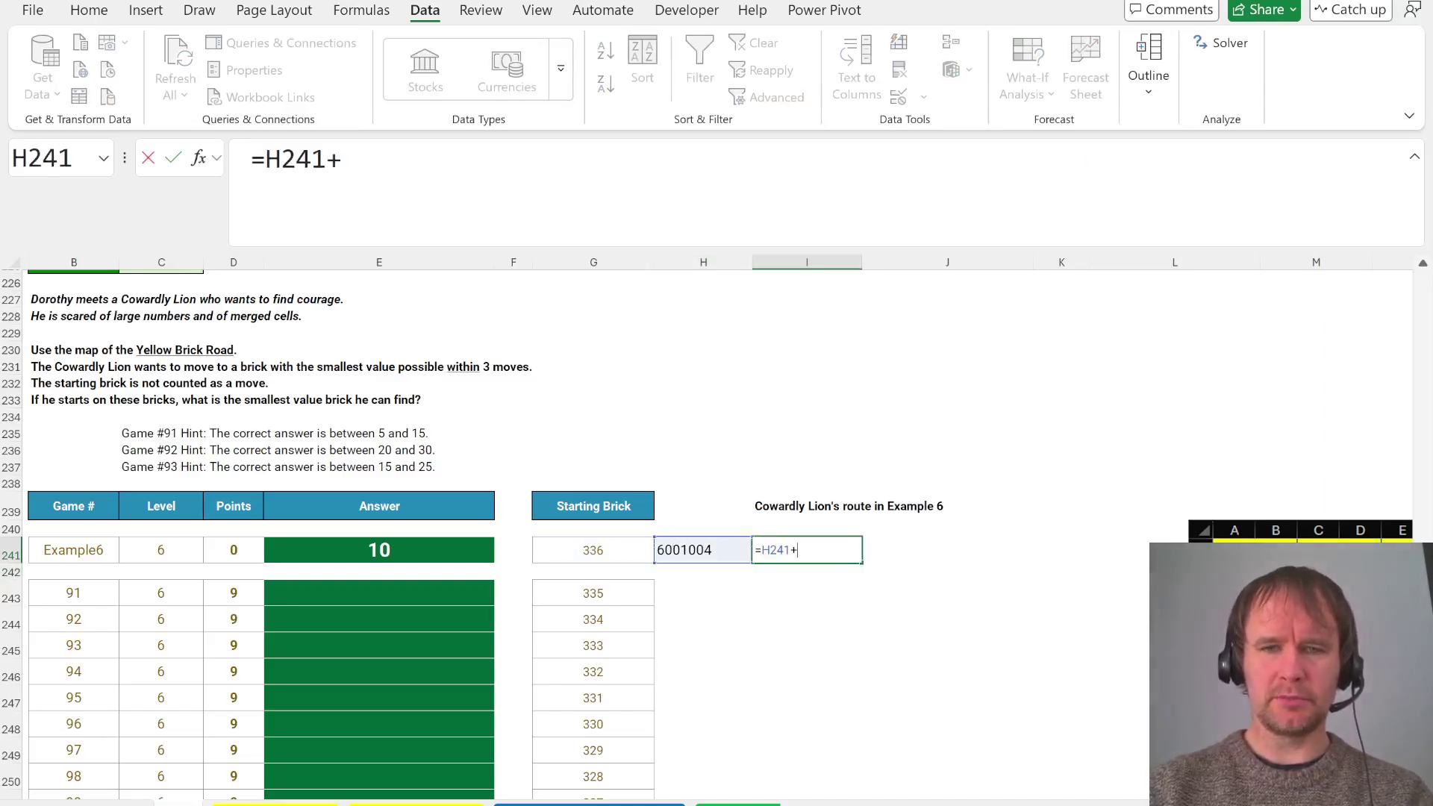
{"action": "key", "text": "ctrl+Page_Up"}
{"action": "left_click", "coordinate": [1092, 339]}
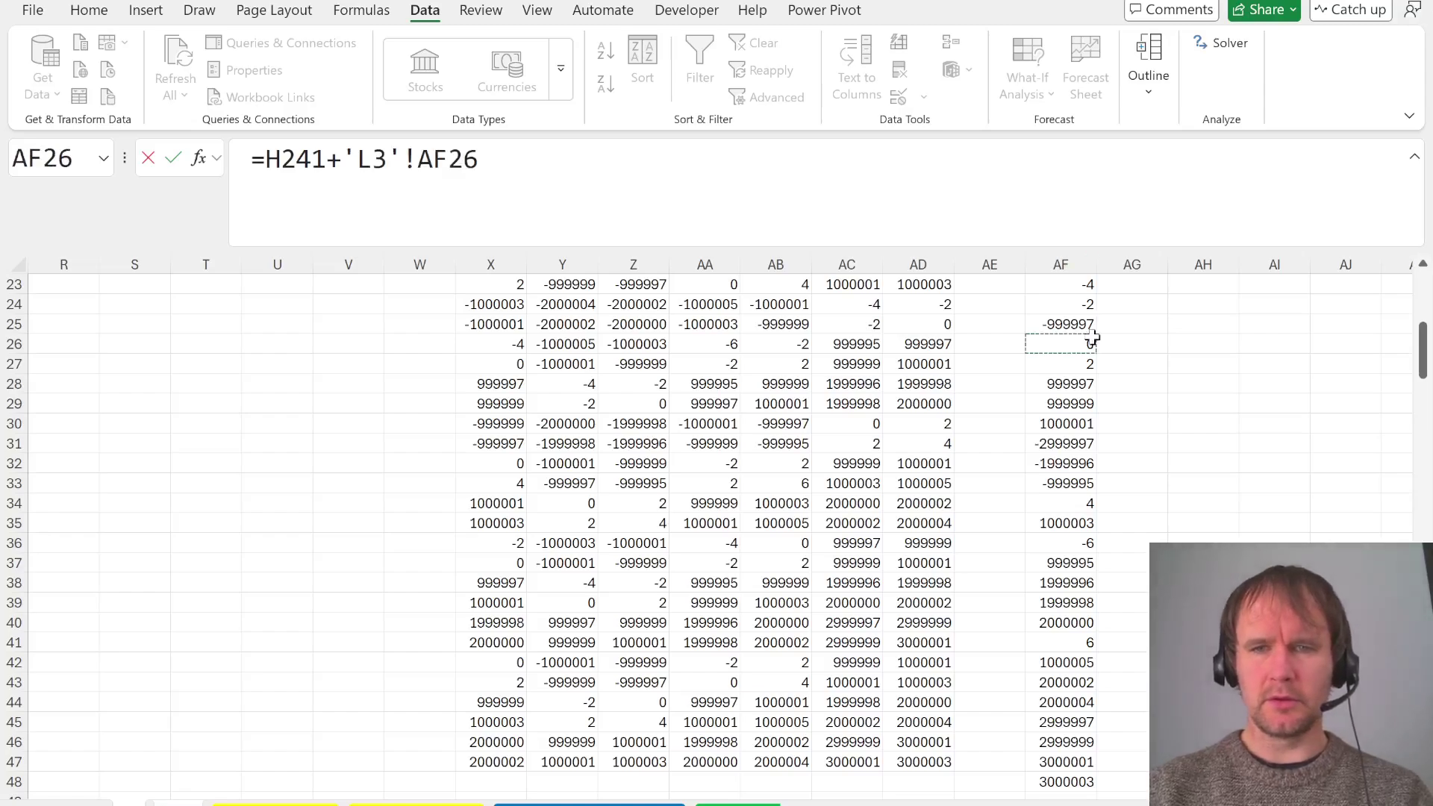
{"action": "key", "text": "ctrl+Up"}
{"action": "key", "text": "ctrl+shift+Down"}
{"action": "key", "text": "F4"}
{"action": "key", "text": "ctrl+Page_Down"}
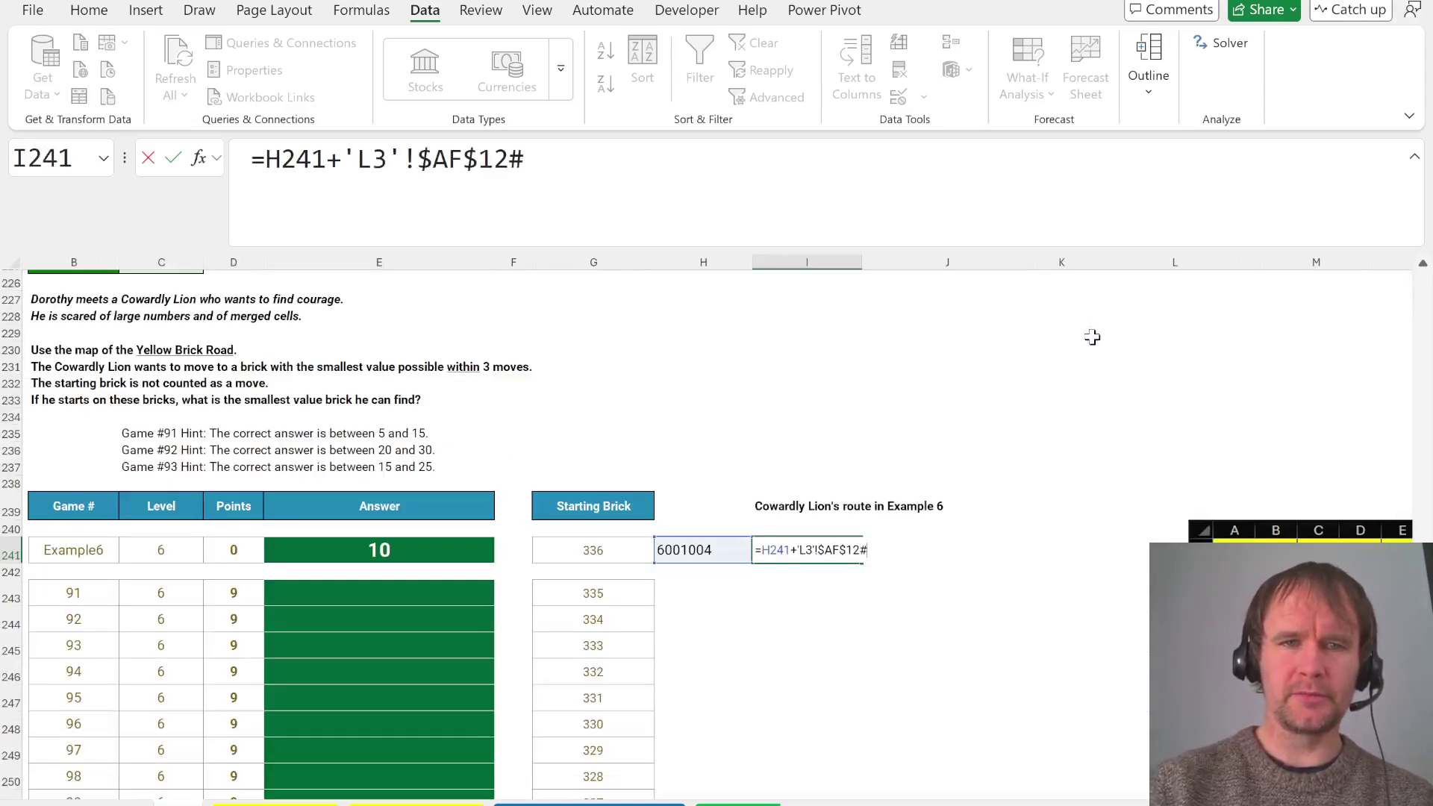
{"action": "key", "text": "Return"}
In J241, start an XLOOKUP that searches for I241 in 'Yellow Brick Road'!$AY$1#
{"action": "key", "text": "Up"}
{"action": "key", "text": "Right"}
{"action": "type", "text": "=xl"}
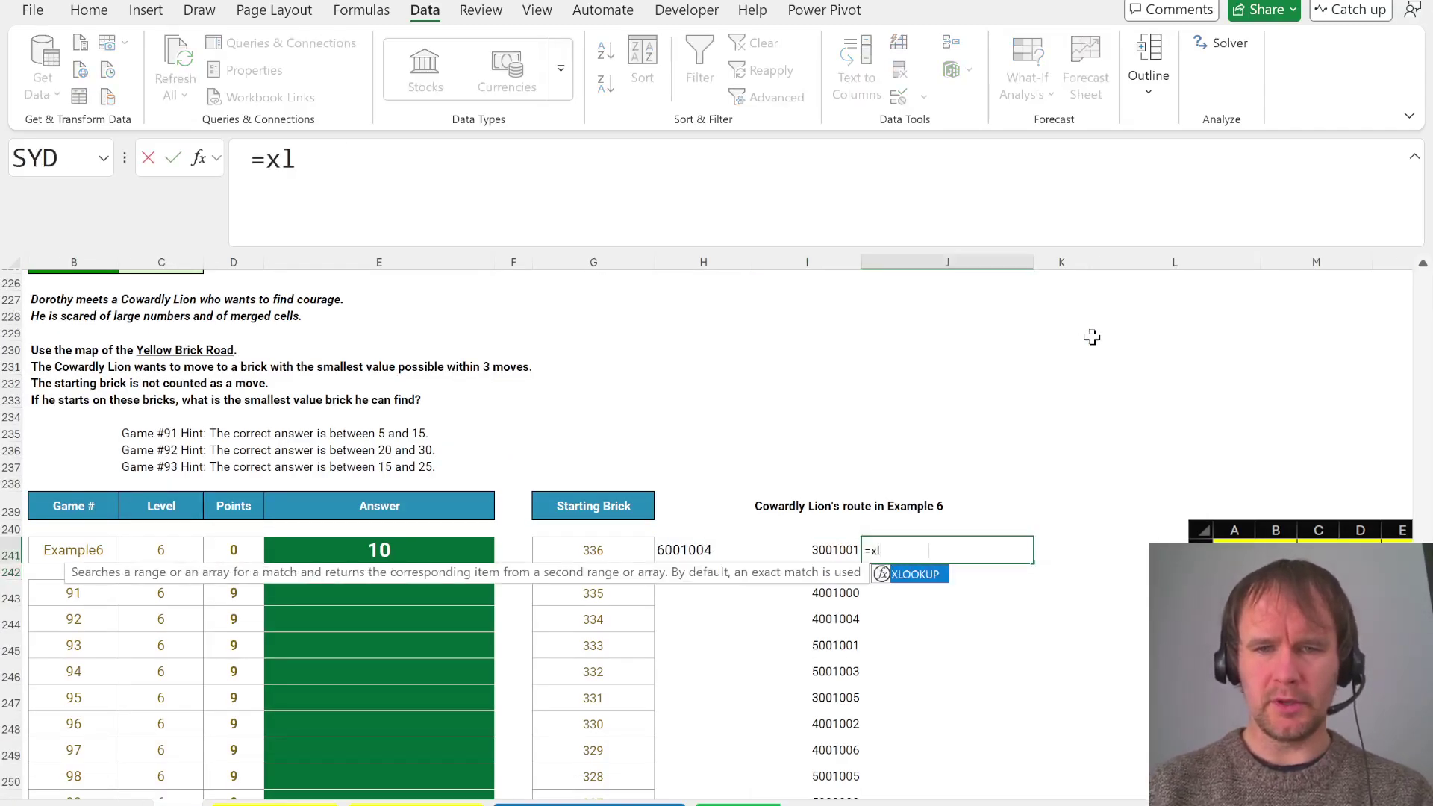
{"action": "key", "text": "Tab"}
{"action": "key", "text": "Left"}
{"action": "type", "text": ","}
{"action": "key", "text": "ctrl+Page_Up"}
{"action": "key", "text": "ctrl+Page_Up"}
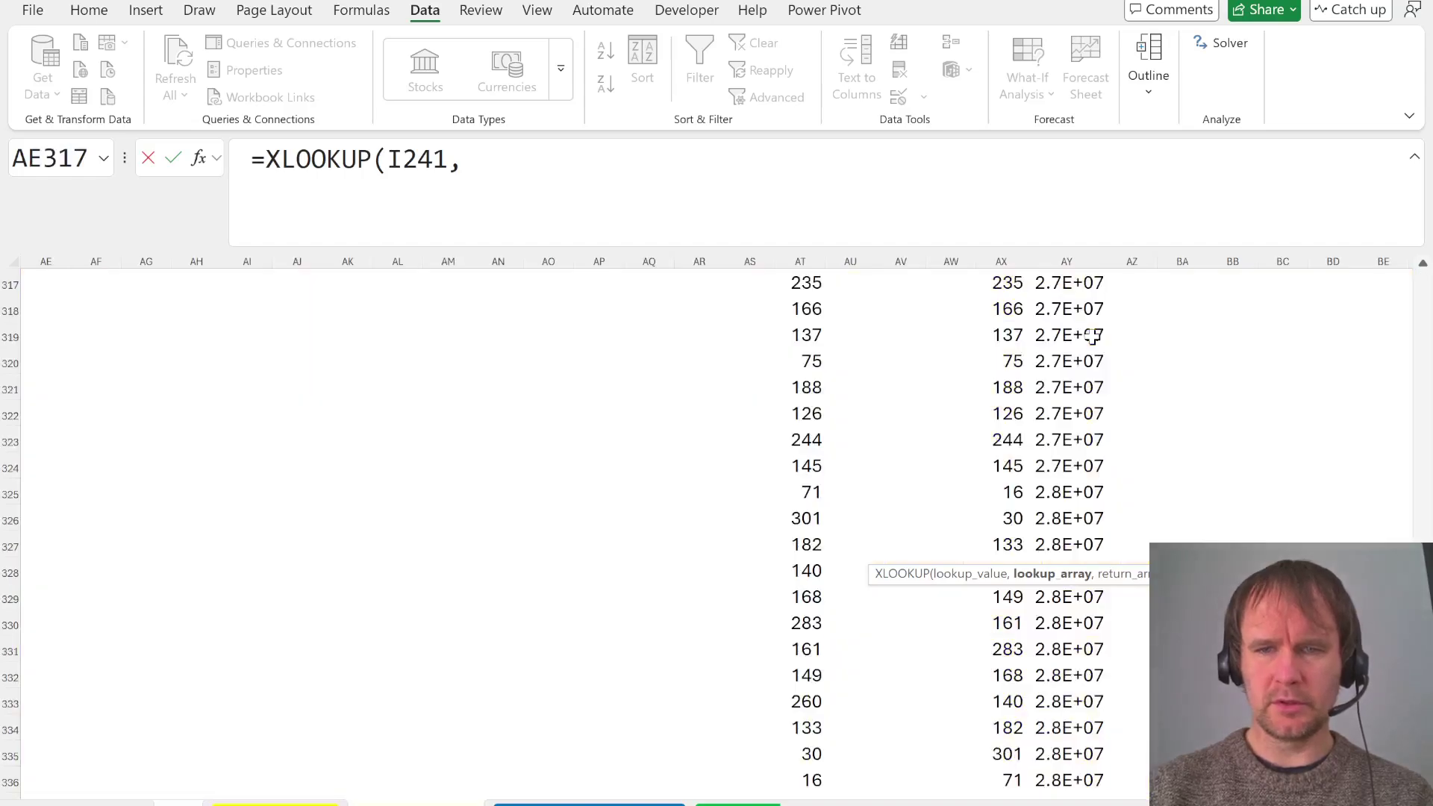
{"action": "left_click", "coordinate": [1058, 433]}
{"action": "key", "text": "ctrl+Up"}
{"action": "key", "text": "ctrl+shift+Down"}
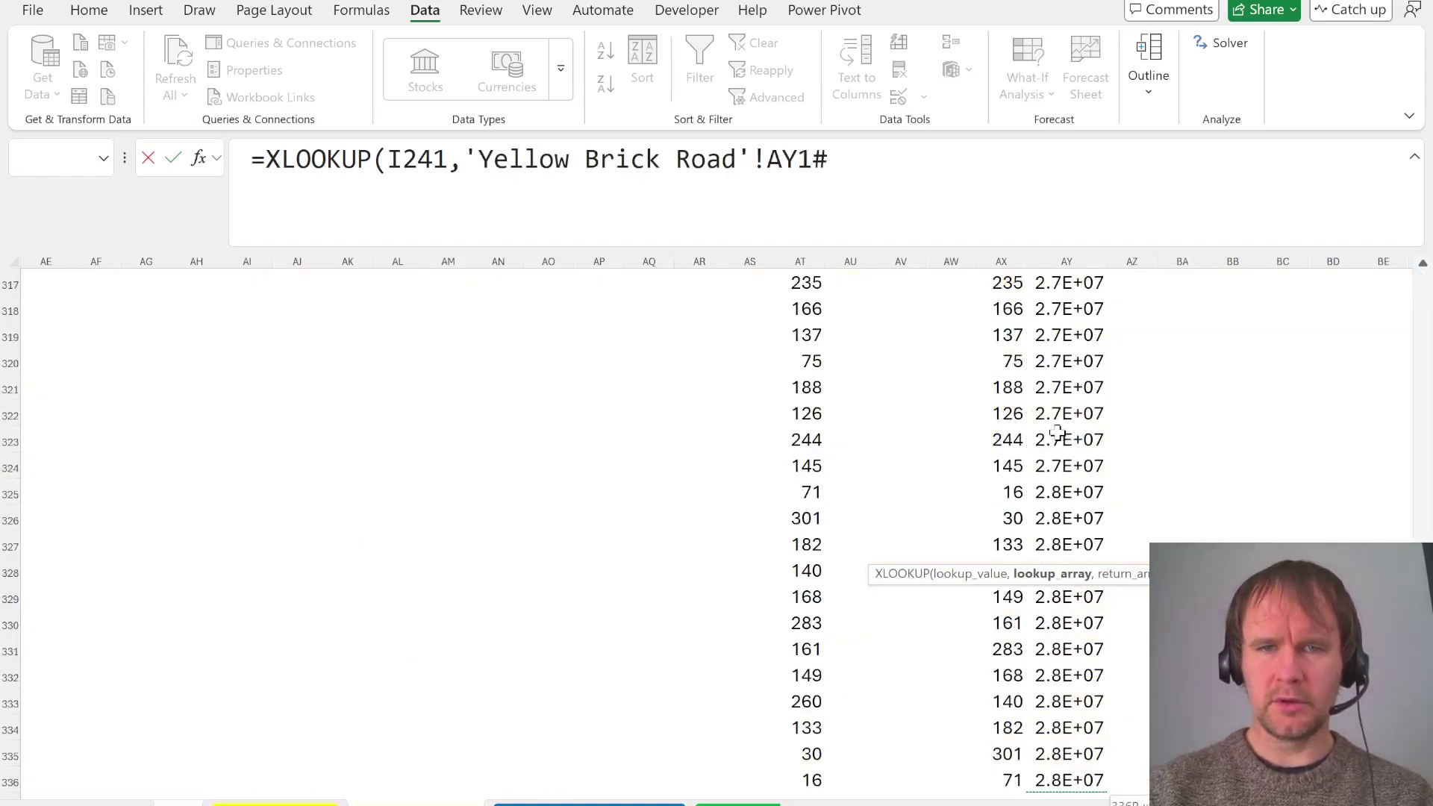
{"action": "key", "text": "F4"}
Complete the J241 XLOOKUP with 'Yellow Brick Road'!$AX$1# as the return array
{"action": "type", "text": ","}
{"action": "key", "text": "ctrl+Page_Up"}
{"action": "key", "text": "ctrl+Page_Up"}
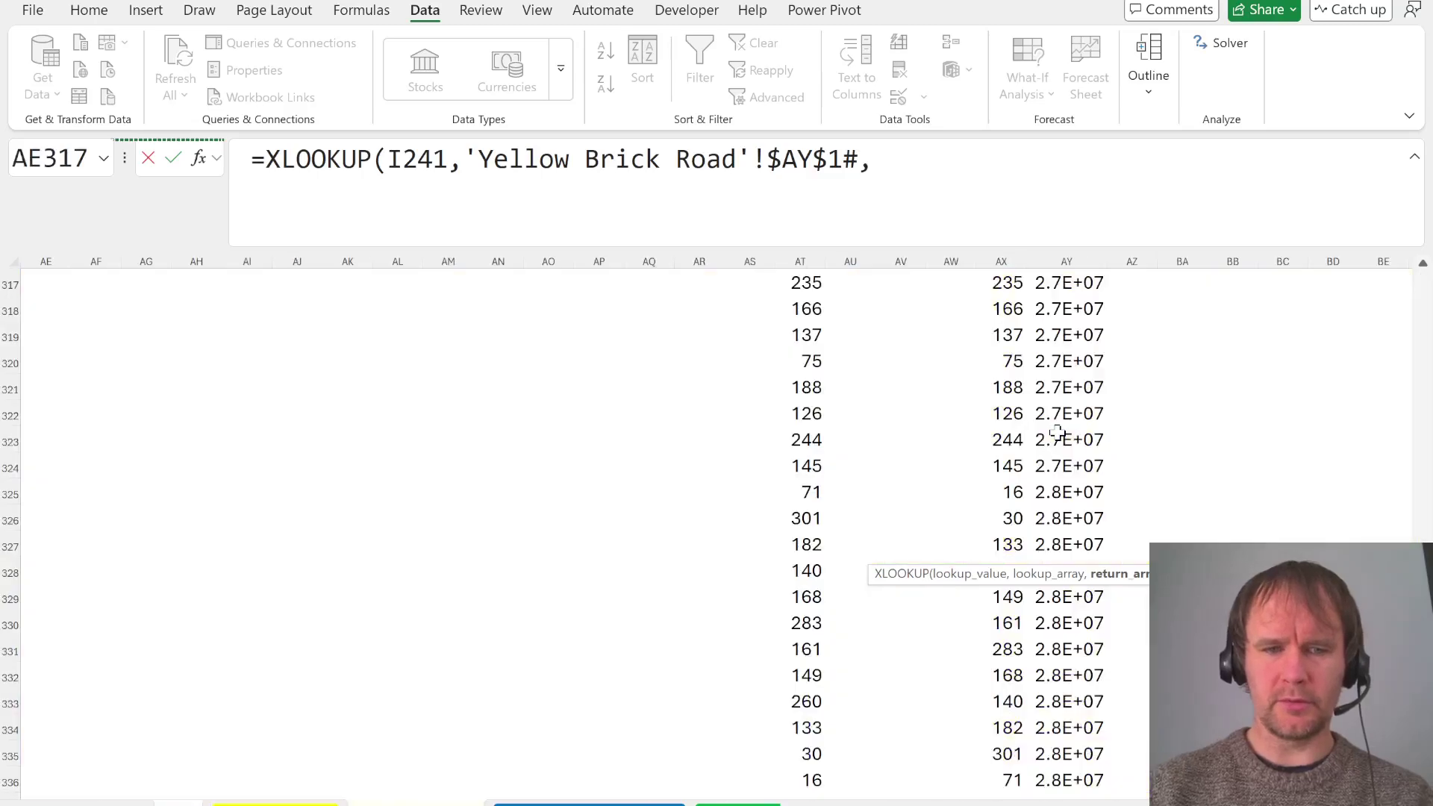
{"action": "left_click", "coordinate": [961, 447]}
{"action": "key", "text": "Right"}
{"action": "key", "text": "ctrl+Up"}
{"action": "key", "text": "ctrl+shift+Down"}
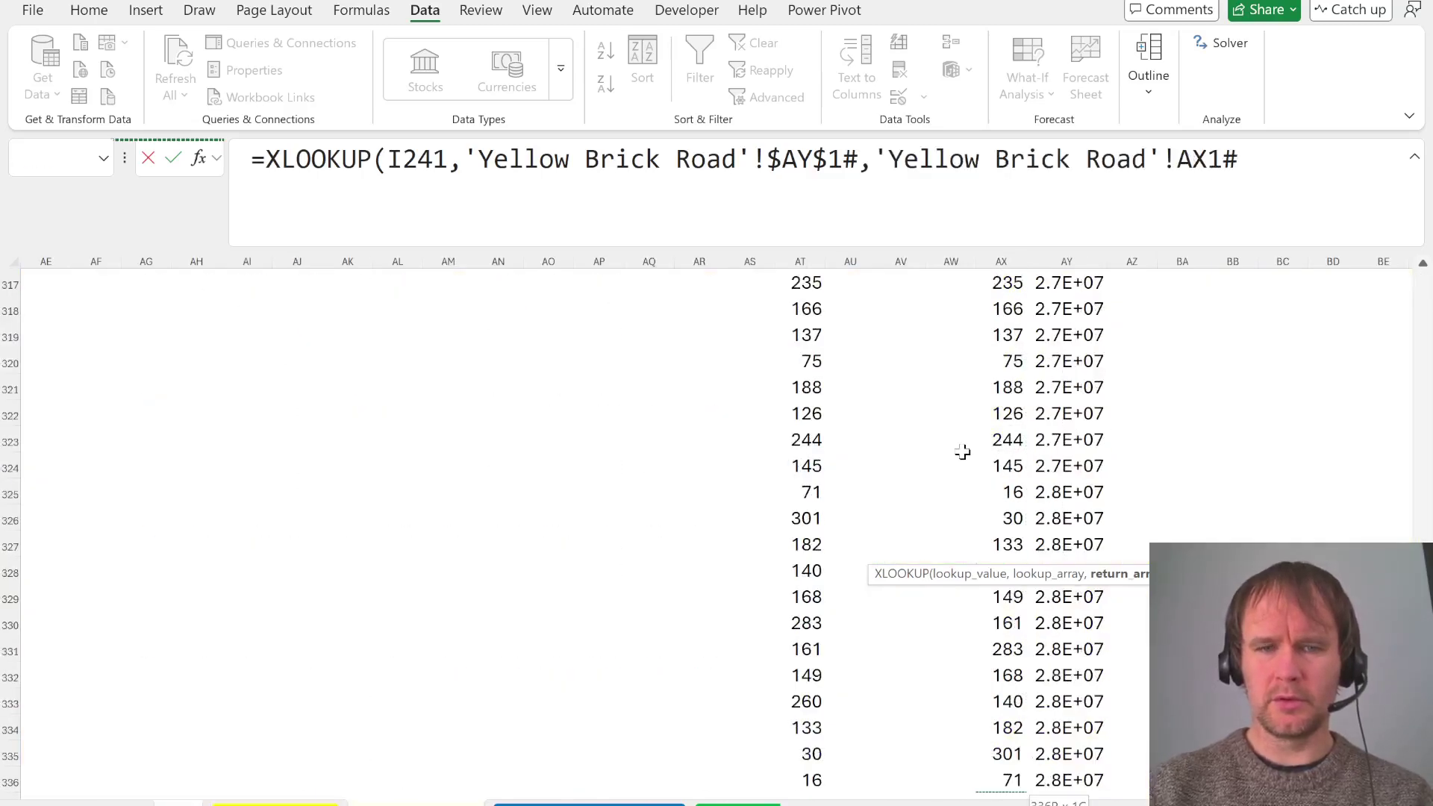
{"action": "key", "text": "F4"}
{"action": "key", "text": "ctrl+Page_Down"}
{"action": "key", "text": "ctrl+Page_Down"}
{"action": "type", "text": ")"}
{"action": "key", "text": "Return"}
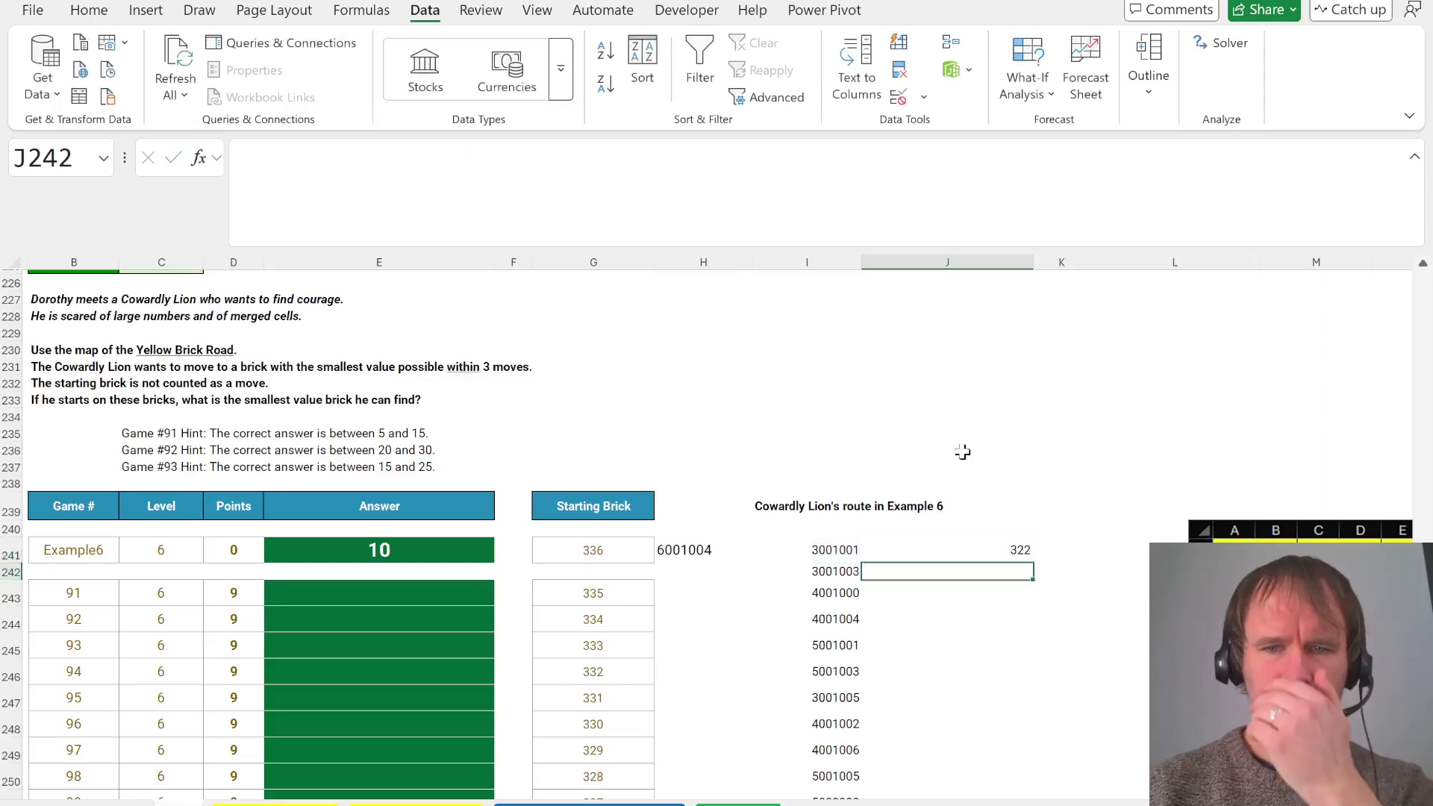
Change the lookup value in the J241 formula to the whole spilled range I241#
{"action": "key", "text": "Up"}
{"action": "key", "text": "Left"}
{"action": "key", "text": "Right"}
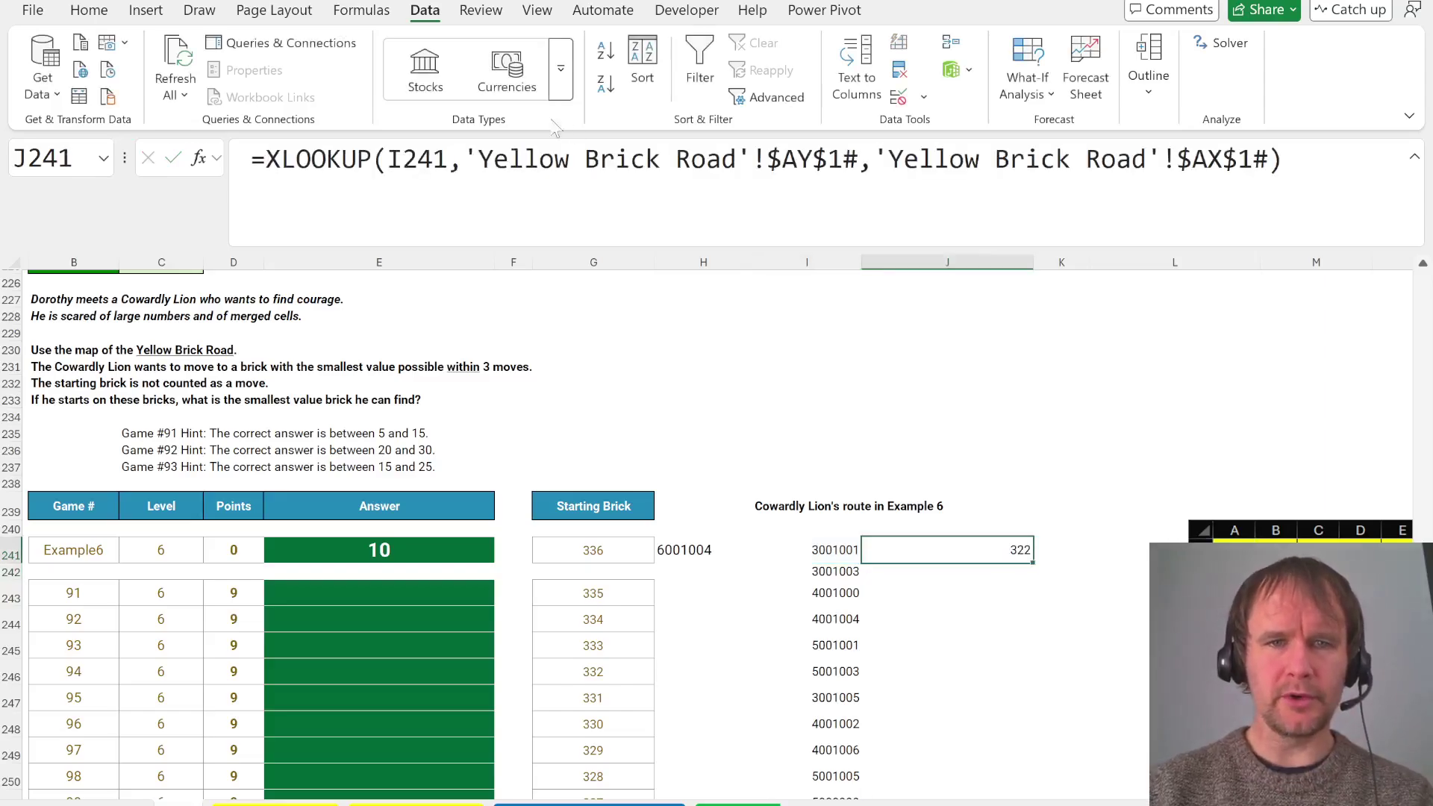
{"action": "left_click", "coordinate": [447, 159]}
{"action": "type", "text": "#"}
{"action": "key", "text": "Return"}
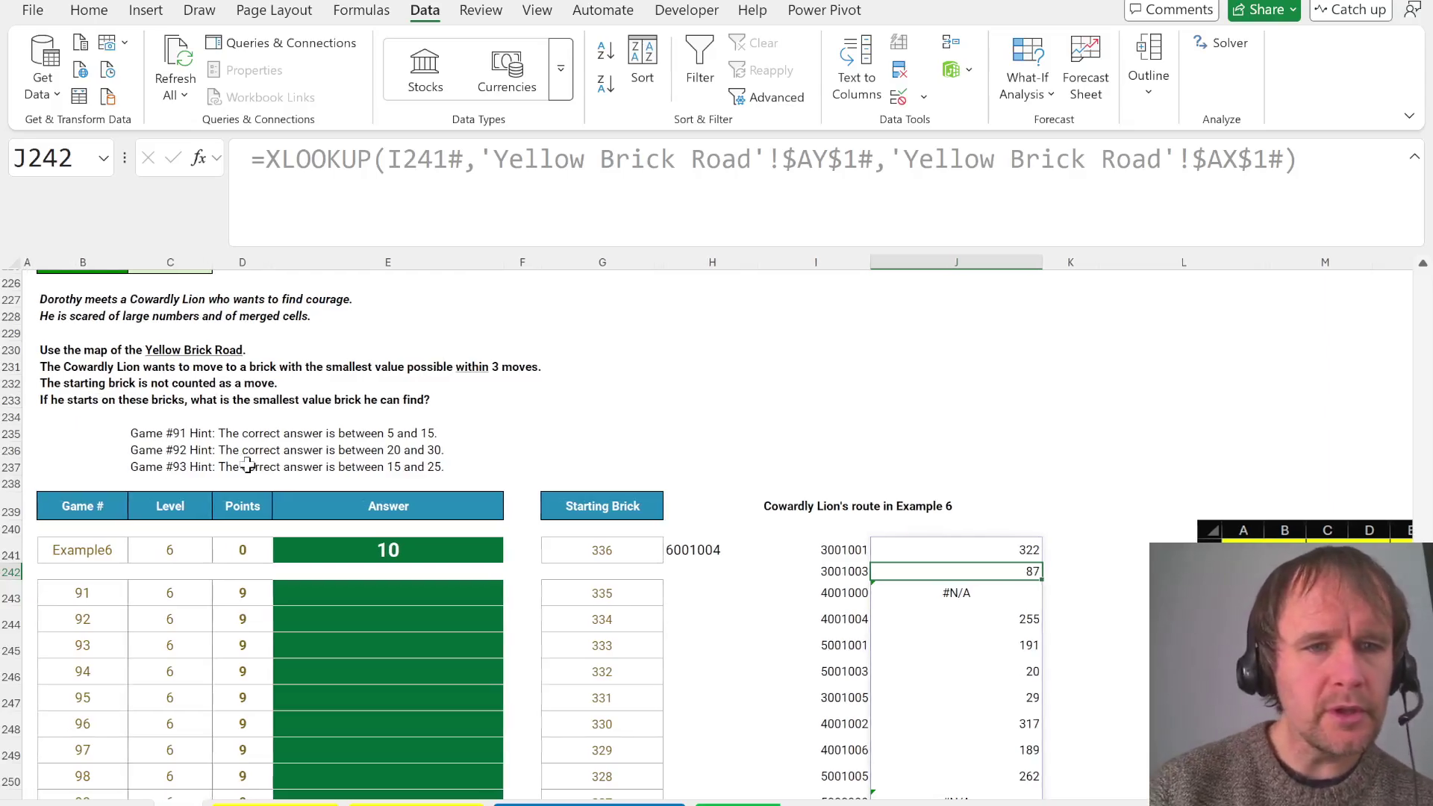
Add 1000 as the if-not-found value of the XLOOKUP in J241
{"action": "scroll", "coordinate": [212, 407], "scroll_direction": "left", "scroll_amount": 1}
{"action": "key", "text": "Up"}
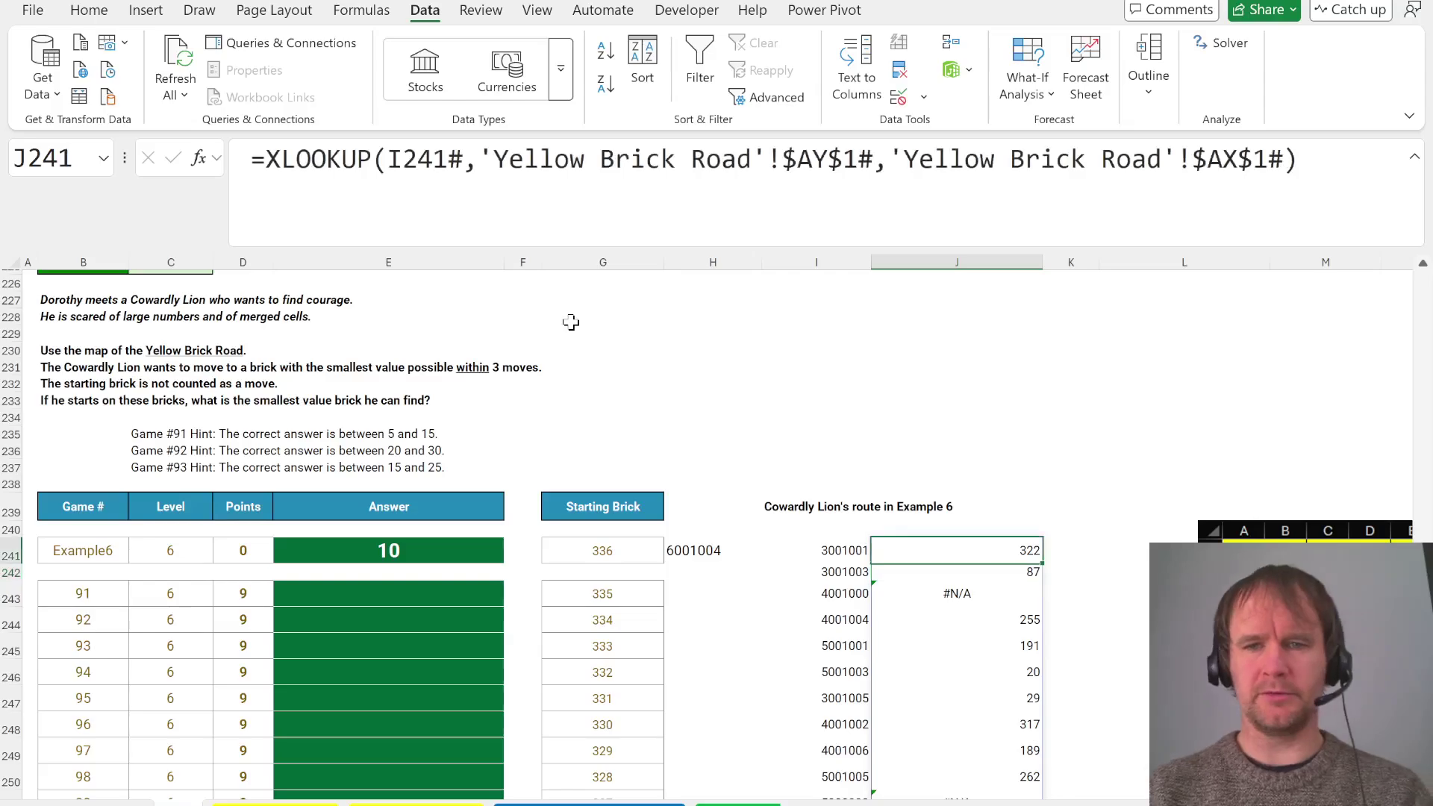
{"action": "left_click", "coordinate": [1286, 159]}
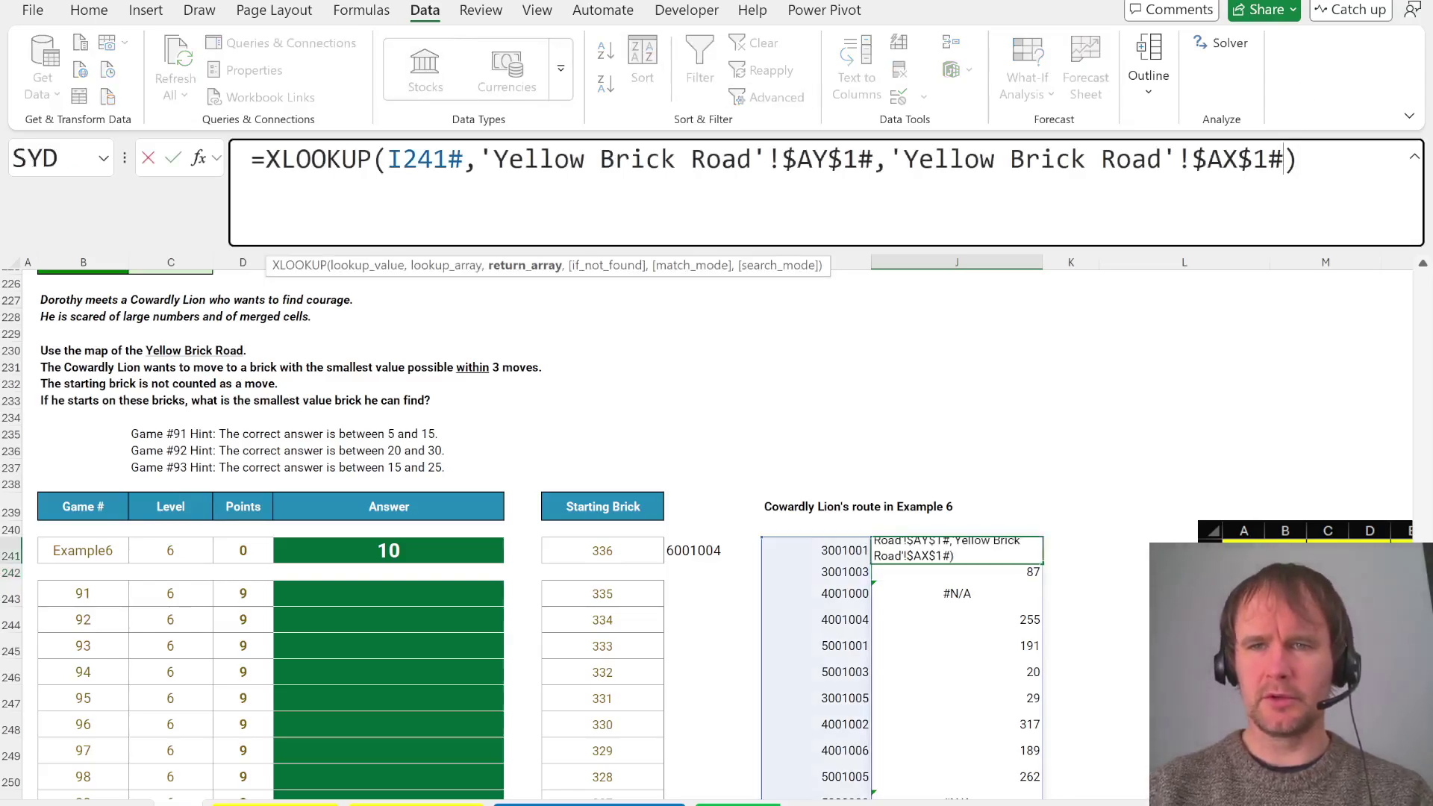
{"action": "type", "text": ",1000"}
{"action": "key", "text": "ctrl+Return"}
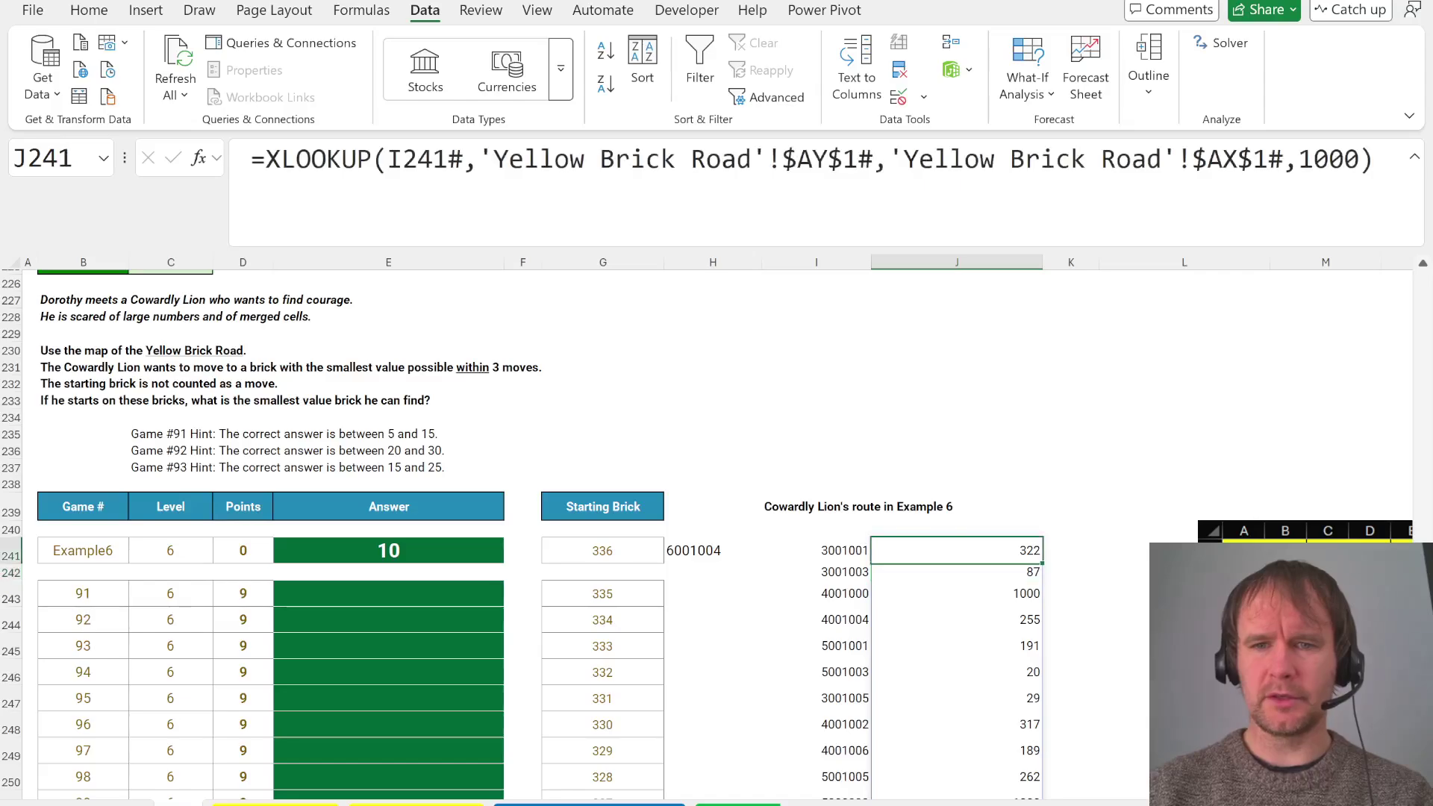
Wrap the J241 lookup in MIN to return the smallest reachable brick
{"action": "left_click", "coordinate": [263, 159]}
{"action": "type", "text": "min"}
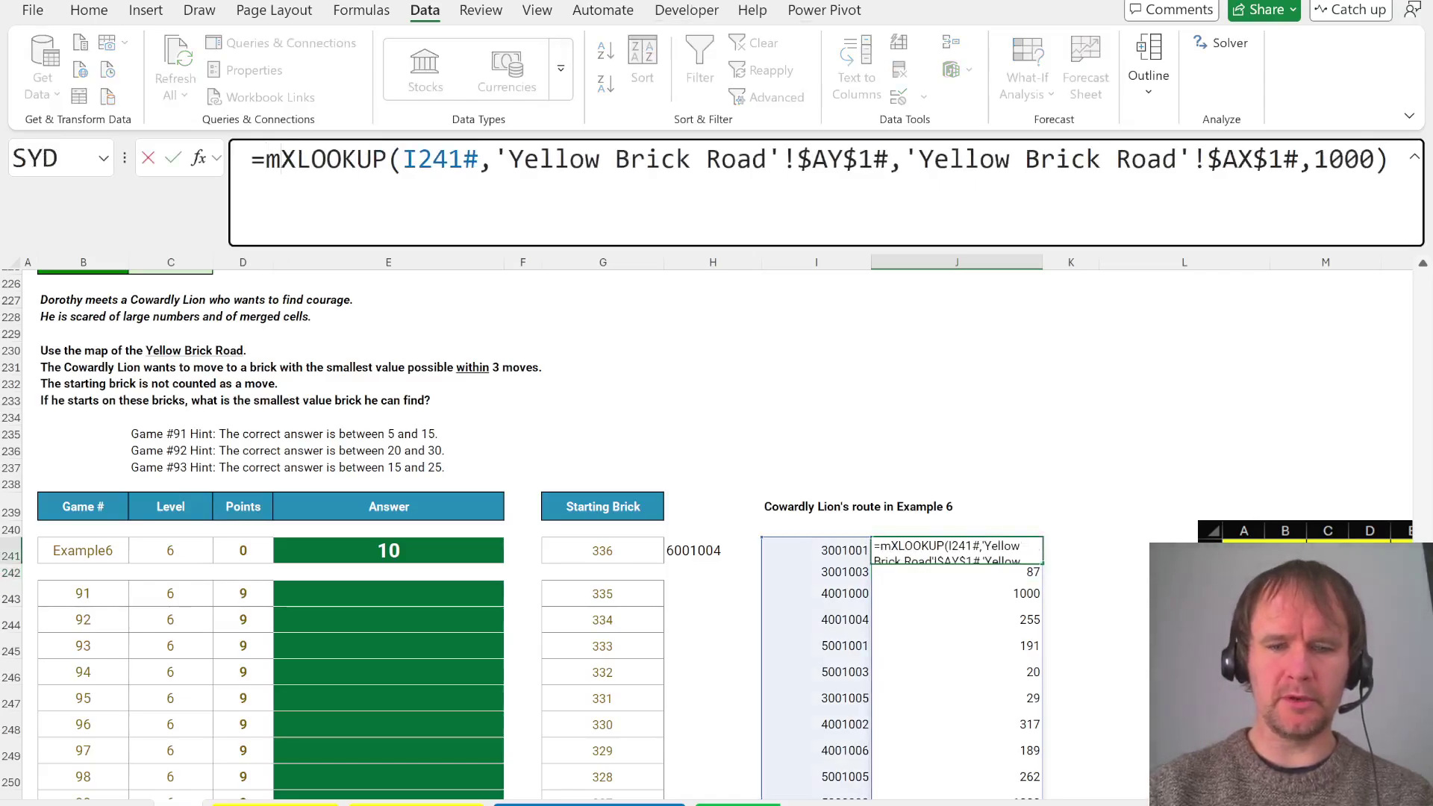
{"action": "key", "text": "Tab"}
{"action": "key", "text": "End"}
{"action": "type", "text": ")"}
{"action": "key", "text": "Return"}
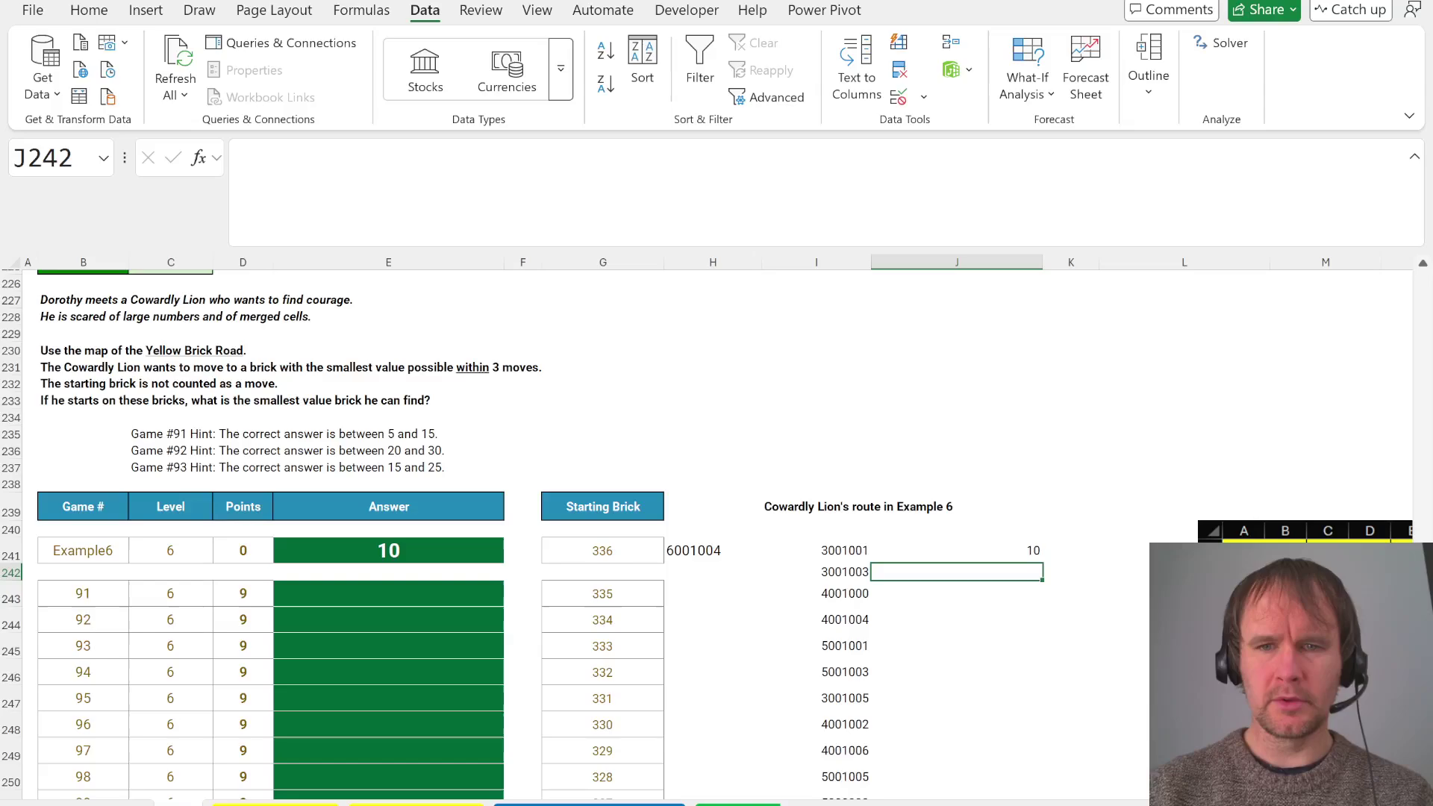
Replace I241# in the J241 formula with the expression H241+'L3'!$AF$12# cut from I241
{"action": "left_click", "coordinate": [816, 549]}
{"action": "key", "text": "Right"}
{"action": "key", "text": "F2"}
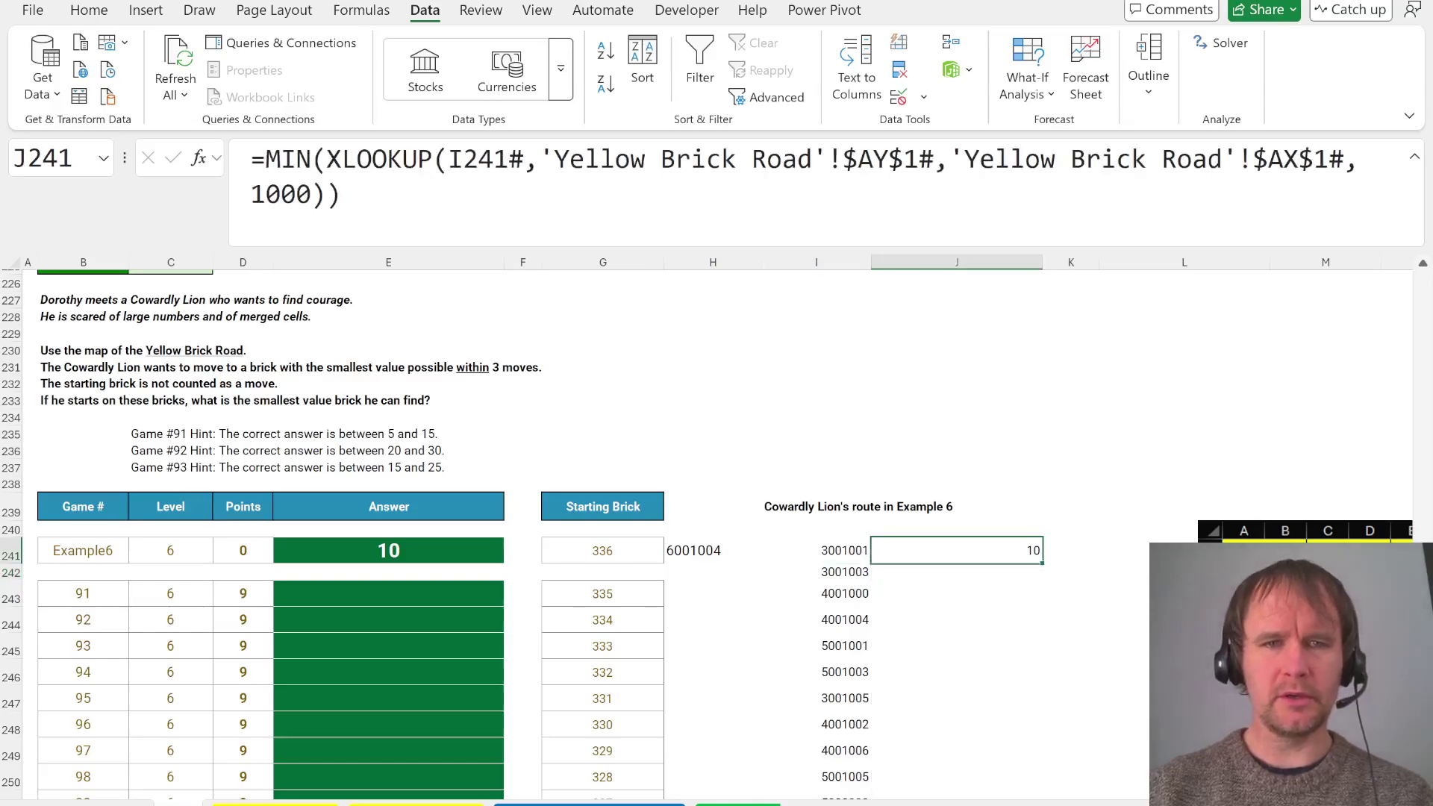
{"action": "key", "text": "Escape"}
{"action": "key", "text": "Left"}
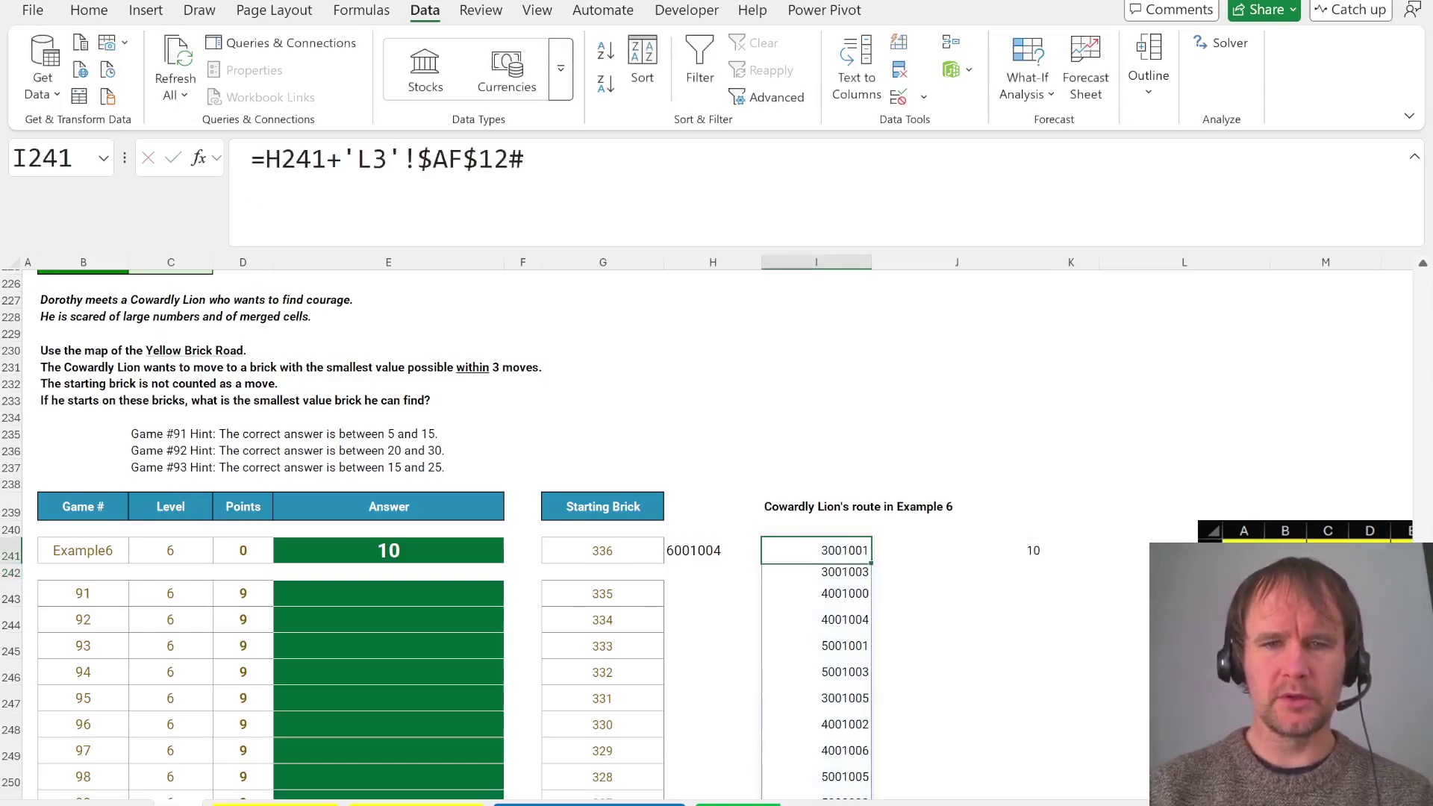
{"action": "key", "text": "F2"}
{"action": "key", "text": "shift+Home"}
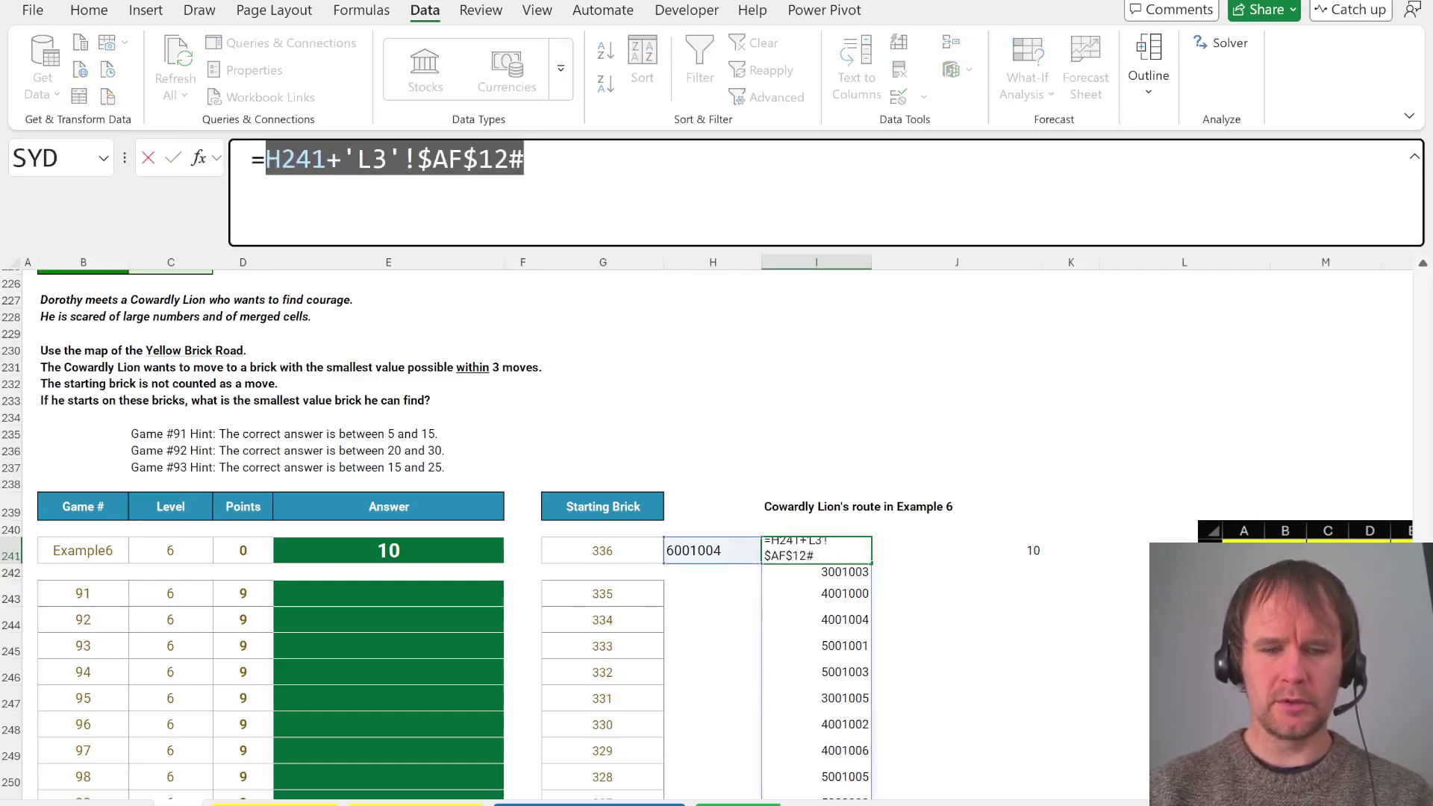
{"action": "type", "text": "="}
{"action": "key", "text": "Tab"}
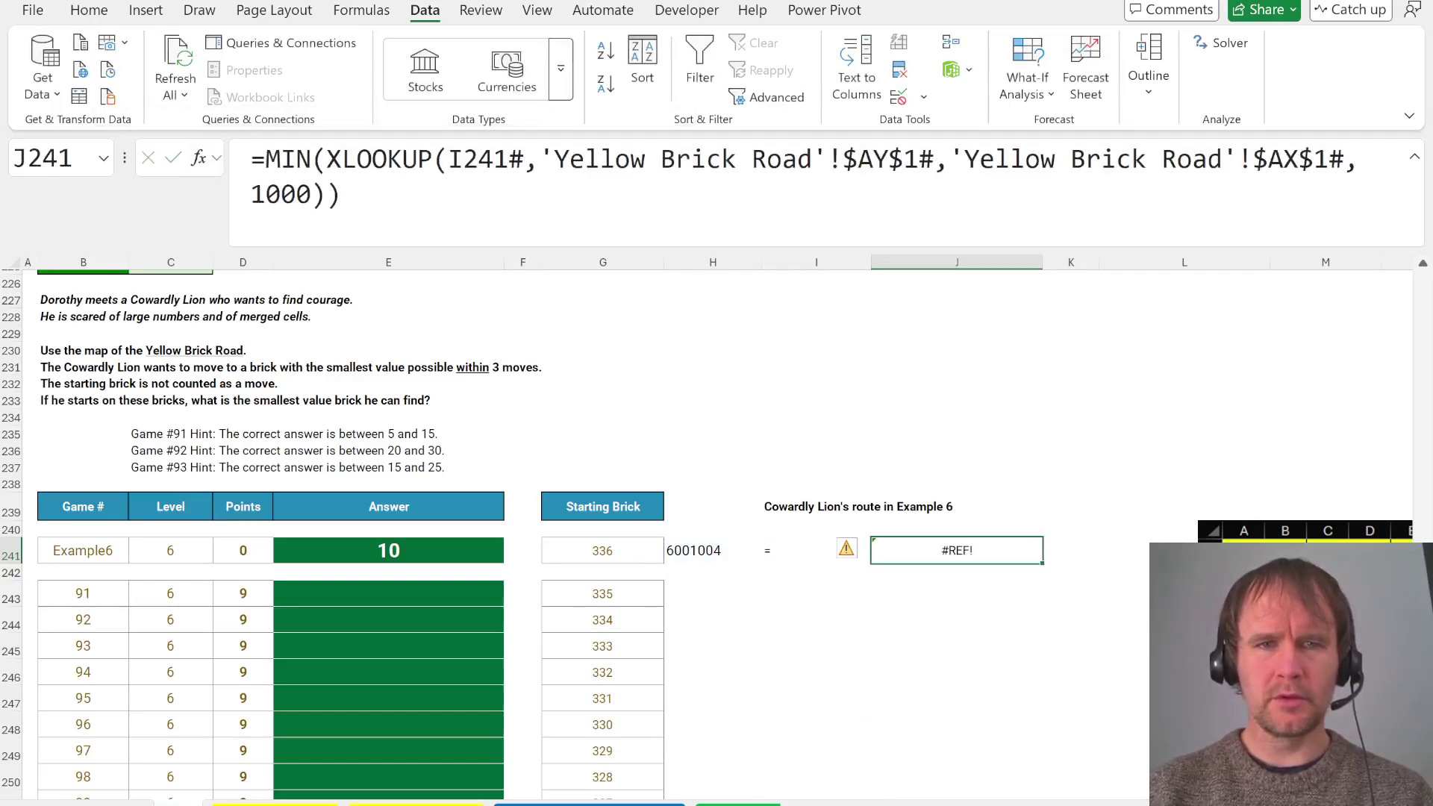
{"action": "double_click", "coordinate": [350, 159]}
{"action": "type", "text": "H241+'L3'!$AF$12#"}
{"action": "key", "text": "Return"}
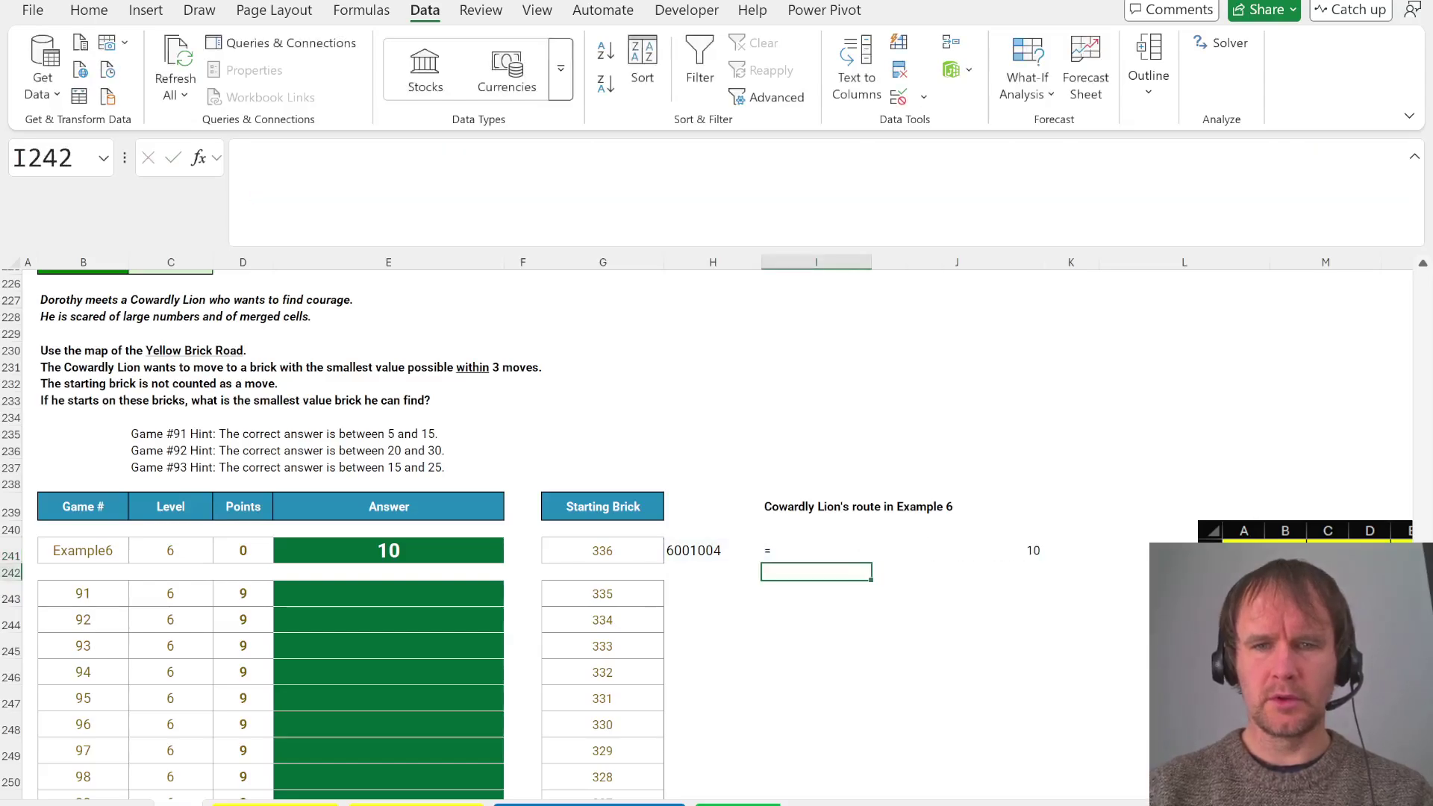
Replace H241 in the J241 formula with XLOOKUP(G241,'Yellow Brick Road'!$AX$1#,'Yellow Brick Road'!$AY$1#), cut from H241
{"action": "left_click", "coordinate": [713, 550]}
{"action": "left_click", "coordinate": [263, 159]}
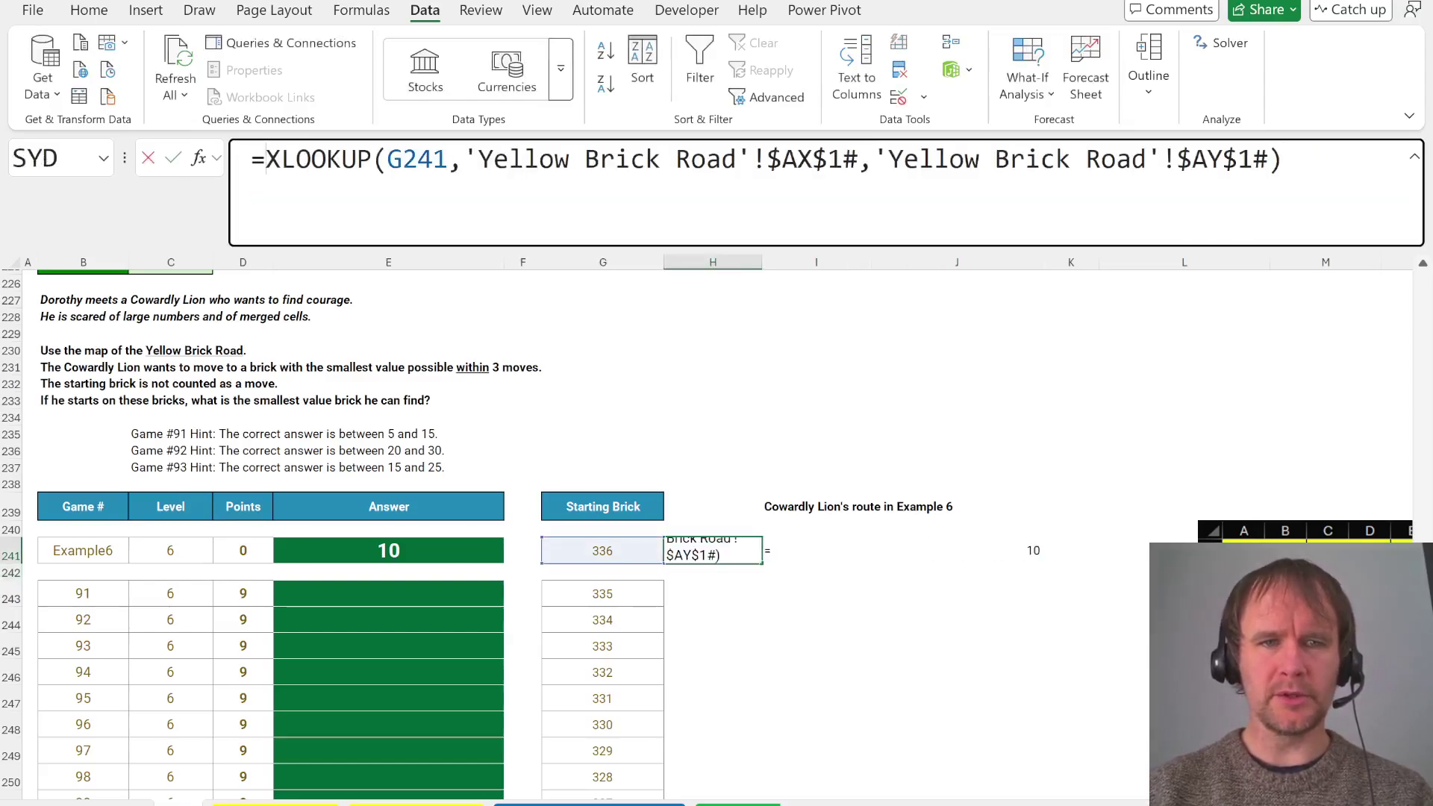
{"action": "left_click_drag", "start_coordinate": [263, 159], "coordinate": [1431, 159]}
{"action": "key", "text": "ctrl+x"}
{"action": "key", "text": "Tab"}
{"action": "key", "text": "Tab"}
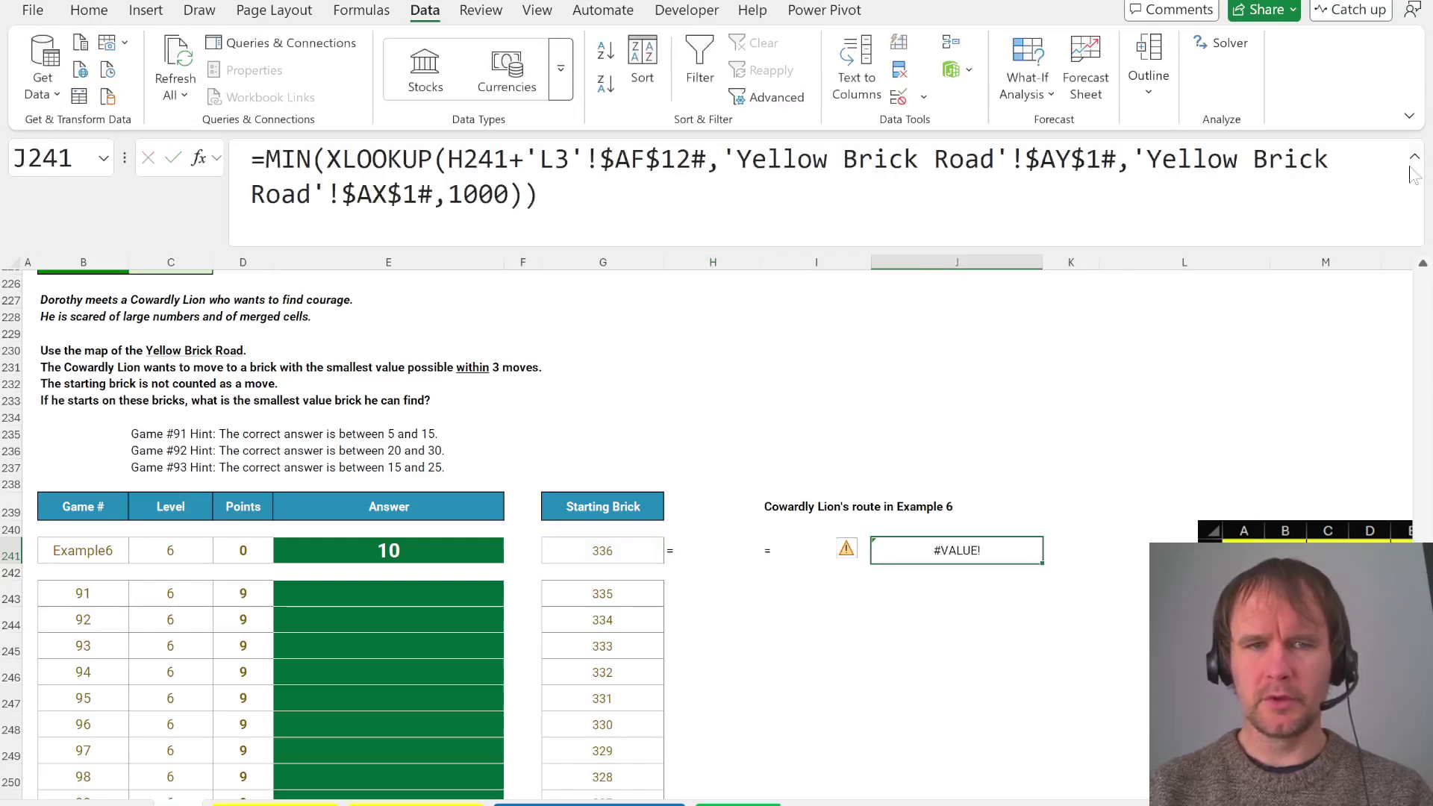
{"action": "left_click", "coordinate": [493, 159]}
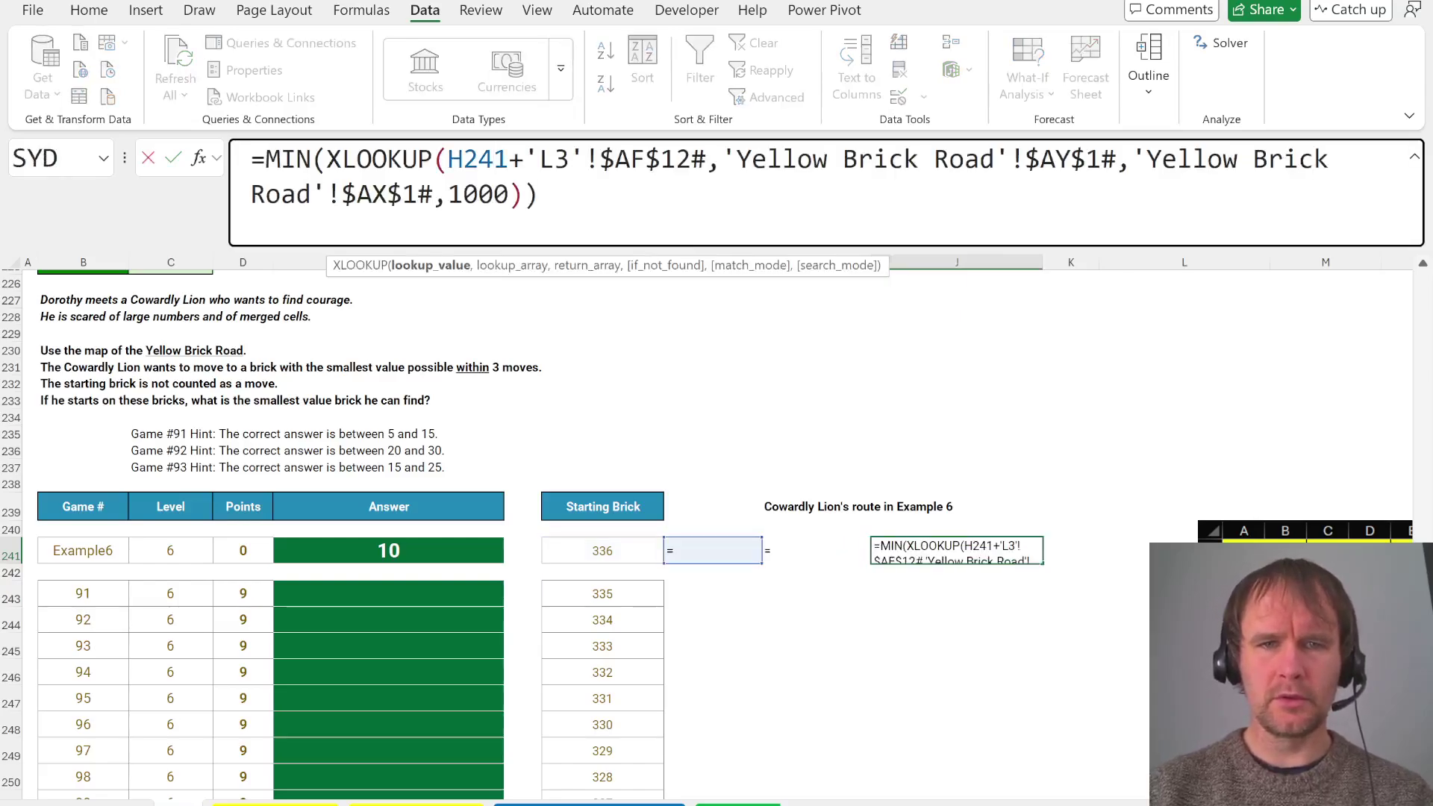
{"action": "double_click", "coordinate": [493, 159]}
{"action": "type", "text": "G241"}
{"action": "key", "text": "Return"}
Copy the combined MIN and XLOOKUP formula from J241 into the Example 6 answer cell E241
{"action": "key", "text": "Up"}
{"action": "key", "text": "Right"}
{"action": "key", "text": "Right"}
{"action": "key", "text": "Right"}
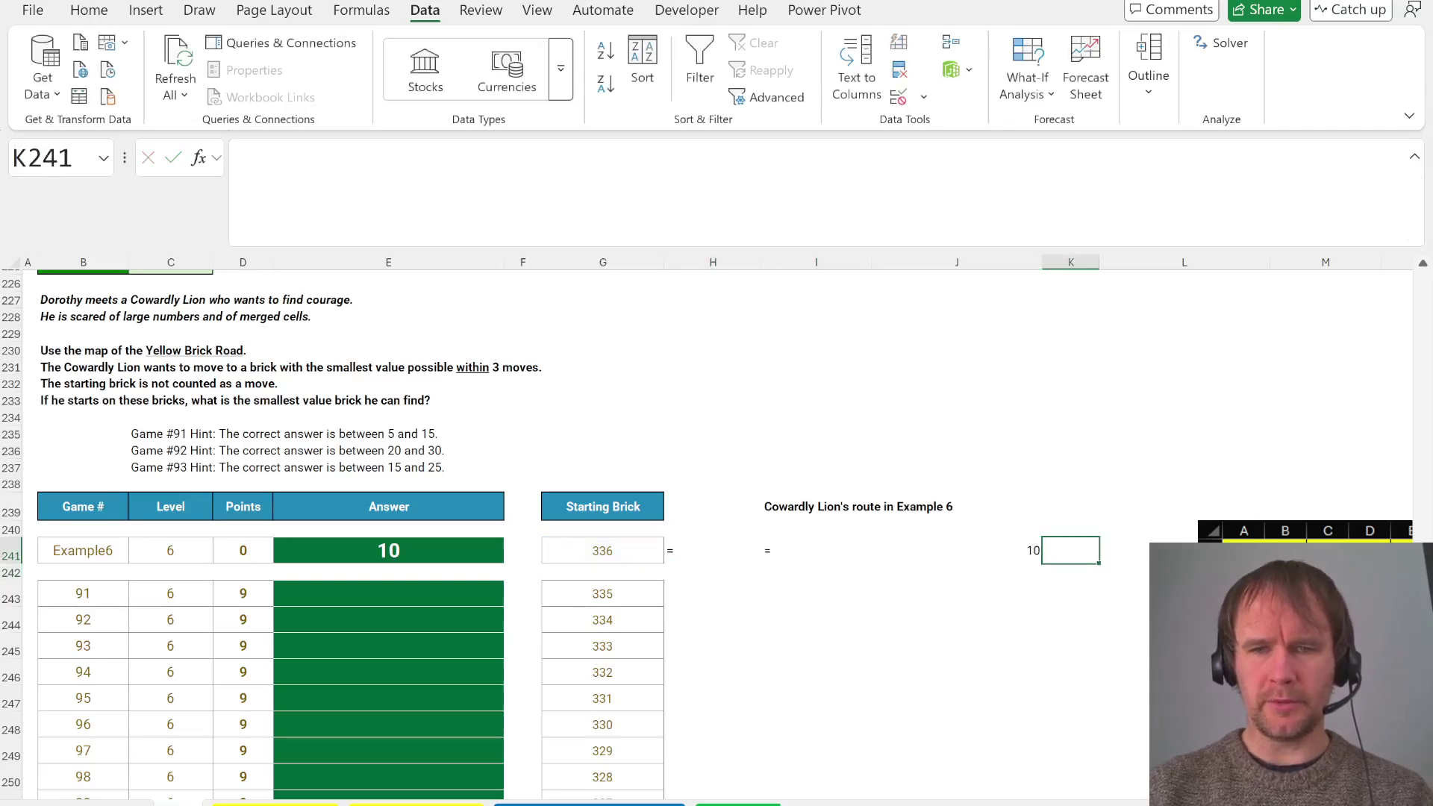
{"action": "left_click", "coordinate": [957, 550]}
{"action": "key", "text": "ctrl+c"}
{"action": "key", "text": "Left"}
{"action": "key", "text": "Left"}
{"action": "key", "text": "Left"}
{"action": "key", "text": "Left"}
{"action": "key", "text": "Left"}
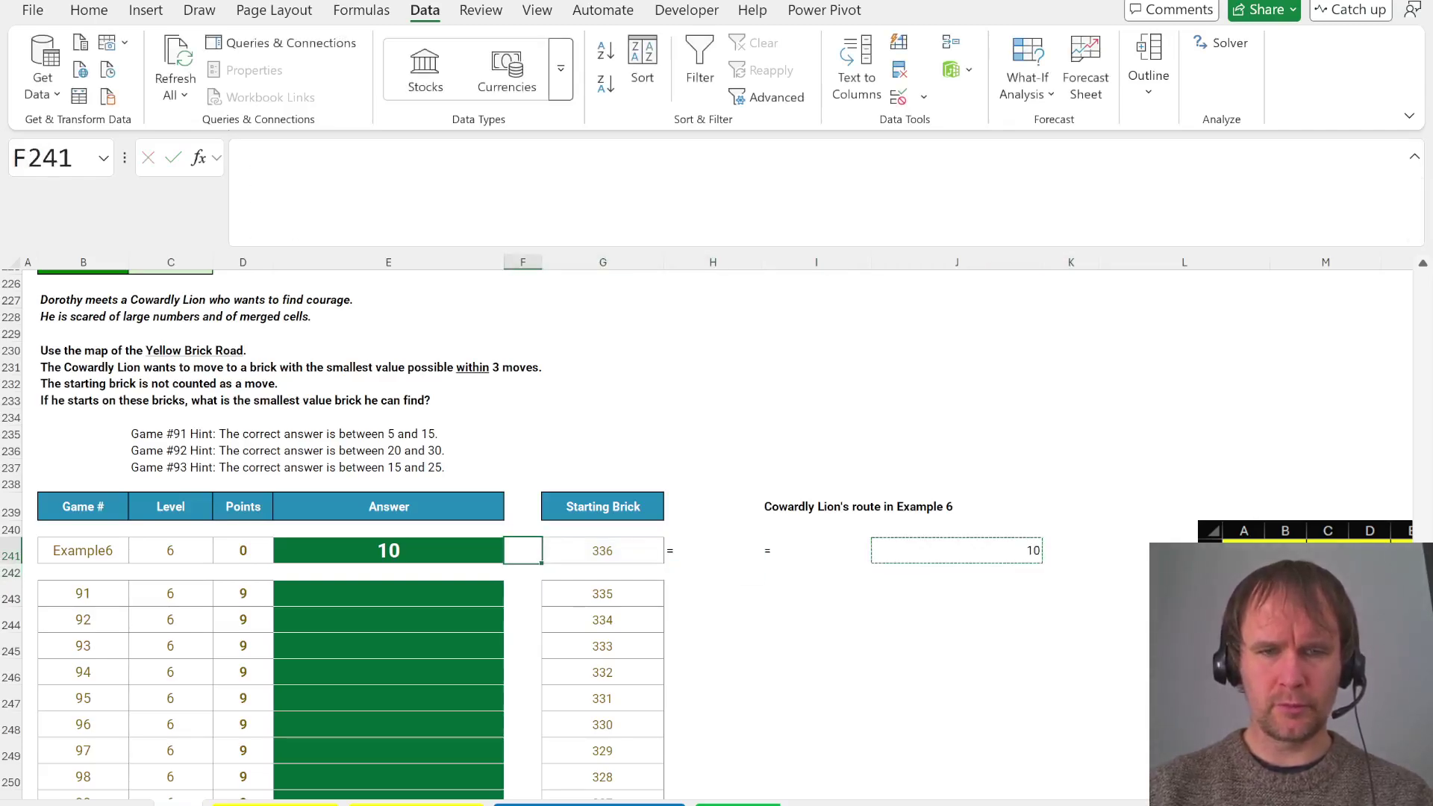
{"action": "key", "text": "ctrl+v"}
Copy the E241 formula to E243 and fill it down through the Level 6 answers for games 91 to 110
{"action": "key", "text": "ctrl+c"}
{"action": "key", "text": "Down"}
{"action": "key", "text": "Down"}
{"action": "key", "text": "ctrl+v"}
{"action": "key", "text": "Left"}
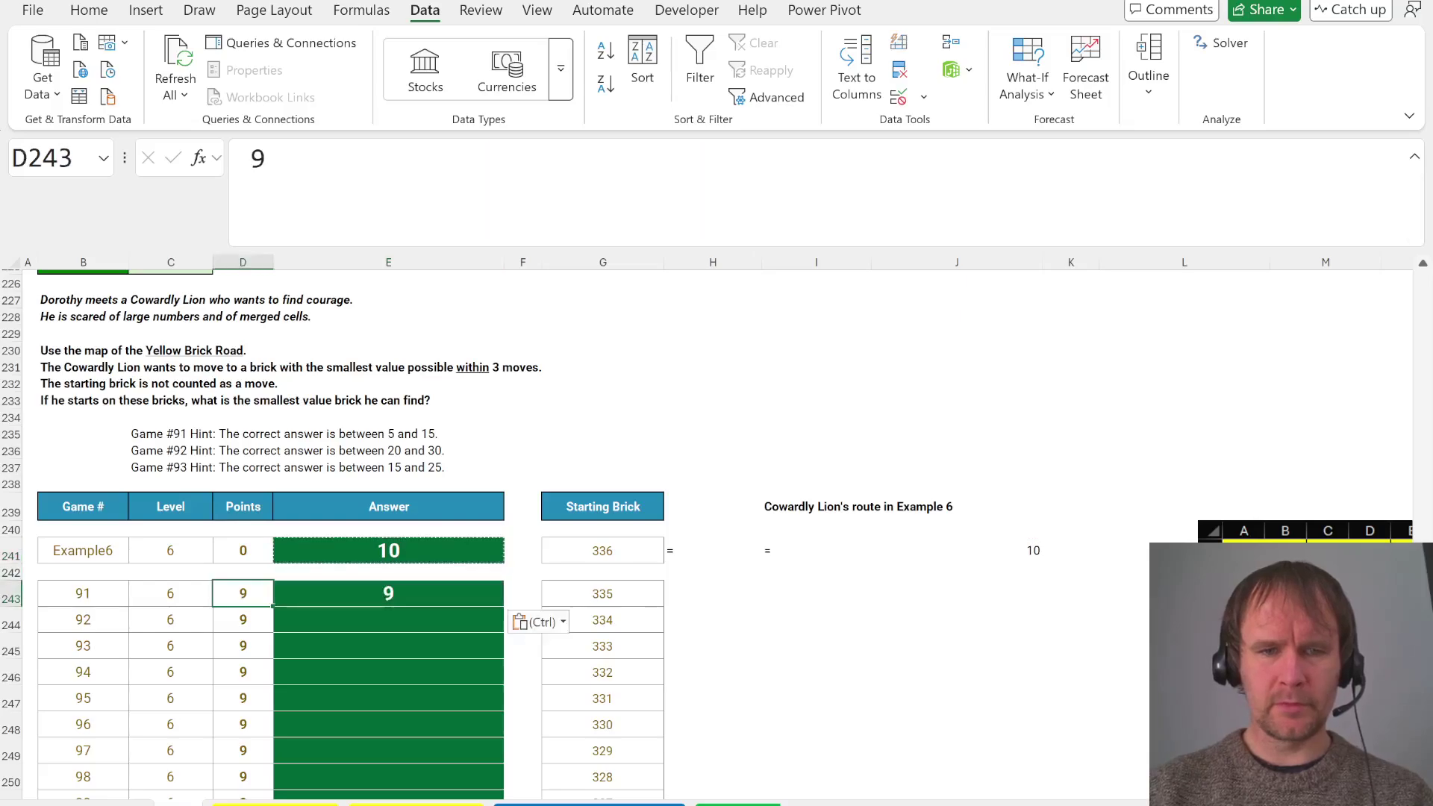
{"action": "key", "text": "ctrl+Down"}
{"action": "key", "text": "Right"}
{"action": "key", "text": "ctrl+shift+Up"}
{"action": "key", "text": "ctrl+d"}
Check the Level 6 answers for games 91 to 93 against the hinted ranges
{"action": "key", "text": "Down"}
{"action": "key", "text": "Up"}
{"action": "key", "text": "Up"}
{"action": "key", "text": "Up"}
{"action": "key", "text": "Up"}
{"action": "key", "text": "Up"}
{"action": "key", "text": "Up"}
{"action": "key", "text": "Up"}
{"action": "key", "text": "Up"}
{"action": "key", "text": "Up"}
{"action": "key", "text": "Up"}
{"action": "key", "text": "Up"}
{"action": "key", "text": "Up"}
{"action": "key", "text": "Up"}
{"action": "key", "text": "Up"}
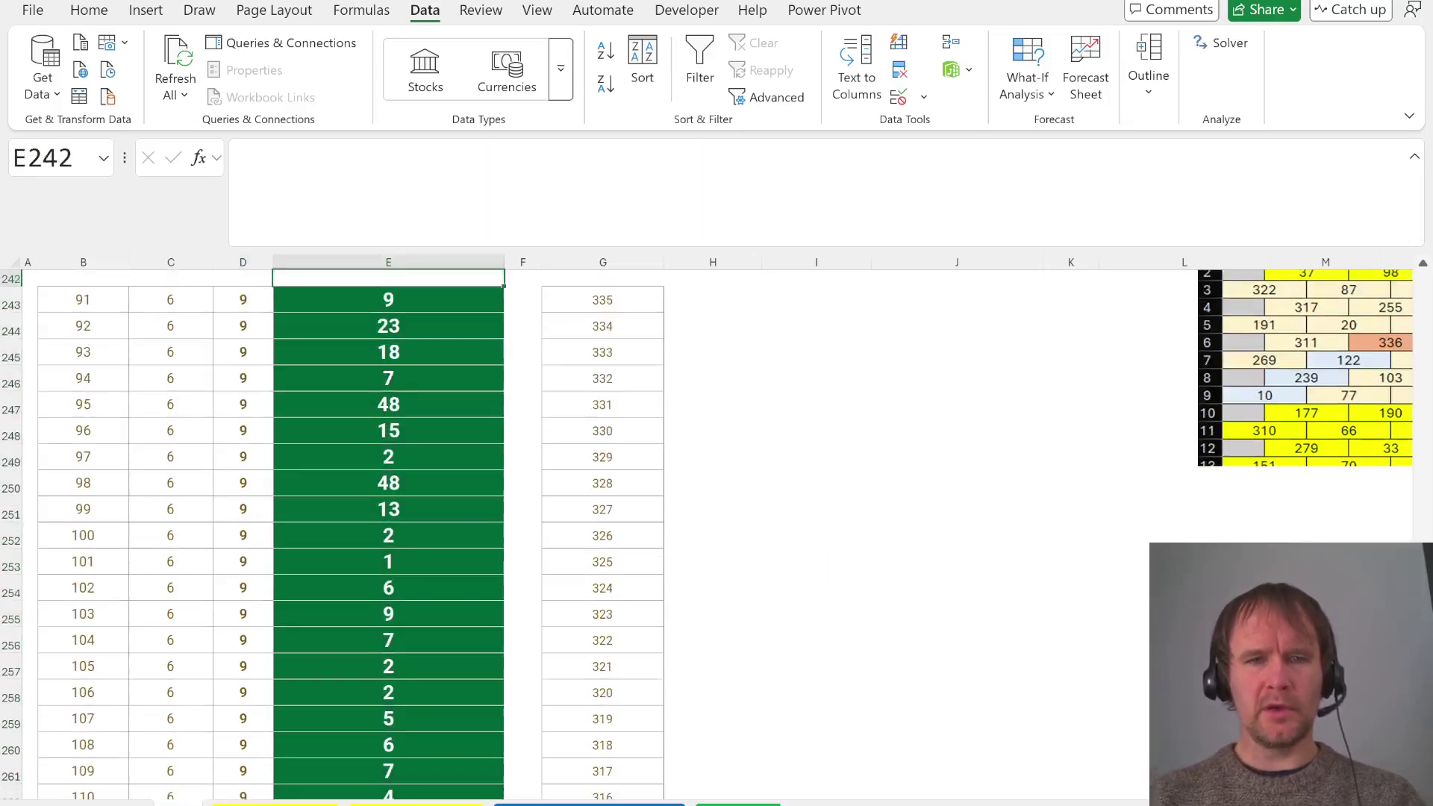
{"action": "key", "text": "ctrl+Down"}
{"action": "key", "text": "ctrl+Down"}
{"action": "key", "text": "ctrl+Down"}
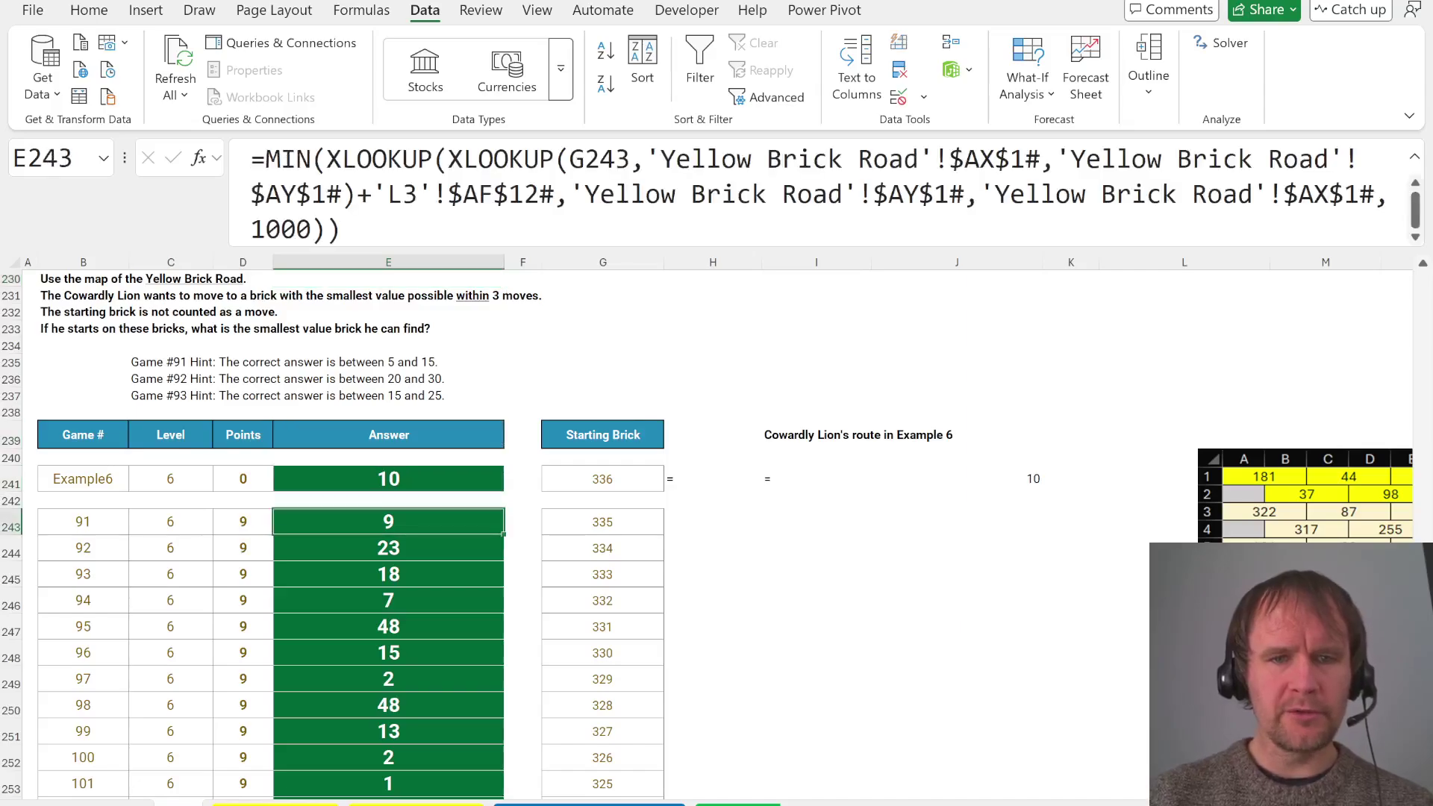
{"action": "key", "text": "Down"}
{"action": "key", "text": "Down"}
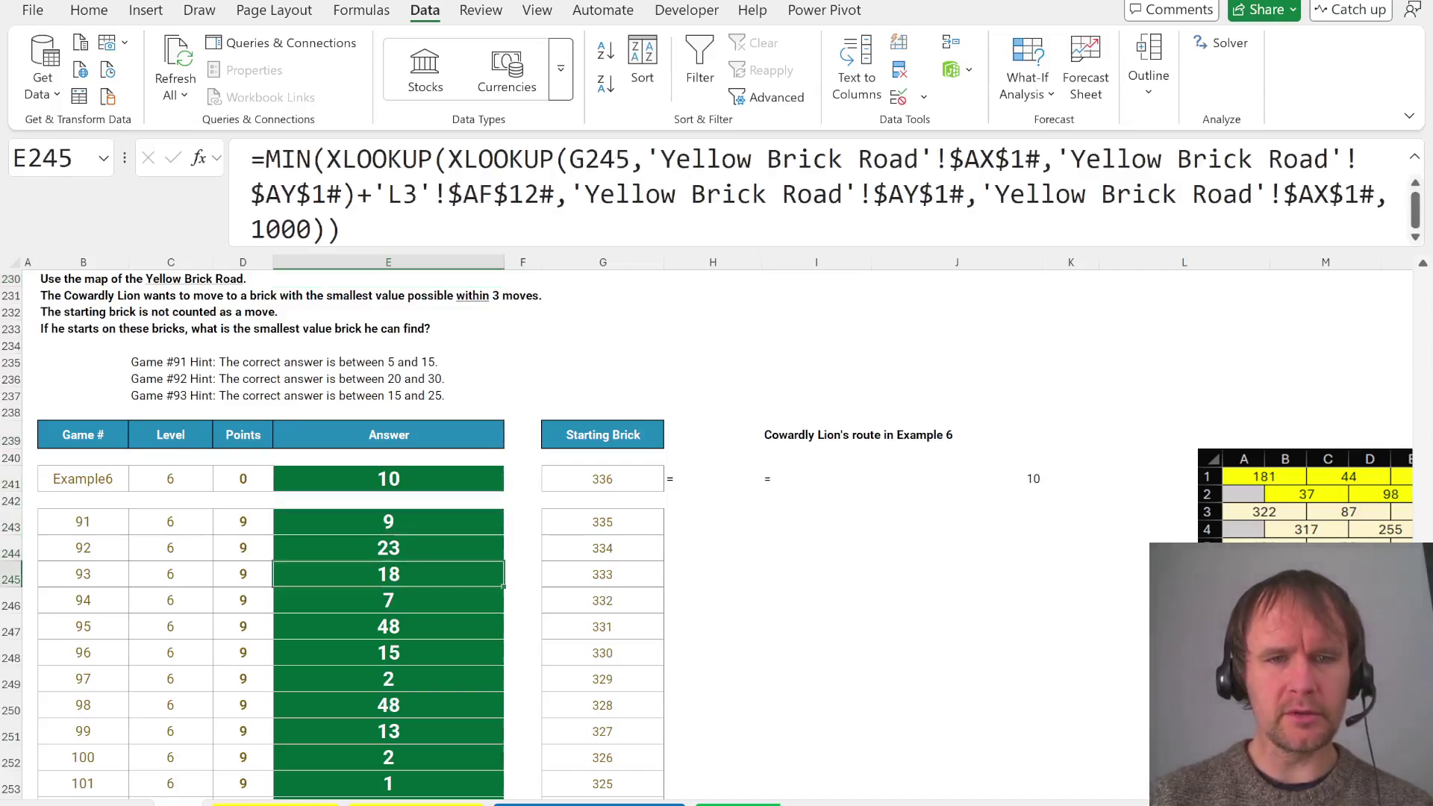
Copy the Level 6 code from E264 into the Level 6 Code field of the quiz form in the browser, then return to the workbook
{"action": "key", "text": "ctrl+Down"}
{"action": "key", "text": "ctrl+Down"}
{"action": "key", "text": "alt+Tab"}
{"action": "scroll", "coordinate": [312, 582], "scroll_direction": "down", "scroll_amount": 3}
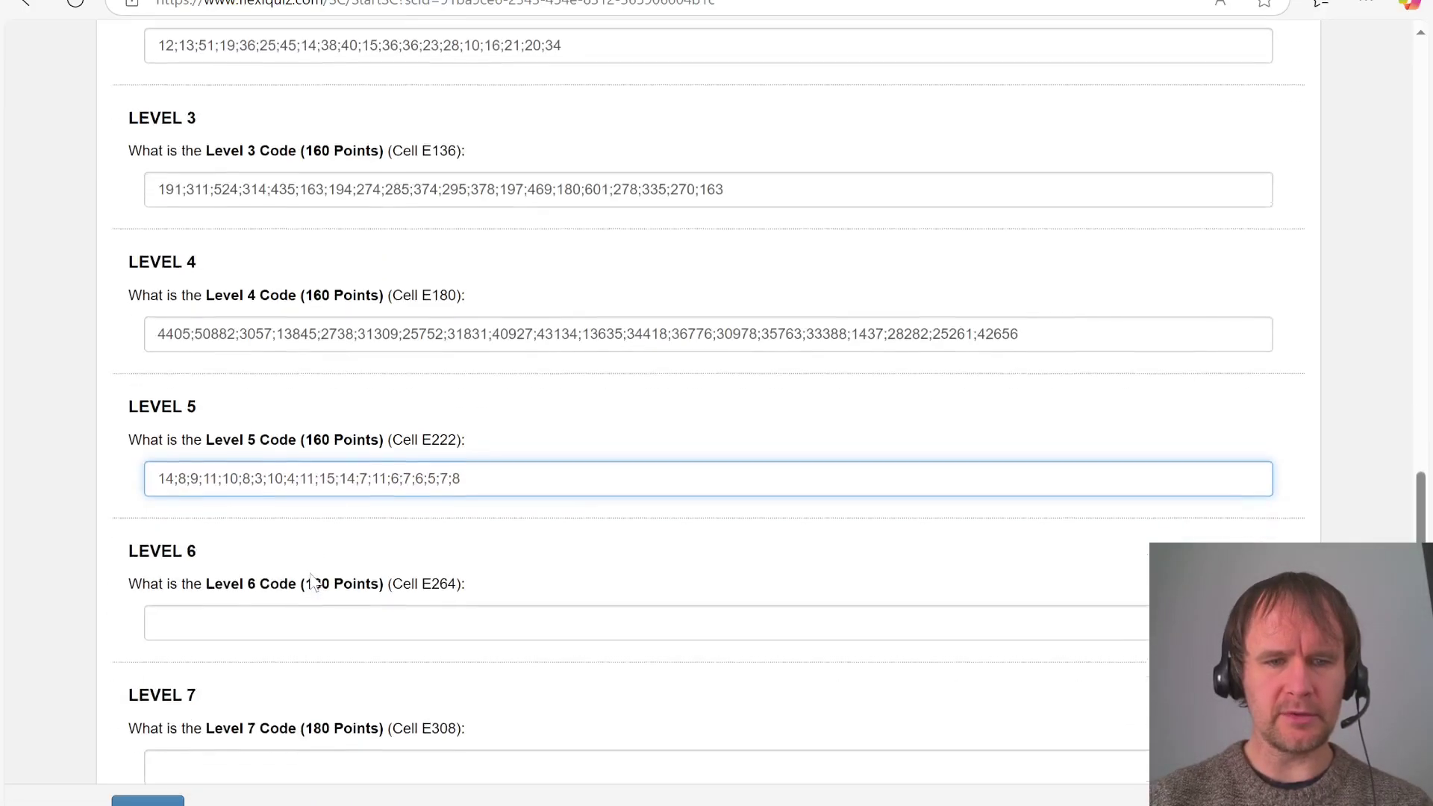
{"action": "left_click", "coordinate": [160, 613]}
{"action": "key", "text": "ctrl+v"}
{"action": "key", "text": "alt+Tab"}
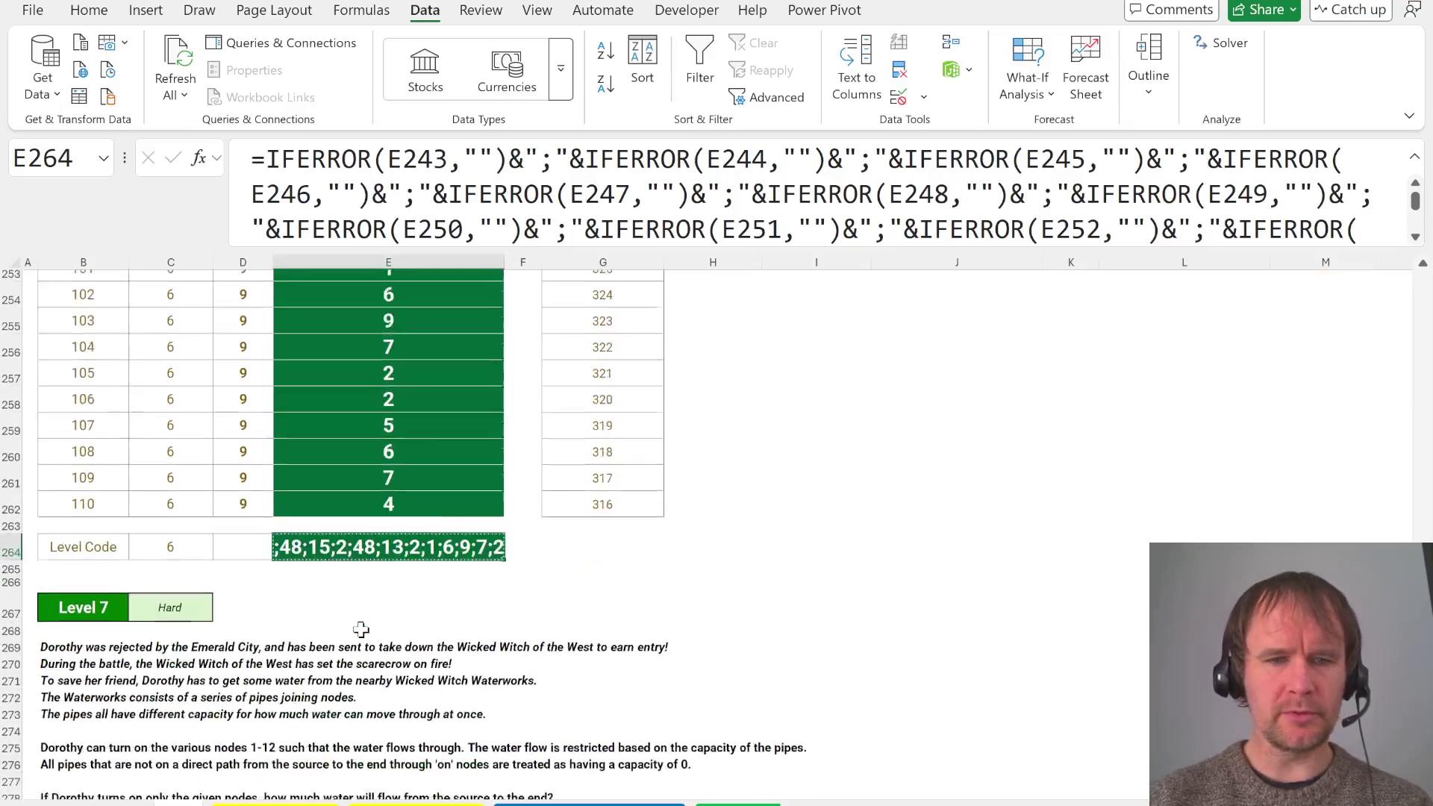
In the bonus questions table, mark the Bonus 1 answer cell with x
{"action": "scroll", "coordinate": [361, 629], "scroll_direction": "down", "scroll_amount": 2}
{"action": "scroll", "coordinate": [361, 629], "scroll_direction": "up", "scroll_amount": 1}
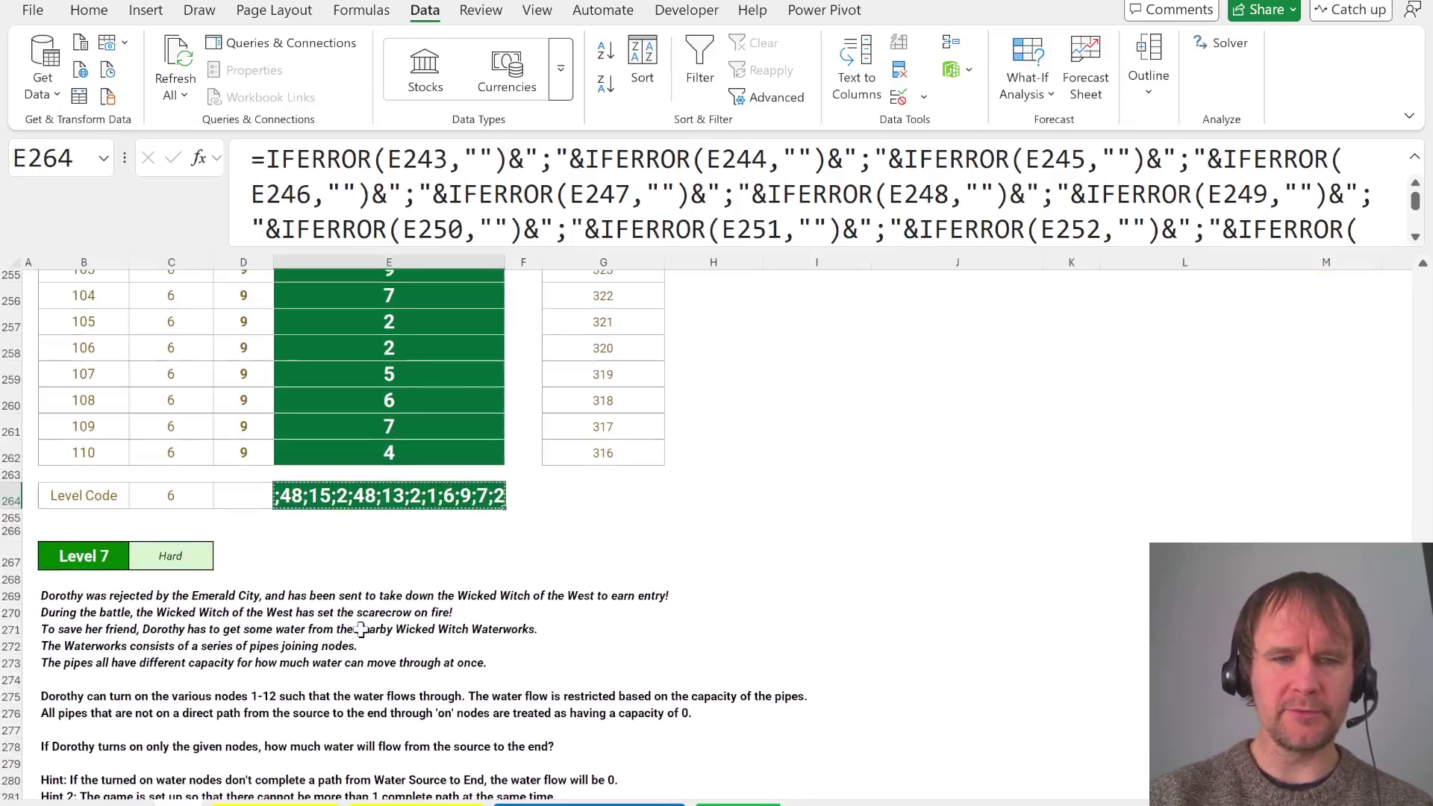
{"action": "key", "text": "ctrl+Home"}
{"action": "scroll", "coordinate": [361, 630], "scroll_direction": "down", "scroll_amount": 6}
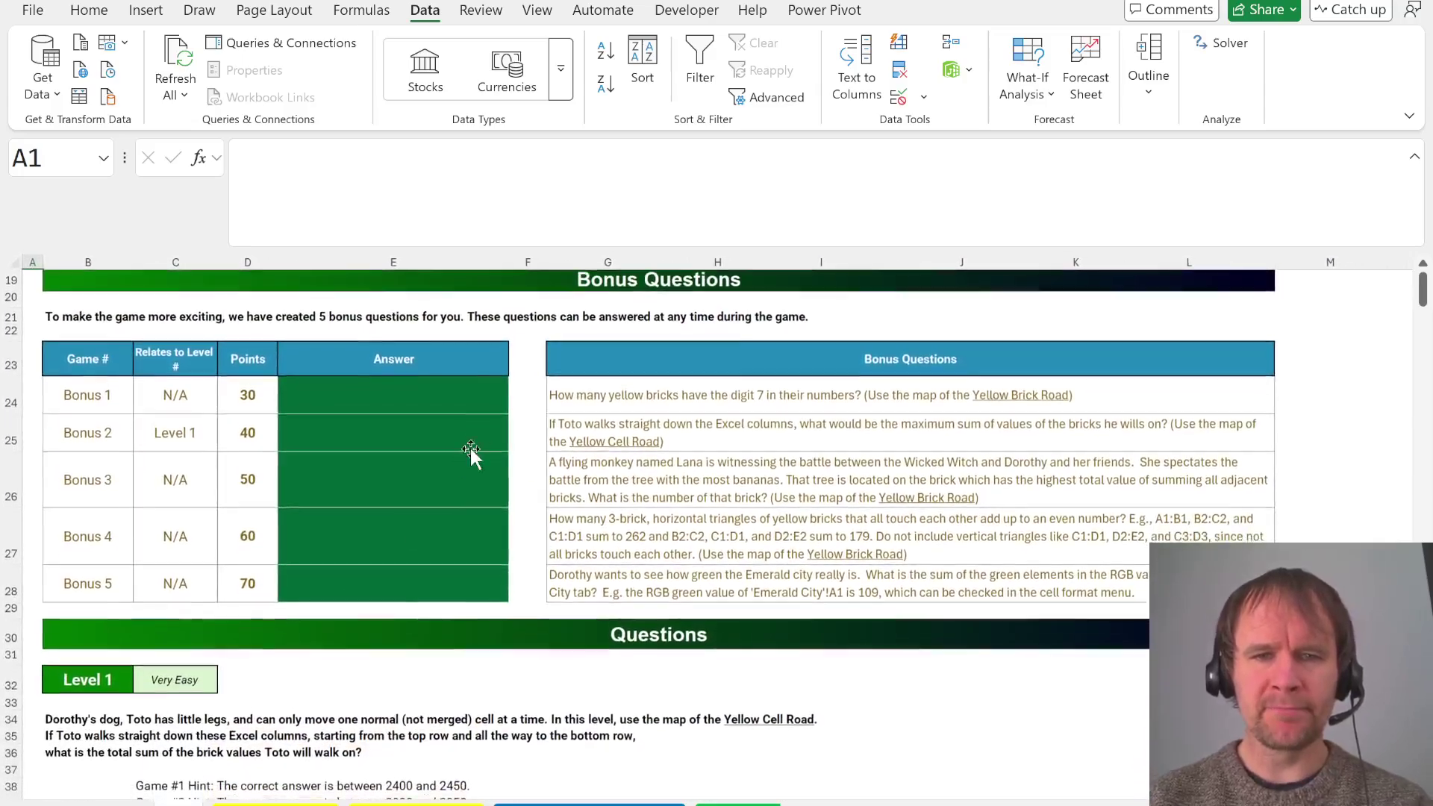
{"action": "left_click", "coordinate": [470, 452]}
{"action": "left_click", "coordinate": [426, 392]}
{"action": "type", "text": "x"}
{"action": "key", "text": "Return"}
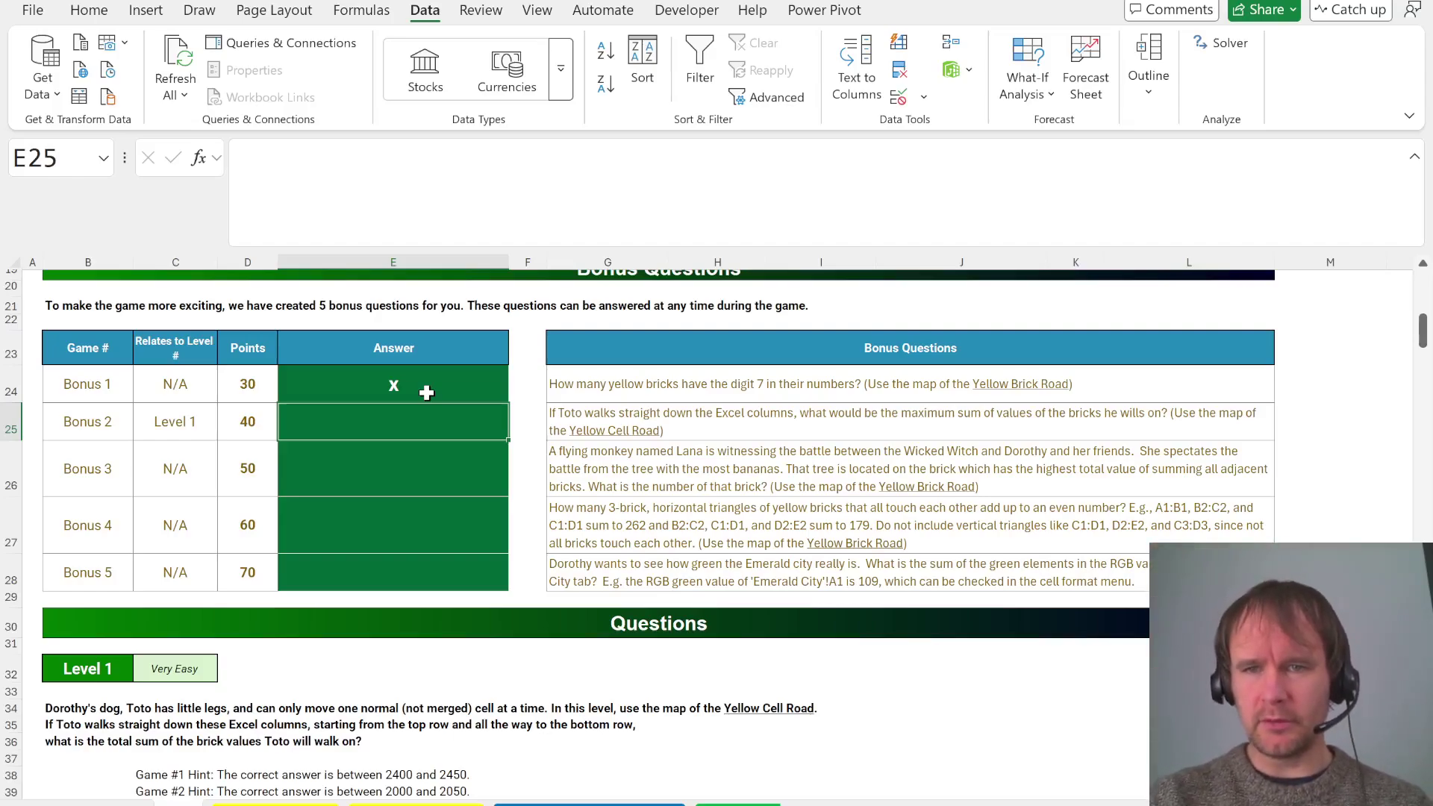
On the Yellow Cell Road sheet, enter =BYCOL(ycr,SUM) in A32 to total each column of the map
{"action": "key", "text": "ctrl+Page_Down"}
{"action": "key", "text": "Right"}
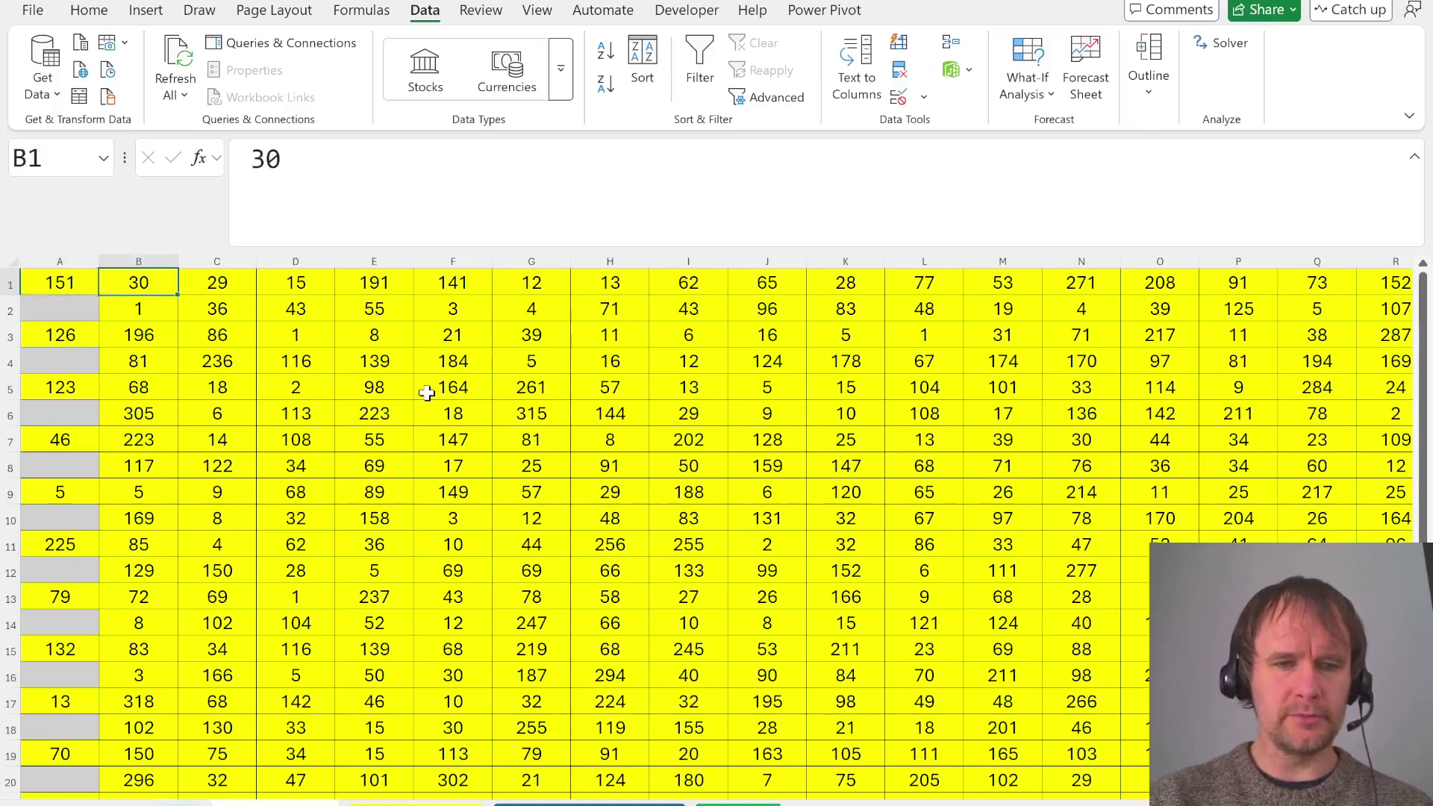
{"action": "key", "text": "ctrl+Down"}
{"action": "key", "text": "ctrl+Up"}
{"action": "key", "text": "Left"}
{"action": "key", "text": "Down"}
{"action": "key", "text": "Down"}
{"action": "type", "text": "="}
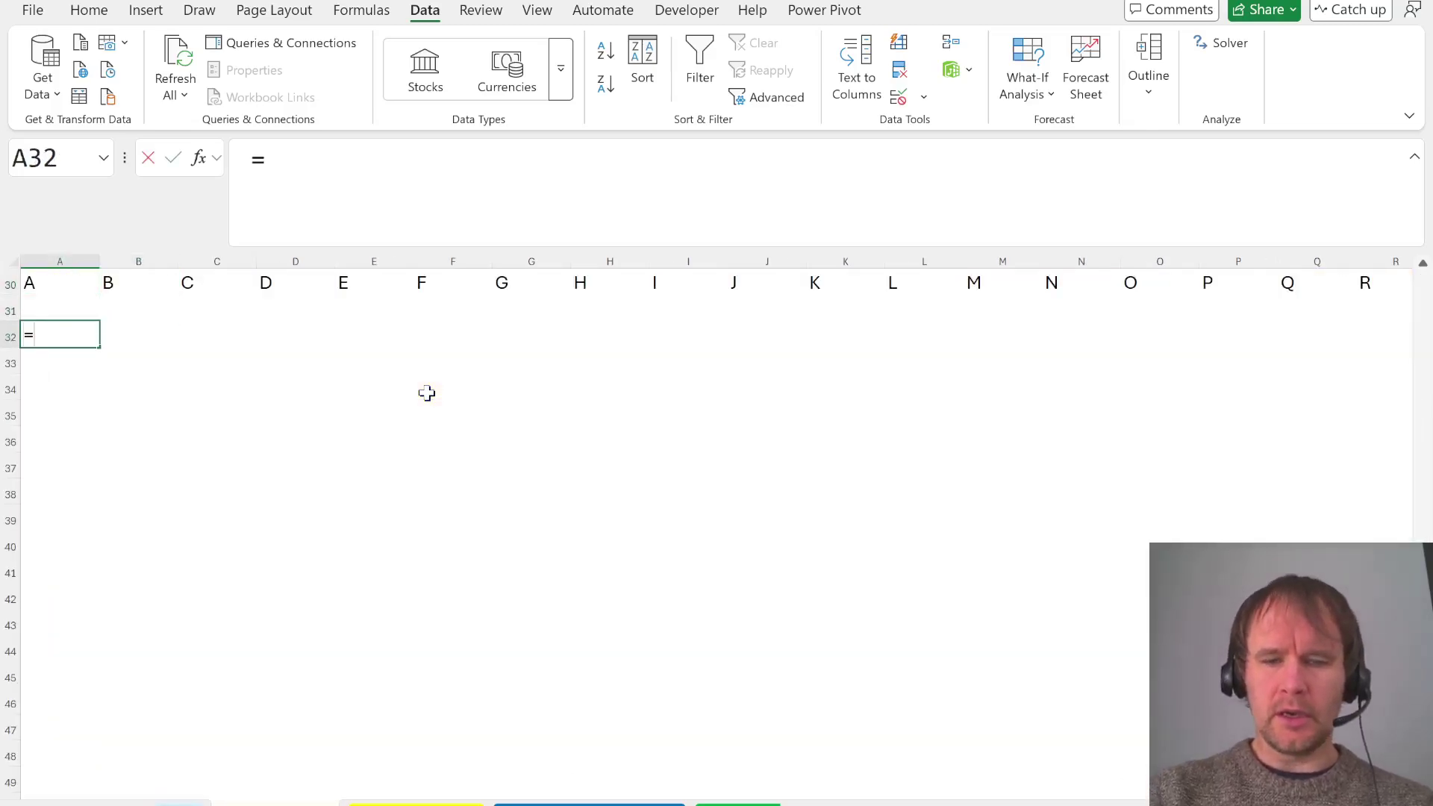
{"action": "type", "text": "byco"}
{"action": "key", "text": "Tab"}
{"action": "type", "text": "y"}
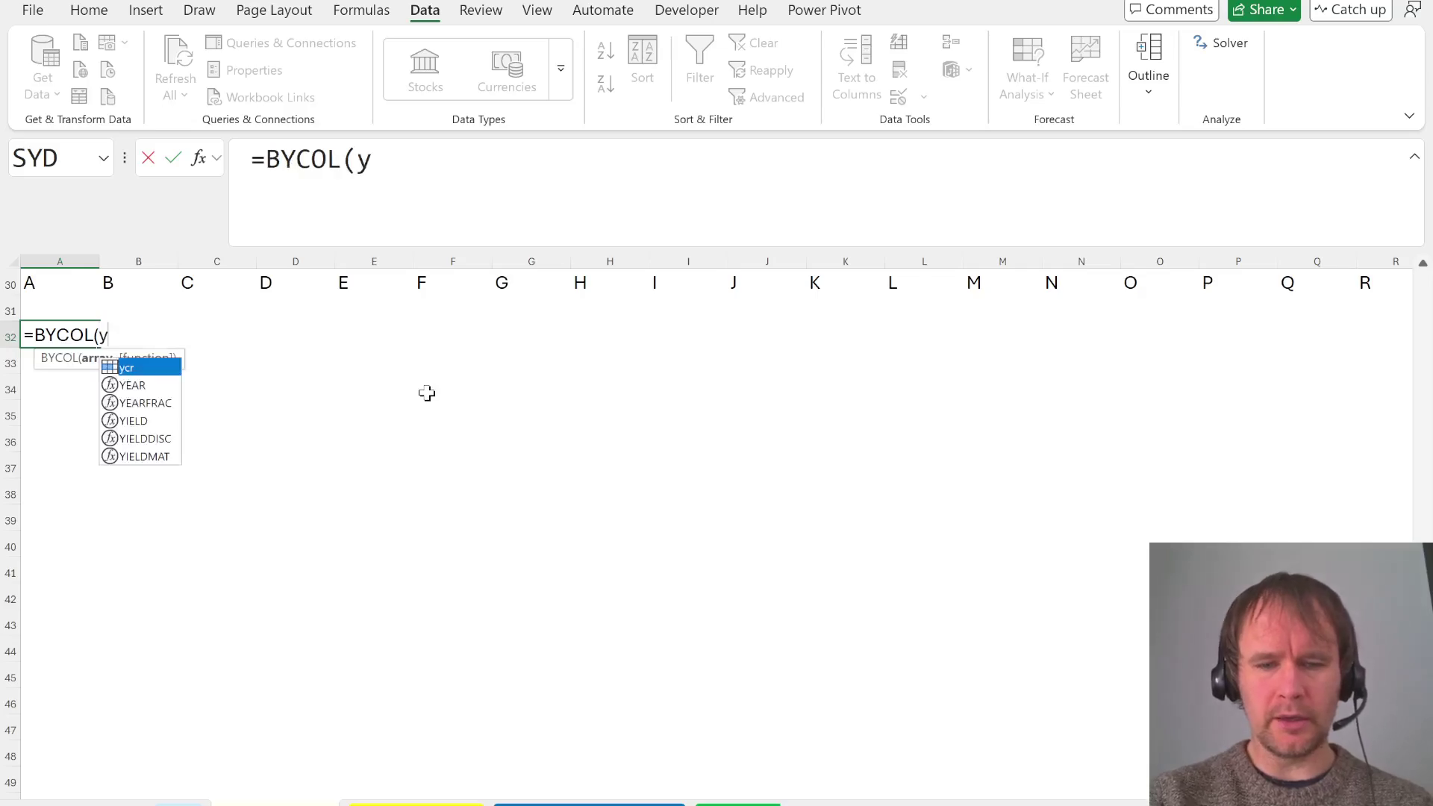
{"action": "key", "text": "Tab"}
{"action": "type", "text": ",sum)"}
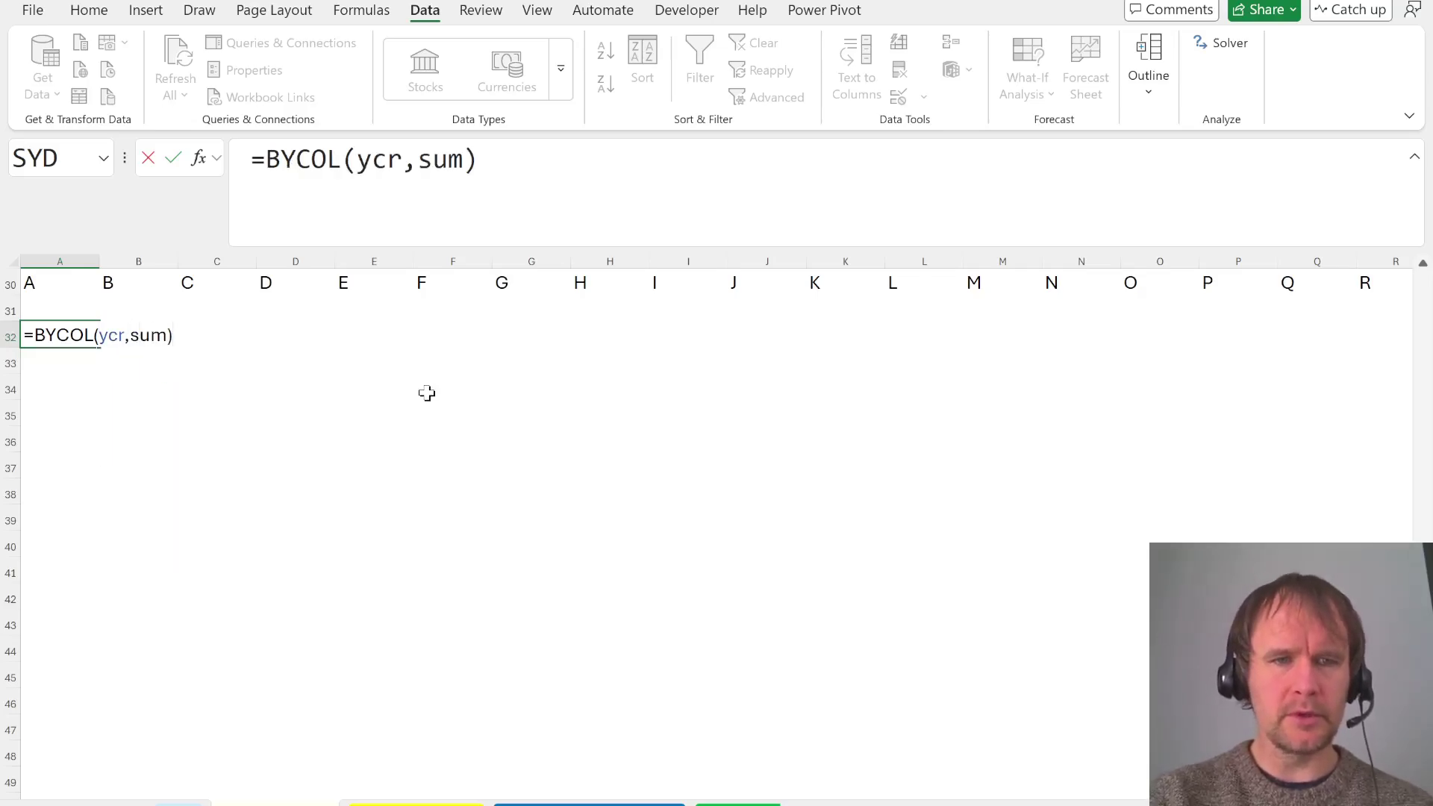
{"action": "key", "text": "Return"}
Wrap the A32 column totals formula in MAX so it reads =MAX(BYCOL(ycr,SUM))
{"action": "key", "text": "Up"}
{"action": "key", "text": "F2"}
{"action": "key", "text": "Home"}
{"action": "key", "text": "Right"}
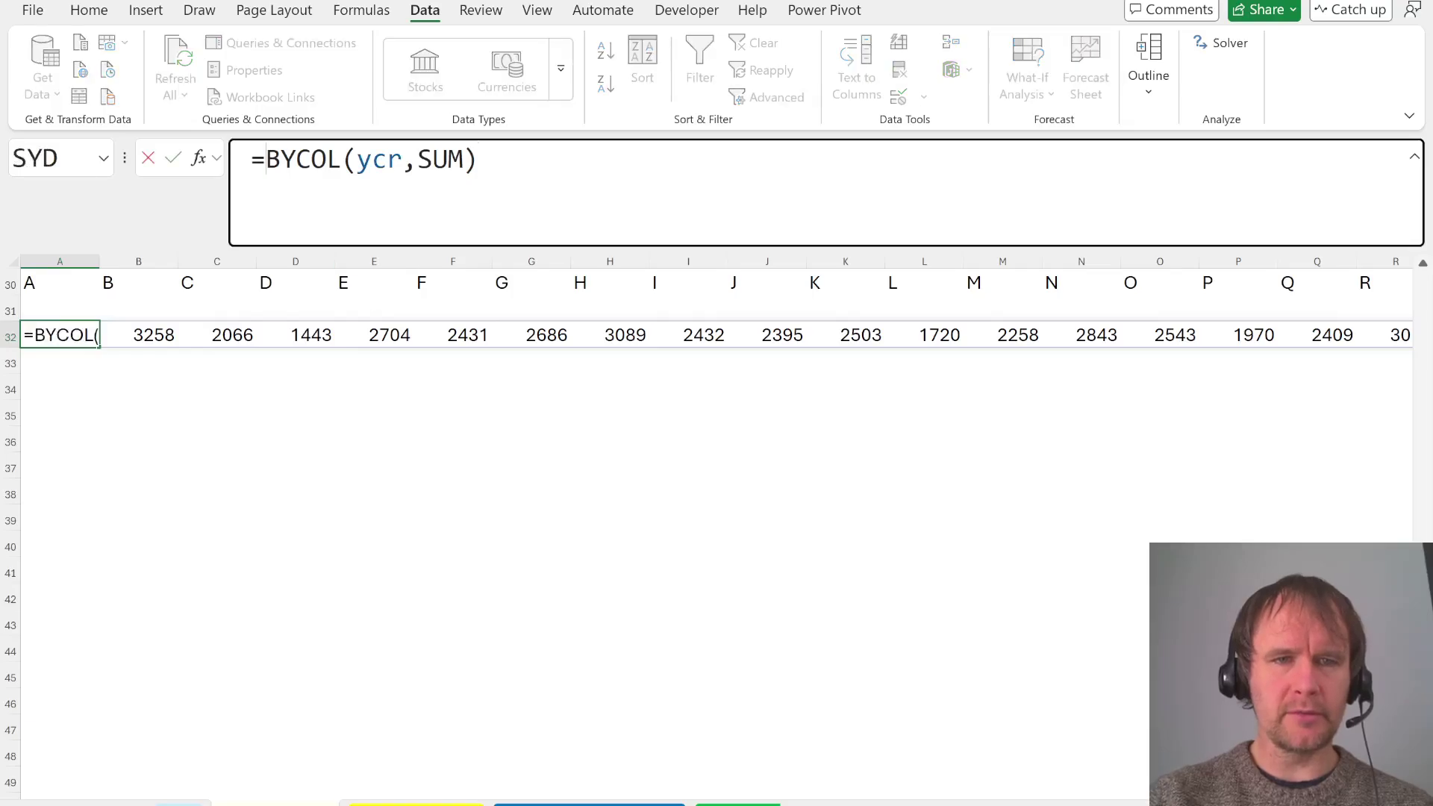
{"action": "type", "text": "MAX("}
{"action": "key", "text": "End"}
{"action": "type", "text": ")"}
{"action": "key", "text": "Return"}
{"action": "key", "text": "Up"}
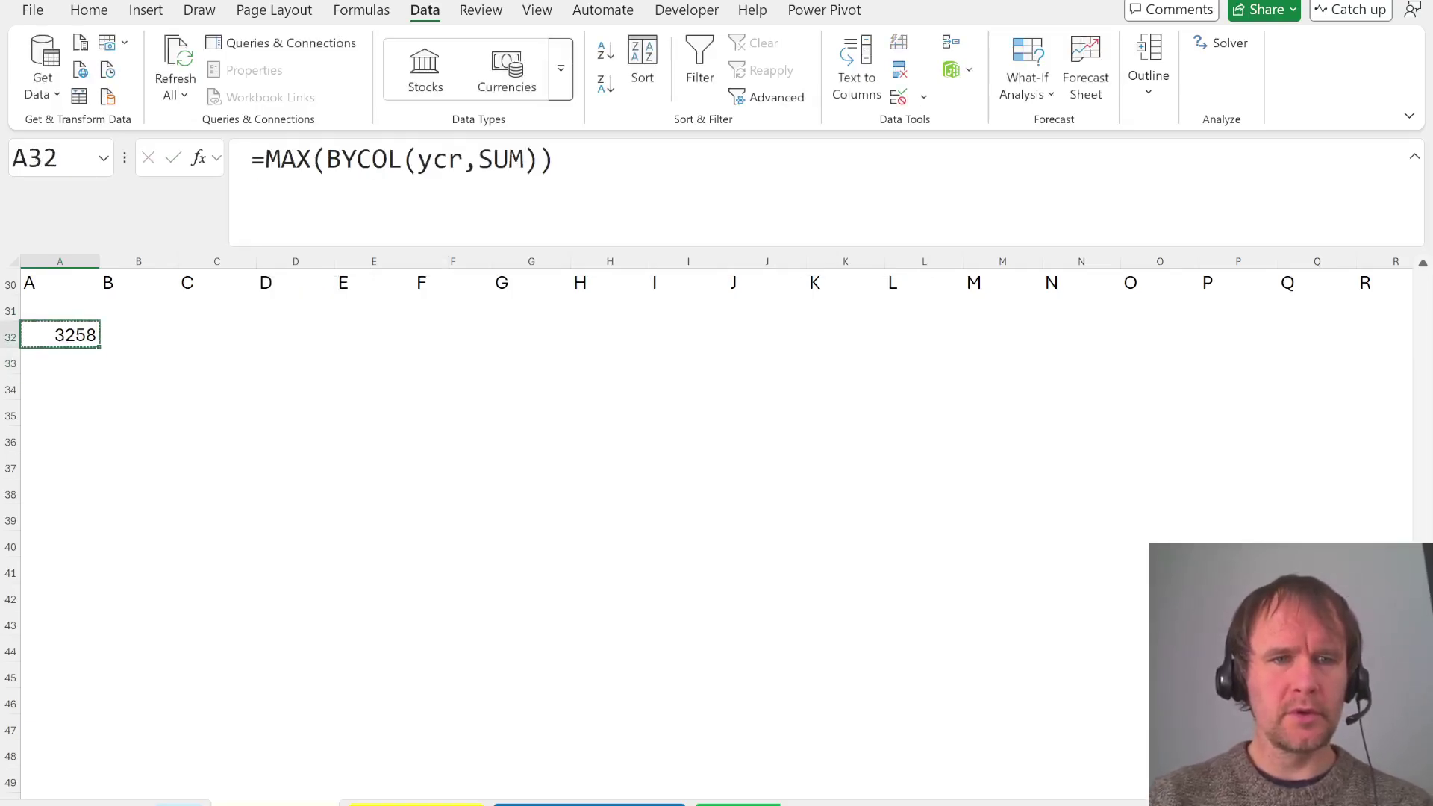
Enter 3258 as the Bonus Question 2 answer in the browser quiz form, and return to the workbook
{"action": "key", "text": "alt+Tab"}
{"action": "scroll", "coordinate": [375, 283], "scroll_direction": "up", "scroll_amount": 15}
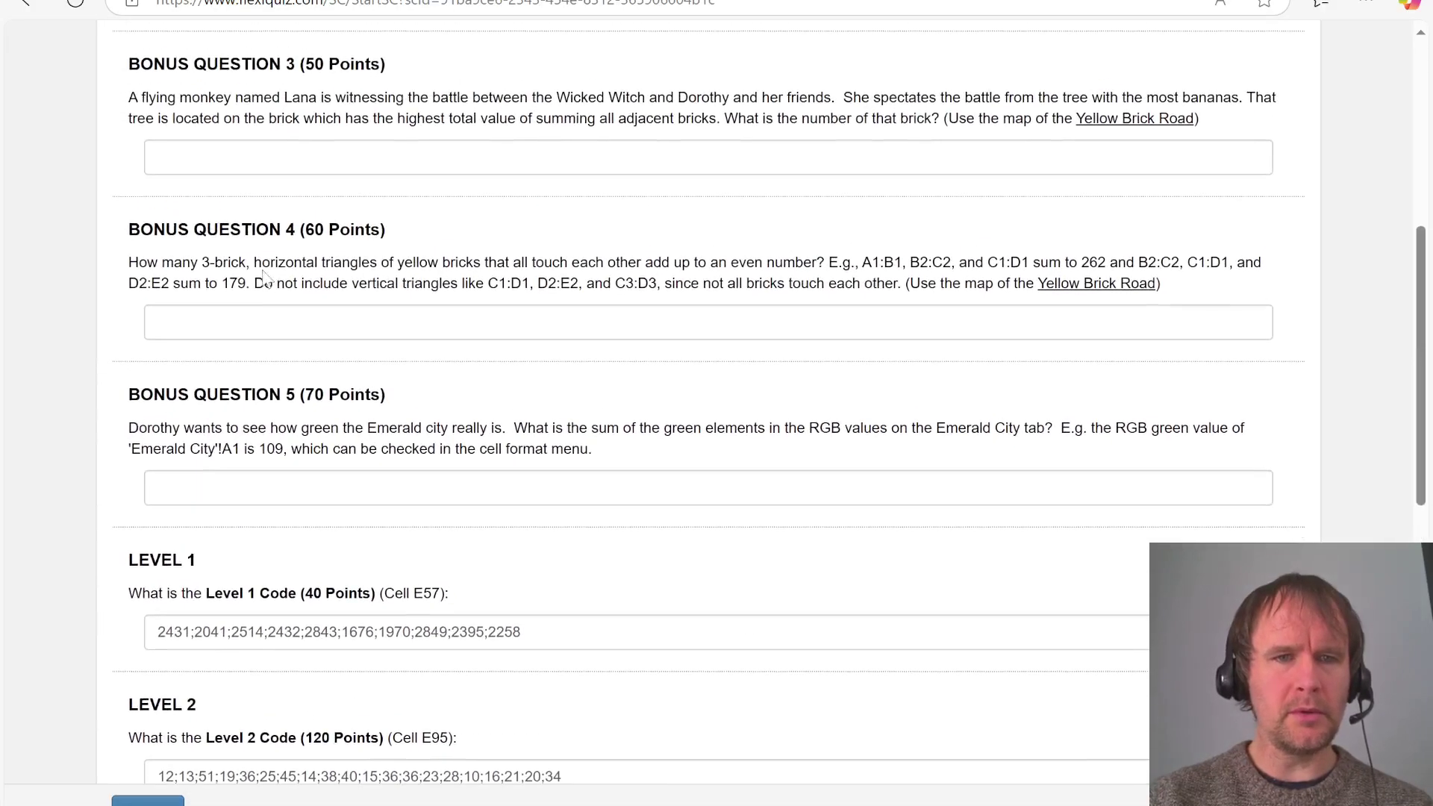
{"action": "left_click", "coordinate": [259, 257]}
{"action": "type", "text": "3258"}
{"action": "key", "text": "alt+Tab"}
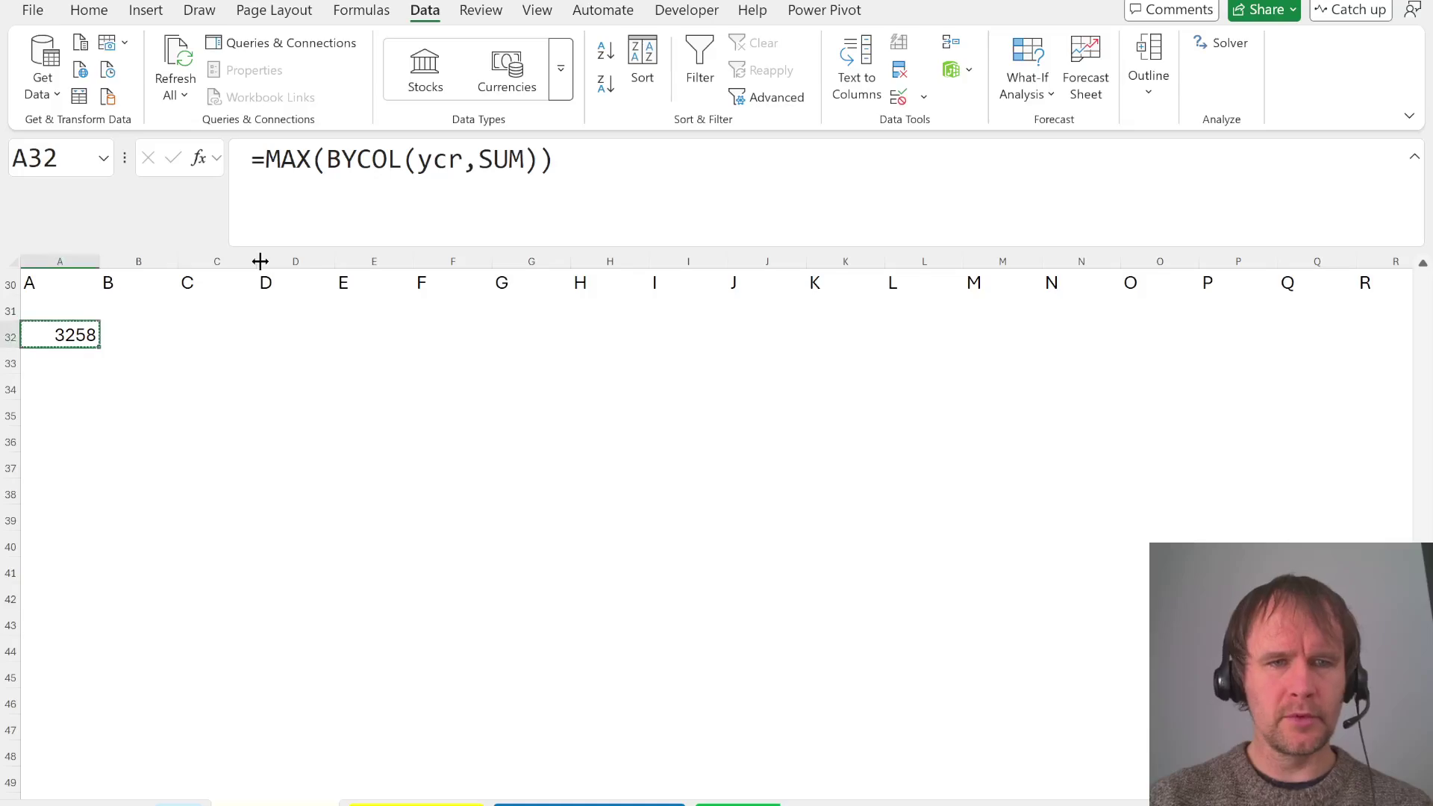
Record 3258 as the Bonus 2 answer in E25 and bring up the Bonus 3 question text in G26
{"action": "key", "text": "ctrl+Page_Up"}
{"action": "type", "text": "3258"}
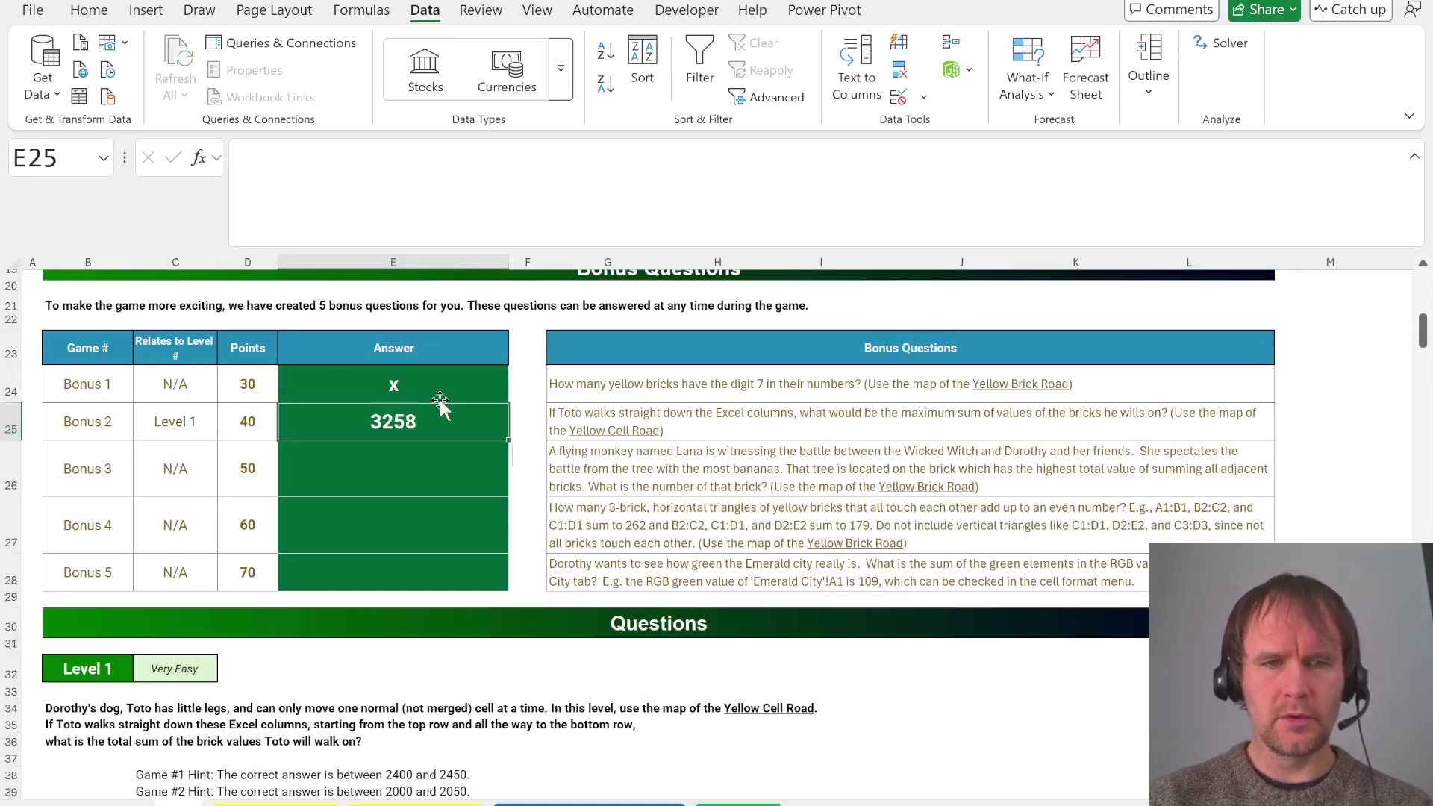
{"action": "key", "text": "Return"}
{"action": "key", "text": "Right"}
{"action": "key", "text": "Right"}
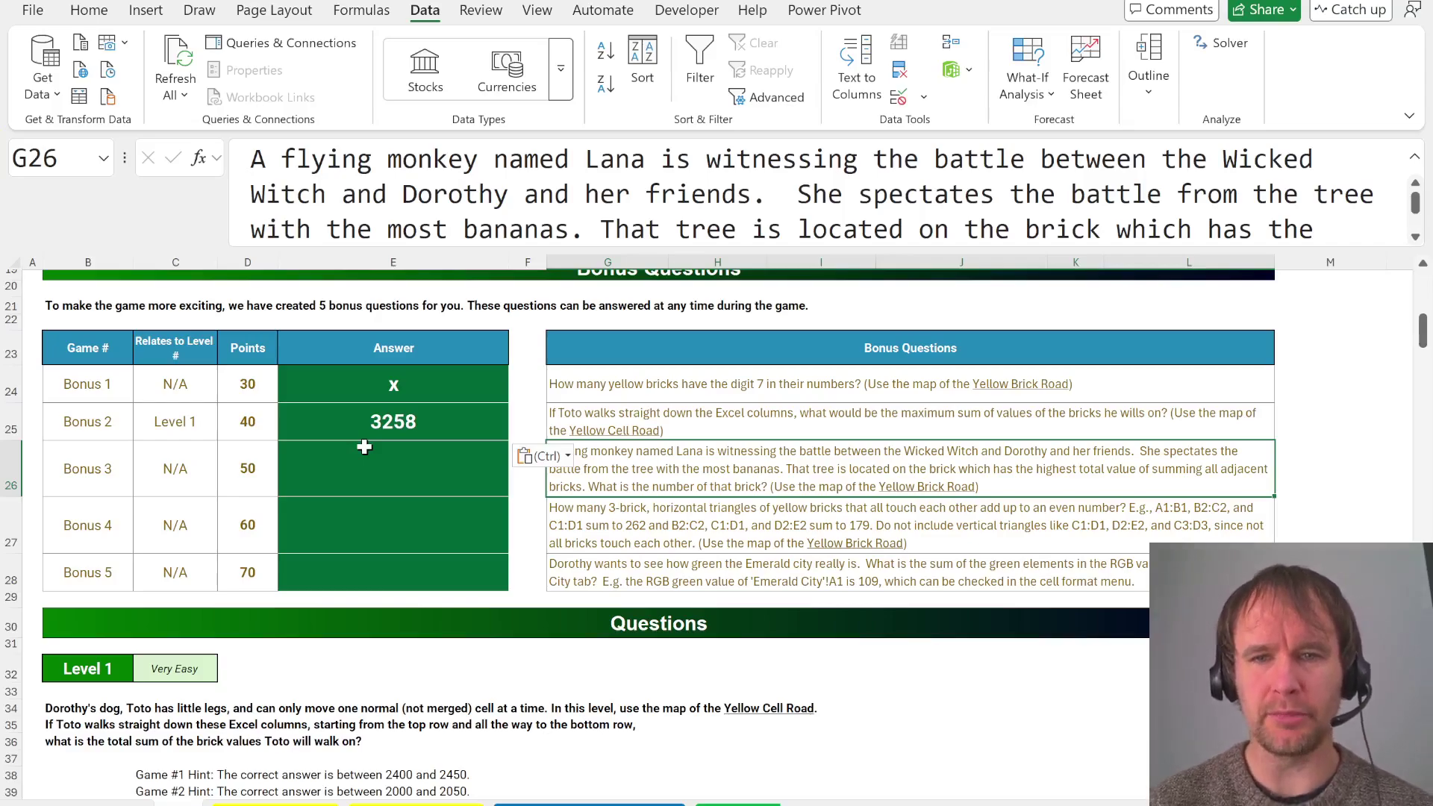
On the sheet with the direction arrows, copy the six neighbour offsets in W5:W10
{"action": "key", "text": "ctrl+Page_Down"}
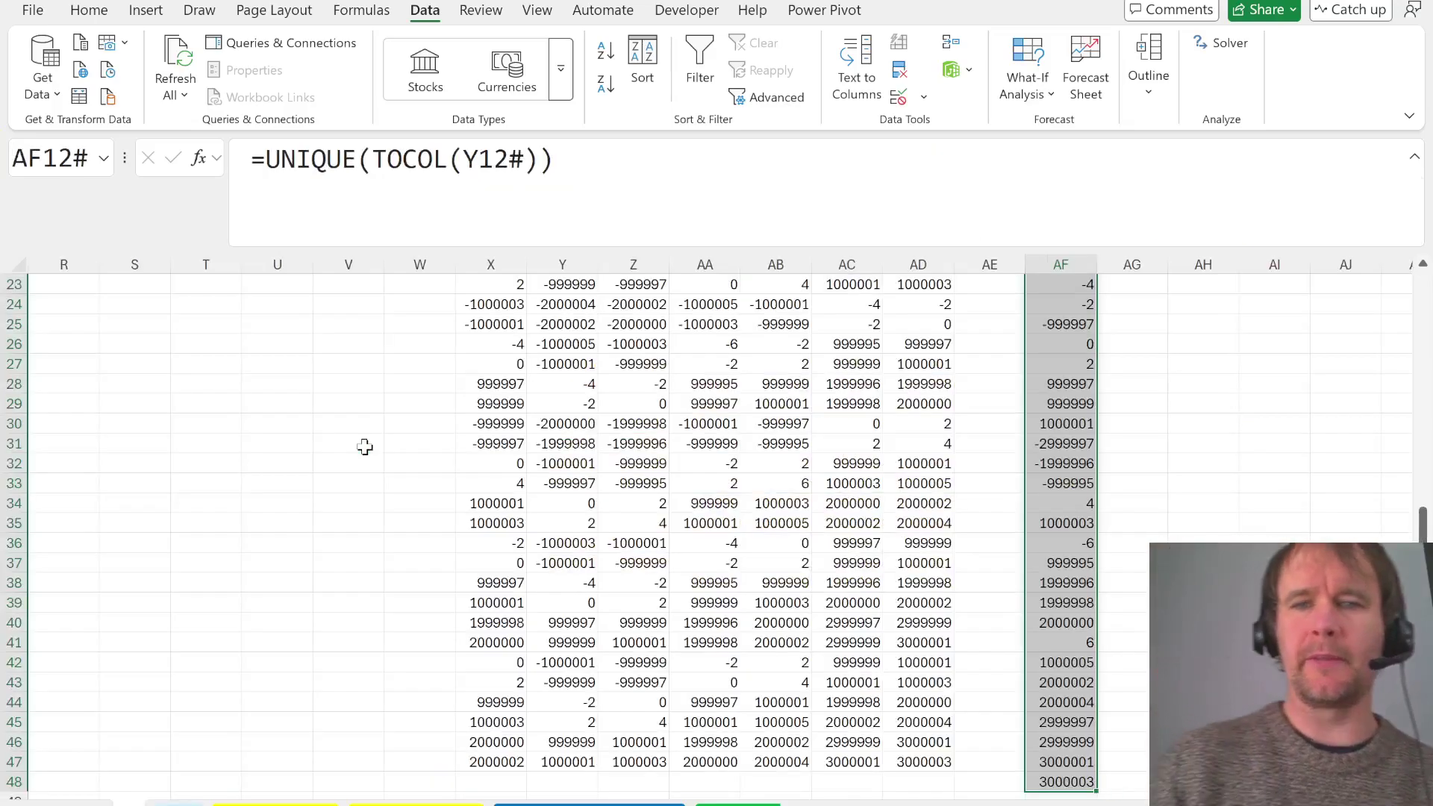
{"action": "key", "text": "Up"}
{"action": "key", "text": "Up"}
{"action": "key", "text": "Up"}
{"action": "key", "text": "Left"}
{"action": "key", "text": "Left"}
{"action": "key", "text": "Left"}
{"action": "key", "text": "Up"}
{"action": "key", "text": "Left"}
{"action": "key", "text": "Left"}
{"action": "key", "text": "Left"}
{"action": "key", "text": "Left"}
{"action": "key", "text": "Left"}
{"action": "key", "text": "Left"}
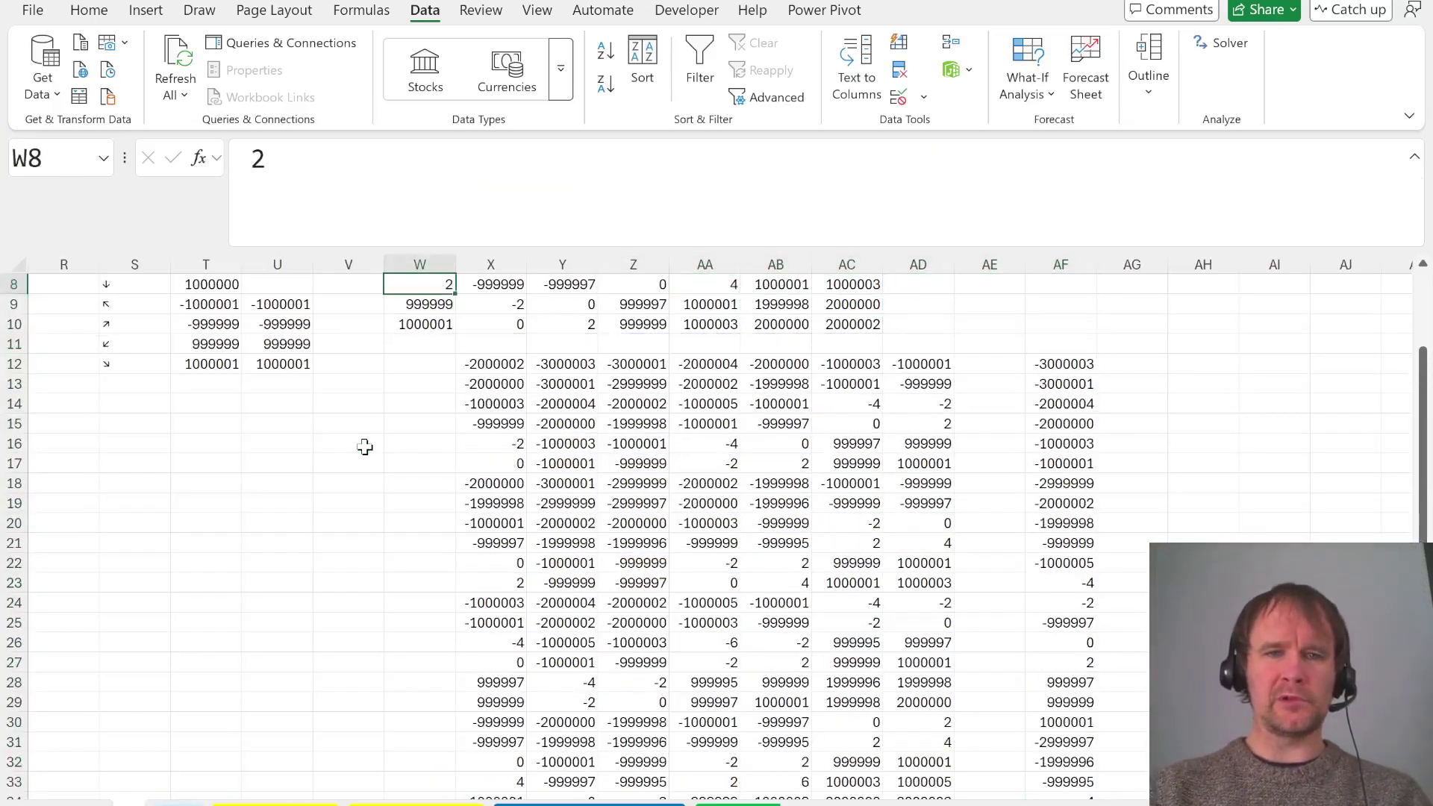
{"action": "key", "text": "Up"}
{"action": "key", "text": "Up"}
{"action": "key", "text": "Up"}
{"action": "key", "text": "ctrl+Up"}
{"action": "key", "text": "ctrl+Down"}
{"action": "key", "text": "ctrl+shift+Down"}
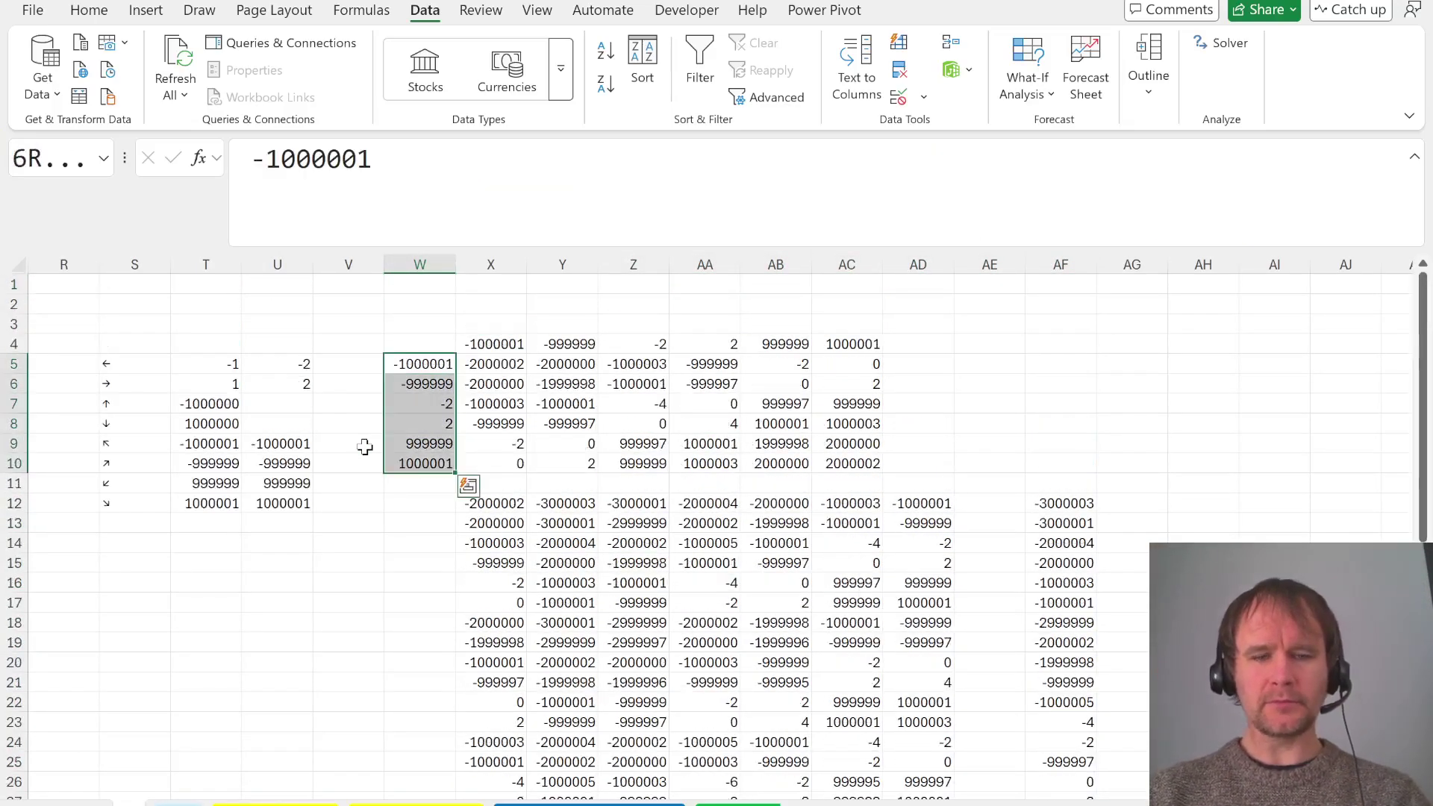
{"action": "key", "text": "ctrl+shift+Up"}
Paste the six neighbour offsets at BF1 on the brick map sheet, beside the brick number and position lists
{"action": "key", "text": "ctrl+Page_Up"}
{"action": "key", "text": "ctrl+Page_Up"}
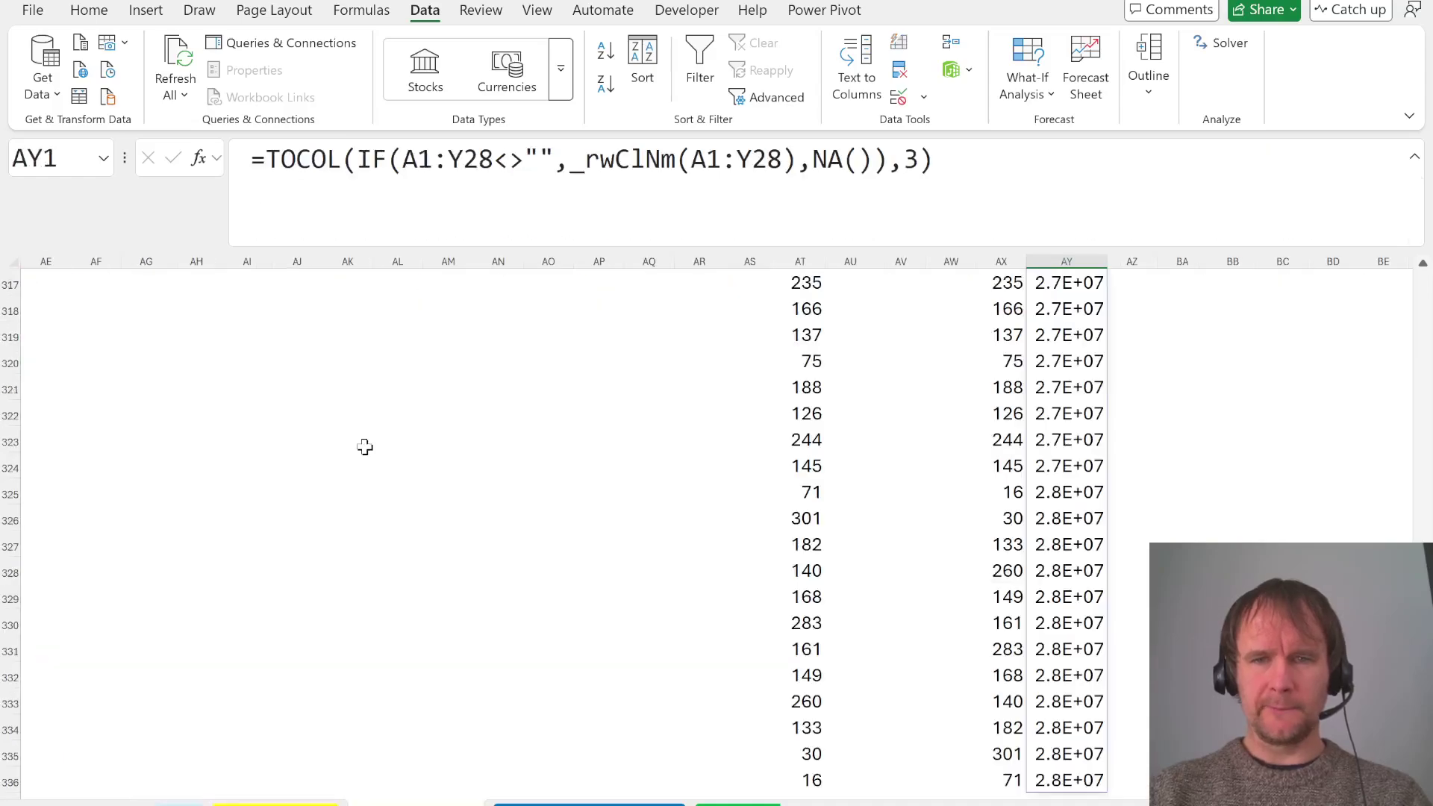
{"action": "key", "text": "Right"}
{"action": "key", "text": "Right"}
{"action": "key", "text": "Right"}
{"action": "key", "text": "Right"}
{"action": "key", "text": "Right"}
{"action": "key", "text": "Right"}
{"action": "key", "text": "Right"}
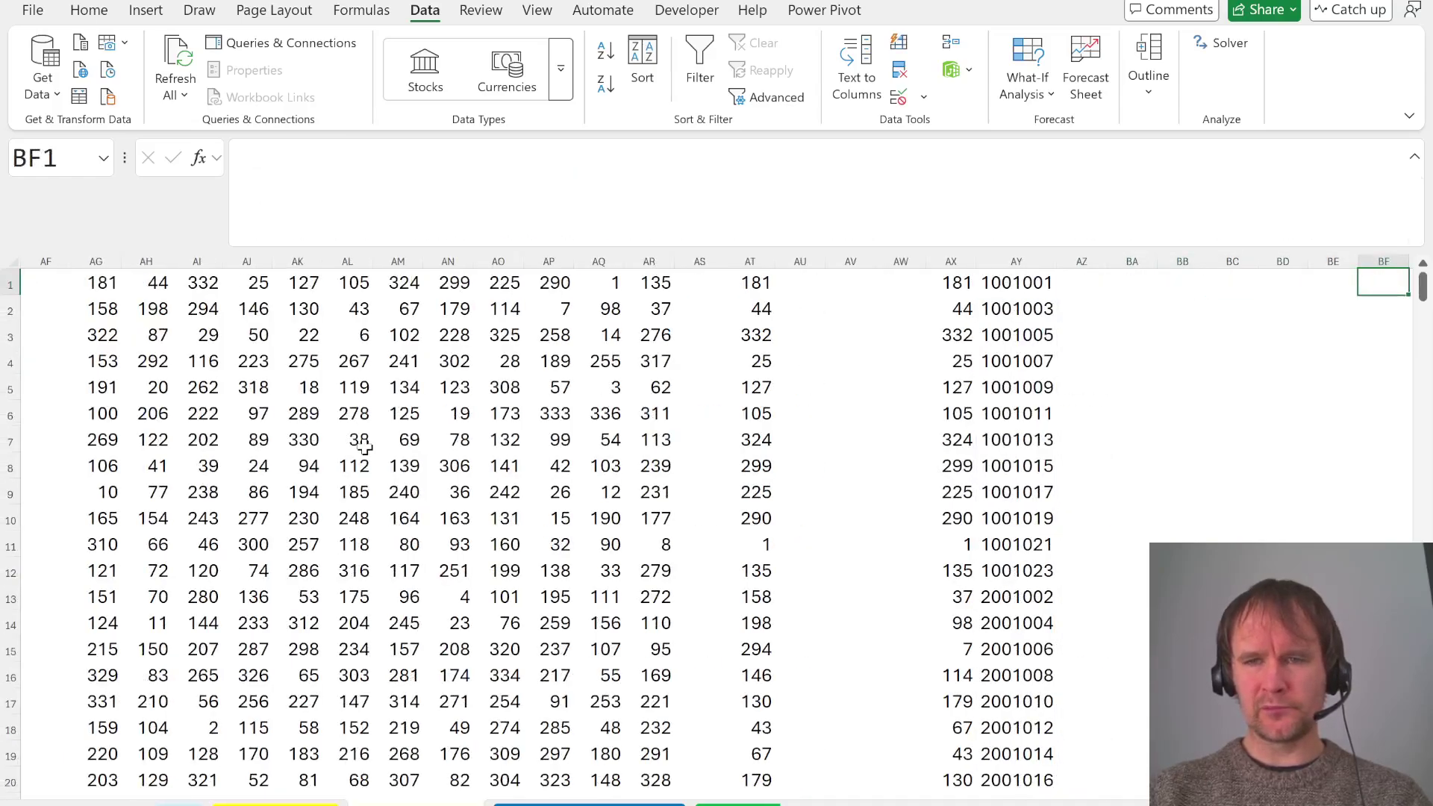
{"action": "key", "text": "ctrl+v"}
{"action": "key", "text": "Left"}
Lay the pasted offsets out horizontally by entering =TOROW(BF1:BF6) in BG1
{"action": "key", "text": "Right"}
{"action": "key", "text": "Right"}
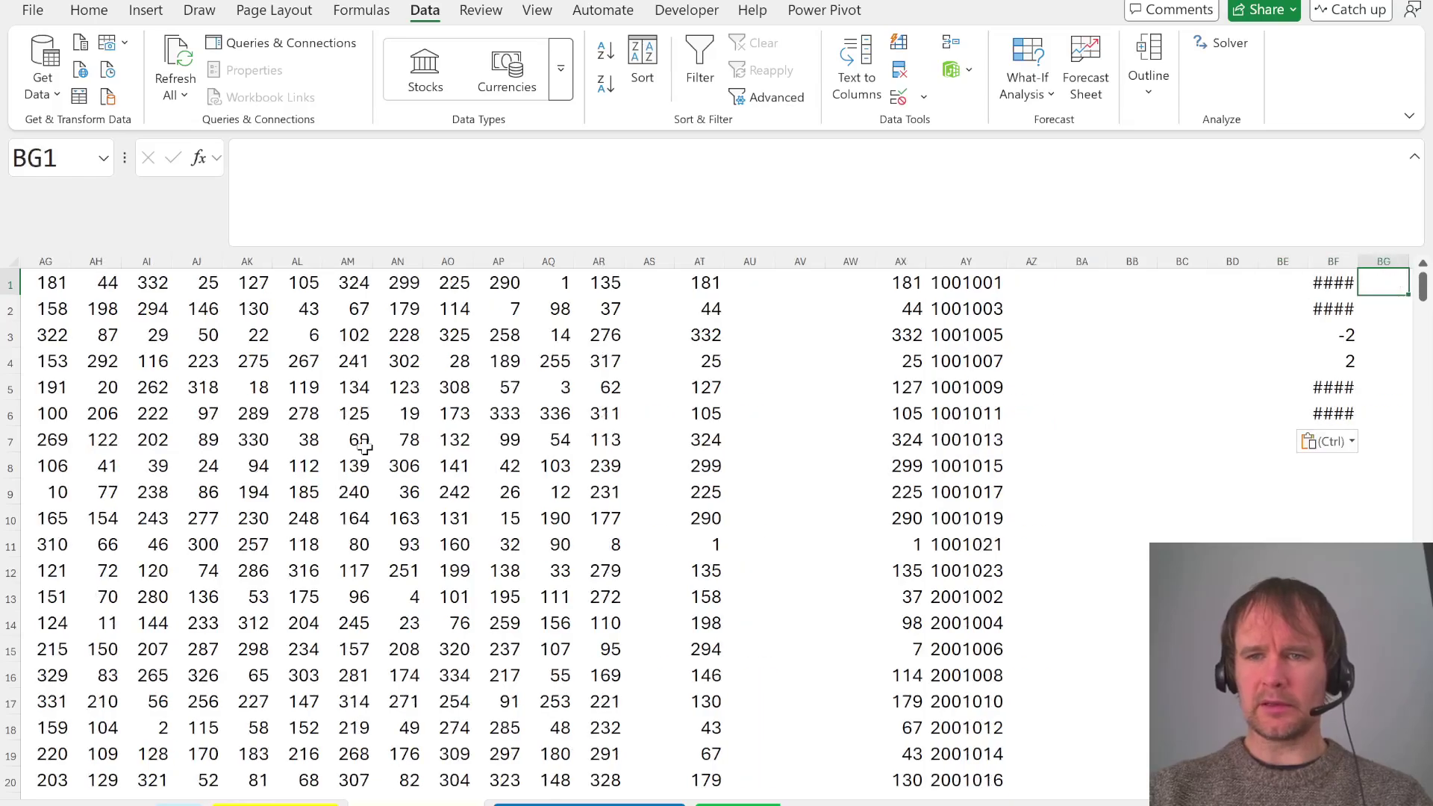
{"action": "type", "text": "=tor"}
{"action": "key", "text": "Tab"}
{"action": "type", "text": "BF1:BF6)"}
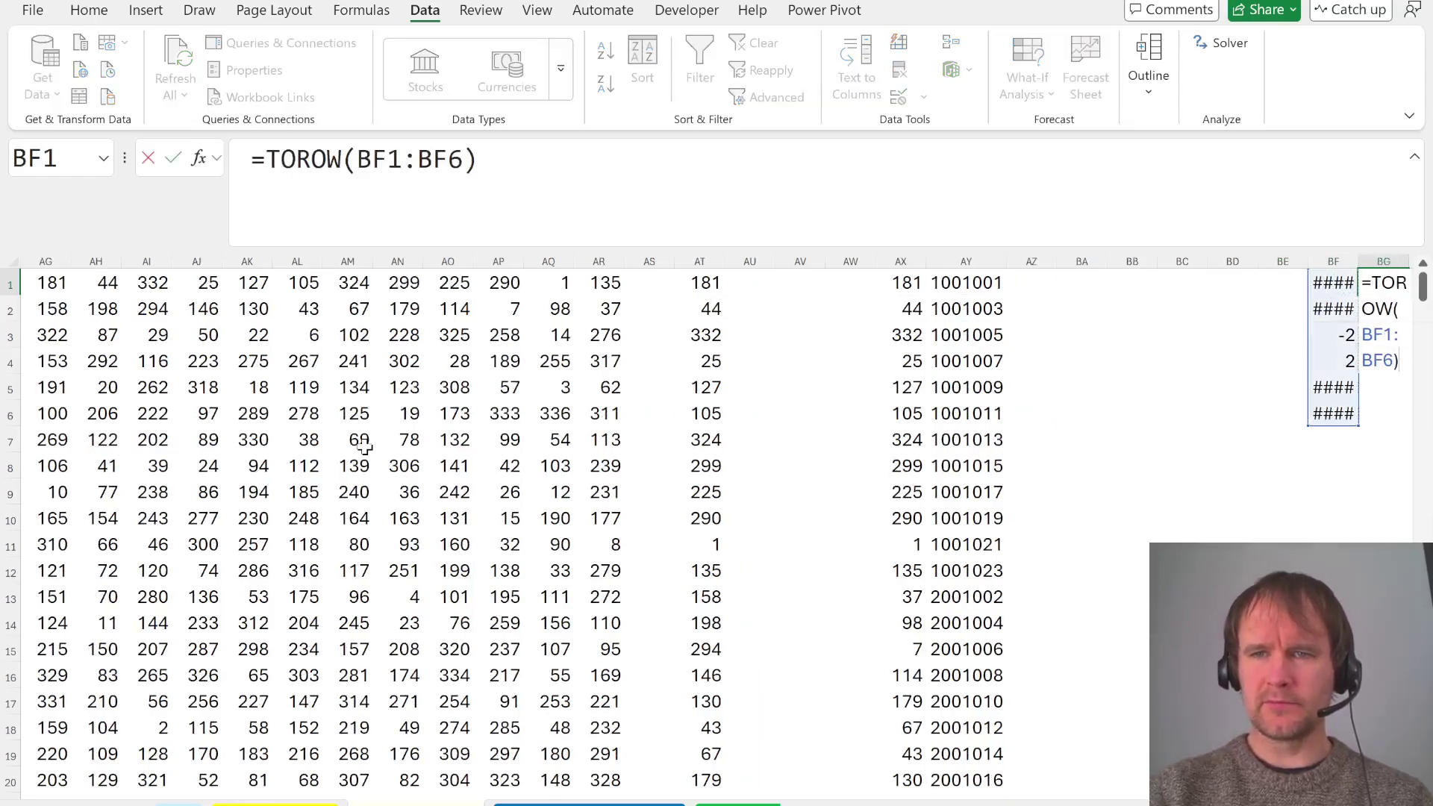
{"action": "key", "text": "Return"}
Insert three blank columns at BB, between the brick position list and the offsets
{"action": "key", "text": "Up"}
{"action": "key", "text": "Left"}
{"action": "key", "text": "Left"}
{"action": "key", "text": "Left"}
{"action": "key", "text": "Left"}
{"action": "key", "text": "Left"}
{"action": "key", "text": "Left"}
{"action": "key", "text": "Left"}
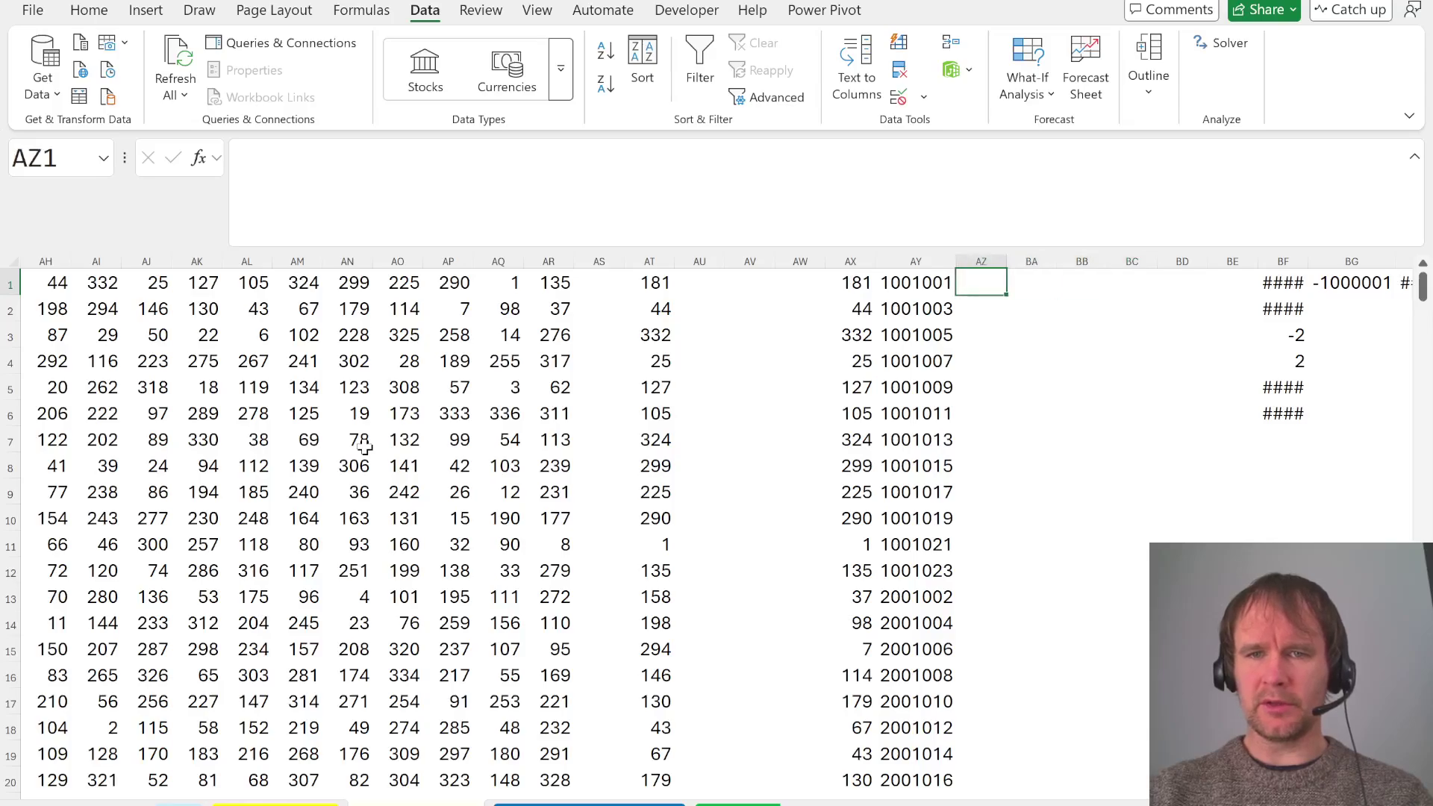
{"action": "key", "text": "Right"}
{"action": "key", "text": "Right"}
{"action": "key", "text": "alt+i"}
{"action": "key", "text": "c"}
{"action": "key", "text": "alt+i"}
{"action": "key", "text": "c"}
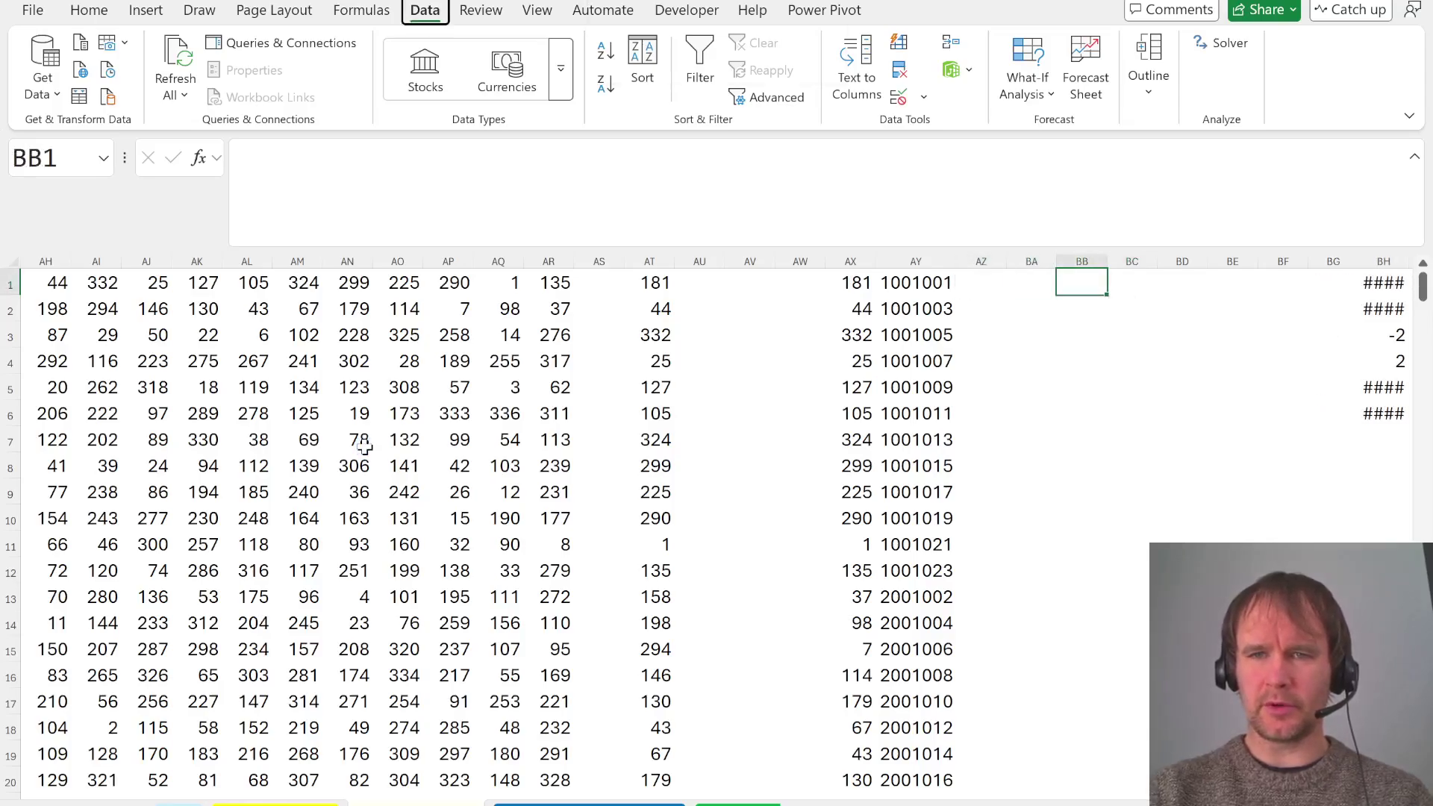
{"action": "key", "text": "alt+i"}
{"action": "key", "text": "c"}
{"action": "key", "text": "alt+p"}
{"action": "key", "text": "Left"}
{"action": "key", "text": "Left"}
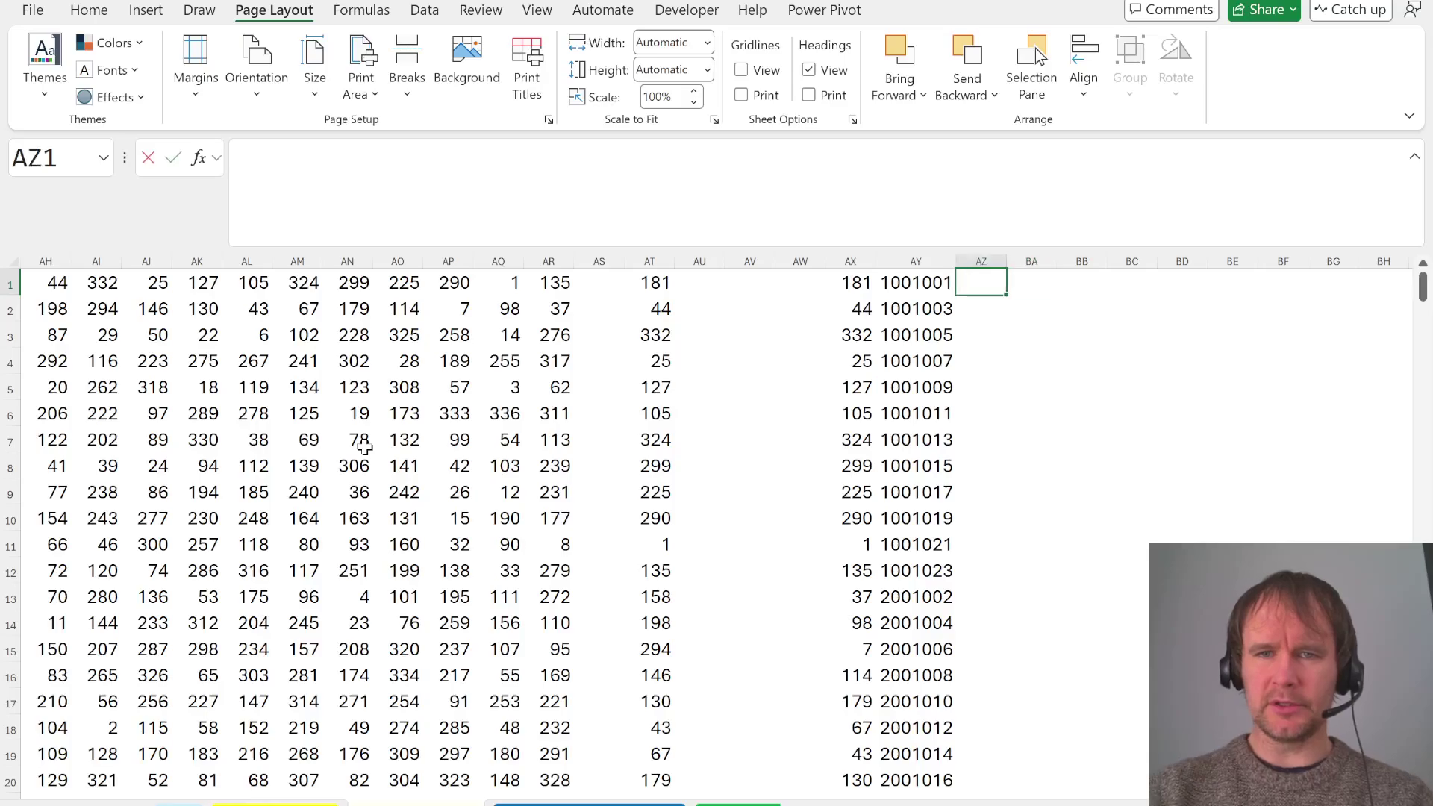
Reread the Bonus 3 question about the brick with the highest sum of adjacent bricks, and return to the brick list
{"action": "type", "text": "="}
{"action": "key", "text": "Escape"}
{"action": "key", "text": "ctrl+Page_Up"}
{"action": "key", "text": "ctrl+Page_Up"}
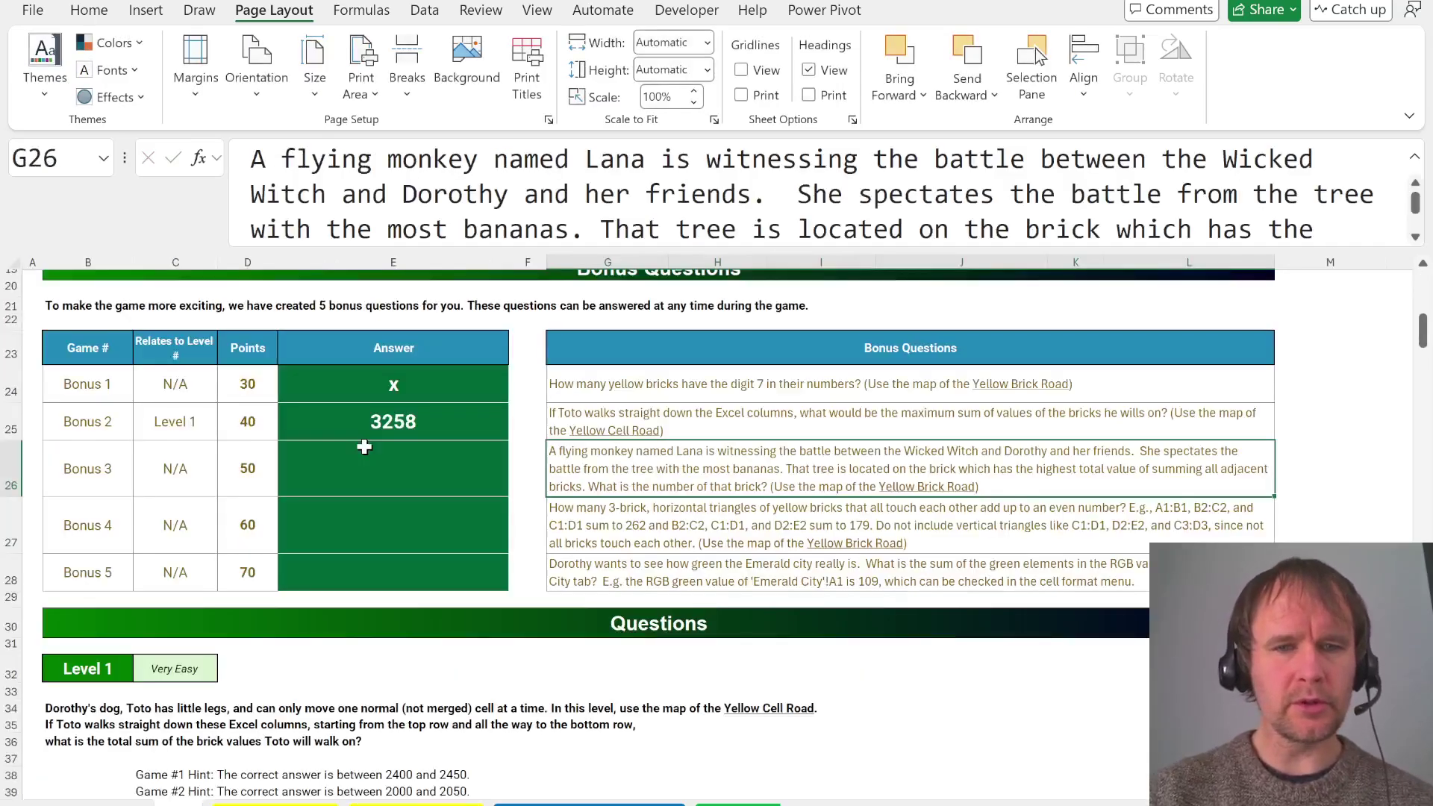
{"action": "key", "text": "Up"}
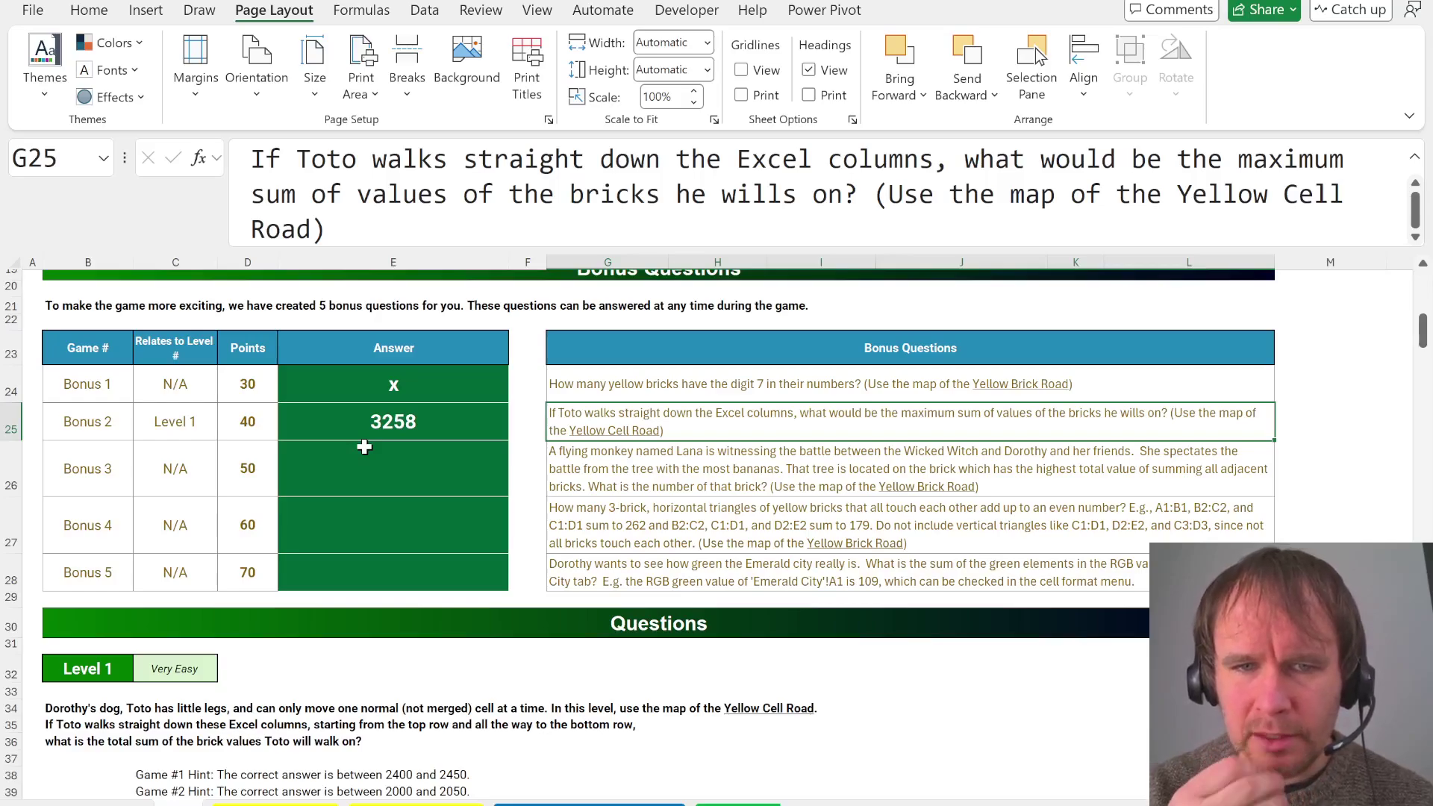
{"action": "key", "text": "Down"}
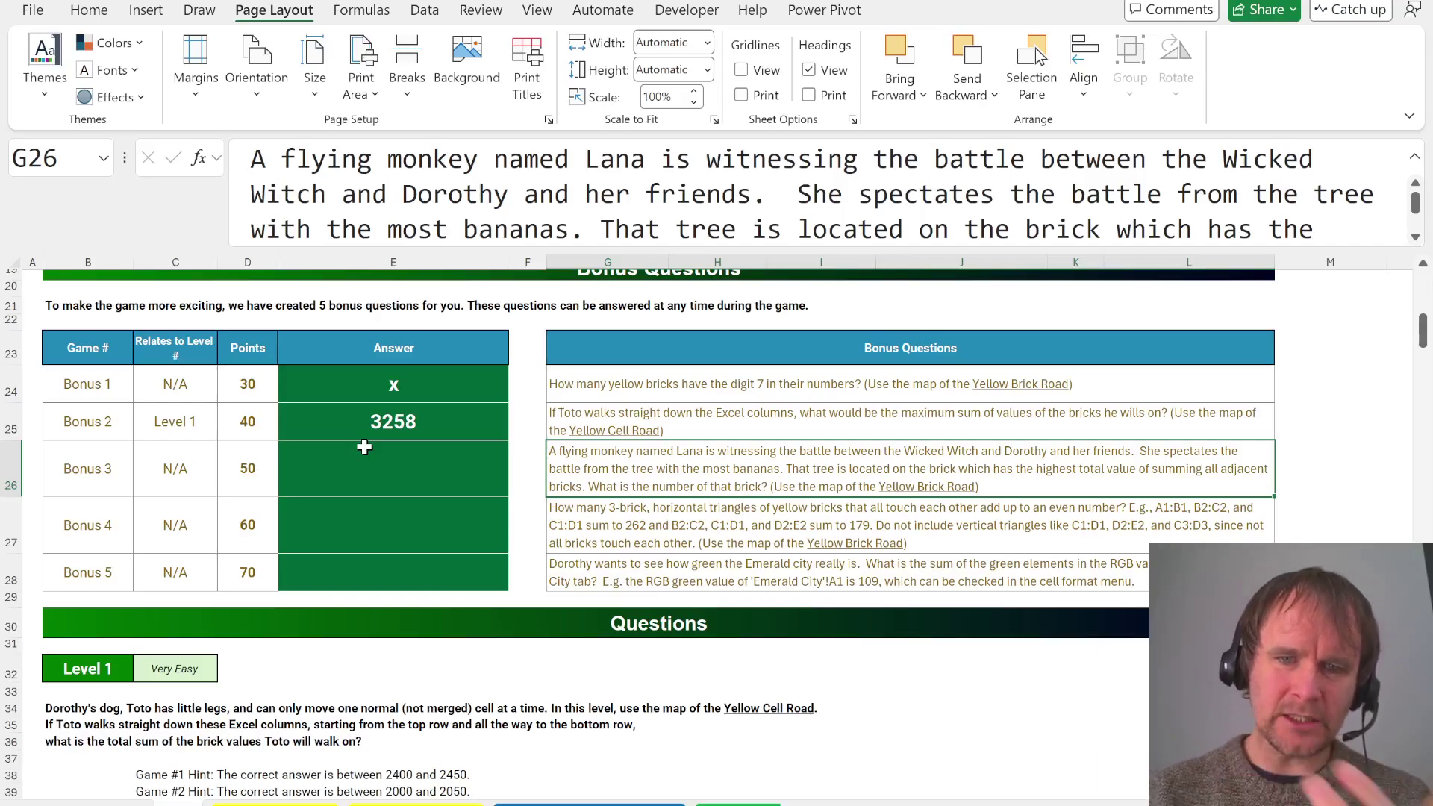
{"action": "key", "text": "ctrl+Page_Up"}
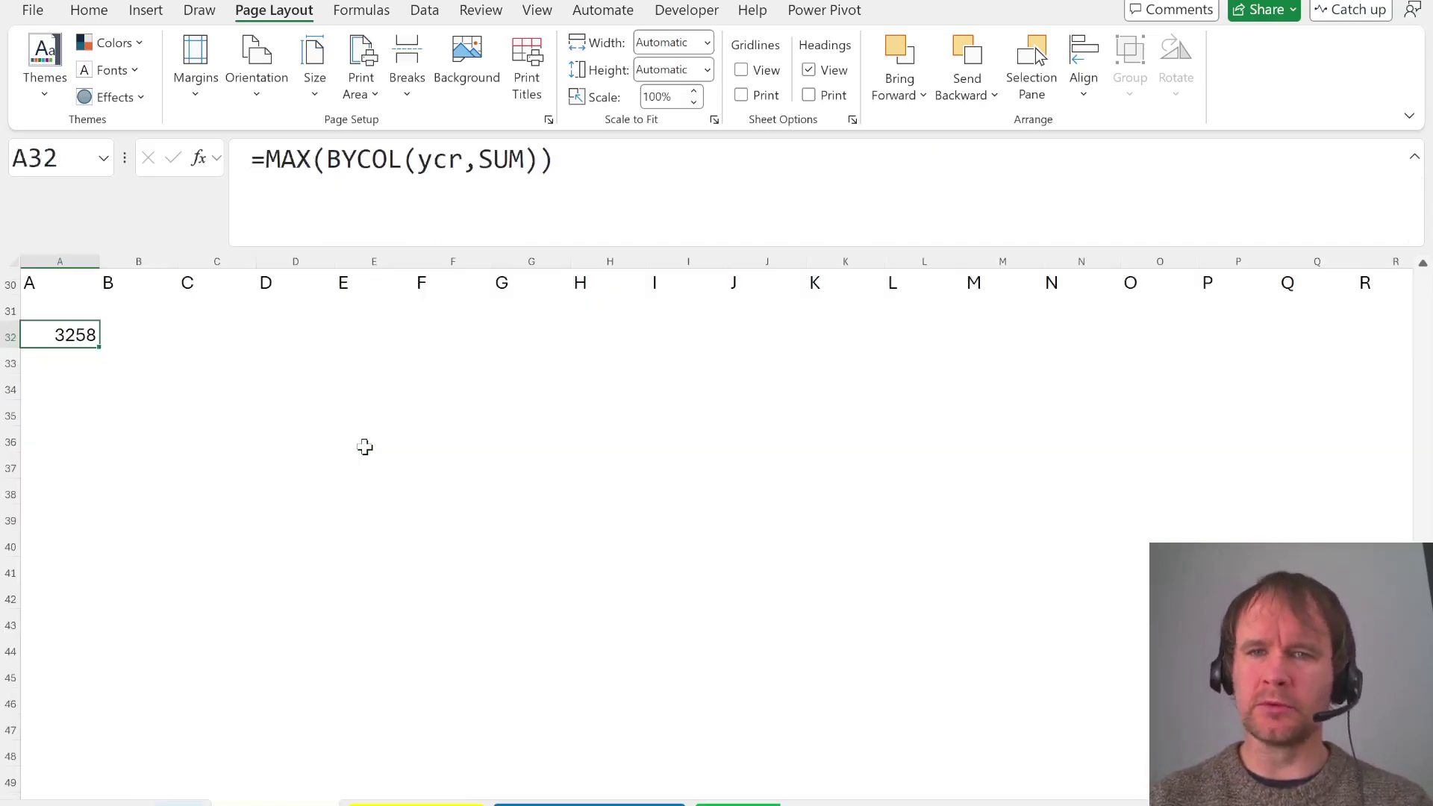
{"action": "key", "text": "ctrl+Page_Down"}
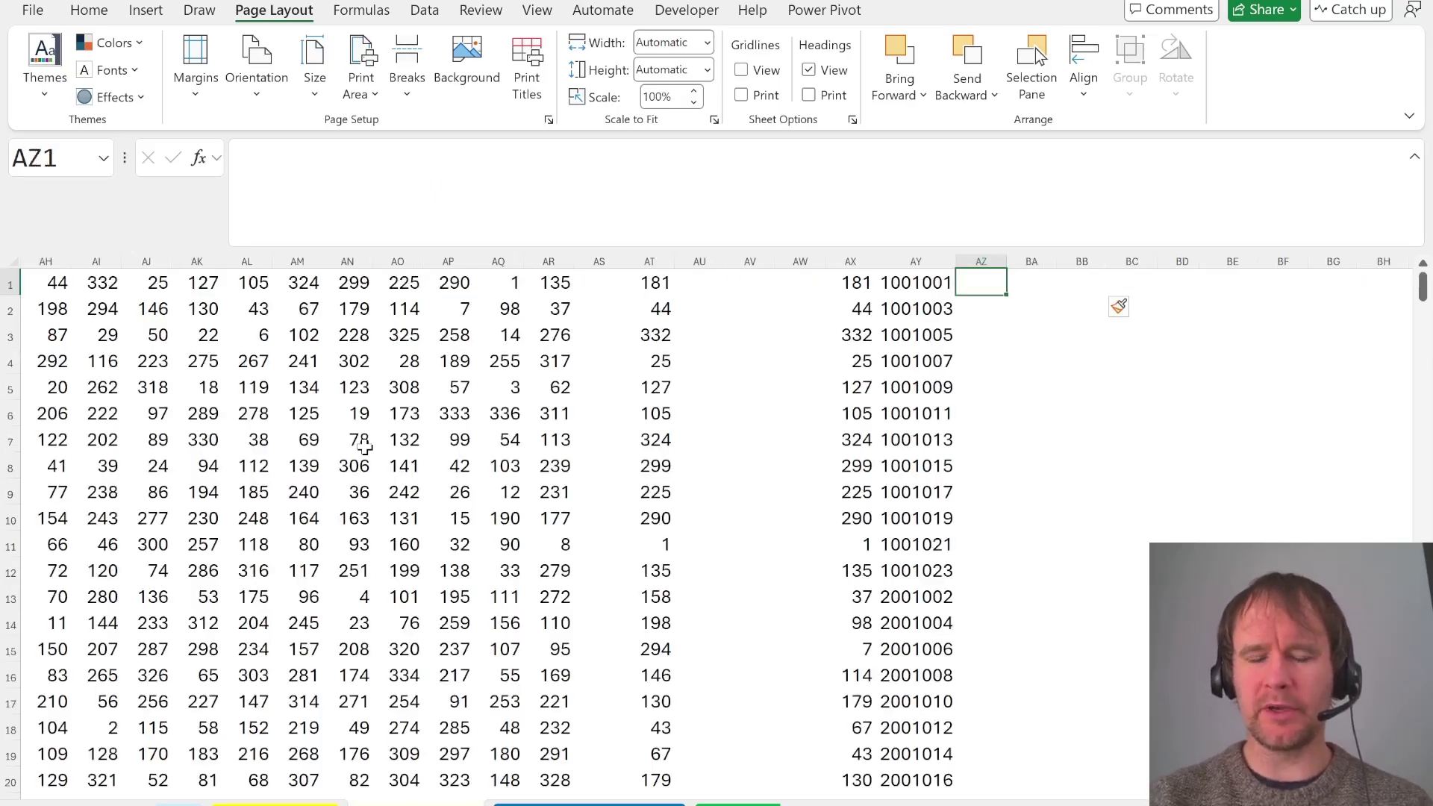
In AZ1, add the horizontal offsets to every brick position with =AY1#+BJ1#
{"action": "type", "text": "="}
{"action": "key", "text": "Left"}
{"action": "key", "text": "ctrl+shift+Down"}
{"action": "type", "text": "+"}
{"action": "key", "text": "ctrl+Right"}
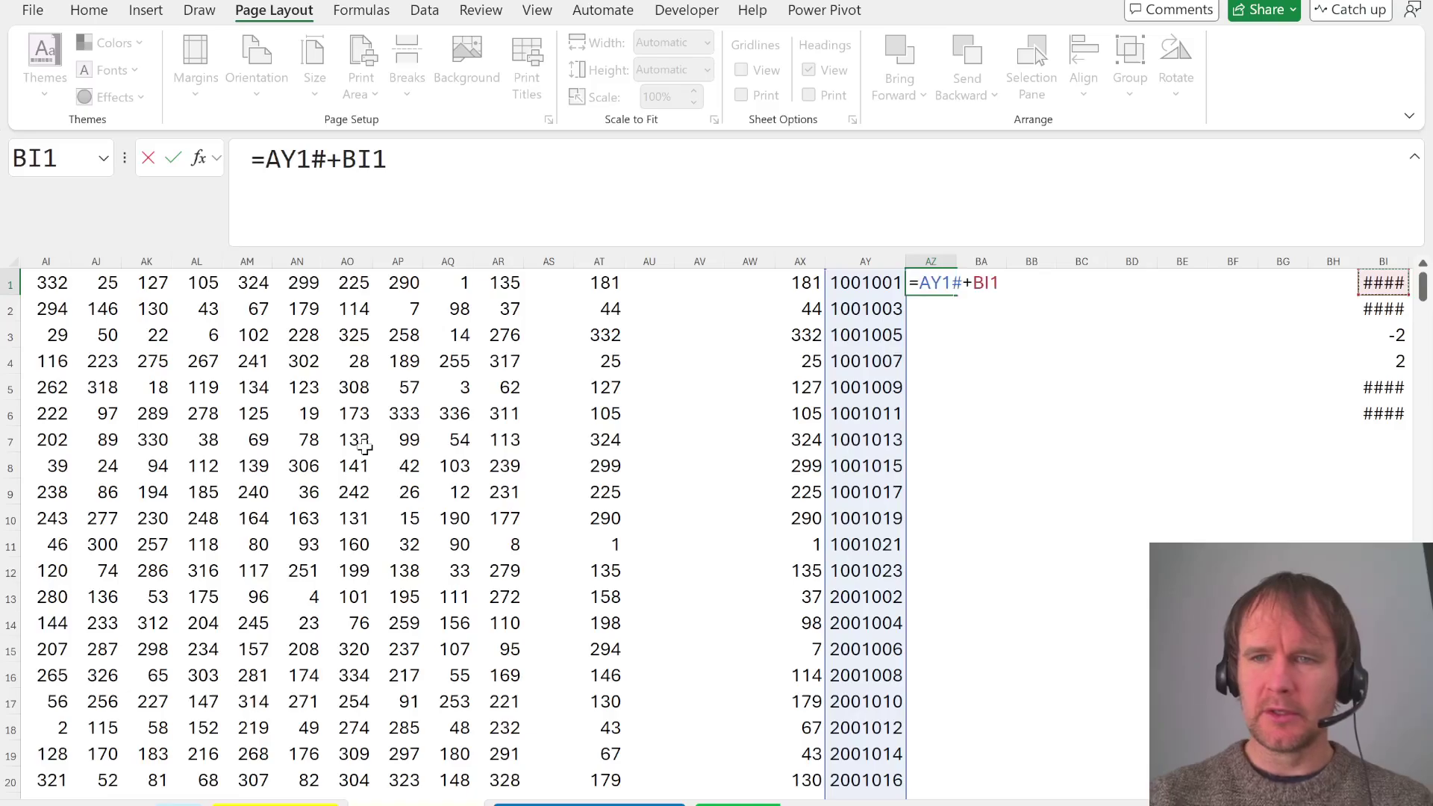
{"action": "key", "text": "ctrl+shift+Right"}
{"action": "key", "text": "ctrl+Right"}
{"action": "key", "text": "ctrl+Left"}
{"action": "key", "text": "Right"}
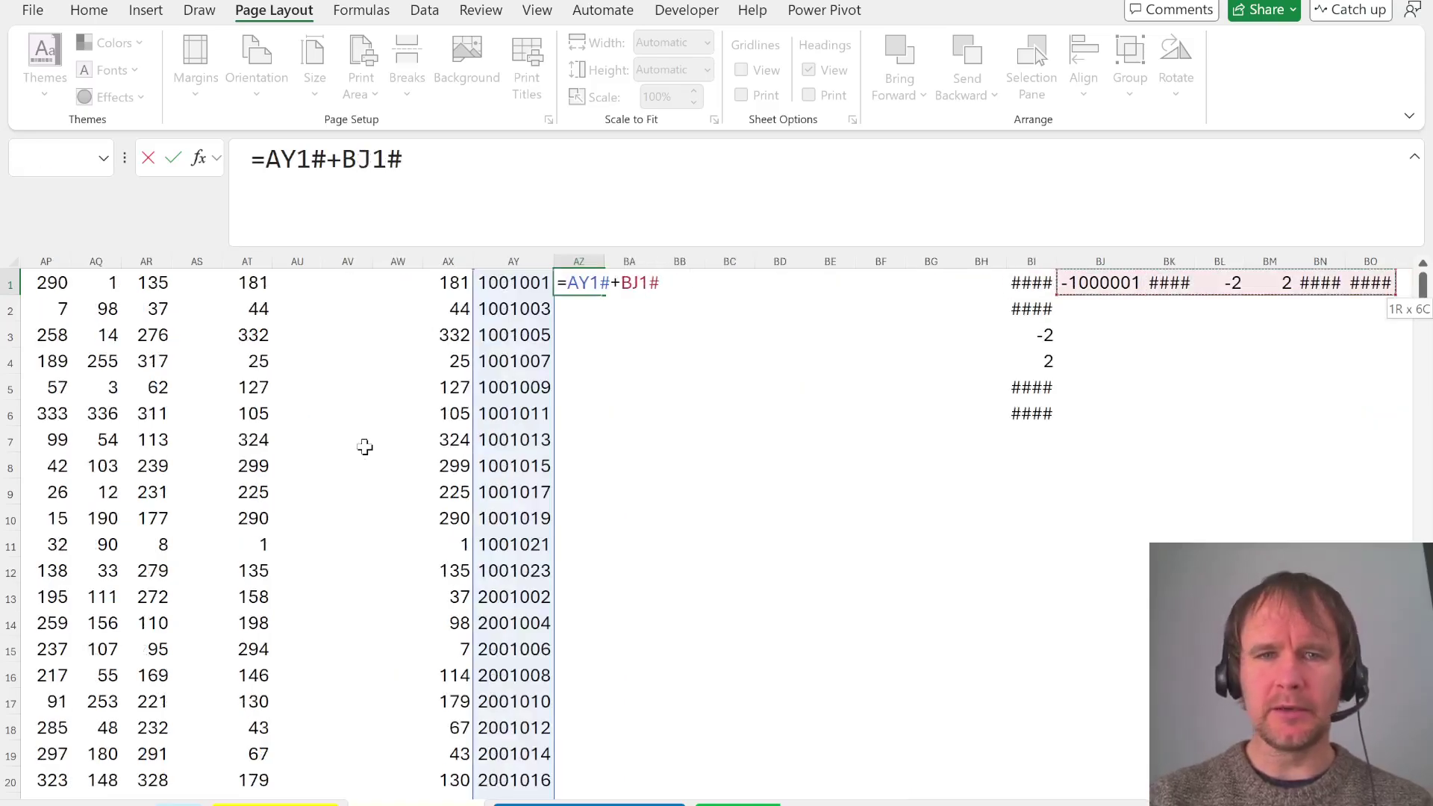
{"action": "key", "text": "Return"}
{"action": "key", "text": "Up"}
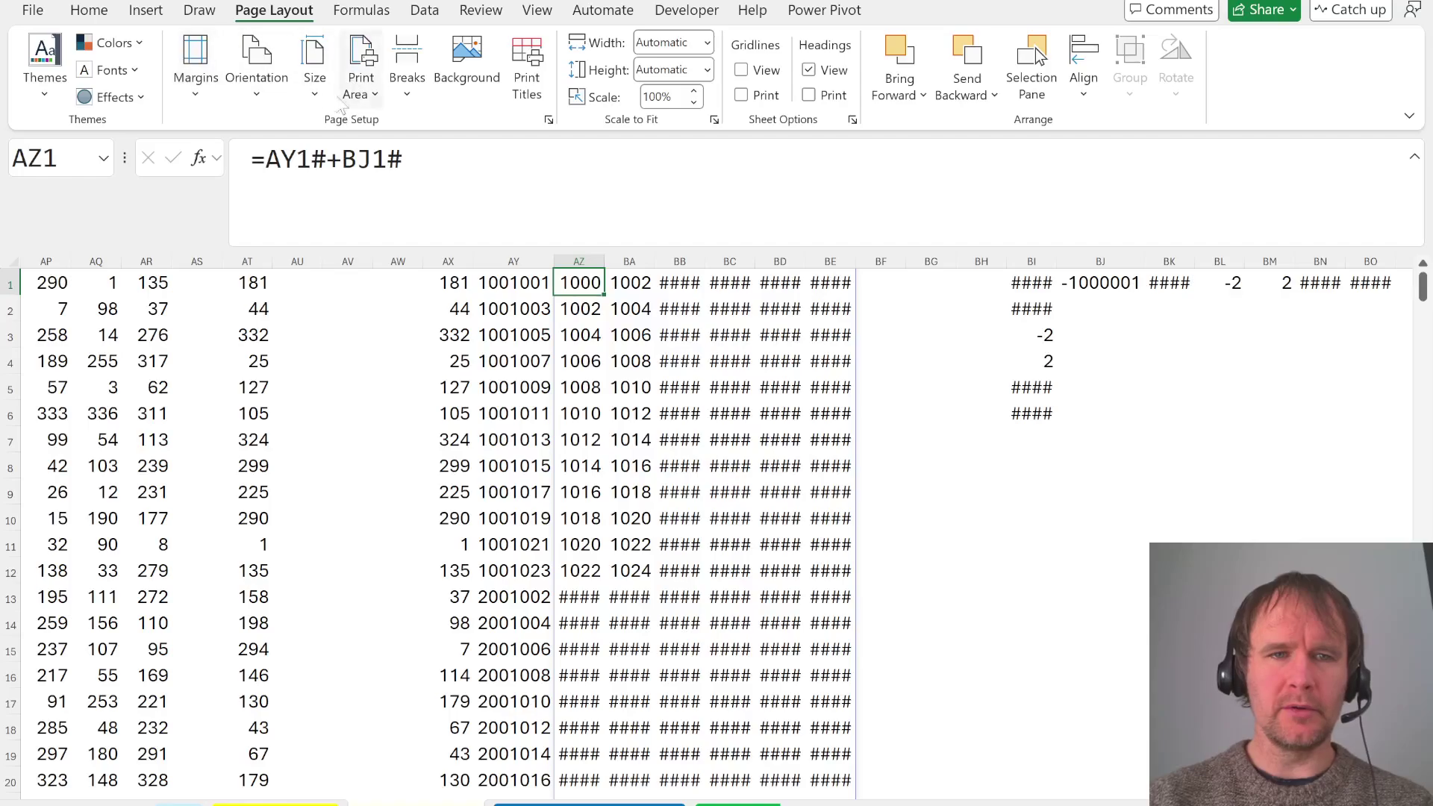
Turn the AZ1 formula into a lookup of the neighbouring brick numbers: =XLOOKUP(AY1#+BJ1#,AY1#,AX1#)
{"action": "left_click", "coordinate": [263, 159]}
{"action": "type", "text": "xl"}
{"action": "key", "text": "Tab"}
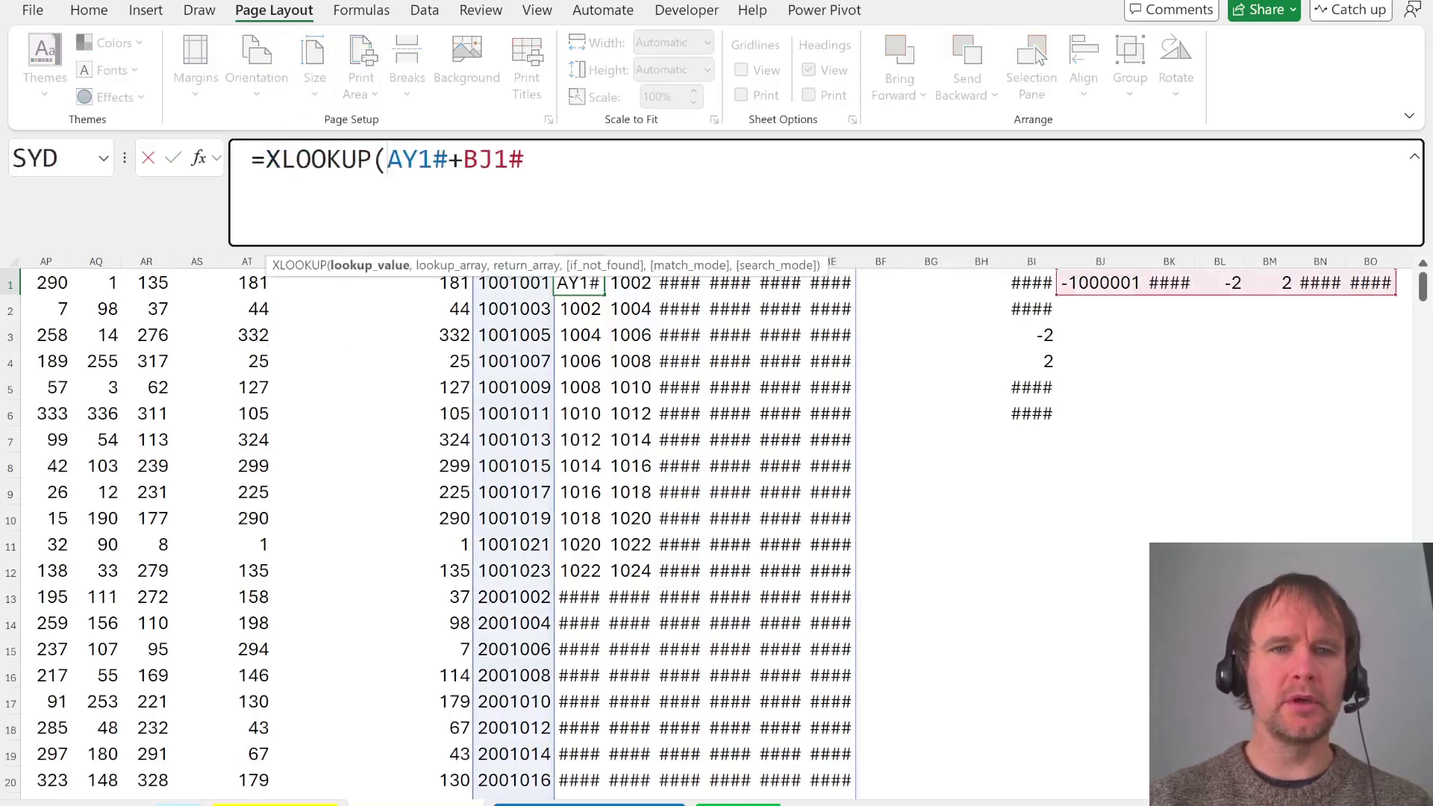
{"action": "type", "text": ","}
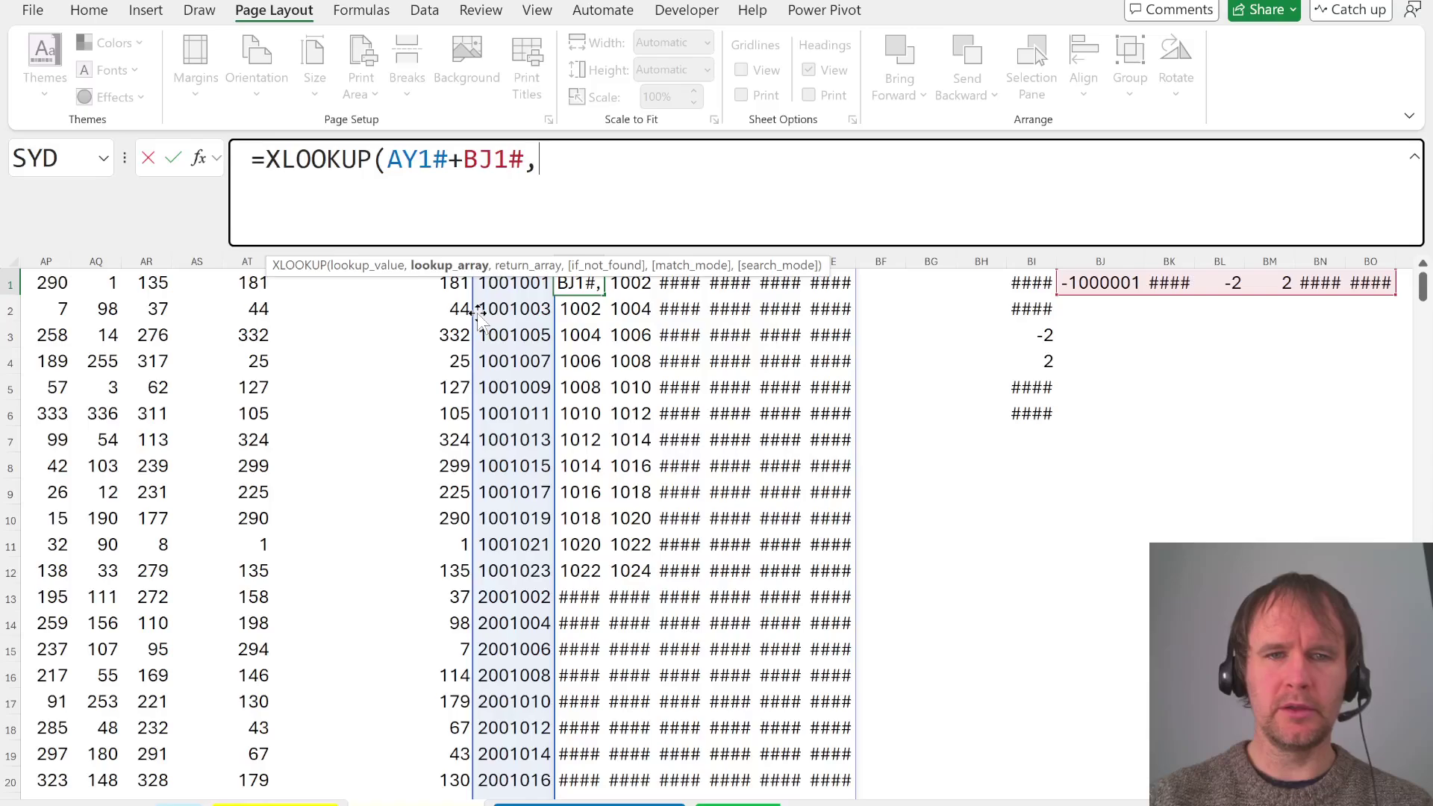
{"action": "left_click", "coordinate": [510, 340]}
{"action": "key", "text": "ctrl+Up"}
{"action": "key", "text": "ctrl+shift+Down"}
{"action": "type", "text": ","}
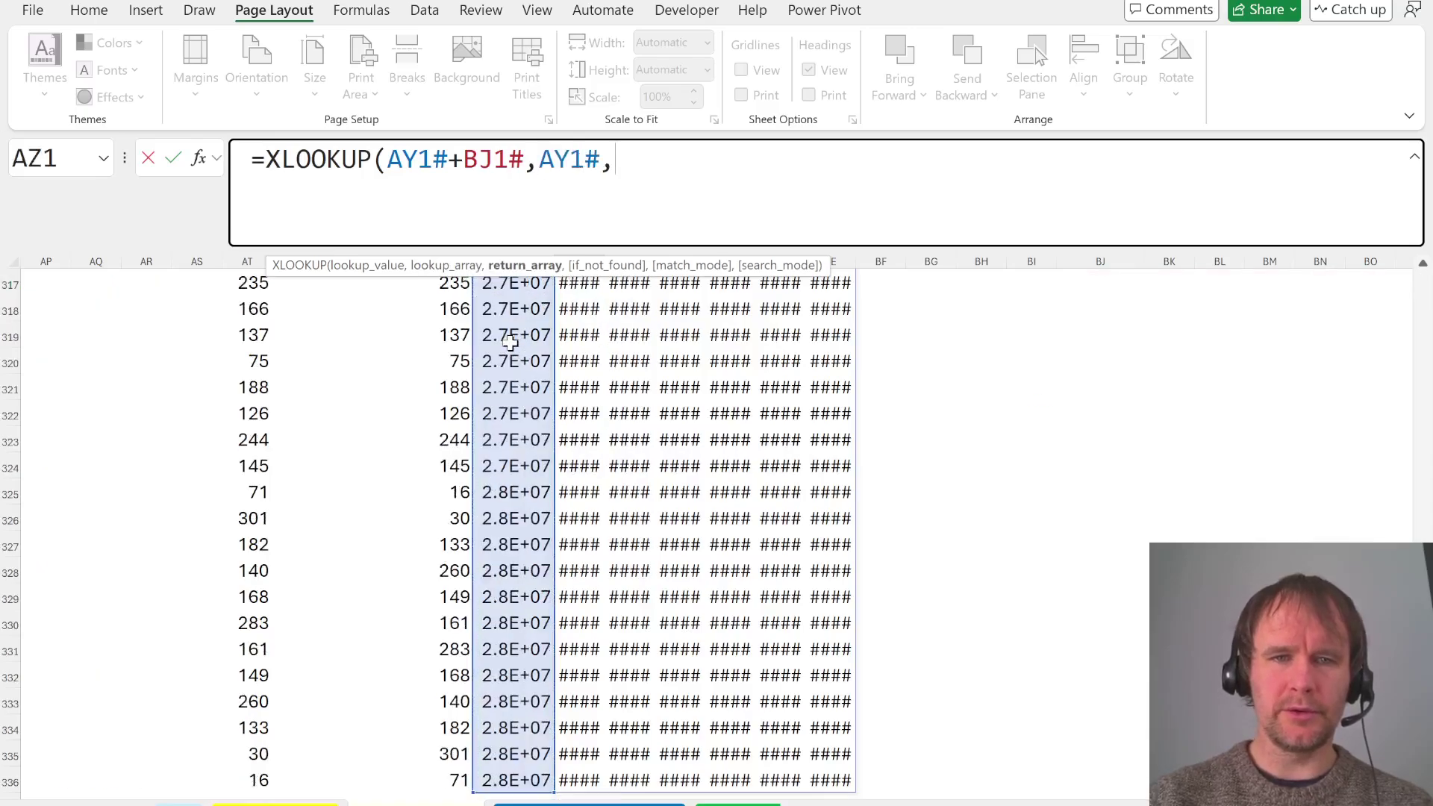
{"action": "left_click", "coordinate": [458, 362]}
{"action": "key", "text": "ctrl+Up"}
{"action": "key", "text": "ctrl+shift+Down"}
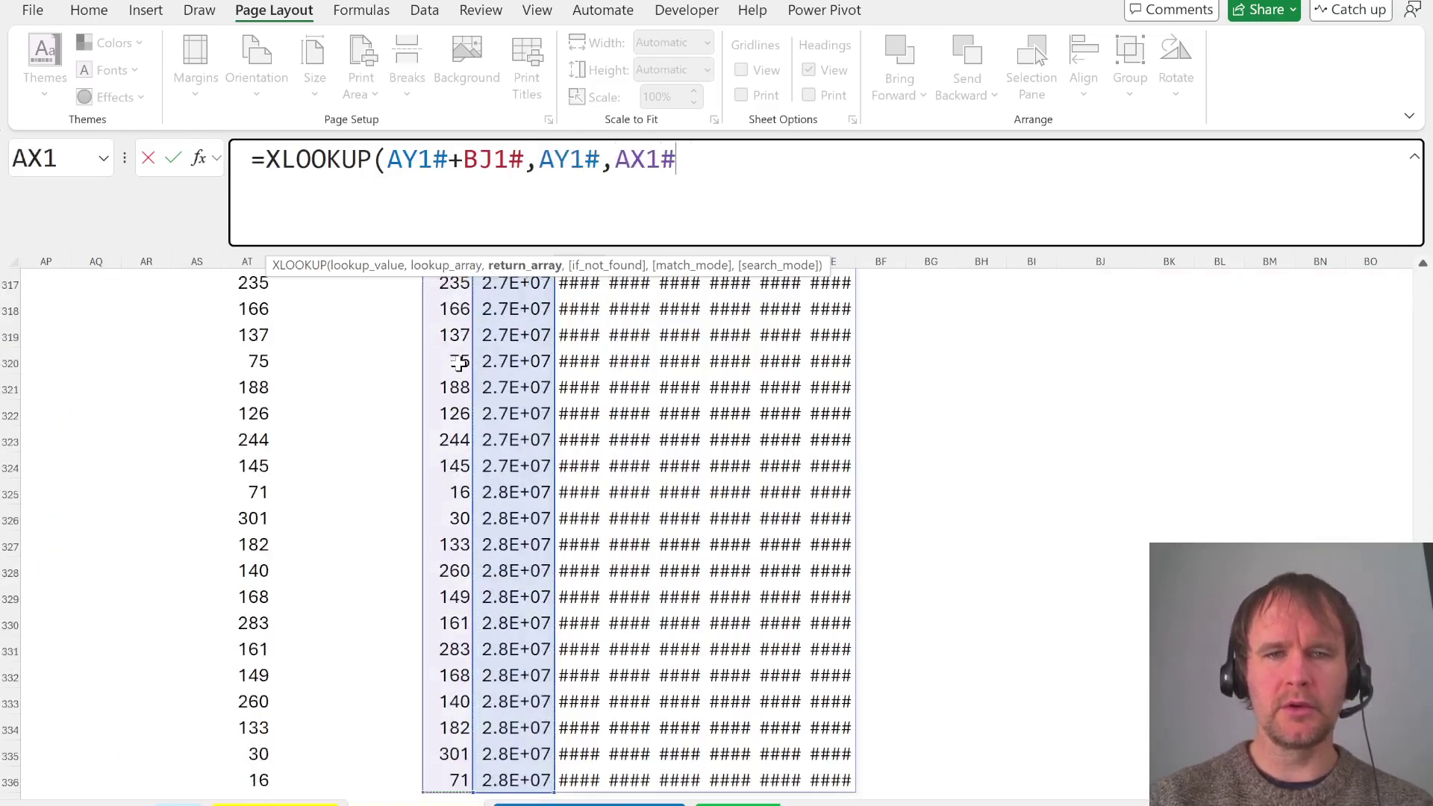
{"action": "type", "text": ")"}
{"action": "key", "text": "ctrl+Return"}
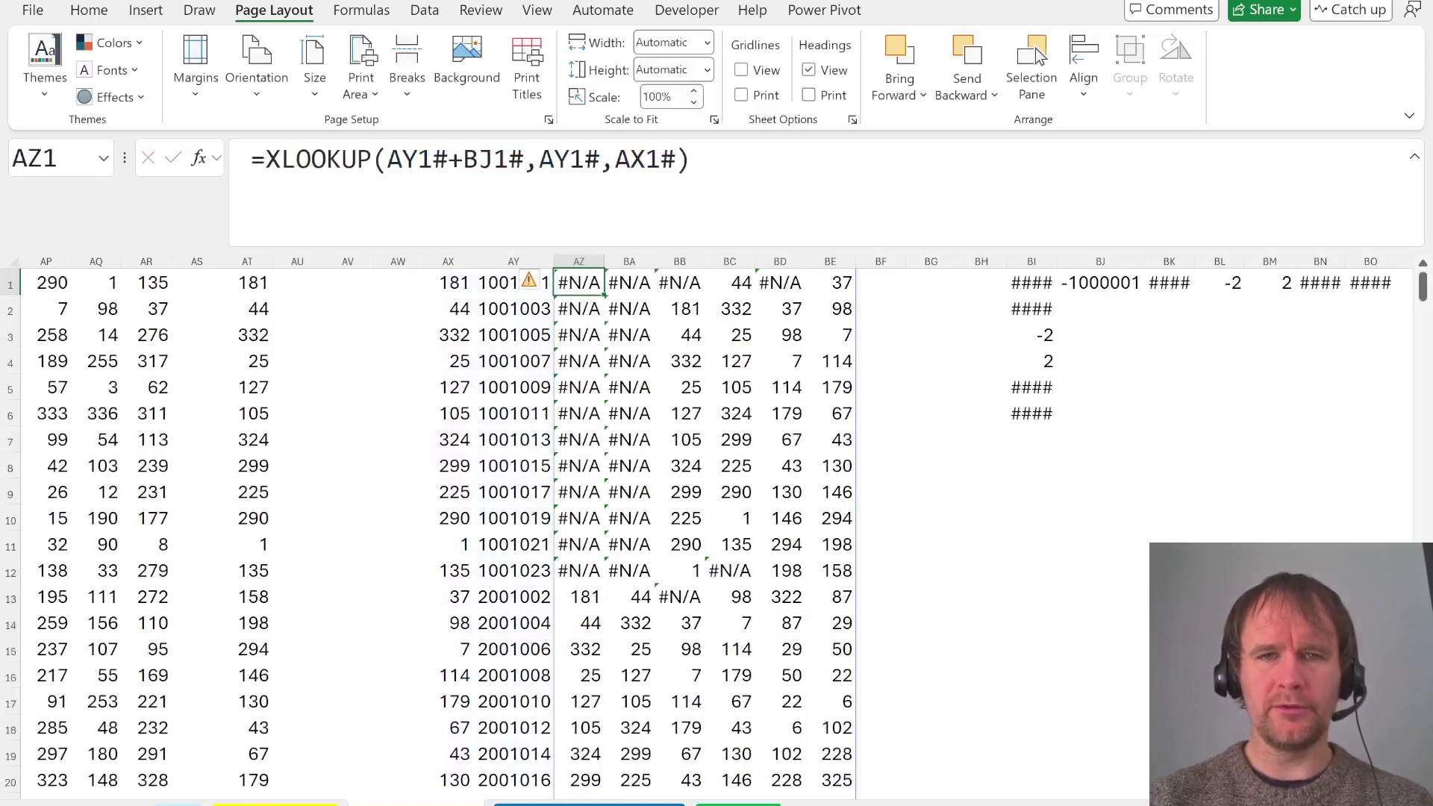
Add 0 as the if-not-found value of the XLOOKUP in AZ1
{"action": "key", "text": "F2"}
{"action": "key", "text": "Left"}
{"action": "type", "text": ",0"}
{"action": "key", "text": "Return"}
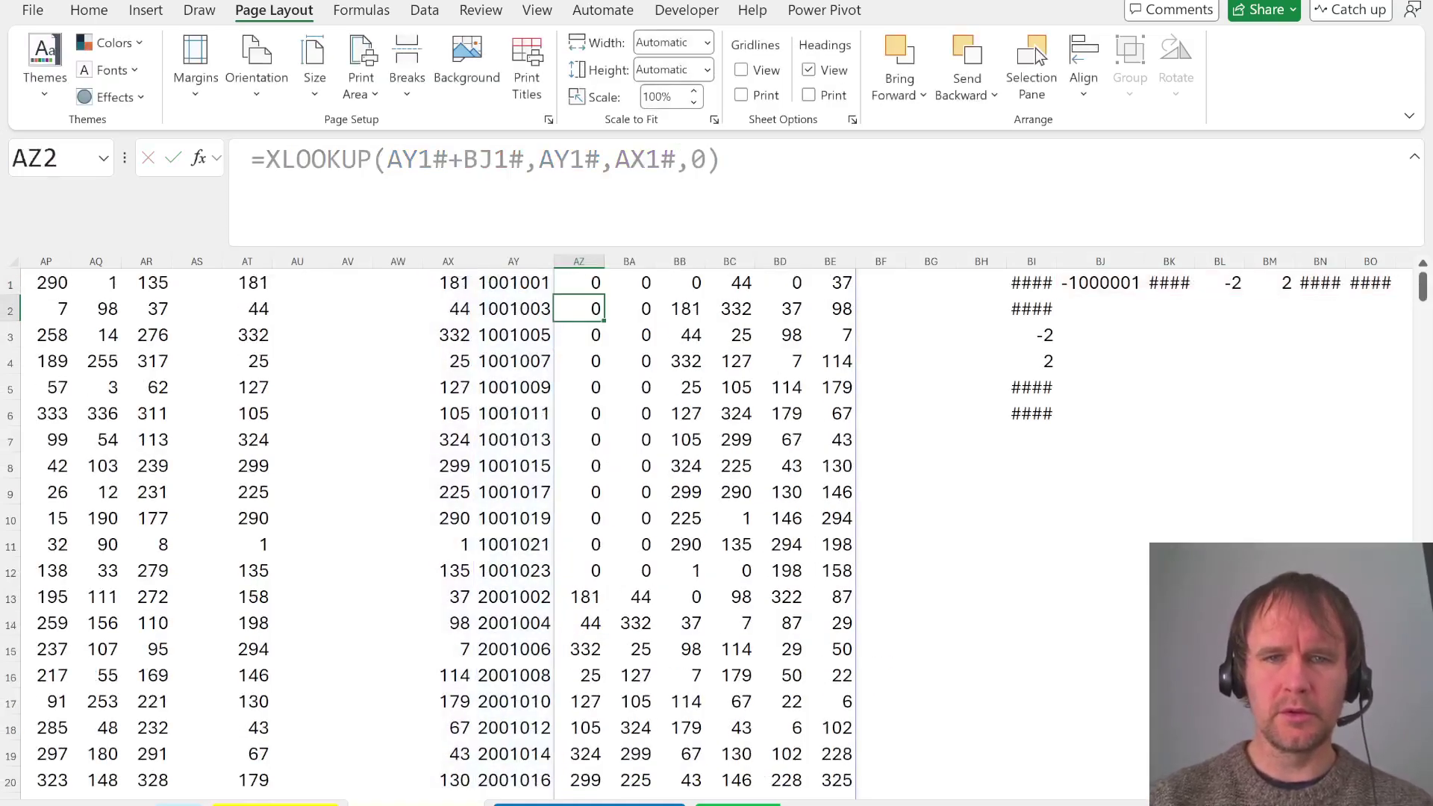
Wrap the AZ1 lookup in BYROW so each brick's neighbours are summed: =BYROW(XLOOKUP(AY1#+BJ1#,AY1#,AX1#,0),SUM)
{"action": "key", "text": "Up"}
{"action": "left_click", "coordinate": [266, 159]}
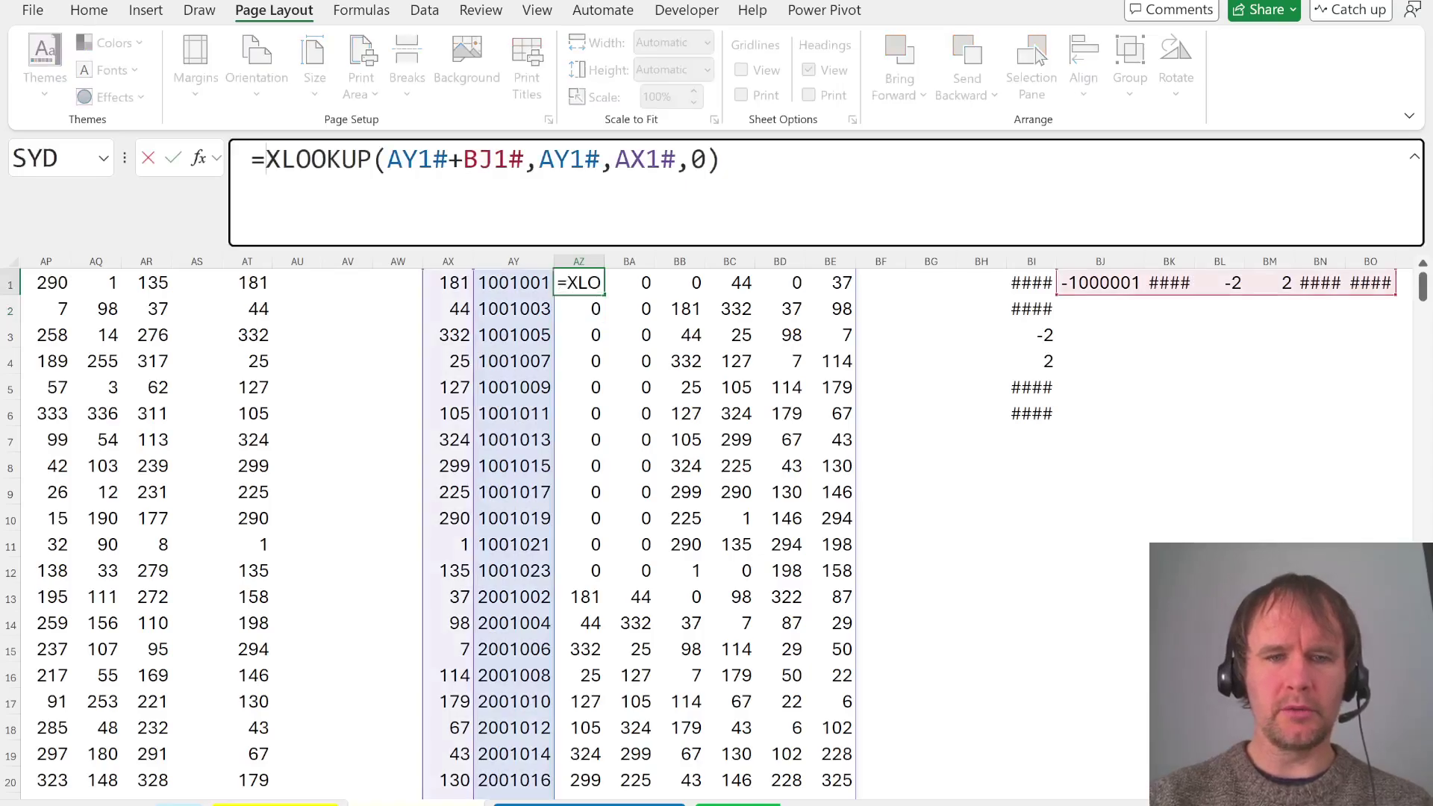
{"action": "type", "text": "byro"}
{"action": "key", "text": "Tab"}
{"action": "type", "text": ",sum"}
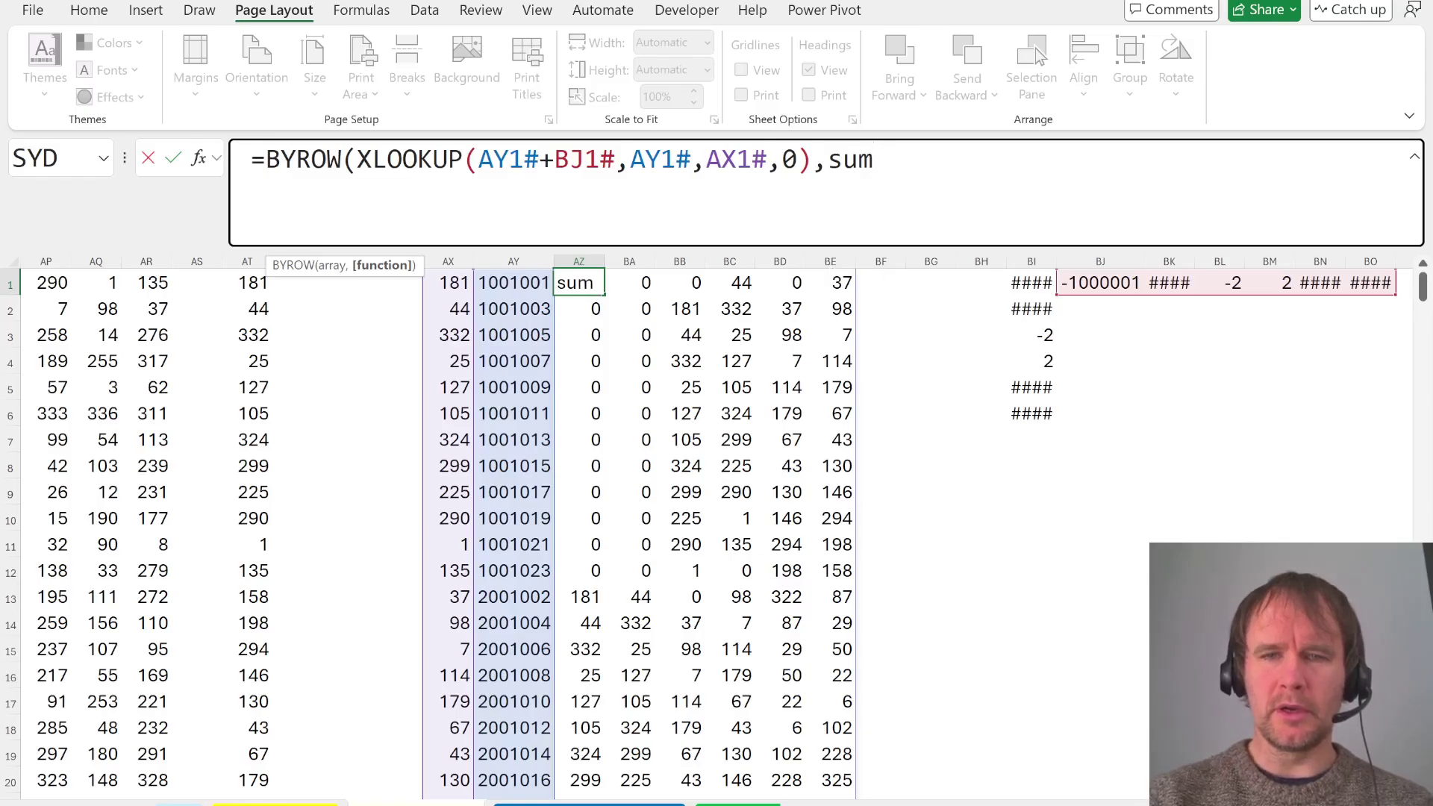
{"action": "key", "text": "Return"}
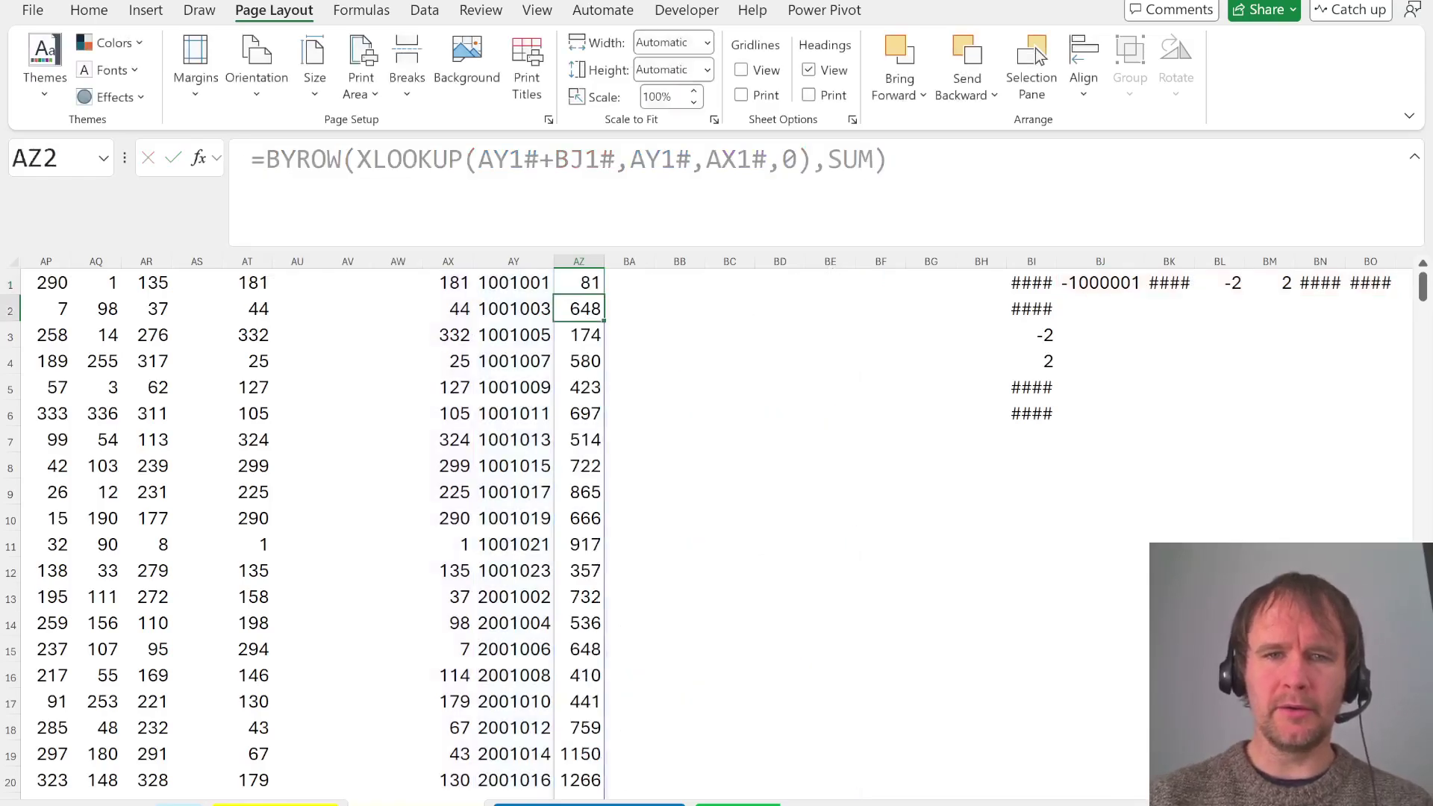
{"action": "key", "text": "Up"}
{"action": "key", "text": "ctrl+shift+Down"}
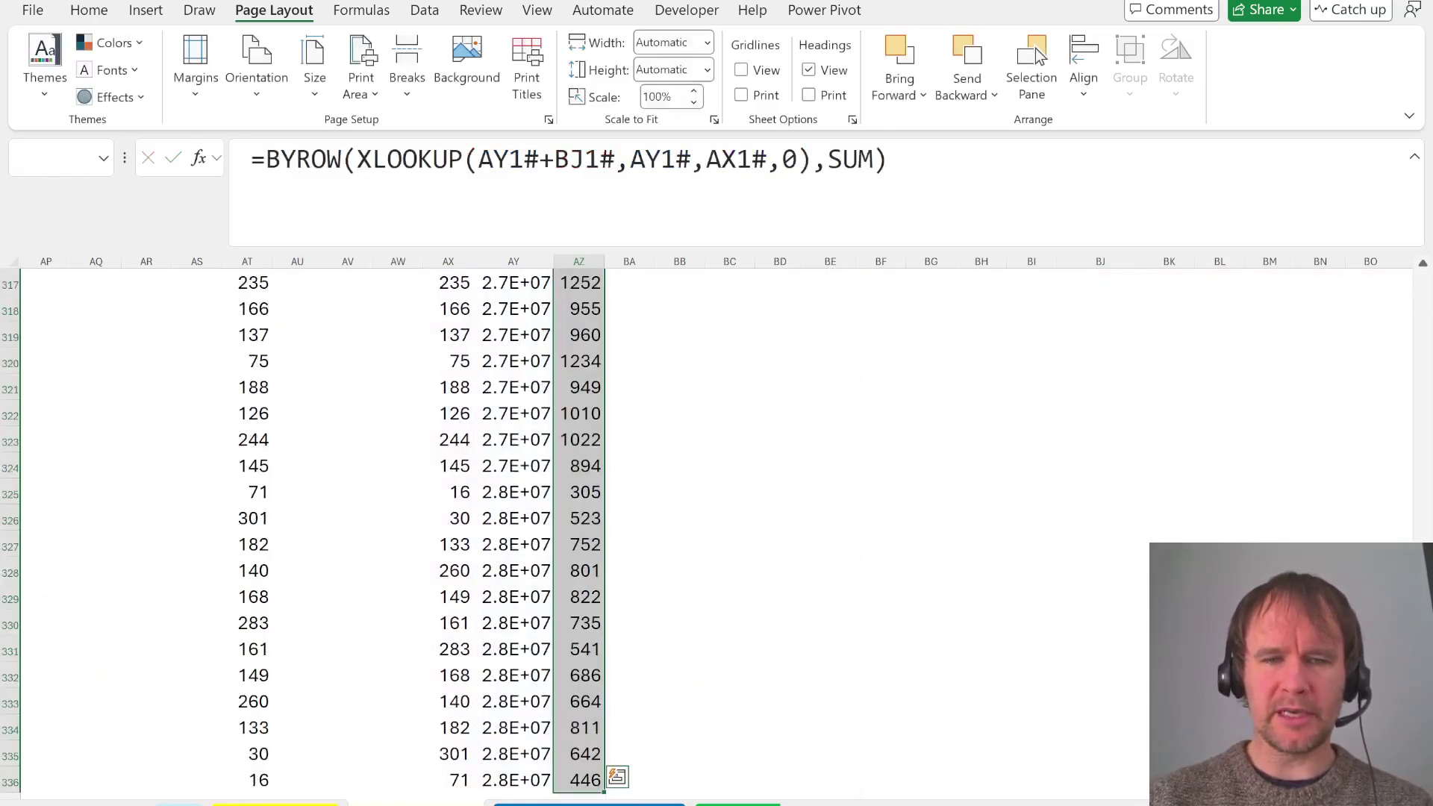
In BA1, add each brick's own number to its neighbour sum with =AZ1#+AX1#
{"action": "key", "text": "Left"}
{"action": "key", "text": "Left"}
{"action": "key", "text": "Right"}
{"action": "key", "text": "Right"}
{"action": "key", "text": "Right"}
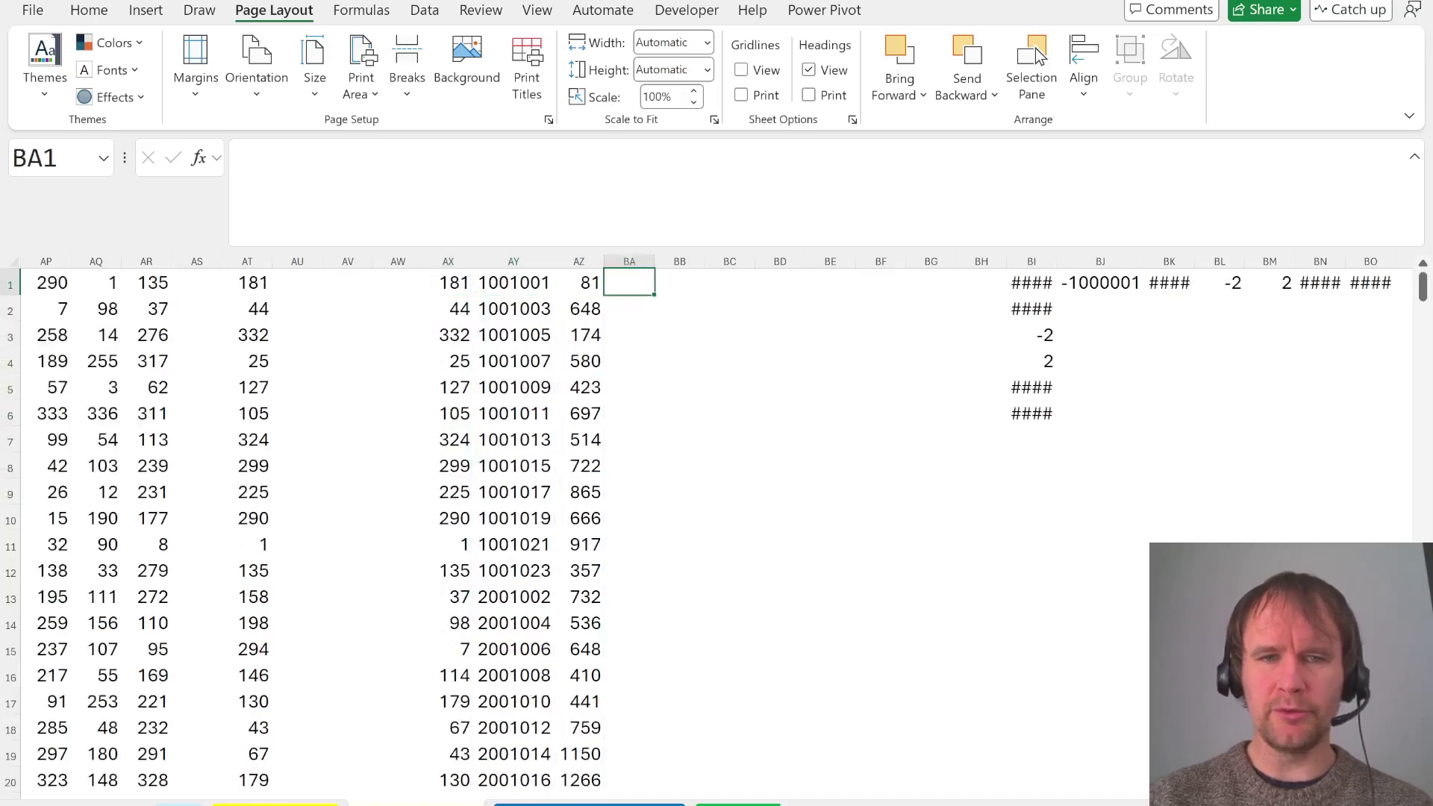
{"action": "type", "text": "="}
{"action": "key", "text": "Left"}
{"action": "key", "text": "ctrl+shift+Down"}
{"action": "key", "text": "Left"}
{"action": "key", "text": "Left"}
{"action": "key", "text": "Left"}
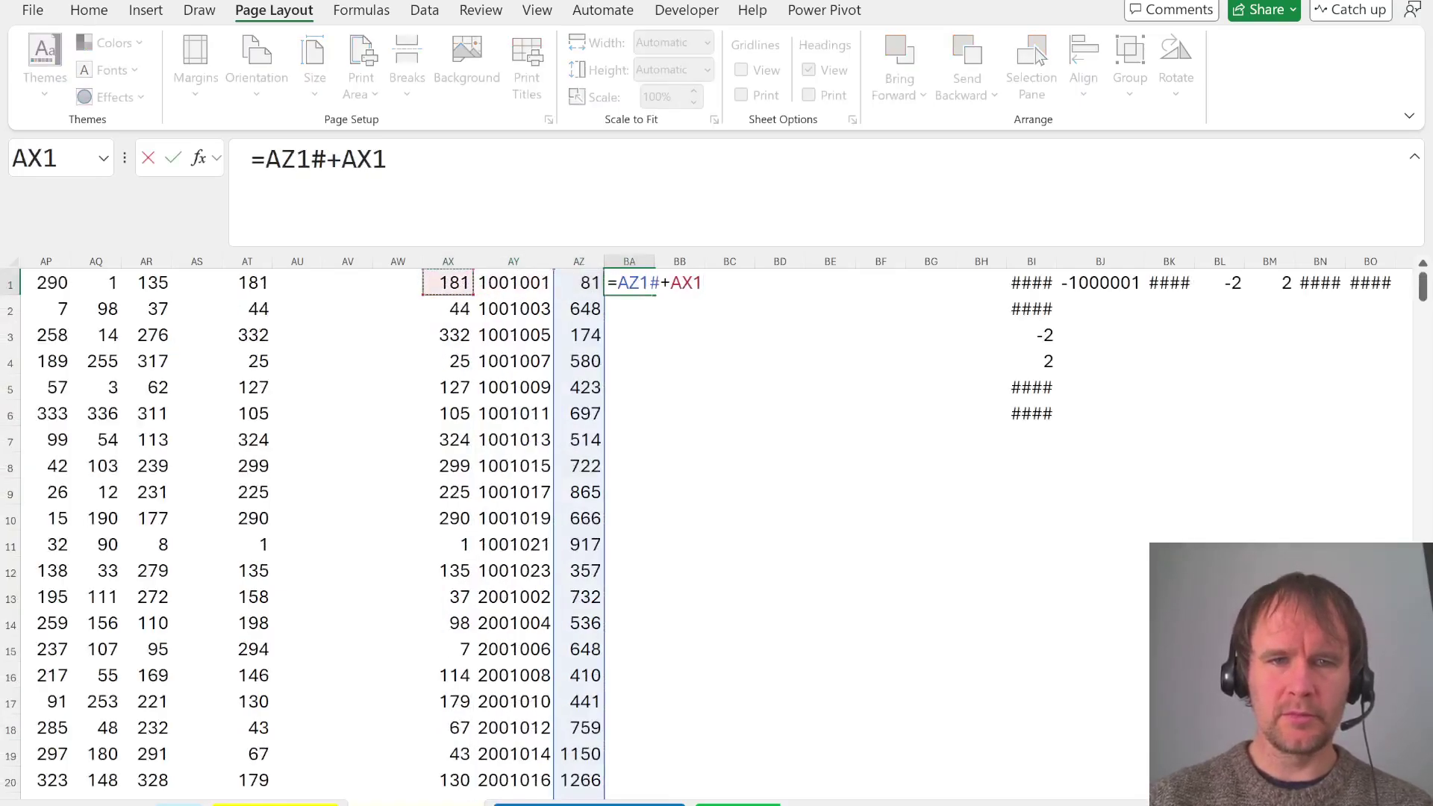
{"action": "key", "text": "ctrl+shift+Down"}
{"action": "key", "text": "Return"}
{"action": "key", "text": "Up"}
Filter column BA to its largest total, then undo that filter and switch filtering off
{"action": "key", "text": "ctrl+shift+l"}
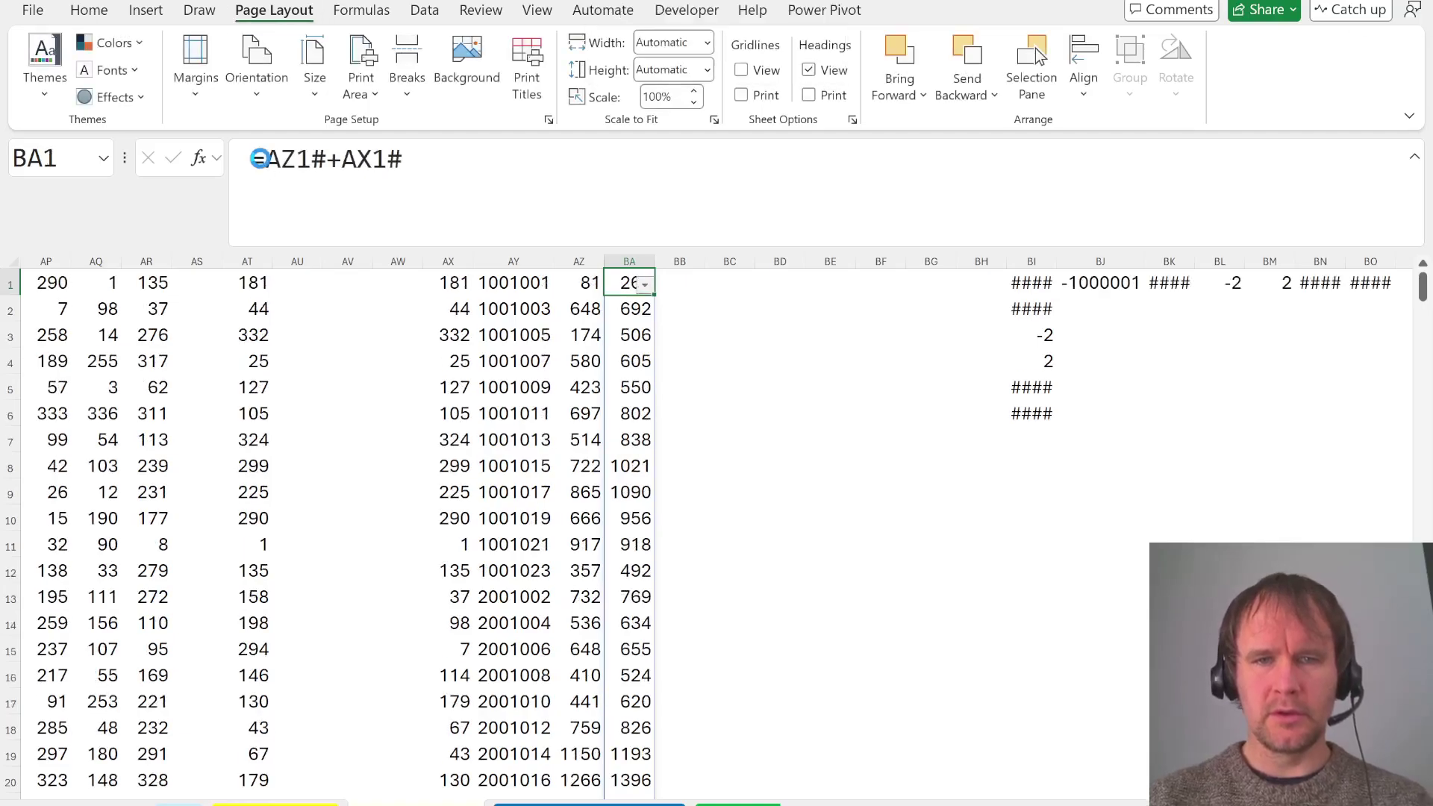
{"action": "key", "text": "alt+Down"}
{"action": "key", "text": "Down"}
{"action": "key", "text": "Down"}
{"action": "key", "text": "Down"}
{"action": "key", "text": "Down"}
{"action": "key", "text": "Down"}
{"action": "key", "text": "space"}
{"action": "key", "text": "End"}
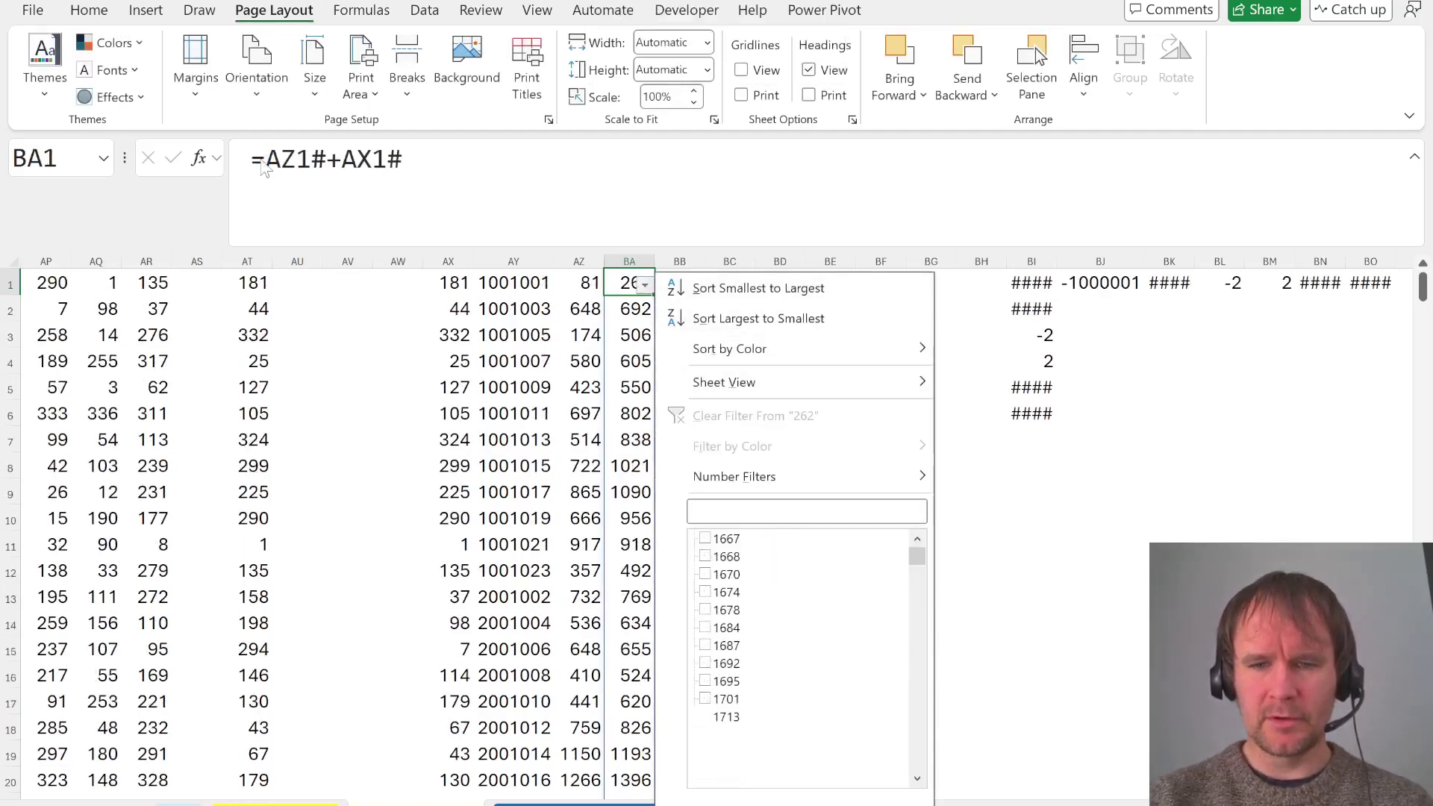
{"action": "key", "text": "space"}
{"action": "key", "text": "Return"}
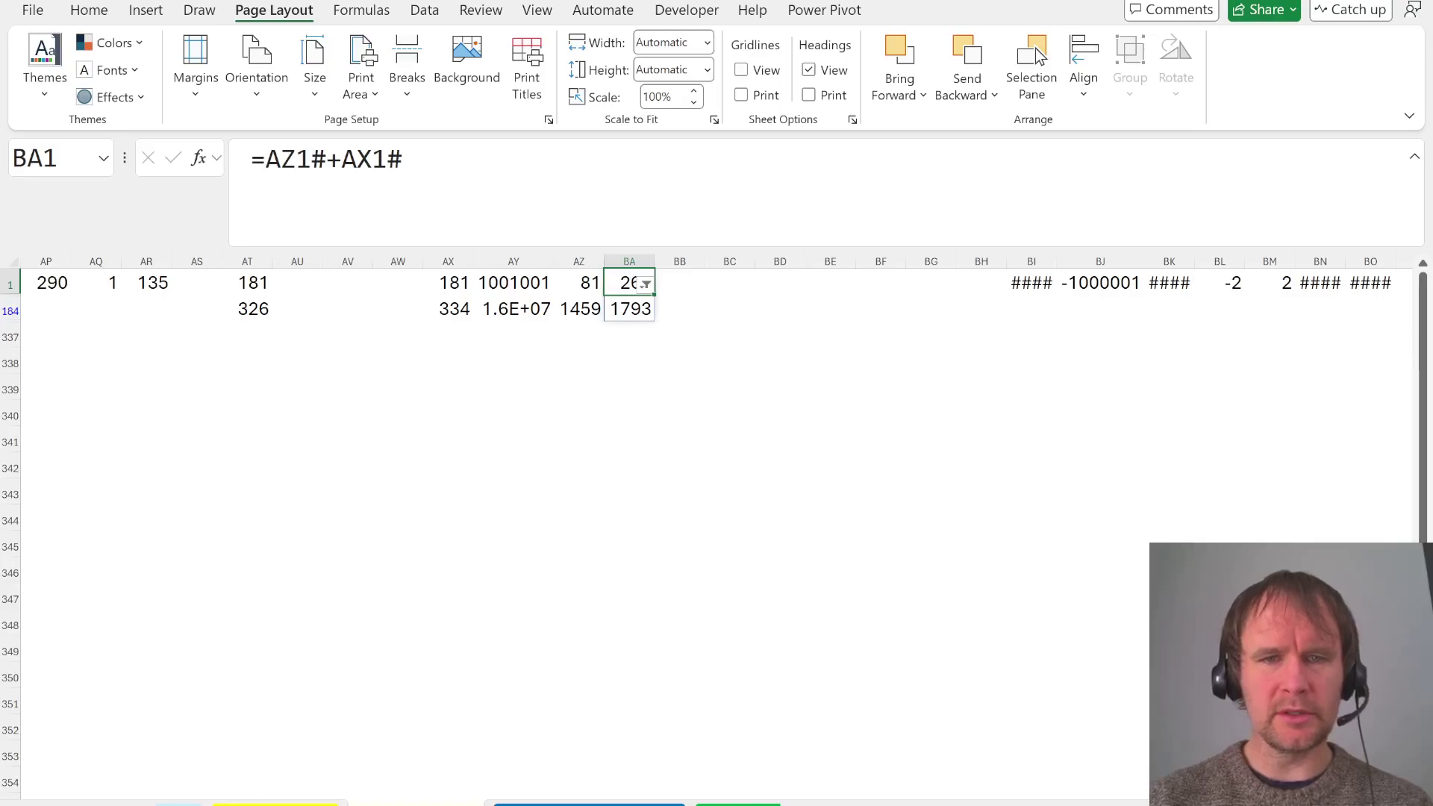
{"action": "key", "text": "ctrl+z"}
{"action": "key", "text": "Left"}
{"action": "key", "text": "ctrl+shift+l"}
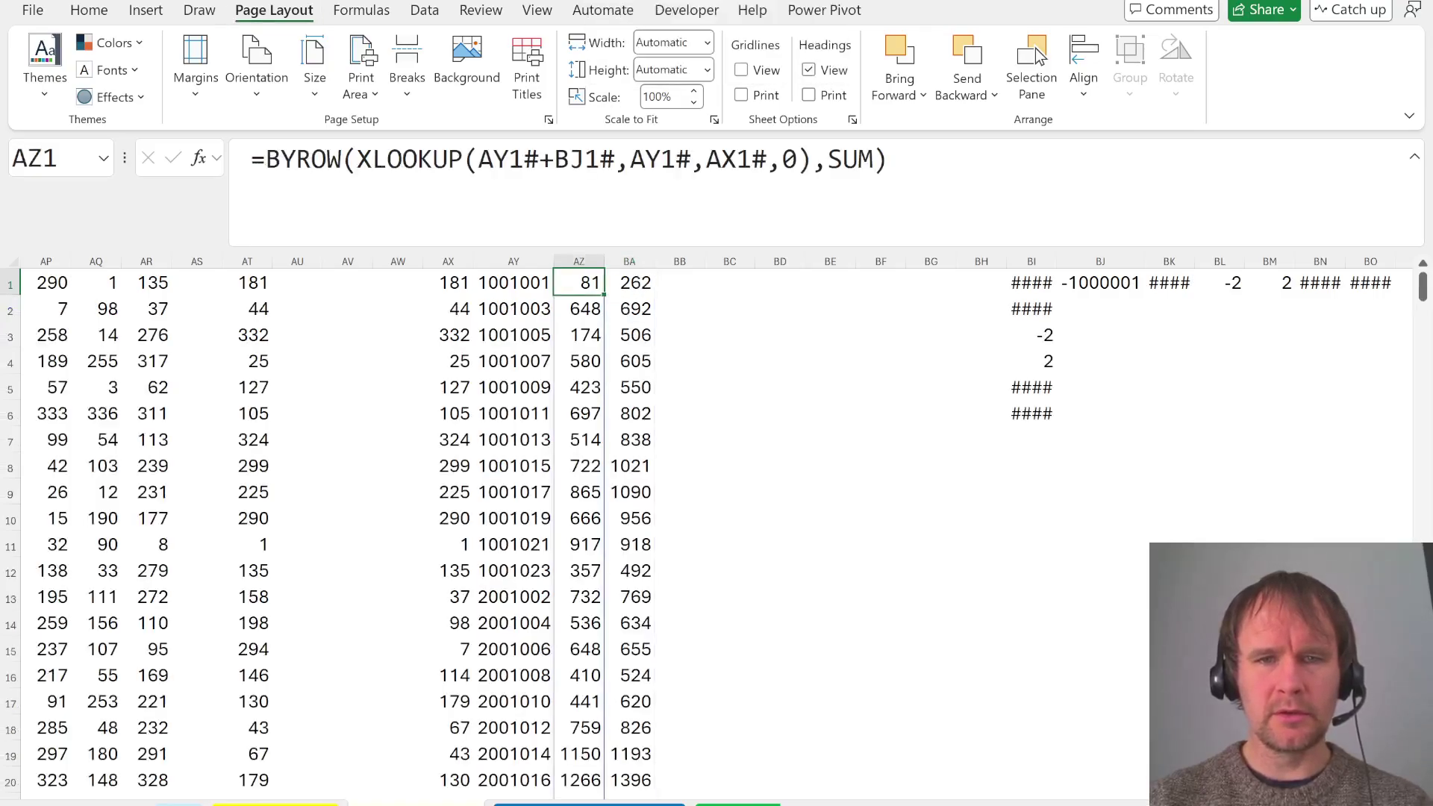
Filter the neighbour sums in column AZ to the largest one, then show all rows again
{"action": "key", "text": "ctrl+shift+l"}
{"action": "key", "text": "alt+Down"}
{"action": "key", "text": "Down"}
{"action": "key", "text": "Down"}
{"action": "key", "text": "Down"}
{"action": "key", "text": "Down"}
{"action": "key", "text": "Down"}
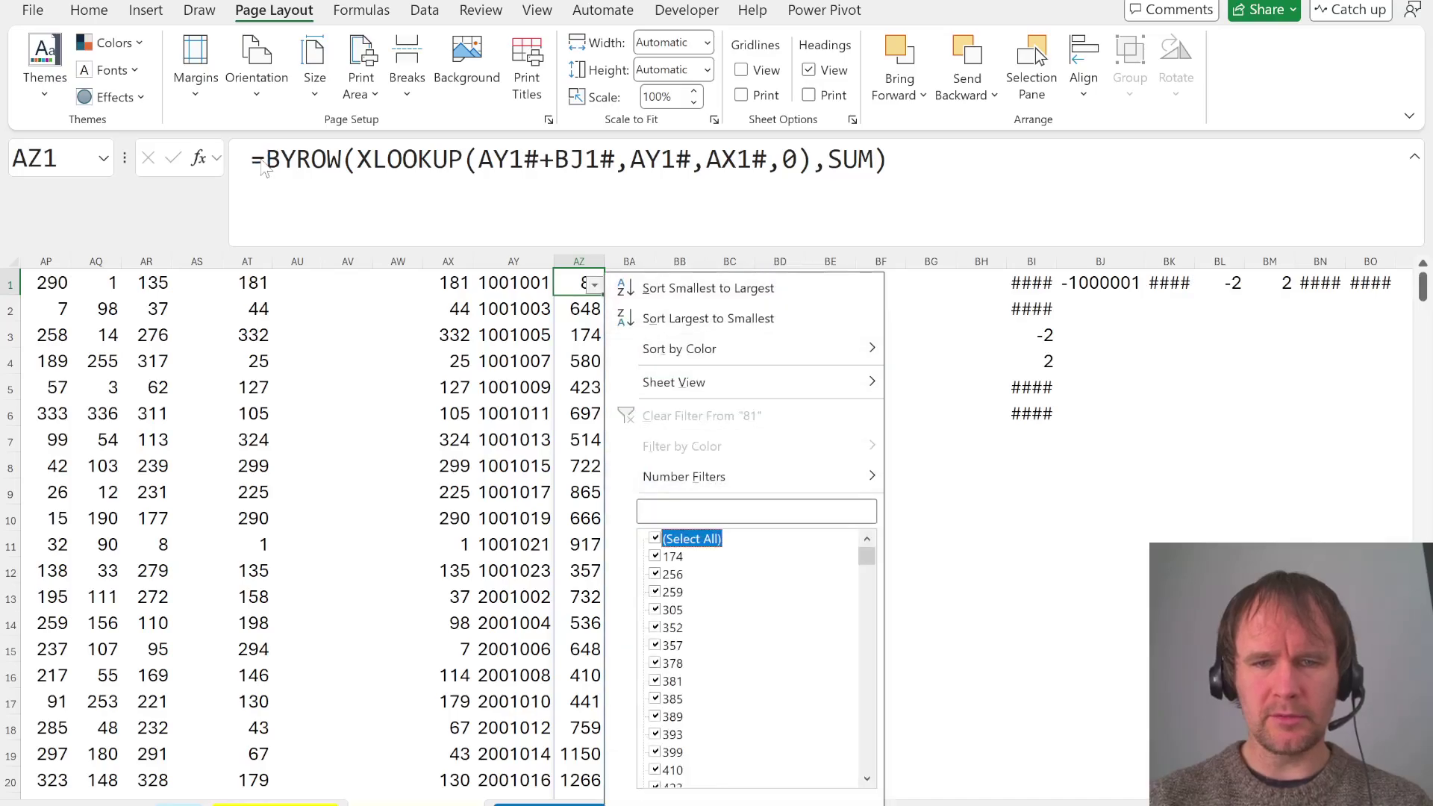
{"action": "key", "text": "space"}
{"action": "key", "text": "End"}
{"action": "key", "text": "space"}
{"action": "key", "text": "Return"}
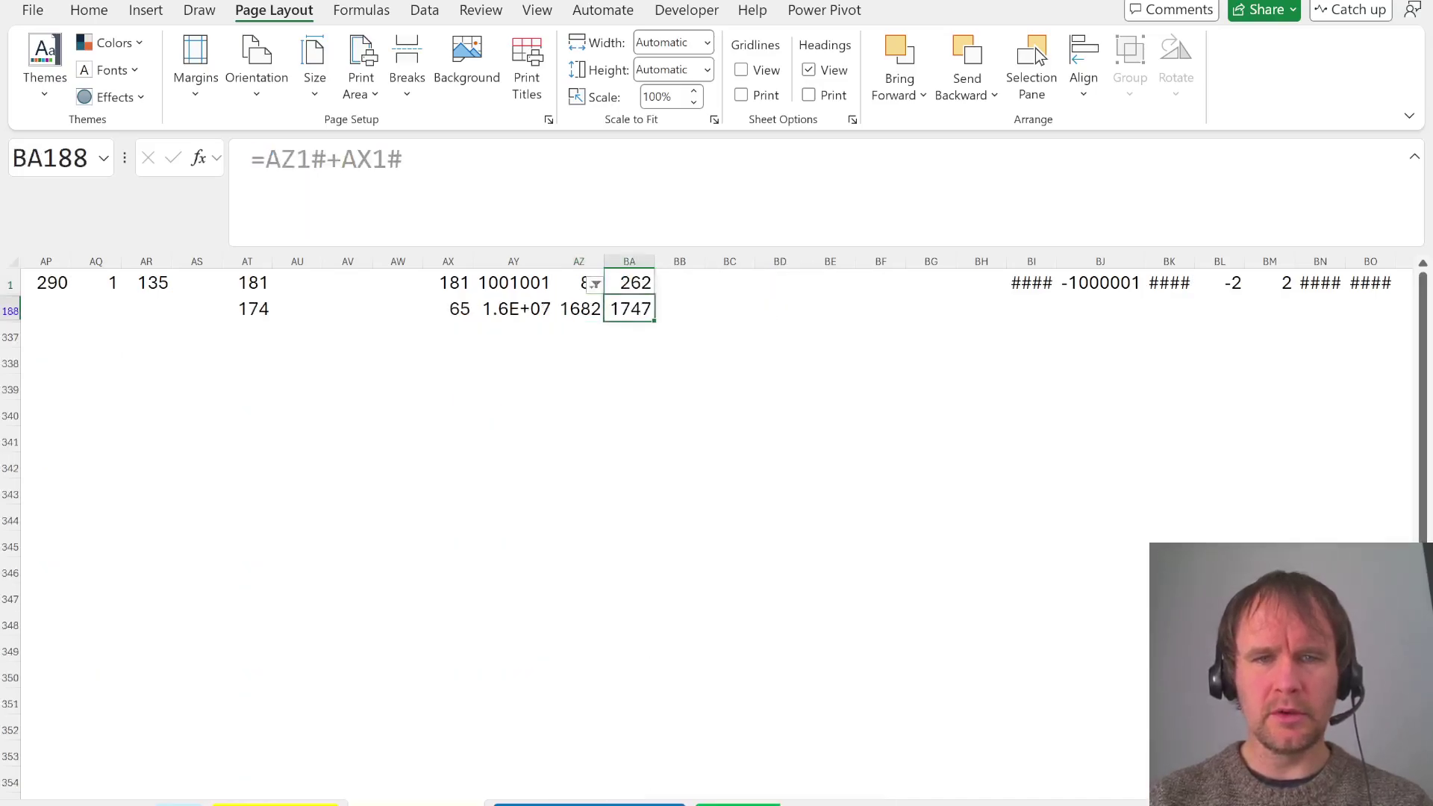
{"action": "key", "text": "Left"}
{"action": "key", "text": "alt+d"}
{"action": "key", "text": "f"}
{"action": "key", "text": "s"}
Reread the Bonus 3 question about summing adjacent bricks, and return to the neighbour sums in AZ1
{"action": "key", "text": "ctrl+Page_Up"}
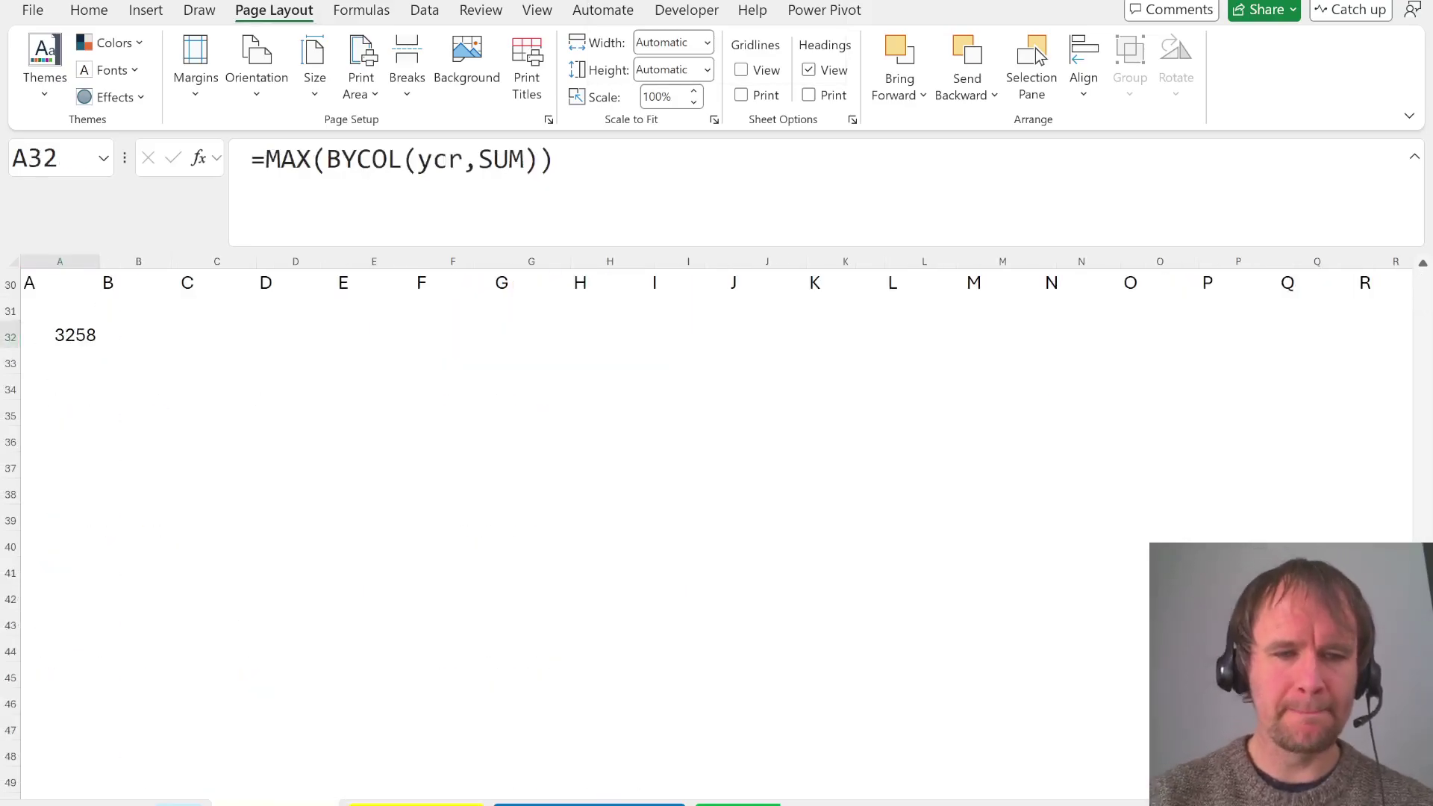
{"action": "key", "text": "ctrl+Page_Up"}
{"action": "key", "text": "ctrl+Page_Up"}
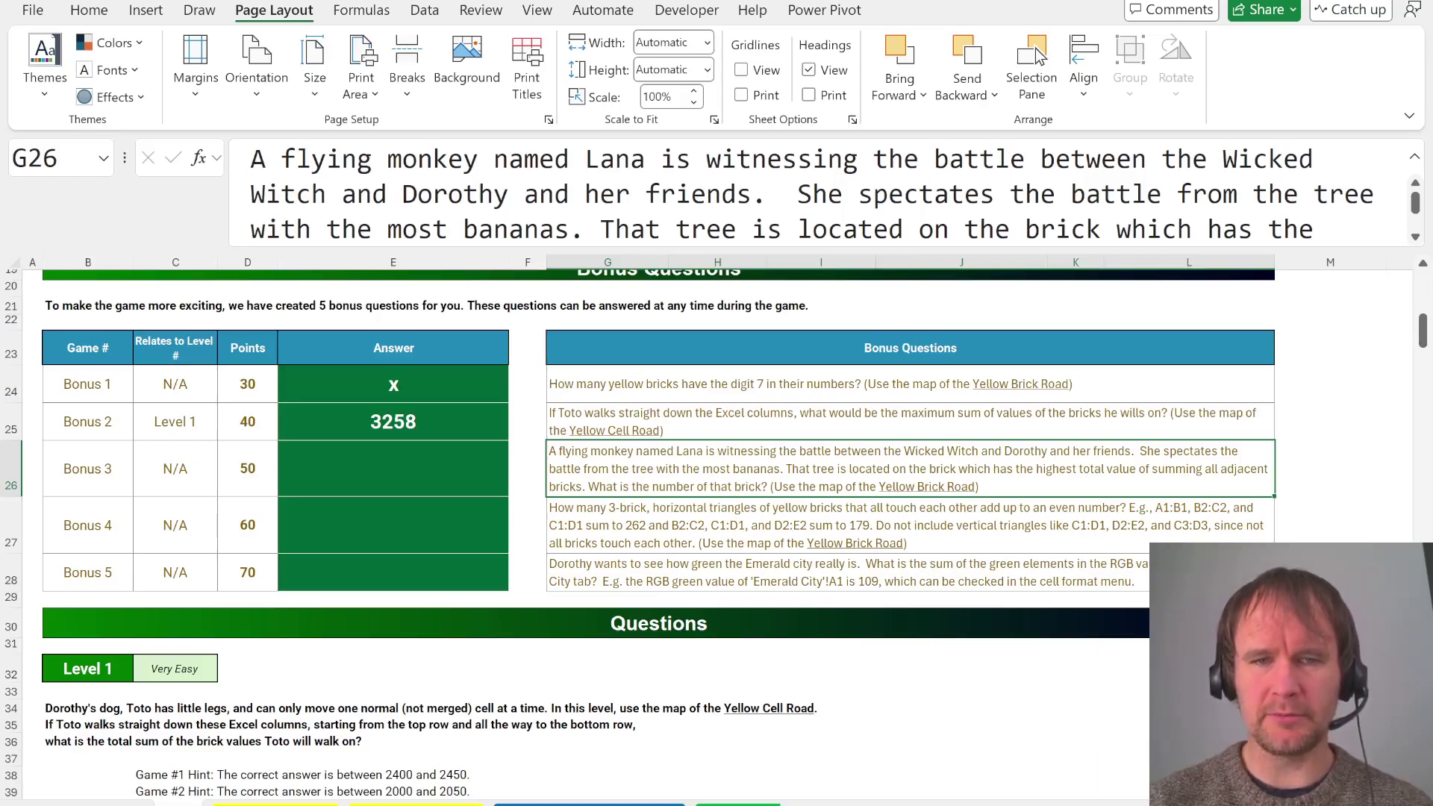
{"action": "key", "text": "ctrl+Page_Down"}
{"action": "key", "text": "ctrl+Page_Down"}
{"action": "key", "text": "ctrl+Page_Down"}
{"action": "key", "text": "Up"}
{"action": "key", "text": "ctrl+Up"}
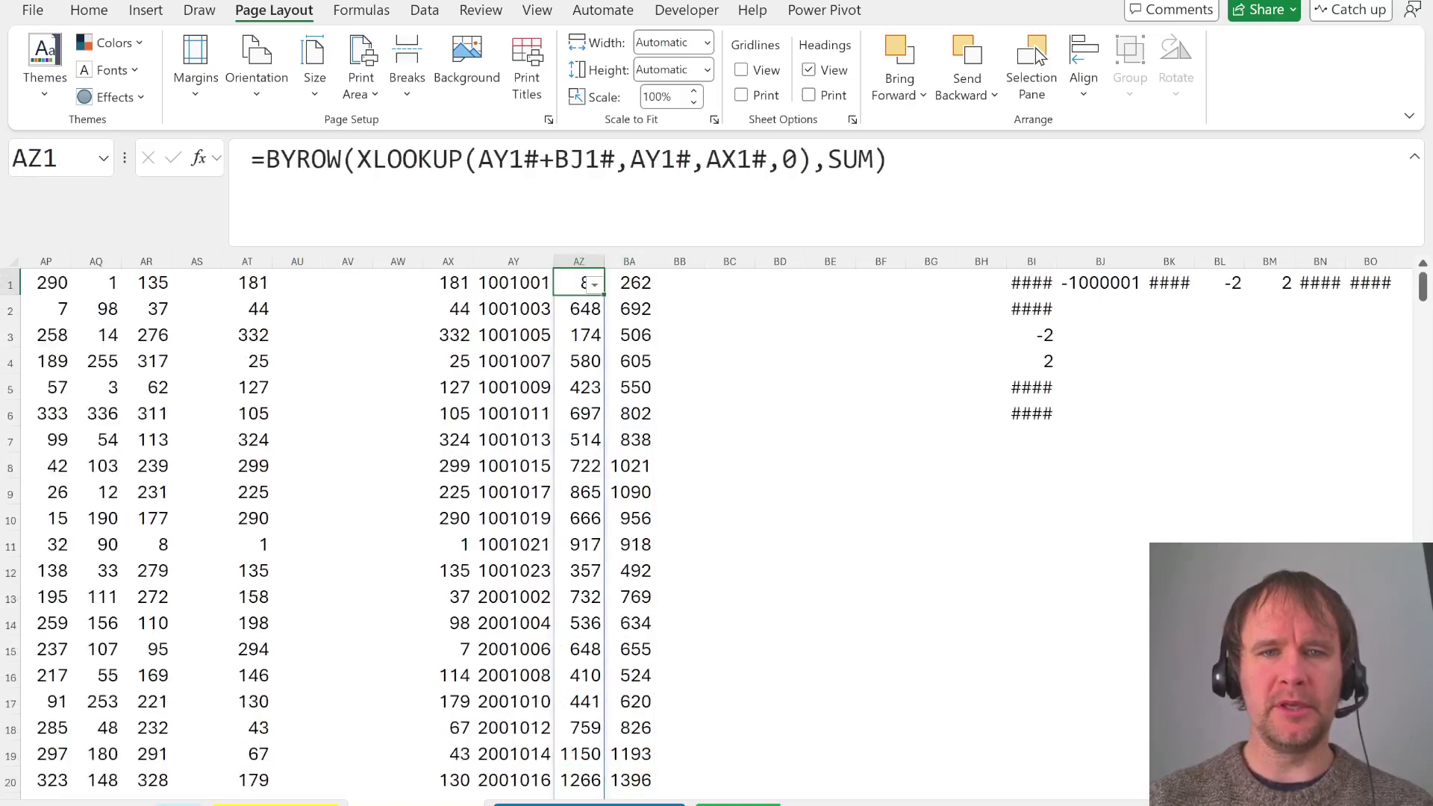
Filter column AZ to show only the largest neighbour sum, 1682
{"action": "key", "text": "alt+Down"}
{"action": "key", "text": "Down"}
{"action": "key", "text": "Down"}
{"action": "key", "text": "Down"}
{"action": "key", "text": "Down"}
{"action": "key", "text": "Down"}
{"action": "key", "text": "Down"}
{"action": "key", "text": "Down"}
{"action": "key", "text": "Down"}
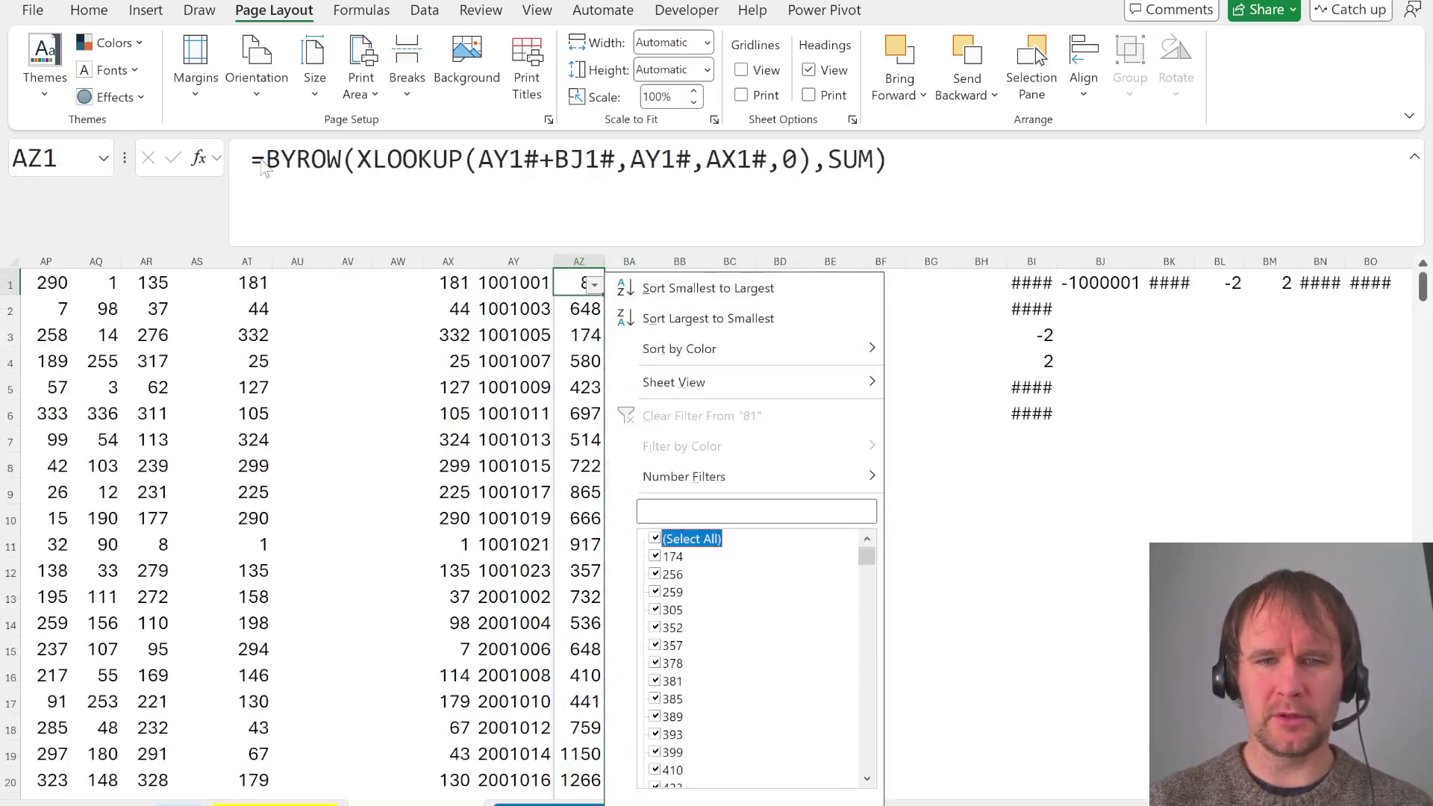
{"action": "key", "text": "space"}
{"action": "key", "text": "End"}
{"action": "key", "text": "space"}
{"action": "key", "text": "Return"}
Copy brick number 65 from the filtered row into the Bonus 3 answer cell E26 using Paste Special
{"action": "key", "text": "Down"}
{"action": "key", "text": "Left"}
{"action": "key", "text": "Left"}
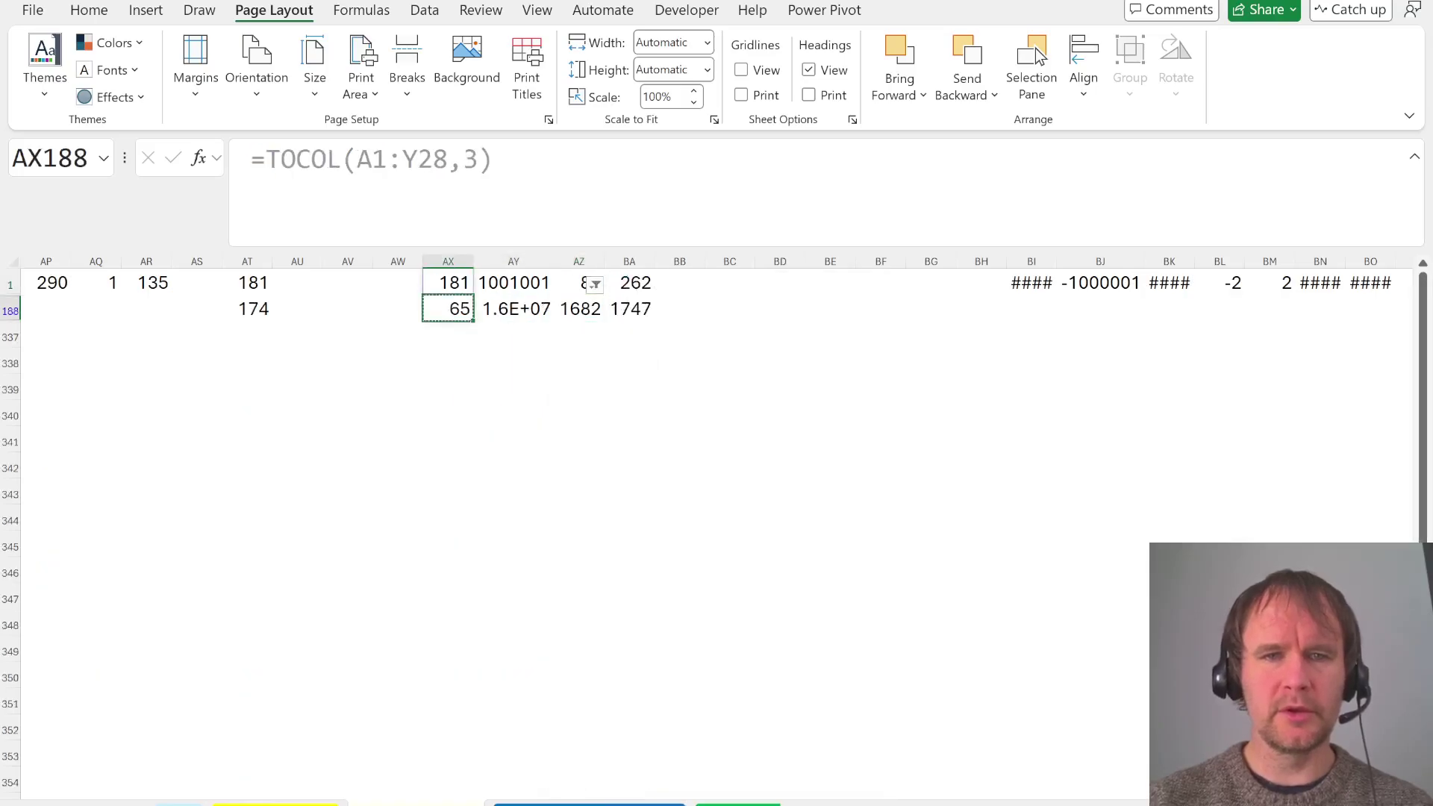
{"action": "key", "text": "ctrl+Page_Up"}
{"action": "key", "text": "ctrl+Page_Up"}
{"action": "key", "text": "ctrl+Page_Up"}
{"action": "key", "text": "Left"}
{"action": "key", "text": "Left"}
{"action": "key", "text": "alt+e"}
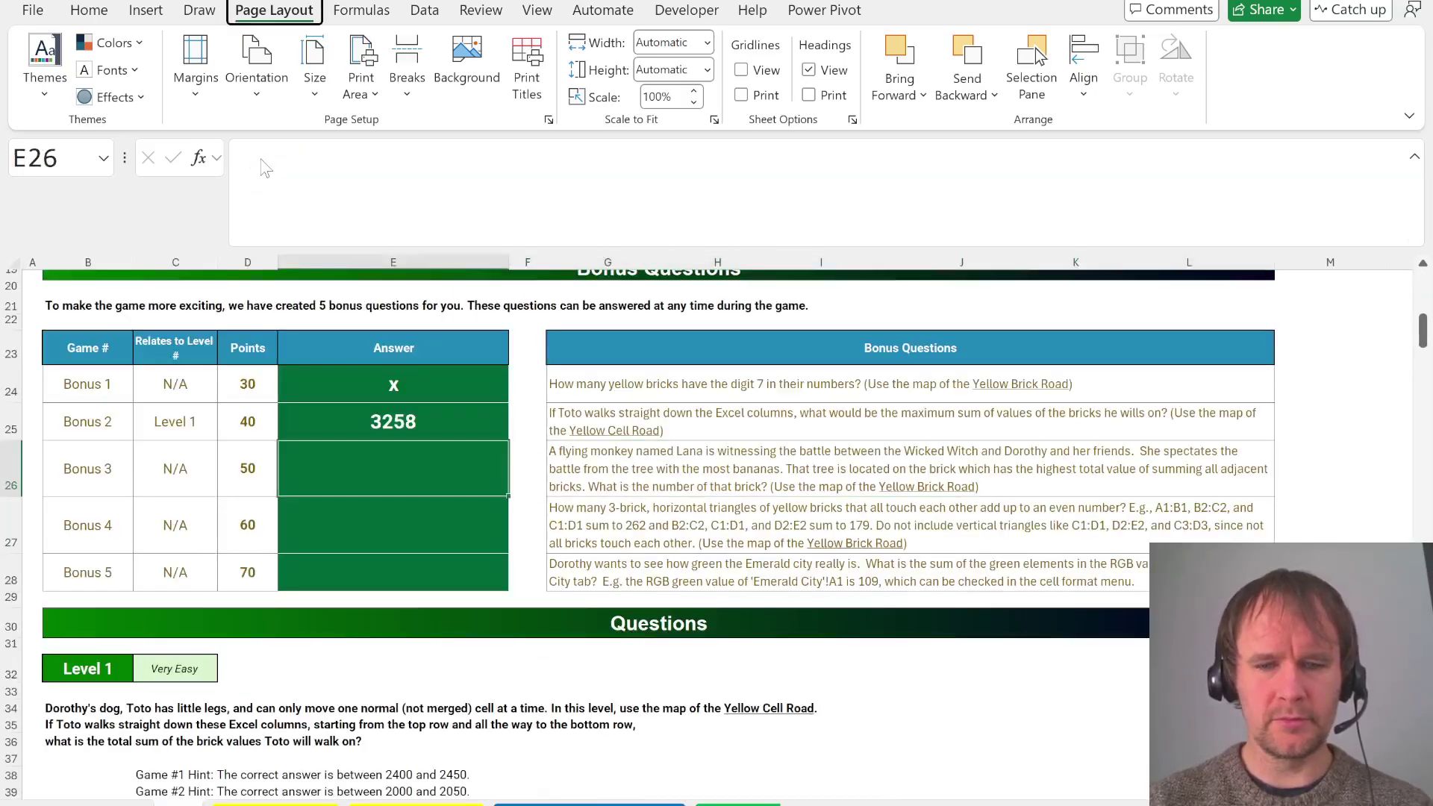
{"action": "key", "text": "s"}
{"action": "key", "text": "l"}
Switch to the quiz page in the browser and enter 65 as the answer to Bonus Question 3
{"action": "key", "text": "alt+Tab"}
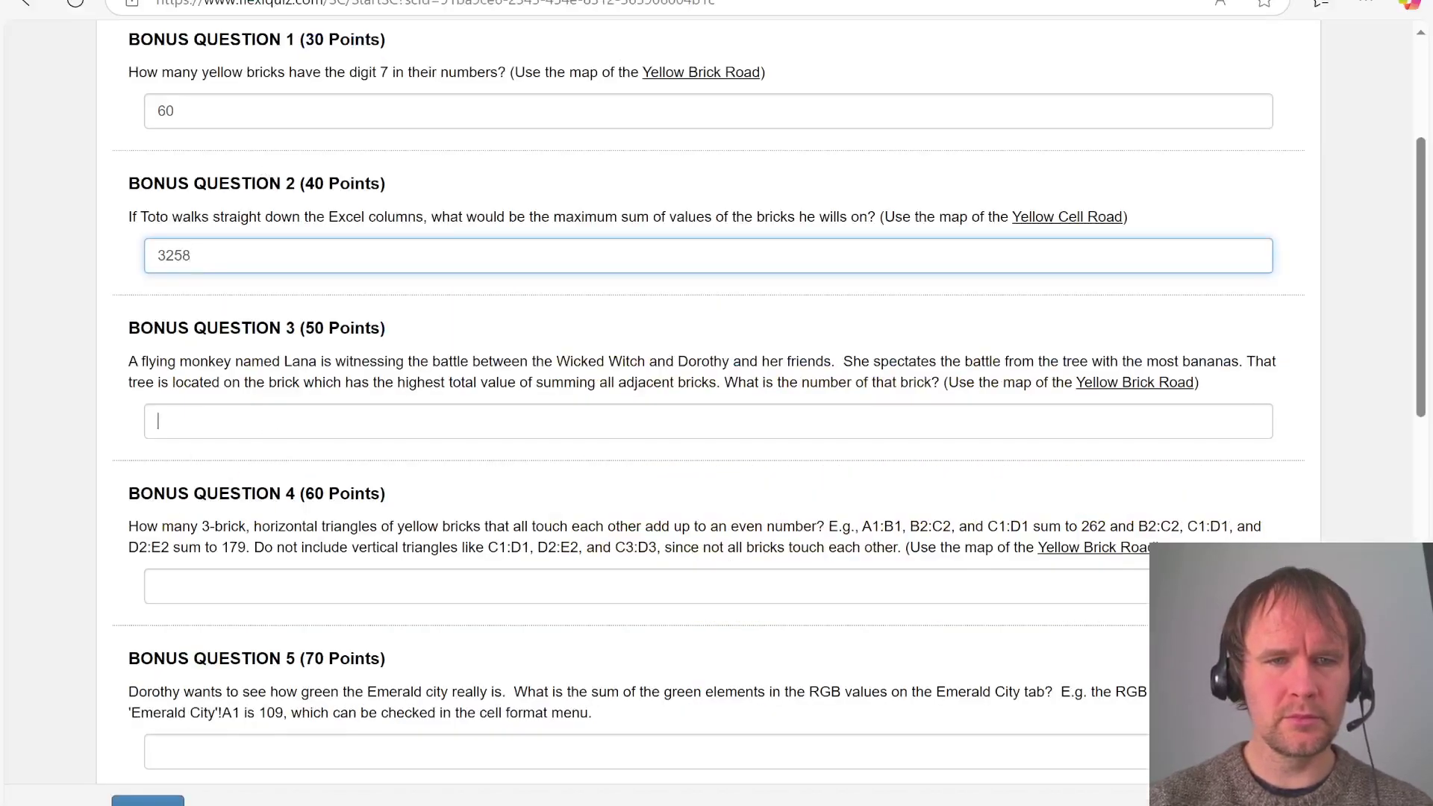
{"action": "left_click", "coordinate": [257, 422]}
{"action": "type", "text": "65"}
Return to the Excel workbook, select the Bonus 4 question in G27 and enlarge the formula bar to read it in full
{"action": "key", "text": "alt+Tab"}
{"action": "left_click", "coordinate": [654, 530]}
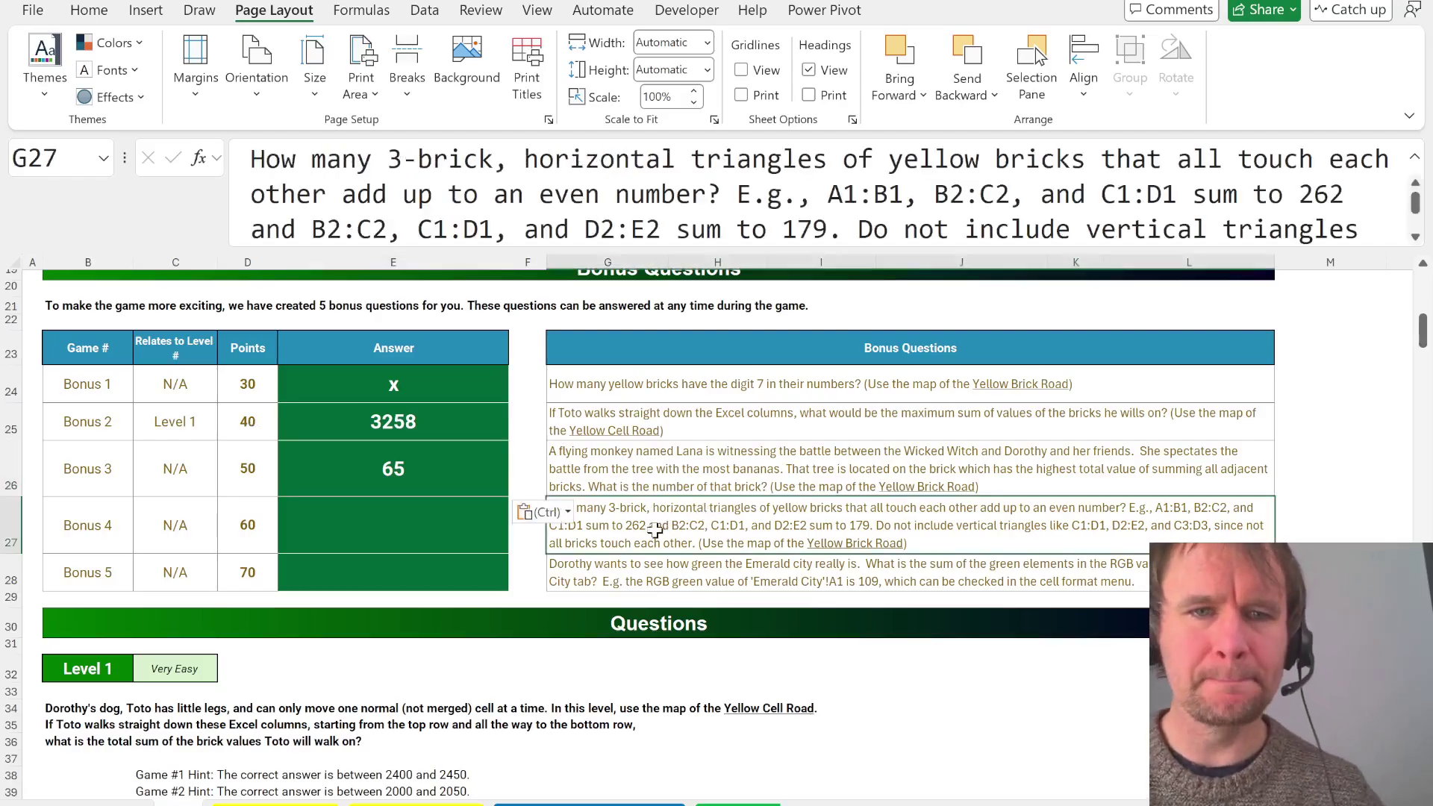
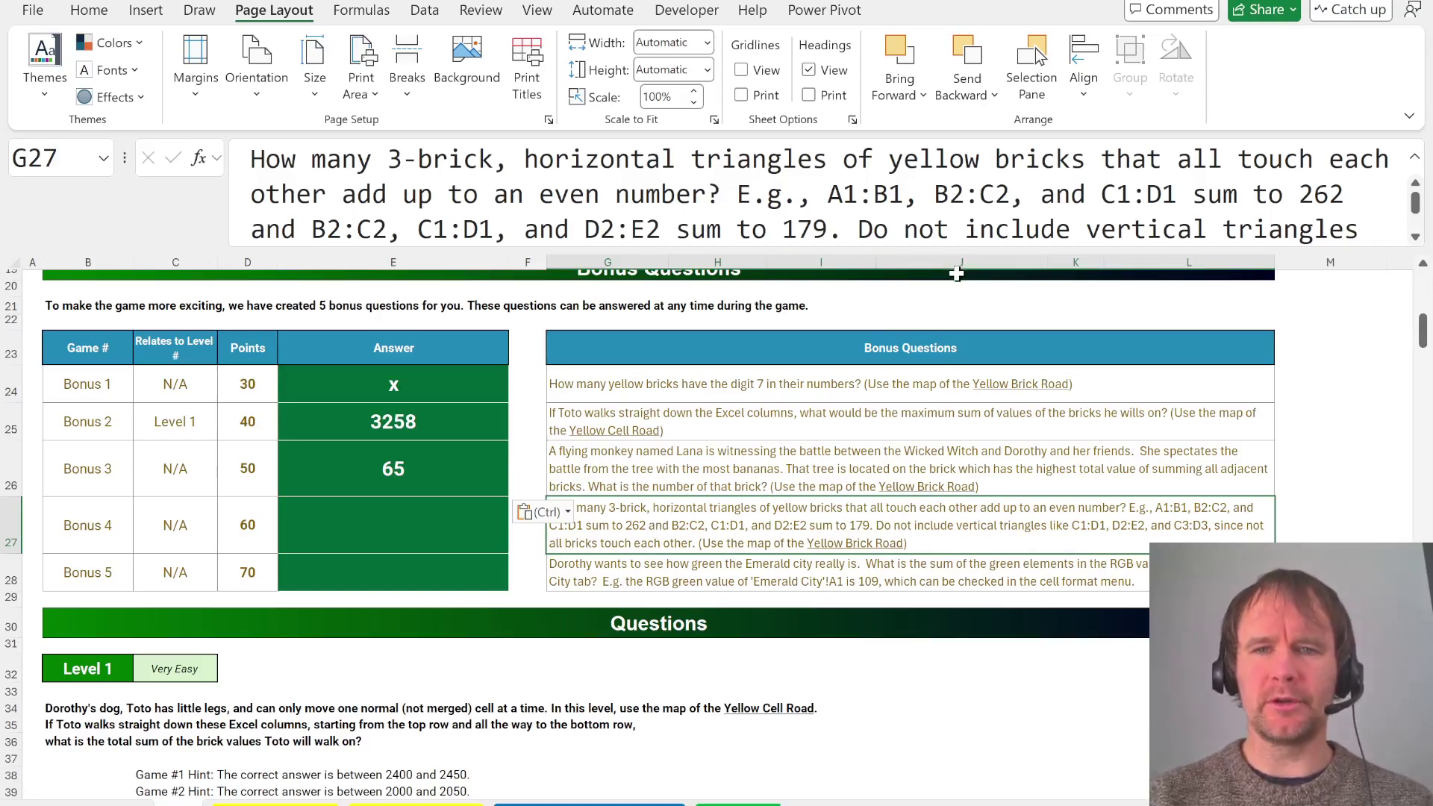
{"action": "left_click_drag", "start_coordinate": [957, 250], "coordinate": [955, 363]}
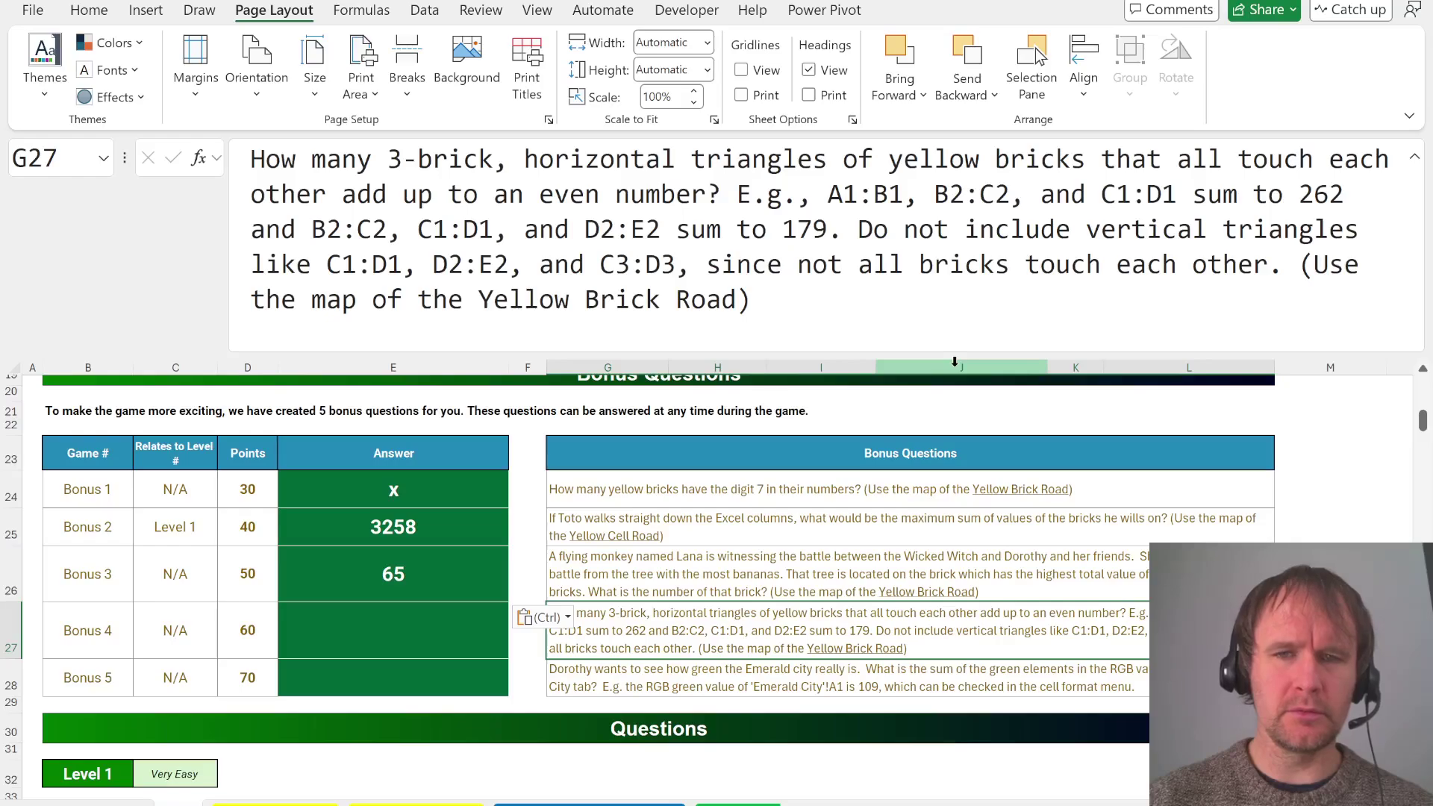
Clear the filter on the Yellow Brick Road sheet and select the empty cell A59 below the brick maps
{"action": "key", "text": "ctrl+Page_Down"}
{"action": "key", "text": "ctrl+Page_Down"}
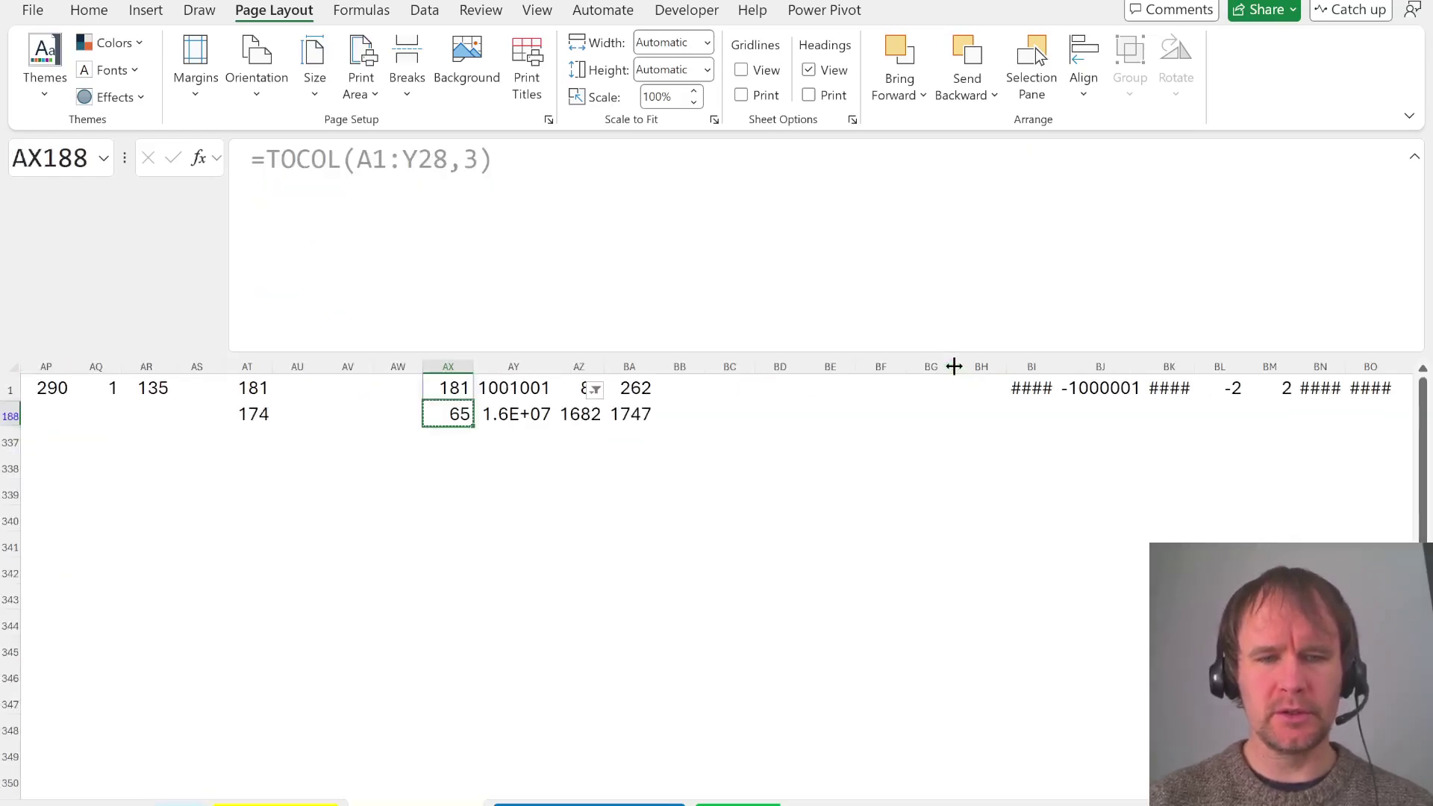
{"action": "key", "text": "ctrl+Home"}
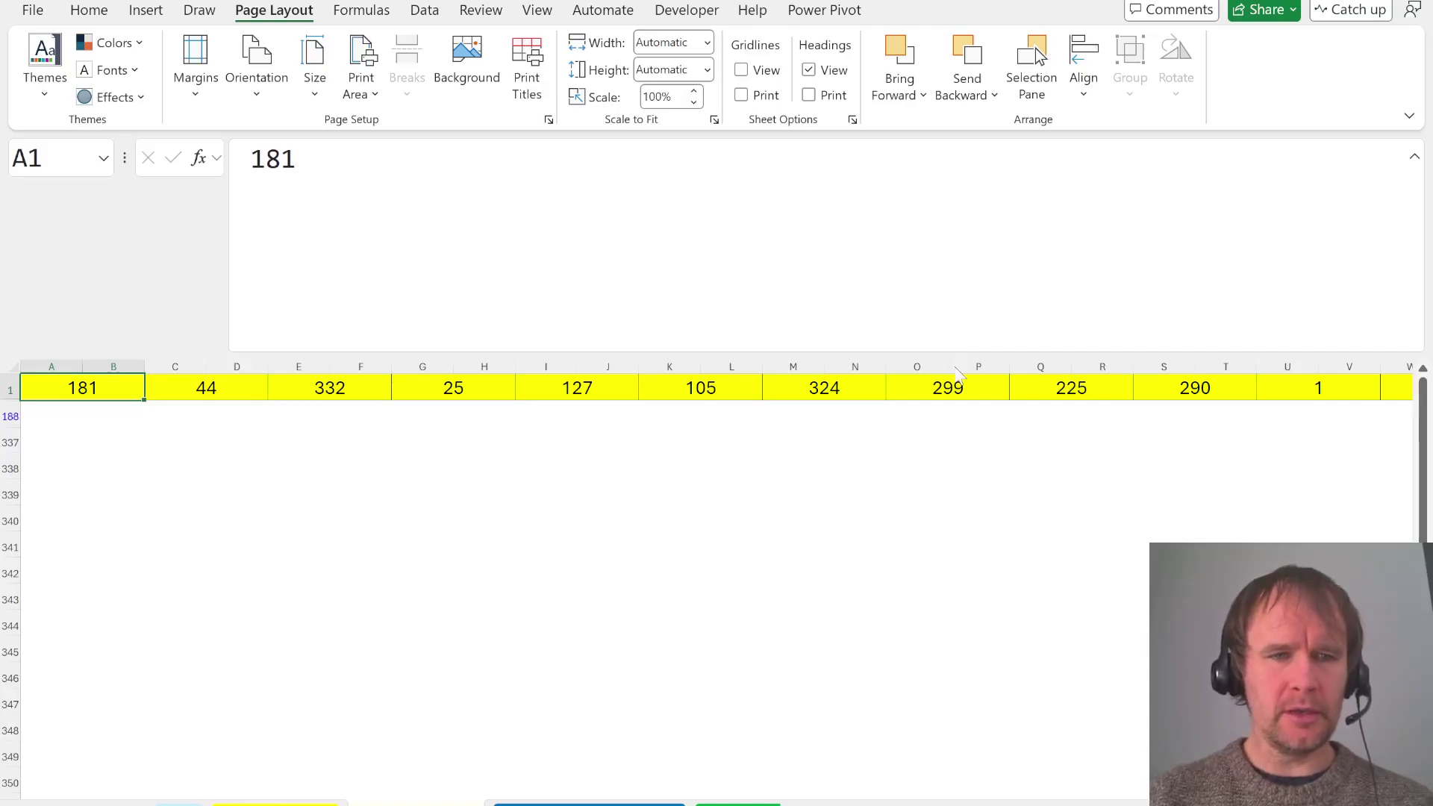
{"action": "key", "text": "alt+d"}
{"action": "key", "text": "f"}
{"action": "key", "text": "s"}
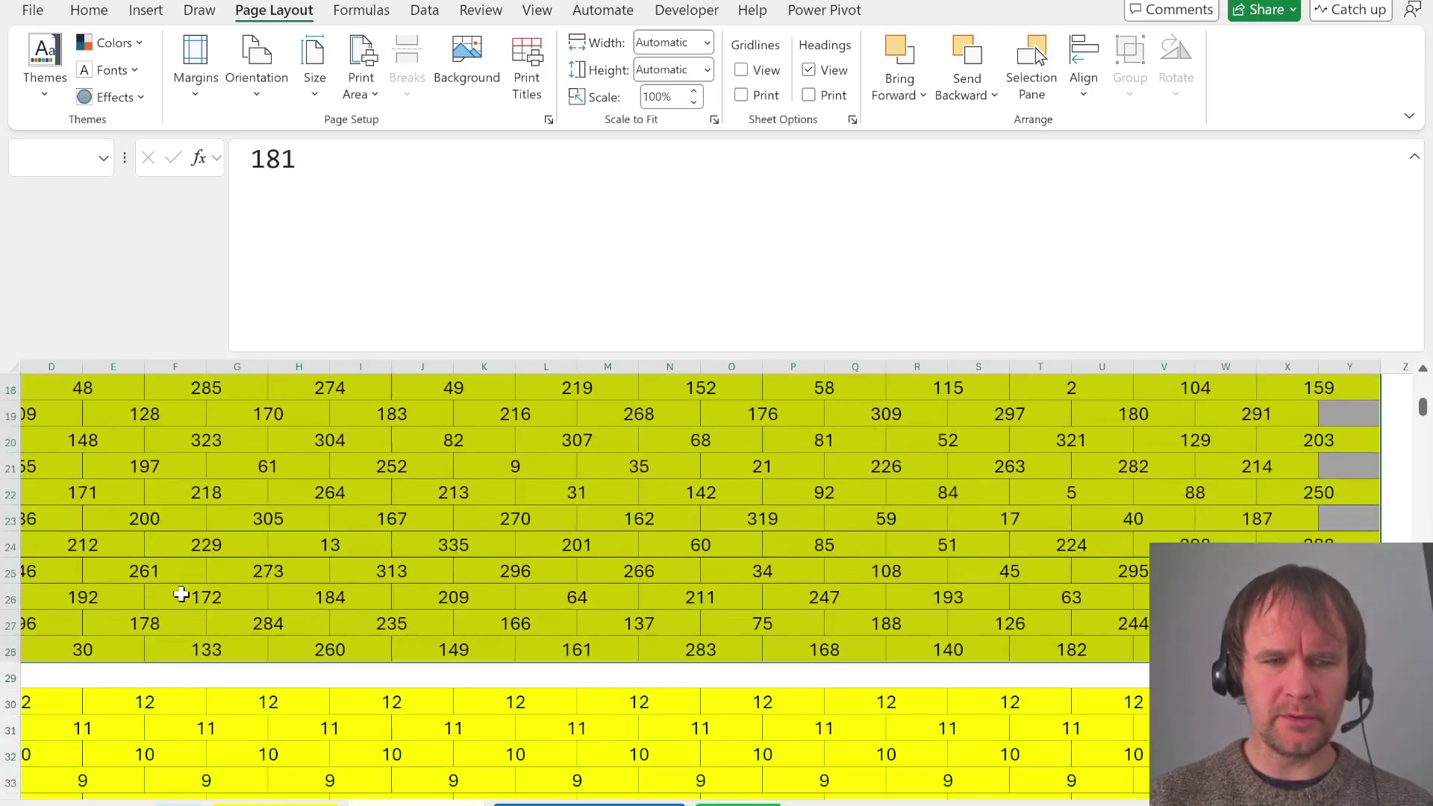
{"action": "scroll", "coordinate": [150, 700], "scroll_direction": "down", "scroll_amount": 10}
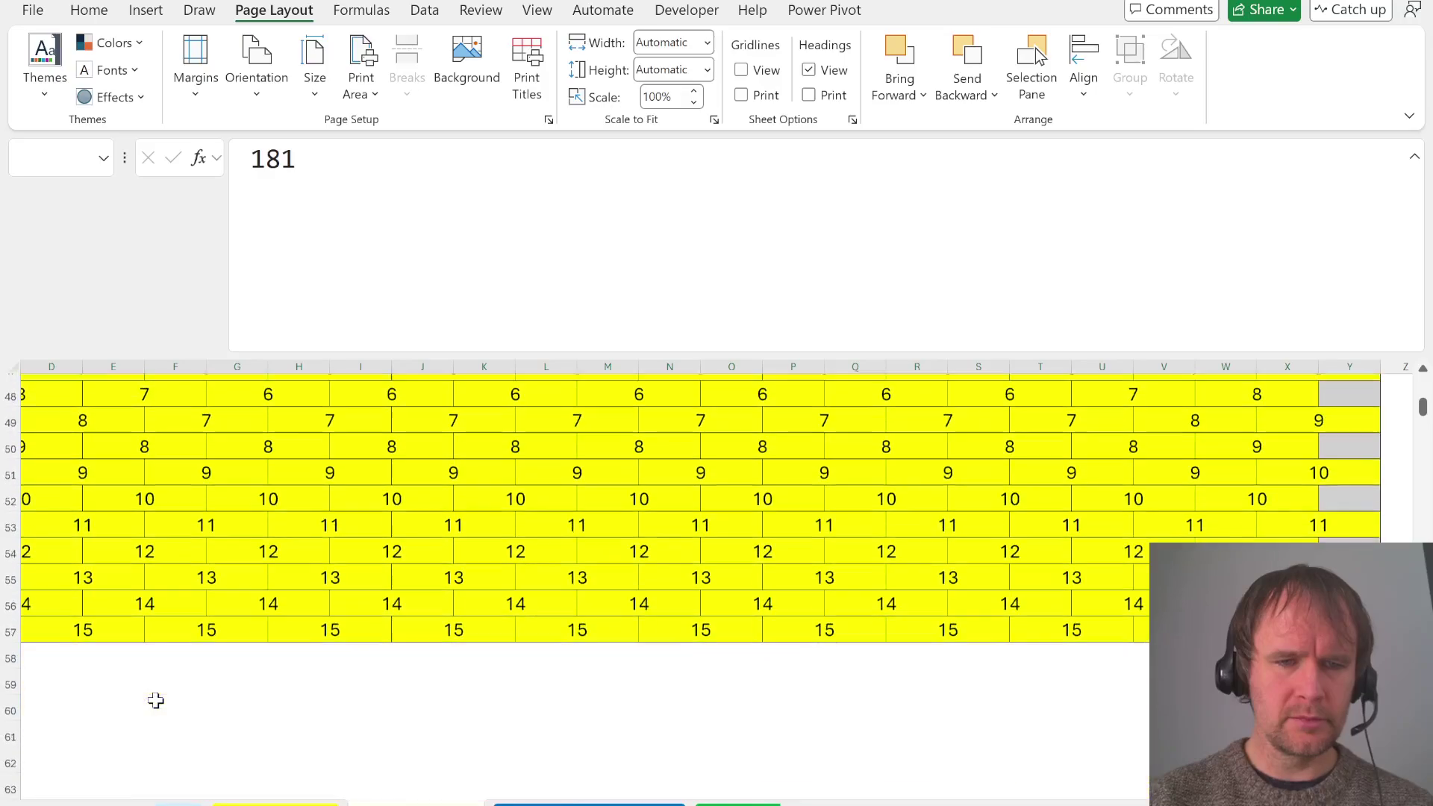
{"action": "left_click", "coordinate": [35, 670]}
{"action": "key", "text": "Home"}
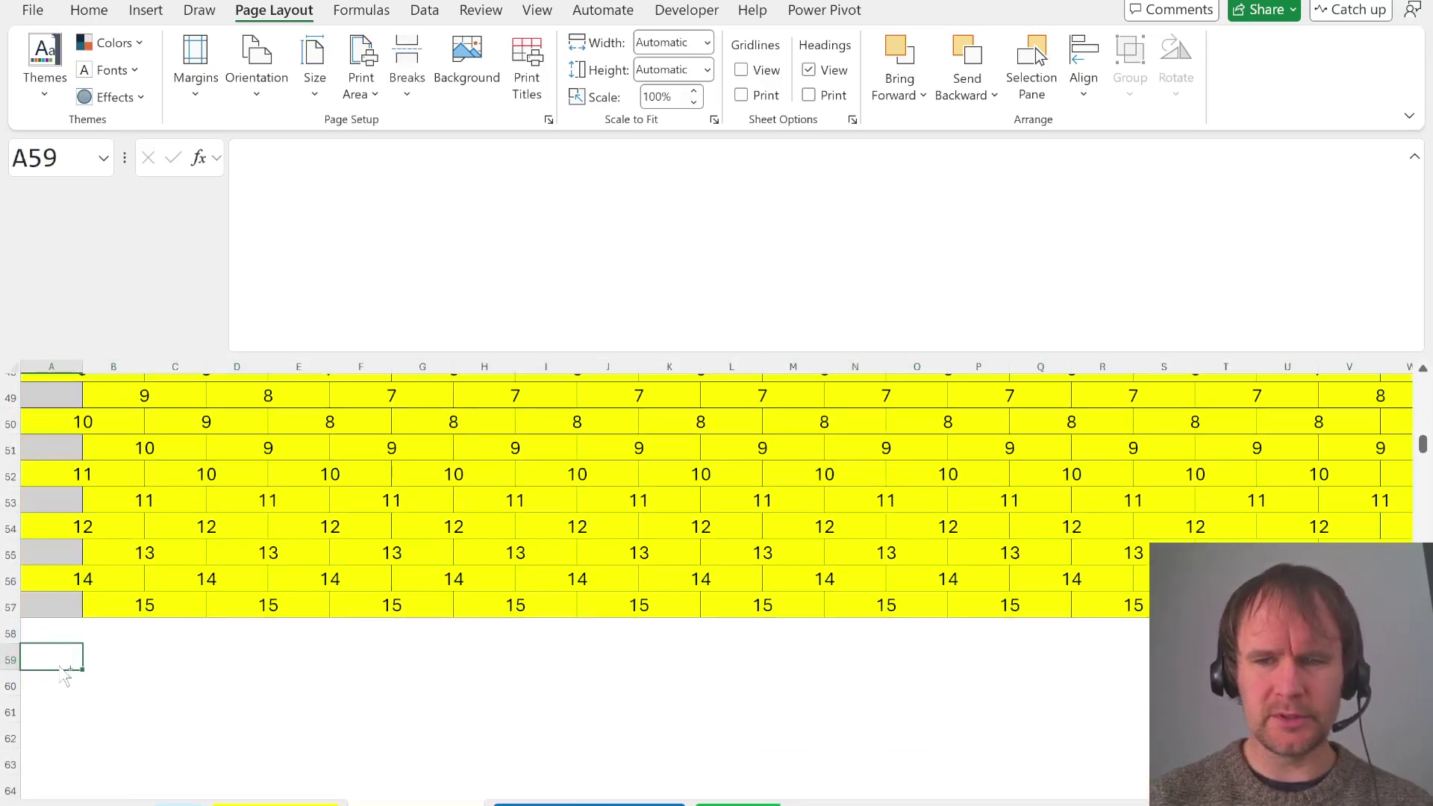
Read the Bonus 5 question about summing green RGB values, and look at the cells of the Emerald City sheet
{"action": "key", "text": "ctrl+Page_Up"}
{"action": "key", "text": "ctrl+Page_Up"}
{"action": "key", "text": "Down"}
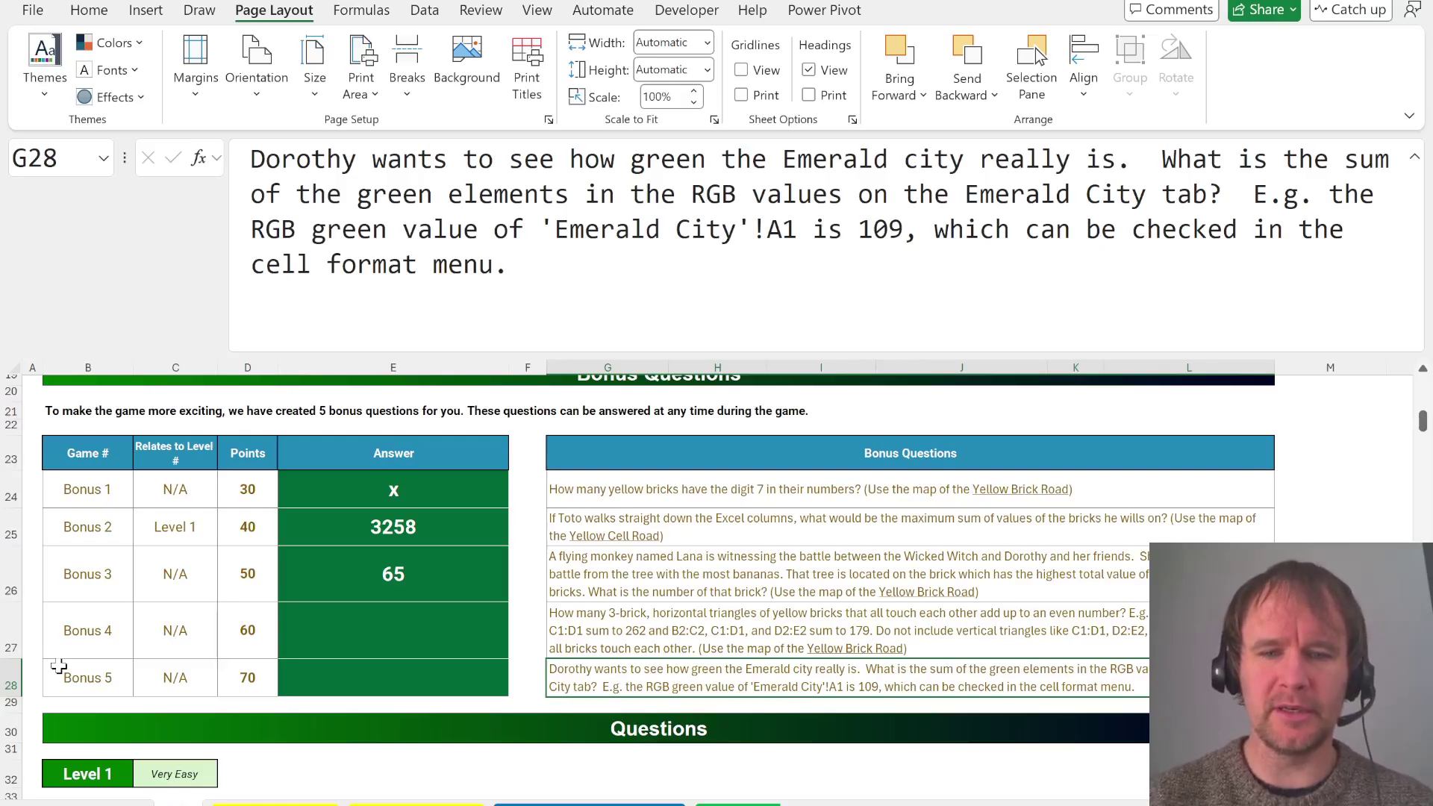
{"action": "key", "text": "ctrl+Page_Down"}
{"action": "key", "text": "ctrl+Page_Down"}
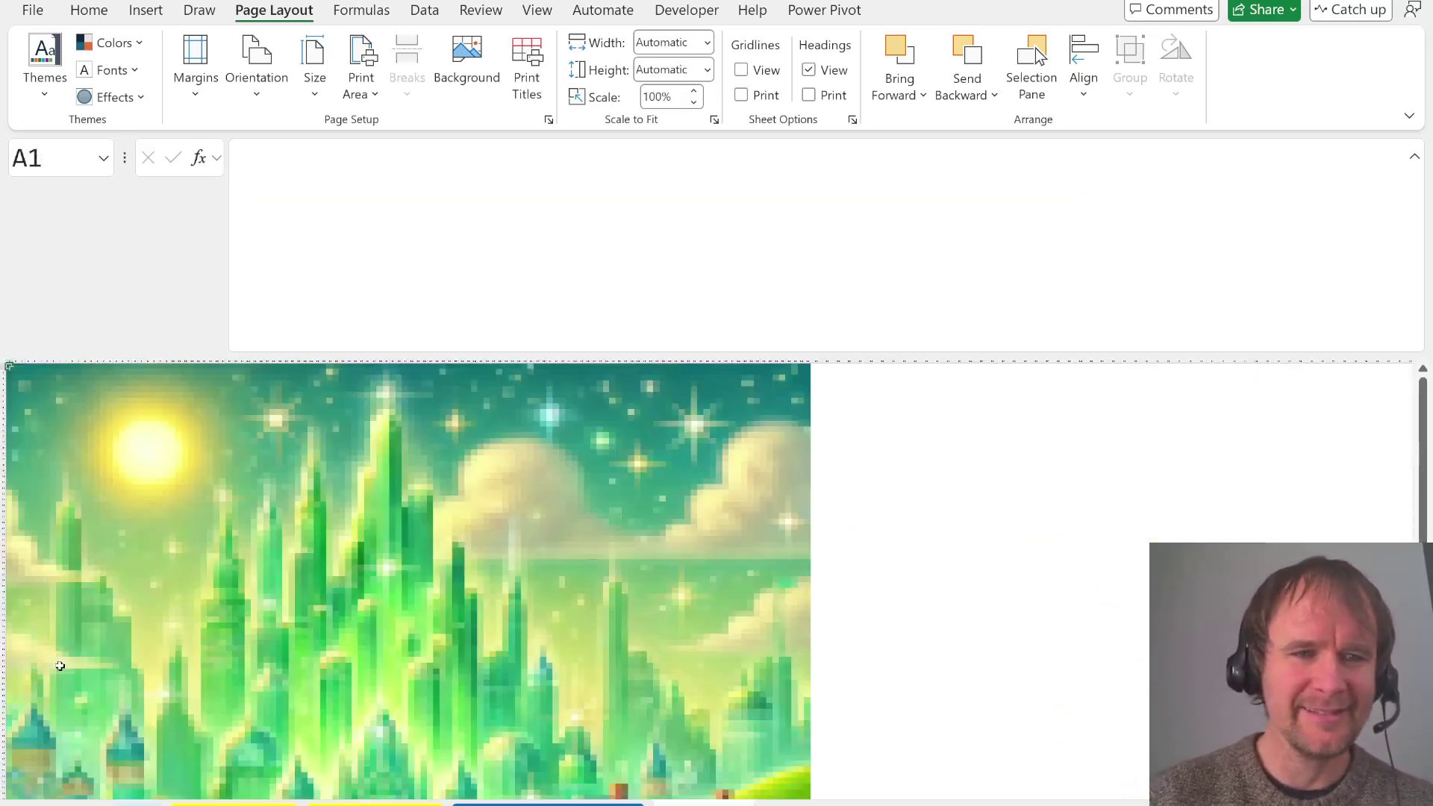
{"action": "key", "text": "Right"}
{"action": "key", "text": "Down"}
{"action": "key", "text": "Down"}
{"action": "key", "text": "Left"}
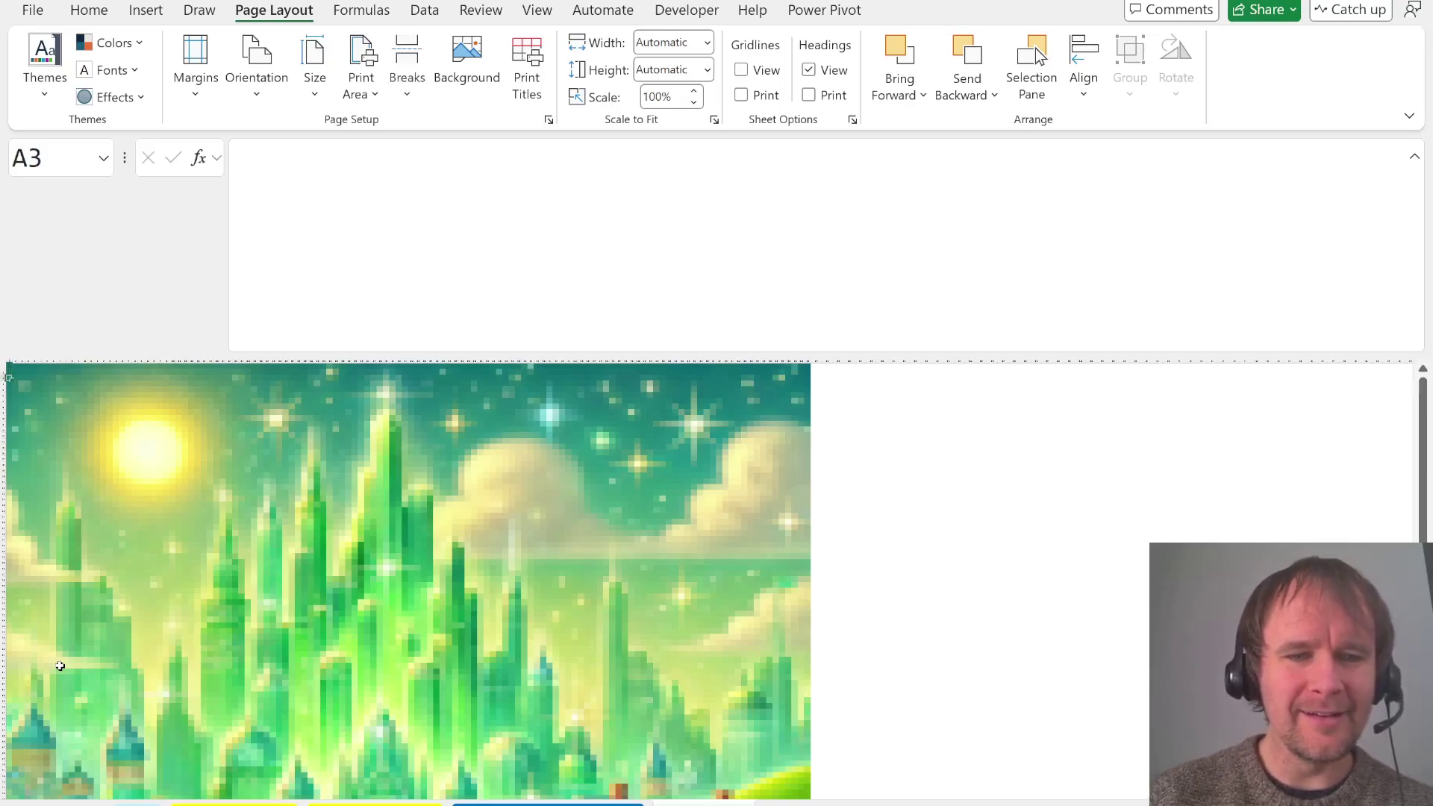
Check Emerald City cell A1 for conditional formatting rules and inspect the extent of the pixel picture
{"action": "key", "text": "ctrl+Home"}
{"action": "key", "text": "alt"}
{"action": "key", "text": "o"}
{"action": "key", "text": "d"}
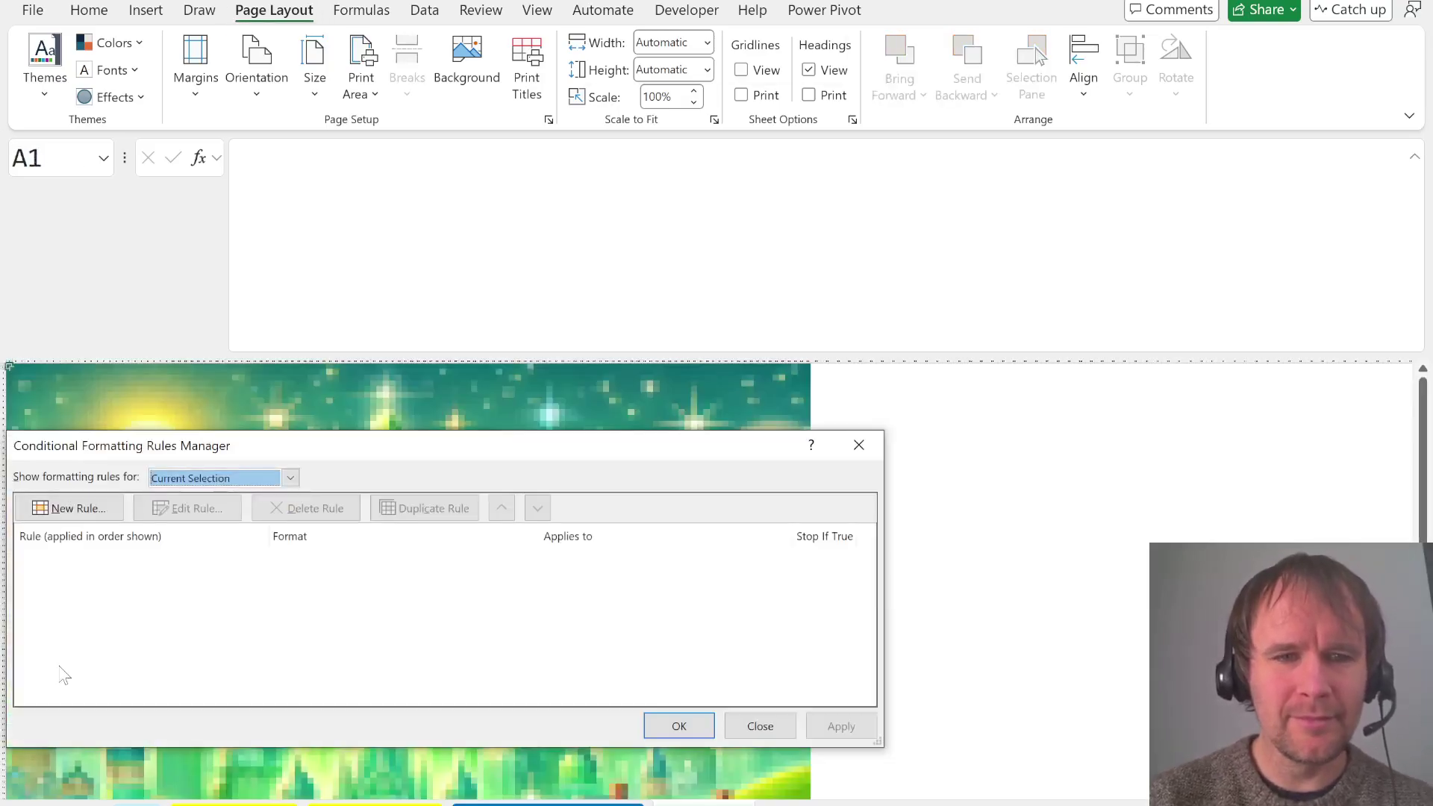
{"action": "key", "text": "Escape"}
{"action": "left_click", "coordinate": [236, 563]}
{"action": "scroll", "coordinate": [237, 563], "scroll_direction": "up", "scroll_amount": 3}
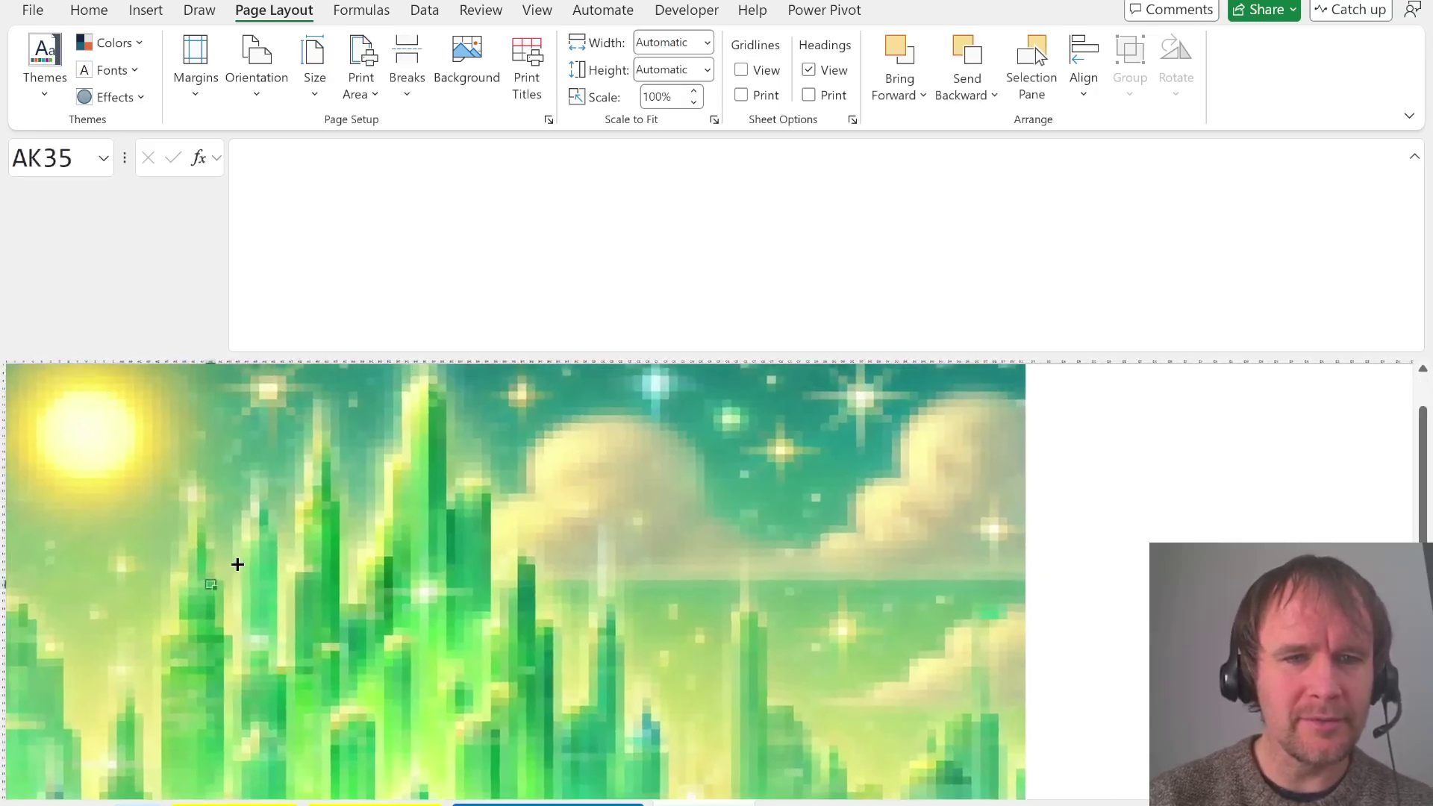
{"action": "key", "text": "ctrl+Home"}
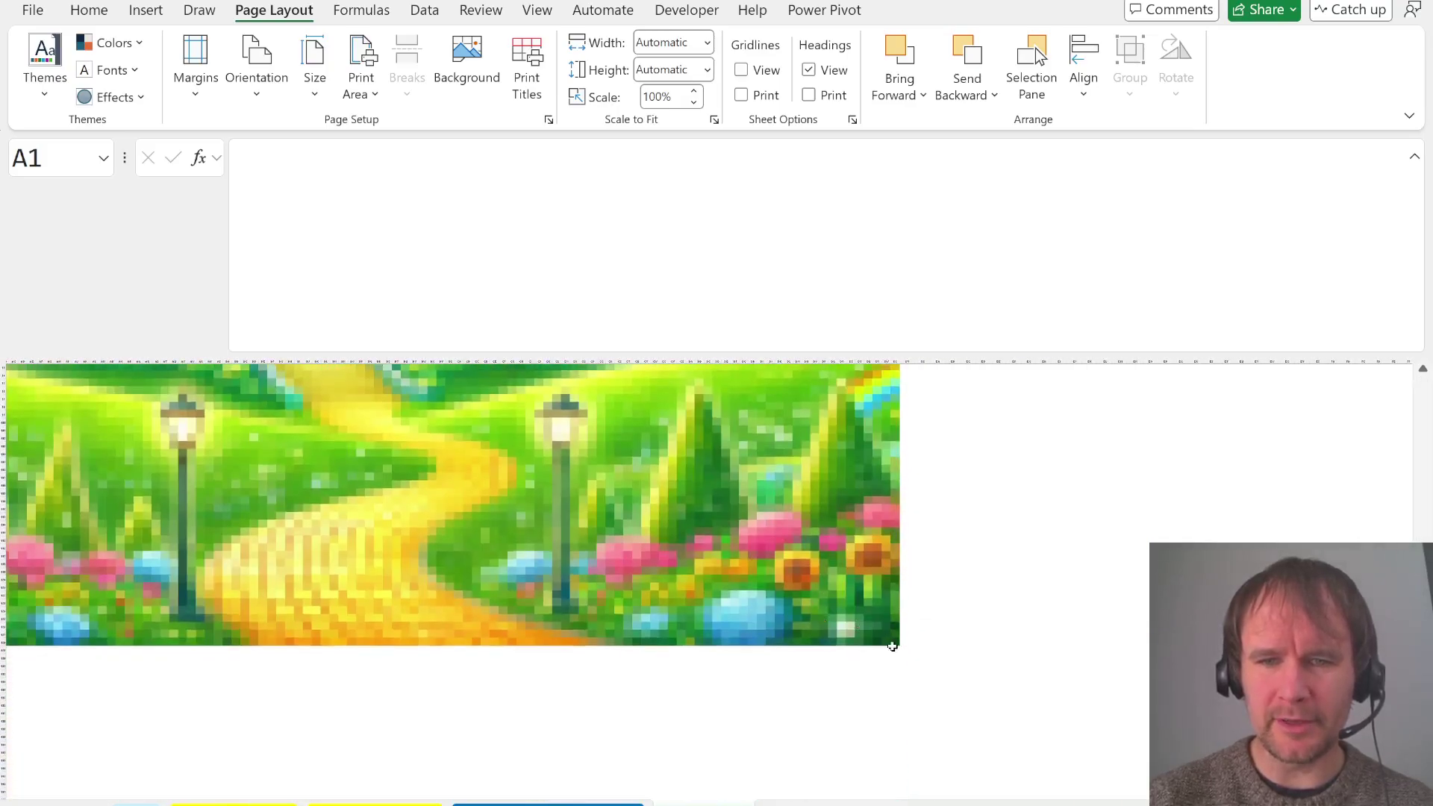
Open the VBA editor and insert a new code module
{"action": "key", "text": "alt+F11"}
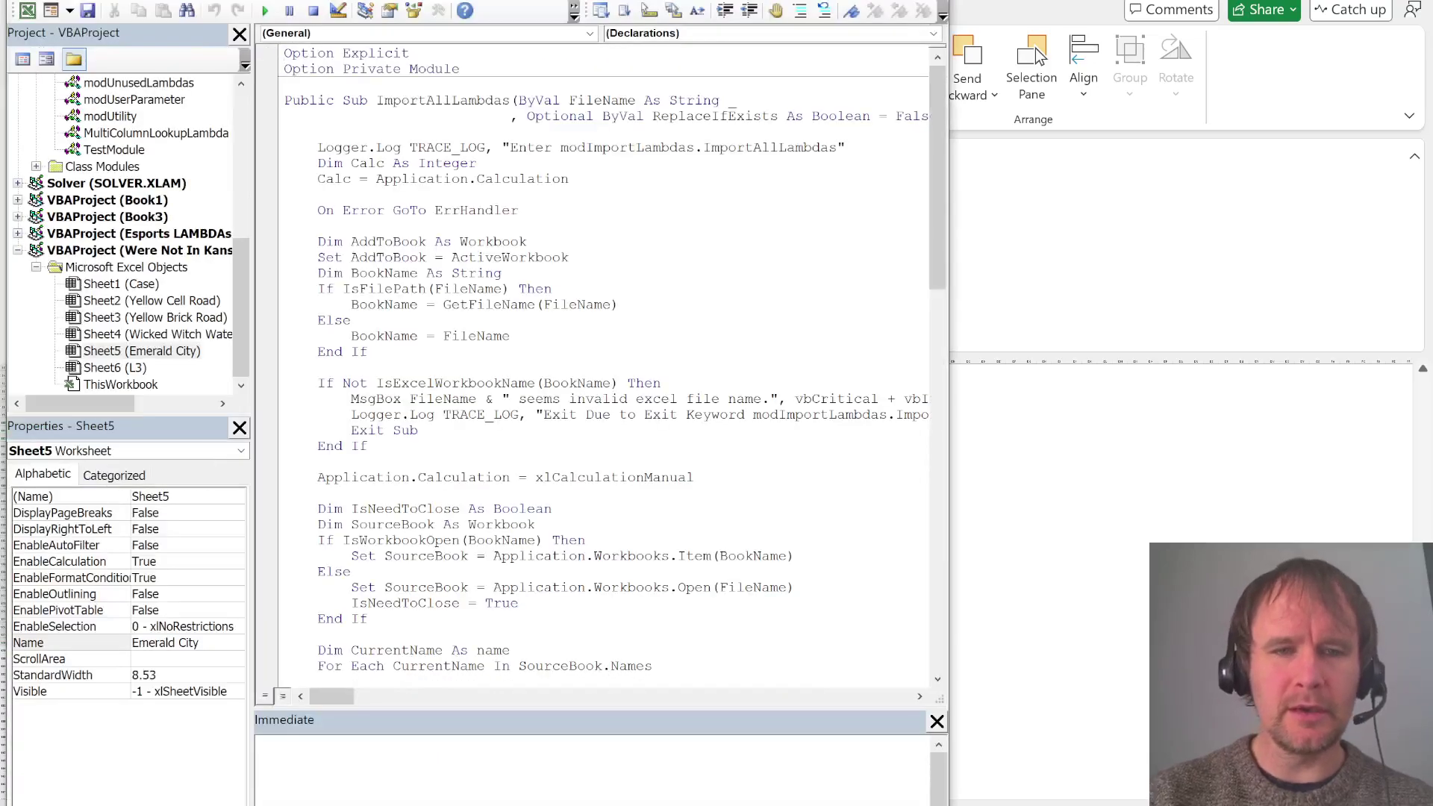
{"action": "key", "text": "ctrl+g"}
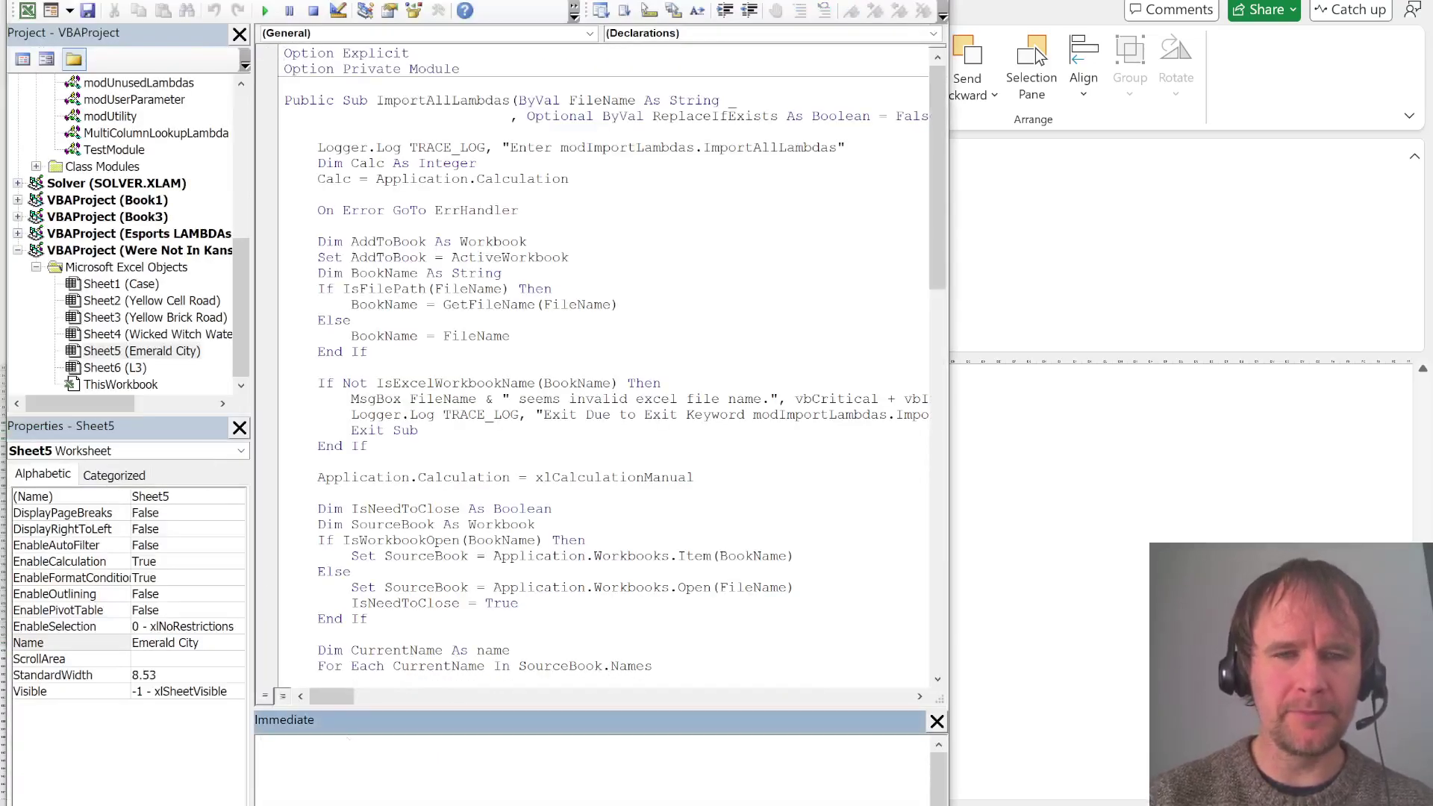
{"action": "left_click", "coordinate": [468, 290]}
{"action": "key", "text": "alt+i"}
{"action": "type", "text": "m"}
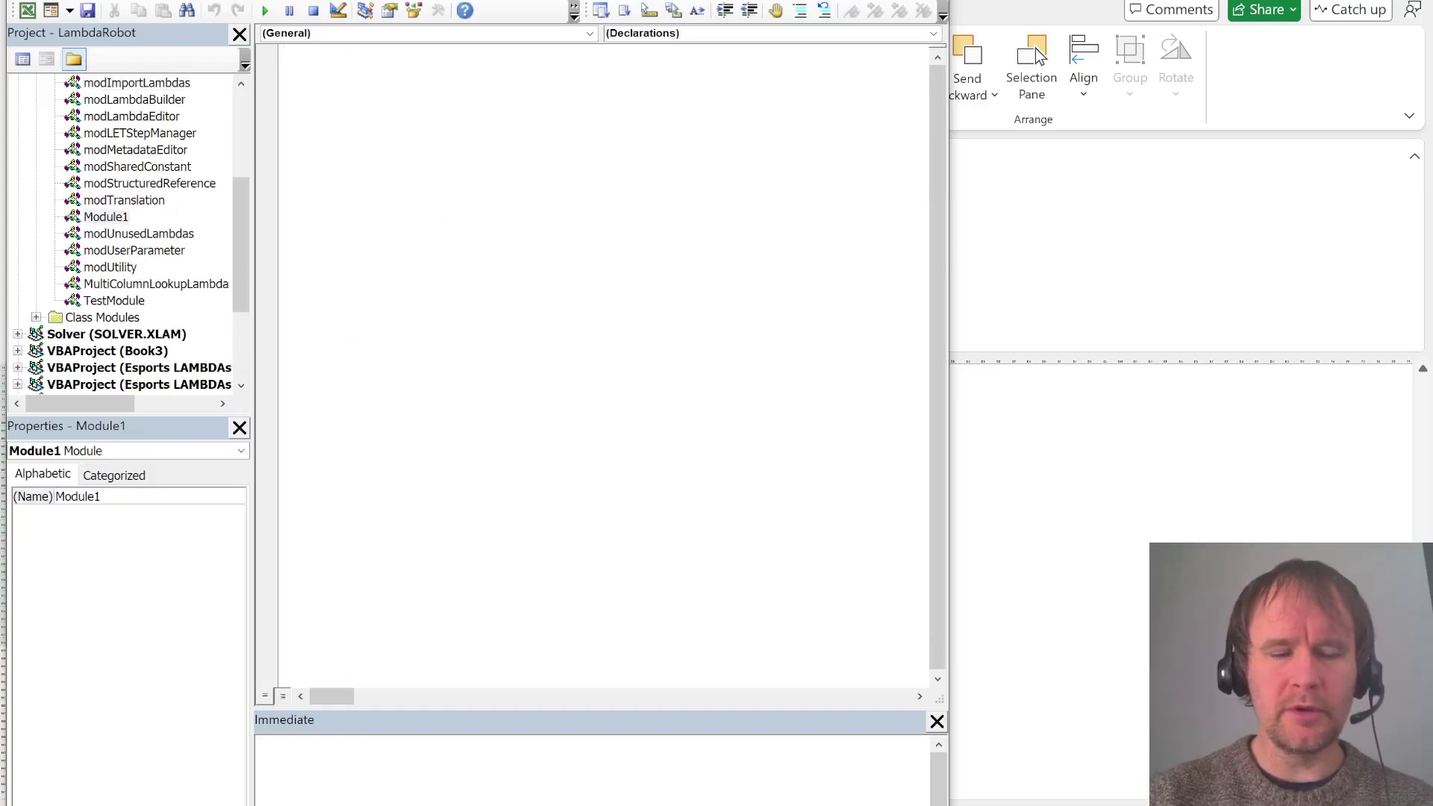
Write a macro named tmp containing a For Each c In Selection.Cells loop closed with Next c
{"action": "type", "text": "sub tmp"}
{"action": "key", "text": "Return"}
{"action": "type", "text": "for"}
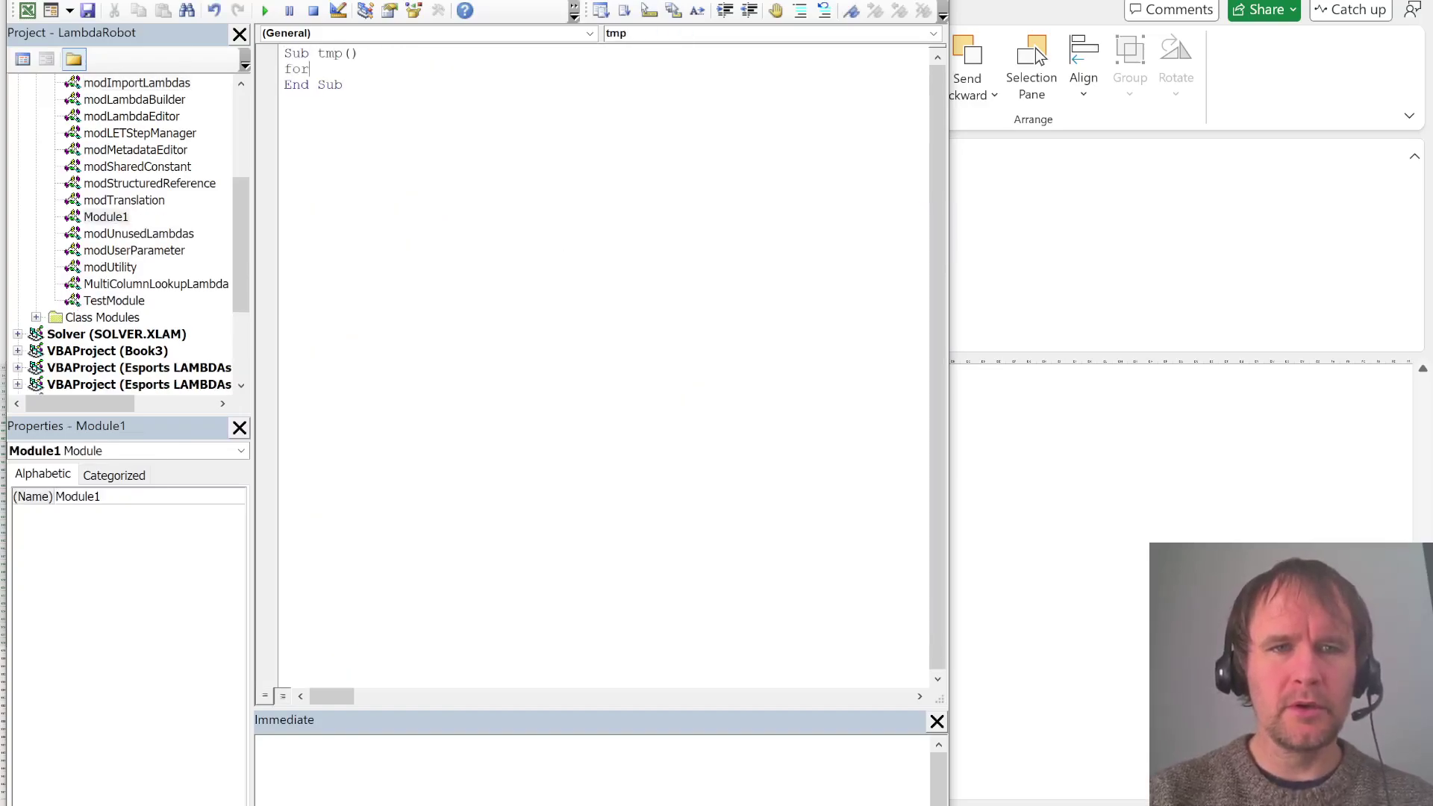
{"action": "type", "text": " each c in s"}
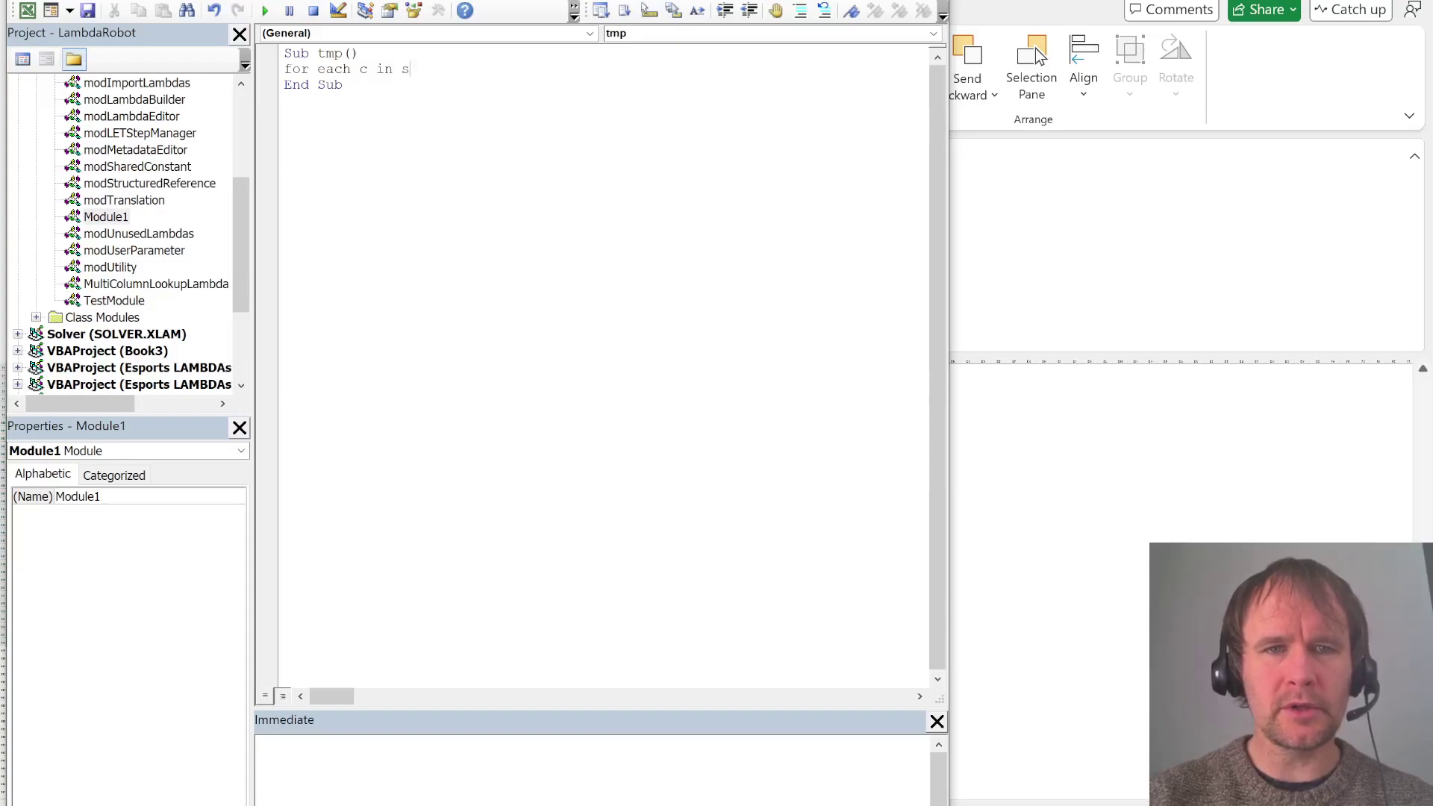
{"action": "type", "text": "election"}
{"action": "key", "text": "BackSpace"}
{"action": "key", "text": "BackSpace"}
{"action": "key", "text": "BackSpace"}
{"action": "key", "text": "BackSpace"}
{"action": "type", "text": "t"}
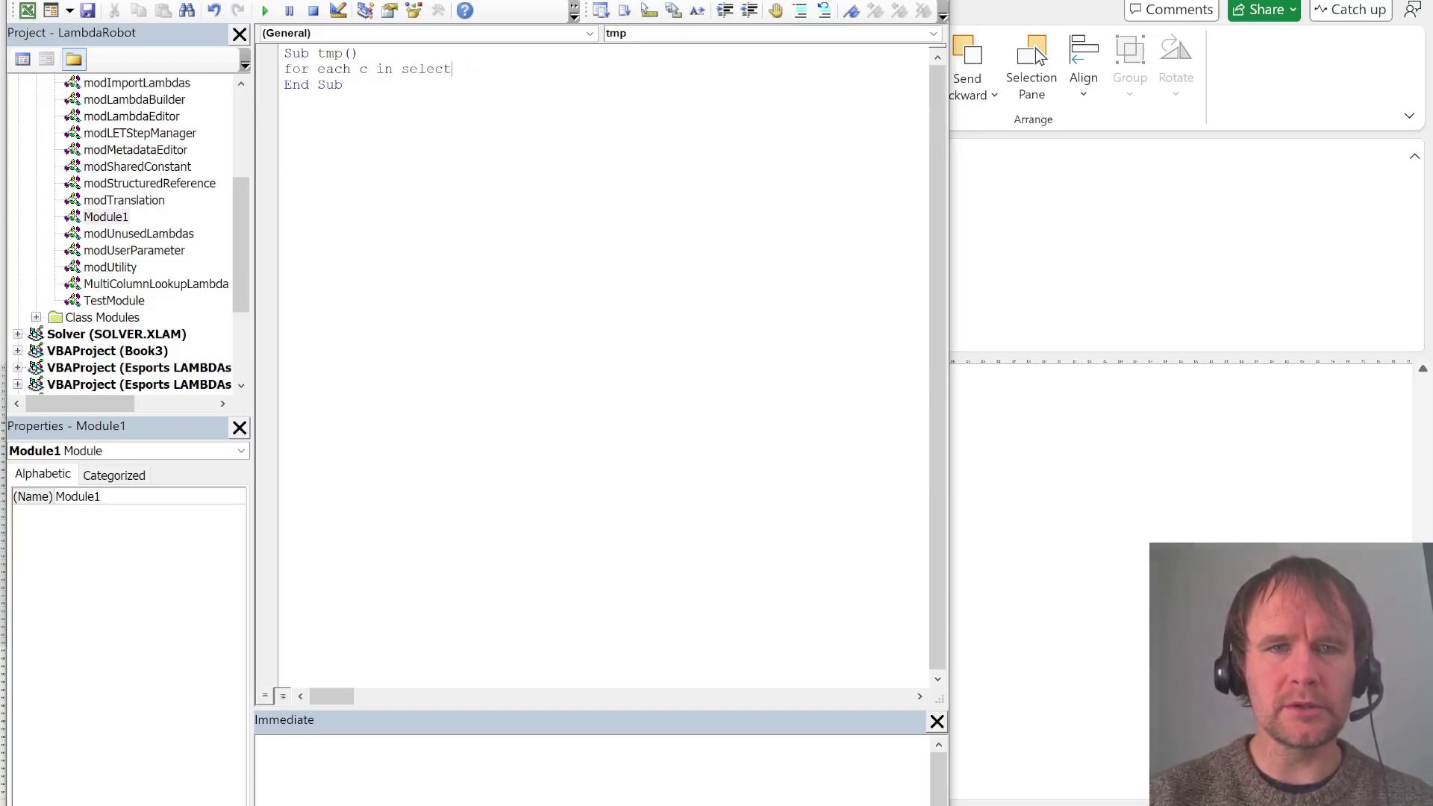
{"action": "type", "text": "ion.cells"}
{"action": "key", "text": "Return"}
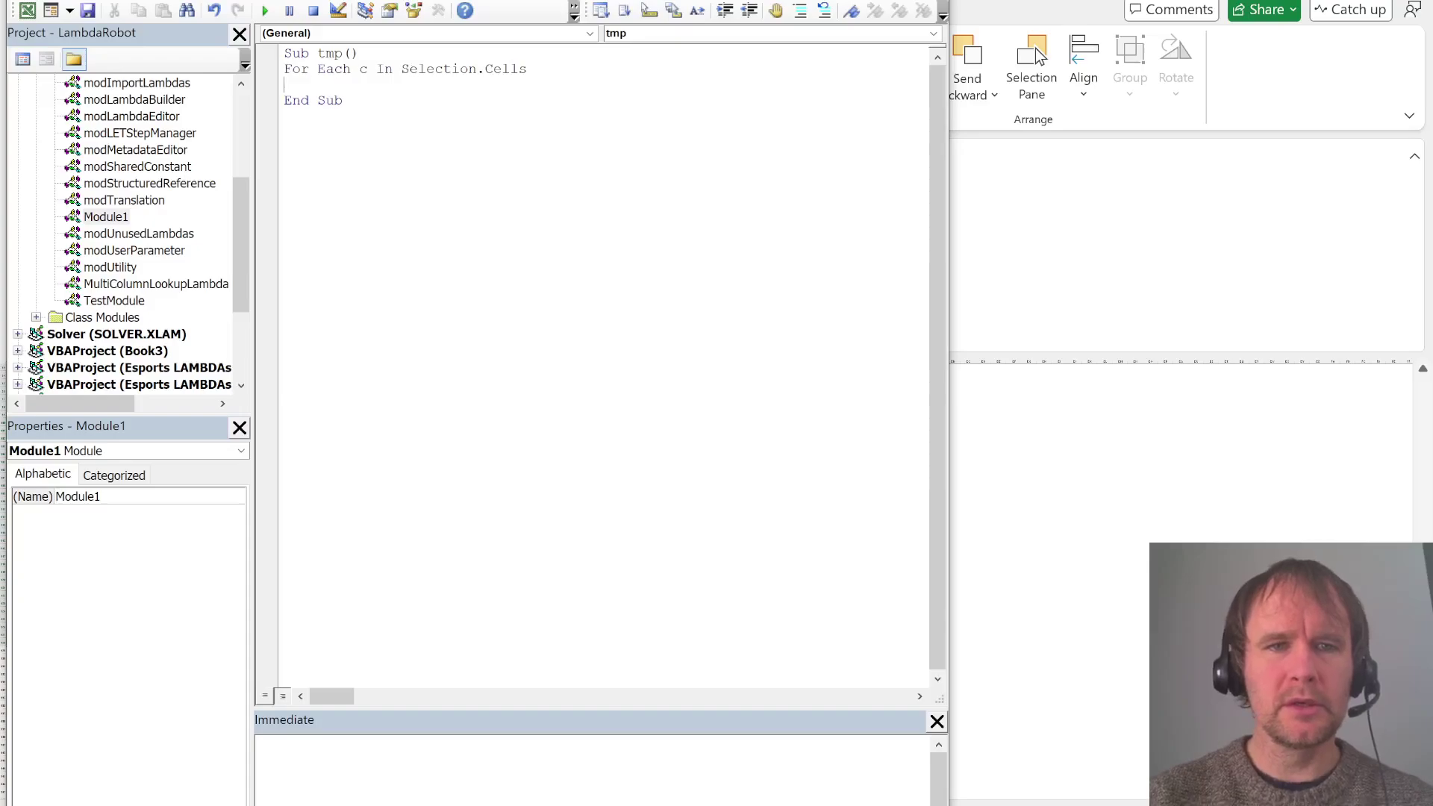
{"action": "key", "text": "Return"}
{"action": "type", "text": "ne"}
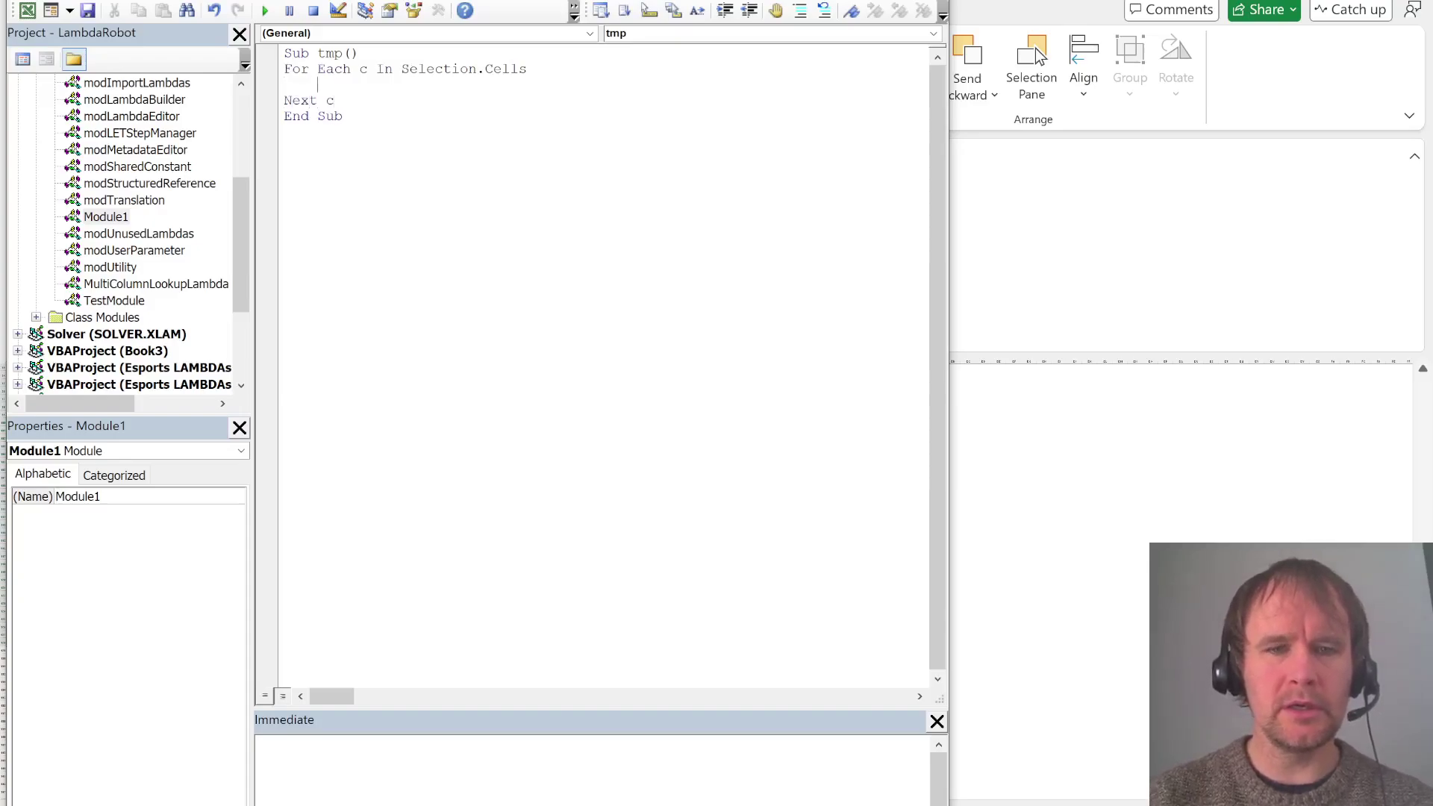
Fill the loop body with c.Value = c.Interior.Color so each cell receives its own fill color number
{"action": "type", "text": "valu"}
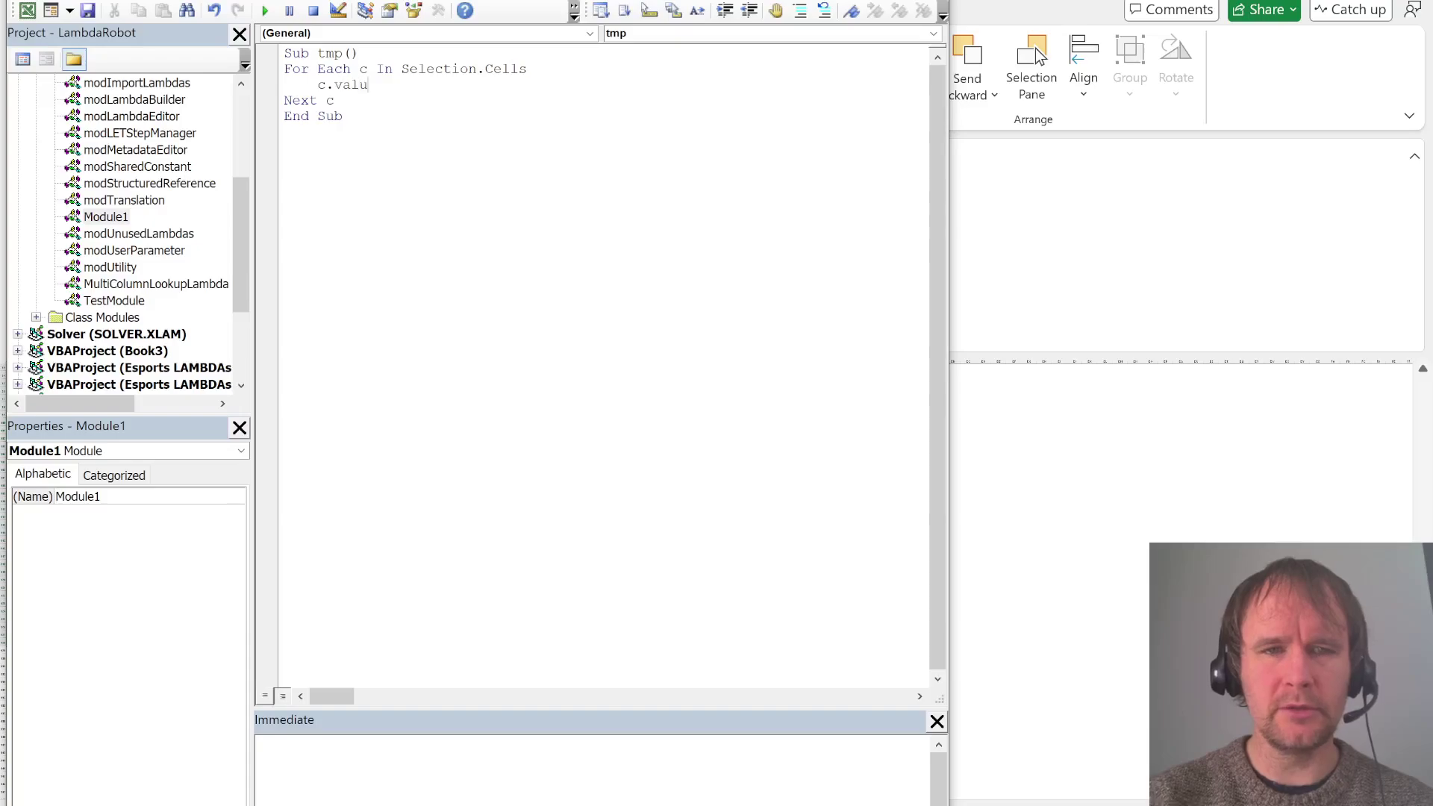
{"action": "type", "text": "e = c.inter"}
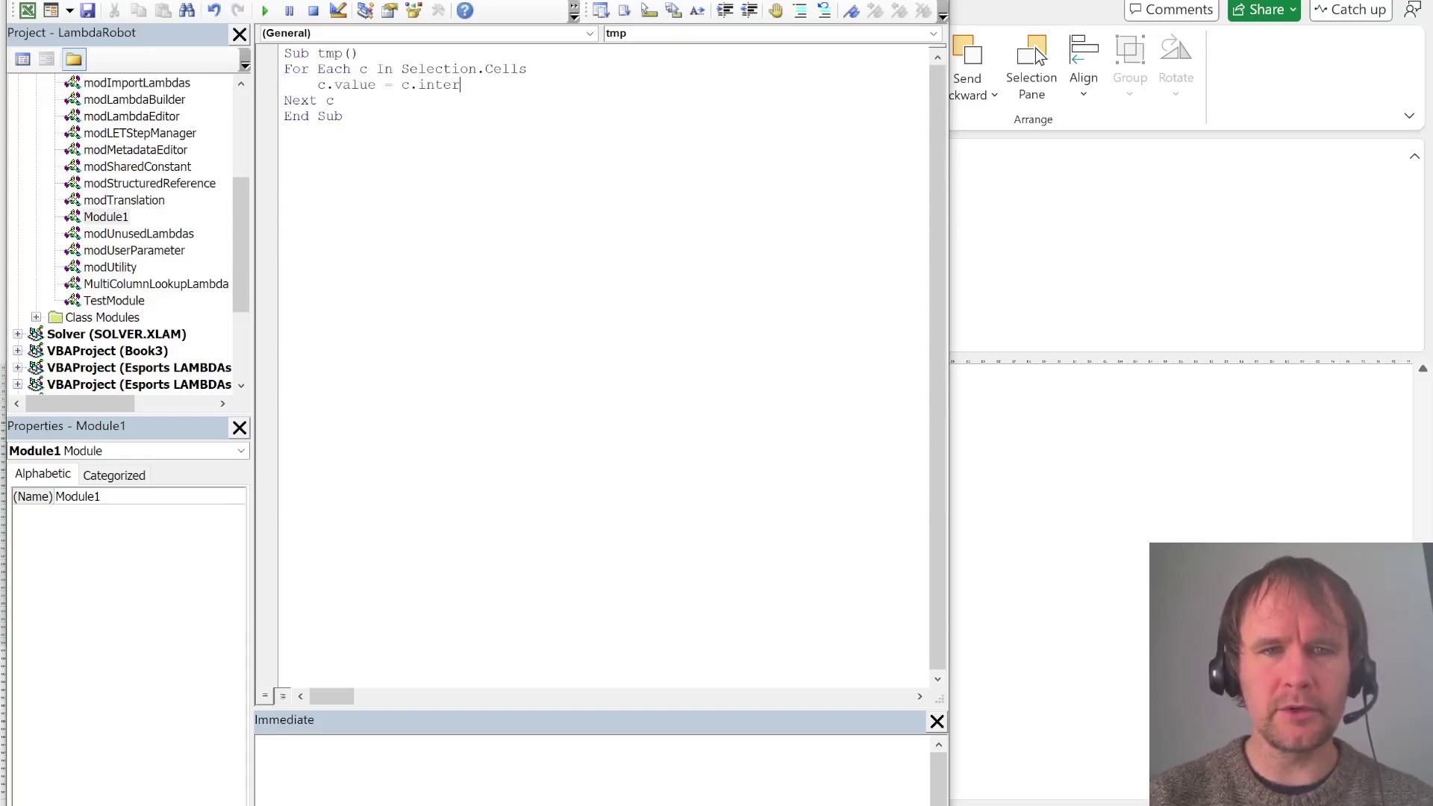
{"action": "type", "text": "ior.color"}
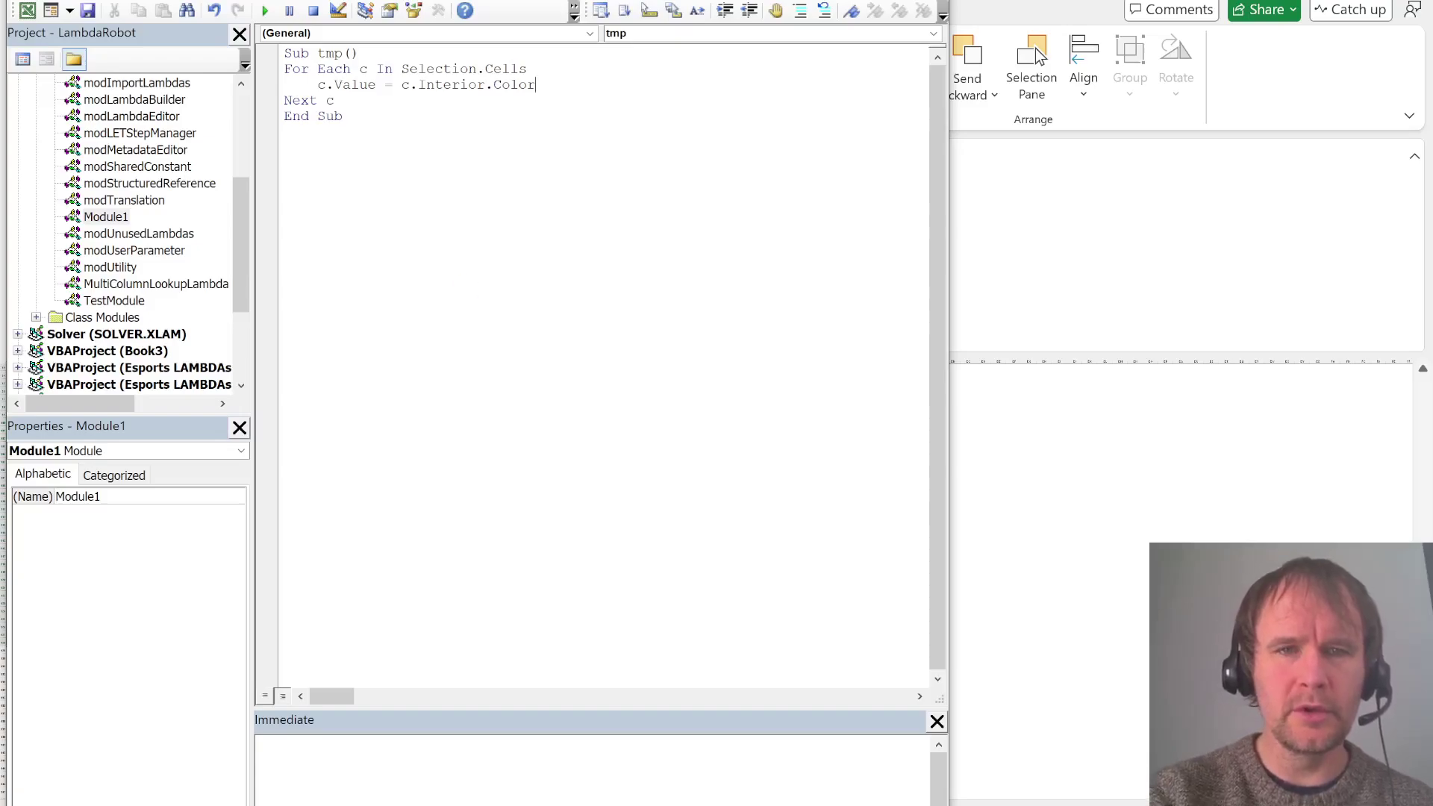
Select the whole pixel picture on the Emerald City sheet, from A1 to its last corner cell, and run the tmp macro on it
{"action": "left_click", "coordinate": [1018, 476]}
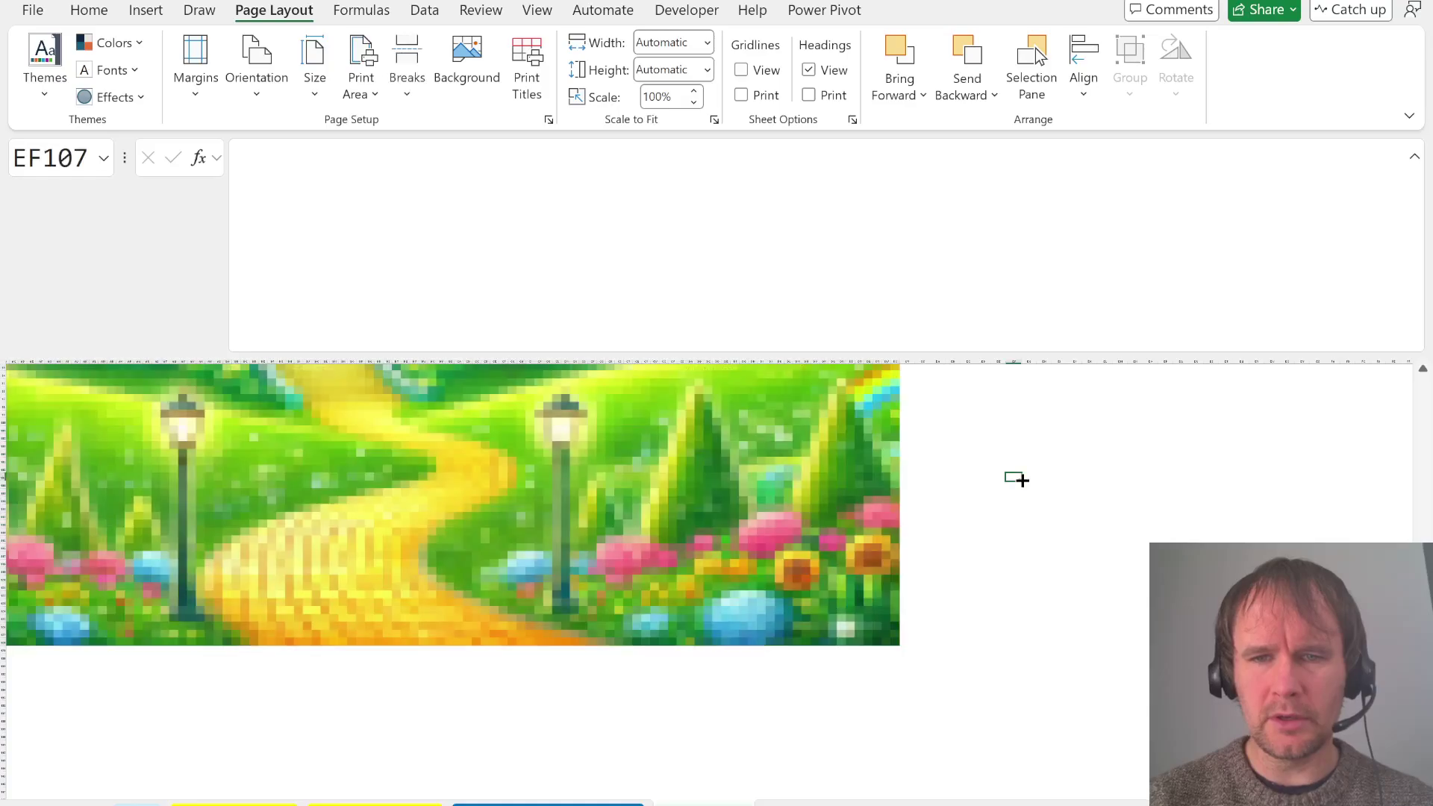
{"action": "left_click", "coordinate": [513, 493]}
{"action": "key", "text": "ctrl+Home"}
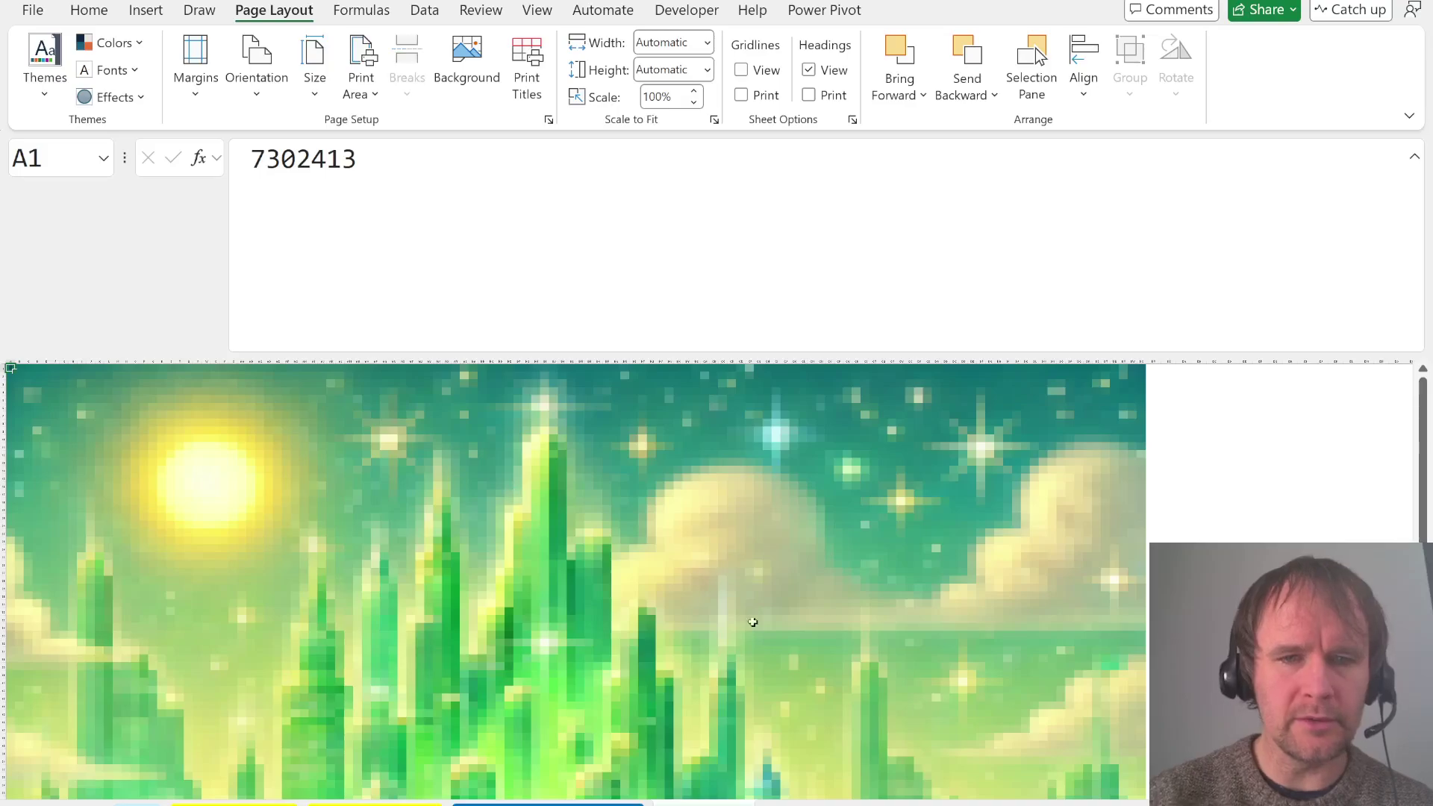
{"action": "scroll", "coordinate": [1002, 705], "scroll_direction": "down", "scroll_amount": 5}
{"action": "scroll", "coordinate": [1002, 704], "scroll_direction": "down", "scroll_amount": 10}
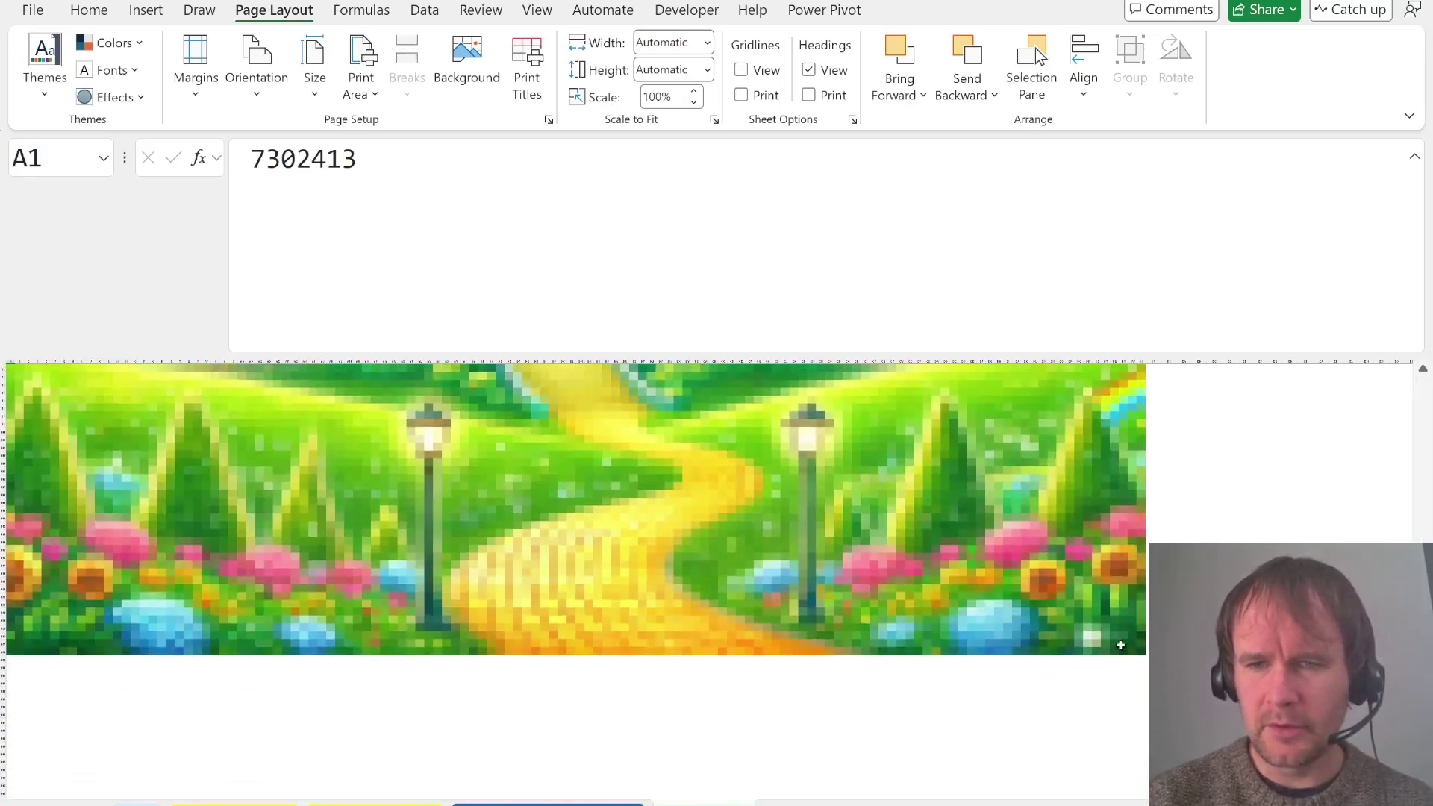
{"action": "left_click", "coordinate": [1145, 652], "text": "shift"}
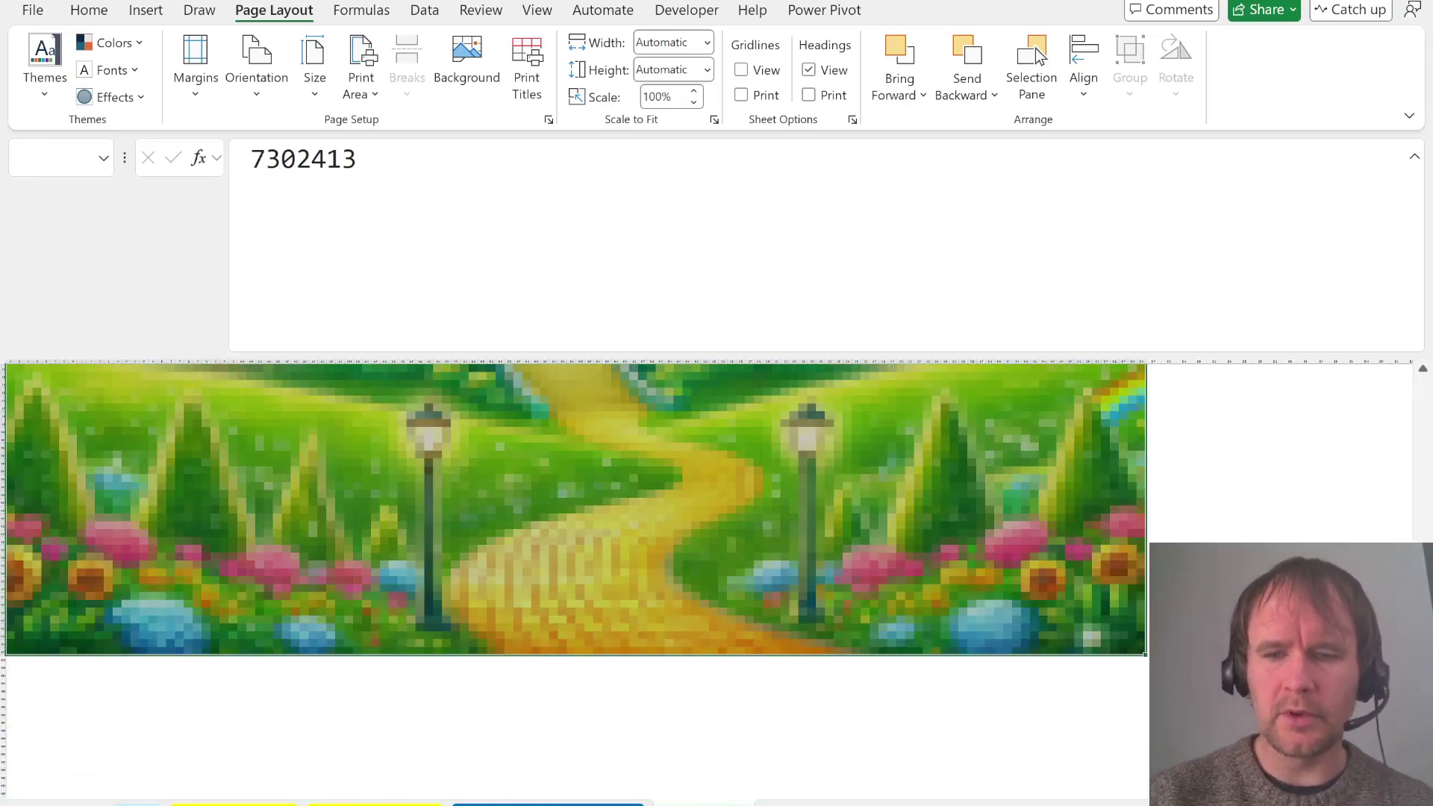
{"action": "key", "text": "alt+F11"}
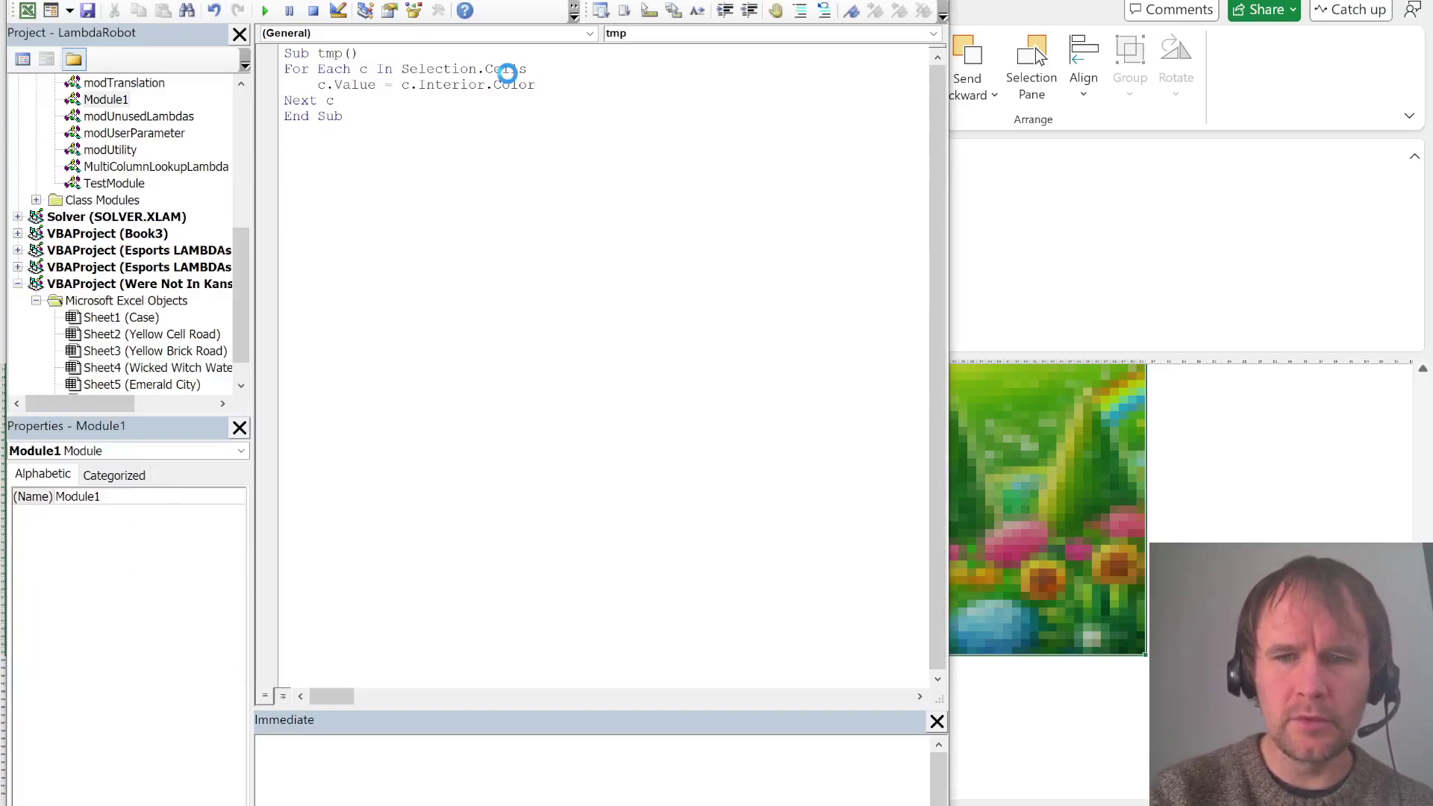
{"action": "key", "text": "F5"}
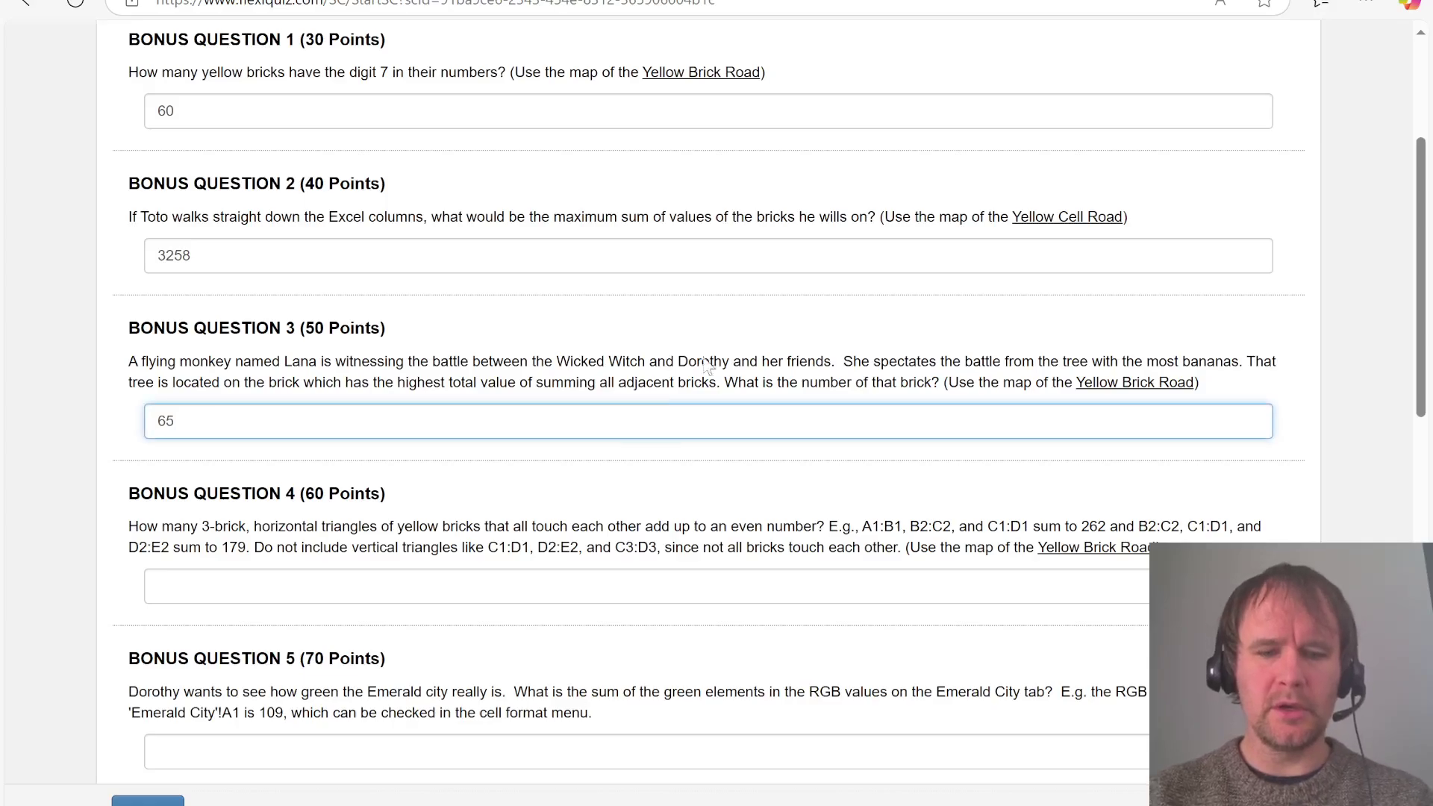
In the web browser, search for "vba interior color to rgb" and read the Stack Overflow answer on returning RGB values from Range.Interior.Color
{"action": "key", "text": "ctrl+t"}
{"action": "type", "text": "vba inter"}
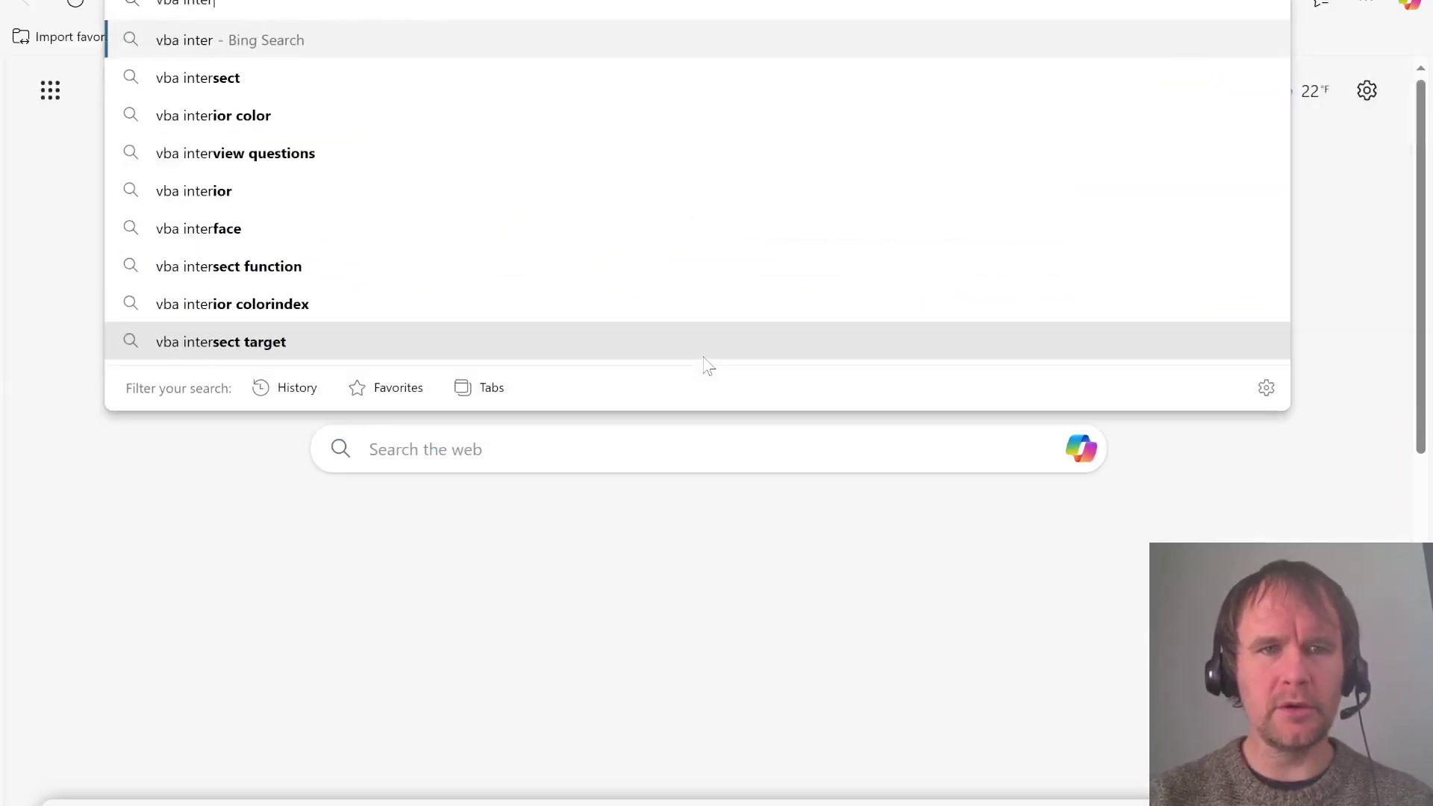
{"action": "type", "text": "ior color to"}
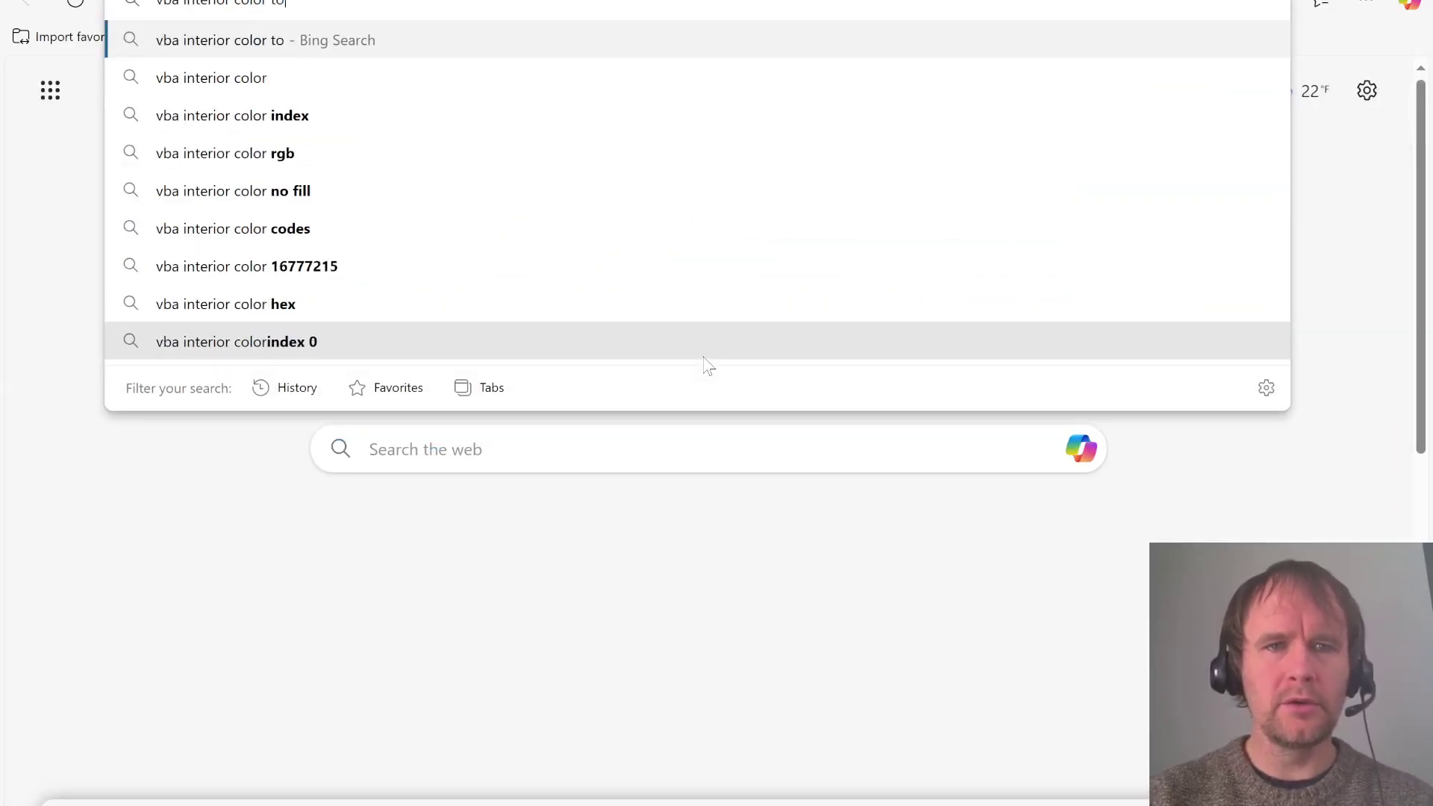
{"action": "type", "text": " rgb"}
{"action": "key", "text": "Return"}
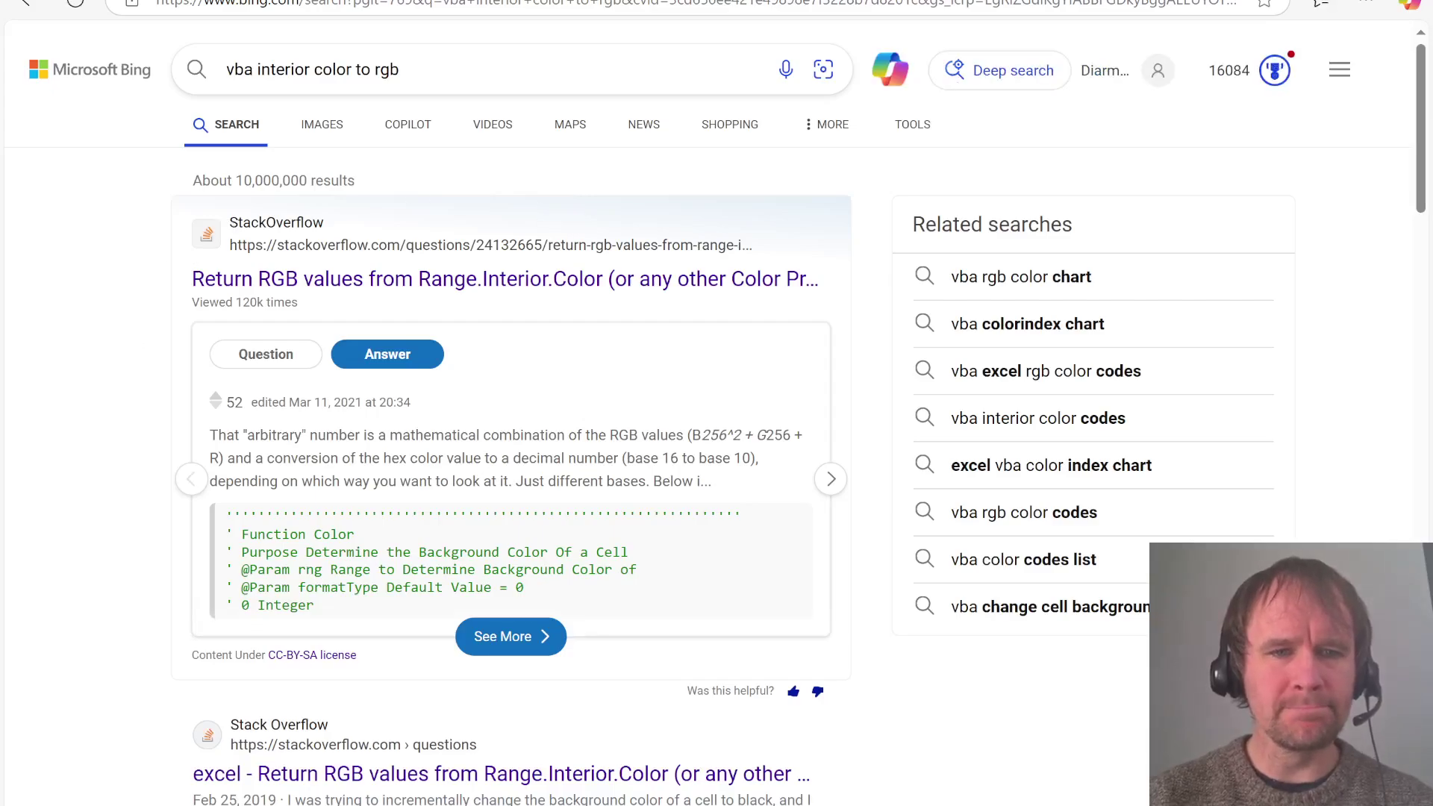
{"action": "left_click", "coordinate": [369, 277]}
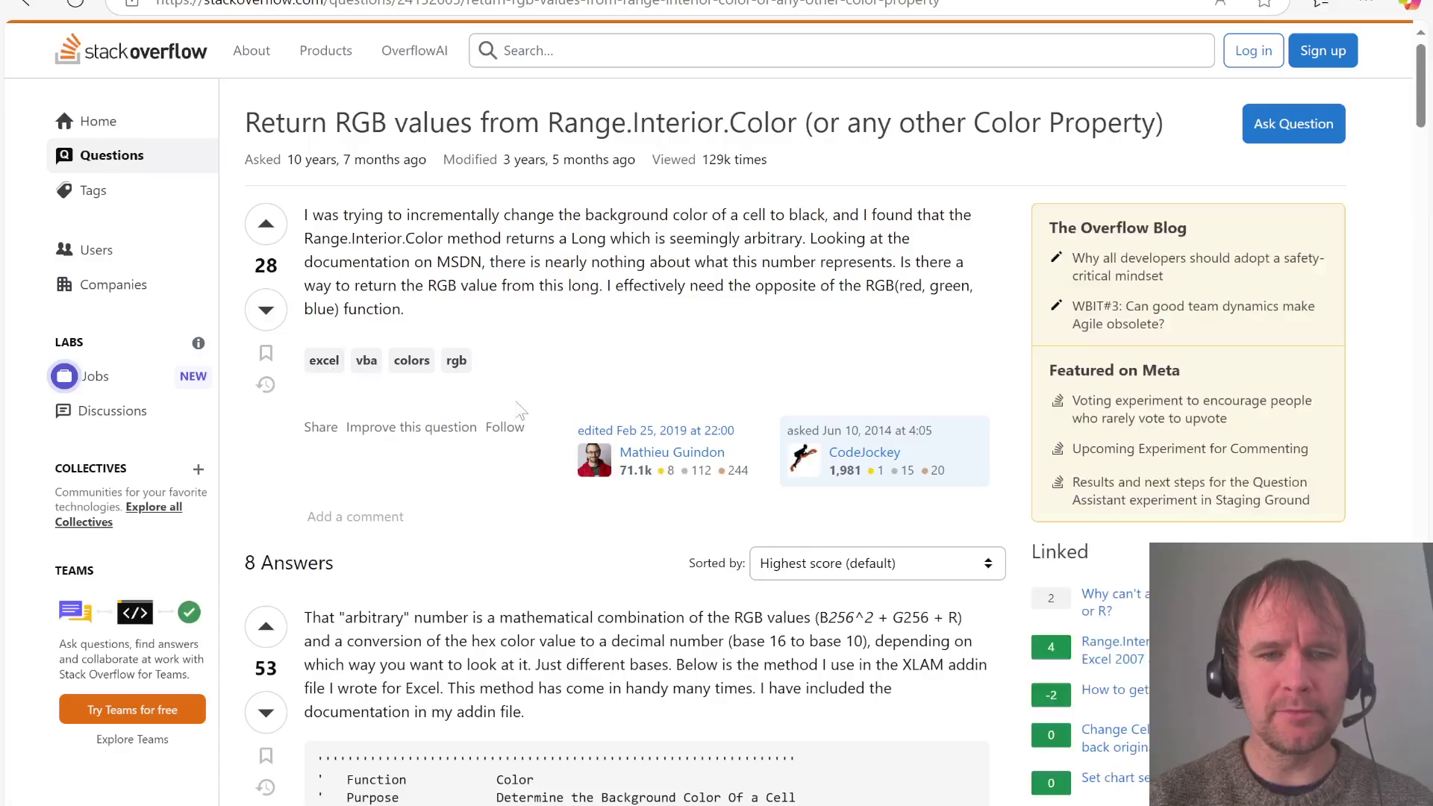
{"action": "scroll", "coordinate": [520, 410], "scroll_direction": "down", "scroll_amount": 8}
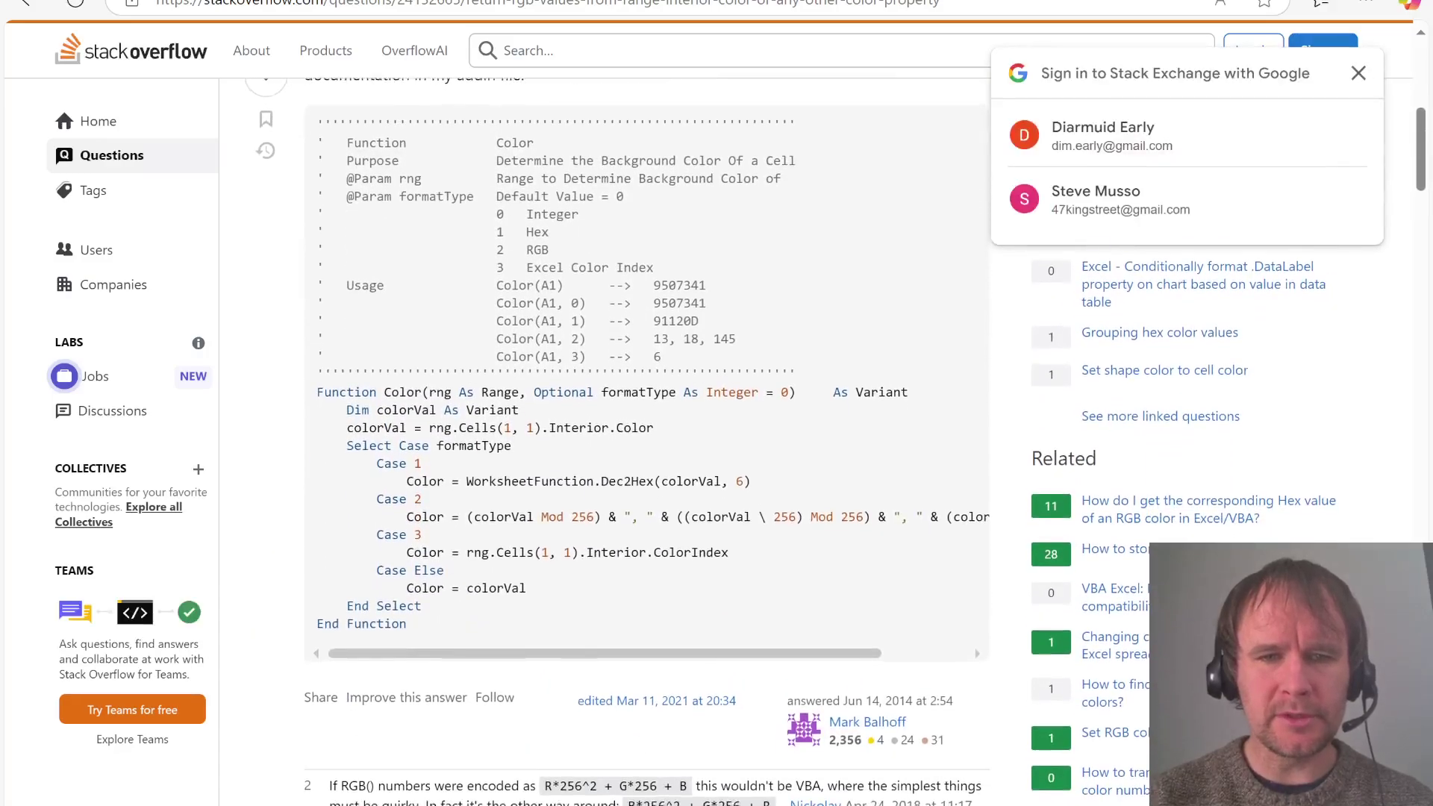
{"action": "scroll", "coordinate": [642, 440], "scroll_direction": "down", "scroll_amount": 1}
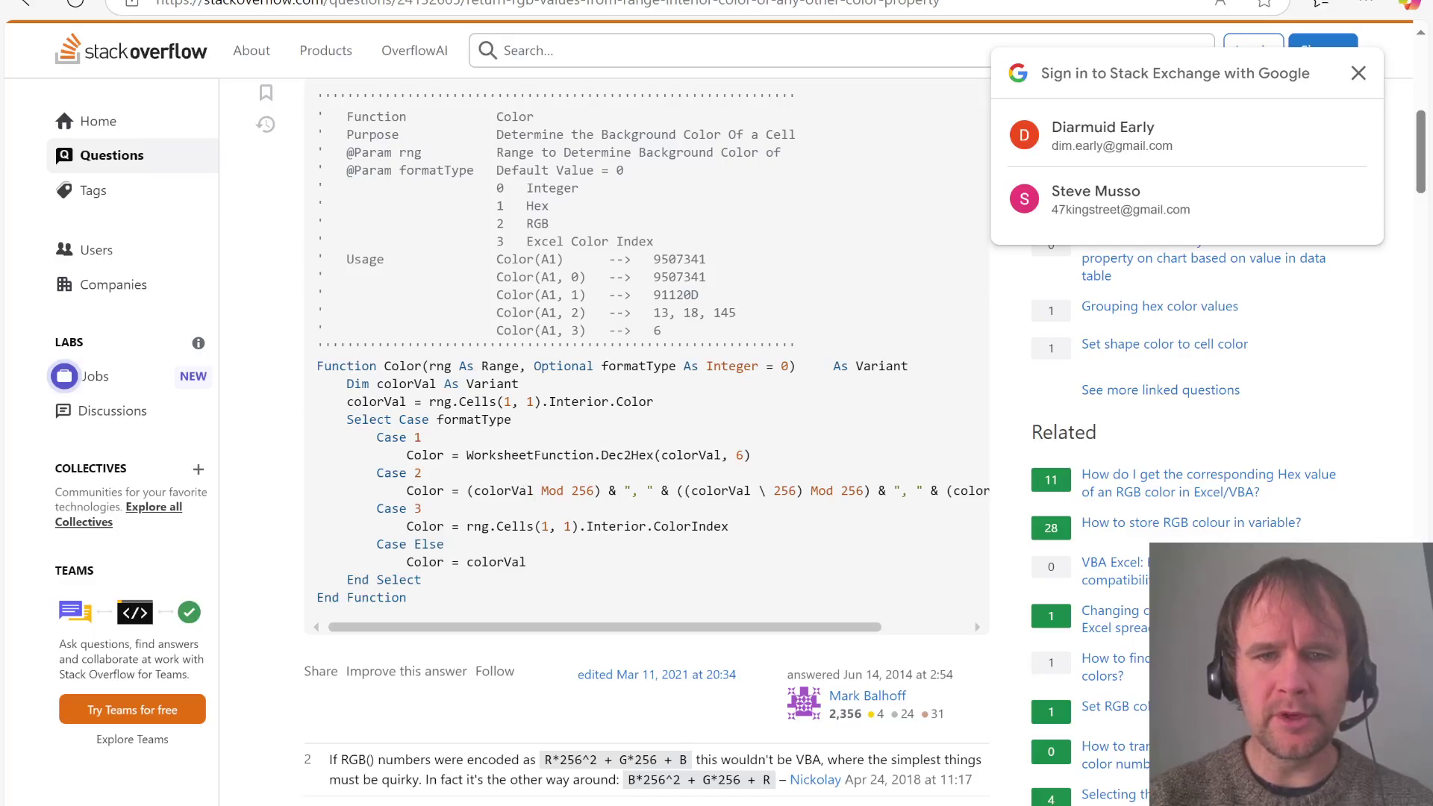
Return to the Excel workbook and enter =DEC2HEX(A1:DX128) in cell A131 below the pixel picture
{"action": "key", "text": "alt+Tab"}
{"action": "key", "text": "Tab"}
{"action": "key", "text": "Tab"}
{"action": "key", "text": "Tab"}
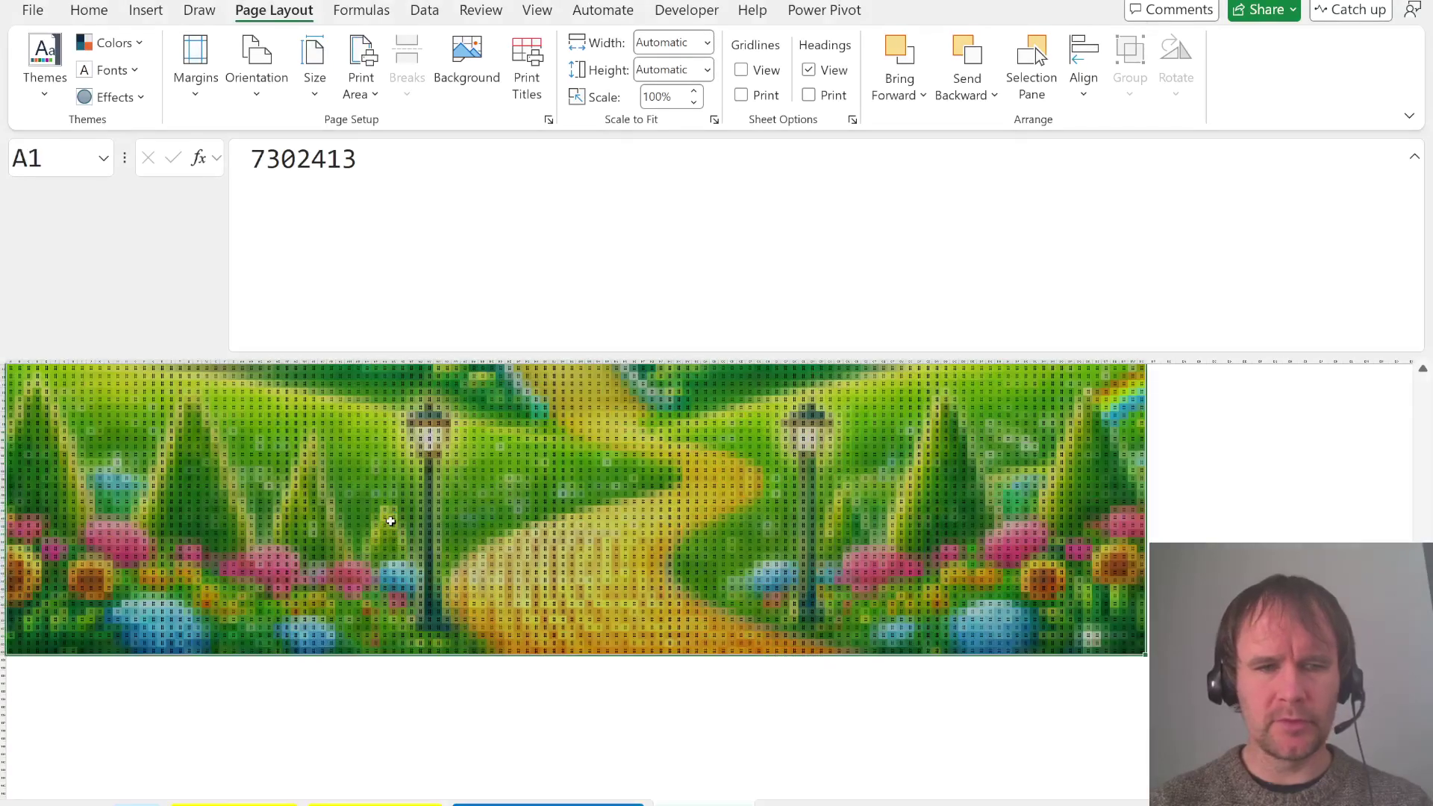
{"action": "key", "text": "Down"}
{"action": "key", "text": "ctrl+Down"}
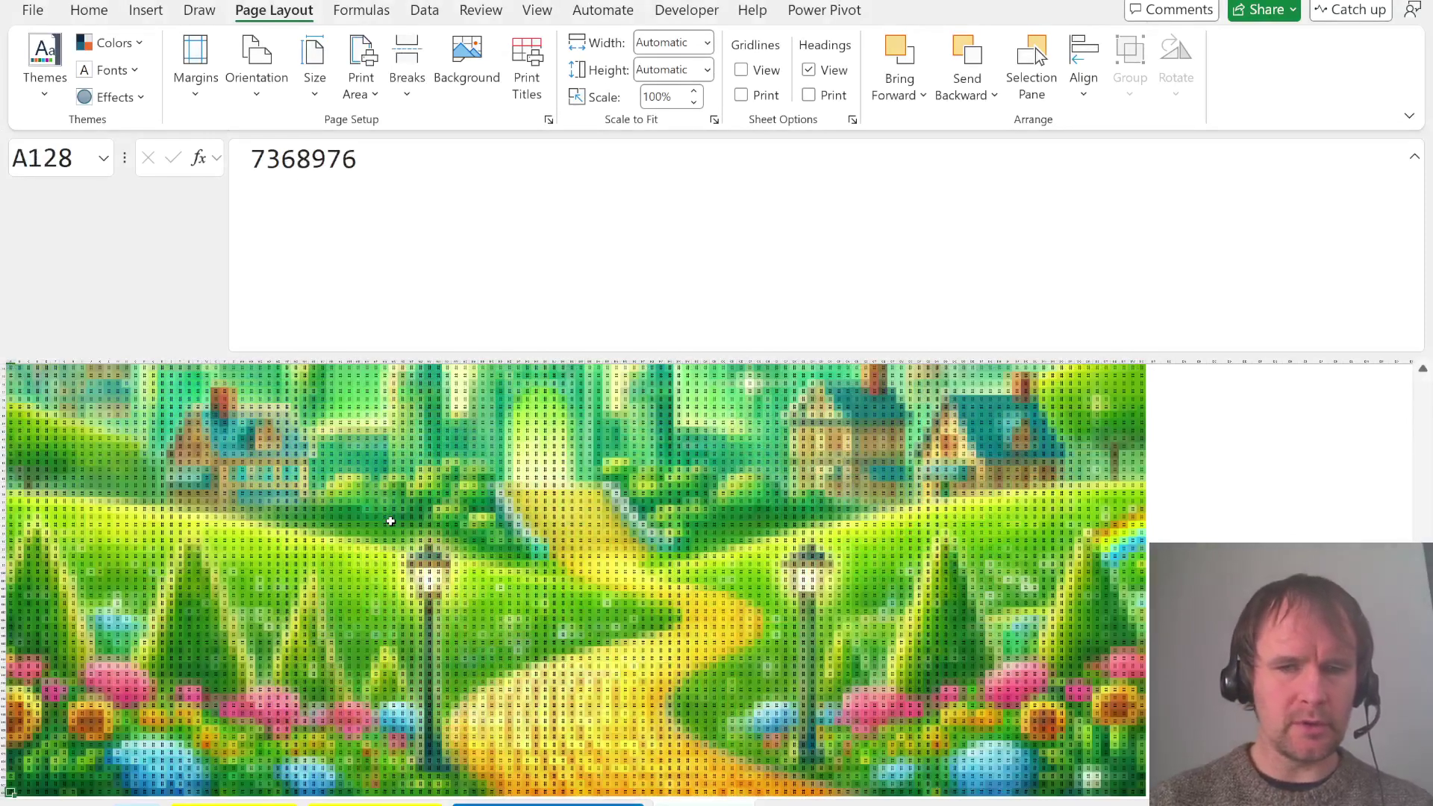
{"action": "key", "text": "Down"}
{"action": "key", "text": "Down"}
{"action": "key", "text": "Down"}
{"action": "type", "text": "=dec2h"}
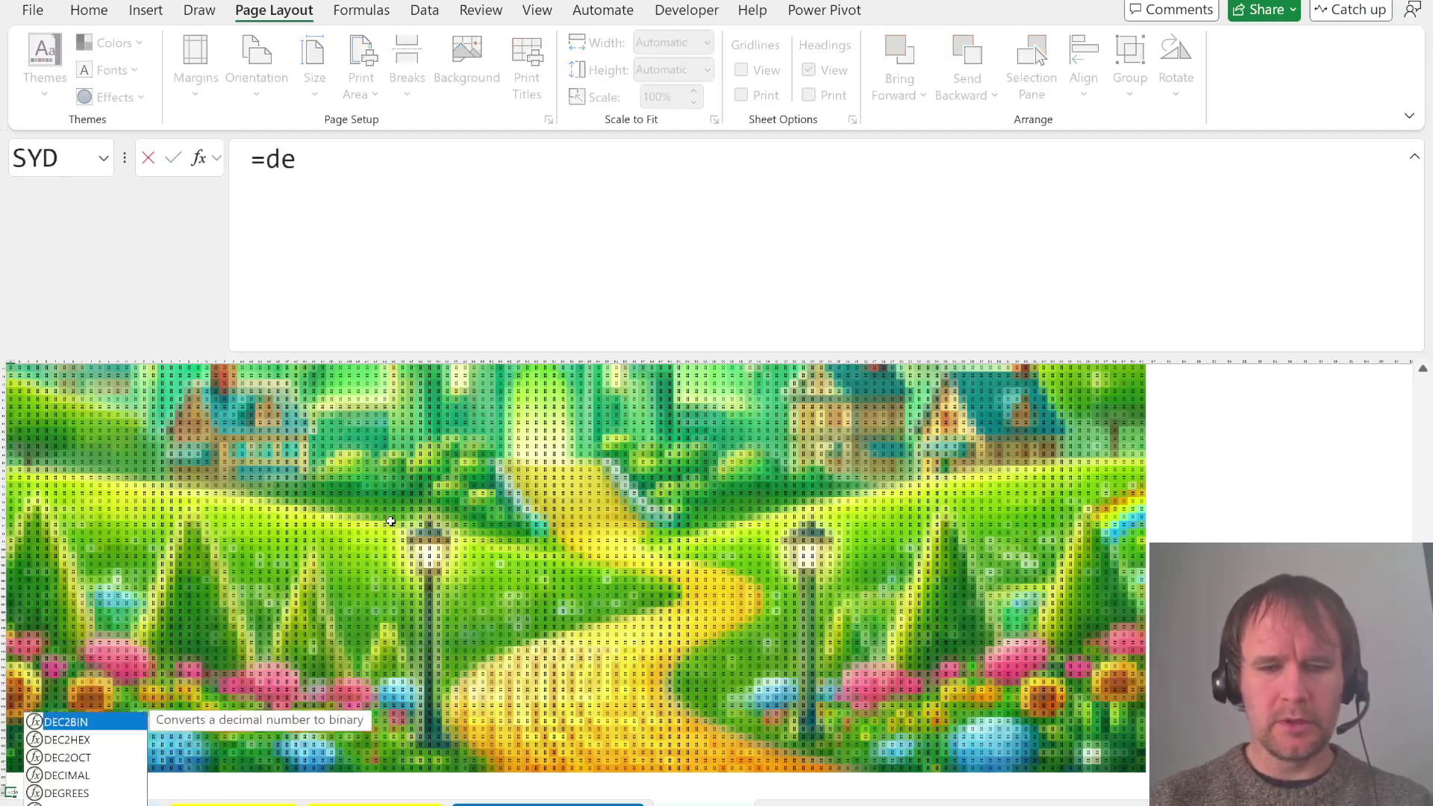
{"action": "key", "text": "Tab"}
{"action": "key", "text": "Up"}
{"action": "key", "text": "Up"}
{"action": "key", "text": "Up"}
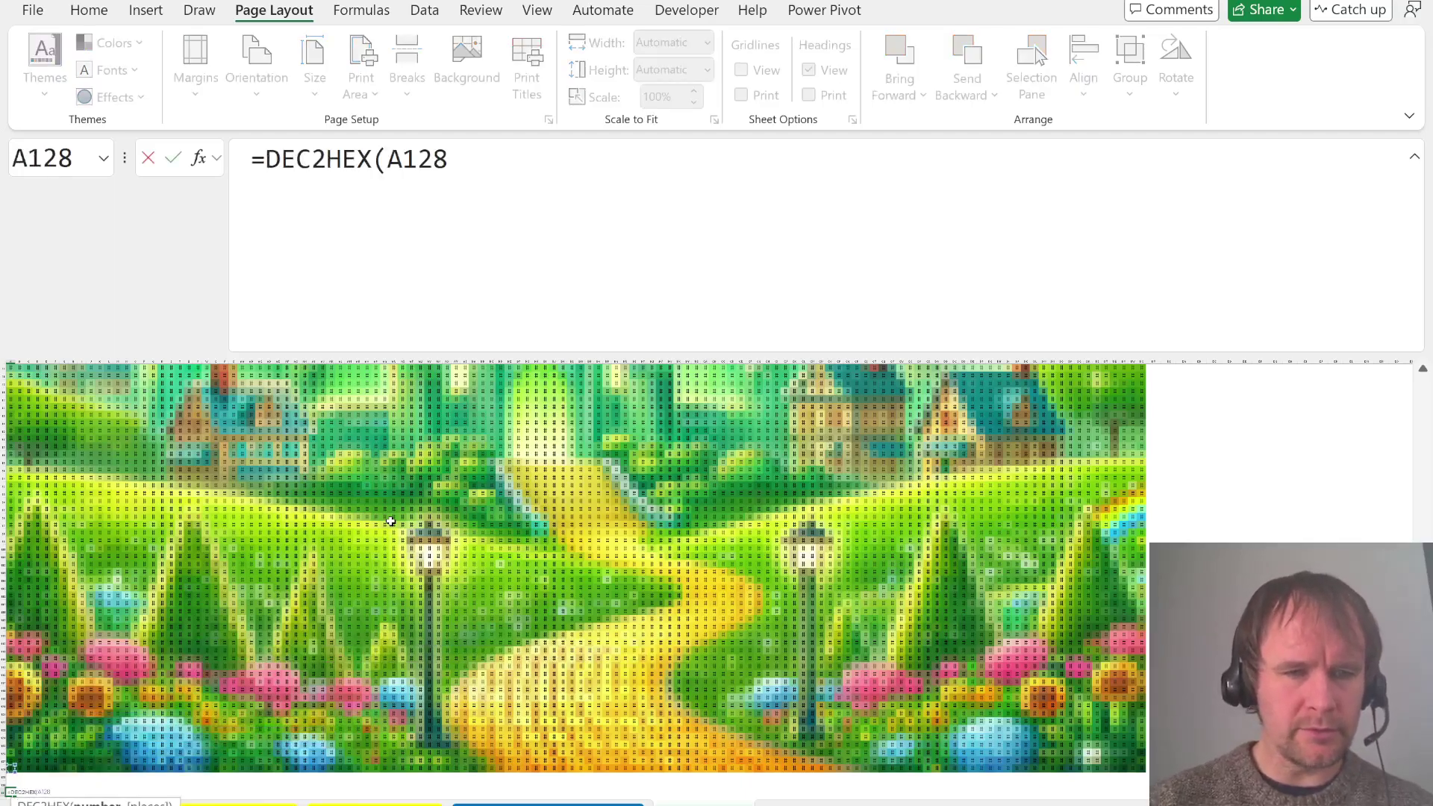
{"action": "key", "text": "ctrl+shift+Right"}
{"action": "key", "text": "ctrl+shift+Up"}
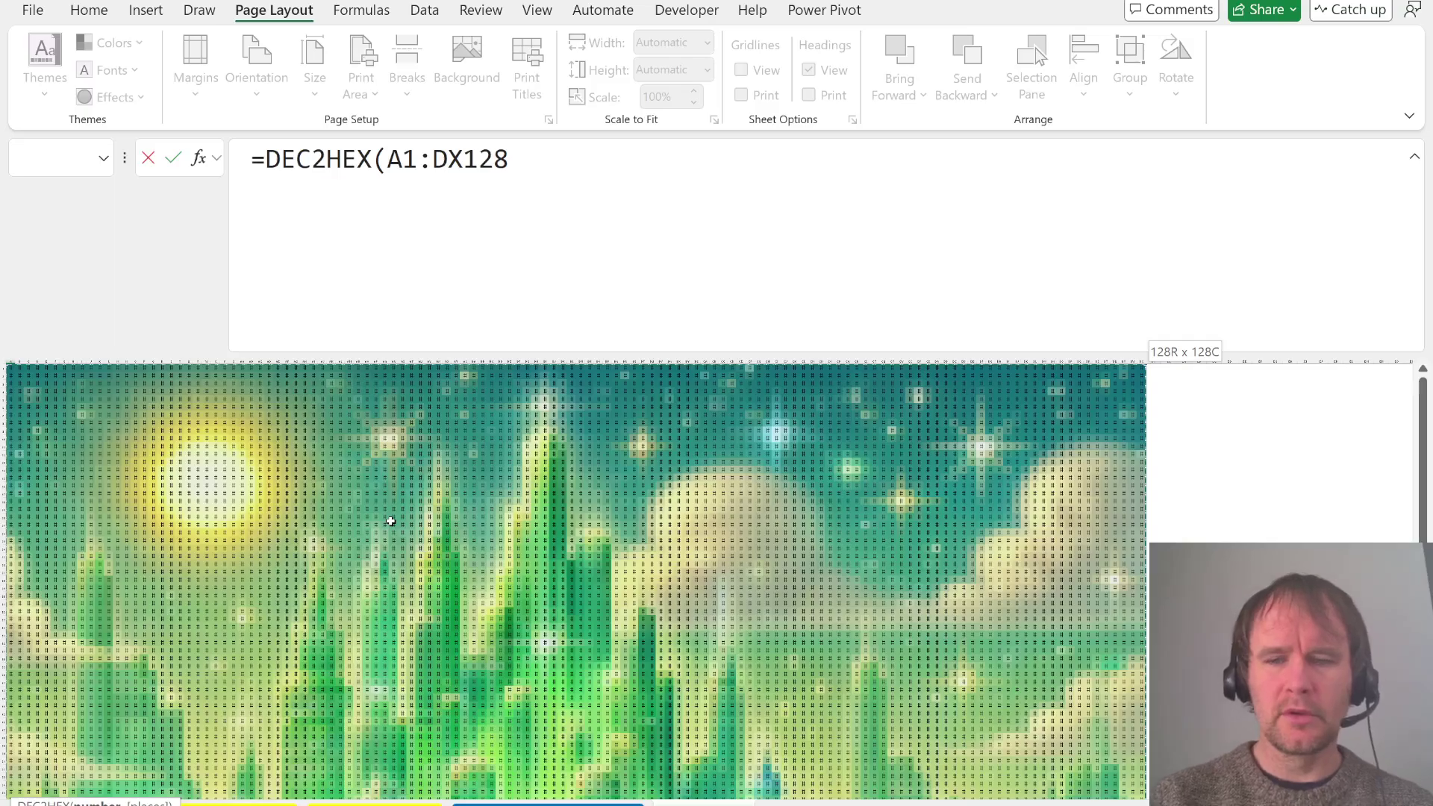
{"action": "key", "text": "Return"}
{"action": "key", "text": "Up"}
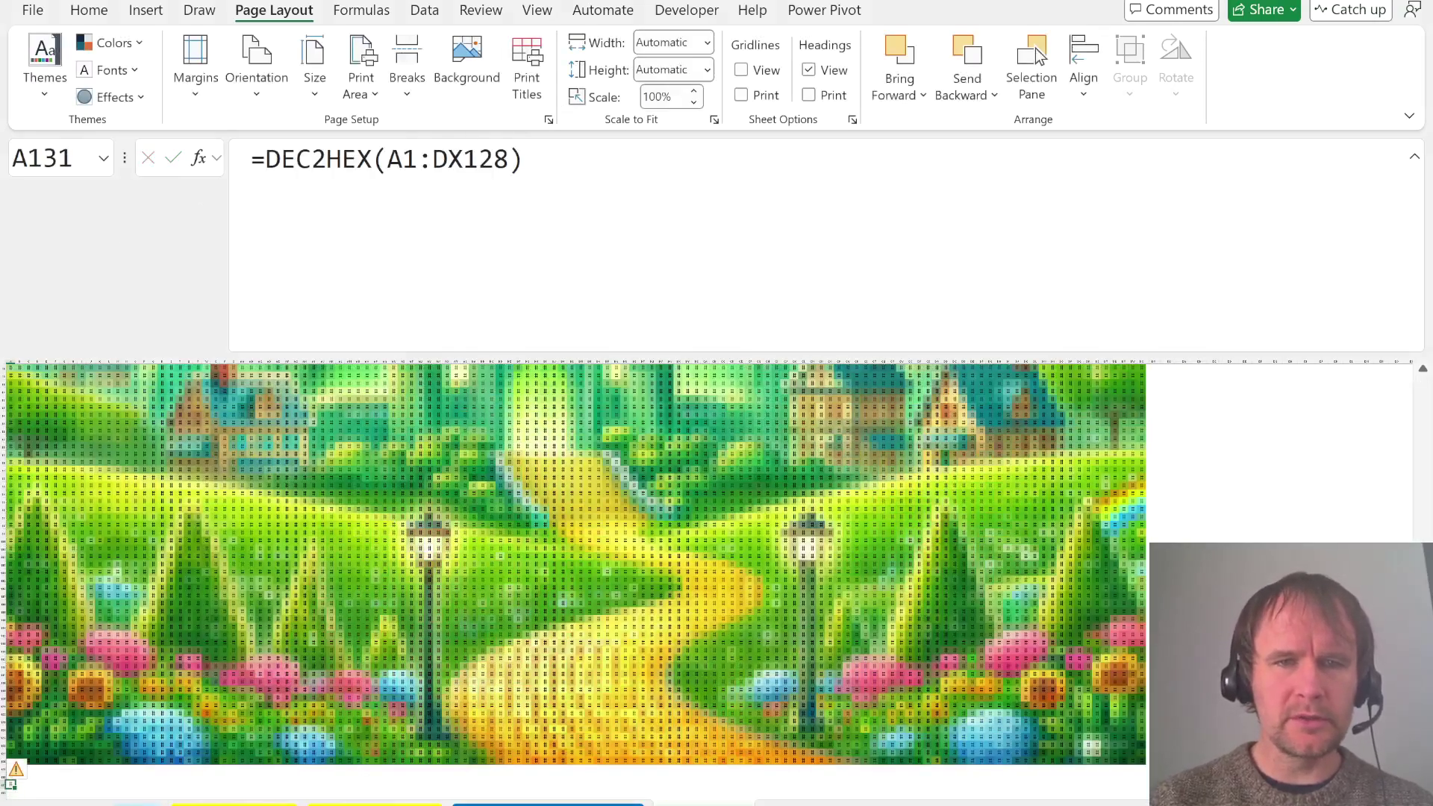
Change the formula in A131 to =DEC2HEX(+A1:DX128) so it handles the range as an array
{"action": "key", "text": "F2"}
{"action": "key", "text": "Left"}
{"action": "key", "text": "Left"}
{"action": "key", "text": "Left"}
{"action": "key", "text": "Left"}
{"action": "key", "text": "Left"}
{"action": "key", "text": "Left"}
{"action": "key", "text": "Left"}
{"action": "key", "text": "Left"}
{"action": "key", "text": "Left"}
{"action": "type", "text": "+"}
{"action": "key", "text": "Return"}
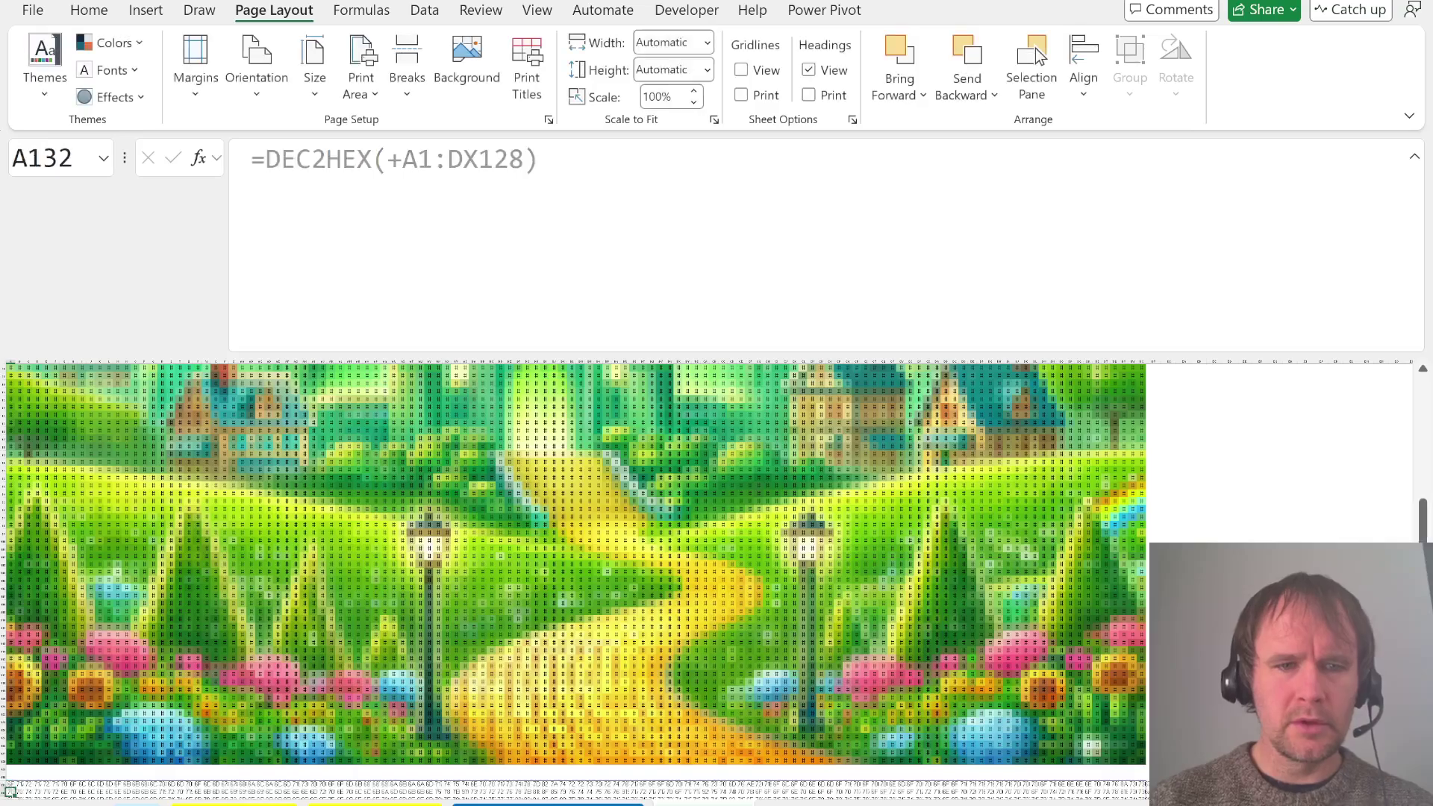
Check the hex code lengths with =LEN(A131#) in row 131, in the first column after the hex block, and return to A131
{"action": "key", "text": "Up"}
{"action": "key", "text": "ctrl+Right"}
{"action": "key", "text": "Right"}
{"action": "type", "text": "=el"}
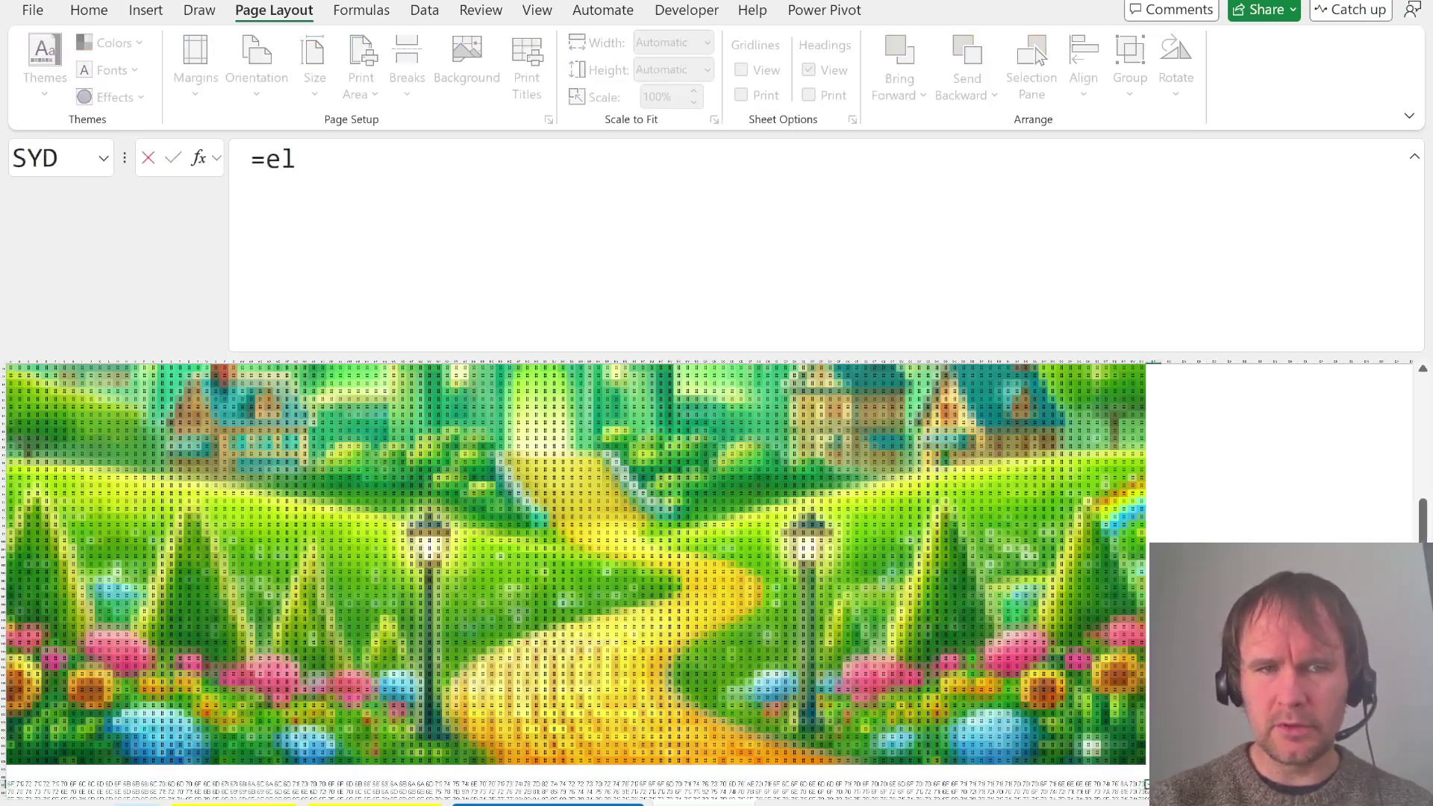
{"action": "key", "text": "BackSpace"}
{"action": "key", "text": "BackSpace"}
{"action": "type", "text": "le"}
{"action": "key", "text": "Tab"}
{"action": "key", "text": "Left"}
{"action": "key", "text": "BackSpace"}
{"action": "key", "text": "BackSpace"}
{"action": "key", "text": "BackSpace"}
{"action": "key", "text": "BackSpace"}
{"action": "key", "text": "BackSpace"}
{"action": "key", "text": "BackSpace"}
{"action": "key", "text": "BackSpace"}
{"action": "key", "text": "BackSpace"}
{"action": "key", "text": "BackSpace"}
{"action": "key", "text": "BackSpace"}
{"action": "key", "text": "BackSpace"}
{"action": "type", "text": "A131#"}
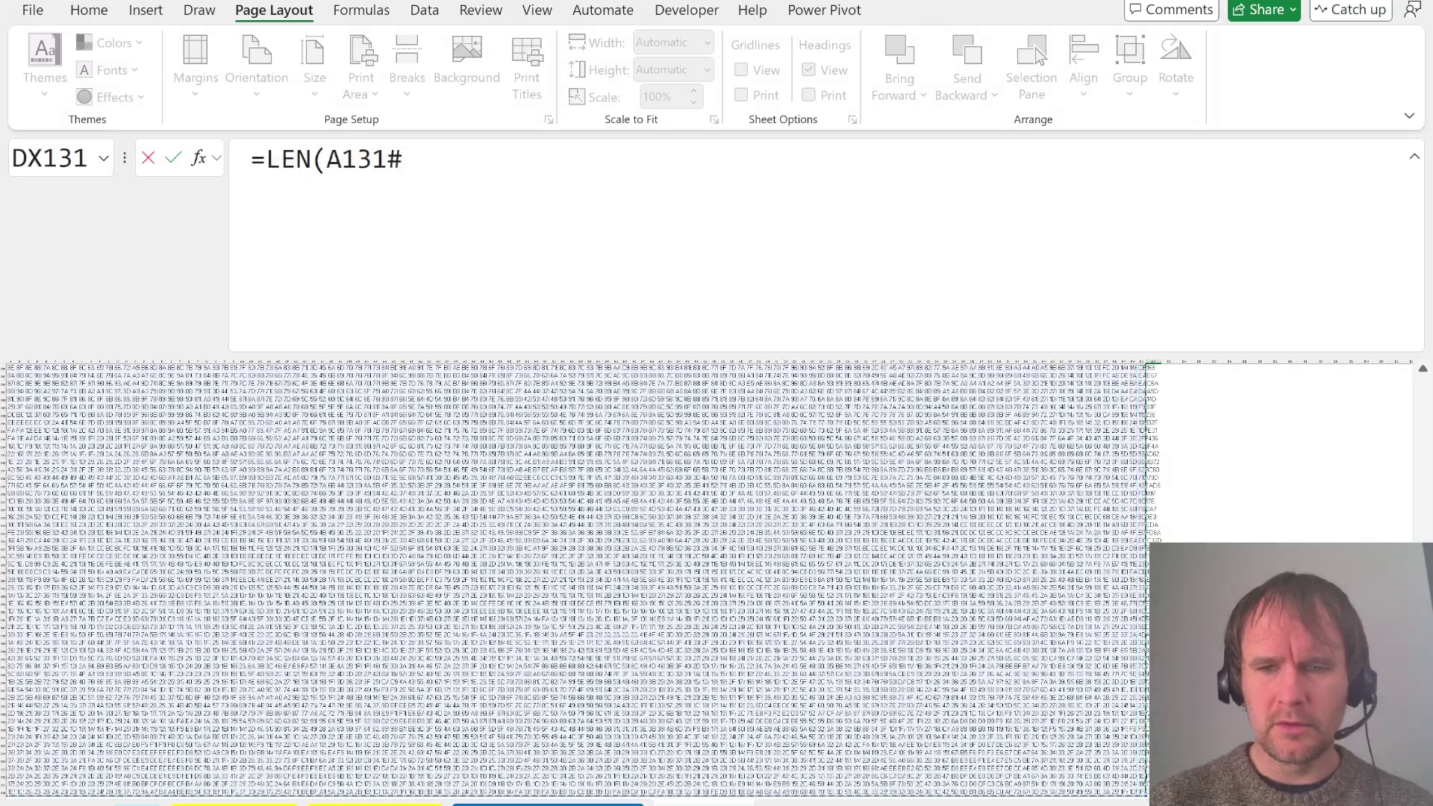
{"action": "type", "text": ")"}
{"action": "key", "text": "Return"}
{"action": "key", "text": "Up"}
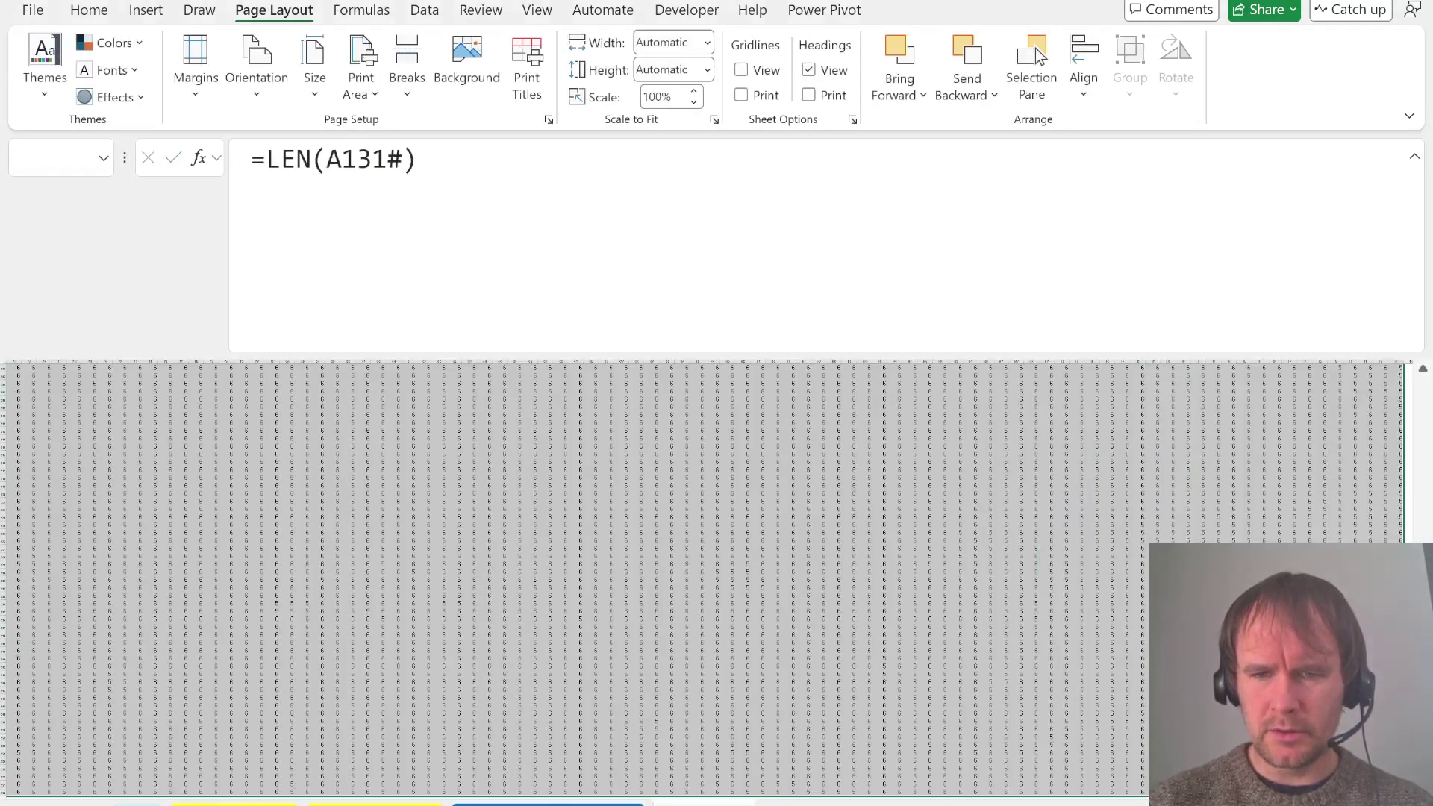
{"action": "key", "text": "Left"}
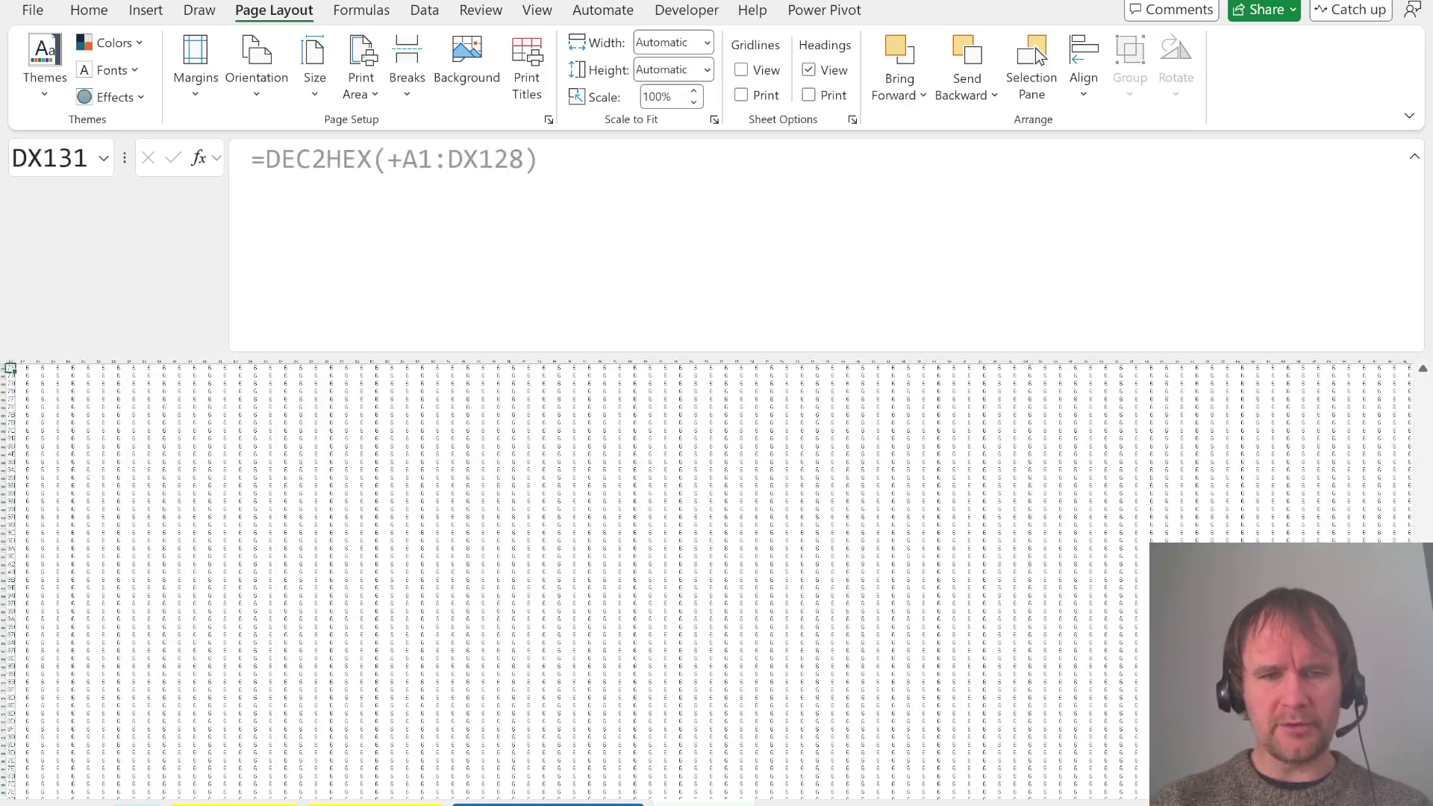
{"action": "key", "text": "ctrl+Left"}
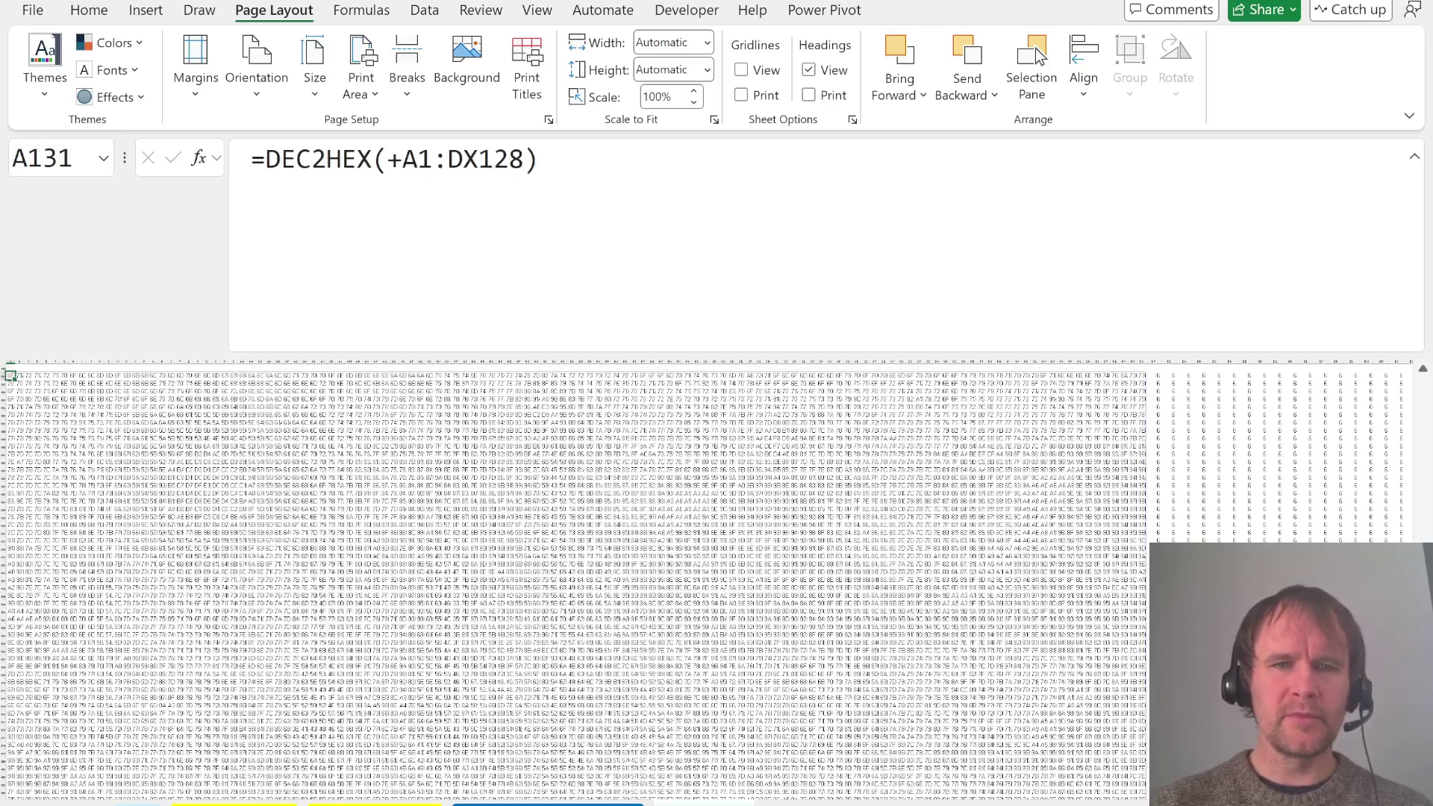
Change the A131 formula to =DEC2HEX(+A1:DX128,6) for six-character hex codes and check the block of code lengths beside it
{"action": "key", "text": "F2"}
{"action": "type", "text": ",6"}
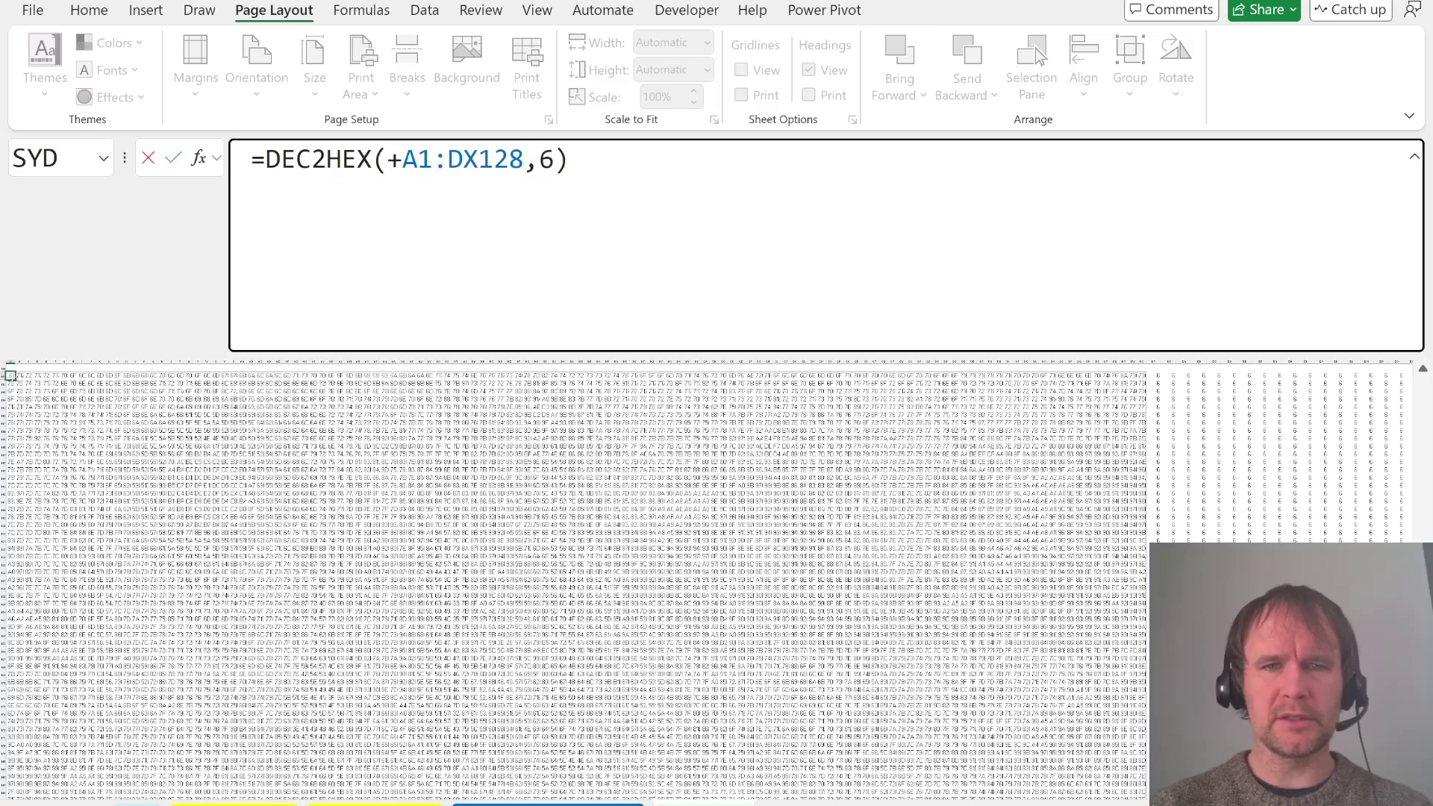
{"action": "key", "text": "Return"}
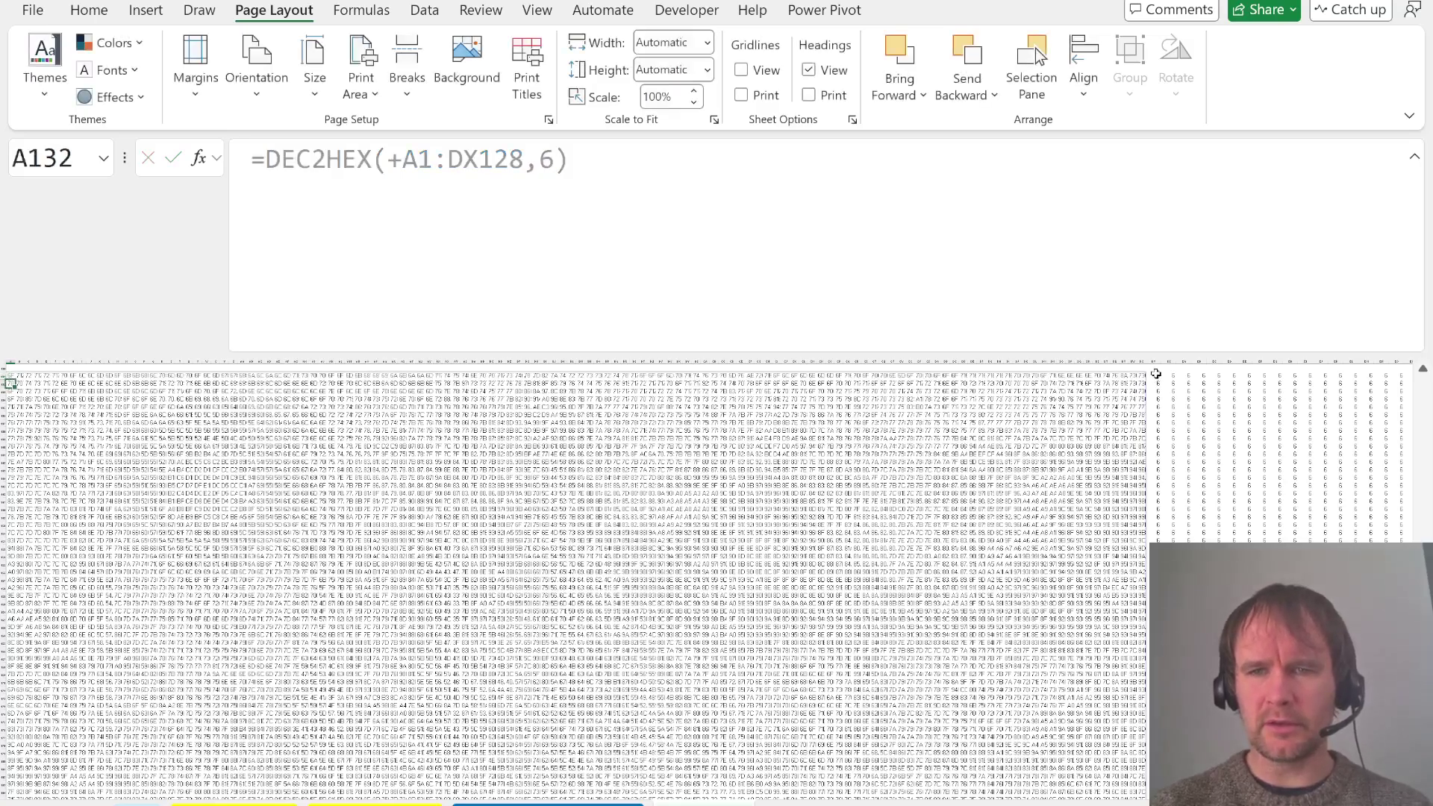
{"action": "left_click", "coordinate": [1156, 375]}
{"action": "key", "text": "ctrl+shift+Down"}
{"action": "key", "text": "ctrl+shift+Right"}
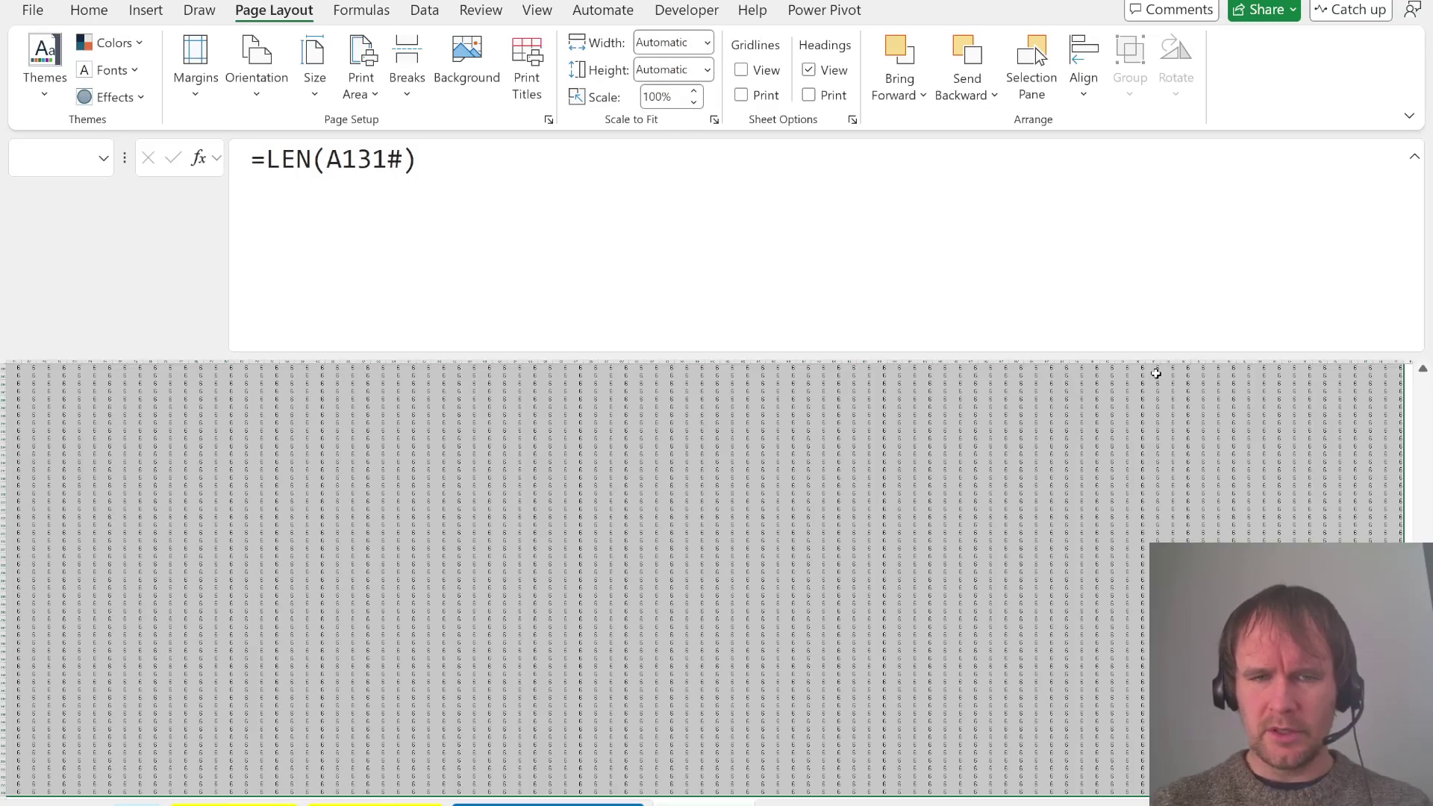
Extract two characters of each hex code by entering =MID(A131#,2,2) in A260, below the hex block
{"action": "key", "text": "ctrl+Down"}
{"action": "key", "text": "Down"}
{"action": "key", "text": "Home"}
{"action": "type", "text": "=mi"}
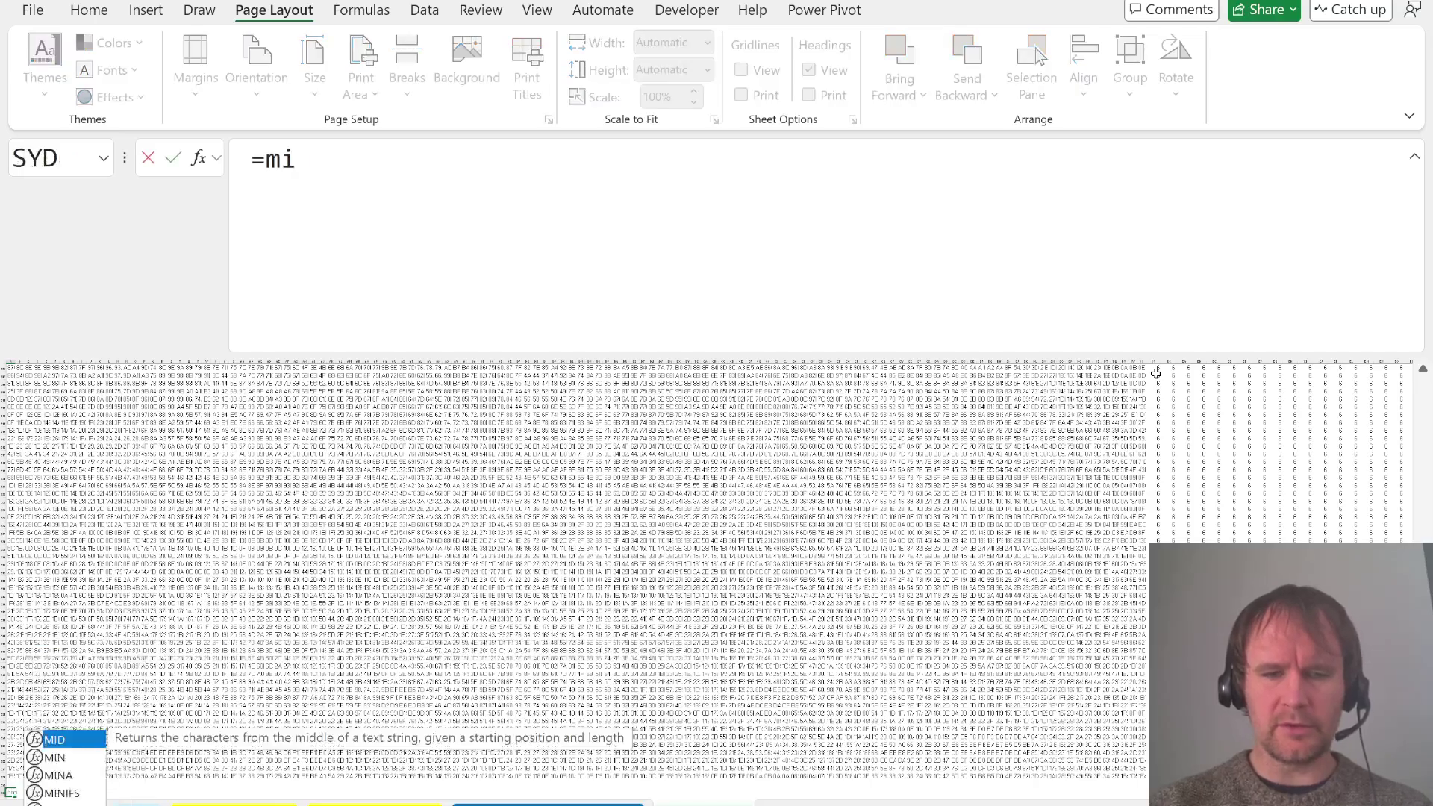
{"action": "key", "text": "Tab"}
{"action": "key", "text": "Up"}
{"action": "key", "text": "Up"}
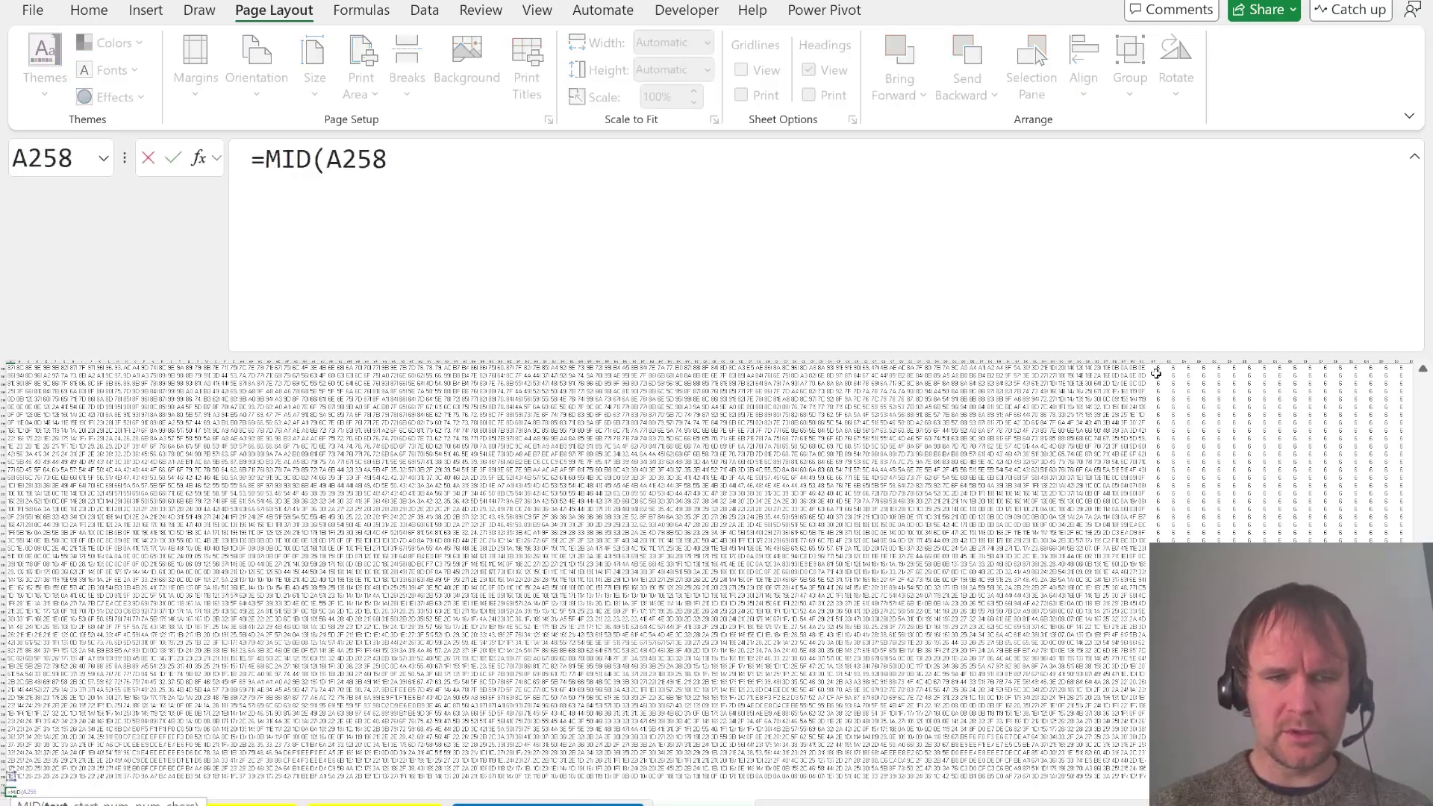
{"action": "key", "text": "ctrl+Up"}
{"action": "type", "text": "#"}
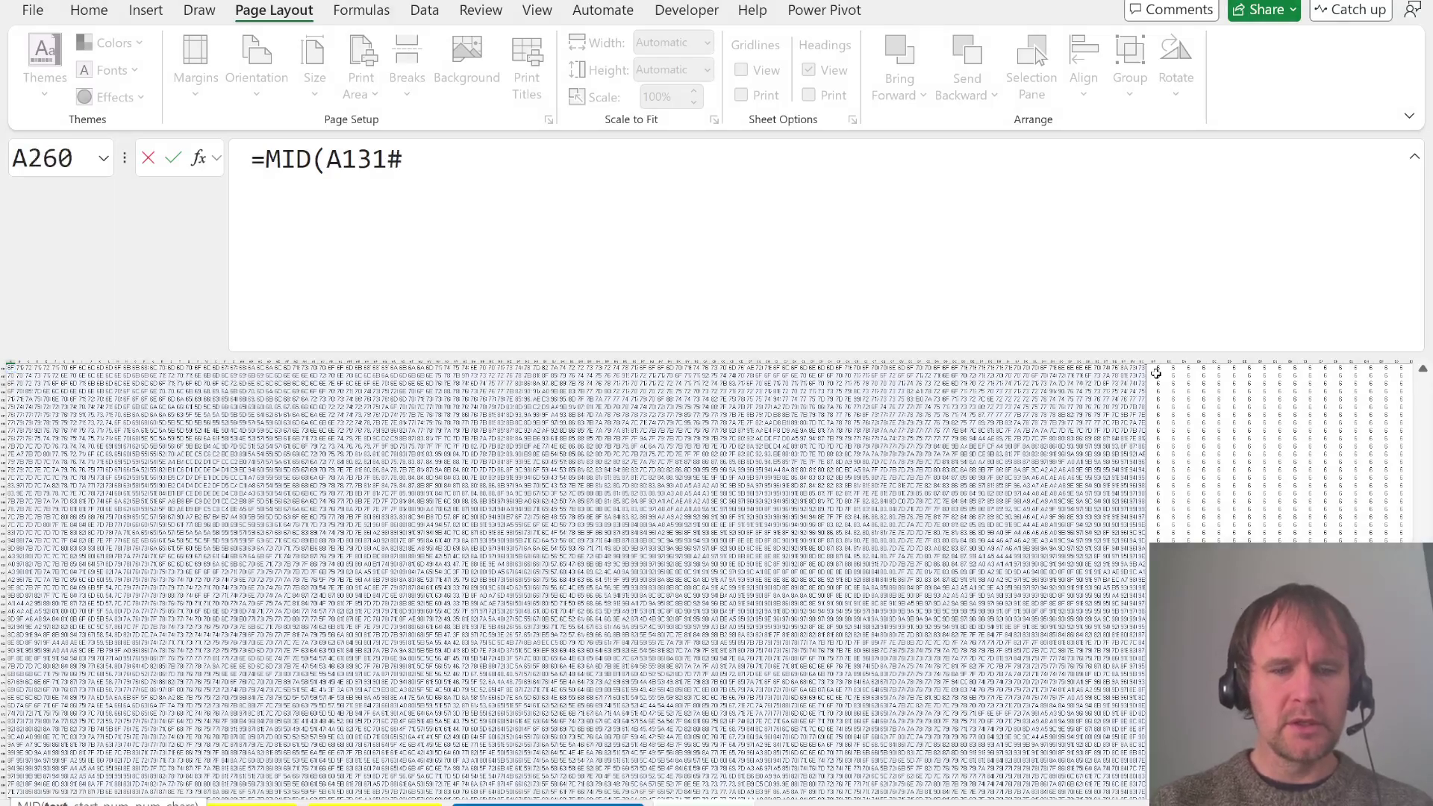
{"action": "type", "text": ",2,"}
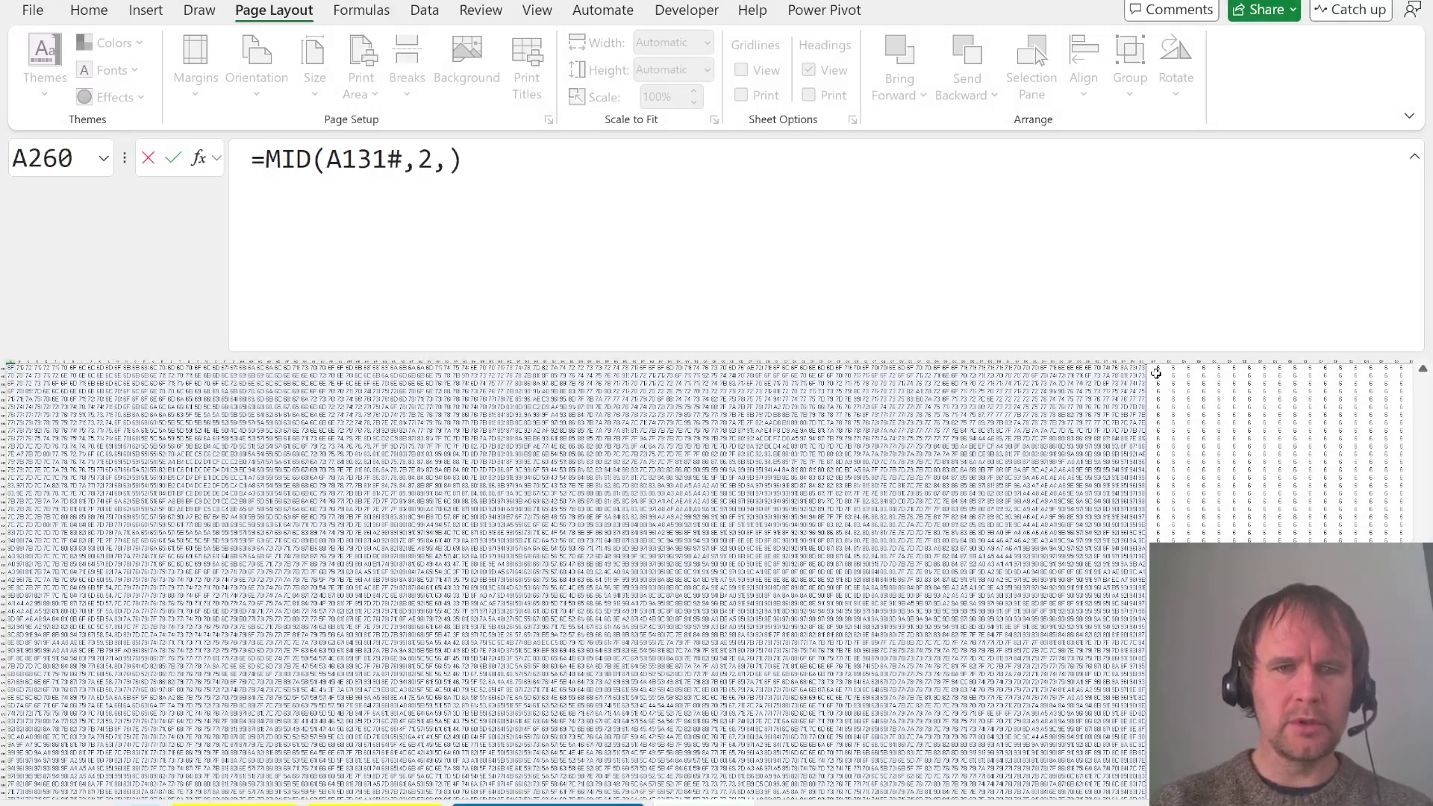
{"action": "type", "text": "2"}
{"action": "key", "text": "Return"}
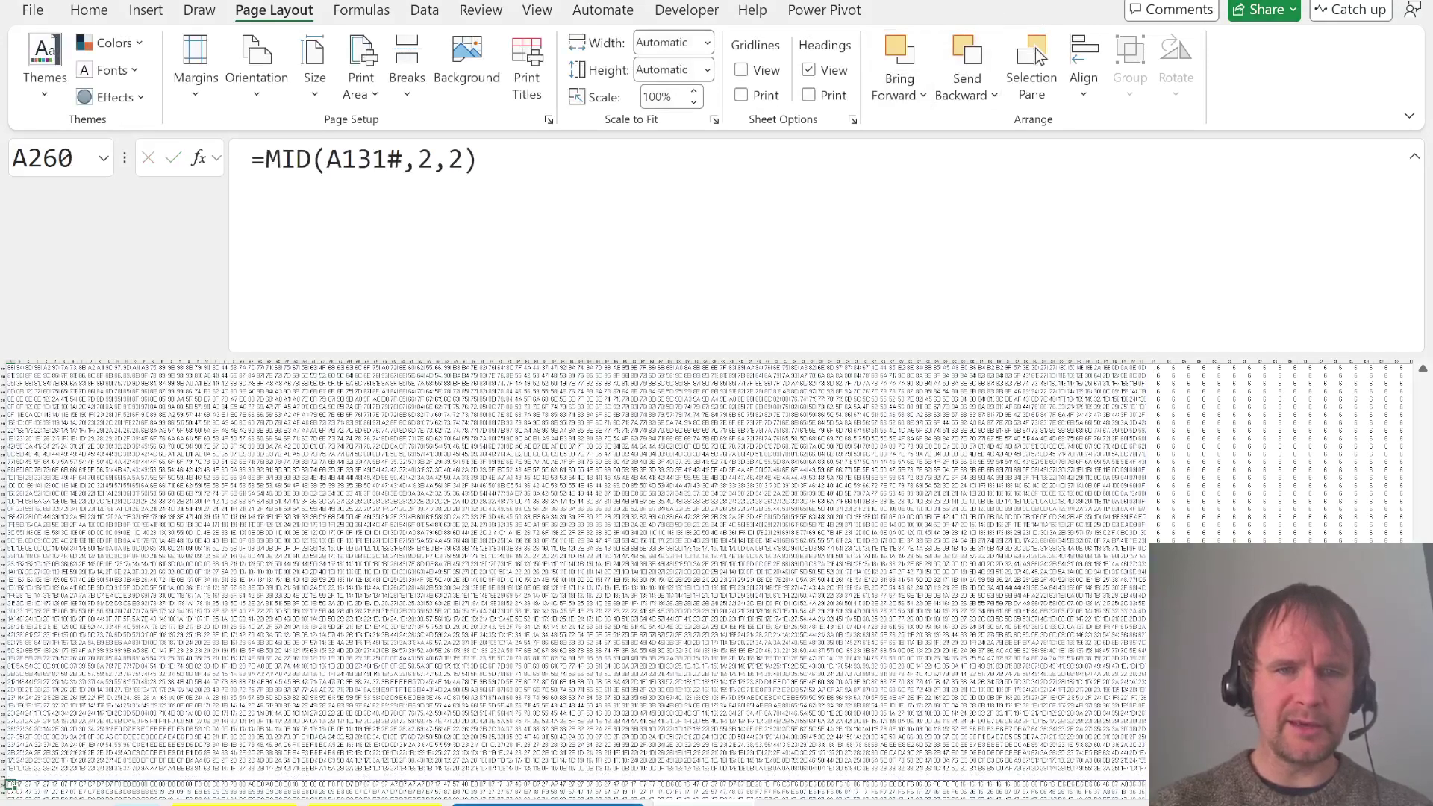
Convert the extracted characters to decimal by changing the A260 formula to =HEX2DEC(MID(A131#,2,2))
{"action": "key", "text": "F2"}
{"action": "type", "text": "hex2d"}
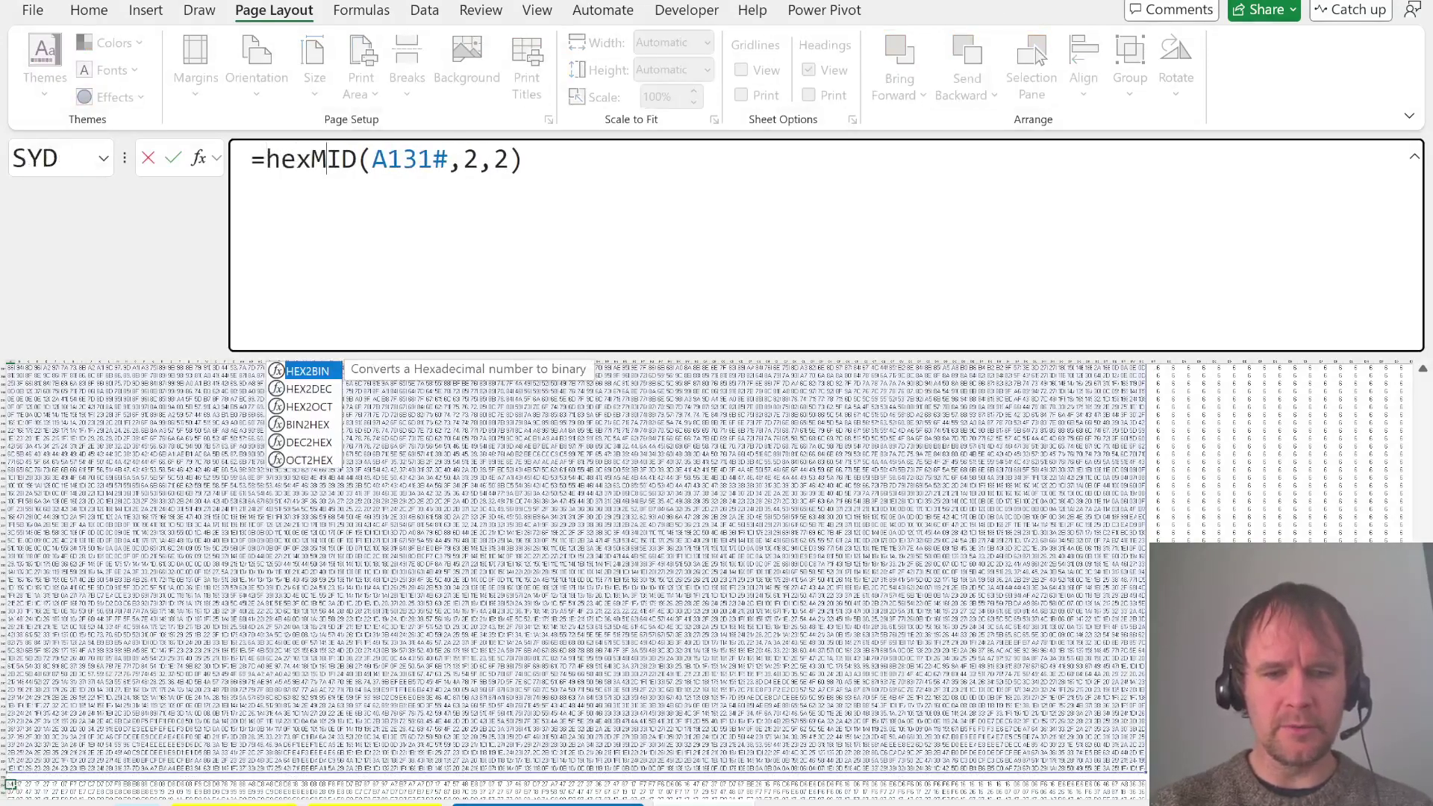
{"action": "key", "text": "Tab"}
{"action": "type", "text": ")"}
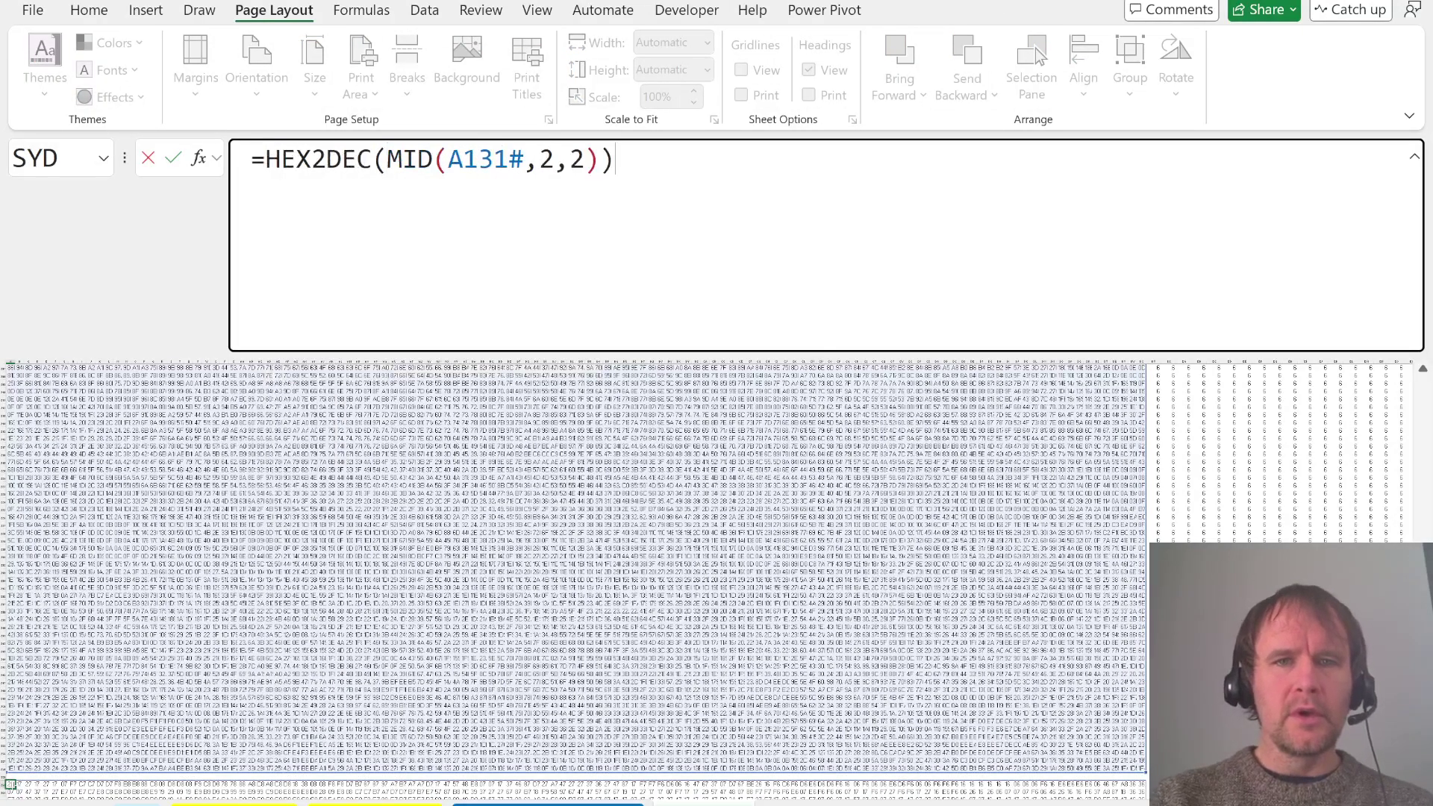
{"action": "key", "text": "Return"}
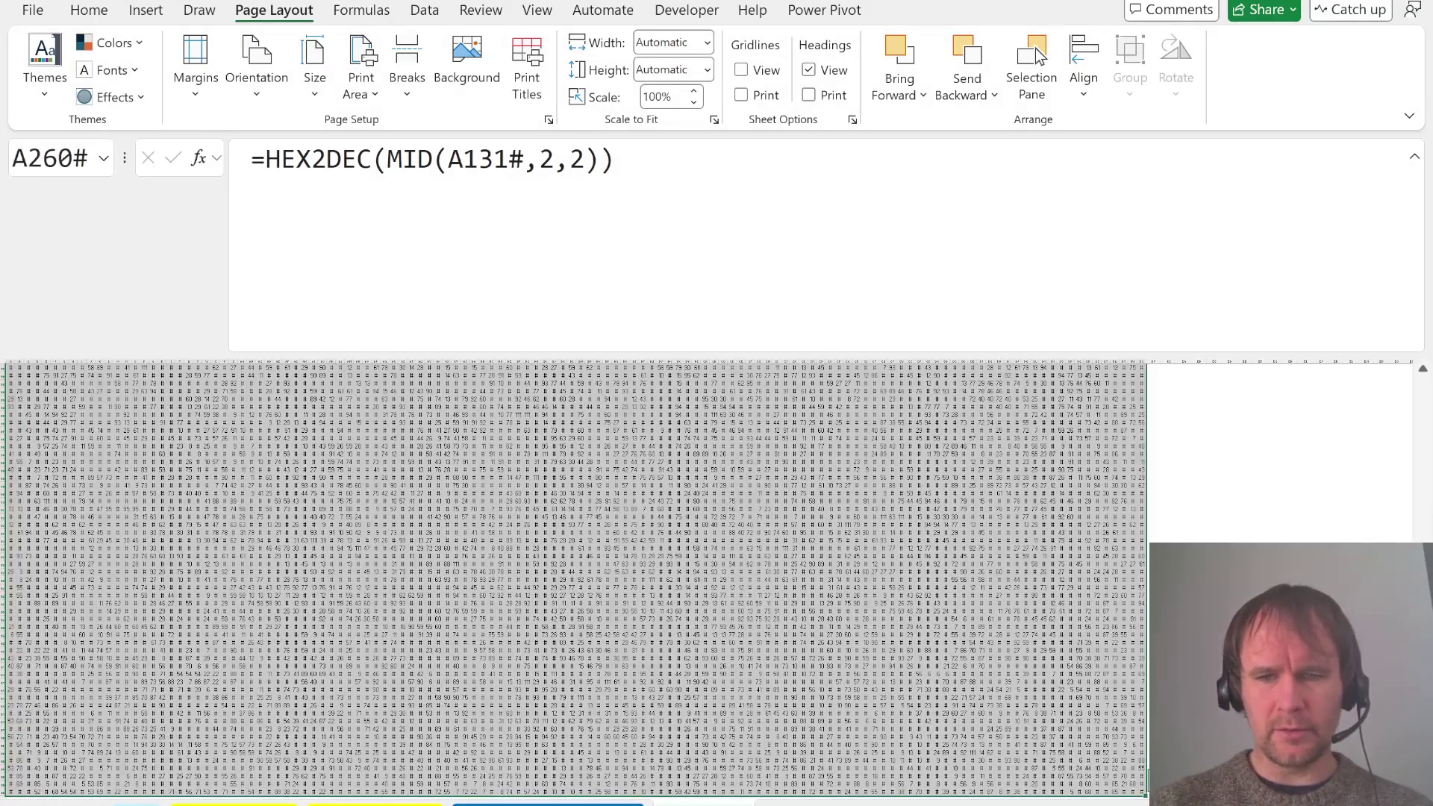
Total the decimal values with =SUM(A260#) in DZ260, beside the converted block
{"action": "key", "text": "ctrl+Right"}
{"action": "key", "text": "Right"}
{"action": "type", "text": "=sum"}
{"action": "key", "text": "Tab"}
{"action": "key", "text": "Left"}
{"action": "key", "text": "Left"}
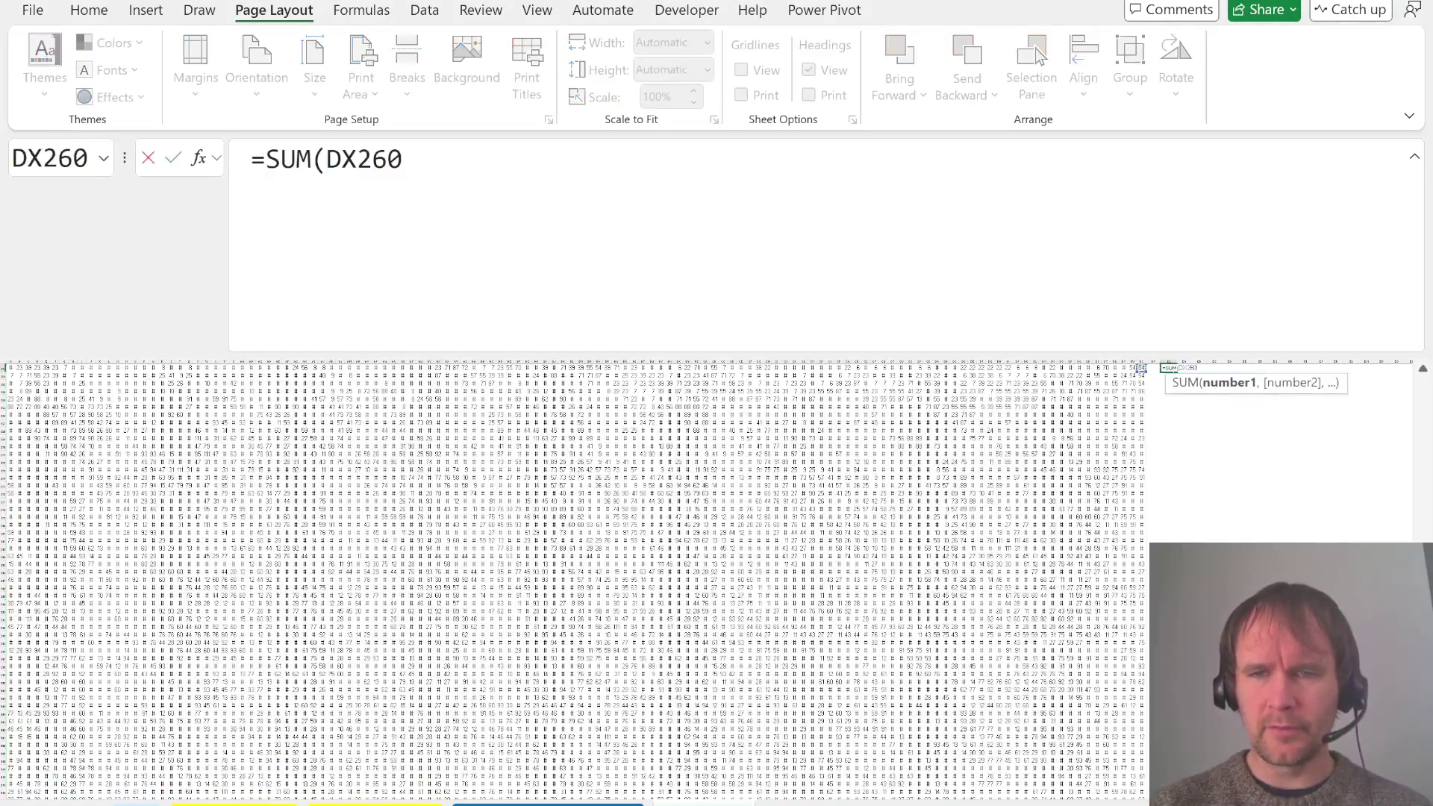
{"action": "key", "text": "ctrl+Left"}
{"action": "type", "text": "#"}
{"action": "key", "text": "Return"}
{"action": "key", "text": "Up"}
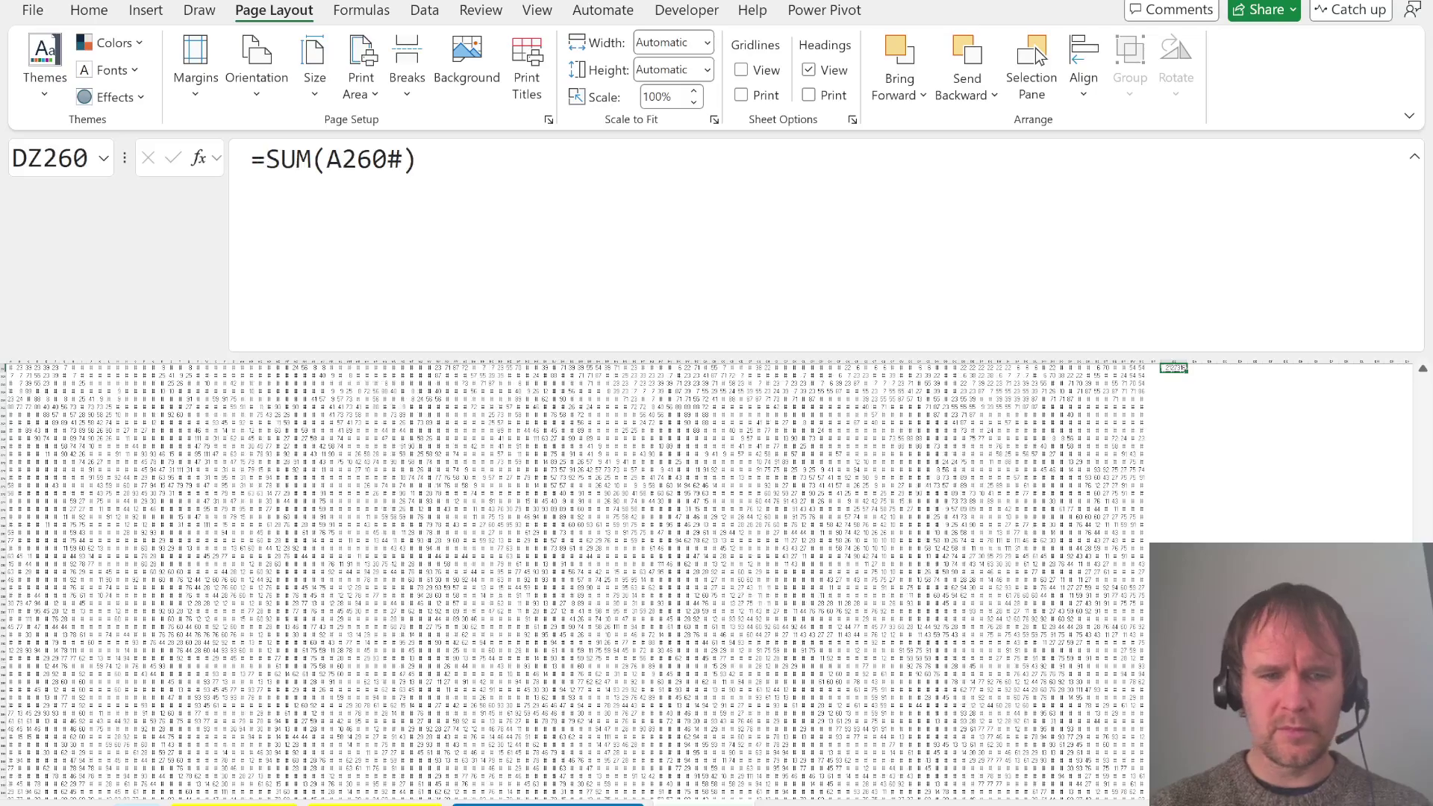
Link the Bonus 5 answer cell E28 on the questions sheet to the total with ='Emerald City'!$DZ$260
{"action": "key", "text": "ctrl+Page_Up"}
{"action": "key", "text": "ctrl+Page_Up"}
{"action": "key", "text": "Left"}
{"action": "key", "text": "Left"}
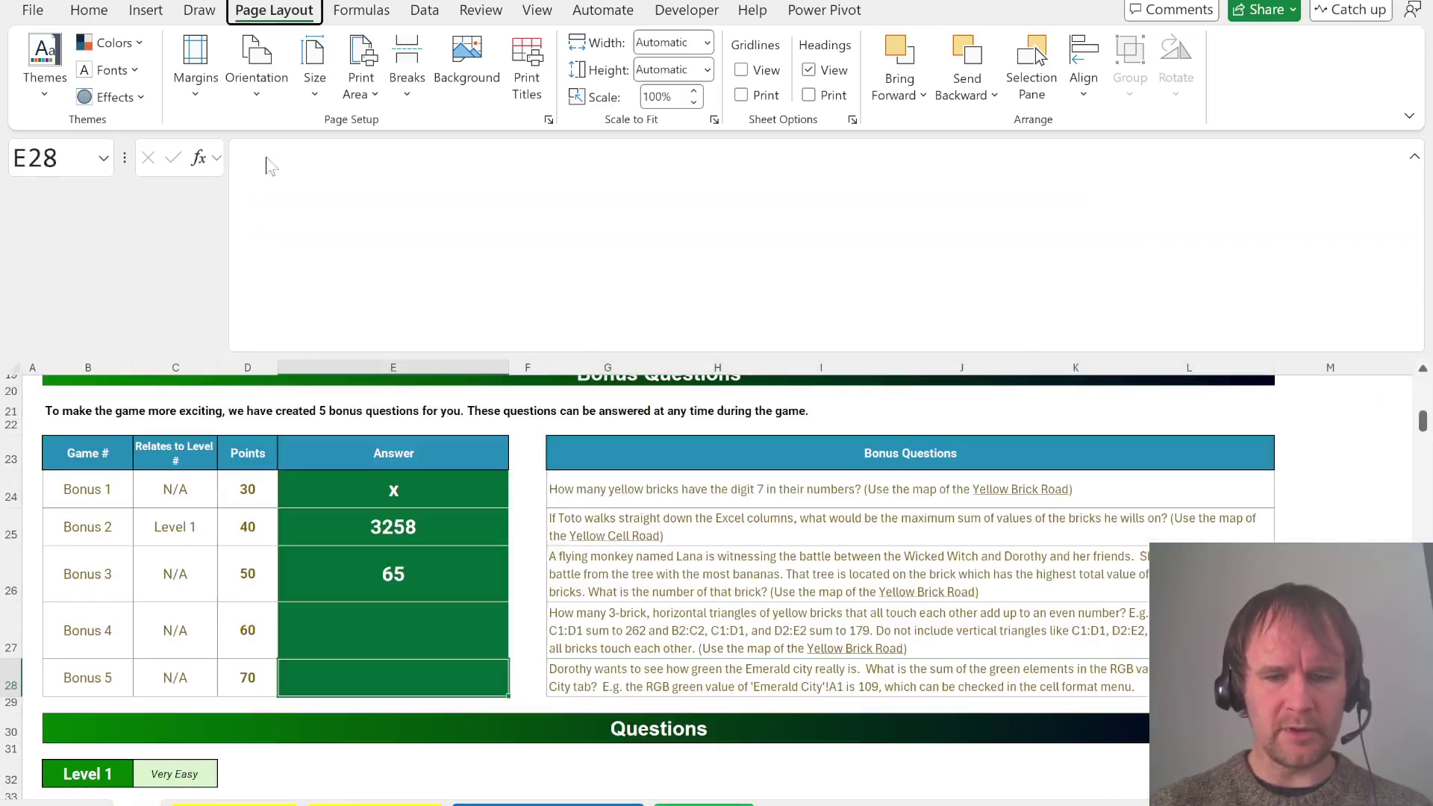
{"action": "type", "text": "='Emerald City'!$DZ$260"}
Switch to the FlexiQuiz page in the browser and enter 2127316 as the answer to Bonus Question 5
{"action": "key", "text": "alt+Tab"}
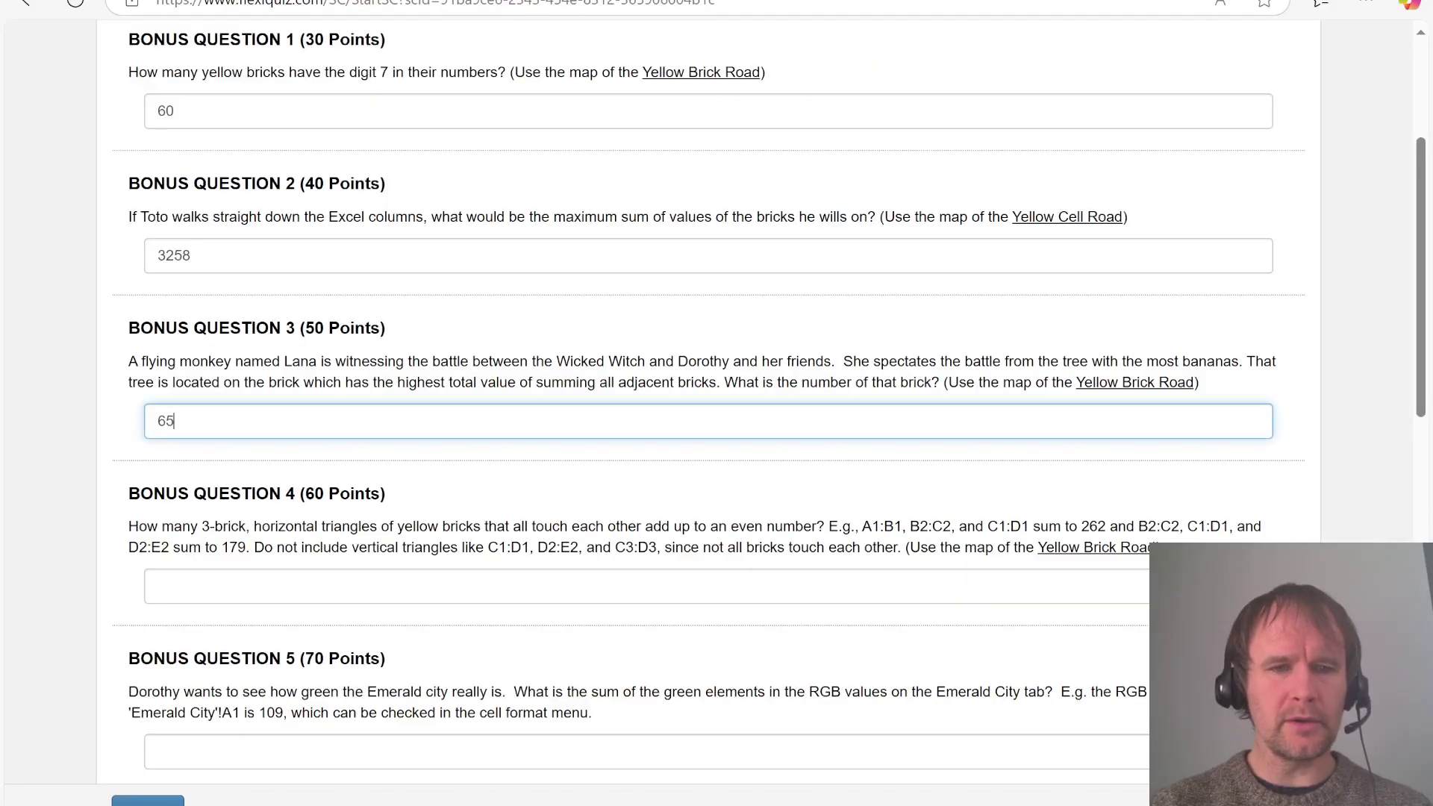
{"action": "key", "text": "Tab"}
{"action": "key", "text": "Tab"}
{"action": "type", "text": "2127316"}
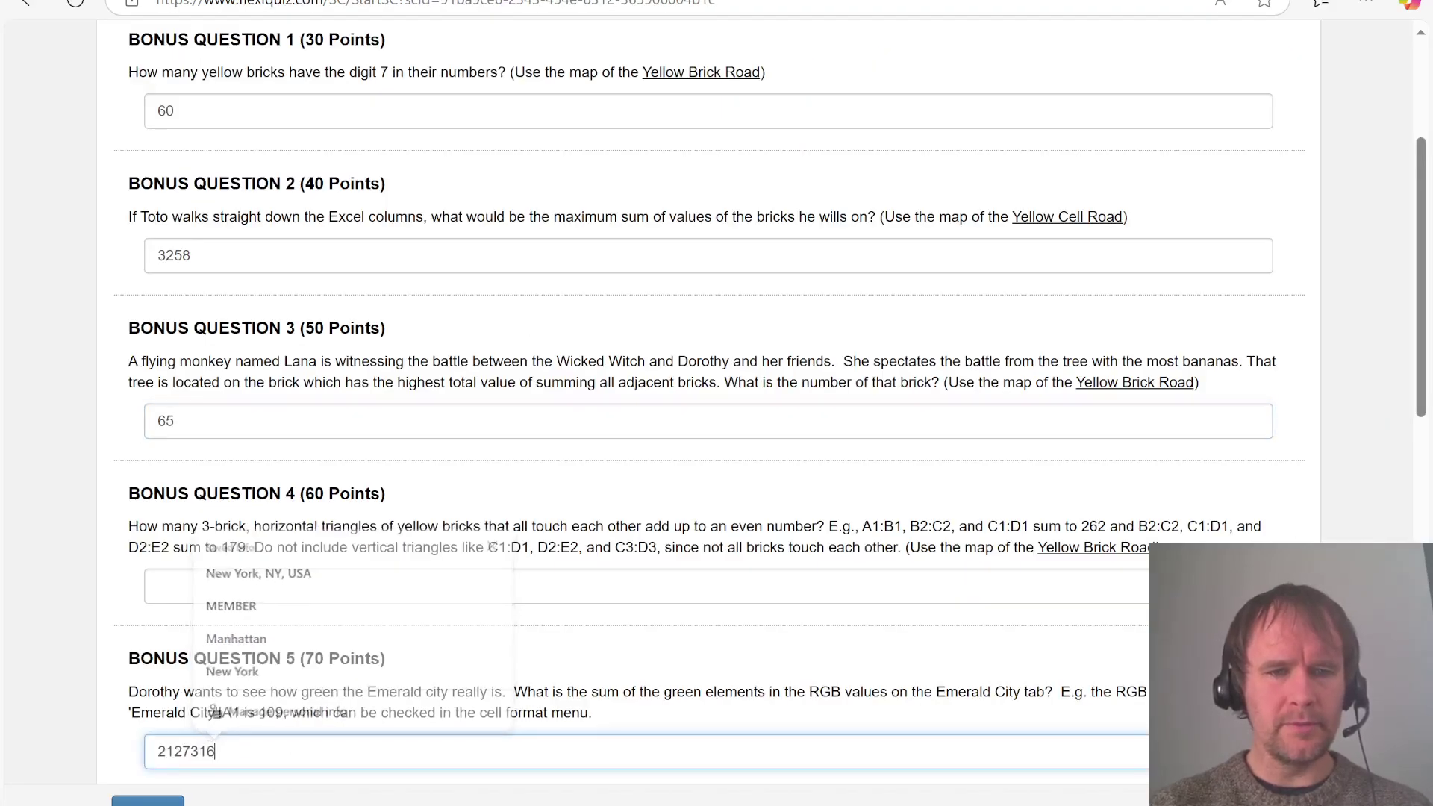
Return to the Emerald City sheet in Excel and examine the color numbers, hex codes and decimal conversion formula in A260
{"action": "key", "text": "alt+Tab"}
{"action": "key", "text": "alt+Tab"}
{"action": "key", "text": "alt+Tab"}
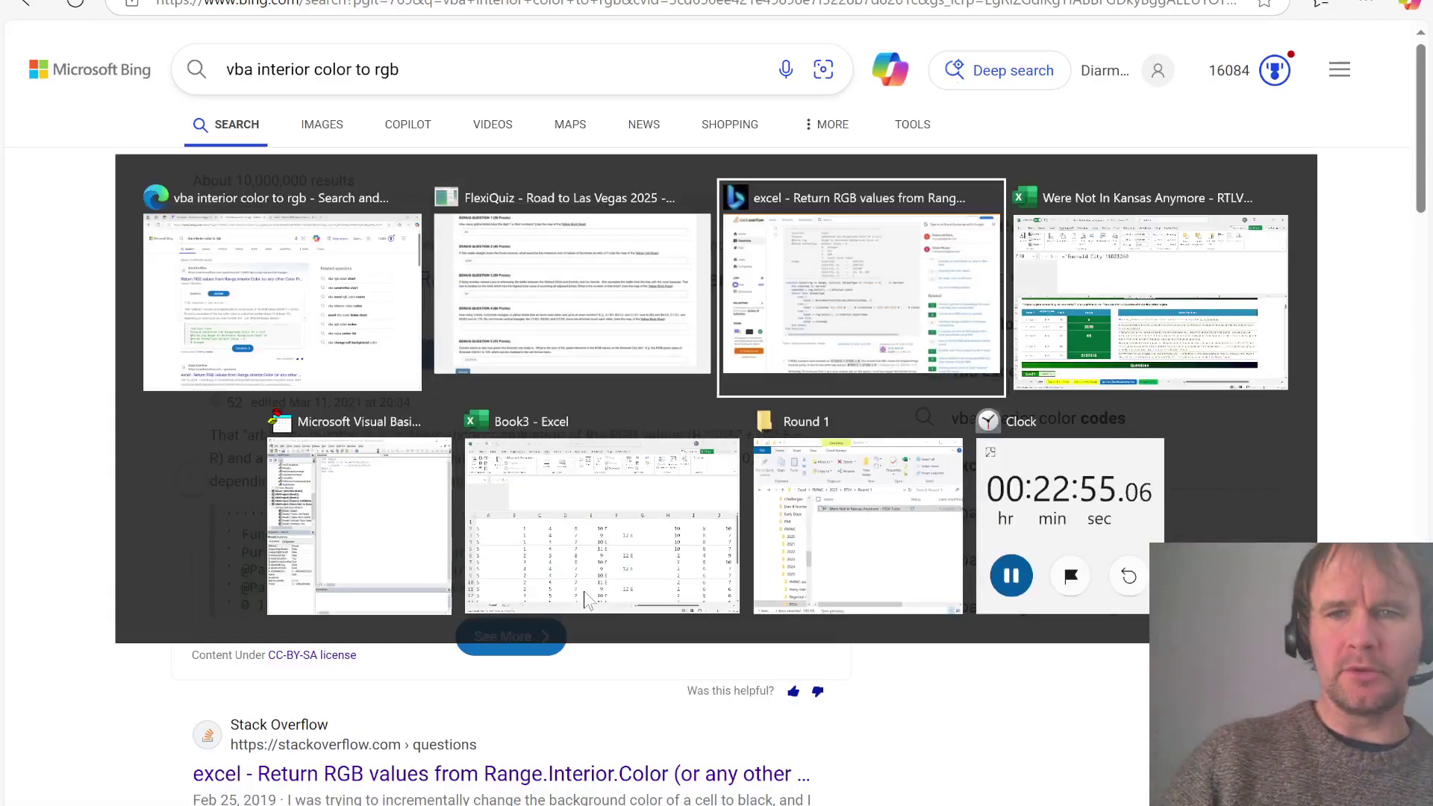
{"action": "left_click", "coordinate": [585, 597]}
{"action": "key", "text": "ctrl+Page_Up"}
{"action": "key", "text": "ctrl+Page_Up"}
{"action": "key", "text": "ctrl+Page_Up"}
{"action": "key", "text": "ctrl+Page_Up"}
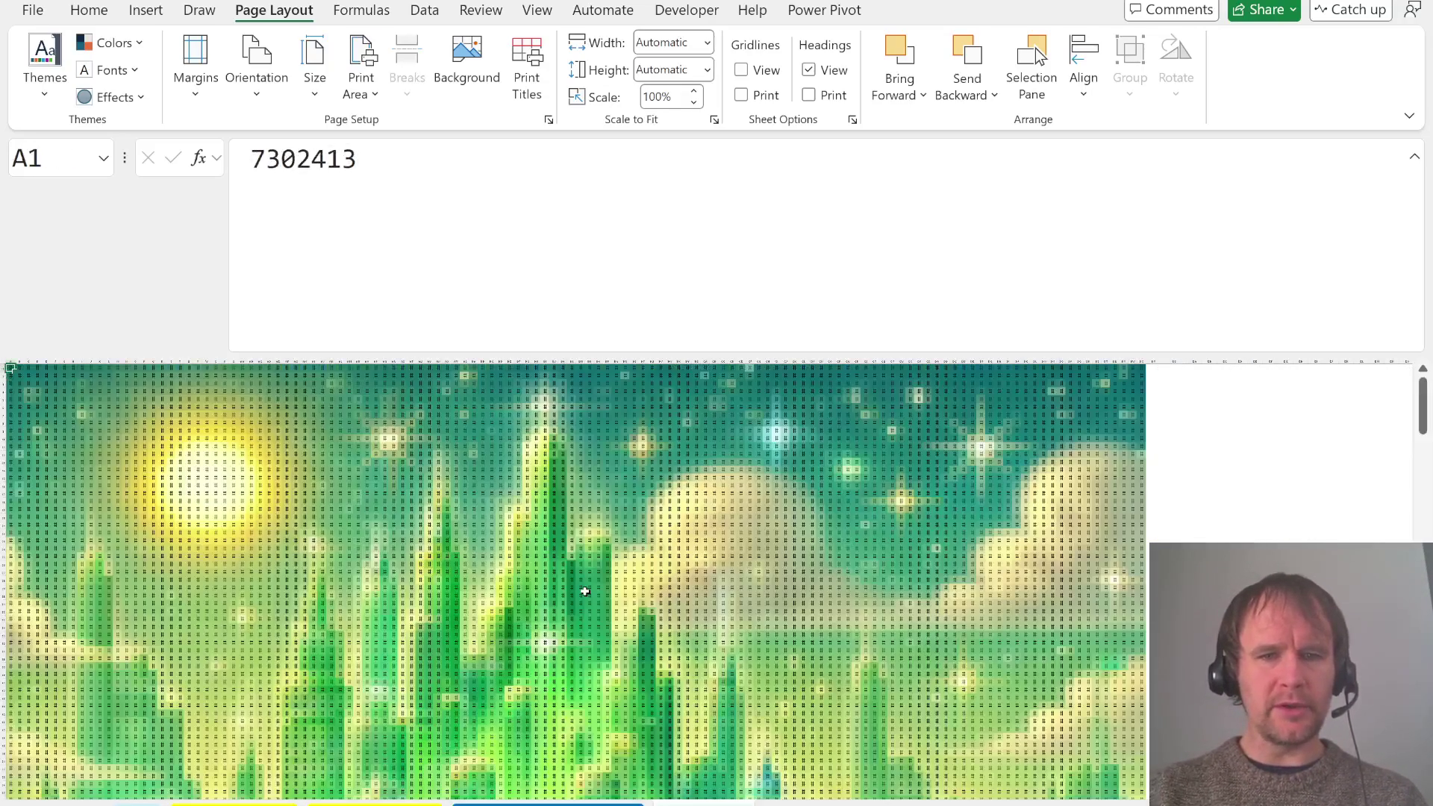
{"action": "key", "text": "Page_Down"}
{"action": "key", "text": "Page_Down"}
{"action": "key", "text": "Page_Down"}
{"action": "key", "text": "Page_Down"}
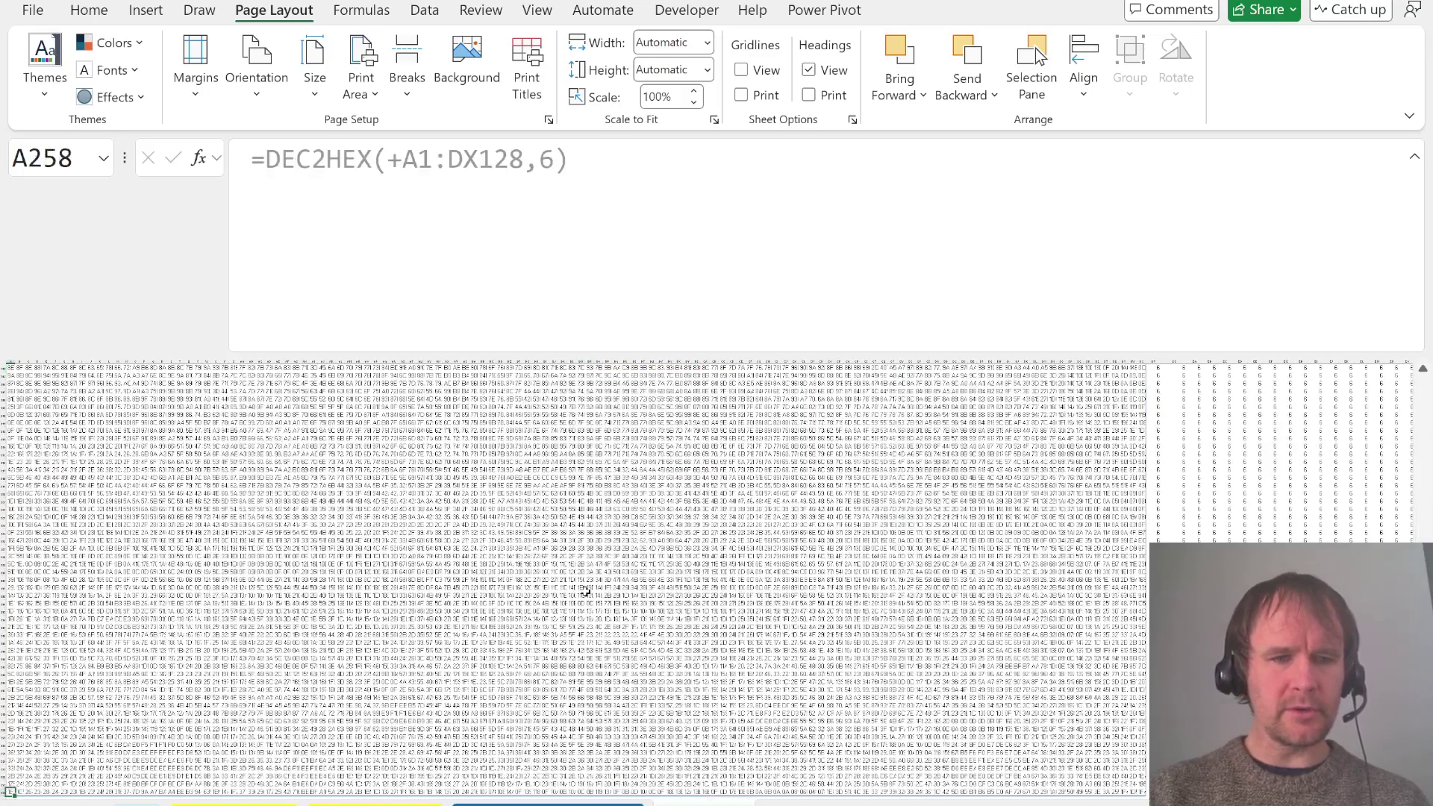
{"action": "key", "text": "Down"}
{"action": "key", "text": "Down"}
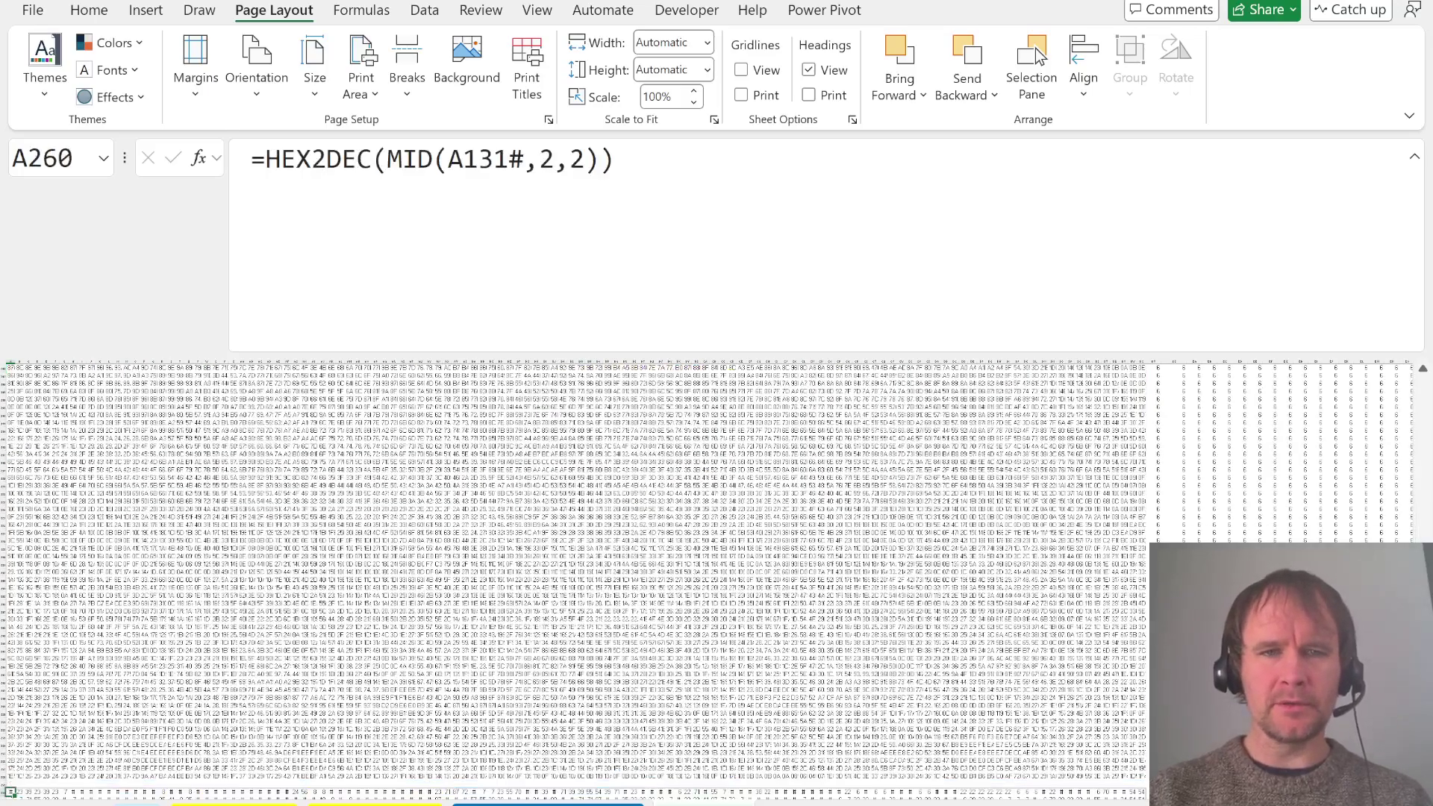
{"action": "key", "text": "Page_Down"}
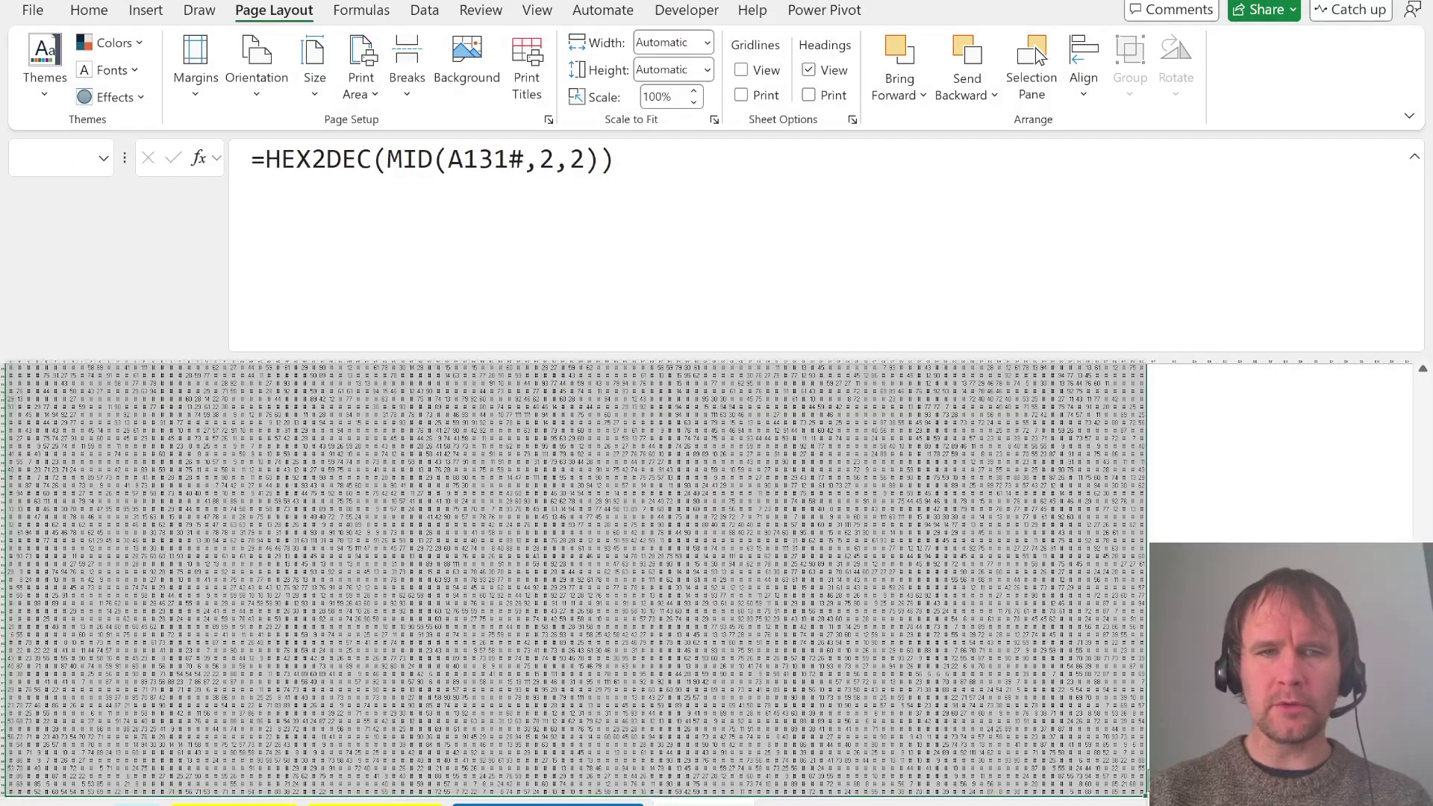
Change the MID start position in A260 to 3, making the formula =HEX2DEC(MID(A131#,3,2))
{"action": "key", "text": "F2"}
{"action": "key", "text": "Left"}
{"action": "key", "text": "Left"}
{"action": "key", "text": "Left"}
{"action": "key", "text": "Left"}
{"action": "key", "text": "Left"}
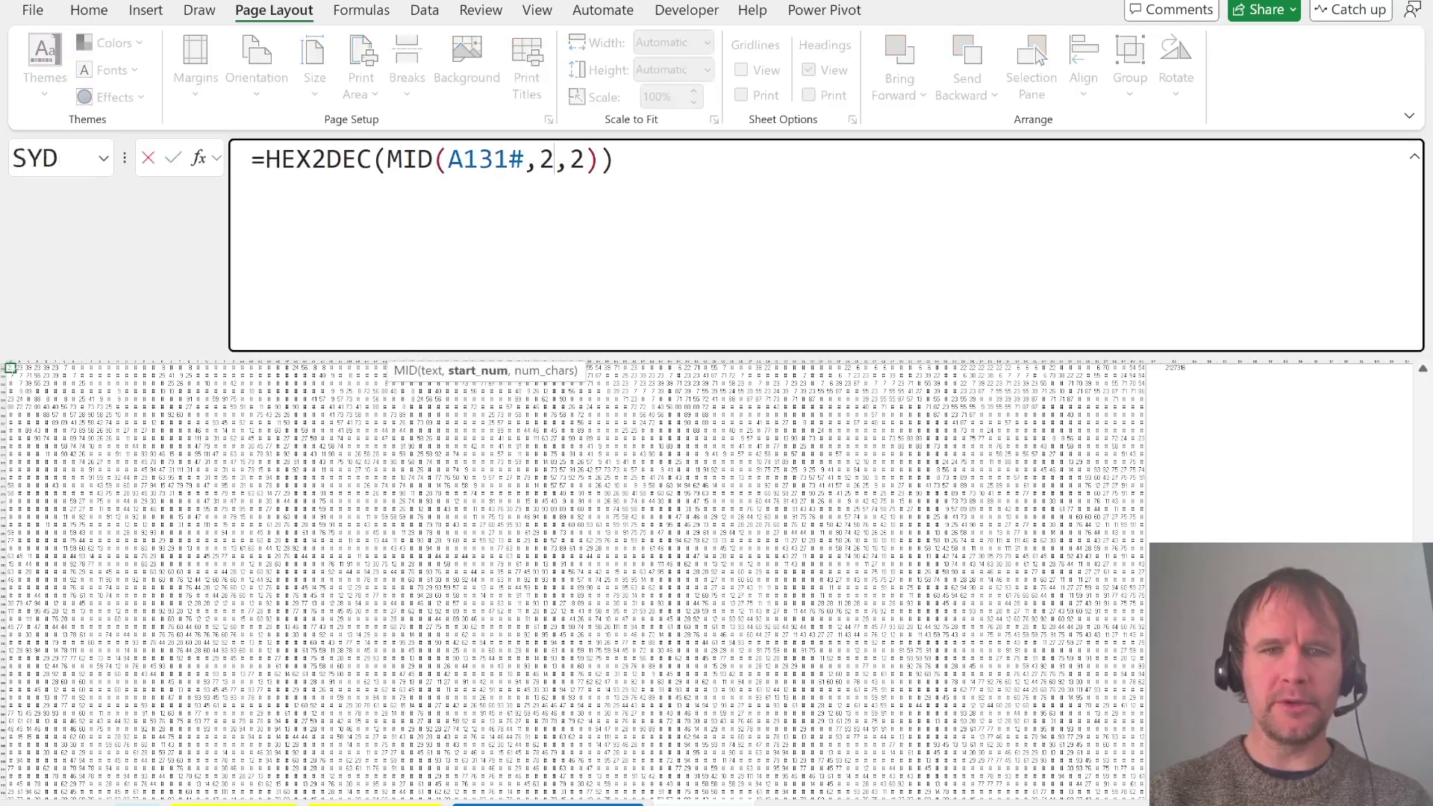
{"action": "key", "text": "BackSpace"}
{"action": "type", "text": "3"}
{"action": "key", "text": "ctrl+Return"}
{"action": "key", "text": "ctrl+Right"}
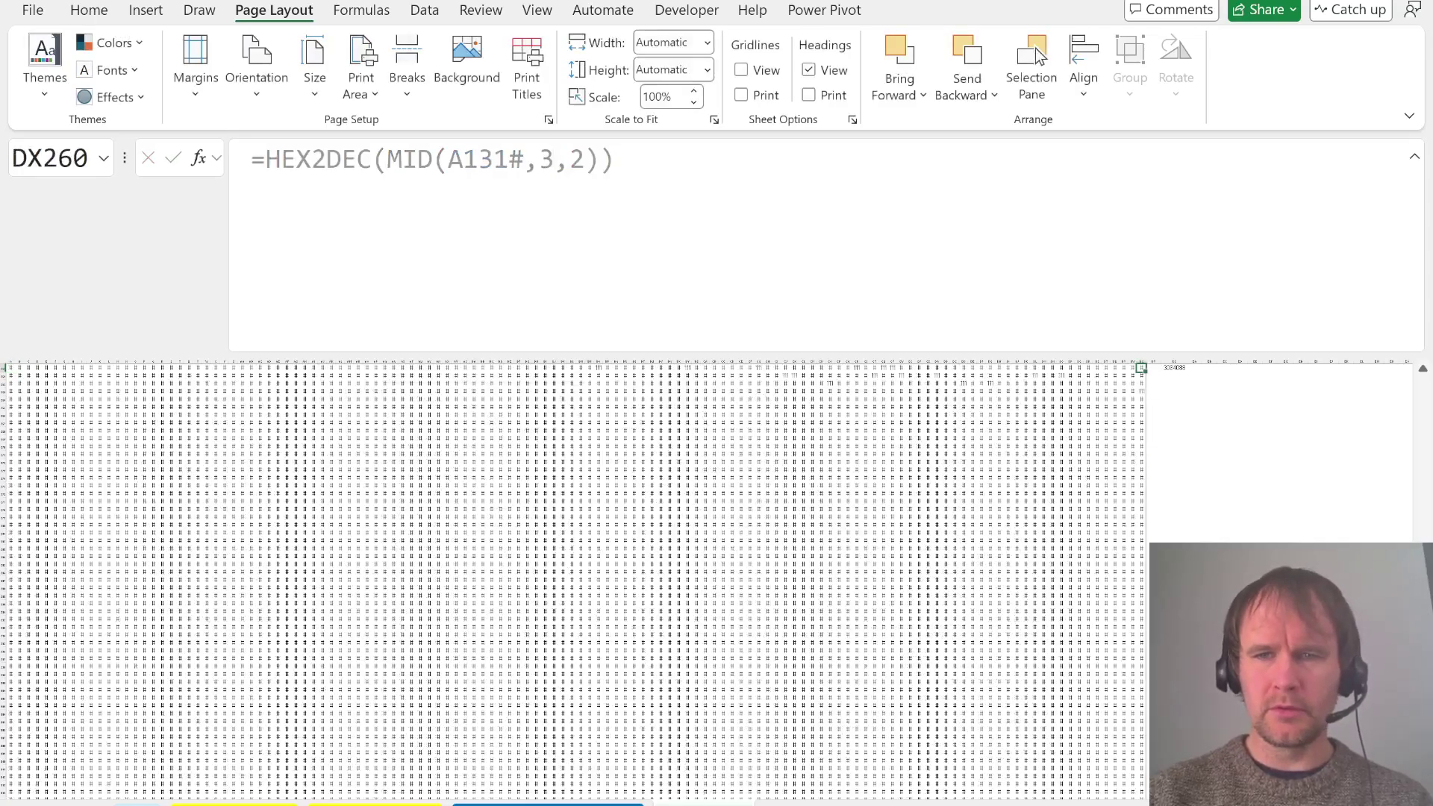
Replace the Bonus Question 5 answer in the FlexiQuiz page with the new total from DZ260 and return to Excel
{"action": "key", "text": "ctrl+Right"}
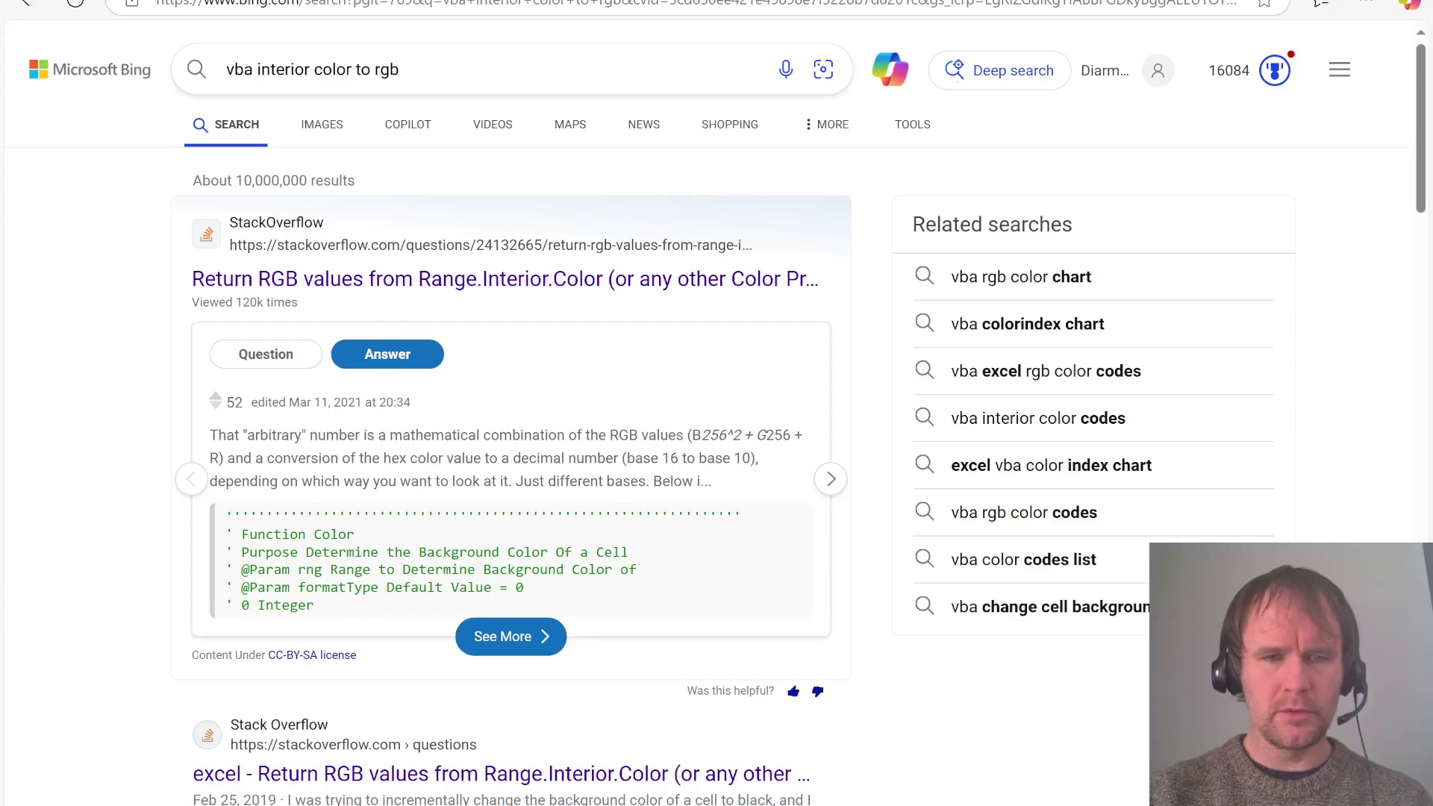
{"action": "left_click", "coordinate": [579, 400]}
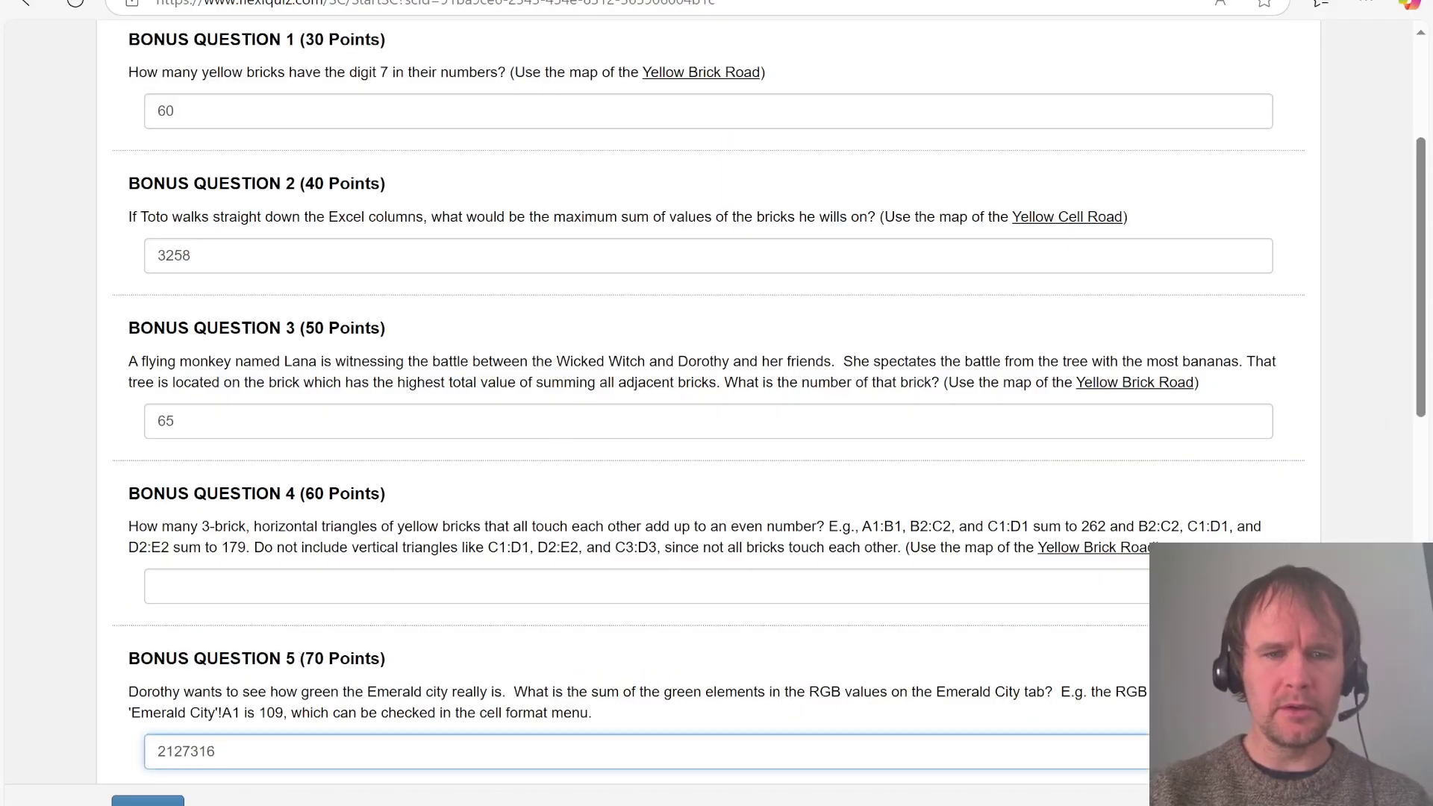
{"action": "key", "text": "ctrl+a"}
{"action": "key", "text": "ctrl+v"}
{"action": "key", "text": "alt+Tab"}
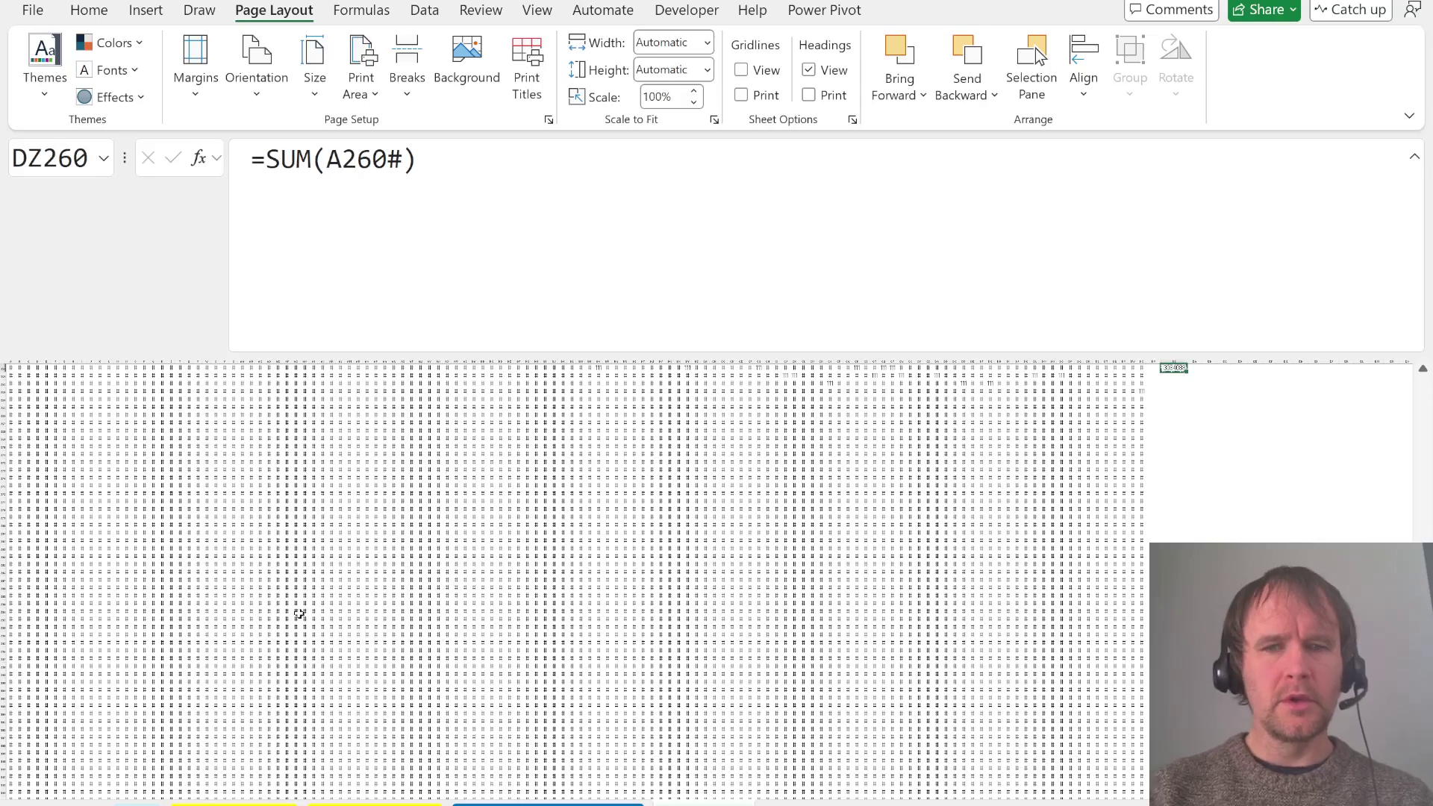
Set the MID start position in A260 to 1, making the formula =HEX2DEC(MID(A131#,1,2))
{"action": "key", "text": "ctrl+Left"}
{"action": "key", "text": "ctrl+Left"}
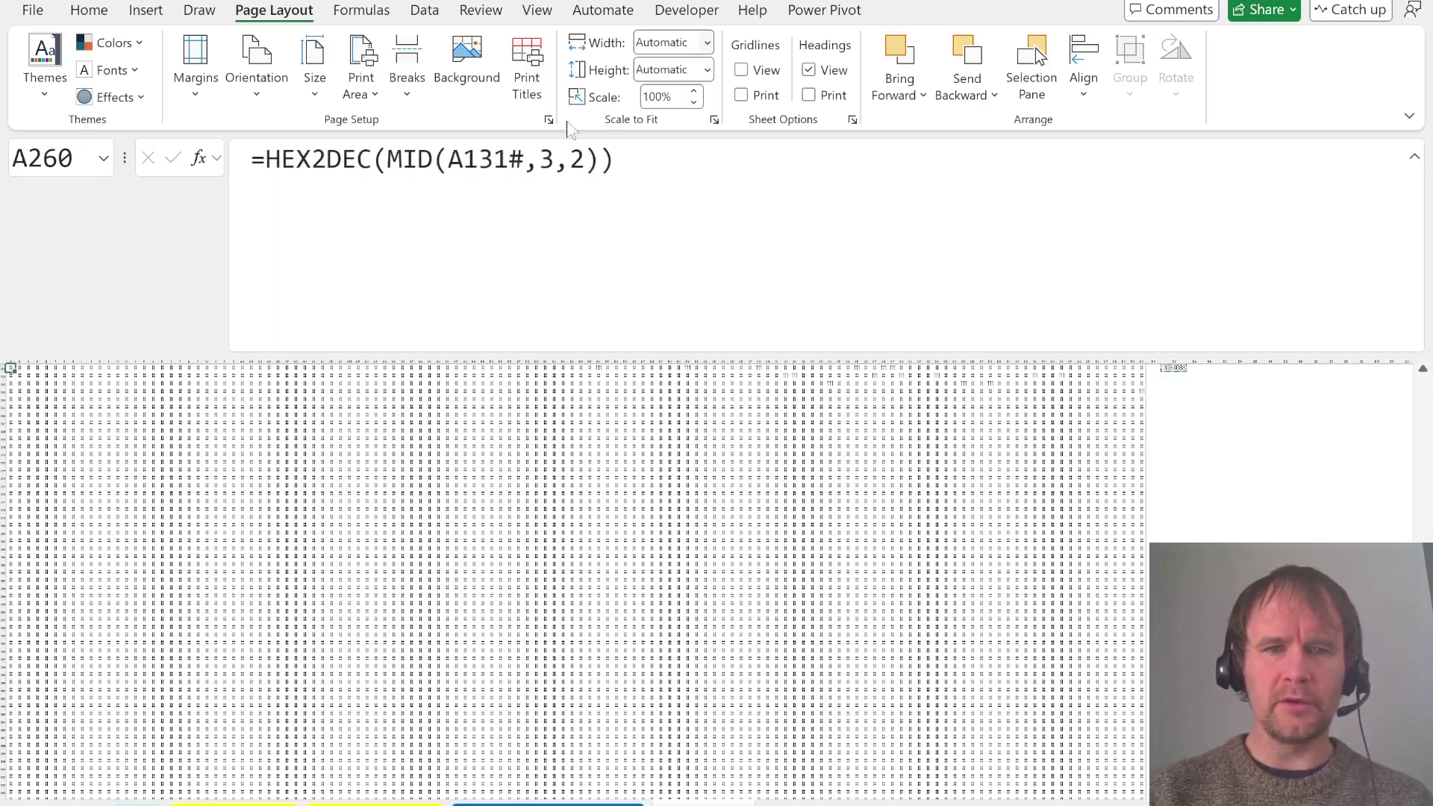
{"action": "key", "text": "F2"}
{"action": "key", "text": "Left"}
{"action": "key", "text": "Left"}
{"action": "key", "text": "Left"}
{"action": "key", "text": "Left"}
{"action": "key", "text": "BackSpace"}
{"action": "type", "text": "1"}
{"action": "key", "text": "Return"}
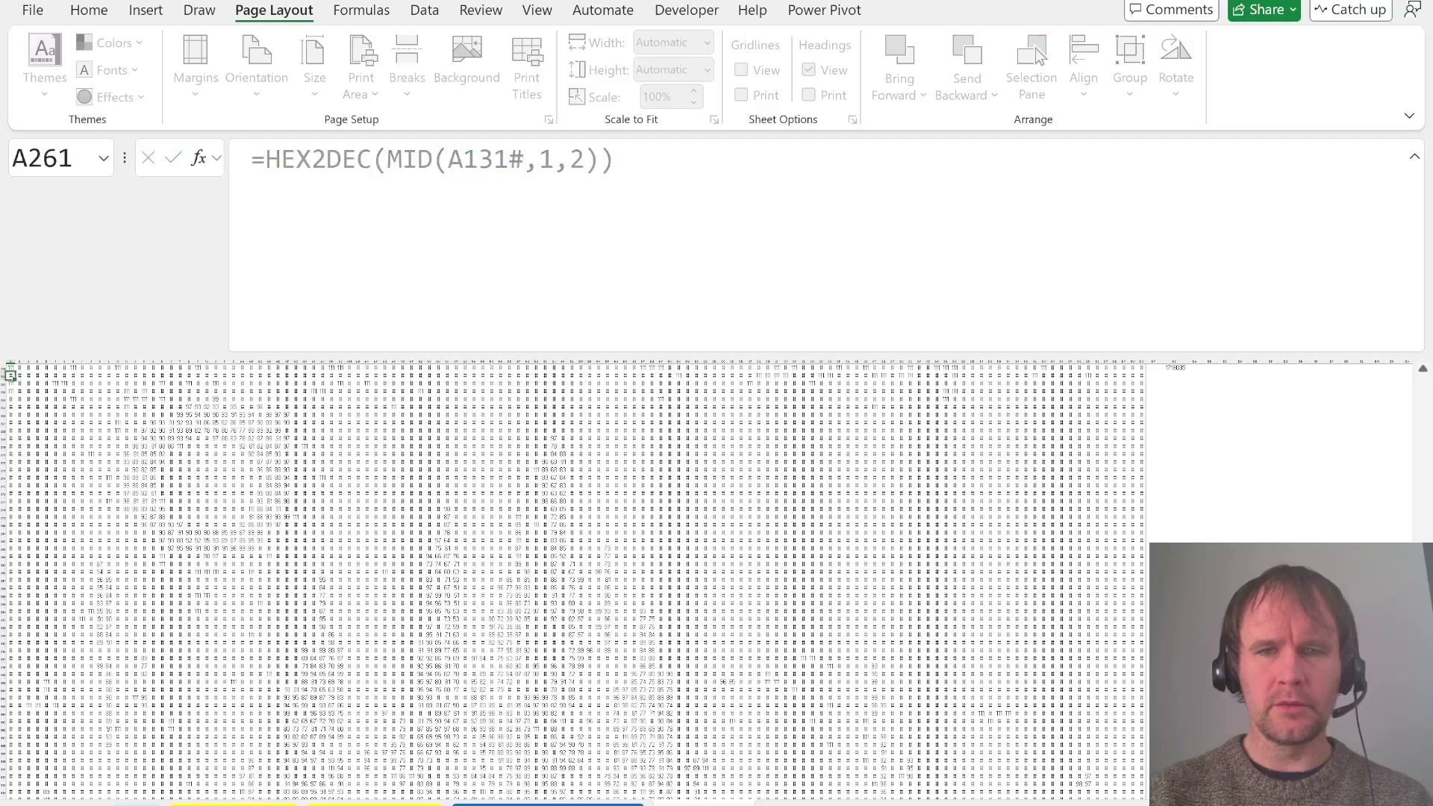
Format the total in DZ260 as a number with thousands separators and no decimals
{"action": "key", "text": "Up"}
{"action": "key", "text": "ctrl+Right"}
{"action": "key", "text": "ctrl+Right"}
{"action": "key", "text": "ctrl+shift+1"}
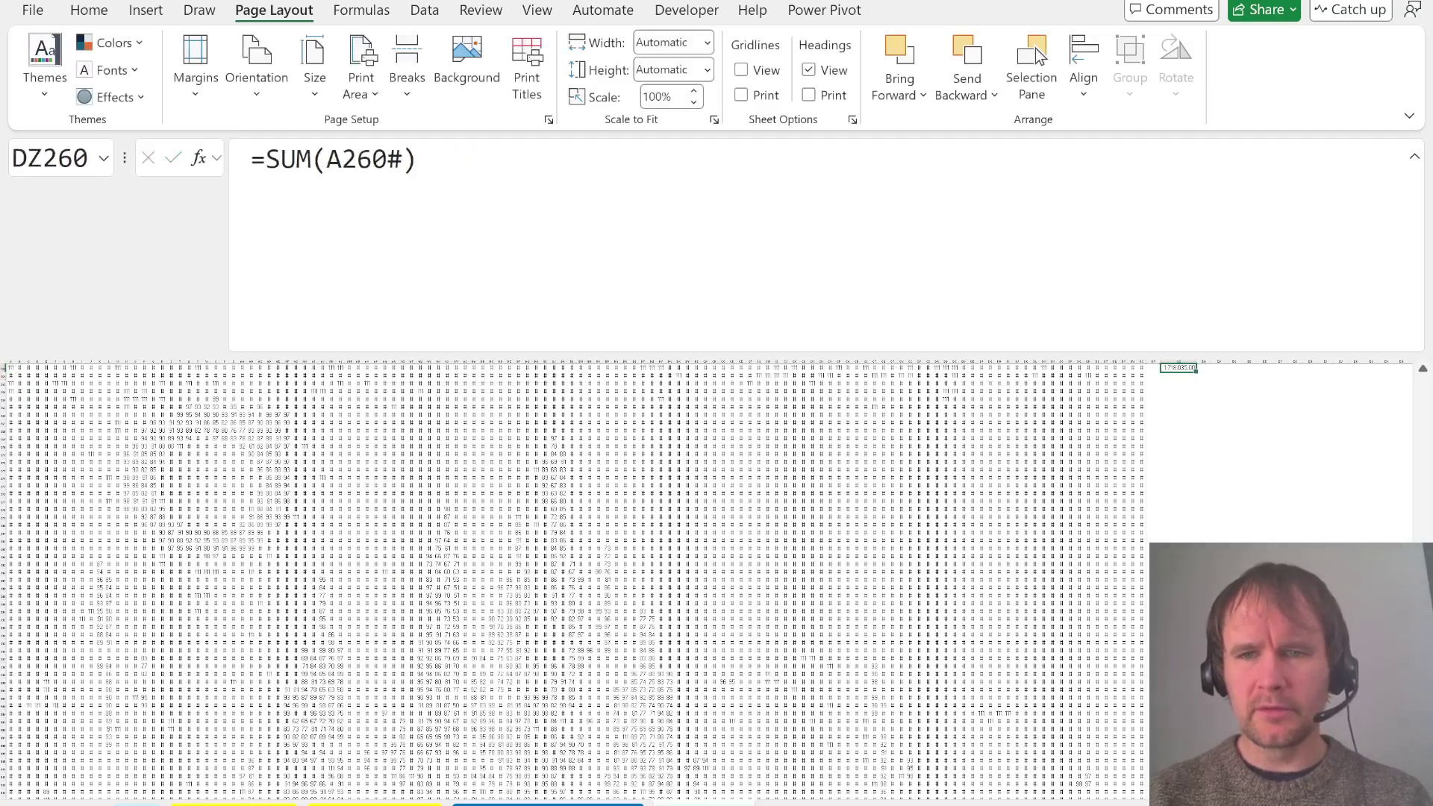
{"action": "key", "text": "alt+h"}
{"action": "key", "text": "9"}
{"action": "key", "text": "alt+h"}
{"action": "key", "text": "9"}
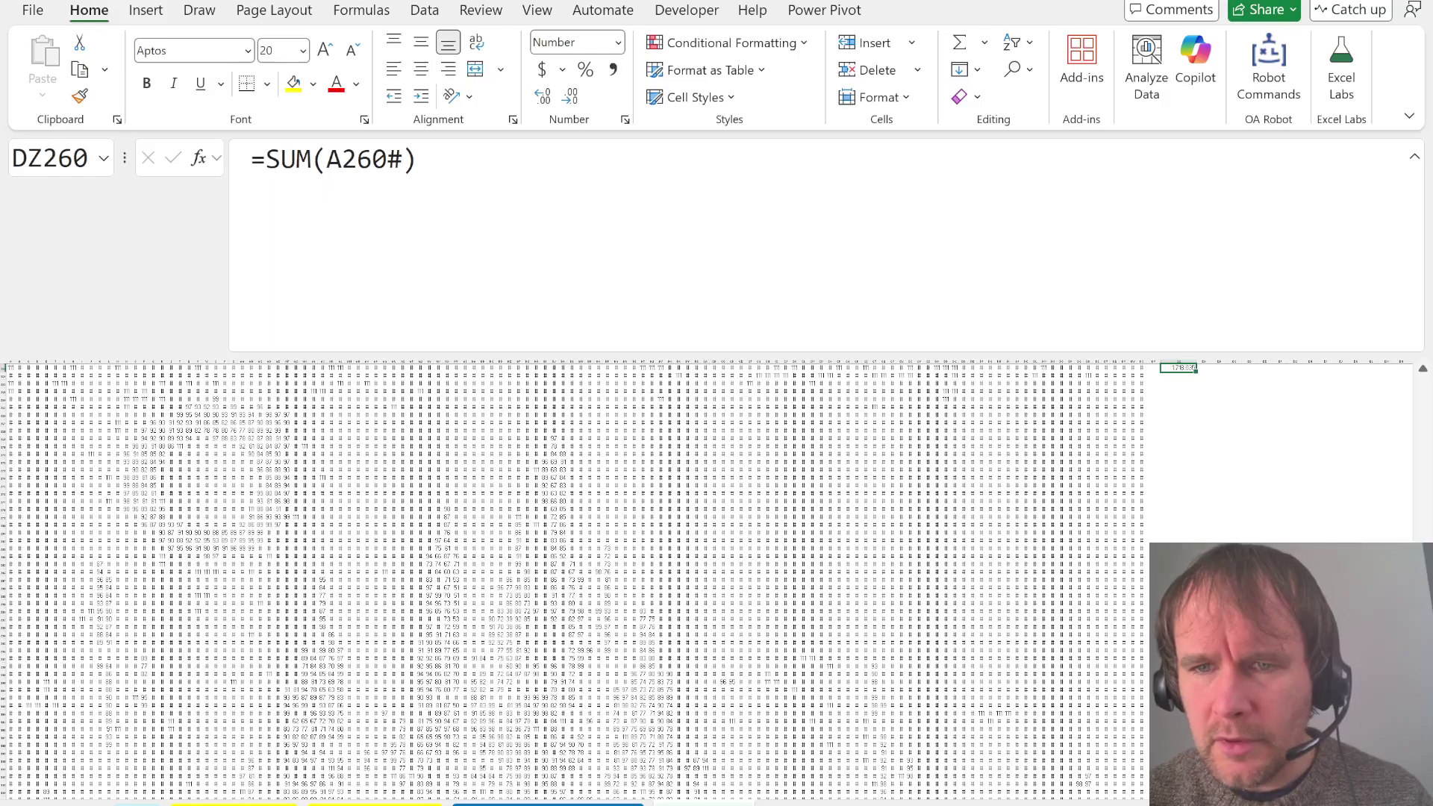
Wrap the A260 formula in SUM so it reads =SUM(HEX2DEC(MID(A131#,1,2)))
{"action": "key", "text": "ctrl+Left"}
{"action": "key", "text": "ctrl+Left"}
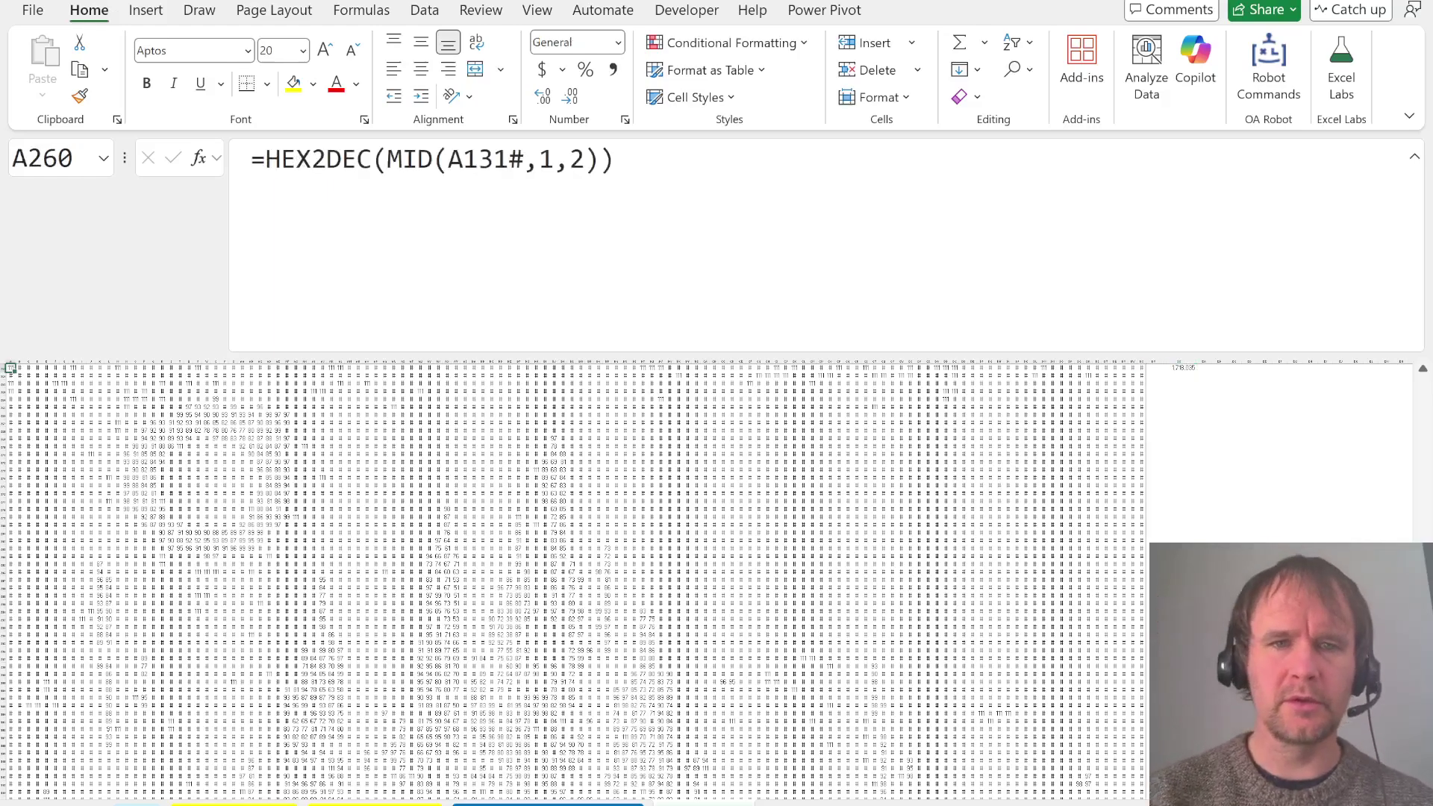
{"action": "left_click", "coordinate": [554, 159]}
{"action": "left_click", "coordinate": [267, 159]}
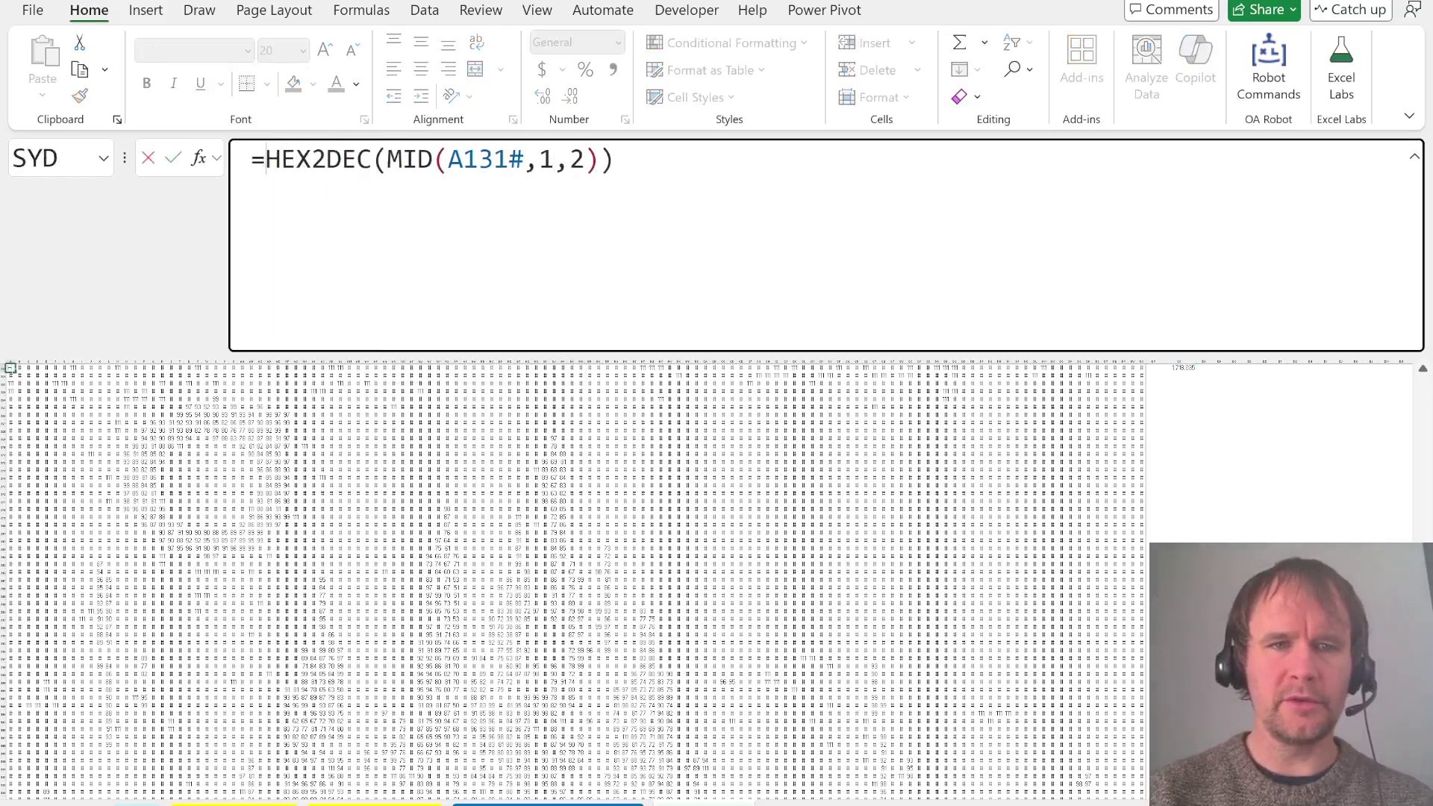
{"action": "type", "text": "sum"}
{"action": "key", "text": "Tab"}
{"action": "type", "text": ")"}
{"action": "key", "text": "Return"}
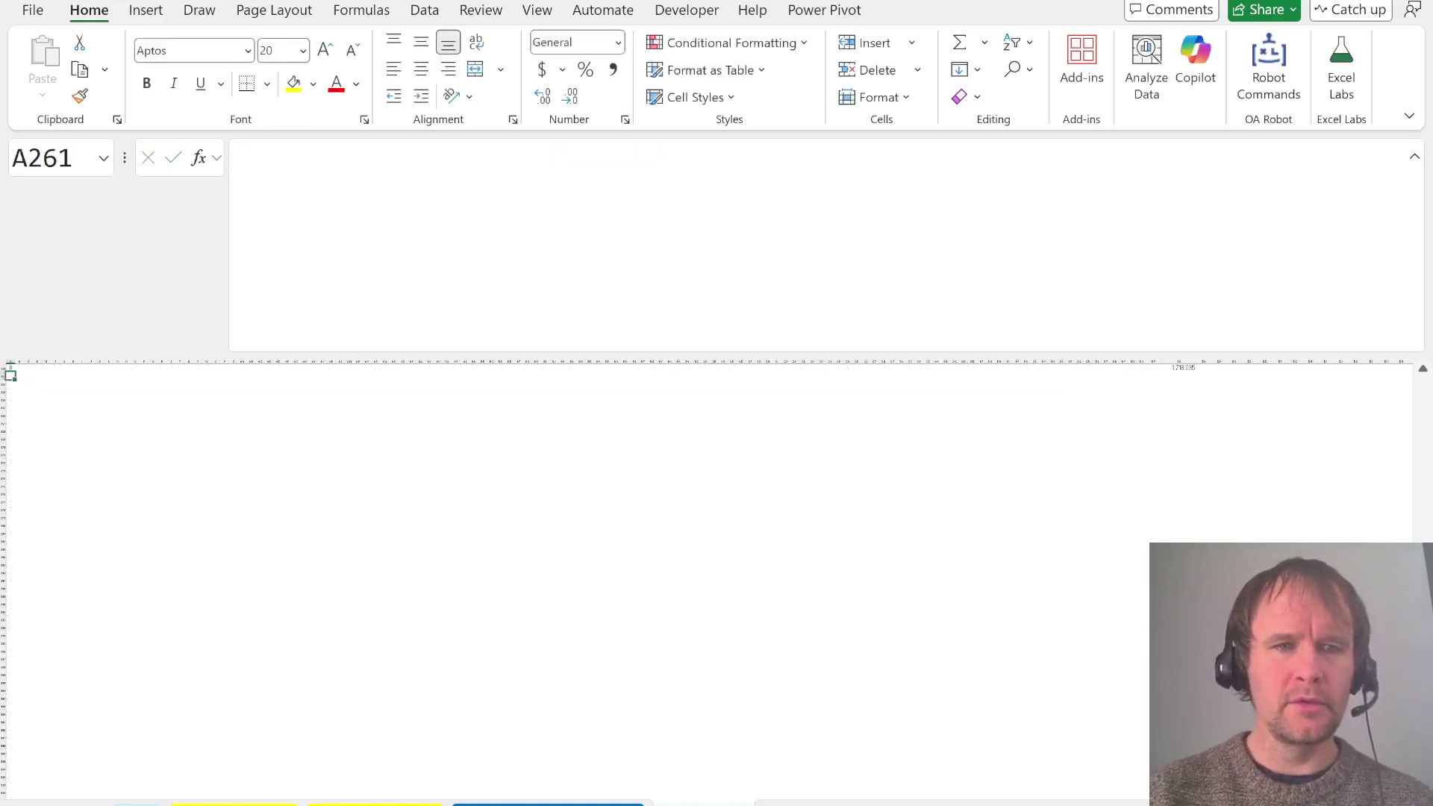
Copy the formula text =SUM(HEX2DEC(MID(A131#,1,2))) from A260 into A261
{"action": "key", "text": "Up"}
{"action": "key", "text": "F2"}
{"action": "key", "text": "ctrl+a"}
{"action": "key", "text": "ctrl+c"}
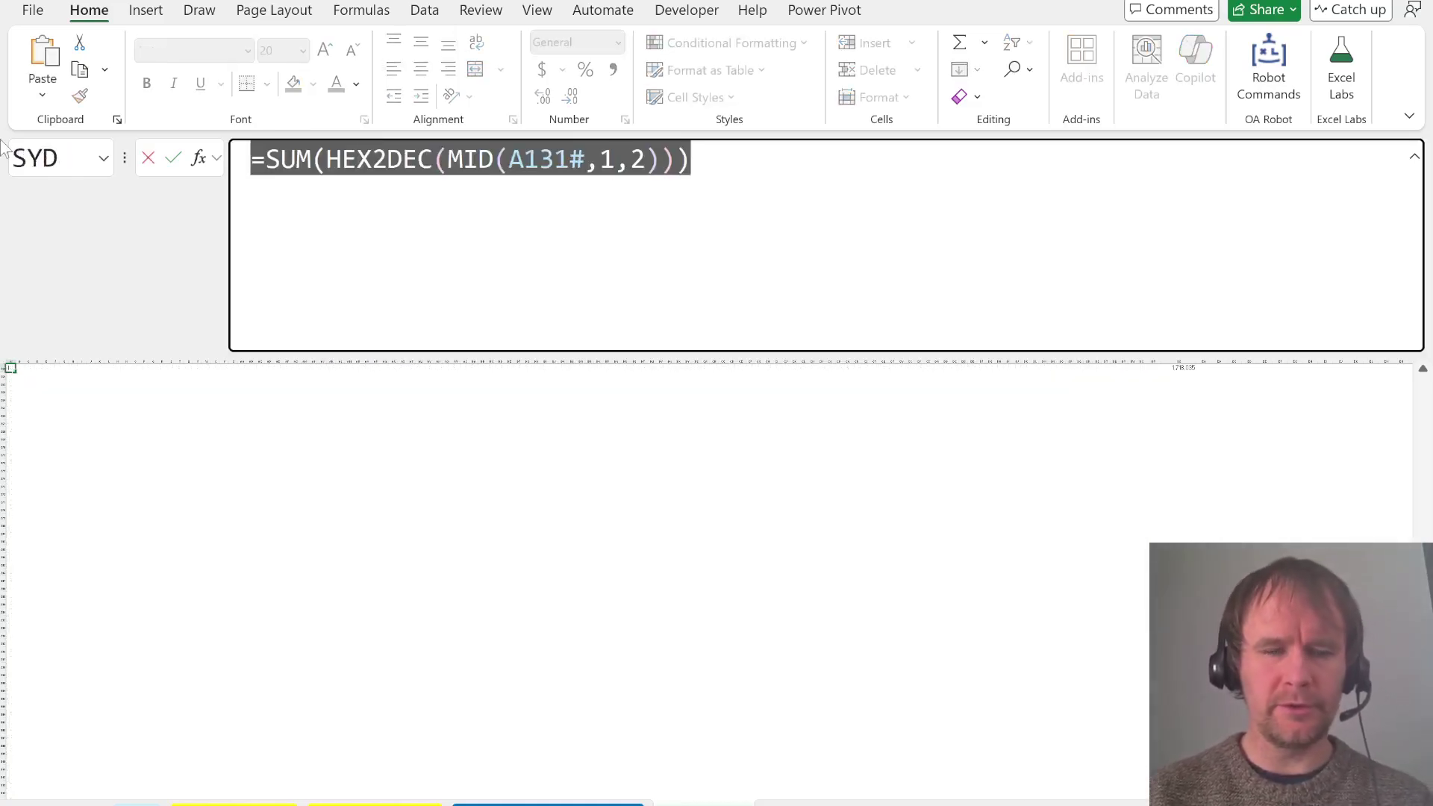
{"action": "key", "text": "Return"}
{"action": "key", "text": "F2"}
{"action": "key", "text": "ctrl+v"}
{"action": "key", "text": "Return"}
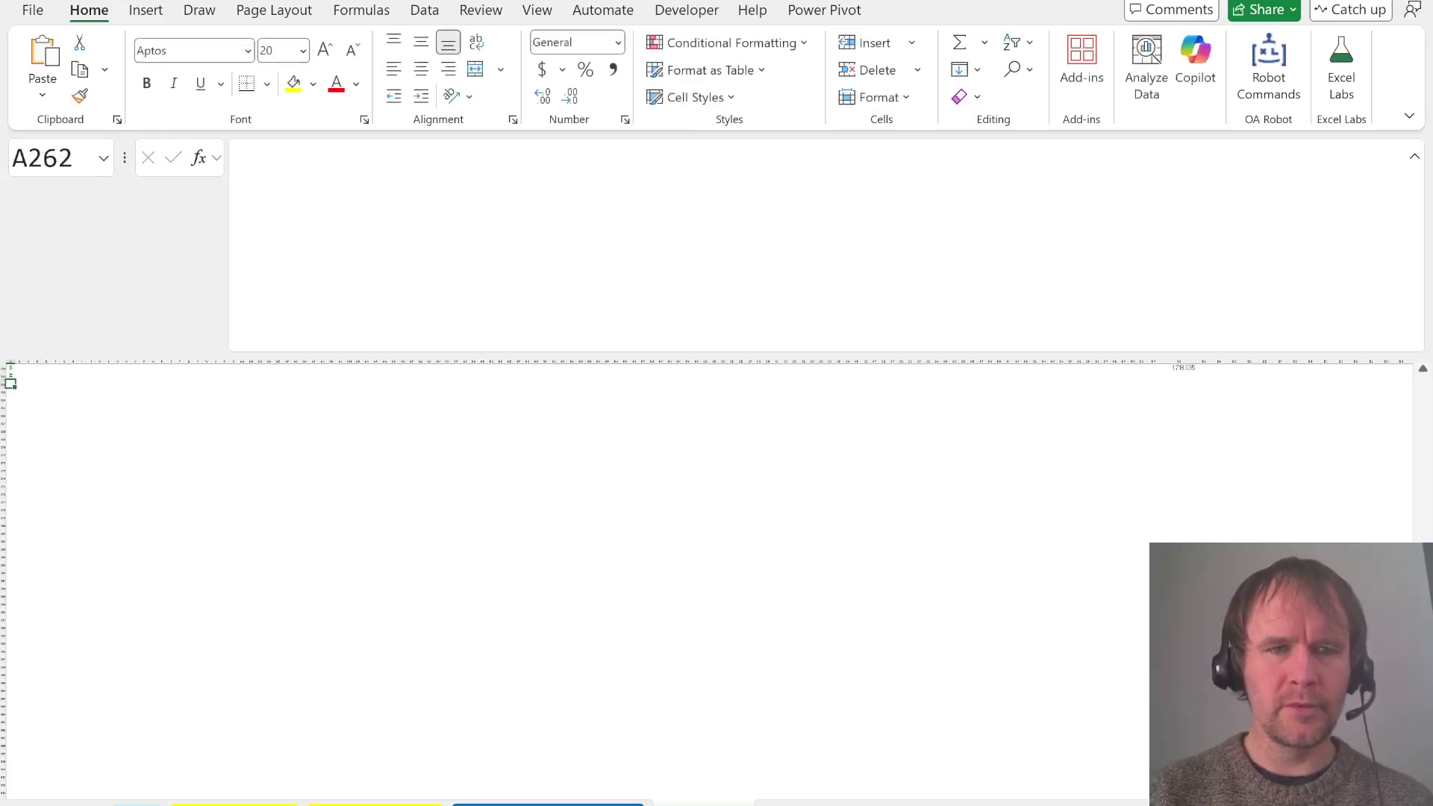
Enter the component sum formula in A262 with MID start position 5, as =SUM(HEX2DEC(MID(A131#,5,2)))
{"action": "key", "text": "F2"}
{"action": "key", "text": "ctrl+v"}
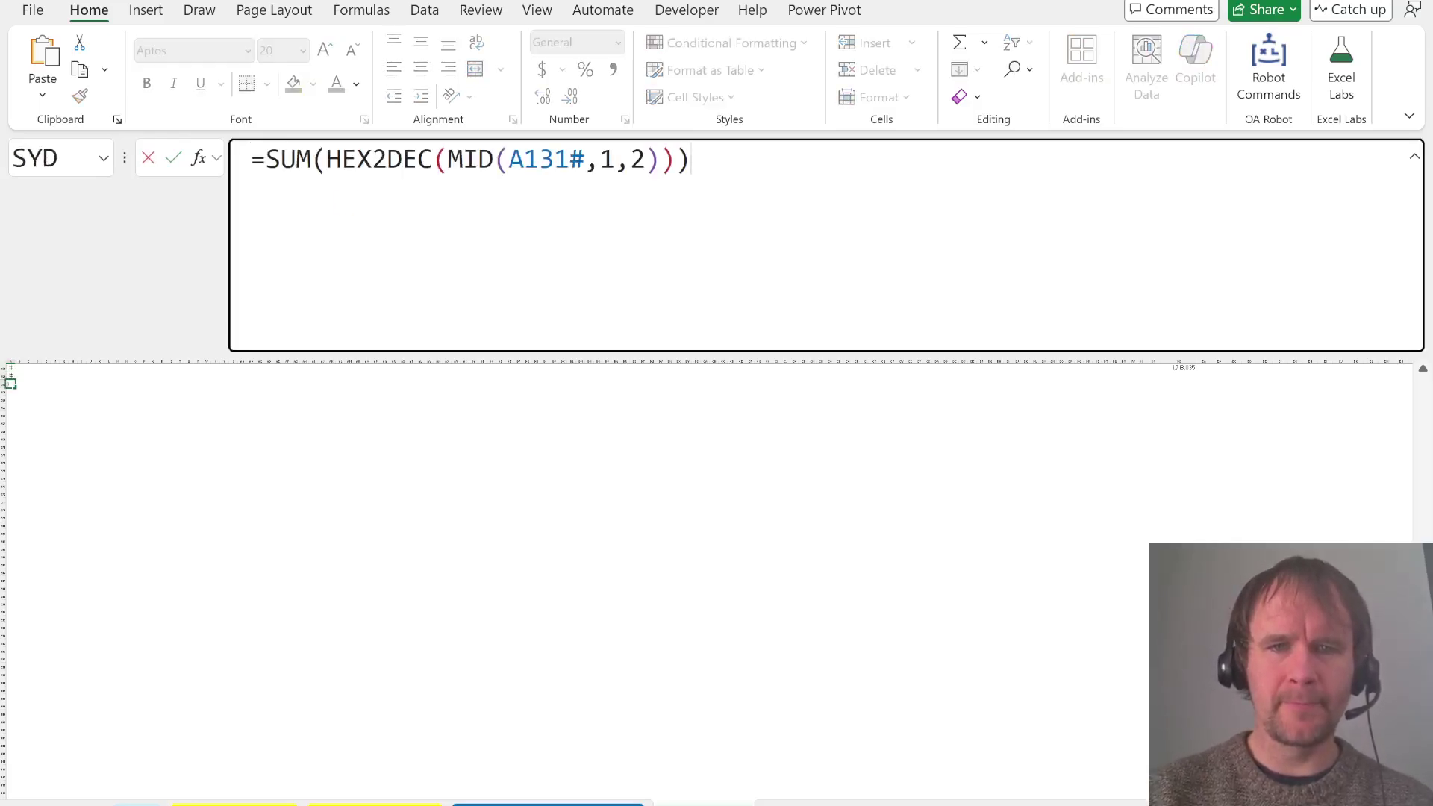
{"action": "key", "text": "Left"}
{"action": "key", "text": "Left"}
{"action": "key", "text": "Left"}
{"action": "key", "text": "Left"}
{"action": "key", "text": "Left"}
{"action": "key", "text": "BackSpace"}
{"action": "type", "text": "5"}
{"action": "key", "text": "Escape"}
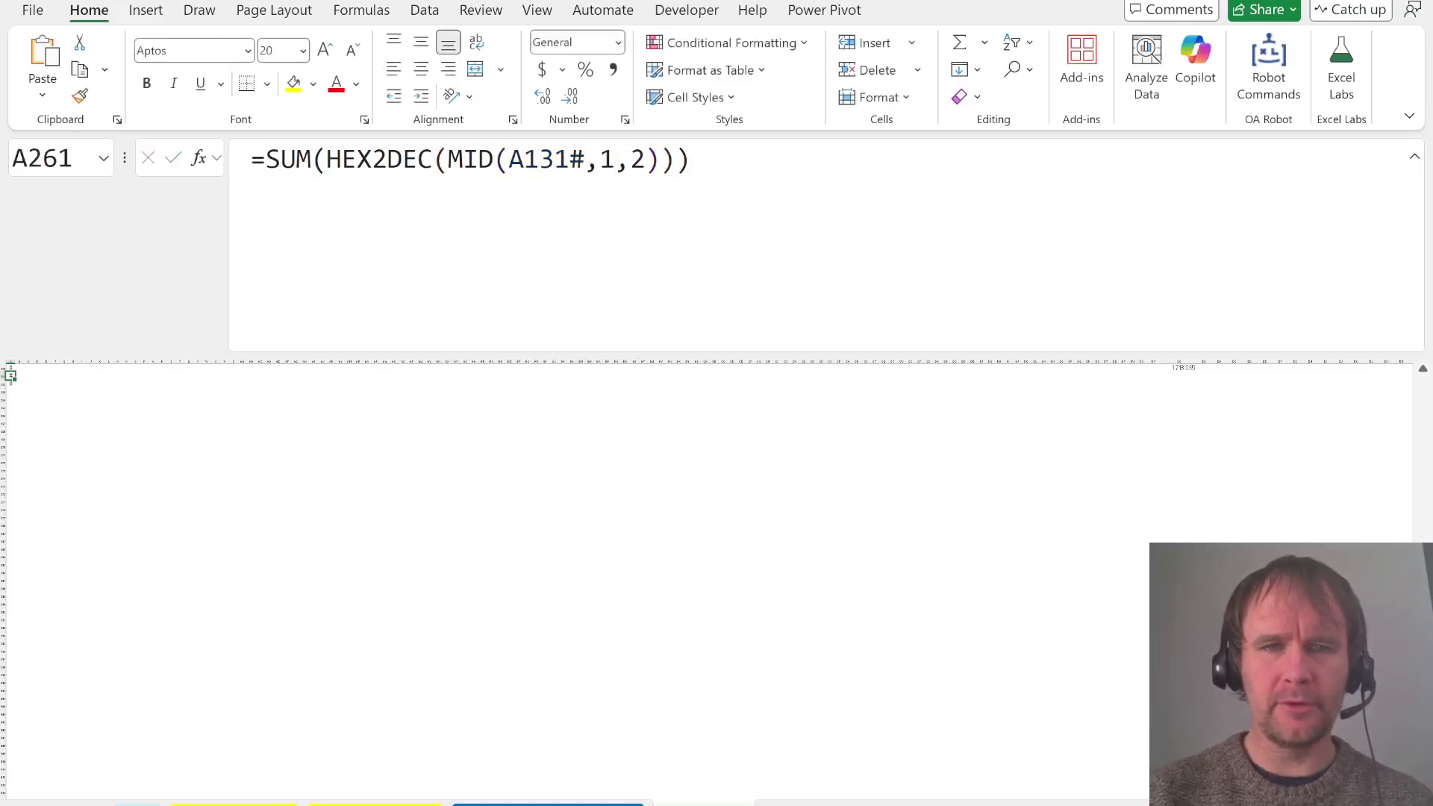
Set the MID start position in A261 to 3, making the formula =SUM(HEX2DEC(MID(A131#,3,2)))
{"action": "key", "text": "F2"}
{"action": "key", "text": "Left"}
{"action": "key", "text": "Left"}
{"action": "key", "text": "Left"}
{"action": "key", "text": "Left"}
{"action": "key", "text": "Left"}
{"action": "key", "text": "BackSpace"}
{"action": "type", "text": "3"}
{"action": "key", "text": "Return"}
Autofit column A and format the totals in A260:A262 as numbers with thousands separators and no decimals
{"action": "key", "text": "Up"}
{"action": "key", "text": "Up"}
{"action": "key", "text": "ctrl+shift+Down"}
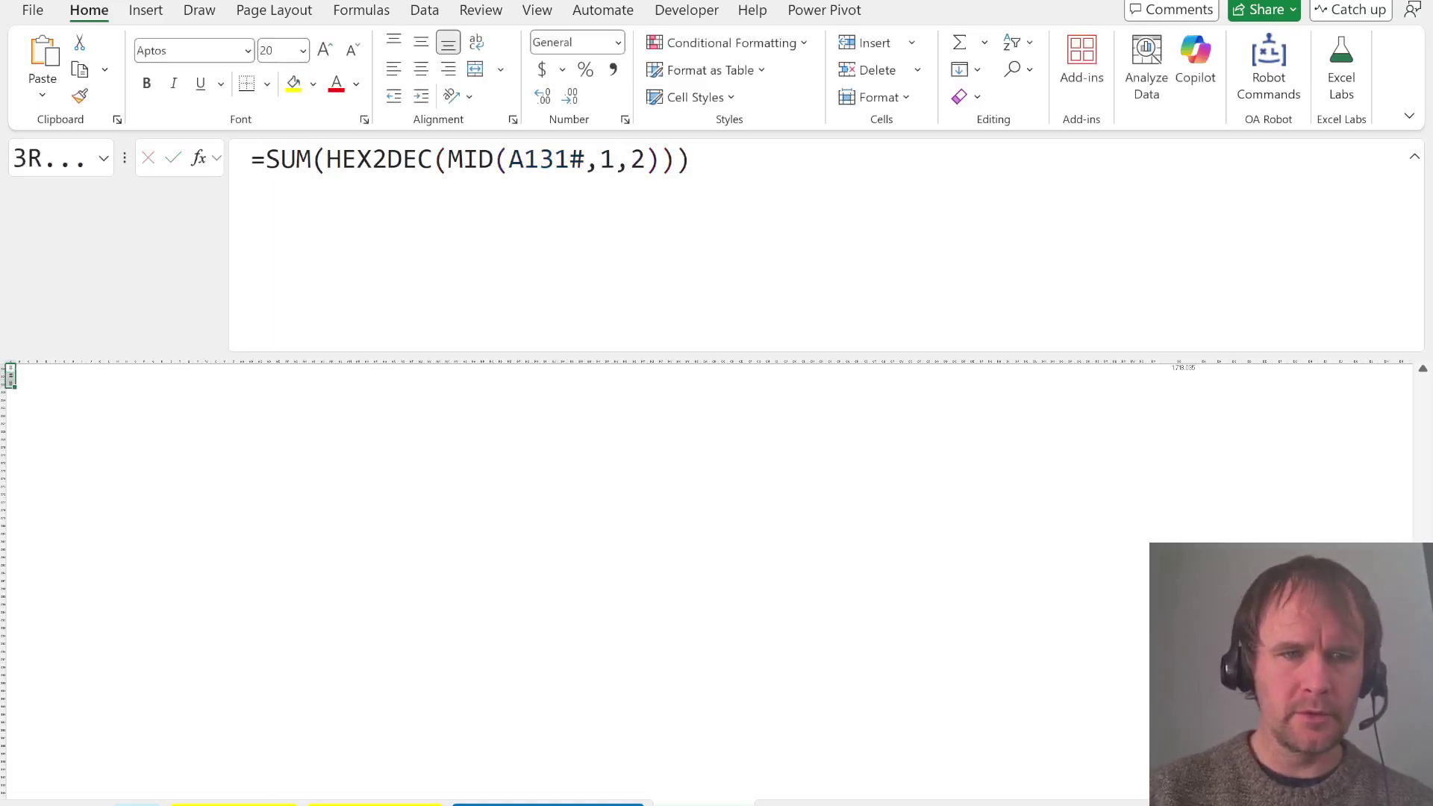
{"action": "key", "text": "alt+h"}
{"action": "key", "text": "o"}
{"action": "key", "text": "i"}
{"action": "key", "text": "ctrl+shift+1"}
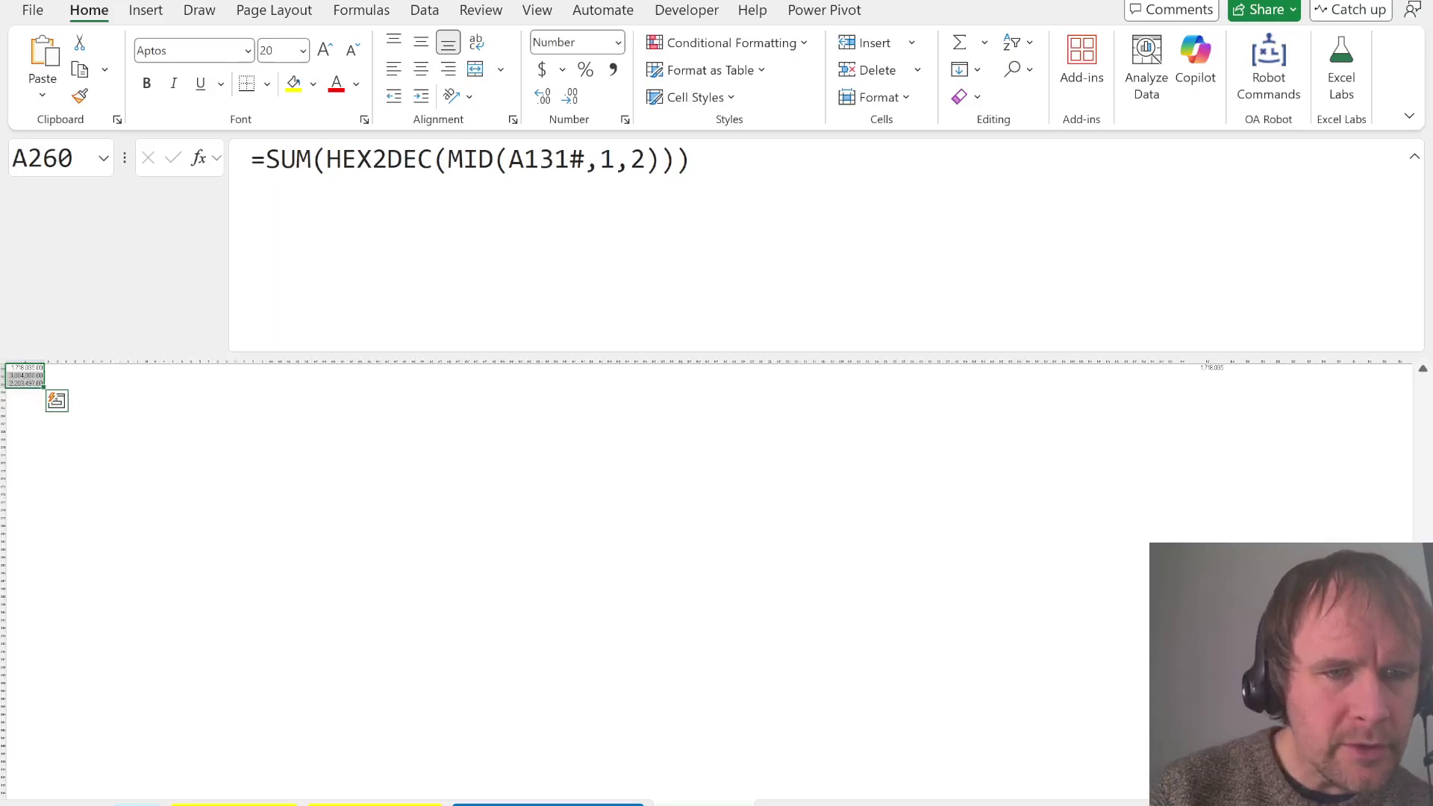
{"action": "key", "text": "alt+h"}
{"action": "key", "text": "9"}
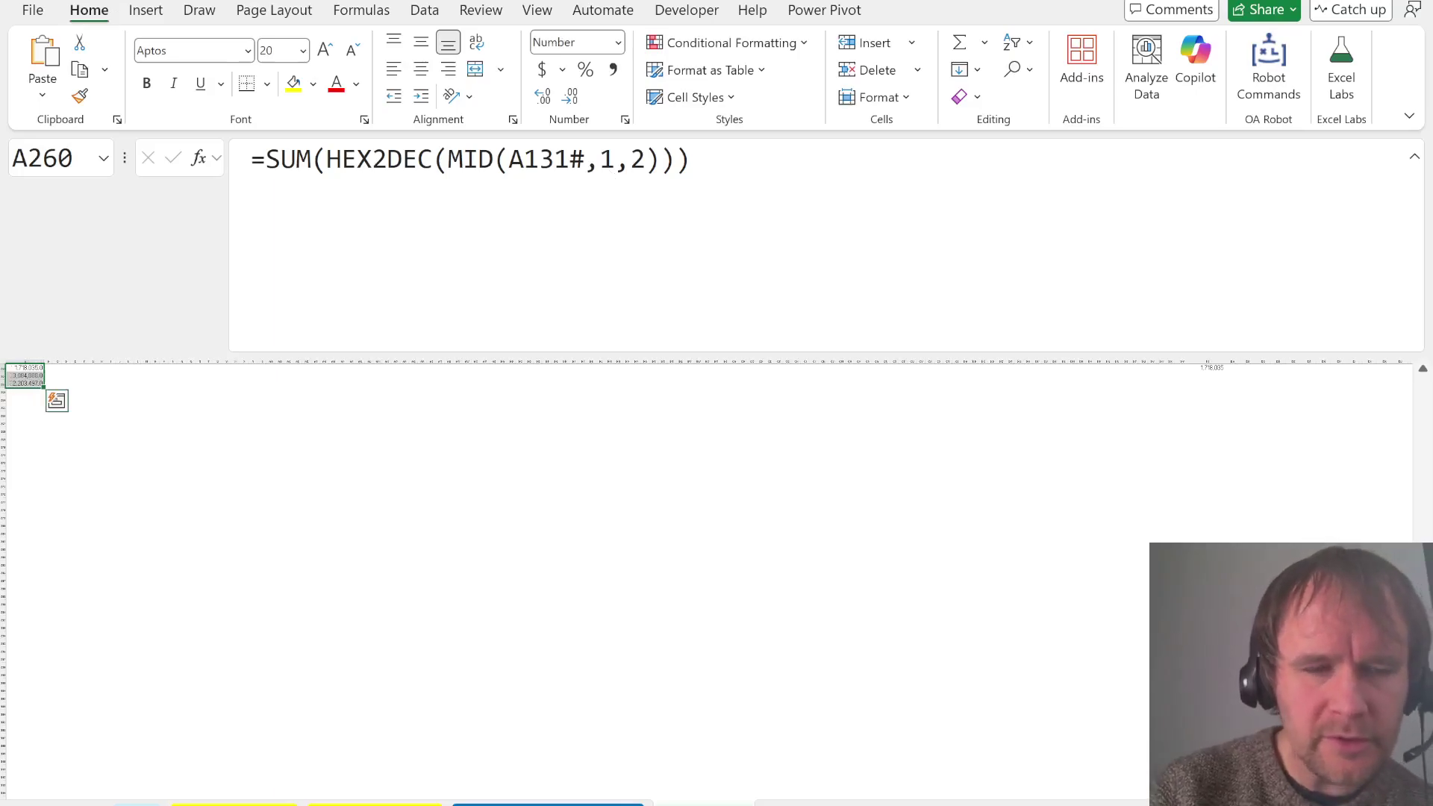
{"action": "key", "text": "alt+h"}
{"action": "key", "text": "9"}
Link the Bonus 5 answer in E28 to the green total in 'Emerald City'!$A$261
{"action": "key", "text": "Down"}
{"action": "key", "text": "ctrl+Page_Up"}
{"action": "key", "text": "ctrl+Page_Up"}
{"action": "key", "text": "ctrl+Page_Up"}
{"action": "key", "text": "ctrl+Page_Up"}
{"action": "key", "text": "ctrl+Page_Up"}
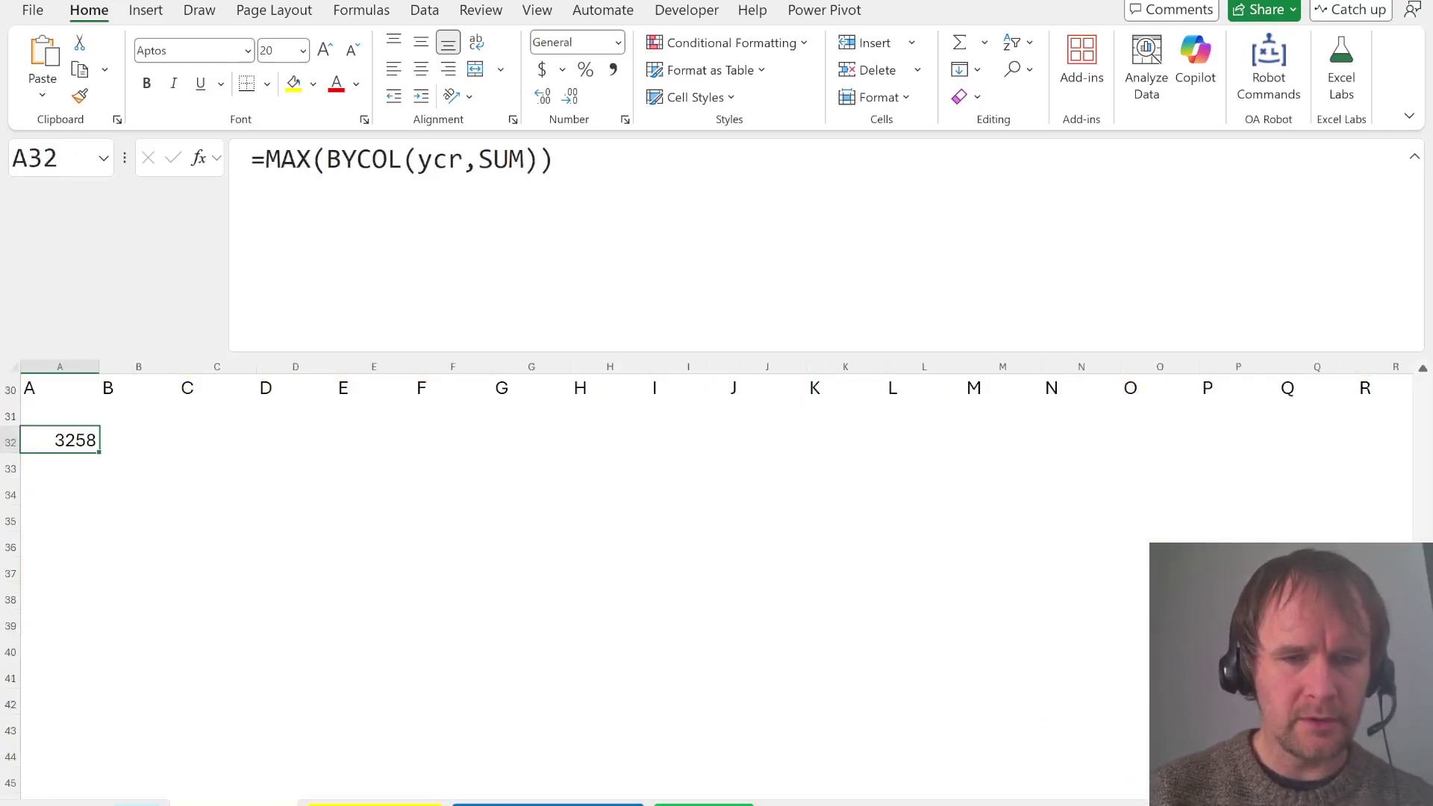
{"action": "key", "text": "ctrl+Page_Down"}
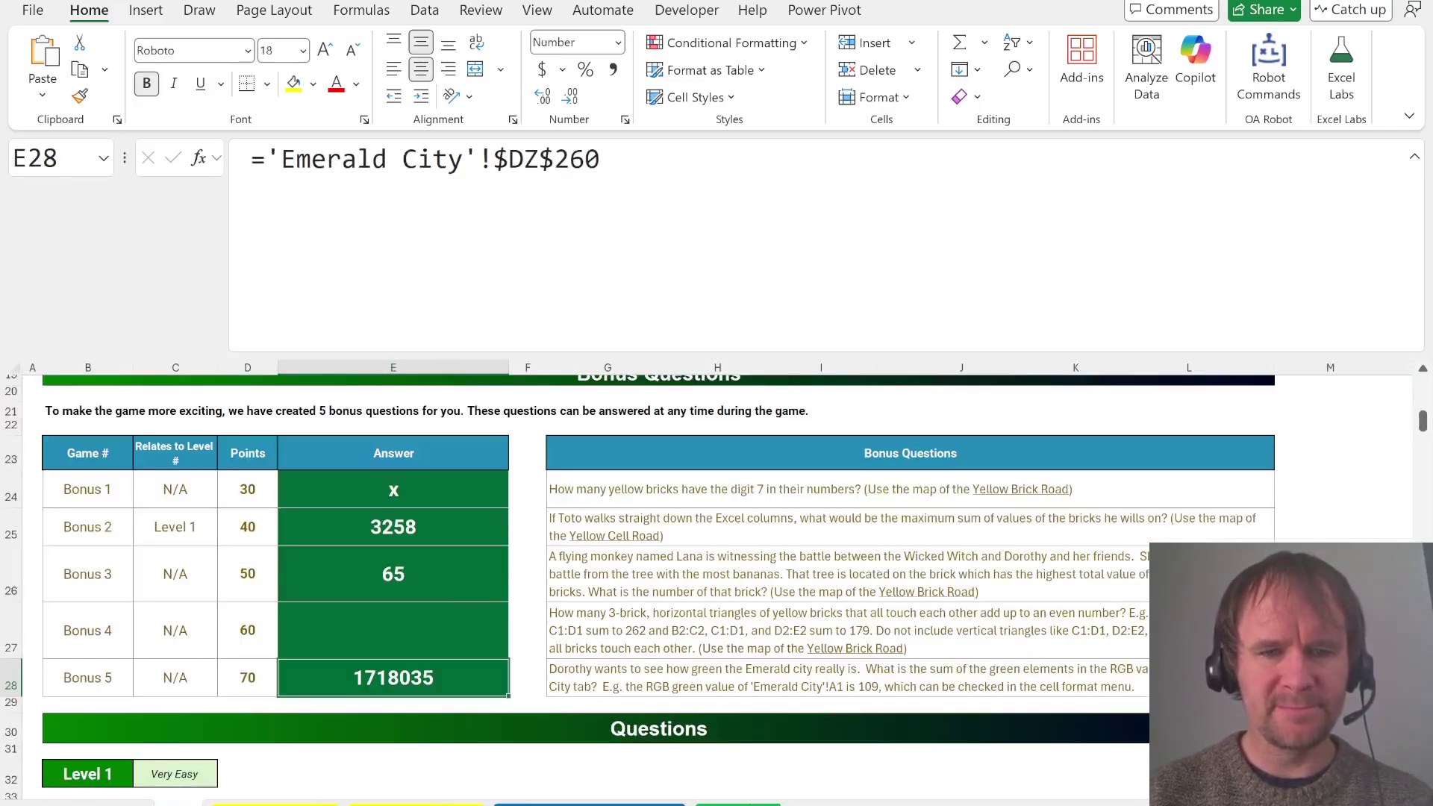
{"action": "key", "text": "ctrl+v"}
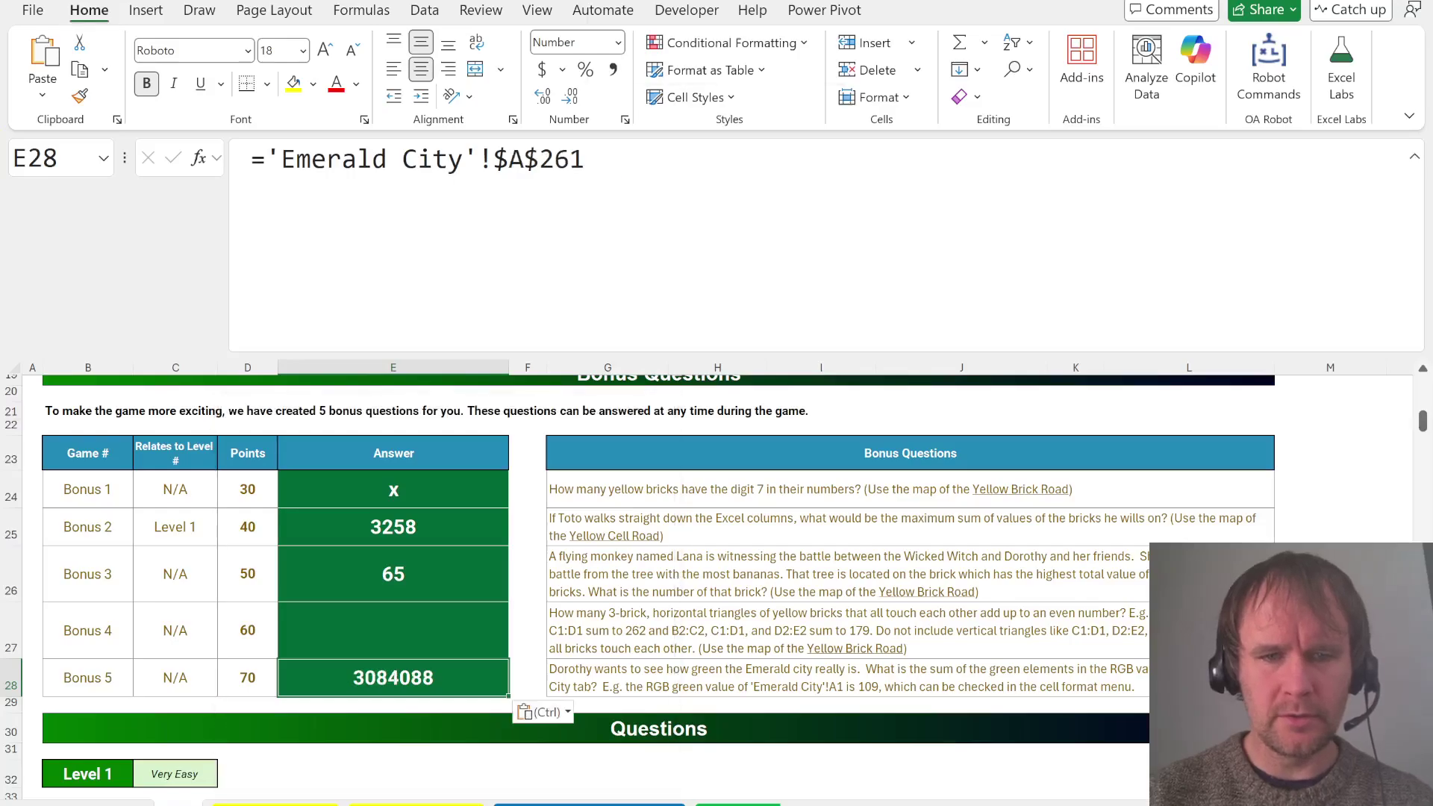
Read the full Bonus 4 question text in G27
{"action": "key", "text": "Up"}
{"action": "key", "text": "Right"}
{"action": "key", "text": "Right"}
{"action": "key", "text": "Up"}
{"action": "key", "text": "Down"}
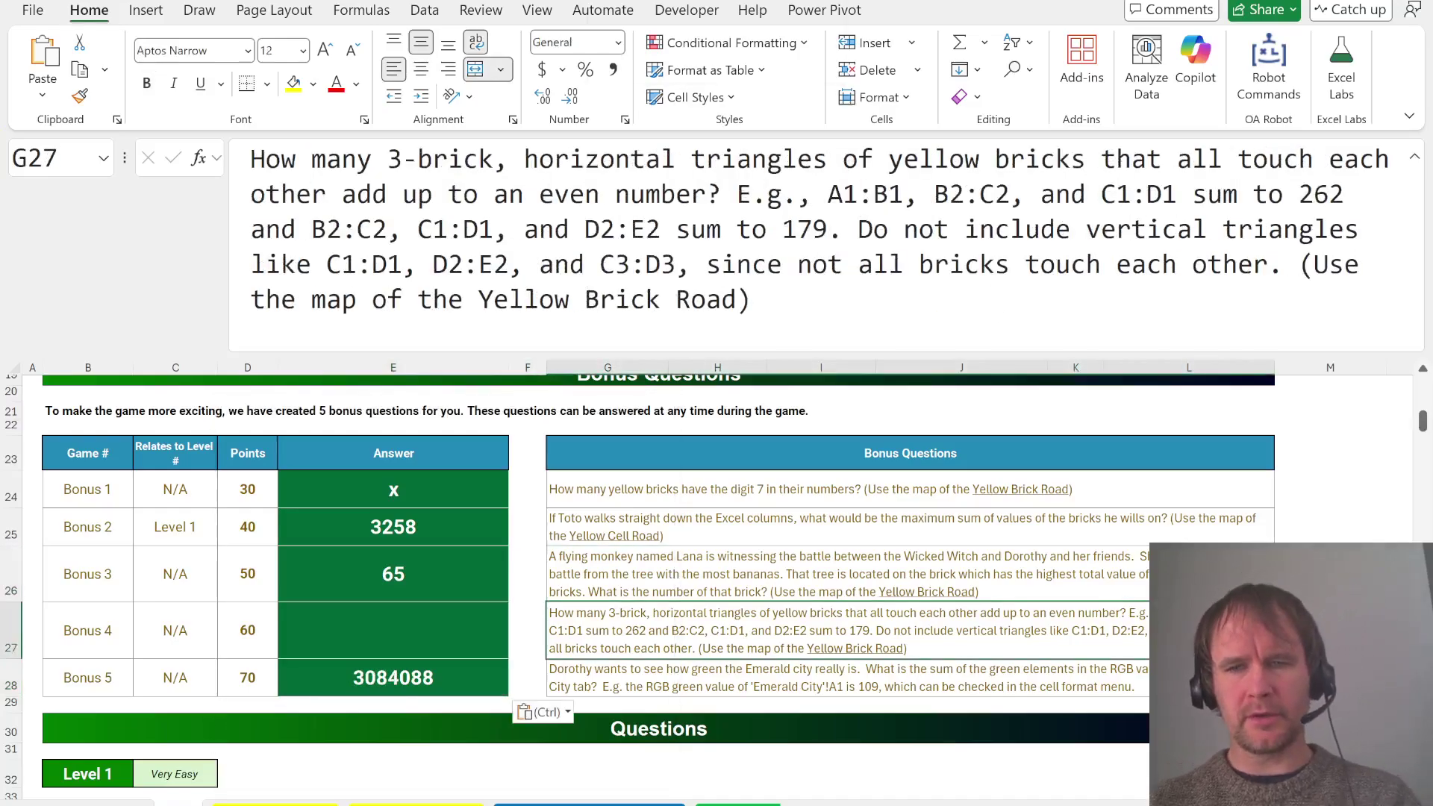
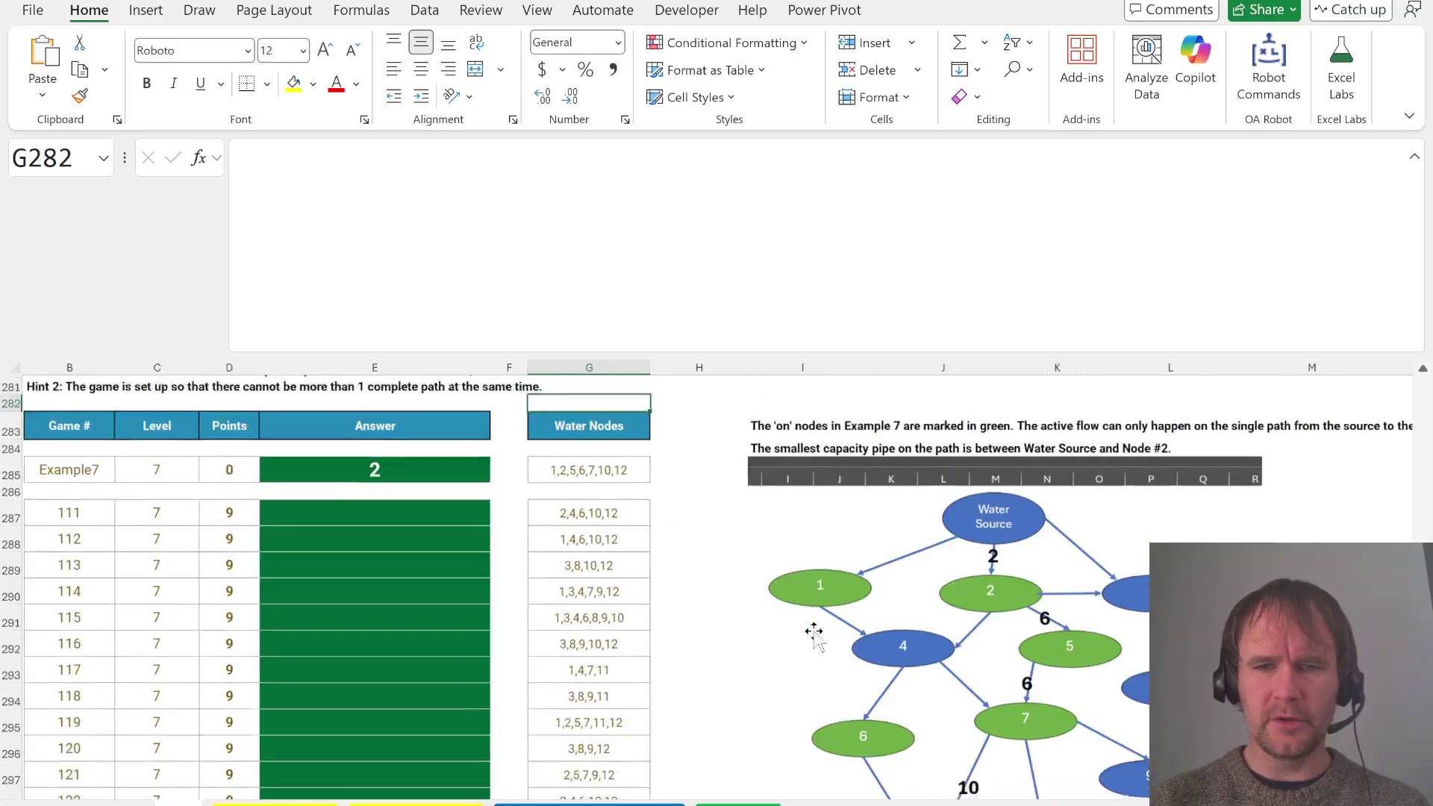
Examine the water node sheet's pipe capacity table and its node diagram
{"action": "left_click", "coordinate": [590, 804]}
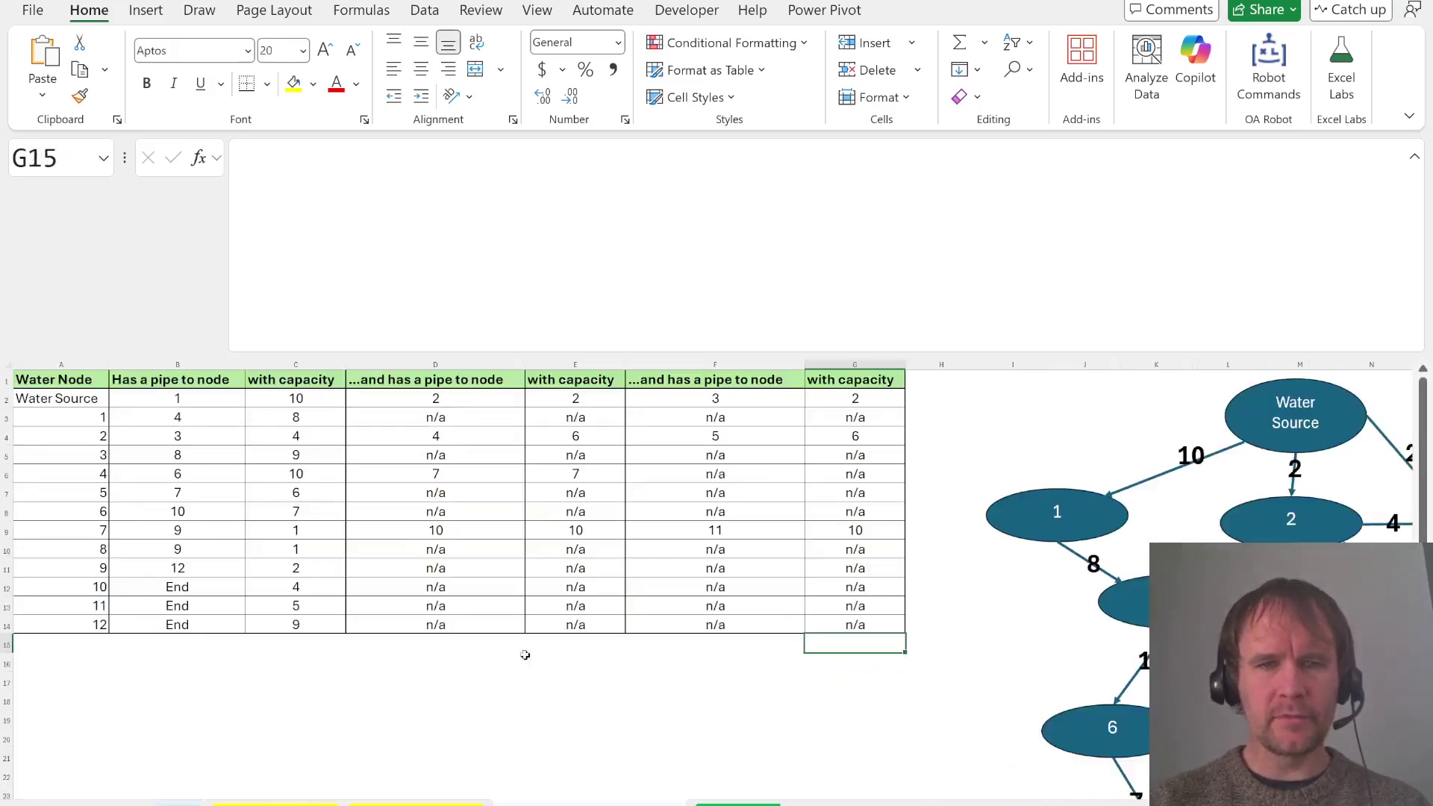
{"action": "scroll", "coordinate": [862, 564], "scroll_direction": "right", "scroll_amount": 5}
{"action": "scroll", "coordinate": [862, 564], "scroll_direction": "down", "scroll_amount": 5}
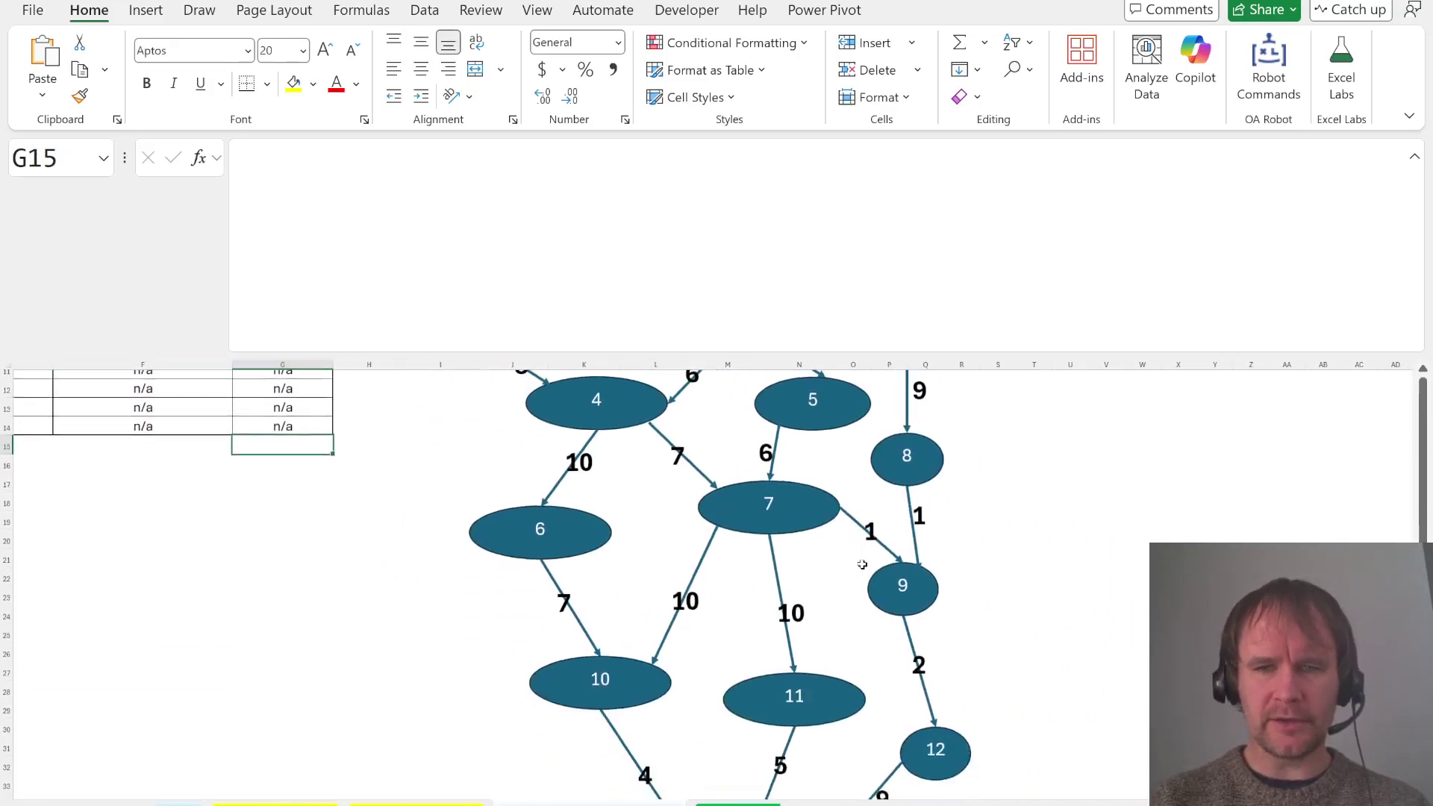
{"action": "scroll", "coordinate": [861, 564], "scroll_direction": "up", "scroll_amount": 5}
{"action": "key", "text": "ctrl+Page_Down"}
{"action": "key", "text": "ctrl+Page_Down"}
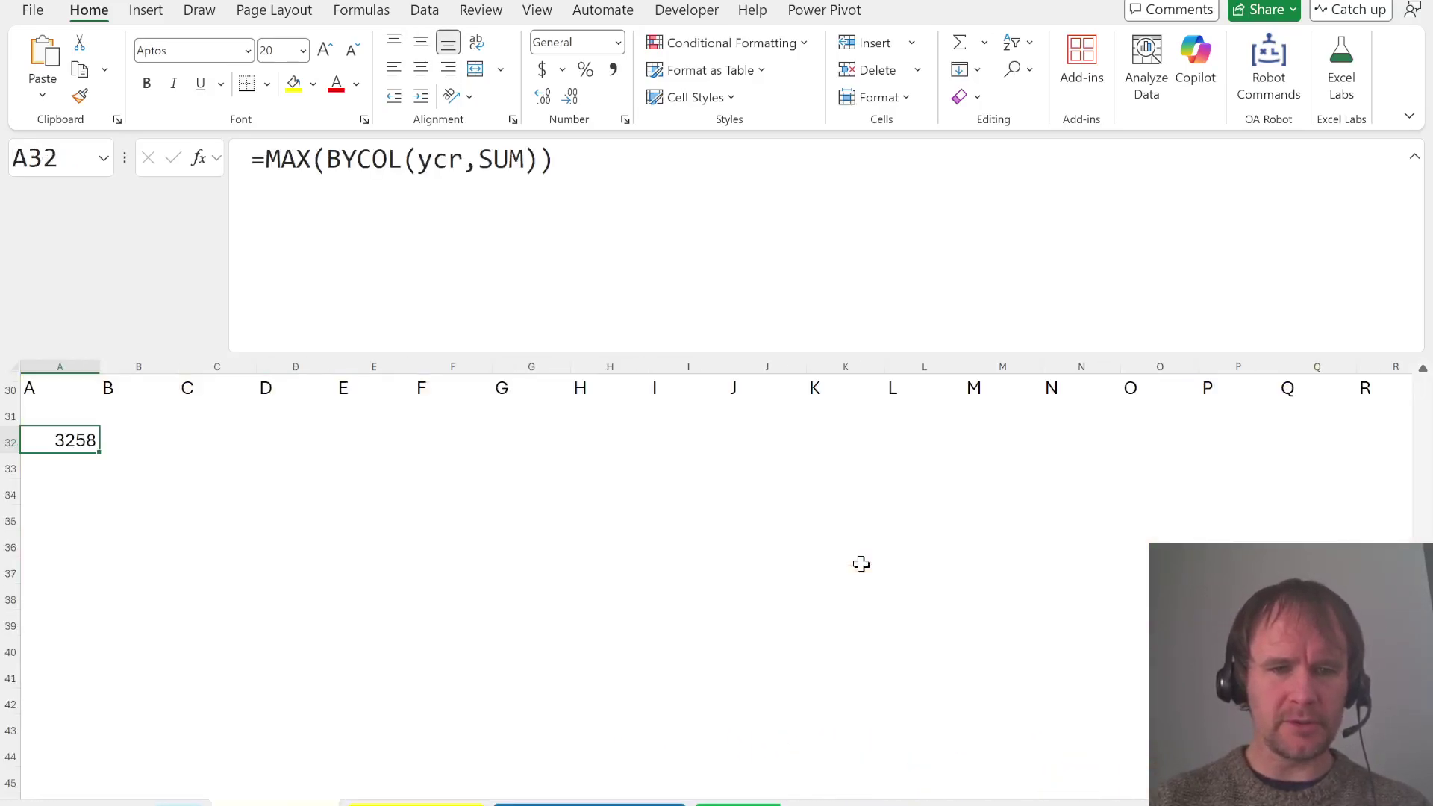
{"action": "key", "text": "ctrl+Page_Down"}
Review the Level 7 instructions, the water node lists and the Example 7 path diagram
{"action": "scroll", "coordinate": [369, 521], "scroll_direction": "up", "scroll_amount": 8}
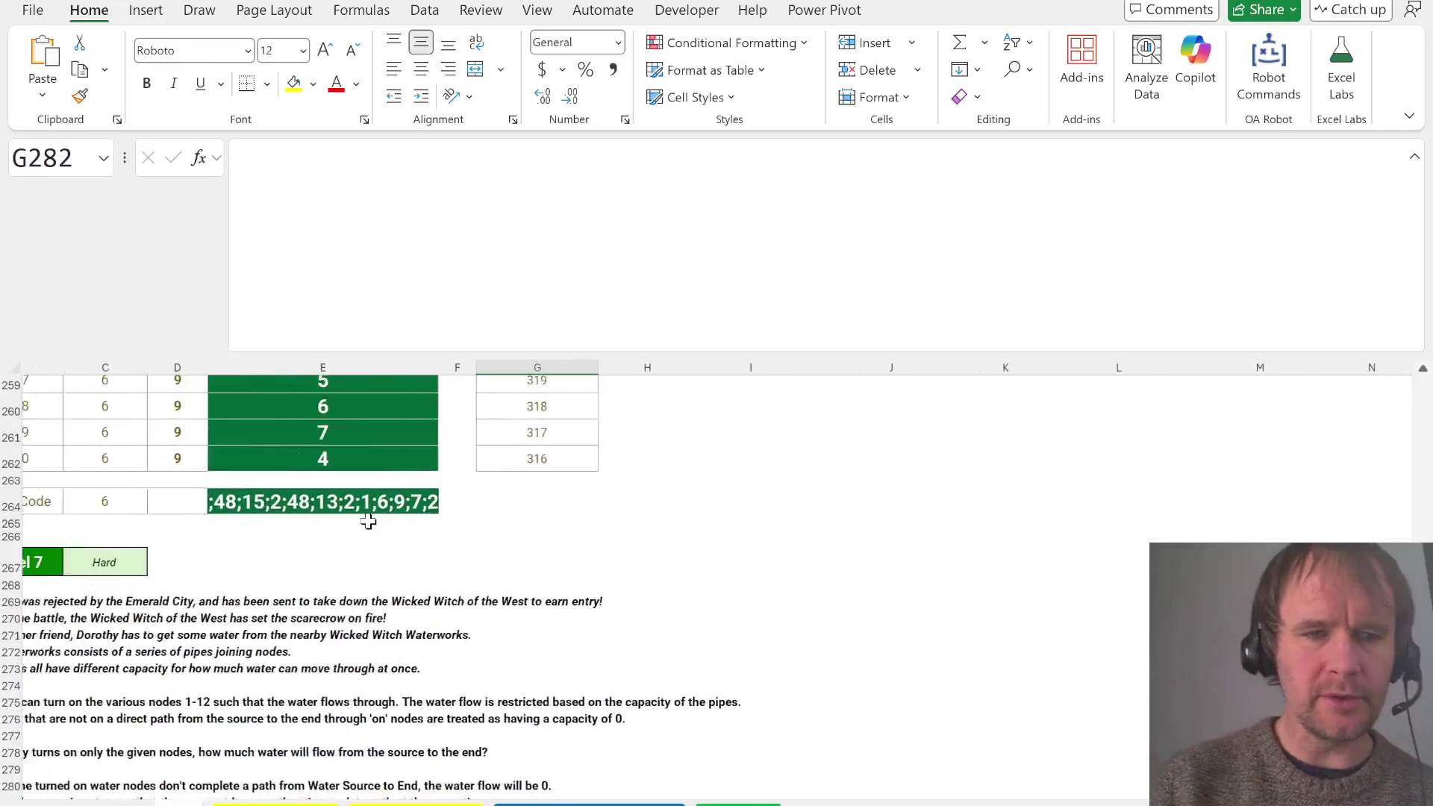
{"action": "scroll", "coordinate": [369, 520], "scroll_direction": "down", "scroll_amount": 3}
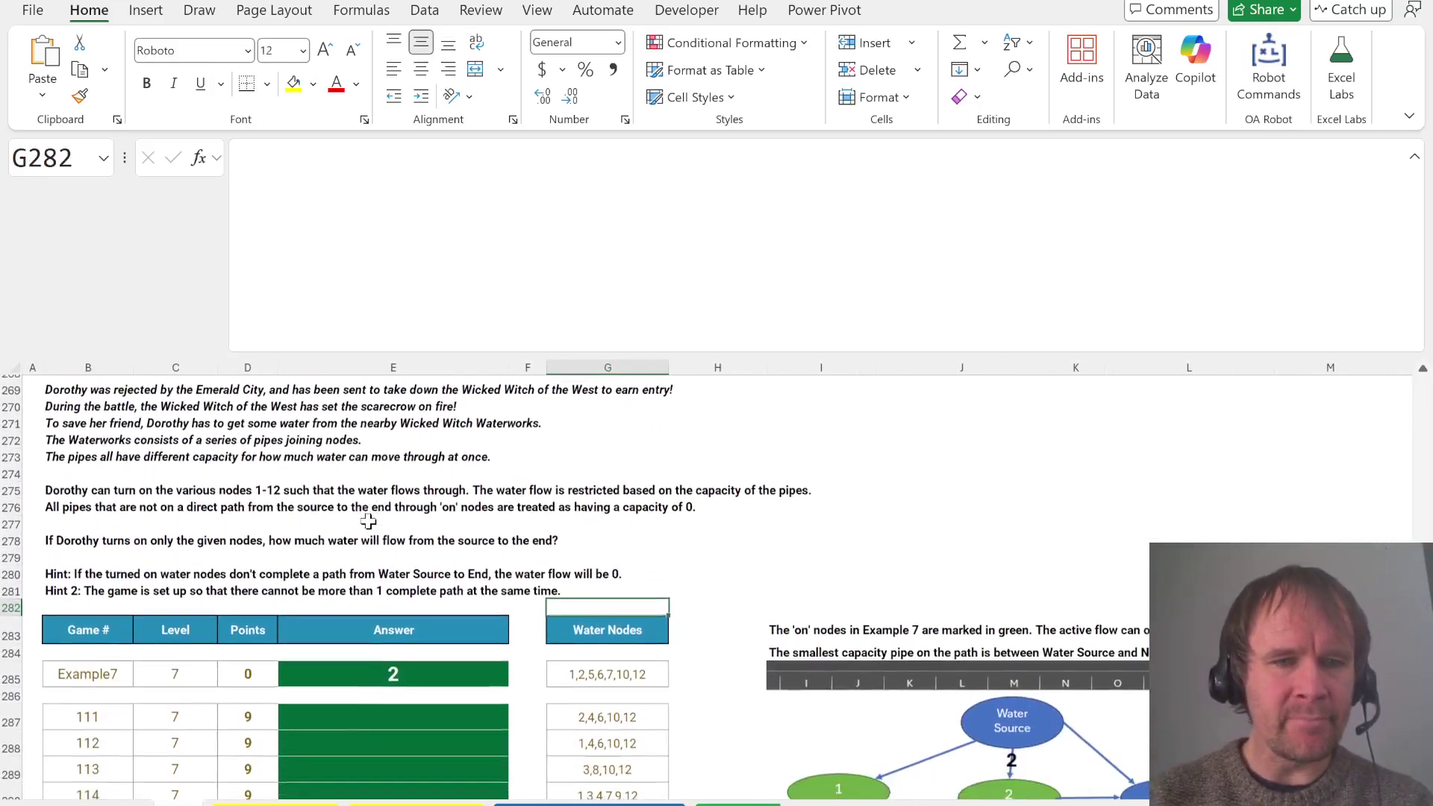
{"action": "scroll", "coordinate": [369, 521], "scroll_direction": "down", "scroll_amount": 1}
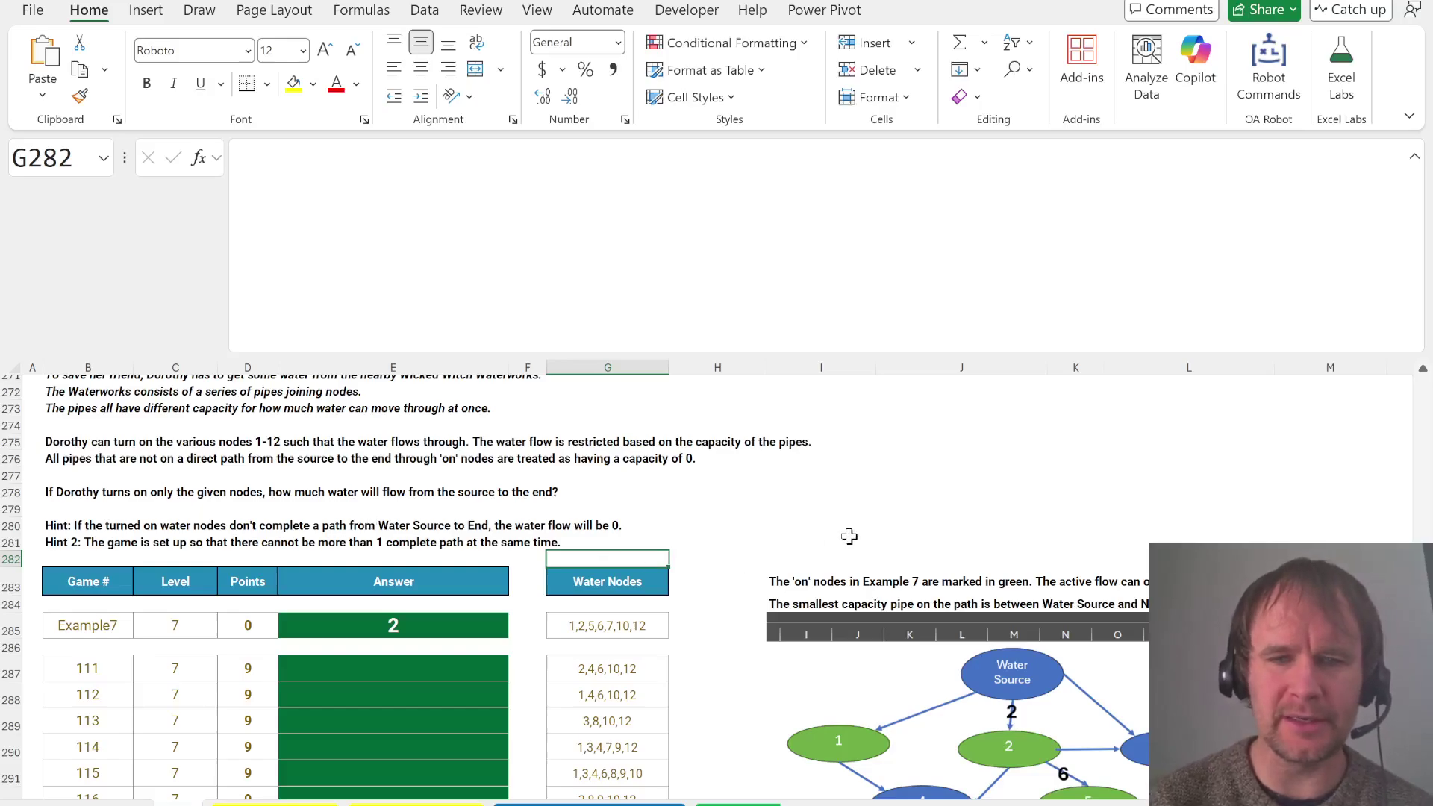
{"action": "scroll", "coordinate": [849, 536], "scroll_direction": "down", "scroll_amount": 7}
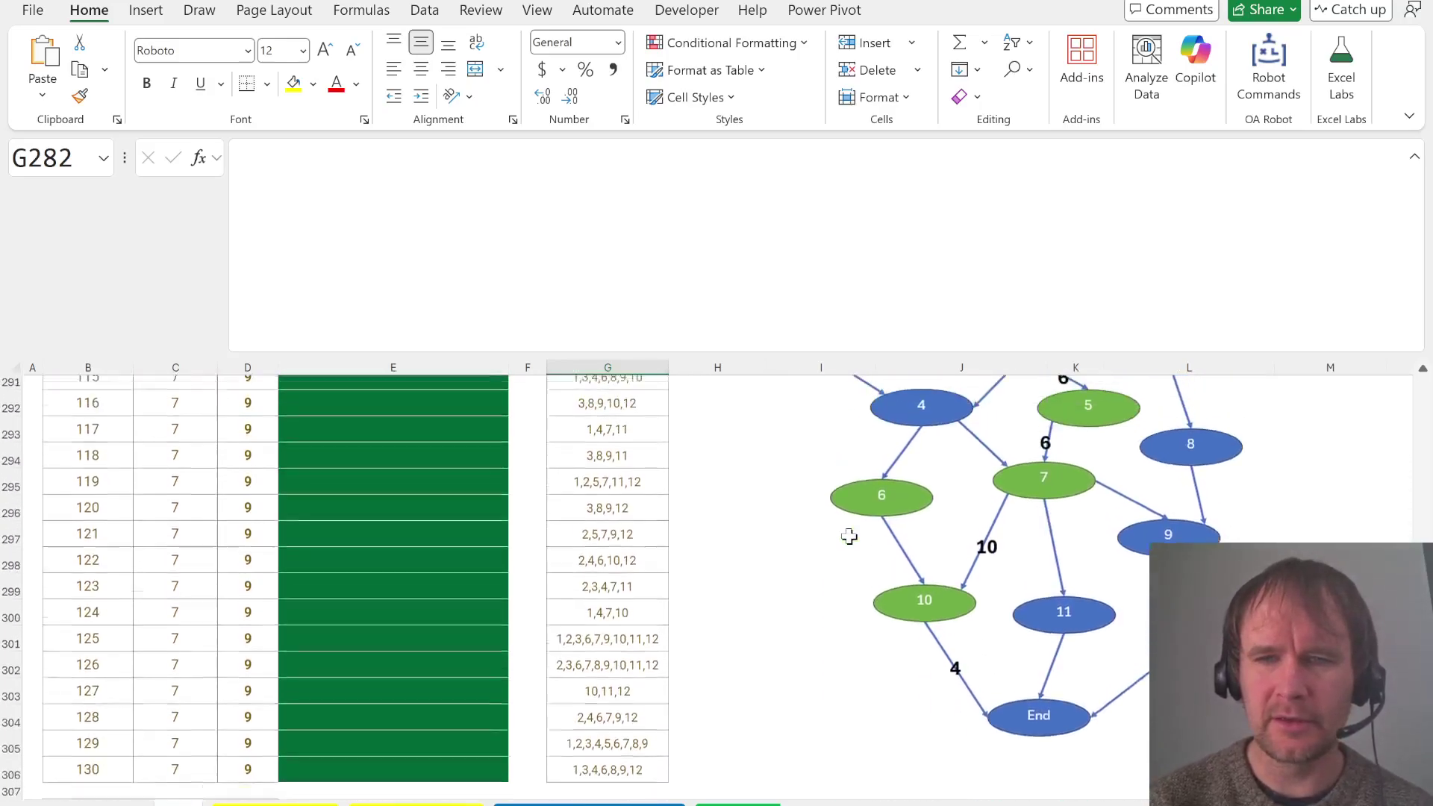
{"action": "scroll", "coordinate": [849, 535], "scroll_direction": "up", "scroll_amount": 1}
{"action": "scroll", "coordinate": [850, 536], "scroll_direction": "right", "scroll_amount": 4}
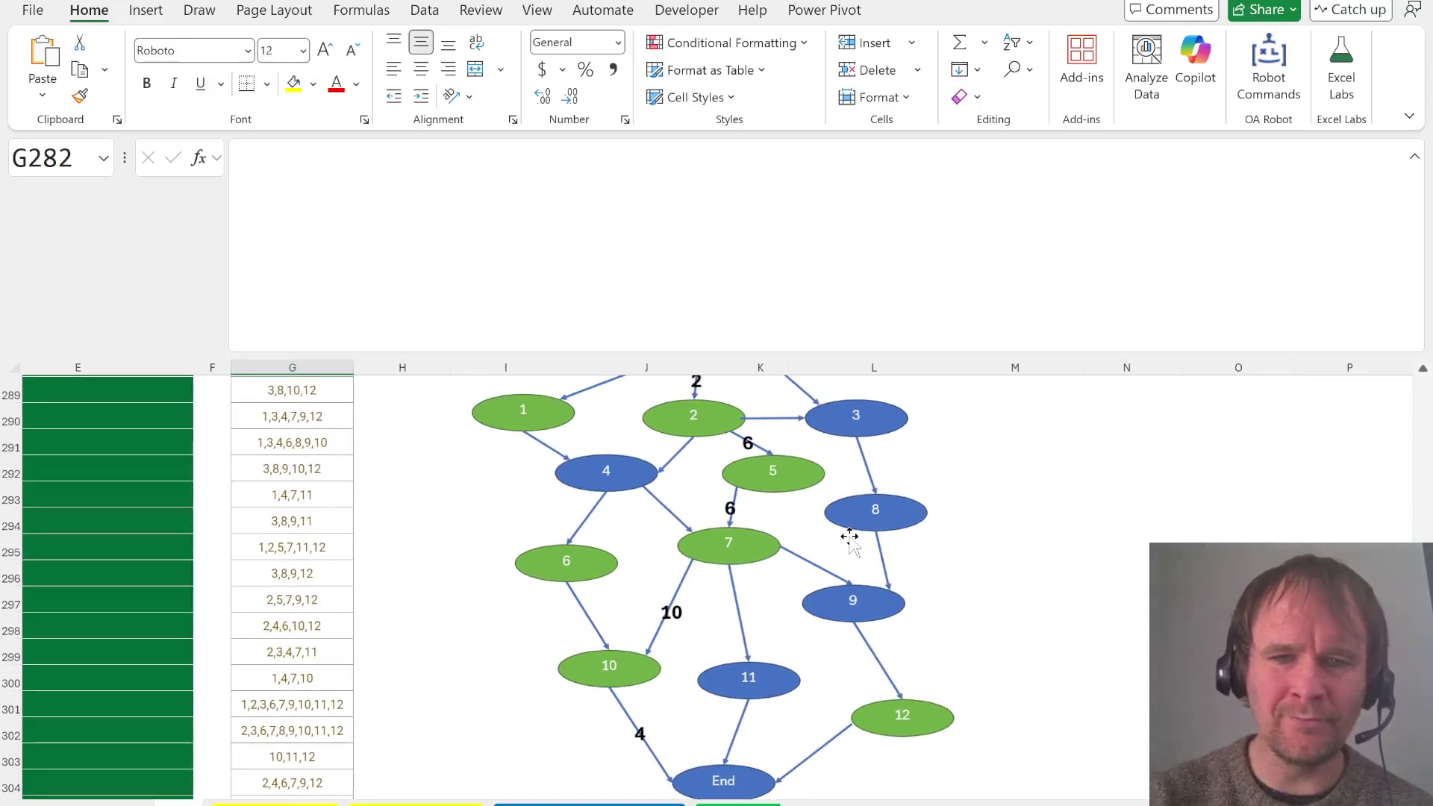
{"action": "scroll", "coordinate": [849, 536], "scroll_direction": "up", "scroll_amount": 2}
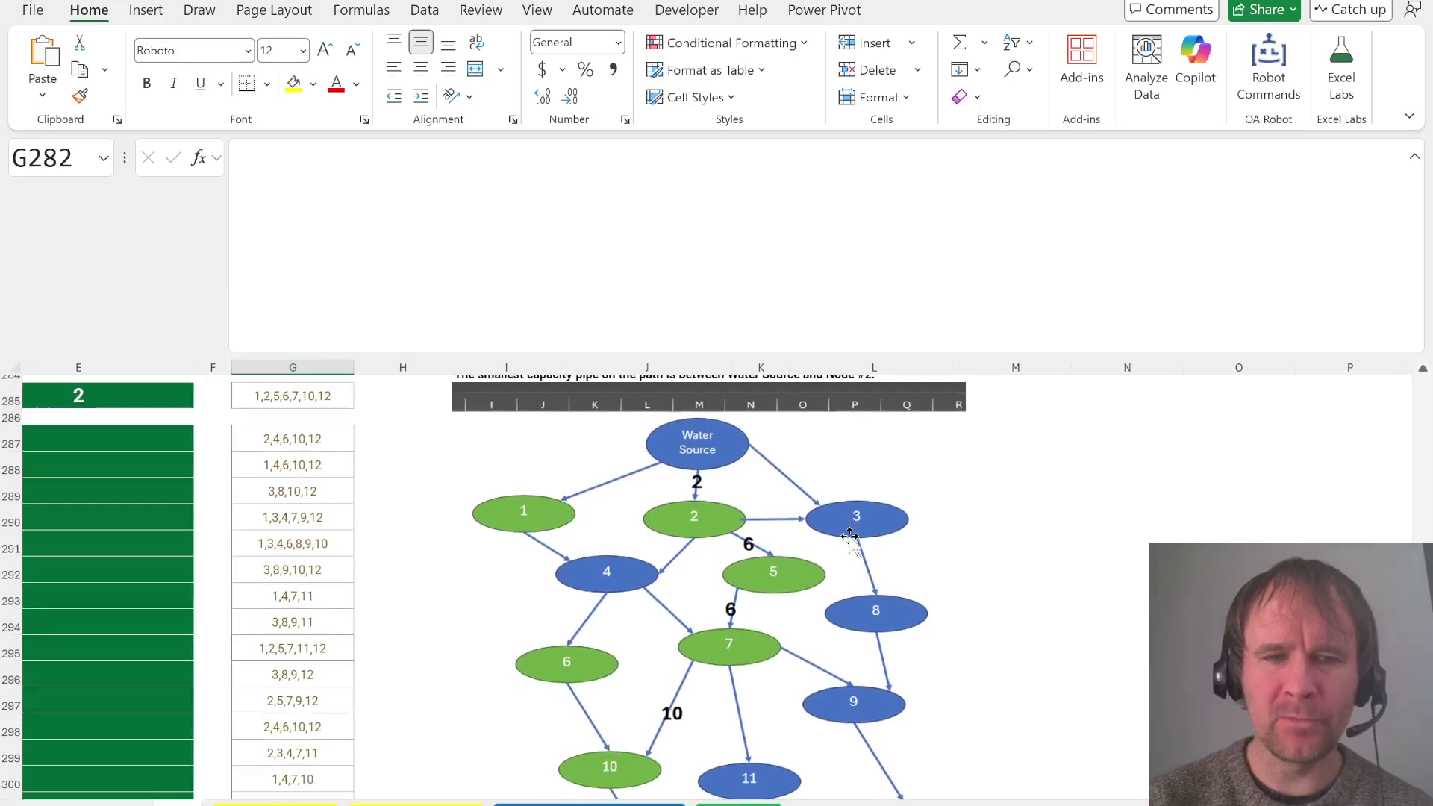
{"action": "left_click", "coordinate": [330, 448]}
{"action": "key", "text": "Up"}
{"action": "key", "text": "Up"}
{"action": "key", "text": "Up"}
{"action": "key", "text": "Down"}
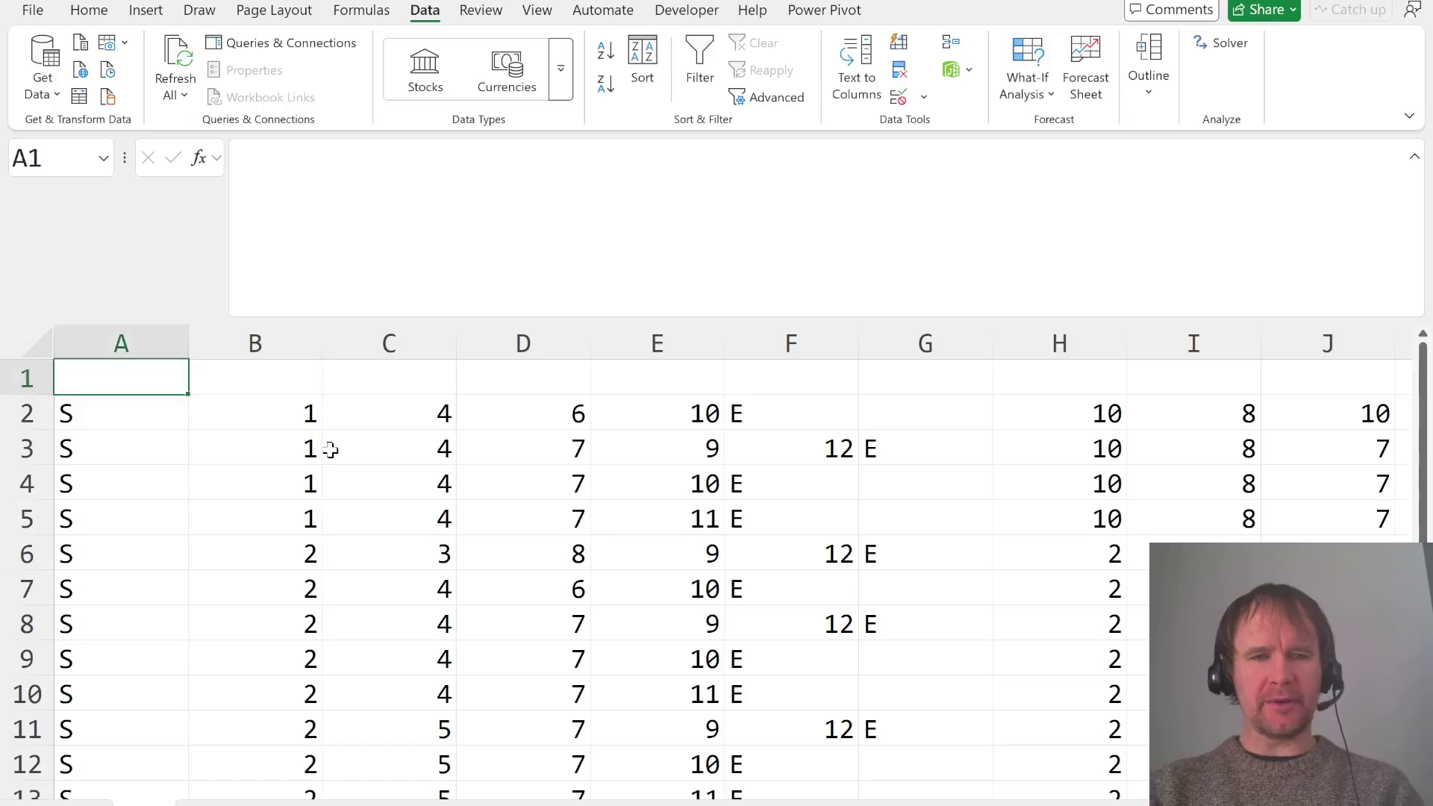
Copy the path list A2:G14 from the prepared paths workbook into A1 of a new worksheet in the case workbook
{"action": "key", "text": "Down"}
{"action": "key", "text": "ctrl+shift+Down"}
{"action": "key", "text": "ctrl+shift+Right"}
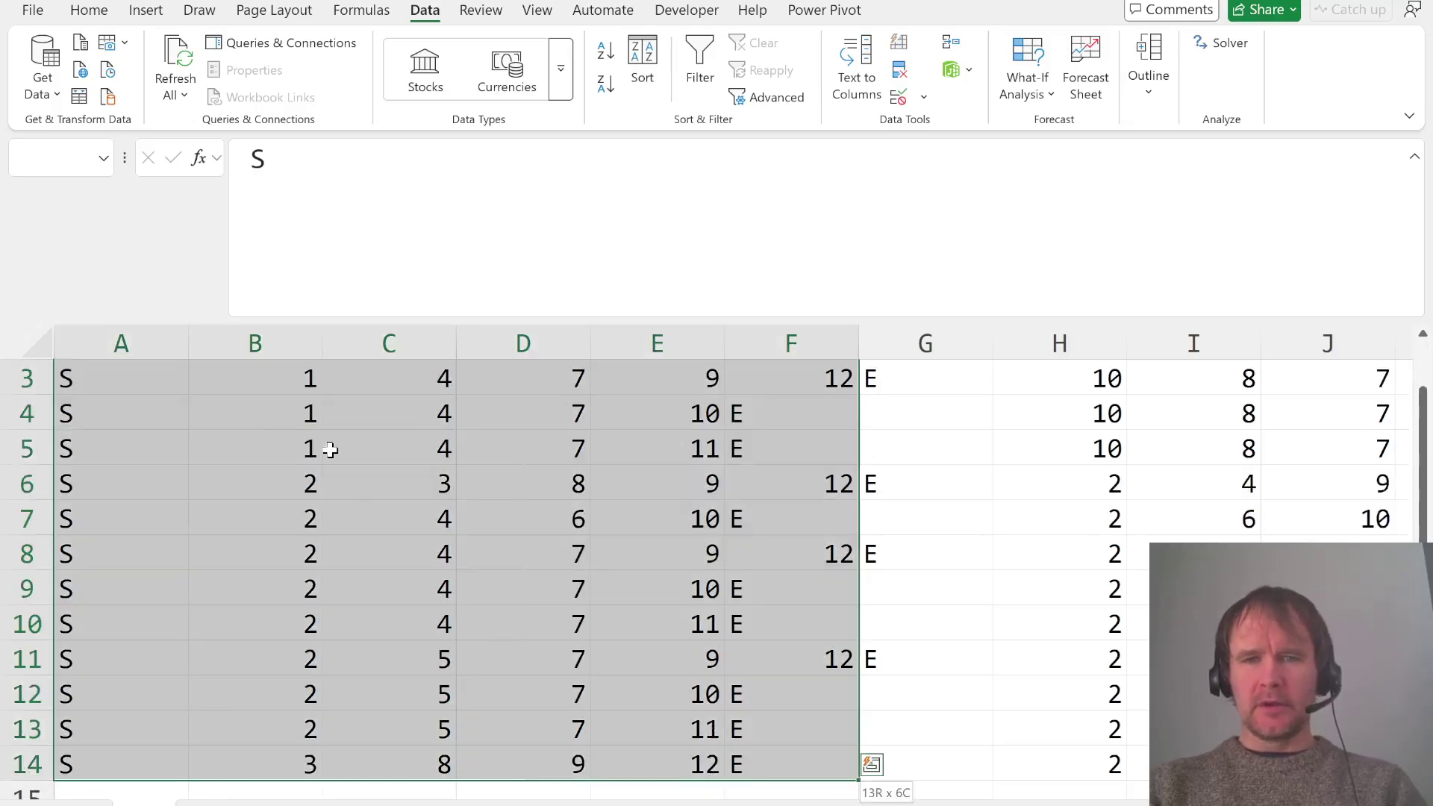
{"action": "key", "text": "shift+Right"}
{"action": "key", "text": "ctrl+c"}
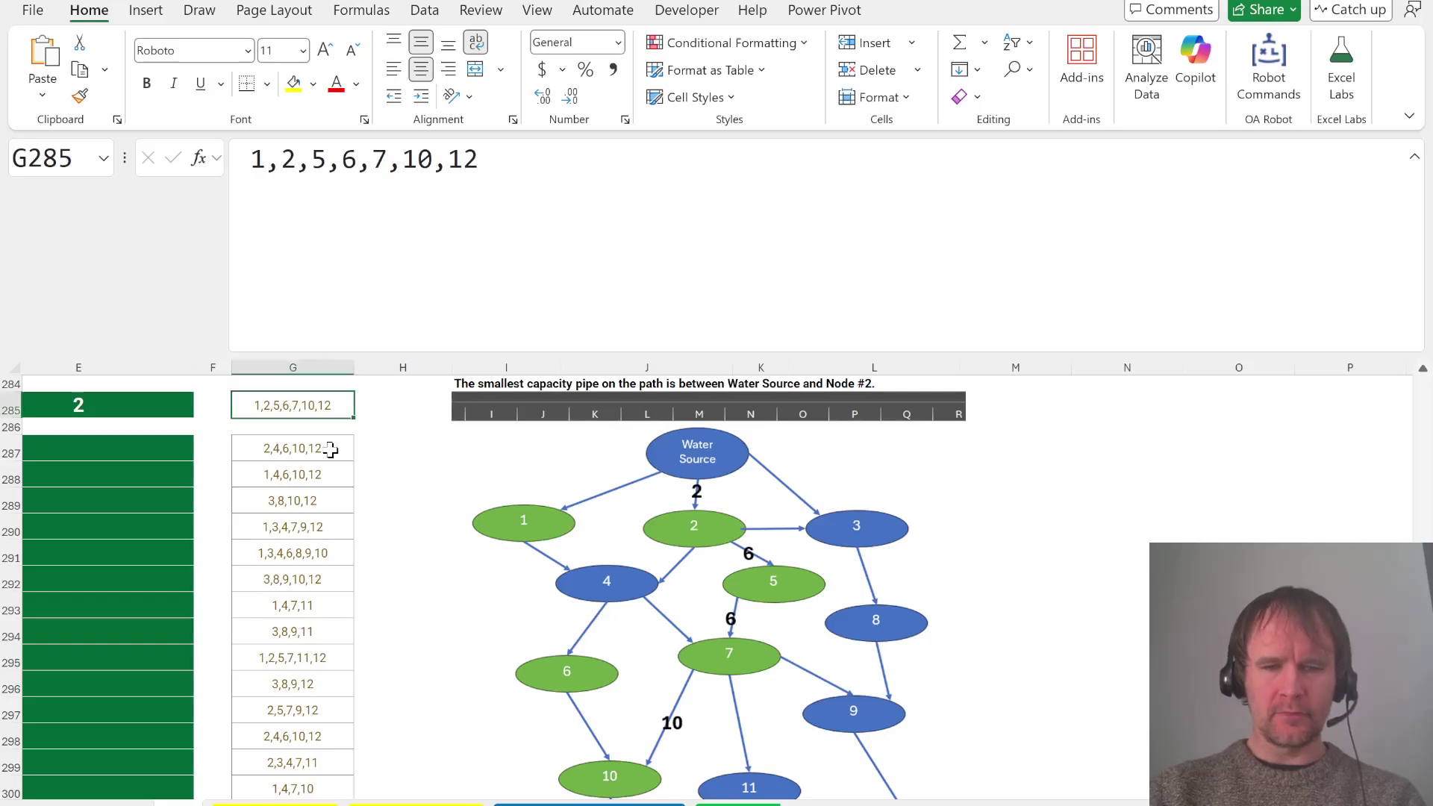
{"action": "key", "text": "shift+F11"}
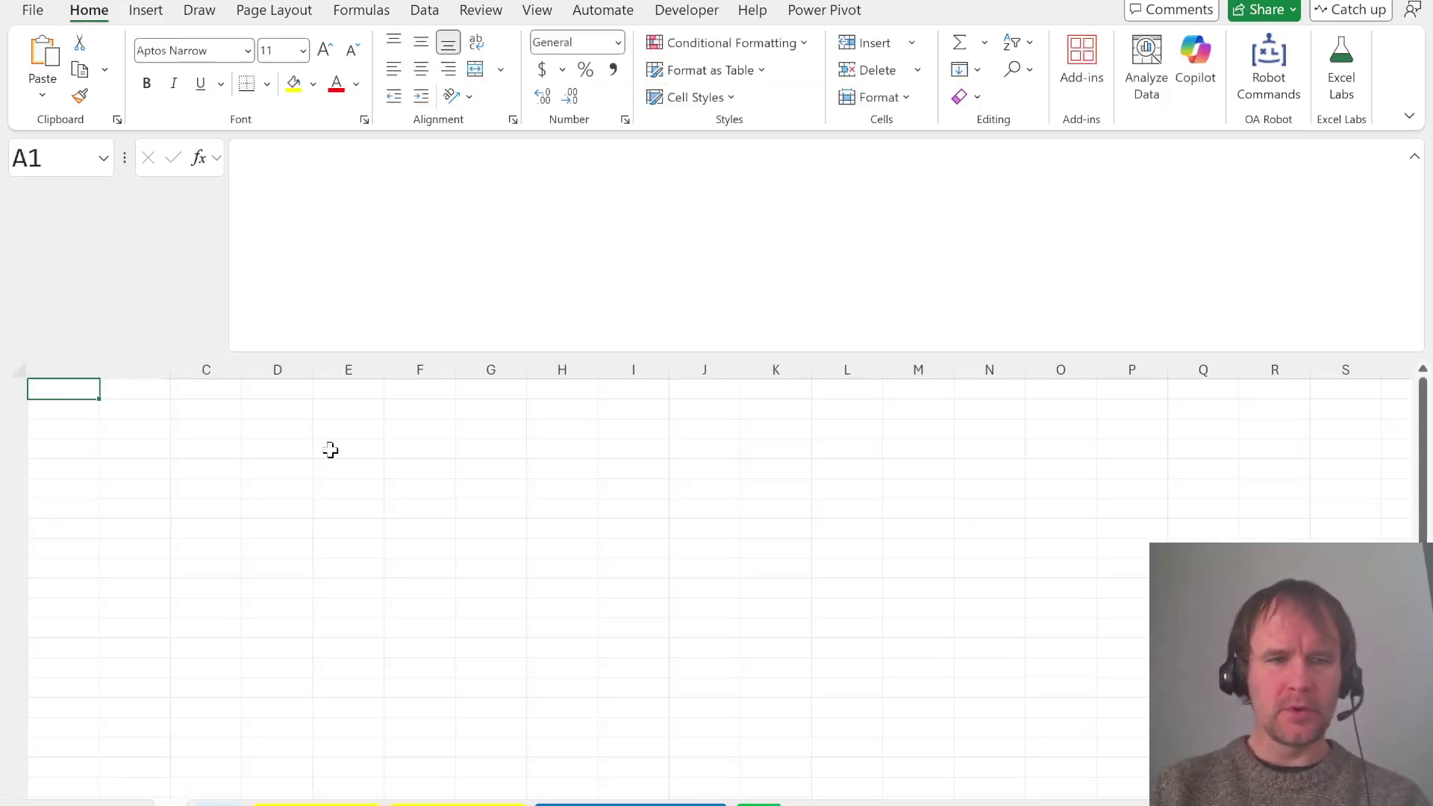
{"action": "key", "text": "ctrl+v"}
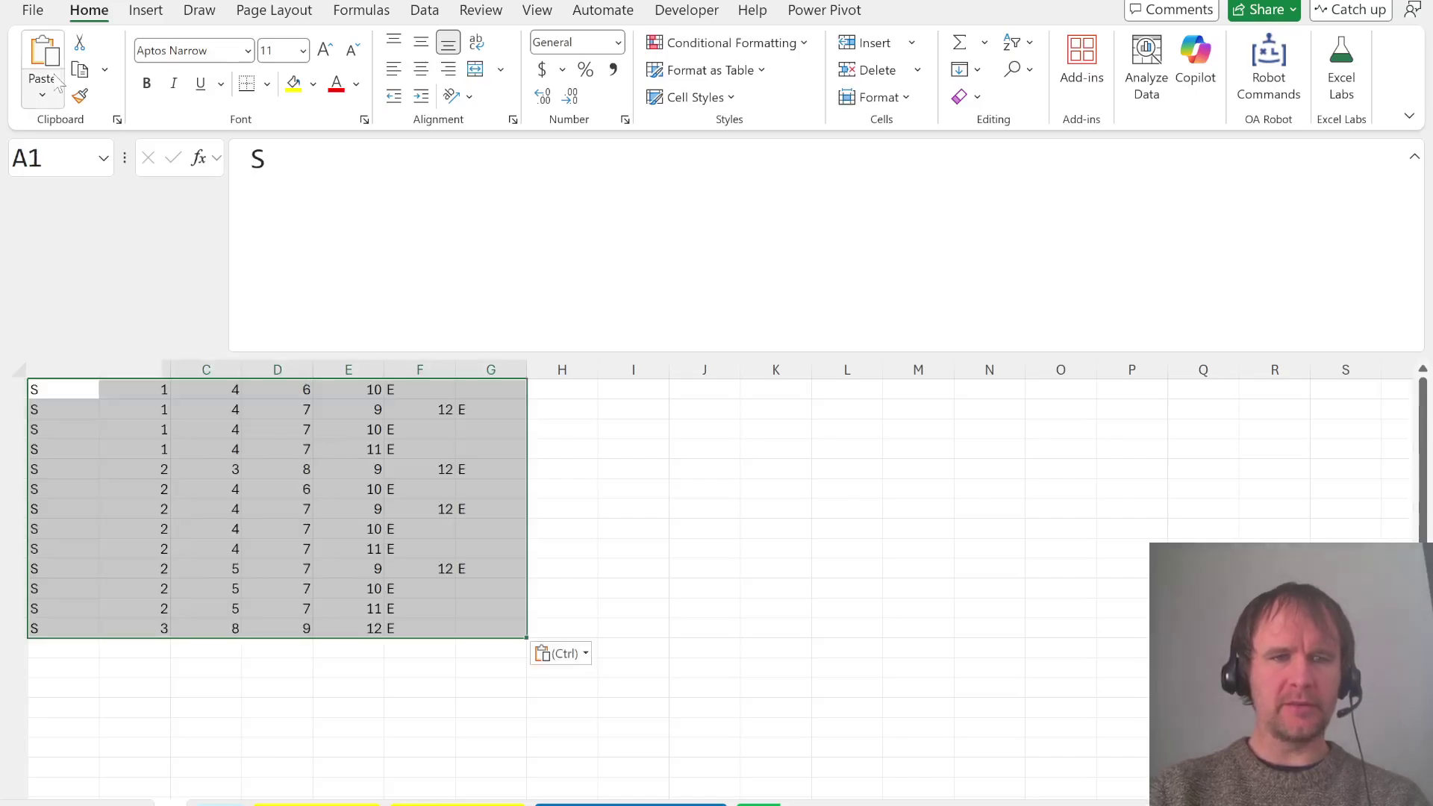
Name the pasted path list A1:G13 as paths
{"action": "left_click", "coordinate": [47, 158]}
{"action": "type", "text": "paths"}
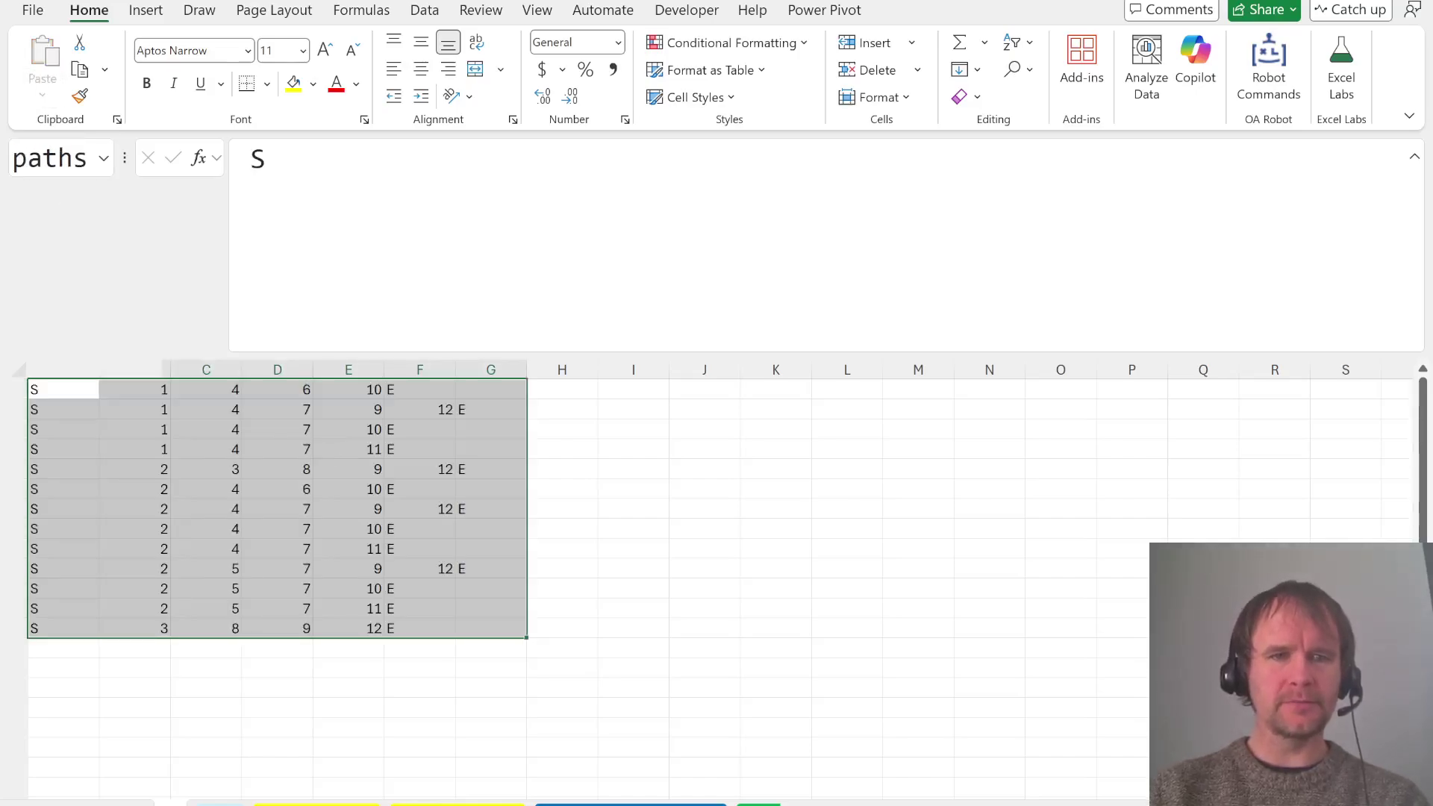
{"action": "key", "text": "Right"}
{"action": "key", "text": "Left"}
{"action": "key", "text": "ctrl+Right"}
{"action": "key", "text": "Right"}
{"action": "key", "text": "Home"}
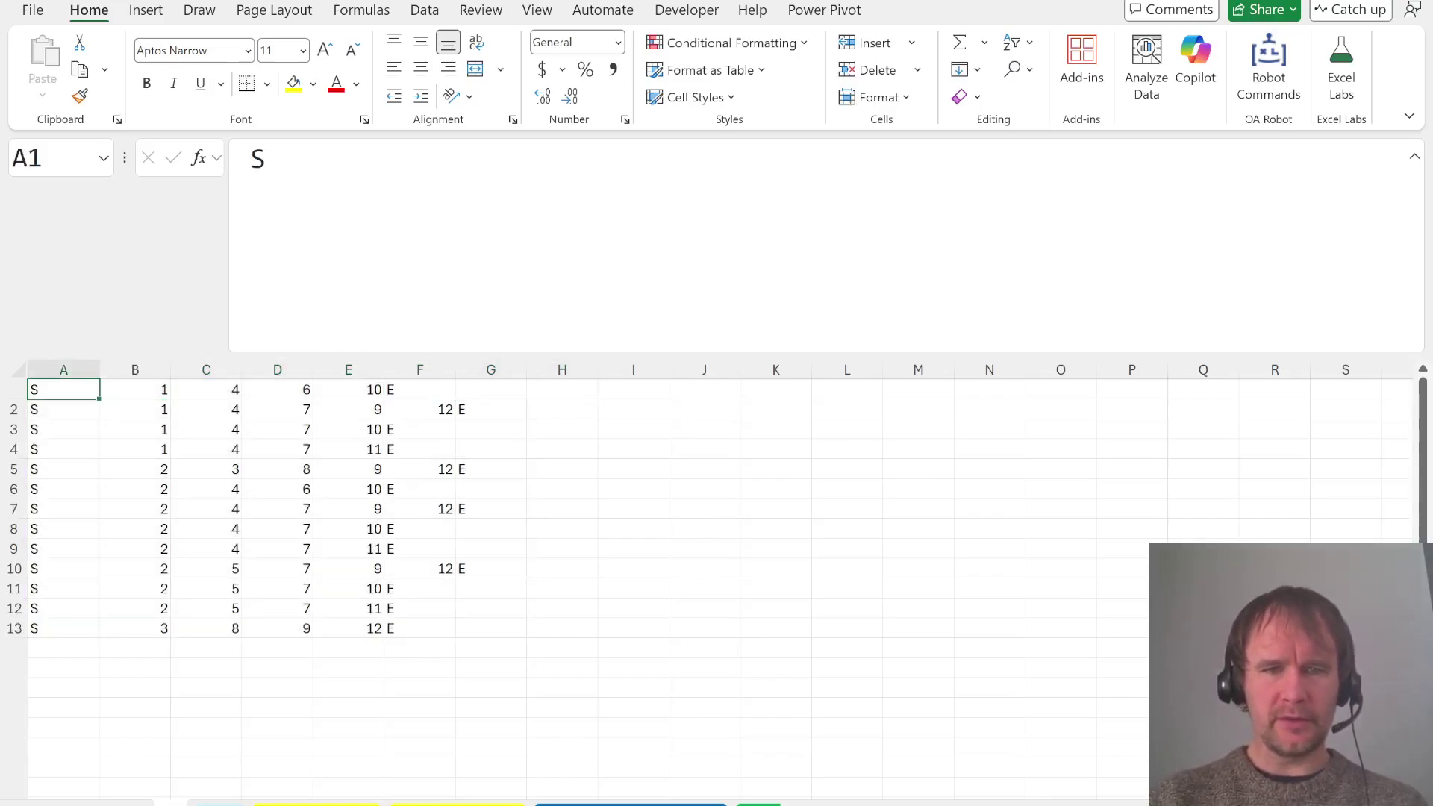
Remove every S and E from the paths range by replacing them with nothing
{"action": "key", "text": "ctrl+shift+Right"}
{"action": "key", "text": "ctrl+shift+Down"}
{"action": "key", "text": "shift+Right"}
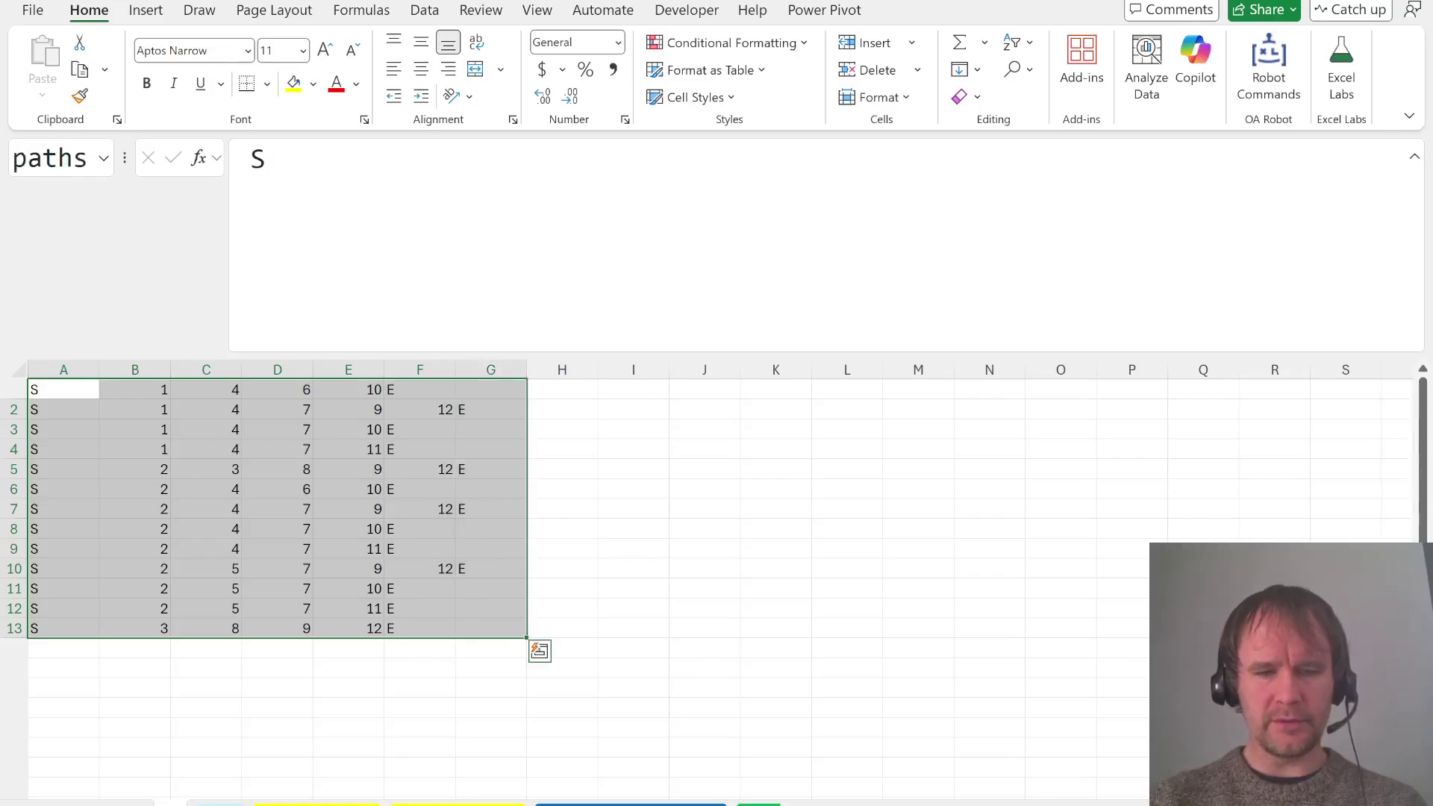
{"action": "key", "text": "ctrl+h"}
{"action": "type", "text": "s"}
{"action": "key", "text": "Tab"}
{"action": "key", "text": "alt+a"}
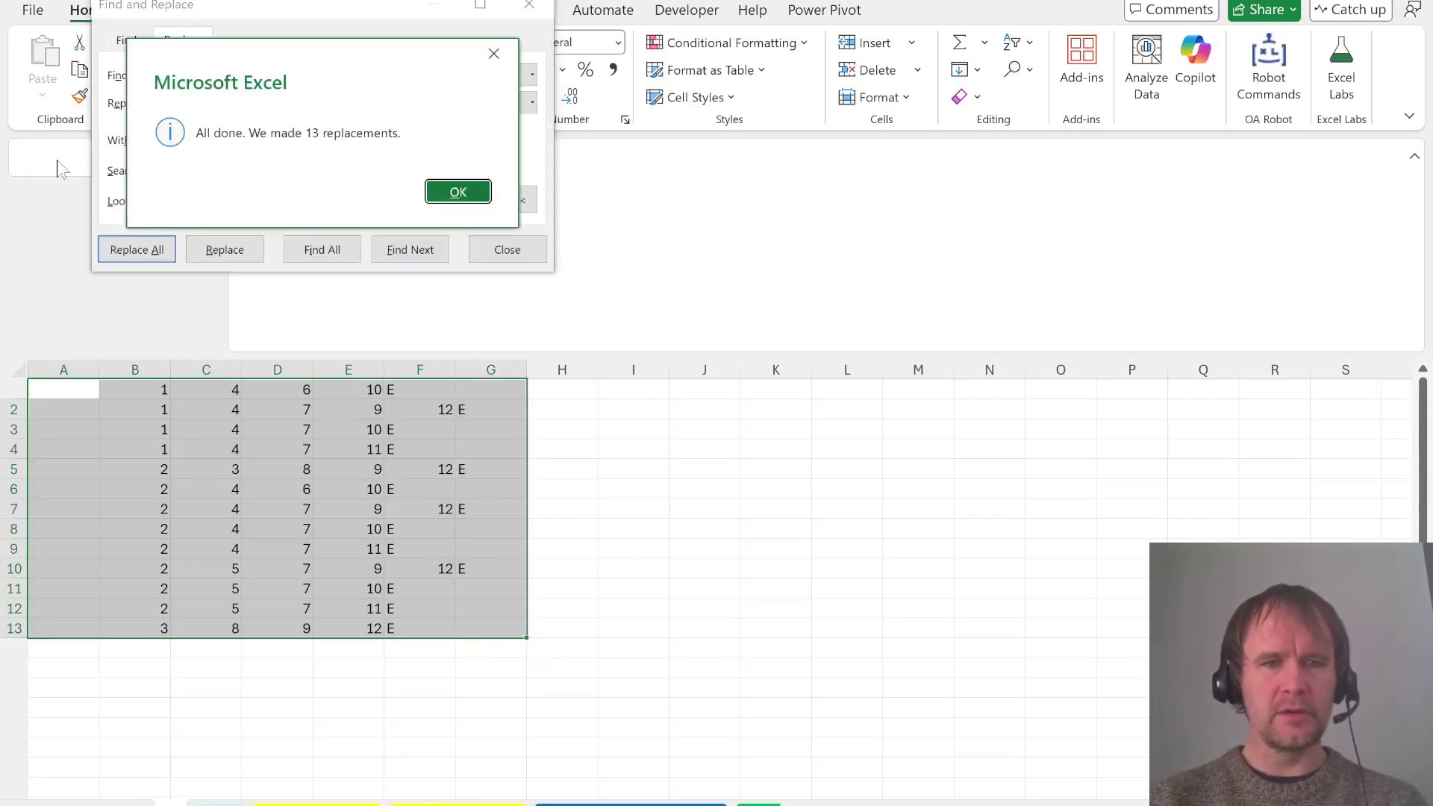
{"action": "key", "text": "Return"}
{"action": "key", "text": "Escape"}
{"action": "key", "text": "ctrl+f"}
{"action": "key", "text": "ctrl+h"}
{"action": "key", "text": "alt+a"}
{"action": "key", "text": "Return"}
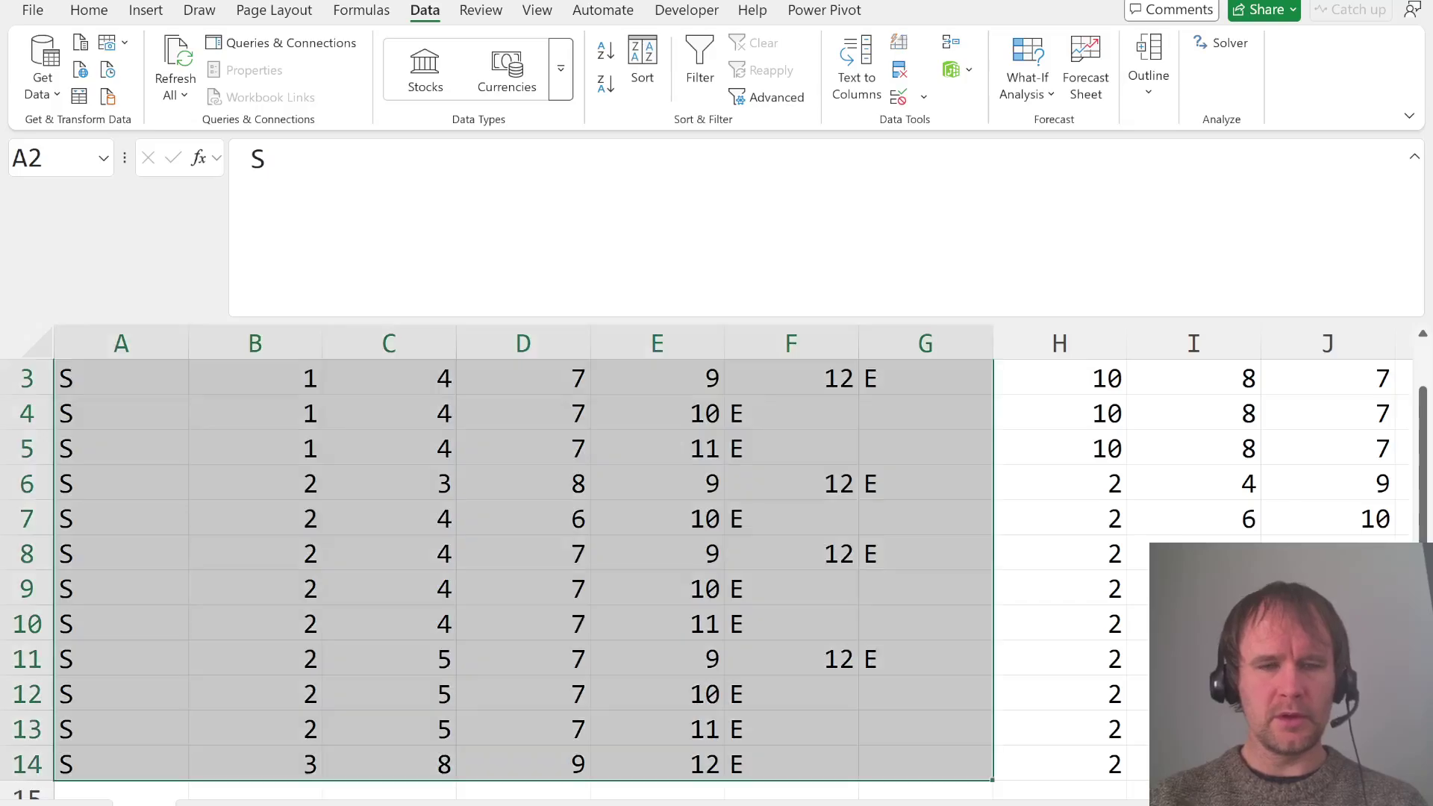
Switch to the prepared paths workbook and copy the pipe capacities and path minimums in H2:N14
{"action": "left_click", "coordinate": [221, 555]}
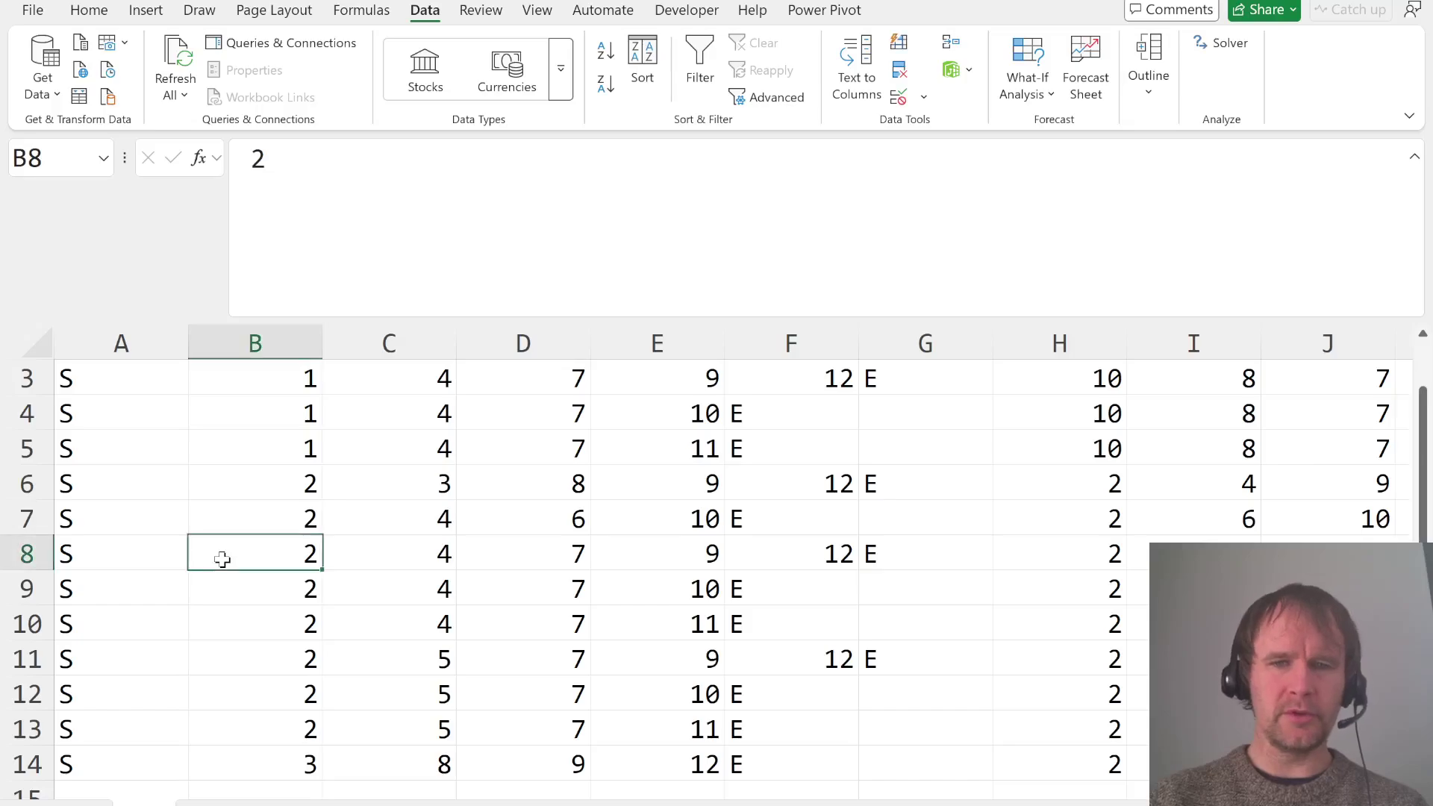
{"action": "key", "text": "Right"}
{"action": "key", "text": "Right"}
{"action": "key", "text": "Right"}
{"action": "key", "text": "Right"}
{"action": "key", "text": "Right"}
{"action": "key", "text": "Right"}
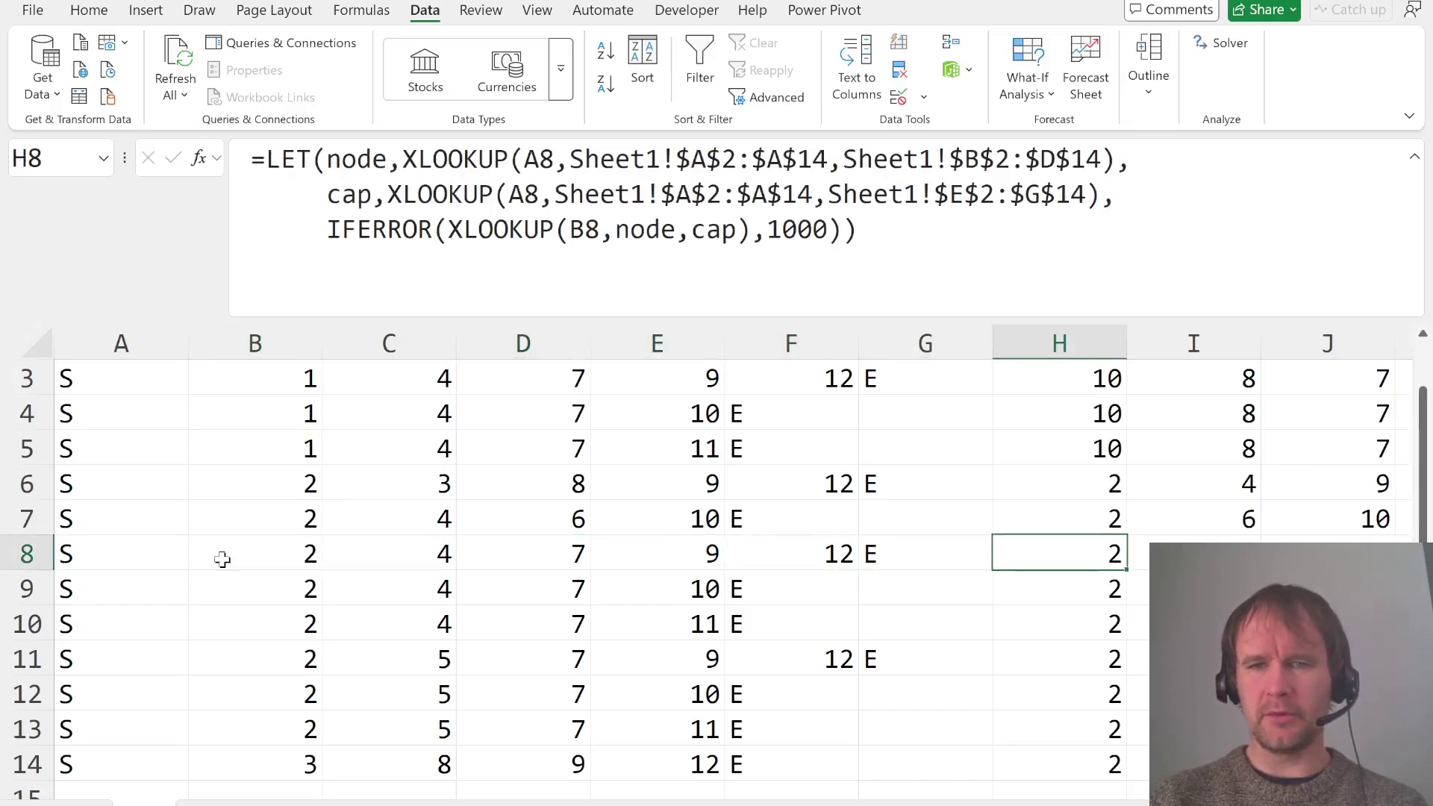
{"action": "key", "text": "ctrl+Up"}
{"action": "key", "text": "ctrl+shift+Down"}
{"action": "key", "text": "ctrl+shift+Right"}
{"action": "key", "text": "shift+Left"}
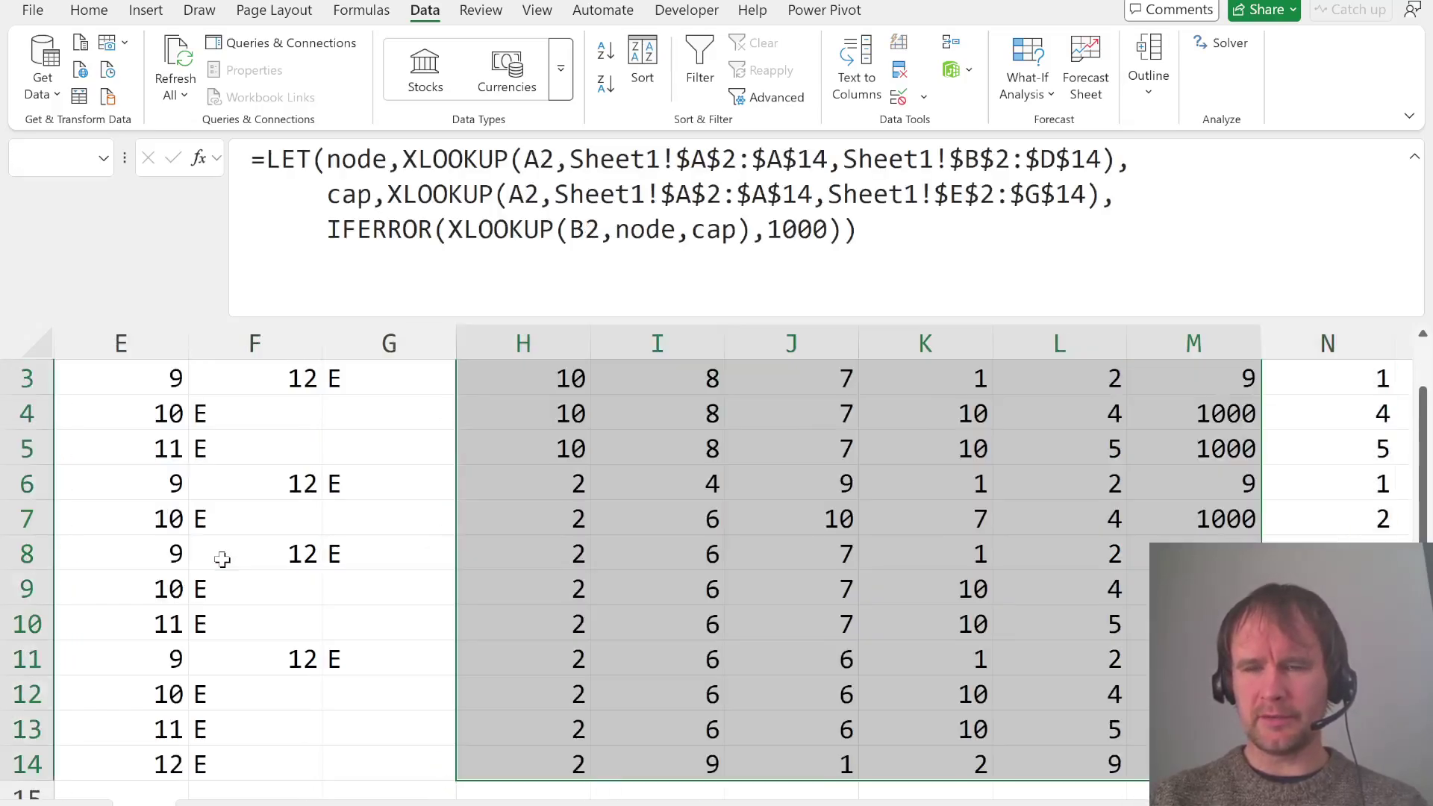
{"action": "key", "text": "ctrl+c"}
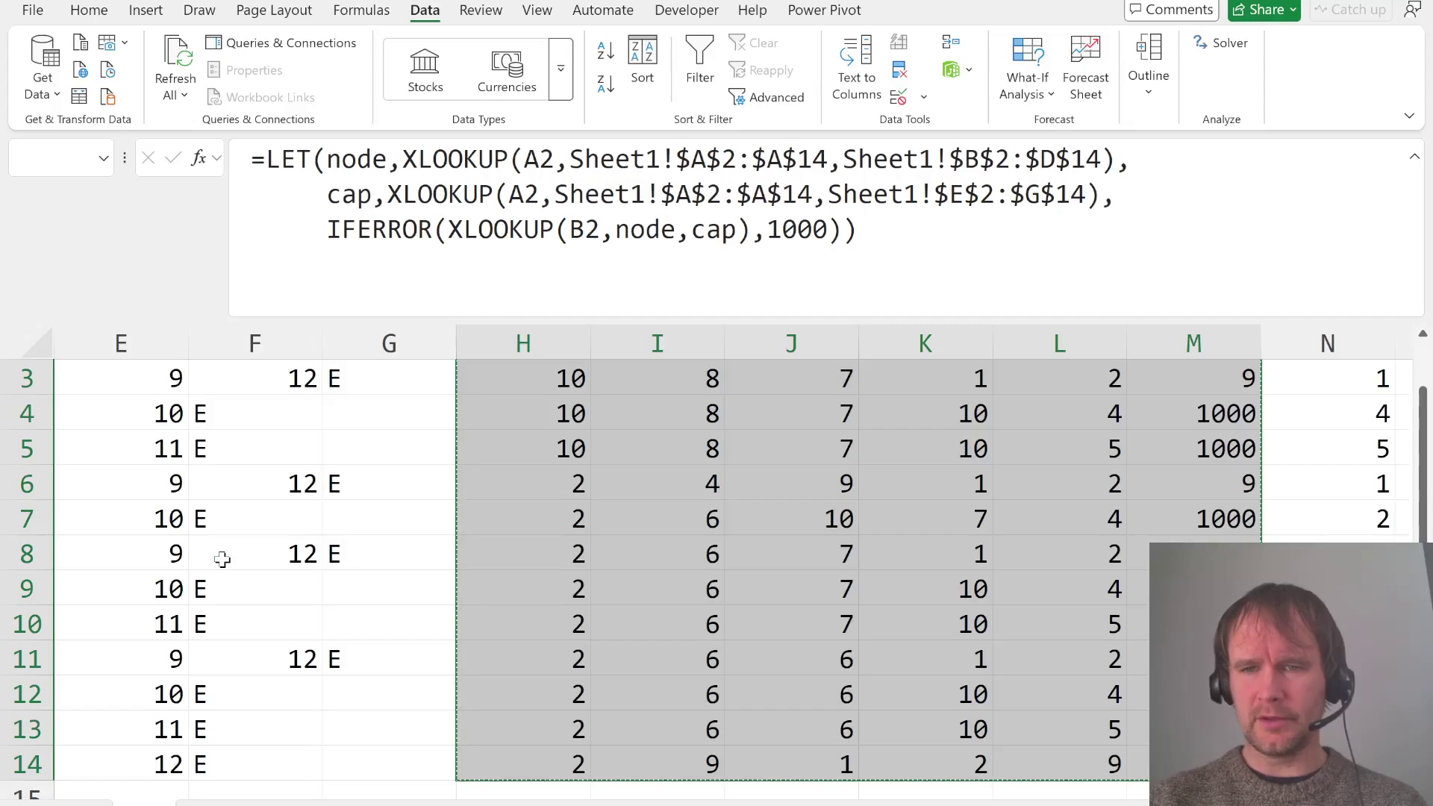
{"action": "key", "text": "shift+Right"}
{"action": "key", "text": "ctrl+c"}
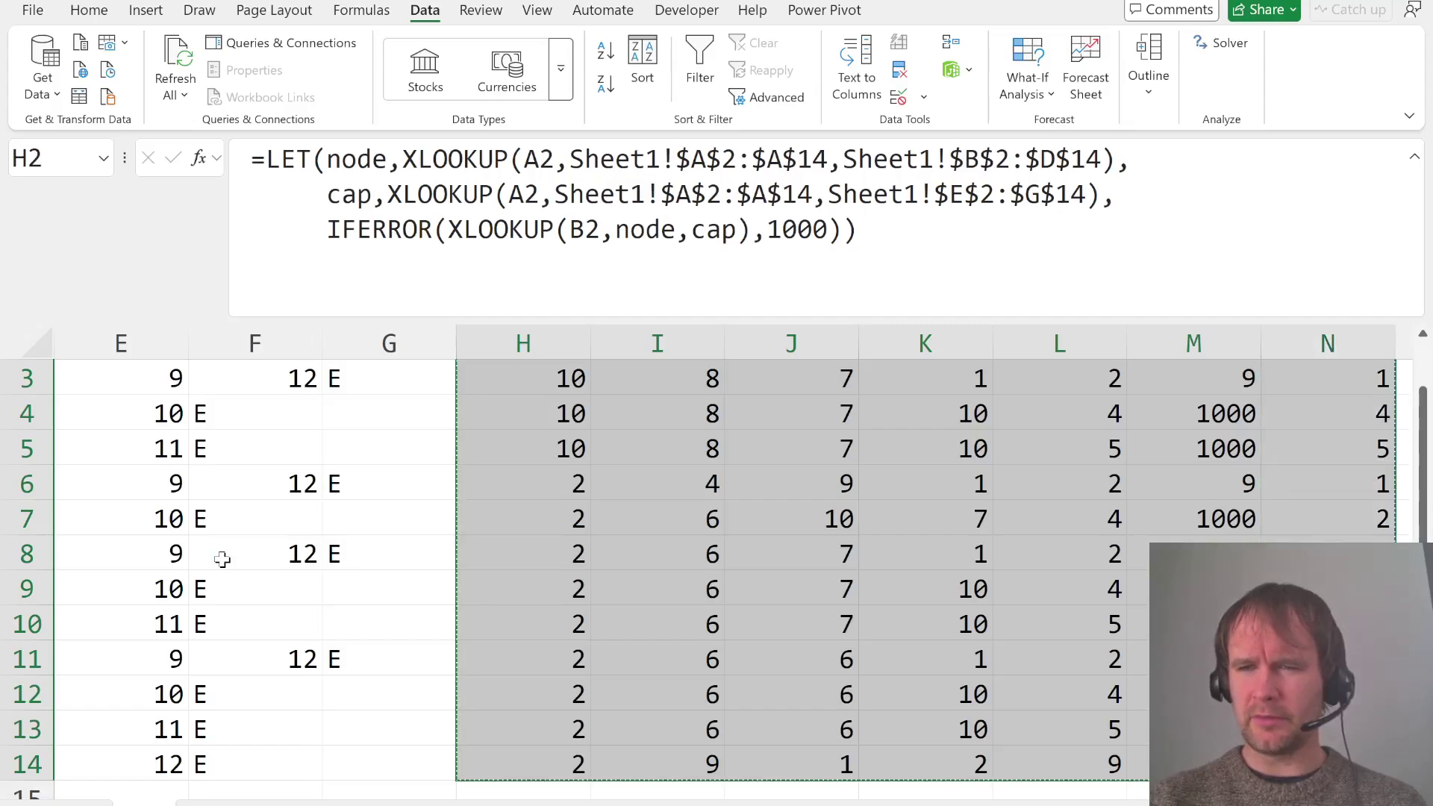
Switch back to the case workbook and paste the copied capacities and path minimums at H1 beside the paths
{"action": "key", "text": "alt+Tab"}
{"action": "key", "text": "Right"}
{"action": "key", "text": "Right"}
{"action": "key", "text": "Right"}
{"action": "key", "text": "Right"}
{"action": "key", "text": "Right"}
{"action": "key", "text": "Right"}
{"action": "key", "text": "Right"}
{"action": "key", "text": "Right"}
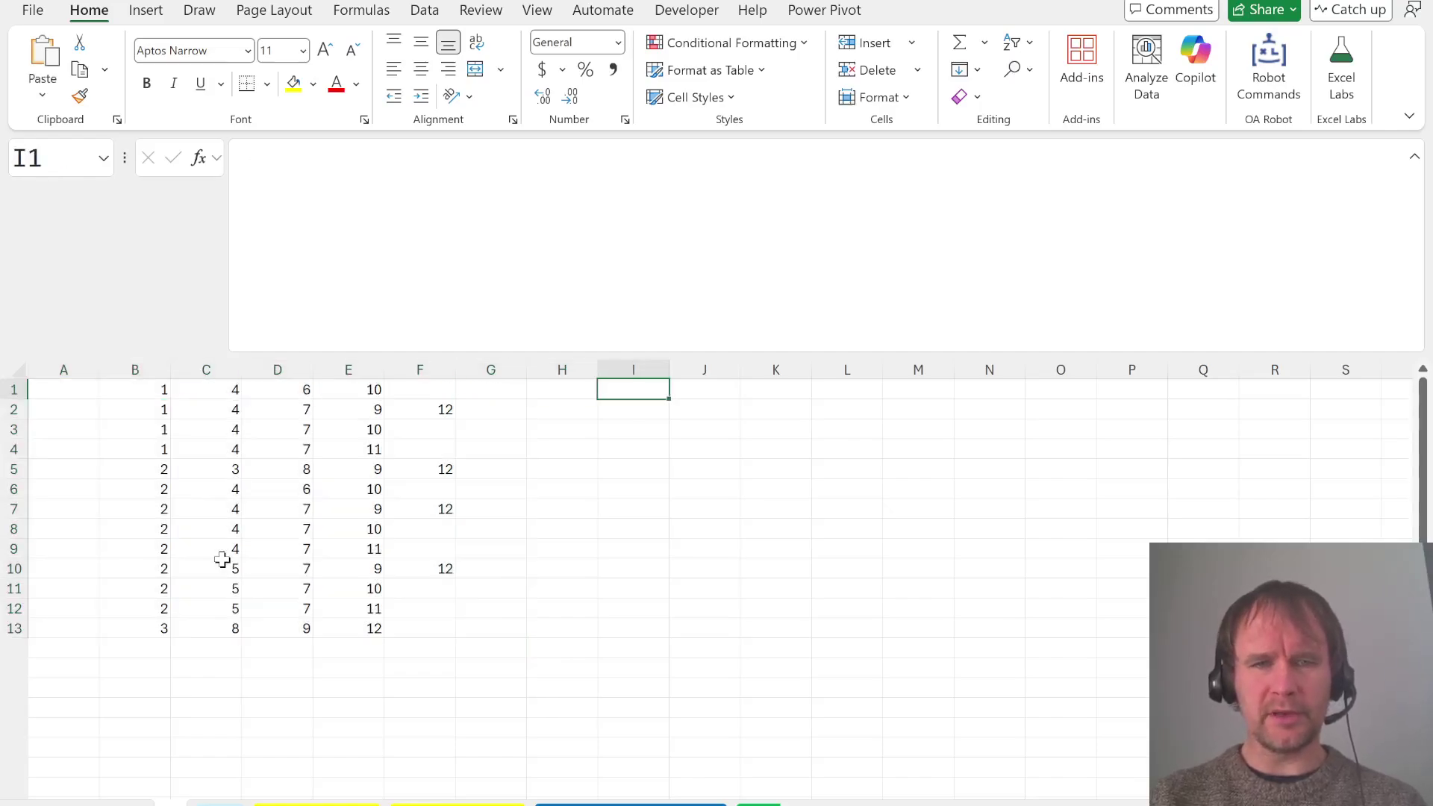
{"action": "key", "text": "Left"}
{"action": "key", "text": "ctrl+v"}
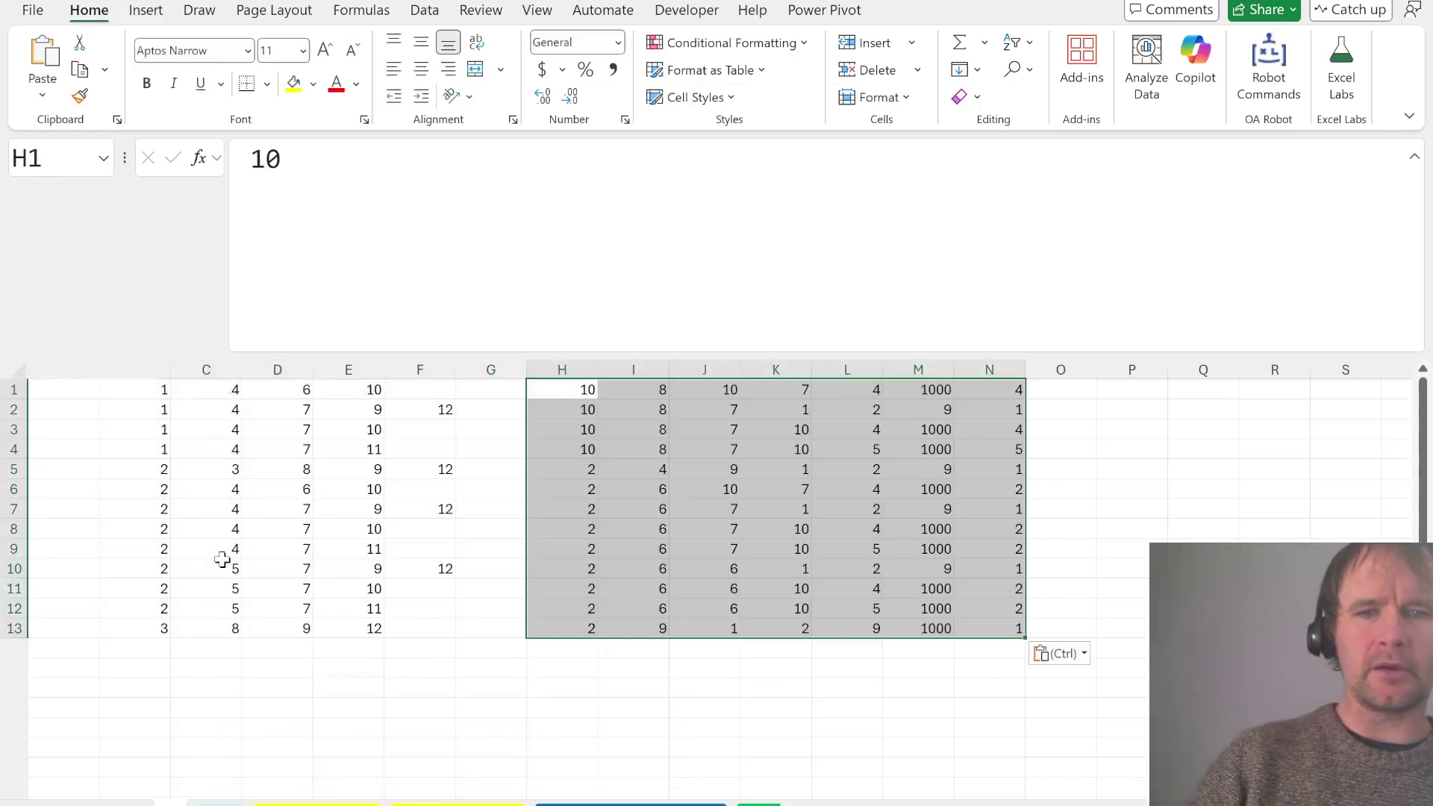
Insert two blank rows above the path and capacity data
{"action": "key", "text": "ctrl+Right"}
{"action": "key", "text": "Right"}
{"action": "key", "text": "Right"}
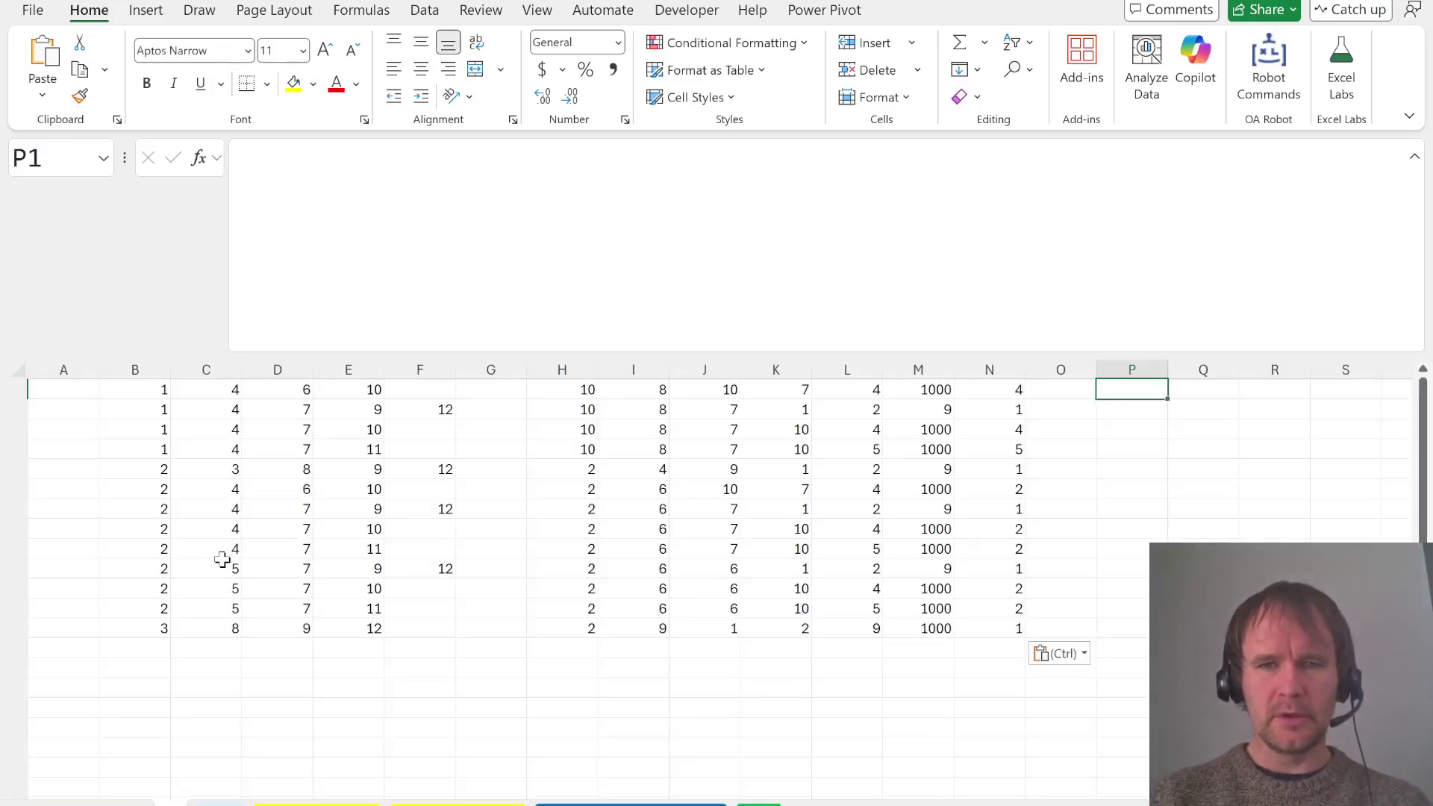
{"action": "key", "text": "alt+i"}
{"action": "key", "text": "r"}
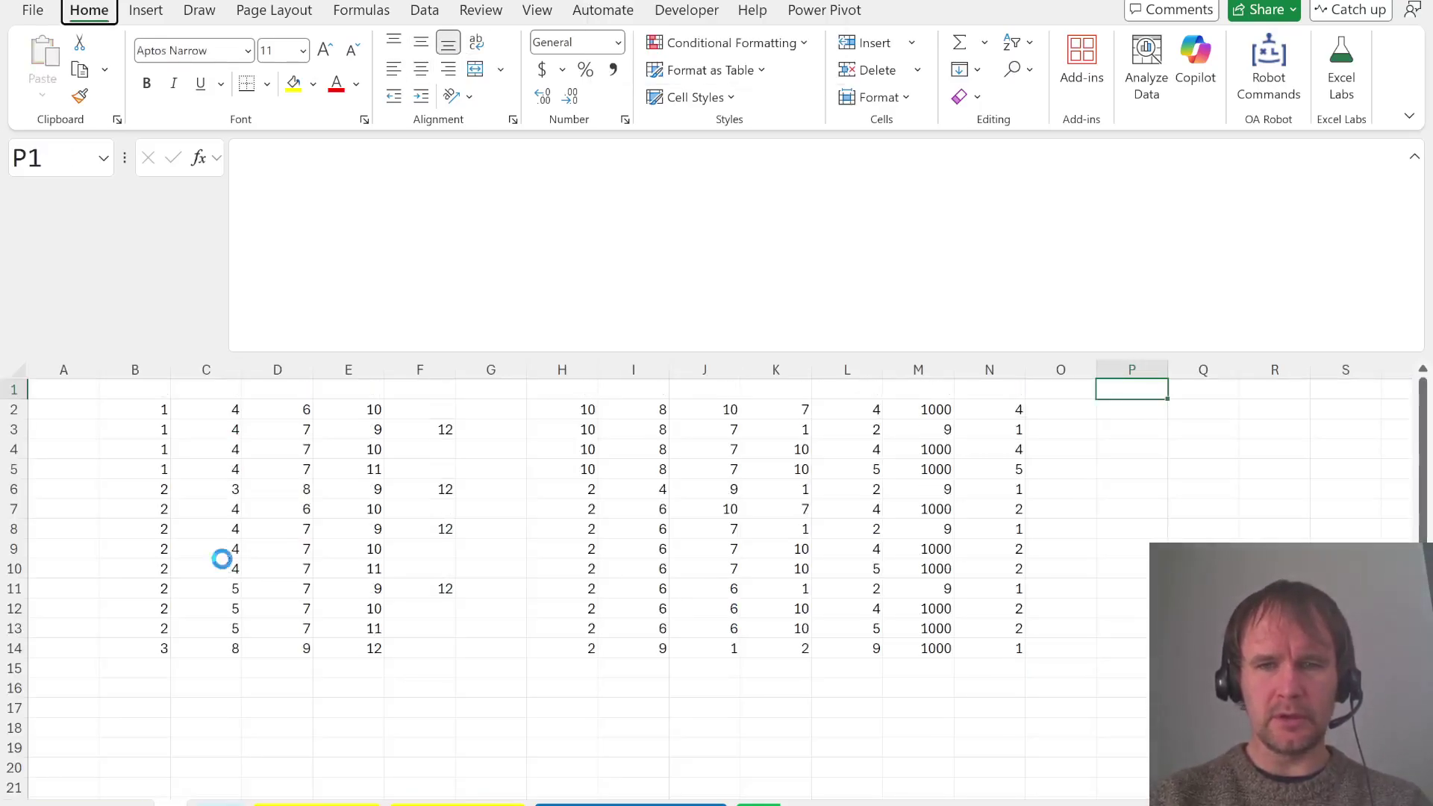
{"action": "key", "text": "r"}
Enter Example7 in A1 as the lookup label
{"action": "key", "text": "ctrl+Home"}
{"action": "type", "text": "Example"}
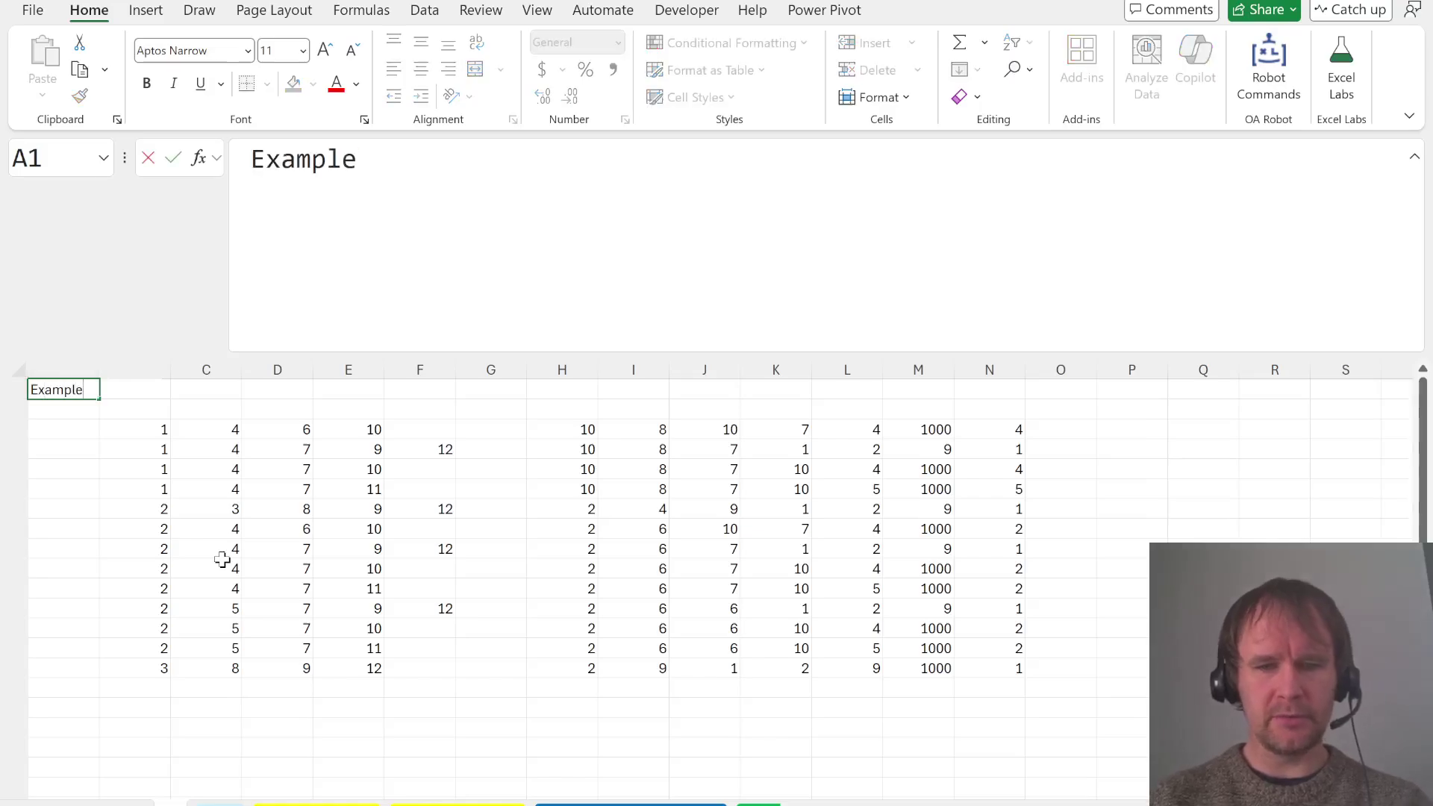
{"action": "type", "text": "7"}
{"action": "key", "text": "Return"}
In B1, look up the node list for A1 with =XLOOKUP(A1,Case!B:B,Case!G:G)
{"action": "key", "text": "Up"}
{"action": "key", "text": "Right"}
{"action": "type", "text": "=XLOOKUP(A1,"}
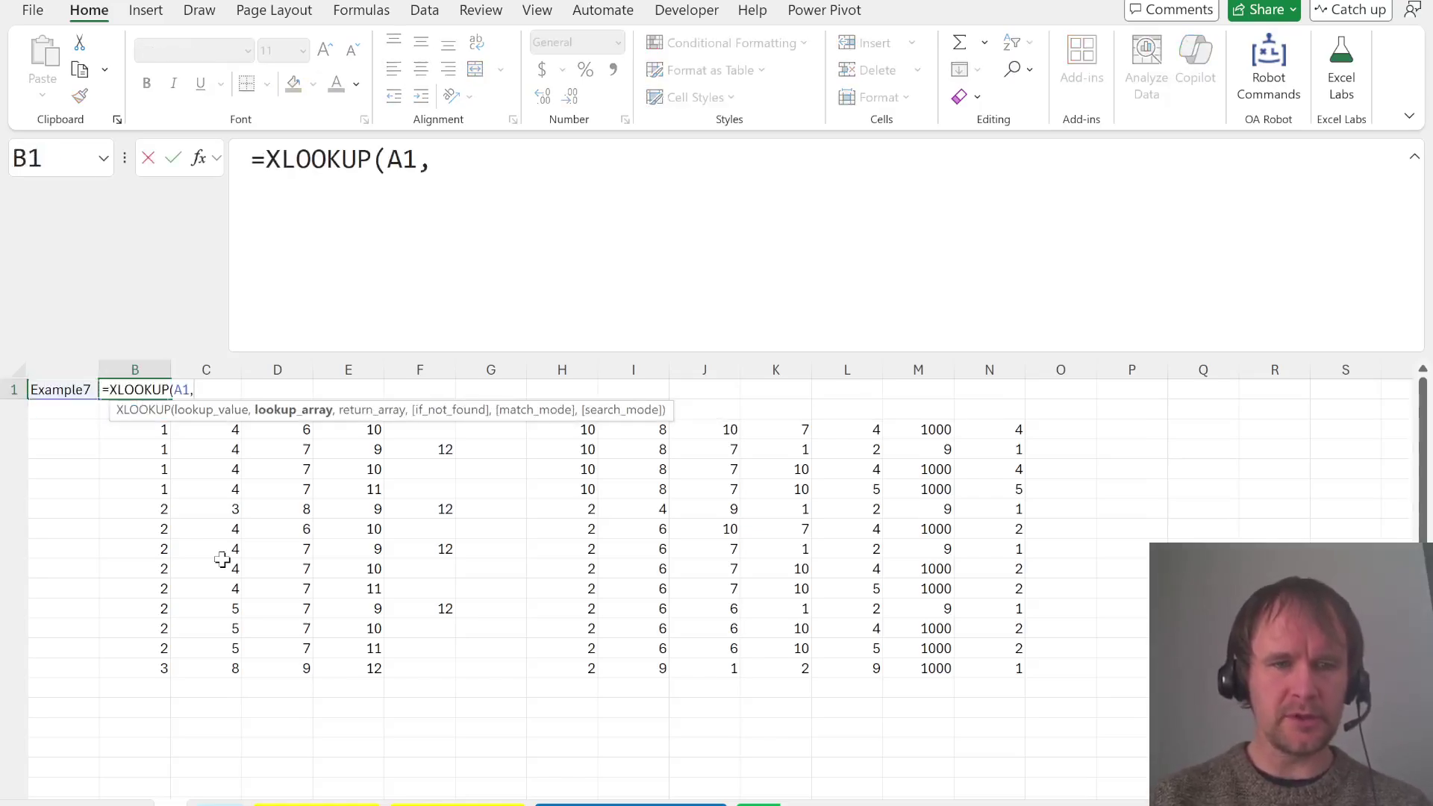
{"action": "key", "text": "ctrl+Page_Down"}
{"action": "left_click", "coordinate": [154, 525]}
{"action": "key", "text": "Left"}
{"action": "key", "text": "Left"}
{"action": "key", "text": "Left"}
{"action": "key", "text": "ctrl+space"}
{"action": "key", "text": "BackSpace"}
{"action": "type", "text": "b,"}
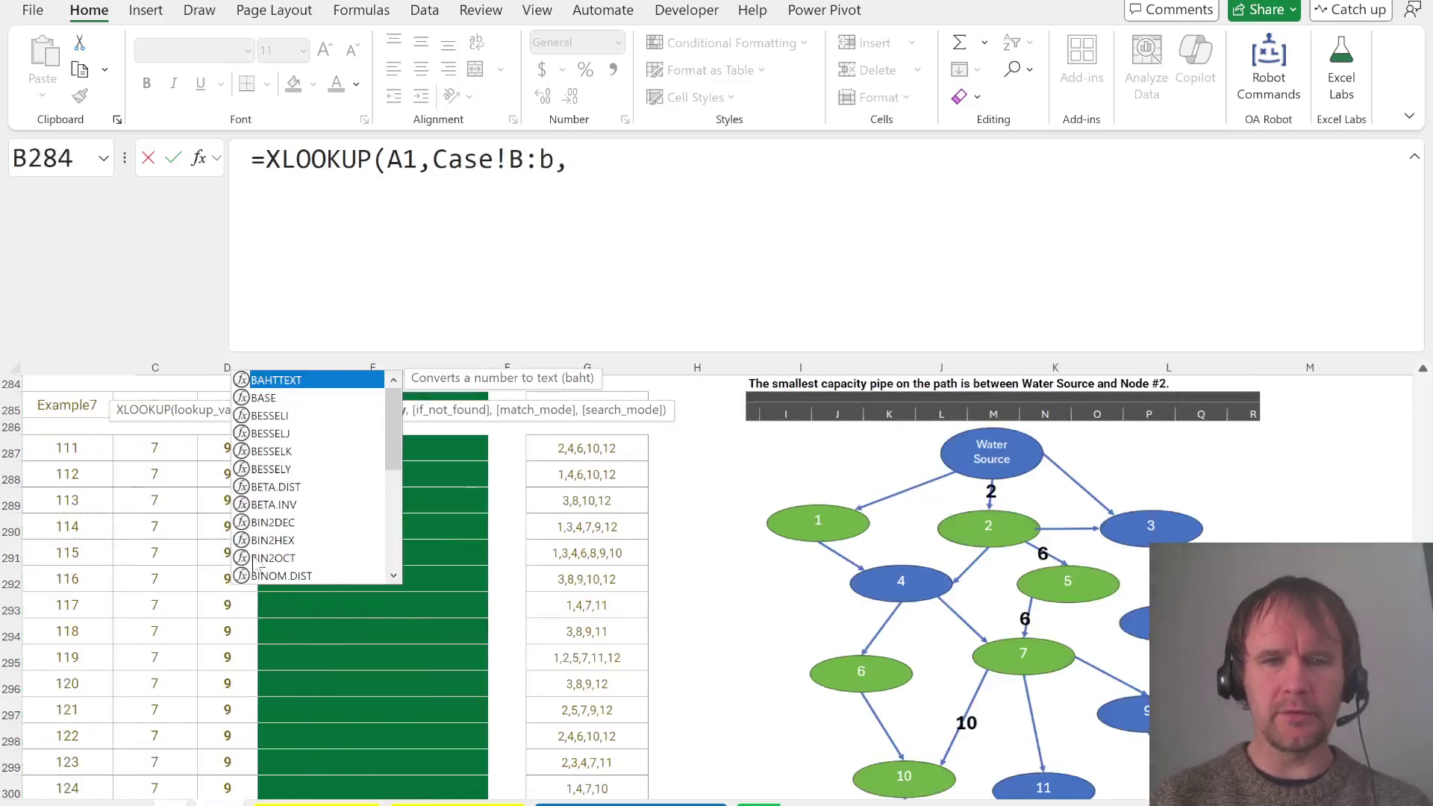
{"action": "left_click", "coordinate": [572, 617]}
{"action": "key", "text": "ctrl+space"}
{"action": "key", "text": "BackSpace"}
{"action": "key", "text": "BackSpace"}
{"action": "key", "text": "BackSpace"}
{"action": "type", "text": "G"}
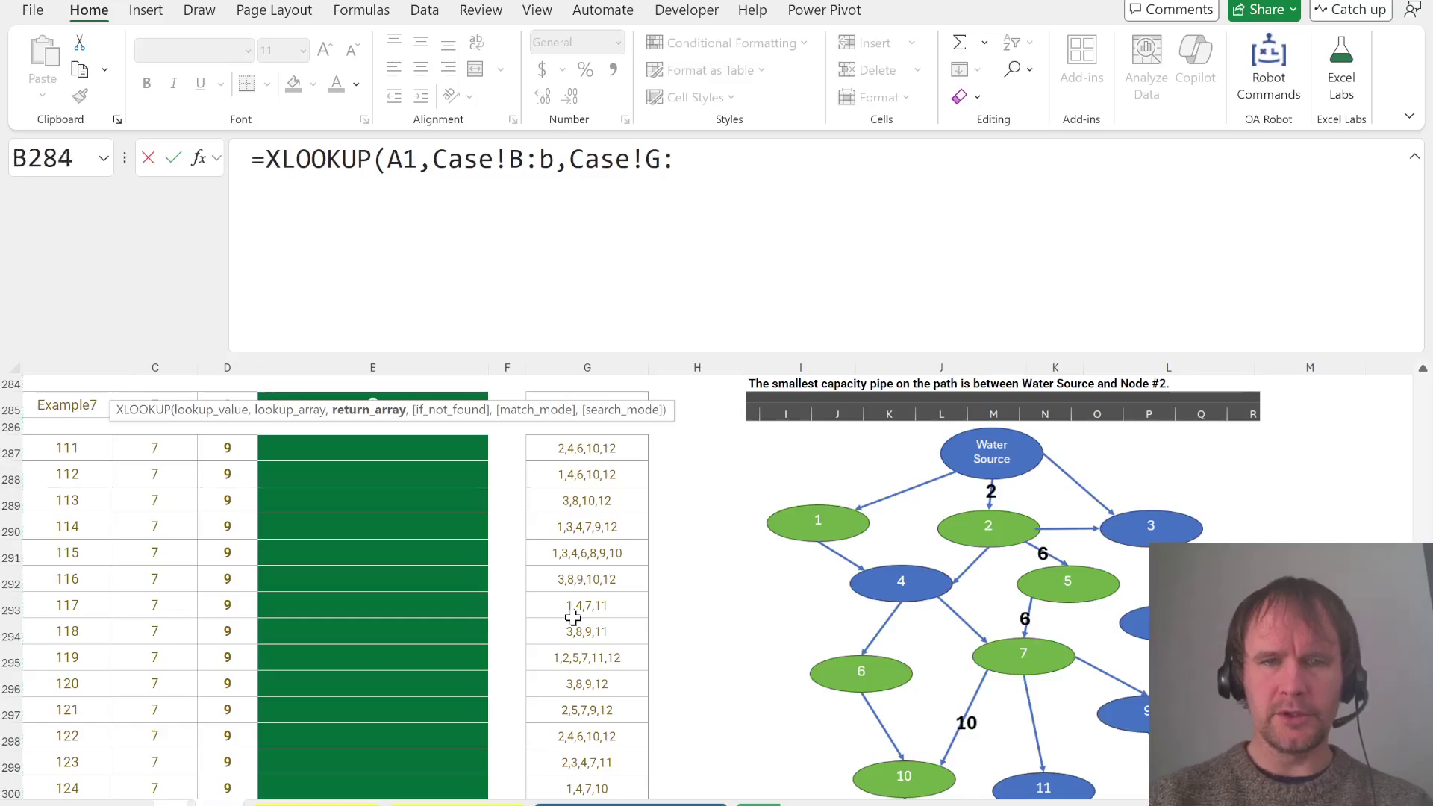
{"action": "type", "text": ":G)"}
{"action": "key", "text": "Return"}
{"action": "key", "text": "Up"}
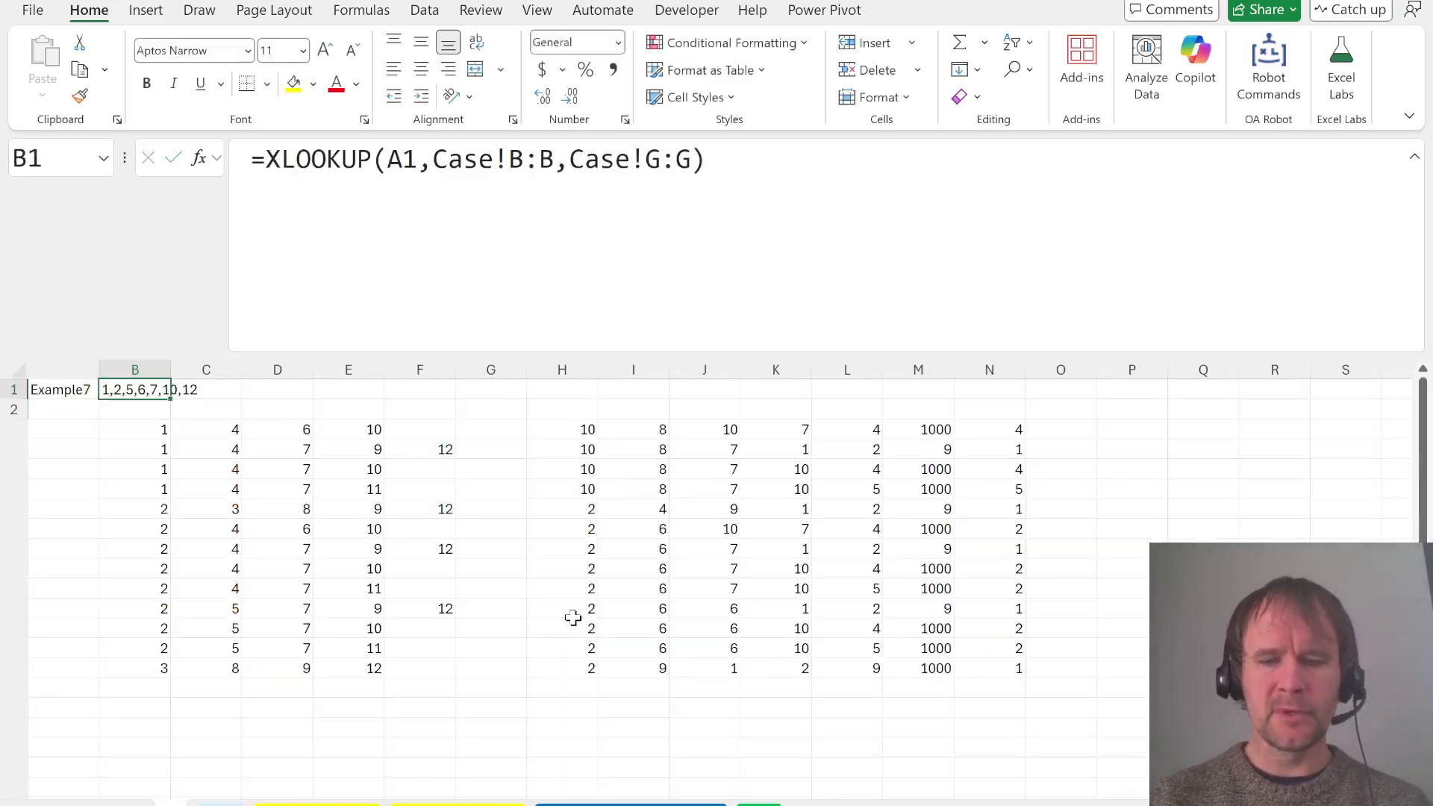
Wrap the B1 lookup in TEXTSPLIT with a comma delimiter and multiply by 1 to get separate numbers
{"action": "left_click", "coordinate": [265, 159]}
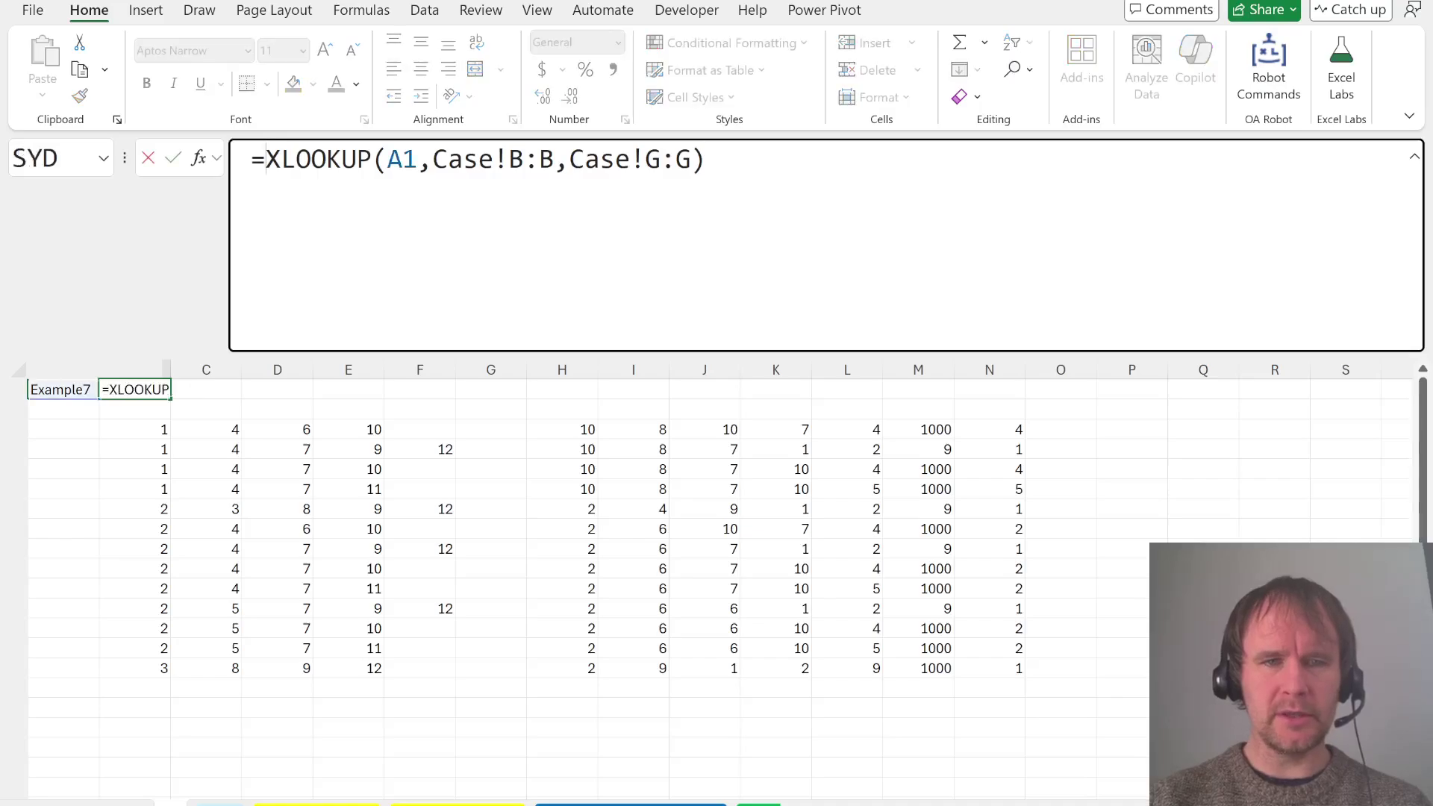
{"action": "type", "text": "texts"}
{"action": "key", "text": "Tab"}
{"action": "key", "text": "End"}
{"action": "type", "text": ","}
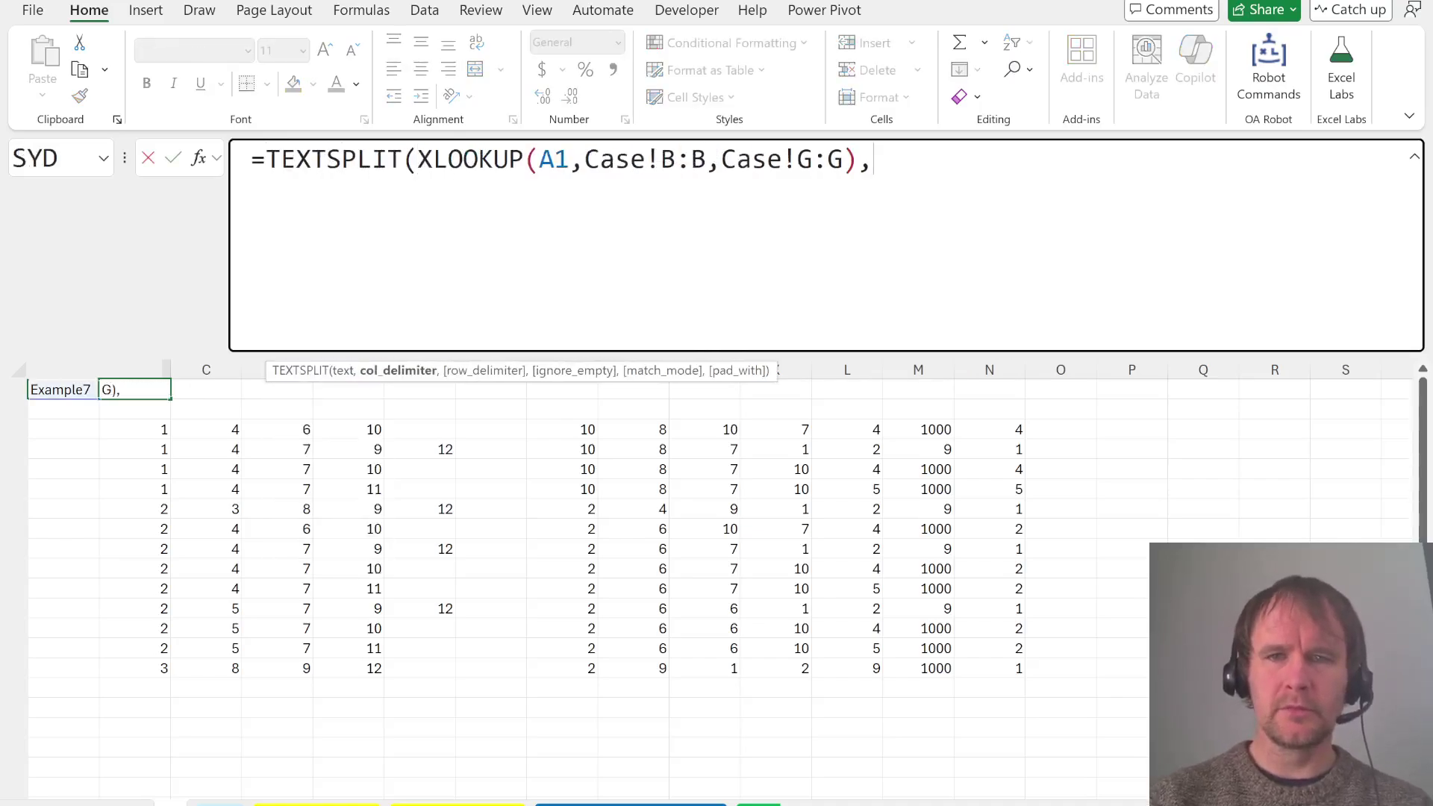
{"action": "type", "text": "\",\")*1"}
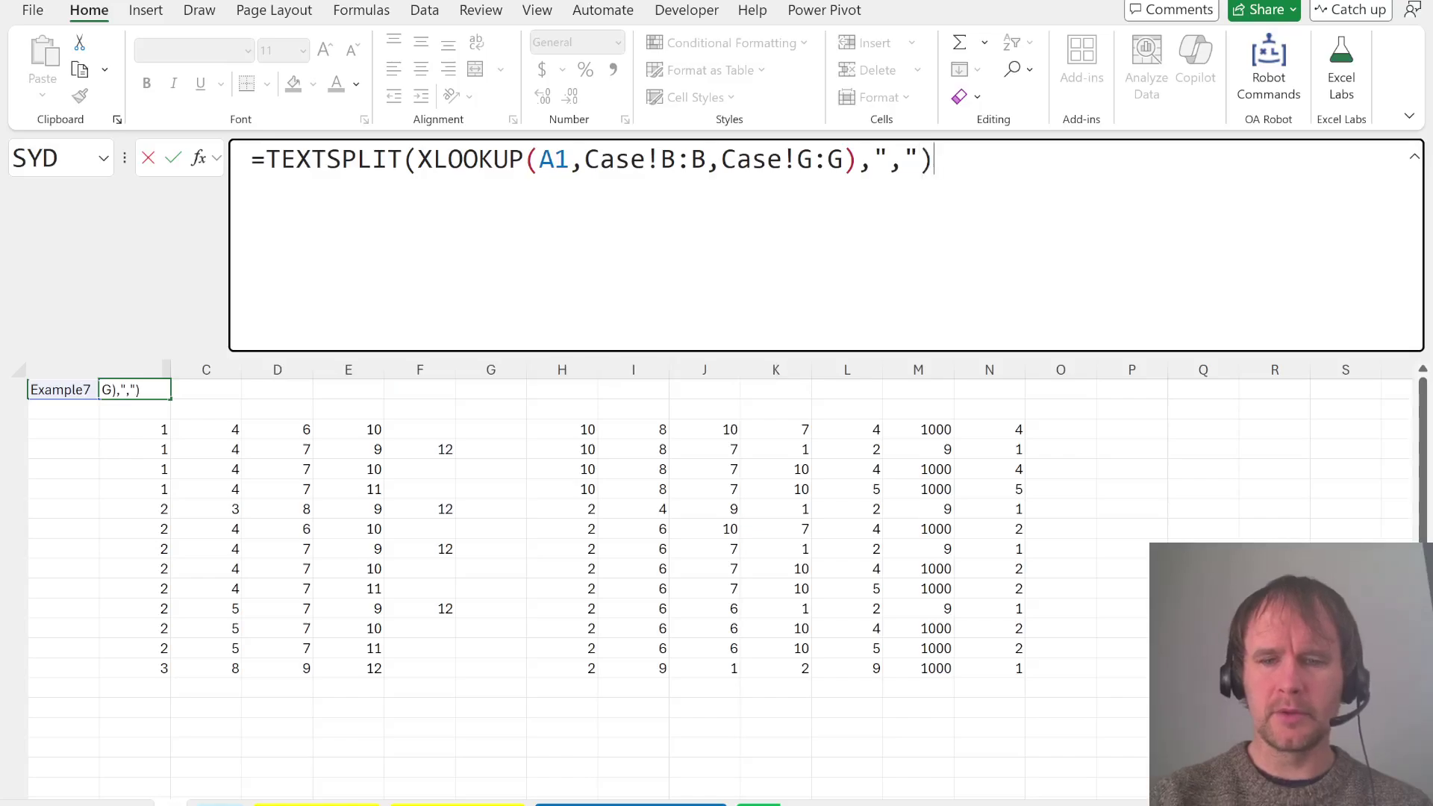
{"action": "key", "text": "Return"}
{"action": "key", "text": "ctrl+Page_Down"}
{"action": "key", "text": "Down"}
{"action": "key", "text": "Down"}
{"action": "key", "text": "ctrl+Down"}
{"action": "key", "text": "ctrl+Up"}
{"action": "key", "text": "ctrl+Page_Up"}
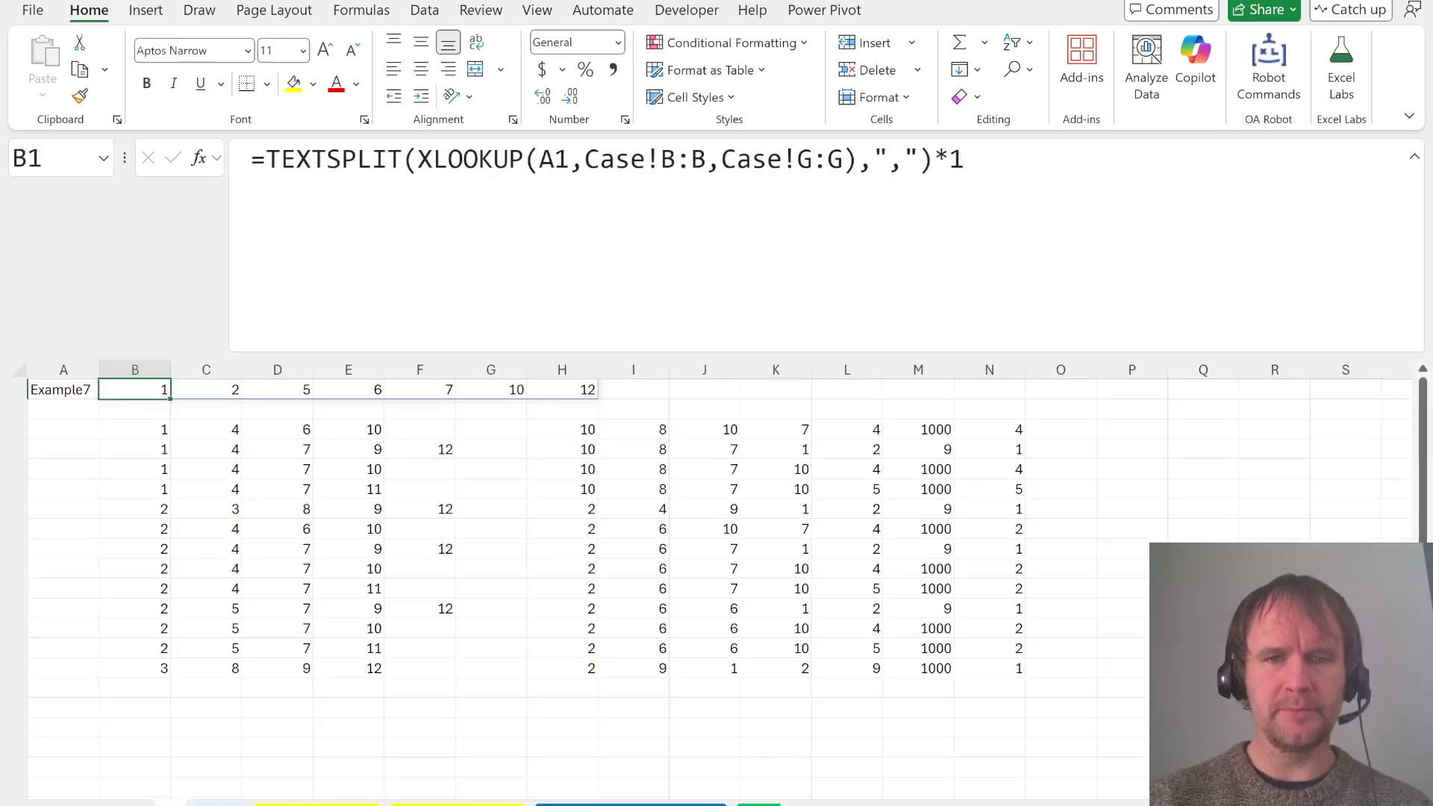
Start an XMATCH formula in P3 that looks up the path nodes B3:F15 in the node list B1#
{"action": "key", "text": "ctrl+Right"}
{"action": "key", "text": "Down"}
{"action": "key", "text": "Down"}
{"action": "key", "text": "Right"}
{"action": "key", "text": "Right"}
{"action": "key", "text": "Right"}
{"action": "key", "text": "Right"}
{"action": "key", "text": "Right"}
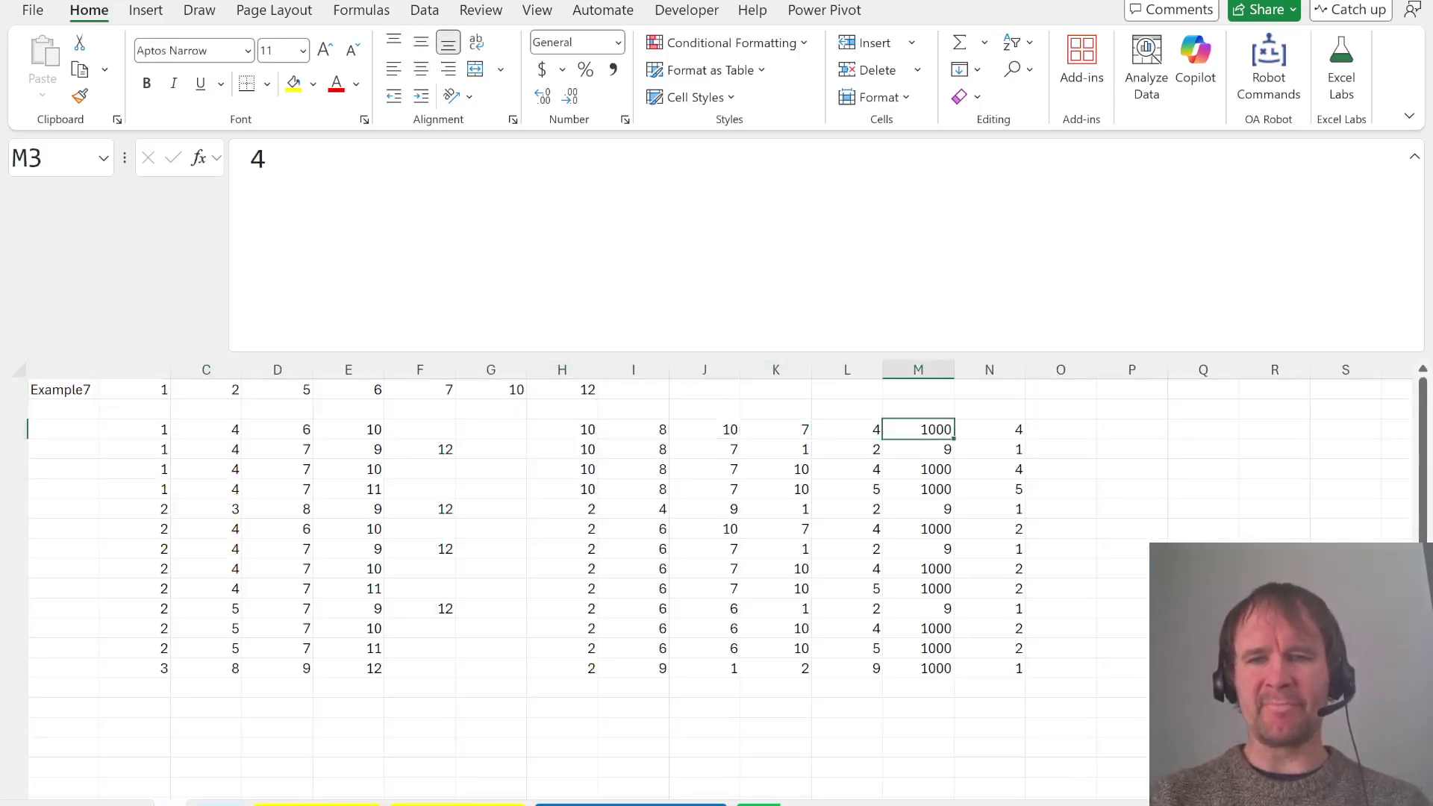
{"action": "key", "text": "Right"}
{"action": "key", "text": "Right"}
{"action": "key", "text": "Right"}
{"action": "type", "text": "=xm"}
{"action": "key", "text": "Tab"}
{"action": "key", "text": "ctrl+Left"}
{"action": "key", "text": "ctrl+Left"}
{"action": "key", "text": "ctrl+Left"}
{"action": "key", "text": "ctrl+Left"}
{"action": "key", "text": "ctrl+shift+Down"}
{"action": "key", "text": "shift+Right"}
{"action": "key", "text": "shift+Right"}
{"action": "key", "text": "shift+Right"}
{"action": "key", "text": "shift+Right"}
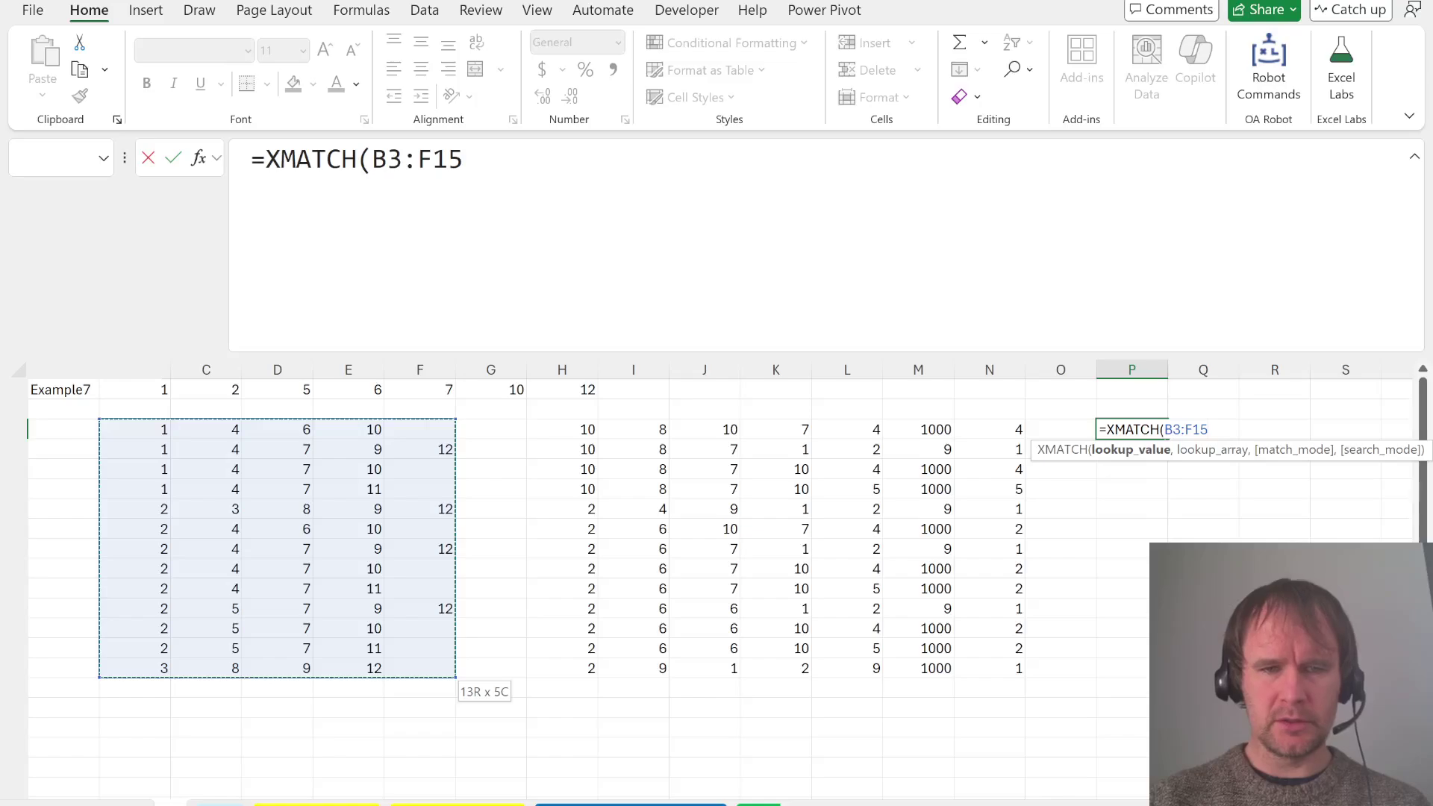
{"action": "type", "text": ","}
{"action": "key", "text": "Up"}
{"action": "key", "text": "Up"}
{"action": "key", "text": "ctrl+Left"}
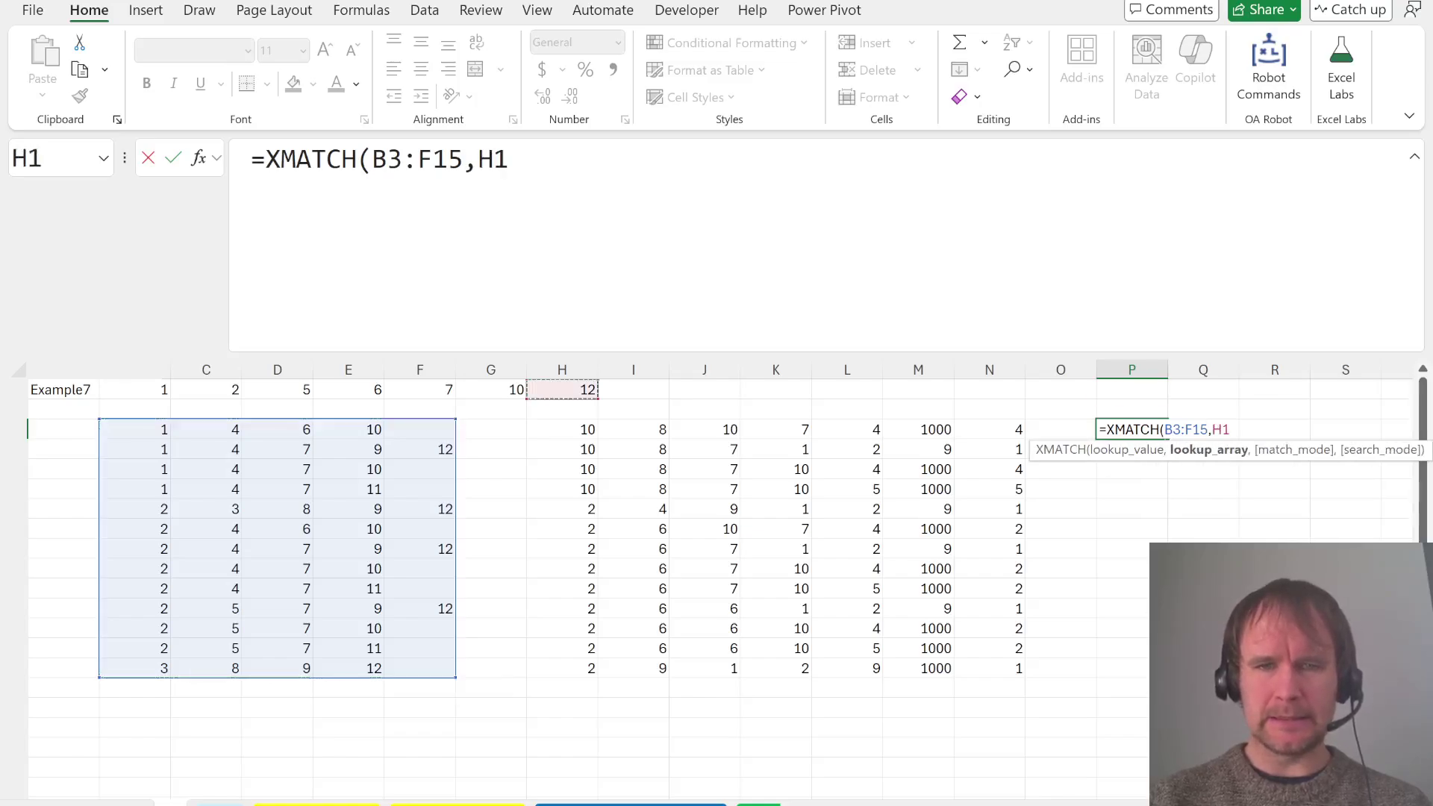
{"action": "key", "text": "ctrl+Left"}
{"action": "key", "text": "ctrl+shift+Right"}
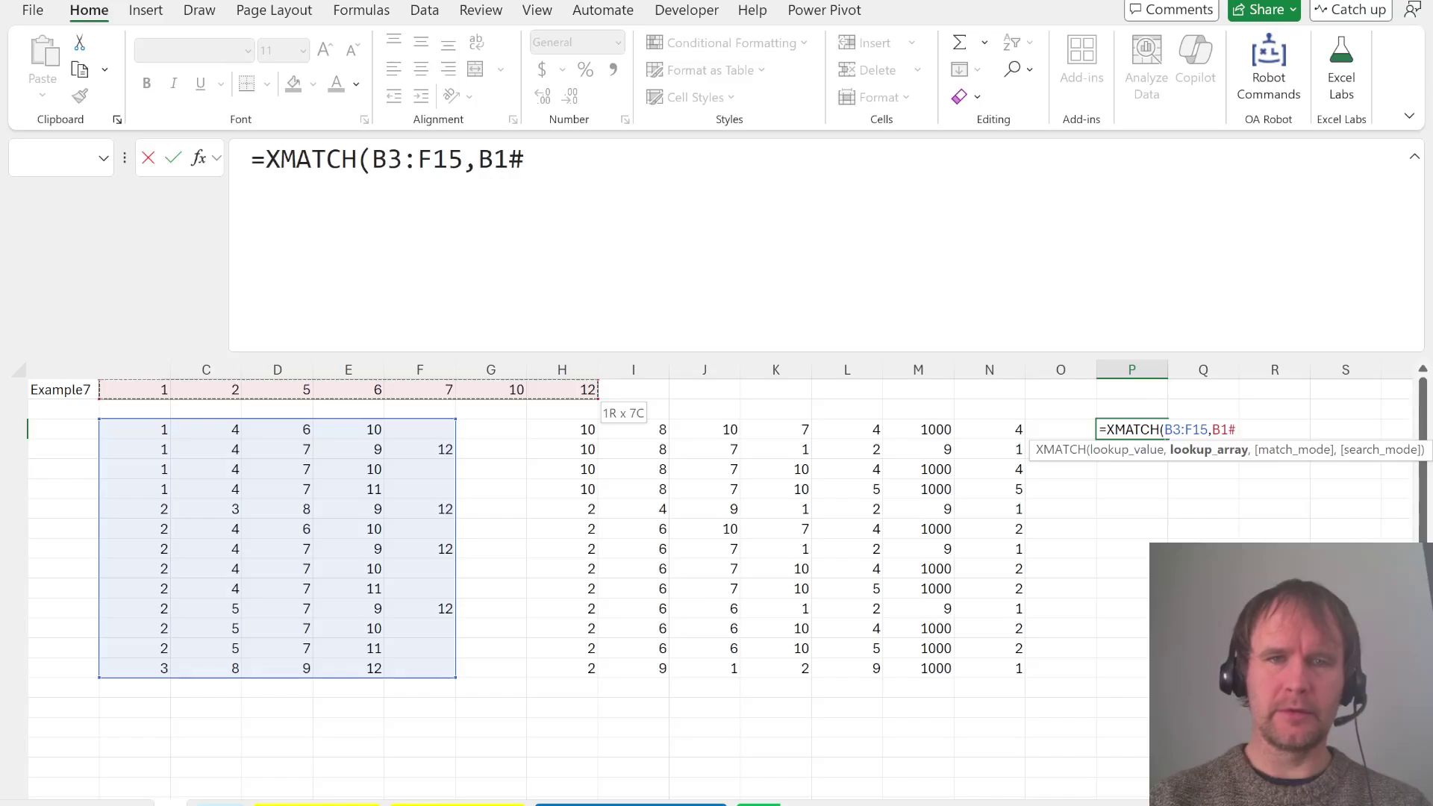
Extend the P3 formula to =IF(B3:F15<>"",ISNUMBER(XMATCH(B3:F15,B1#)),TRUE) so blank path cells count as matches
{"action": "left_click", "coordinate": [266, 159]}
{"action": "type", "text": "if"}
{"action": "key", "text": "Tab"}
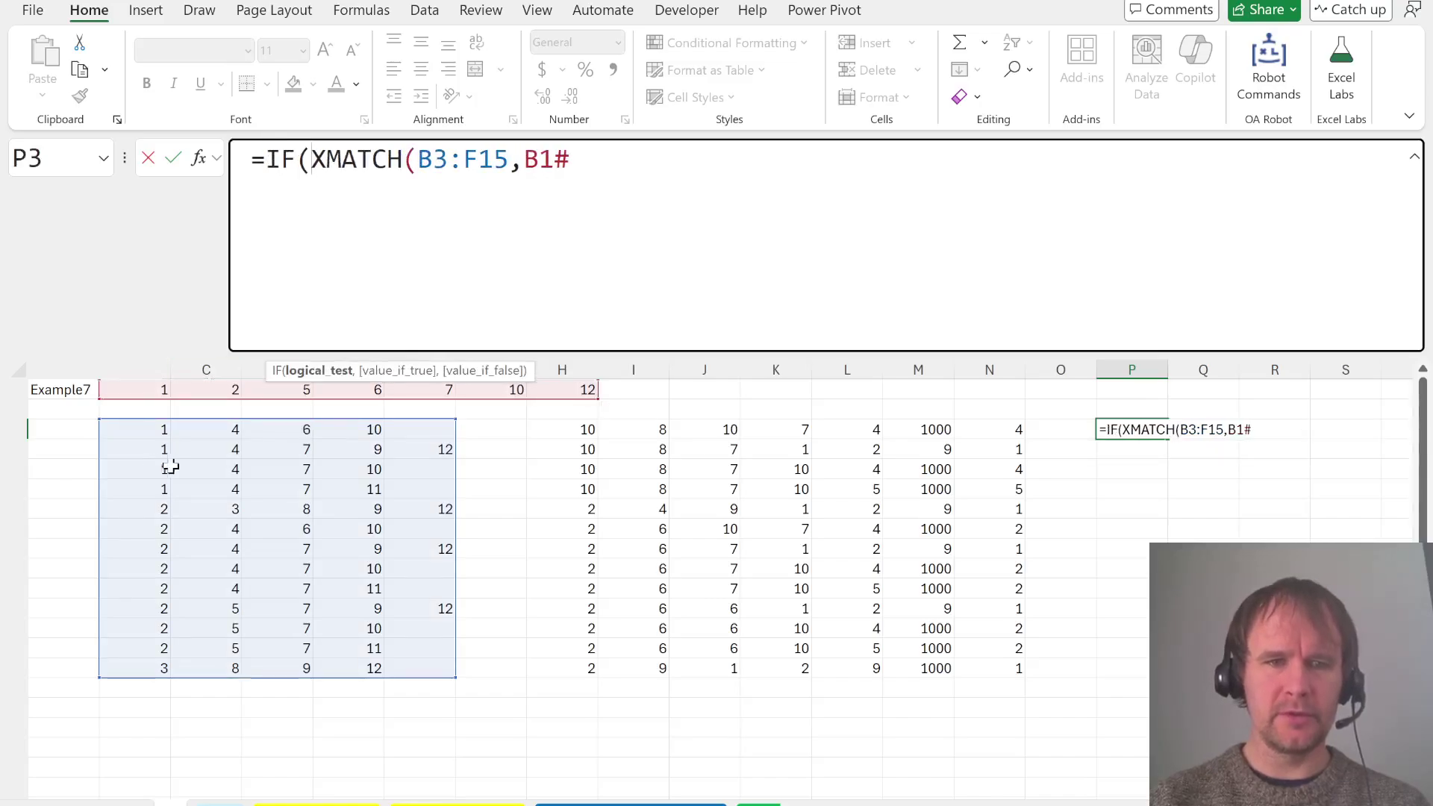
{"action": "left_click_drag", "start_coordinate": [146, 428], "coordinate": [444, 668]}
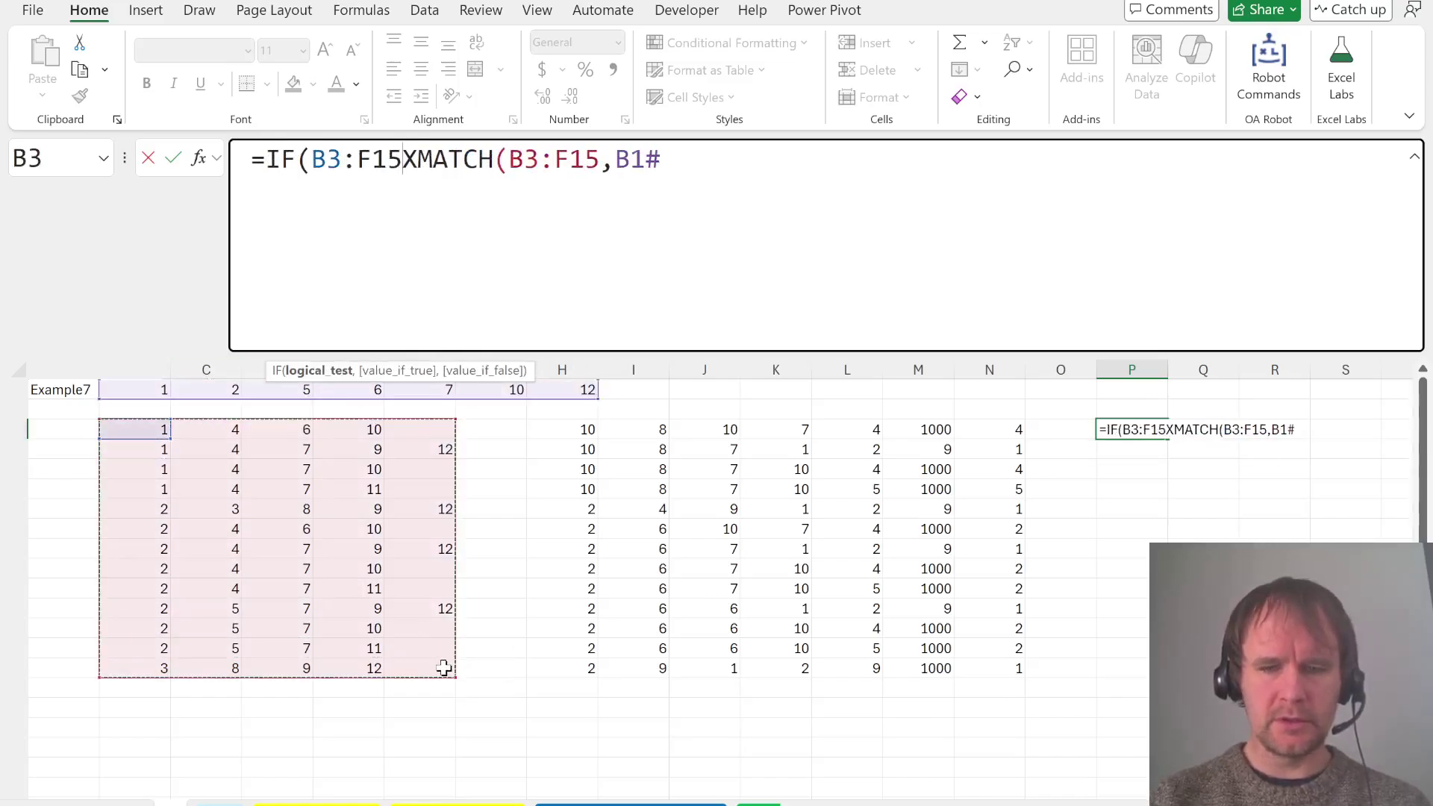
{"action": "type", "text": "<>\"\","}
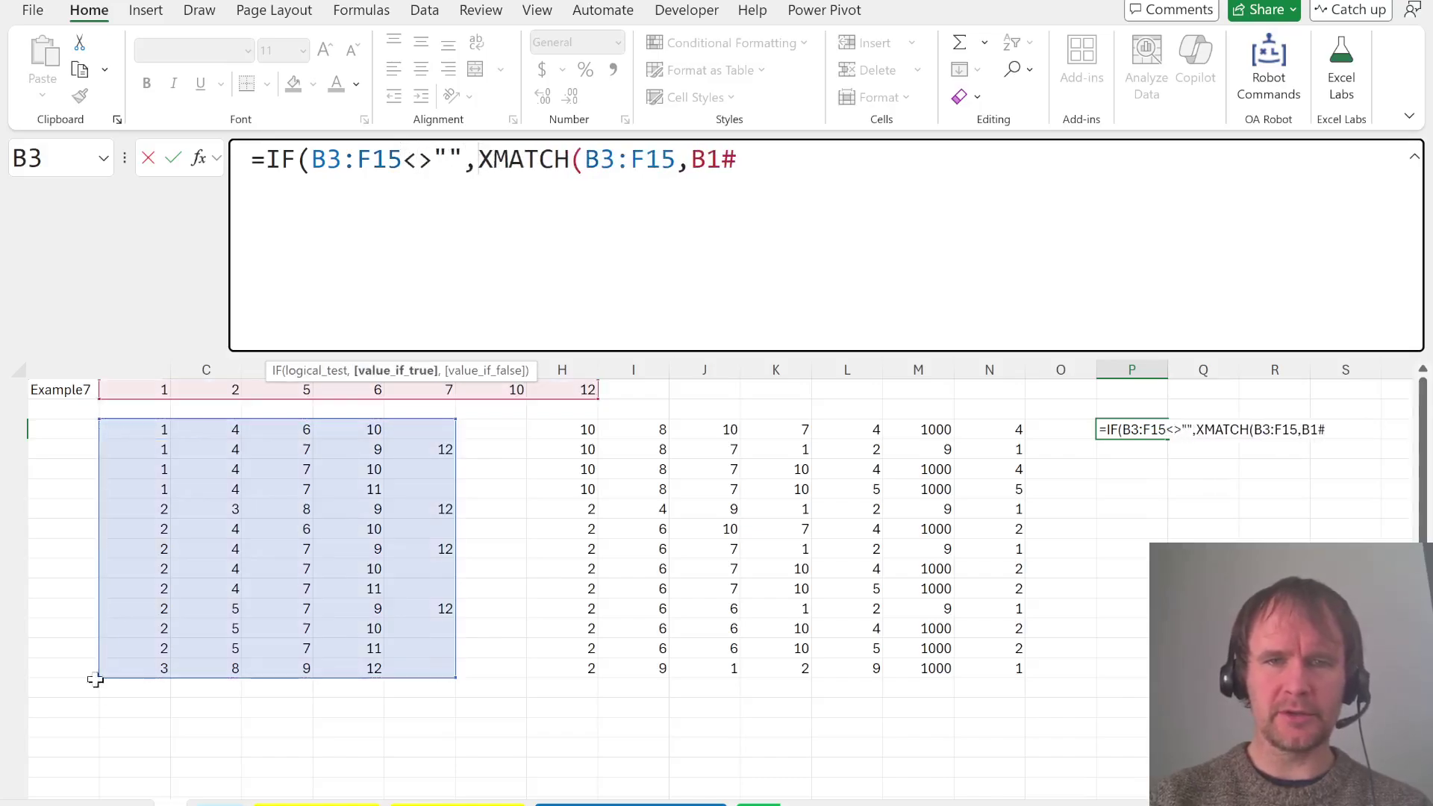
{"action": "left_click", "coordinate": [739, 159]}
{"action": "type", "text": ")"}
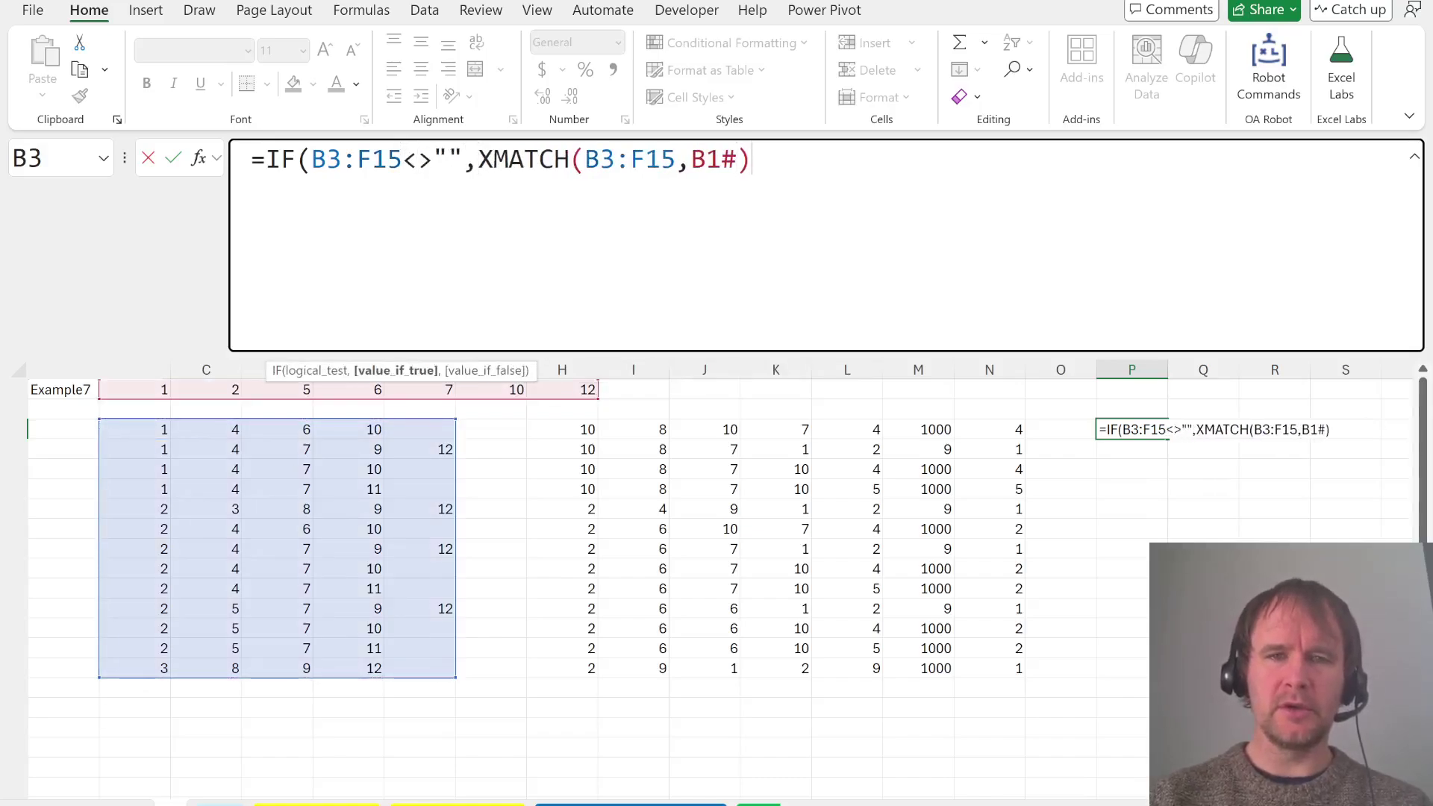
{"action": "type", "text": "isnu"}
{"action": "key", "text": "Tab"}
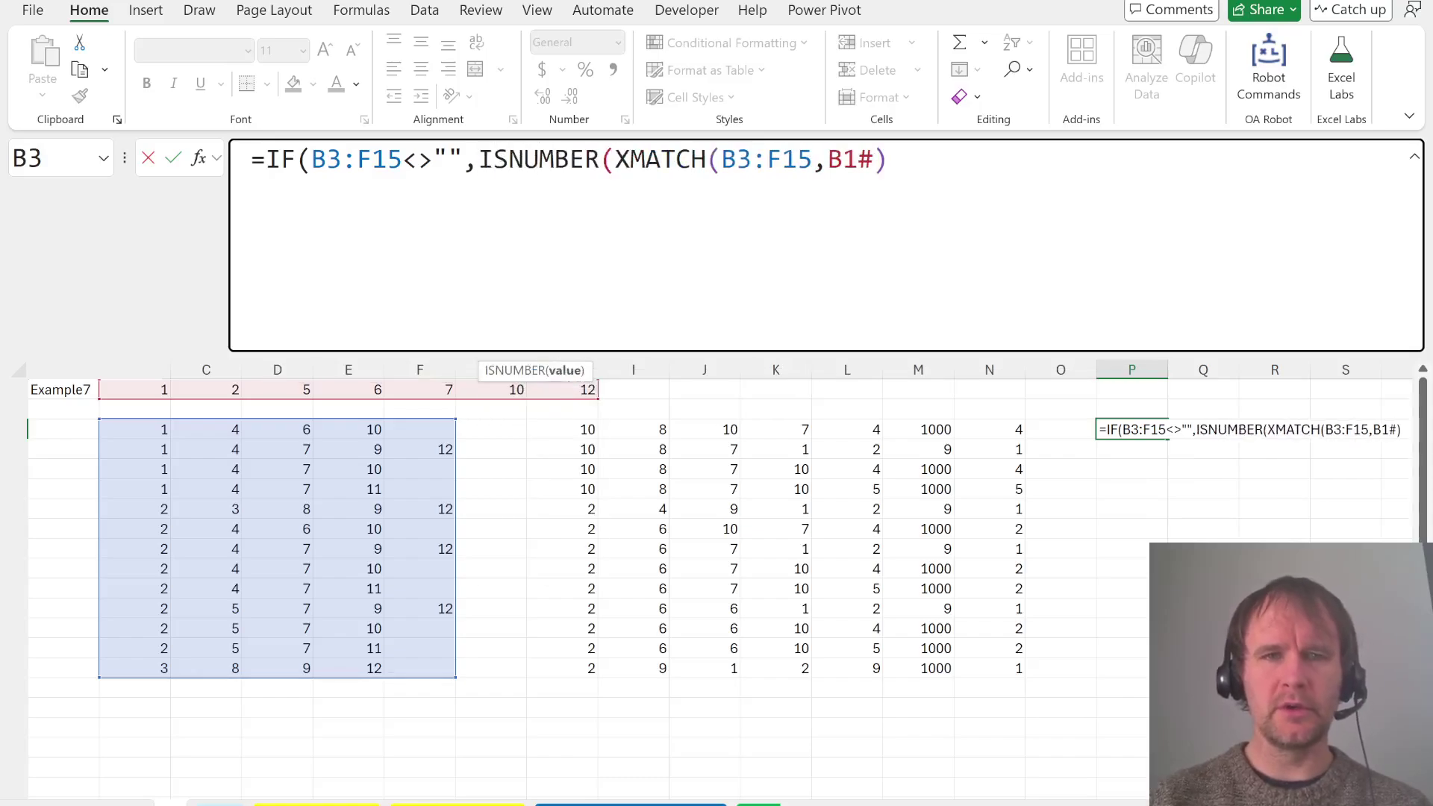
{"action": "type", "text": "),true)"}
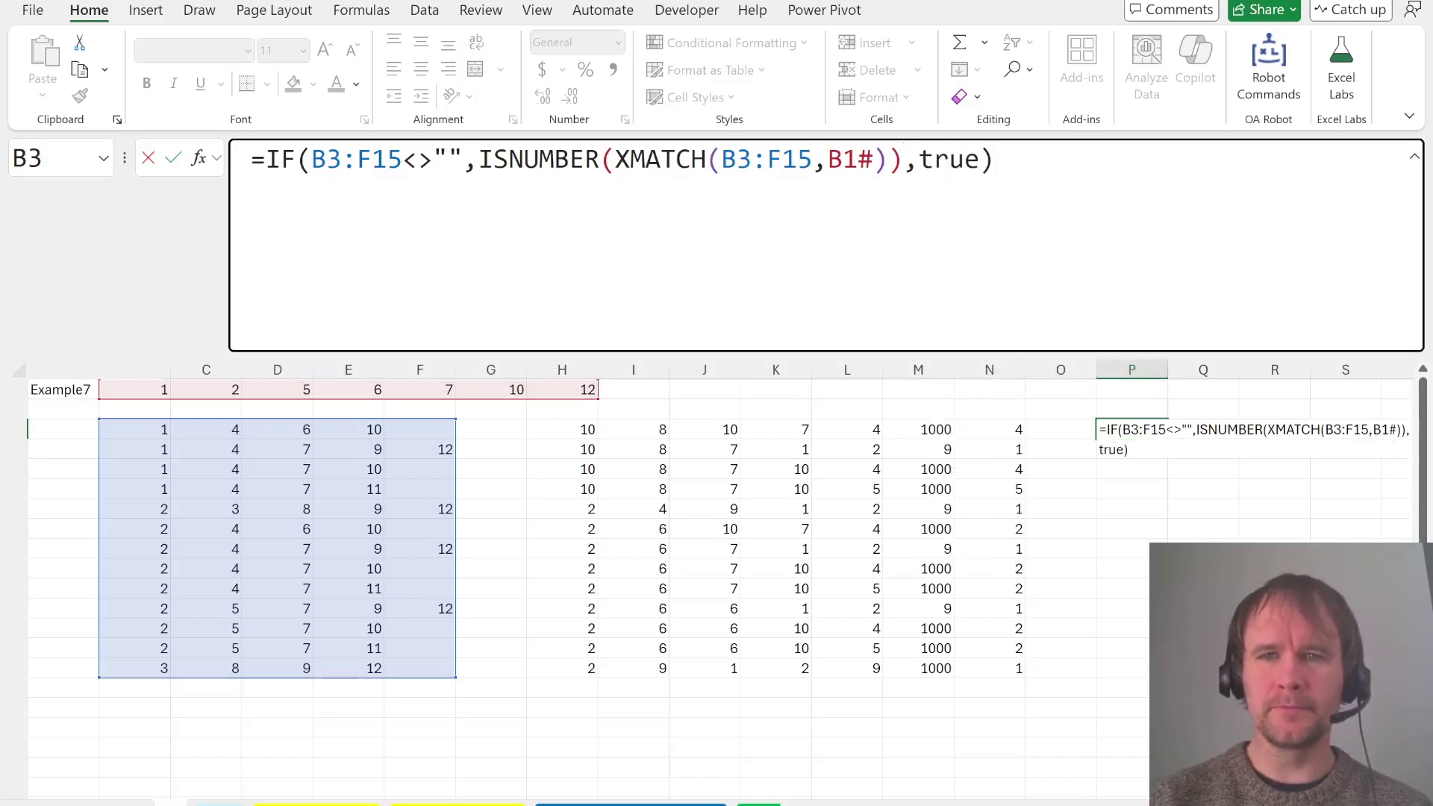
{"action": "key", "text": "Return"}
{"action": "key", "text": "Up"}
{"action": "left_click", "coordinate": [1203, 429]}
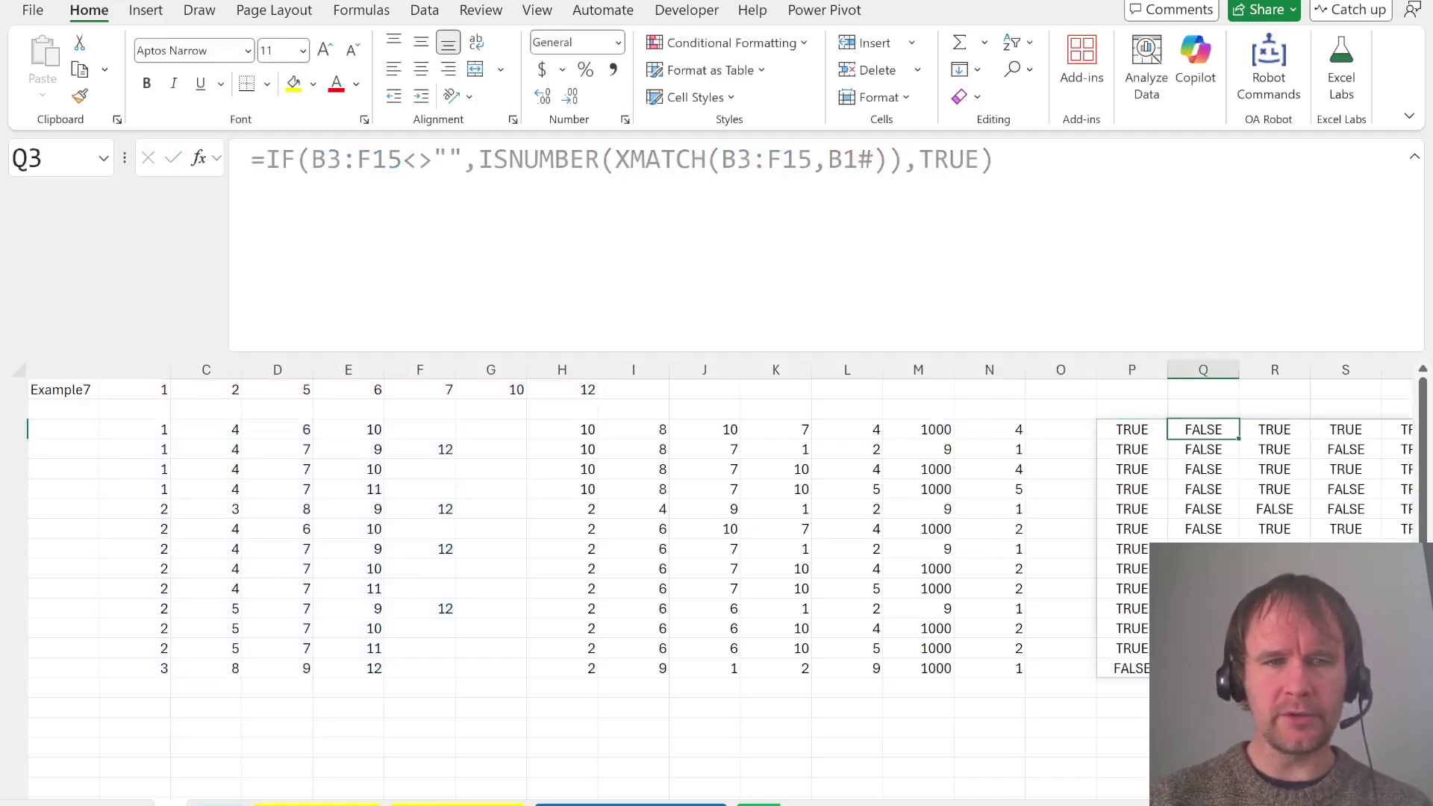
{"action": "left_click", "coordinate": [1131, 429]}
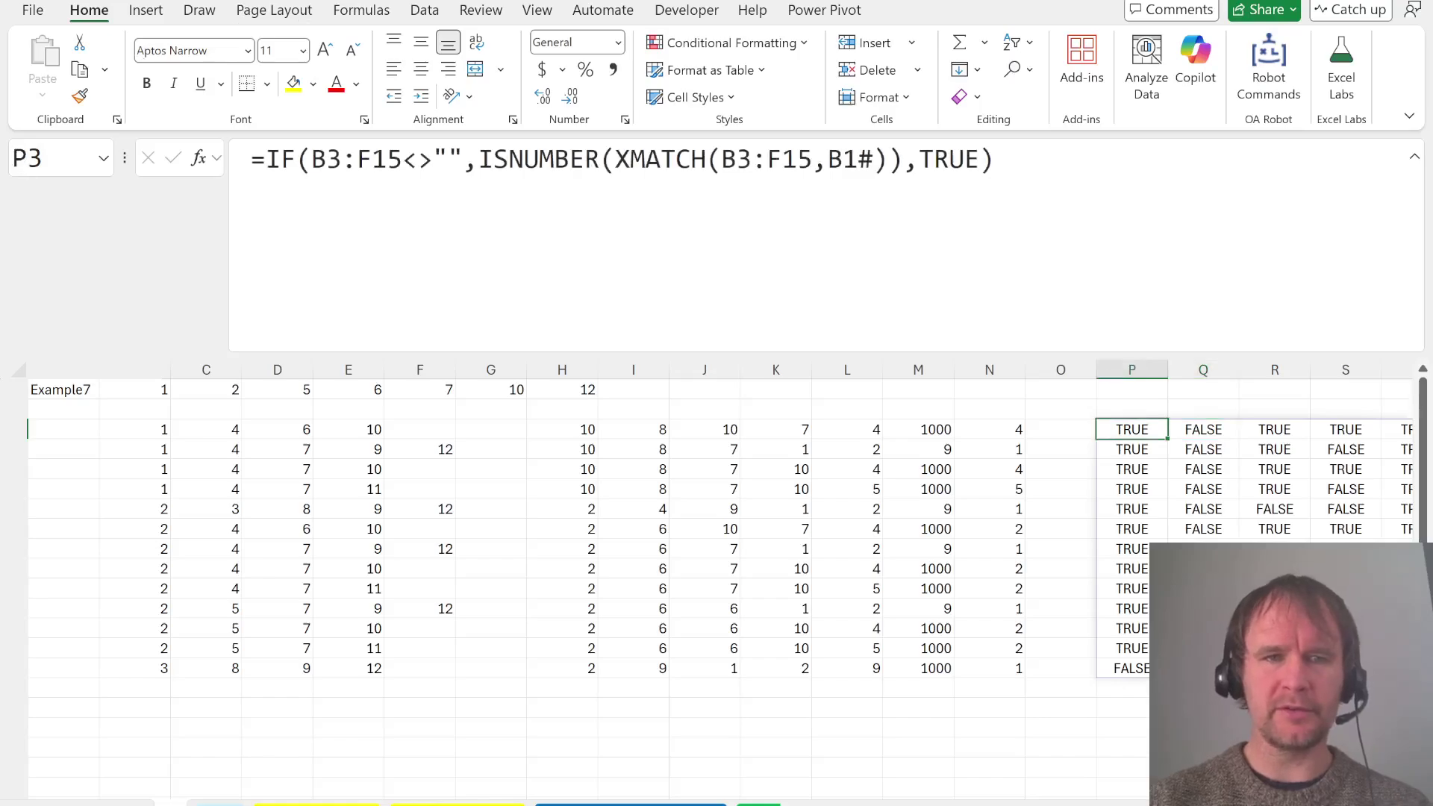
Wrap the P3 formula in BYROW with AND to get one TRUE or FALSE per path
{"action": "left_click", "coordinate": [263, 159]}
{"action": "type", "text": "byro"}
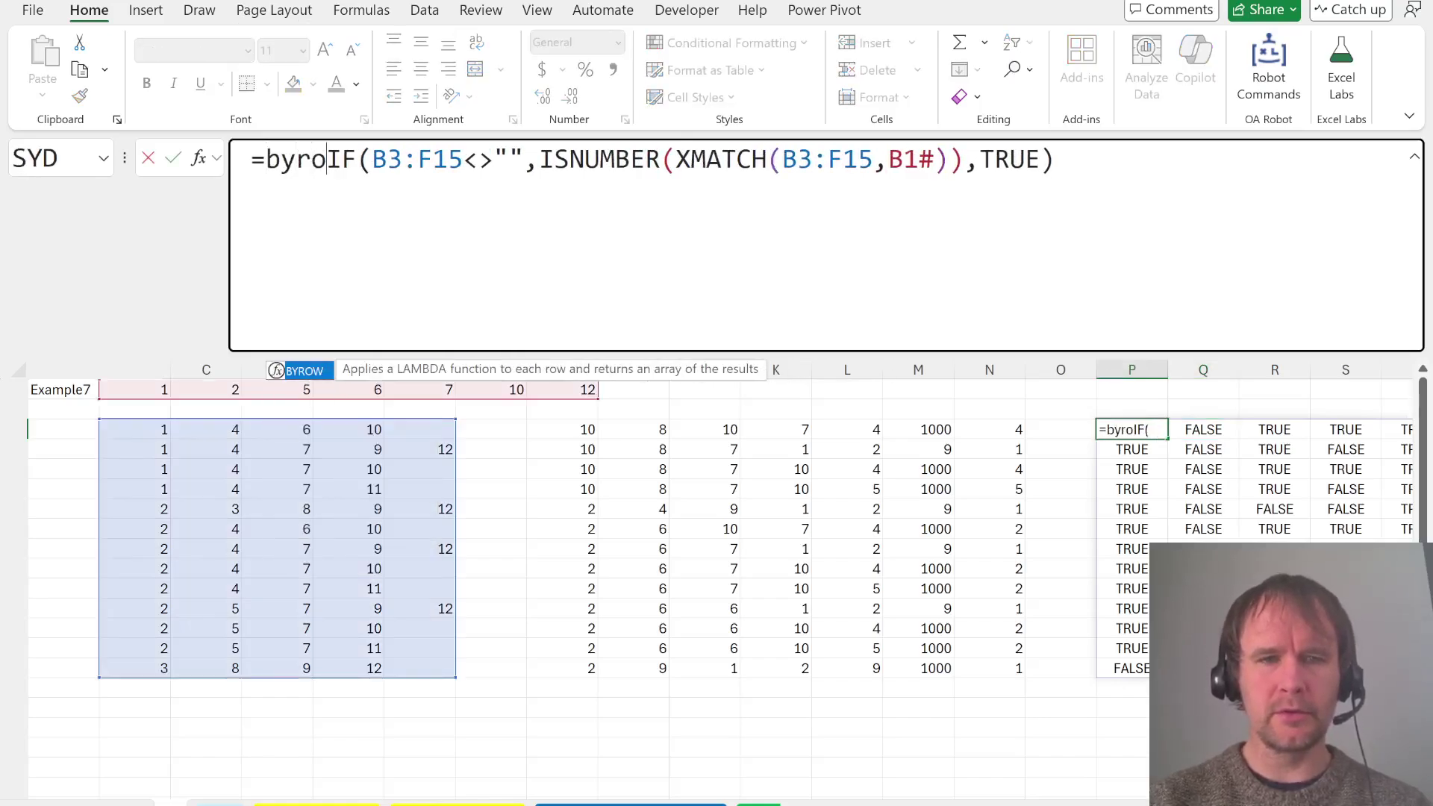
{"action": "key", "text": "Tab"}
{"action": "type", "text": ",and"}
{"action": "key", "text": "Return"}
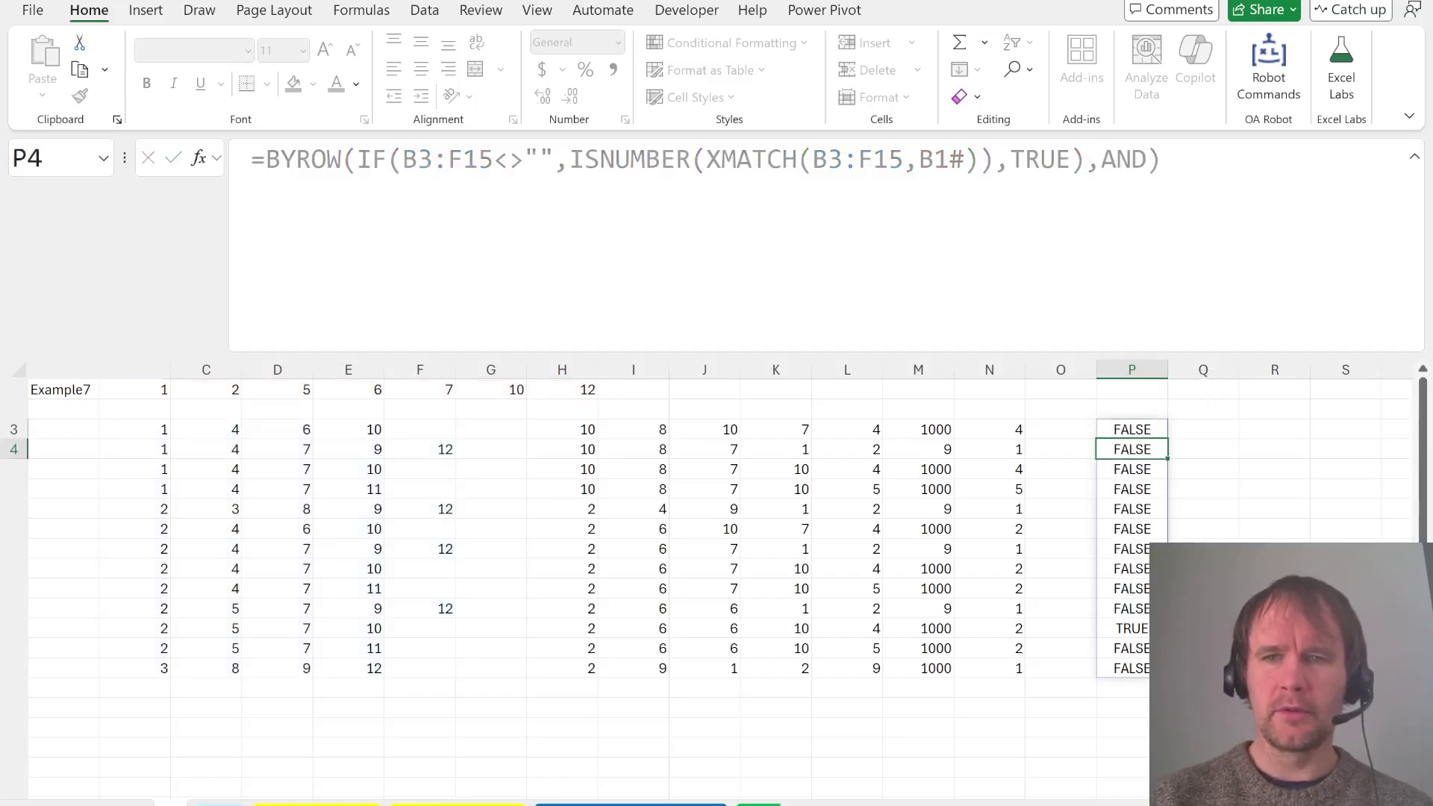
Start an IF formula in S3 that uses COUNTIFS to test whether P3# contains TRUE
{"action": "left_click", "coordinate": [1131, 429]}
{"action": "key", "text": "Right"}
{"action": "key", "text": "Right"}
{"action": "key", "text": "Right"}
{"action": "key", "text": "Right"}
{"action": "key", "text": "Right"}
{"action": "key", "text": "Right"}
{"action": "key", "text": "Right"}
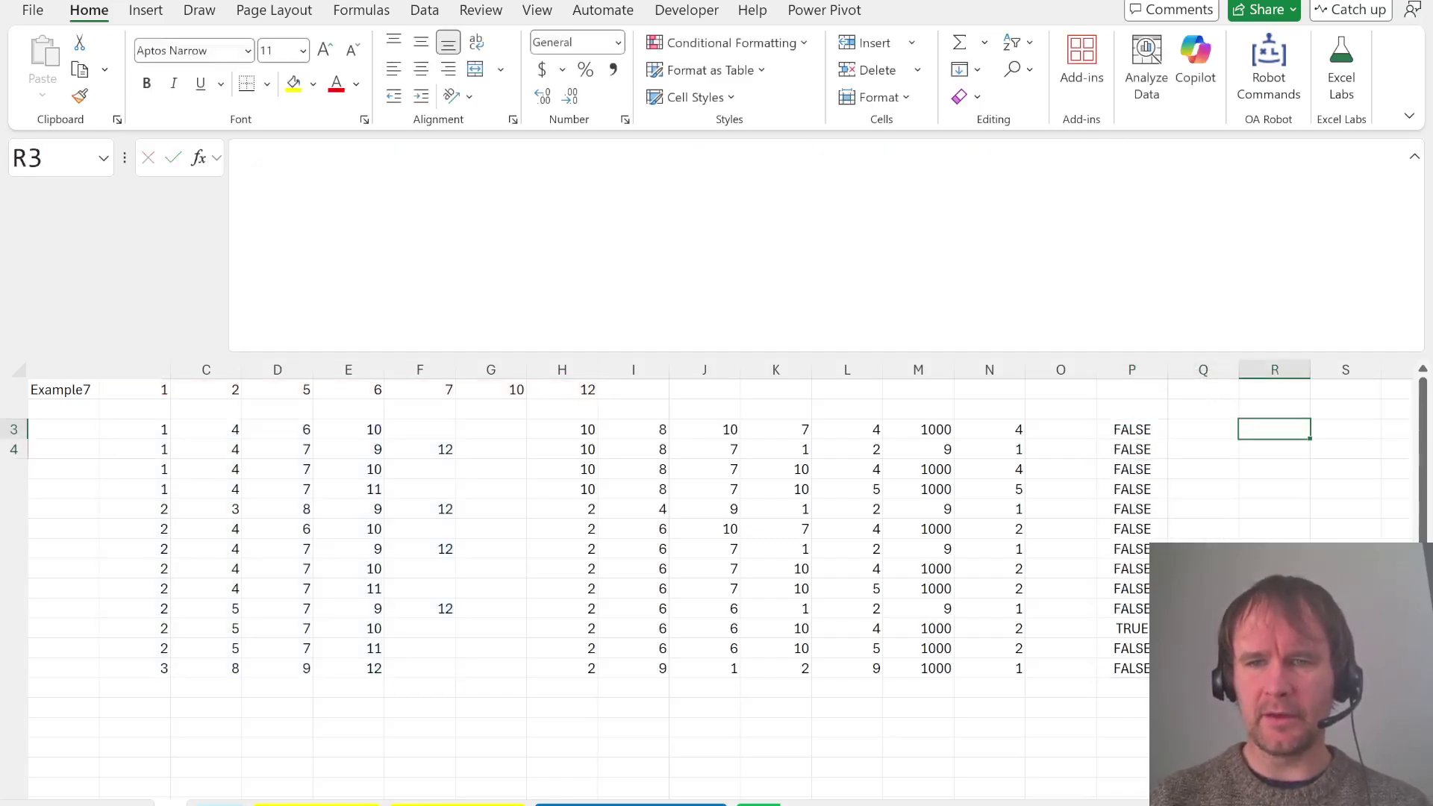
{"action": "key", "text": "Left"}
{"action": "key", "text": "Left"}
{"action": "key", "text": "Left"}
{"action": "key", "text": "Left"}
{"action": "key", "text": "Left"}
{"action": "key", "text": "Right"}
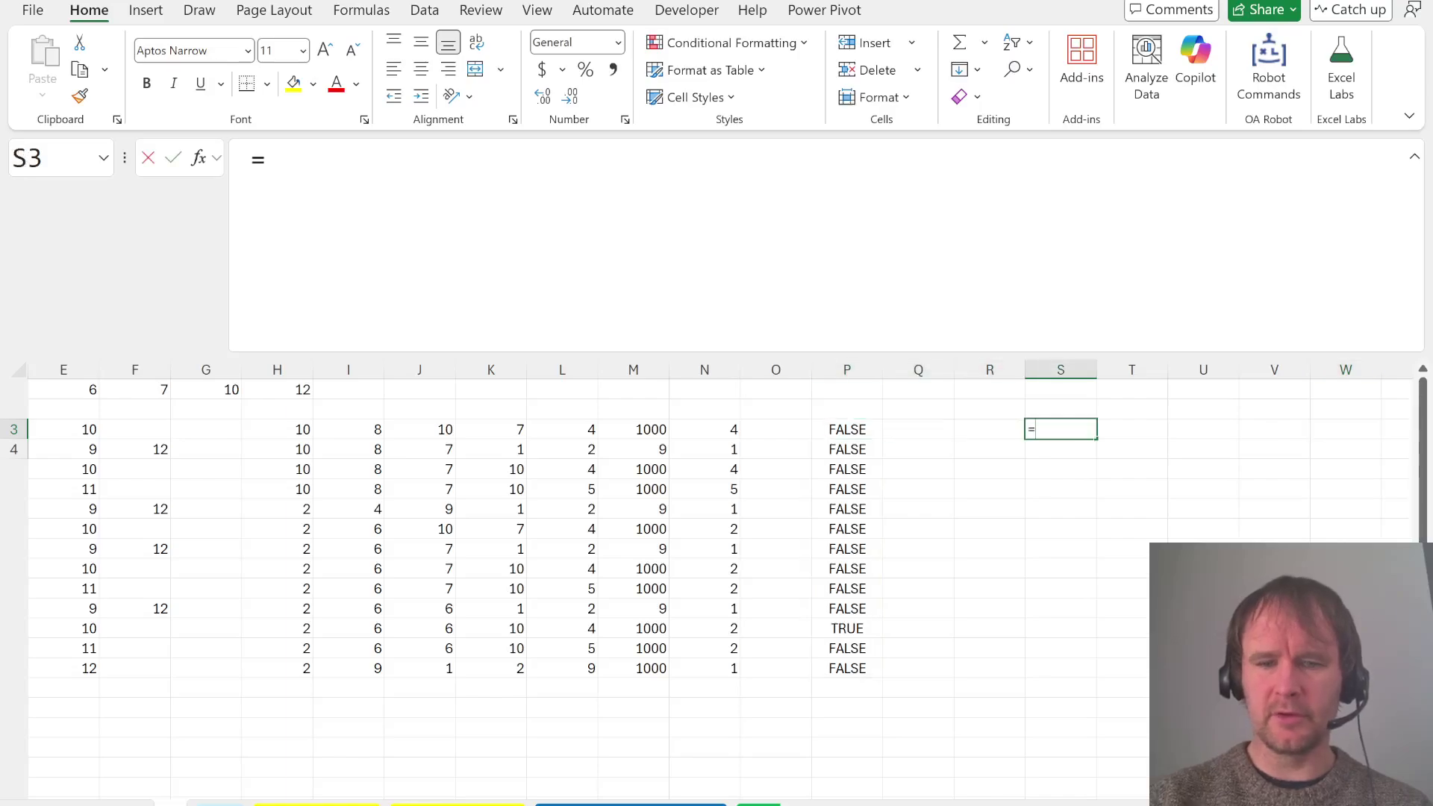
{"action": "type", "text": "=i"}
{"action": "key", "text": "Tab"}
{"action": "type", "text": "countifs"}
{"action": "key", "text": "Tab"}
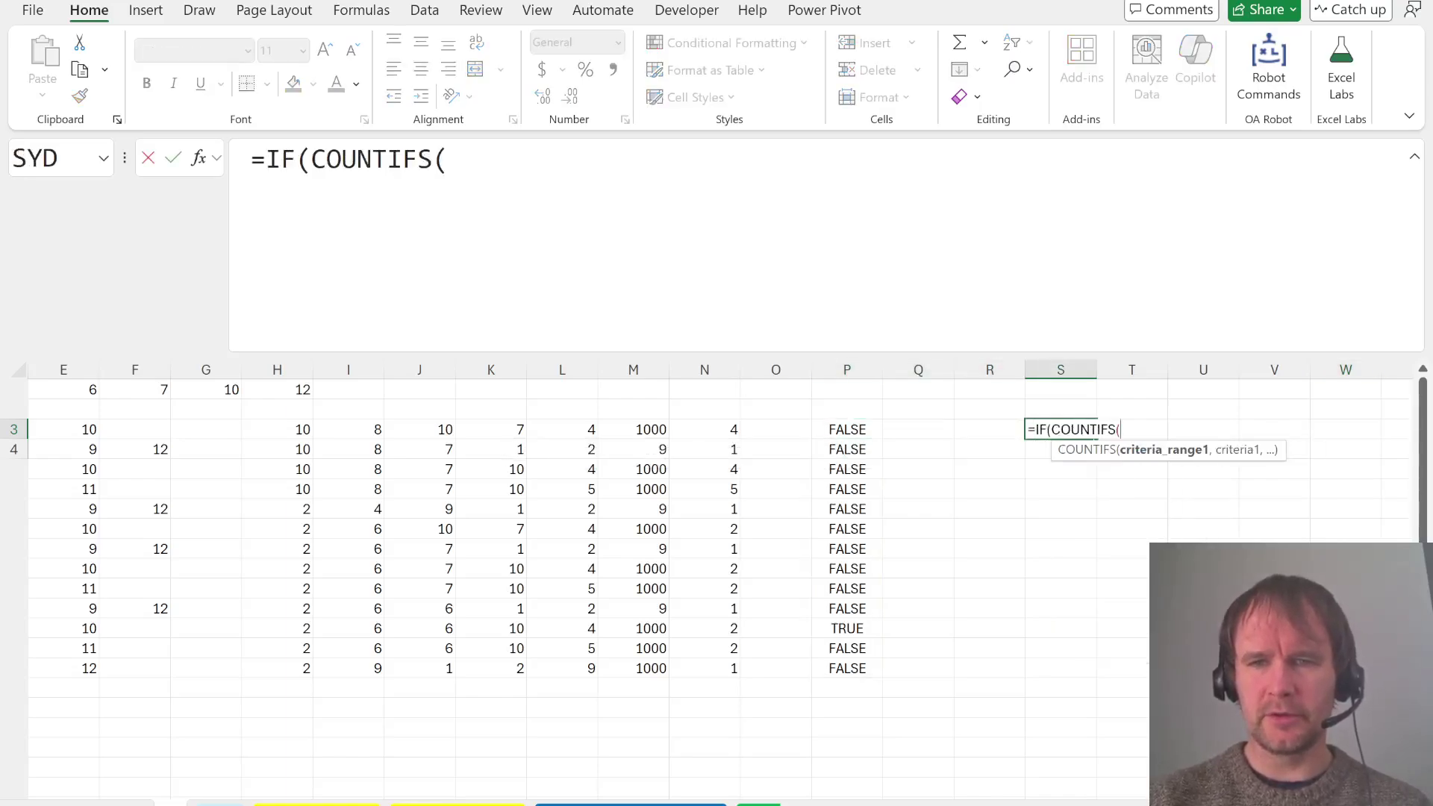
{"action": "key", "text": "ctrl+Left"}
{"action": "key", "text": "ctrl+Left"}
{"action": "key", "text": "ctrl+shift+Down"}
{"action": "key", "text": "ctrl+Right"}
{"action": "key", "text": "ctrl+shift+Down"}
{"action": "type", "text": ",tr"}
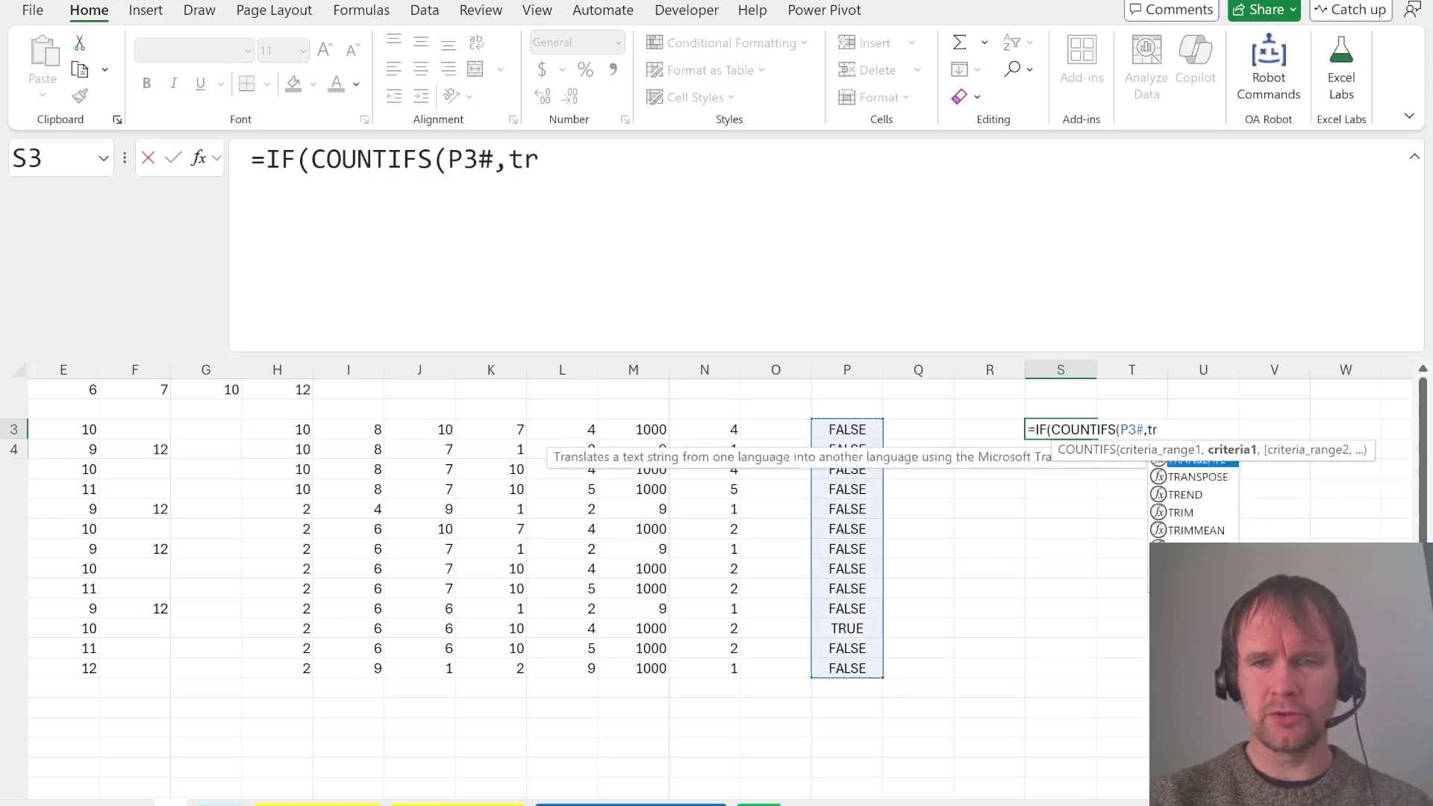
Complete the S3 formula to return SUMIFS(N3:N15,P3#,true) when a path matches and "X" otherwise
{"action": "type", "text": "ue),sumifs"}
{"action": "key", "text": "Tab"}
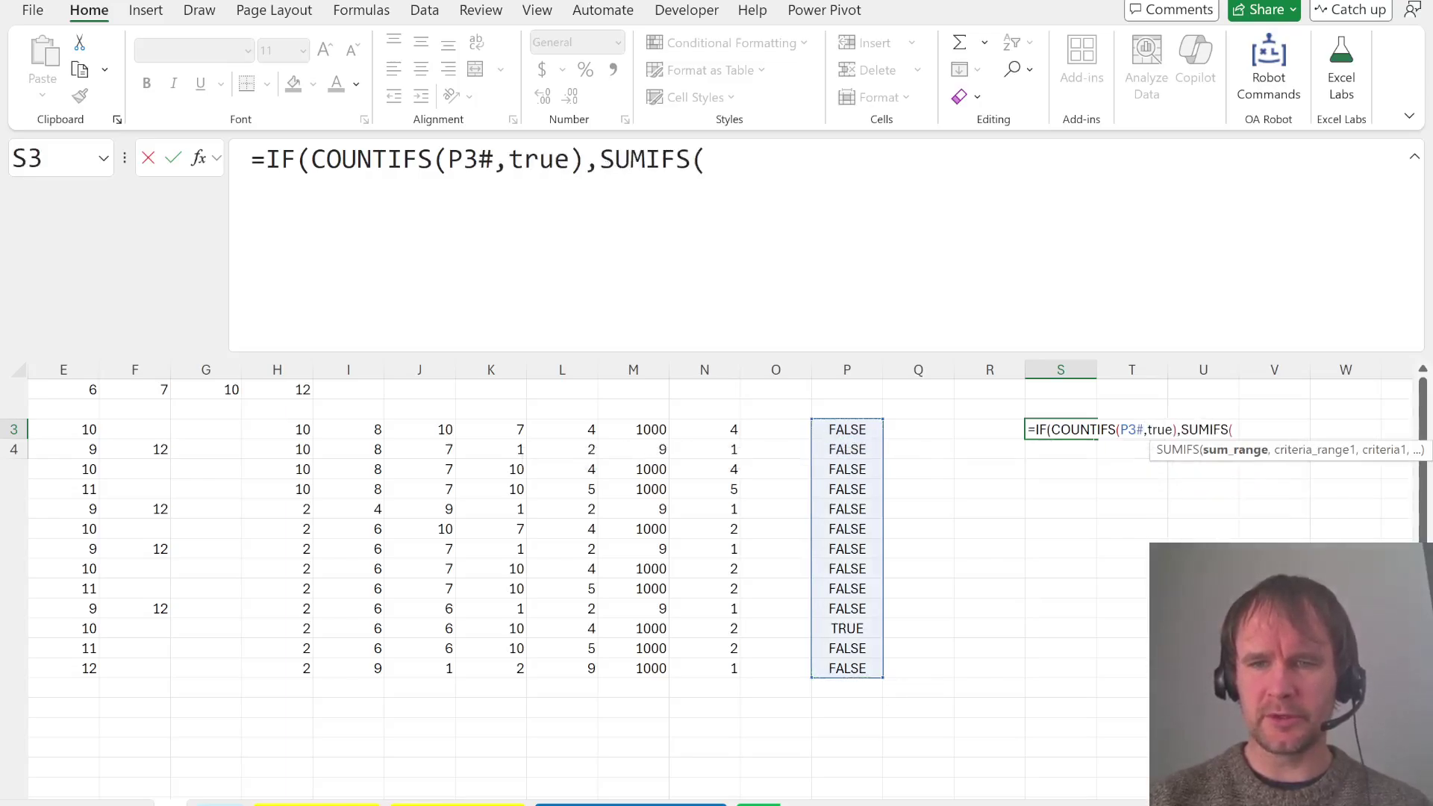
{"action": "key", "text": "ctrl+Left"}
{"action": "key", "text": "ctrl+Left"}
{"action": "key", "text": "ctrl+shift+Down"}
{"action": "type", "text": ","}
{"action": "key", "text": "ctrl+Left"}
{"action": "key", "text": "ctrl+shift+Down"}
{"action": "type", "text": ",true),"}
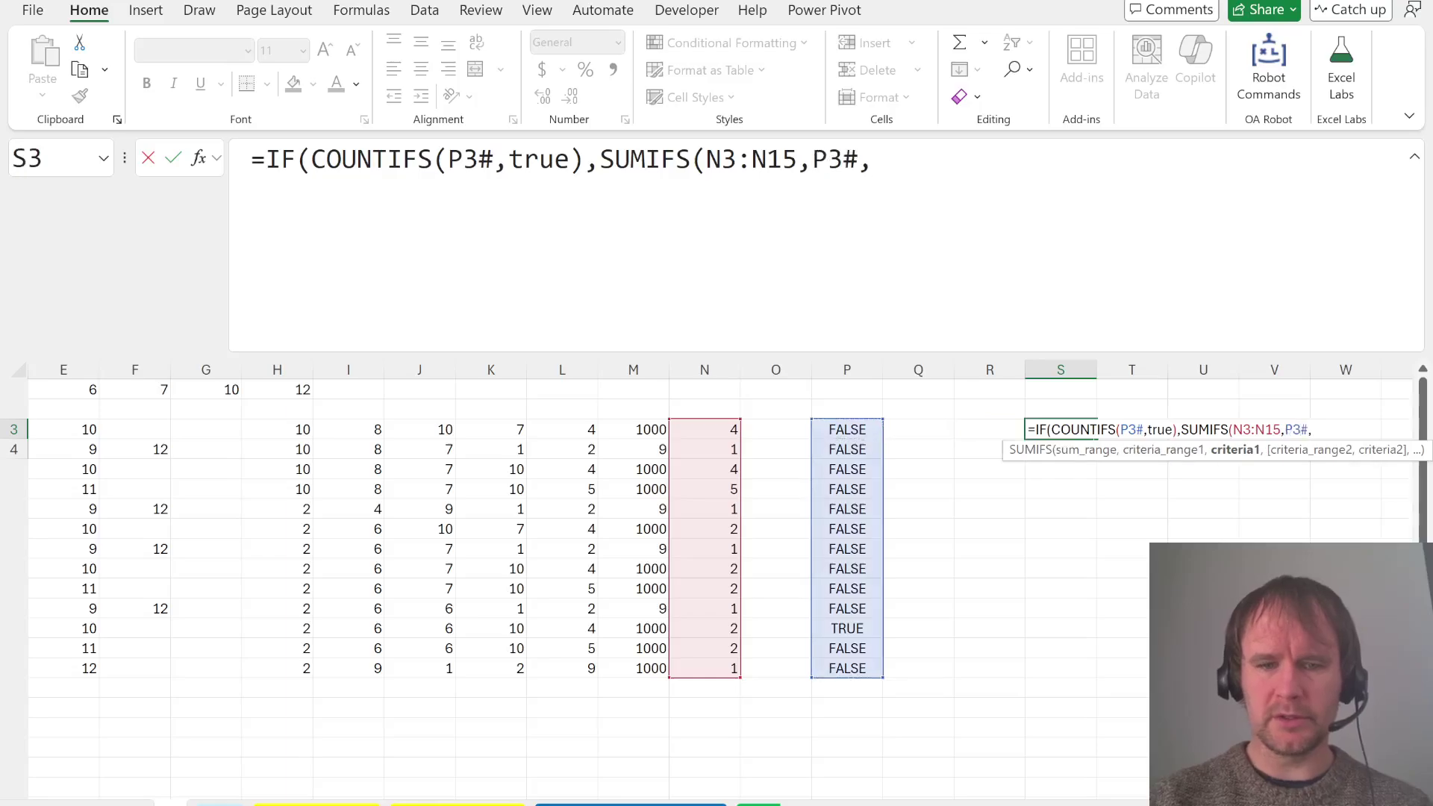
{"action": "type", "text": "\""}
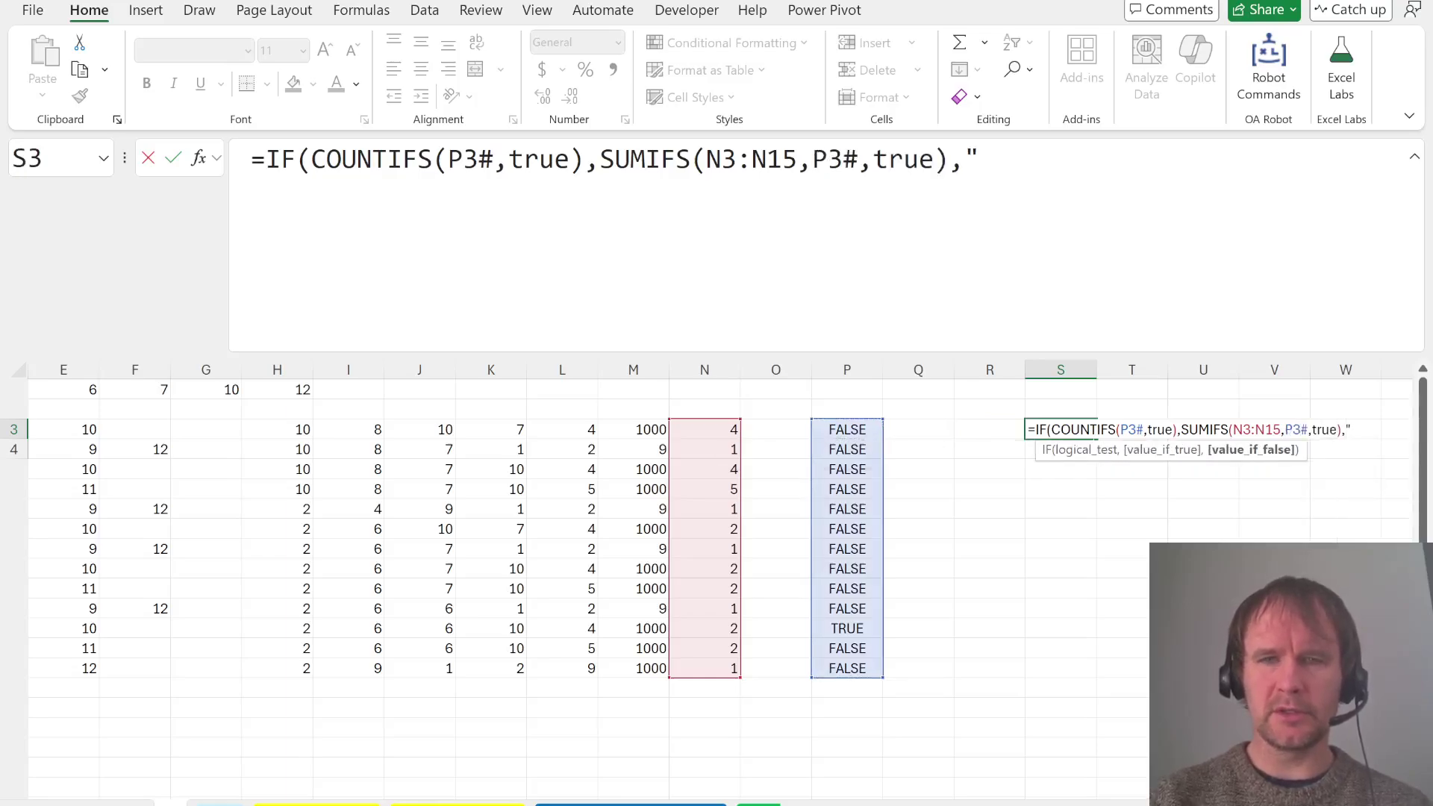
{"action": "type", "text": "X\")"}
{"action": "key", "text": "Return"}
Link the list below R3 to the Level 7 game numbers with =Case!B287:B306
{"action": "key", "text": "Left"}
{"action": "type", "text": "="}
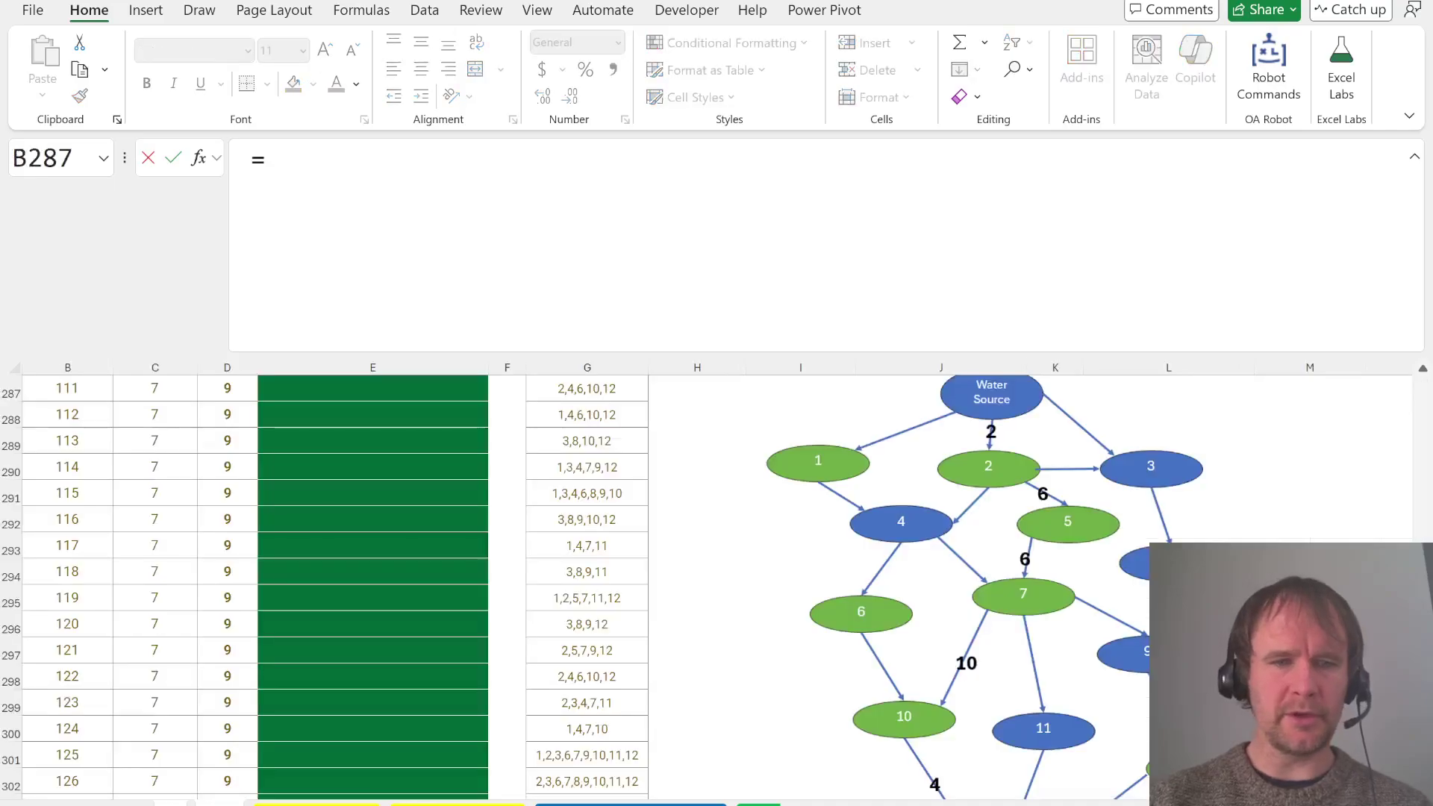
{"action": "left_click", "coordinate": [52, 416]}
{"action": "key", "text": "Up"}
{"action": "key", "text": "ctrl+shift+Down"}
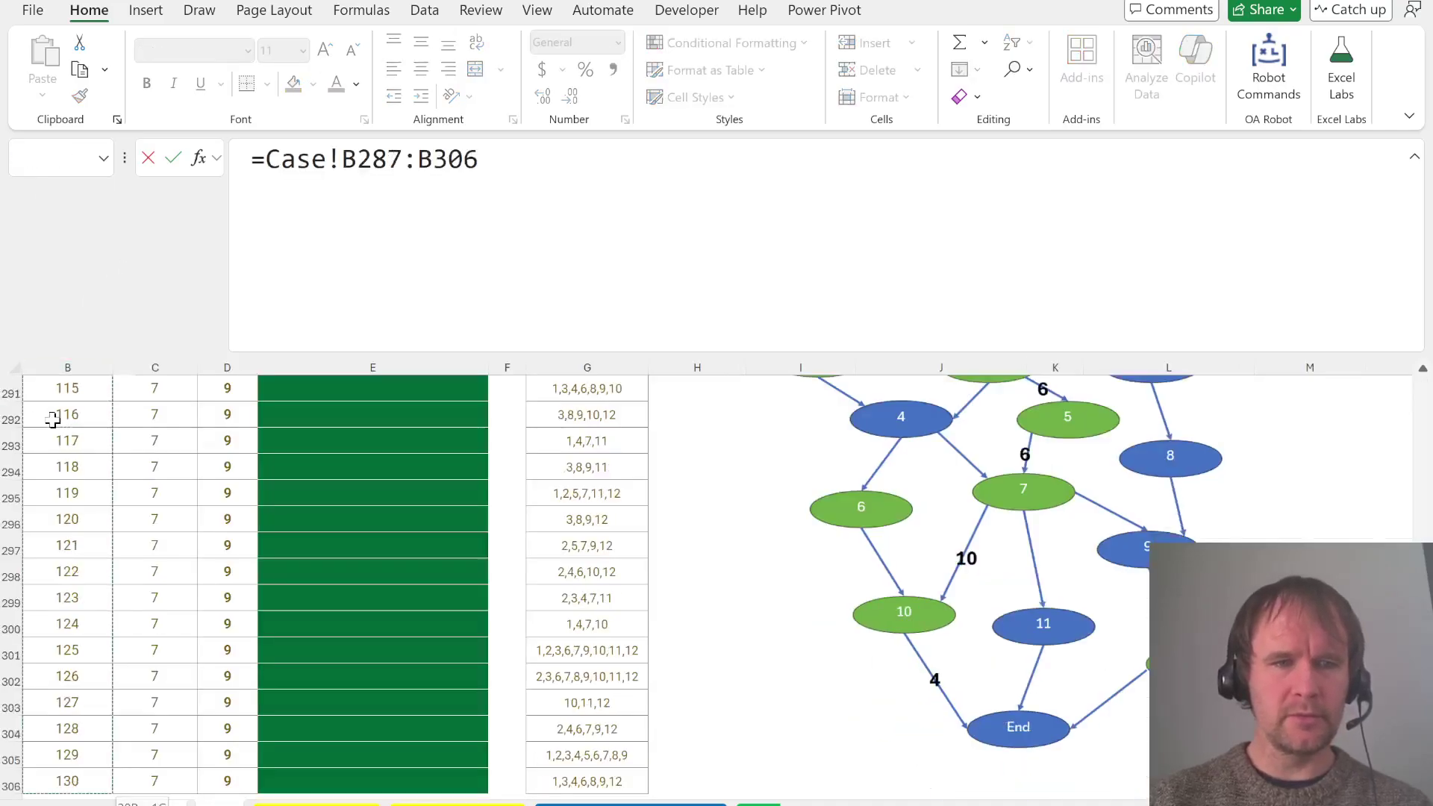
{"action": "key", "text": "Return"}
Create a one-variable data table over R3:S23 with A1 as the column input cell
{"action": "key", "text": "Up"}
{"action": "key", "text": "Up"}
{"action": "key", "text": "ctrl+shift+Down"}
{"action": "key", "text": "ctrl+shift+Down"}
{"action": "key", "text": "shift+Right"}
{"action": "key", "text": "alt+d"}
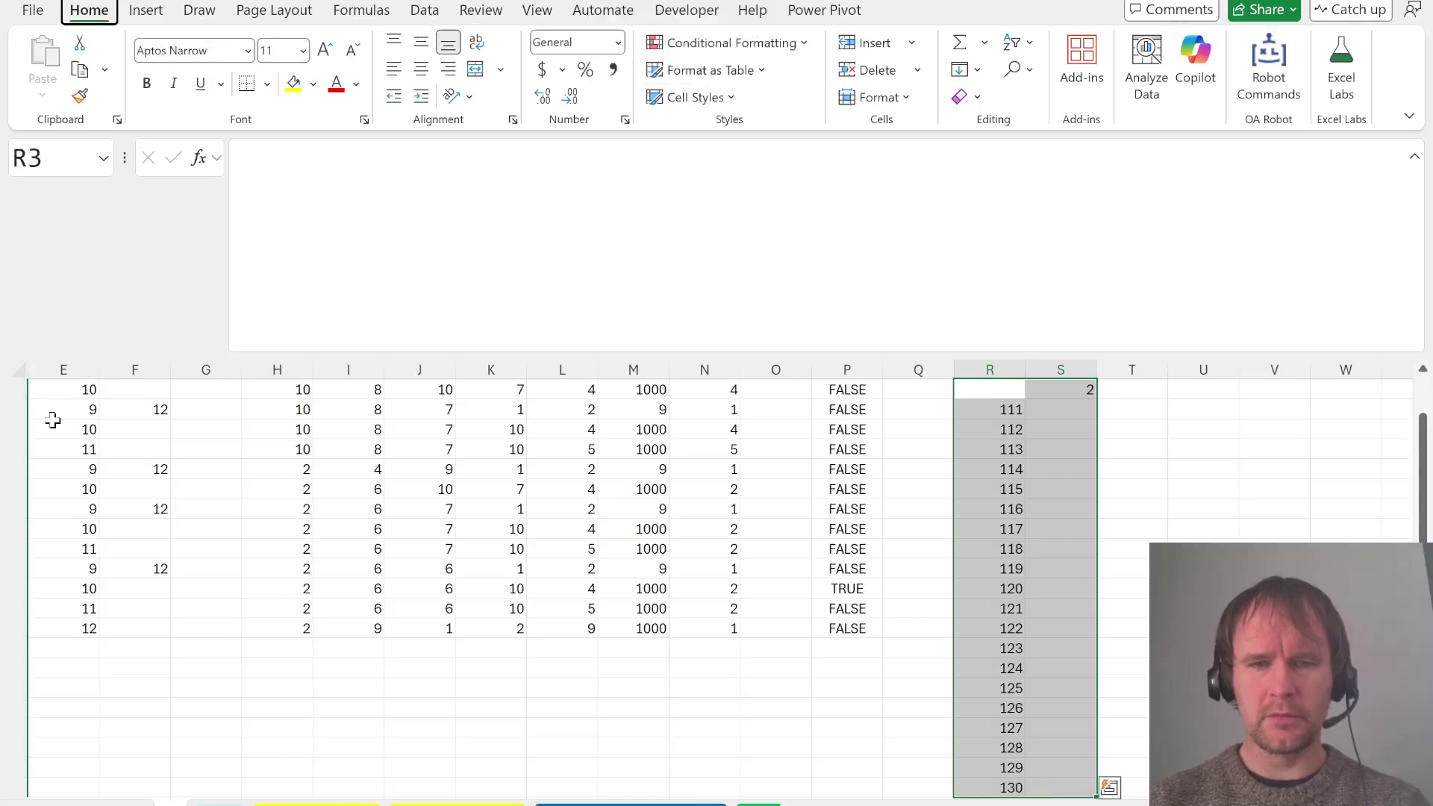
{"action": "key", "text": "t"}
{"action": "key", "text": "ctrl+Up"}
{"action": "key", "text": "ctrl+Left"}
{"action": "key", "text": "ctrl+Left"}
{"action": "key", "text": "Return"}
{"action": "key", "text": "Right"}
{"action": "key", "text": "Right"}
{"action": "key", "text": "Right"}
{"action": "key", "text": "Right"}
{"action": "key", "text": "Right"}
{"action": "key", "text": "Right"}
{"action": "key", "text": "Left"}
{"action": "key", "text": "Left"}
{"action": "key", "text": "Left"}
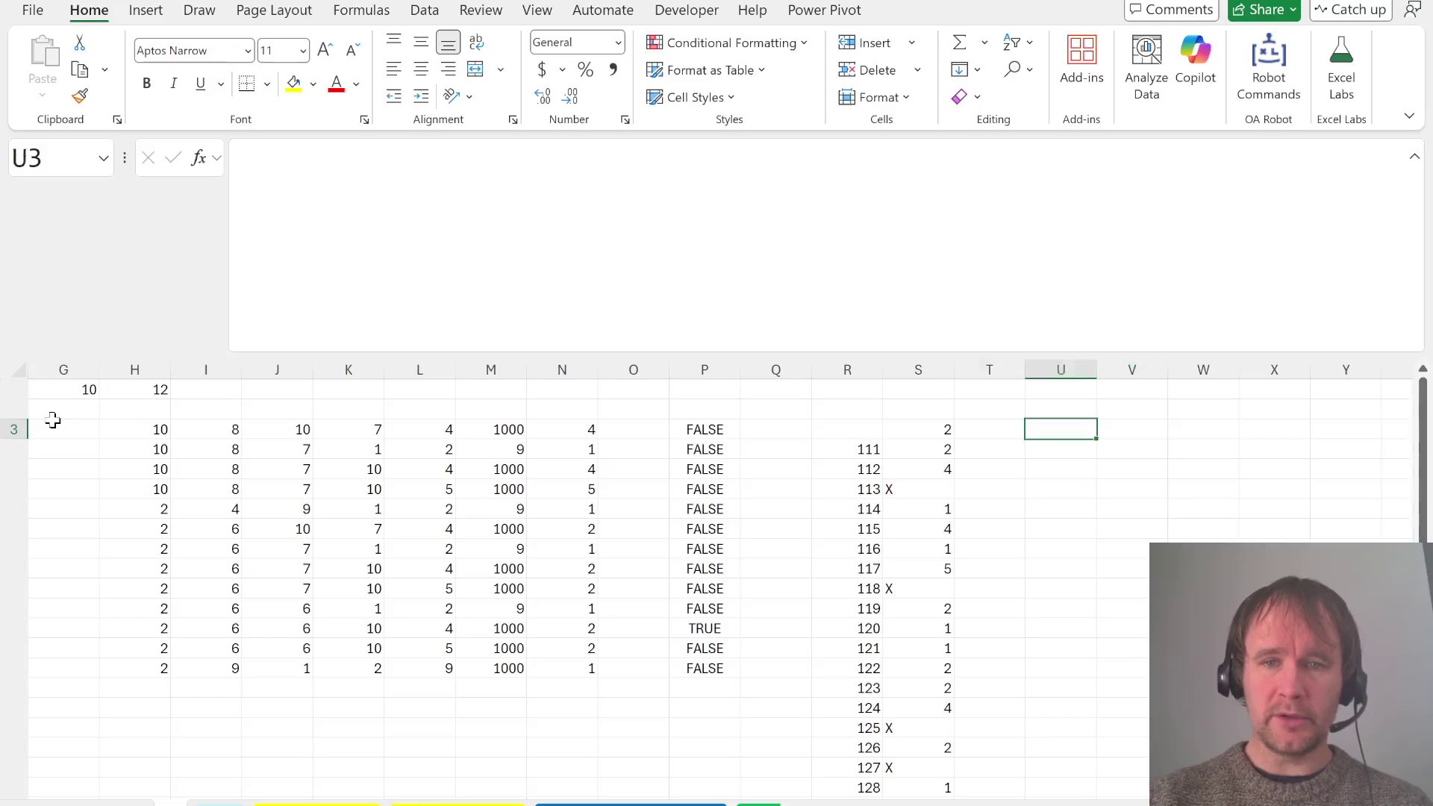
Copy the table results from S4 down and paste them as links into the Level 7 answers starting at Case!E287
{"action": "key", "text": "Left"}
{"action": "key", "text": "Left"}
{"action": "key", "text": "Down"}
{"action": "key", "text": "ctrl+shift+Down"}
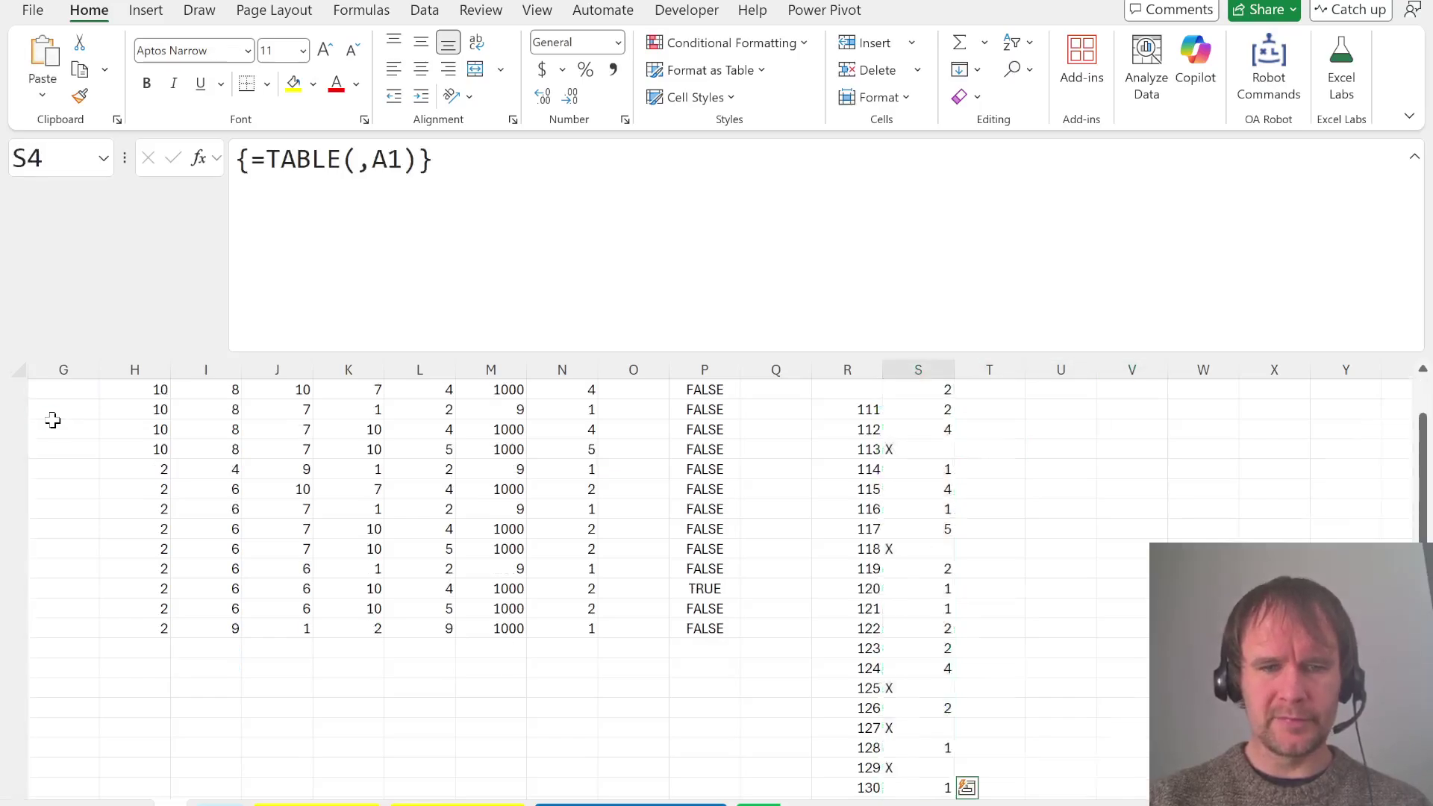
{"action": "key", "text": "ctrl+Page_Down"}
{"action": "key", "text": "Left"}
{"action": "key", "text": "Left"}
{"action": "key", "text": "Up"}
{"action": "key", "text": "Up"}
{"action": "key", "text": "Left"}
{"action": "key", "text": "Right"}
{"action": "key", "text": "Down"}
{"action": "key", "text": "Down"}
{"action": "key", "text": "alt+h"}
{"action": "key", "text": "v"}
{"action": "key", "text": "n"}
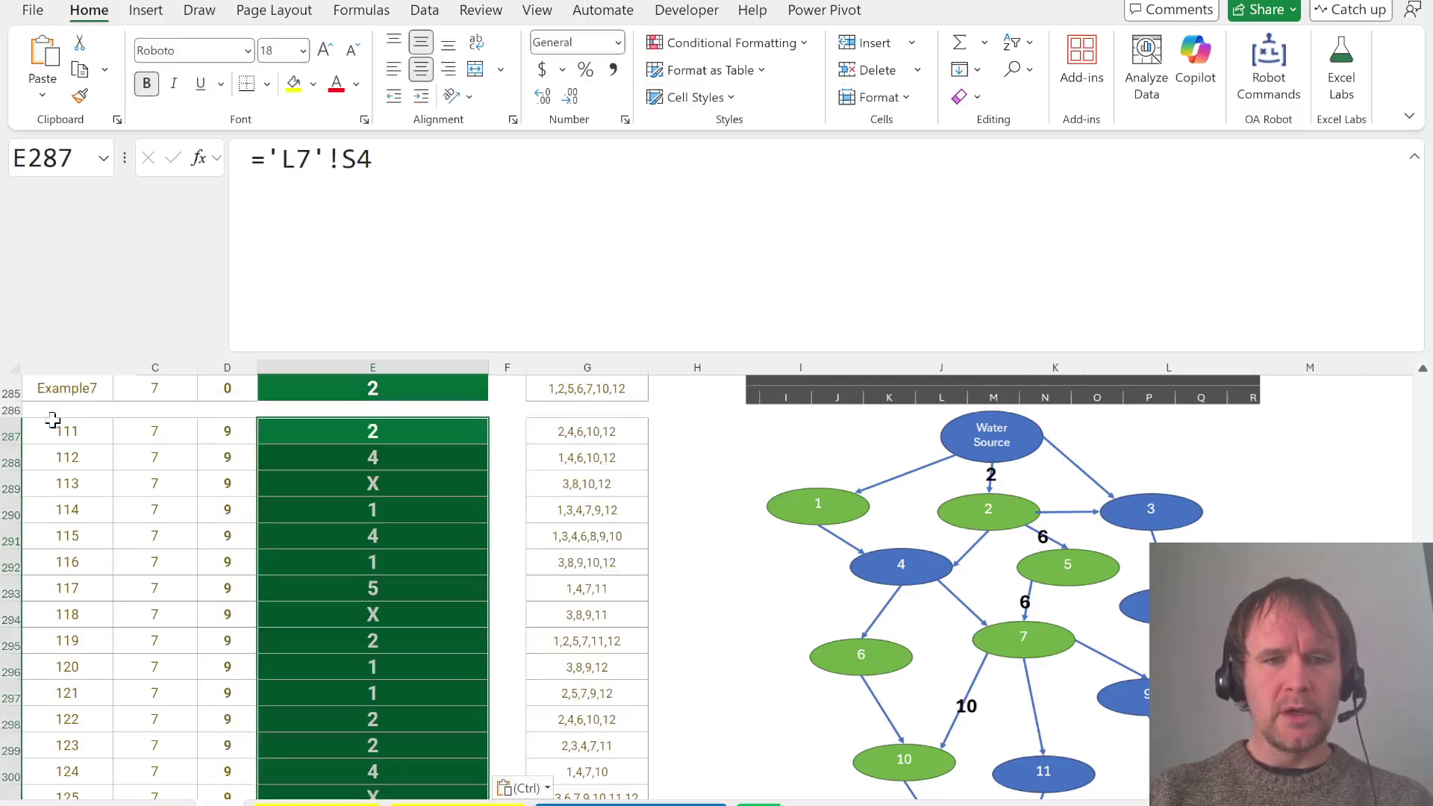
Add a filter to the Level 7 answer column, with E286 as its header cell
{"action": "key", "text": "Up"}
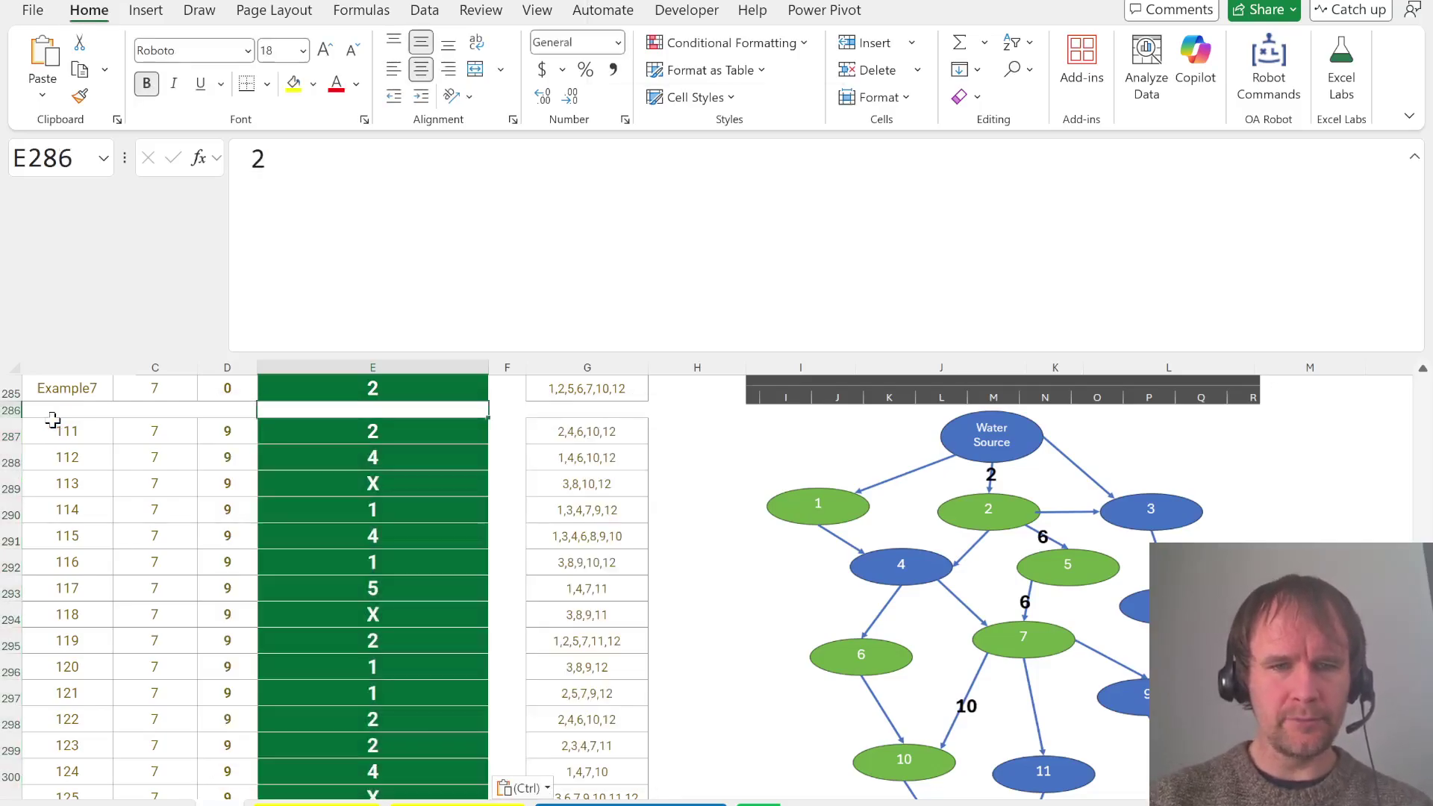
{"action": "key", "text": "ctrl+shift+Down"}
{"action": "key", "text": "ctrl+shift+Down"}
{"action": "key", "text": "alt+d"}
{"action": "key", "text": "f"}
{"action": "key", "text": "f"}
{"action": "key", "text": "Left"}
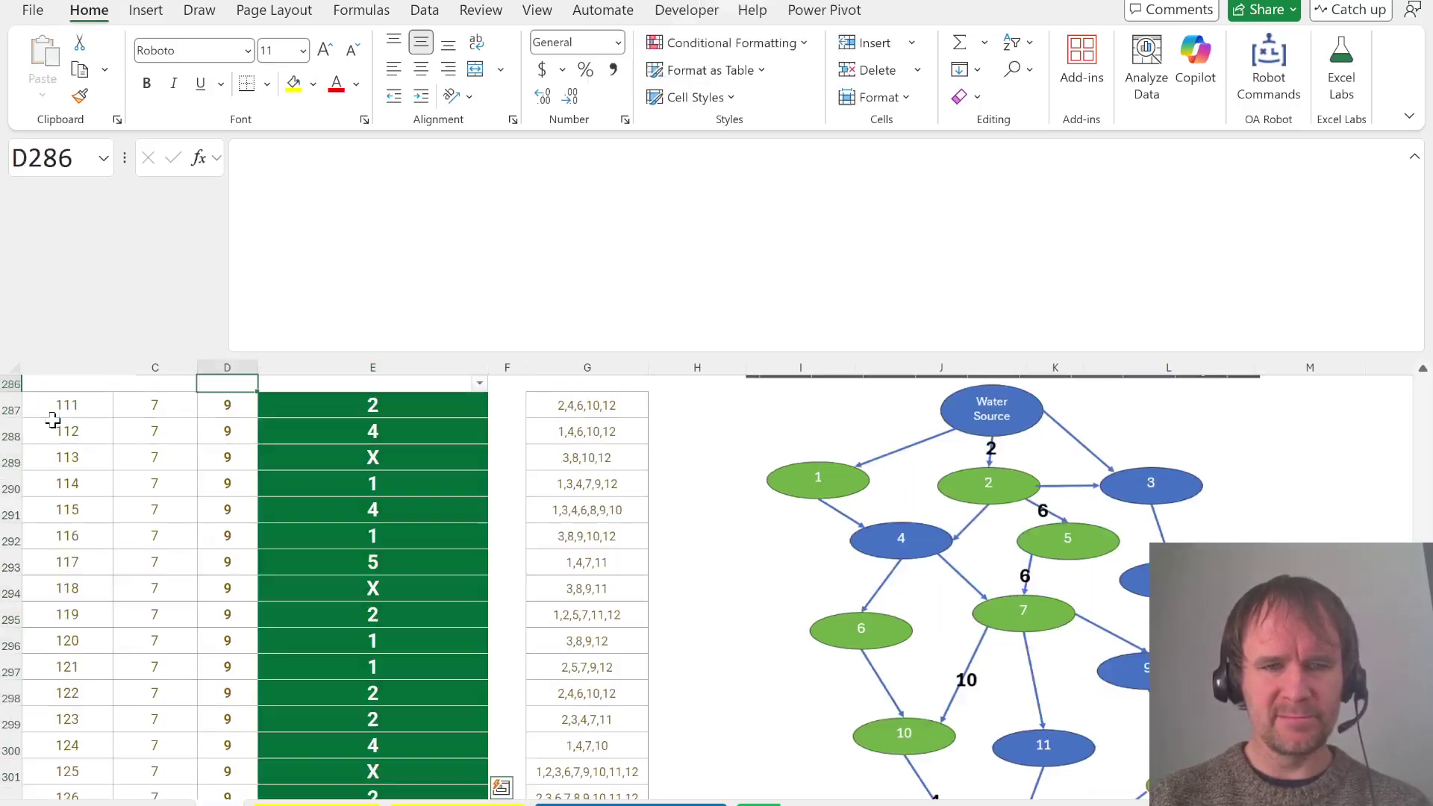
Filter the Level 7 answers to show only the X results
{"action": "key", "text": "Right"}
{"action": "key", "text": "alt+Down"}
{"action": "key", "text": "Down"}
{"action": "key", "text": "Down"}
{"action": "key", "text": "Tab"}
{"action": "key", "text": "space"}
{"action": "key", "text": "End"}
{"action": "key", "text": "space"}
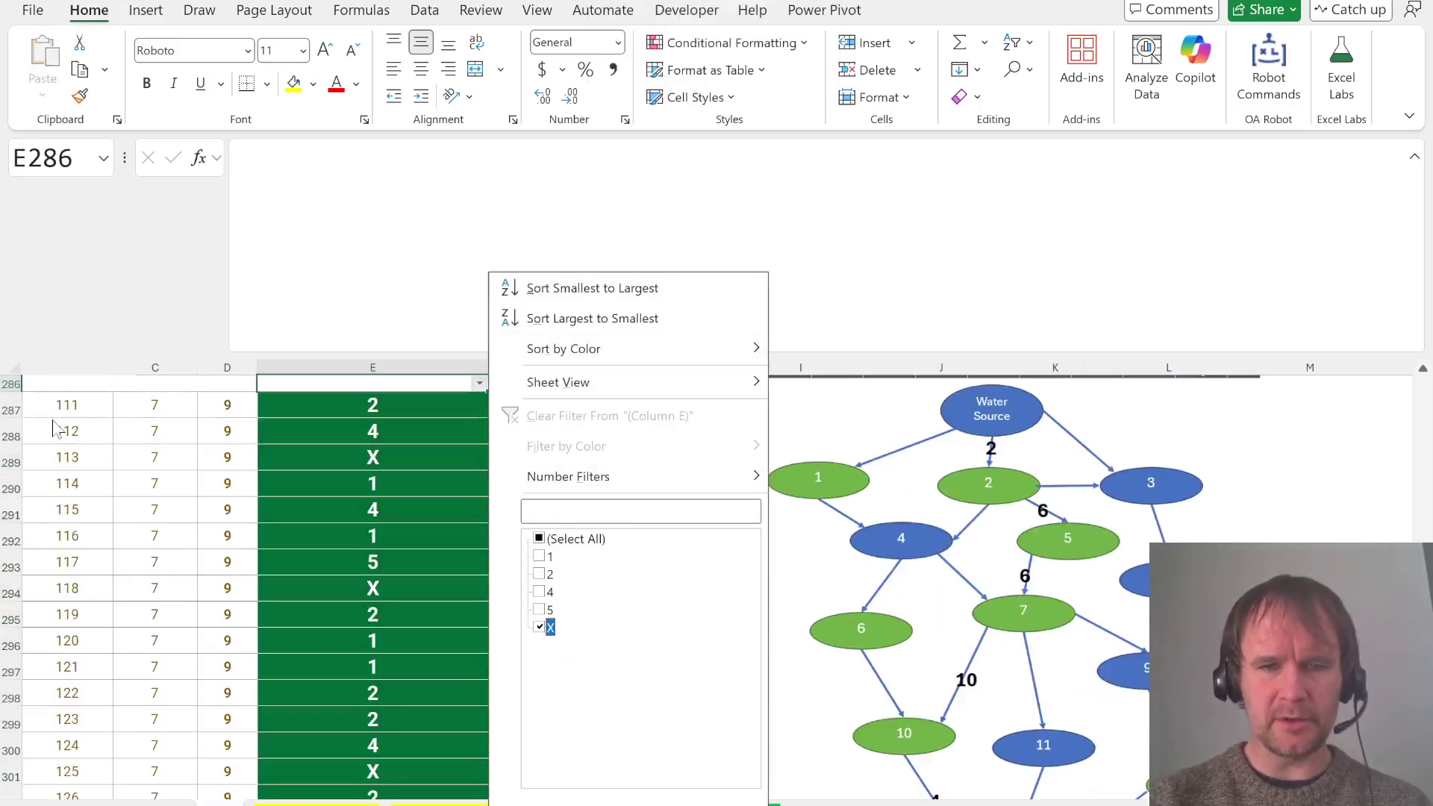
{"action": "key", "text": "Return"}
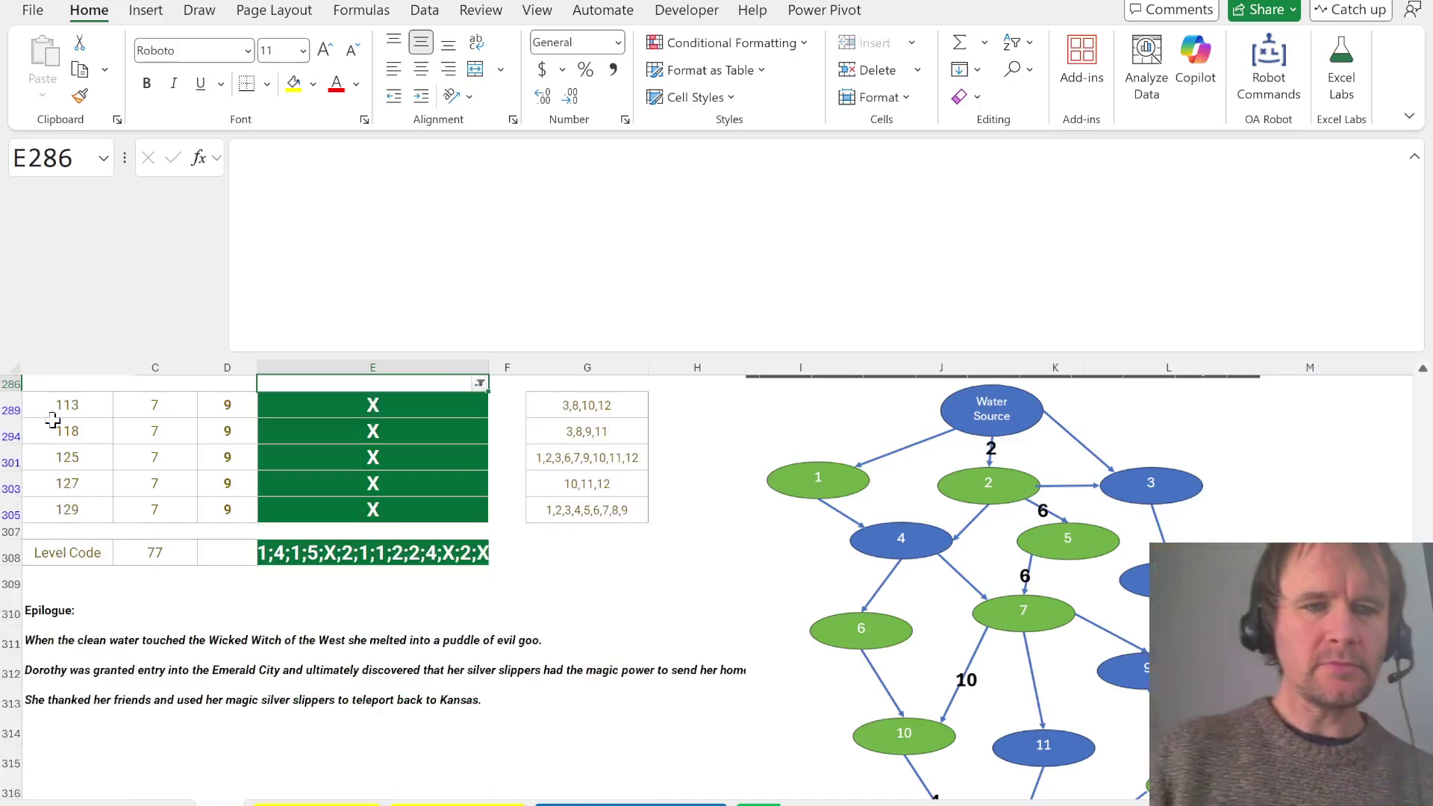
Set the game number in A1 of the L7 sheet to 113
{"action": "key", "text": "ctrl+Page_Down"}
{"action": "key", "text": "Up"}
{"action": "key", "text": "Up"}
{"action": "key", "text": "Up"}
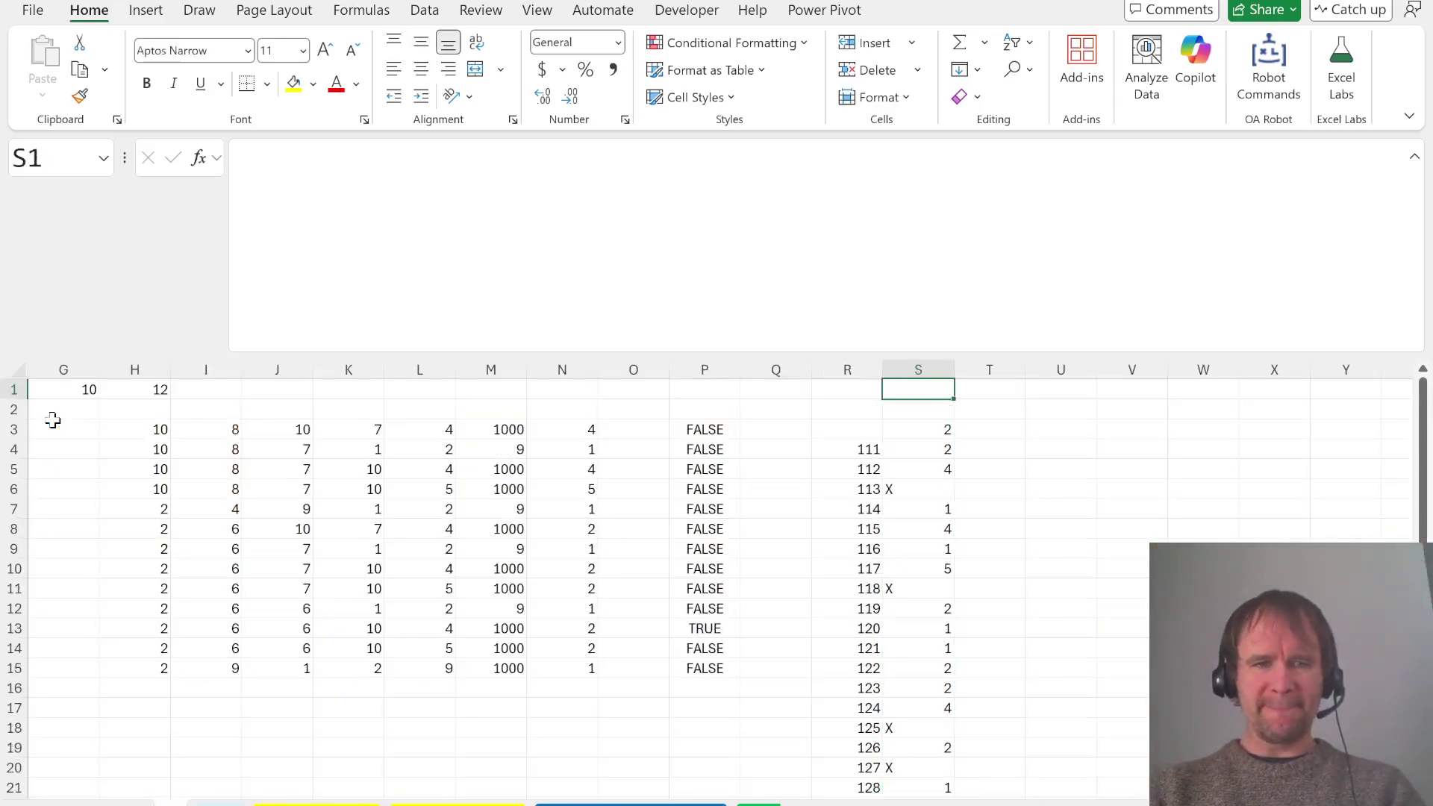
{"action": "key", "text": "ctrl+Home"}
{"action": "type", "text": "113"}
{"action": "key", "text": "Return"}
Examine the path matches for game 113 and the result formula in S3
{"action": "key", "text": "Right"}
{"action": "key", "text": "Right"}
{"action": "key", "text": "Right"}
{"action": "key", "text": "Right"}
{"action": "key", "text": "Right"}
{"action": "key", "text": "Right"}
{"action": "key", "text": "Right"}
{"action": "key", "text": "Right"}
{"action": "key", "text": "Right"}
{"action": "key", "text": "Right"}
{"action": "key", "text": "Right"}
{"action": "key", "text": "Right"}
{"action": "key", "text": "Right"}
{"action": "key", "text": "Right"}
{"action": "key", "text": "Right"}
{"action": "key", "text": "Right"}
{"action": "key", "text": "Right"}
{"action": "key", "text": "Right"}
{"action": "key", "text": "Right"}
{"action": "key", "text": "Right"}
{"action": "key", "text": "Right"}
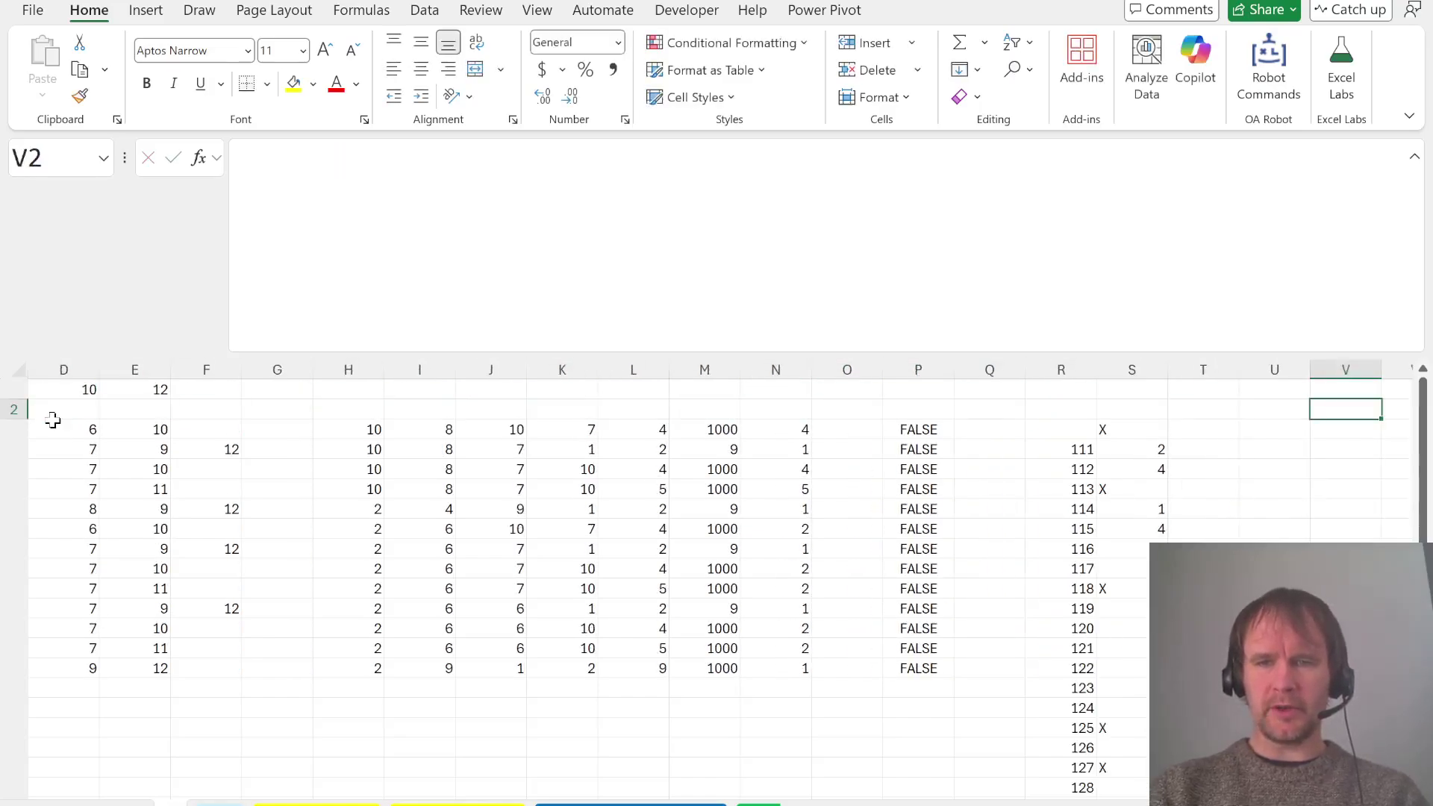
{"action": "key", "text": "Left"}
{"action": "key", "text": "Down"}
{"action": "key", "text": "Left"}
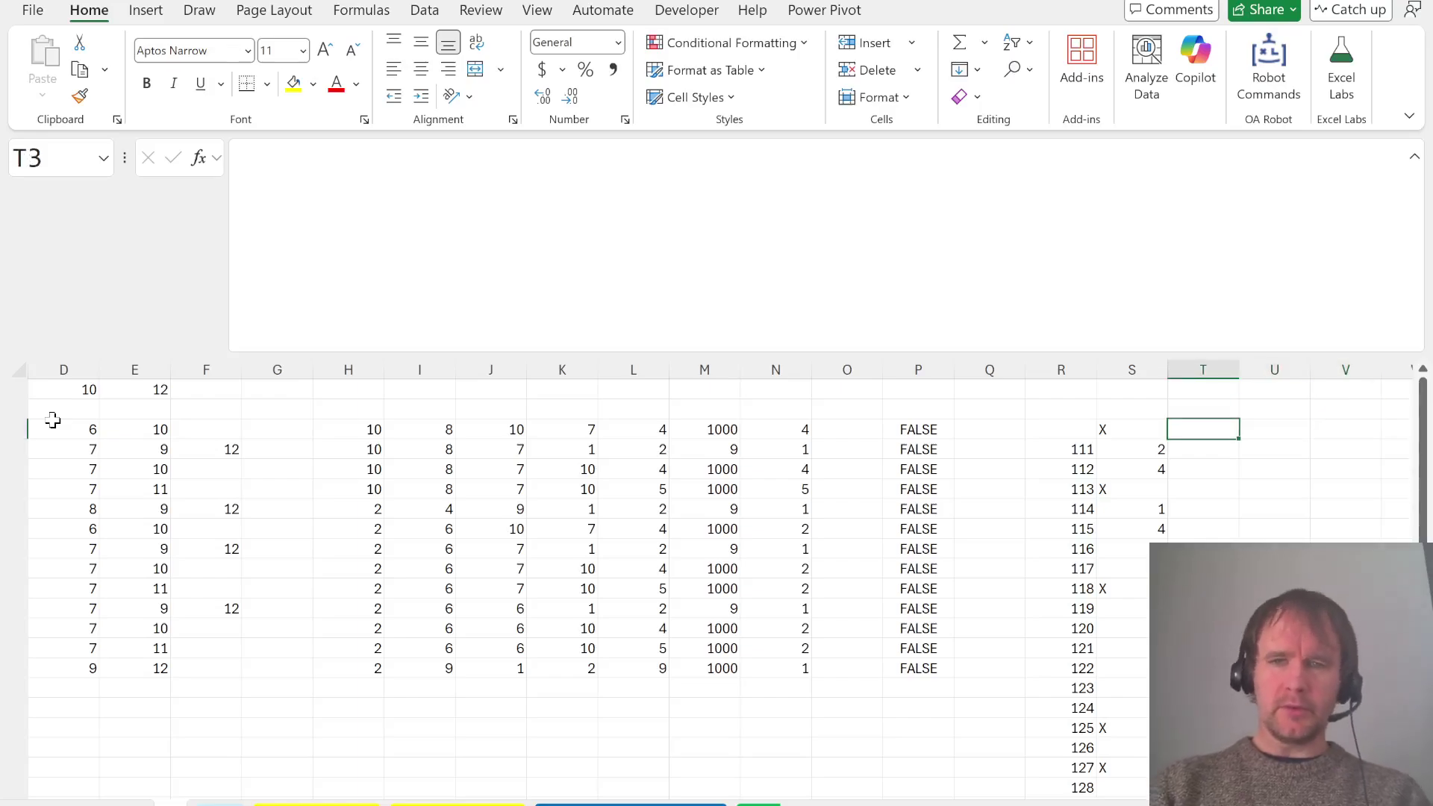
{"action": "key", "text": "Left"}
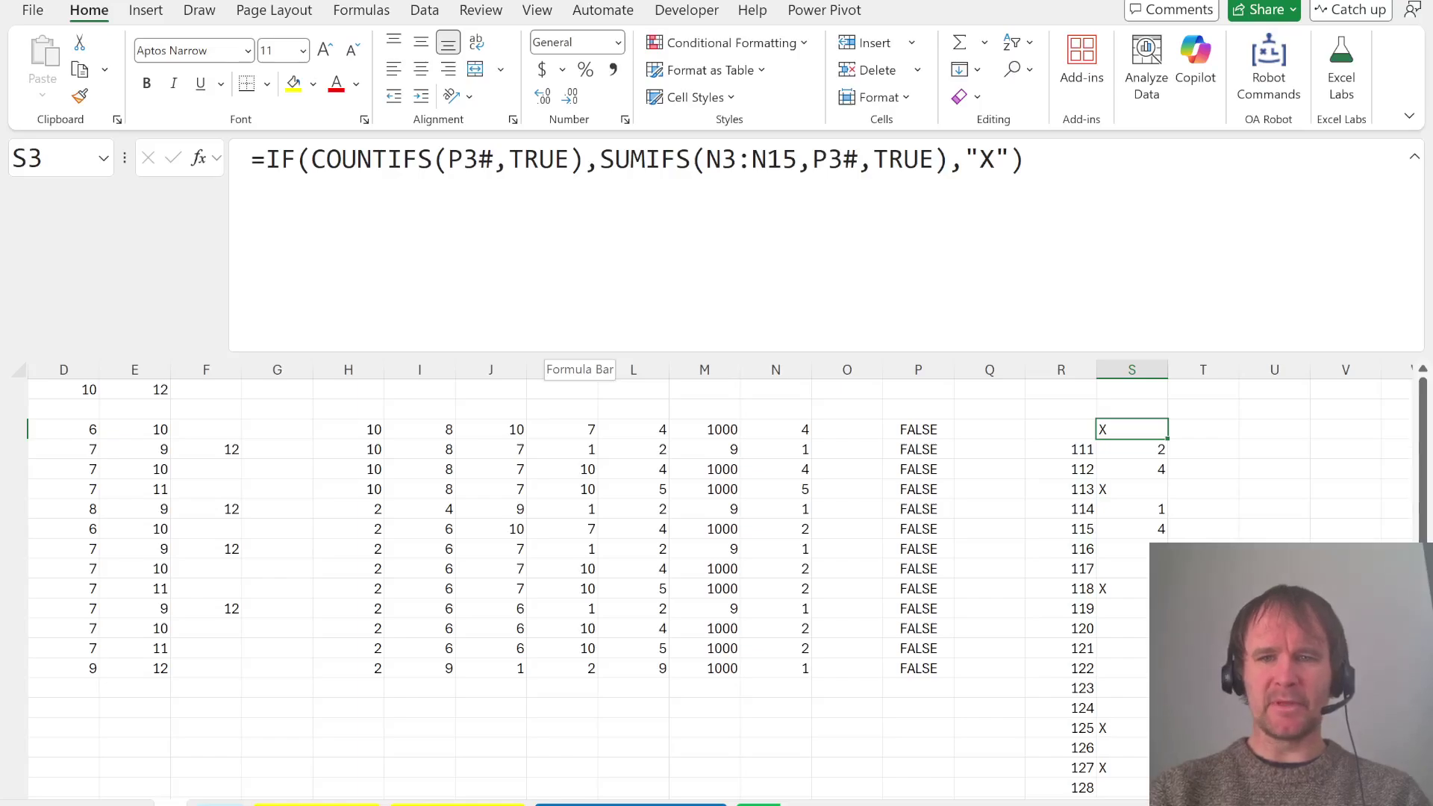
Enter =COUNTIFS(P3#,true) in S1 to count the fully matched paths
{"action": "key", "text": "Up"}
{"action": "key", "text": "Up"}
{"action": "type", "text": "=count"}
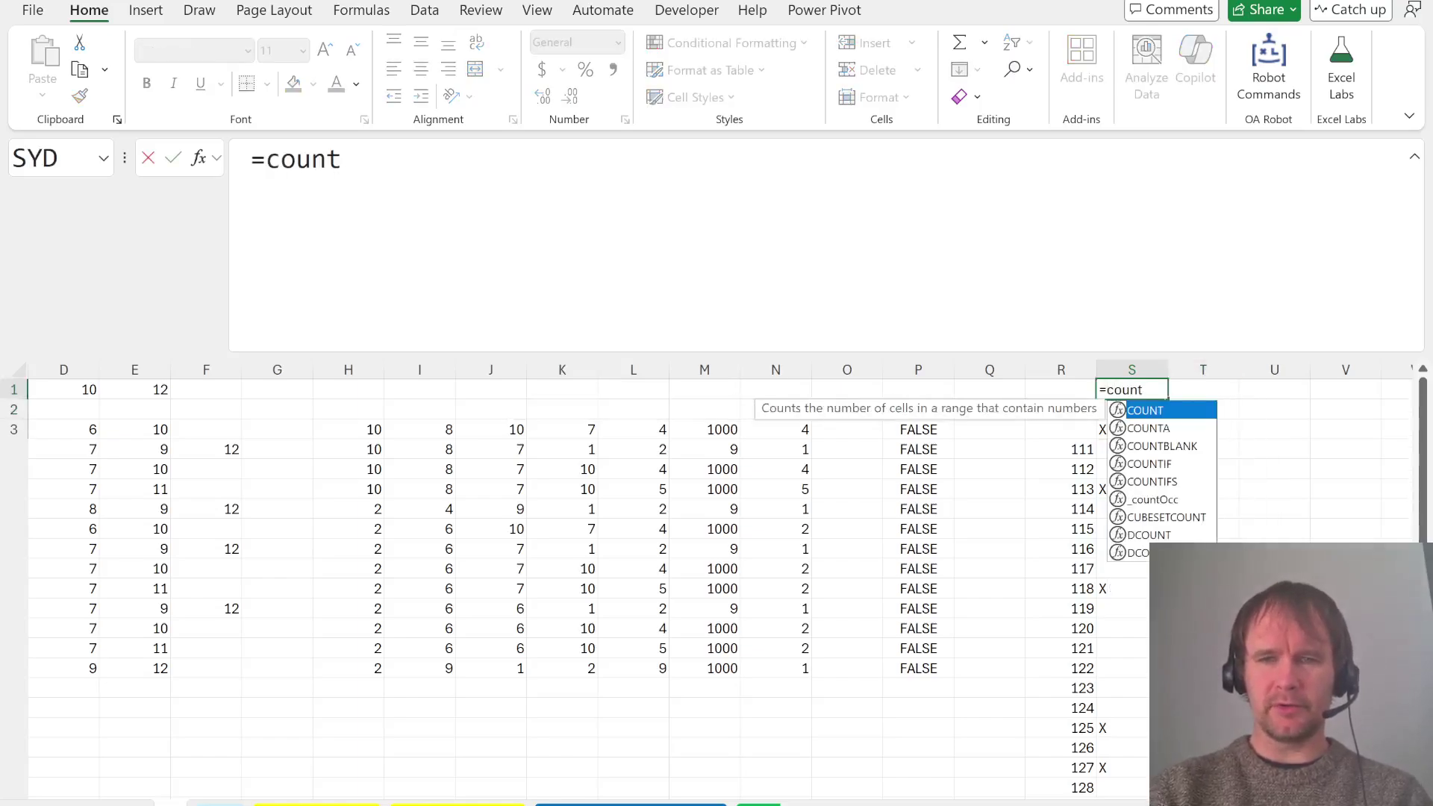
{"action": "type", "text": "ifs"}
{"action": "key", "text": "Tab"}
{"action": "key", "text": "Left"}
{"action": "key", "text": "Left"}
{"action": "key", "text": "Left"}
{"action": "key", "text": "Down"}
{"action": "key", "text": "Down"}
{"action": "type", "text": "#,tr"}
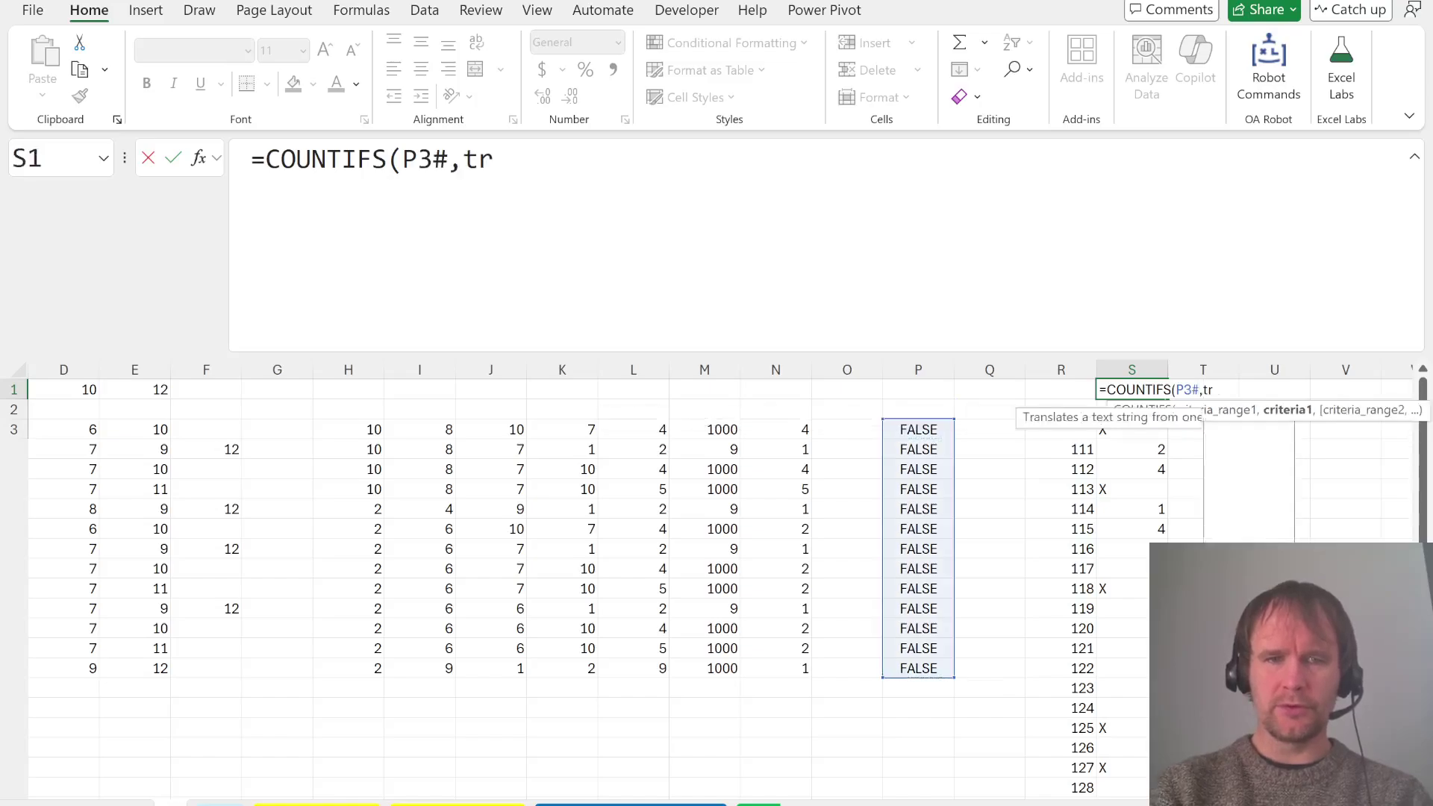
{"action": "type", "text": "ue)"}
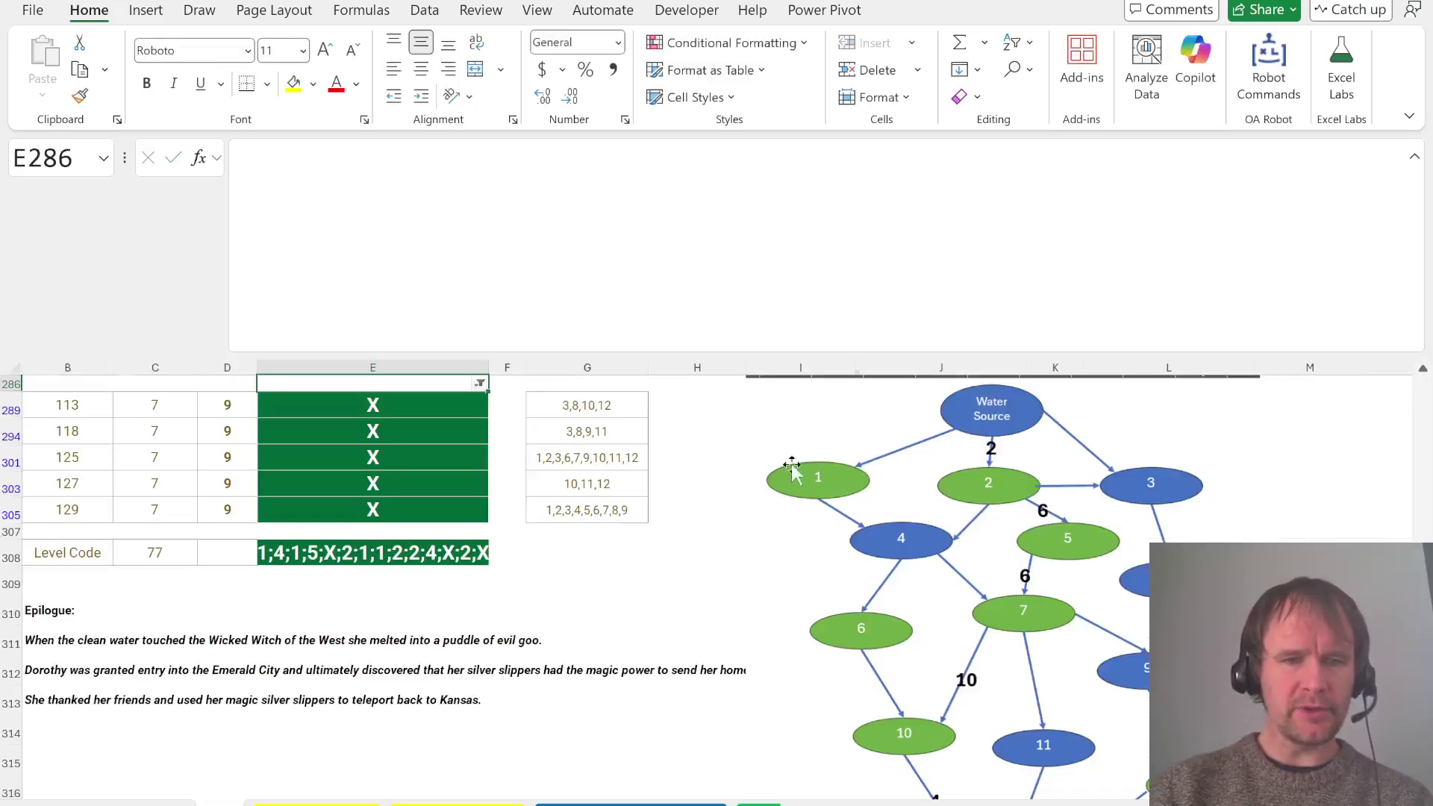
Read the epilogue lines and the Level 7 hint about incomplete paths on the Case sheet
{"action": "scroll", "coordinate": [553, 571], "scroll_direction": "left", "scroll_amount": 1}
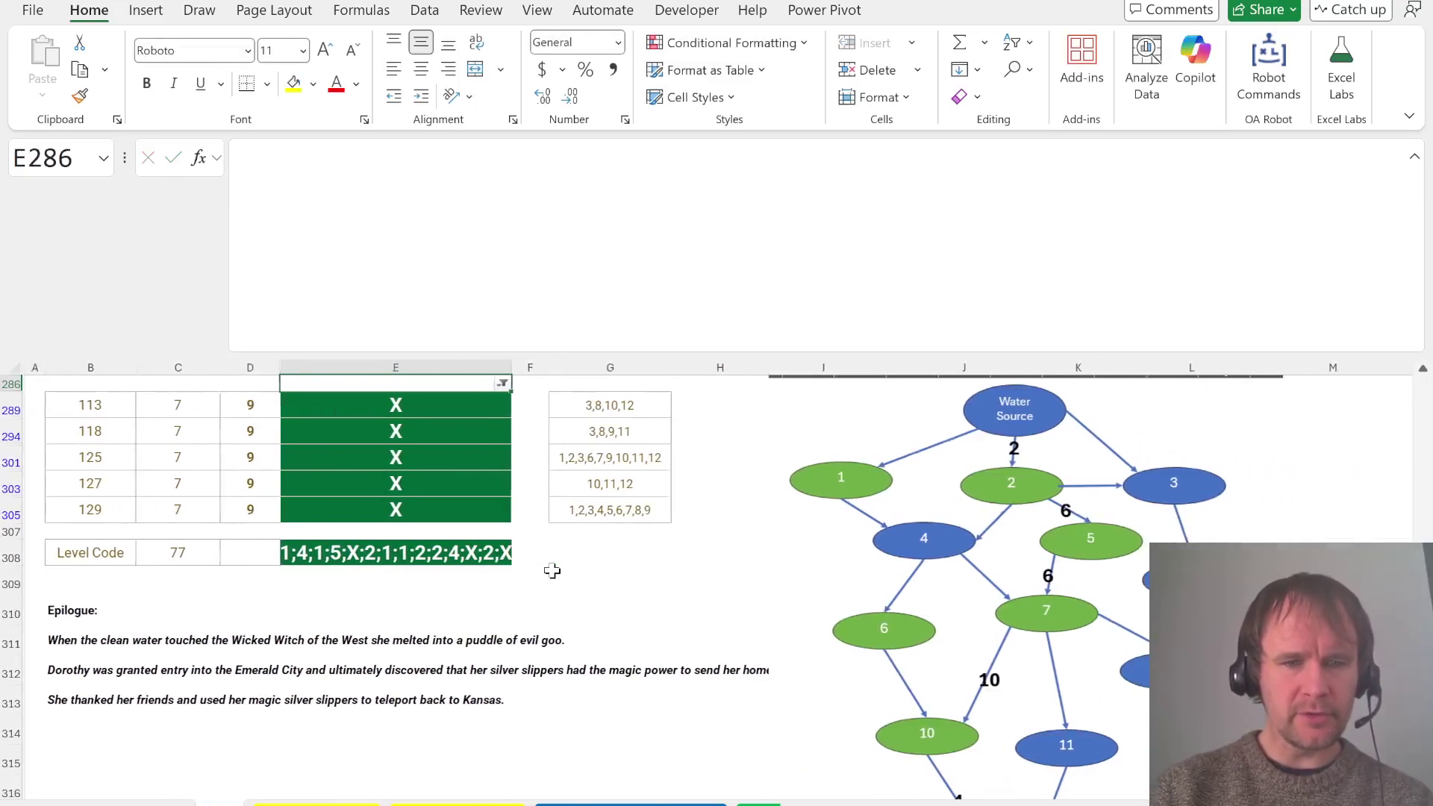
{"action": "left_click", "coordinate": [203, 636]}
{"action": "key", "text": "Left"}
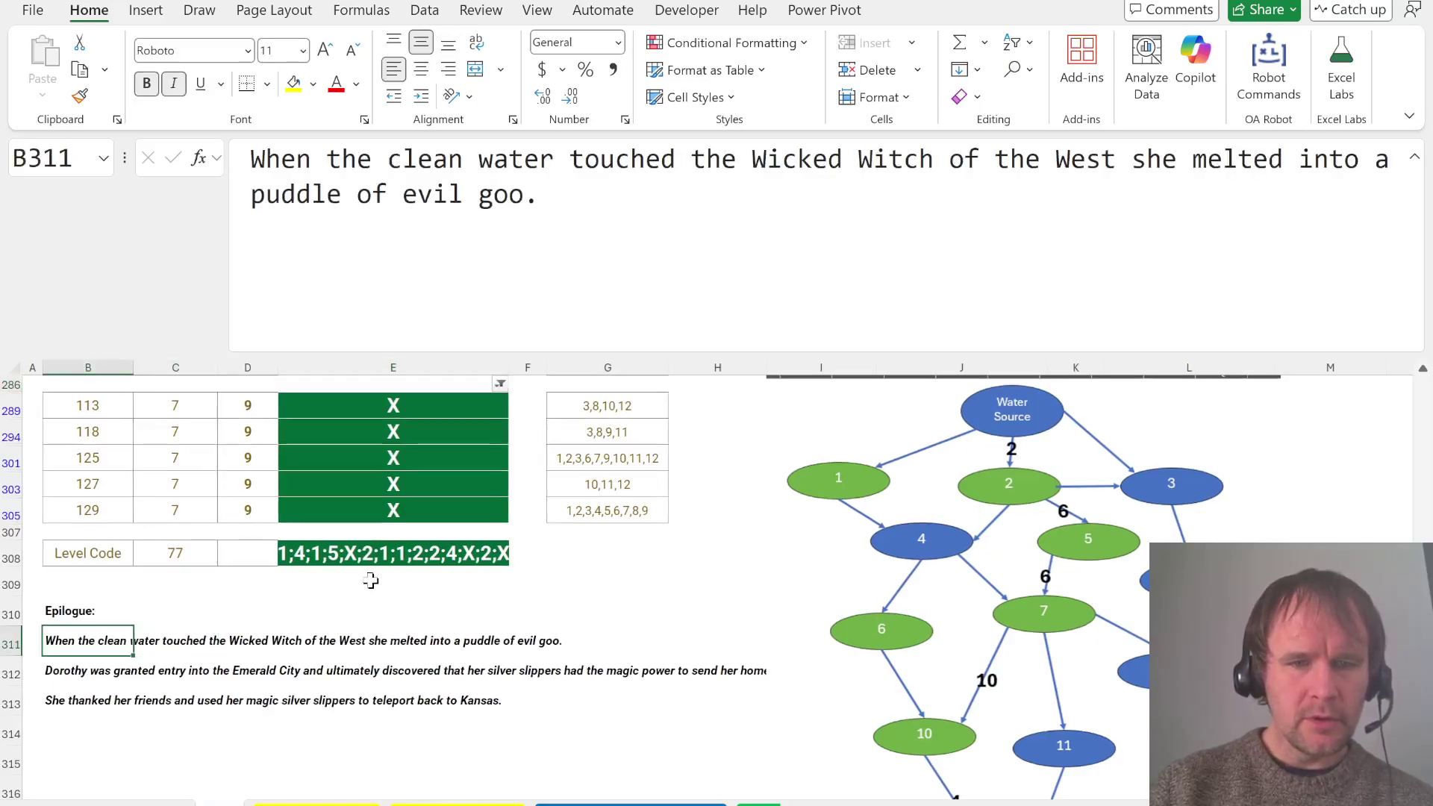
{"action": "key", "text": "Down"}
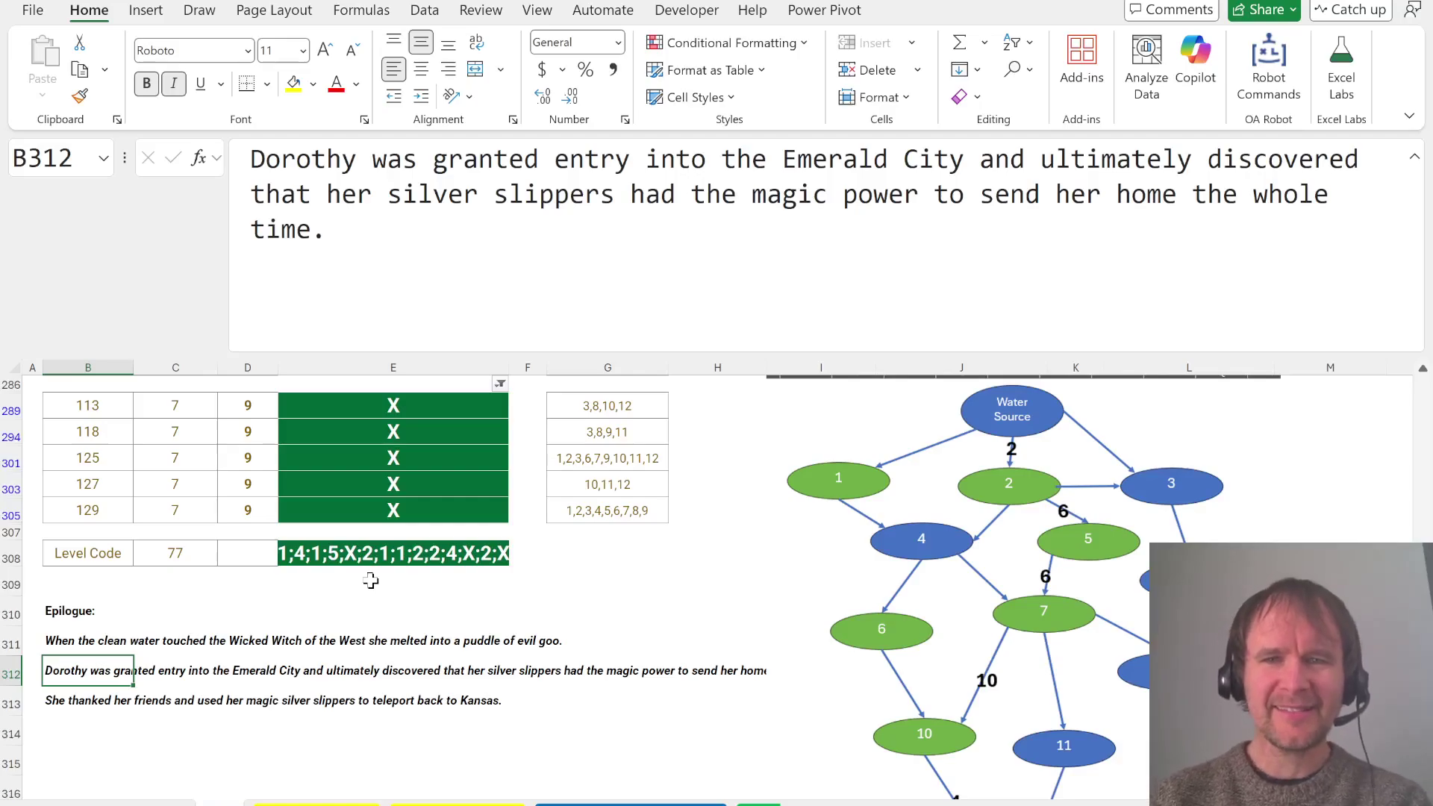
{"action": "key", "text": "Down"}
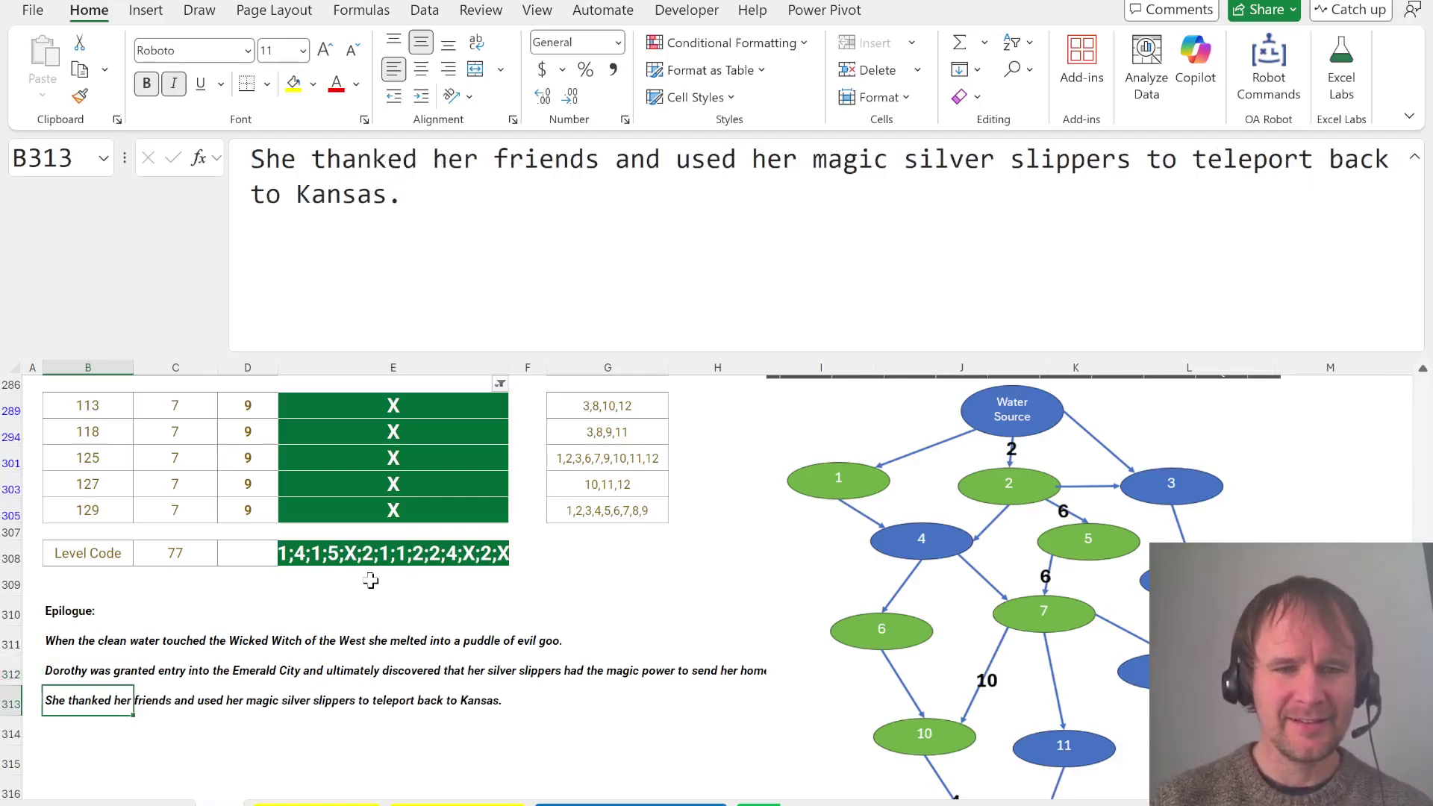
{"action": "key", "text": "Page_Up"}
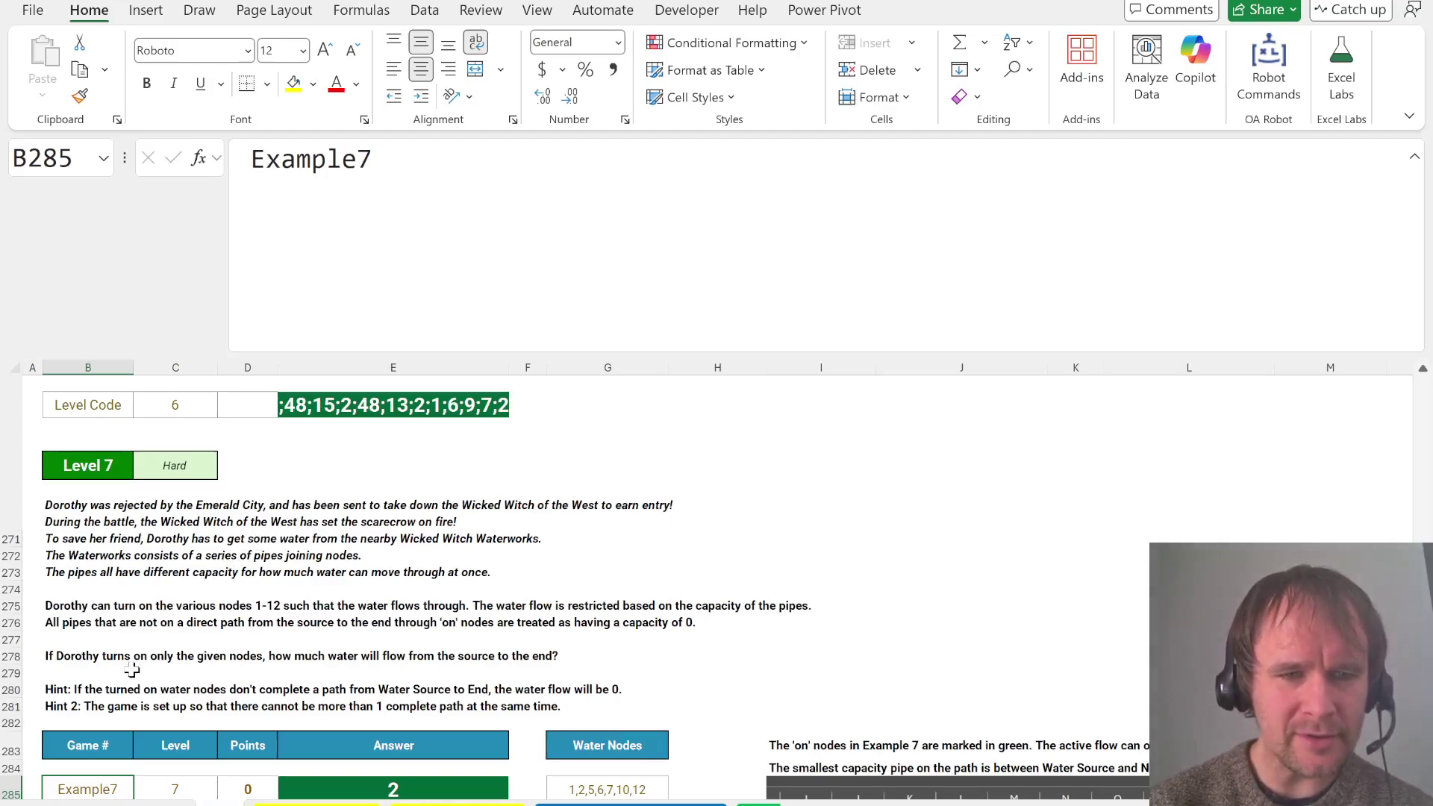
{"action": "left_click", "coordinate": [76, 685]}
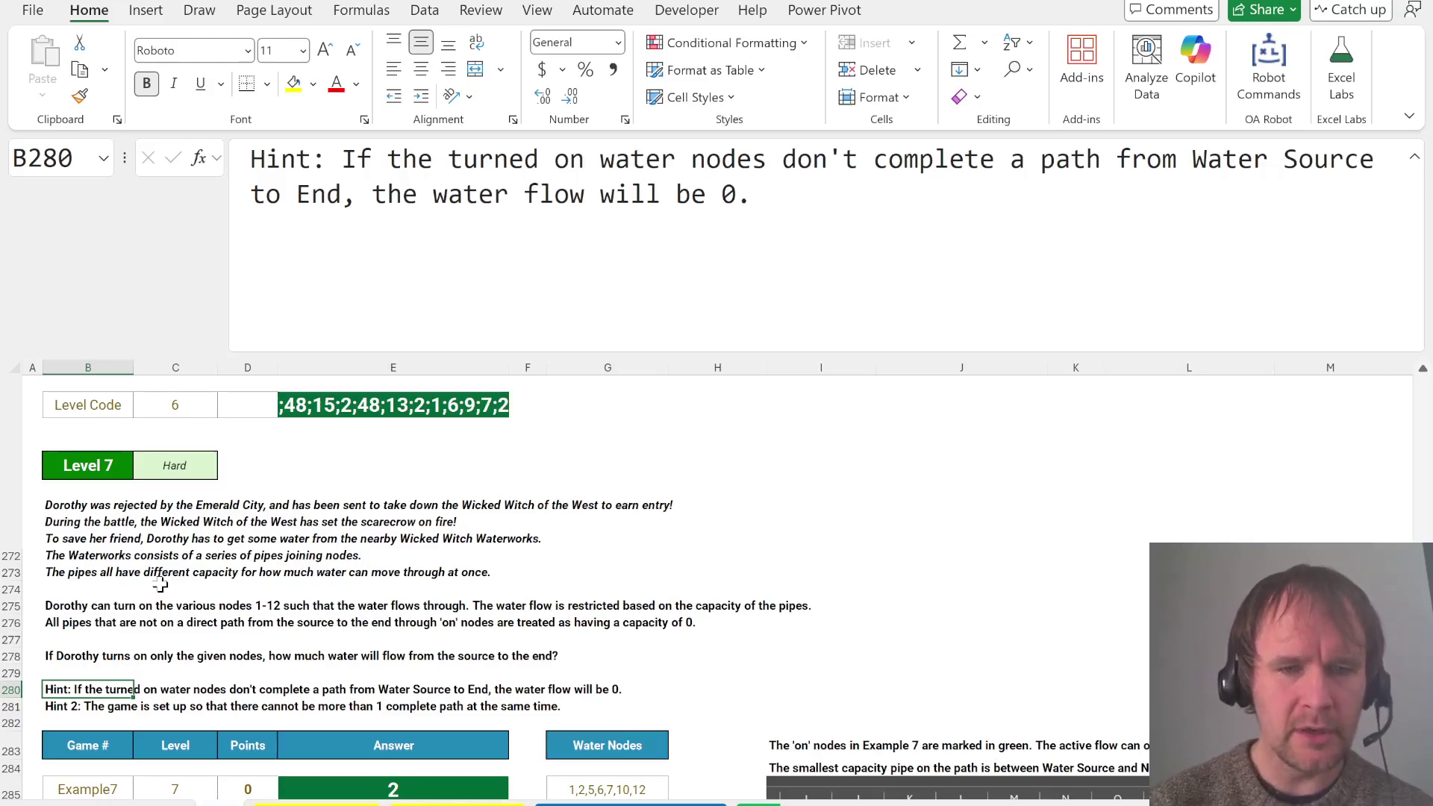
Change the S3 formula on the L7 sheet to test S1>0 and return 0 instead of "X" when no path matches
{"action": "key", "text": "ctrl+Page_Down"}
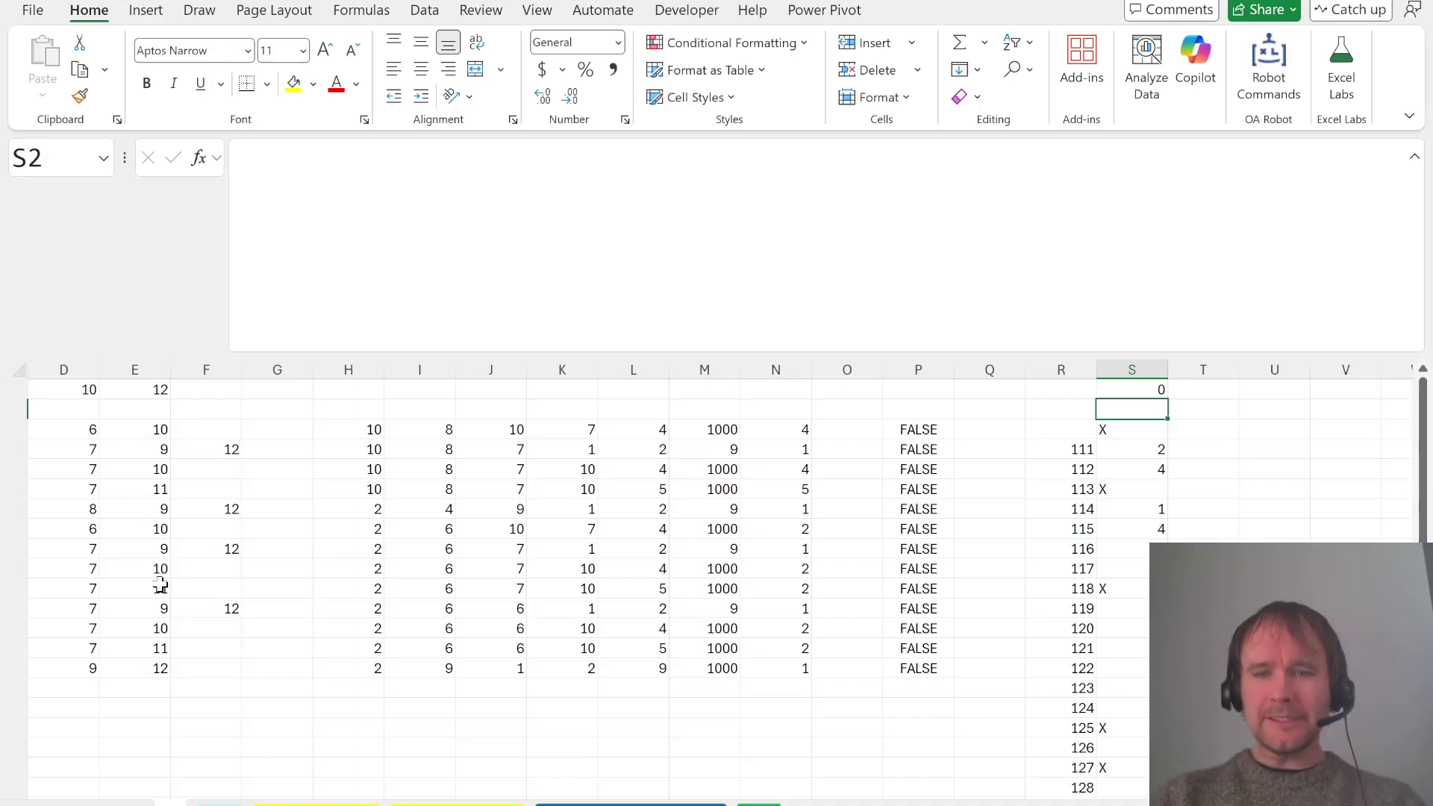
{"action": "key", "text": "Down"}
{"action": "left_click_drag", "start_coordinate": [311, 159], "coordinate": [584, 159]}
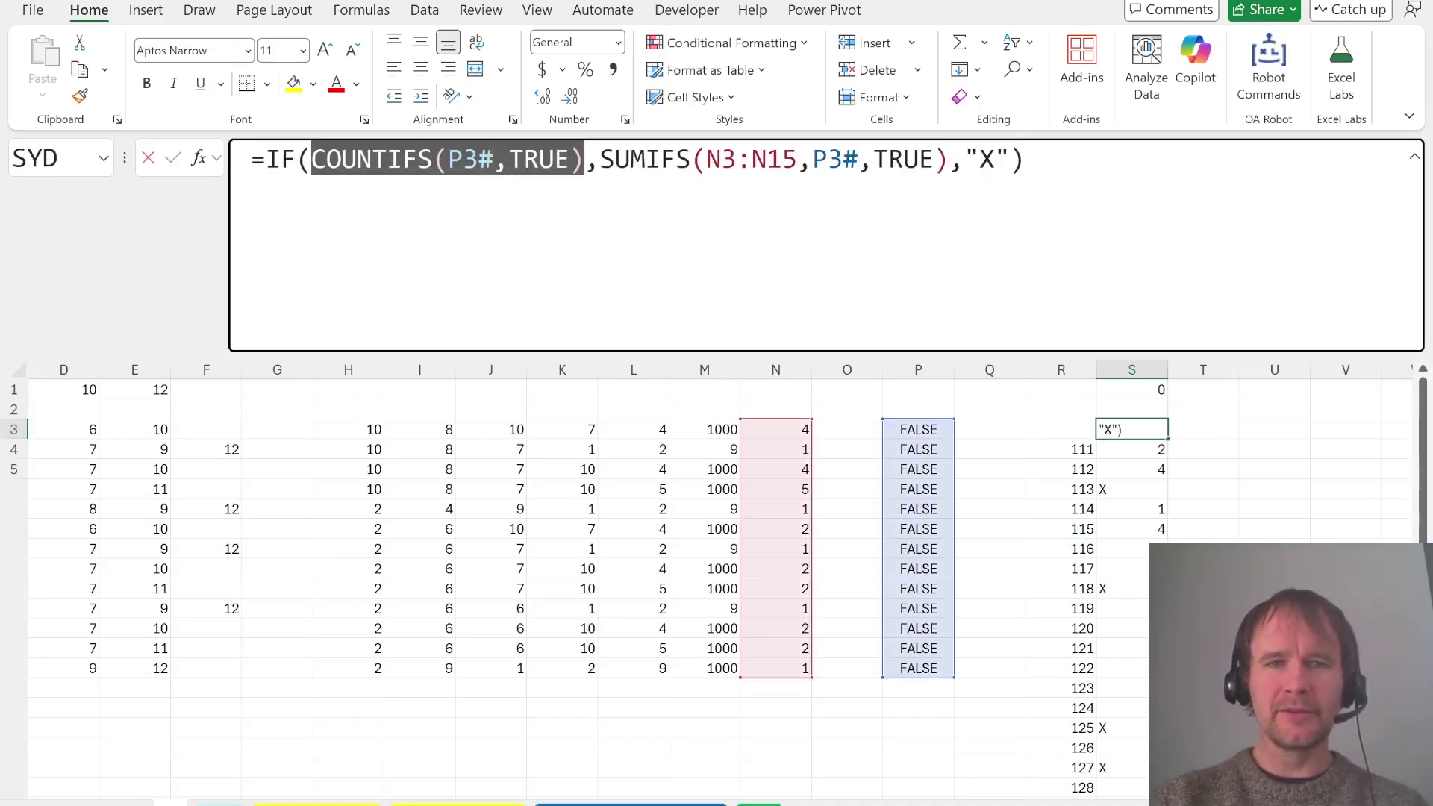
{"action": "left_click", "coordinate": [1142, 390]}
{"action": "type", "text": ">0"}
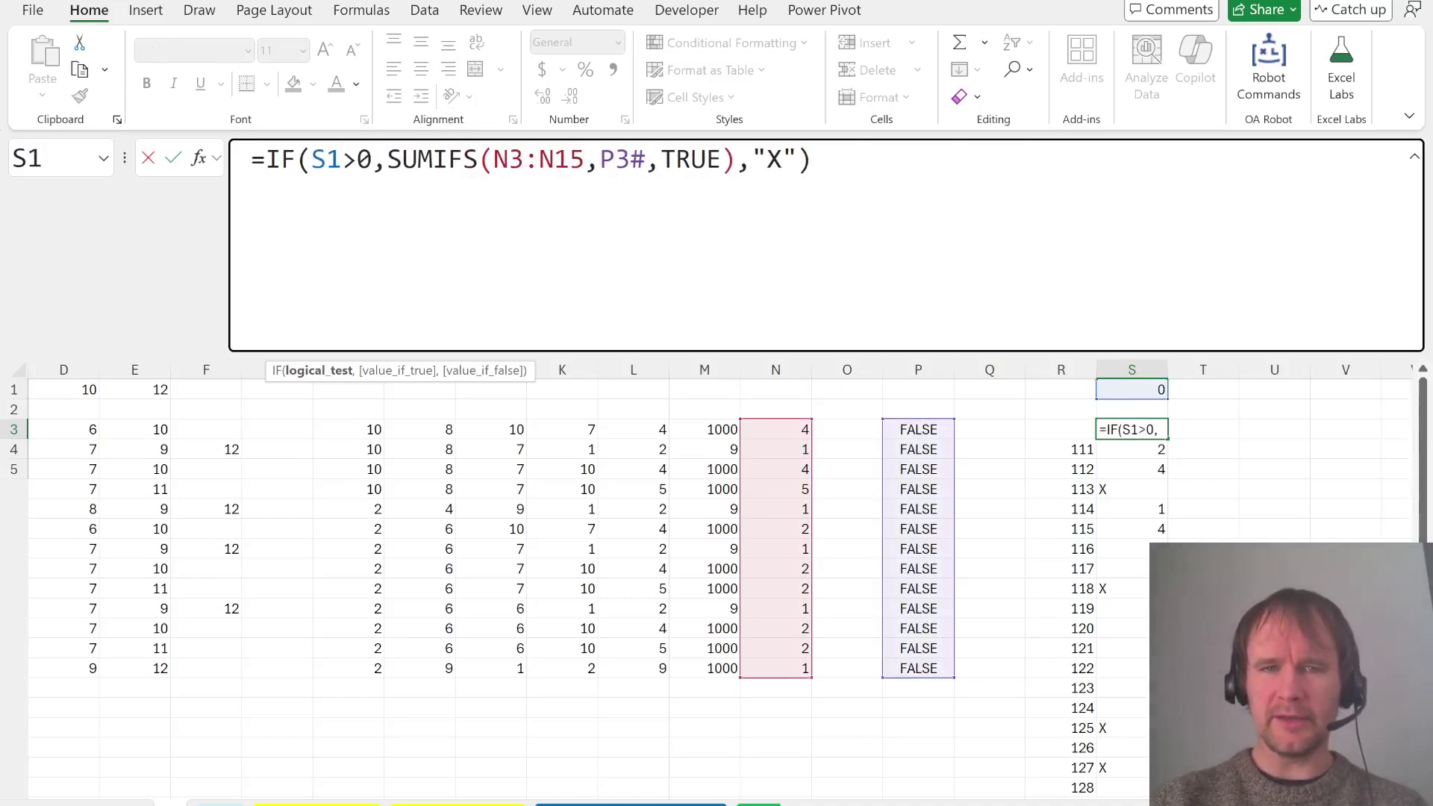
{"action": "double_click", "coordinate": [773, 159]}
{"action": "type", "text": "0"}
{"action": "key", "text": "Return"}
Select the updated results in S4:S23 and clear the filter on the Level 7 answer column of the Case sheet
{"action": "left_click_drag", "start_coordinate": [1131, 449], "coordinate": [1131, 787]}
{"action": "key", "text": "ctrl+Page_Up"}
{"action": "key", "text": "Right"}
{"action": "key", "text": "Right"}
{"action": "key", "text": "Right"}
{"action": "key", "text": "Down"}
{"action": "key", "text": "Down"}
{"action": "key", "text": "Down"}
{"action": "key", "text": "Down"}
{"action": "key", "text": "Down"}
{"action": "key", "text": "Down"}
{"action": "key", "text": "Down"}
{"action": "key", "text": "alt+a"}
{"action": "key", "text": "c"}
{"action": "key", "text": "Left"}
{"action": "key", "text": "Right"}
Recalculate the L7 data table and return to the Level 7 answers on the Case sheet
{"action": "key", "text": "Up"}
{"action": "key", "text": "Up"}
{"action": "key", "text": "Up"}
{"action": "key", "text": "Down"}
{"action": "key", "text": "ctrl+Page_Down"}
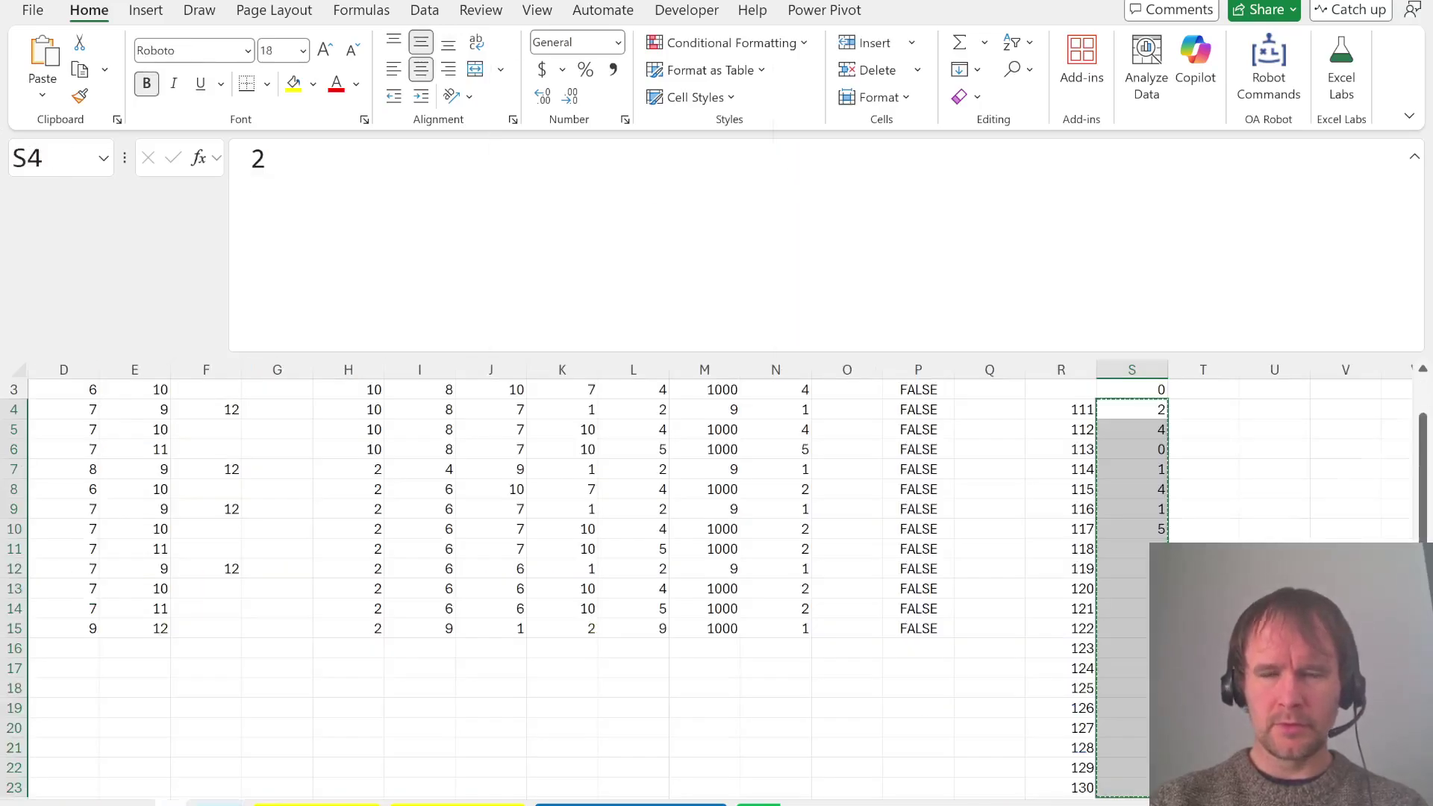
{"action": "key", "text": "F9"}
{"action": "key", "text": "ctrl+Page_Up"}
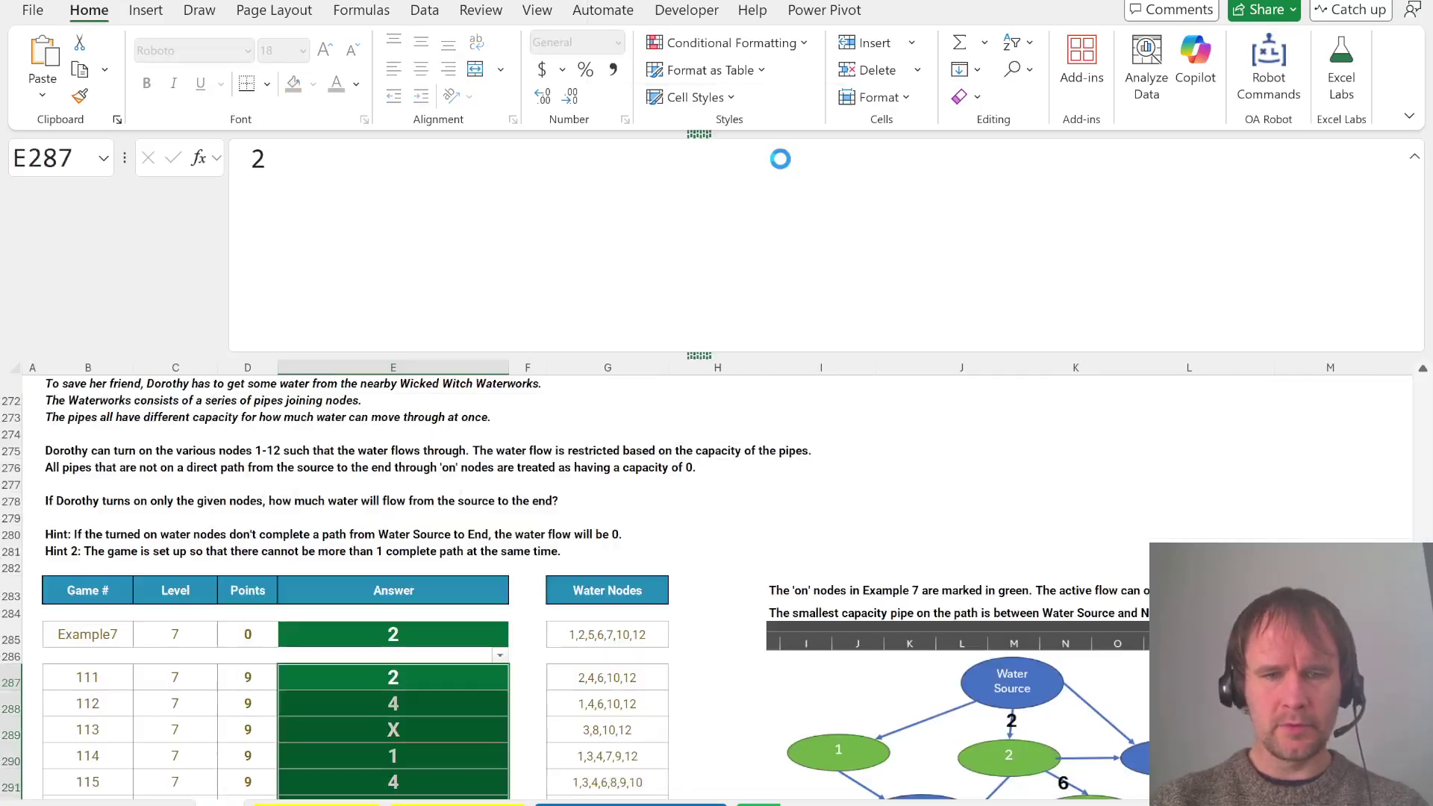
Switch to the browser quiz and paste the Level 7 code 2;4;0;1;4;1;5;0;2;1;1;2;2;4;0;2;0;1;0;1 as the Level 7 answer
{"action": "key", "text": "ctrl+Down"}
{"action": "key", "text": "ctrl+Down"}
{"action": "key", "text": "alt+Tab"}
{"action": "key", "text": "alt+Tab"}
{"action": "key", "text": "Tab"}
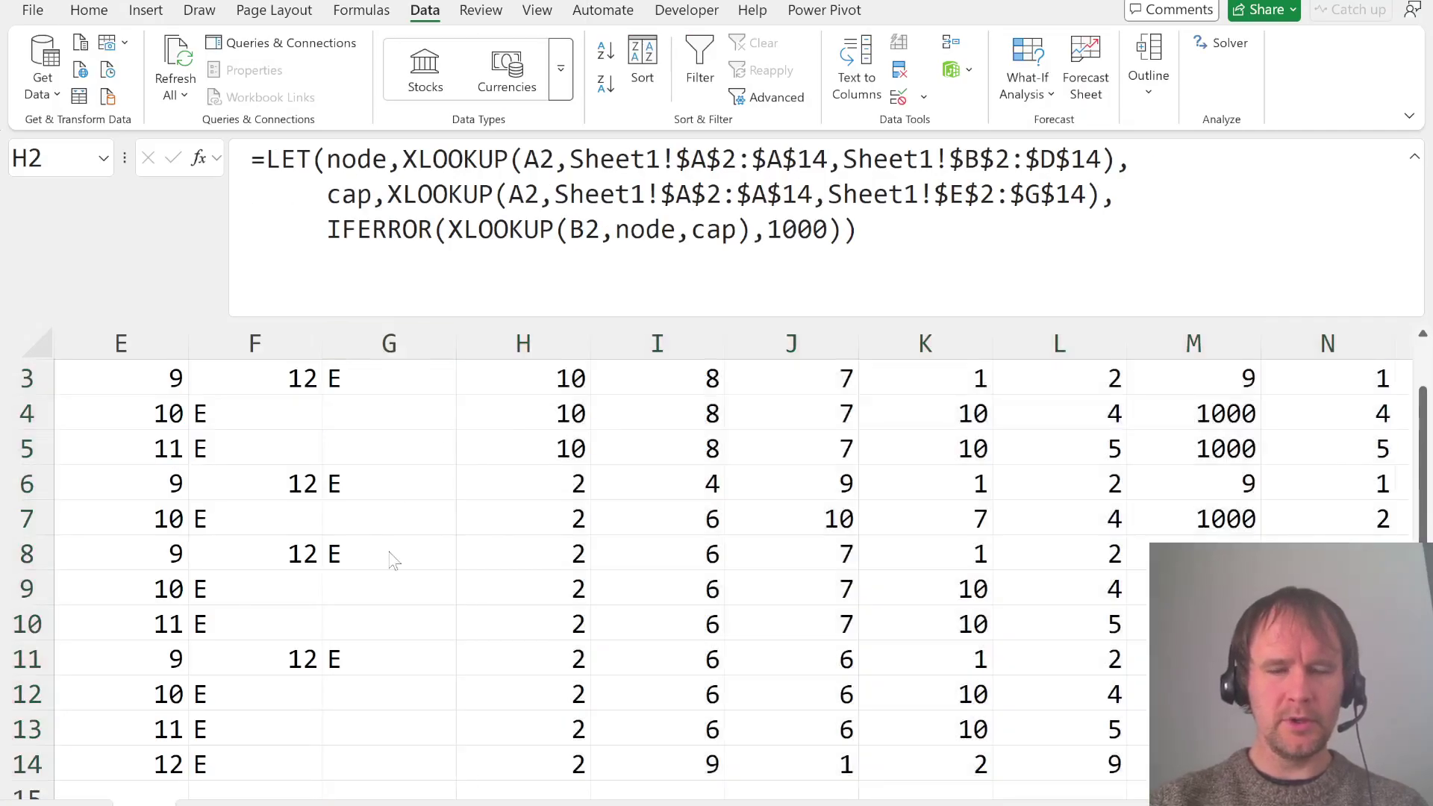
{"action": "scroll", "coordinate": [228, 630], "scroll_direction": "down", "scroll_amount": 15}
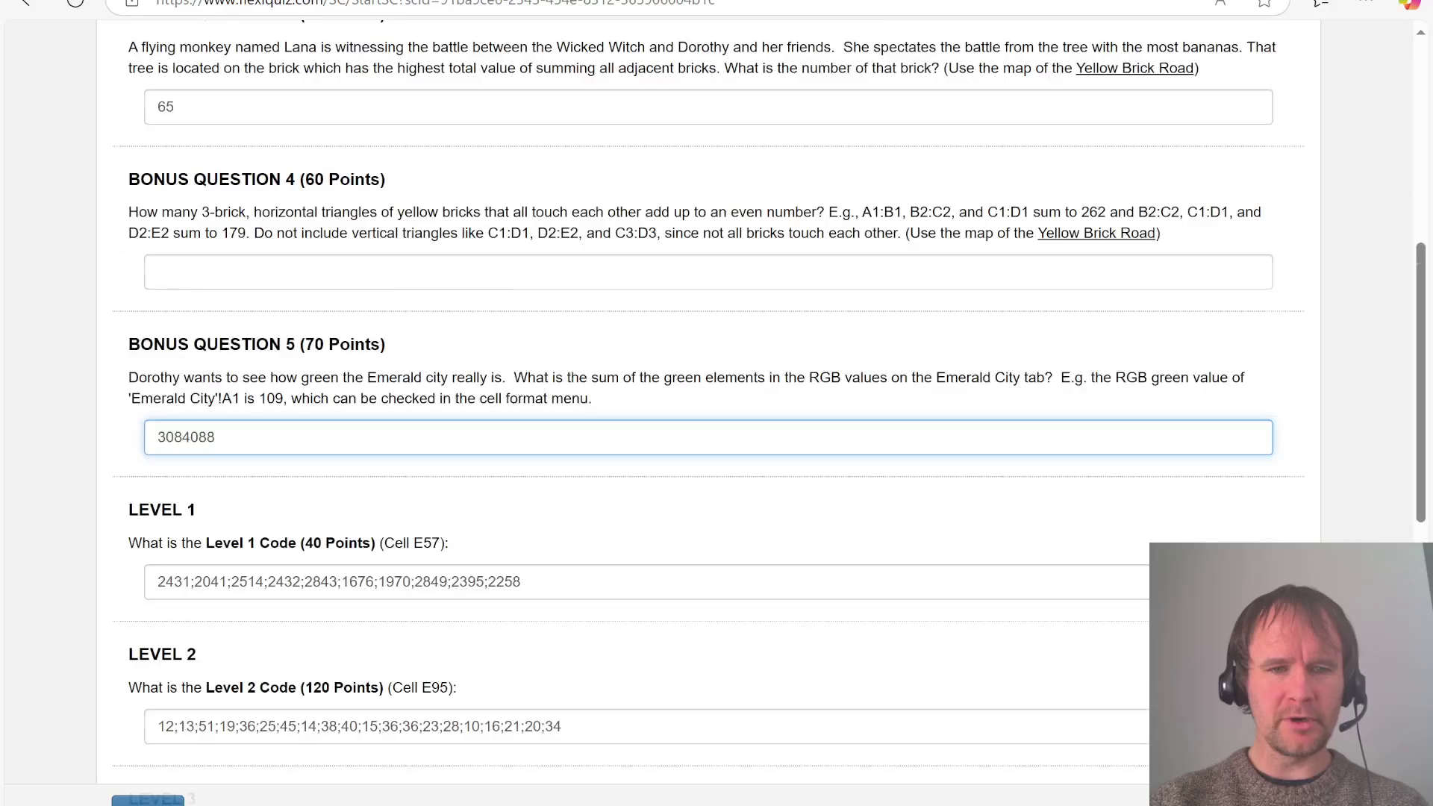
{"action": "left_click", "coordinate": [228, 540]}
{"action": "key", "text": "ctrl+v"}
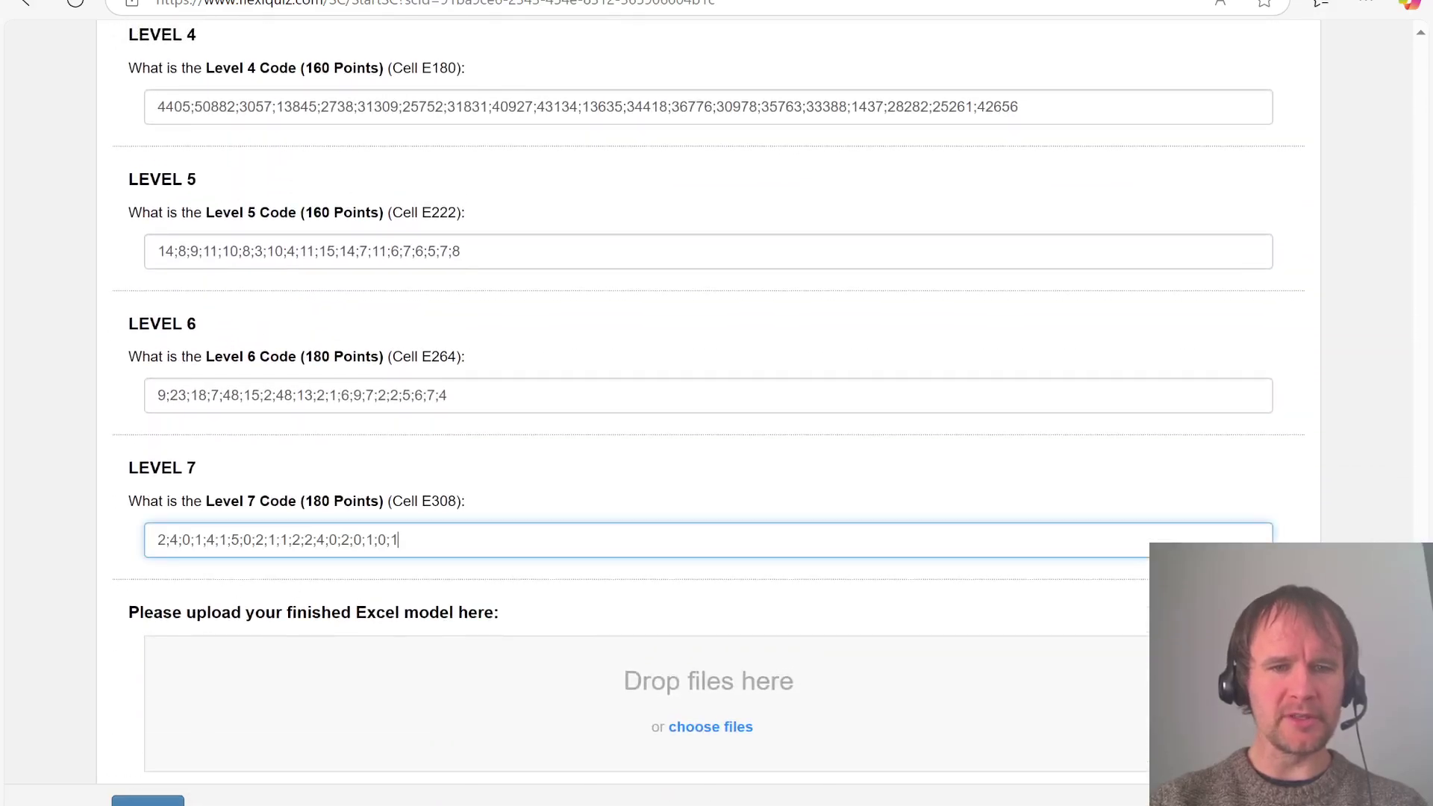
Review Bonus Question 4 in the quiz and switch back to Excel to show the yellow brick sheet
{"action": "scroll", "coordinate": [277, 396], "scroll_direction": "up", "scroll_amount": 14}
{"action": "left_click", "coordinate": [278, 395]}
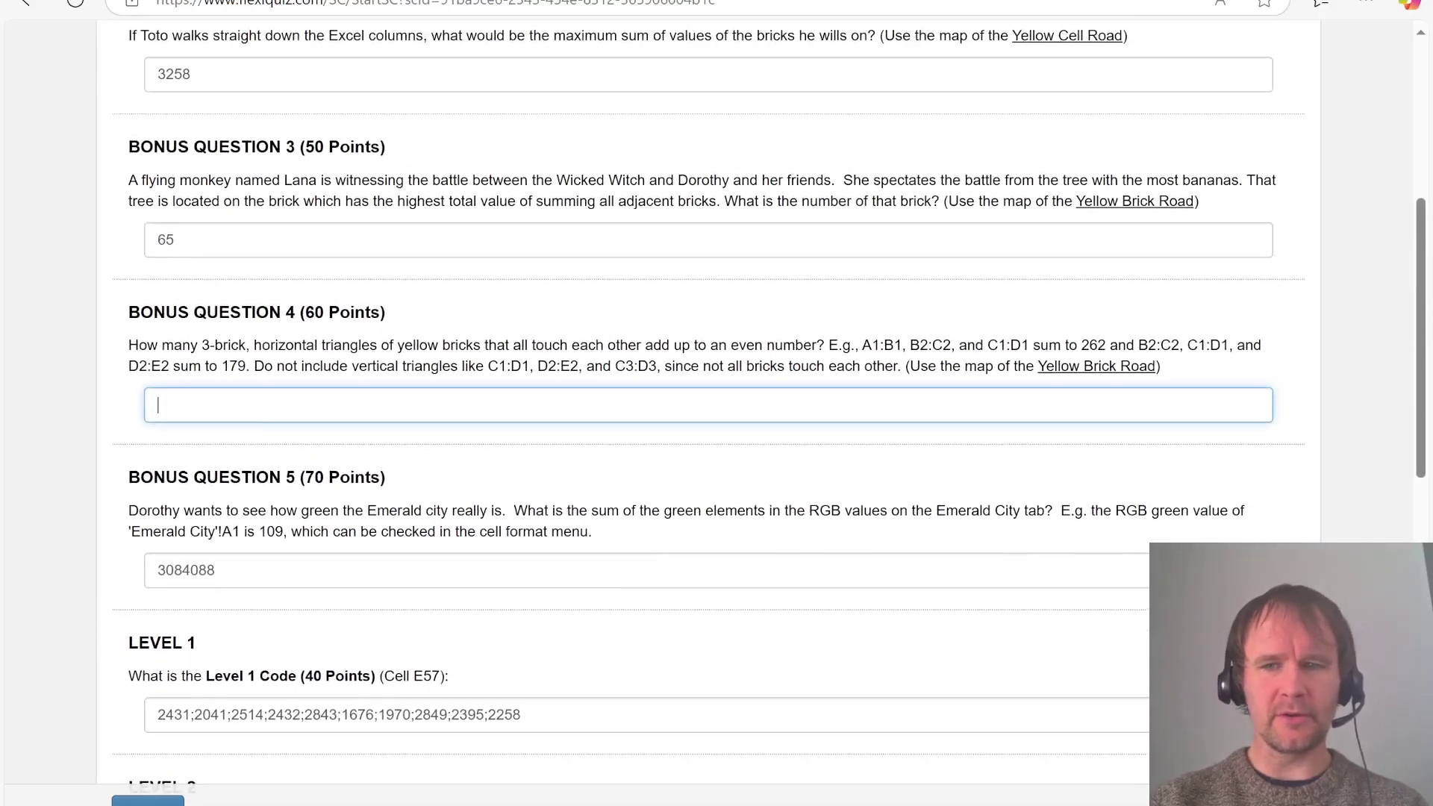
{"action": "key", "text": "alt+Tab"}
{"action": "key", "text": "ctrl+Page_Down"}
{"action": "key", "text": "ctrl+Page_Down"}
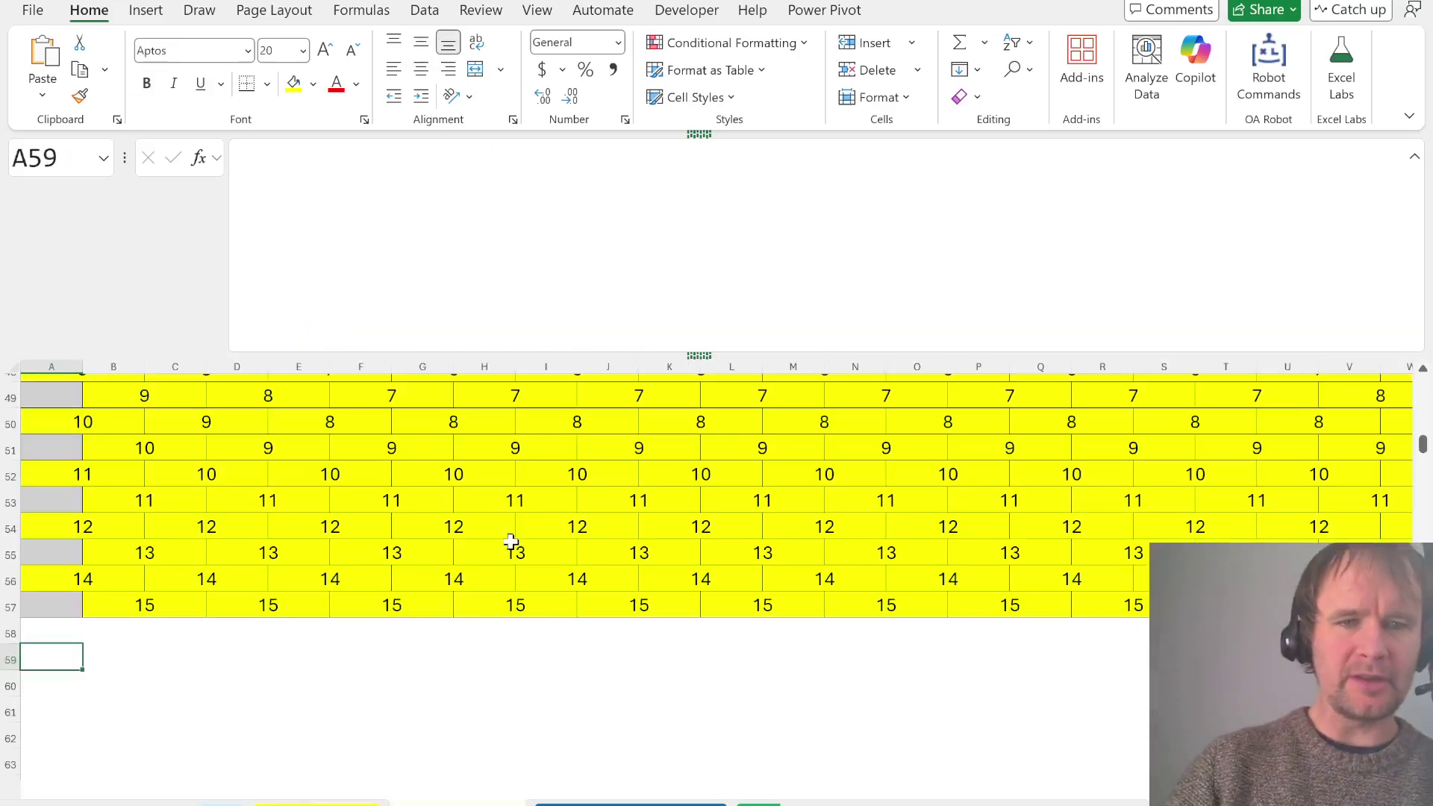
Select and copy the numbered yellow brick map from A1 across to column Y and down its rows
{"action": "key", "text": "ctrl+Home"}
{"action": "key", "text": "ctrl+shift+Right"}
{"action": "key", "text": "shift+Down"}
{"action": "key", "text": "shift+Down"}
{"action": "key", "text": "shift+Down"}
{"action": "key", "text": "shift+Down"}
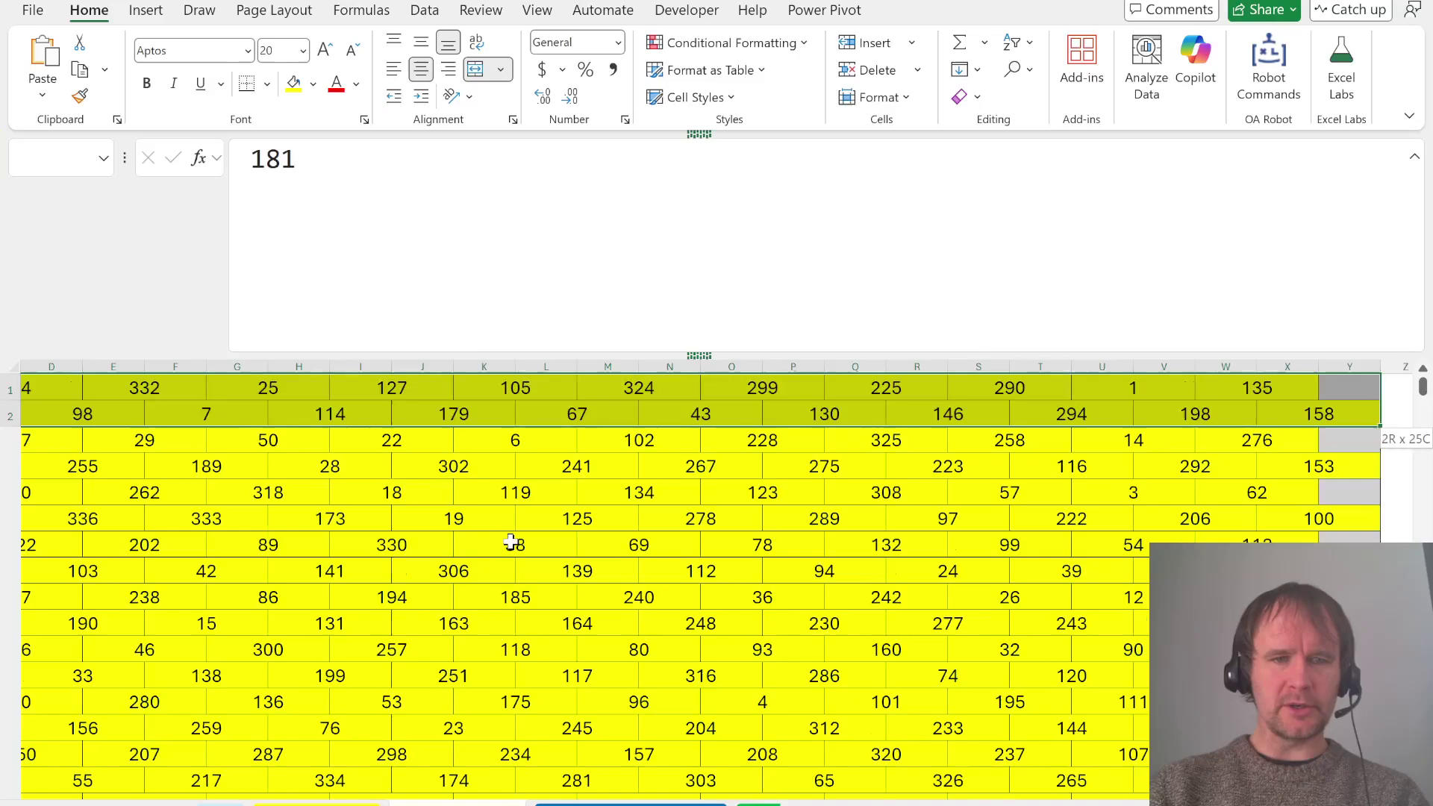
{"action": "key", "text": "shift+Down"}
{"action": "key", "text": "shift+Down"}
{"action": "key", "text": "shift+Down"}
{"action": "key", "text": "shift+Down"}
{"action": "key", "text": "shift+Down"}
{"action": "key", "text": "shift+Down"}
{"action": "key", "text": "shift+Down"}
{"action": "key", "text": "shift+Down"}
{"action": "key", "text": "shift+Down"}
{"action": "key", "text": "shift+Down"}
{"action": "key", "text": "shift+Down"}
{"action": "key", "text": "shift+Down"}
{"action": "key", "text": "shift+Down"}
{"action": "key", "text": "shift+Down"}
{"action": "key", "text": "shift+Down"}
{"action": "key", "text": "shift+Down"}
{"action": "key", "text": "shift+Down"}
{"action": "key", "text": "shift+Down"}
{"action": "key", "text": "shift+Down"}
{"action": "key", "text": "shift+Down"}
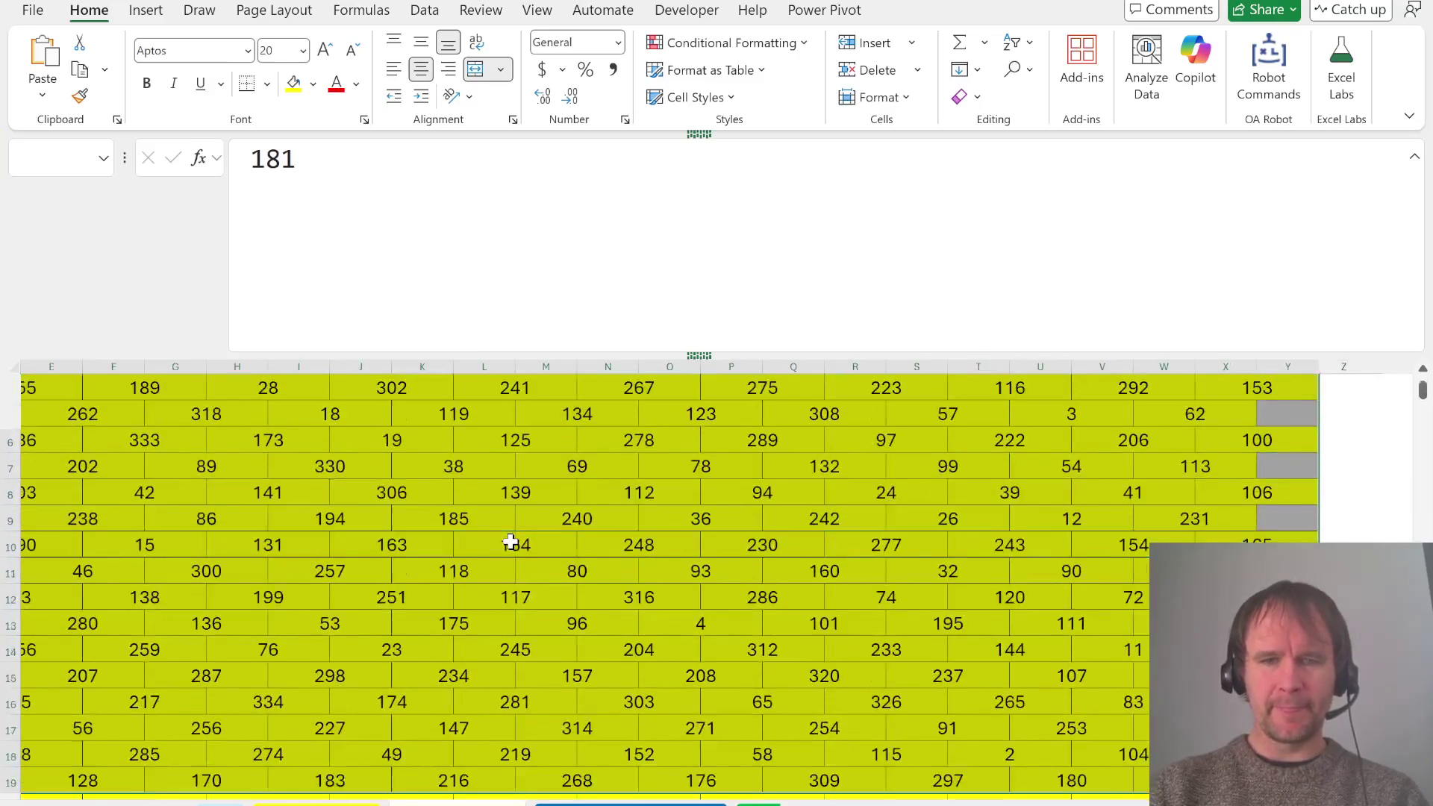
{"action": "key", "text": "shift+Up"}
{"action": "key", "text": "shift+Up"}
{"action": "key", "text": "shift+Up"}
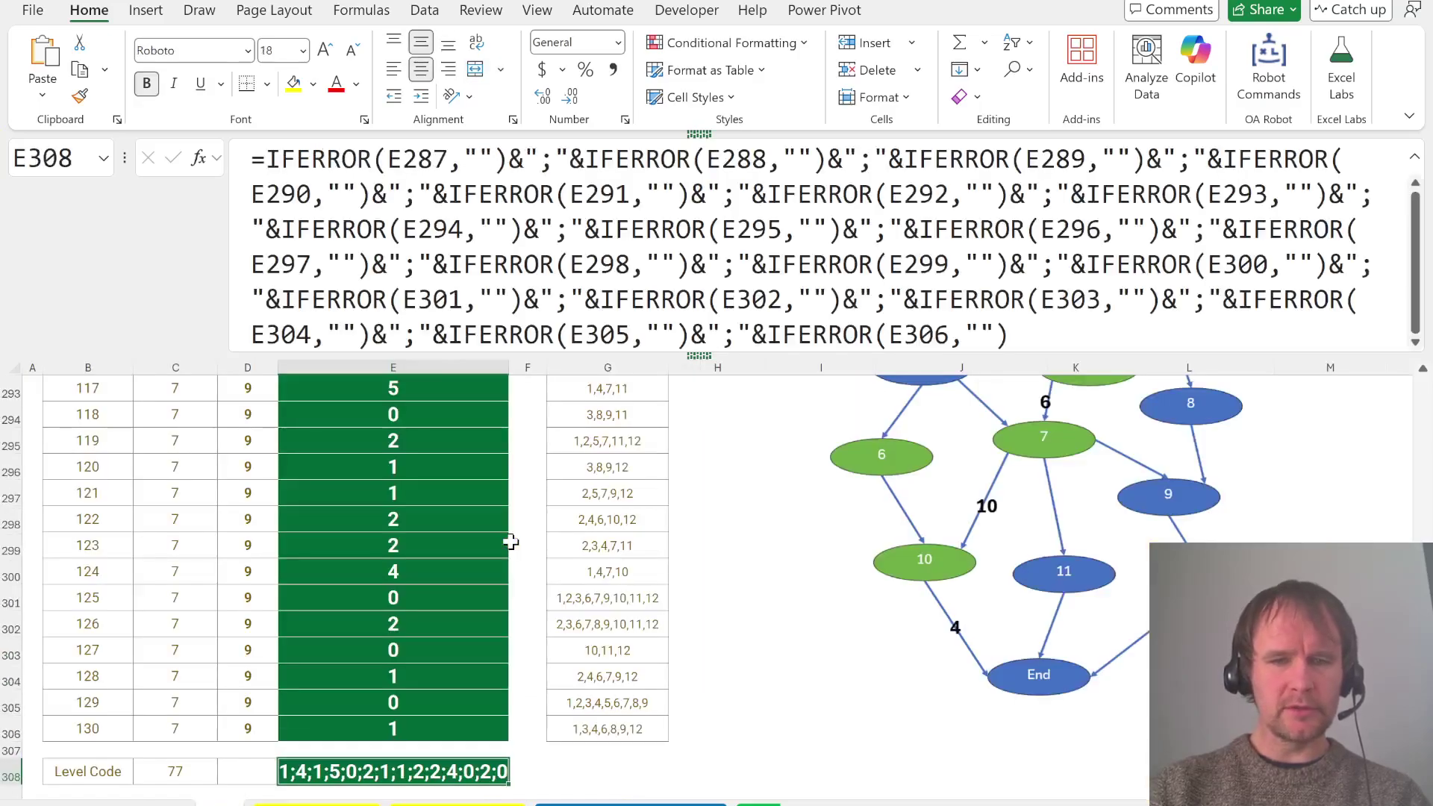
Check the wording of the Bonus 4 question about even-sum brick triangles on the Case sheet
{"action": "key", "text": "ctrl+Home"}
{"action": "scroll", "coordinate": [493, 618], "scroll_direction": "down", "scroll_amount": 7}
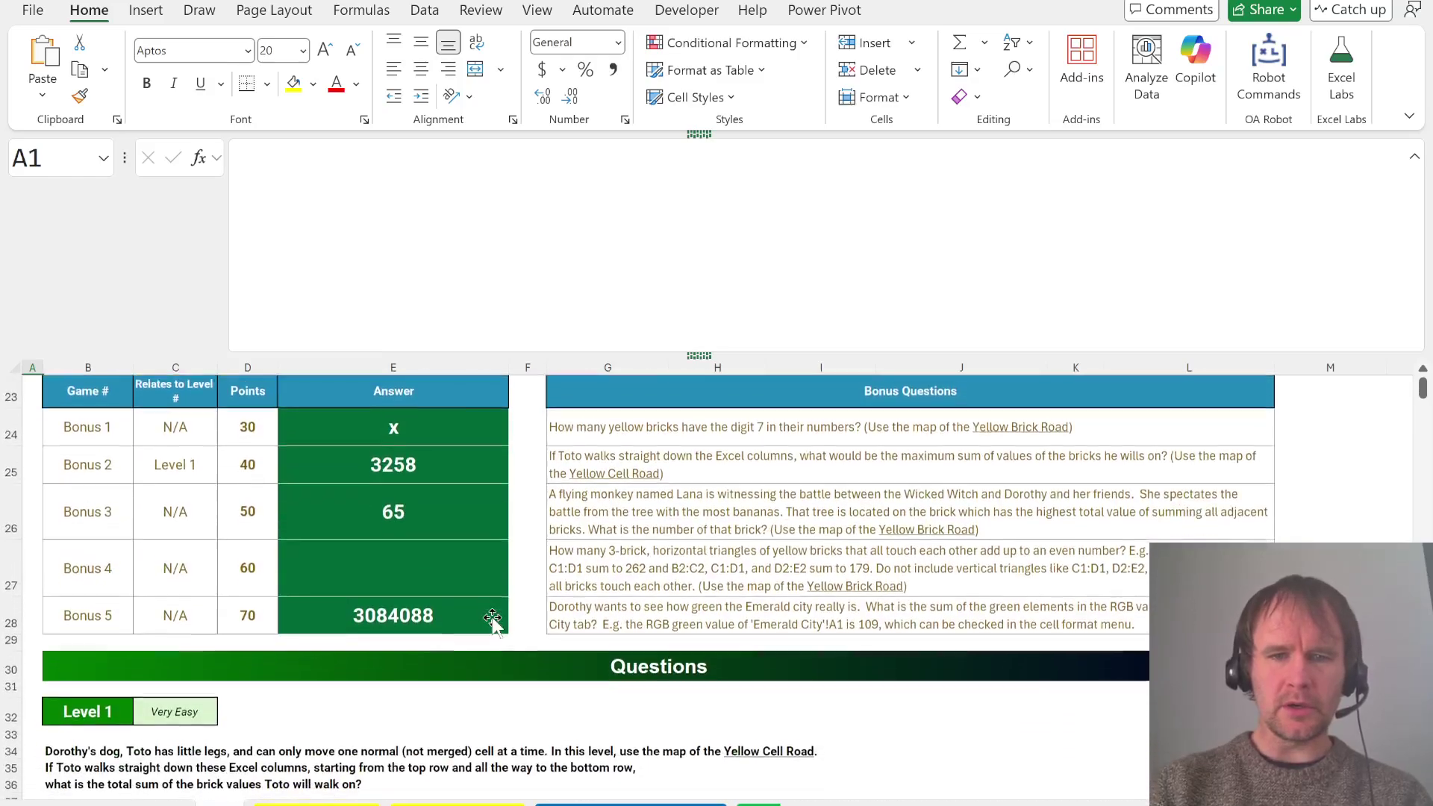
{"action": "left_click", "coordinate": [610, 563]}
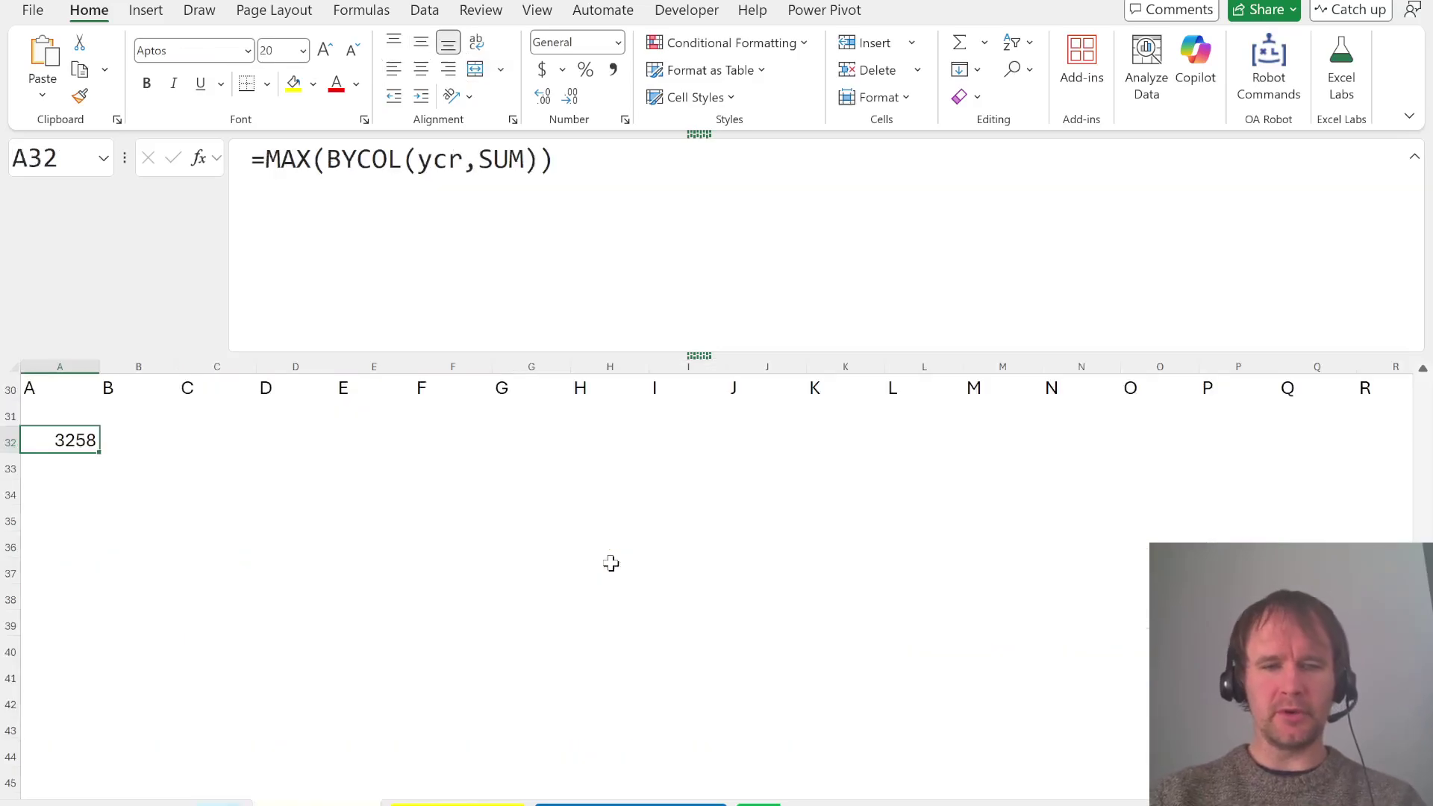
Return to the yellow brick sheet and paste the copied brick map at A68, below the existing maps
{"action": "key", "text": "ctrl+Page_Down"}
{"action": "key", "text": "ctrl+Page_Down"}
{"action": "key", "text": "ctrl+Page_Down"}
{"action": "key", "text": "ctrl+Page_Down"}
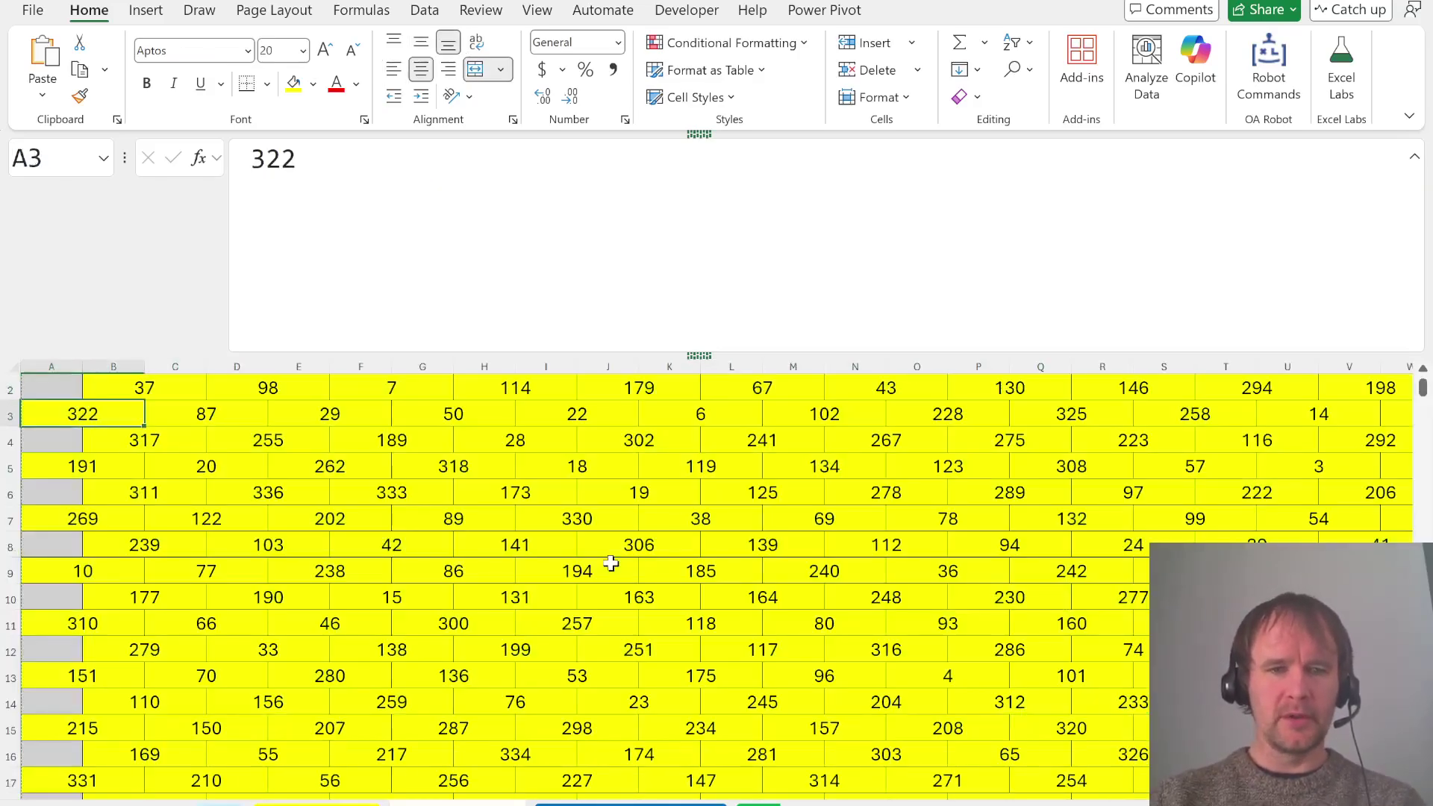
{"action": "key", "text": "ctrl+Page_Down"}
{"action": "key", "text": "ctrl+v"}
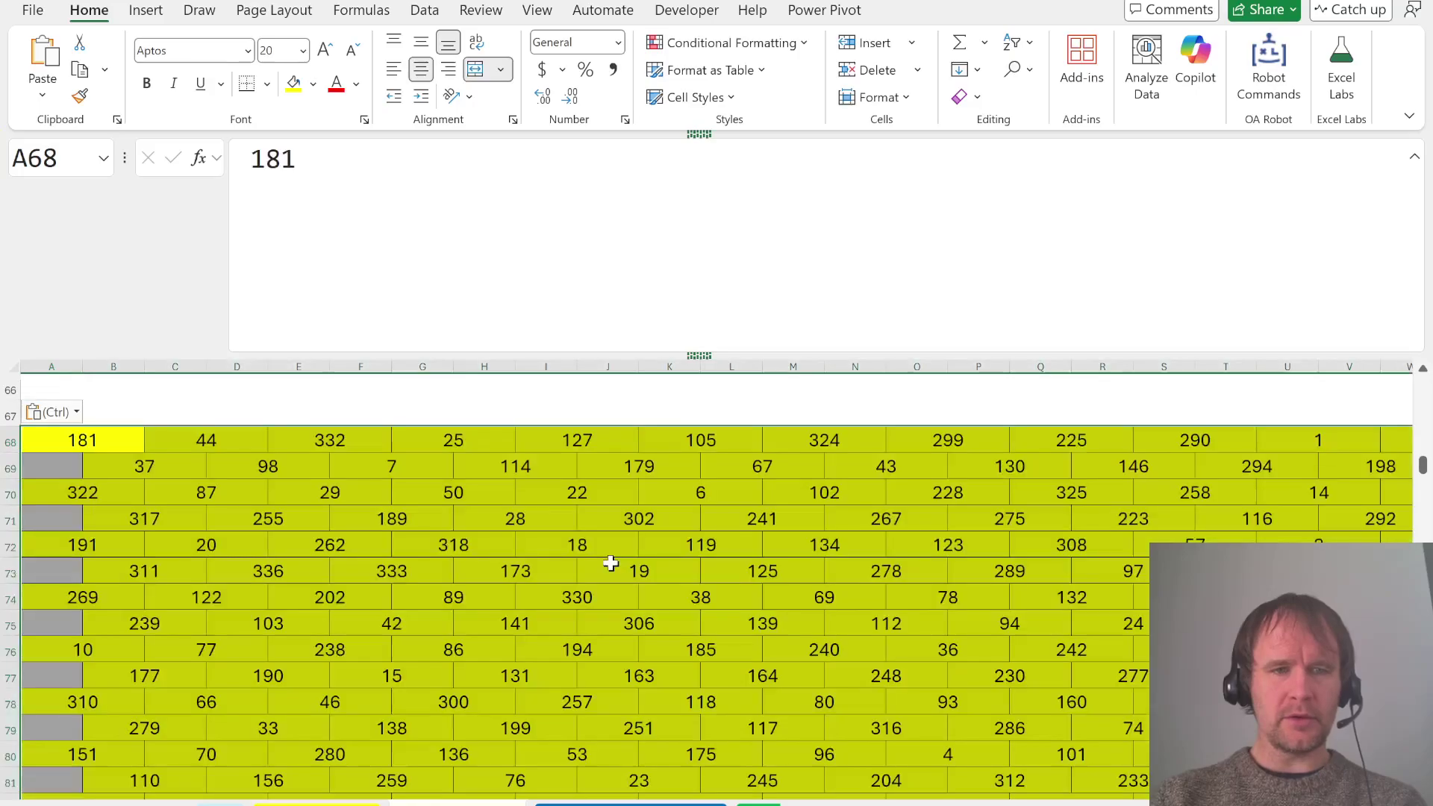
Clear the numbers from row 68, the first row of the pasted brick map
{"action": "key", "text": "Left"}
{"action": "key", "text": "ctrl+shift+Right"}
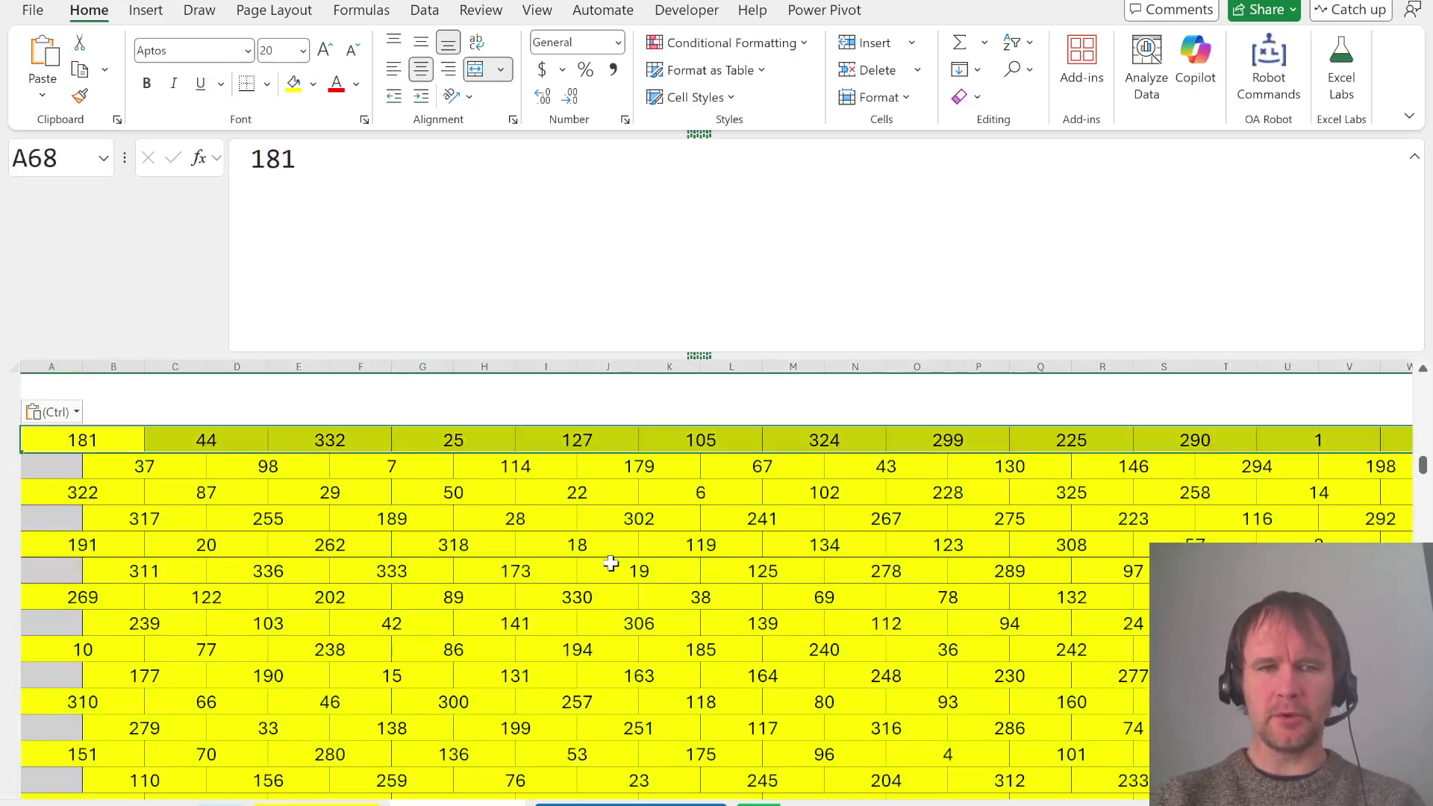
{"action": "key", "text": "Delete"}
Start a formula in B69 that tests the upper brick triangle: =ISEVEN(A1+C1+B2)
{"action": "key", "text": "Down"}
{"action": "key", "text": "Right"}
{"action": "key", "text": "Right"}
{"action": "key", "text": "Left"}
{"action": "type", "text": "="}
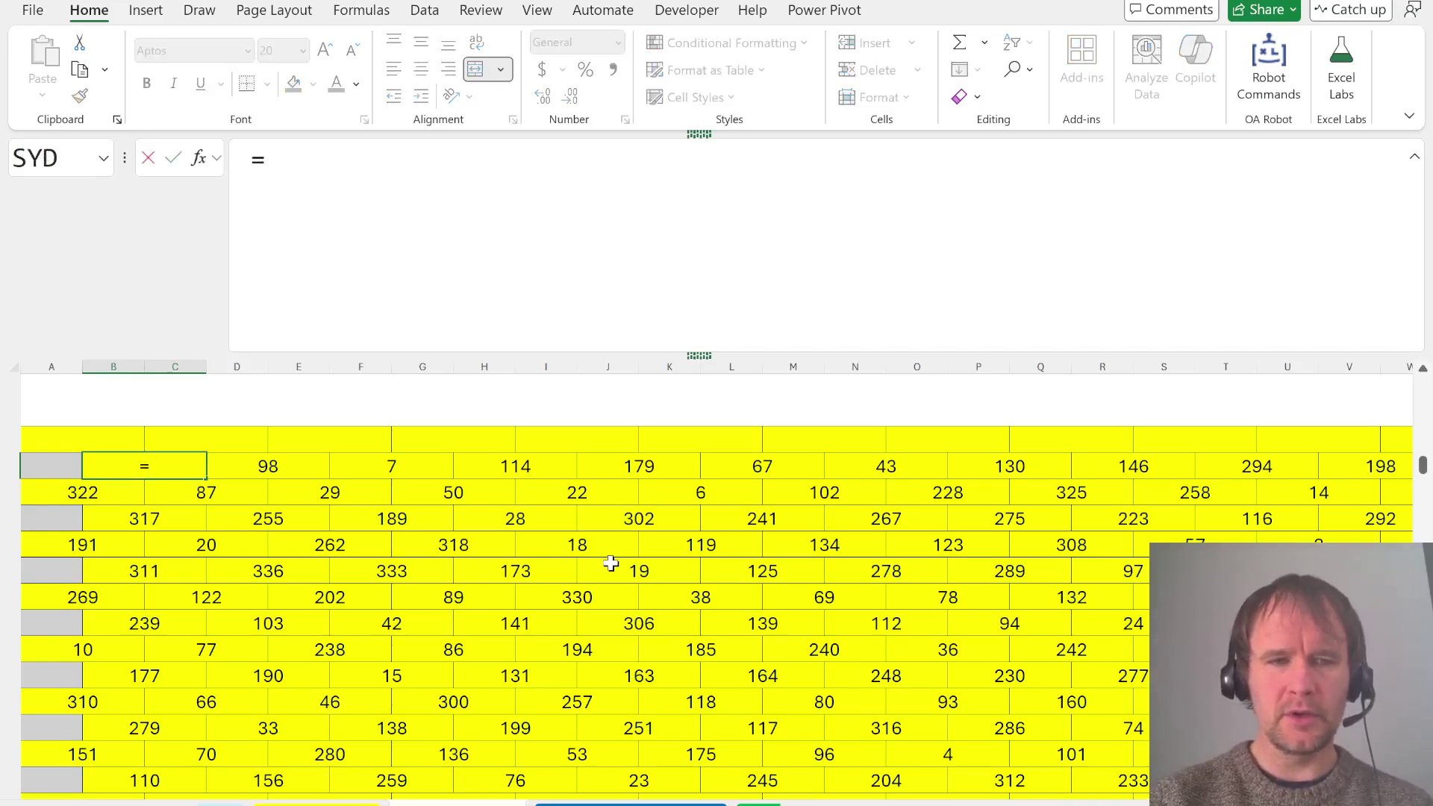
{"action": "type", "text": "("}
{"action": "key", "text": "ctrl+Home"}
{"action": "type", "text": "+"}
{"action": "left_click", "coordinate": [198, 394]}
{"action": "type", "text": "+"}
{"action": "left_click", "coordinate": [118, 414]}
{"action": "left_click", "coordinate": [266, 159]}
{"action": "type", "text": "isev"}
{"action": "key", "text": "Tab"}
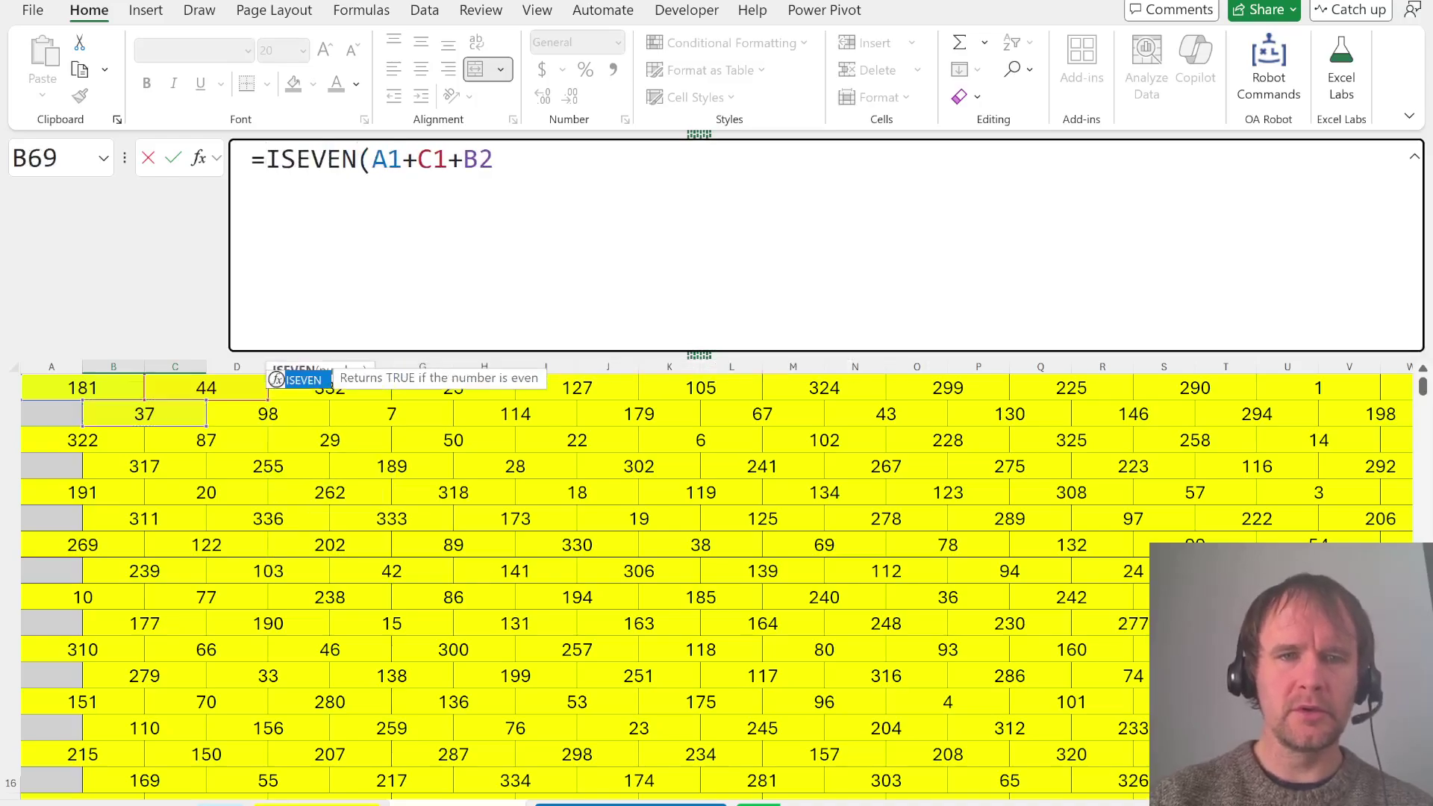
{"action": "key", "text": "End"}
{"action": "type", "text": ")"}
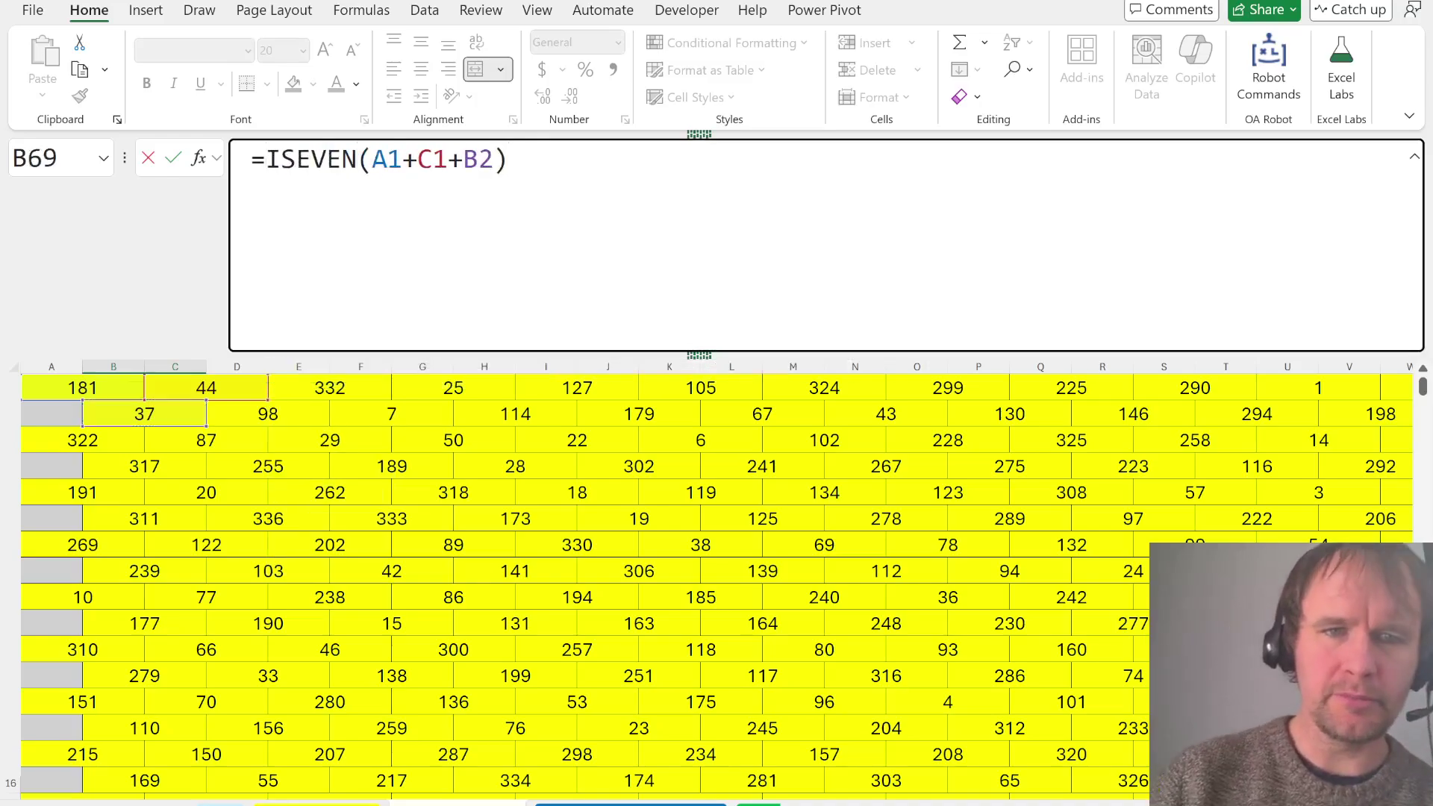
Append +ISEVEN(B2+A3+C3) to the B69 formula to count the lower triangle as well, and enter it
{"action": "type", "text": "+is"}
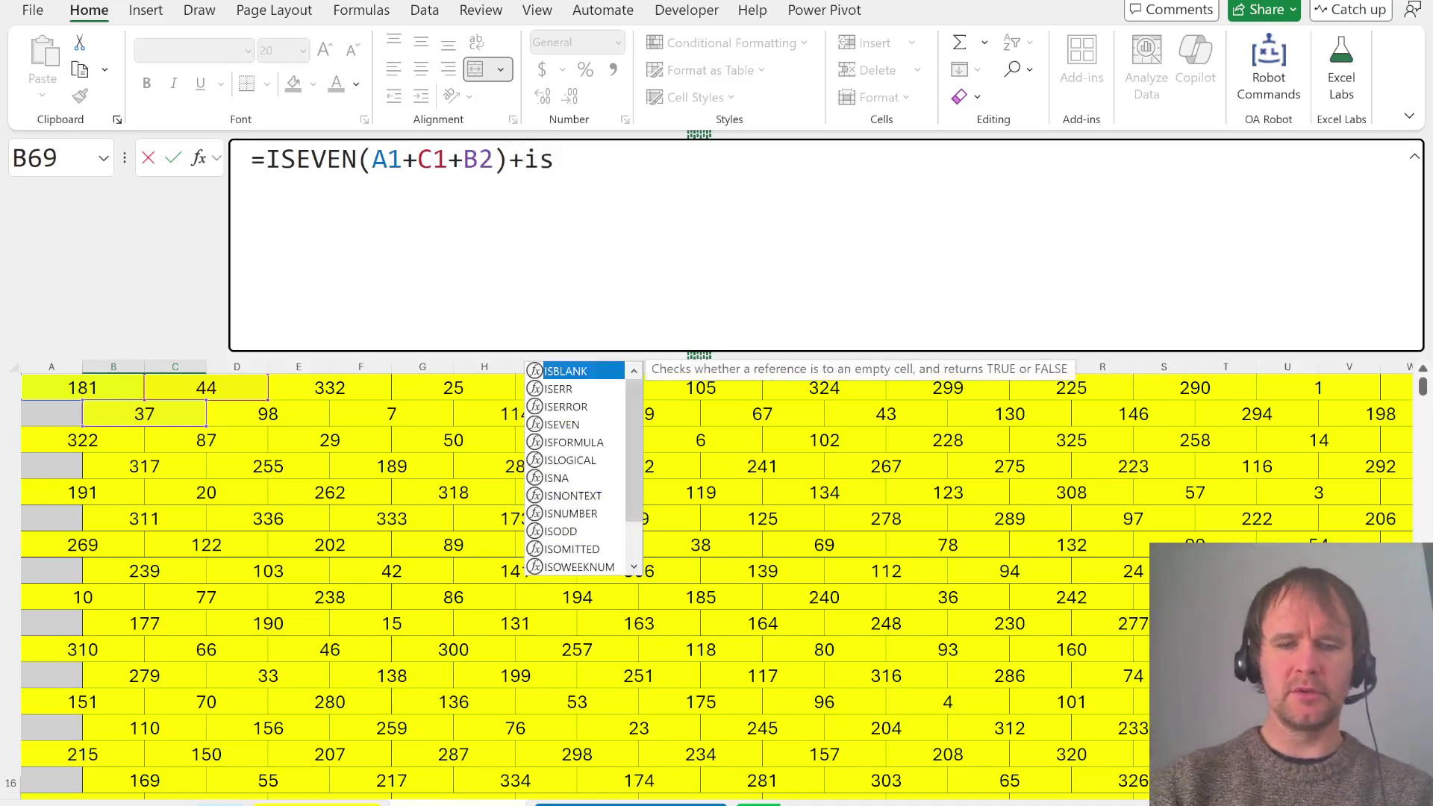
{"action": "type", "text": "ev"}
{"action": "key", "text": "Tab"}
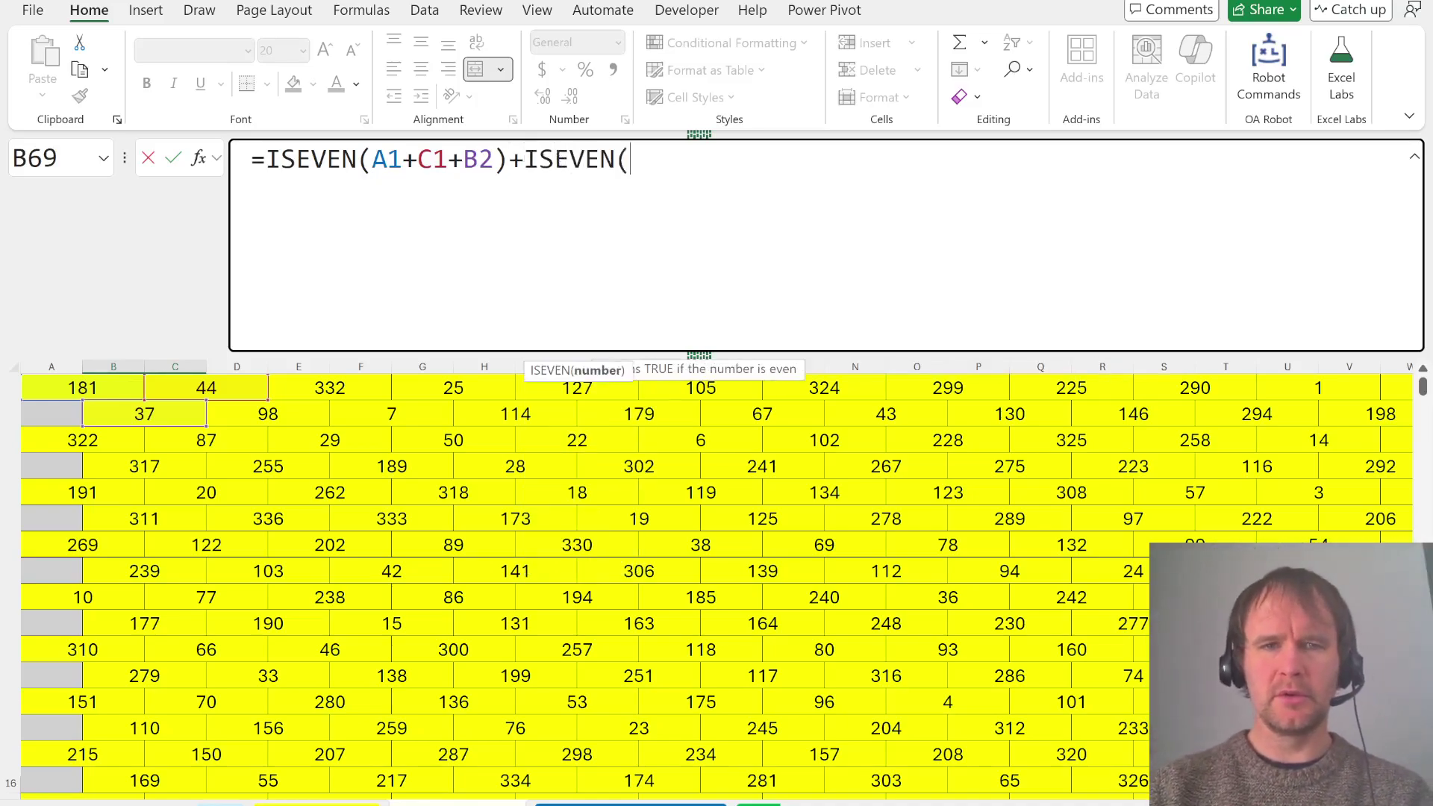
{"action": "left_click", "coordinate": [135, 415]}
{"action": "type", "text": "+"}
{"action": "left_click", "coordinate": [105, 438]}
{"action": "type", "text": "+"}
{"action": "left_click", "coordinate": [210, 446]}
{"action": "type", "text": ")"}
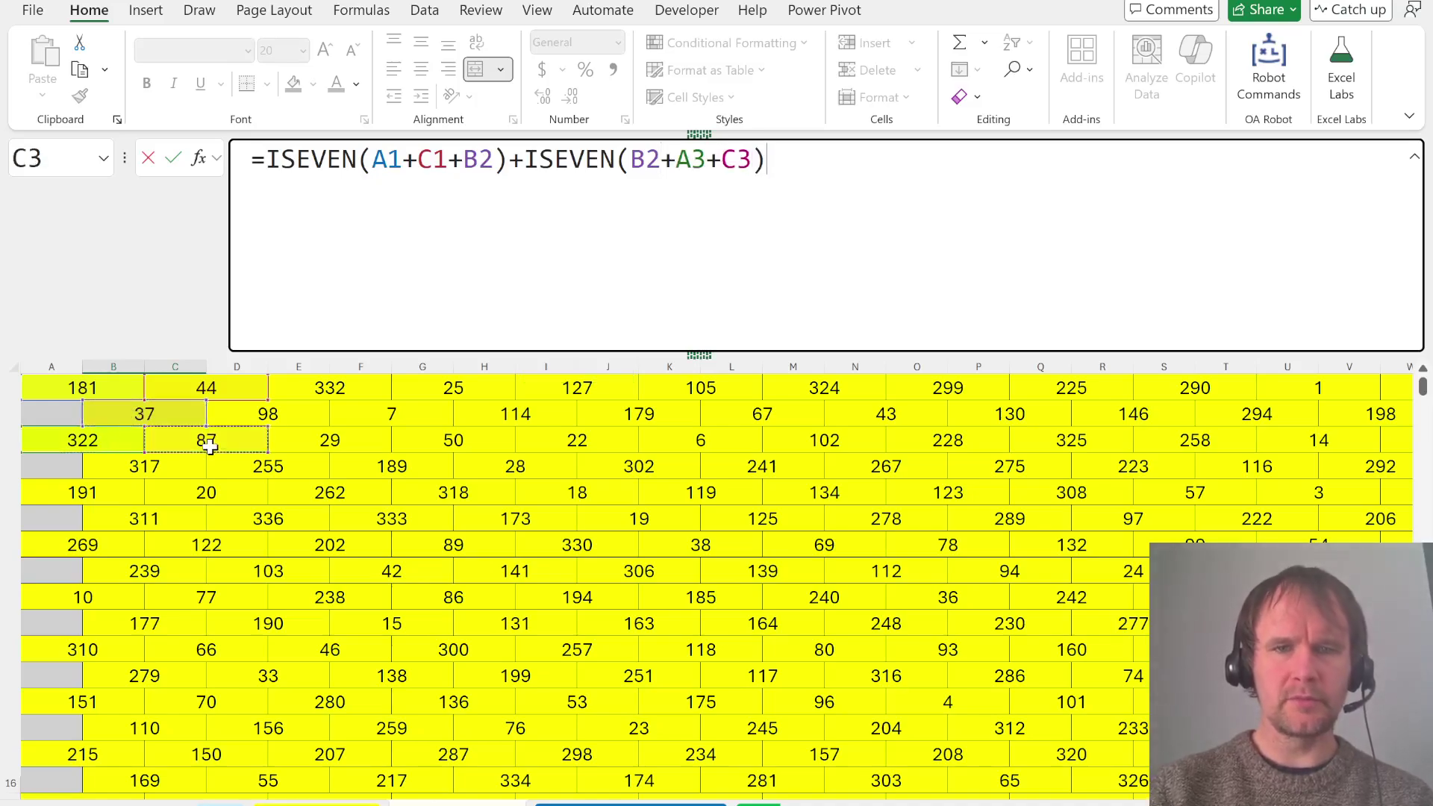
{"action": "key", "text": "Return"}
{"action": "key", "text": "Up"}
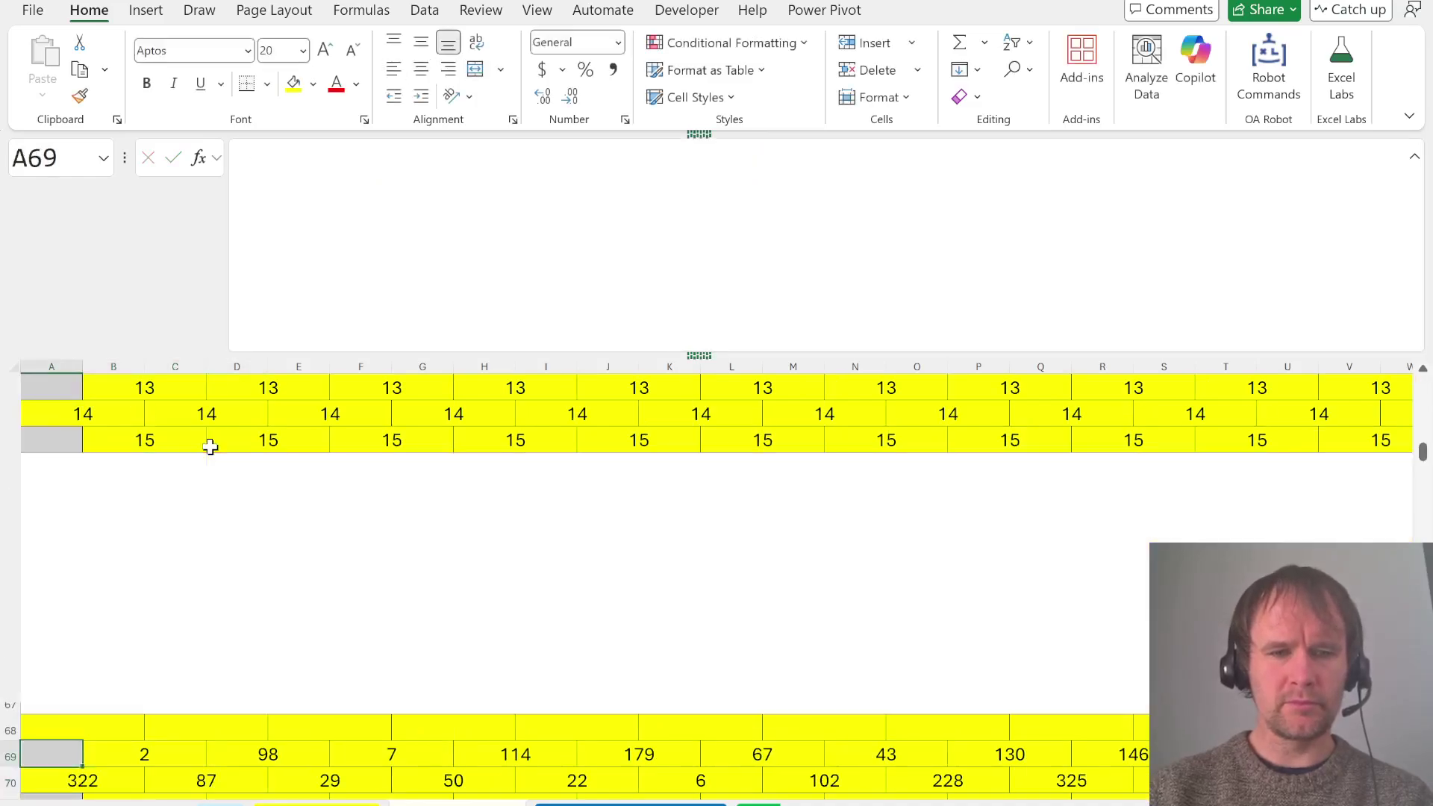
Fill the B69 formula across the remaining bricks of row 69 to column Y
{"action": "key", "text": "Right"}
{"action": "key", "text": "shift+Right"}
{"action": "key", "text": "shift+Right"}
{"action": "key", "text": "shift+Right"}
{"action": "key", "text": "shift+Right"}
{"action": "key", "text": "shift+Right"}
{"action": "key", "text": "shift+Right"}
{"action": "key", "text": "shift+Right"}
{"action": "key", "text": "shift+Right"}
{"action": "key", "text": "shift+Right"}
{"action": "key", "text": "shift+Right"}
{"action": "key", "text": "shift+Right"}
{"action": "key", "text": "shift+Right"}
{"action": "key", "text": "shift+Right"}
{"action": "key", "text": "shift+Right"}
{"action": "key", "text": "shift+Right"}
{"action": "key", "text": "shift+Right"}
{"action": "key", "text": "shift+Right"}
{"action": "key", "text": "shift+Right"}
{"action": "key", "text": "shift+Right"}
{"action": "key", "text": "shift+Right"}
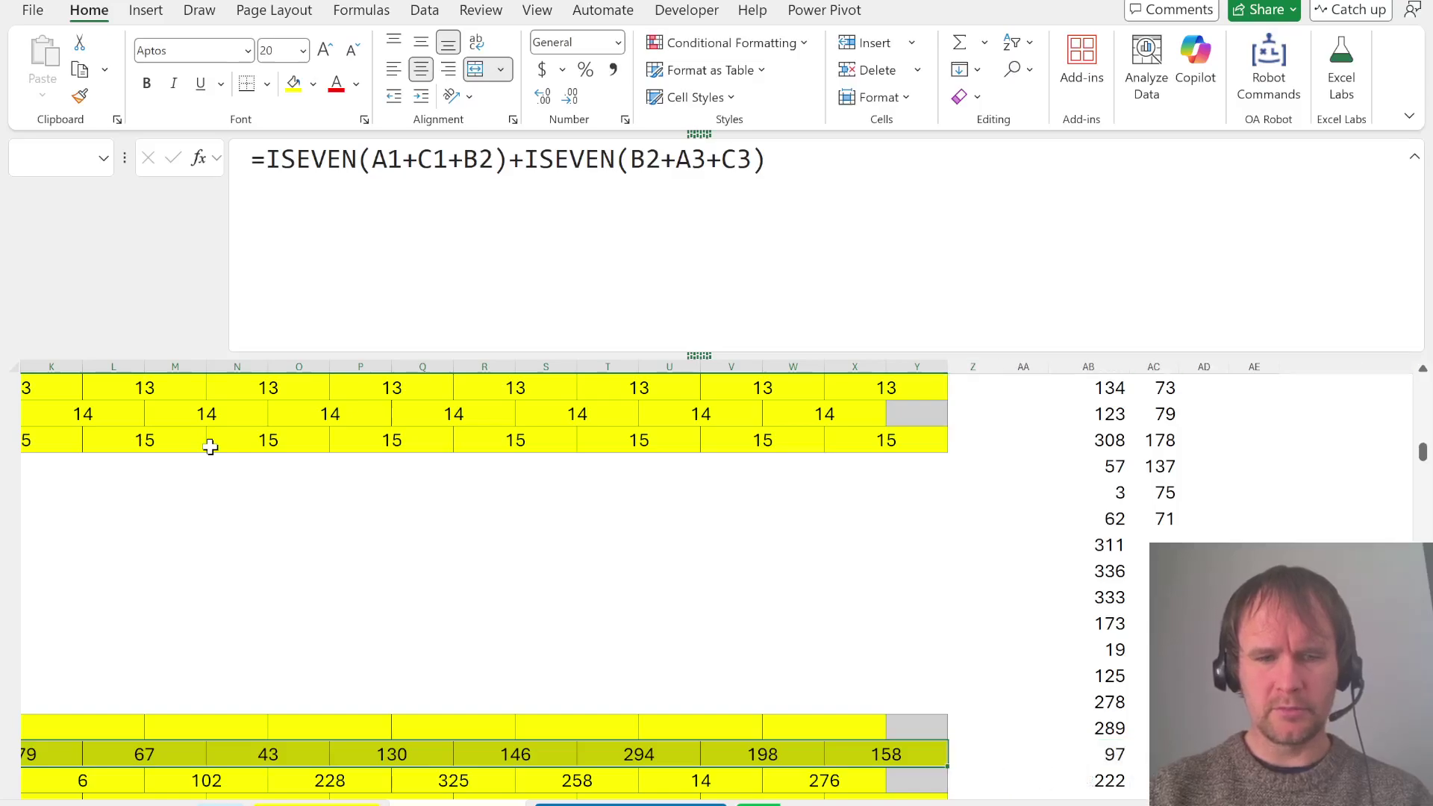
{"action": "key", "text": "F2"}
{"action": "key", "text": "ctrl+Return"}
Check the filled formulas along row 69 and clear the one in the last brick, X69
{"action": "key", "text": "Right"}
{"action": "key", "text": "Right"}
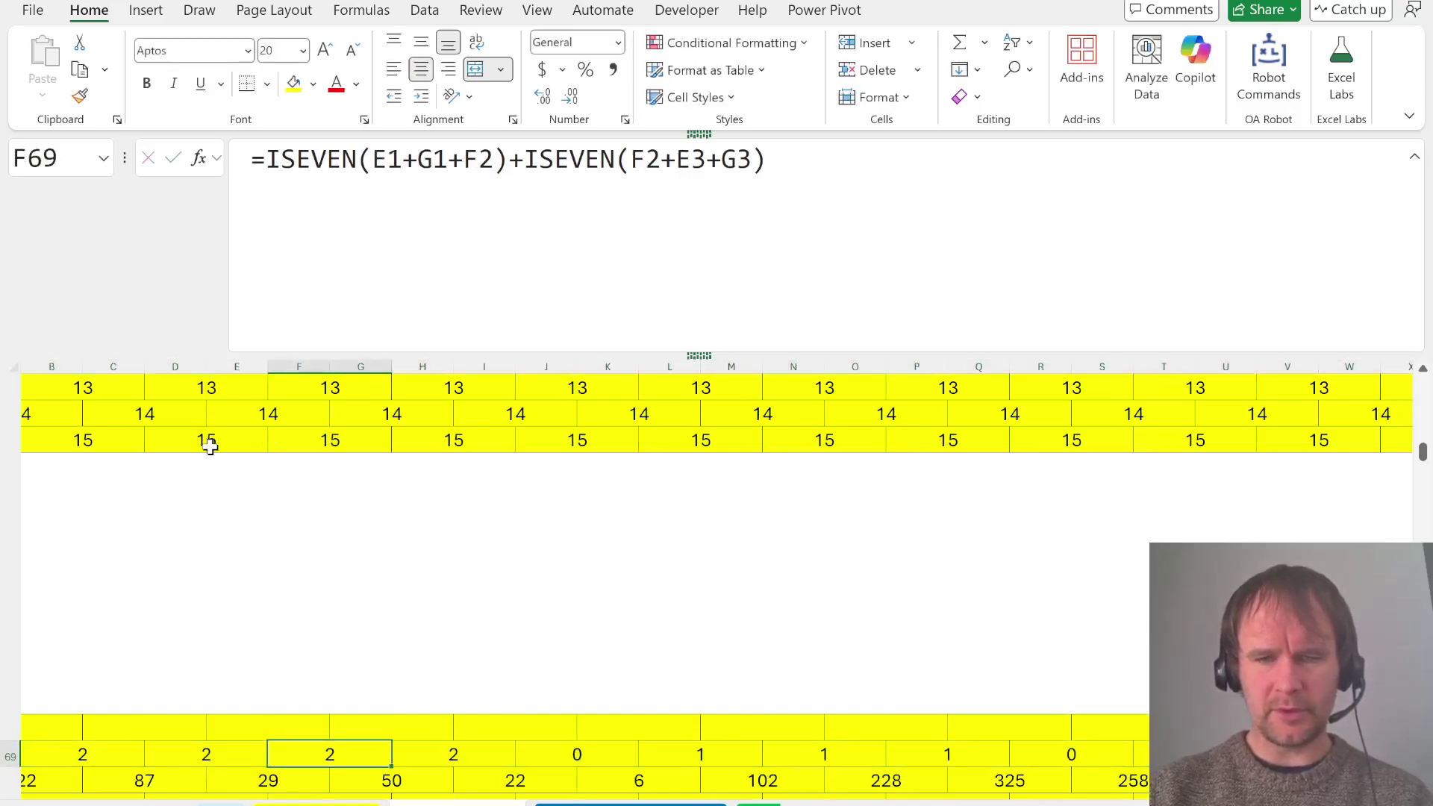
{"action": "key", "text": "Right"}
{"action": "key", "text": "Right"}
{"action": "key", "text": "Right"}
{"action": "key", "text": "Right"}
{"action": "key", "text": "Right"}
{"action": "key", "text": "Right"}
{"action": "key", "text": "Right"}
{"action": "key", "text": "Right"}
{"action": "key", "text": "Right"}
{"action": "key", "text": "Right"}
{"action": "key", "text": "Right"}
{"action": "key", "text": "Right"}
{"action": "key", "text": "Right"}
{"action": "key", "text": "Right"}
{"action": "key", "text": "Right"}
{"action": "key", "text": "Right"}
{"action": "key", "text": "Right"}
{"action": "key", "text": "Right"}
{"action": "key", "text": "Right"}
{"action": "key", "text": "Right"}
{"action": "key", "text": "Left"}
{"action": "key", "text": "Left"}
{"action": "key", "text": "Left"}
{"action": "key", "text": "Left"}
{"action": "key", "text": "Left"}
{"action": "key", "text": "Left"}
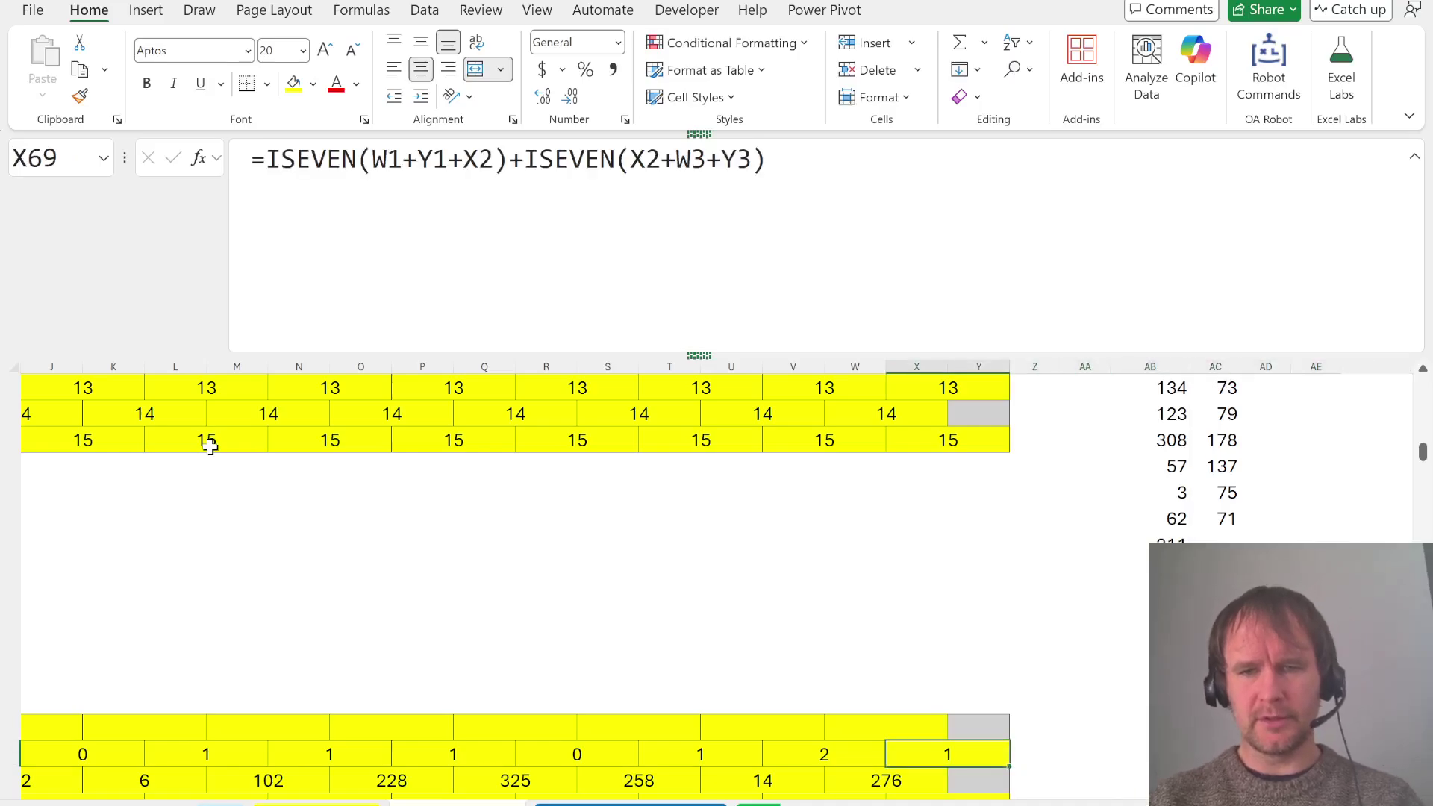
{"action": "left_click", "coordinate": [615, 159]}
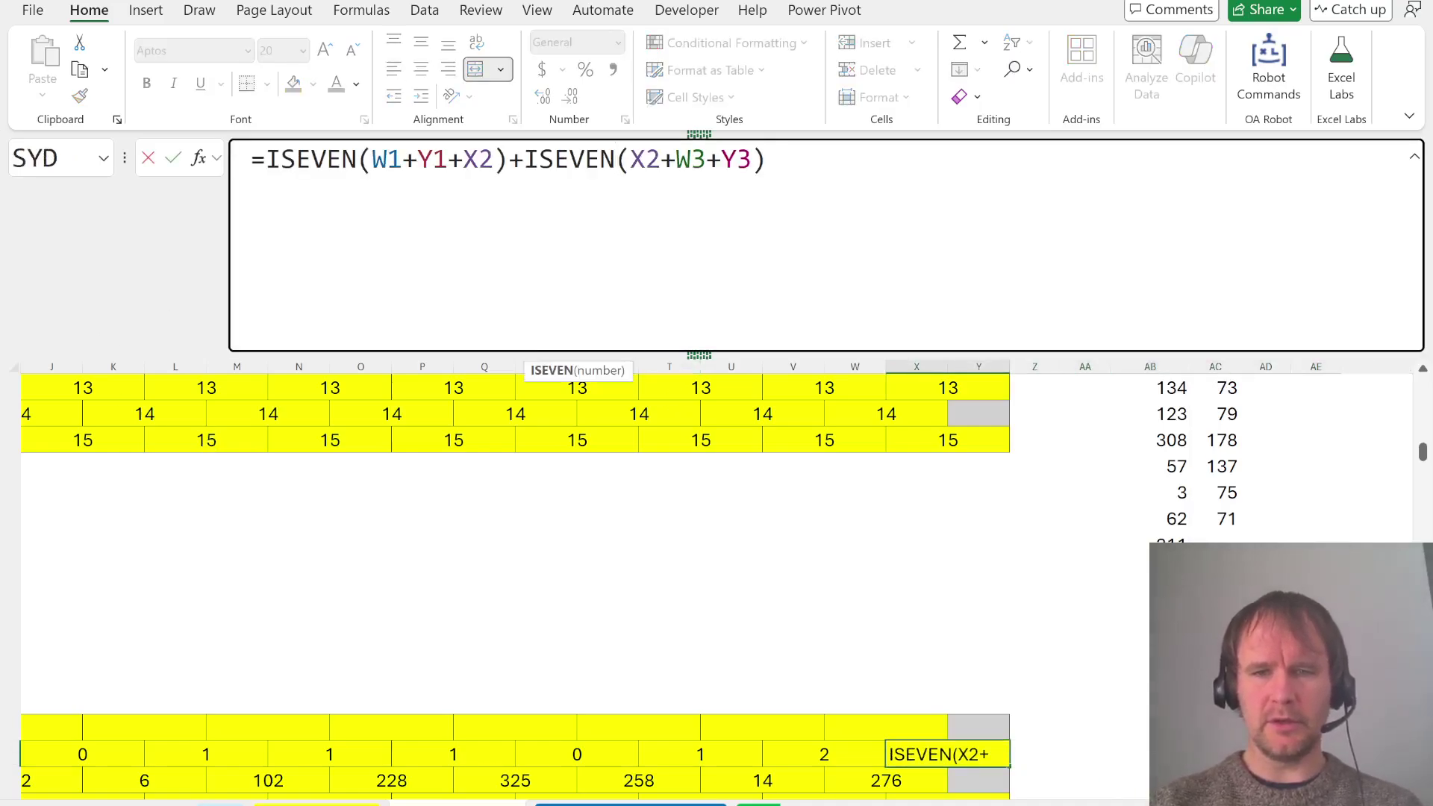
{"action": "key", "text": "Escape"}
{"action": "key", "text": "Delete"}
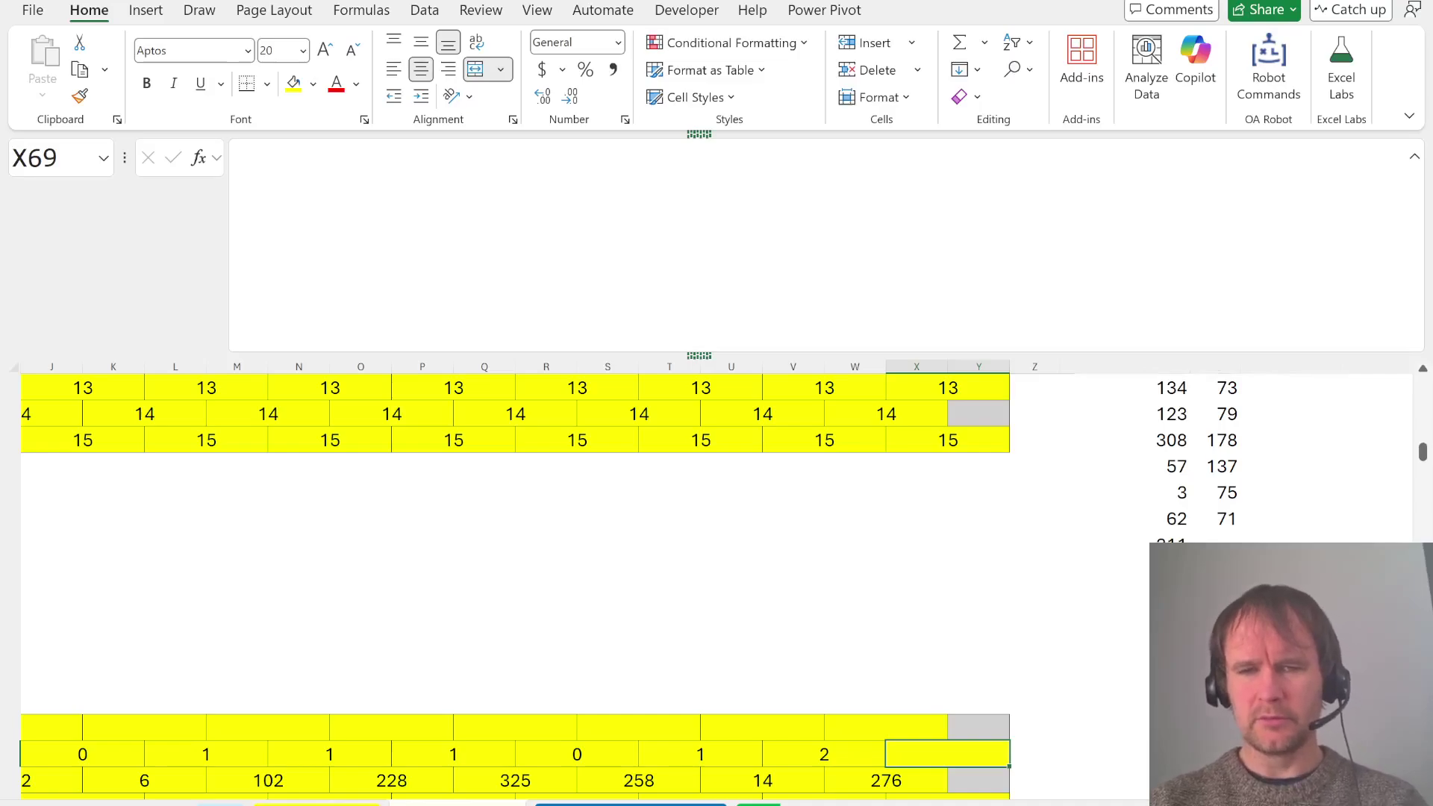
Copy the B69 triangle formula into C70 and clear the first brick of that row, A70
{"action": "key", "text": "Left"}
{"action": "key", "text": "Left"}
{"action": "key", "text": "Left"}
{"action": "key", "text": "Left"}
{"action": "key", "text": "Left"}
{"action": "key", "text": "Left"}
{"action": "key", "text": "Left"}
{"action": "key", "text": "Left"}
{"action": "key", "text": "Left"}
{"action": "key", "text": "Left"}
{"action": "key", "text": "Left"}
{"action": "key", "text": "Left"}
{"action": "key", "text": "Left"}
{"action": "key", "text": "Left"}
{"action": "key", "text": "Left"}
{"action": "key", "text": "Left"}
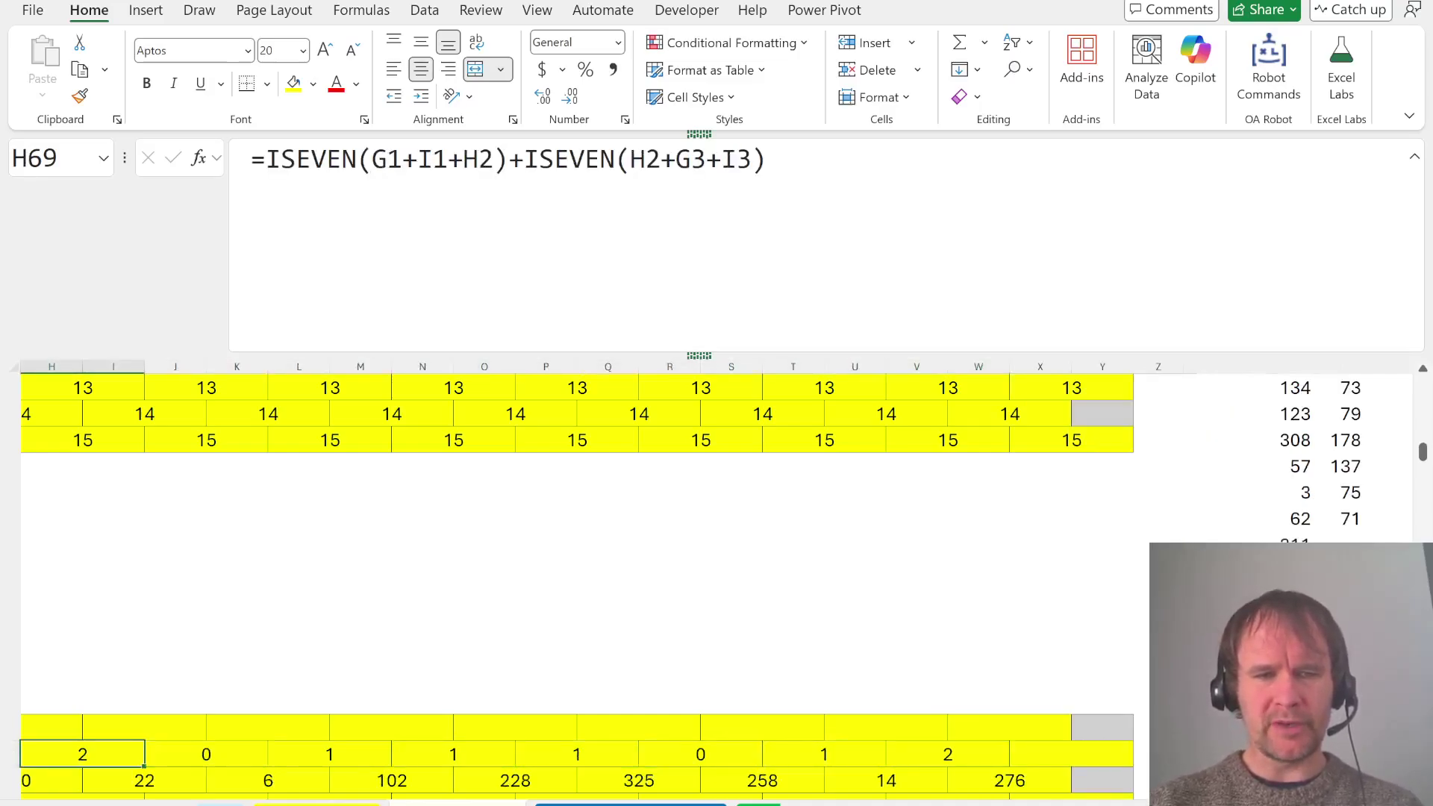
{"action": "key", "text": "Home"}
{"action": "key", "text": "Right"}
{"action": "key", "text": "ctrl+c"}
{"action": "key", "text": "Down"}
{"action": "key", "text": "Left"}
{"action": "key", "text": "ctrl+v"}
{"action": "key", "text": "Delete"}
Fill the C70 triangle formula across the remaining bricks of row 70
{"action": "key", "text": "Right"}
{"action": "key", "text": "shift+Right"}
{"action": "key", "text": "shift+Right"}
{"action": "key", "text": "shift+Right"}
{"action": "key", "text": "shift+Right"}
{"action": "key", "text": "shift+Right"}
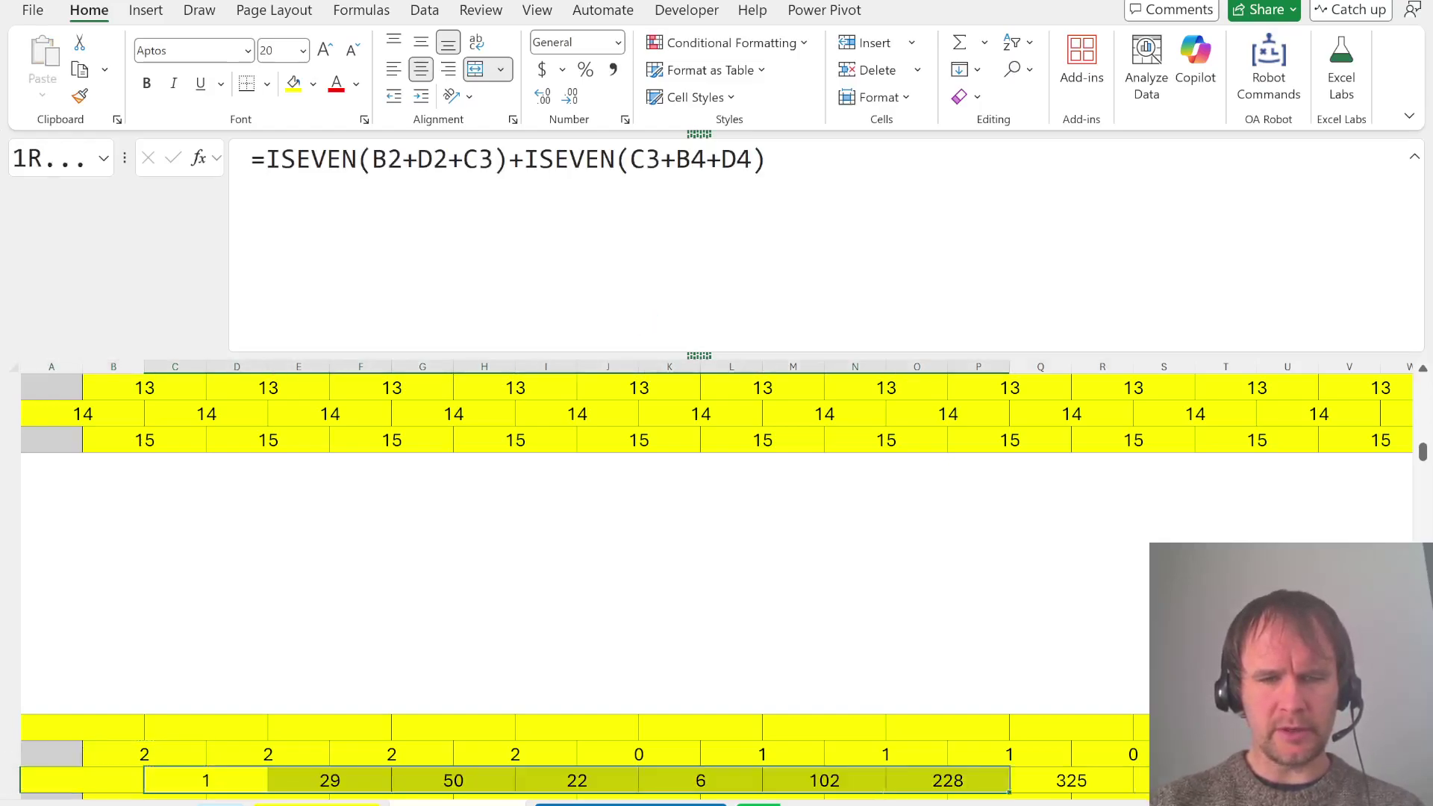
{"action": "key", "text": "shift+Right"}
{"action": "key", "text": "shift+Right"}
{"action": "key", "text": "shift+Right"}
{"action": "key", "text": "shift+Right"}
{"action": "key", "text": "shift+Right"}
{"action": "key", "text": "shift+Right"}
{"action": "key", "text": "shift+Right"}
{"action": "key", "text": "shift+Right"}
{"action": "key", "text": "shift+Right"}
{"action": "key", "text": "shift+Right"}
{"action": "key", "text": "shift+Right"}
{"action": "key", "text": "shift+Right"}
{"action": "key", "text": "shift+Right"}
{"action": "key", "text": "shift+Right"}
{"action": "key", "text": "shift+Right"}
{"action": "key", "text": "shift+Right"}
{"action": "key", "text": "shift+Right"}
{"action": "key", "text": "shift+Right"}
{"action": "key", "text": "shift+Left"}
{"action": "key", "text": "shift+Left"}
{"action": "key", "text": "shift+Left"}
{"action": "key", "text": "shift+Left"}
{"action": "key", "text": "shift+Left"}
{"action": "key", "text": "shift+Left"}
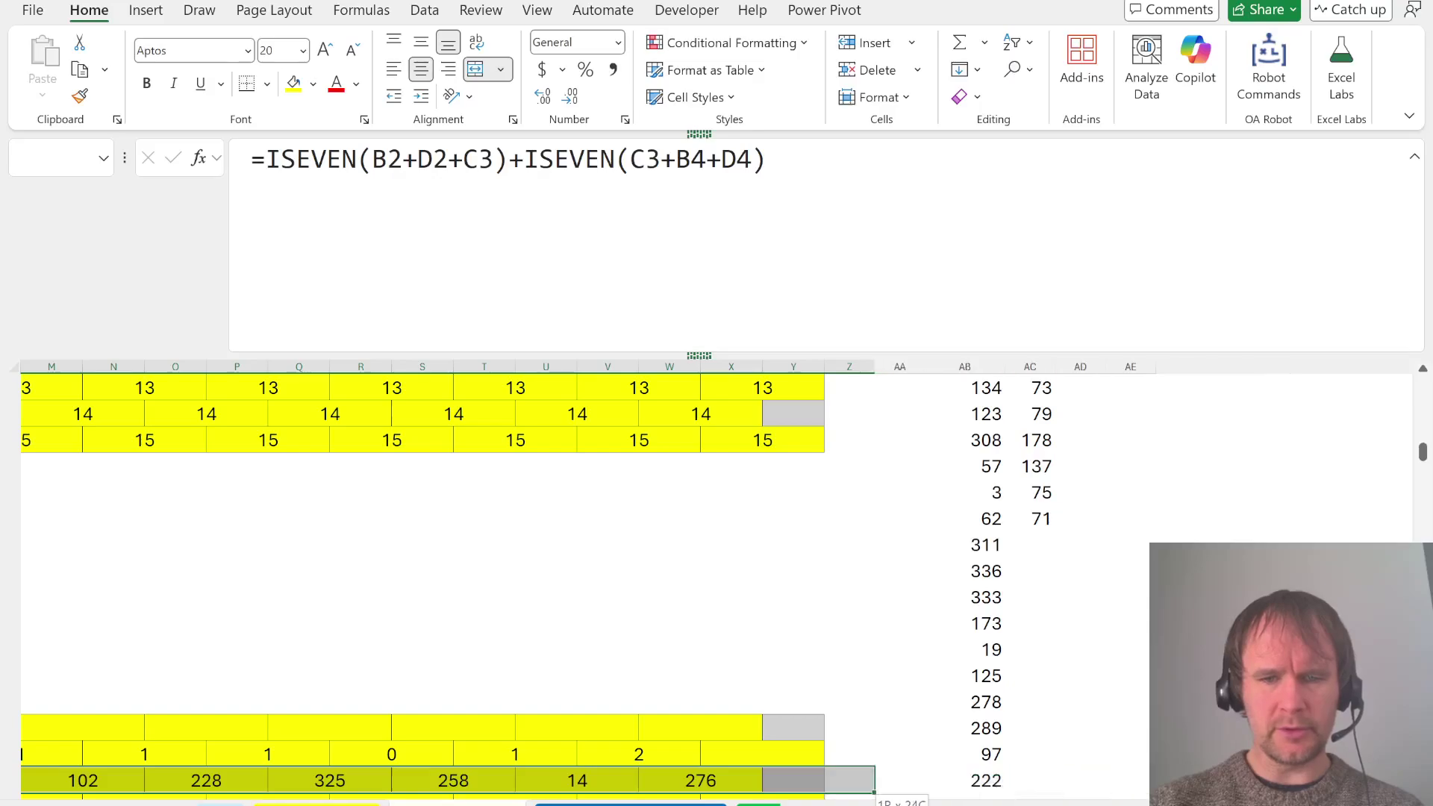
{"action": "key", "text": "ctrl+r"}
{"action": "key", "text": "Home"}
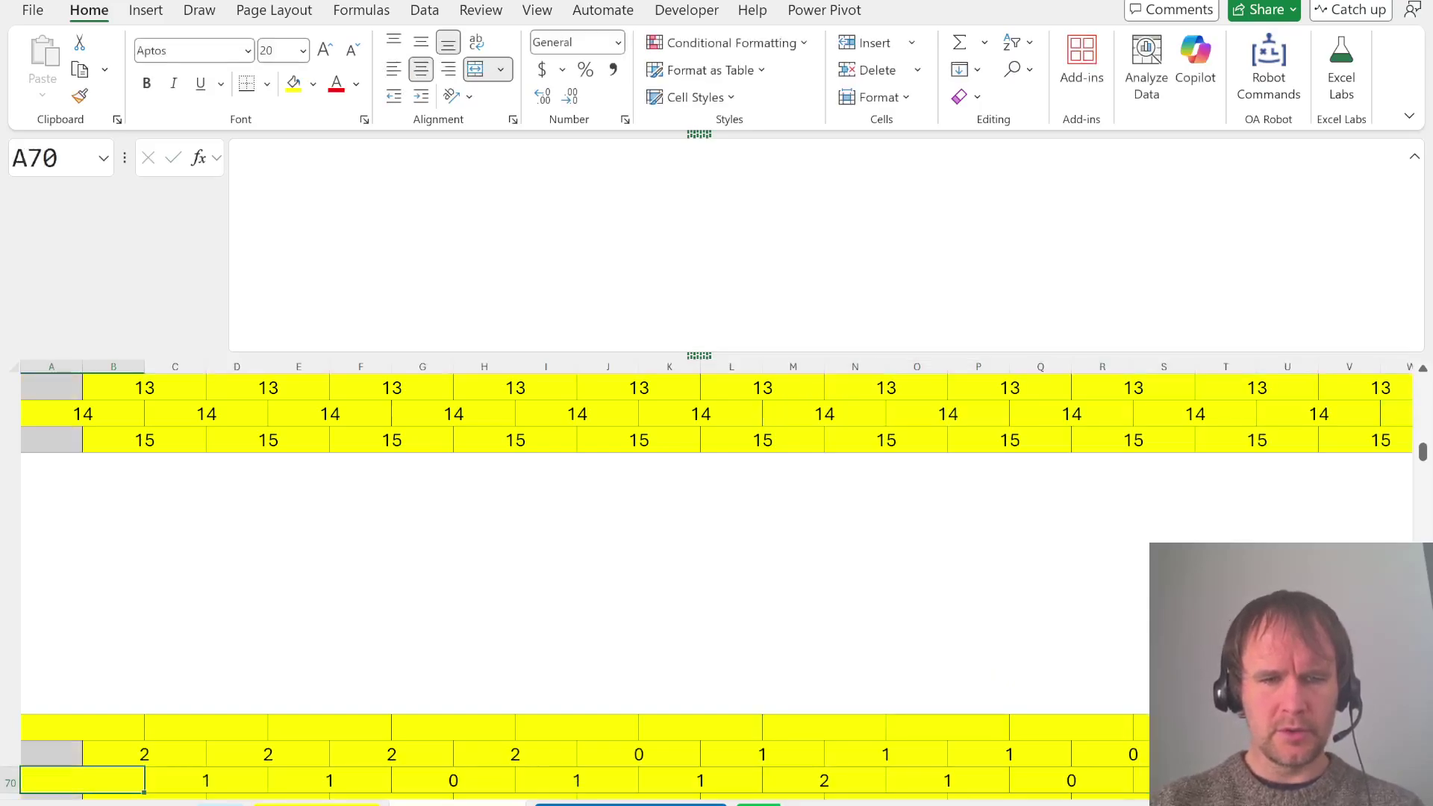
Copy the formula rows 69:70 and paste the pair repeatedly down over rows 71 to 80
{"action": "key", "text": "Up"}
{"action": "key", "text": "Right"}
{"action": "key", "text": "Right"}
{"action": "key", "text": "Right"}
{"action": "key", "text": "Home"}
{"action": "key", "text": "shift+Down"}
{"action": "key", "text": "ctrl+shift+Right"}
{"action": "key", "text": "ctrl+c"}
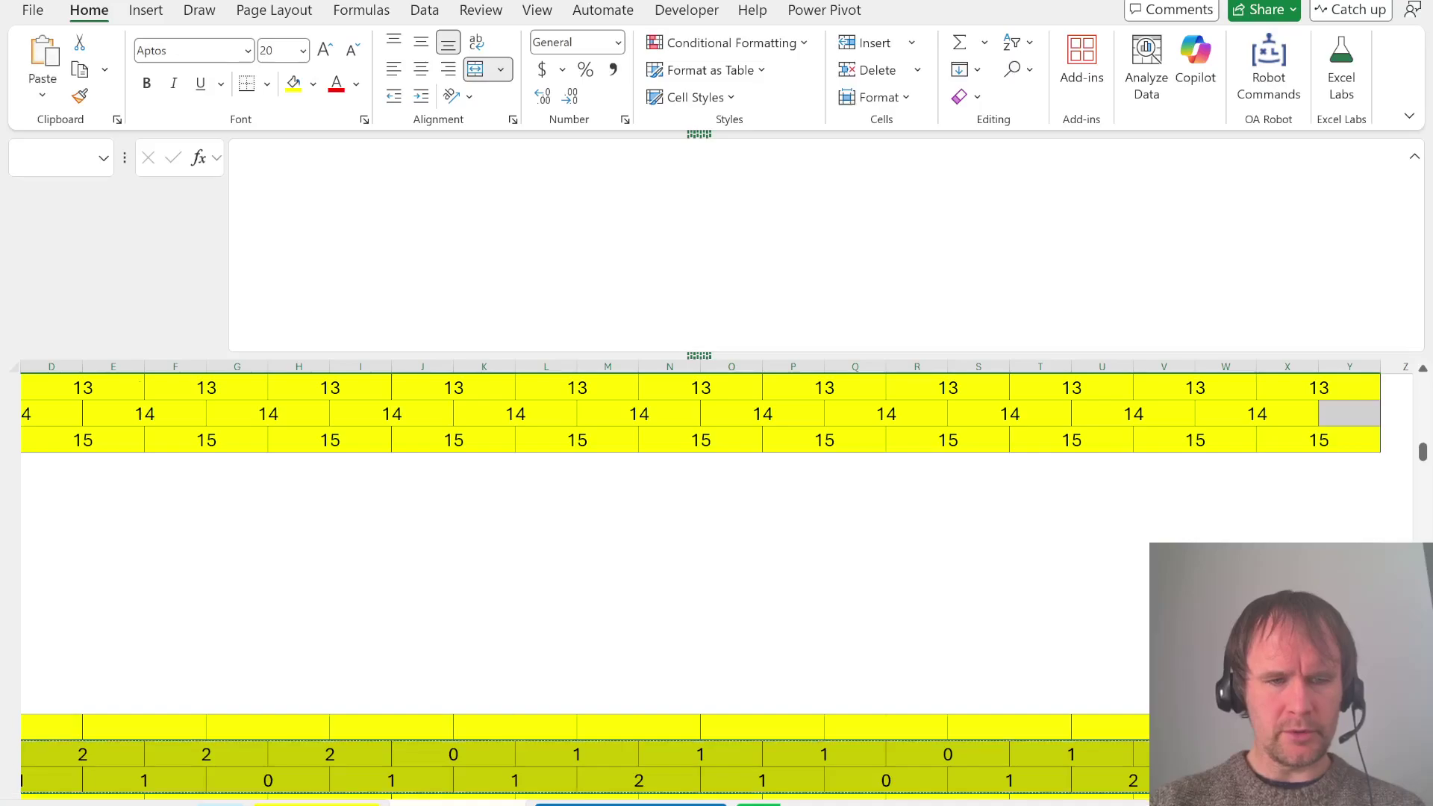
{"action": "key", "text": "Down"}
{"action": "key", "text": "Down"}
{"action": "key", "text": "ctrl+v"}
{"action": "key", "text": "Down"}
{"action": "key", "text": "Down"}
{"action": "key", "text": "ctrl+v"}
{"action": "key", "text": "Down"}
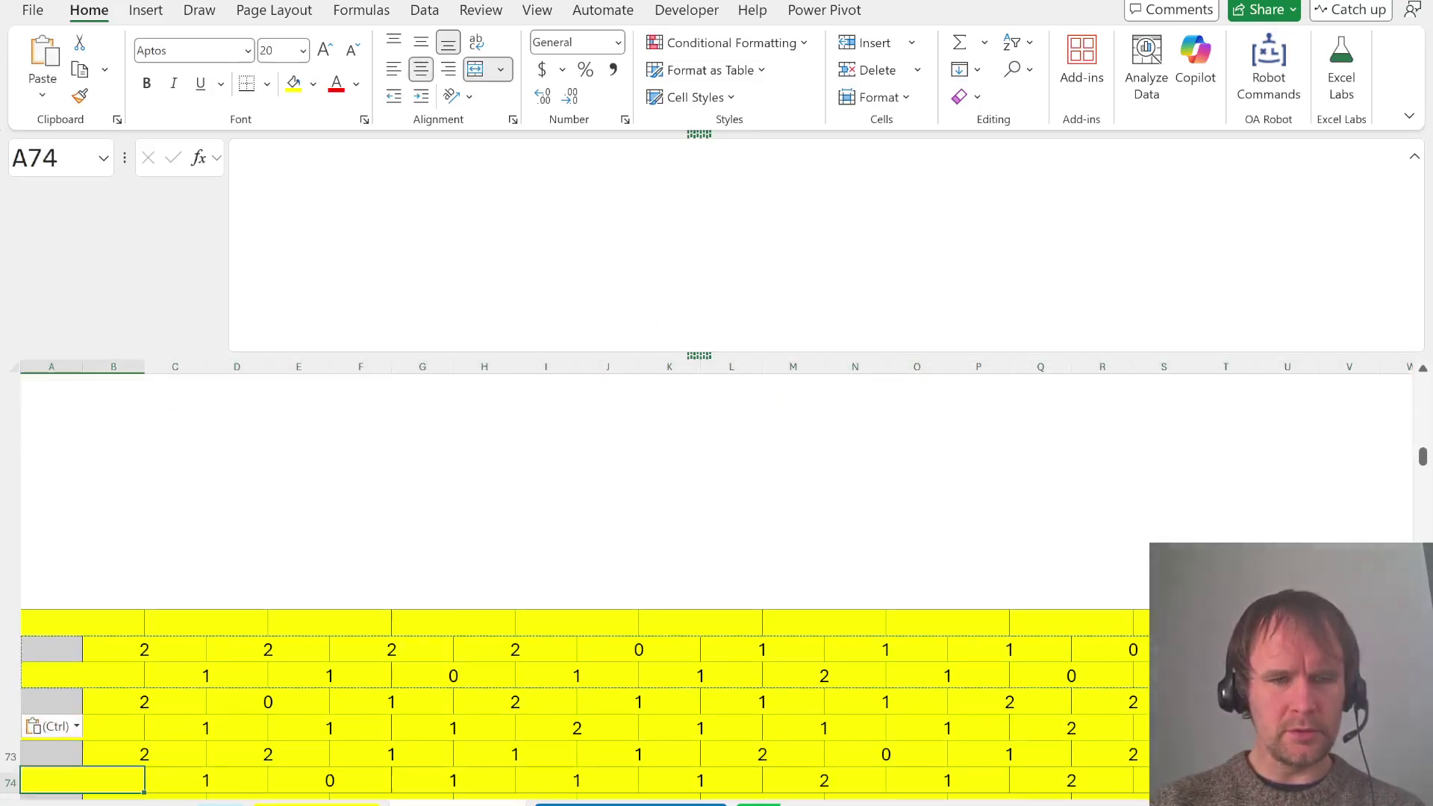
{"action": "key", "text": "Down"}
{"action": "key", "text": "ctrl+v"}
{"action": "key", "text": "Down"}
{"action": "key", "text": "Down"}
{"action": "key", "text": "ctrl+v"}
{"action": "key", "text": "Down"}
{"action": "key", "text": "Down"}
{"action": "key", "text": "ctrl+v"}
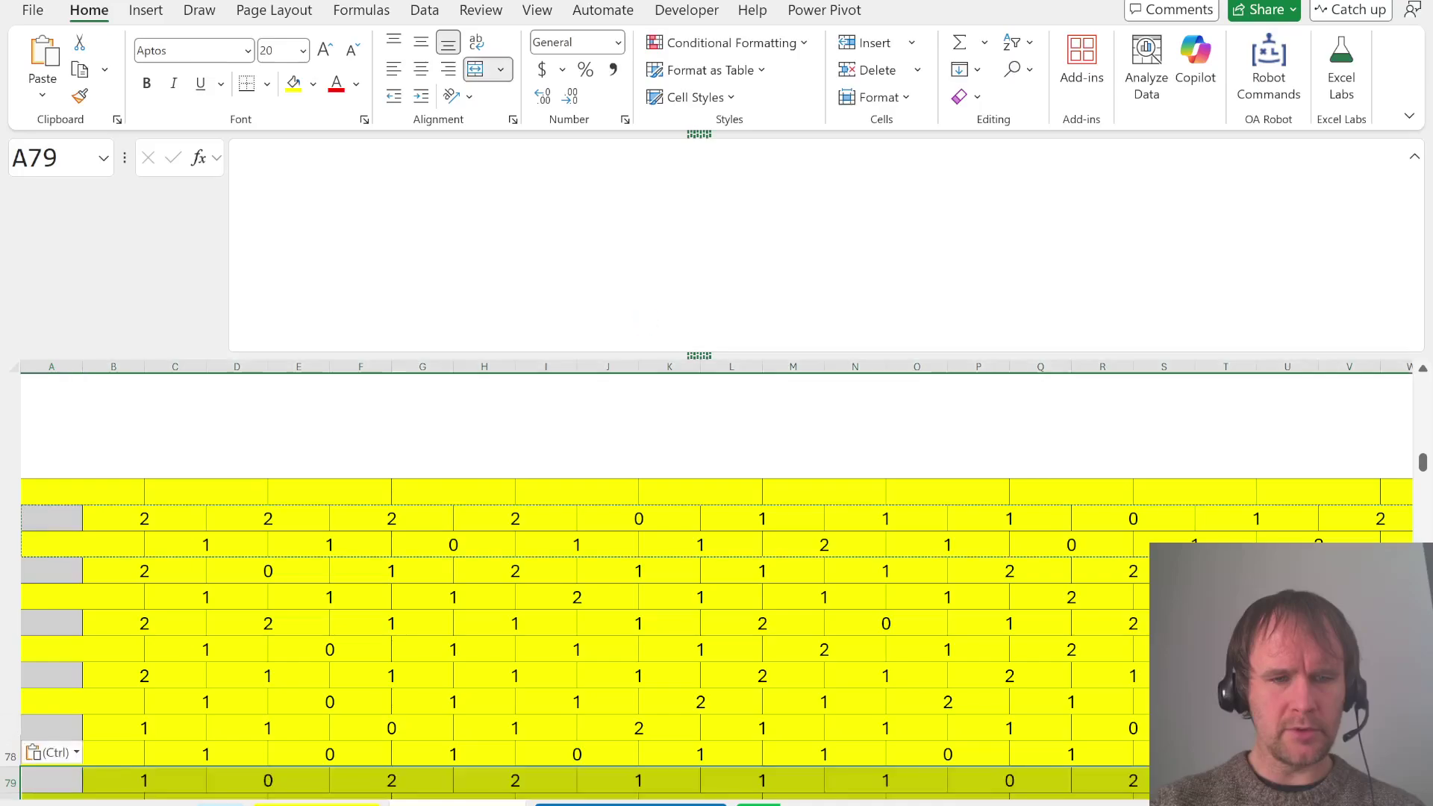
Continue pasting the copied pair of formula rows over rows 81 to 94
{"action": "key", "text": "Down"}
{"action": "key", "text": "Down"}
{"action": "key", "text": "ctrl+v"}
{"action": "key", "text": "Down"}
{"action": "key", "text": "Down"}
{"action": "key", "text": "ctrl+v"}
{"action": "key", "text": "Down"}
{"action": "key", "text": "Down"}
{"action": "key", "text": "ctrl+v"}
{"action": "key", "text": "Down"}
{"action": "key", "text": "Down"}
{"action": "key", "text": "Down"}
{"action": "key", "text": "Down"}
{"action": "key", "text": "Down"}
{"action": "key", "text": "Up"}
{"action": "key", "text": "Up"}
{"action": "key", "text": "Up"}
{"action": "key", "text": "ctrl+v"}
{"action": "key", "text": "Down"}
{"action": "key", "text": "Down"}
{"action": "key", "text": "ctrl+v"}
{"action": "key", "text": "Down"}
{"action": "key", "text": "Down"}
{"action": "key", "text": "Down"}
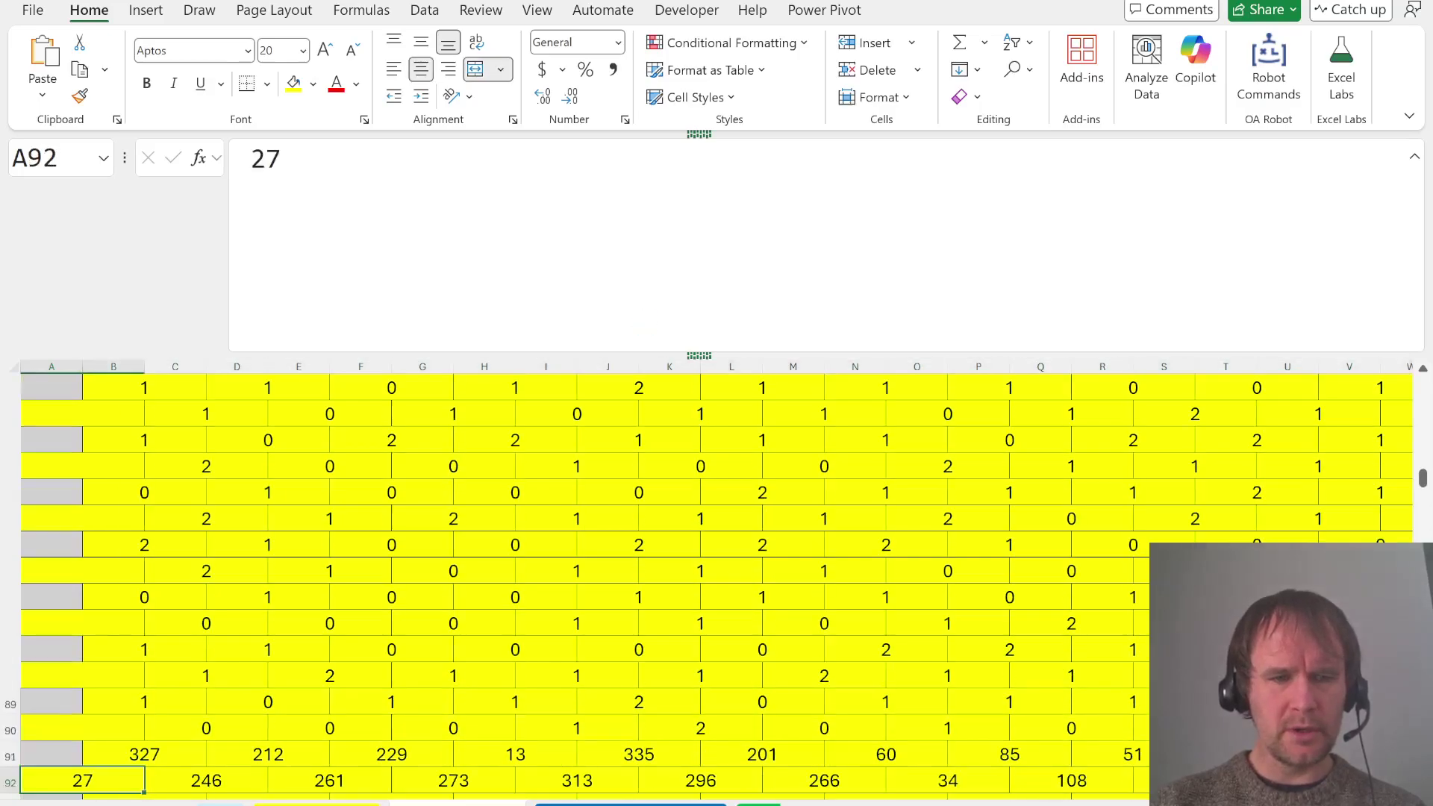
{"action": "key", "text": "Down"}
{"action": "key", "text": "Up"}
{"action": "key", "text": "Up"}
{"action": "key", "text": "ctrl+v"}
{"action": "key", "text": "Down"}
{"action": "key", "text": "Down"}
{"action": "key", "text": "Down"}
{"action": "key", "text": "Down"}
{"action": "key", "text": "Down"}
{"action": "key", "text": "Up"}
{"action": "key", "text": "Up"}
{"action": "key", "text": "Up"}
{"action": "key", "text": "ctrl+v"}
Clear the brick values in the grid's last row, row 95, from B95 across
{"action": "key", "text": "Down"}
{"action": "key", "text": "Down"}
{"action": "key", "text": "Right"}
{"action": "key", "text": "shift+Right"}
{"action": "key", "text": "shift+Right"}
{"action": "key", "text": "shift+Right"}
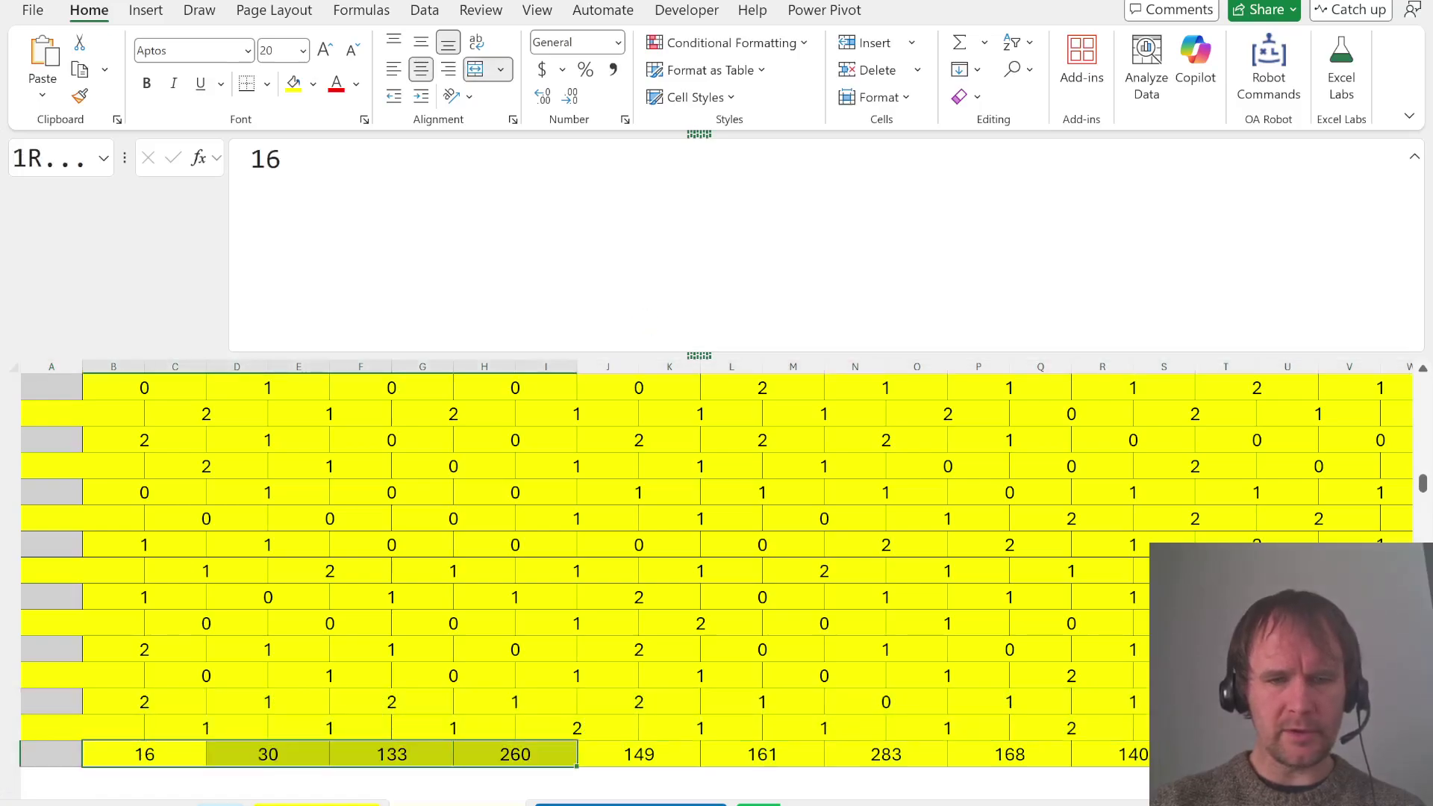
{"action": "key", "text": "shift+Right"}
{"action": "key", "text": "shift+Right"}
{"action": "key", "text": "shift+Right"}
{"action": "key", "text": "shift+Right"}
{"action": "key", "text": "shift+Right"}
{"action": "key", "text": "shift+Right"}
{"action": "key", "text": "shift+Right"}
{"action": "key", "text": "Delete"}
Total the triangle counts in B97 with =SUM(A68:Y95) and switch to the quiz window
{"action": "key", "text": "Down"}
{"action": "key", "text": "Down"}
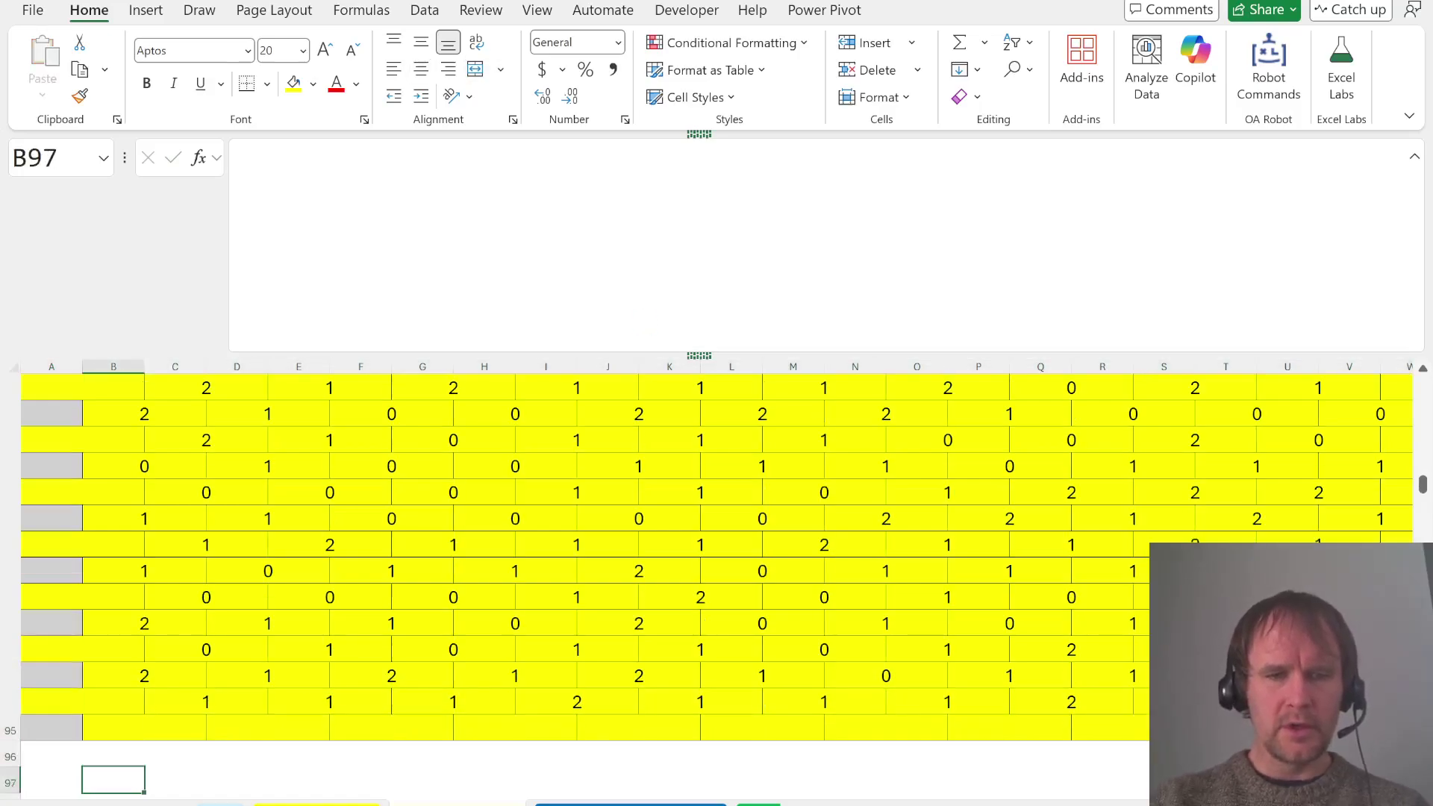
{"action": "type", "text": "=sum"}
{"action": "key", "text": "Tab"}
{"action": "key", "text": "Left"}
{"action": "key", "text": "Up"}
{"action": "key", "text": "Up"}
{"action": "key", "text": "ctrl+shift+Right"}
{"action": "key", "text": "shift+Up"}
{"action": "key", "text": "shift+Up"}
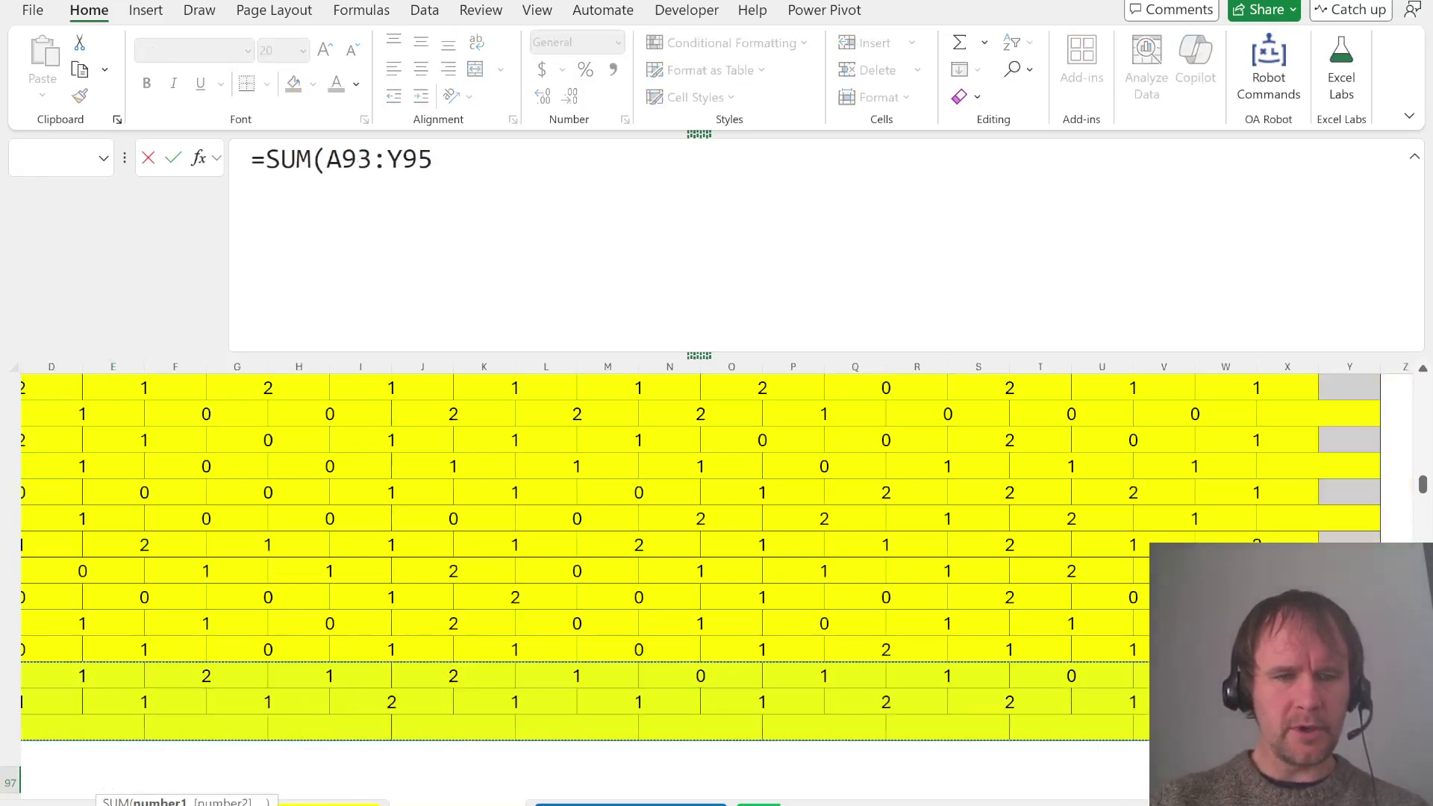
{"action": "key", "text": "shift+Up"}
{"action": "key", "text": "shift+Up"}
{"action": "key", "text": "shift+Up"}
{"action": "key", "text": "shift+Up"}
{"action": "key", "text": "shift+Up"}
{"action": "key", "text": "shift+Up"}
{"action": "key", "text": "shift+Up"}
{"action": "key", "text": "shift+Up"}
{"action": "key", "text": "shift+Up"}
{"action": "key", "text": "shift+Up"}
{"action": "key", "text": "shift+Up"}
{"action": "key", "text": "shift+Up"}
{"action": "key", "text": "shift+Up"}
{"action": "key", "text": "shift+Up"}
{"action": "key", "text": "shift+Up"}
{"action": "key", "text": "shift+Up"}
{"action": "key", "text": "shift+Up"}
{"action": "key", "text": "shift+Up"}
{"action": "key", "text": "shift+Up"}
{"action": "key", "text": "shift+Up"}
{"action": "key", "text": "shift+Up"}
{"action": "key", "text": "shift+Up"}
{"action": "key", "text": "shift+Up"}
{"action": "key", "text": "shift+Up"}
{"action": "key", "text": "shift+Down"}
{"action": "key", "text": "shift+Down"}
{"action": "key", "text": "Return"}
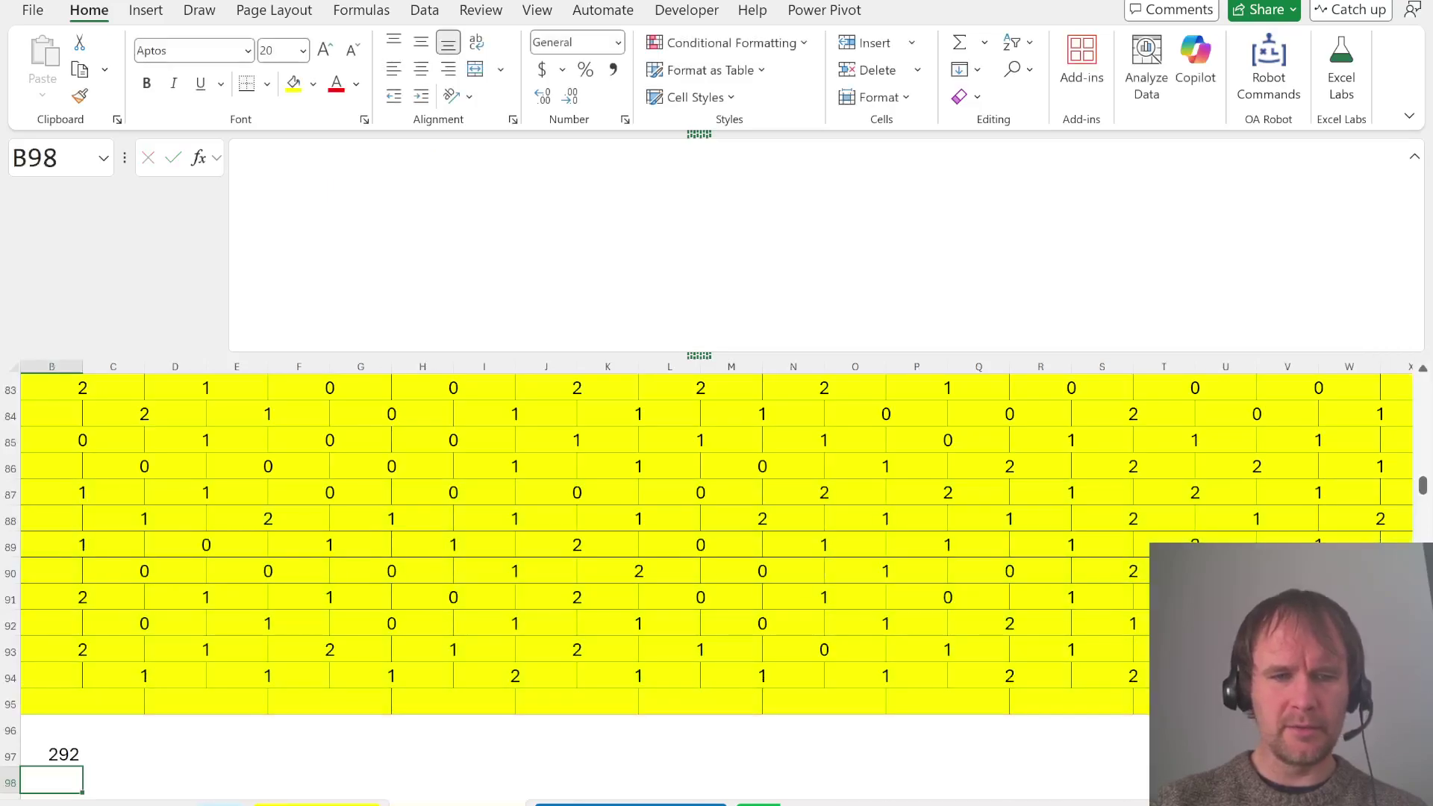
{"action": "key", "text": "Up"}
{"action": "key", "text": "alt+Tab"}
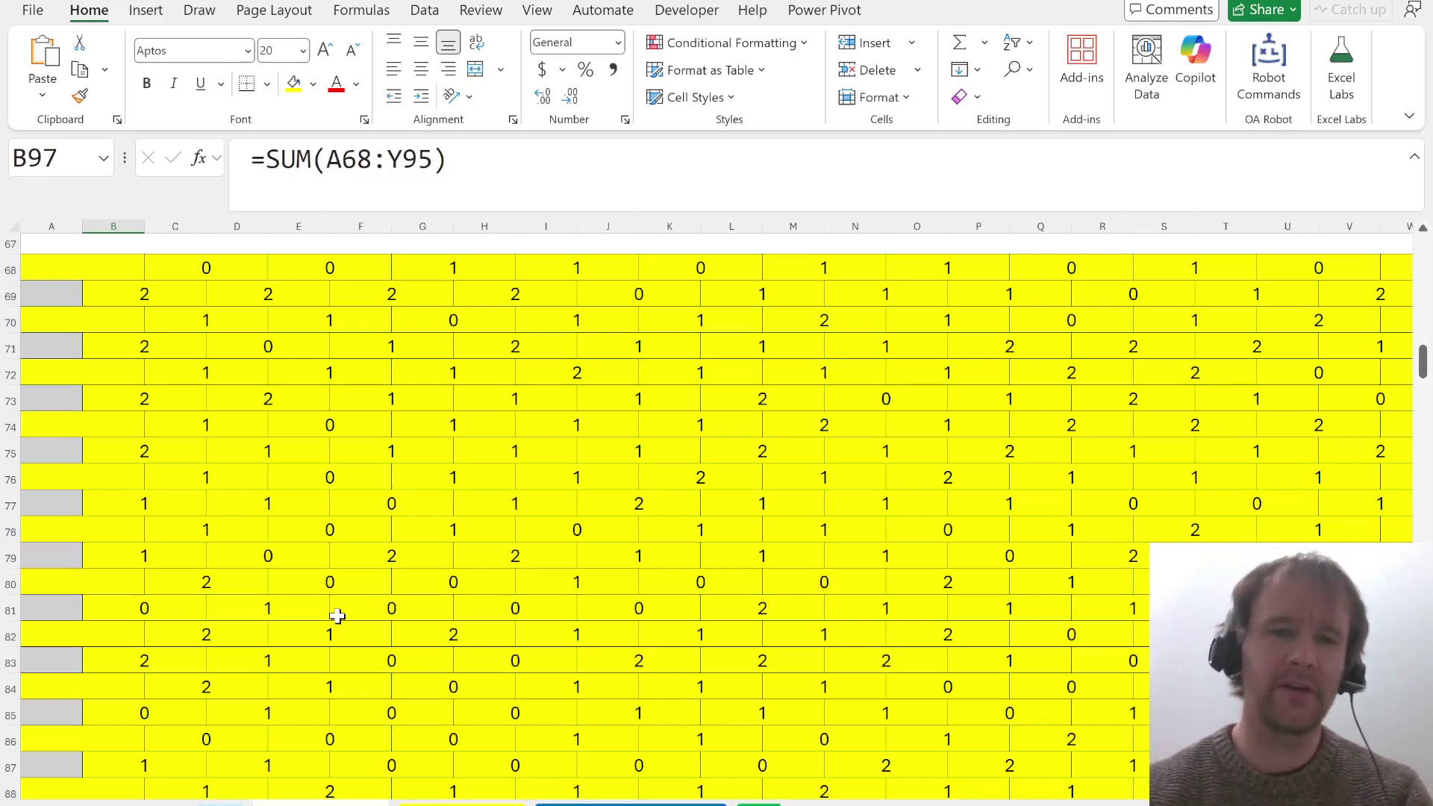
Examine the row 68 formula in C68 and the example triangle of bricks C56, B57 and A56 in the grid above
{"action": "left_click", "coordinate": [157, 267]}
{"action": "key", "text": "shift+space"}
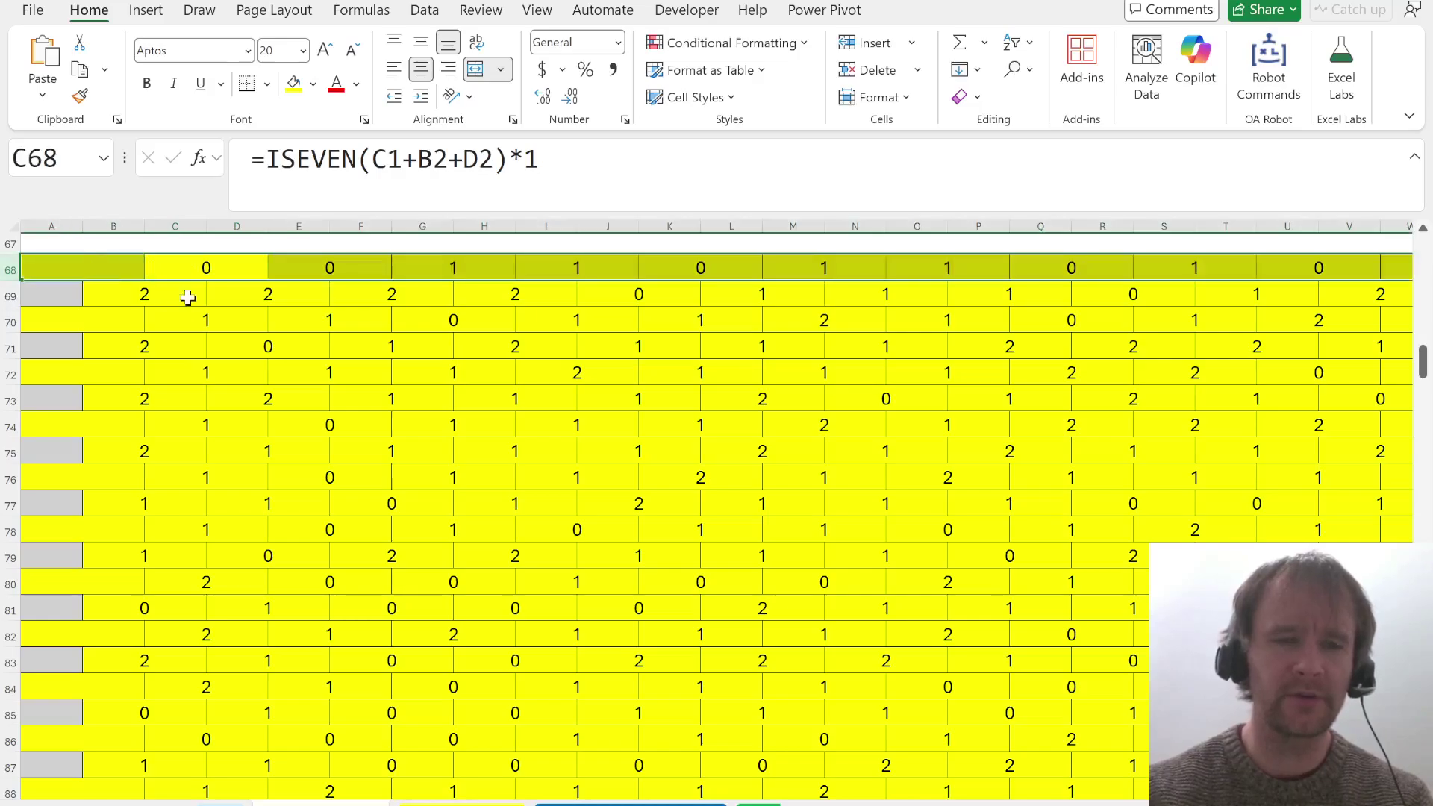
{"action": "scroll", "coordinate": [148, 301], "scroll_direction": "up", "scroll_amount": 7}
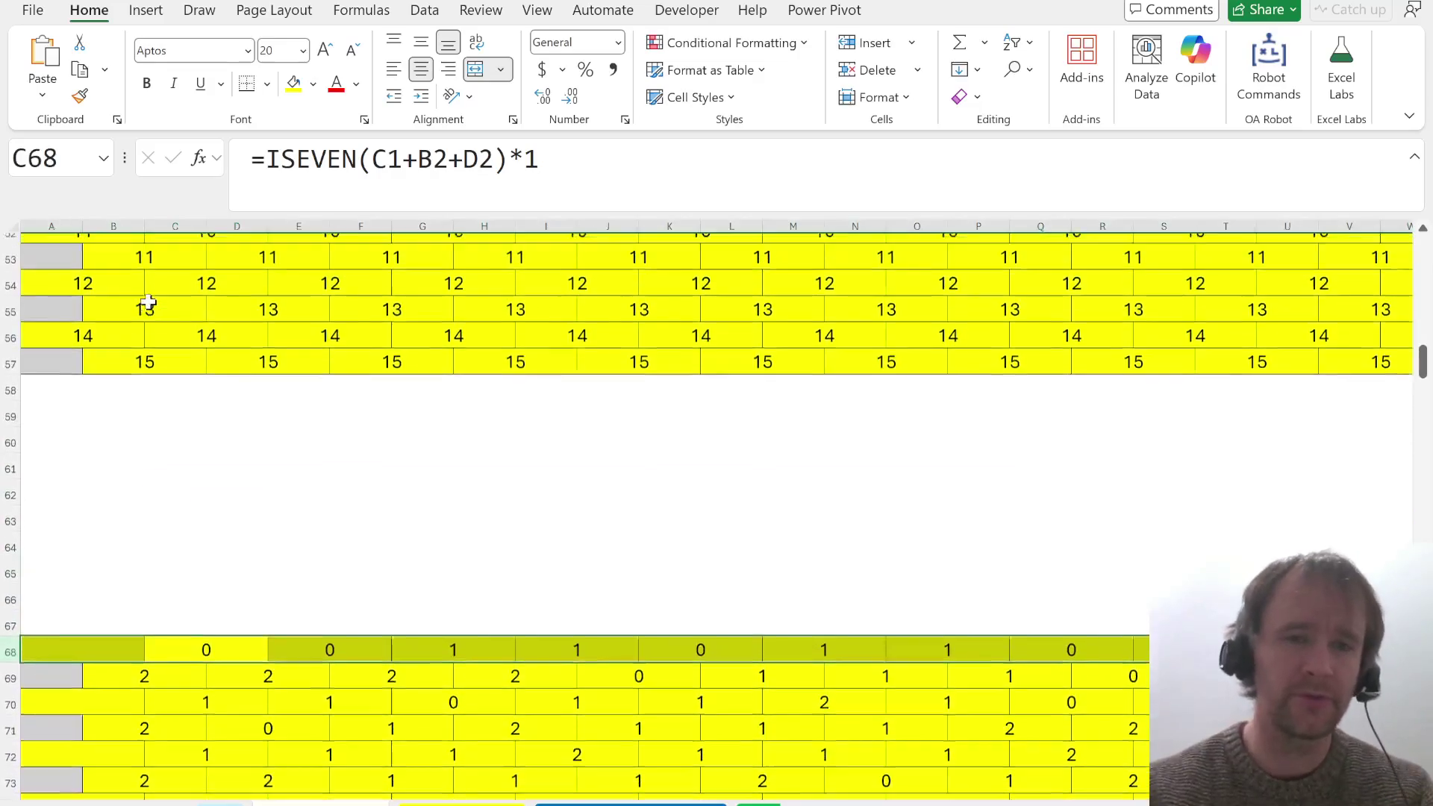
{"action": "scroll", "coordinate": [143, 623], "scroll_direction": "down", "scroll_amount": 1}
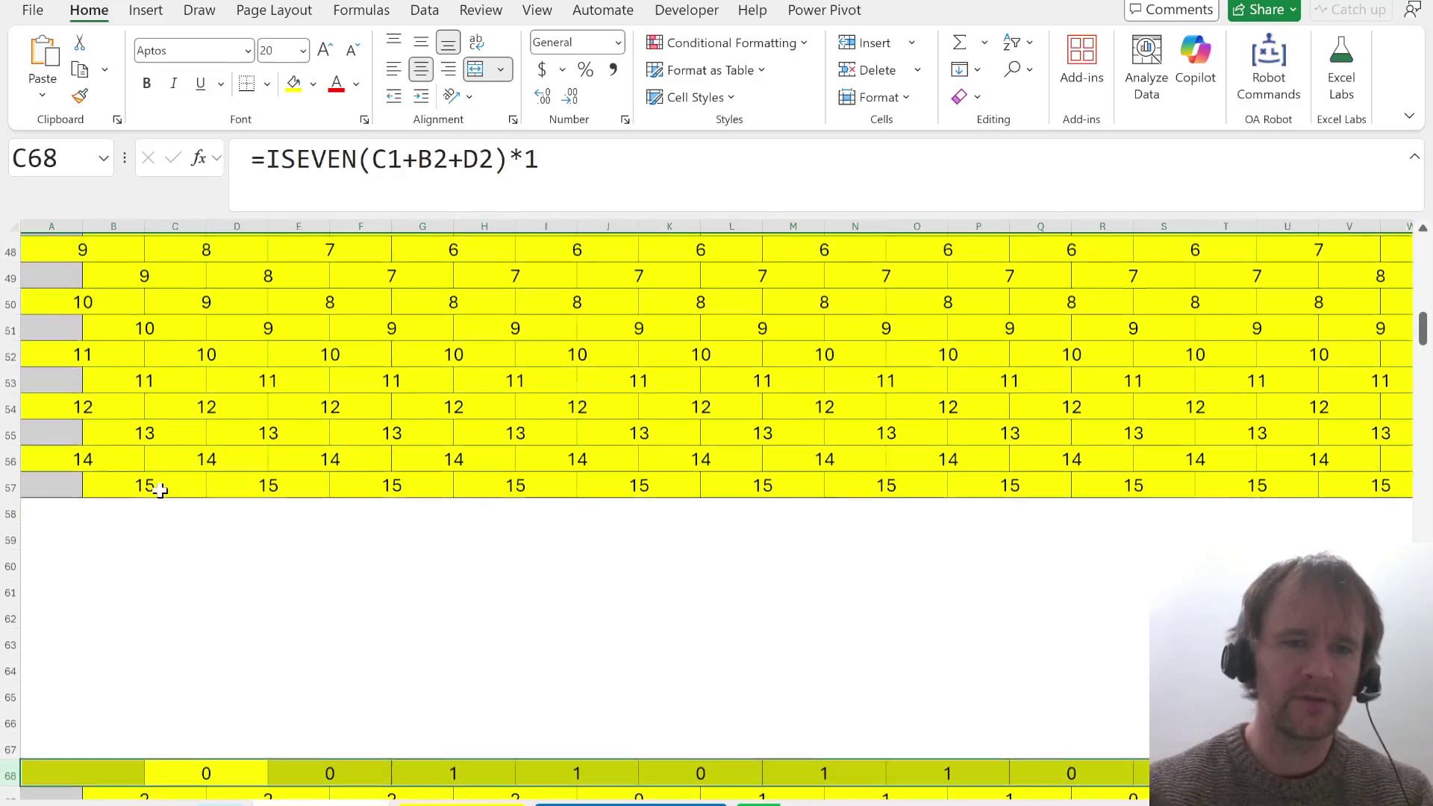
{"action": "left_click", "coordinate": [172, 456]}
{"action": "left_click", "coordinate": [152, 481], "text": "ctrl"}
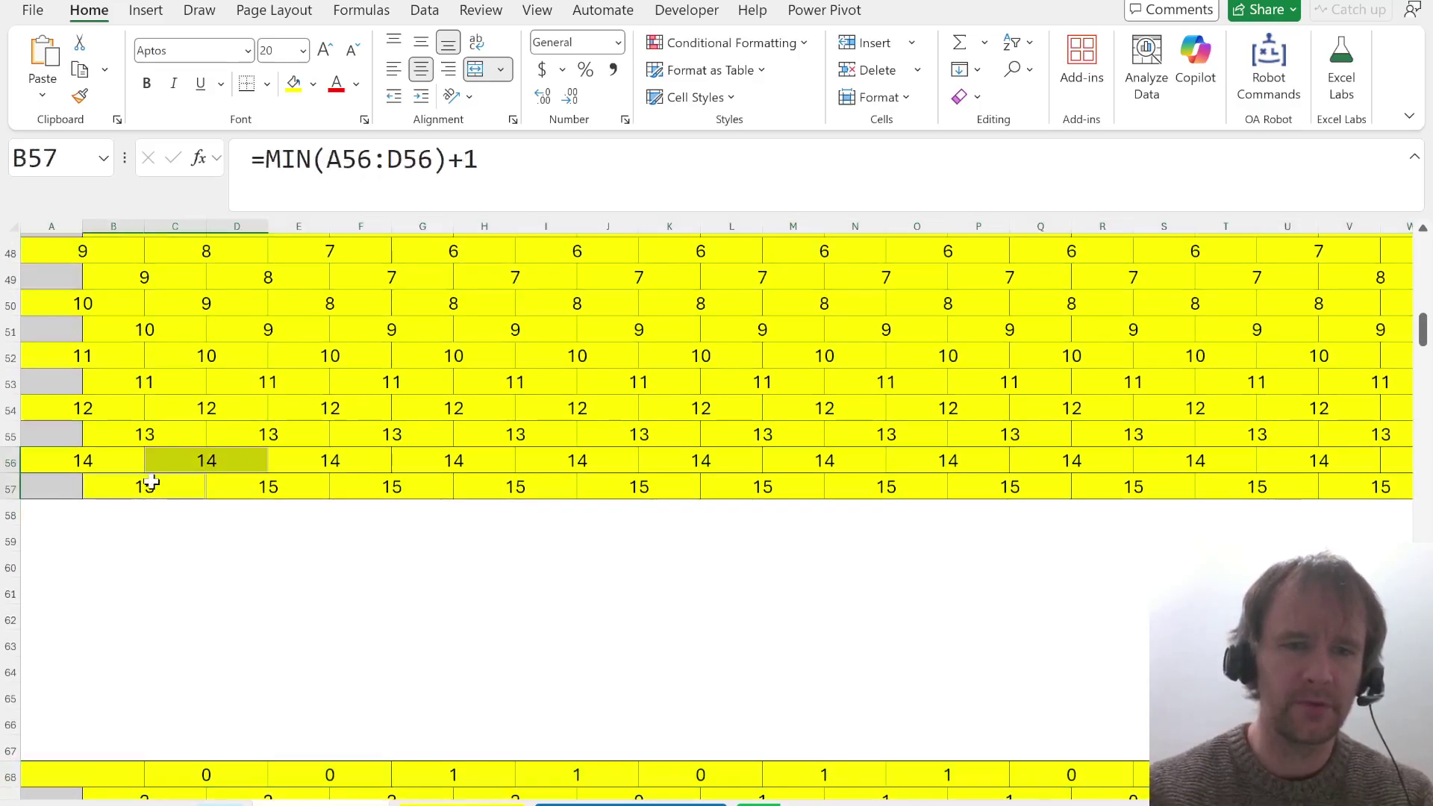
{"action": "left_click", "coordinate": [111, 468], "text": "ctrl"}
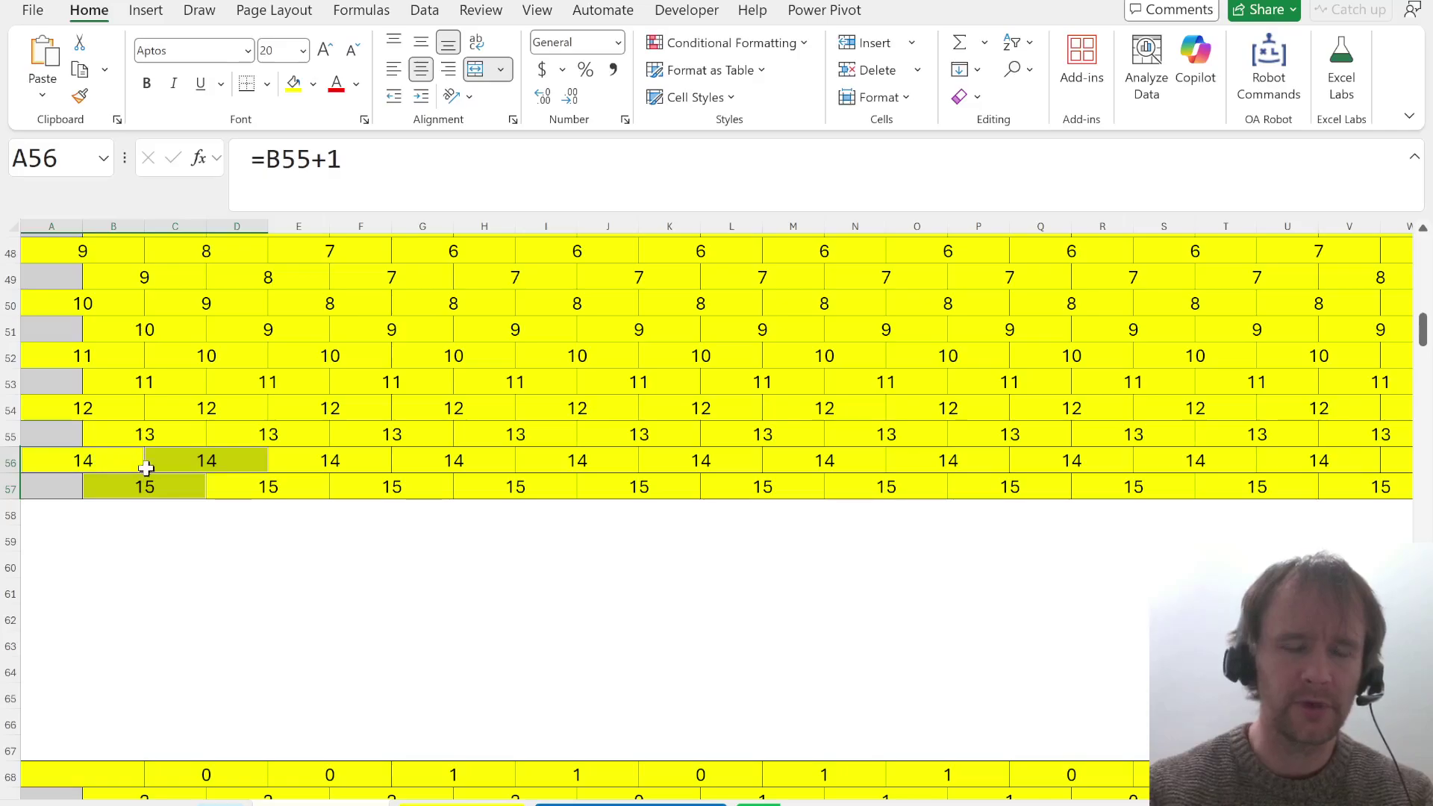
{"action": "scroll", "coordinate": [150, 396], "scroll_direction": "up", "scroll_amount": 8}
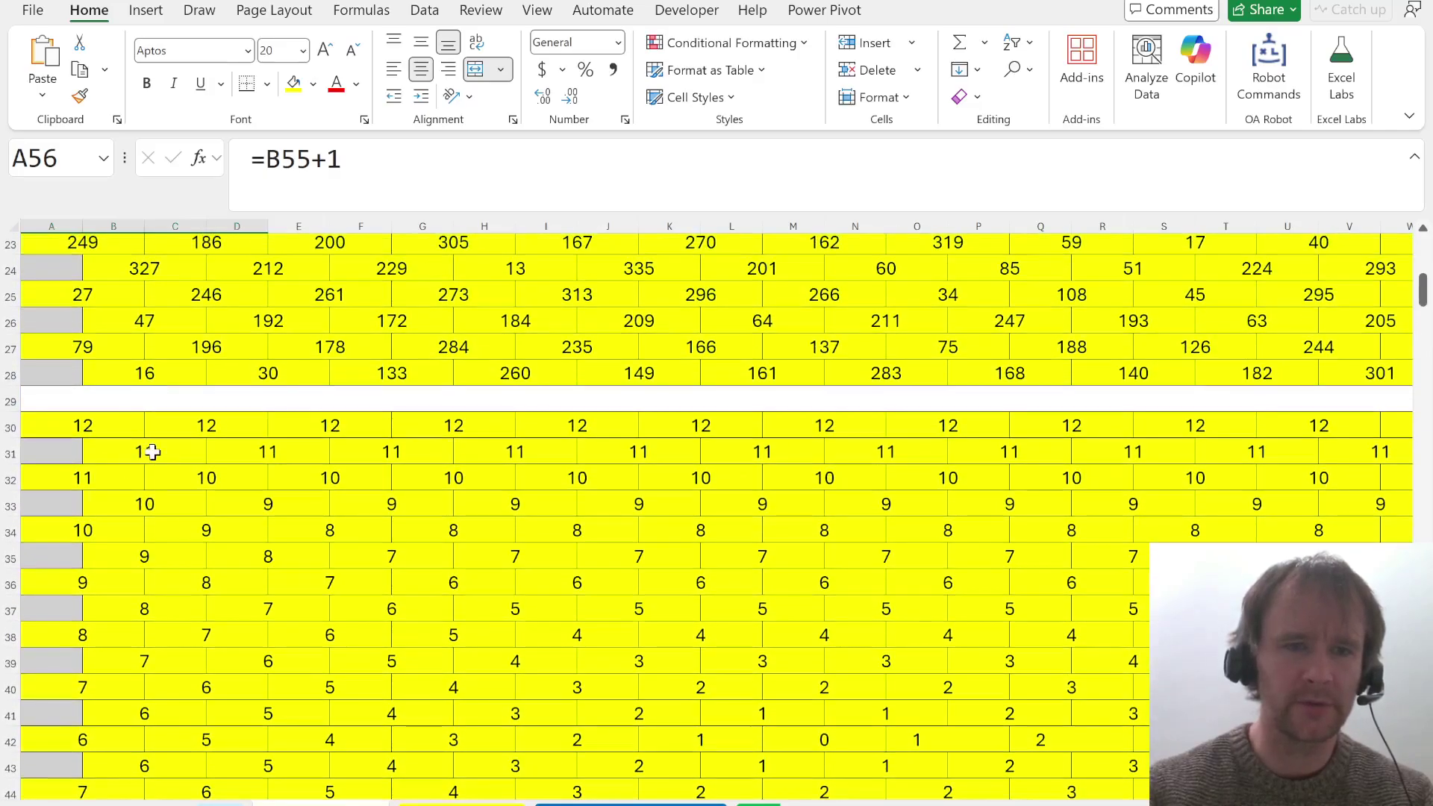
Check the distance formulas in row 31 of the brick grid and the triangle total in B97
{"action": "left_click", "coordinate": [153, 452]}
{"action": "left_click", "coordinate": [195, 429]}
{"action": "left_click", "coordinate": [246, 449]}
{"action": "scroll", "coordinate": [247, 452], "scroll_direction": "down", "scroll_amount": 20}
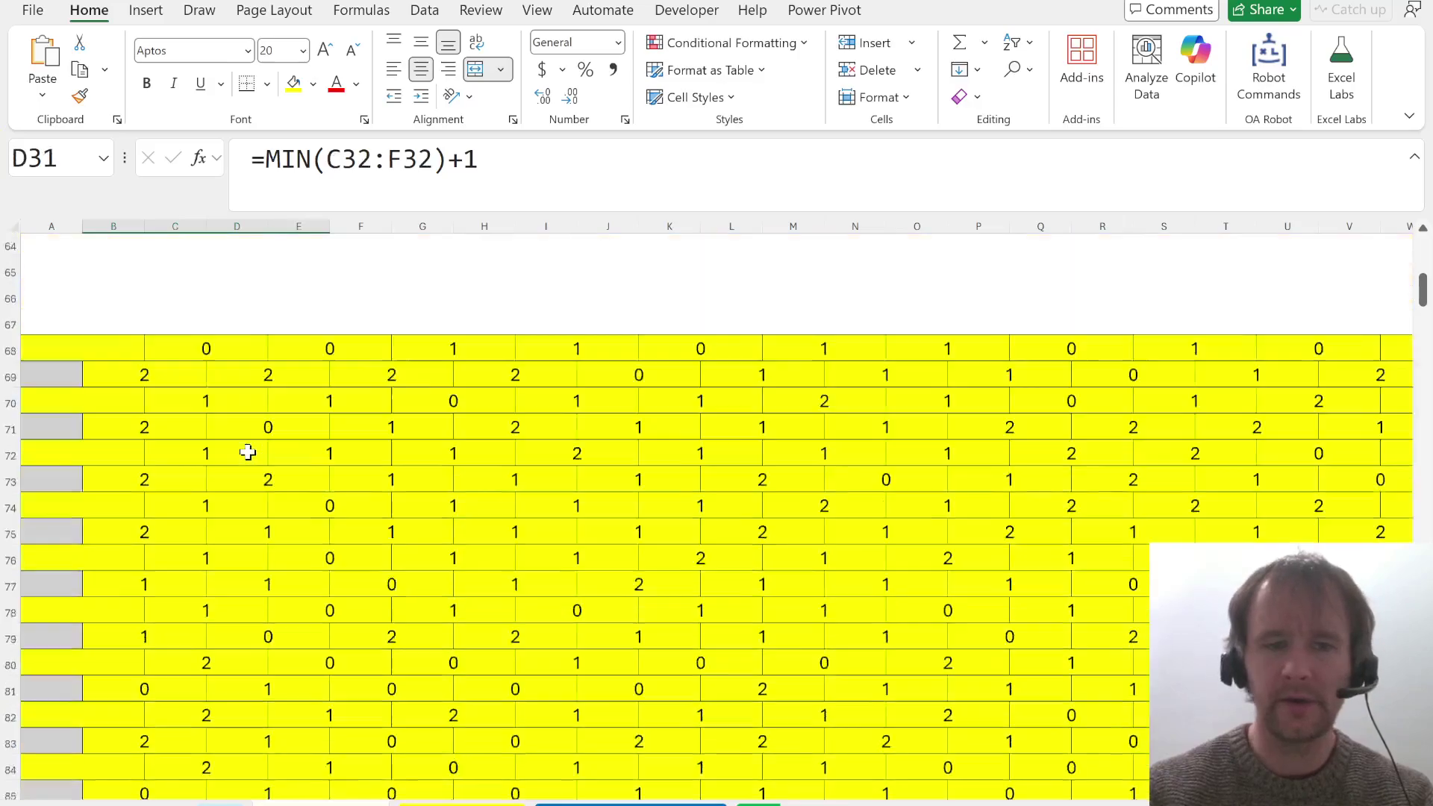
{"action": "scroll", "coordinate": [248, 451], "scroll_direction": "up", "scroll_amount": 3}
{"action": "left_click", "coordinate": [115, 729]}
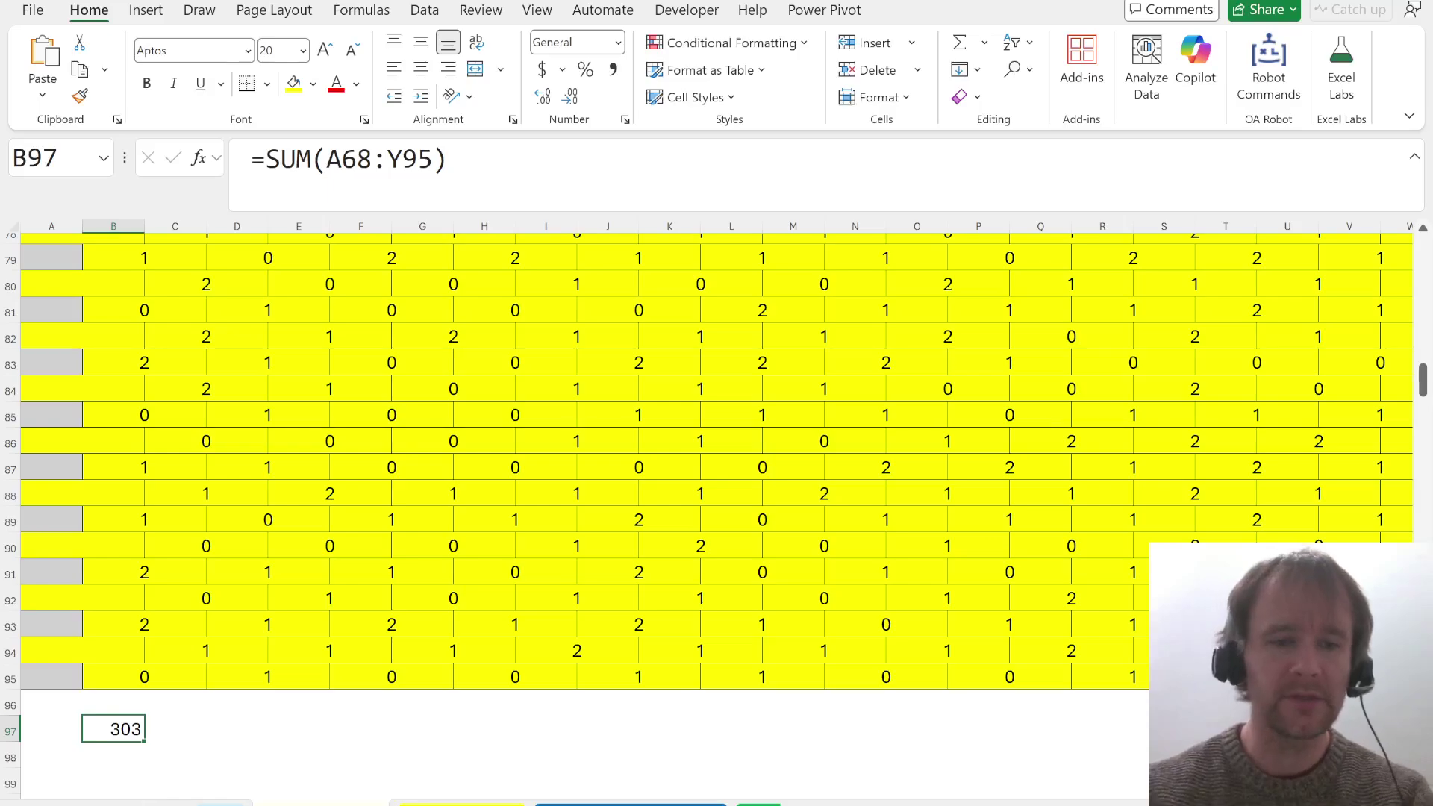
Go to the Level 7 water flow games on the case sheet and examine Hint 2 and the row for game 126
{"action": "left_click", "coordinate": [221, 804]}
{"action": "scroll", "coordinate": [493, 503], "scroll_direction": "down", "scroll_amount": 1}
{"action": "scroll", "coordinate": [493, 503], "scroll_direction": "up", "scroll_amount": 1}
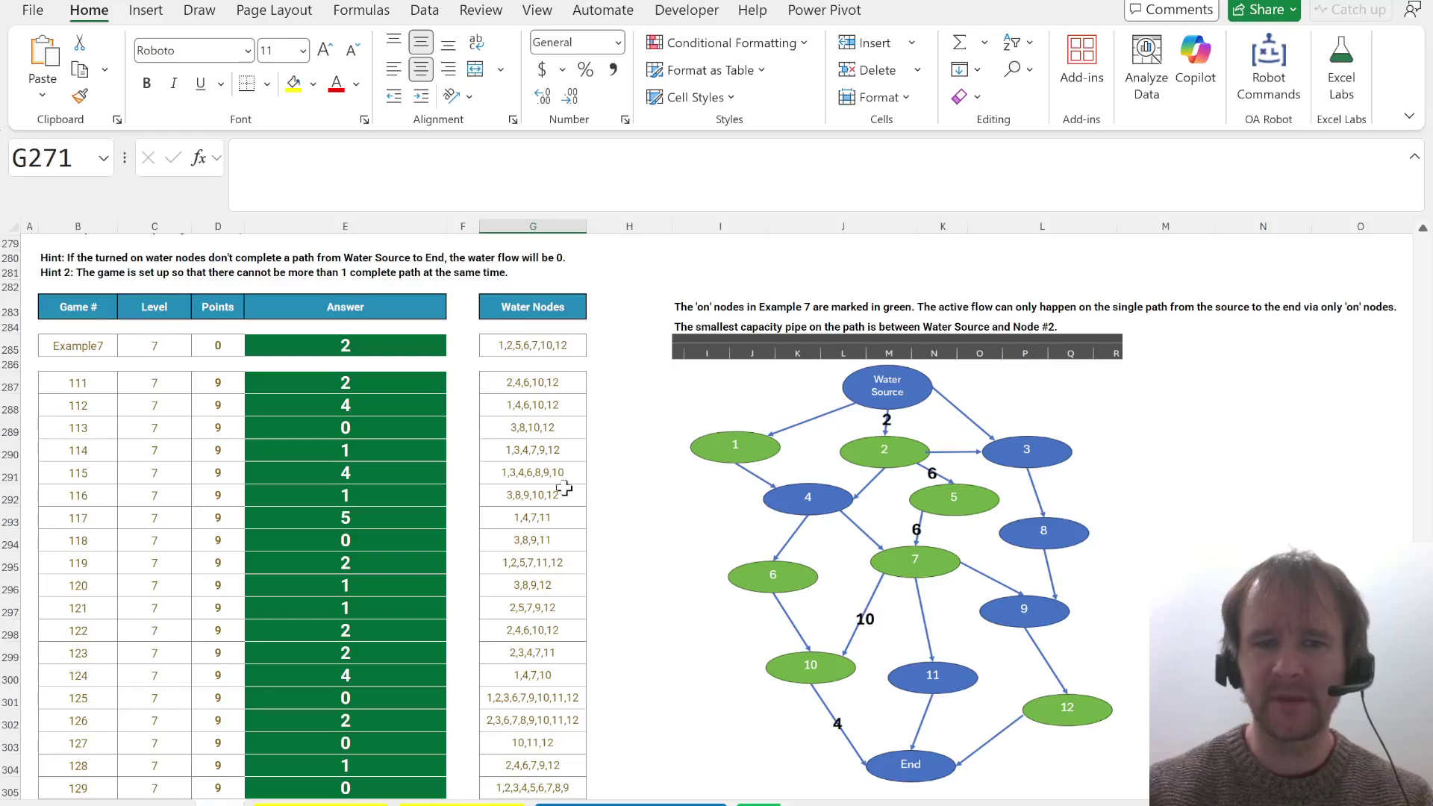
{"action": "left_click", "coordinate": [10, 273]}
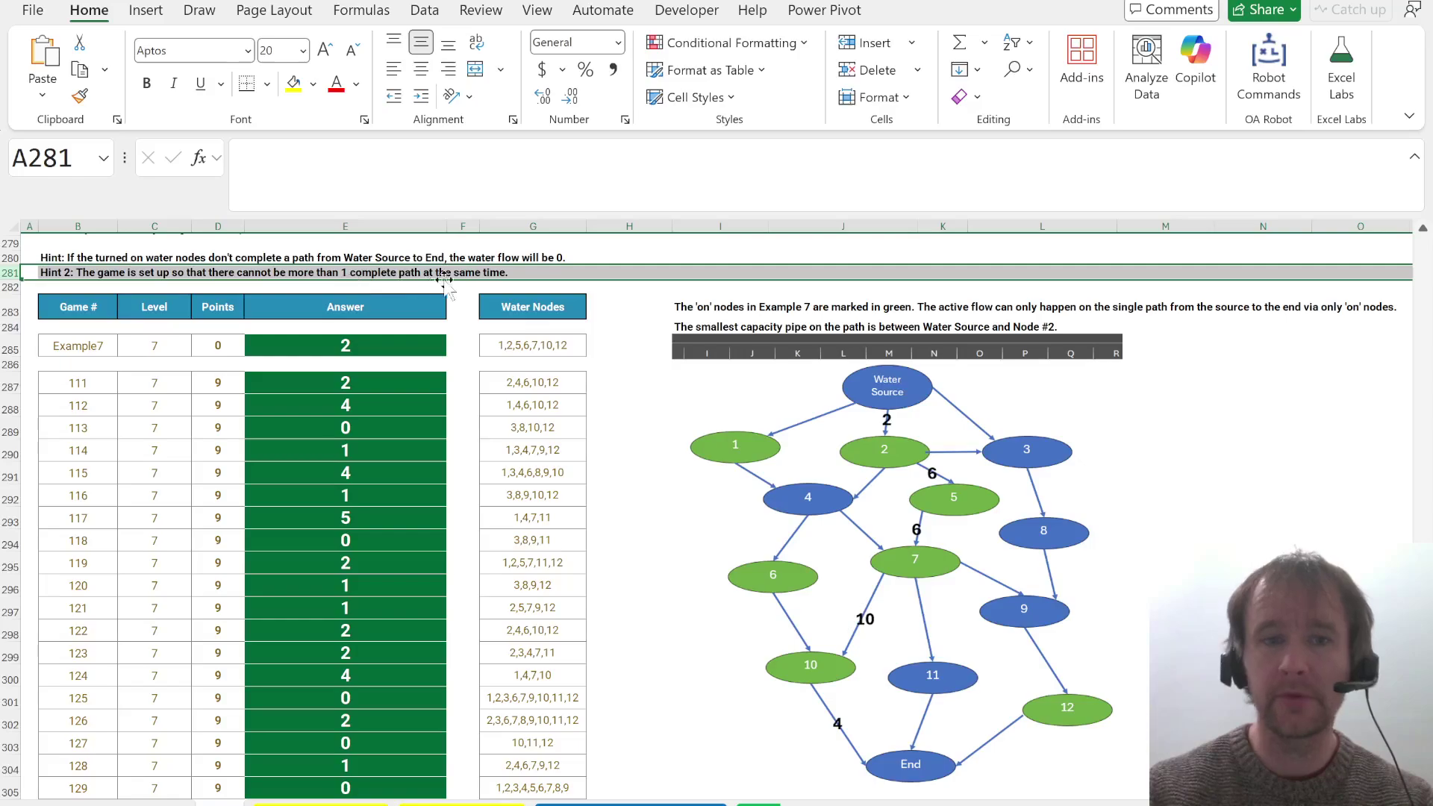
{"action": "scroll", "coordinate": [496, 578], "scroll_direction": "down", "scroll_amount": 1}
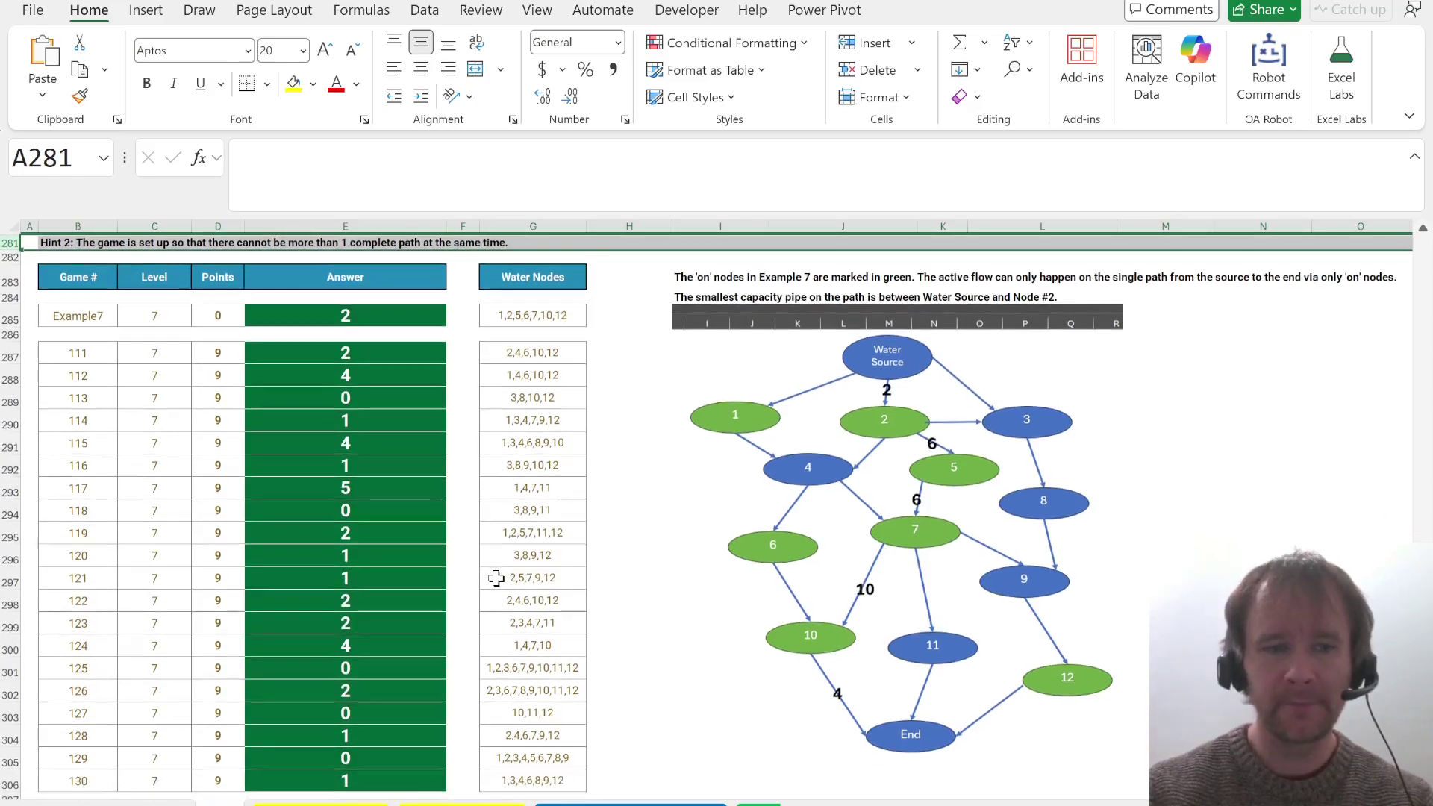
{"action": "left_click_drag", "start_coordinate": [73, 695], "coordinate": [532, 690]}
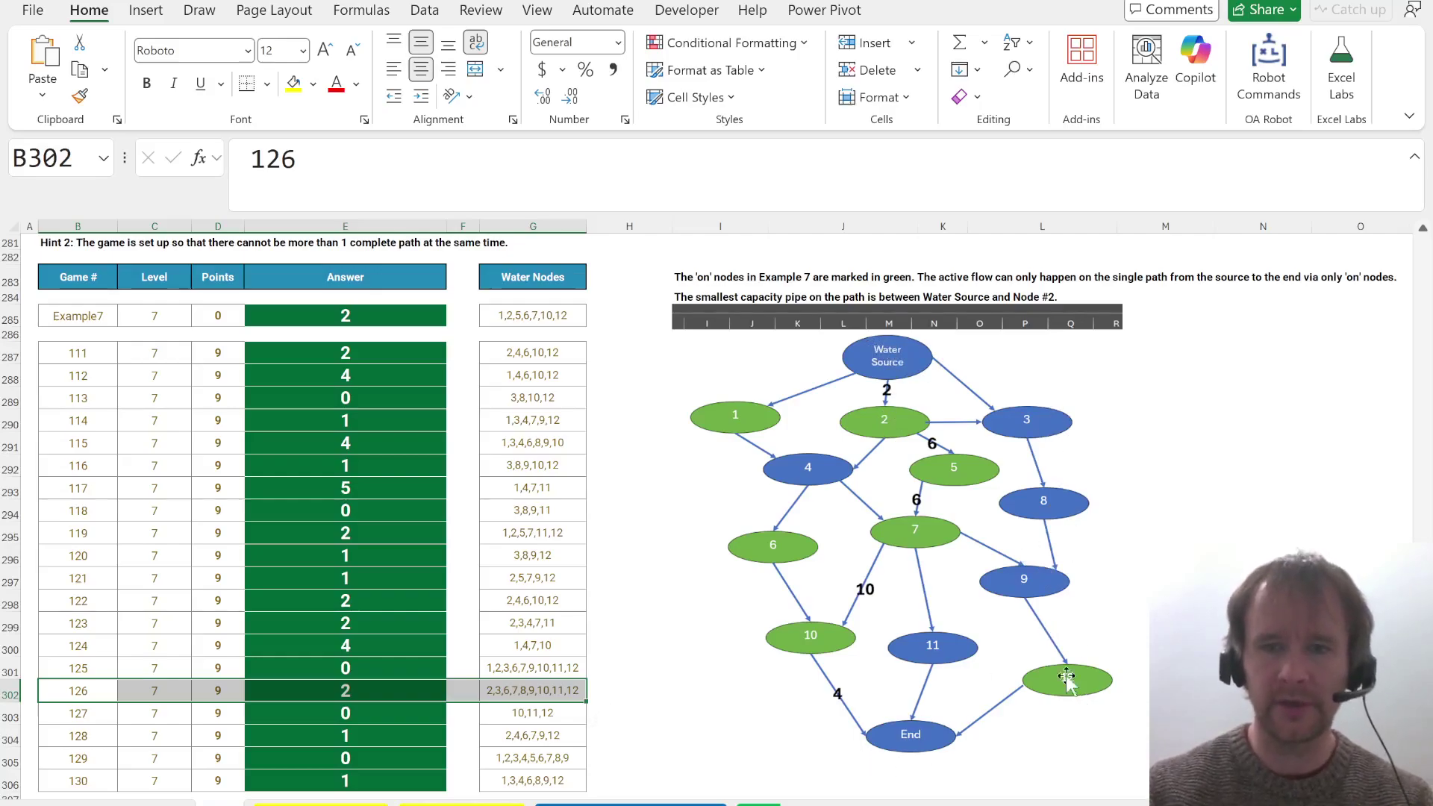
Inspect the SUMIFS part of the S3 formula on the water flow calculation sheet, then return to game 126's answer in E302
{"action": "key", "text": "ctrl+Page_Down"}
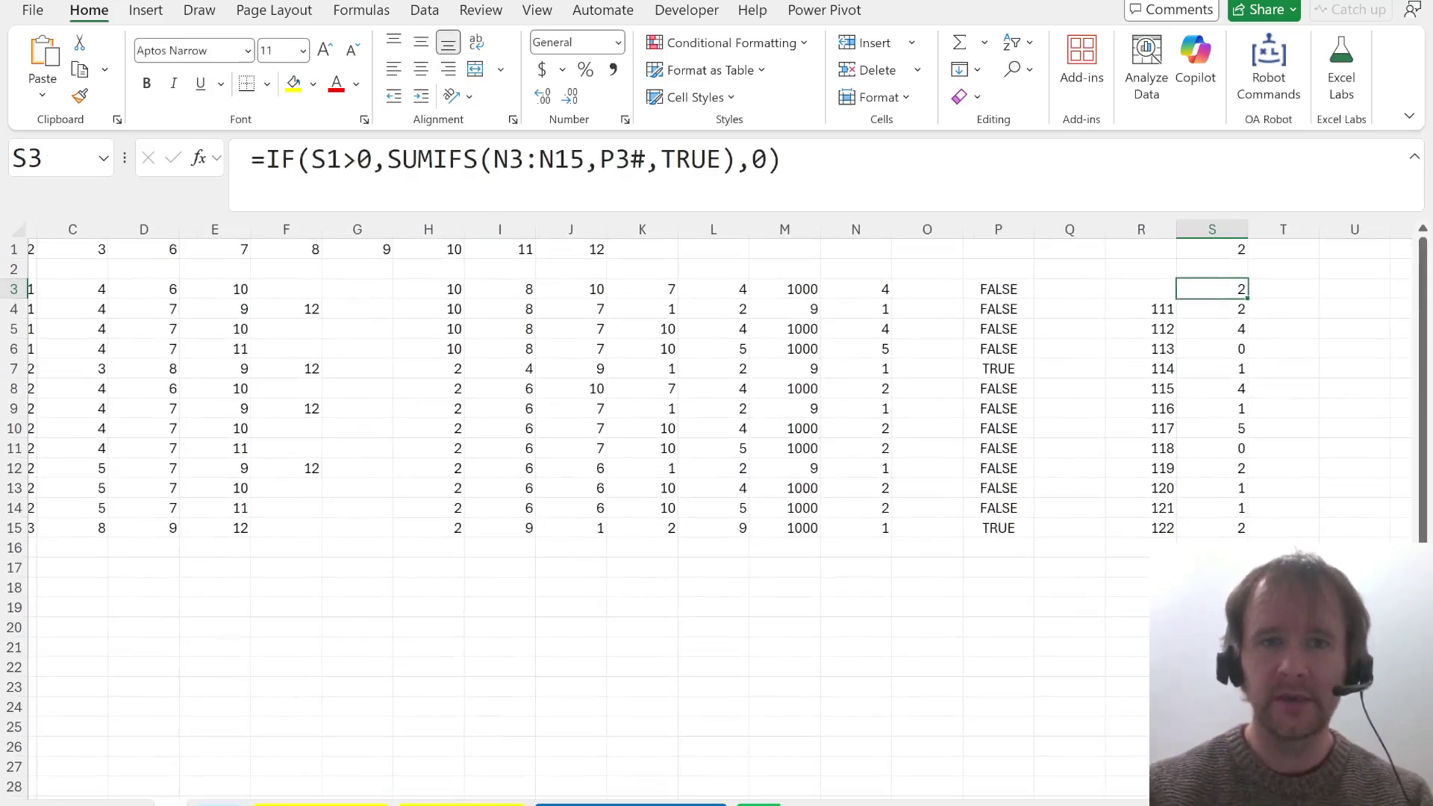
{"action": "left_click_drag", "start_coordinate": [387, 159], "coordinate": [737, 158]}
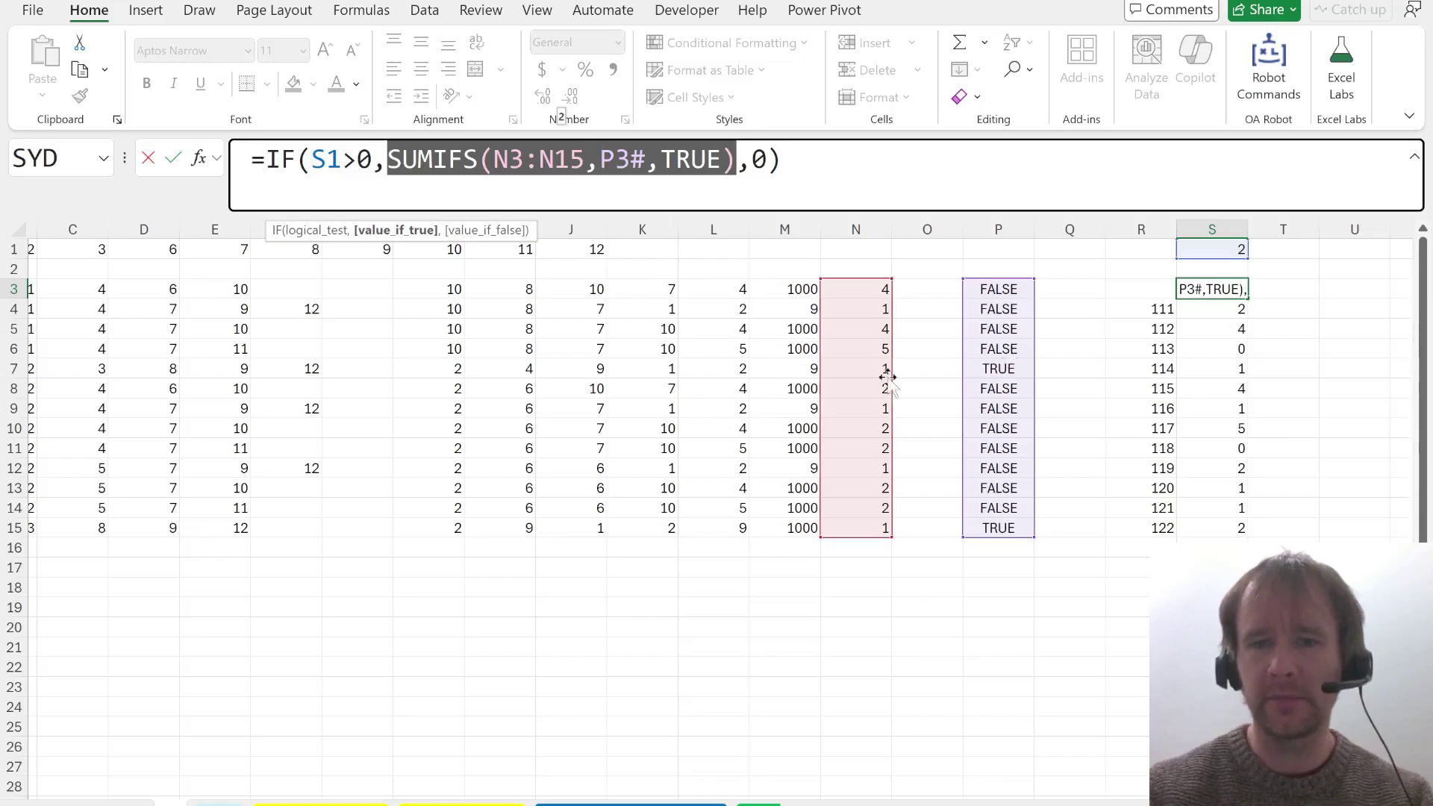
{"action": "key", "text": "Escape"}
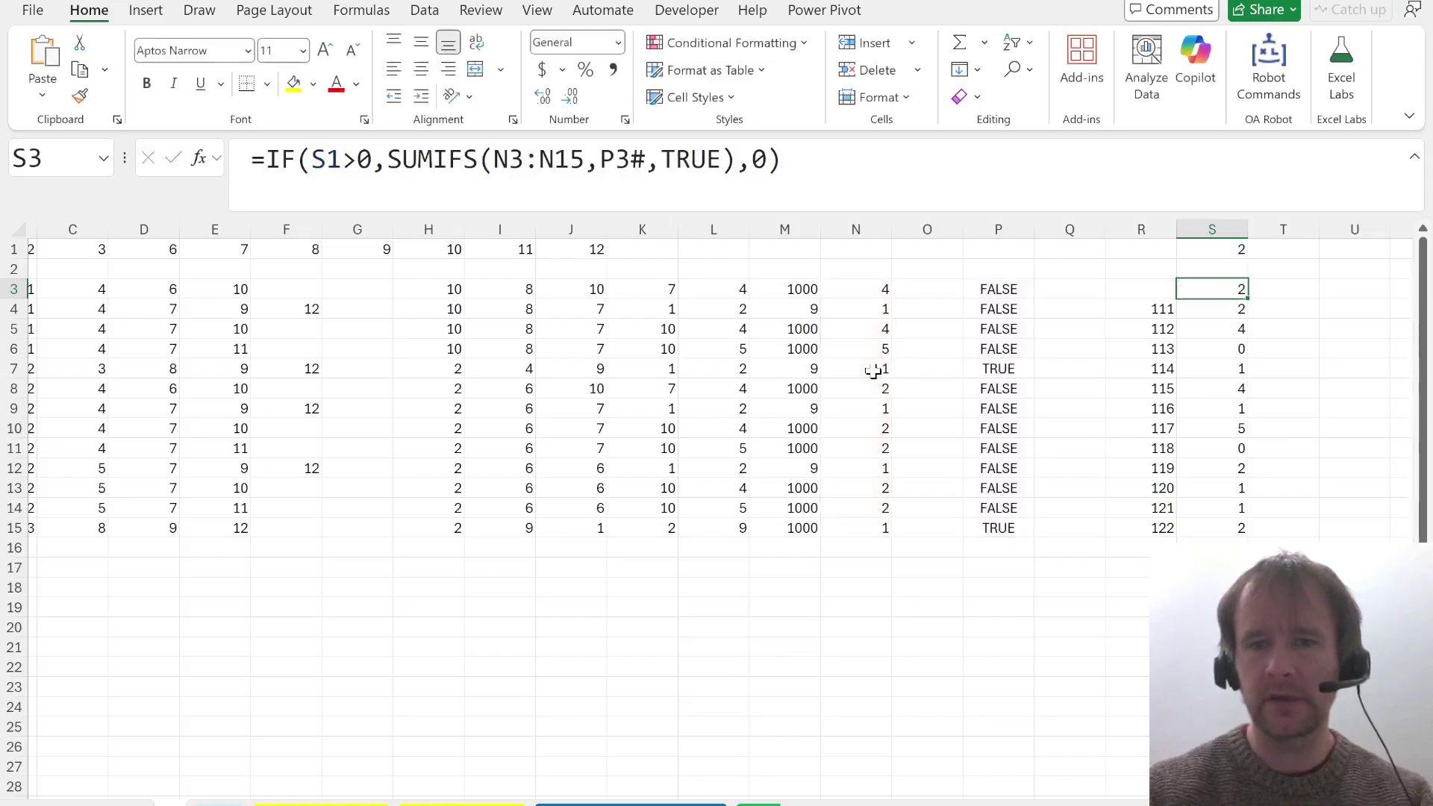
{"action": "key", "text": "ctrl+Page_Down"}
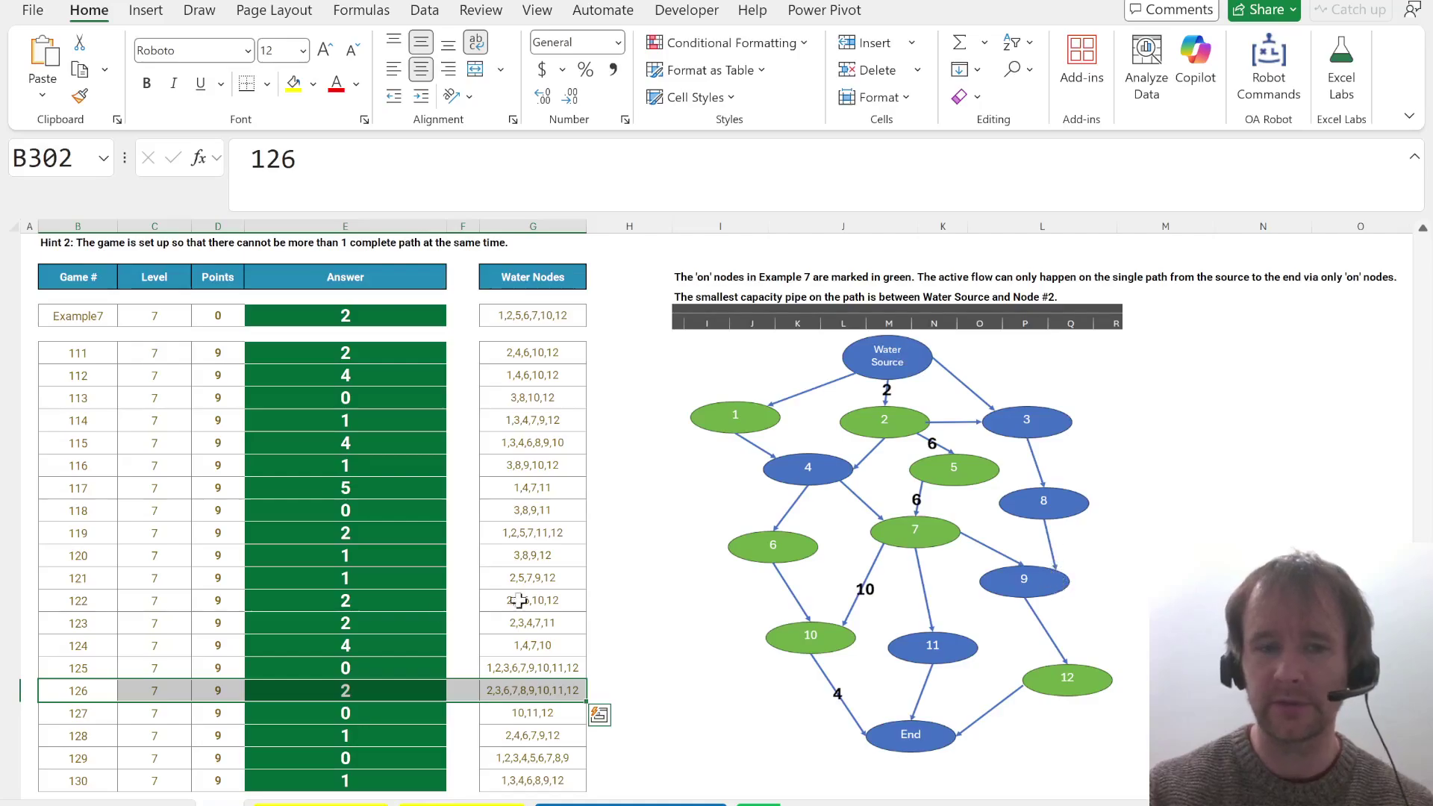
{"action": "left_click", "coordinate": [389, 683]}
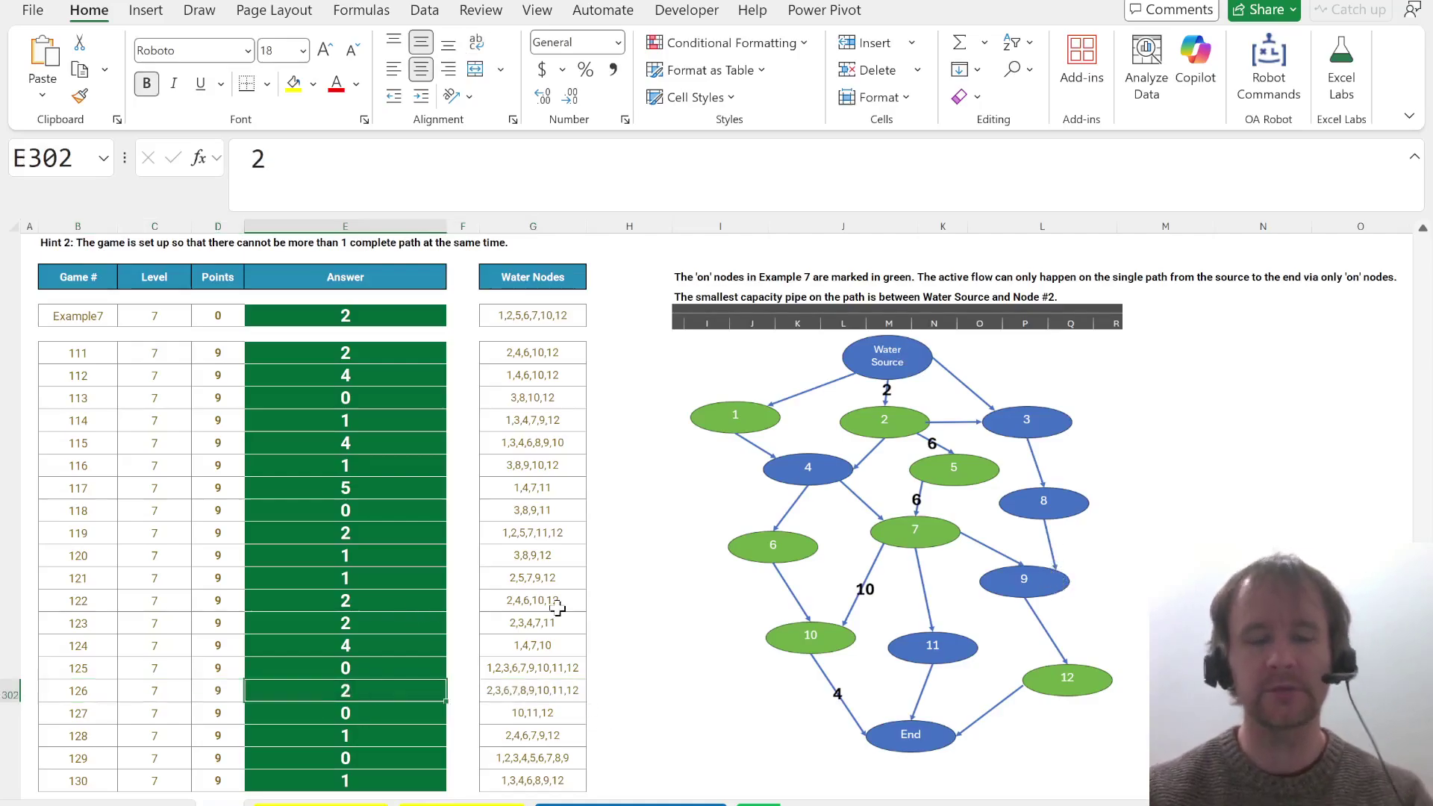